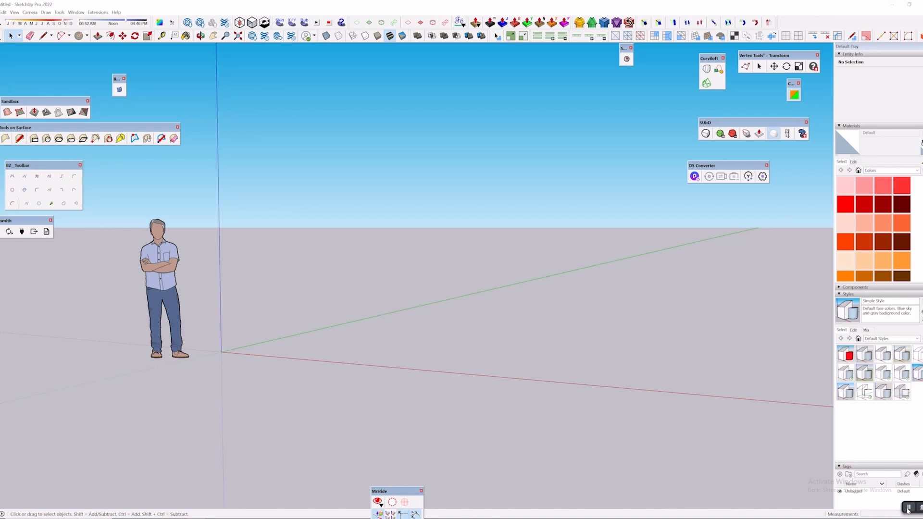
click(908, 509)
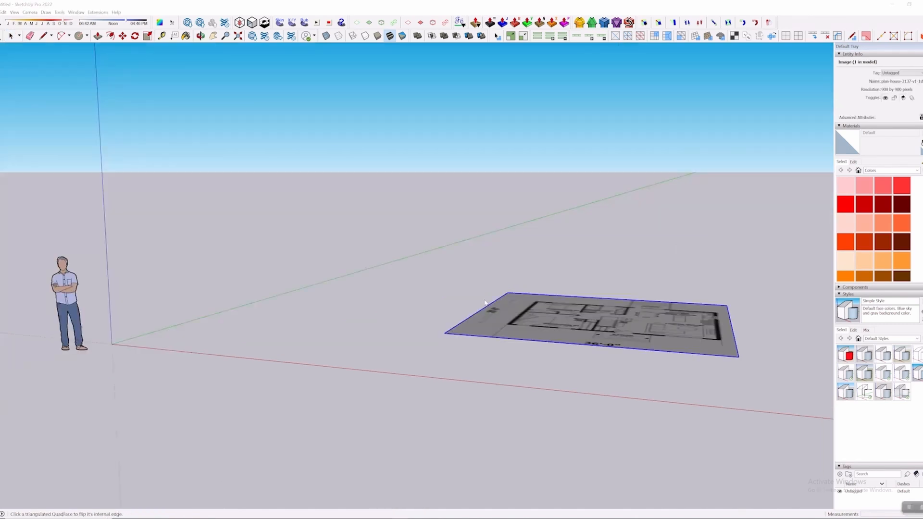
Move the imported floor plan image so its corner sits on the axes origin, and deselect it
middle_drag(485, 302, 556, 389)
scroll(556, 388, down, 3)
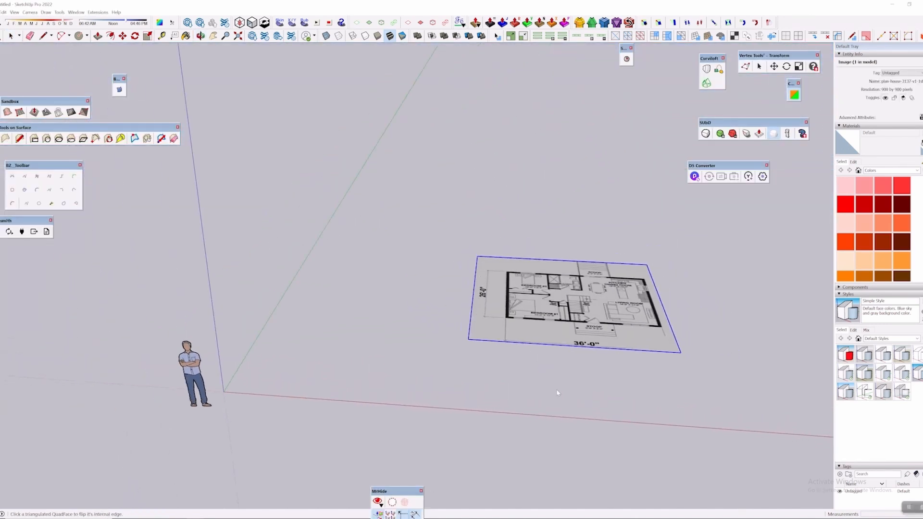
mouse_move(536, 317)
shift+middle_down()
mouse_move(509, 270)
mouse_move(497, 385)
mouse_move(521, 329)
mouse_move(530, 333)
shift+middle_up()
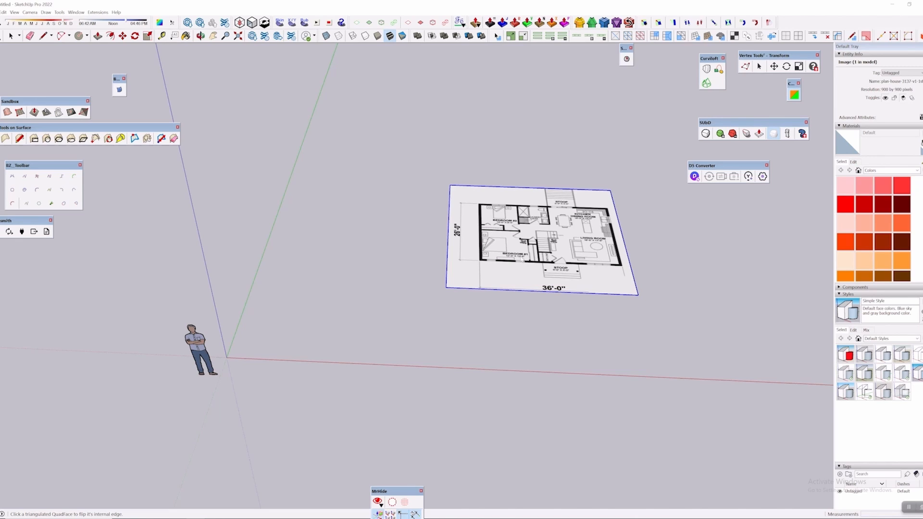
key(m)
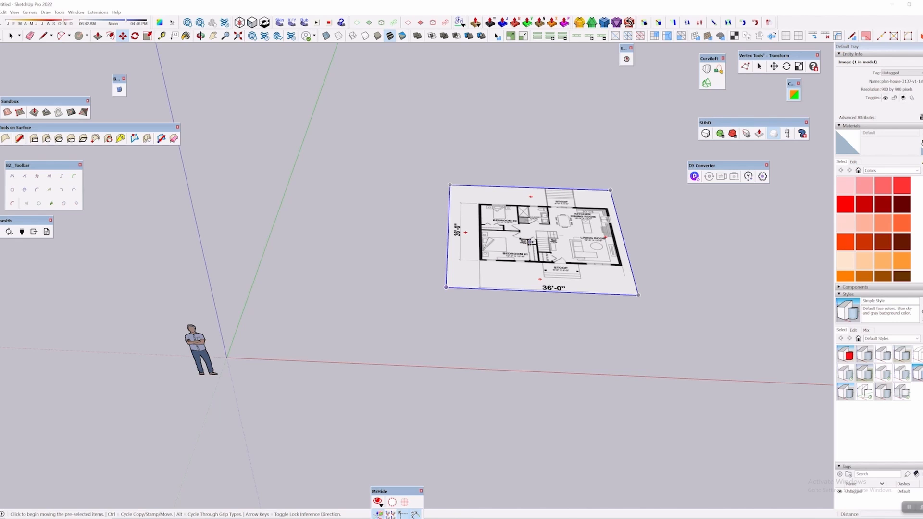
click(529, 242)
click(338, 300)
shift+middle_drag(357, 304, 318, 193)
scroll(409, 271, up, 3)
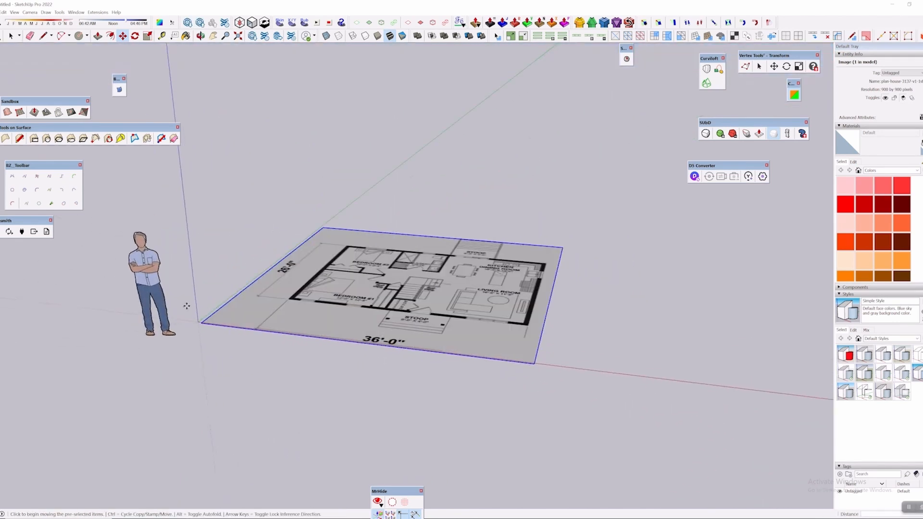
key(space)
click(433, 414)
Examine the floor plan's room layout, walls and overall dimension labels from above and up close
scroll(552, 330, down, 2)
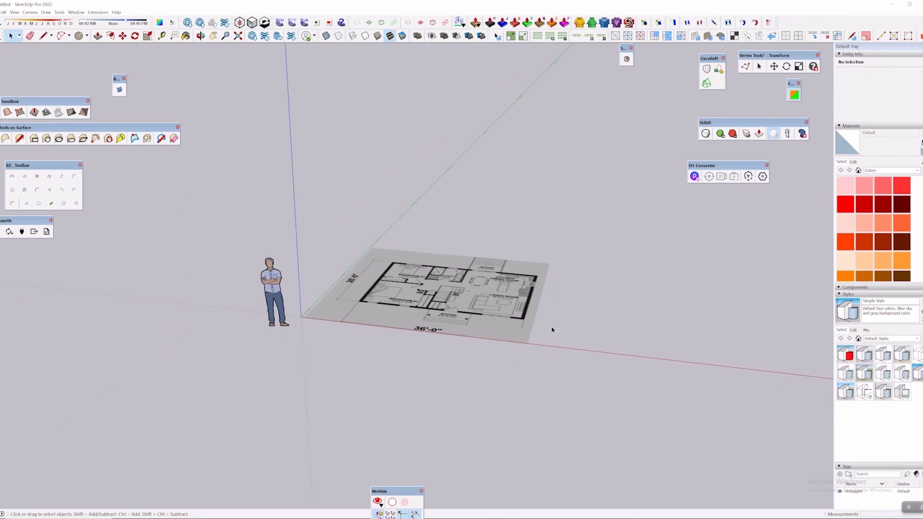
middle_drag(552, 330, 551, 485)
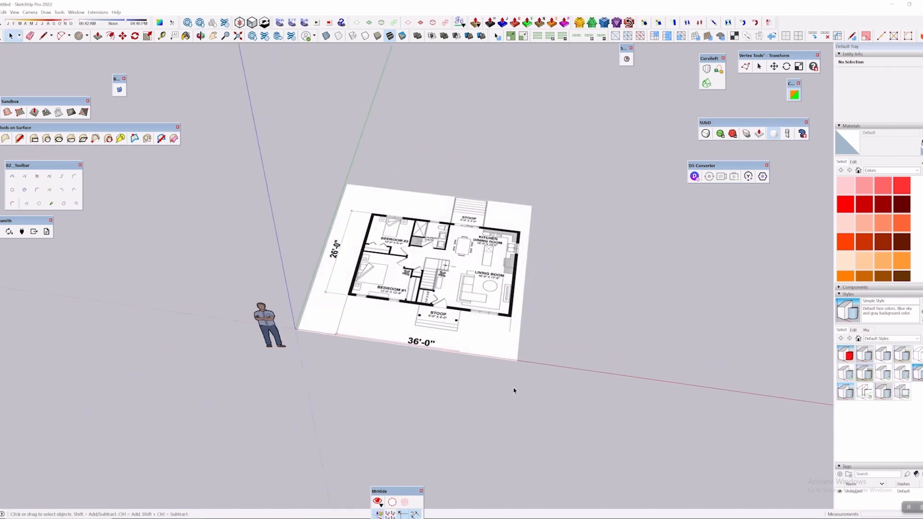
middle_drag(495, 367, 448, 308)
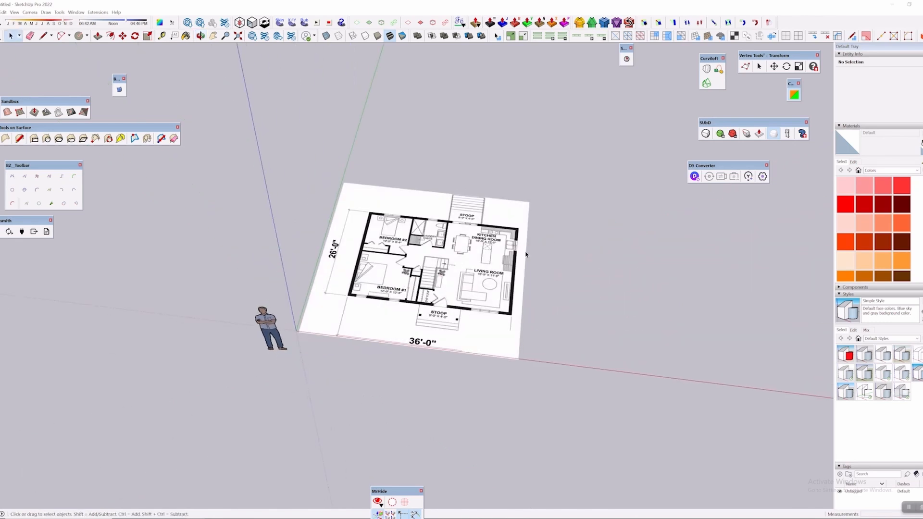
middle_drag(500, 227, 448, 179)
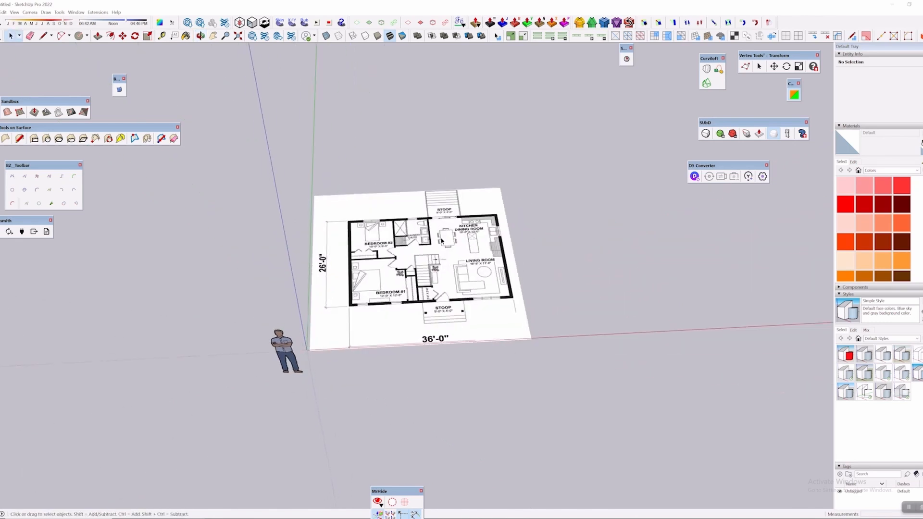
middle_drag(495, 256, 452, 347)
scroll(357, 198, up, 4)
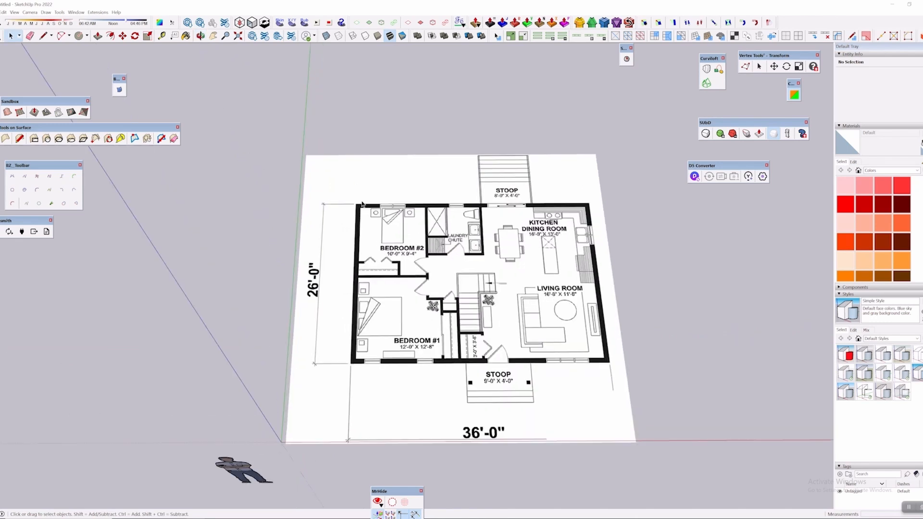
scroll(365, 207, up, 3)
scroll(420, 285, up, 3)
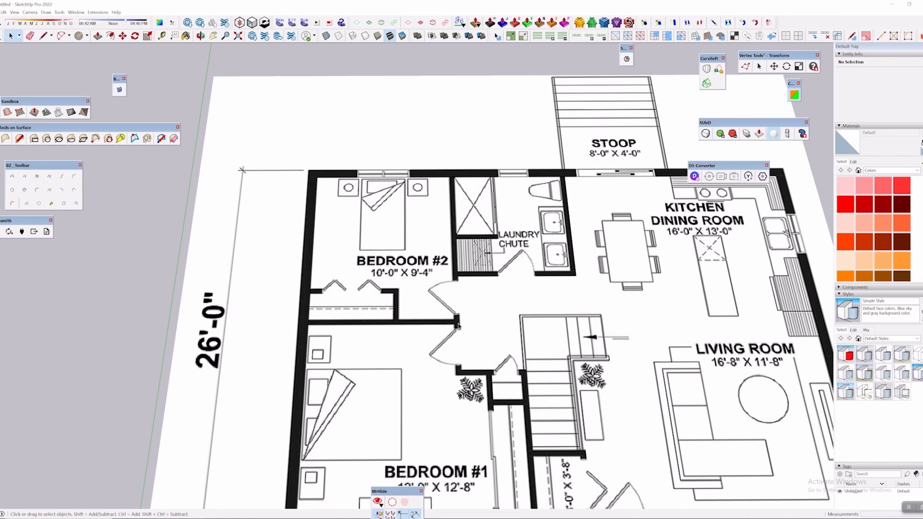
scroll(438, 191, down, 3)
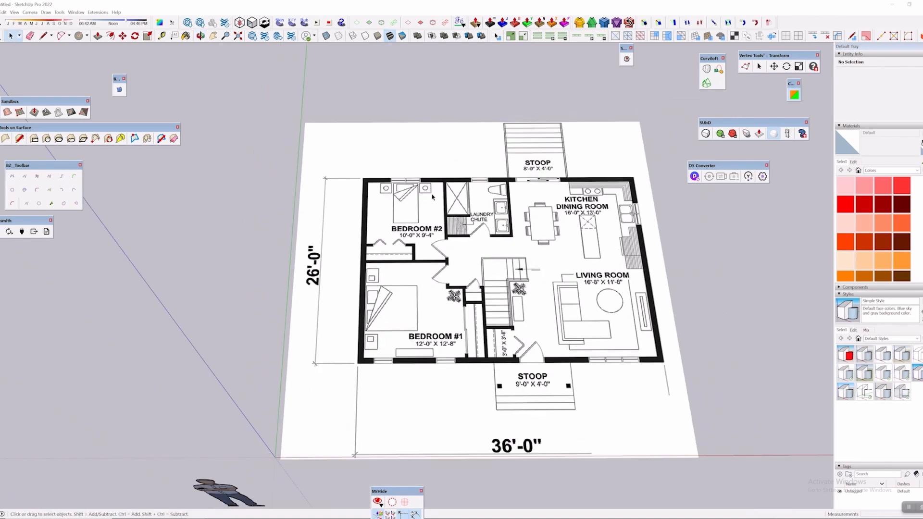
middle_drag(432, 196, 423, 156)
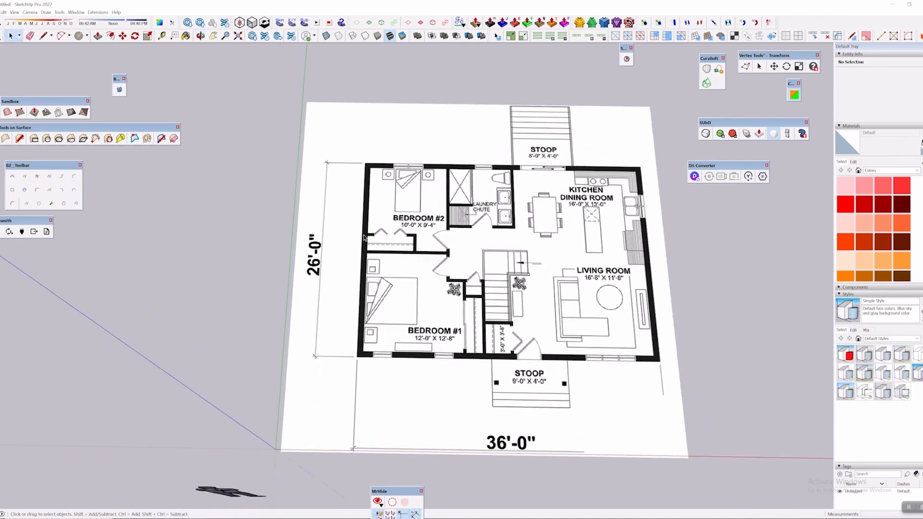
Draw a closed narrow strip about 4 1/2" wide with the Line tool along Bedroom #2's outer side wall, extending past the house corner
click(50, 36)
click(53, 46)
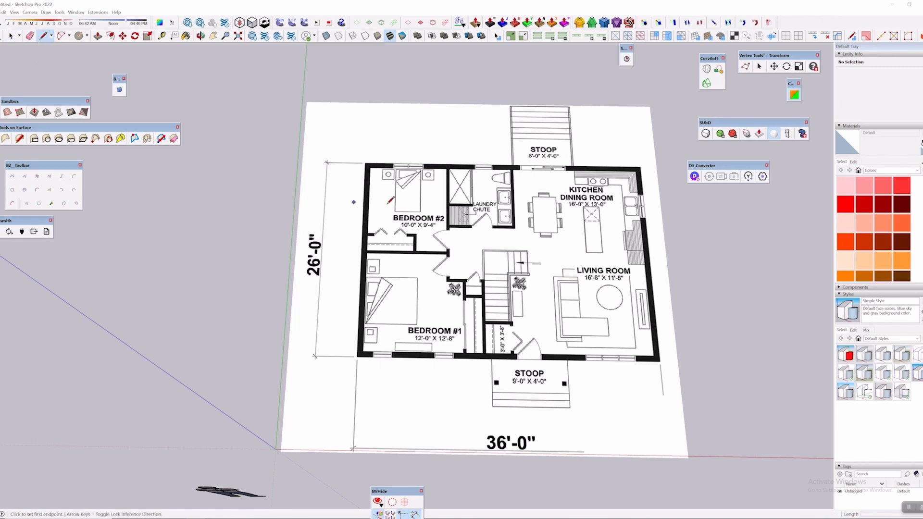
scroll(428, 137, up, 3)
scroll(404, 254, down, 3)
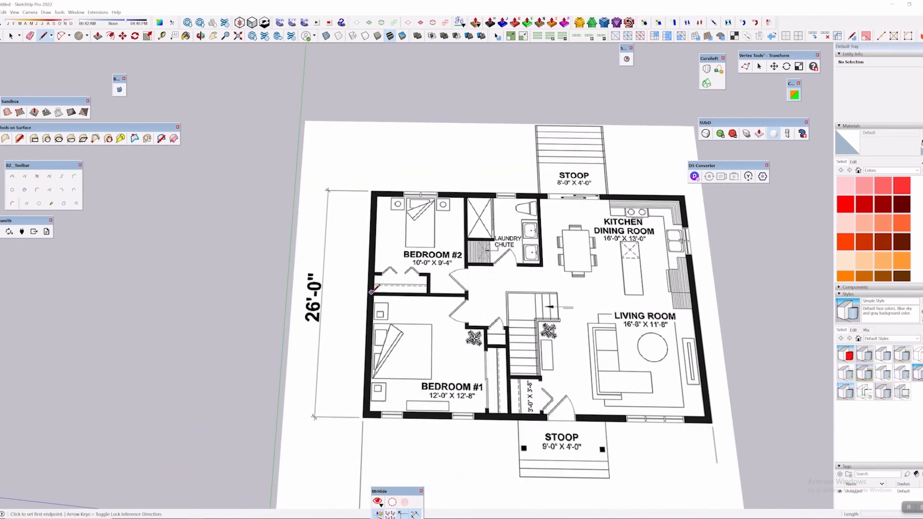
click(371, 292)
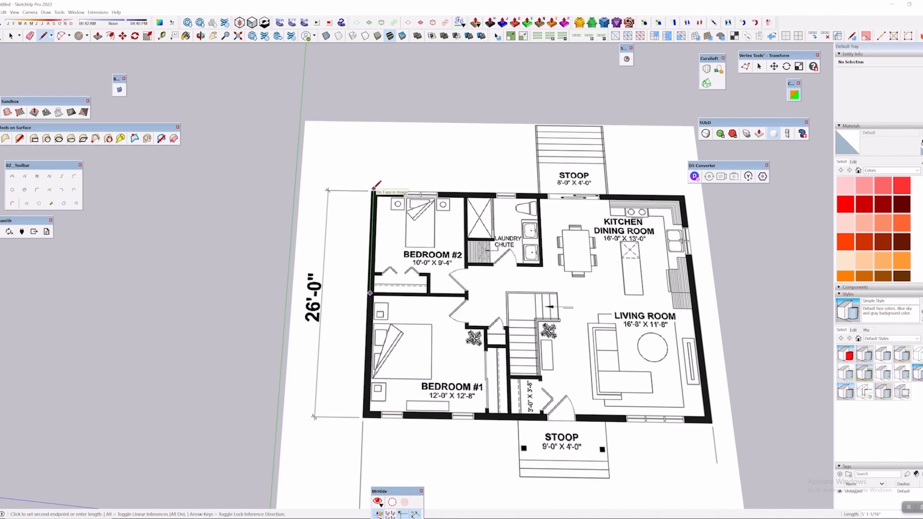
click(377, 93)
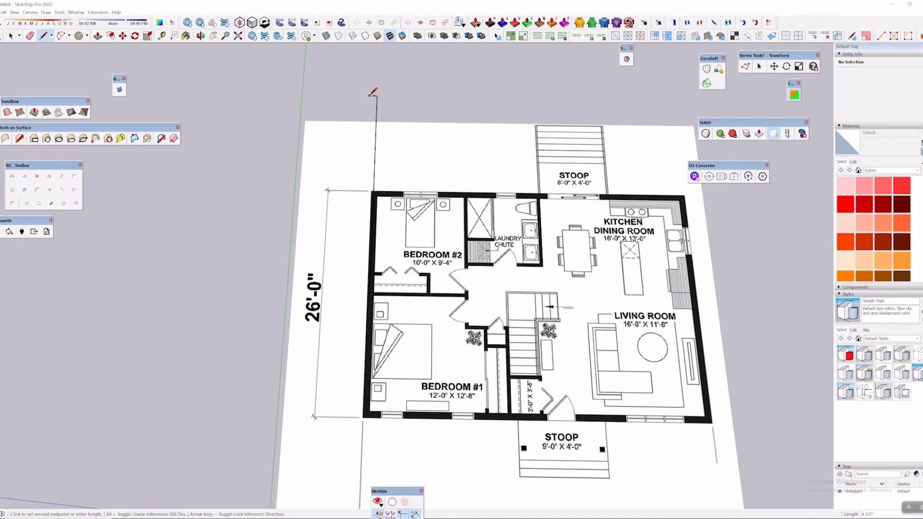
click(370, 96)
click(370, 291)
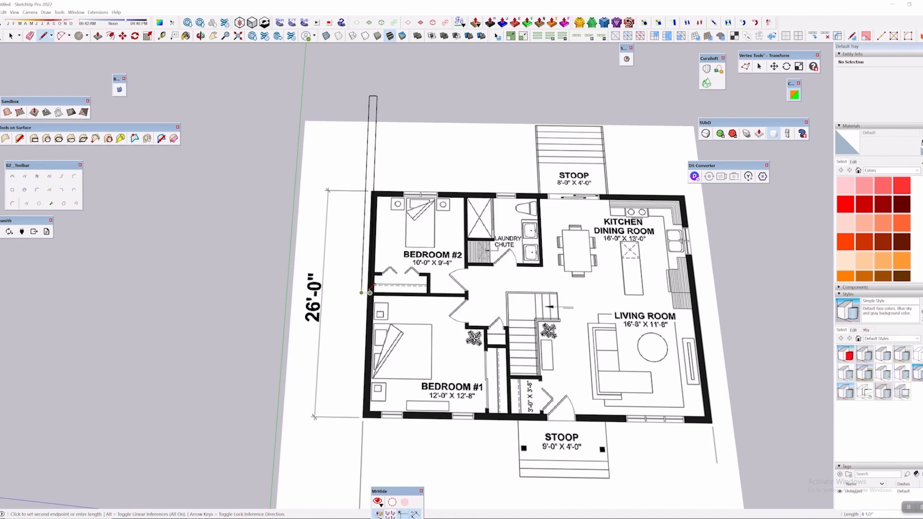
Paint the reference strip with the orange material Color 004
middle_drag(400, 277, 368, 264)
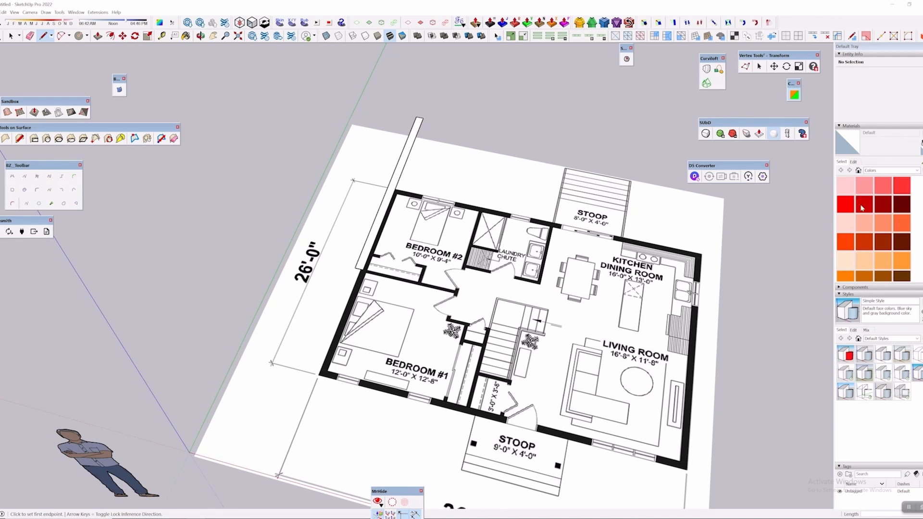
scroll(861, 235, down, 2)
scroll(874, 236, up, 2)
click(902, 226)
click(393, 189)
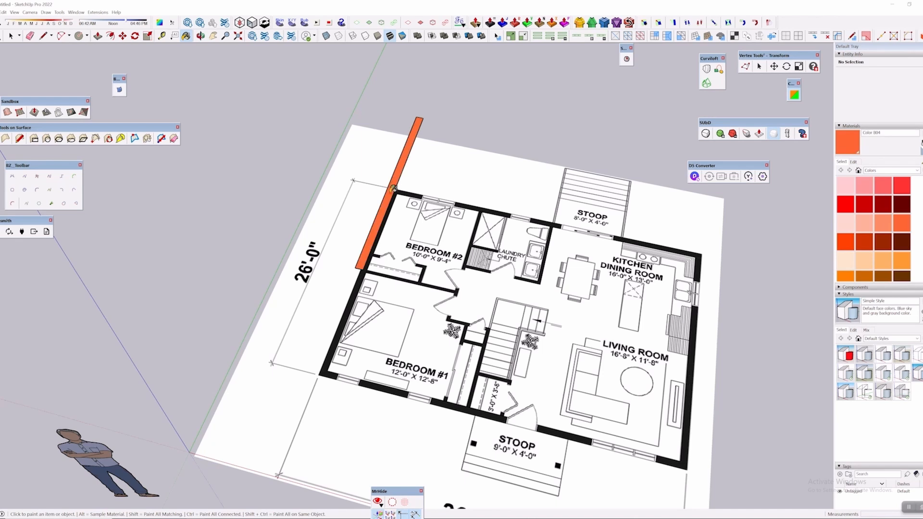
key(space)
Scale the floor plan image up uniformly from its far corner, leaving the orange strip unscaled
mouse_move(379, 224)
middle_down()
mouse_move(510, 104)
mouse_move(503, 97)
mouse_move(392, 195)
mouse_move(435, 183)
mouse_move(442, 212)
mouse_move(342, 205)
middle_up()
scroll(342, 205, down, 2)
middle_drag(418, 238, 491, 204)
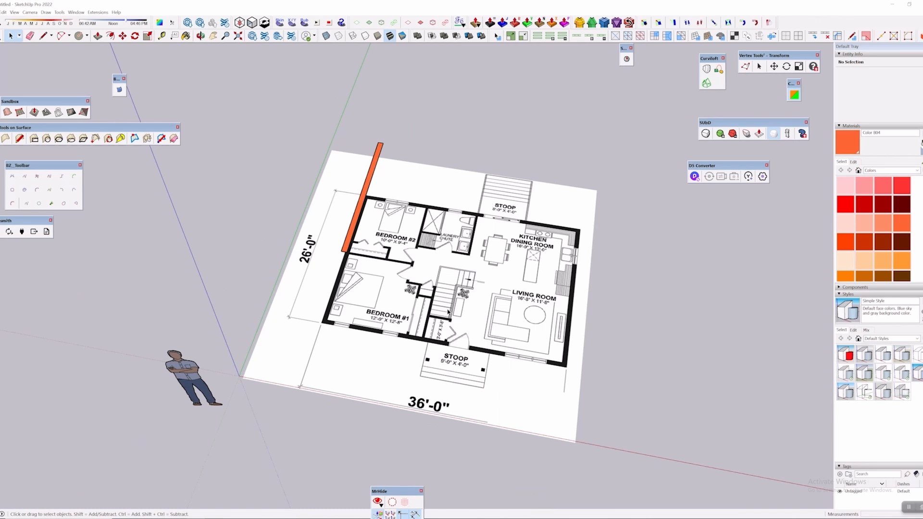
click(462, 338)
key(s)
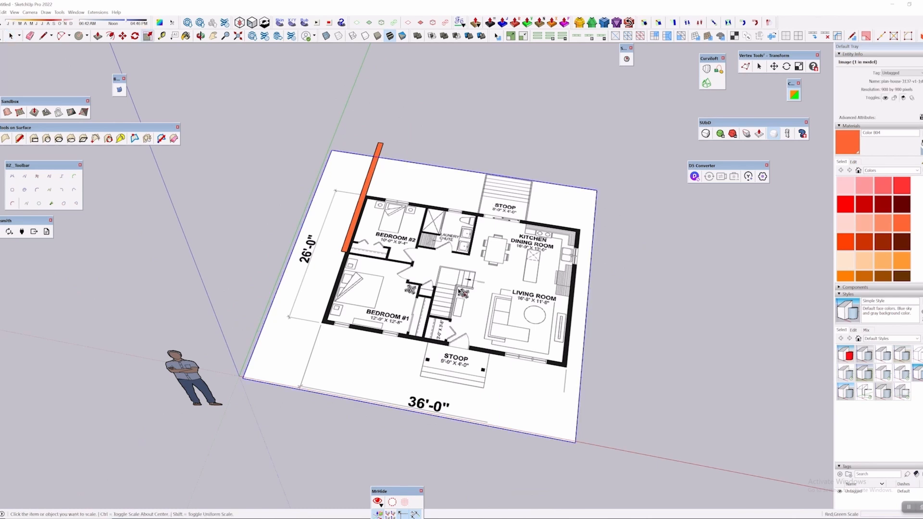
click(589, 208)
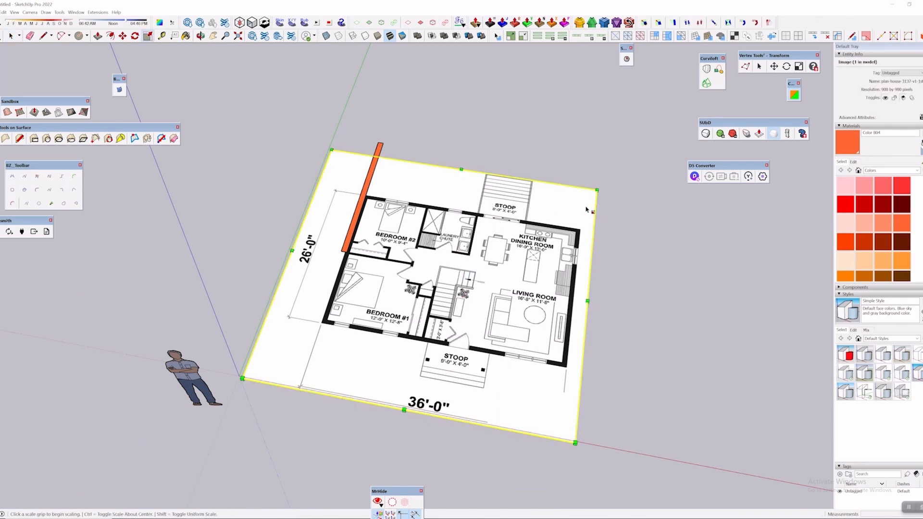
click(597, 191)
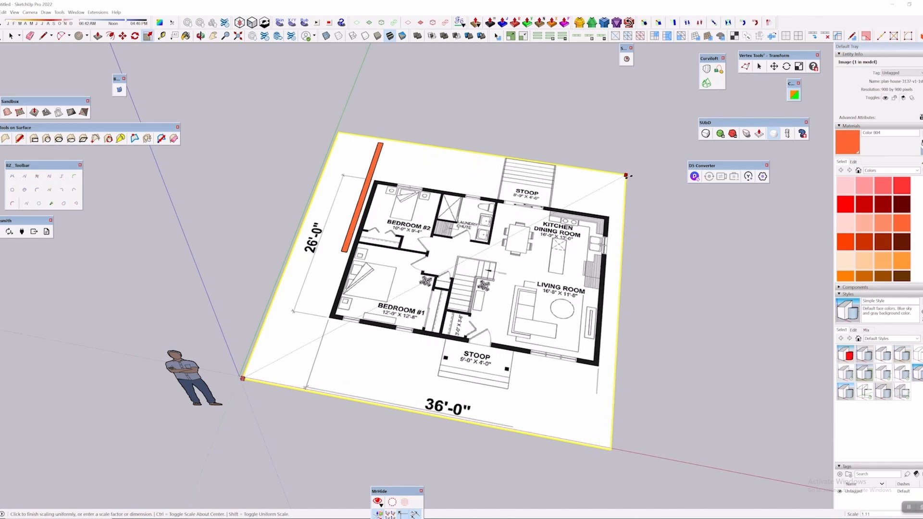
click(768, 99)
Move the enlarged plan image so Bedroom #2's outer side wall lies next to the orange strip
scroll(513, 229, down, 3)
middle_drag(366, 205, 421, 240)
middle_drag(416, 206, 398, 229)
key(m)
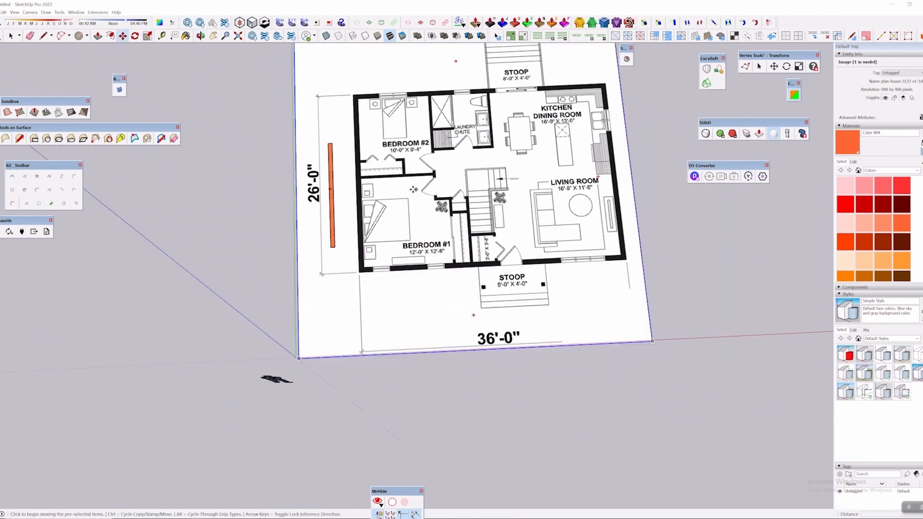
click(404, 185)
click(379, 258)
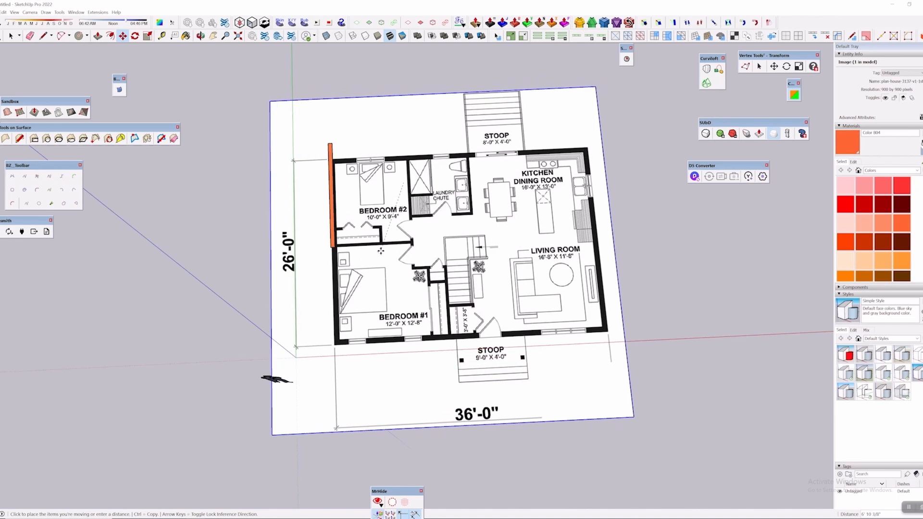
Scale the plan image up uniformly again by a factor of about 1.08
key(s)
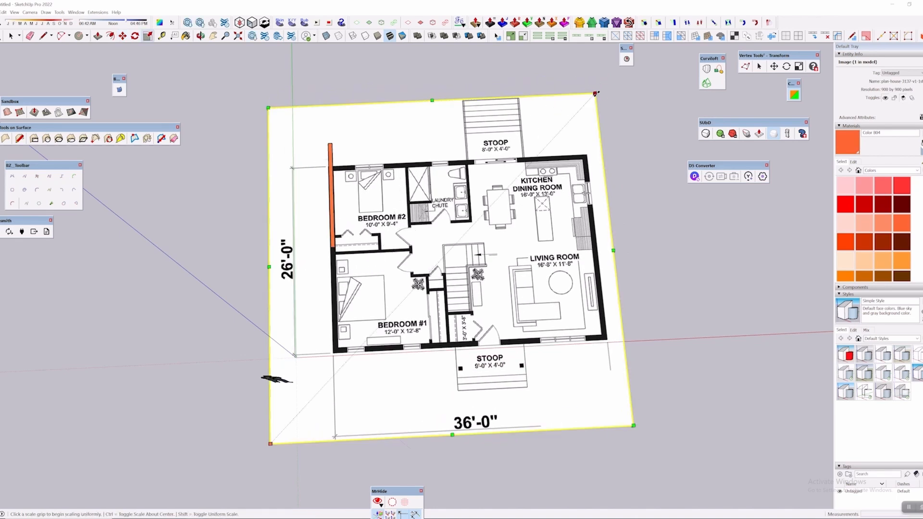
click(595, 93)
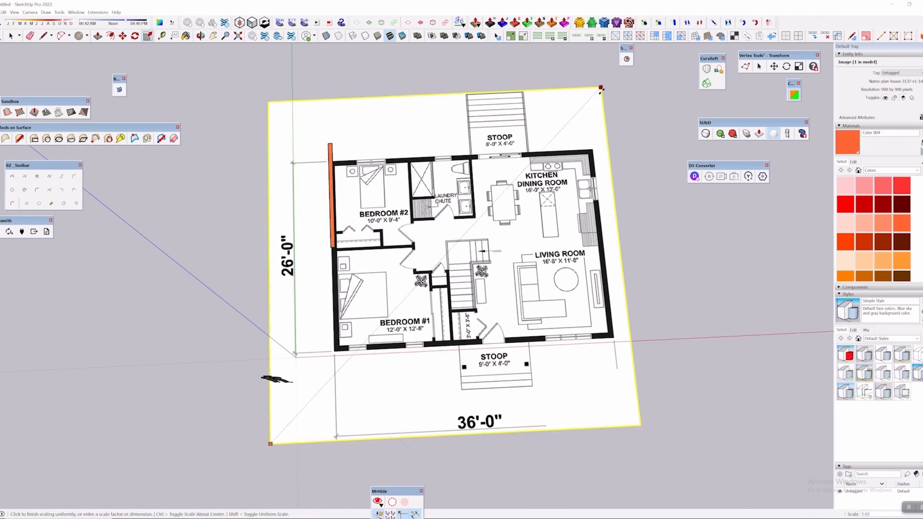
click(625, 81)
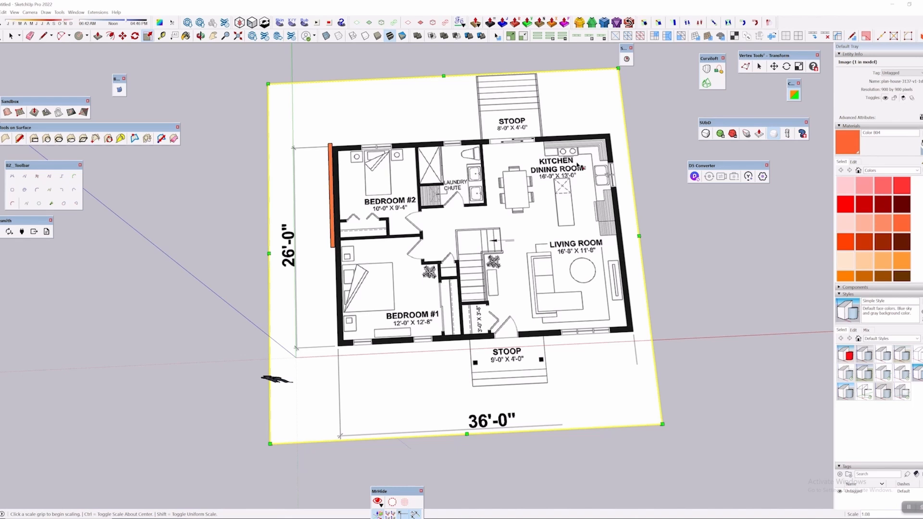
Shift the plan image so its outer side wall overlaps the orange strip again
key(m)
click(543, 214)
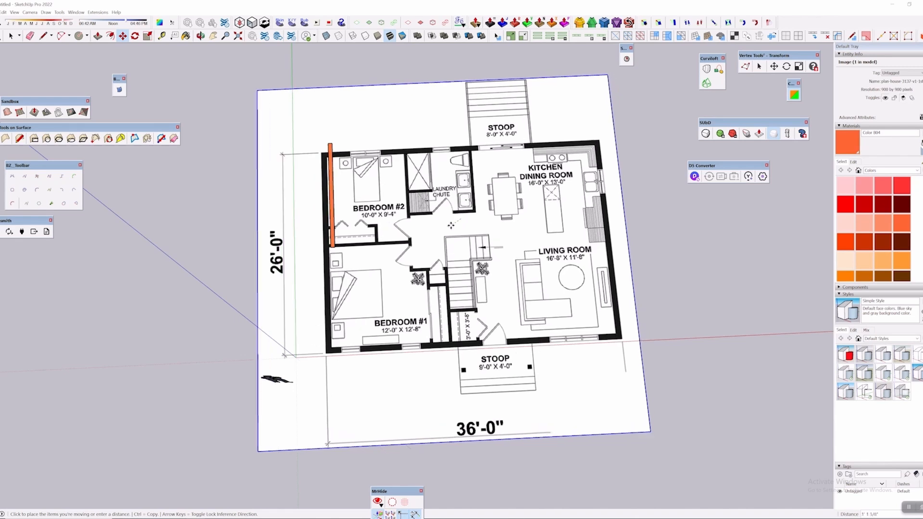
click(454, 224)
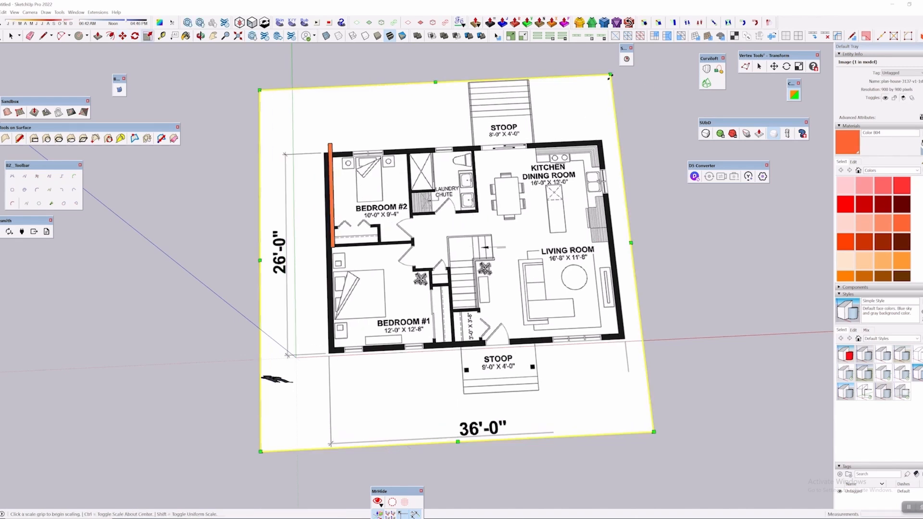
Stretch the plan image non-uniformly to a factor of about 1.27 along the red axis and 1.00 along the green axis
click(611, 76)
scroll(623, 89, down, 3)
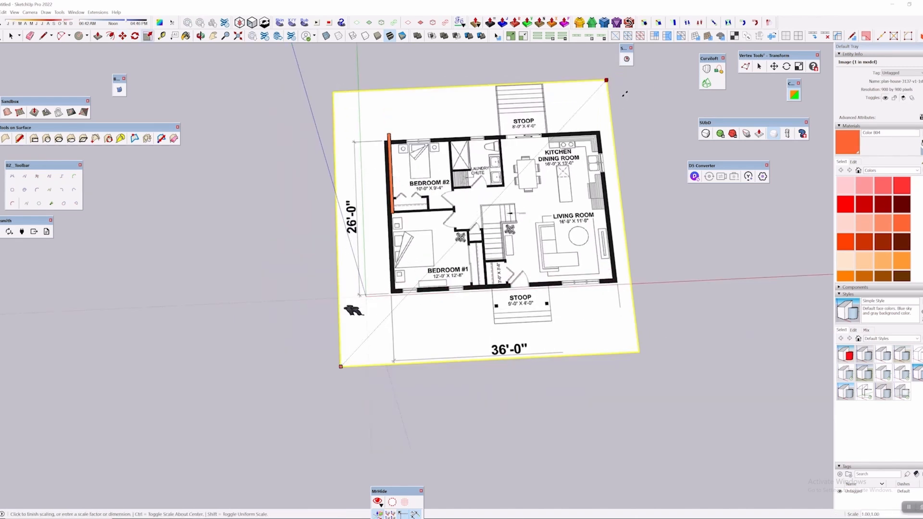
shift+middle_drag(625, 94, 588, 148)
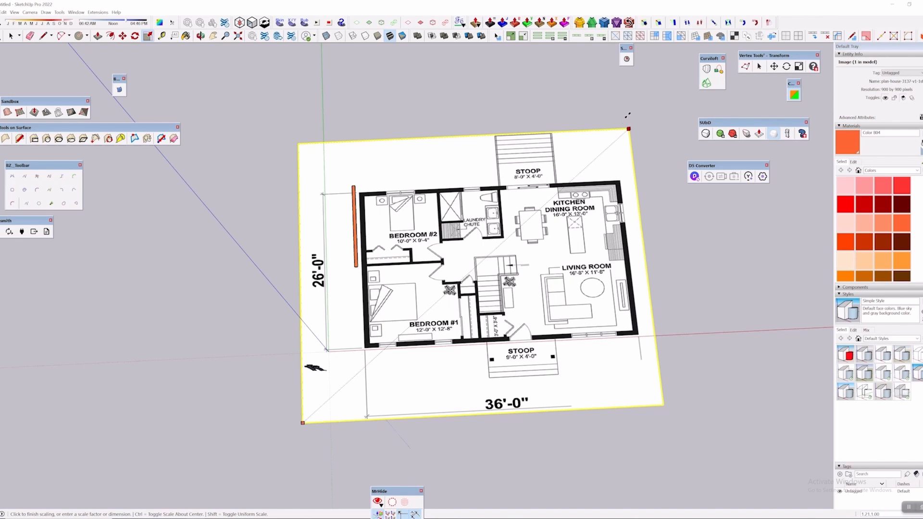
click(644, 115)
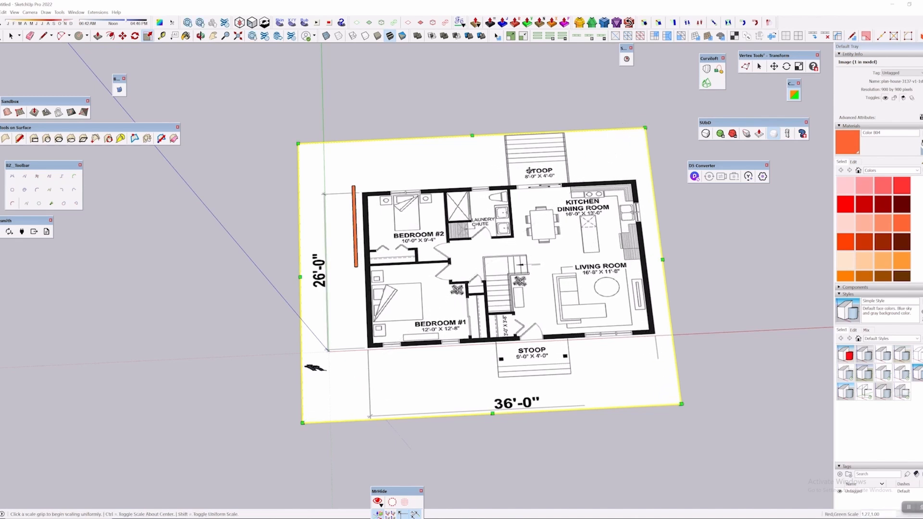
Move the plan image sideways so Bedroom #2's outer side wall lies under the orange strip
key(m)
click(445, 209)
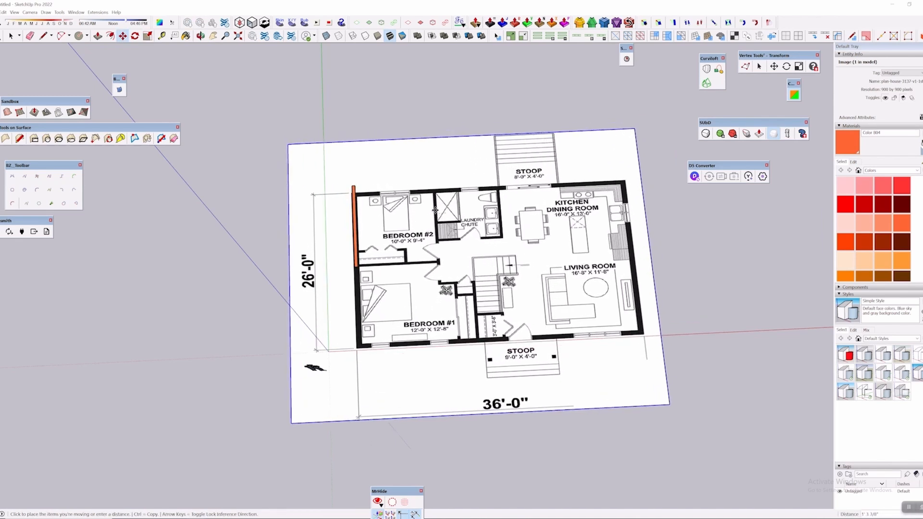
click(430, 211)
Scale the plan image up uniformly by a small factor from its outer corner
middle_drag(431, 210, 344, 169)
scroll(416, 226, up, 5)
middle_drag(416, 229, 312, 195)
scroll(327, 202, down, 3)
shift+middle_drag(385, 211, 412, 310)
scroll(411, 310, down, 4)
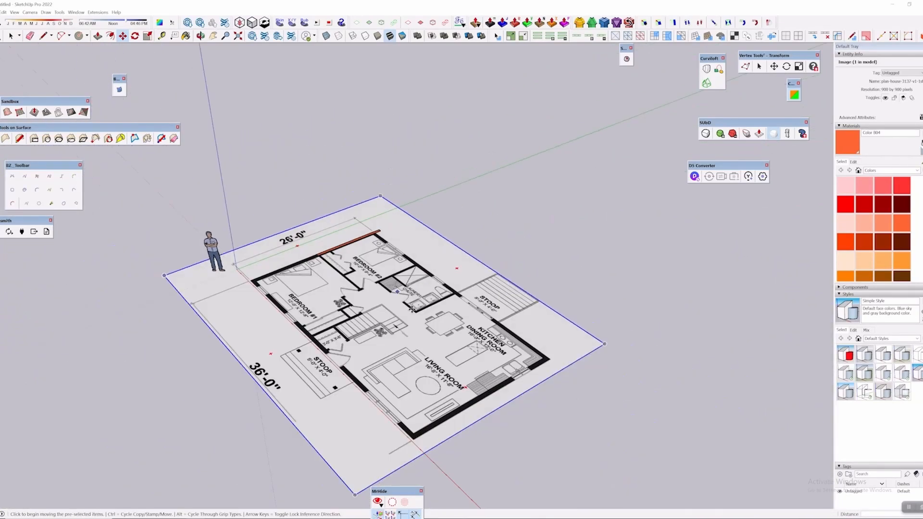
scroll(411, 309, down, 2)
key(s)
click(534, 330)
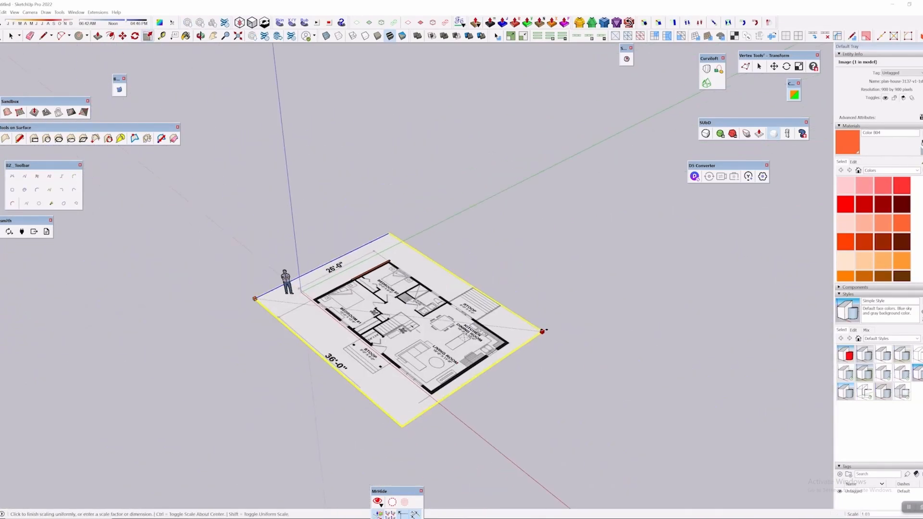
click(553, 332)
Move the enlarged plan image so Bedroom #2's outer side wall sits right beside the orange strip
middle_drag(435, 331, 553, 383)
scroll(316, 311, up, 3)
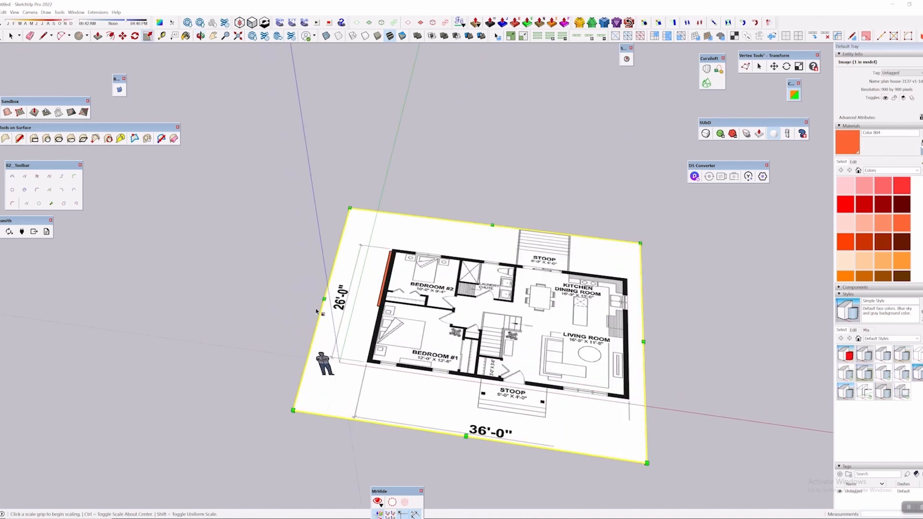
middle_drag(316, 312, 372, 323)
scroll(404, 270, up, 2)
key(m)
click(413, 252)
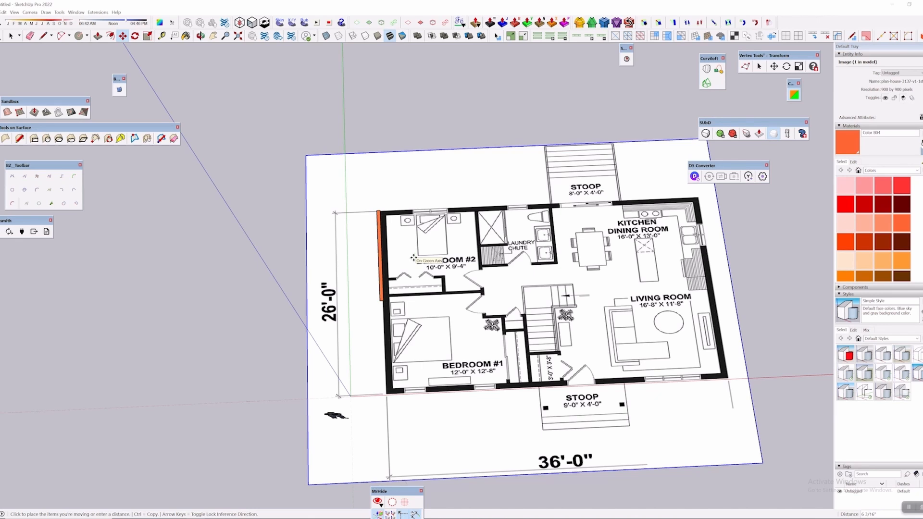
click(413, 258)
Scale the plan image up uniformly by a factor of about 1.02 and deselect it
key(s)
scroll(388, 246, down, 2)
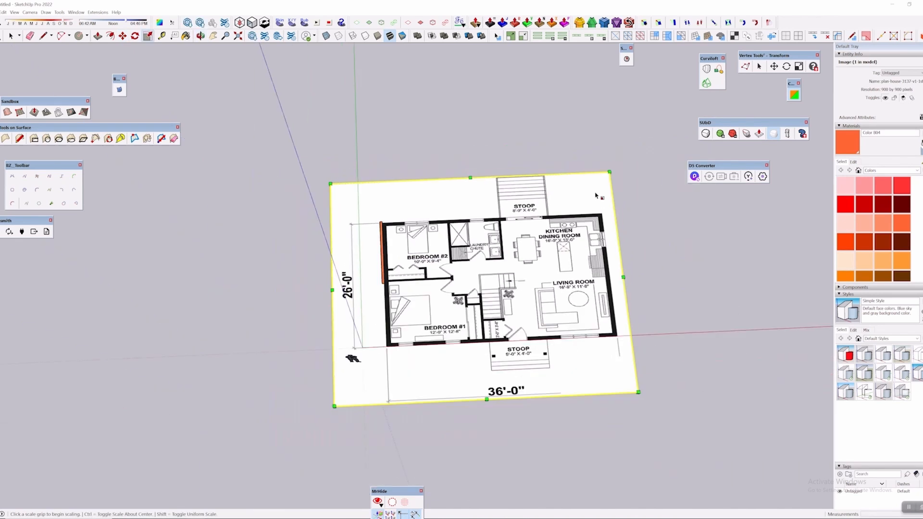
click(610, 172)
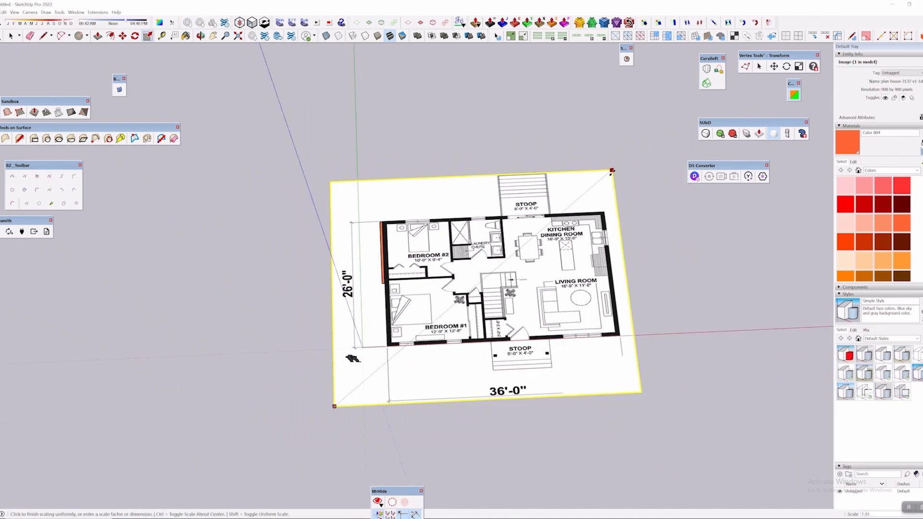
click(614, 168)
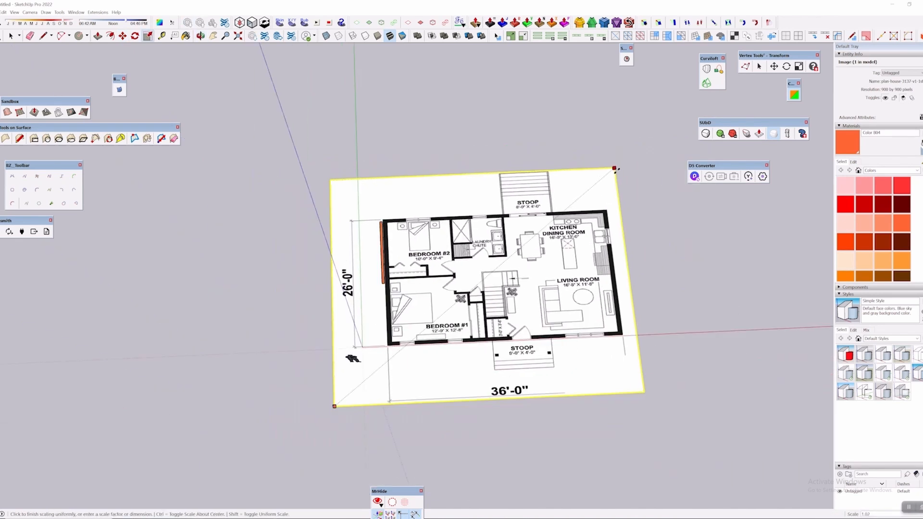
middle_drag(521, 341, 447, 192)
scroll(447, 192, up, 3)
key(space)
click(473, 180)
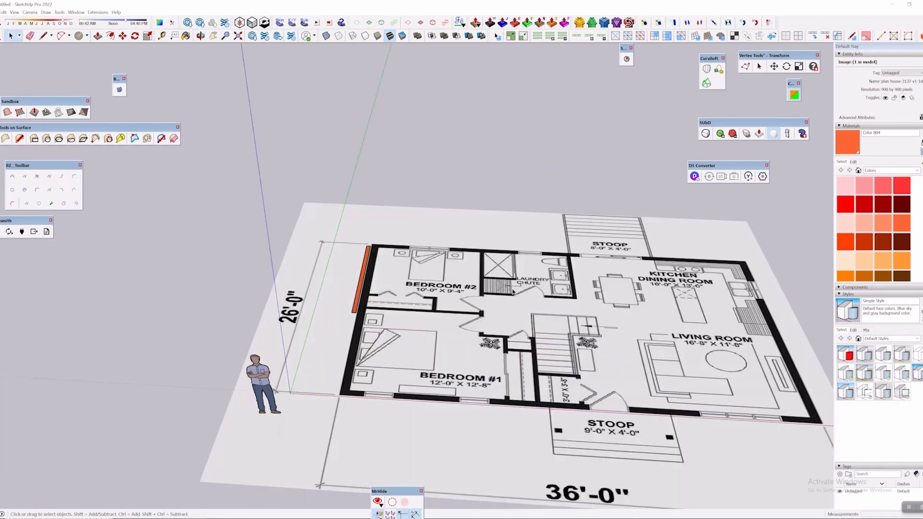
scroll(492, 331, down, 2)
middle_drag(492, 332, 424, 323)
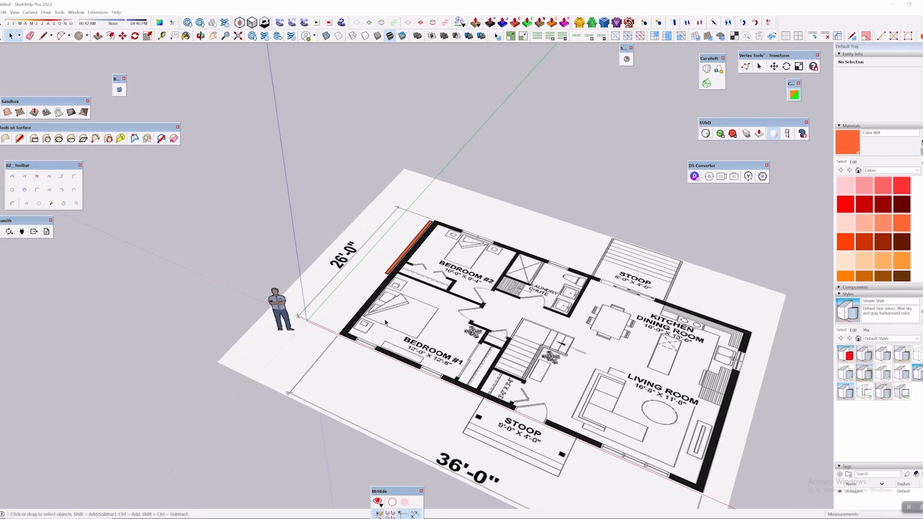
middle_drag(385, 323, 479, 405)
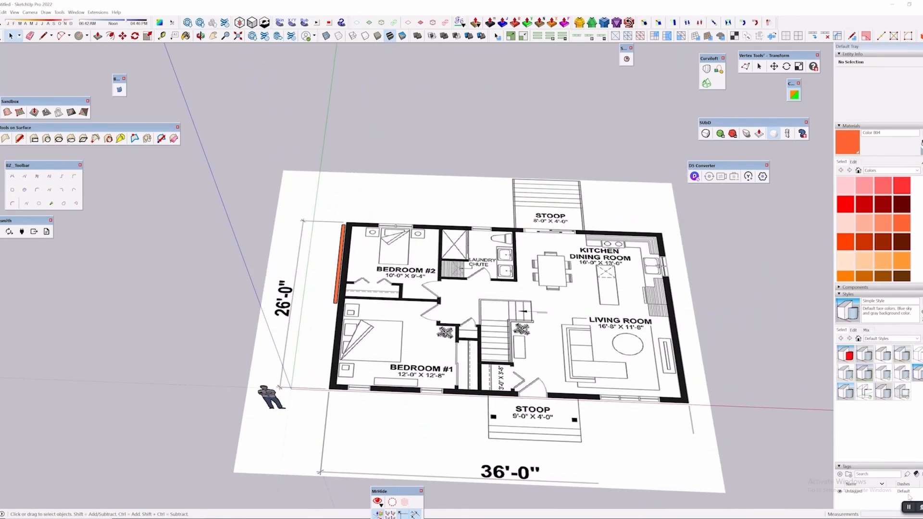
click(909, 510)
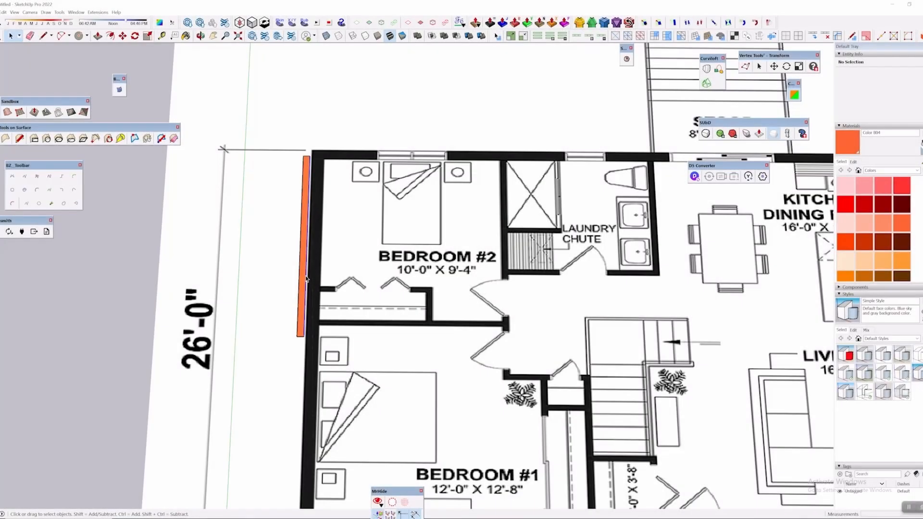
Move the whole orange strip outward from Bedroom #2's side wall, into the gap before the 26'-0" dimension line
click(306, 279)
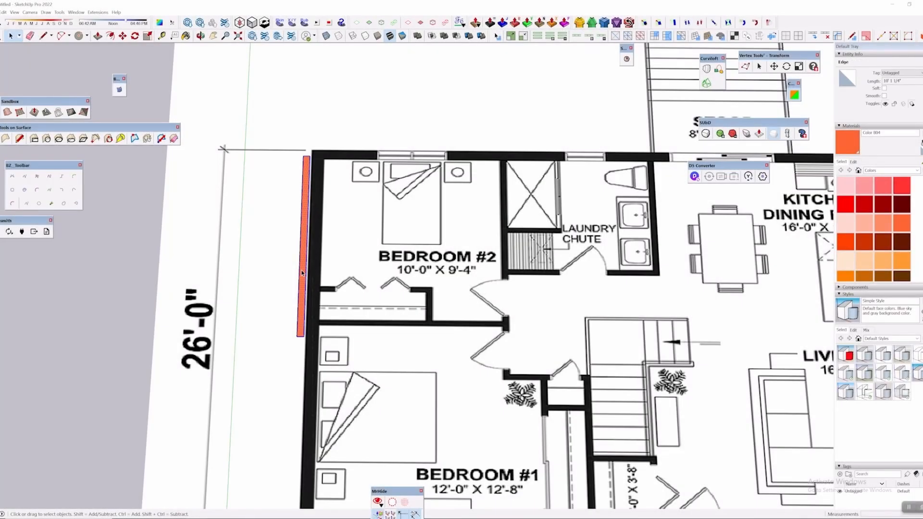
double_click(302, 273)
key(m)
click(308, 271)
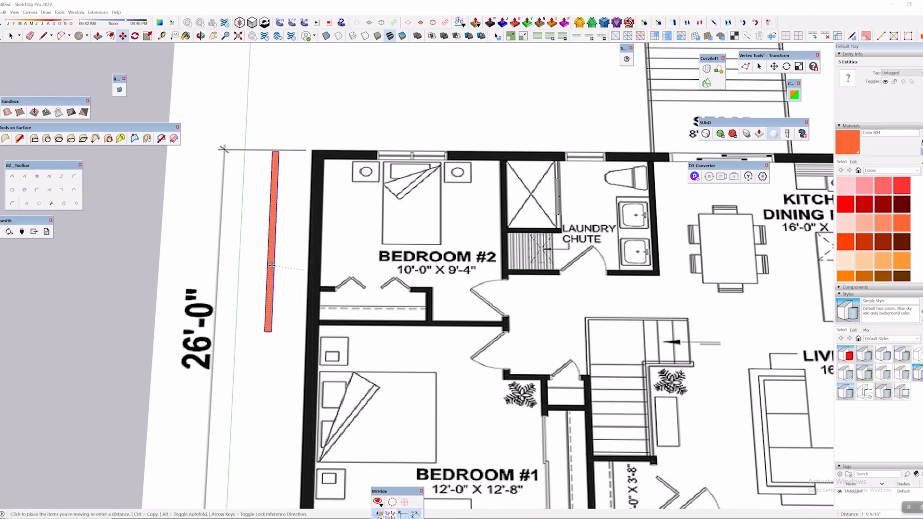
click(261, 269)
key(space)
Start tracing Bedroom #2's side wall with the Line tool, crossing the wall thickness at its far outer corner
shift+middle_drag(229, 101, 166, 127)
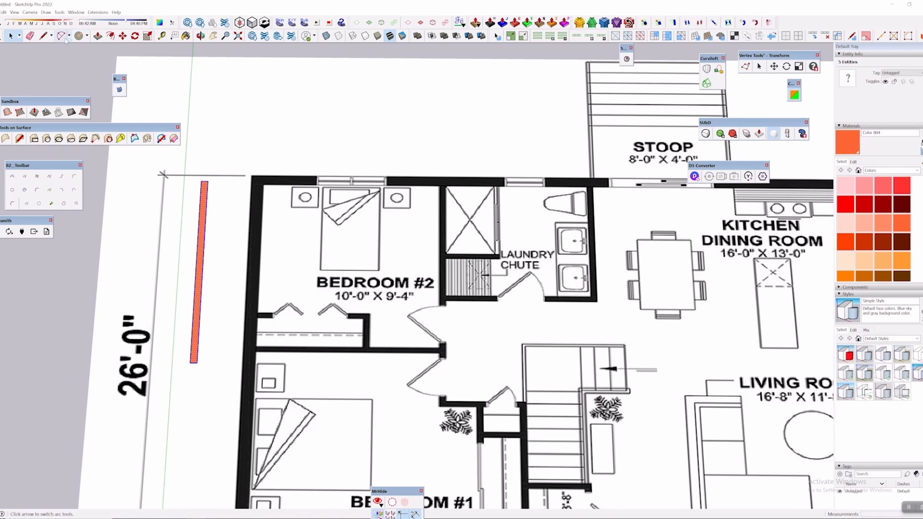
click(87, 37)
shift+middle_drag(90, 42, 94, 52)
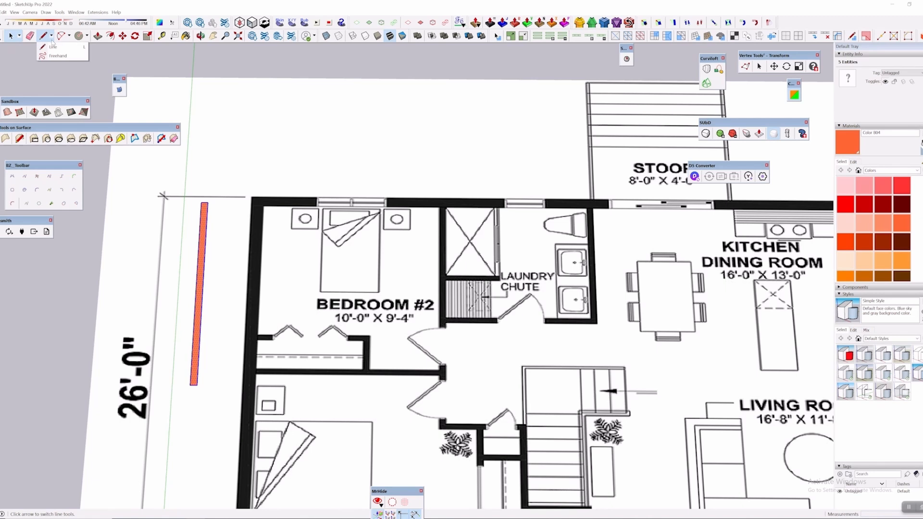
middle_drag(512, 409, 436, 275)
scroll(435, 275, down, 3)
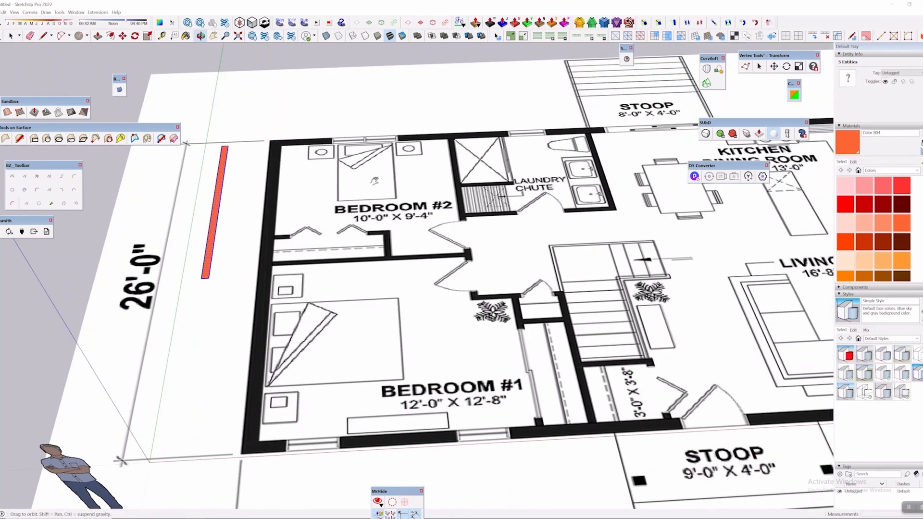
scroll(376, 292, up, 5)
scroll(422, 159, up, 3)
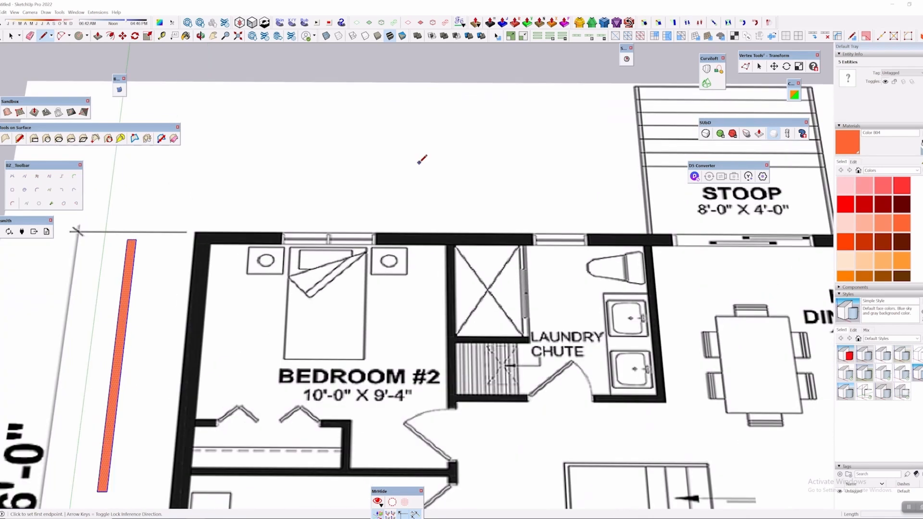
shift+middle_drag(187, 291, 366, 170)
scroll(366, 170, down, 1)
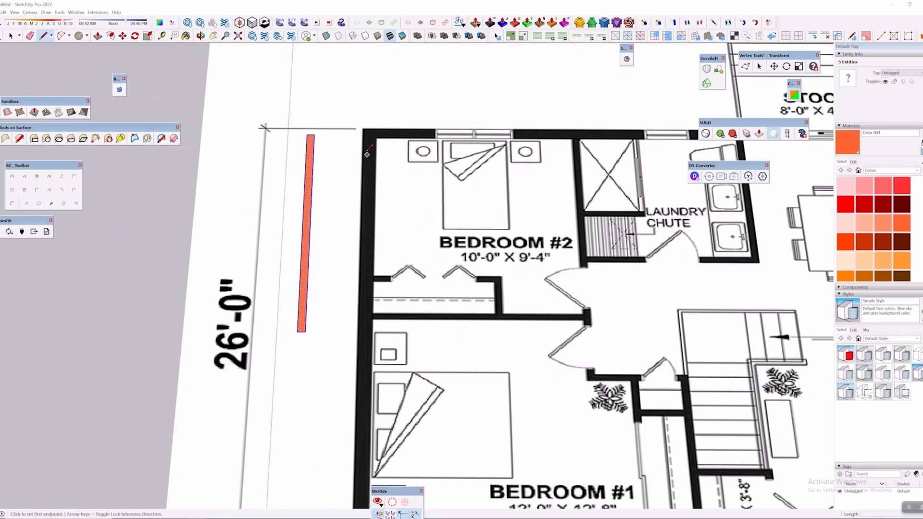
scroll(374, 143, up, 3)
shift+middle_drag(405, 129, 416, 220)
scroll(416, 222, up, 3)
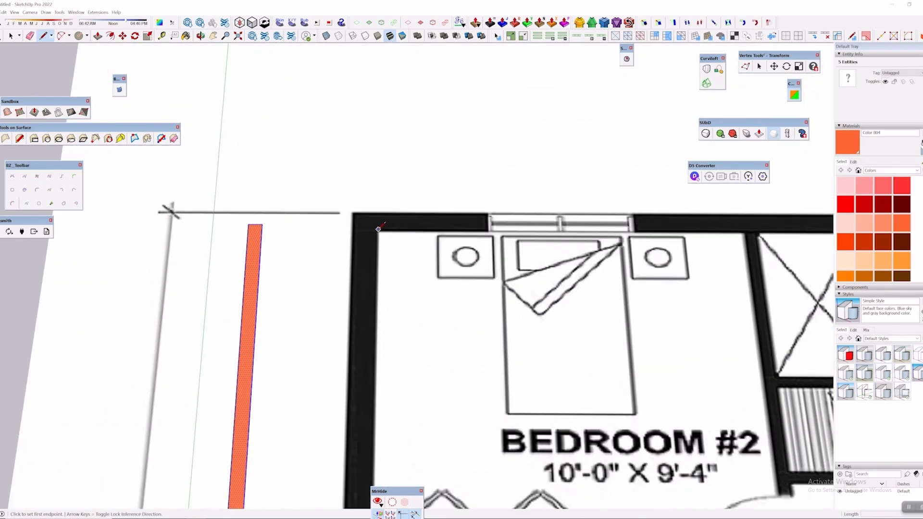
click(380, 212)
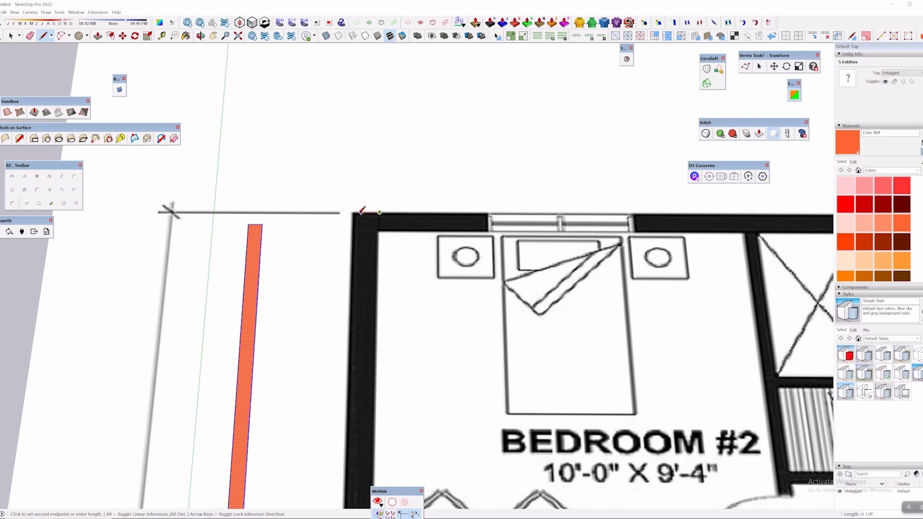
Trace the side wall's outer face to the partition between the bedrooms, cross the wall, and close the rectangle along its inner face
scroll(354, 210, down, 5)
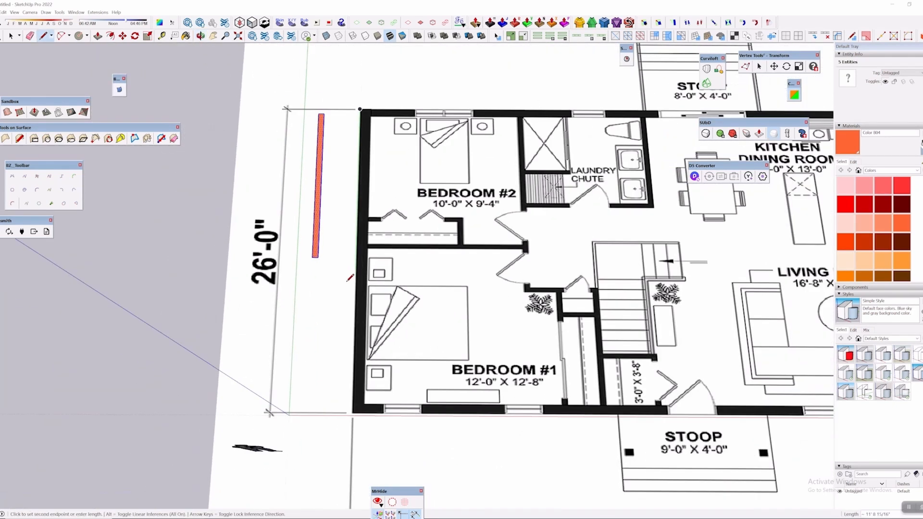
scroll(354, 260, up, 5)
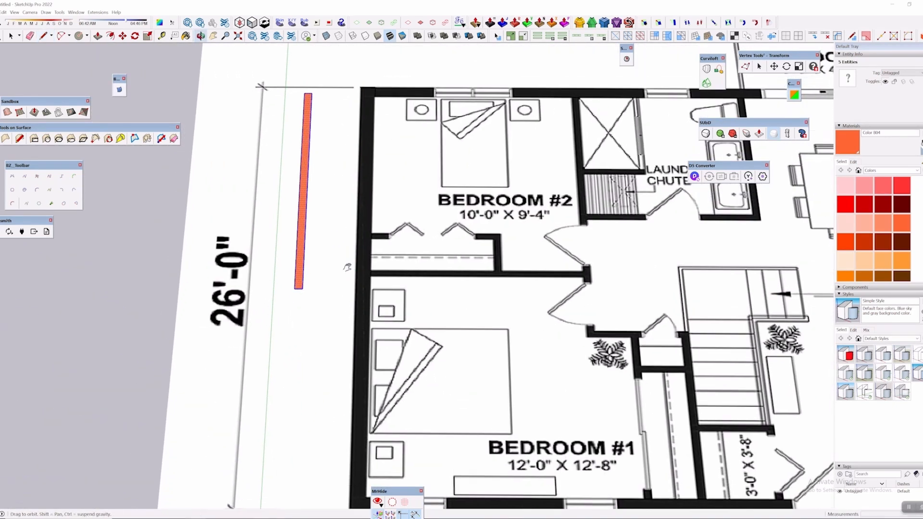
click(360, 276)
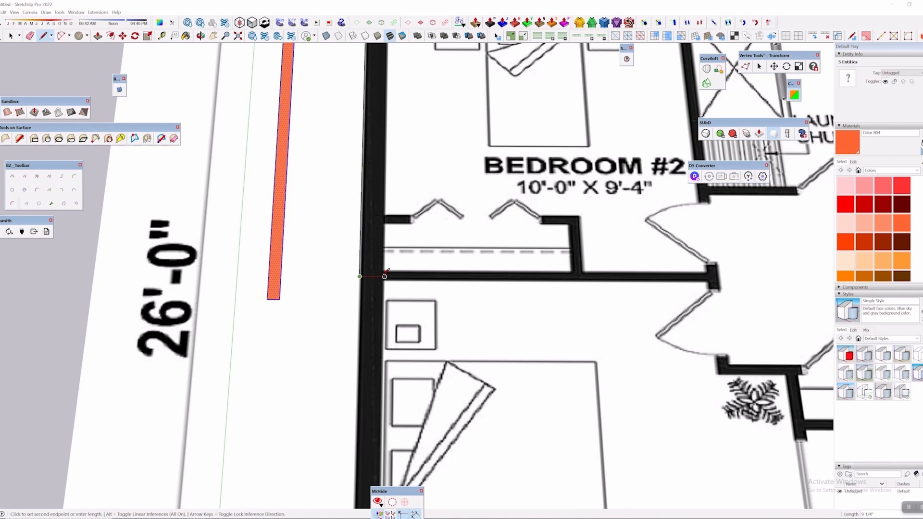
click(385, 275)
shift+middle_drag(385, 275, 388, 504)
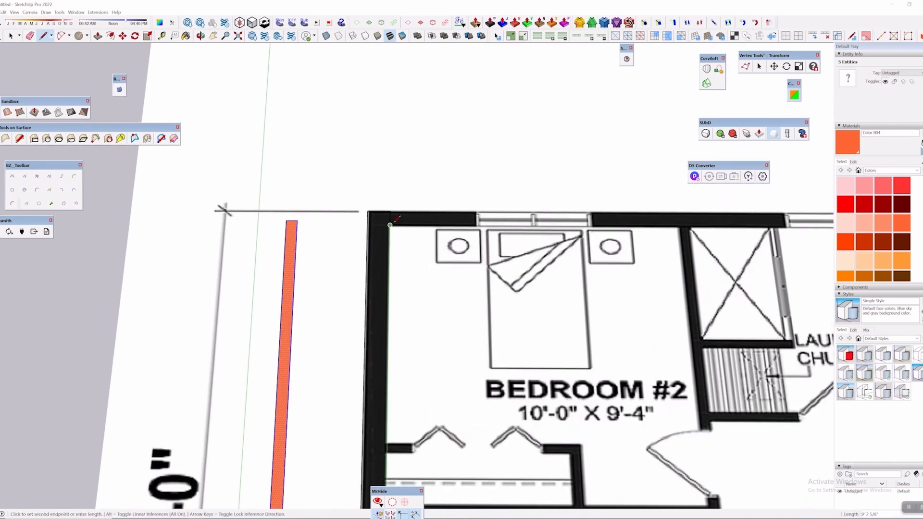
middle_drag(387, 226, 250, 129)
middle_drag(511, 272, 572, 303)
scroll(812, 262, down, 1)
Try painting the orange reference strip light cyan, and undo the paint
scroll(872, 248, down, 5)
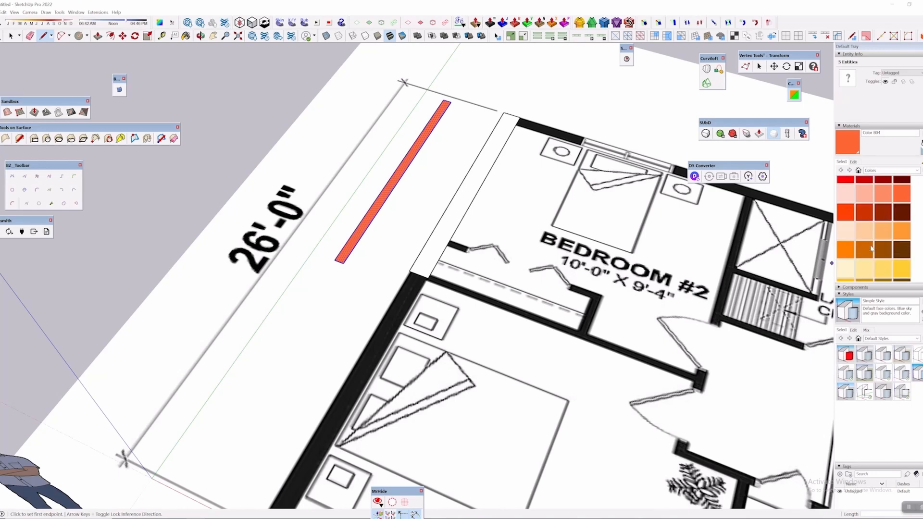
scroll(851, 227, down, 2)
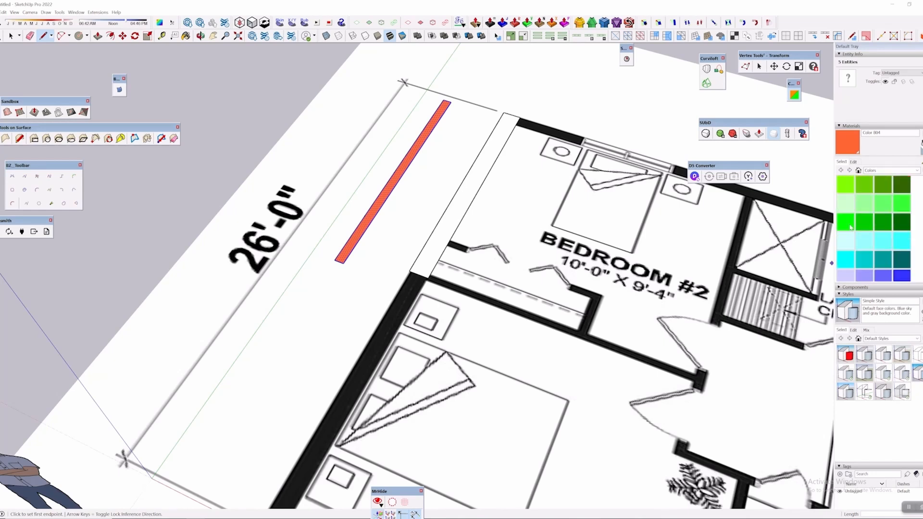
click(876, 243)
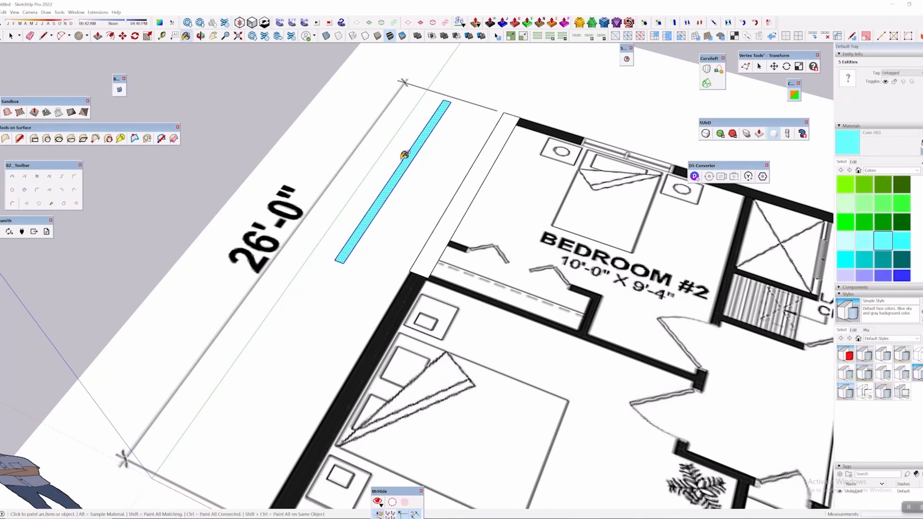
key(space)
click(325, 220)
middle_drag(425, 255, 458, 269)
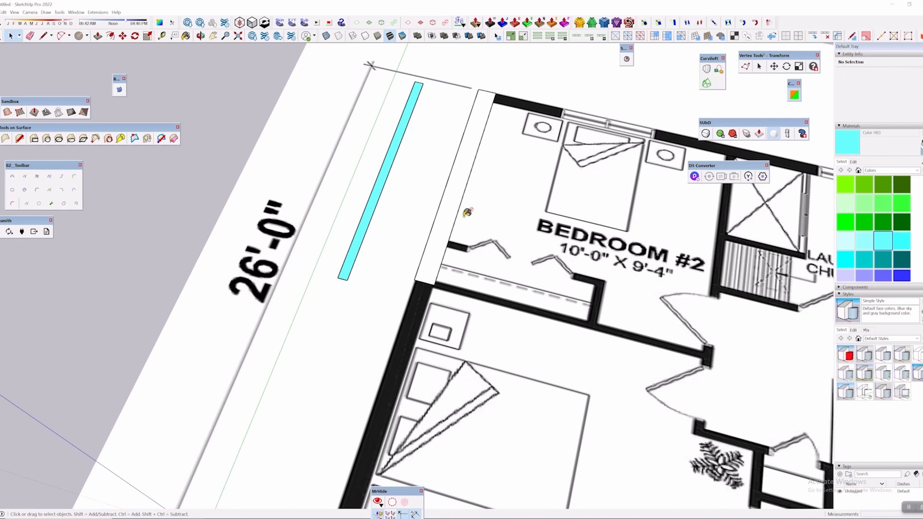
key(ctrl+z)
Paint the traced wall rectangle beside Bedroom #2 light cyan, repaint it dark teal, and clear the selection
click(451, 207)
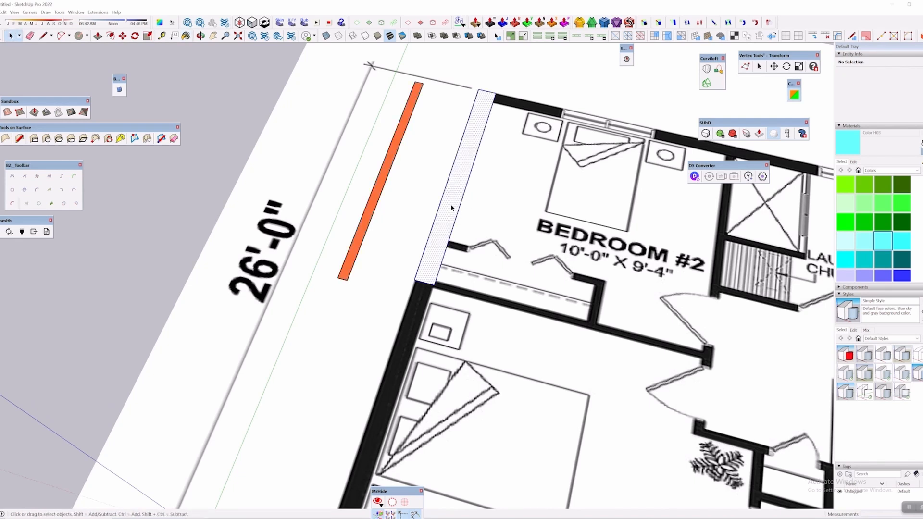
key(b)
click(452, 206)
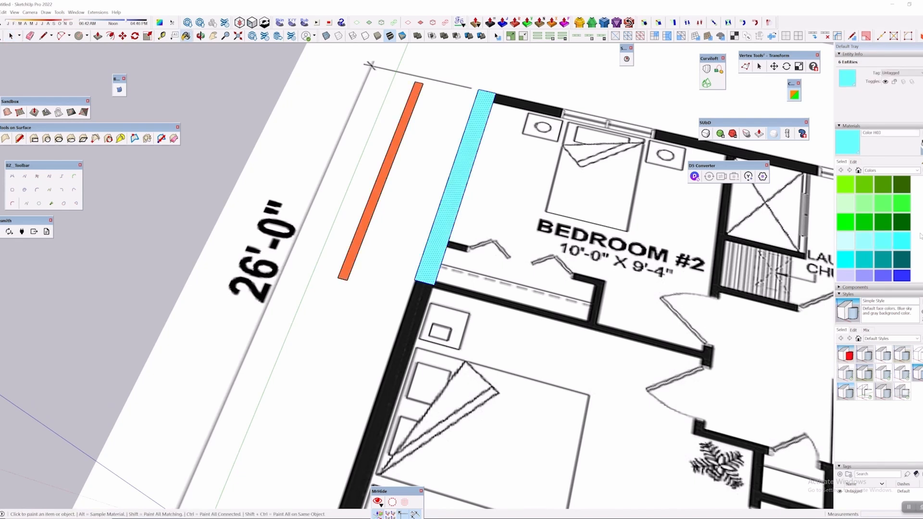
click(902, 264)
click(452, 206)
middle_drag(188, 145, 422, 224)
key(space)
click(422, 224)
Trace a closed rectangle over Bedroom #2's exterior wall from the teal side wall to the bedroom window with the Line tool
key(l)
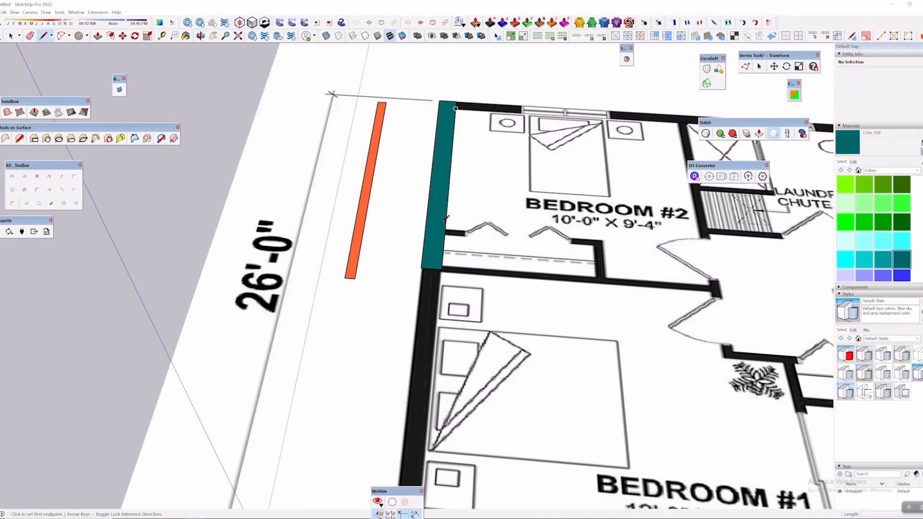
shift+middle_drag(466, 278, 346, 445)
scroll(448, 174, down, 2)
scroll(371, 342, up, 5)
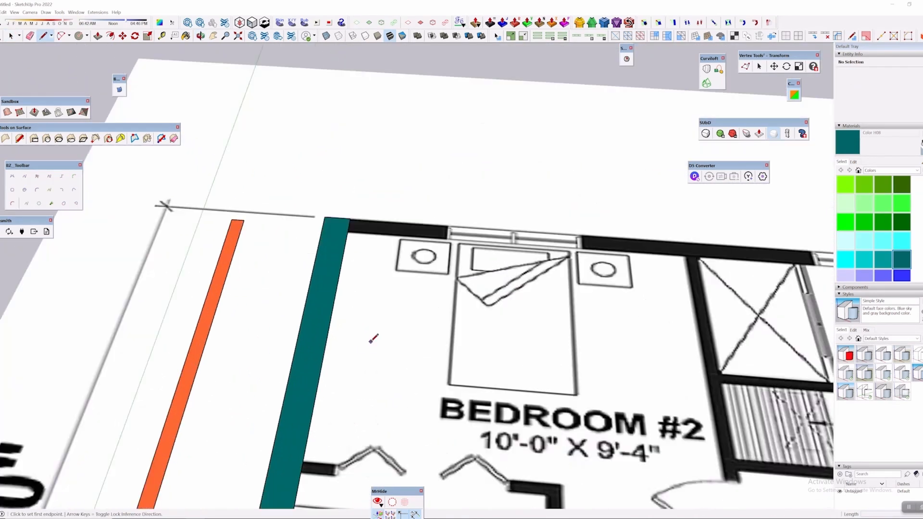
middle_drag(372, 224, 376, 283)
scroll(370, 282, up, 1)
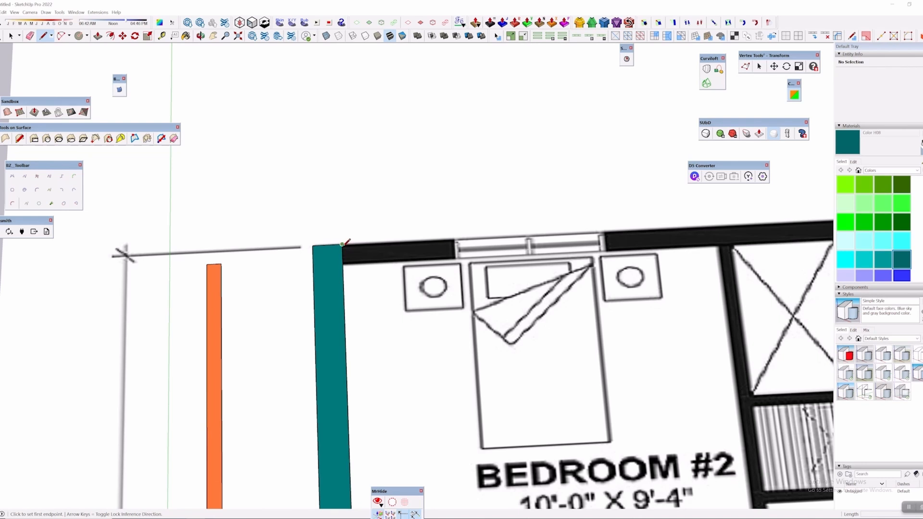
click(342, 244)
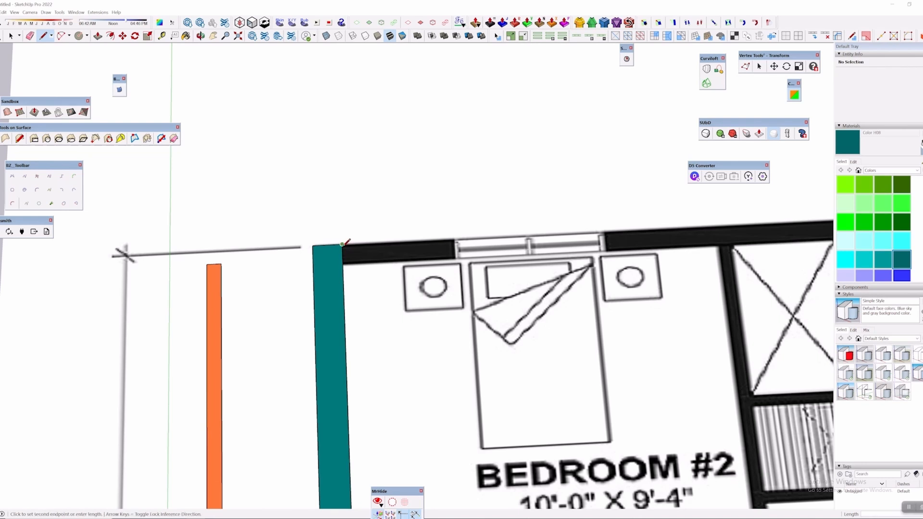
click(454, 238)
click(455, 260)
click(345, 264)
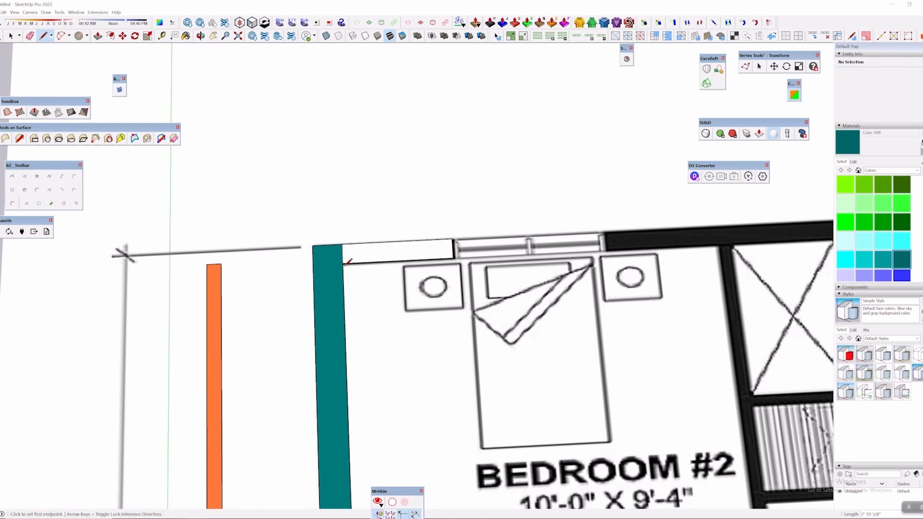
Trace the exterior wall between the Bedroom #2 window and the bathroom window as a closed rectangle along its outer and inner faces
scroll(466, 260, up, 4)
middle_drag(485, 261, 458, 274)
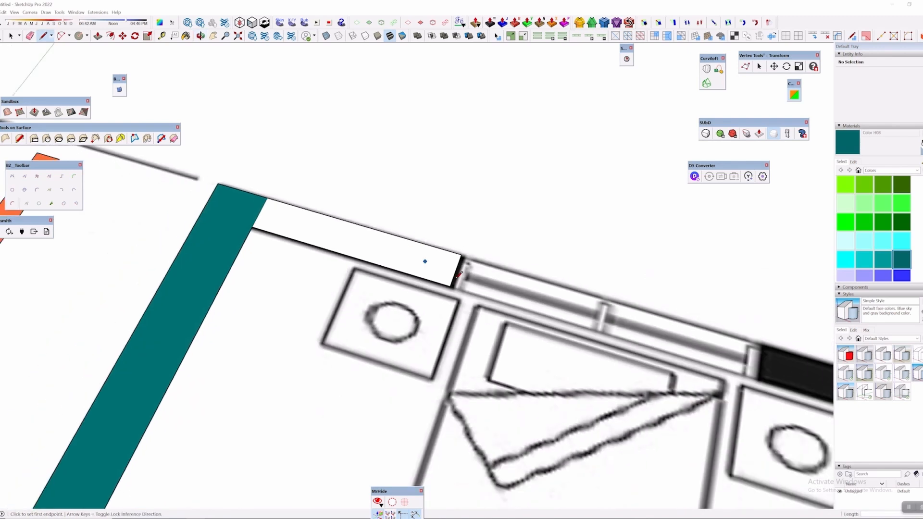
scroll(518, 300, down, 2)
shift+middle_drag(553, 313, 404, 272)
mouse_move(404, 272)
middle_down()
mouse_move(472, 296)
mouse_move(344, 267)
middle_up()
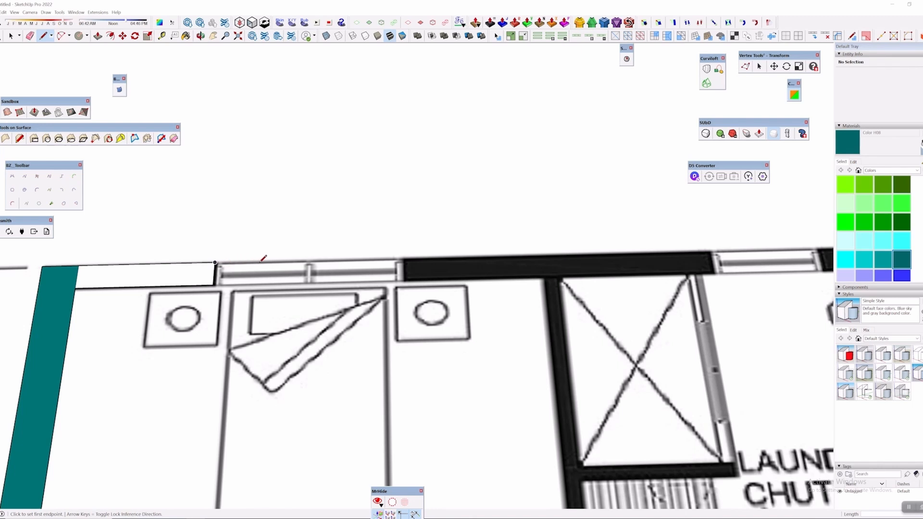
click(404, 259)
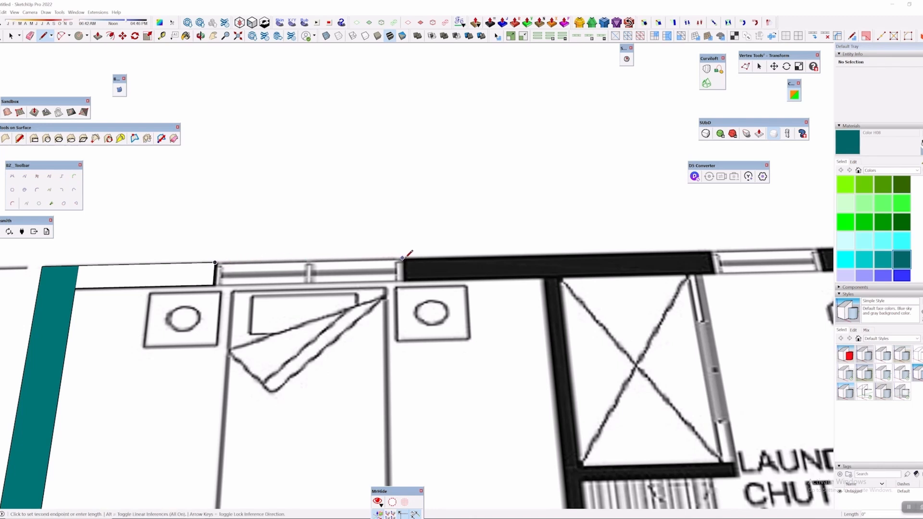
shift+middle_drag(403, 260, 337, 273)
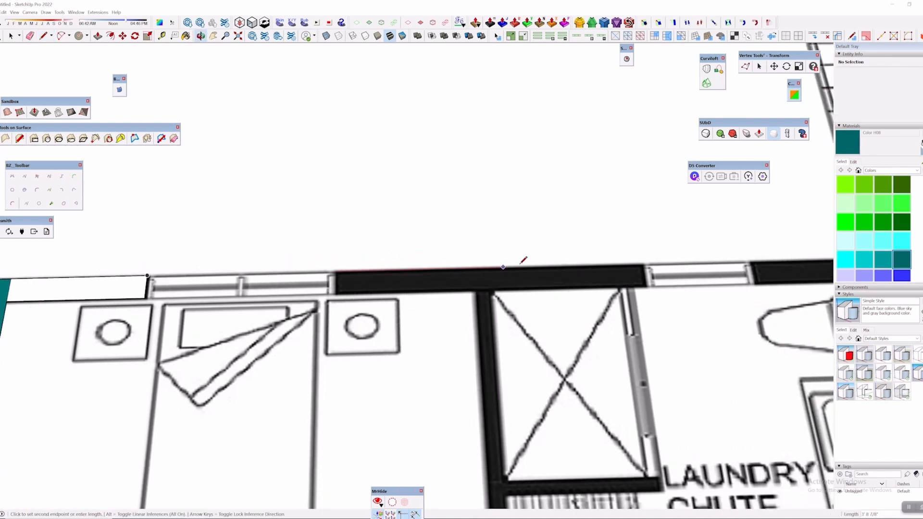
click(644, 264)
click(646, 286)
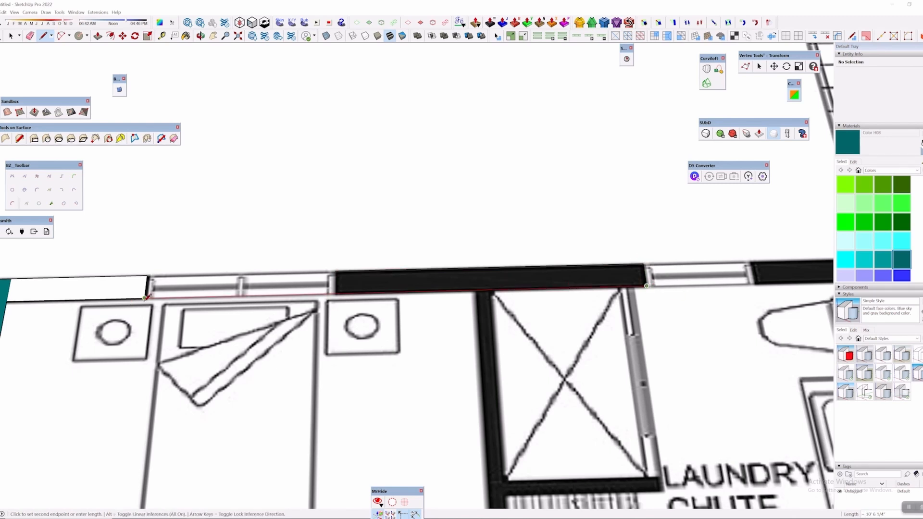
click(336, 292)
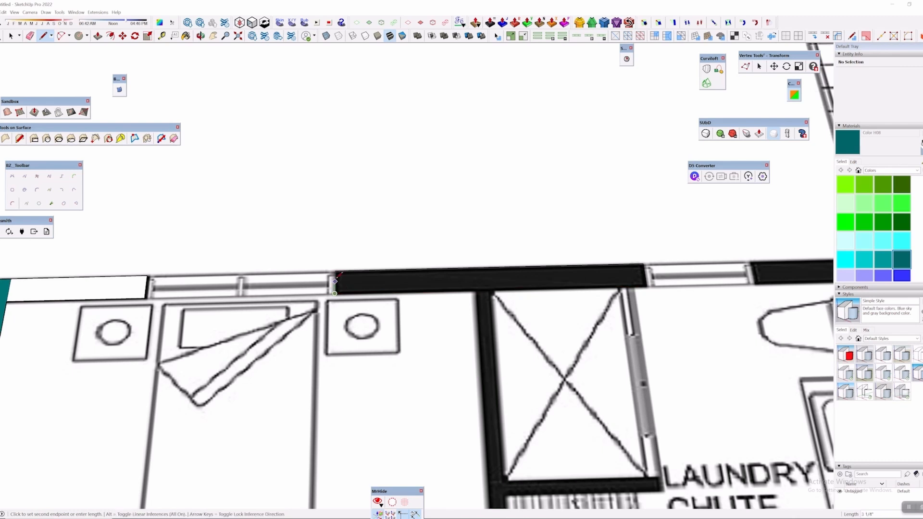
click(335, 271)
Paint the two traced wall pieces on either side of the Bedroom #2 window dark teal
mouse_move(340, 276)
middle_down()
mouse_move(488, 249)
mouse_move(567, 154)
mouse_move(432, 289)
mouse_move(387, 259)
middle_up()
key(b)
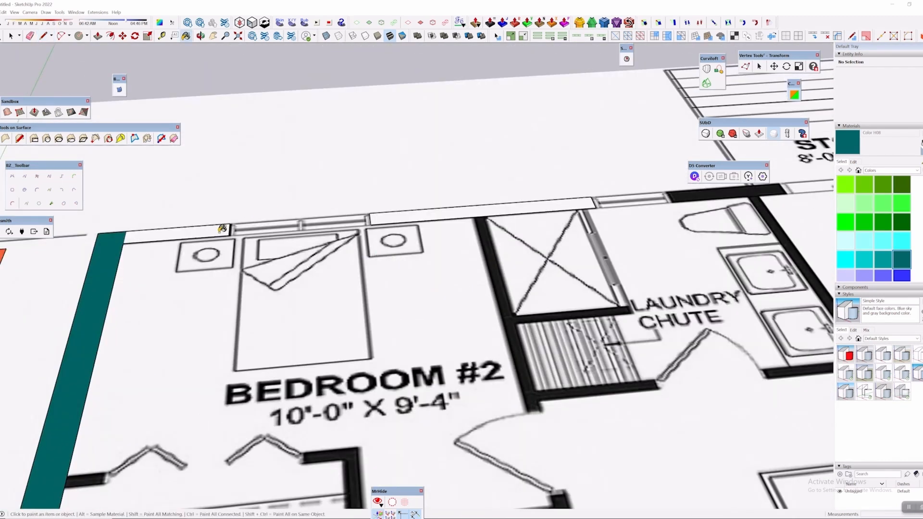
click(220, 229)
click(416, 213)
shift+middle_drag(237, 237, 391, 256)
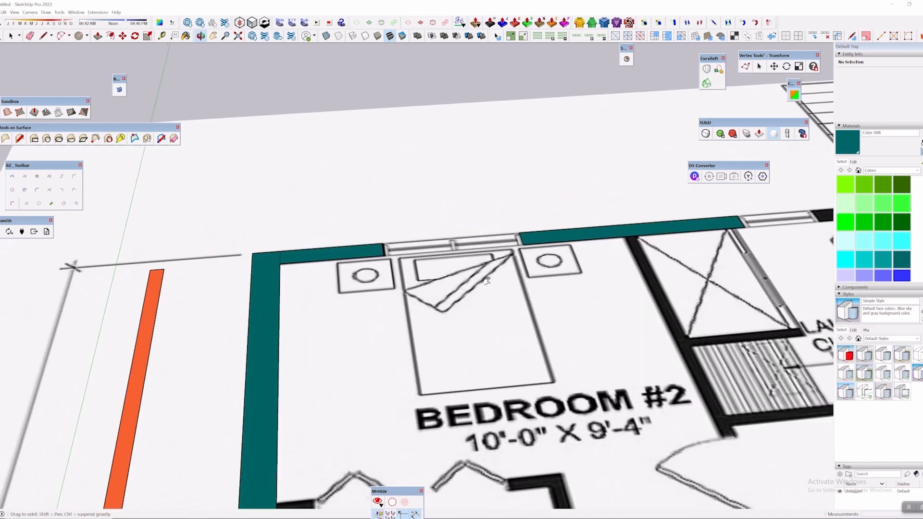
scroll(390, 256, up, 2)
key(r)
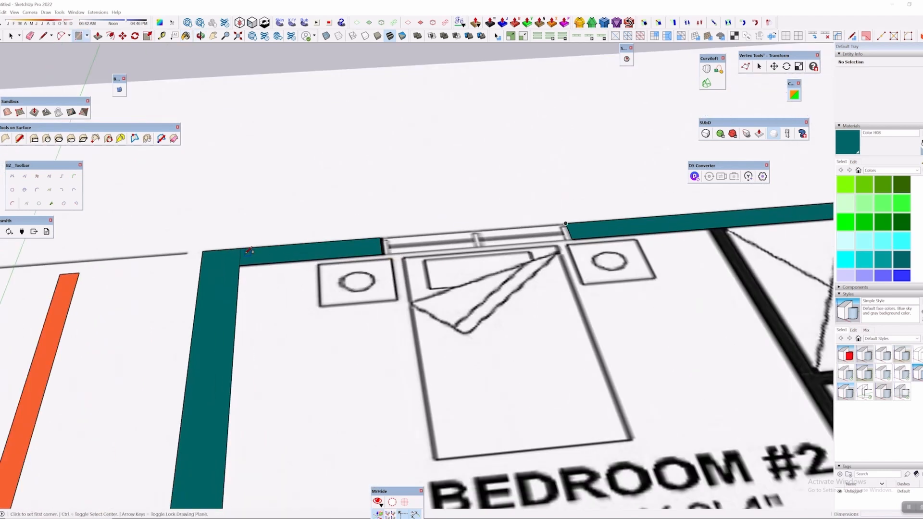
key(e)
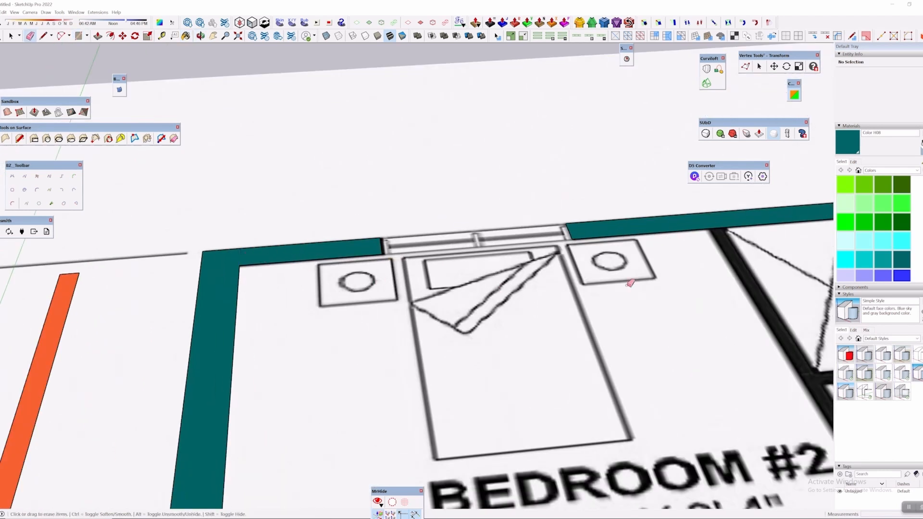
scroll(239, 257, down, 1)
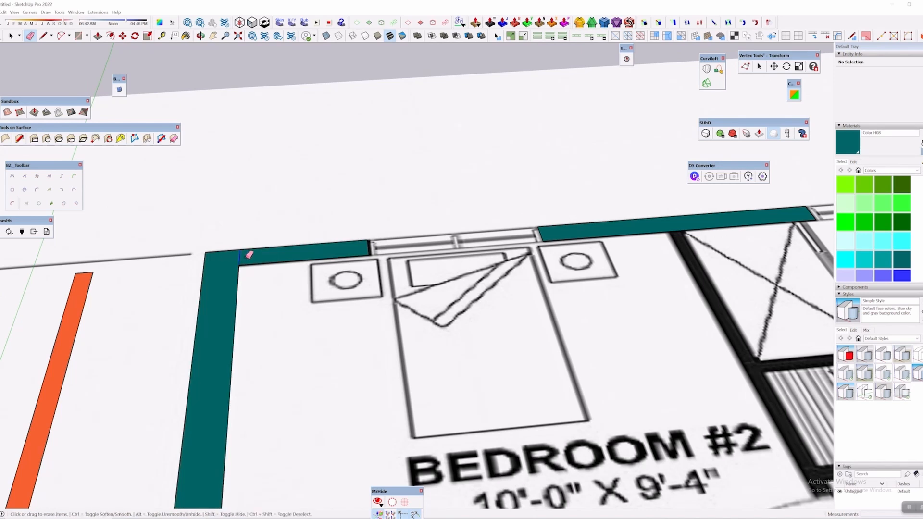
scroll(278, 313, down, 3)
shift+middle_drag(278, 314, 318, 250)
scroll(325, 244, up, 1)
scroll(325, 244, down, 3)
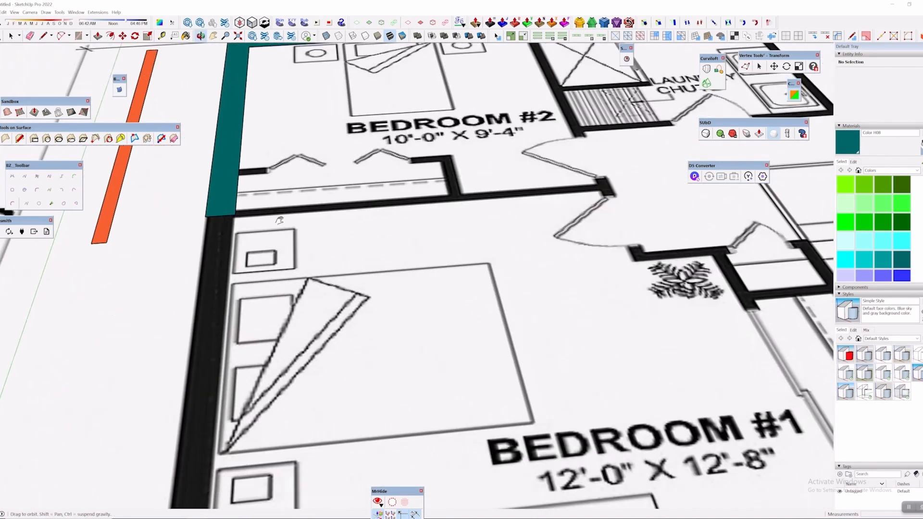
Draw a helper line through the bathroom window opening, from the middle of the teal wall's end to the next wall piece
key(l)
scroll(542, 211, down, 1)
mouse_move(521, 215)
shift+middle_down()
mouse_move(305, 346)
mouse_move(299, 409)
shift+middle_up()
scroll(275, 146, up, 3)
scroll(373, 235, up, 2)
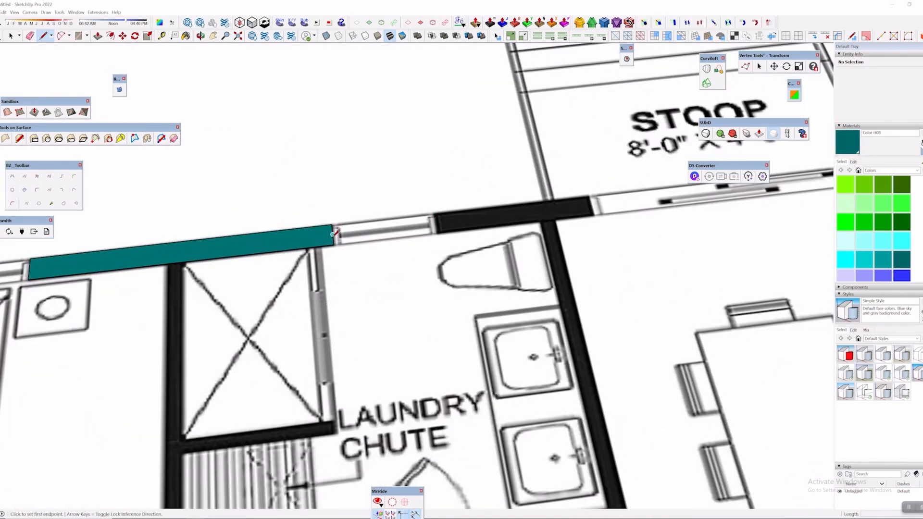
click(332, 234)
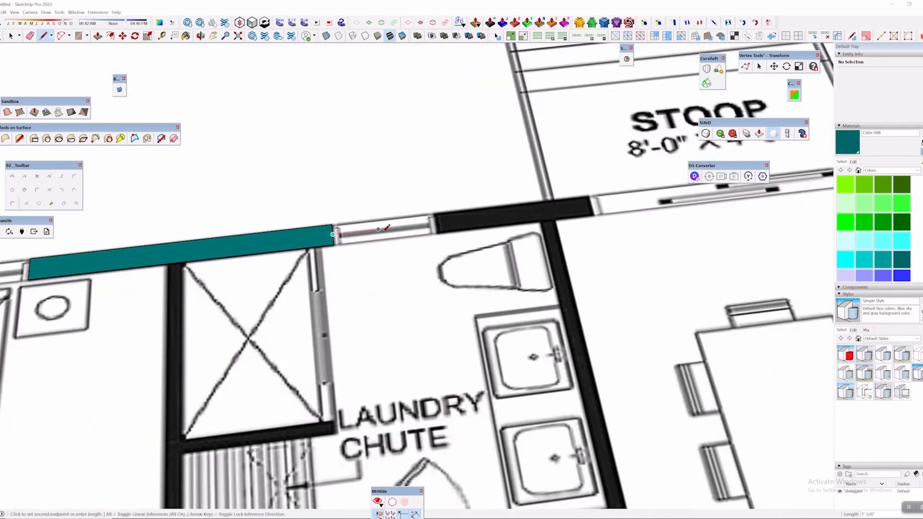
click(435, 222)
key(space)
shift+middle_drag(337, 241, 284, 257)
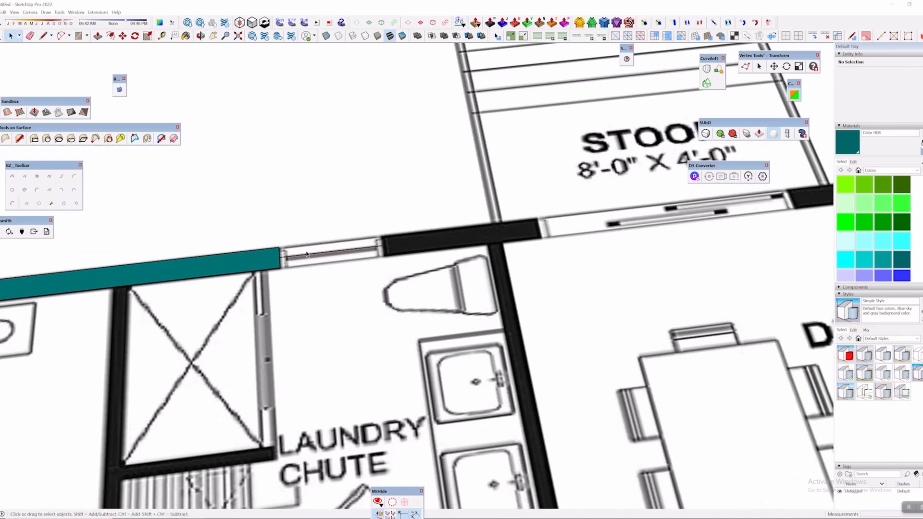
Trace the exterior wall between the bathroom window and the sliding door by the stoop, starting at the helper line's end
key(l)
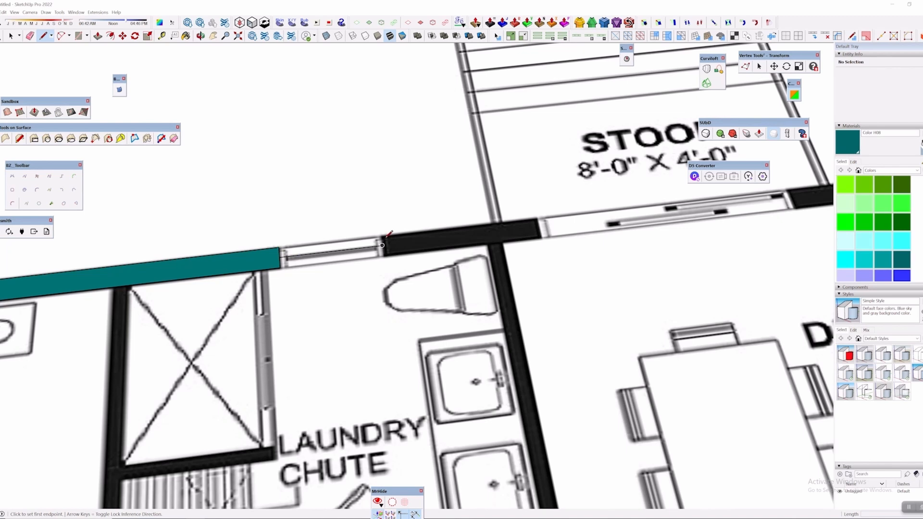
click(382, 245)
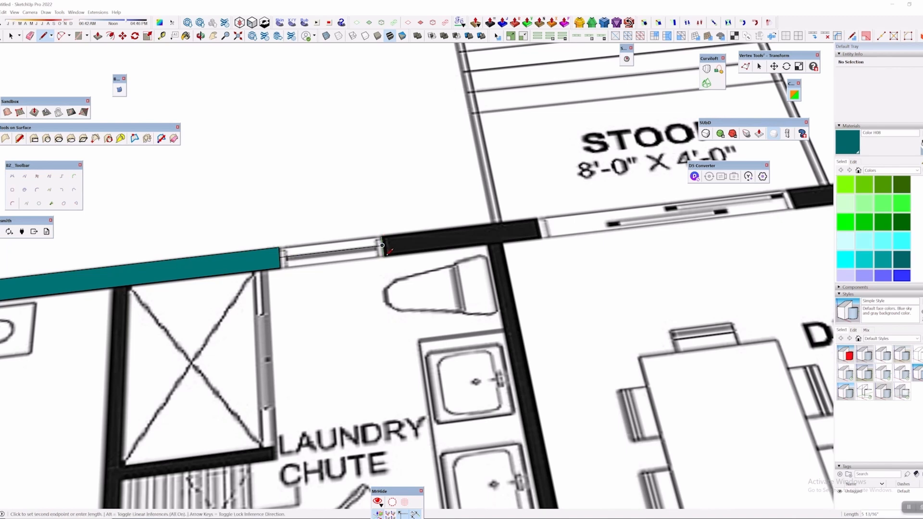
click(541, 240)
click(538, 219)
click(384, 236)
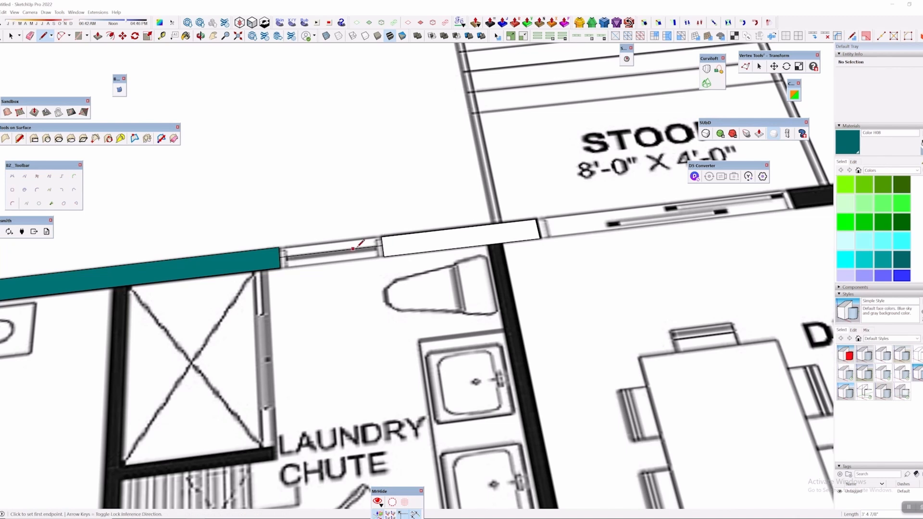
Paint the traced wall piece between the bathroom window and the sliding door dark teal
key(e)
mouse_move(339, 247)
middle_down()
mouse_move(349, 217)
mouse_move(409, 229)
middle_up()
key(b)
click(454, 243)
scroll(453, 244, down, 5)
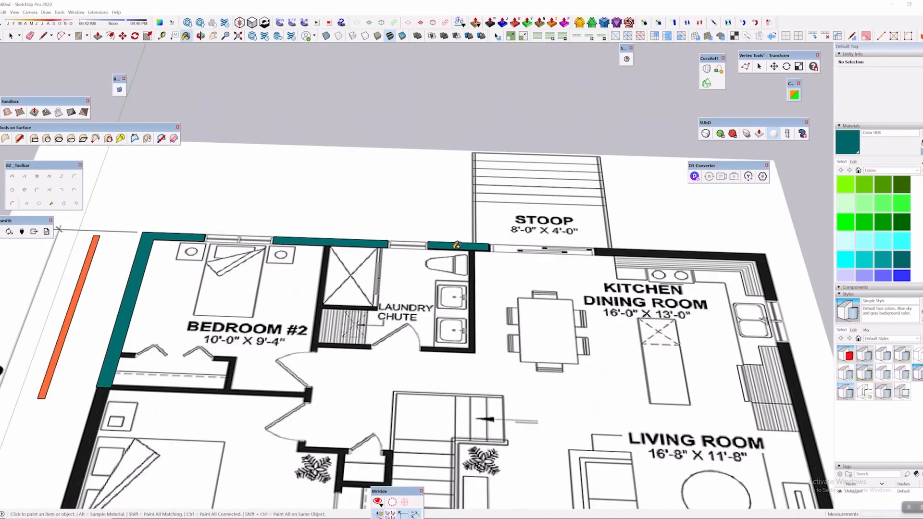
Try to trace Bedroom #1's exterior side wall from the end of the teal wall to the outer house corner and back
shift+middle_drag(461, 297, 459, 202)
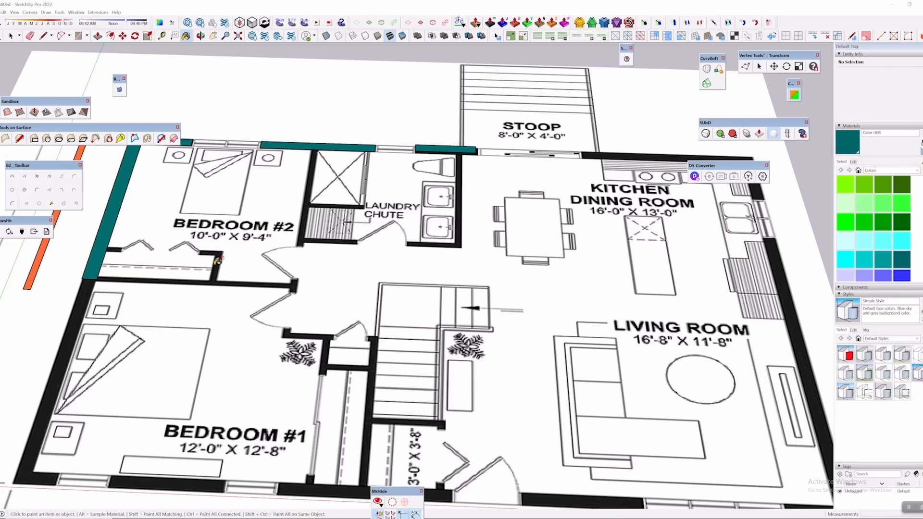
shift+middle_drag(217, 284, 352, 175)
scroll(353, 189, down, 2)
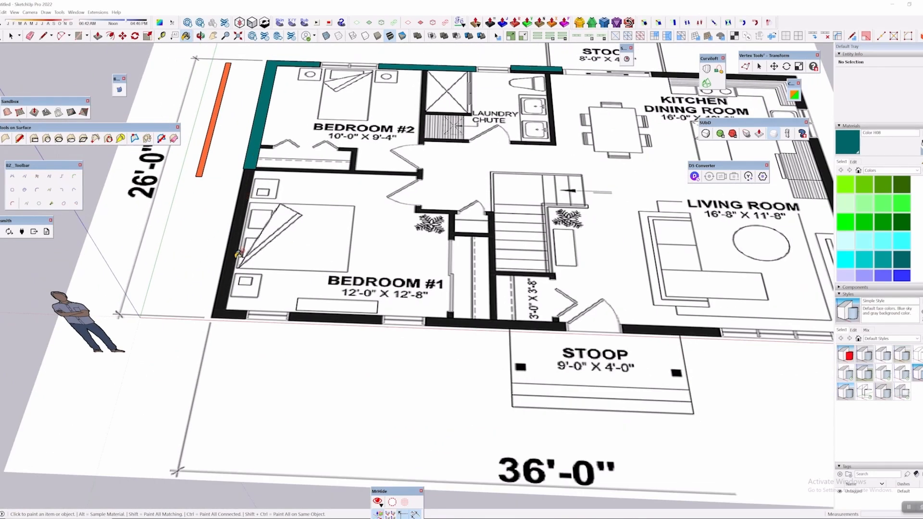
key(l)
scroll(262, 200, up, 4)
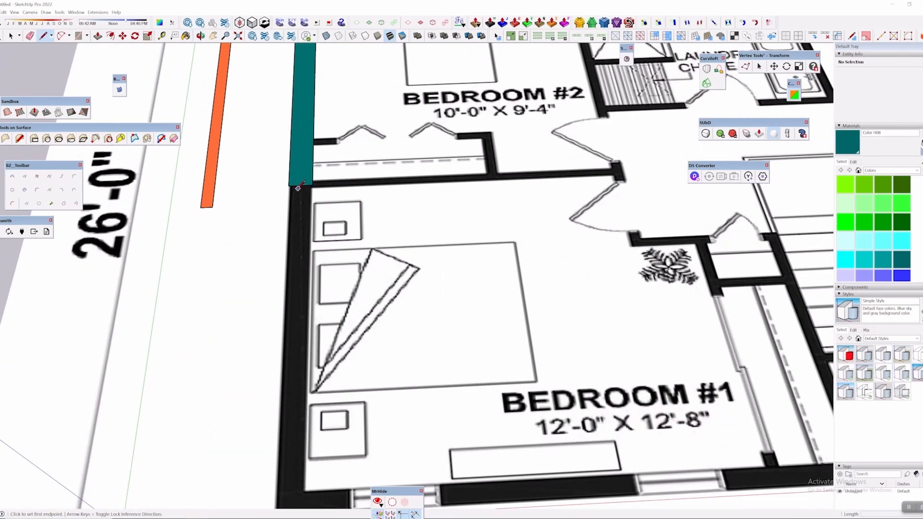
scroll(299, 187, up, 4)
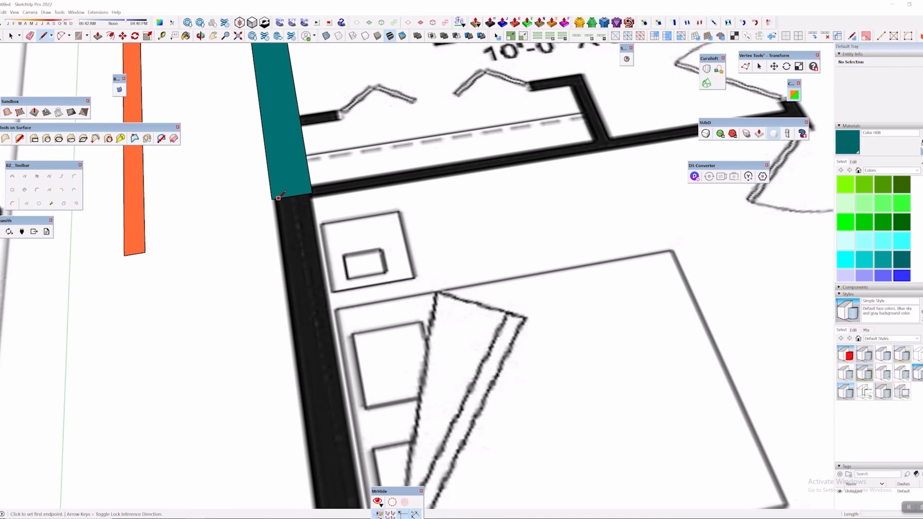
click(278, 197)
scroll(279, 197, down, 6)
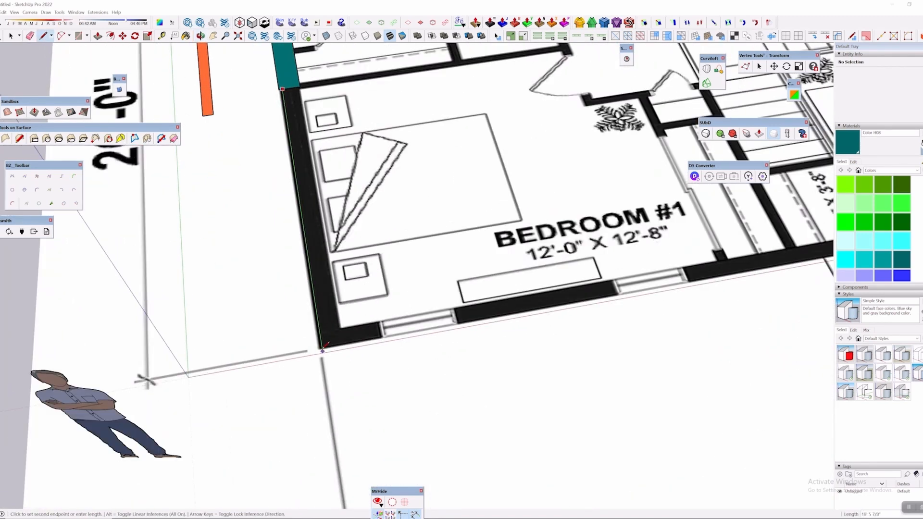
click(323, 350)
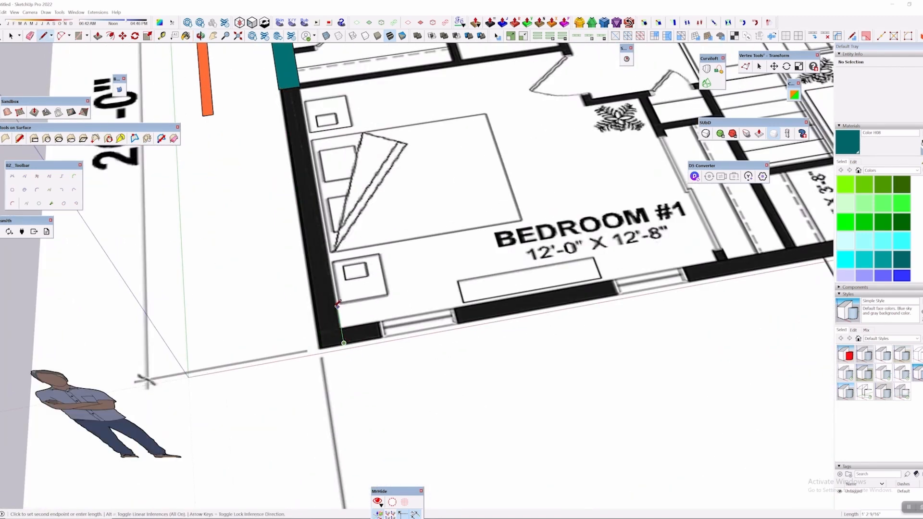
mouse_move(319, 189)
shift+middle_down()
mouse_move(335, 313)
mouse_move(484, 158)
shift+middle_up()
click(316, 200)
scroll(297, 204, down, 1)
Paint the traced rectangle along Bedroom #1's side wall dark teal
key(b)
click(321, 289)
scroll(323, 299, up, 4)
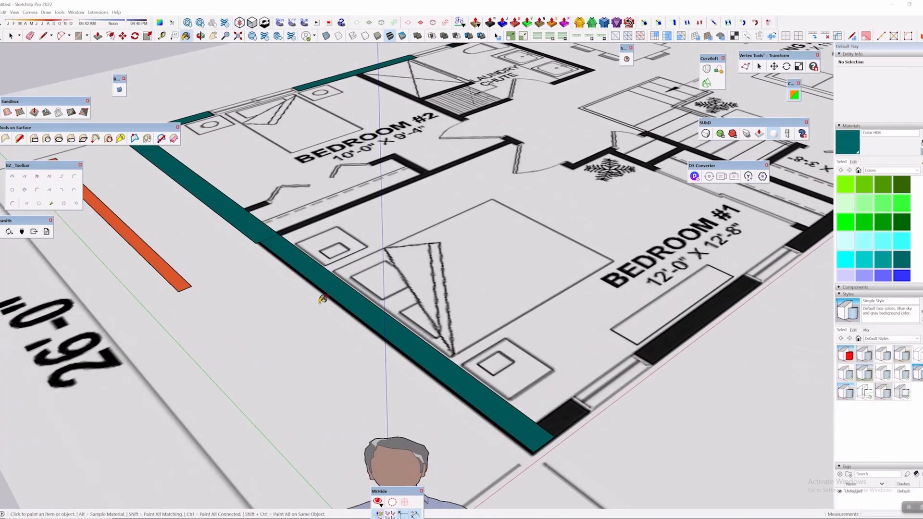
Check the side wall's joint at the partition between the bedrooms, and undo the paint and tracing of Bedroom #1's side wall
middle_drag(323, 299, 301, 291)
scroll(309, 290, down, 2)
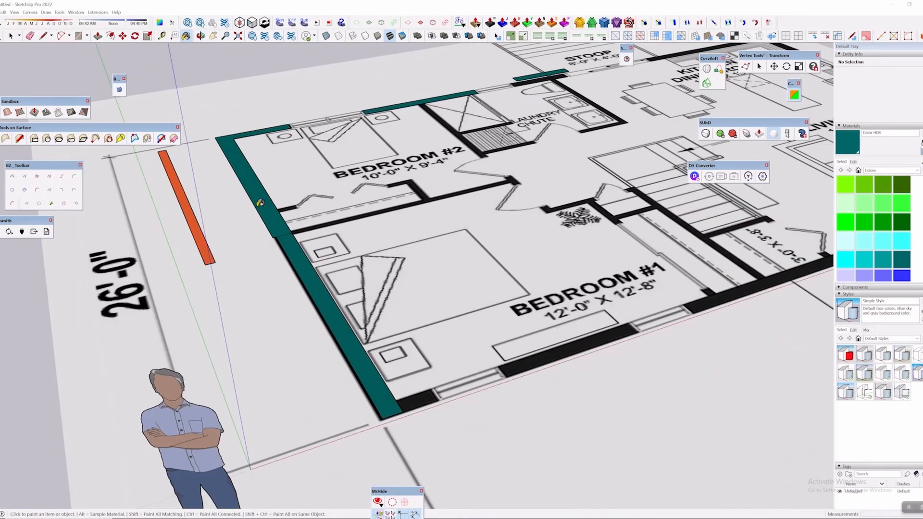
scroll(352, 231, up, 1)
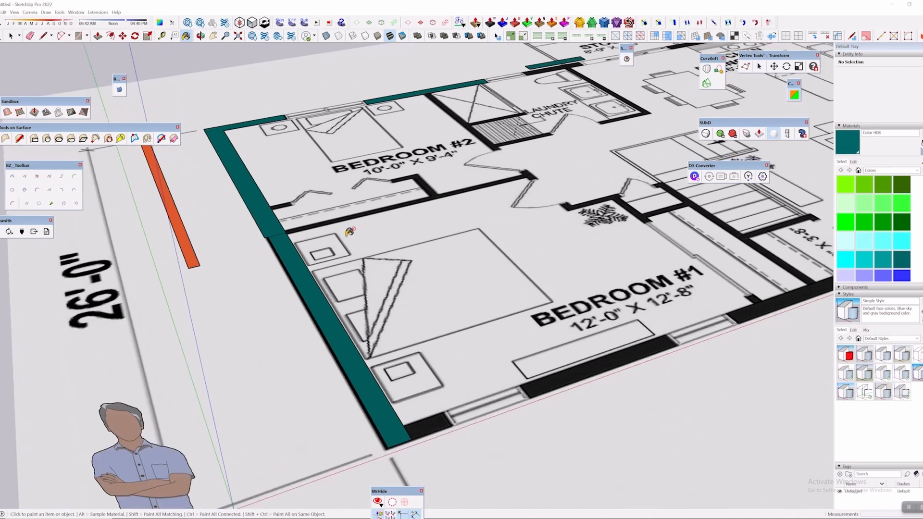
scroll(284, 232, up, 6)
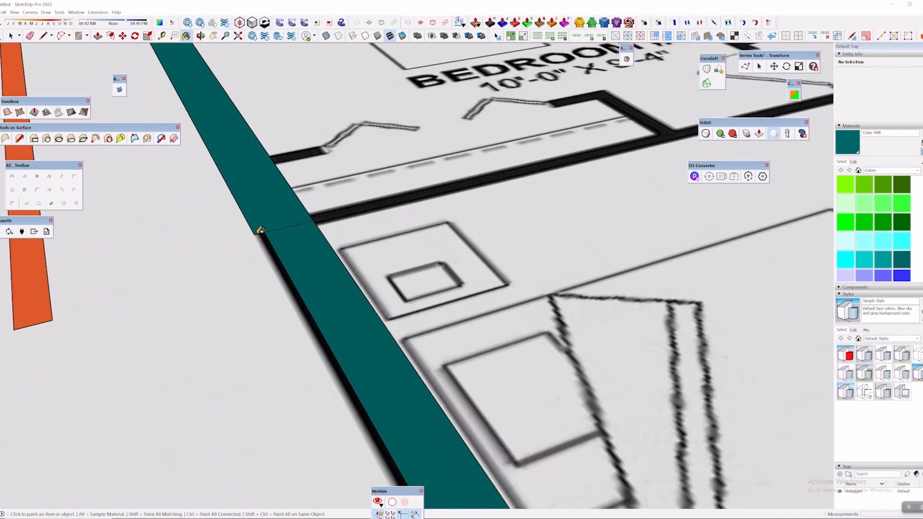
ctrl+click(283, 237)
scroll(283, 237, down, 1)
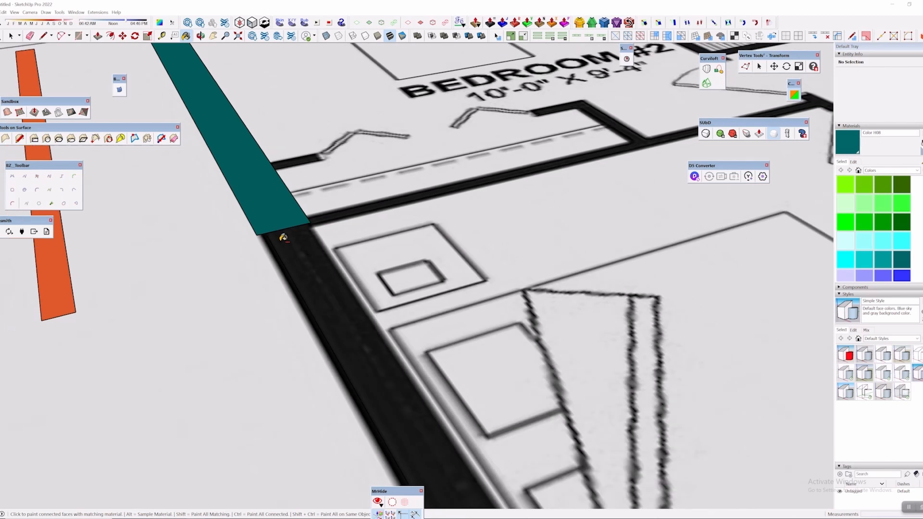
Trace the outer edge of Bedroom #1's exterior side wall from the end of the teal wall to the outer house corner
scroll(268, 222, down, 4)
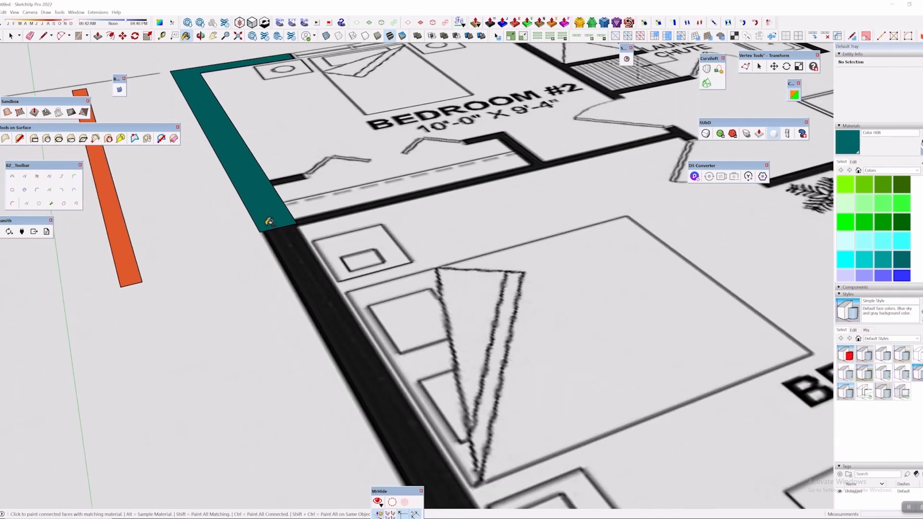
middle_drag(279, 226, 334, 228)
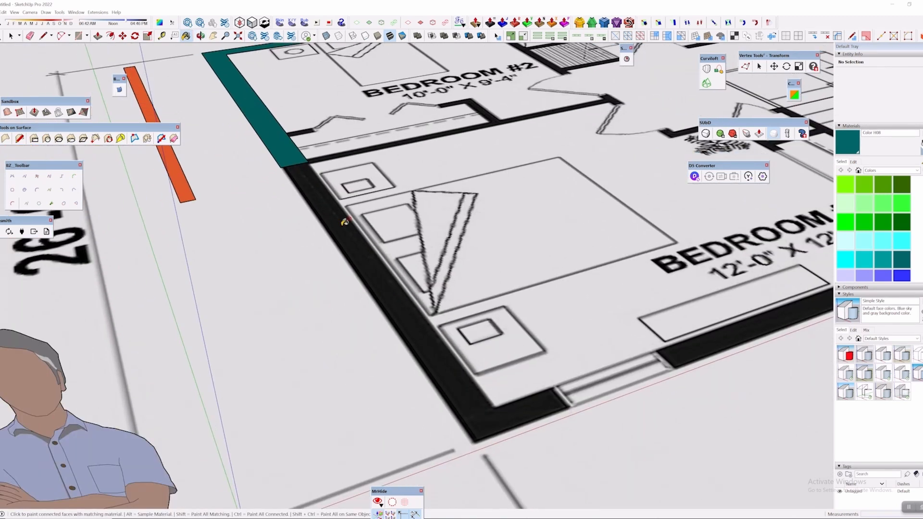
scroll(257, 143, up, 2)
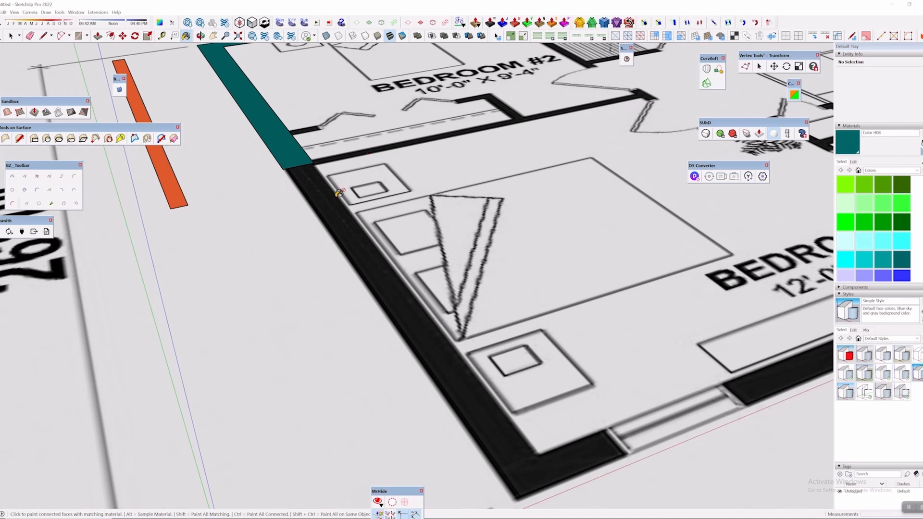
scroll(269, 186, up, 2)
key(l)
scroll(305, 144, down, 3)
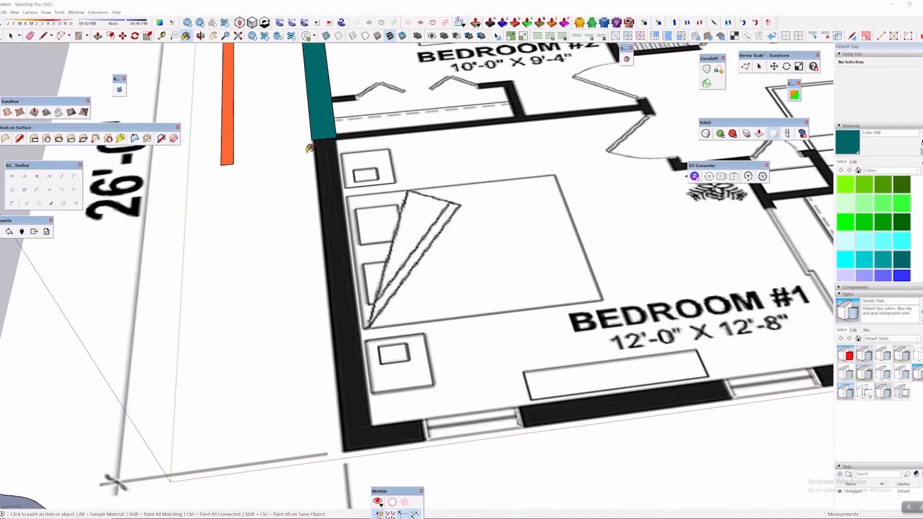
scroll(305, 143, up, 3)
click(316, 136)
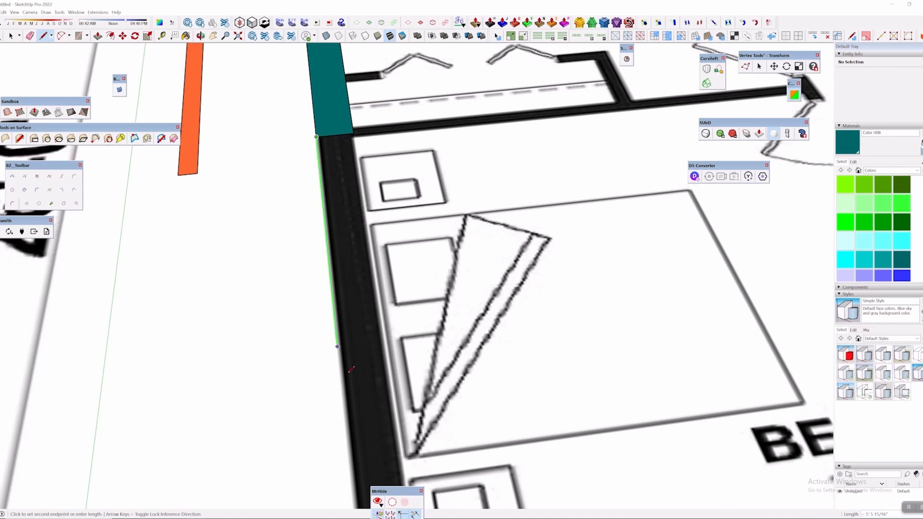
shift+middle_drag(358, 404, 354, 212)
click(371, 467)
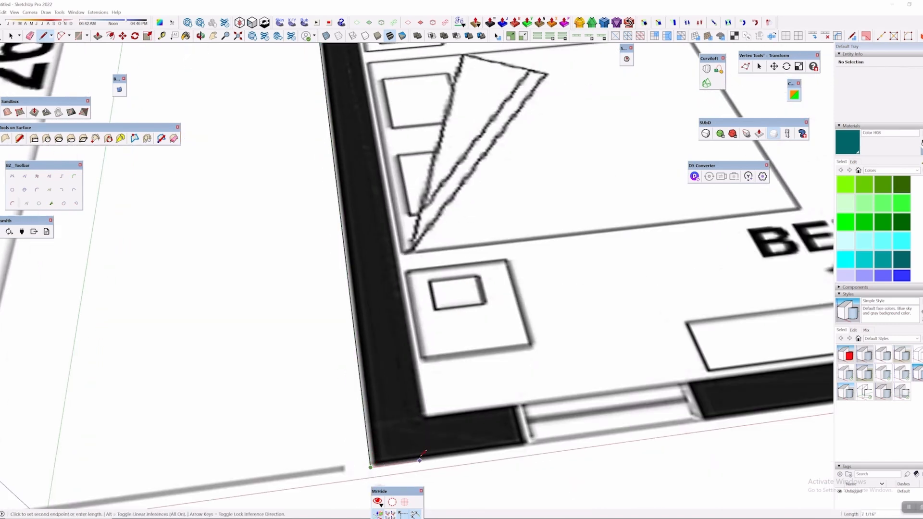
Close the side wall's outline across the house corner and back along its inner edge to the teal wall's inner corner
click(427, 454)
shift+middle_drag(428, 262, 435, 505)
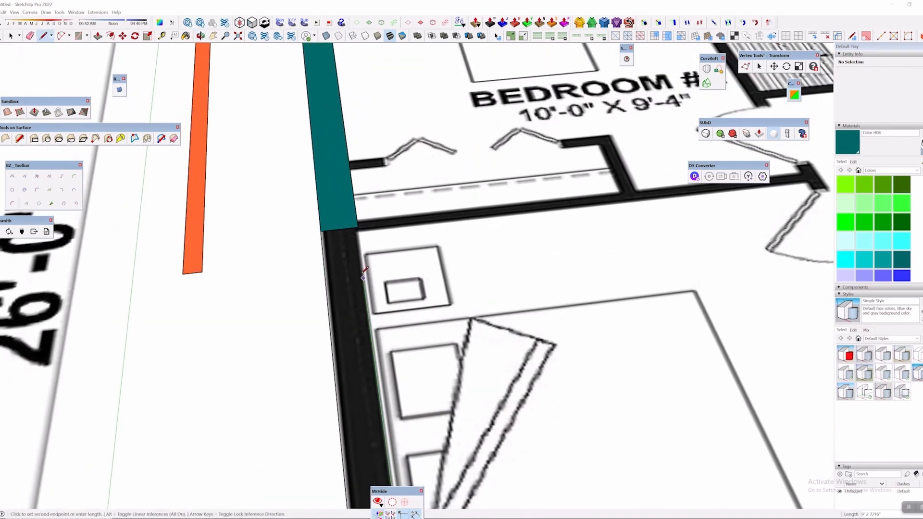
scroll(356, 227, up, 5)
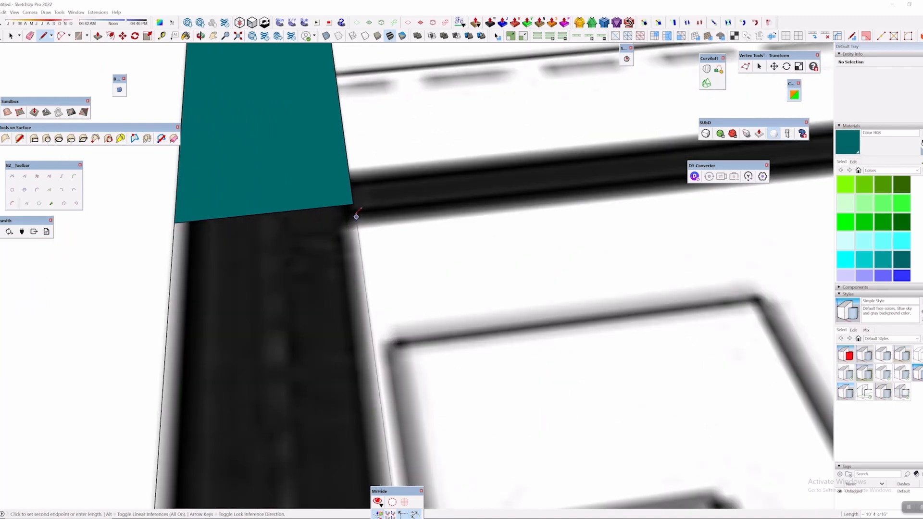
click(347, 201)
Push/Pull Bedroom #1's traced side wall upward and raise the adjoining teal wall level with its top
middle_drag(346, 202, 279, 208)
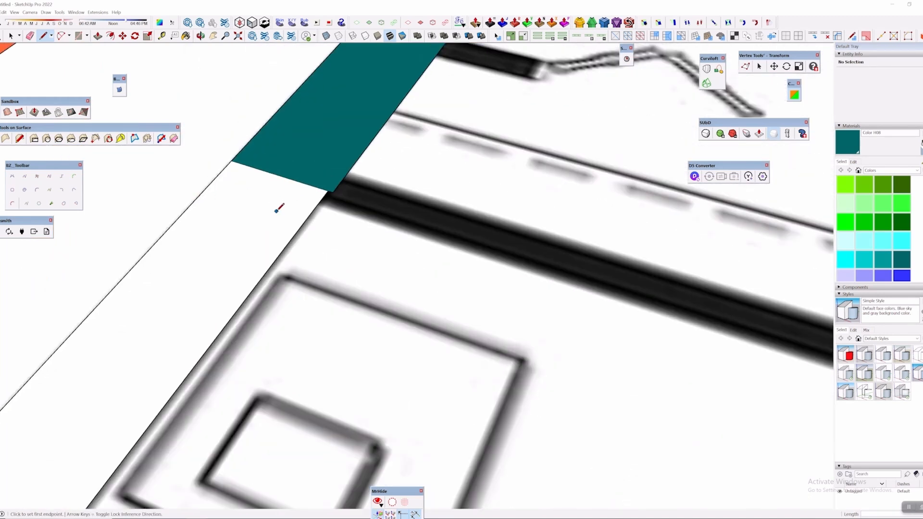
scroll(351, 249, down, 2)
key(p)
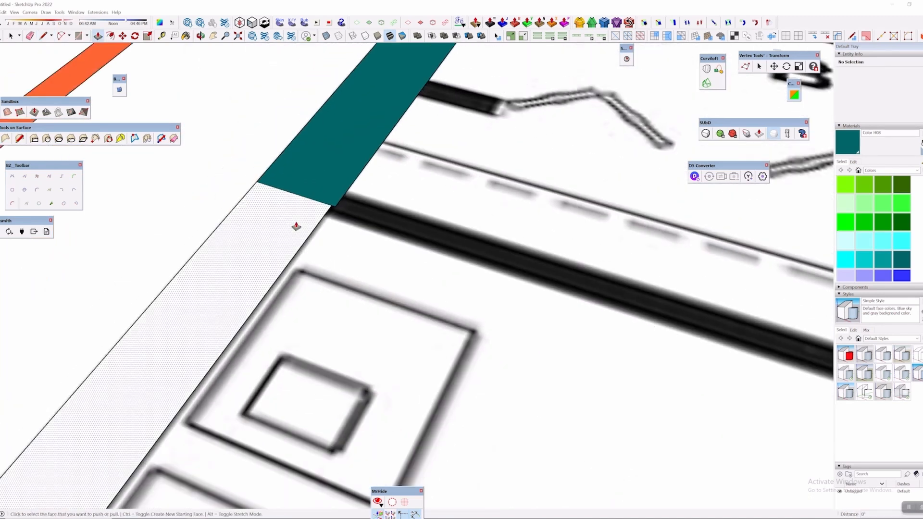
click(278, 205)
click(336, 196)
click(336, 195)
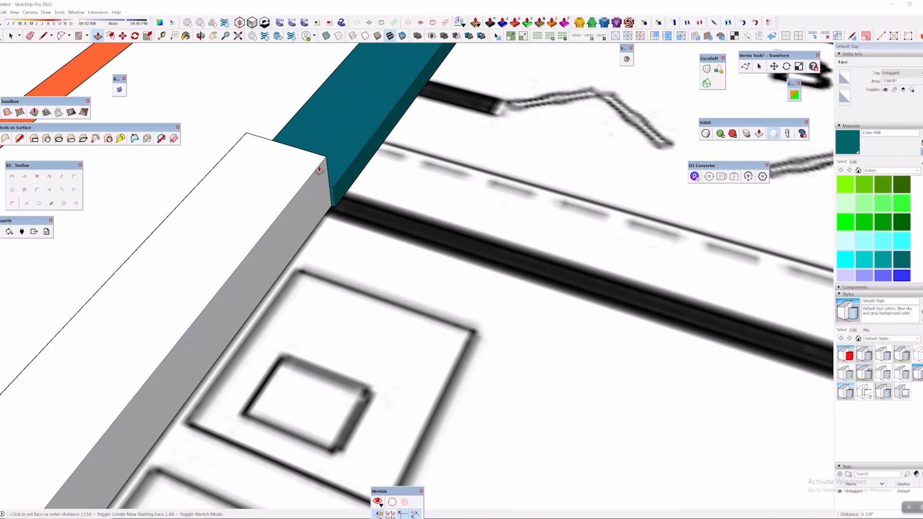
click(330, 159)
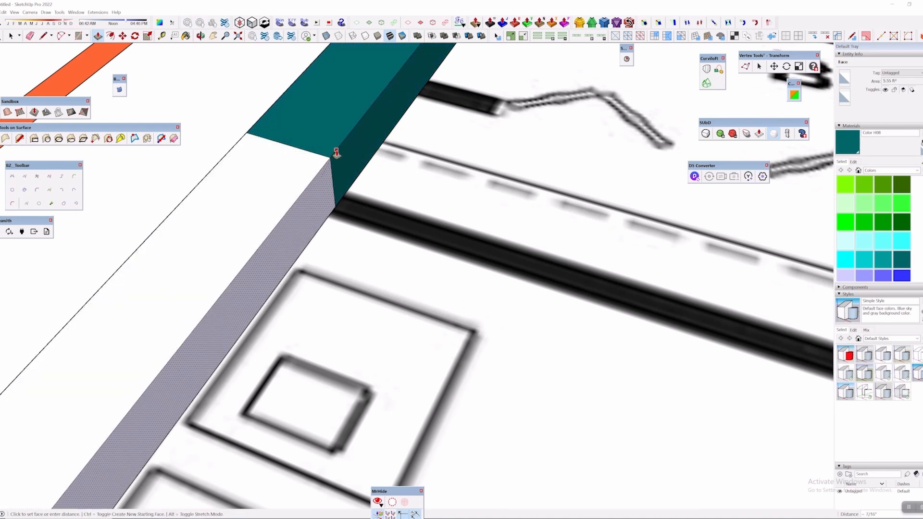
Erase the joint line on top of the side wall between the white piece and the teal wall
key(e)
click(315, 154)
scroll(261, 287, down, 8)
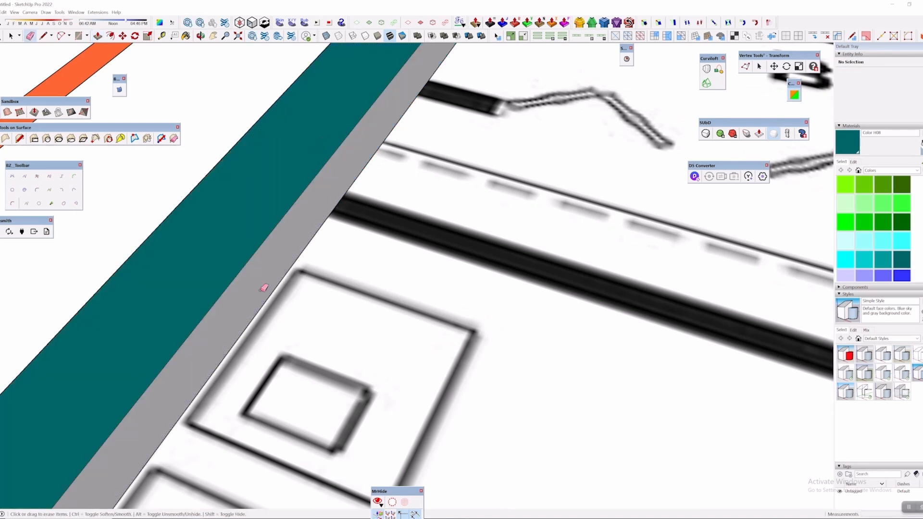
scroll(381, 257, down, 6)
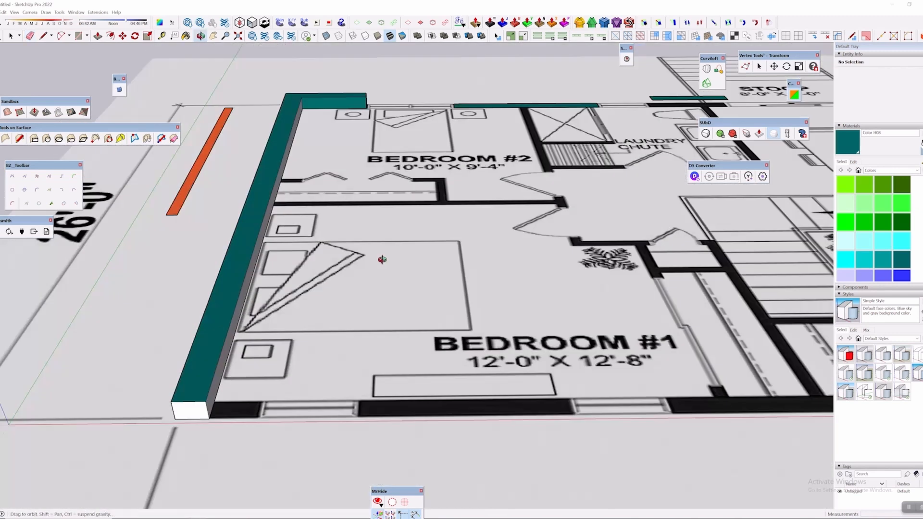
Look over the traced teal walls around the floor plan, ending at the unpainted wall pieces around the entry closet
mouse_move(381, 258)
middle_down()
mouse_move(367, 241)
mouse_move(467, 212)
mouse_move(411, 208)
mouse_move(480, 199)
mouse_move(491, 241)
mouse_move(287, 147)
mouse_move(460, 253)
middle_up()
mouse_move(513, 230)
middle_down()
mouse_move(525, 279)
mouse_move(488, 299)
middle_up()
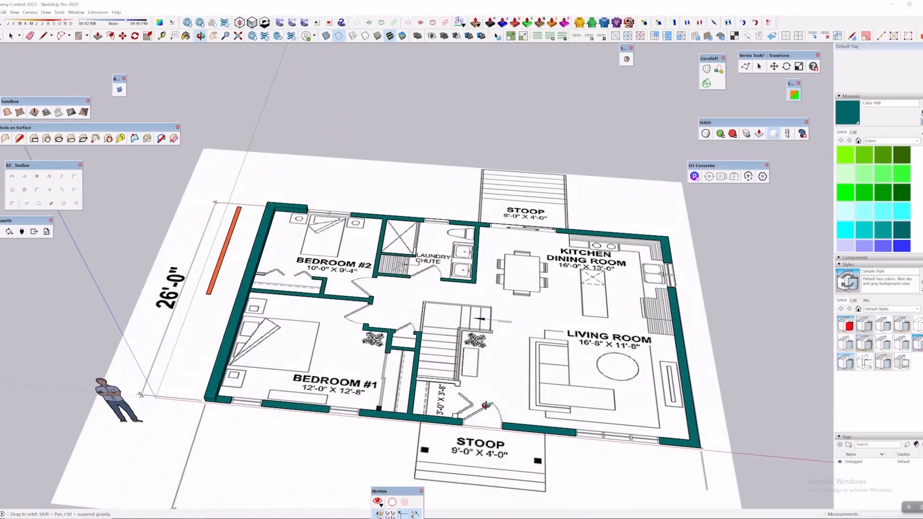
shift+middle_drag(449, 418, 402, 338)
middle_drag(458, 318, 381, 298)
scroll(381, 298, up, 3)
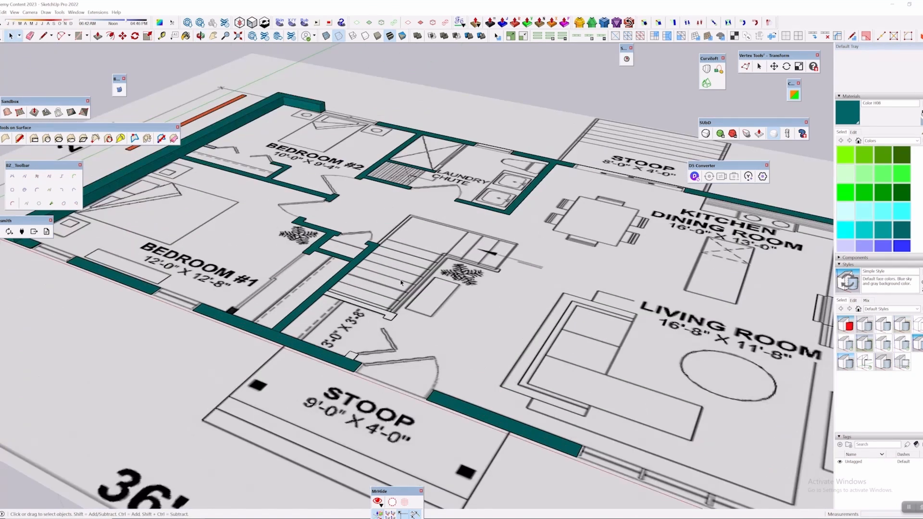
scroll(401, 283, up, 2)
scroll(377, 393, down, 4)
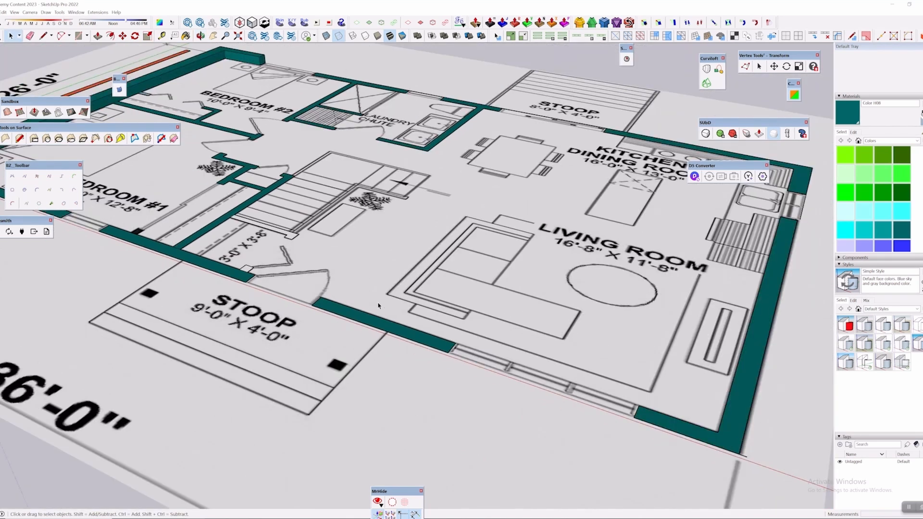
scroll(252, 239, down, 3)
scroll(419, 345, up, 6)
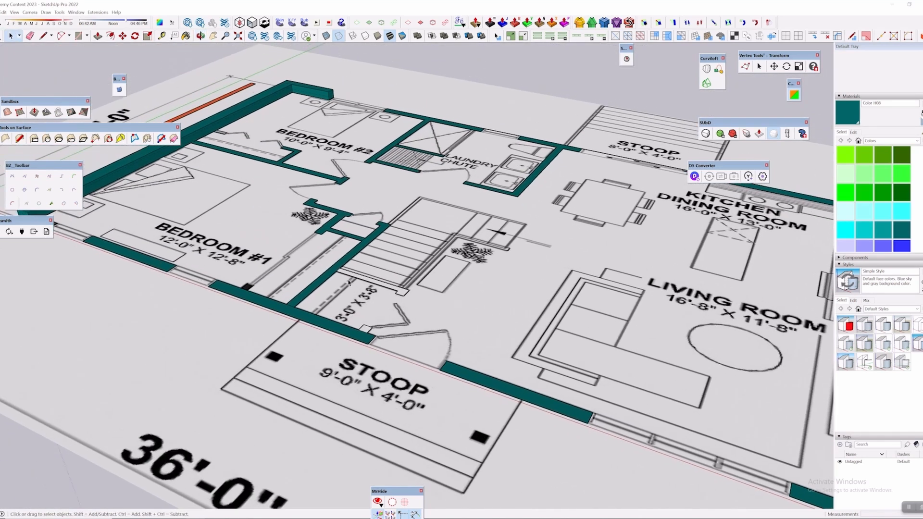
shift+middle_drag(420, 344, 348, 271)
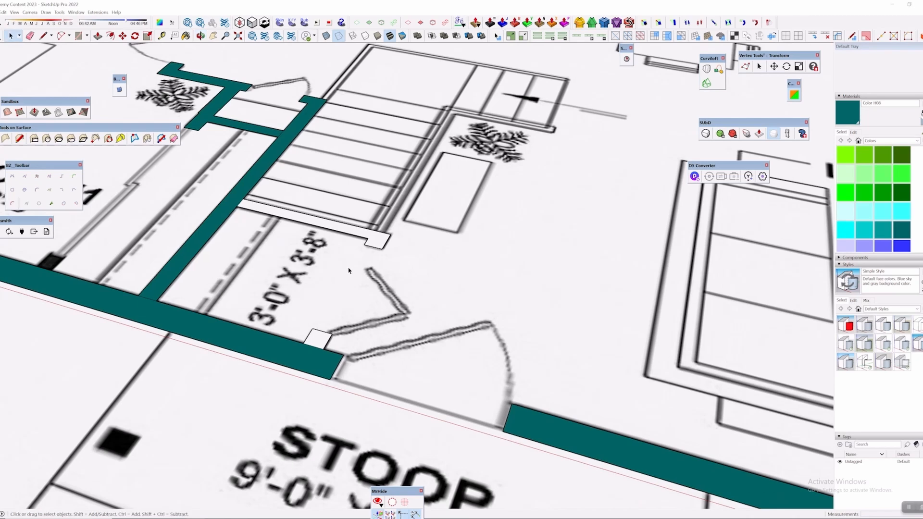
Erase the line between the short white wall stub at the entry closet door and the teal exterior wall
middle_drag(255, 217, 212, 263)
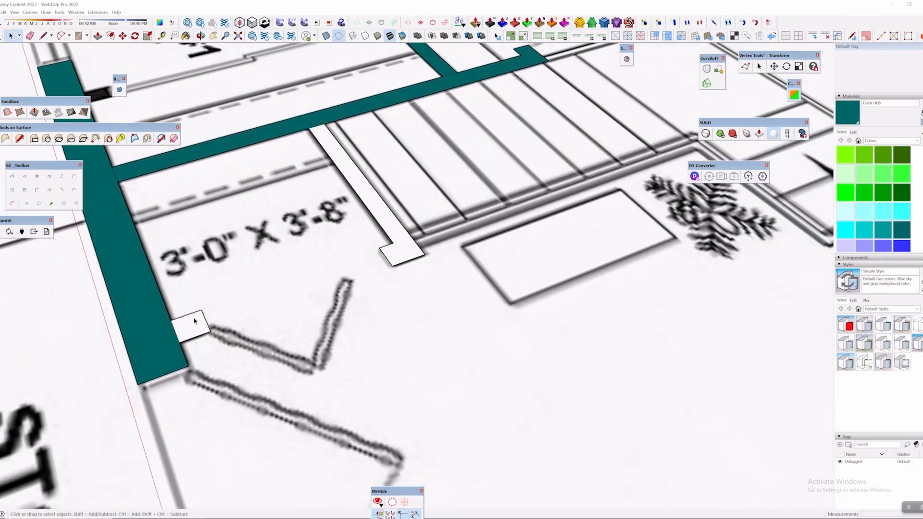
key(e)
scroll(181, 326, up, 3)
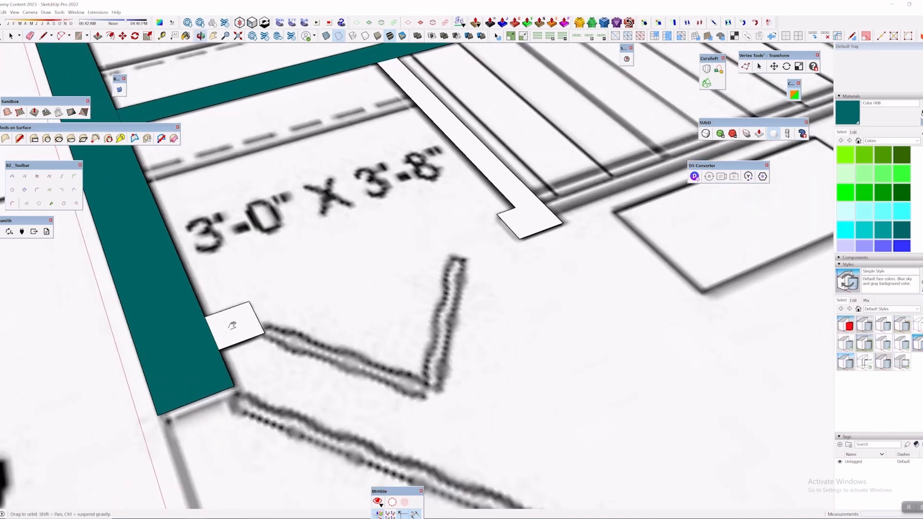
click(231, 328)
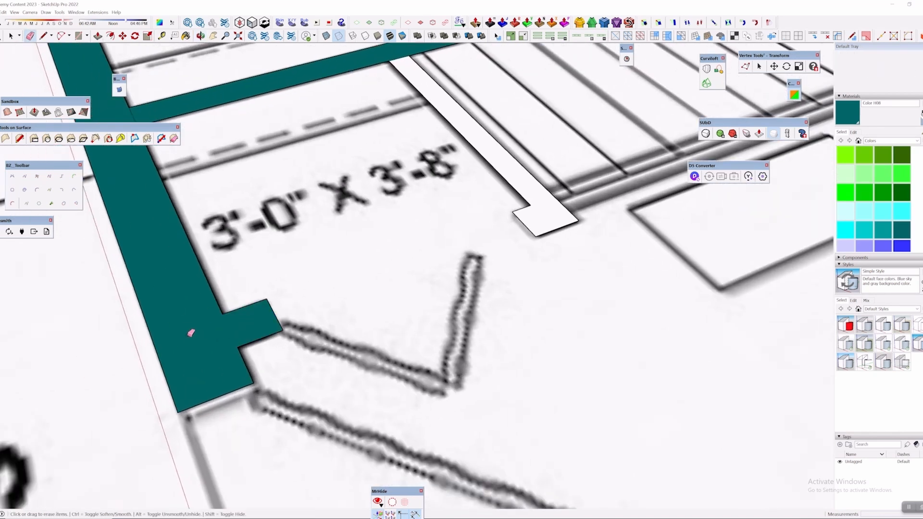
Erase the line between the white closet wall at the foot of the stairs and the teal partition it meets
scroll(207, 336, down, 1)
shift+middle_drag(347, 241, 238, 370)
middle_drag(282, 242, 239, 276)
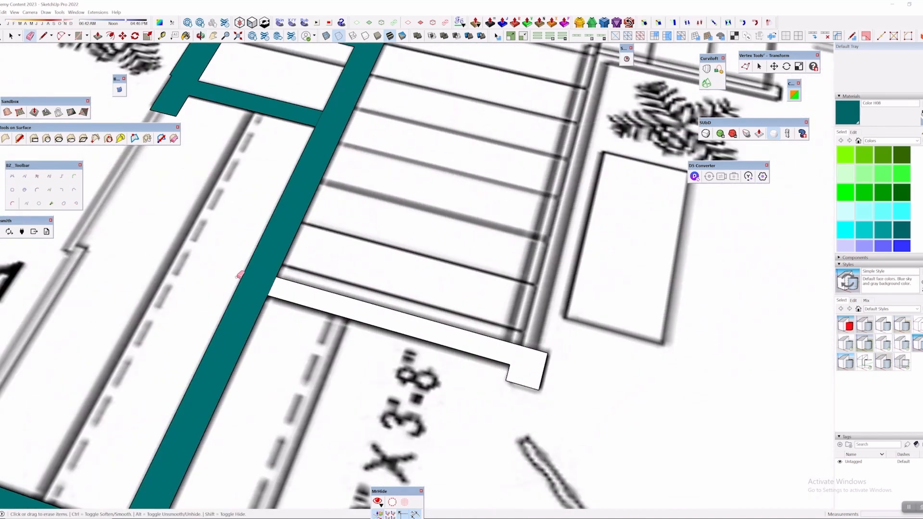
scroll(239, 275, up, 2)
click(289, 287)
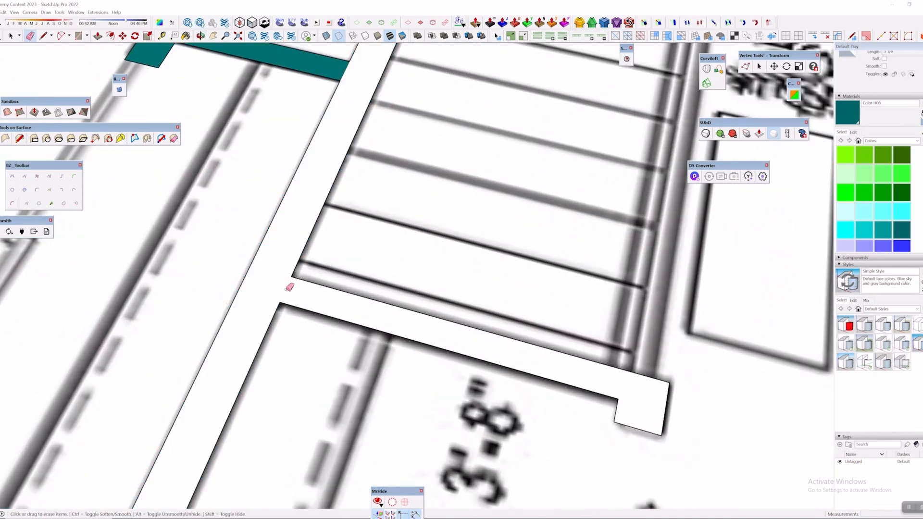
Erase the line where the stair partition meets the front exterior wall so both merge into one teal face
scroll(290, 287, down, 3)
scroll(341, 287, up, 1)
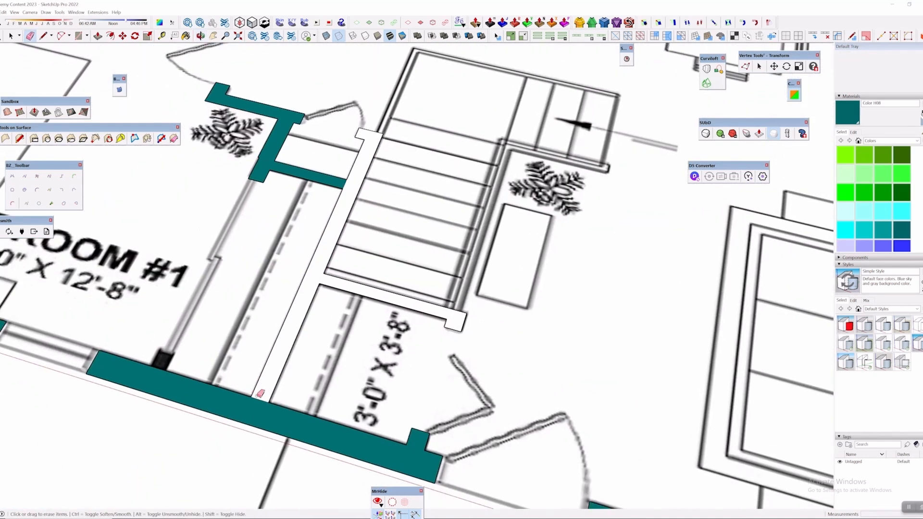
key(ctrl+z)
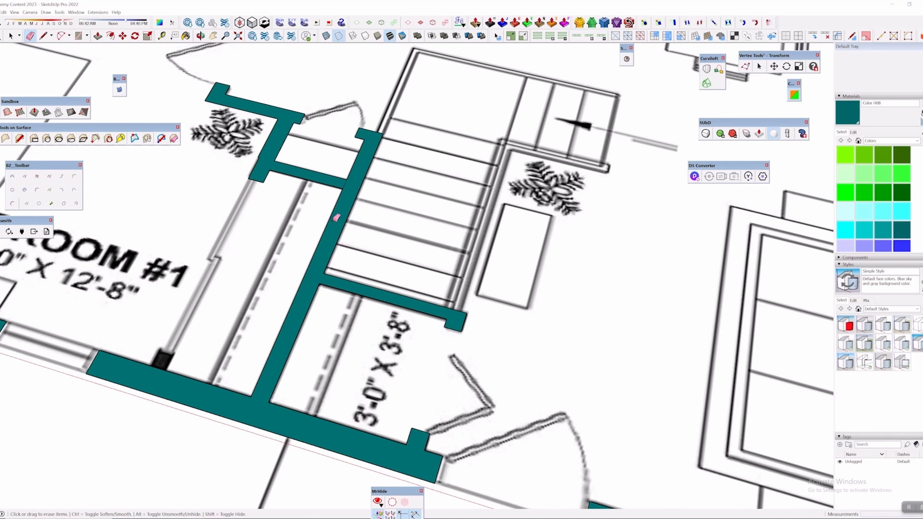
Trace a narrow strip along the notched face of Bedroom #1's closet wall end beside the plant, back to the notch corner
scroll(351, 192, up, 2)
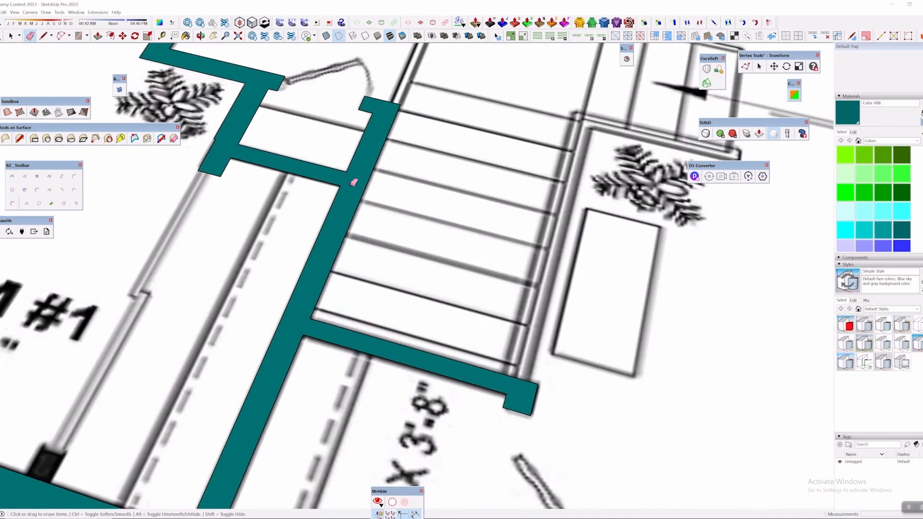
scroll(354, 186, down, 1)
scroll(379, 252, up, 2)
middle_drag(379, 253, 342, 251)
scroll(339, 250, up, 3)
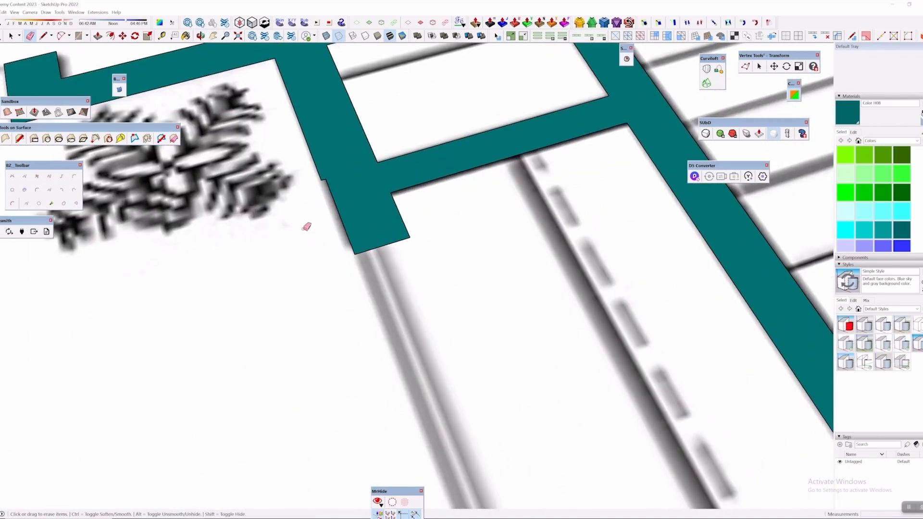
middle_drag(307, 227, 336, 207)
scroll(302, 195, up, 1)
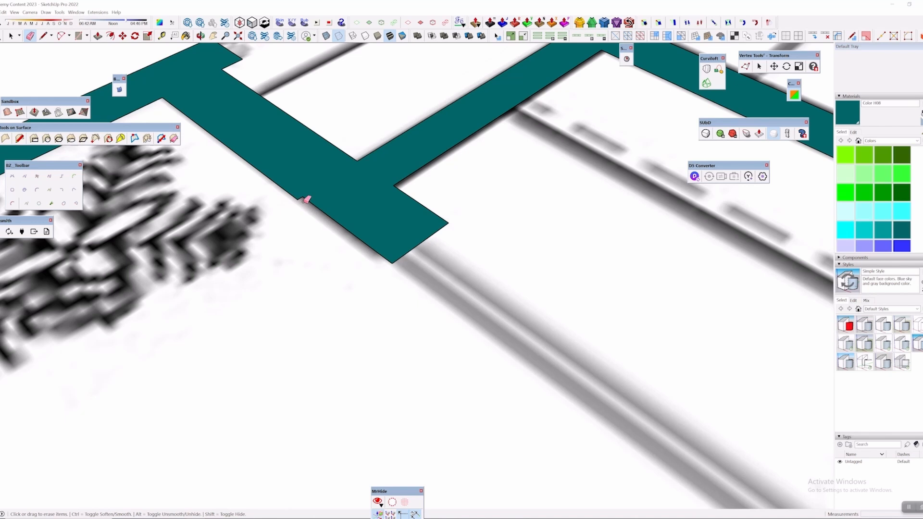
key(l)
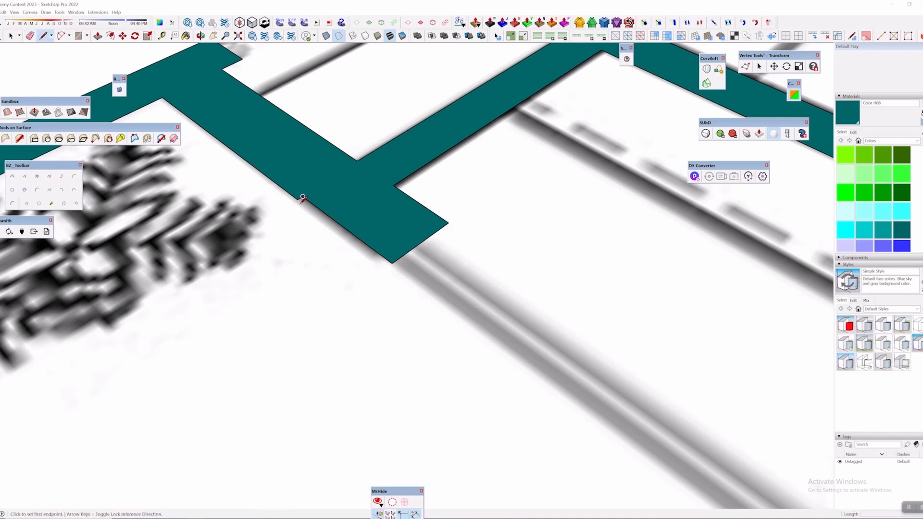
scroll(306, 200, up, 2)
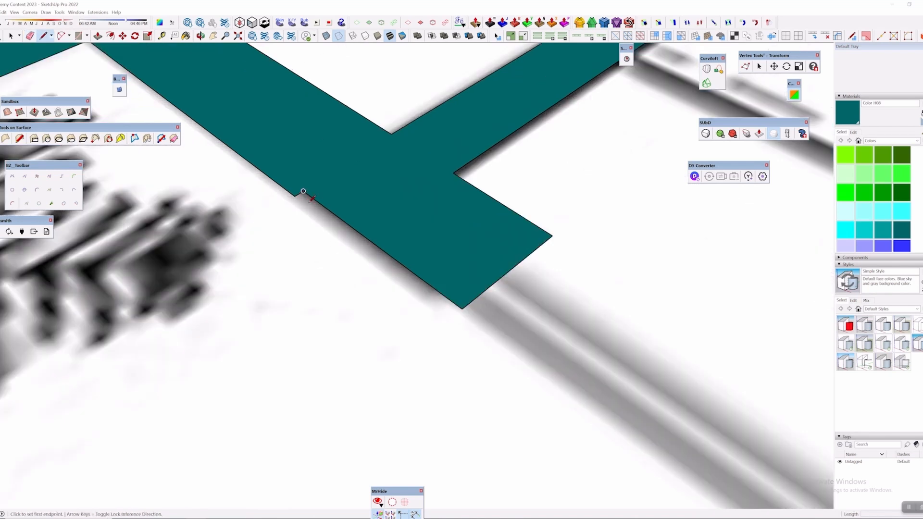
click(463, 308)
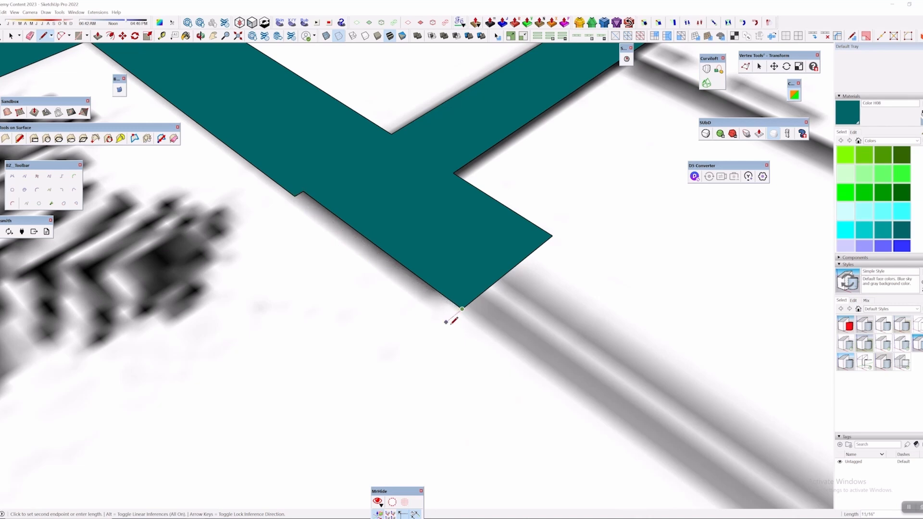
click(447, 320)
click(300, 192)
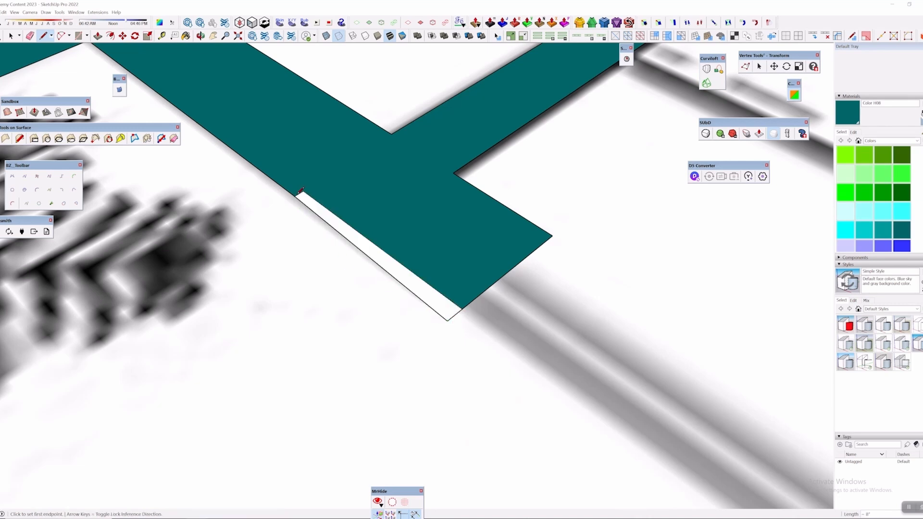
Draw a straight line along the green axis from the notch corner to the end edge of the narrow strip
click(299, 195)
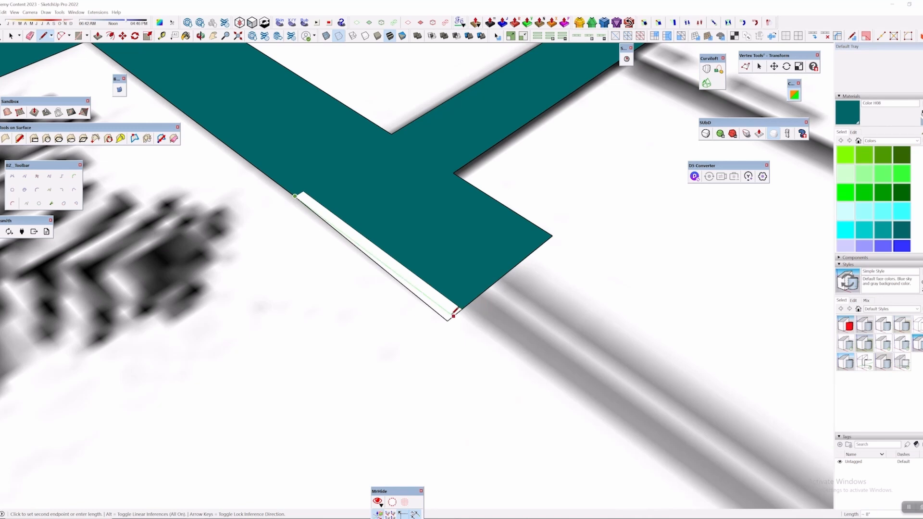
click(453, 314)
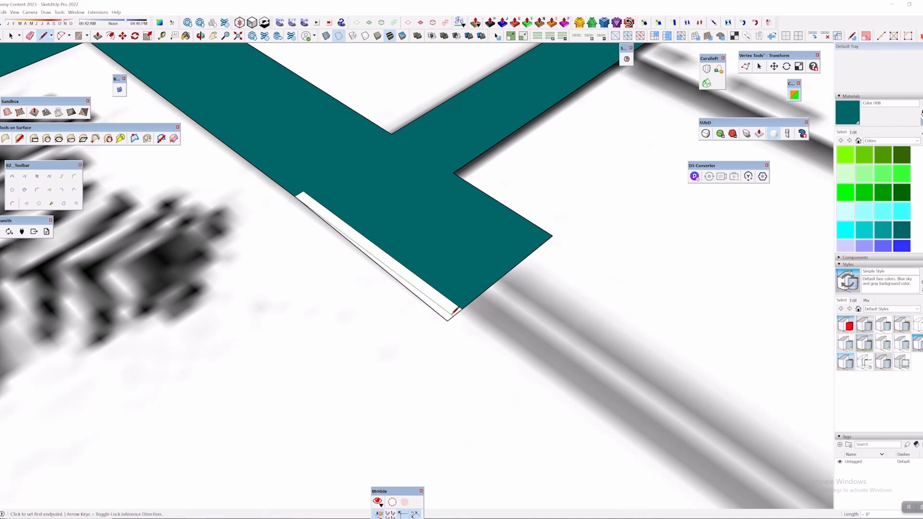
Erase the leftover lines between the white strip and Bedroom #1's closet wall end so both merge into one teal face
scroll(454, 313, up, 2)
key(e)
drag(462, 314, 453, 317)
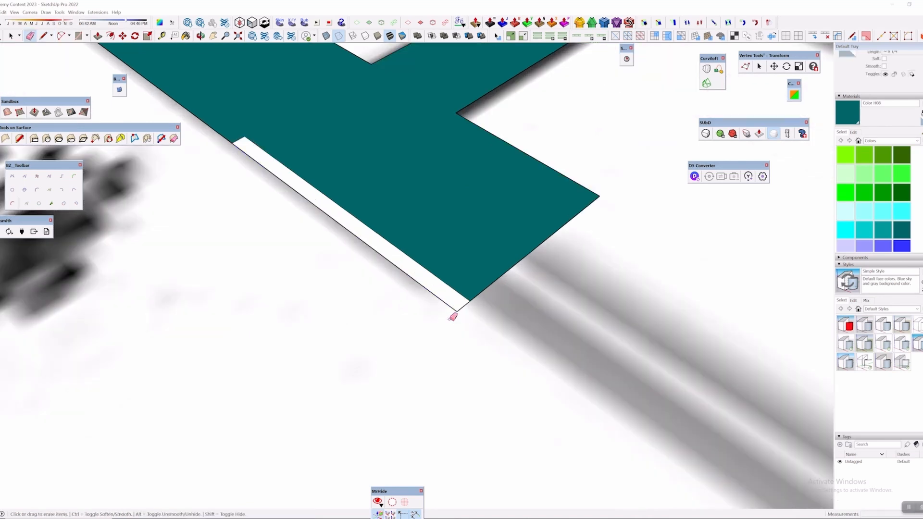
click(460, 290)
scroll(454, 288, down, 2)
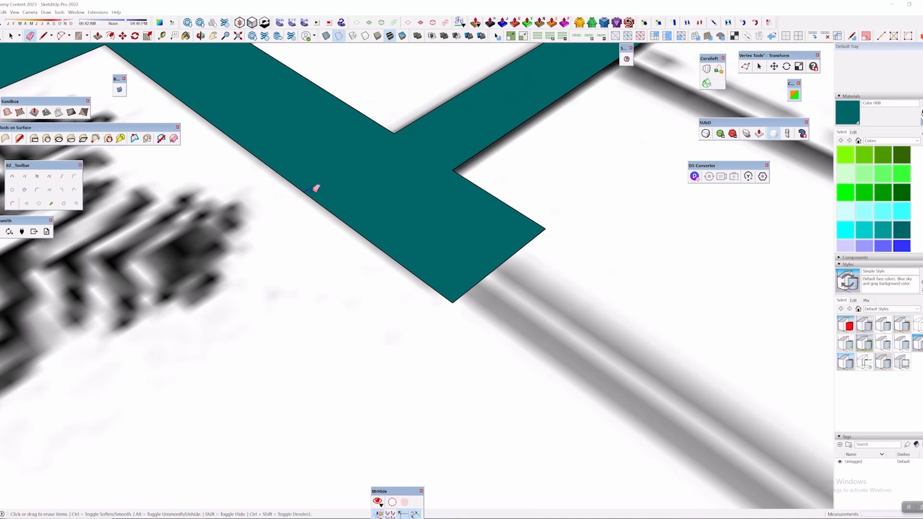
Examine the traced wall faces around the whole floor plan, from the front and living room walls to the kitchen and bedrooms
scroll(316, 188, down, 2)
scroll(391, 231, down, 4)
middle_drag(613, 273, 459, 274)
scroll(460, 274, down, 4)
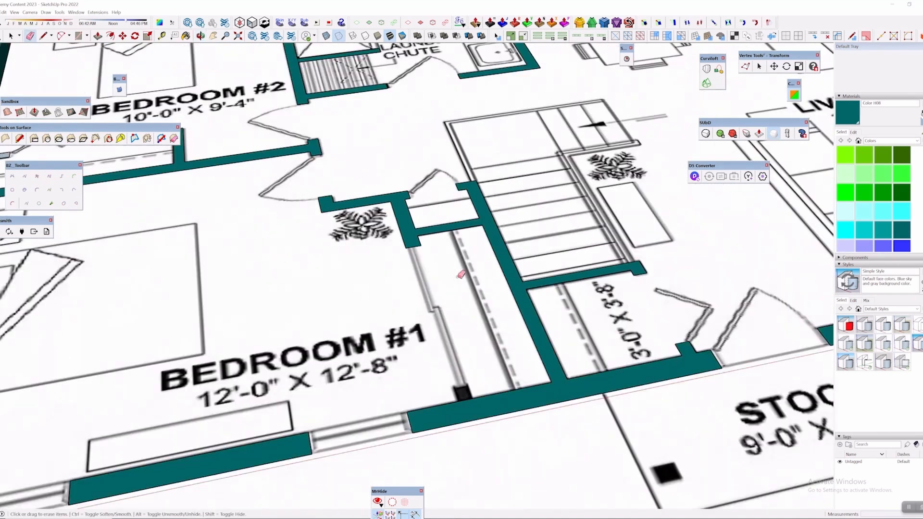
shift+middle_drag(582, 263, 468, 280)
scroll(635, 299, up, 5)
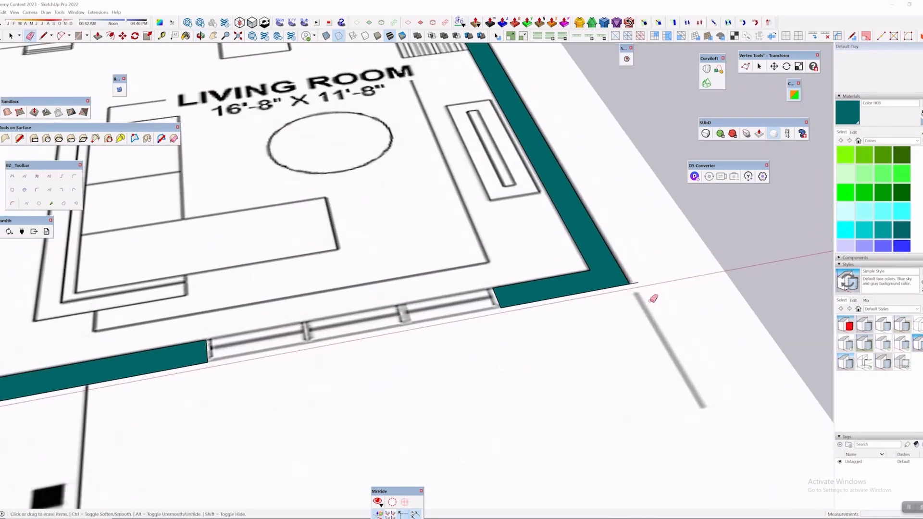
scroll(635, 270, up, 3)
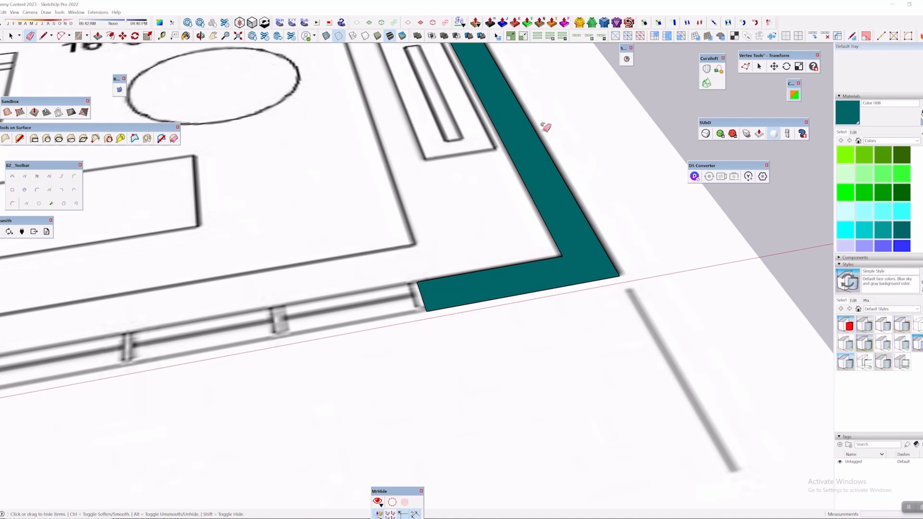
middle_drag(547, 128, 399, 120)
scroll(479, 265, down, 3)
scroll(478, 264, up, 3)
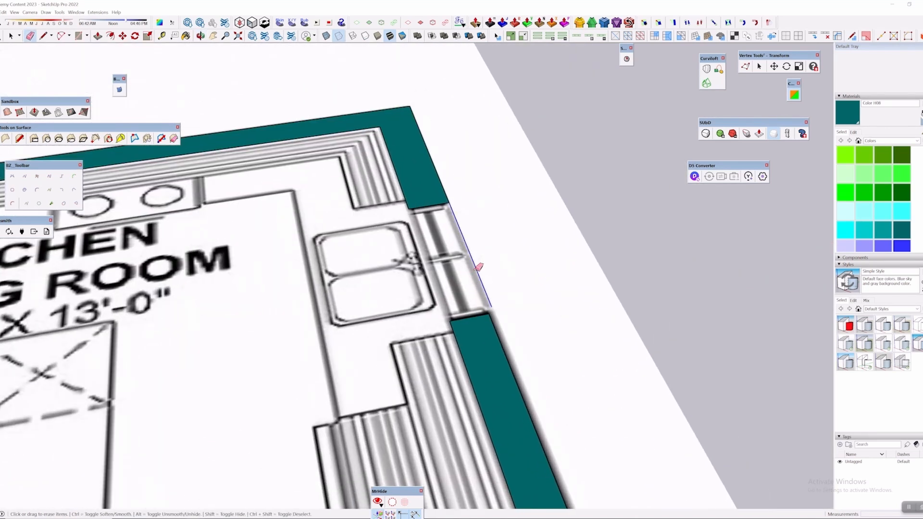
mouse_move(479, 265)
middle_down()
mouse_move(564, 309)
mouse_move(460, 213)
middle_up()
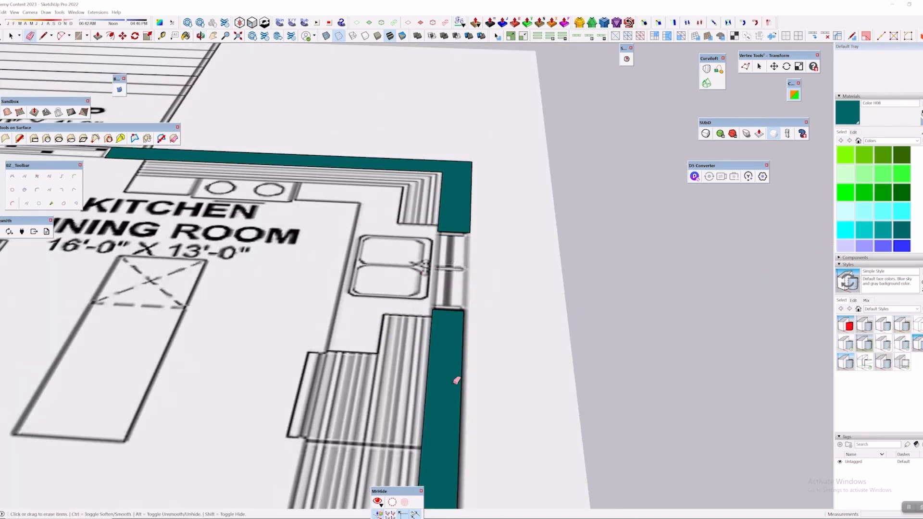
scroll(457, 381, down, 5)
middle_drag(457, 381, 386, 201)
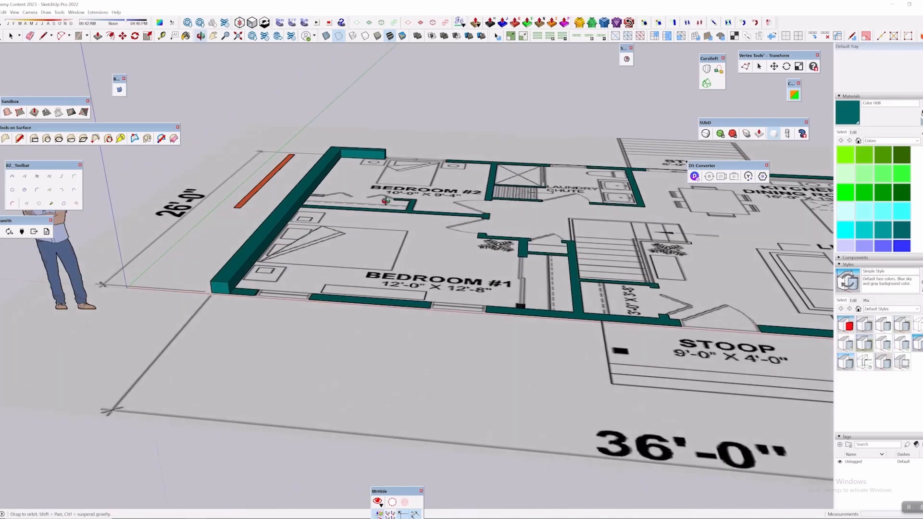
scroll(387, 201, down, 2)
scroll(338, 272, up, 3)
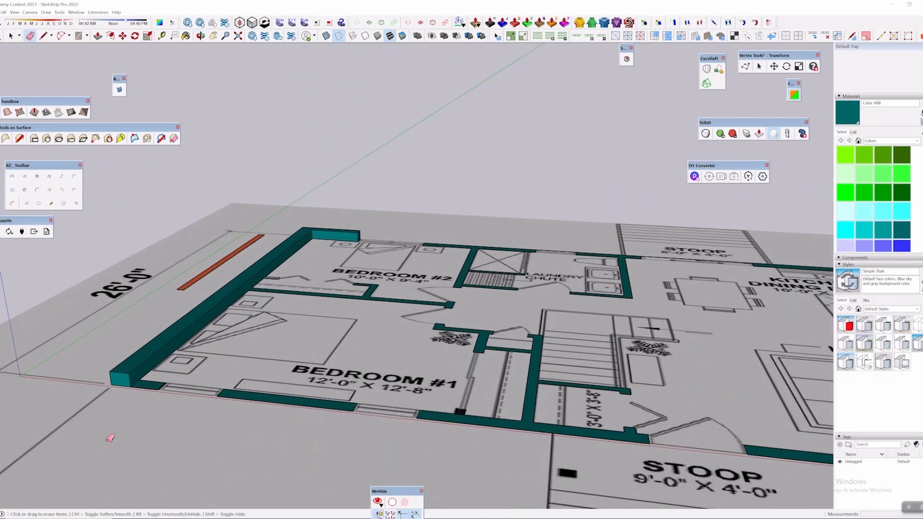
scroll(403, 277, up, 2)
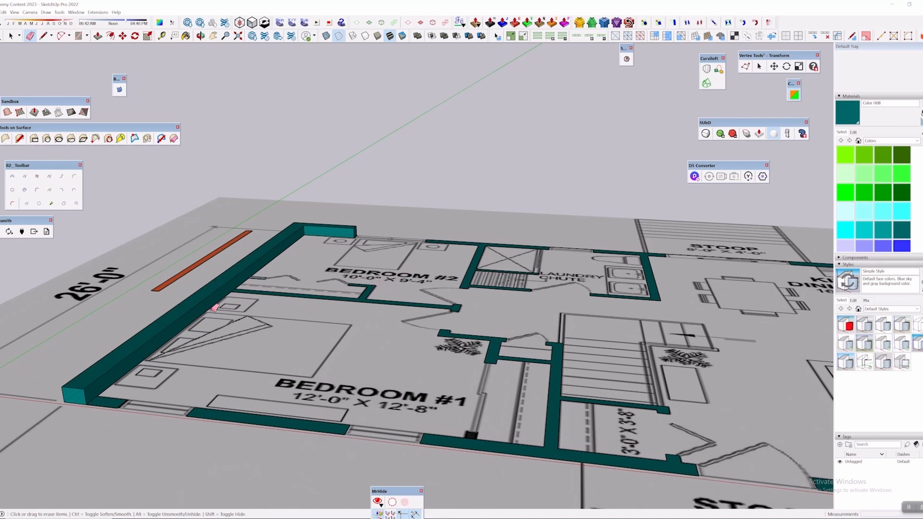
Push/Pull the front wall segment between Bedroom #1's two windows up to a height of 9'
scroll(215, 308, down, 4)
mouse_move(209, 335)
shift+middle_down()
mouse_move(295, 340)
mouse_move(318, 313)
shift+middle_up()
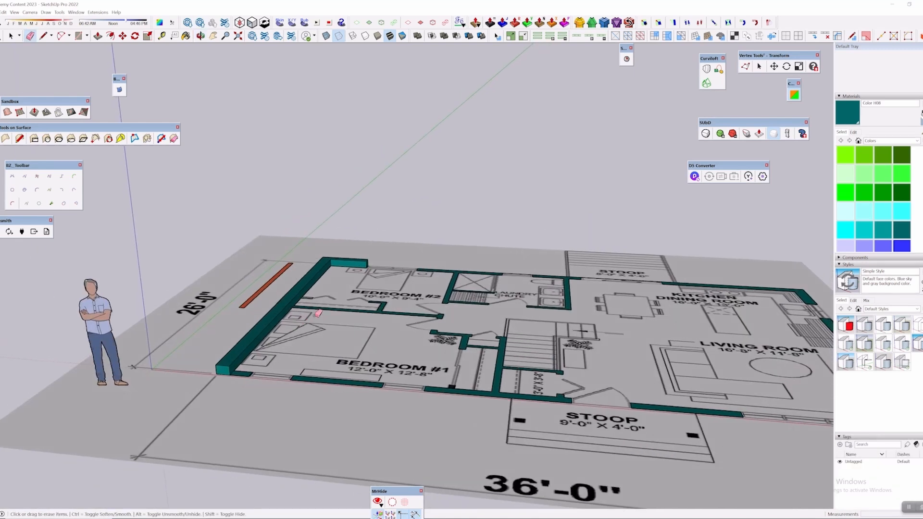
scroll(270, 329, up, 3)
key(p)
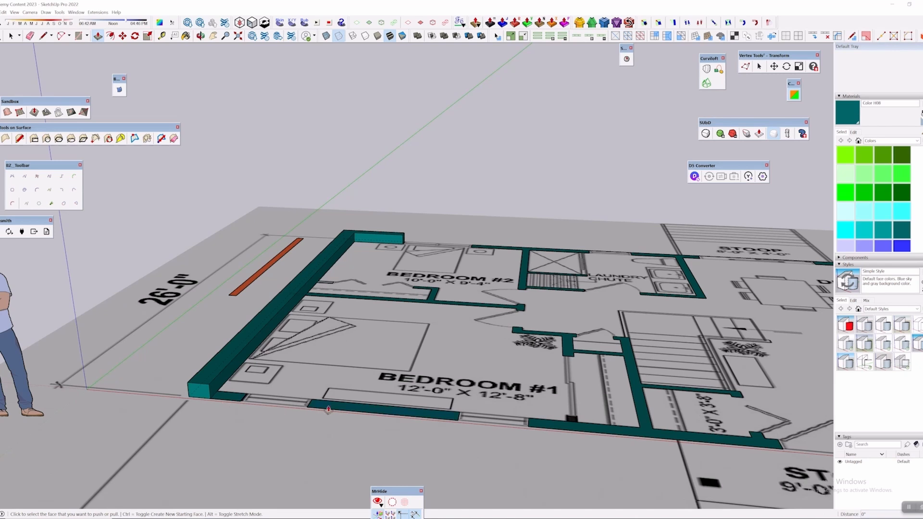
scroll(330, 411, down, 4)
middle_drag(373, 417, 410, 380)
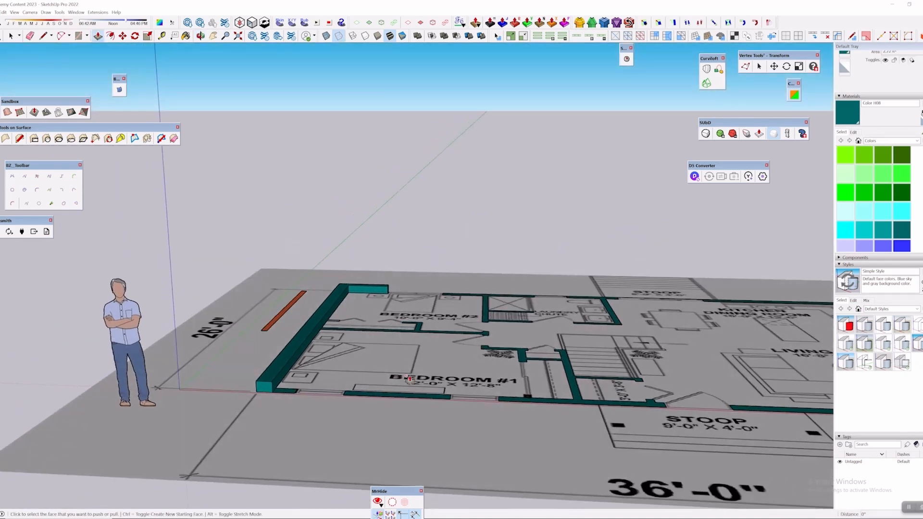
click(370, 397)
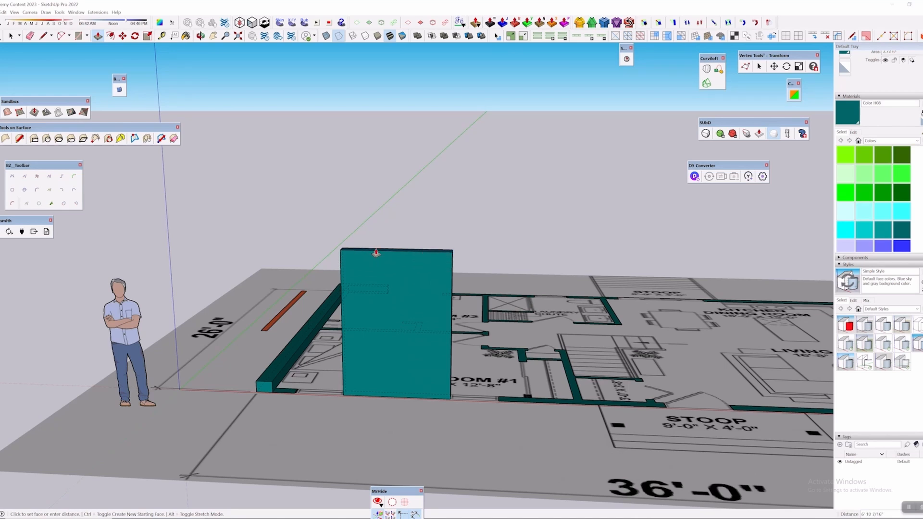
click(376, 247)
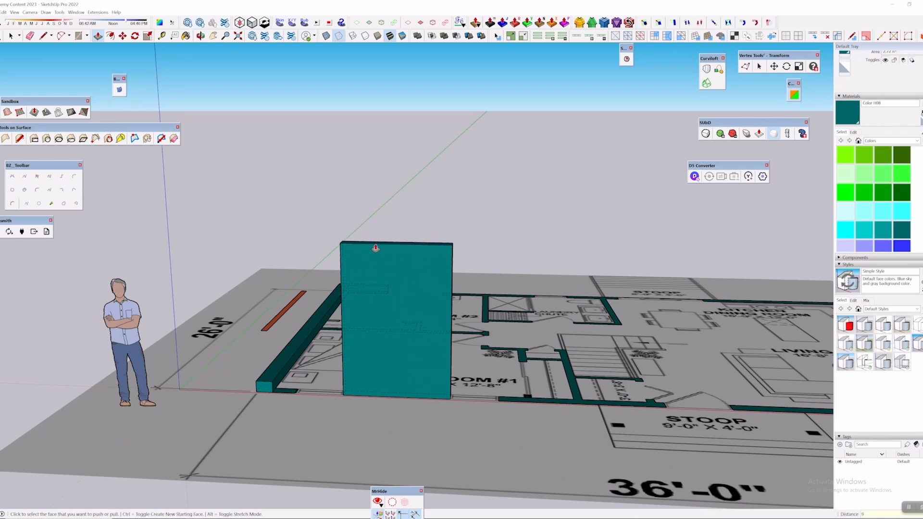
click(375, 248)
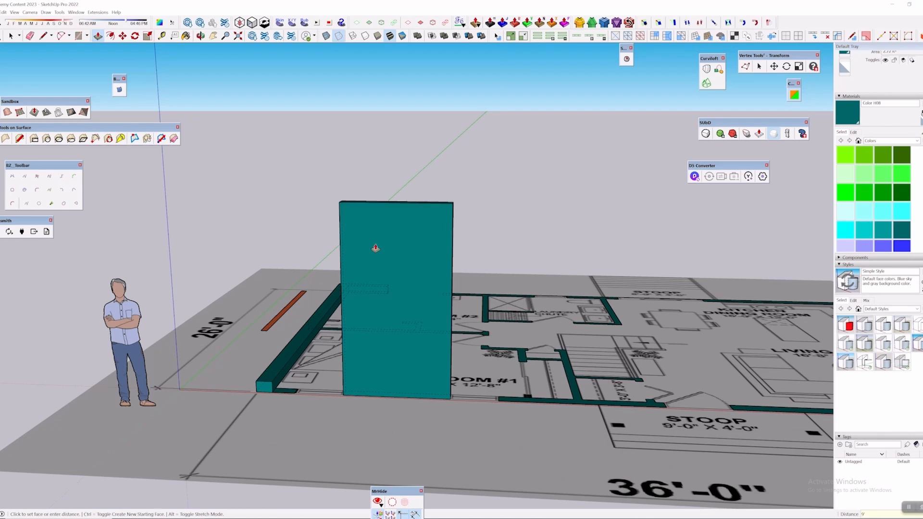
Pull the short front wall stub at Bedroom #1's outer corner up to the top of the raised front wall segment
middle_drag(456, 306, 568, 258)
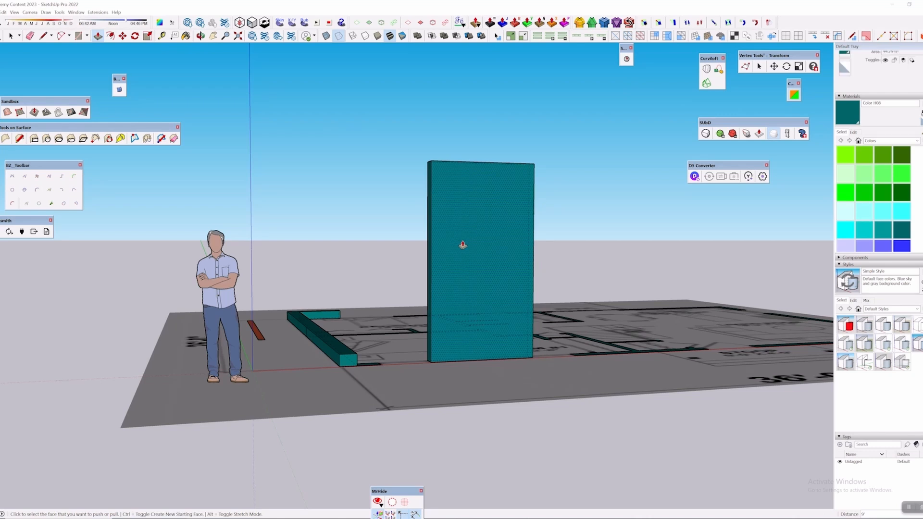
middle_drag(462, 245, 520, 302)
scroll(380, 338, up, 10)
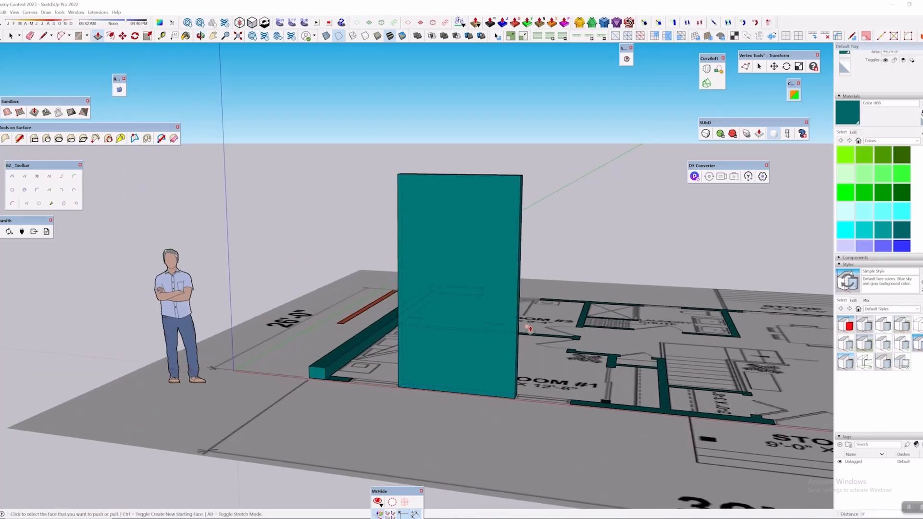
scroll(330, 359, down, 5)
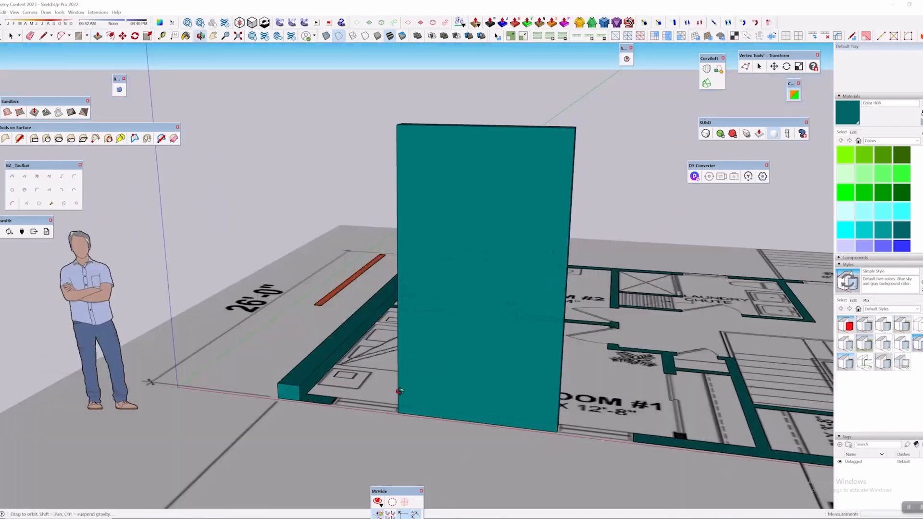
middle_drag(329, 358, 358, 435)
click(358, 434)
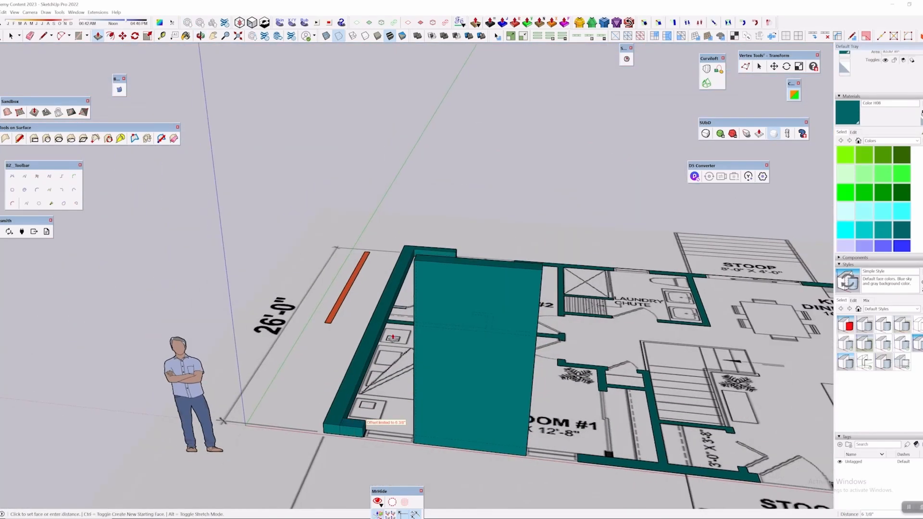
click(392, 306)
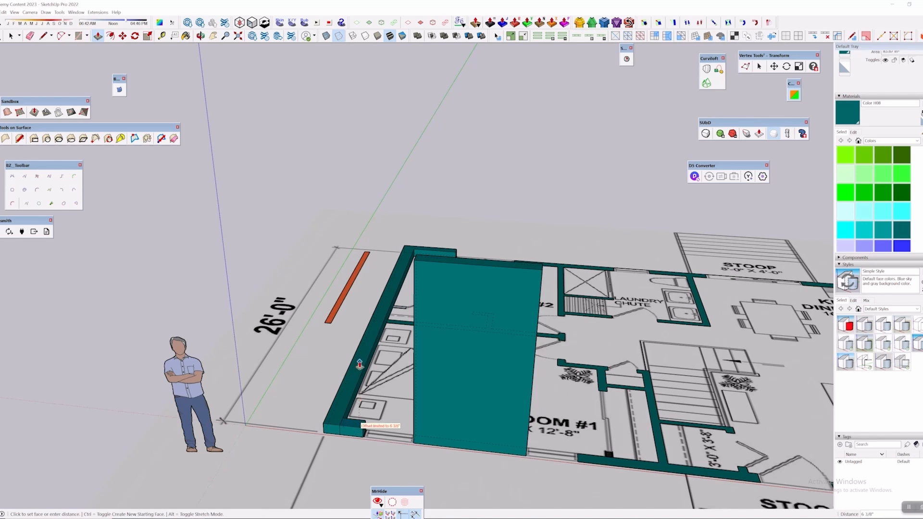
click(359, 435)
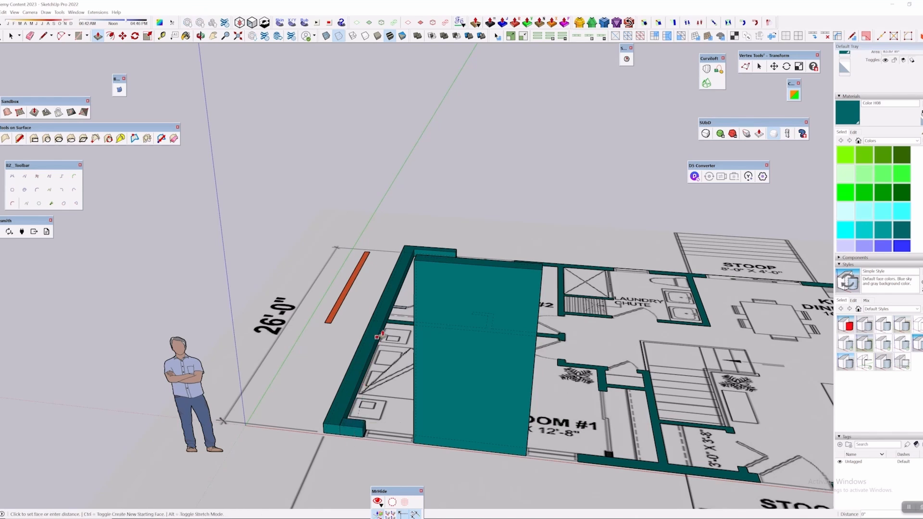
click(418, 260)
Pull the long side wall along the bedrooms, including its rear corner return, up to the top of the front stub
middle_drag(417, 260, 510, 477)
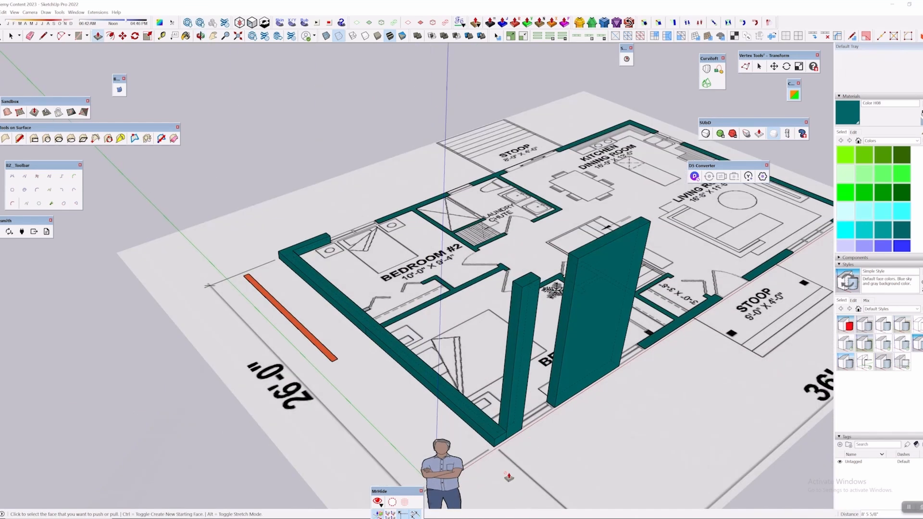
click(497, 437)
click(526, 310)
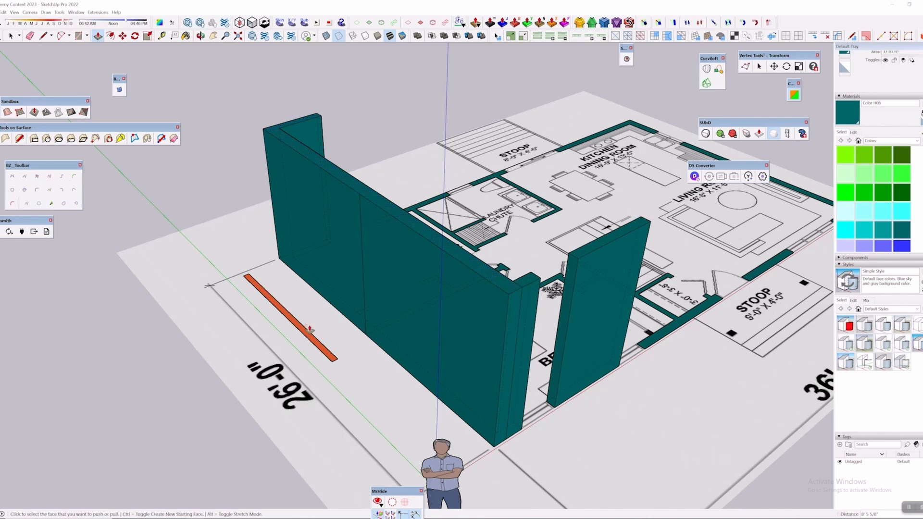
Pull the wall between Bedroom #2 and the bathroom, with its connected rear exterior segment, up 9'
middle_drag(525, 311, 435, 261)
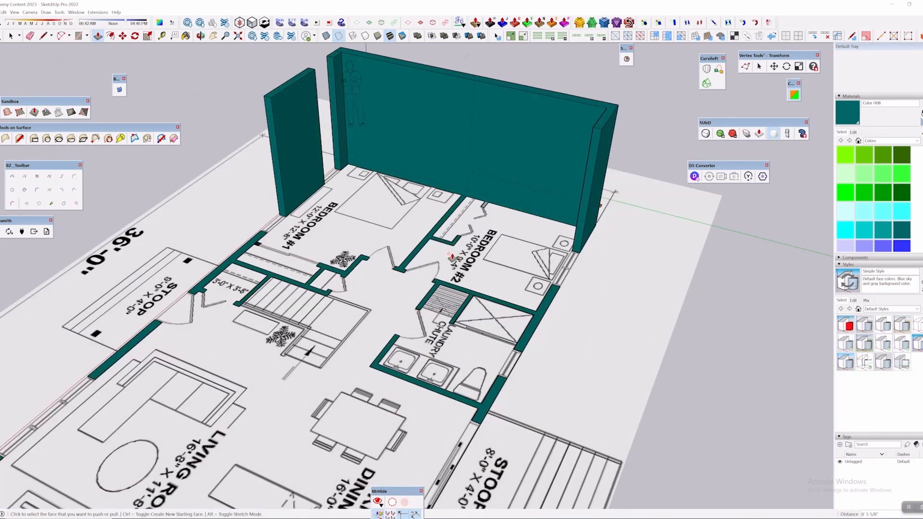
scroll(481, 318, up, 3)
click(511, 339)
text(9')
key(Return)
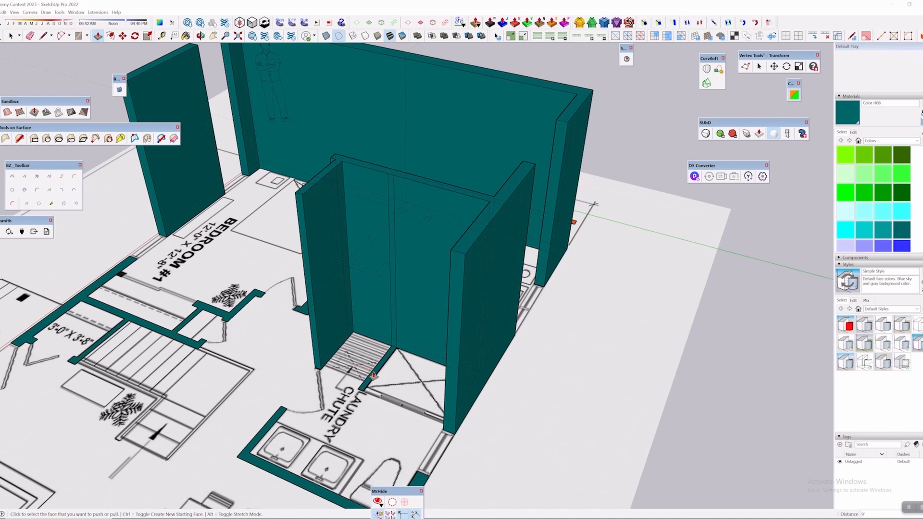
Pull the partition between the laundry chute and the shower, and the wall behind the bathroom sinks, up 9'
click(377, 369)
scroll(394, 178, down, 4)
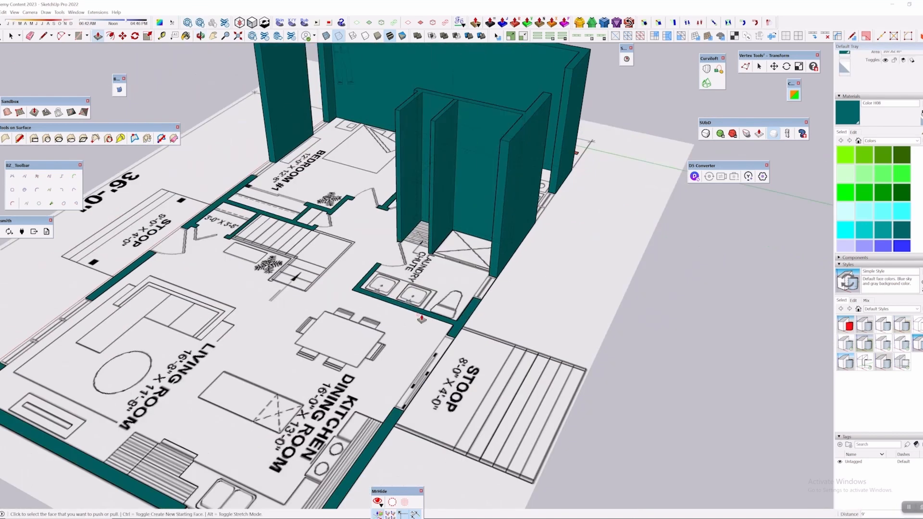
click(510, 144)
Paint the unfilled wall stub at Bedroom #2's closet with the dark teal color
middle_drag(159, 370, 372, 400)
scroll(250, 325, up, 5)
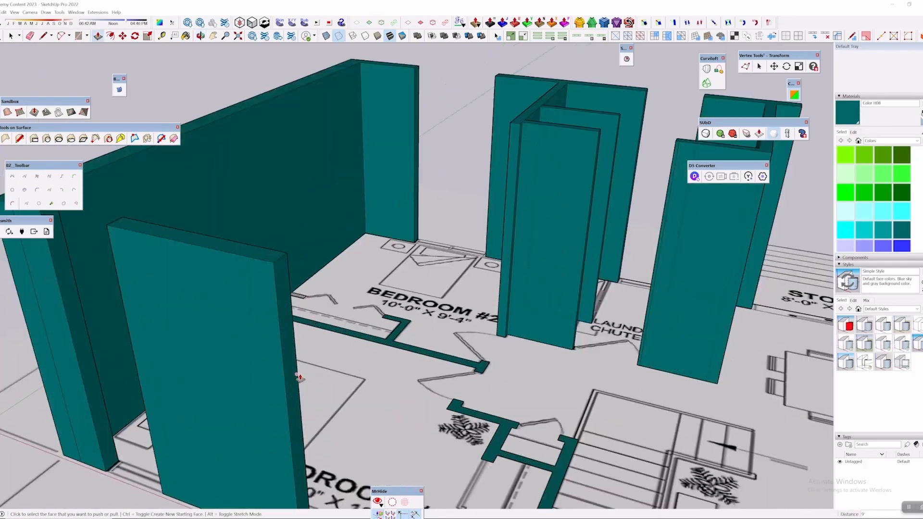
scroll(342, 396, up, 2)
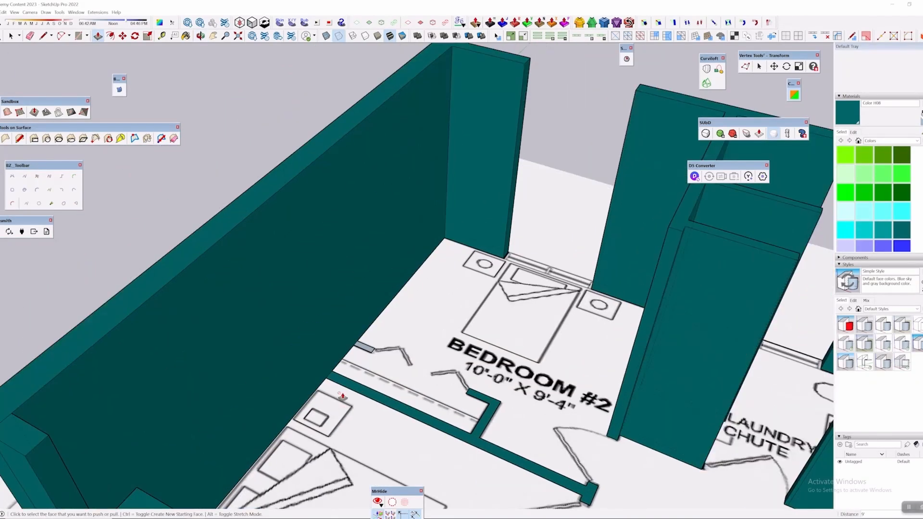
key(b)
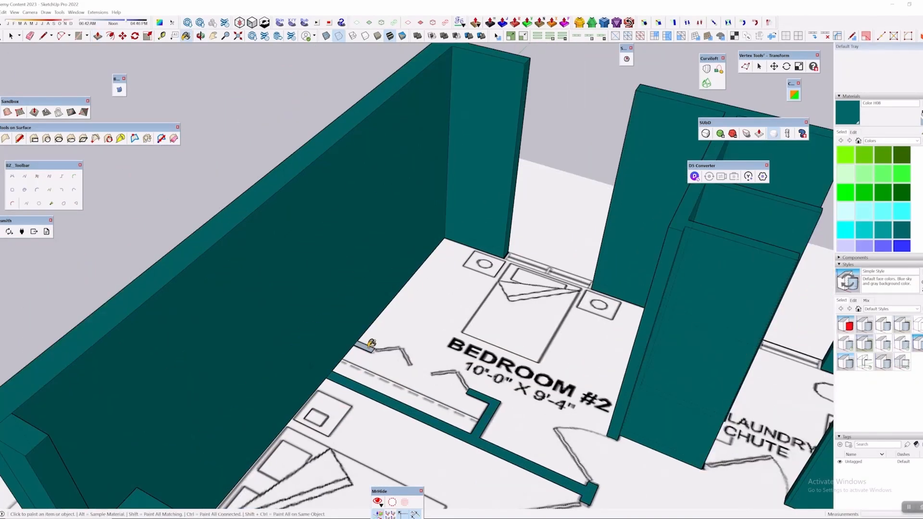
click(368, 347)
key(space)
scroll(369, 347, down, 2)
Pull Bedroom #2's closet stub up 9' and raise the wall dividing the two bedrooms to the side wall's top
key(p)
click(368, 350)
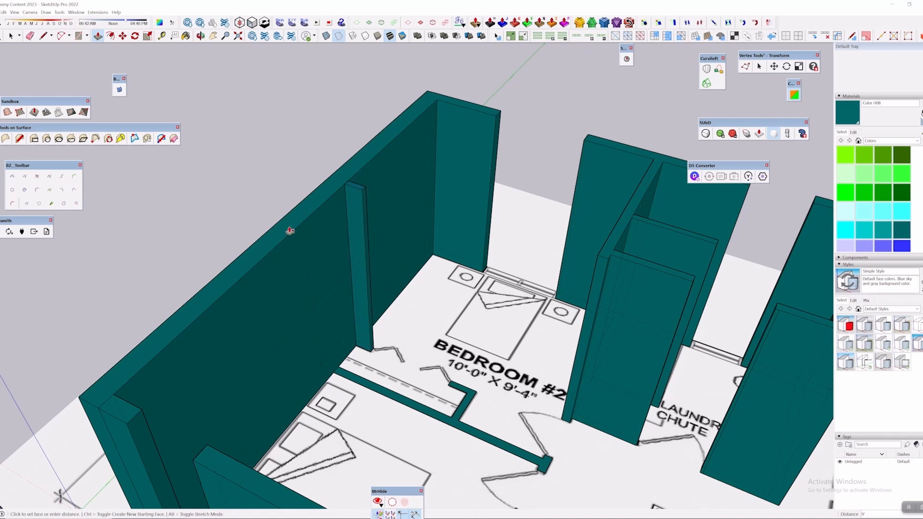
click(358, 377)
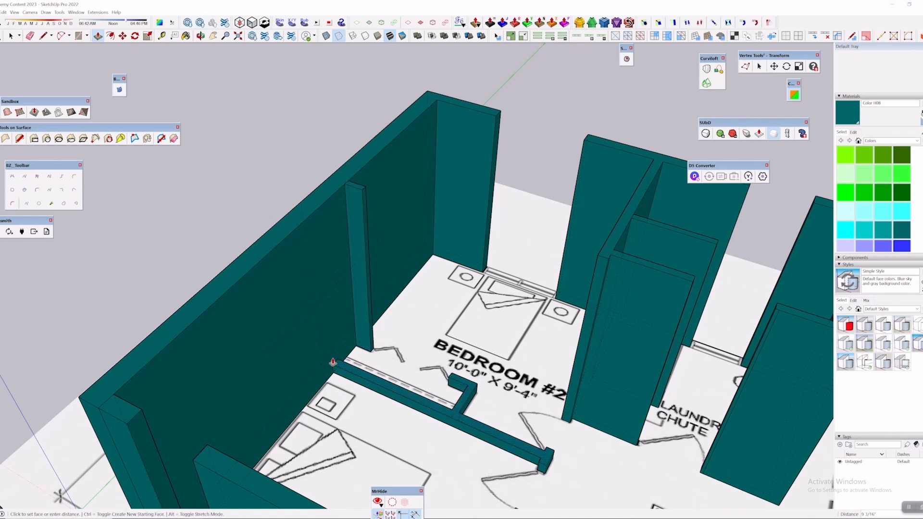
click(238, 284)
Pull the front wall beside the entry, with its connected closet and stair partitions, up to the top of the raised front segment
scroll(347, 313, down, 4)
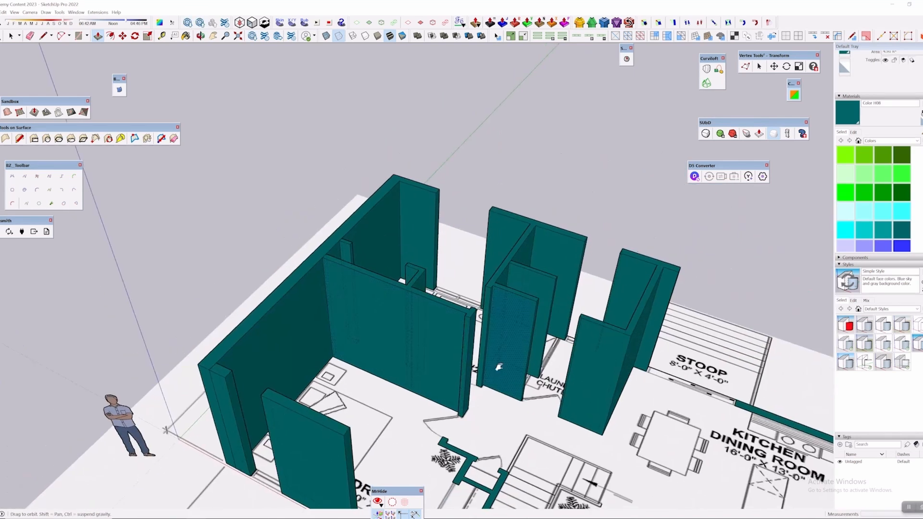
scroll(496, 367, up, 1)
shift+middle_drag(340, 460, 244, 302)
shift+middle_drag(267, 426, 403, 397)
click(387, 391)
click(313, 203)
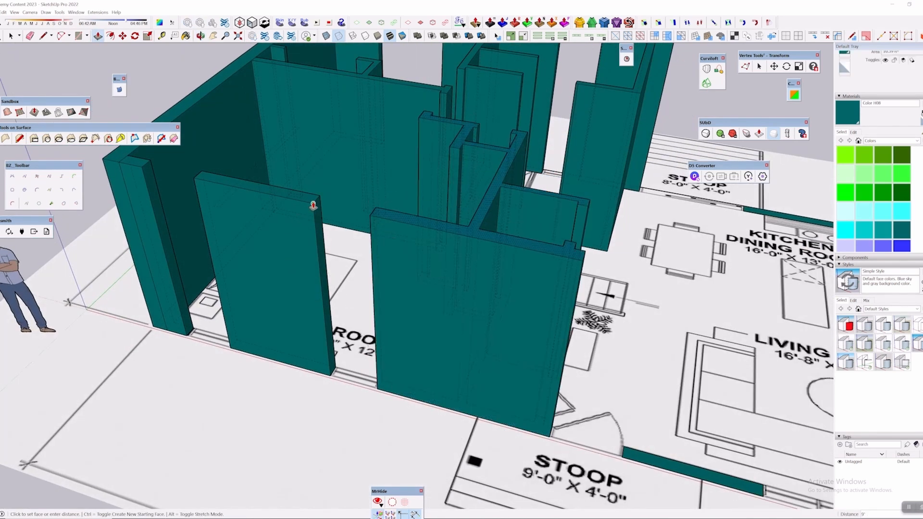
middle_drag(445, 279, 523, 161)
middle_drag(83, 370, 284, 344)
middle_drag(606, 327, 343, 417)
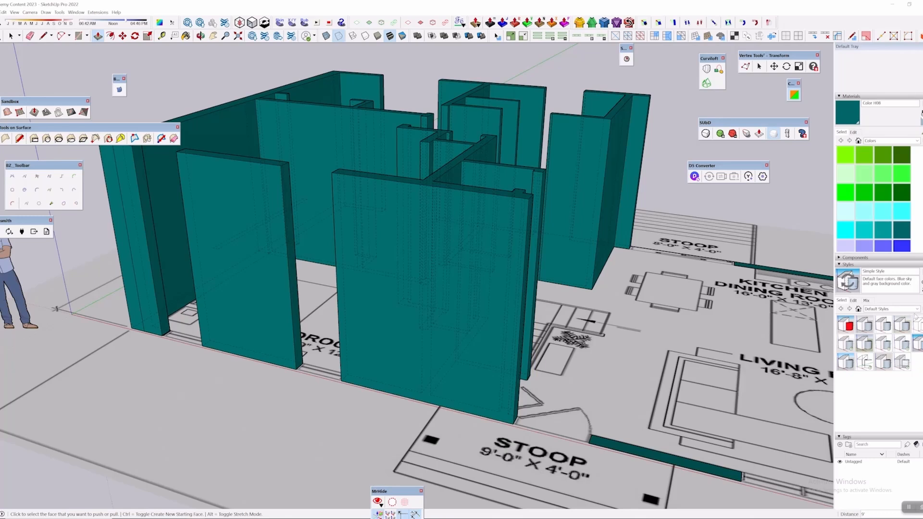
Pull the front wall segment between the entry and the living room windows up to the top of the adjacent front wall
middle_drag(917, 316, 895, 341)
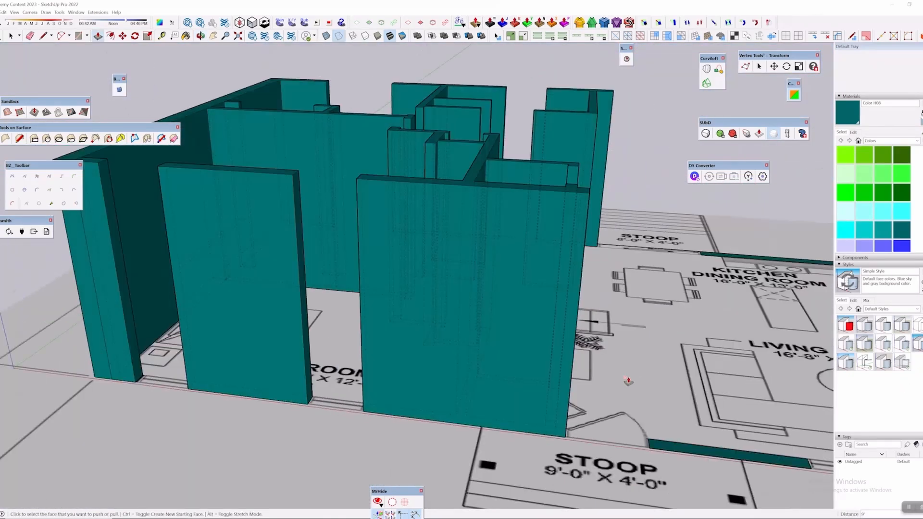
middle_drag(628, 381, 397, 427)
click(378, 400)
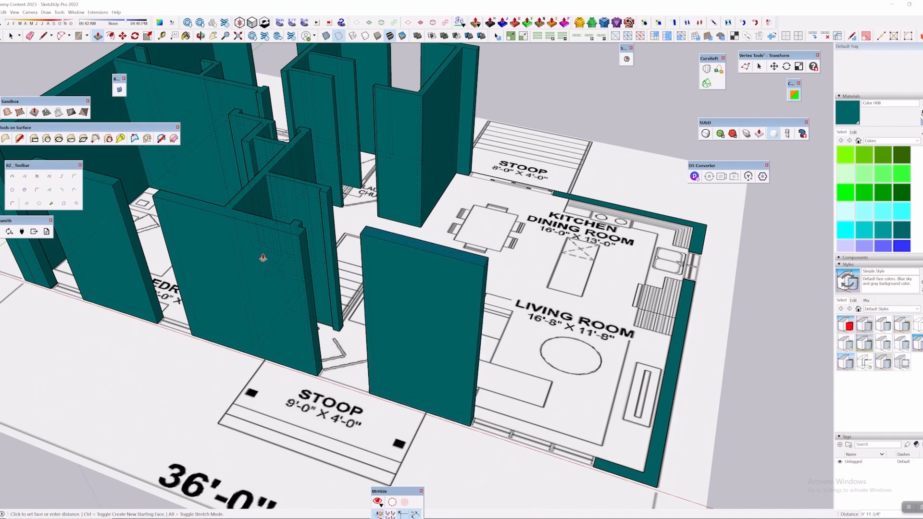
click(296, 239)
Pull the living room's L-shaped corner wall up to the top of the raised front wall segment
middle_drag(297, 239, 580, 285)
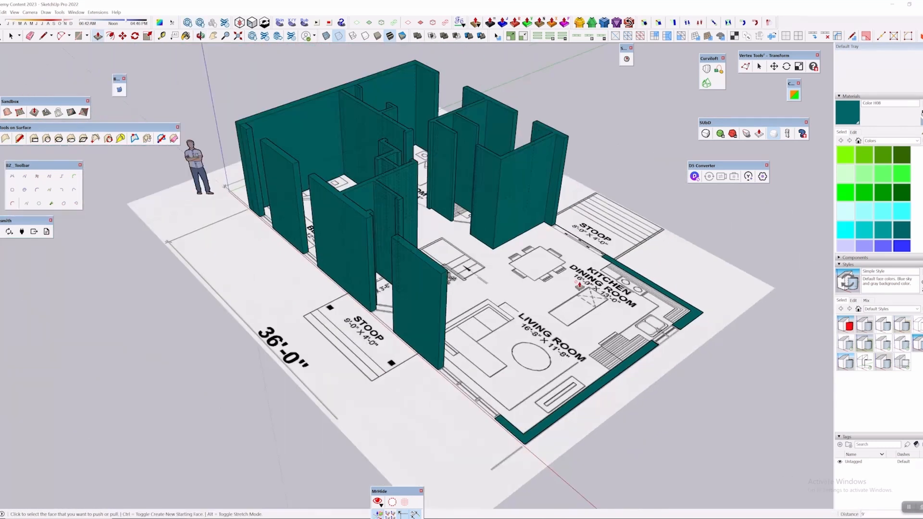
click(502, 423)
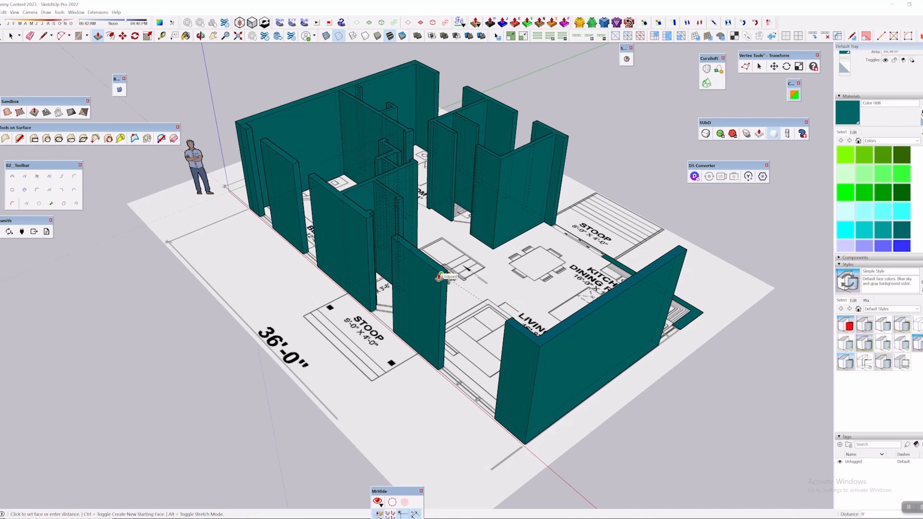
click(441, 276)
Pull the kitchen's L-shaped corner wall up to the top of the wall across the rear stoop
middle_drag(442, 276, 266, 361)
click(393, 407)
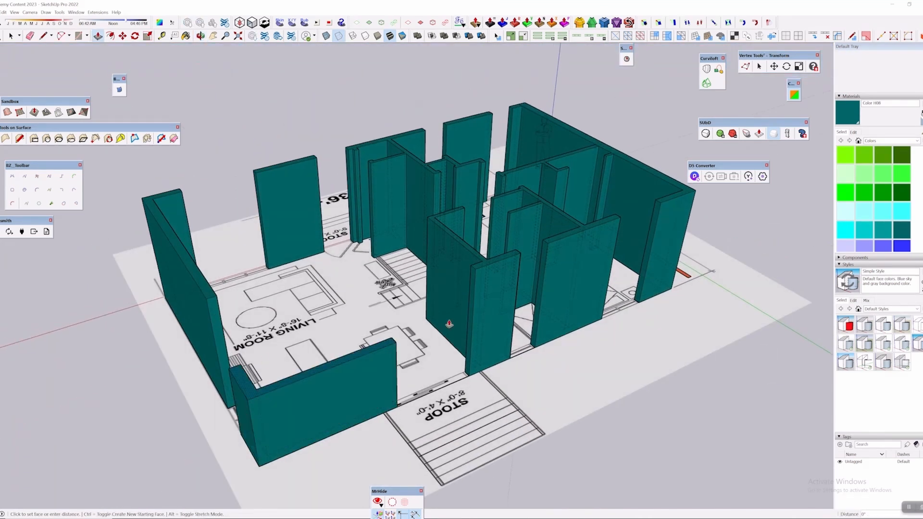
click(480, 267)
Push the outer side face of the kitchen corner wall flush with the living room's side wall
middle_drag(480, 267, 794, 324)
scroll(534, 327, up, 5)
middle_drag(534, 327, 454, 287)
middle_drag(443, 320, 413, 321)
scroll(413, 321, up, 5)
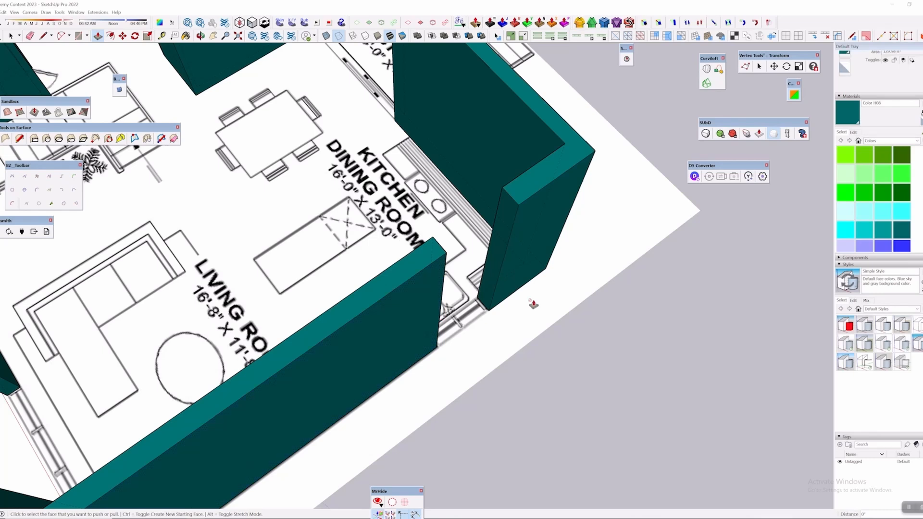
drag(519, 281, 519, 286)
middle_drag(565, 416, 619, 289)
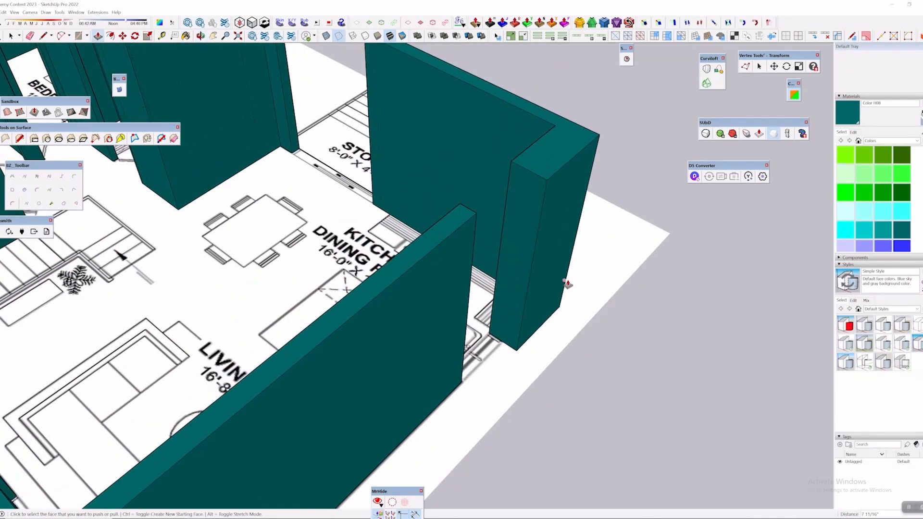
click(544, 311)
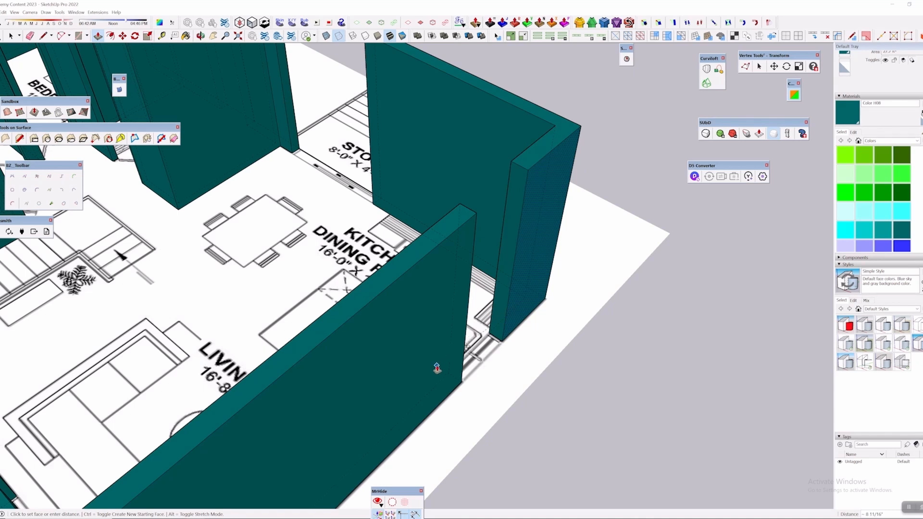
click(464, 347)
scroll(434, 385, down, 3)
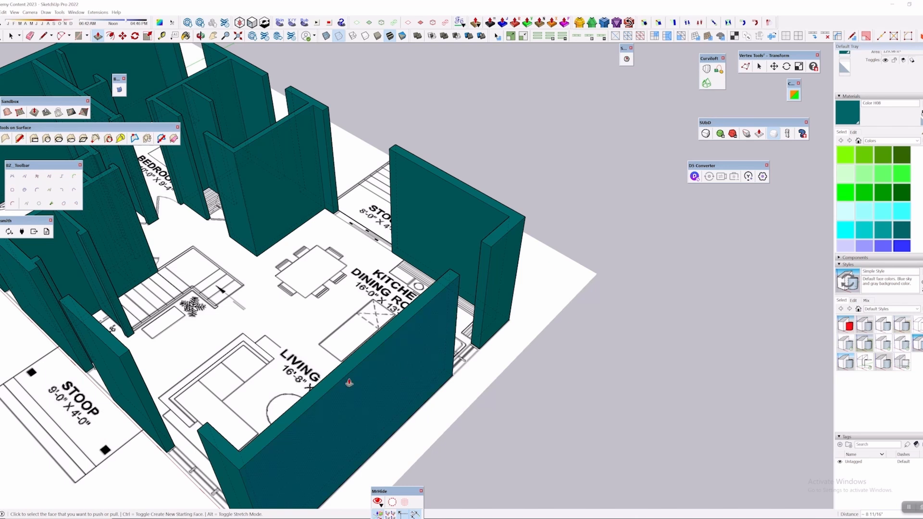
Switch the model to the Default Style and hide the floor plan image beneath the walls
middle_drag(349, 382, 427, 237)
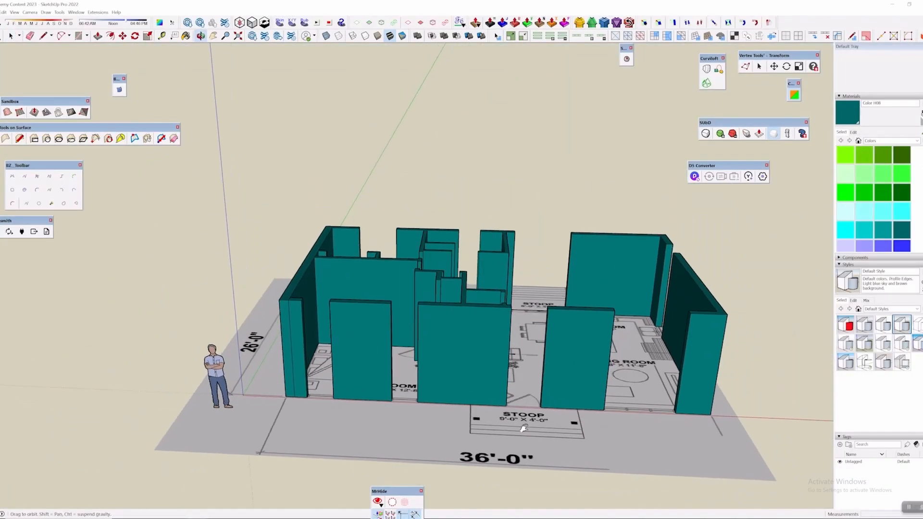
middle_drag(524, 433, 541, 438)
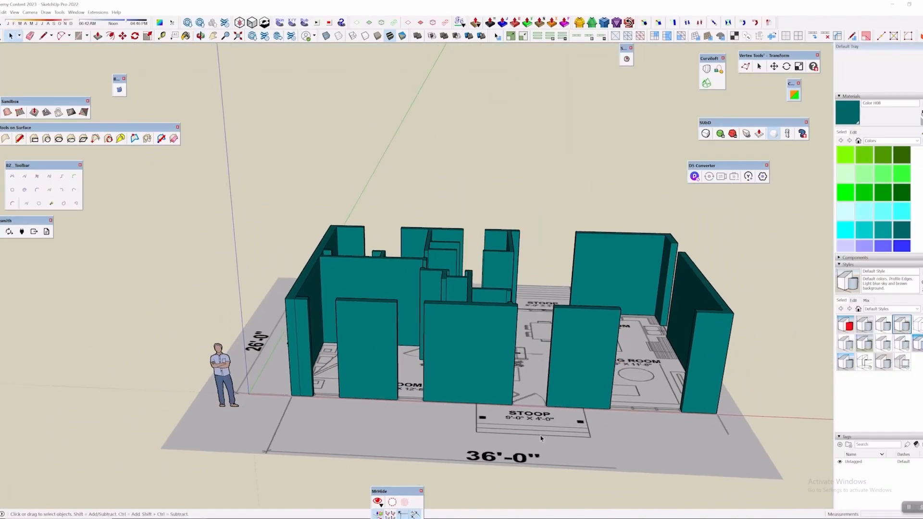
scroll(515, 438, down, 4)
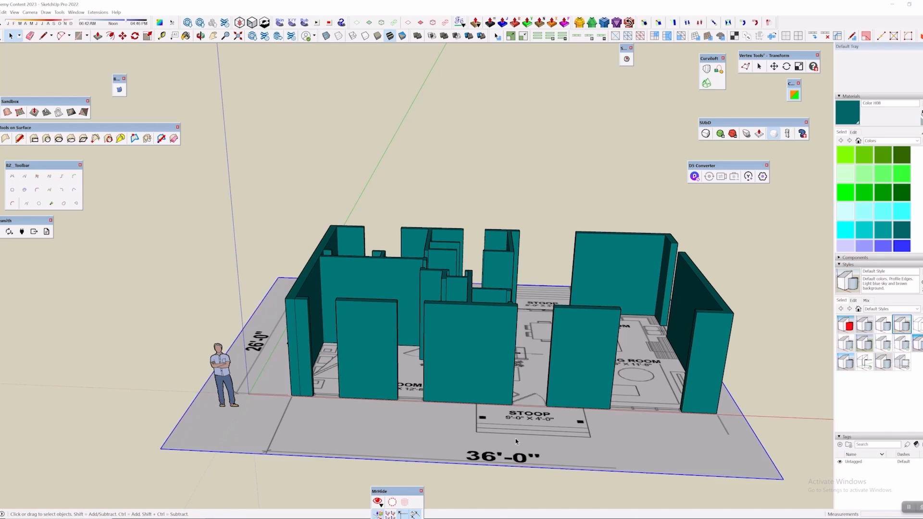
click(400, 255)
scroll(400, 255, down, 3)
shift+middle_drag(399, 255, 472, 303)
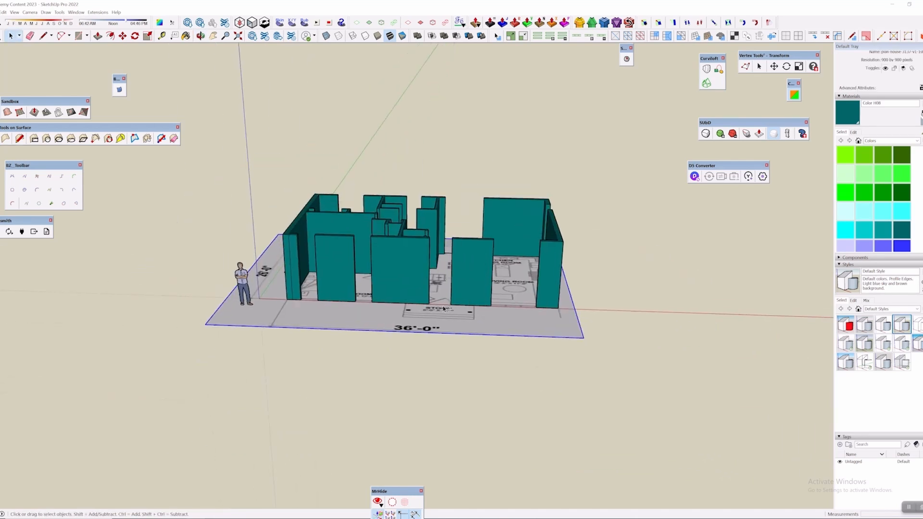
right_click(424, 319)
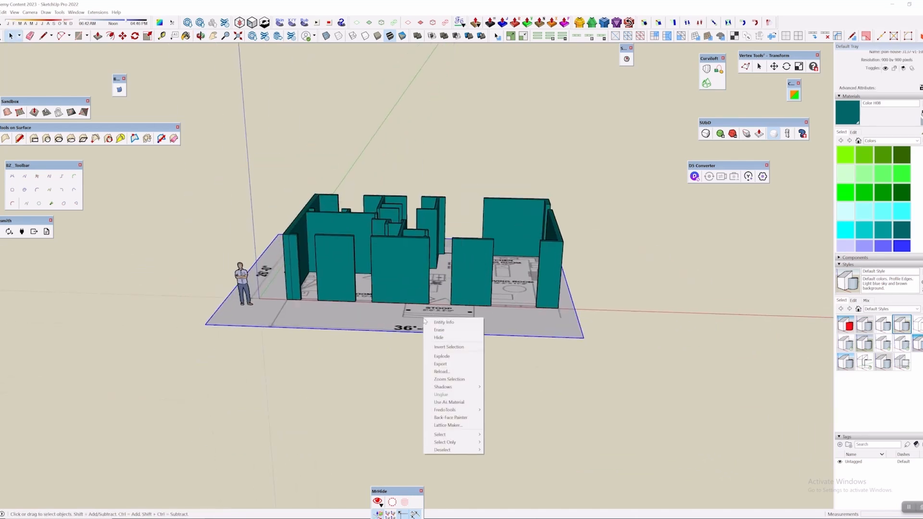
click(446, 337)
Draw a dividing line across the underside of Bedroom #1's front corner wall and paint the unpainted bottom faces dark teal
middle_drag(258, 302, 317, 218)
scroll(380, 211, up, 3)
scroll(336, 84, up, 1)
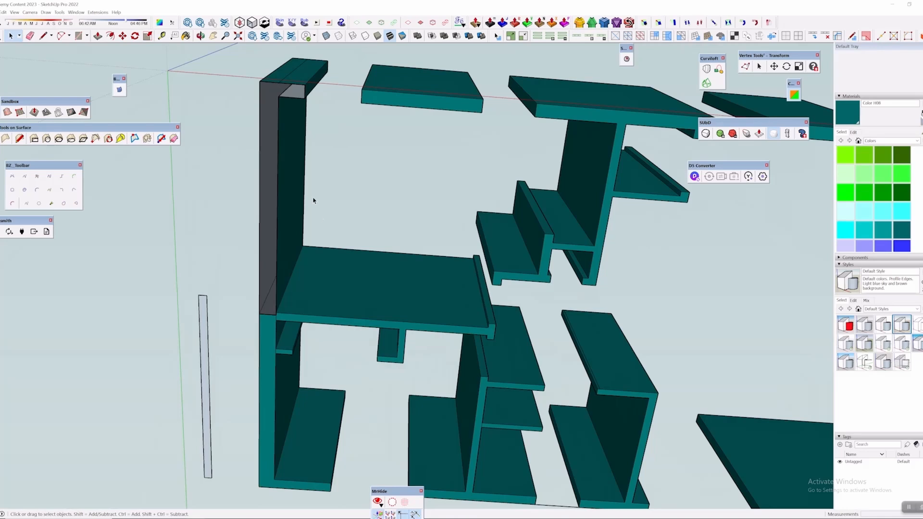
scroll(270, 101, up, 2)
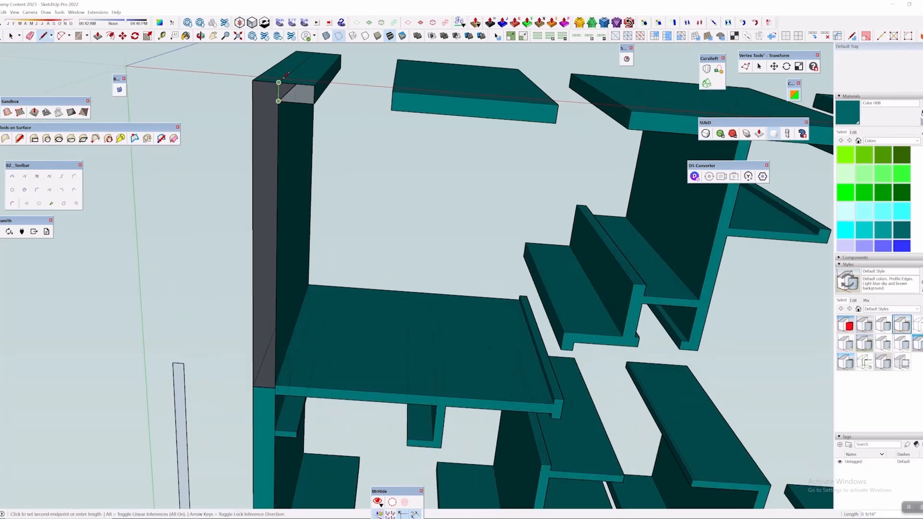
click(278, 101)
key(space)
key(b)
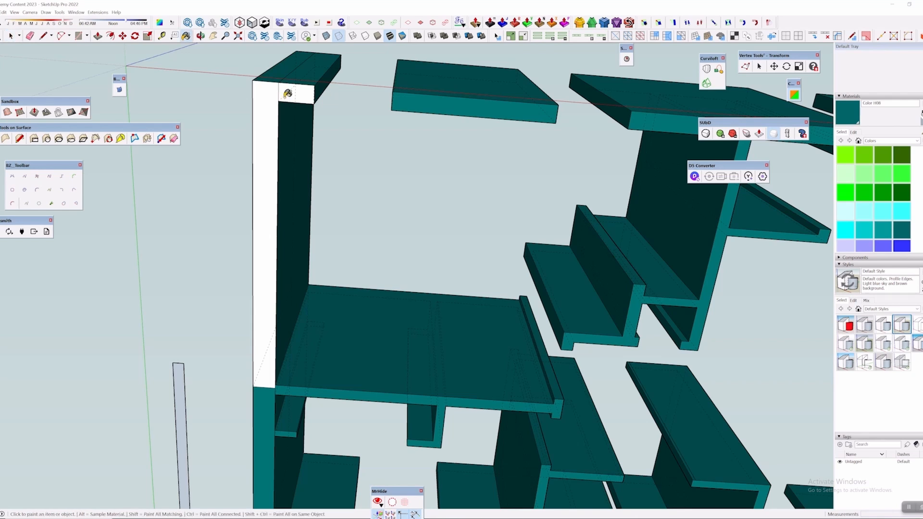
click(276, 88)
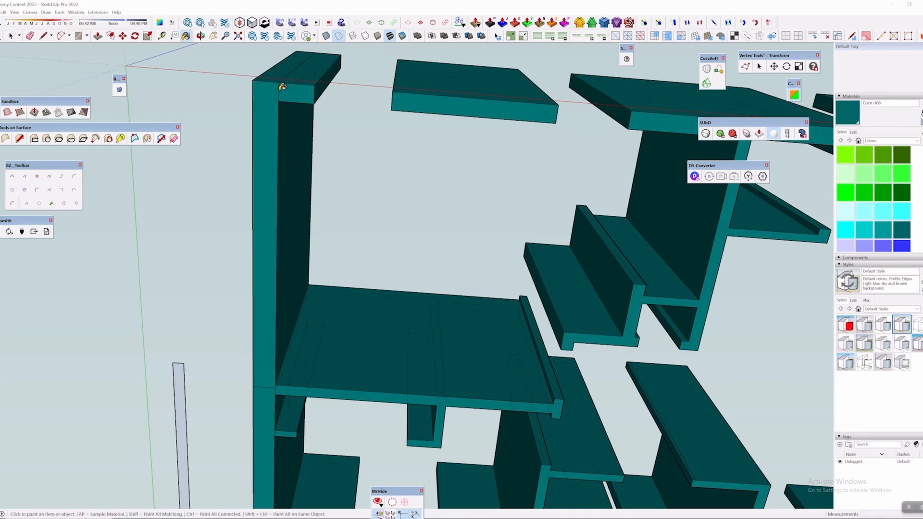
Erase the leftover seam lines on the underside of Bedroom #1's side wall
key(e)
middle_drag(531, 294, 414, 389)
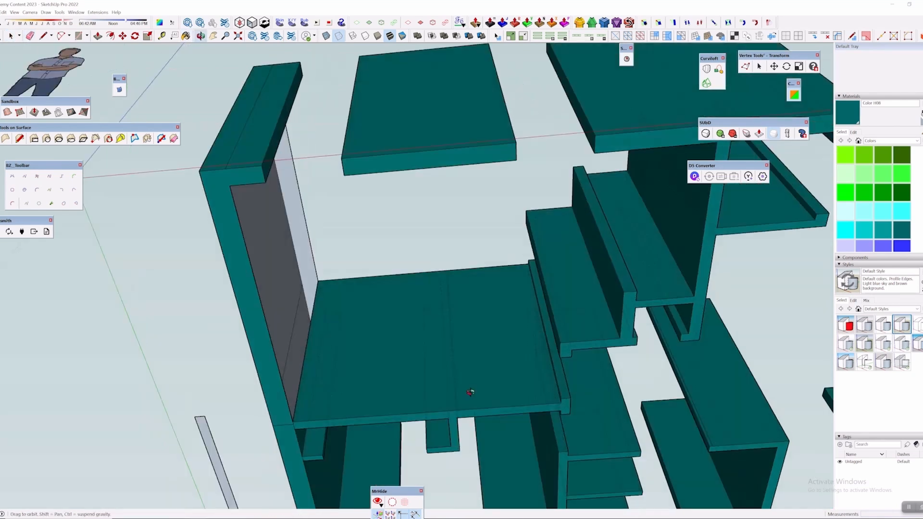
mouse_move(344, 315)
middle_down()
mouse_move(115, 466)
mouse_move(269, 196)
mouse_move(303, 181)
middle_up()
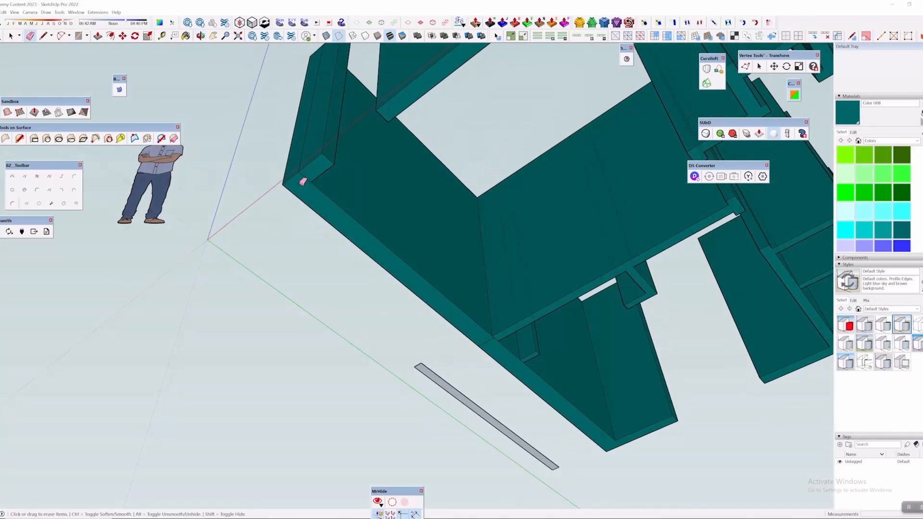
drag(312, 172, 315, 174)
middle_drag(315, 189, 375, 229)
middle_drag(428, 112, 525, 513)
click(452, 406)
mouse_move(453, 406)
middle_down()
mouse_move(398, 326)
mouse_move(471, 206)
mouse_move(586, 253)
middle_up()
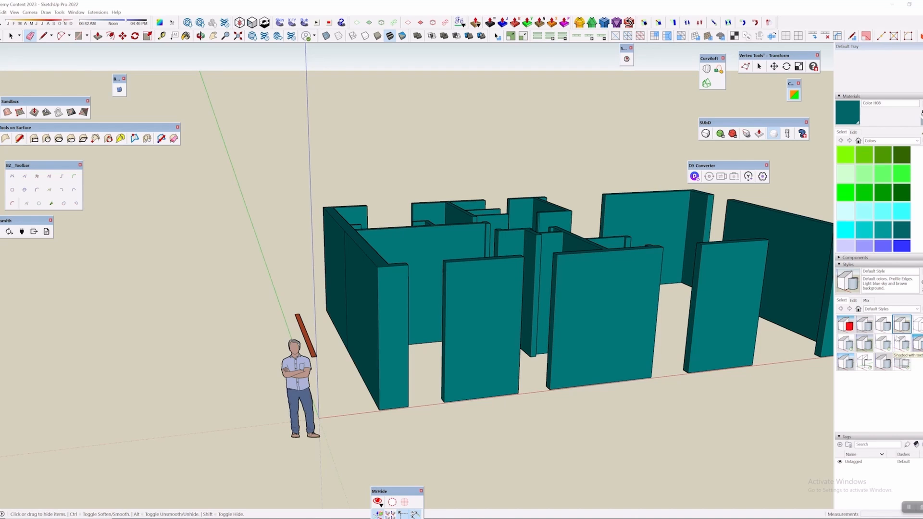
Paint the unpainted inner face of Bedroom #1's side wall dark teal
middle_drag(736, 380, 295, 288)
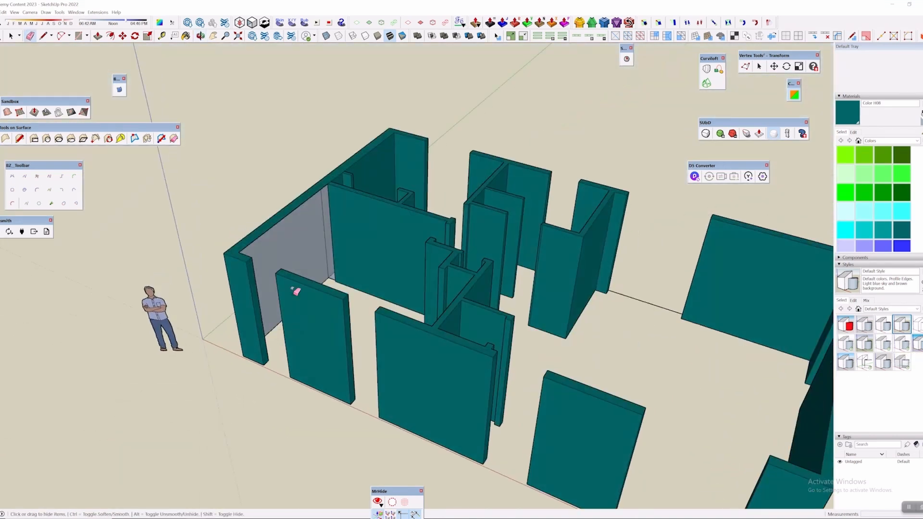
scroll(306, 251, up, 5)
middle_drag(306, 250, 394, 326)
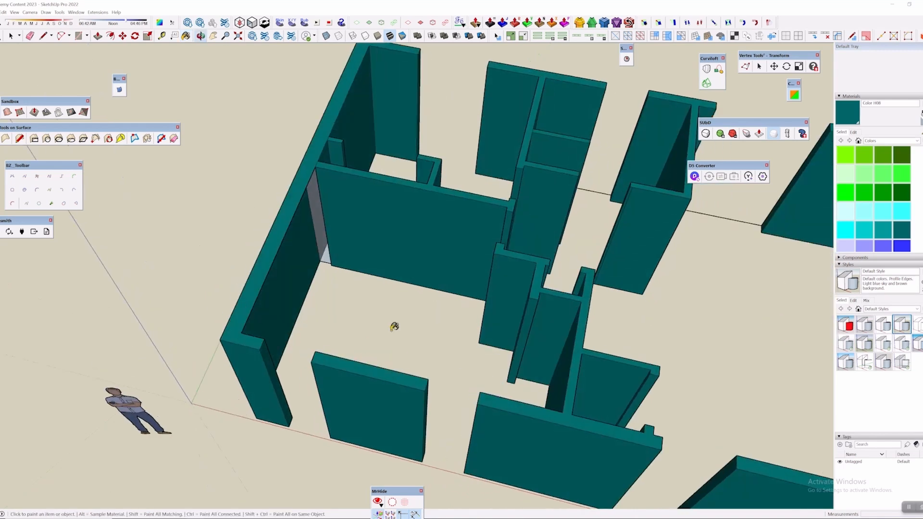
scroll(344, 285, up, 3)
scroll(331, 269, up, 3)
Push/pull the narrow unpainted strip where the bedroom partition meets the side wall
mouse_move(332, 269)
middle_down()
mouse_move(587, 309)
mouse_move(464, 371)
mouse_move(429, 335)
mouse_move(284, 288)
mouse_move(517, 325)
mouse_move(374, 367)
mouse_move(449, 377)
mouse_move(466, 167)
mouse_move(508, 245)
mouse_move(498, 286)
middle_up()
scroll(359, 276, up, 2)
scroll(435, 246, up, 2)
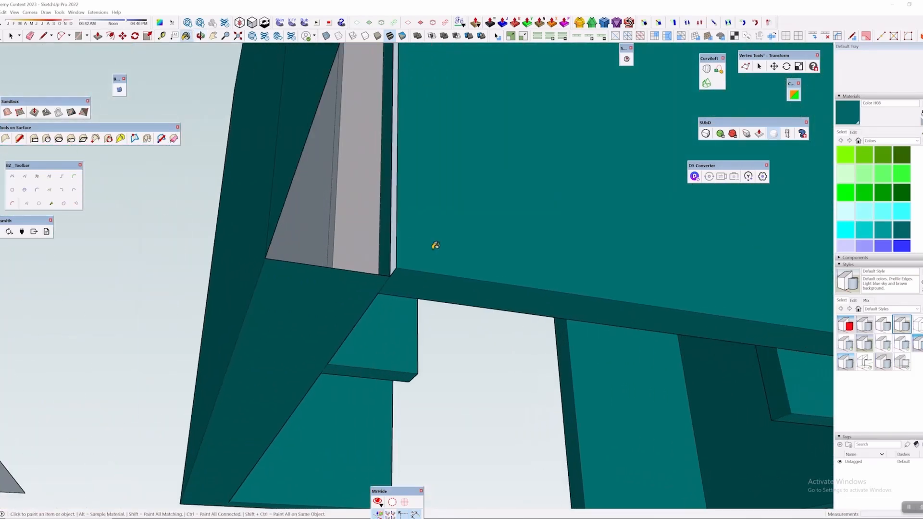
mouse_move(415, 257)
middle_down()
mouse_move(471, 268)
mouse_move(431, 280)
middle_up()
key(p)
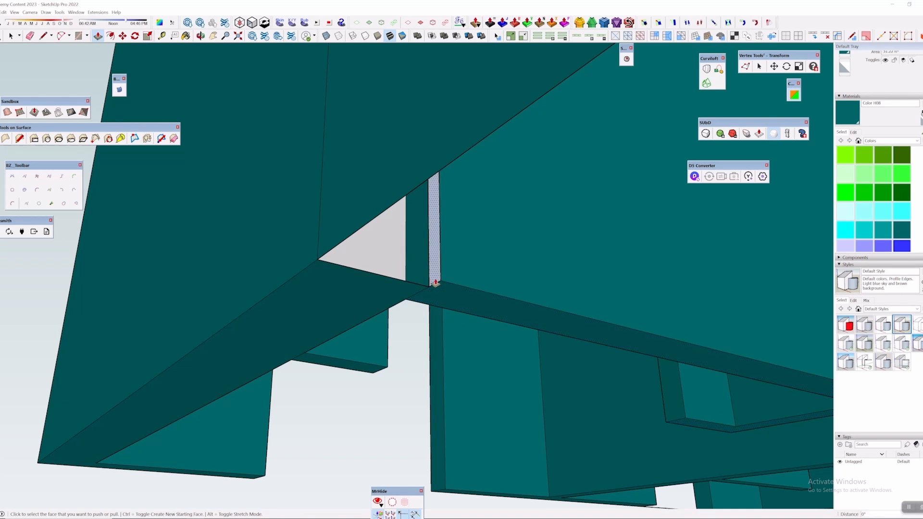
click(436, 282)
click(385, 252)
Draw a 9' vertical line along the edge of the unpainted strip between the side wall and the bedroom partition
middle_drag(499, 251, 206, 194)
key(l)
click(398, 442)
click(173, 438)
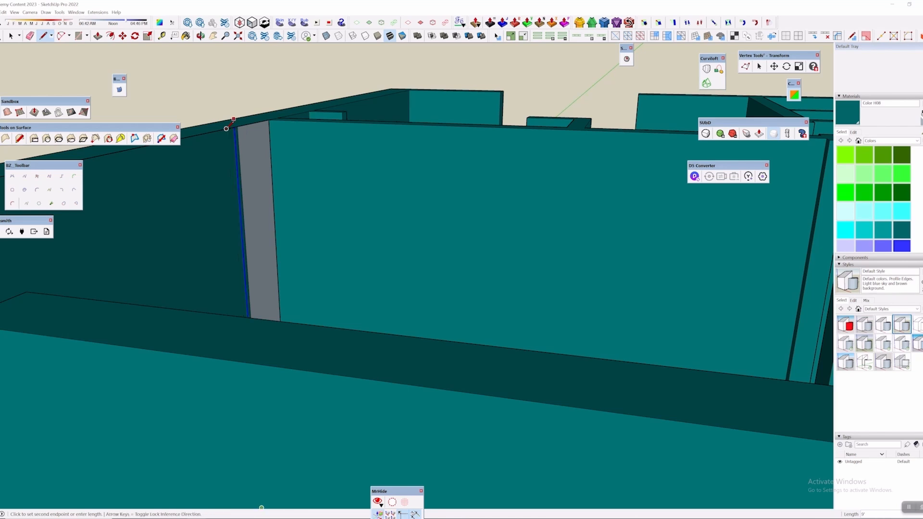
scroll(233, 127, up, 2)
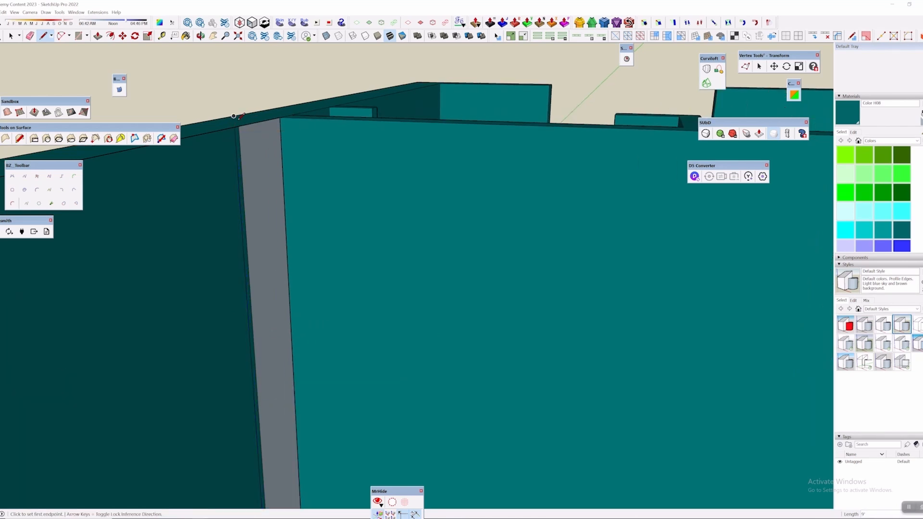
mouse_move(250, 132)
middle_down()
mouse_move(385, 247)
mouse_move(301, 227)
mouse_move(227, 164)
mouse_move(227, 91)
mouse_move(264, 157)
mouse_move(303, 192)
mouse_move(340, 107)
mouse_move(248, 123)
mouse_move(198, 144)
mouse_move(144, 203)
mouse_move(175, 263)
mouse_move(604, 235)
mouse_move(539, 196)
mouse_move(550, 192)
mouse_move(529, 164)
mouse_move(446, 267)
mouse_move(496, 324)
mouse_move(595, 406)
mouse_move(725, 365)
mouse_move(598, 195)
mouse_move(497, 175)
mouse_move(486, 149)
middle_up()
click(287, 105)
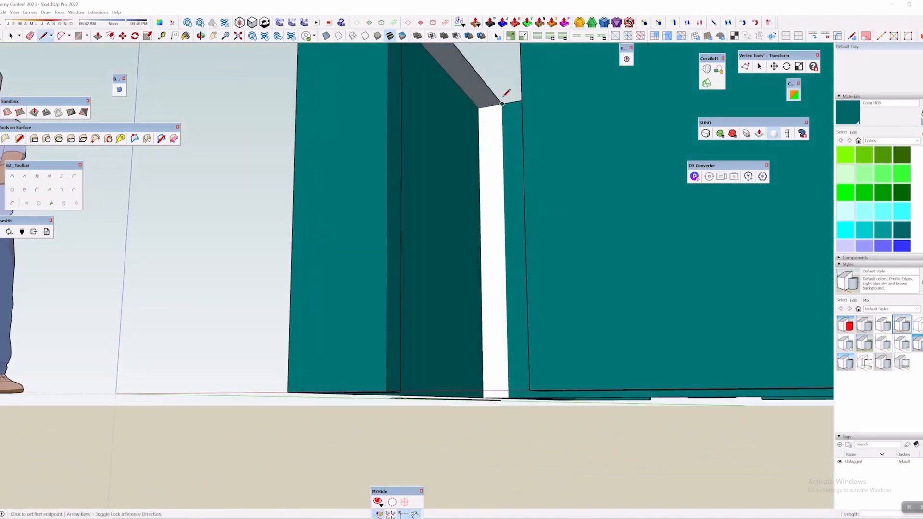
mouse_move(503, 102)
middle_down()
mouse_move(464, 439)
mouse_move(429, 321)
mouse_move(438, 284)
mouse_move(442, 340)
mouse_move(289, 401)
mouse_move(449, 464)
mouse_move(583, 484)
mouse_move(665, 348)
mouse_move(691, 341)
middle_up()
Show the hidden geometry, select everything and unhide the floor plan image
key(space)
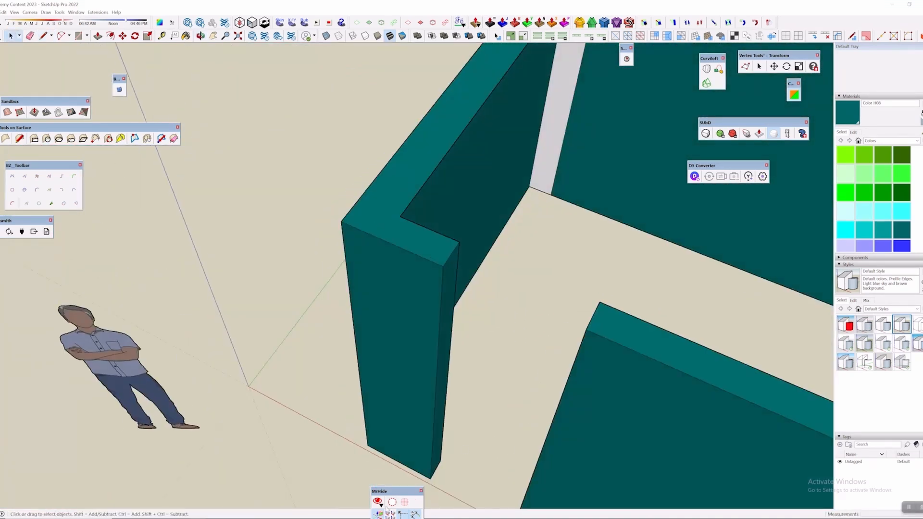
click(392, 503)
key(ctrl+a)
right_click(588, 232)
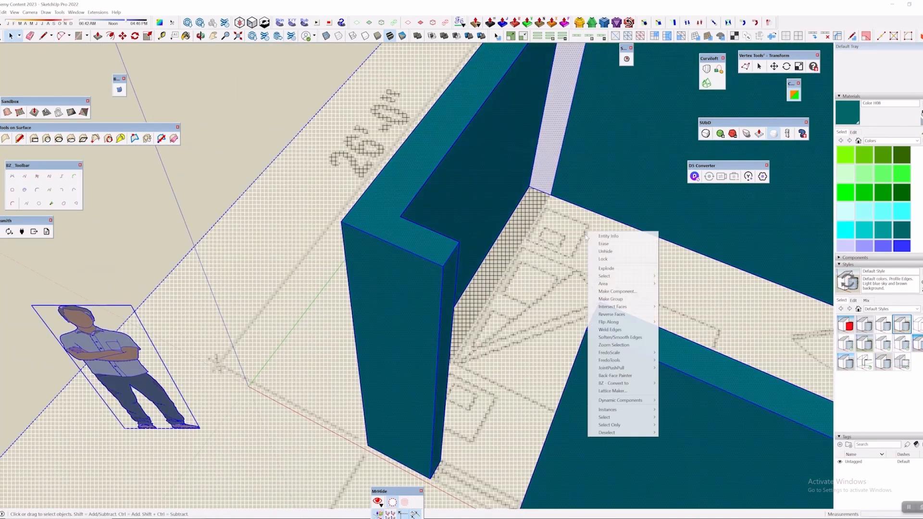
click(626, 251)
Pull the unpainted strip along Bedroom #1's side wall forward to the front corner wall to restore the wall's thickness
middle_drag(647, 263, 605, 261)
key(p)
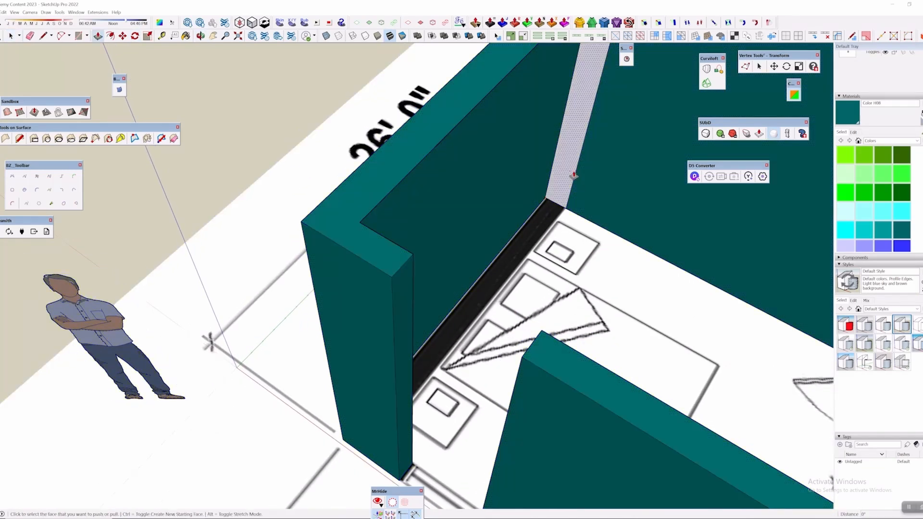
click(574, 176)
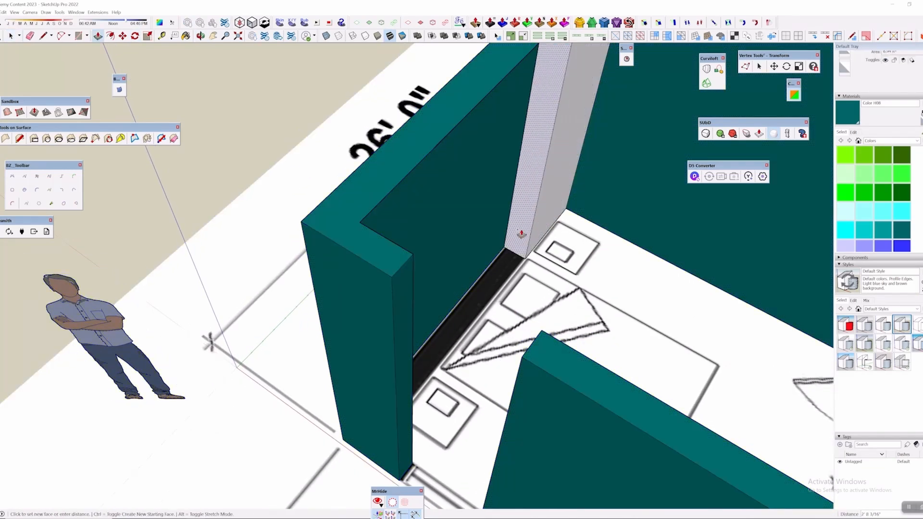
click(366, 350)
Draw a diagonal line across the open front end of Bedroom #1's side wall to fill in its missing face
middle_drag(367, 345, 514, 274)
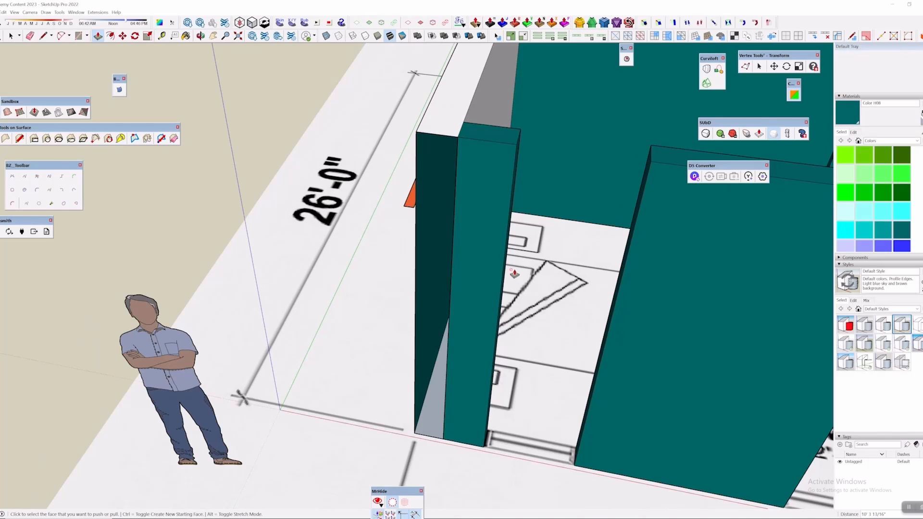
scroll(514, 273, down, 5)
key(l)
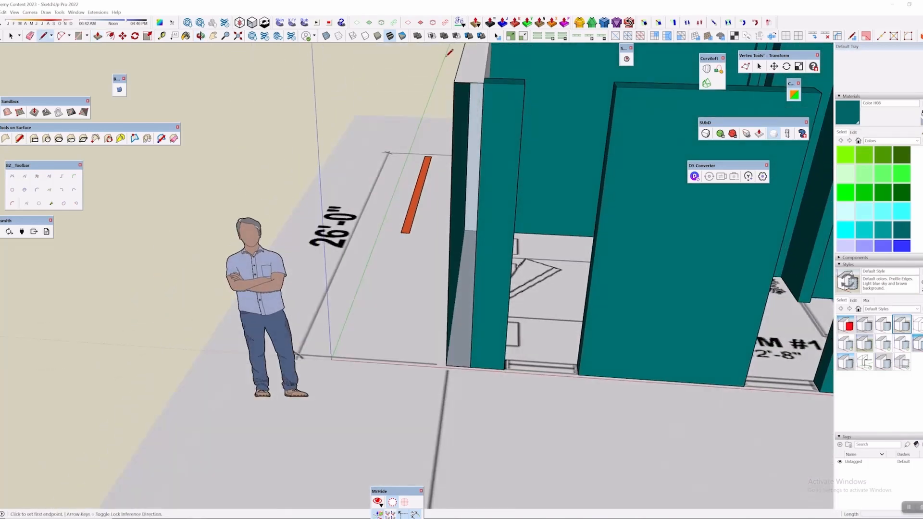
click(454, 85)
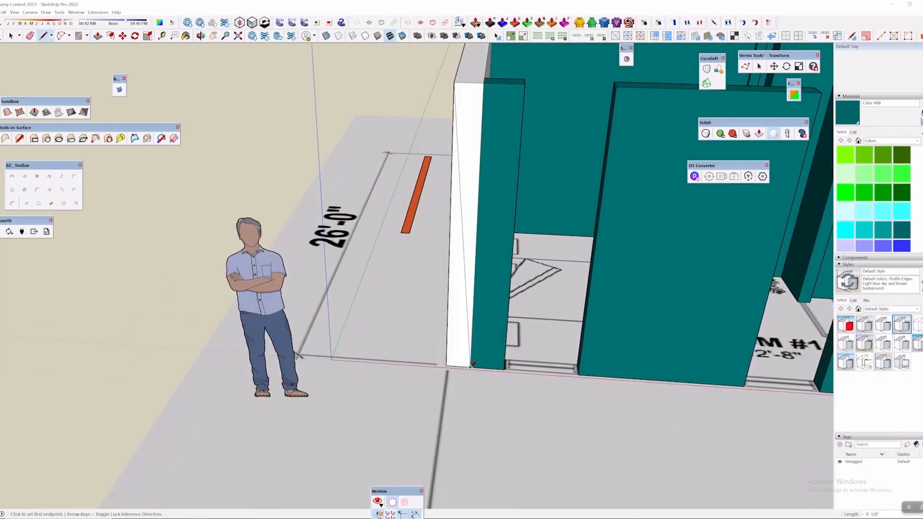
Erase the diagonal line on the end of Bedroom #1's side wall and paint the remaining white wall faces dark teal
key(e)
mouse_move(477, 266)
middle_down()
mouse_move(84, 329)
mouse_move(154, 103)
mouse_move(400, 337)
mouse_move(519, 316)
mouse_move(527, 260)
middle_up()
key(b)
click(527, 261)
click(521, 109)
scroll(558, 176, down, 1)
mouse_move(558, 176)
middle_down()
mouse_move(498, 331)
mouse_move(380, 274)
mouse_move(490, 347)
mouse_move(567, 337)
middle_up()
click(368, 269)
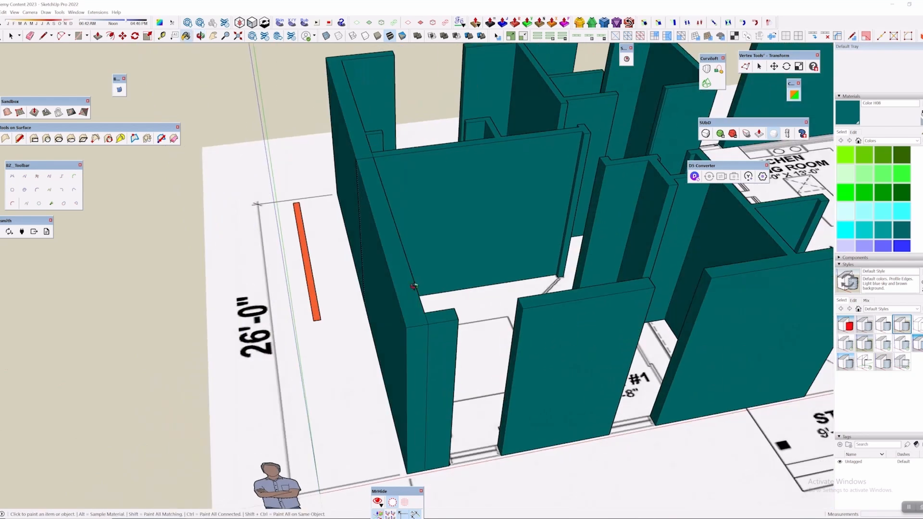
Hide the floor plan image and the standing human figure
middle_drag(414, 285, 529, 230)
scroll(372, 237, up, 2)
middle_drag(521, 279, 336, 288)
mouse_move(642, 411)
middle_down()
mouse_move(428, 303)
mouse_move(371, 233)
mouse_move(433, 355)
middle_up()
scroll(428, 303, down, 2)
key(space)
click(484, 429)
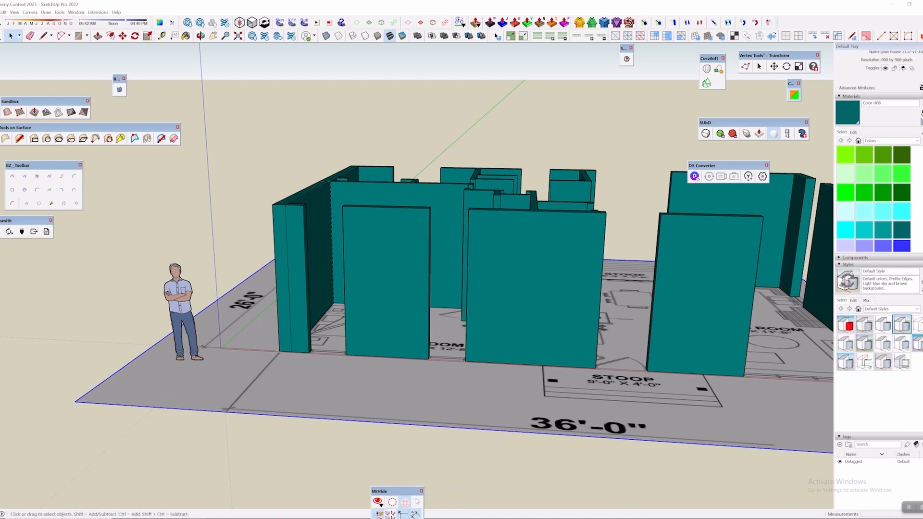
right_click(446, 371)
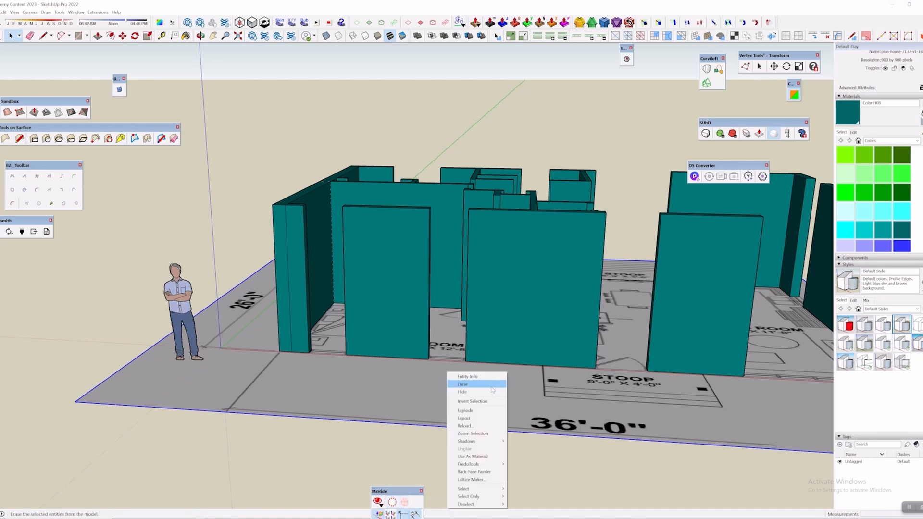
click(493, 391)
right_click(188, 297)
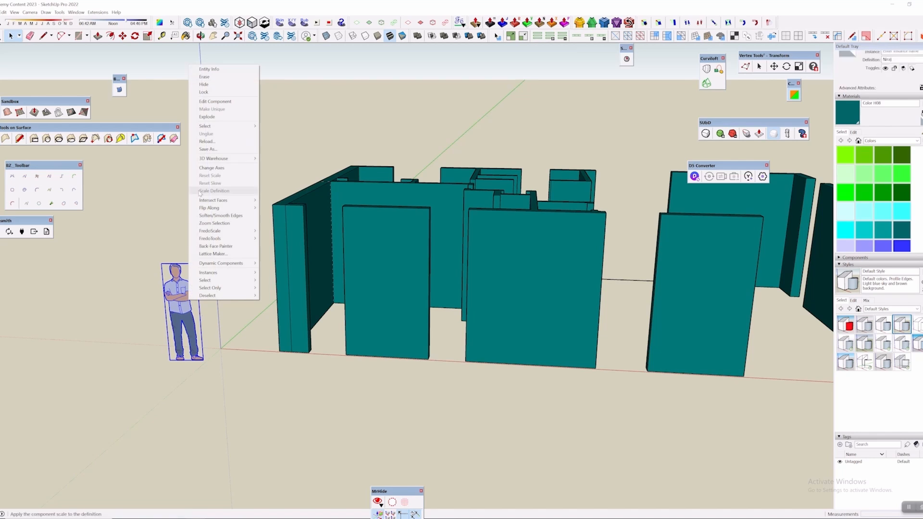
Select all the house walls and make them a group
middle_drag(536, 474, 406, 206)
mouse_move(399, 202)
mouse_down()
mouse_move(581, 393)
mouse_move(831, 485)
mouse_up()
middle_drag(629, 270, 679, 280)
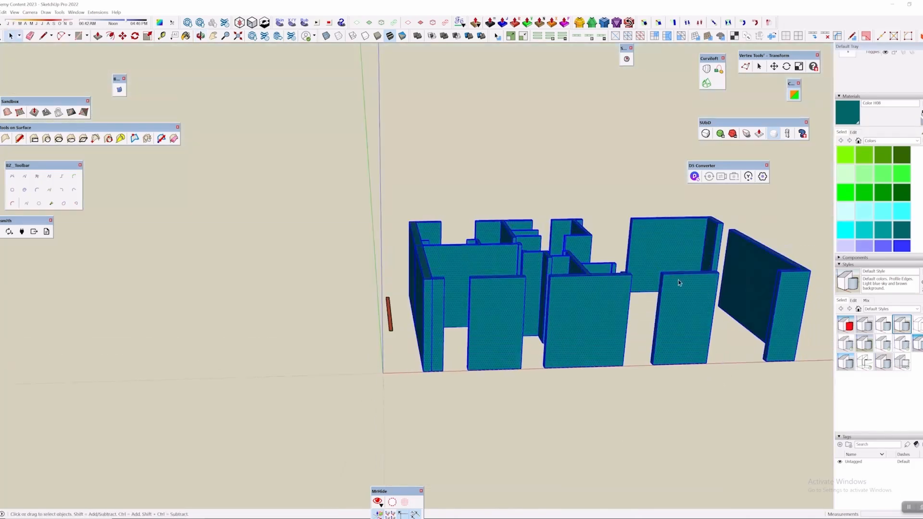
right_click(679, 243)
click(728, 303)
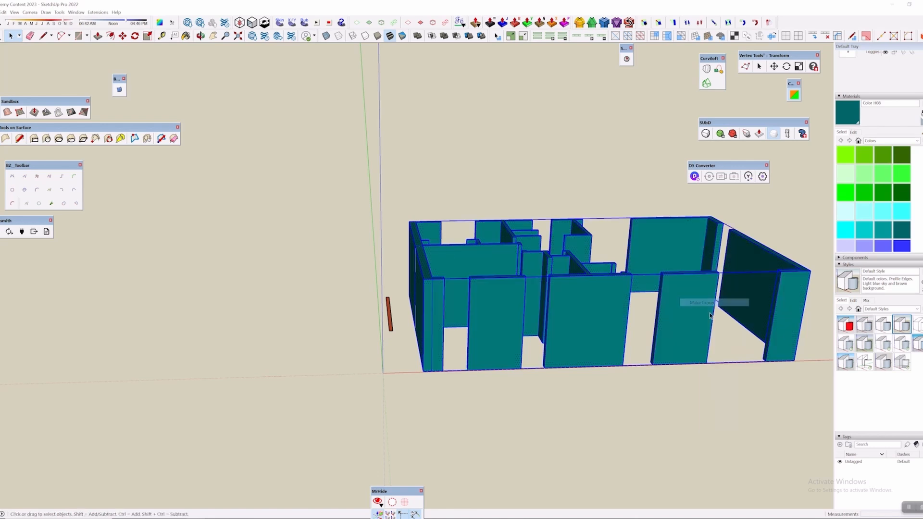
Trace the house's outer outline with lines from corner to corner along the underside of the walls to form a floor face
middle_drag(626, 250, 584, 200)
key(l)
middle_drag(544, 247, 462, 266)
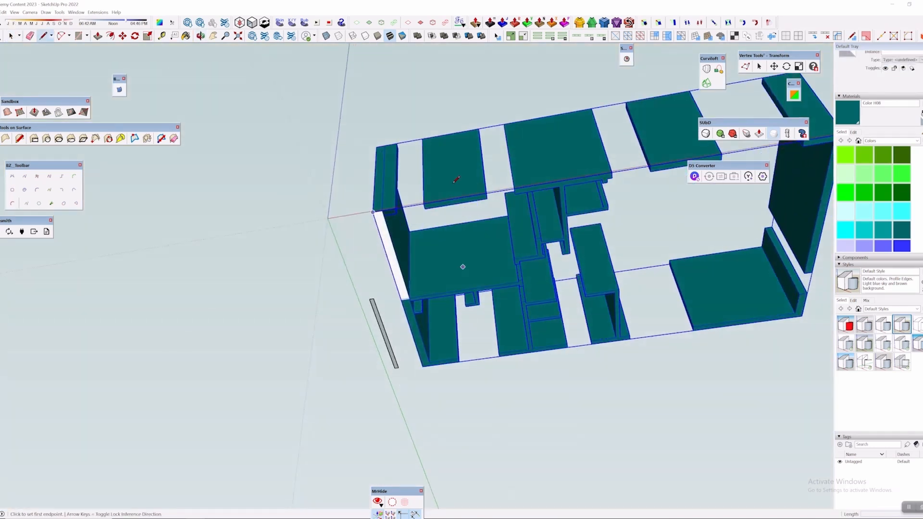
scroll(420, 208, up, 3)
click(357, 212)
middle_drag(437, 195, 308, 312)
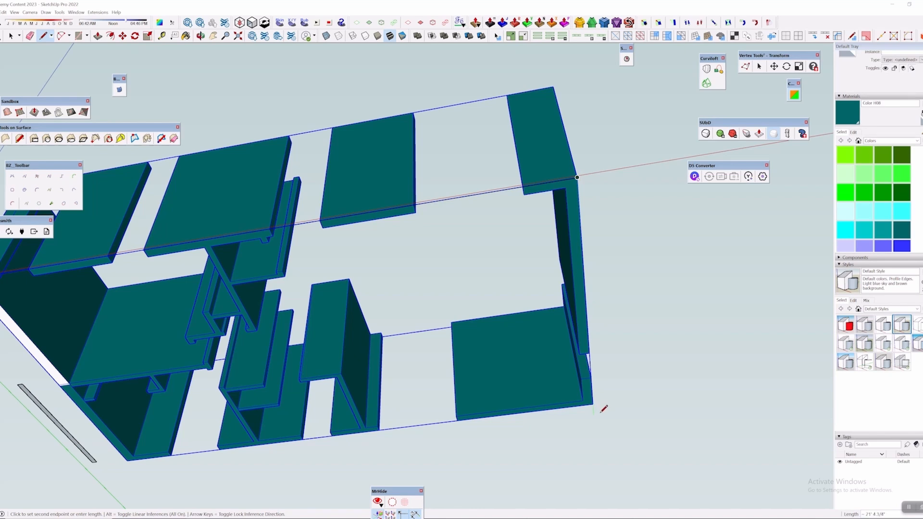
middle_drag(548, 409, 579, 366)
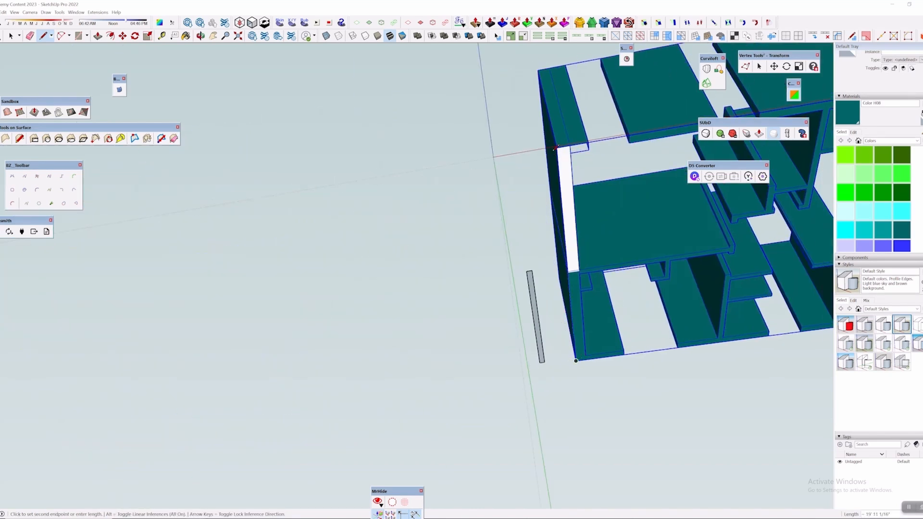
click(558, 147)
middle_drag(558, 147, 354, 247)
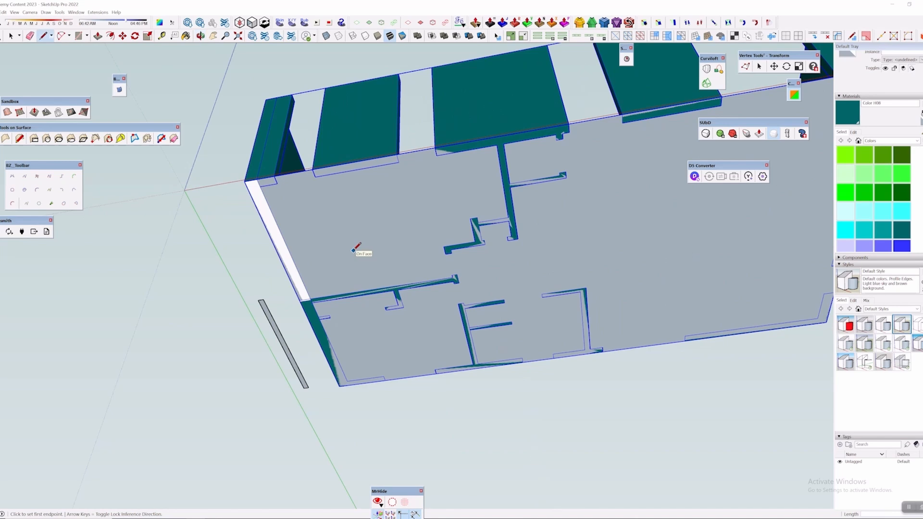
Push/Pull the floor face downward by about 1' 4" to make a solid floor slab below the walls
key(p)
middle_drag(431, 188, 501, 253)
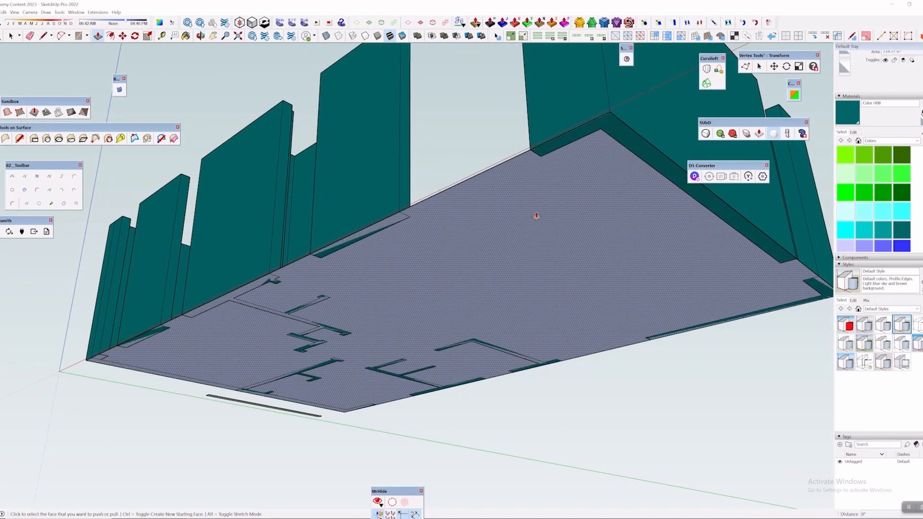
middle_drag(580, 165, 521, 177)
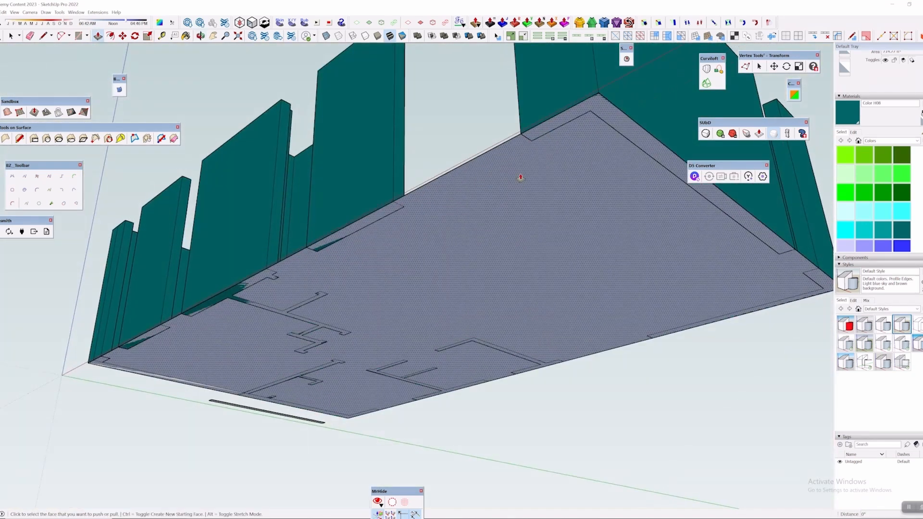
click(568, 123)
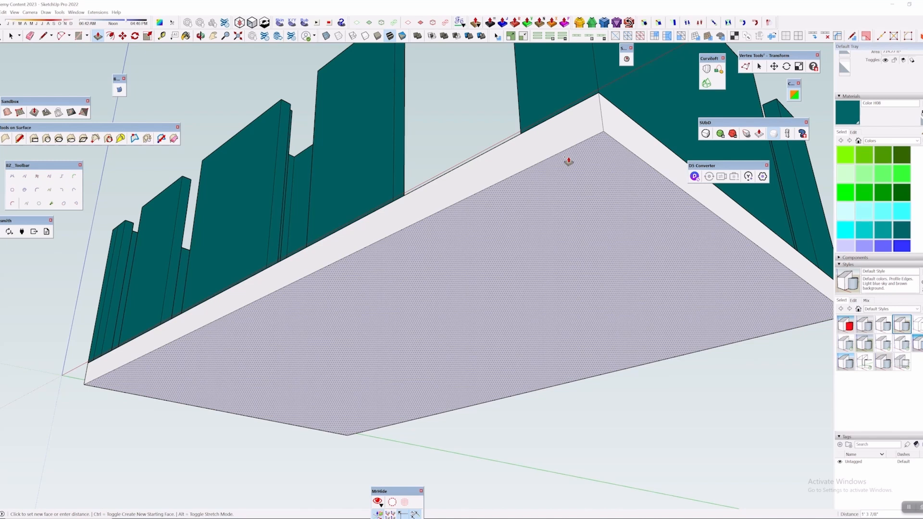
click(571, 159)
middle_drag(571, 158, 332, 286)
Hide the walls group so that only the floor slab is left to work on
key(space)
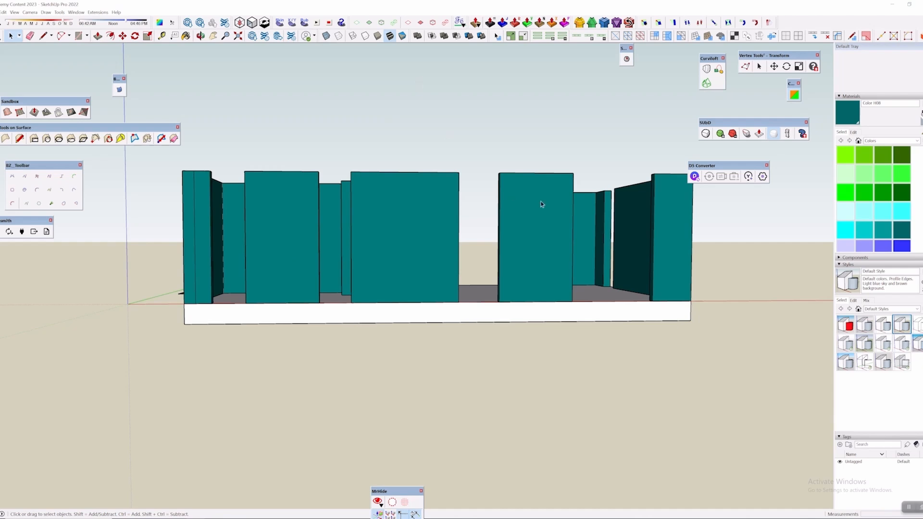
middle_drag(541, 204, 596, 291)
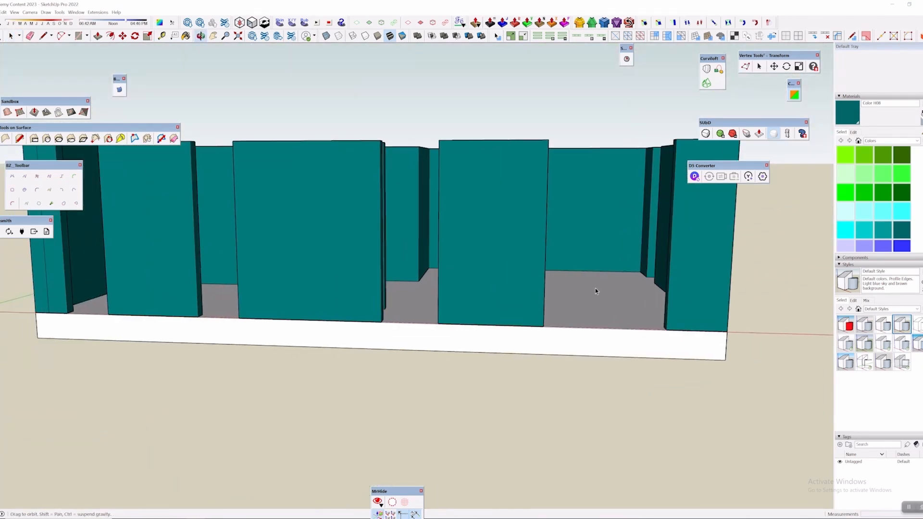
scroll(596, 291, down, 3)
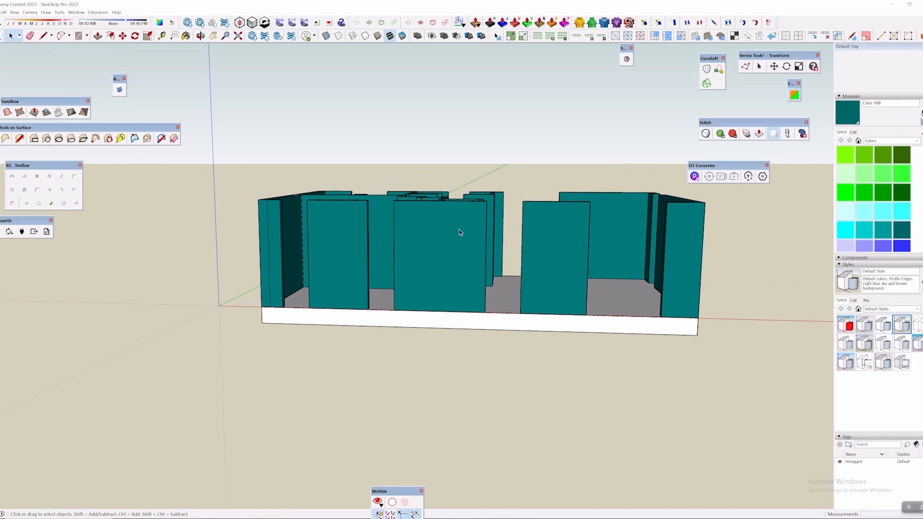
click(459, 229)
right_click(459, 230)
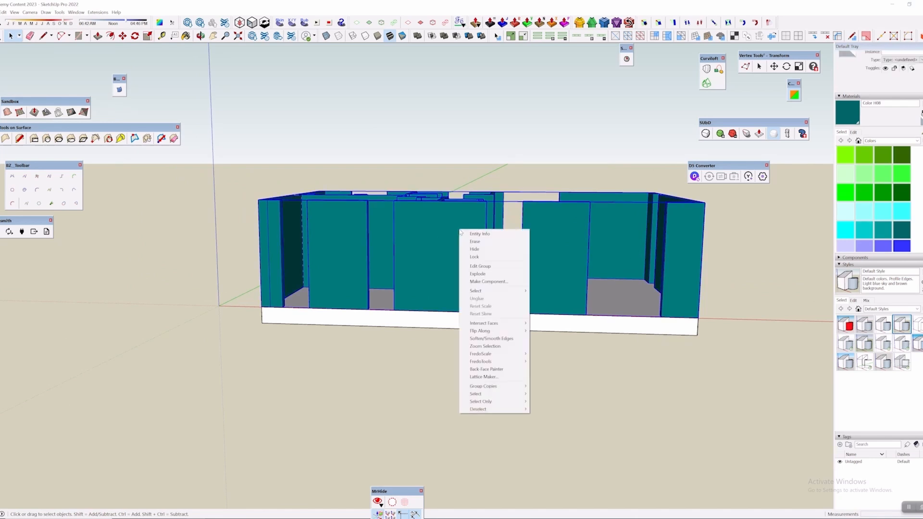
click(484, 250)
middle_drag(484, 250, 499, 313)
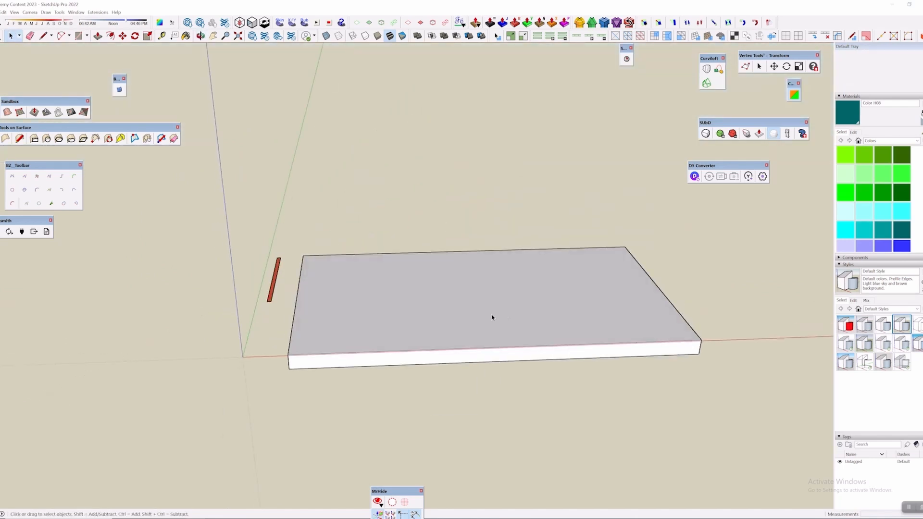
Select the floor slab's top face with its connected geometry and make it a group
click(492, 317)
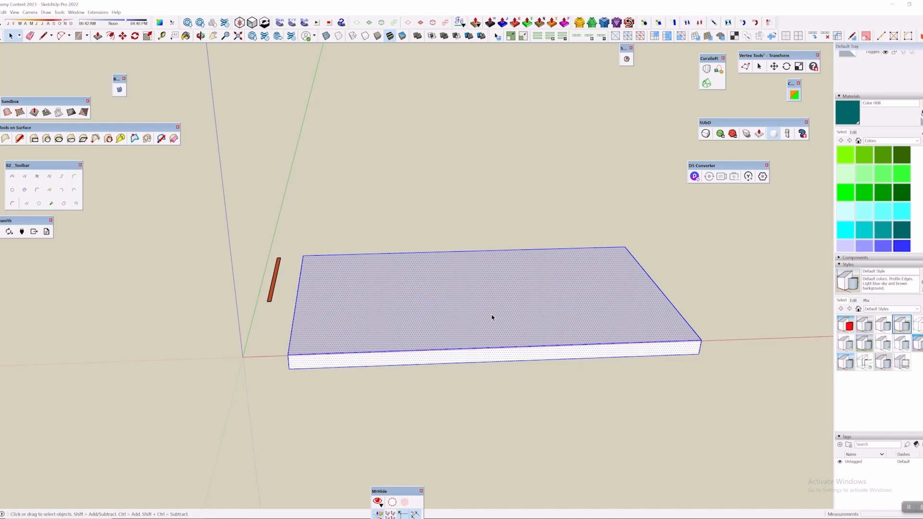
right_click(492, 317)
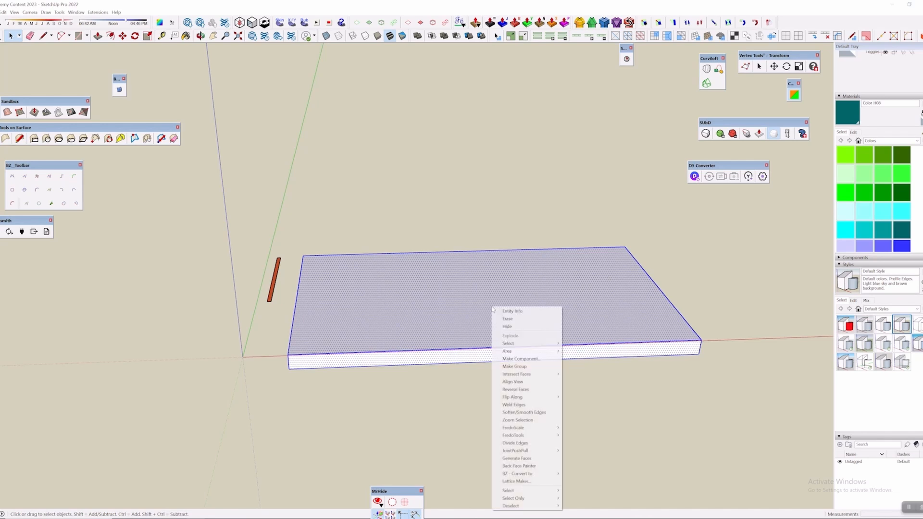
click(527, 368)
click(447, 140)
Open the Wood materials, edit the slab group and paint its top face with Wood Floor Dark
scroll(492, 340, up, 2)
scroll(635, 282, up, 2)
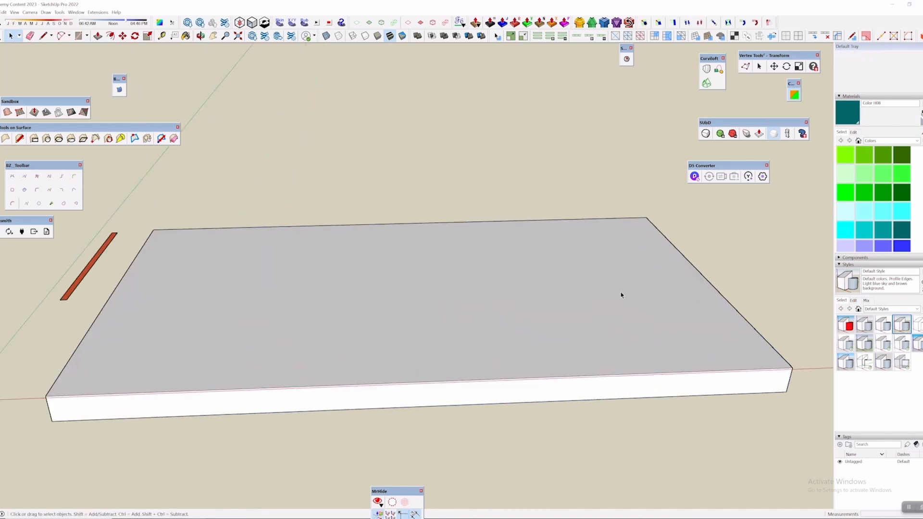
scroll(863, 173, down, 3)
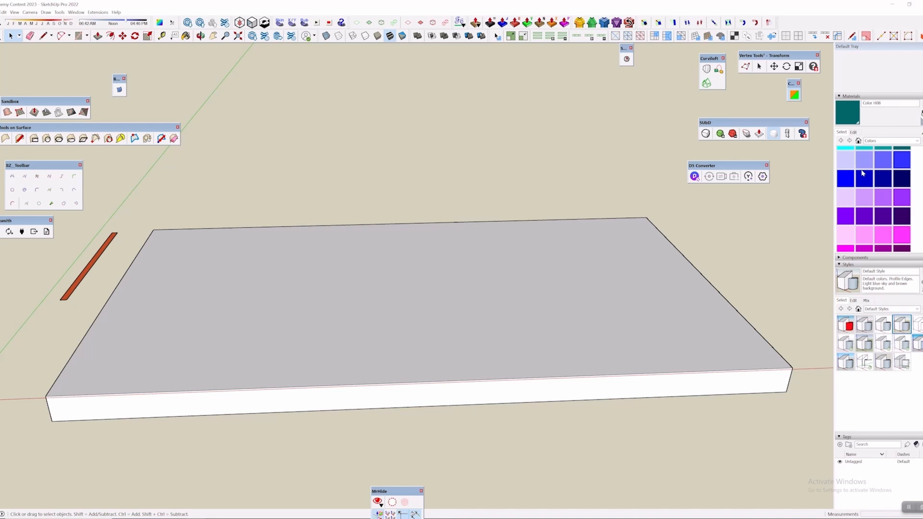
click(887, 141)
click(872, 234)
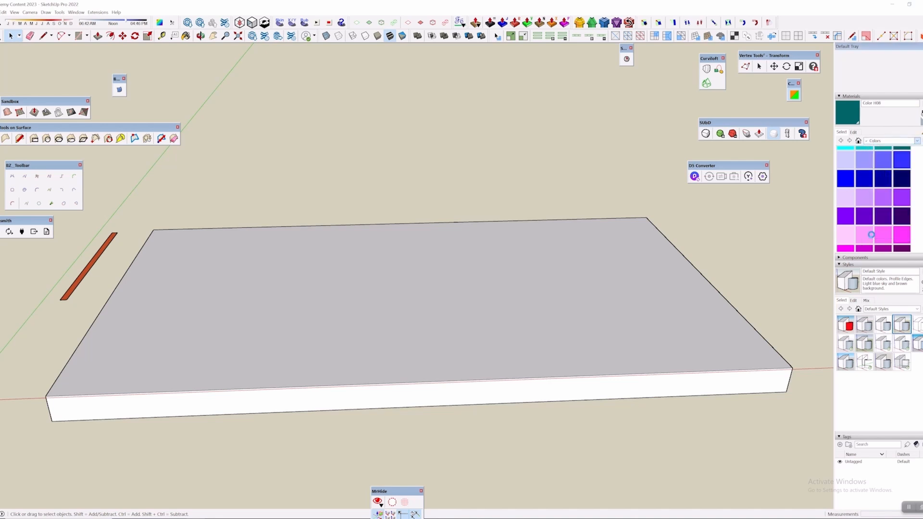
double_click(434, 345)
click(451, 323)
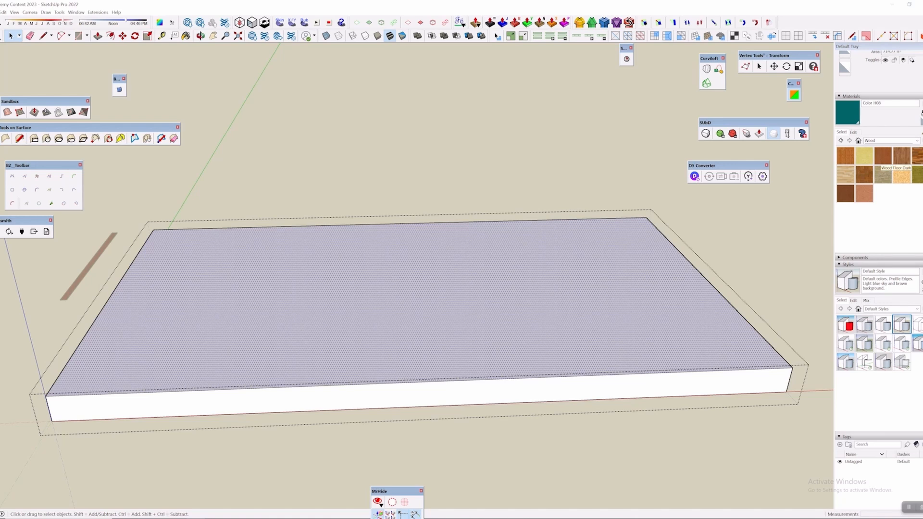
click(902, 157)
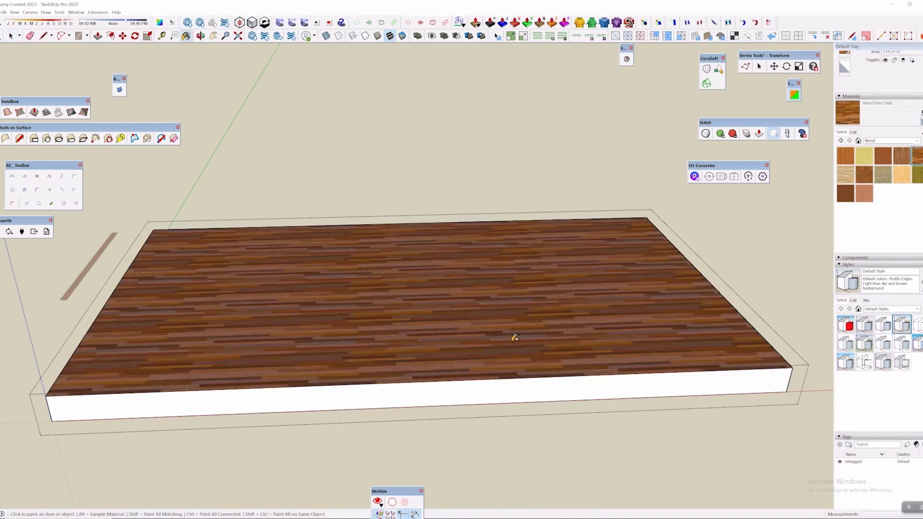
Repaint the slab's top face with Wood Floor Light and close the group
click(846, 176)
key(space)
click(533, 191)
middle_drag(534, 226, 469, 250)
scroll(420, 395, down, 2)
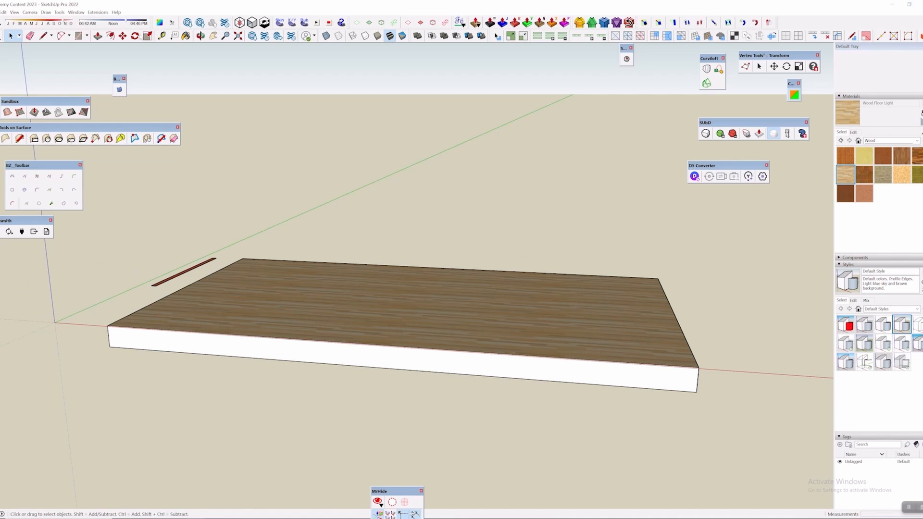
Show hidden geometry and hidden objects, select everything and unhide the walls, floor plan image and human figure
click(14, 12)
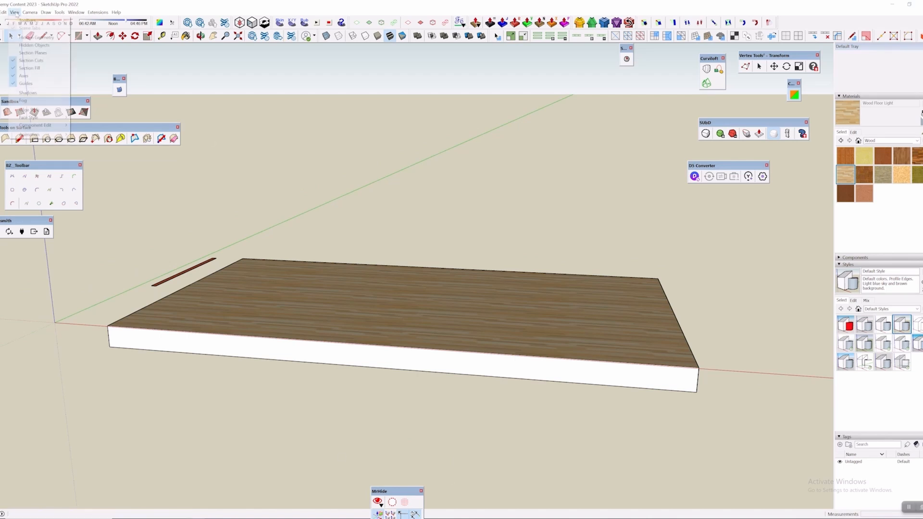
click(21, 38)
click(14, 12)
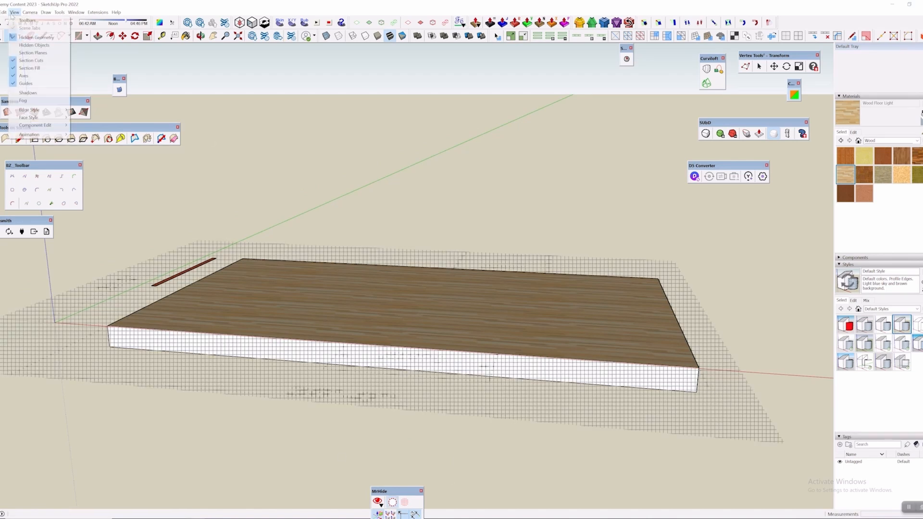
click(24, 47)
key(ctrl+a)
right_click(386, 226)
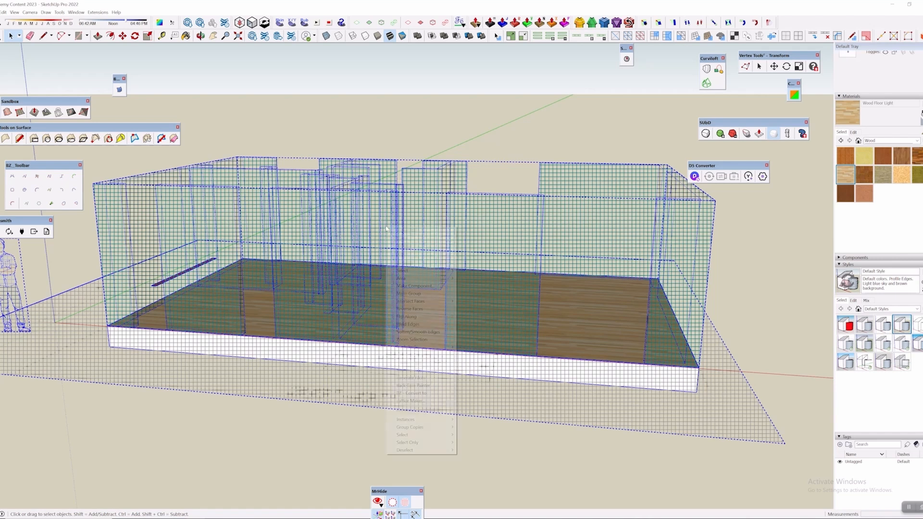
click(419, 245)
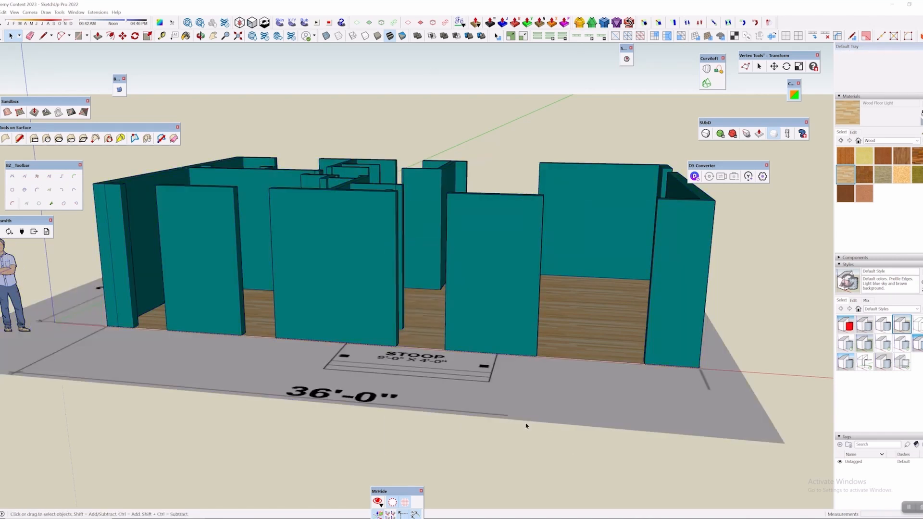
middle_drag(526, 426, 176, 287)
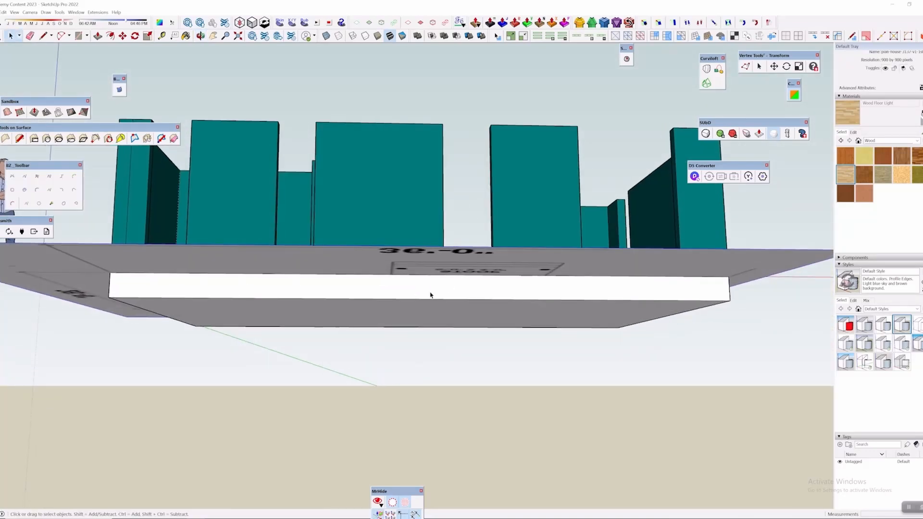
middle_drag(431, 295, 332, 440)
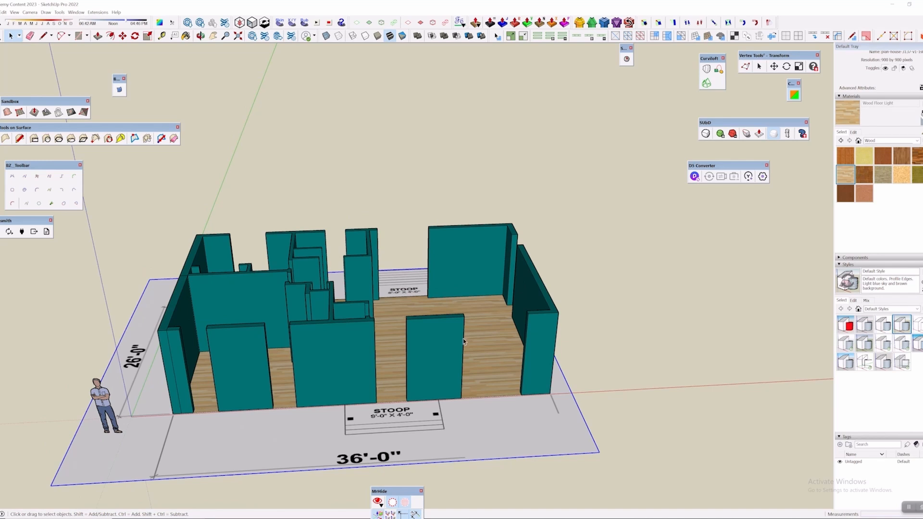
middle_drag(446, 339, 479, 280)
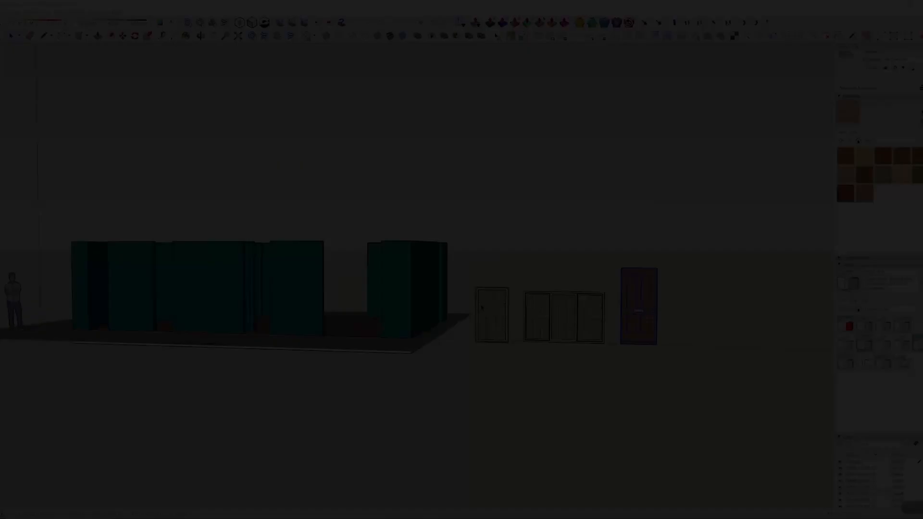
Examine the single window, the three-panel window and the wooden front door standing beside the house
scroll(549, 298, up, 5)
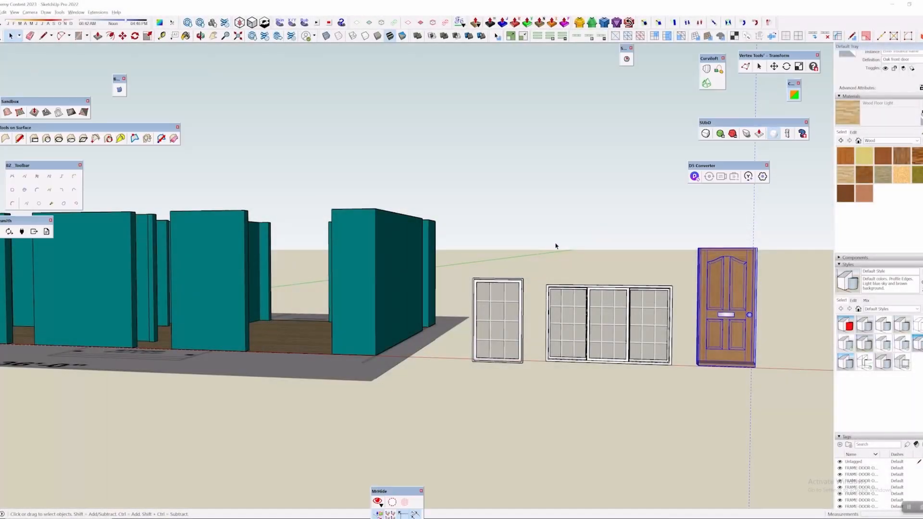
middle_drag(554, 245, 476, 286)
click(476, 286)
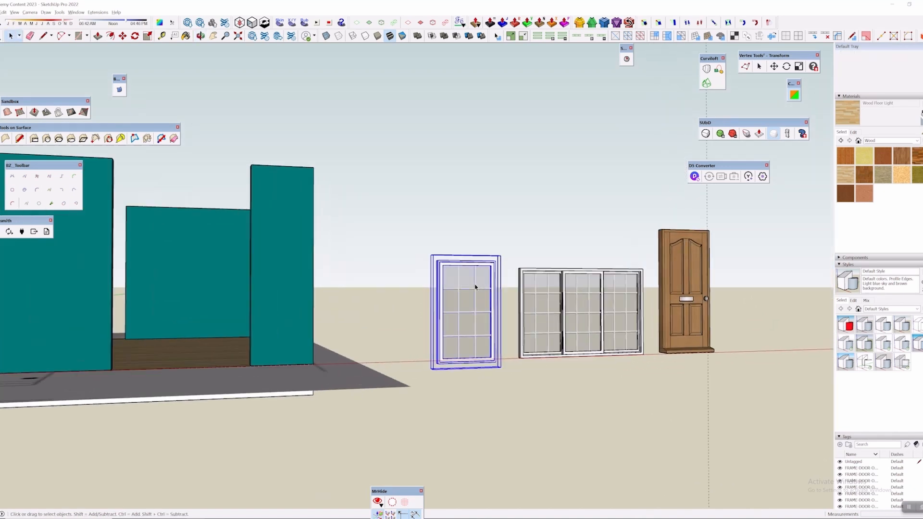
click(595, 304)
scroll(568, 294, up, 3)
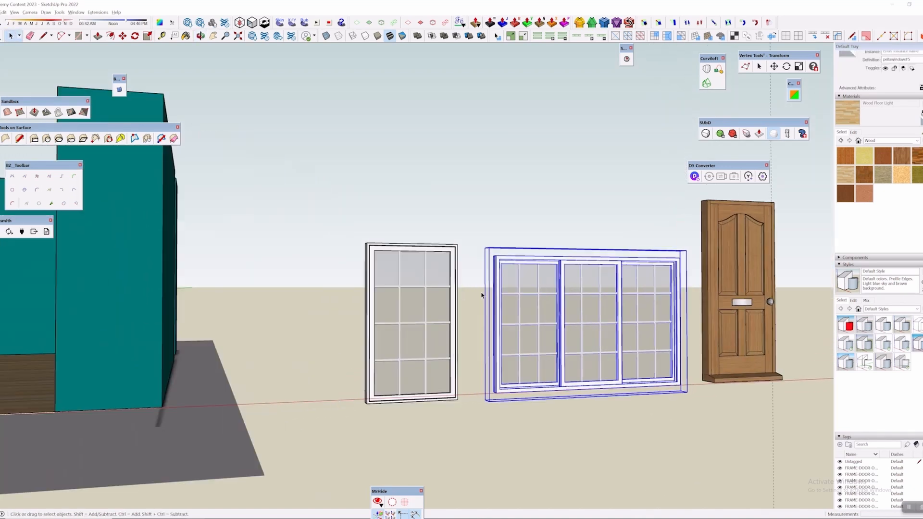
click(433, 270)
click(477, 167)
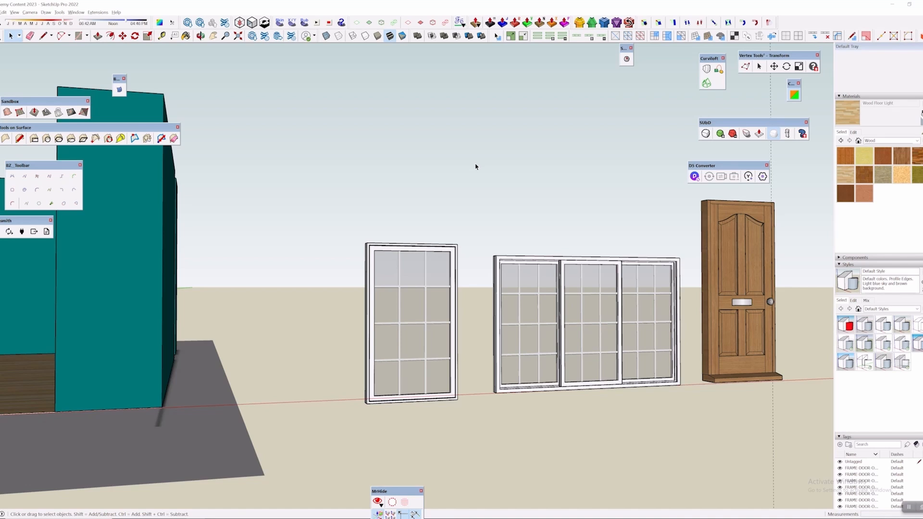
click(425, 329)
click(581, 317)
middle_drag(582, 317, 378, 319)
click(417, 313)
scroll(475, 285, down, 4)
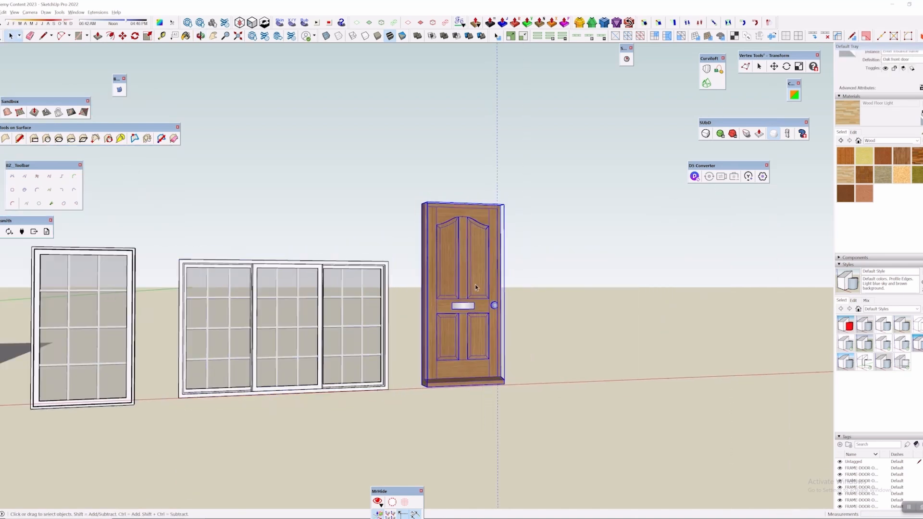
click(547, 337)
scroll(546, 337, down, 3)
shift+middle_drag(387, 400, 623, 447)
scroll(414, 347, up, 3)
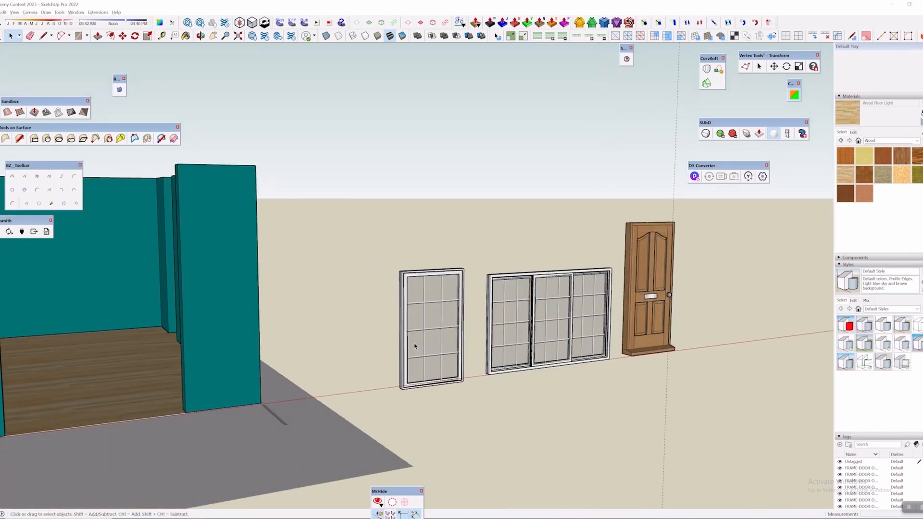
click(418, 315)
scroll(419, 315, up, 3)
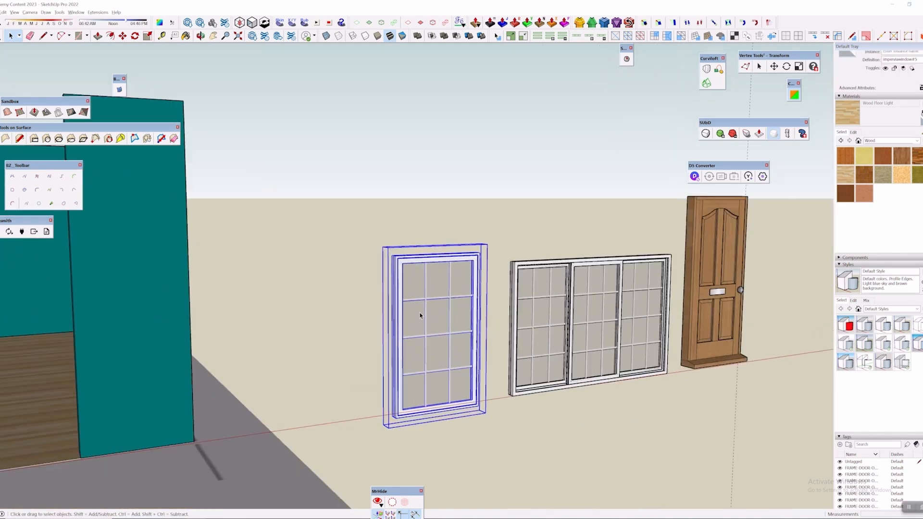
middle_drag(457, 322, 413, 302)
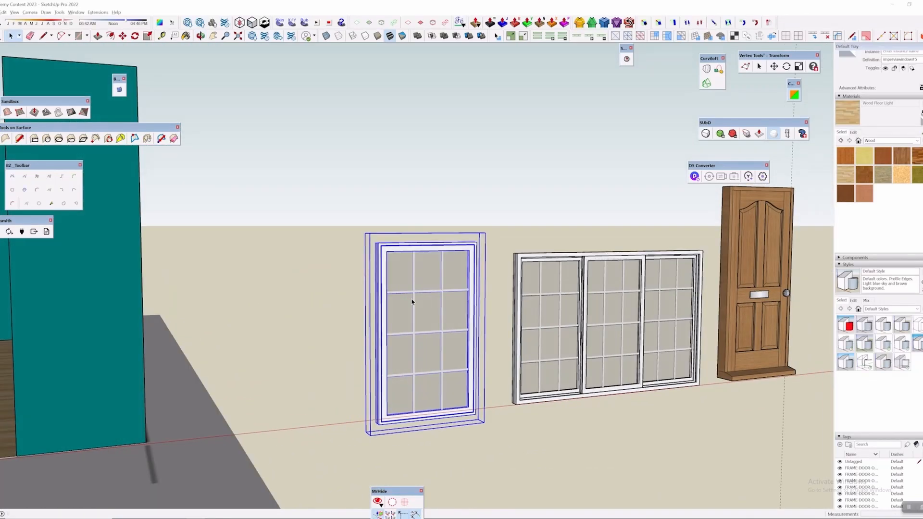
scroll(413, 303, down, 3)
key(s)
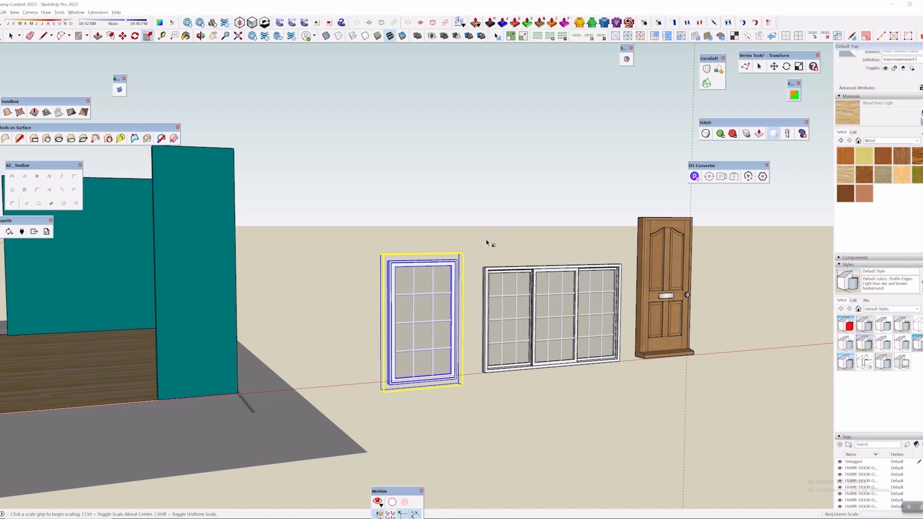
key(space)
click(464, 212)
scroll(412, 326, up, 2)
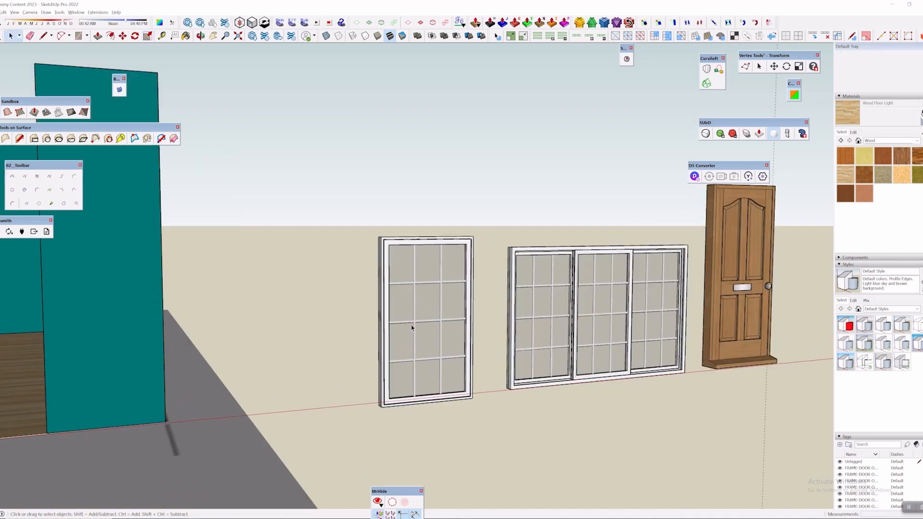
Explode the single window component and keep exploding its nested parts
click(419, 295)
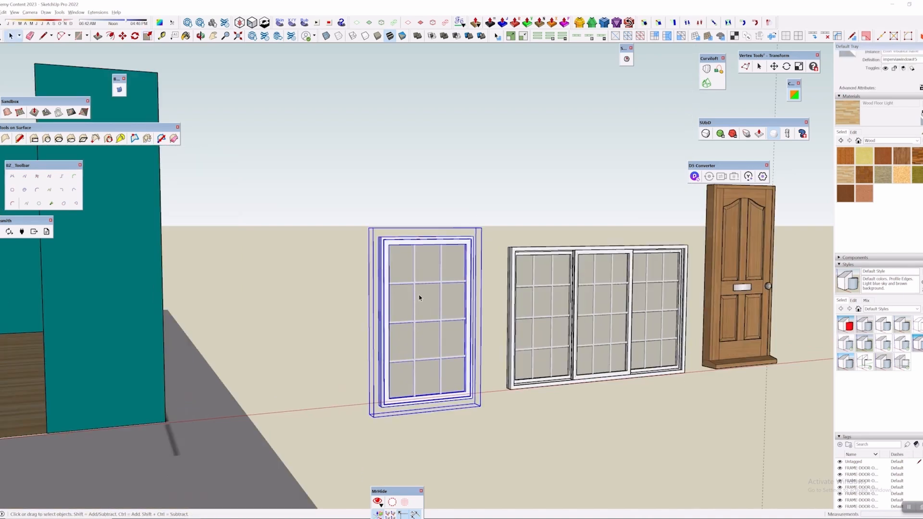
right_click(420, 295)
click(437, 111)
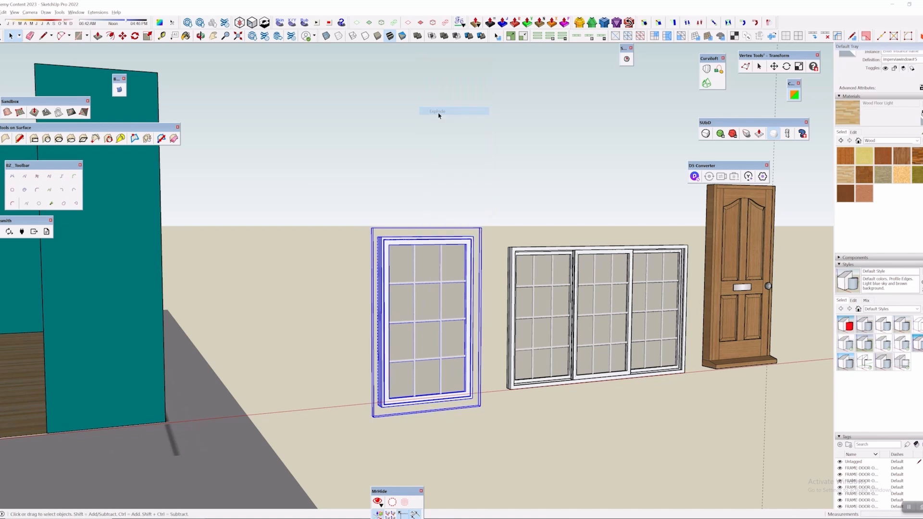
right_click(422, 288)
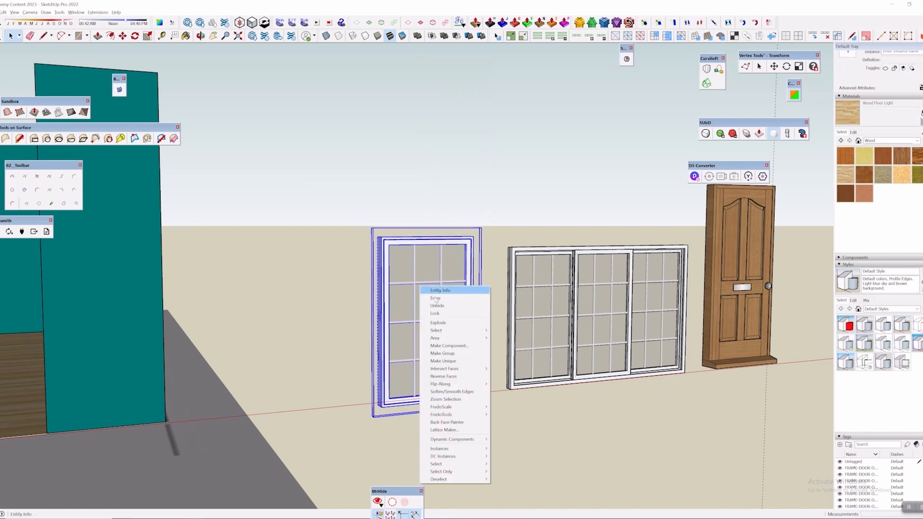
click(438, 322)
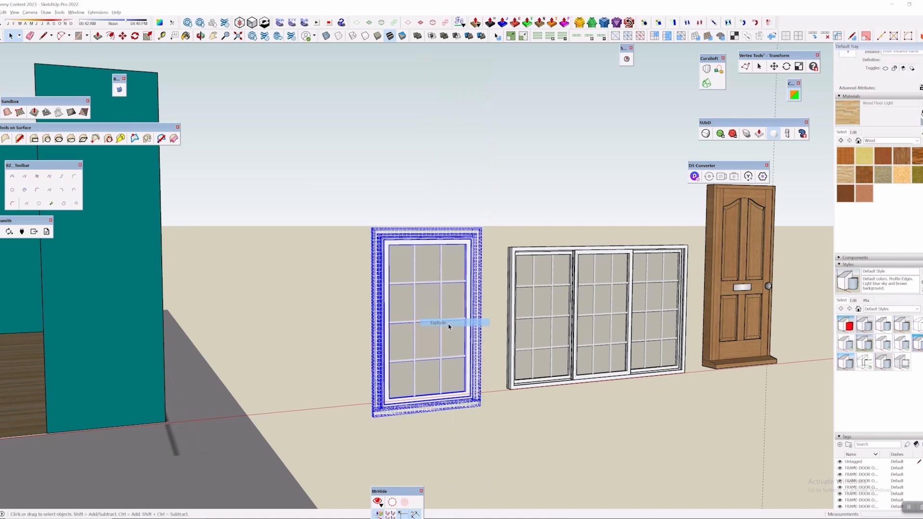
right_click(391, 278)
click(411, 311)
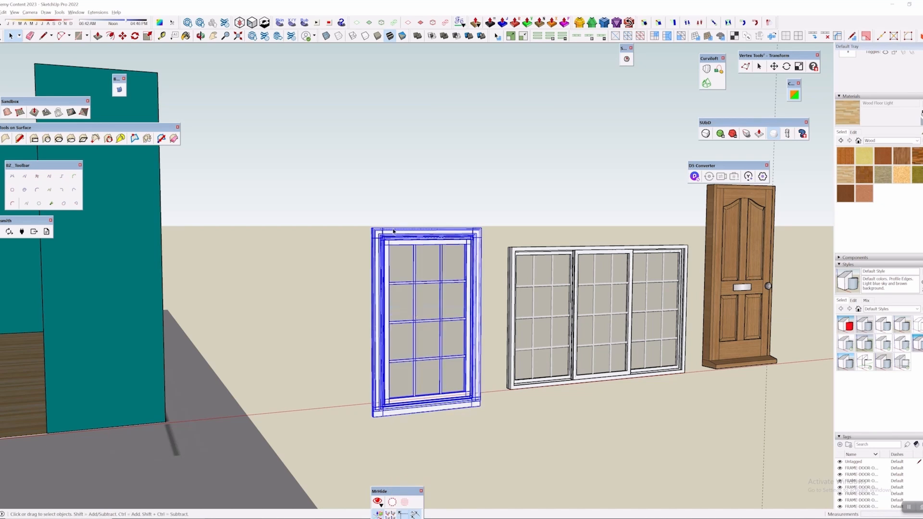
Reselect the whole single window and explode its remaining nested parts down to loose geometry
click(356, 179)
middle_drag(477, 234, 452, 231)
drag(281, 155, 494, 467)
right_click(446, 244)
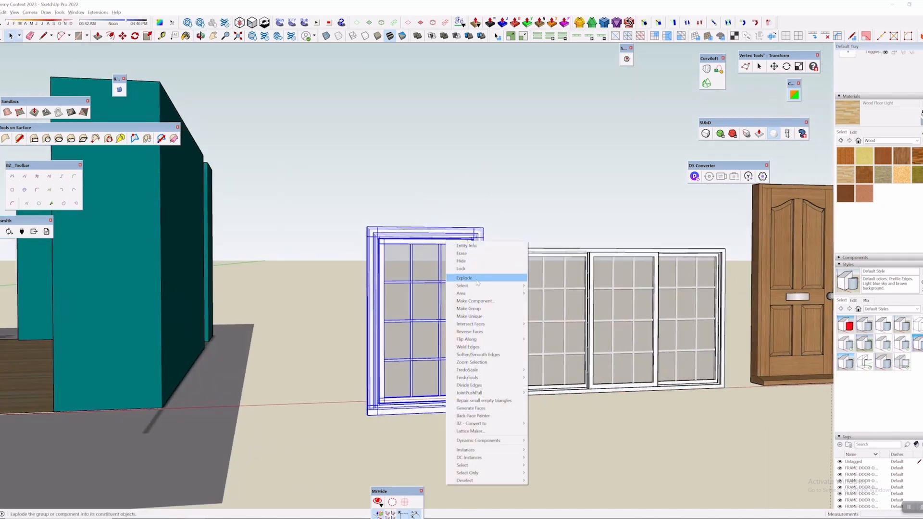
click(455, 275)
right_click(408, 238)
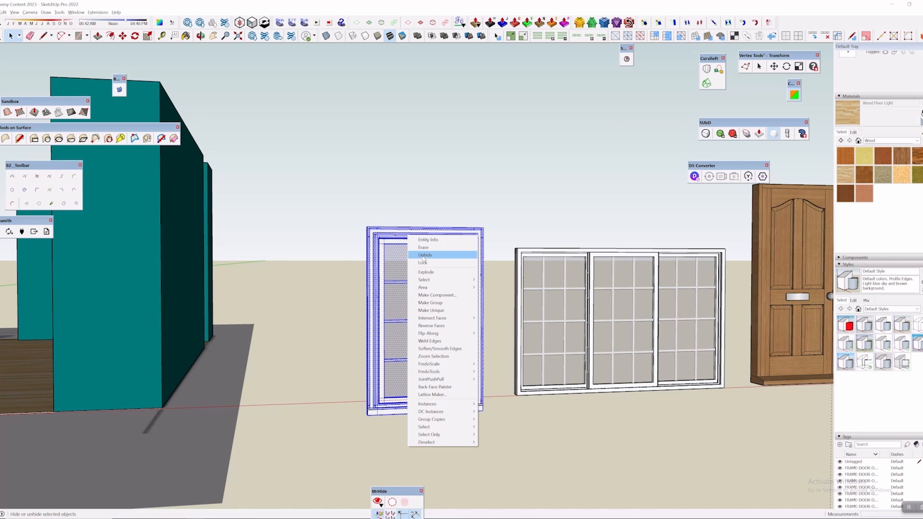
click(436, 277)
Select all the loose geometry of the single window and make it one group
drag(313, 166, 505, 497)
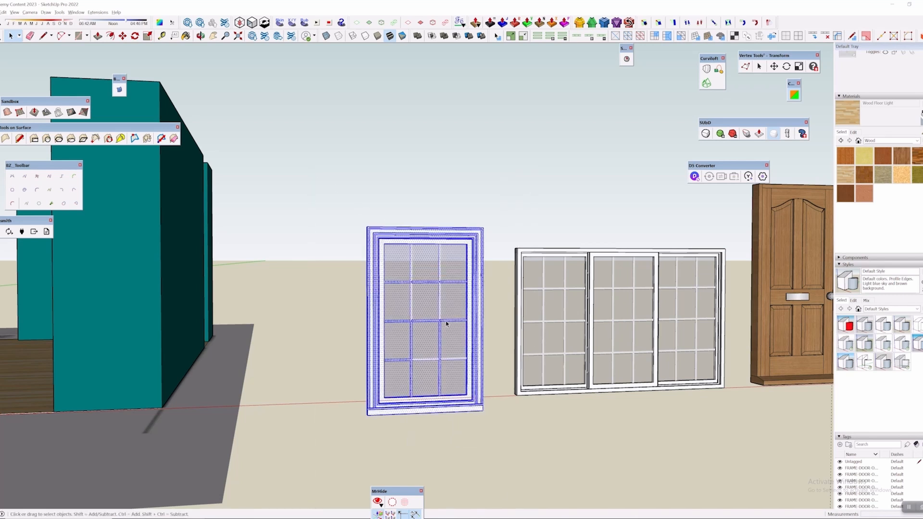
right_click(433, 228)
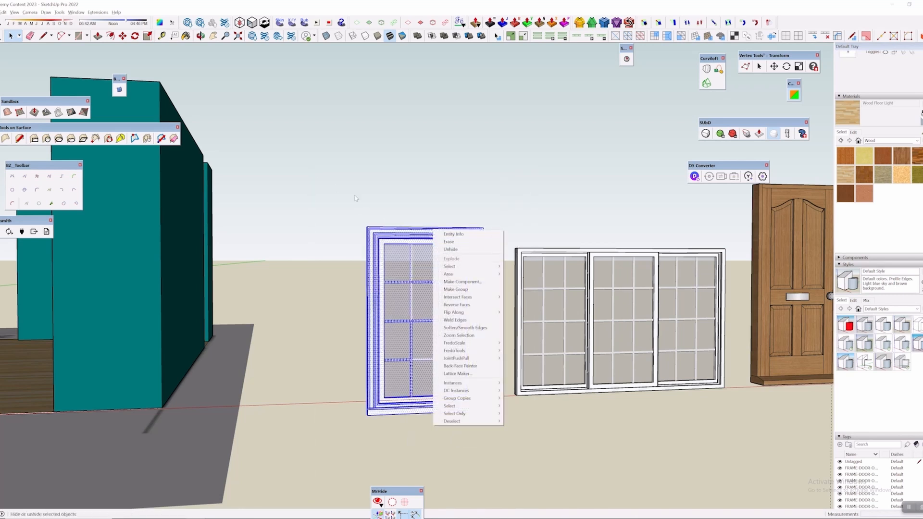
drag(303, 165, 498, 488)
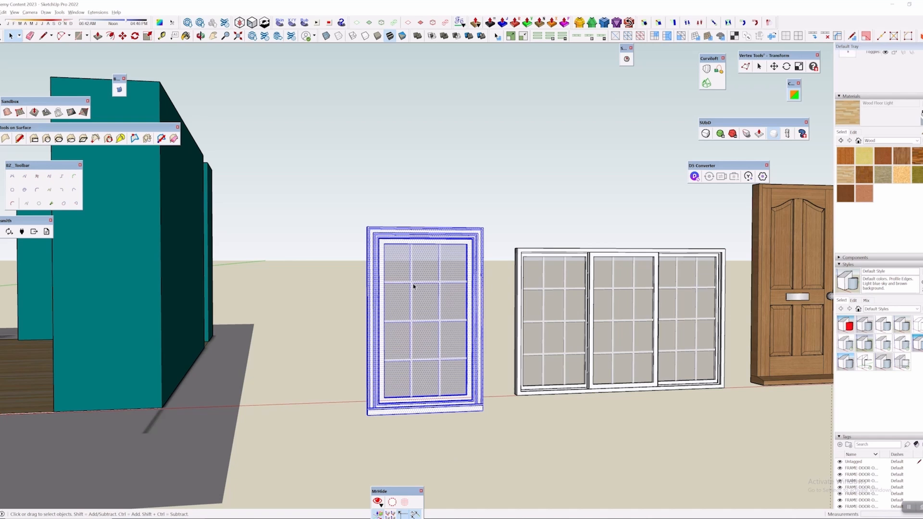
right_click(402, 237)
click(409, 303)
Try scaling the single window group up from its corner and undo the scaling
key(s)
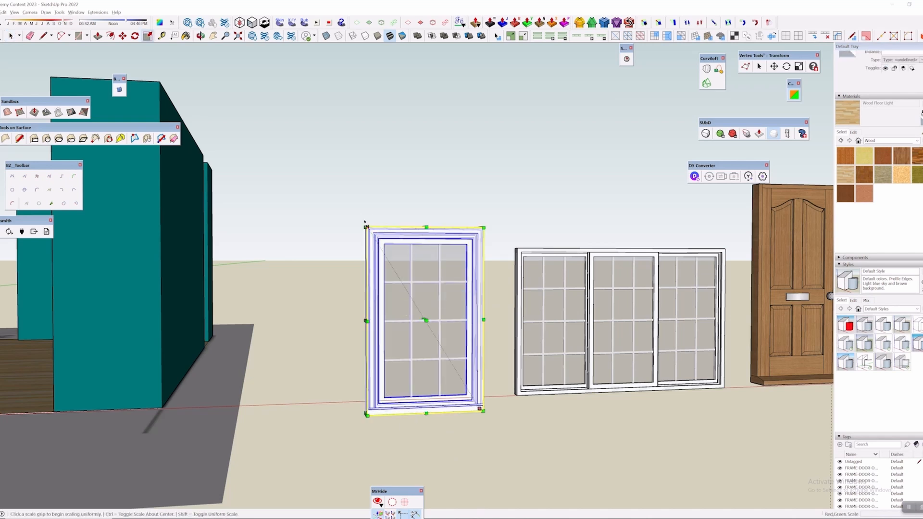
drag(366, 226, 321, 157)
key(space)
click(569, 165)
key(ctrl+z)
scroll(596, 187, down, 3)
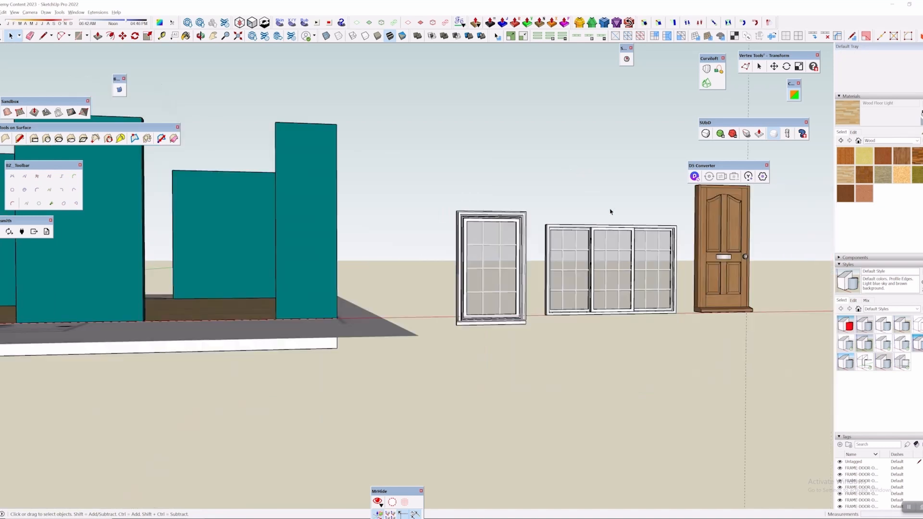
middle_drag(611, 211, 426, 250)
scroll(426, 278, up, 3)
click(426, 278)
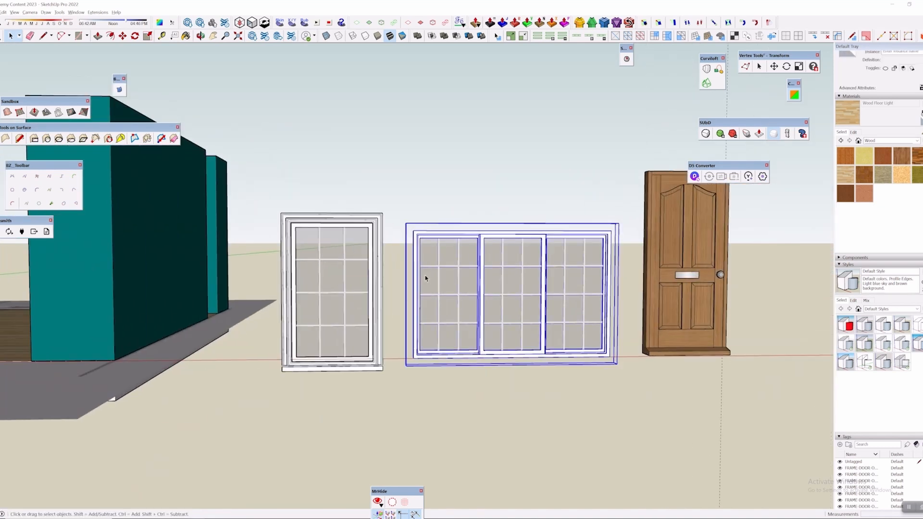
scroll(426, 278, down, 2)
click(439, 418)
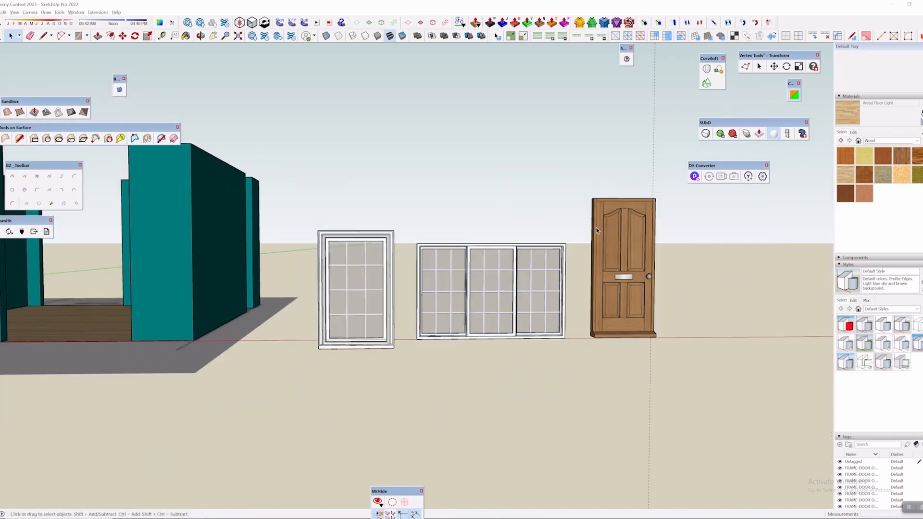
Move the wooden front door by its bottom corner into the front wall opening behind the stoop
click(616, 251)
scroll(640, 270, down, 3)
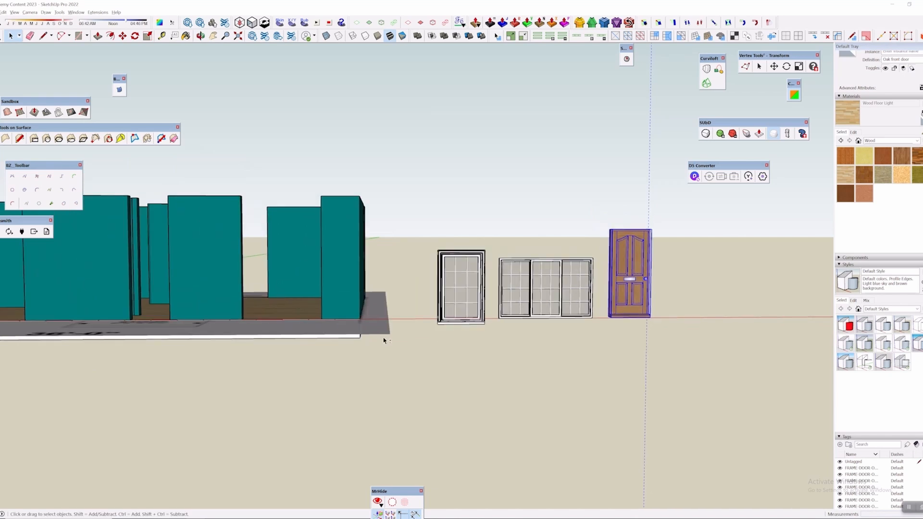
middle_drag(384, 341, 692, 319)
key(m)
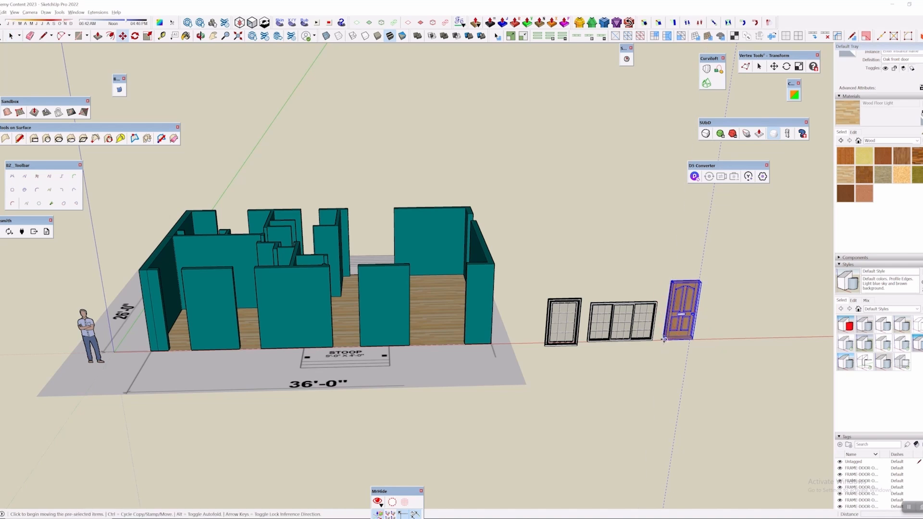
click(667, 341)
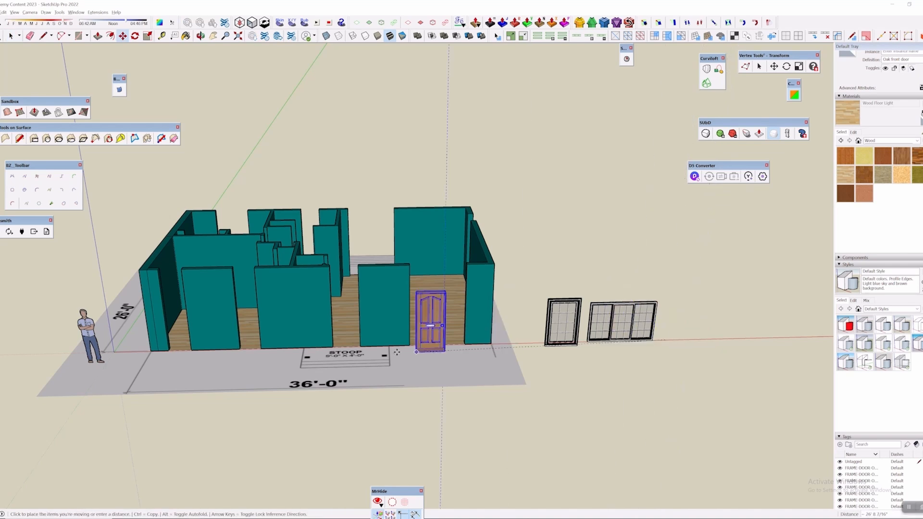
click(332, 347)
Examine how the front door fits the wall opening in width, depth and height, down to its sill
middle_drag(332, 347, 222, 218)
scroll(371, 333, up, 5)
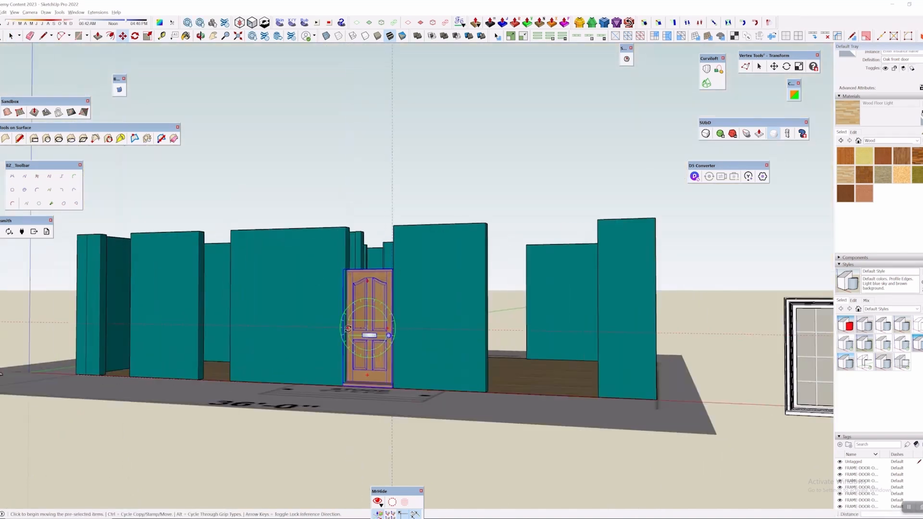
scroll(371, 334, down, 2)
middle_drag(373, 348, 398, 355)
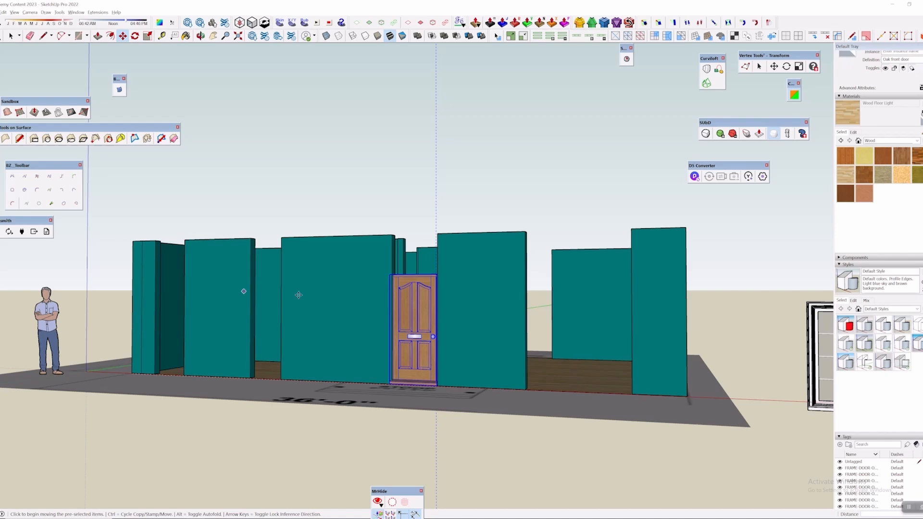
middle_drag(554, 318, 612, 349)
scroll(539, 305, up, 3)
middle_drag(443, 322, 497, 315)
scroll(486, 346, up, 2)
scroll(481, 414, up, 3)
scroll(476, 381, down, 2)
scroll(474, 378, up, 3)
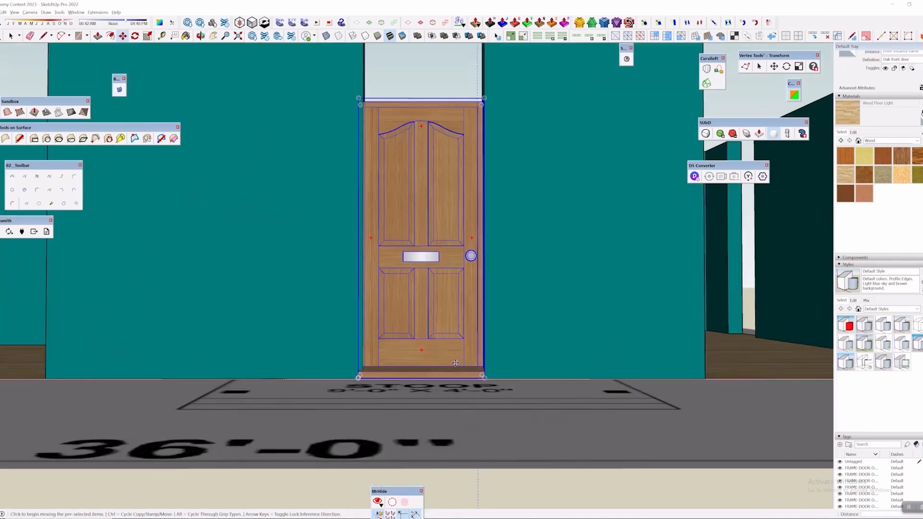
middle_drag(456, 363, 414, 408)
scroll(402, 376, up, 3)
middle_drag(431, 369, 340, 343)
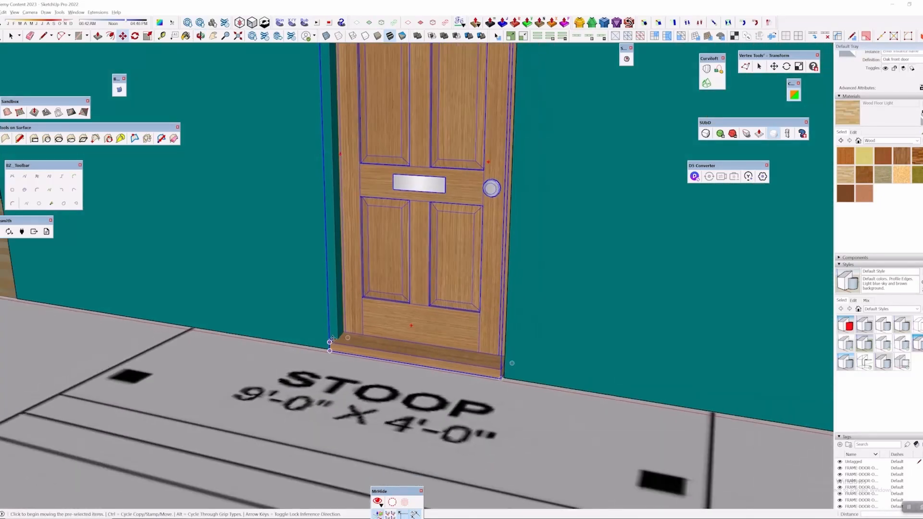
scroll(333, 339, down, 2)
key(space)
Open the wall group for editing and push/pull the front opening's left jamb to the door sill's corner
shift+middle_drag(329, 245, 348, 362)
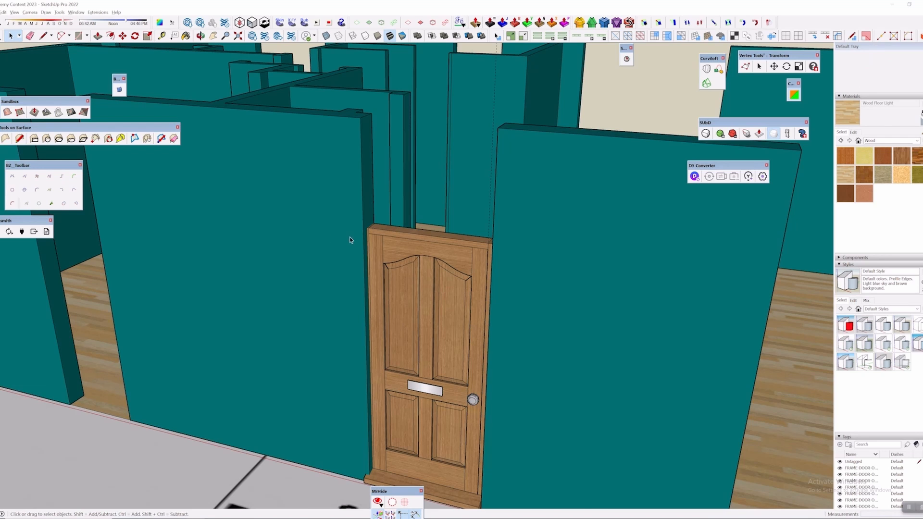
double_click(350, 238)
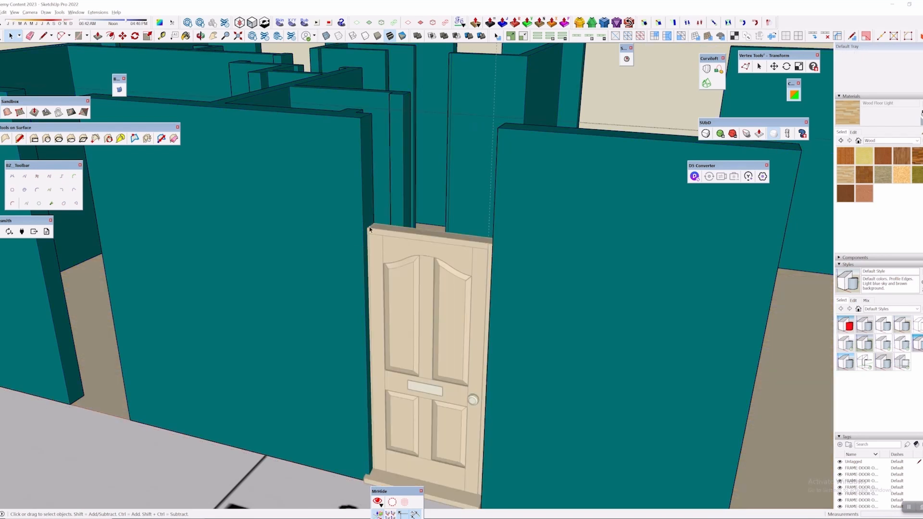
key(p)
scroll(367, 222, up, 1)
shift+middle_drag(357, 320, 321, 192)
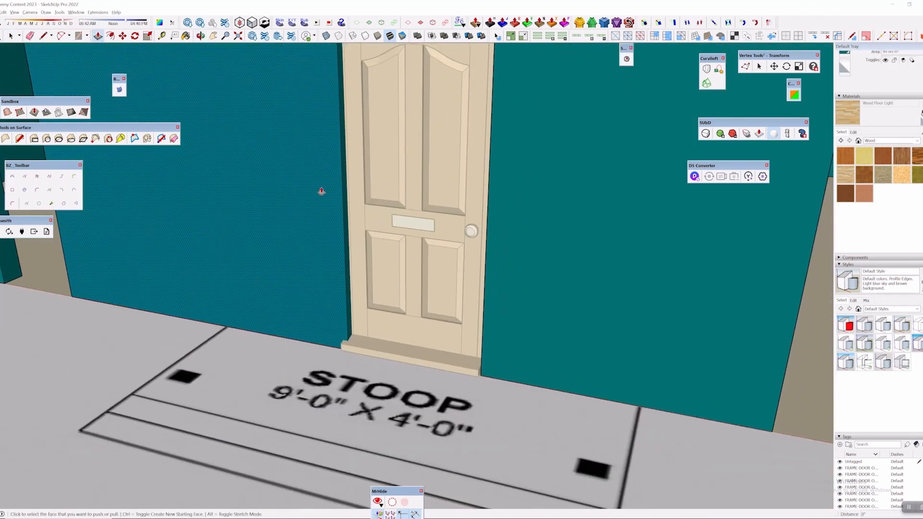
scroll(346, 351, up, 5)
click(357, 350)
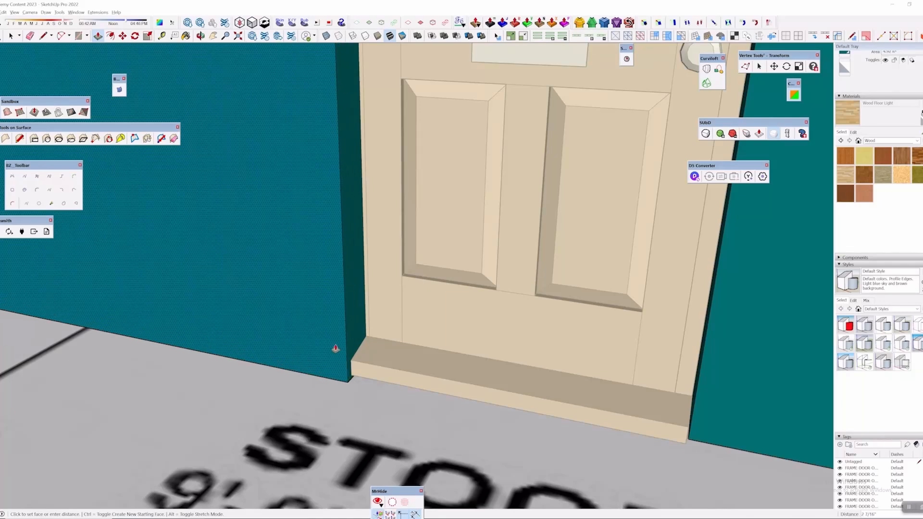
key(ctrl+z)
click(361, 346)
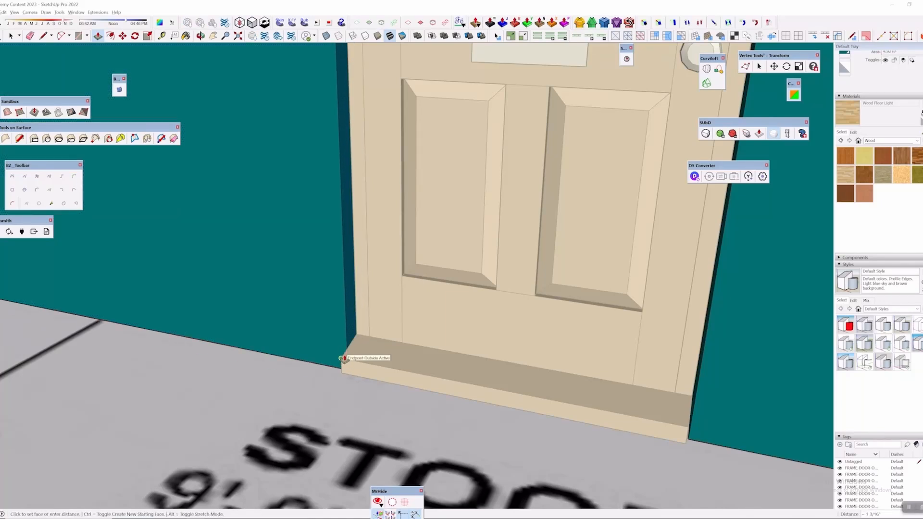
Push/pull the front opening's right jamb to the sill's corner on the door knob side
mouse_move(559, 388)
middle_down()
mouse_move(614, 331)
mouse_move(610, 369)
middle_up()
scroll(610, 369, up, 2)
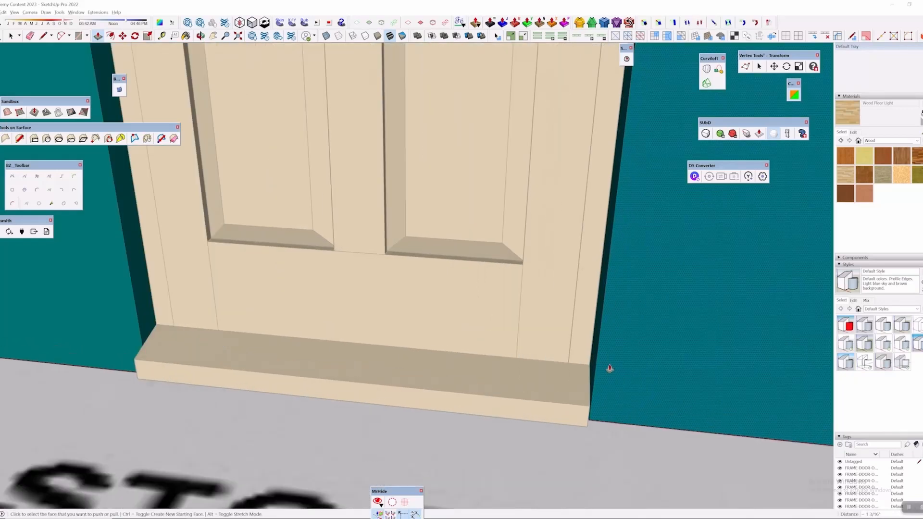
click(594, 371)
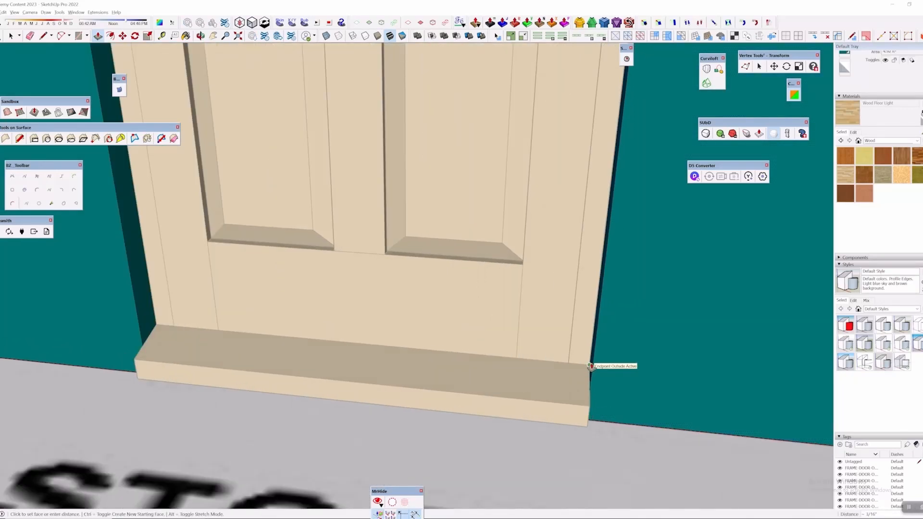
middle_drag(592, 367, 727, 255)
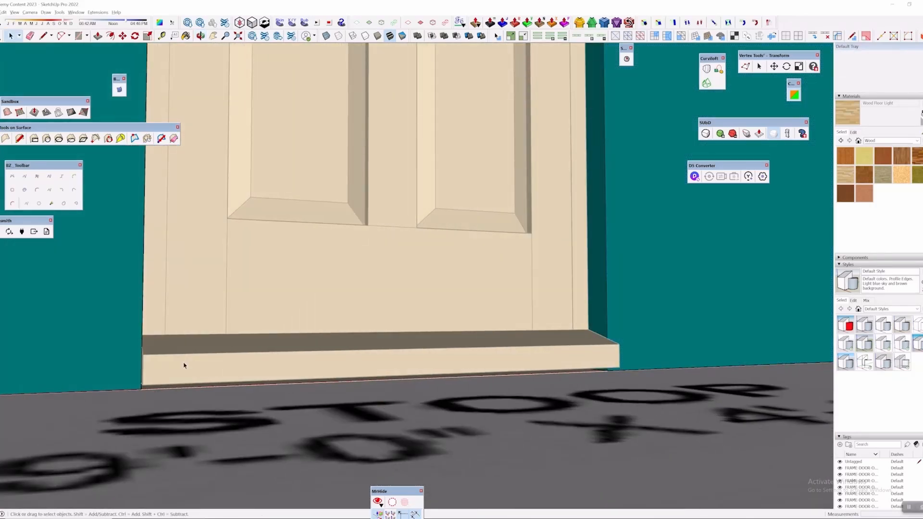
Draw a line across the depth of the front opening's left jamb, just above the door's top
scroll(308, 363, down, 6)
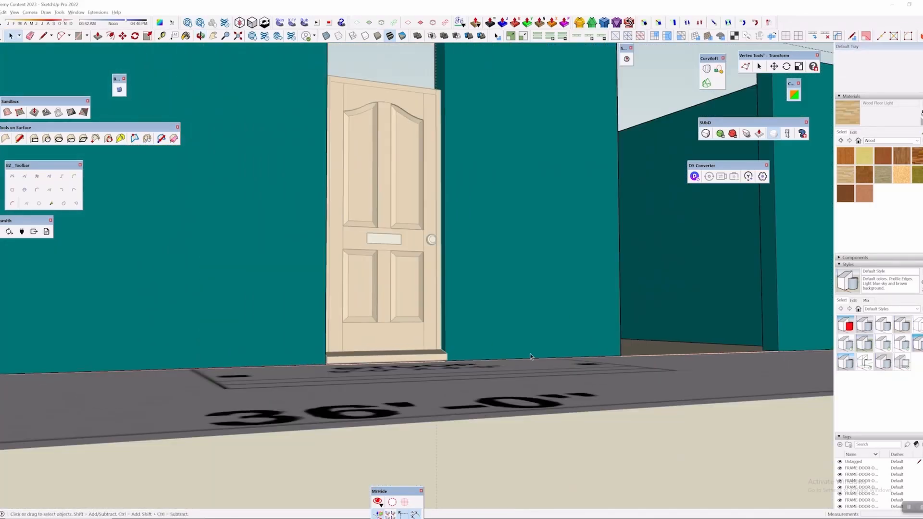
middle_drag(592, 291, 707, 197)
scroll(468, 180, down, 5)
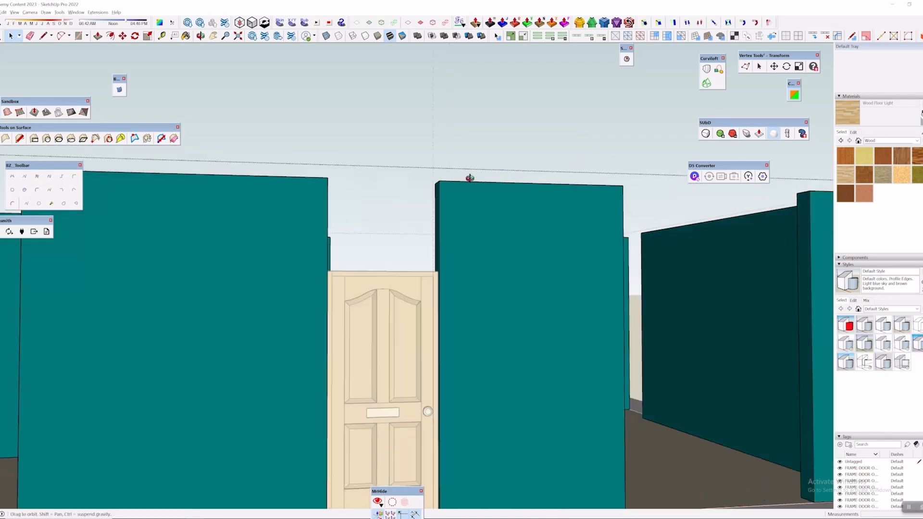
scroll(444, 235, up, 3)
scroll(273, 327, up, 4)
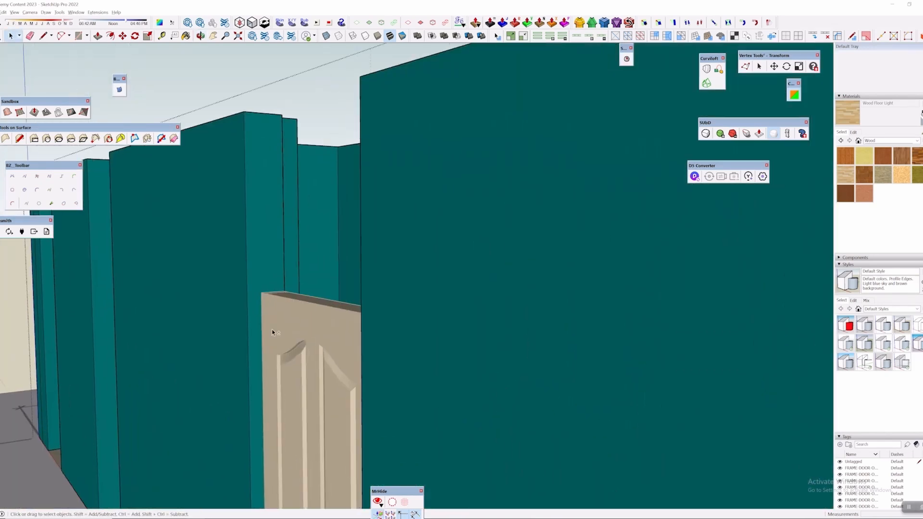
mouse_move(274, 332)
middle_down()
mouse_move(260, 319)
mouse_move(287, 274)
middle_up()
scroll(331, 295, down, 2)
mouse_move(331, 294)
middle_down()
mouse_move(321, 453)
mouse_move(338, 391)
mouse_move(486, 344)
middle_up()
scroll(395, 417, up, 2)
middle_drag(394, 417, 407, 438)
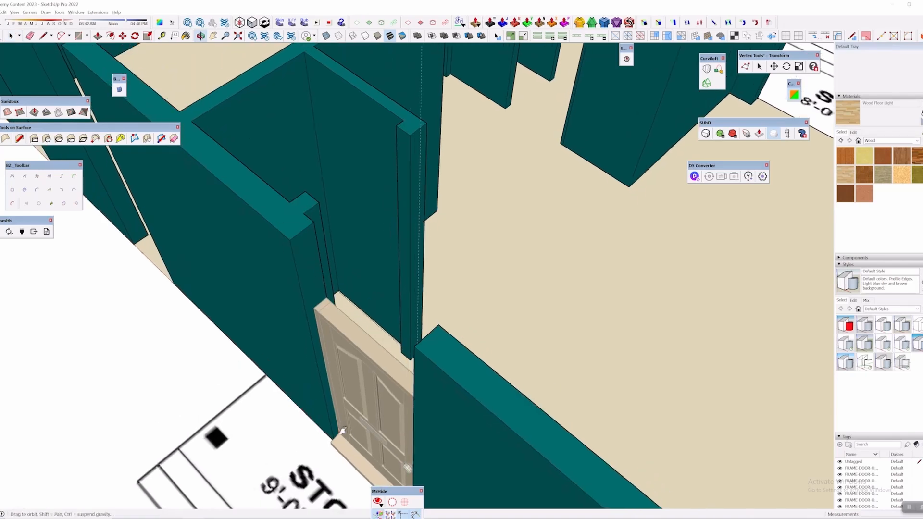
scroll(317, 269, up, 2)
mouse_move(316, 269)
middle_down()
mouse_move(362, 230)
mouse_move(302, 286)
middle_up()
scroll(350, 315, up, 3)
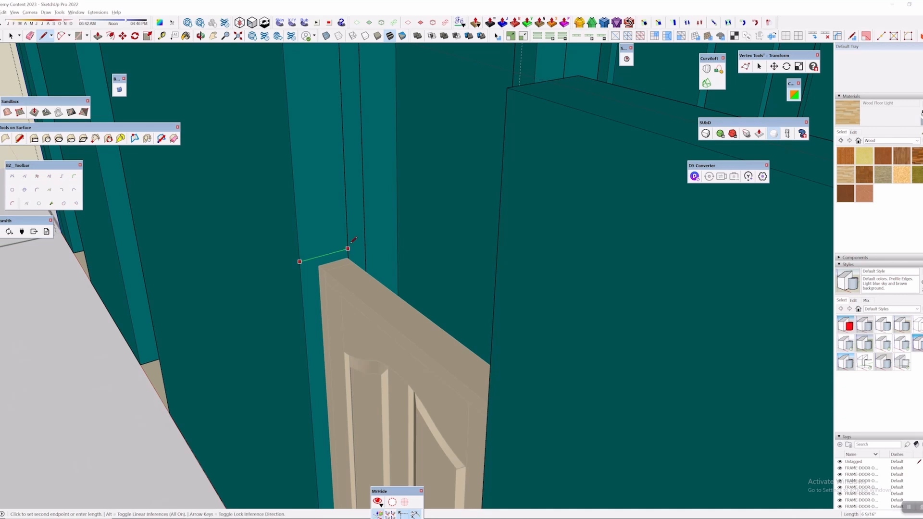
Push/pull the jamb face above the drawn line across to the opposite jamb, filling in the wall over the door
scroll(340, 249, down, 5)
scroll(379, 235, up, 2)
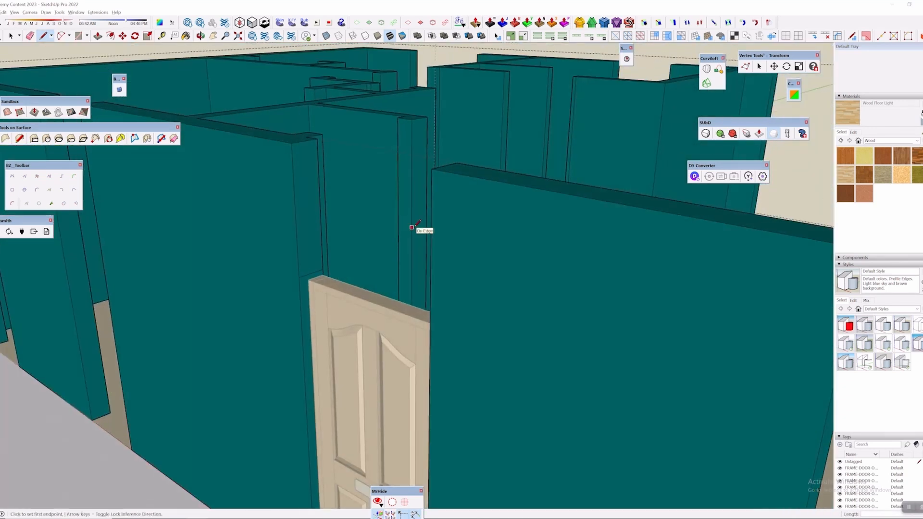
middle_drag(310, 249, 346, 132)
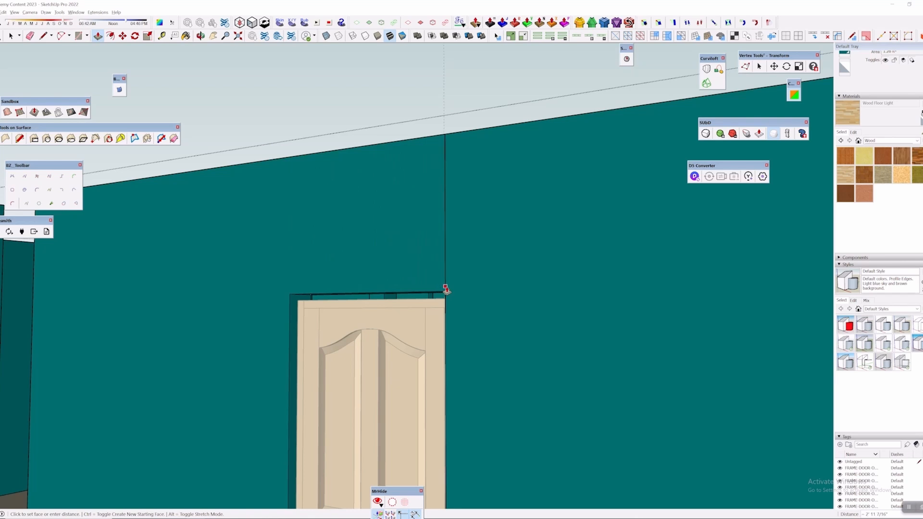
click(447, 291)
Erase the vertical seam lines above the front door on both the outer and inner wall faces
middle_drag(577, 288, 511, 255)
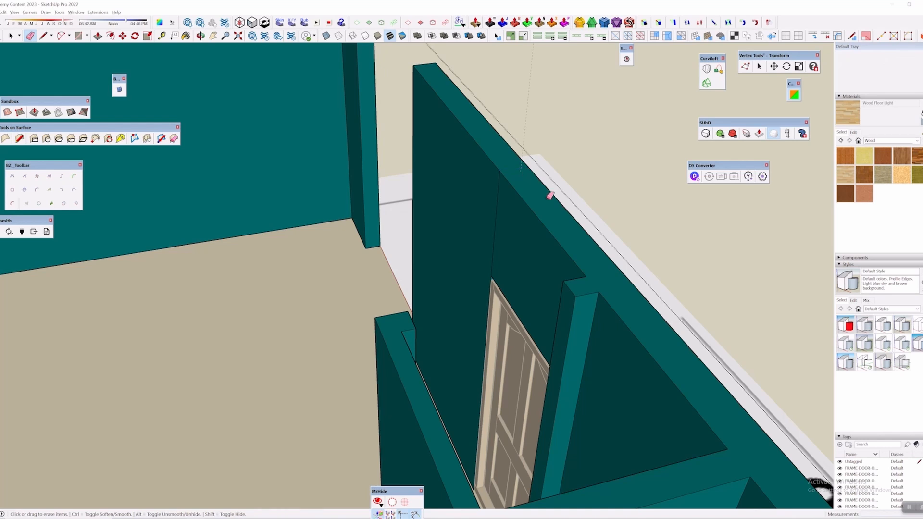
middle_drag(551, 196, 301, 284)
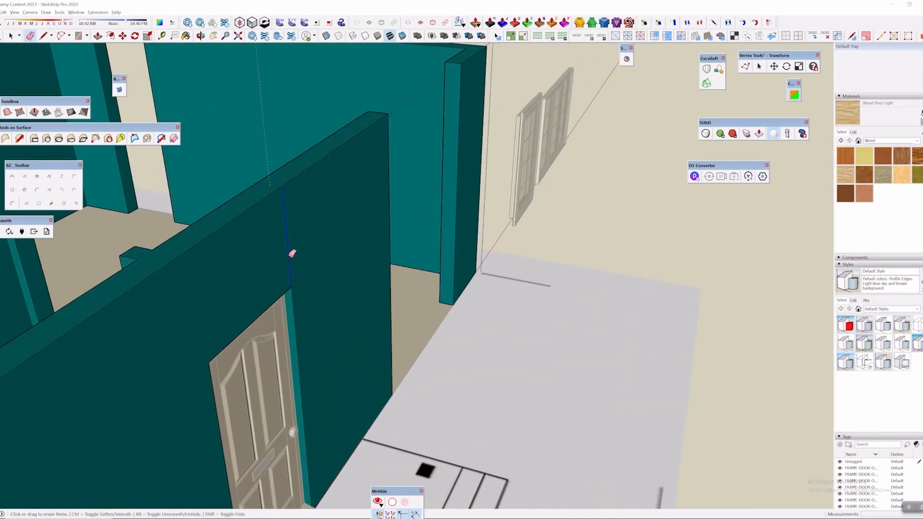
mouse_move(297, 250)
middle_down()
mouse_move(424, 298)
mouse_move(591, 333)
mouse_move(644, 244)
middle_up()
scroll(498, 243, up, 1)
click(499, 244)
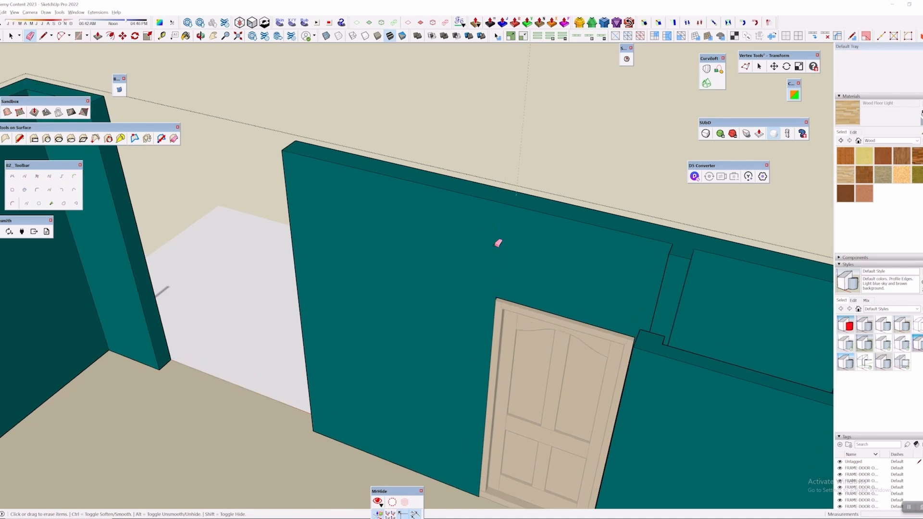
middle_drag(464, 287, 342, 91)
Push/pull the underside of the wall over the door down to the door frame's top corner and leave the wall group
key(space)
scroll(461, 138, up, 3)
scroll(401, 152, up, 4)
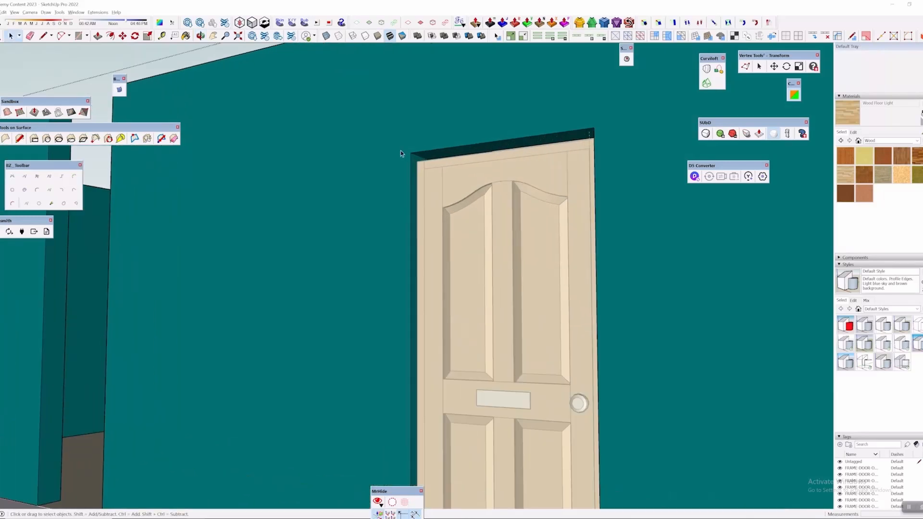
scroll(403, 153, up, 2)
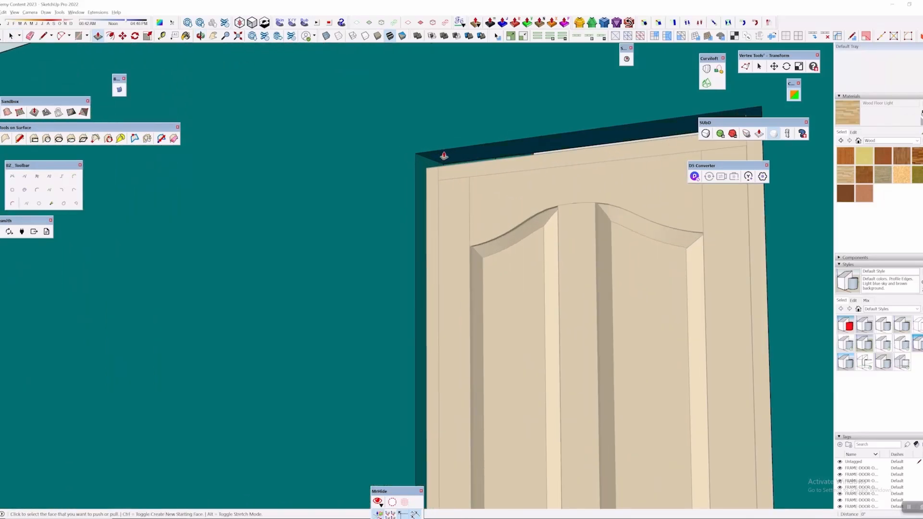
click(431, 158)
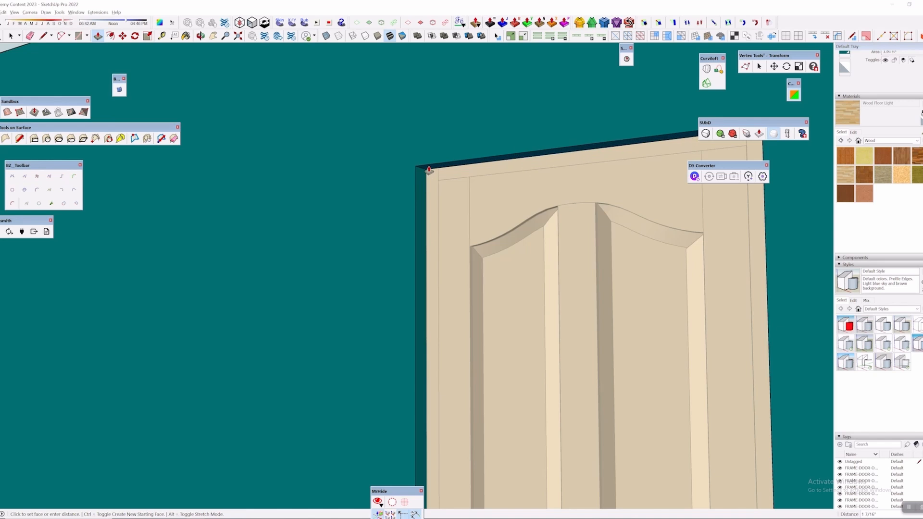
click(432, 168)
scroll(468, 163, up, 3)
middle_drag(467, 163, 385, 188)
scroll(531, 309, down, 5)
key(space)
click(238, 35)
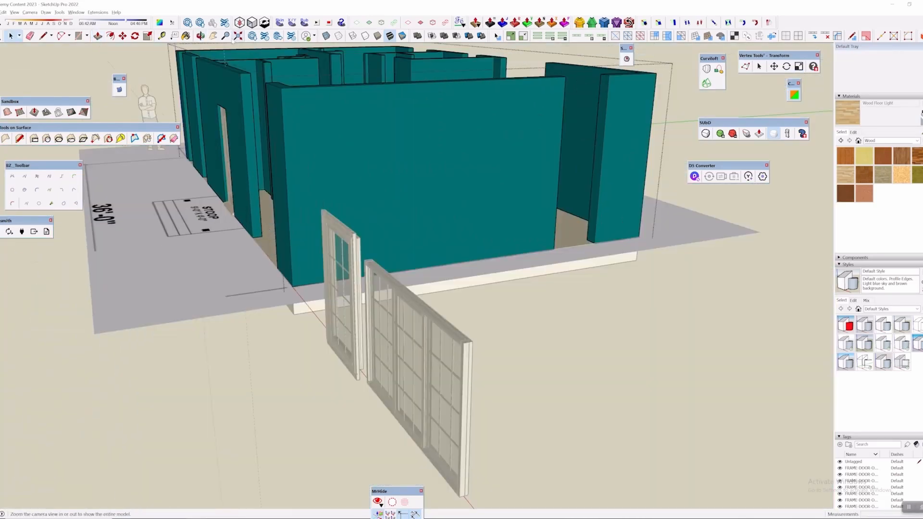
shift+middle_drag(261, 136, 413, 218)
click(199, 51)
Move the front door slightly outward through the opening so its sill projects past the outer wall face
scroll(329, 202, up, 4)
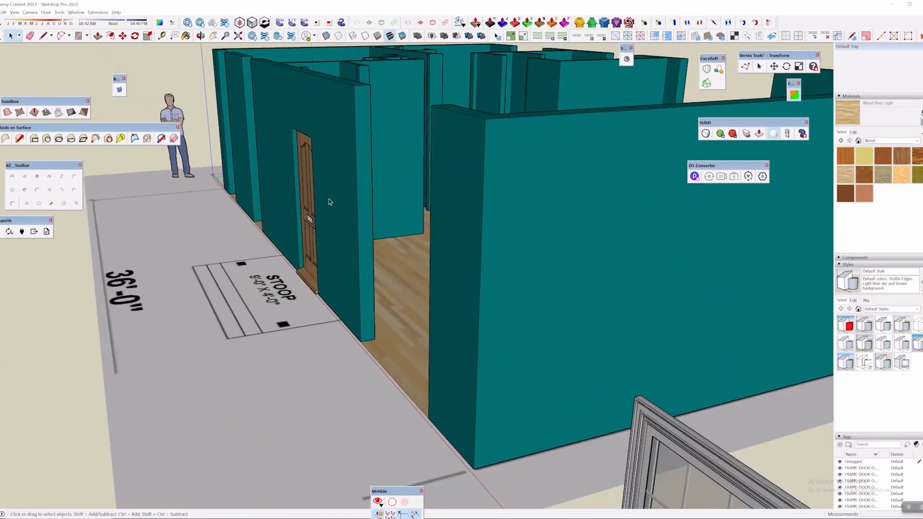
click(305, 231)
scroll(305, 231, up, 6)
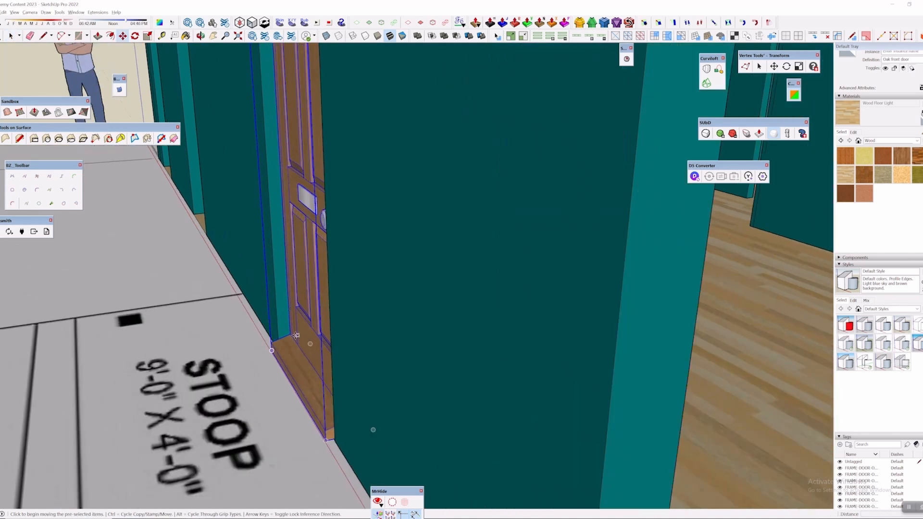
key(m)
middle_drag(419, 423, 422, 421)
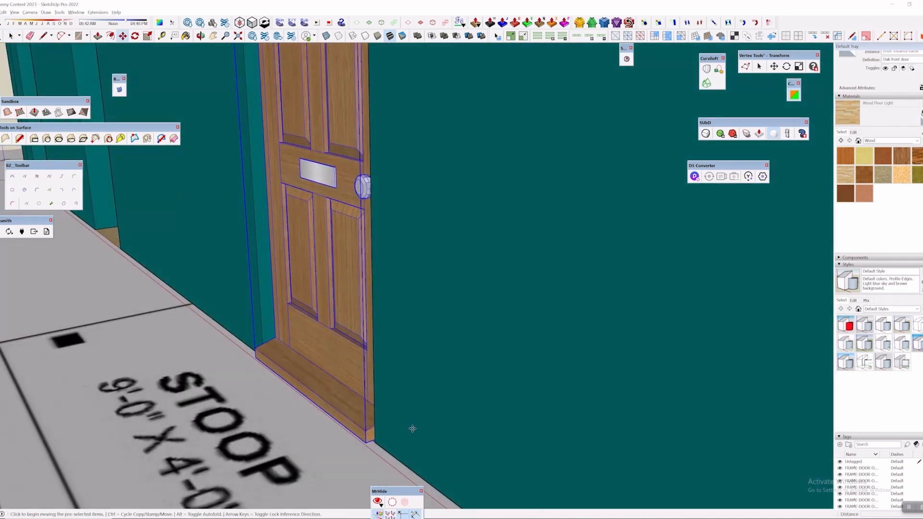
click(412, 429)
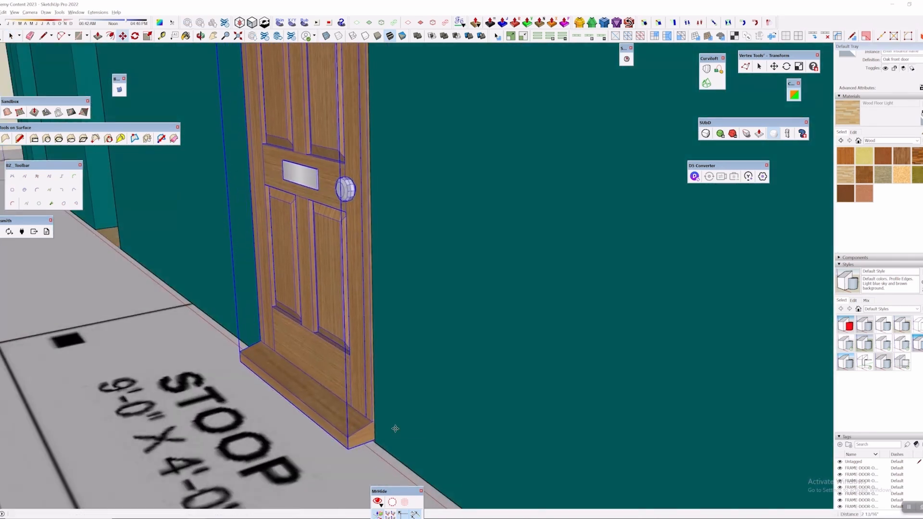
Reopen the wall group, push/pull the opening's head down to the door's top edge to close the gap, and leave the group
middle_drag(395, 429, 778, 263)
scroll(447, 394, up, 4)
middle_drag(224, 358, 251, 347)
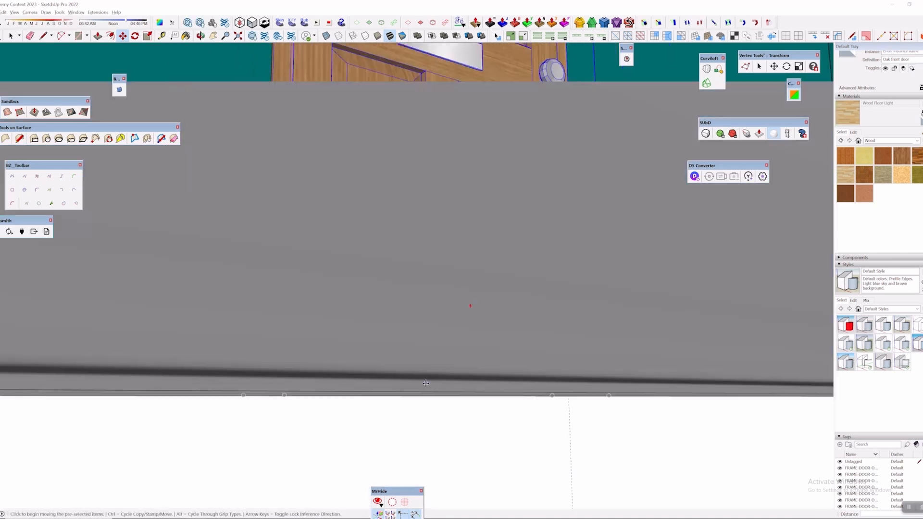
middle_drag(426, 378, 476, 159)
scroll(476, 159, up, 5)
scroll(510, 207, up, 2)
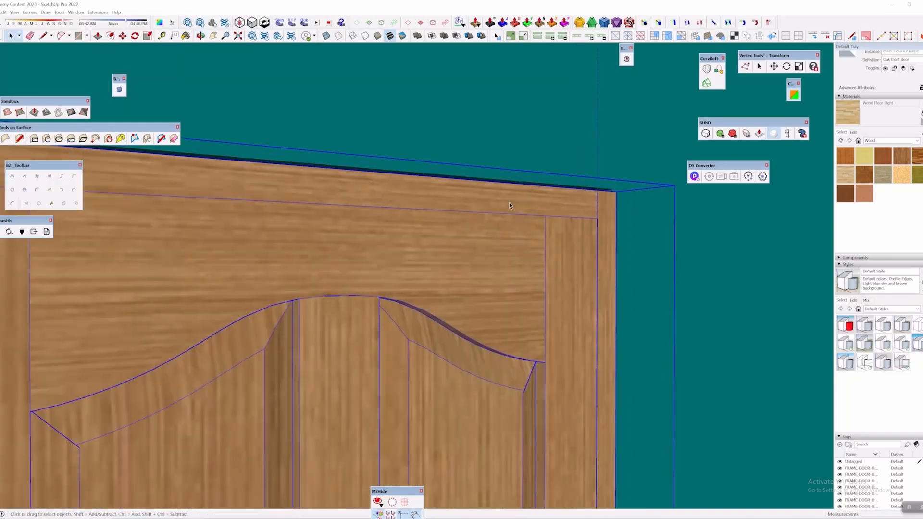
key(p)
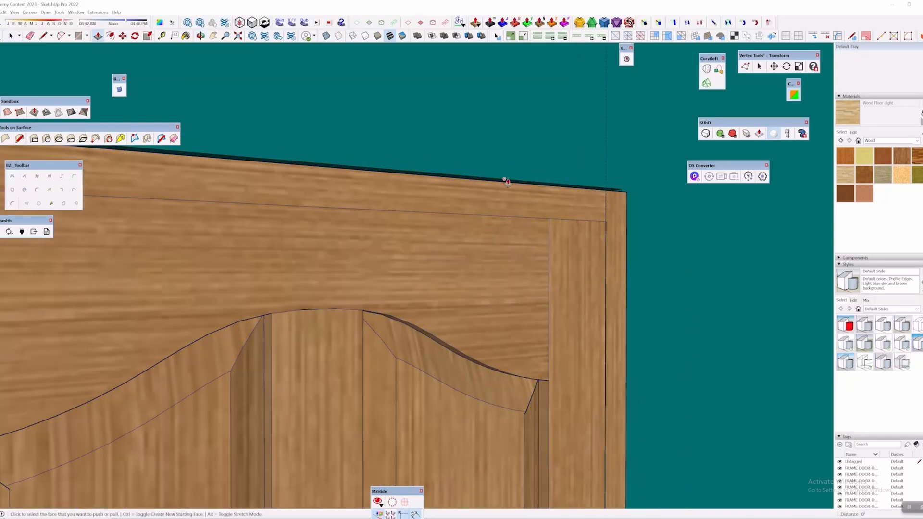
scroll(513, 182, up, 1)
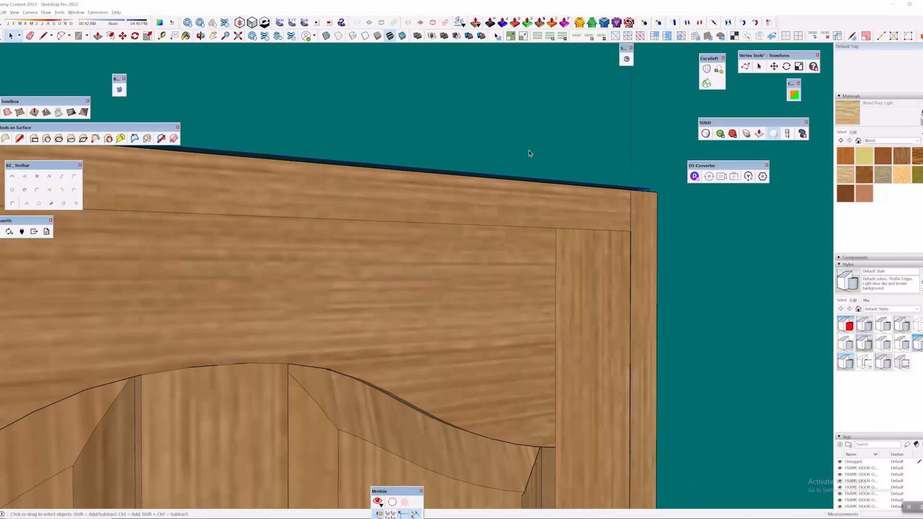
key(Return)
key(p)
scroll(452, 184, up, 1)
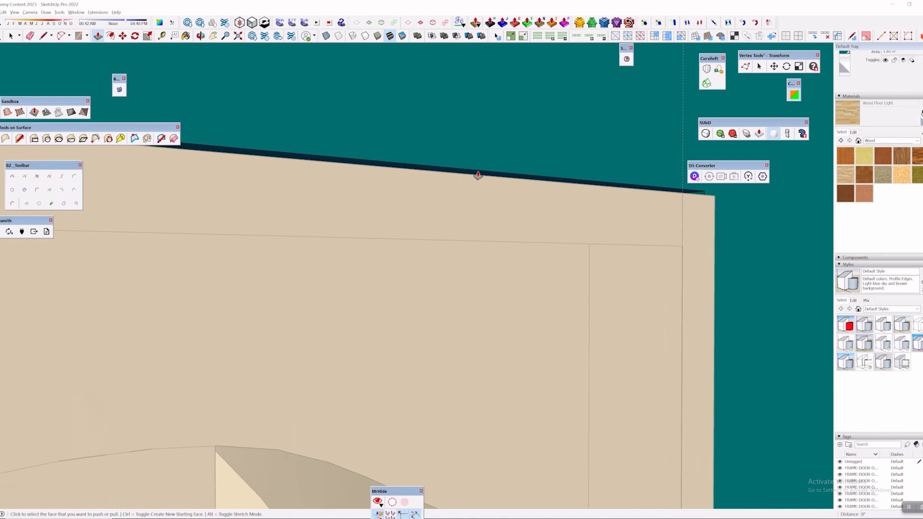
click(478, 177)
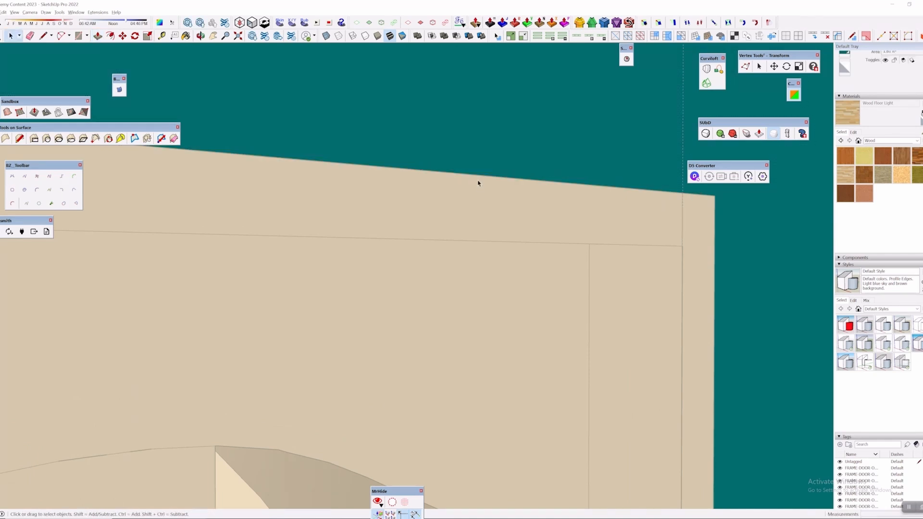
scroll(478, 183, down, 10)
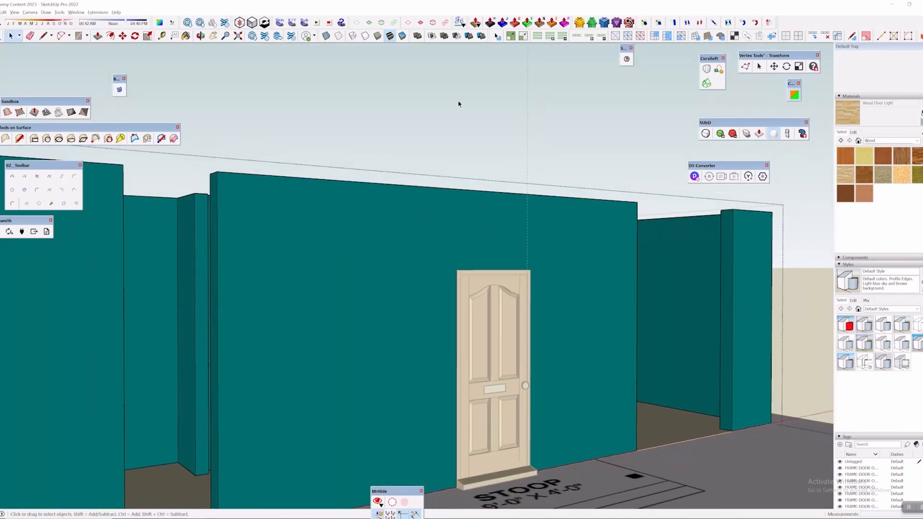
click(505, 105)
Move the wide three-pane window along the facade into the open wall gap between the front door and the house corner
middle_drag(505, 105, 476, 127)
scroll(534, 204, down, 5)
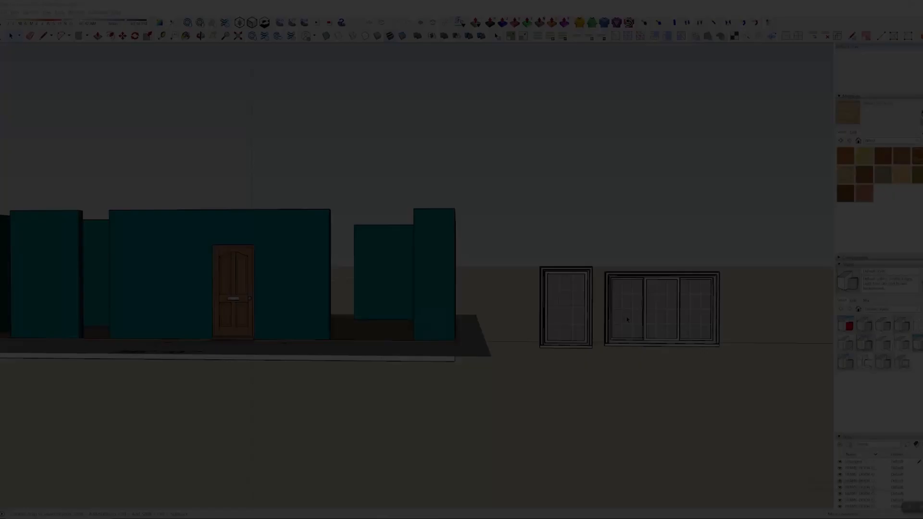
click(658, 320)
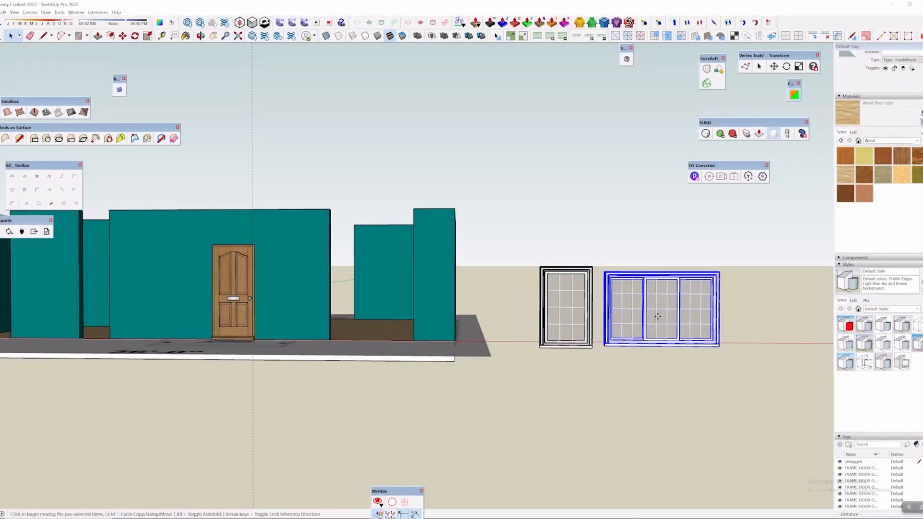
middle_drag(652, 290, 730, 364)
click(737, 360)
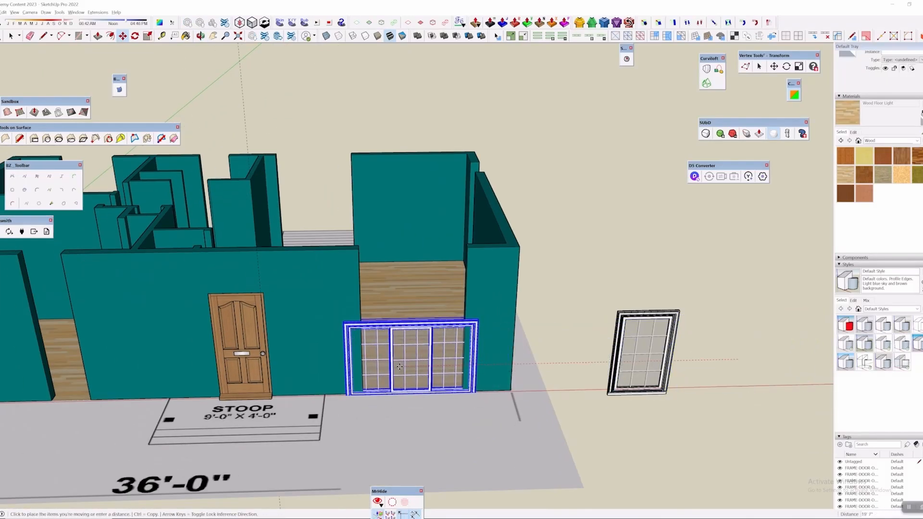
click(405, 366)
Raise the three-pane window vertically in its gap by about 2' 10"
middle_drag(405, 366, 372, 311)
scroll(372, 312, up, 3)
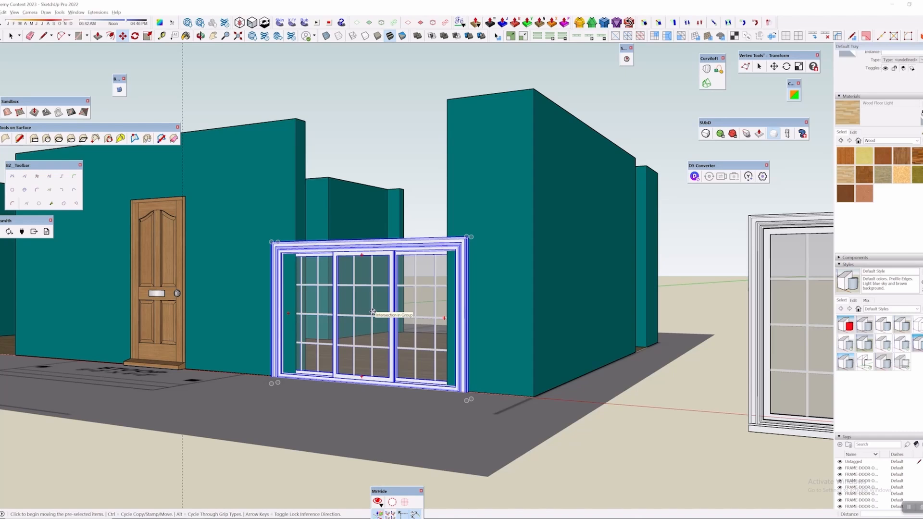
scroll(373, 311, up, 1)
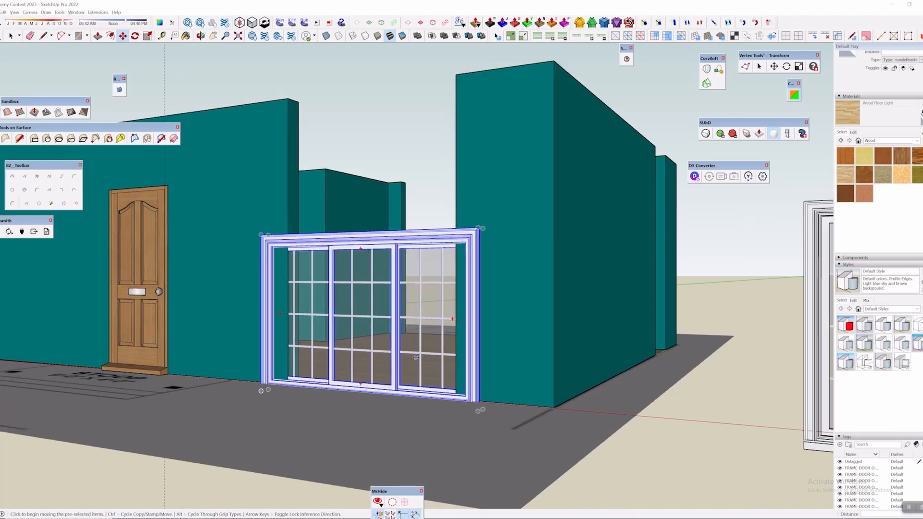
click(386, 339)
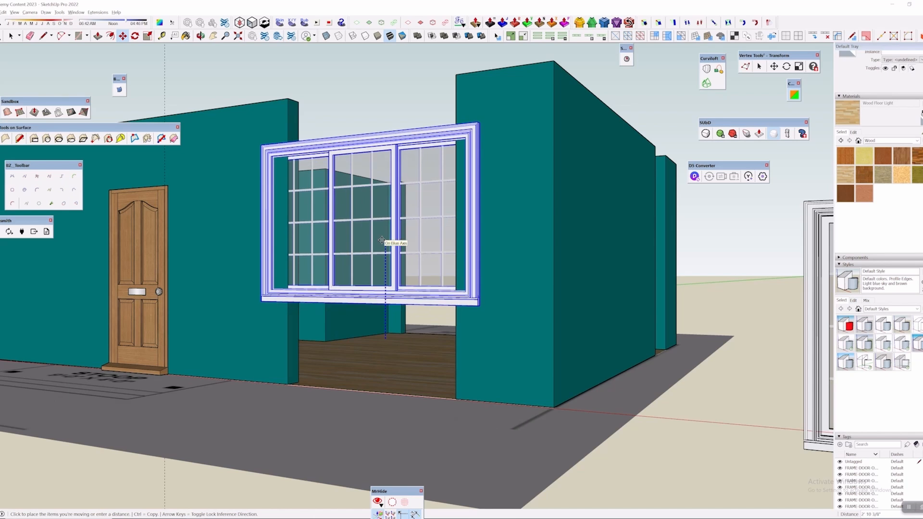
middle_drag(381, 237, 288, 322)
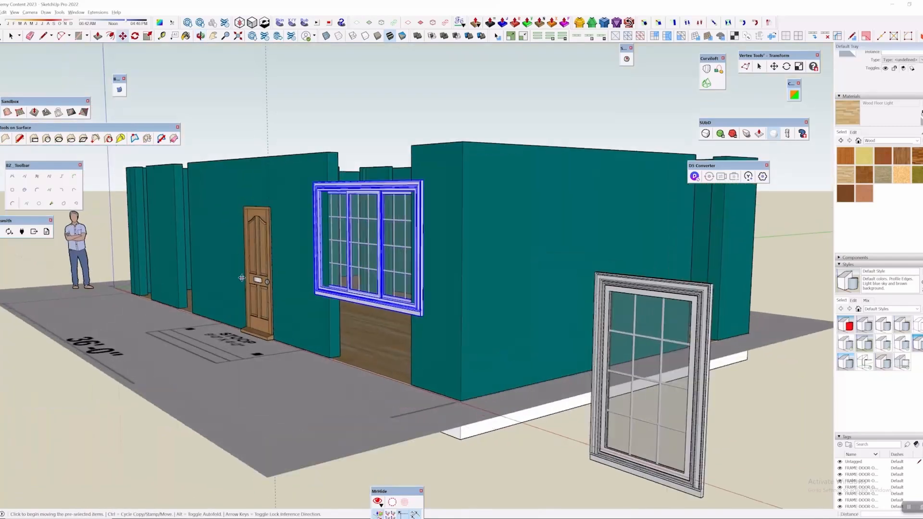
Lower the three-pane window slightly so its top edge sits closer to the front door's top
scroll(308, 327, up, 4)
key(space)
middle_drag(367, 346, 587, 342)
scroll(548, 330, down, 5)
scroll(587, 342, down, 2)
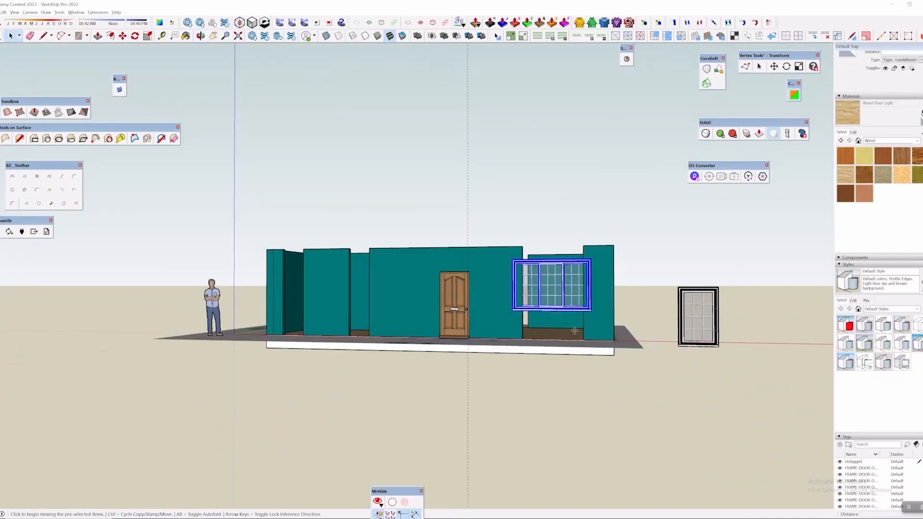
scroll(553, 289, up, 2)
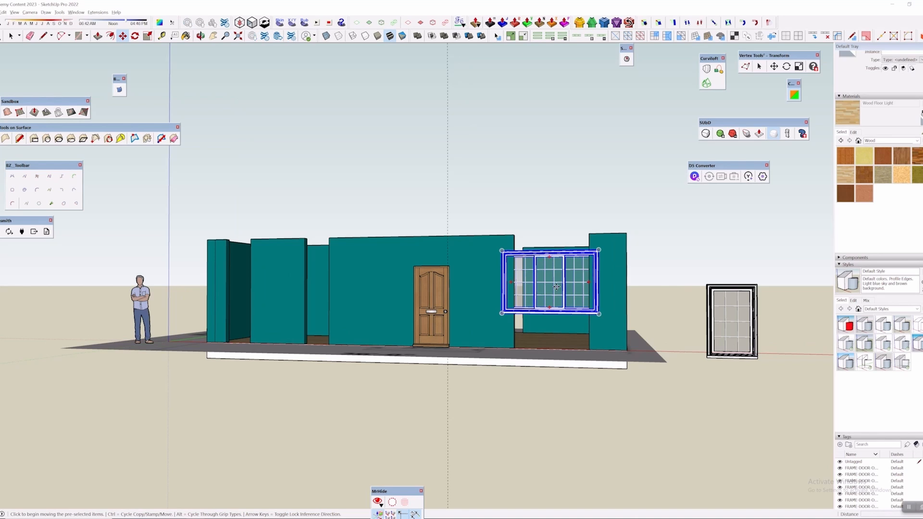
click(556, 288)
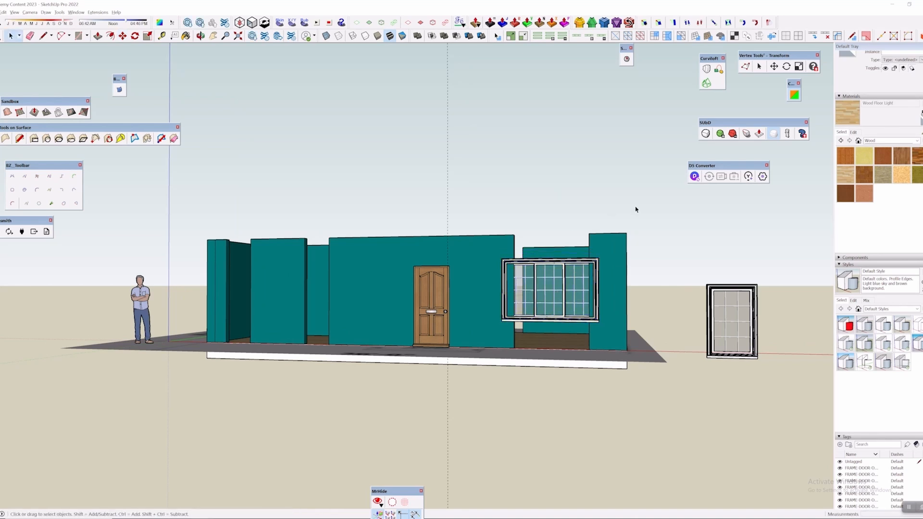
Open the wall group and push/pull the wall end on the door side back so it sits just behind the window frame's edge
middle_drag(635, 210, 398, 276)
shift+middle_drag(413, 309, 392, 292)
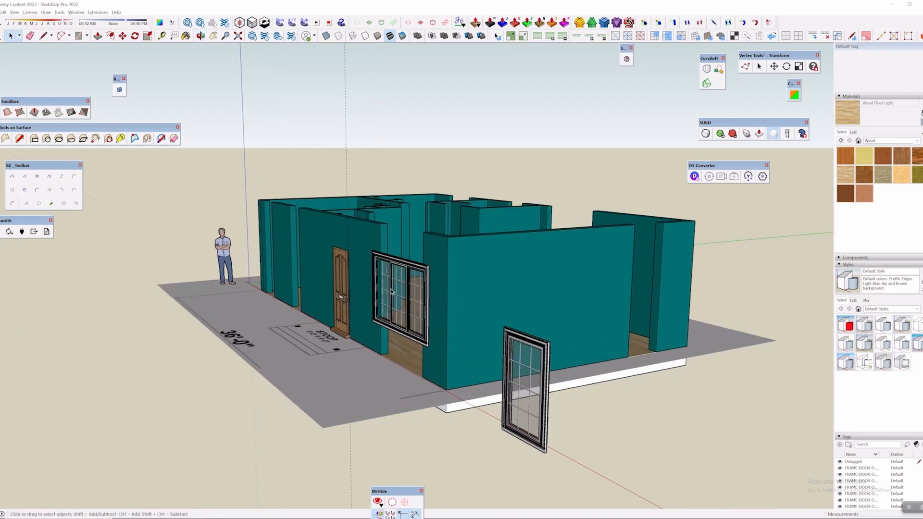
scroll(391, 292, up, 5)
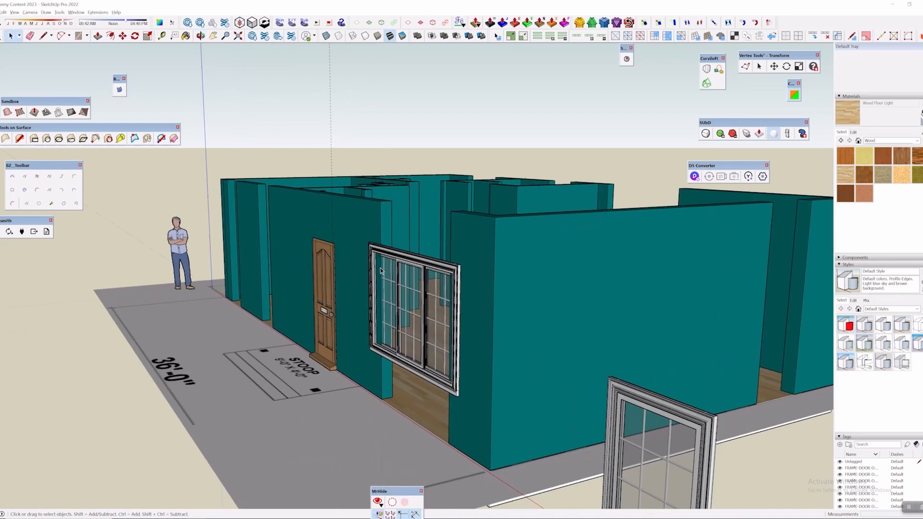
click(379, 194)
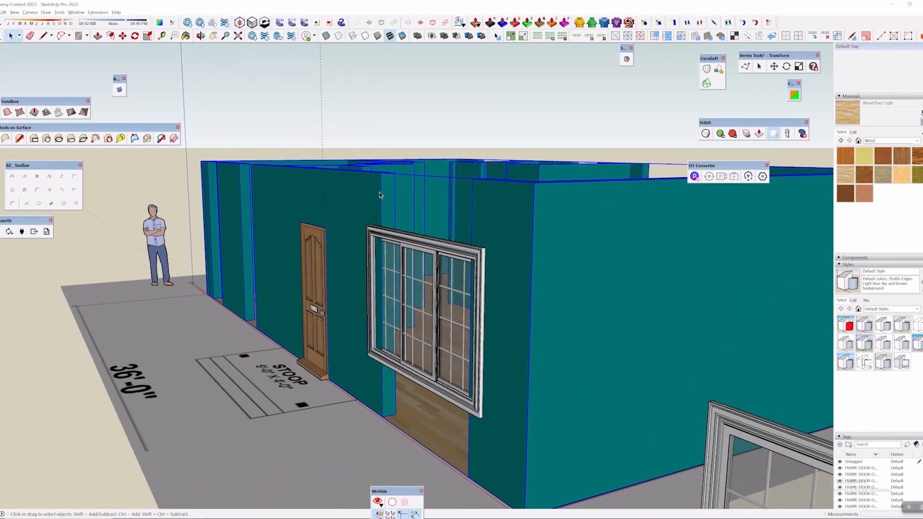
middle_drag(379, 194, 397, 220)
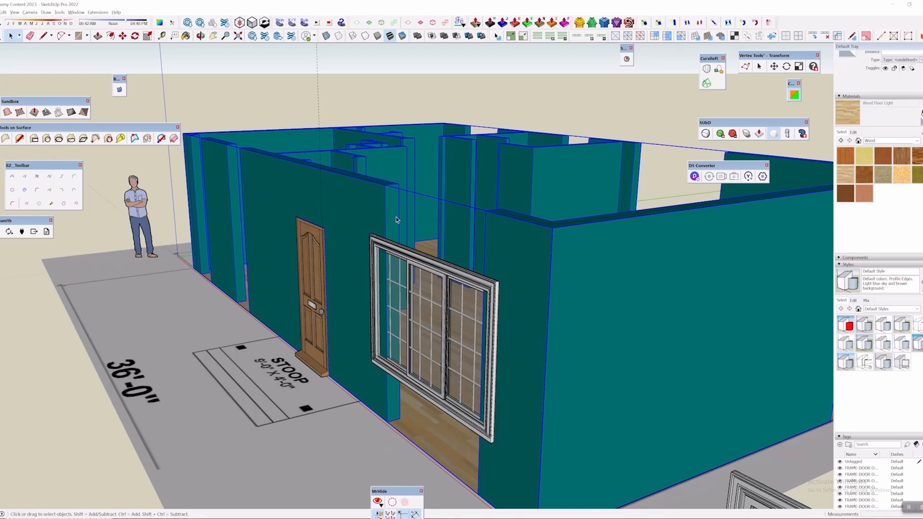
double_click(368, 209)
key(p)
scroll(385, 216, up, 2)
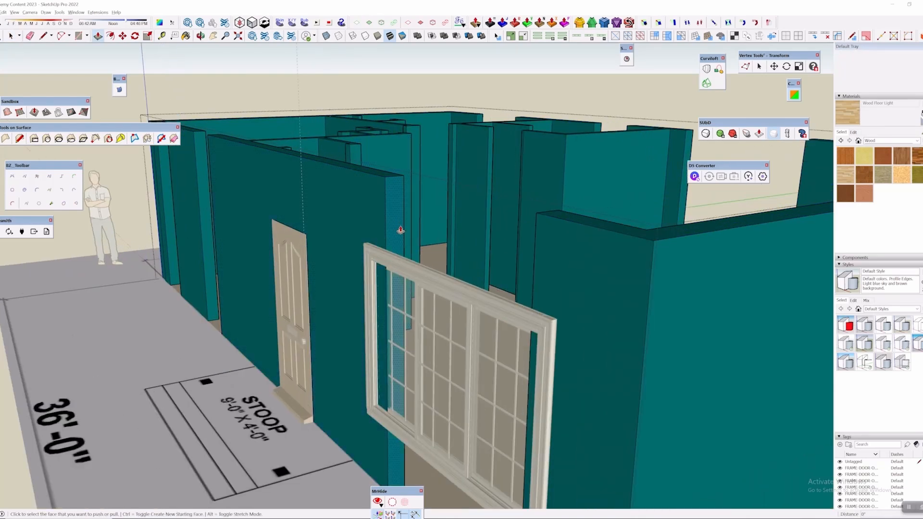
scroll(400, 230, up, 8)
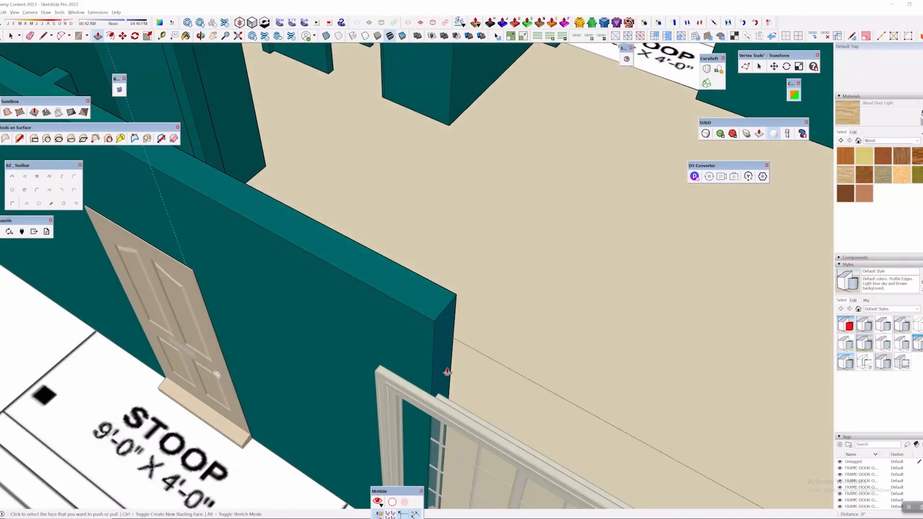
click(447, 372)
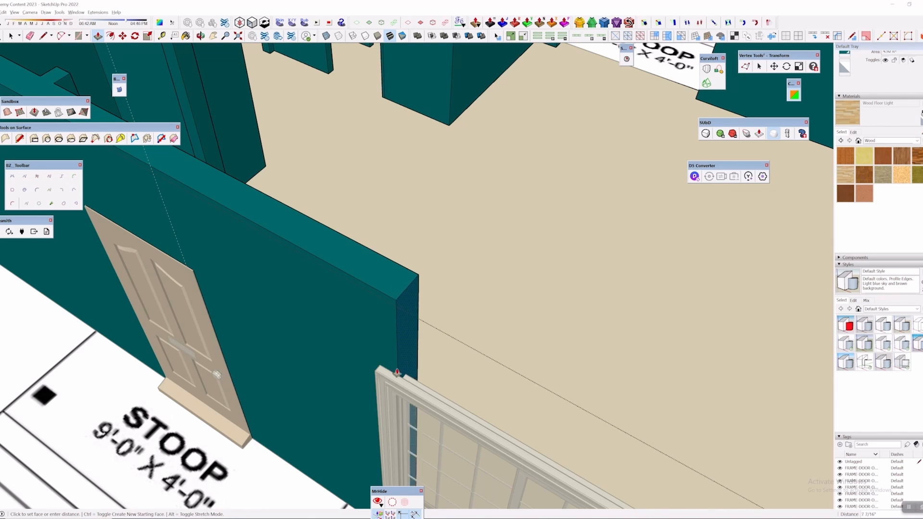
middle_drag(441, 352, 451, 319)
scroll(450, 317, up, 2)
scroll(425, 301, up, 1)
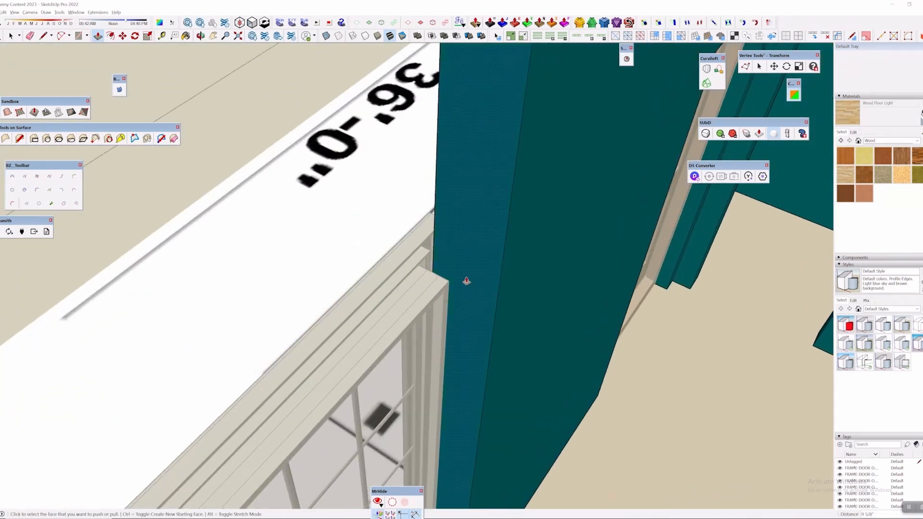
middle_drag(468, 281, 420, 246)
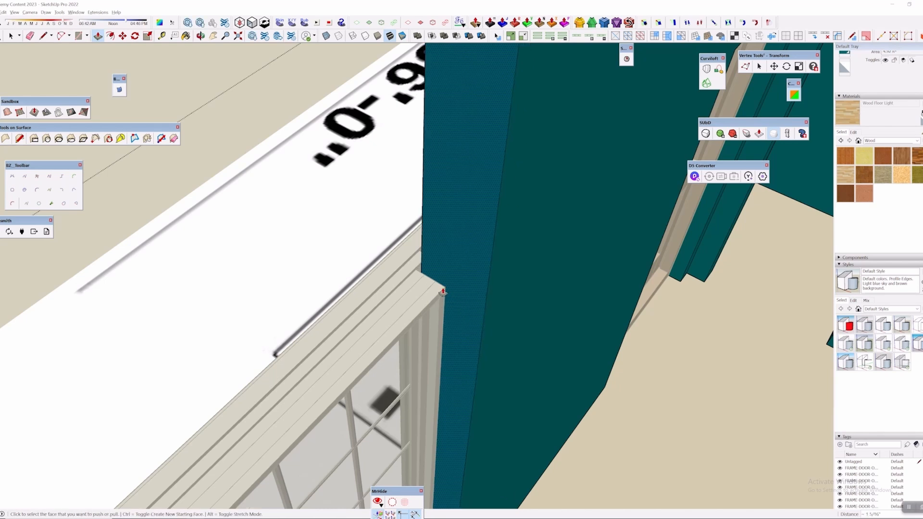
Push/pull the wall end on the house-corner side so it sits just behind the window frame's other edge
scroll(443, 292, down, 2)
middle_drag(445, 292, 639, 312)
mouse_move(447, 315)
middle_down()
mouse_move(540, 269)
mouse_move(694, 250)
mouse_move(488, 259)
mouse_move(360, 386)
mouse_move(254, 257)
mouse_move(616, 320)
mouse_move(720, 367)
mouse_move(385, 216)
mouse_move(443, 305)
middle_up()
click(433, 315)
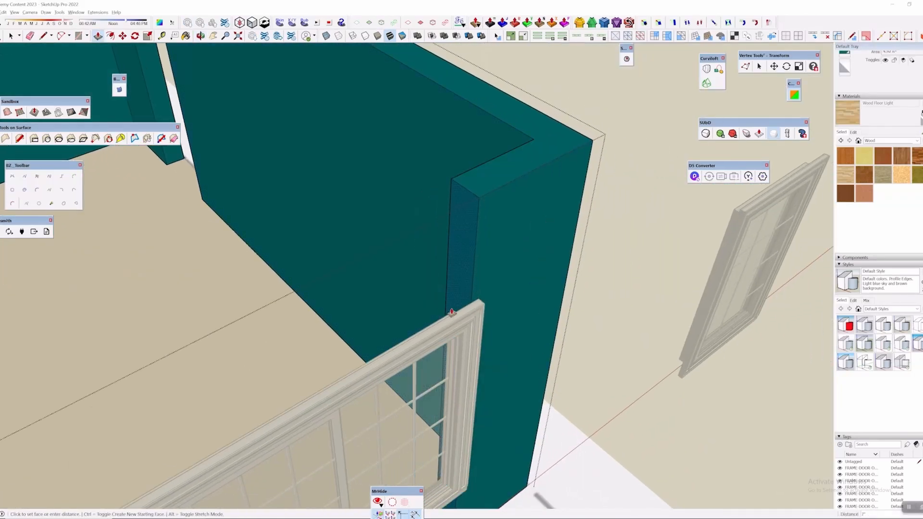
middle_drag(455, 313, 579, 205)
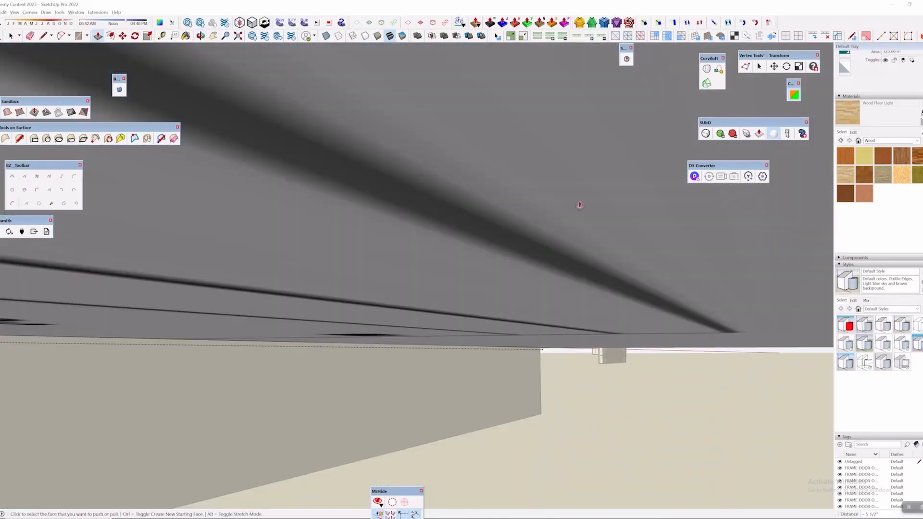
Draw a line across the corner-side jamb below the window and push/pull the lower face across to the opposite jamb
scroll(582, 301, down, 2)
scroll(482, 354, down, 5)
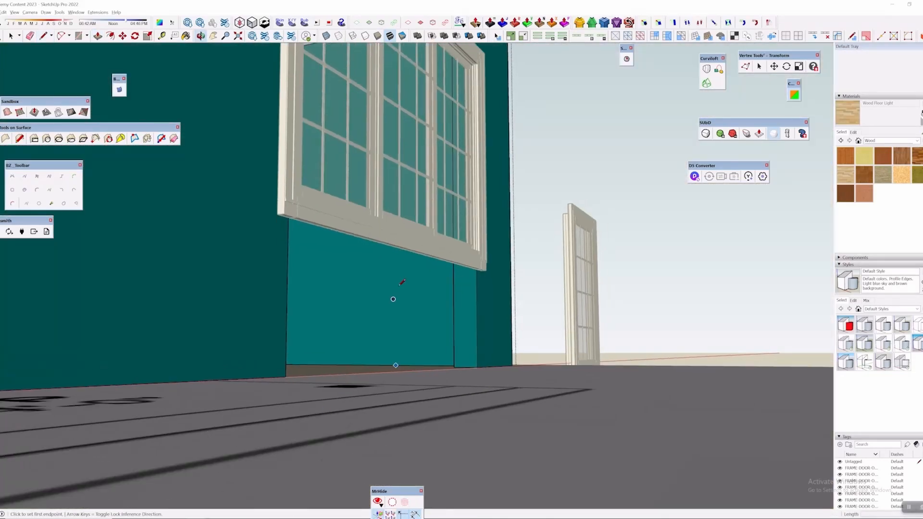
scroll(405, 279, up, 3)
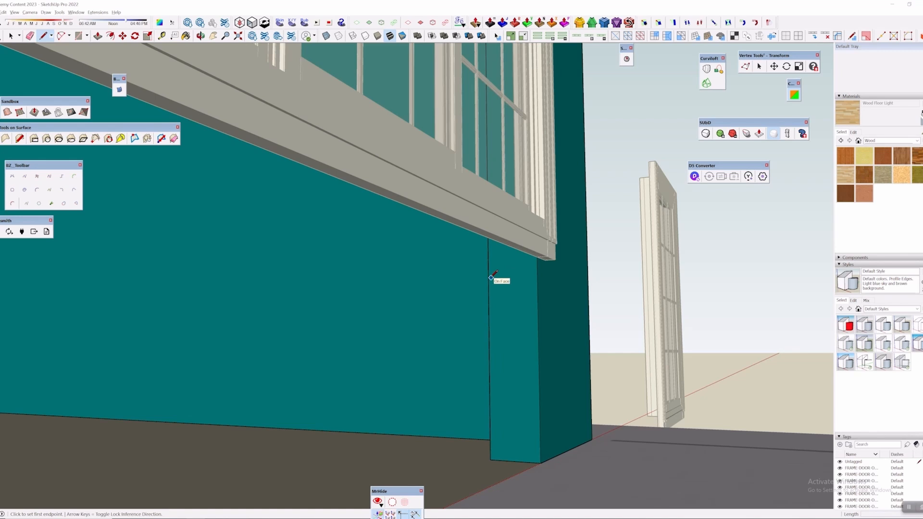
scroll(530, 276, down, 2)
middle_drag(529, 276, 486, 321)
scroll(486, 321, down, 1)
key(p)
click(494, 331)
click(266, 414)
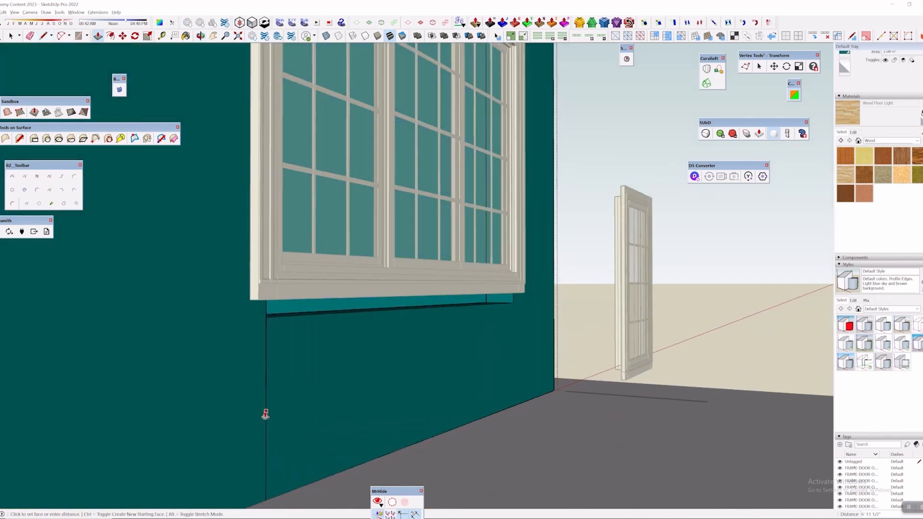
Push/pull the top of the new low wall up to the window frame's bottom edge
middle_drag(264, 414, 384, 389)
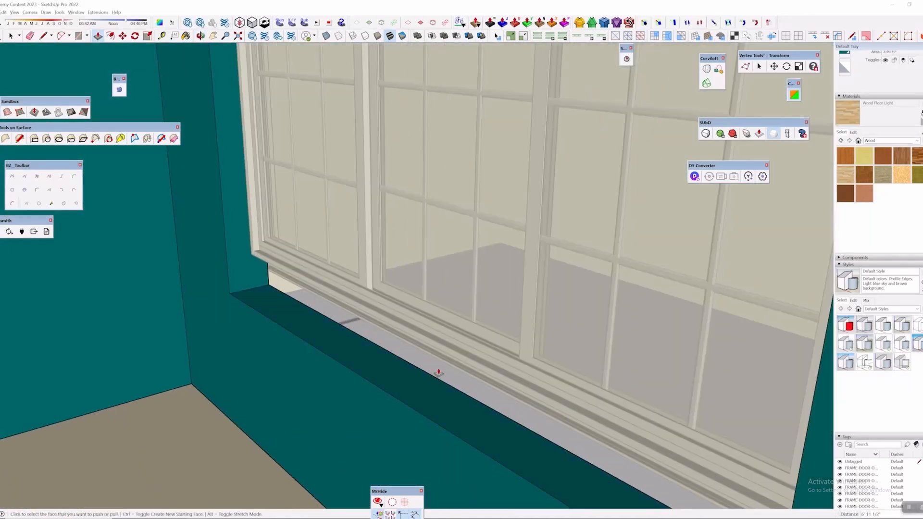
click(452, 398)
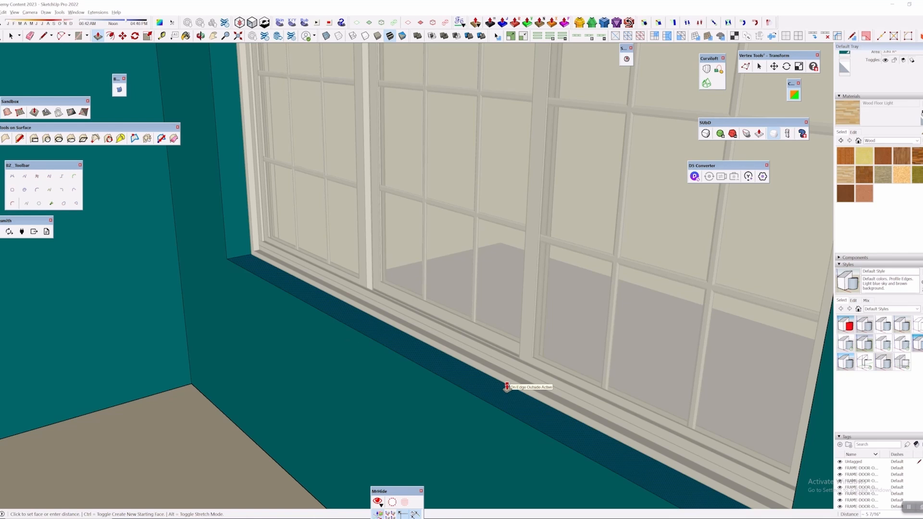
scroll(451, 125, down, 3)
Draw a line across the jamb's thickness just above the top of the window frame
mouse_move(452, 126)
middle_down()
mouse_move(462, 280)
mouse_move(451, 255)
middle_up()
scroll(403, 219, up, 3)
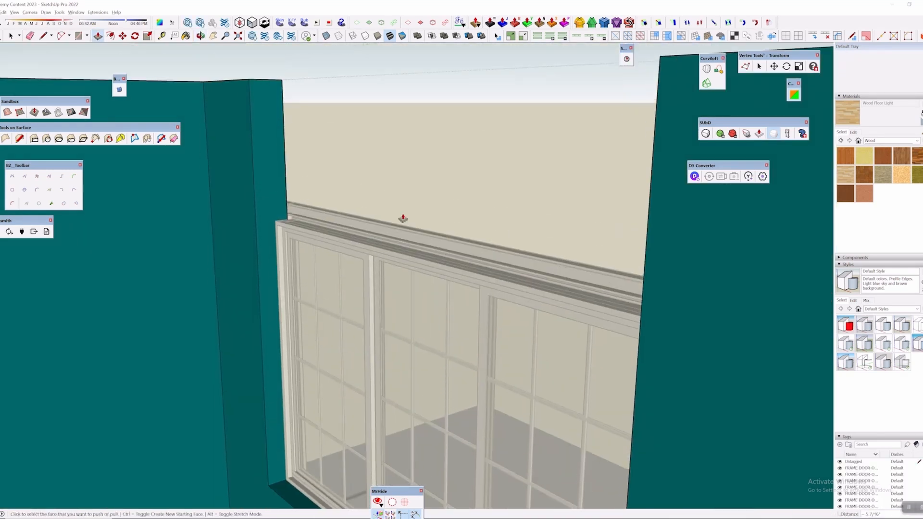
key(l)
click(252, 210)
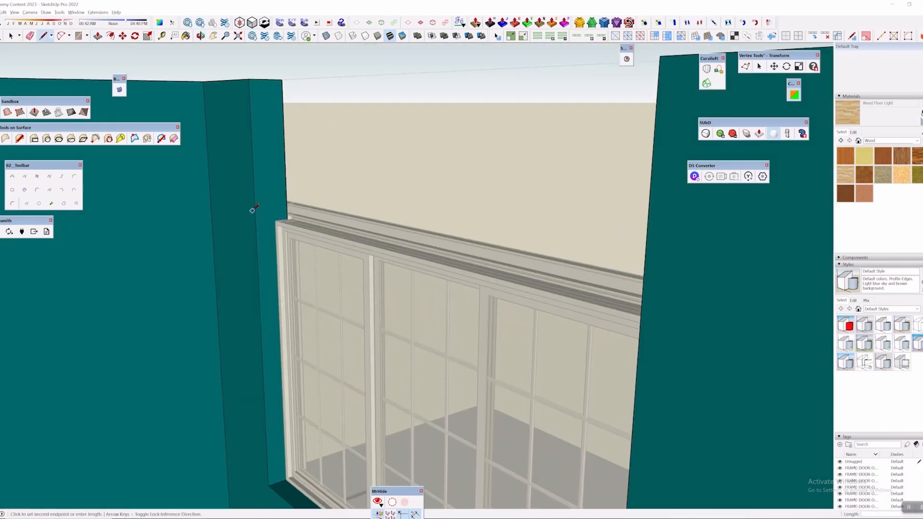
click(287, 208)
Push/pull the jamb face above the new line across to the opposite jamb to close the wall over the window
key(space)
scroll(279, 183, up, 2)
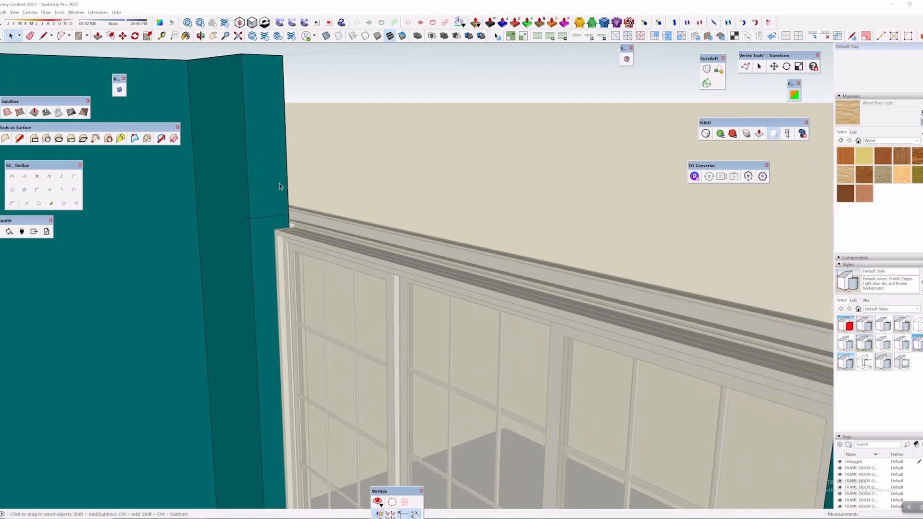
scroll(278, 184, down, 2)
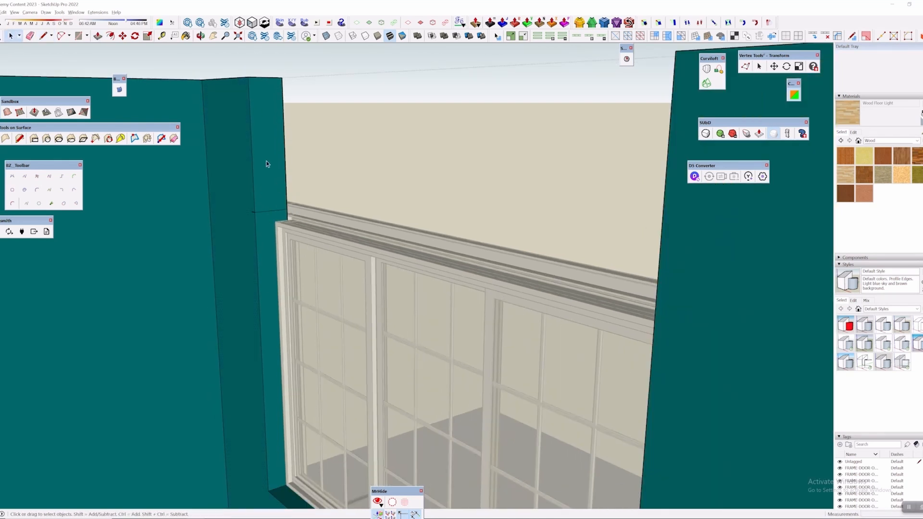
key(p)
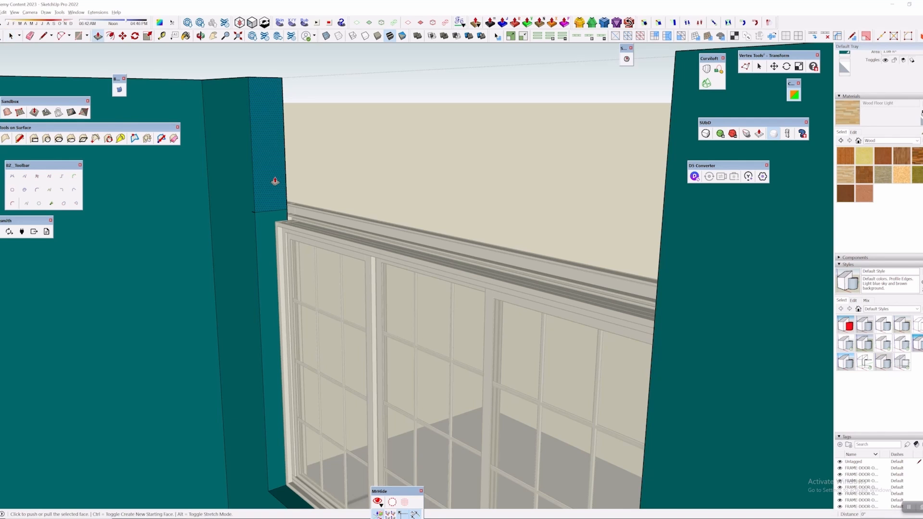
click(276, 177)
click(652, 310)
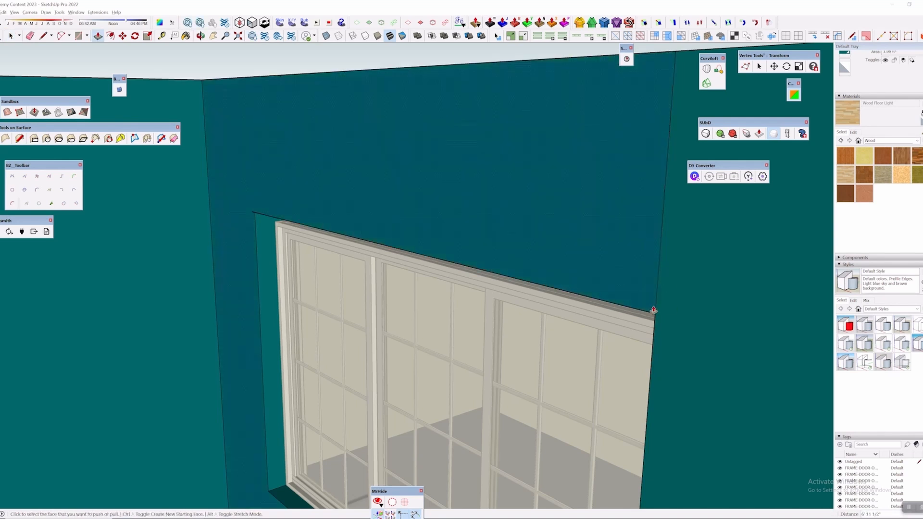
Push/pull the underside of the wall over the window down to the frame's top edge and leave the wall group
key(e)
mouse_move(258, 212)
middle_down()
mouse_move(274, 151)
mouse_move(284, 158)
mouse_move(303, 149)
middle_up()
key(p)
click(305, 155)
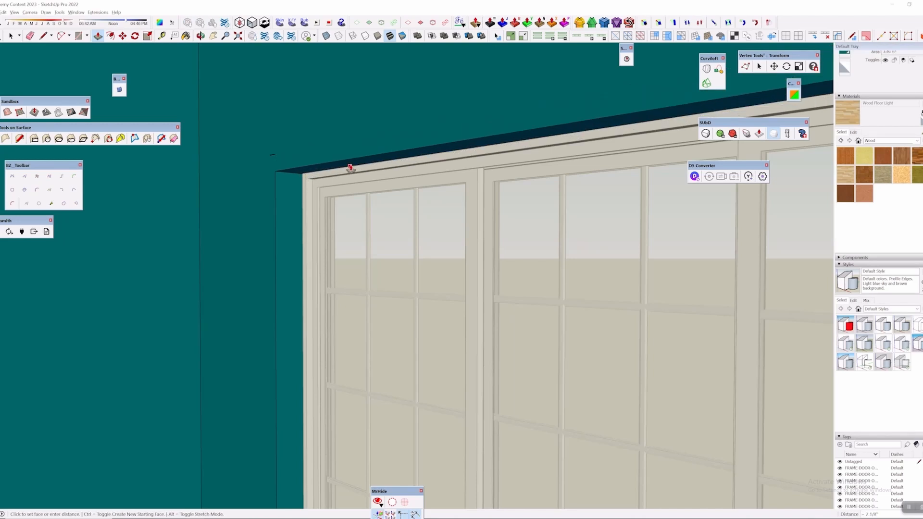
click(351, 170)
middle_drag(298, 200, 678, 165)
key(space)
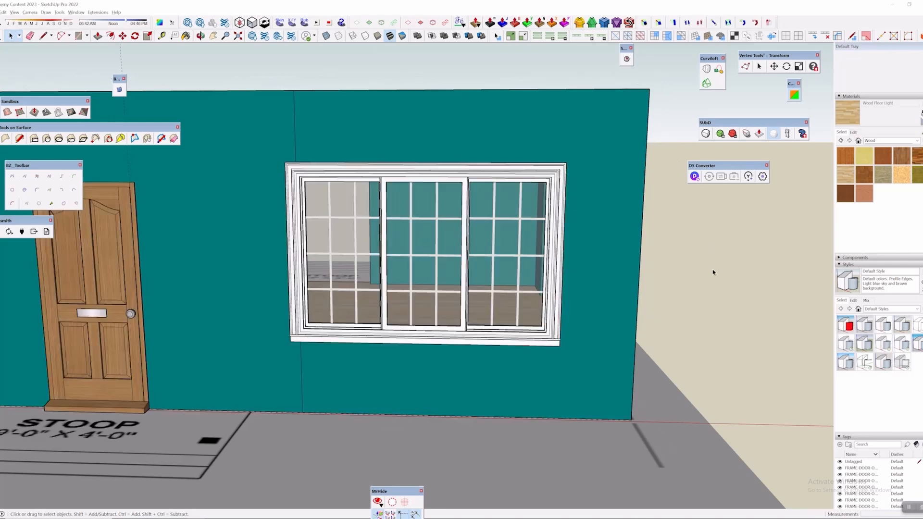
Try to erase the vertical seam line above the window on the outer wall face, and undo the erasure
mouse_move(701, 275)
middle_down()
mouse_move(518, 237)
mouse_move(614, 235)
middle_up()
key(e)
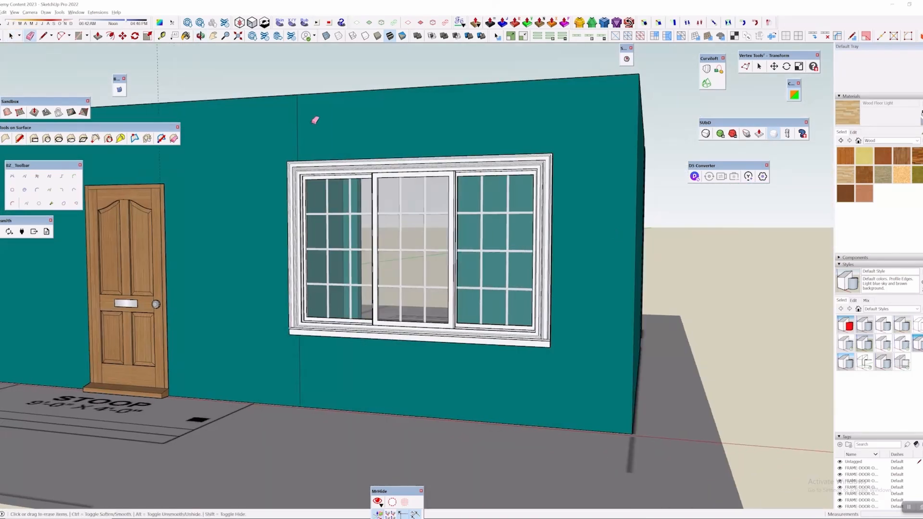
click(297, 128)
key(ctrl+z)
key(space)
scroll(715, 381, down, 5)
middle_drag(714, 381, 738, 250)
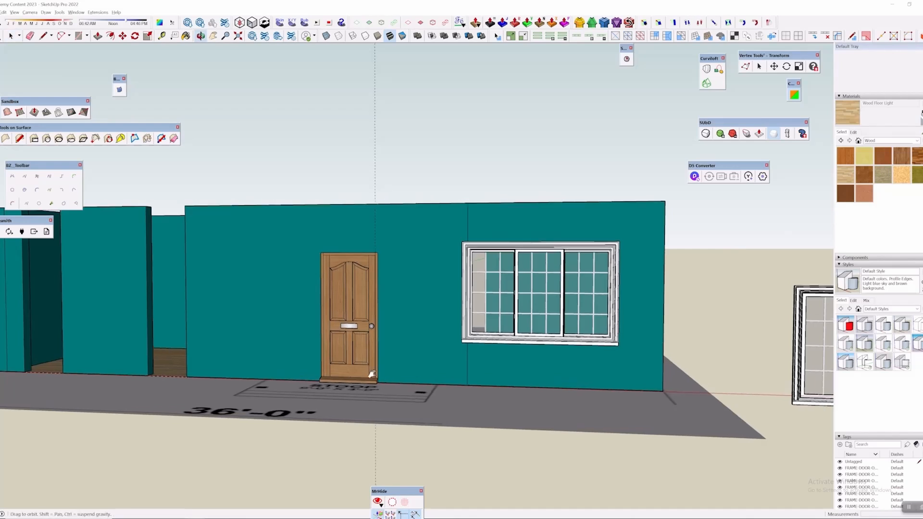
Examine the house walls, front door, large front window and the spare single window from several sides
scroll(392, 379, down, 3)
middle_drag(471, 391, 679, 343)
click(680, 342)
middle_drag(222, 336, 303, 392)
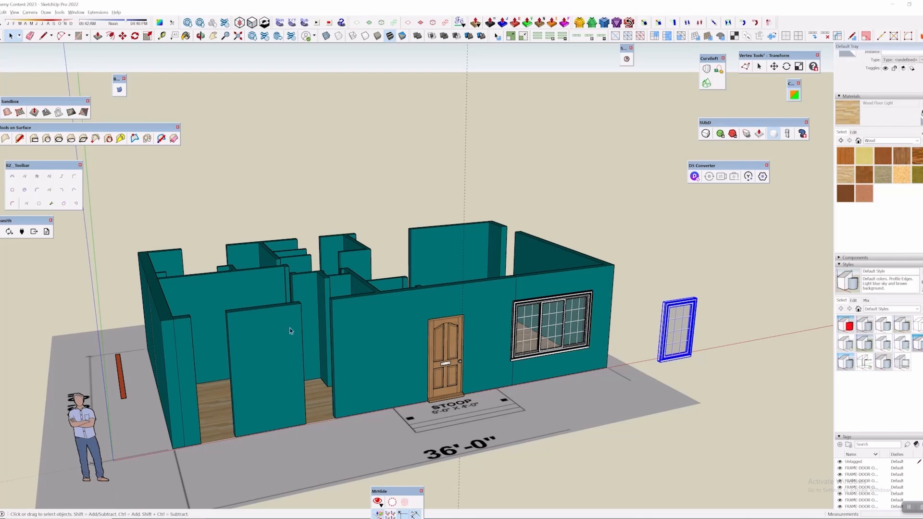
middle_drag(291, 332, 240, 370)
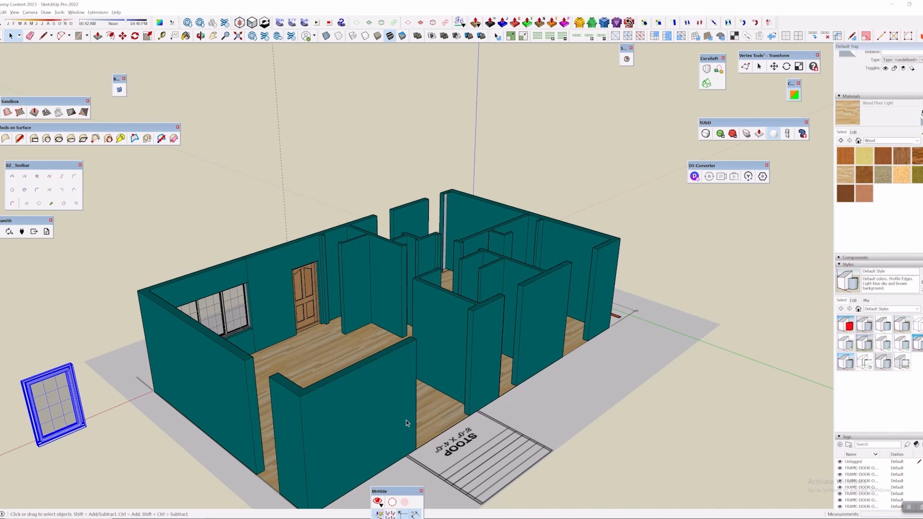
middle_drag(295, 299, 627, 307)
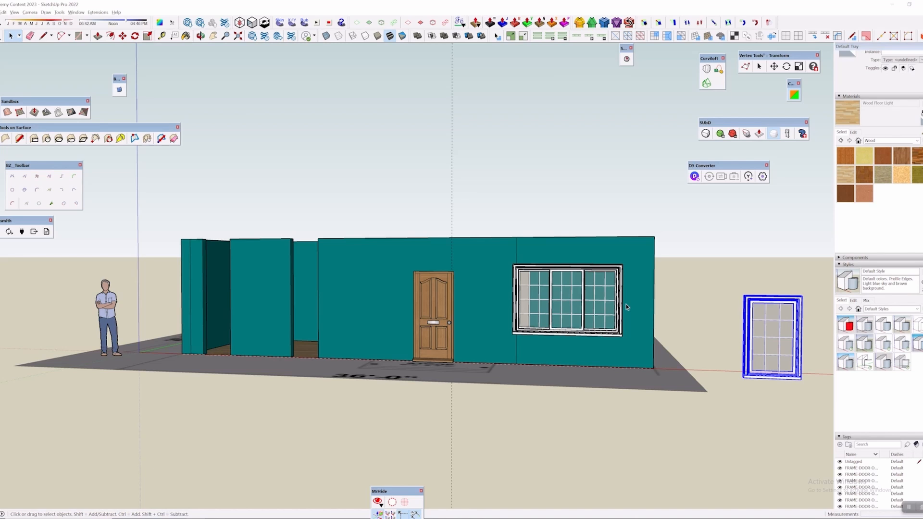
middle_drag(624, 310, 480, 336)
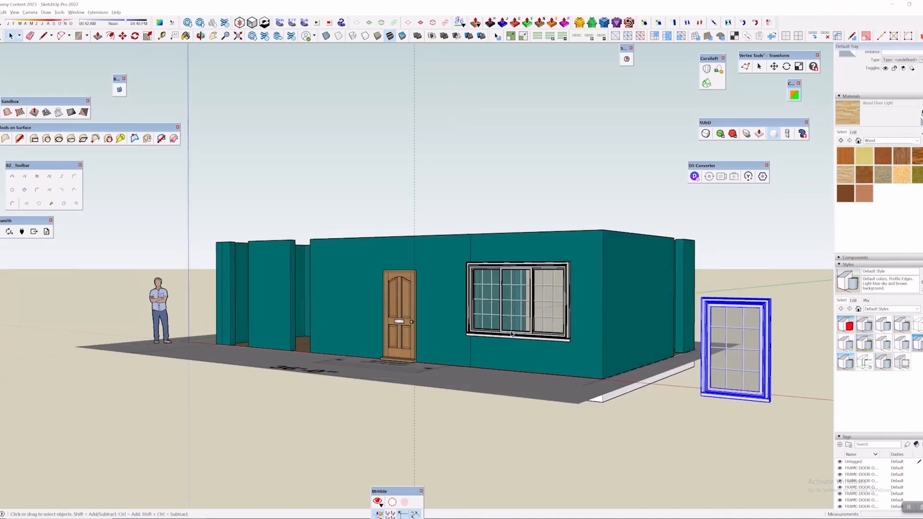
middle_drag(410, 339, 250, 376)
click(351, 199)
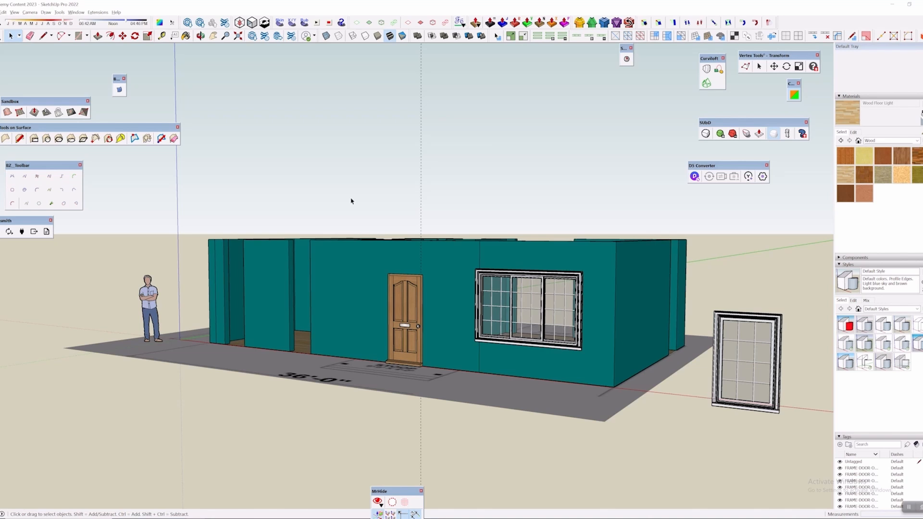
middle_drag(511, 409, 347, 300)
middle_drag(321, 333, 535, 318)
scroll(535, 317, up, 2)
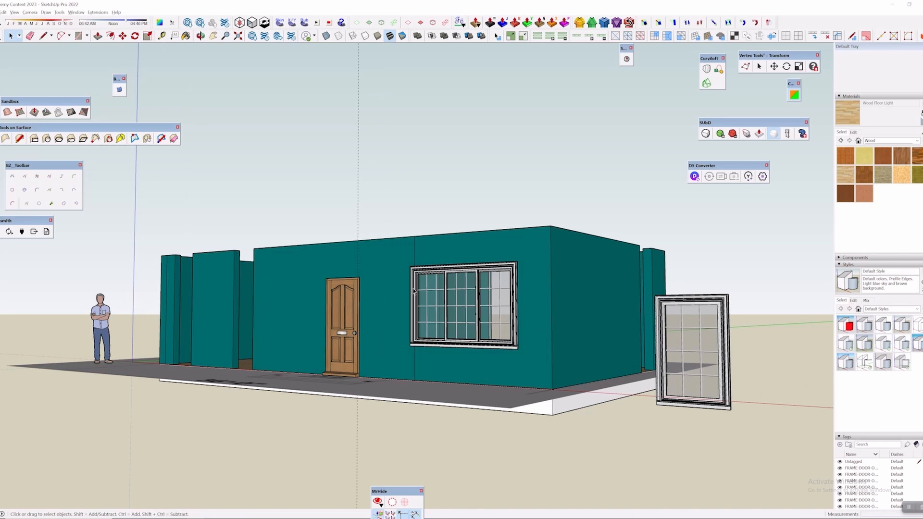
middle_drag(412, 291, 471, 312)
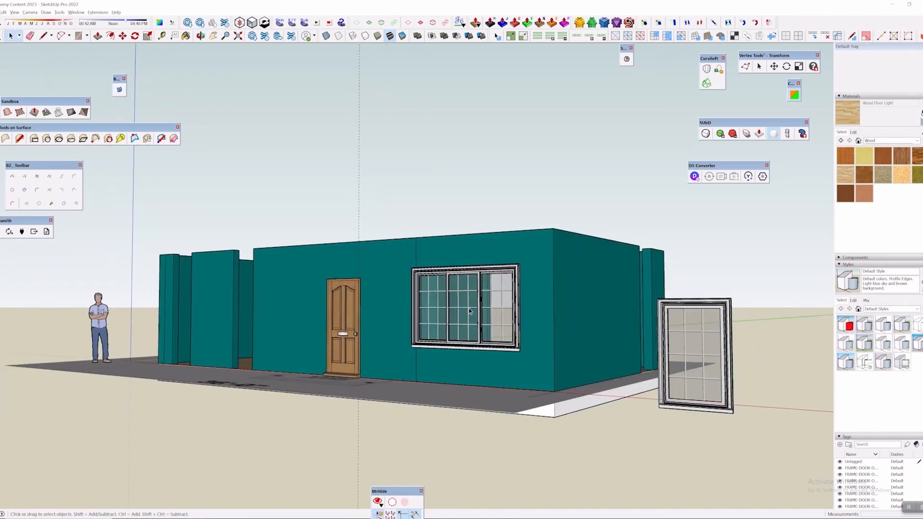
click(672, 340)
middle_drag(676, 343, 730, 358)
click(693, 342)
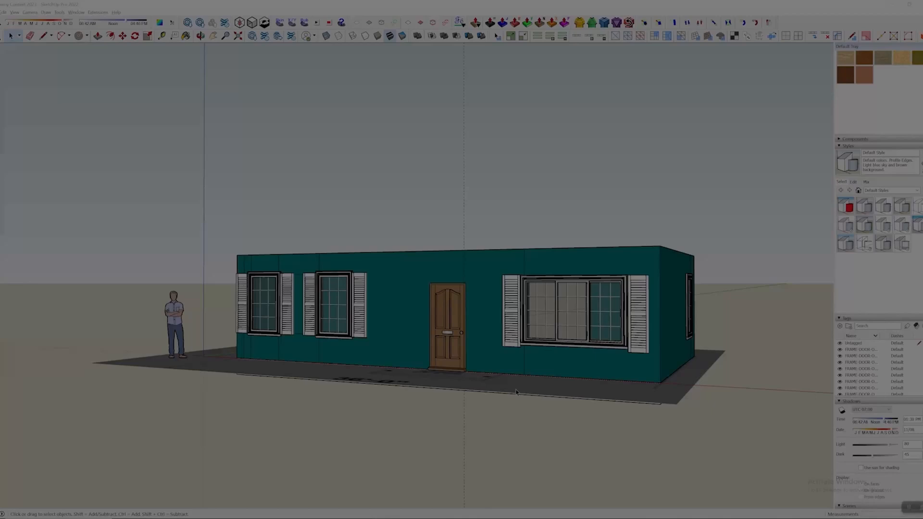
Inspect the shutters beside the front windows and the end wall's window
scroll(517, 392, up, 1)
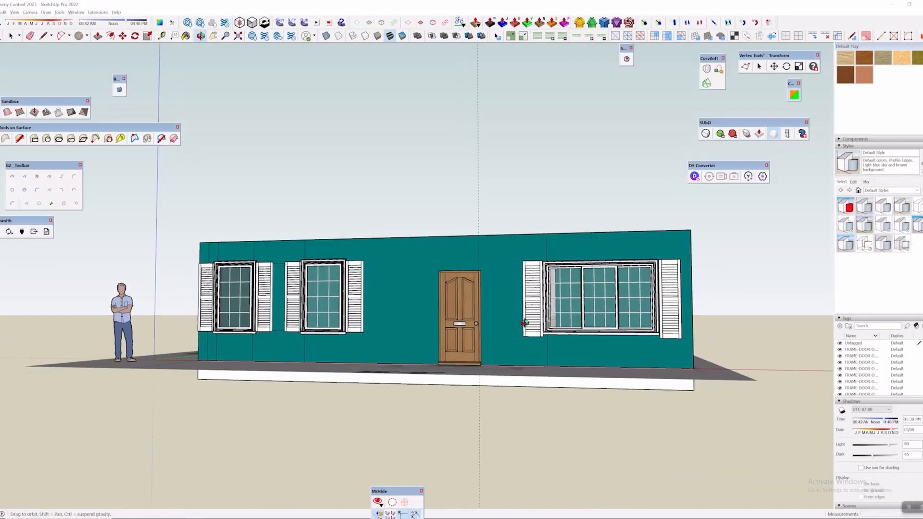
middle_drag(413, 337, 443, 336)
scroll(443, 336, up, 2)
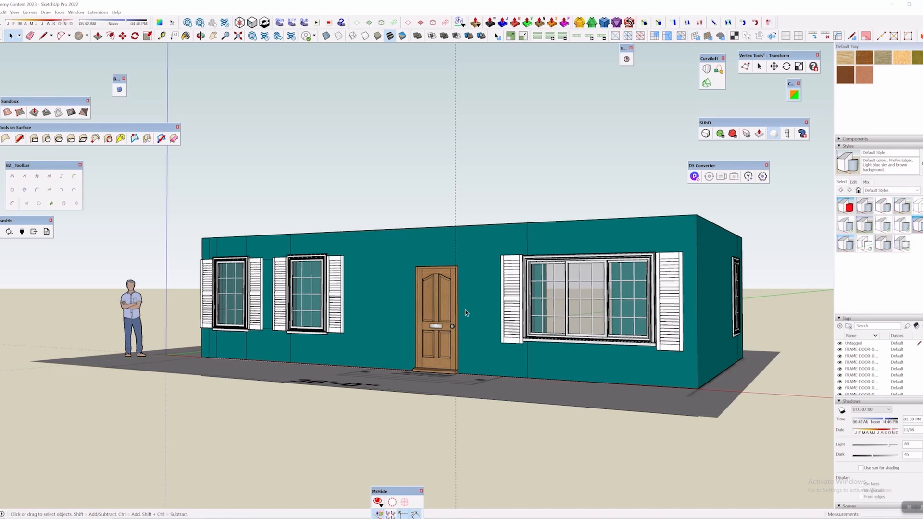
scroll(692, 326, up, 2)
scroll(756, 316, up, 2)
click(657, 302)
middle_drag(657, 302, 730, 316)
scroll(729, 315, up, 2)
scroll(705, 316, up, 1)
scroll(706, 316, down, 5)
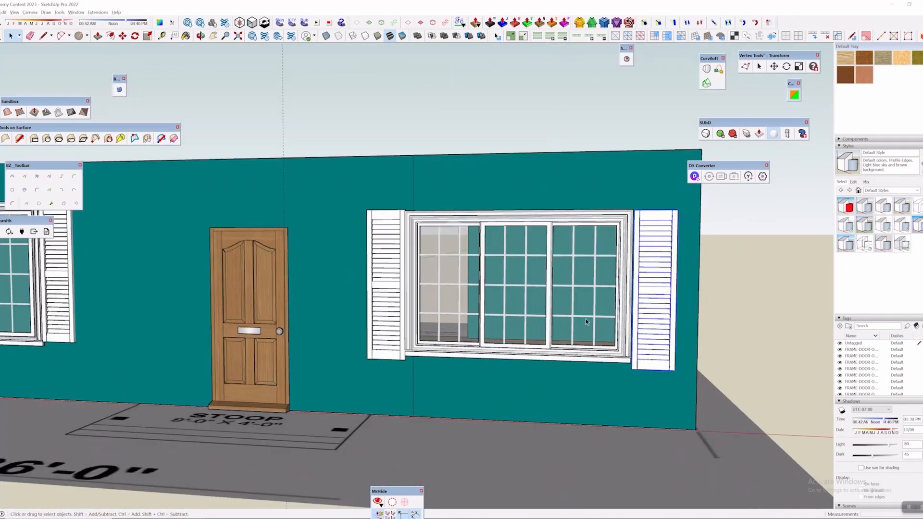
scroll(380, 323, down, 1)
mouse_move(380, 323)
middle_down()
mouse_move(144, 223)
mouse_move(153, 167)
middle_up()
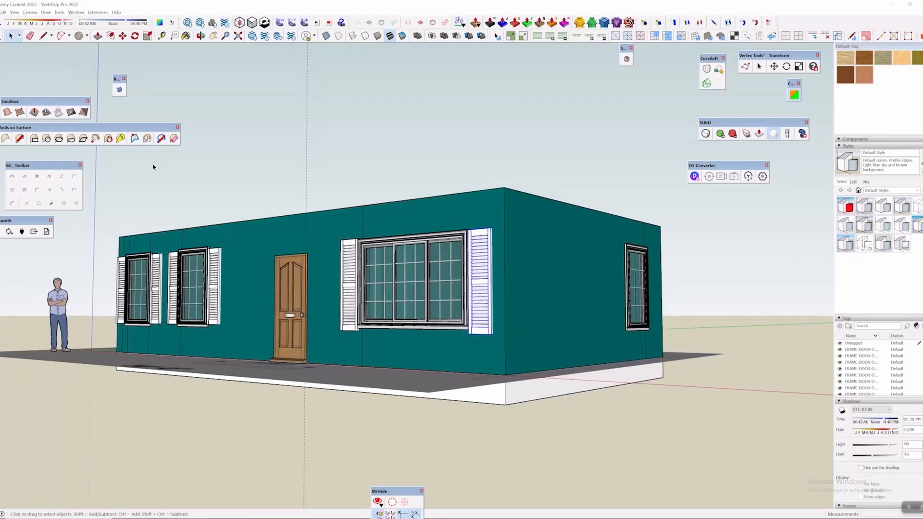
click(179, 164)
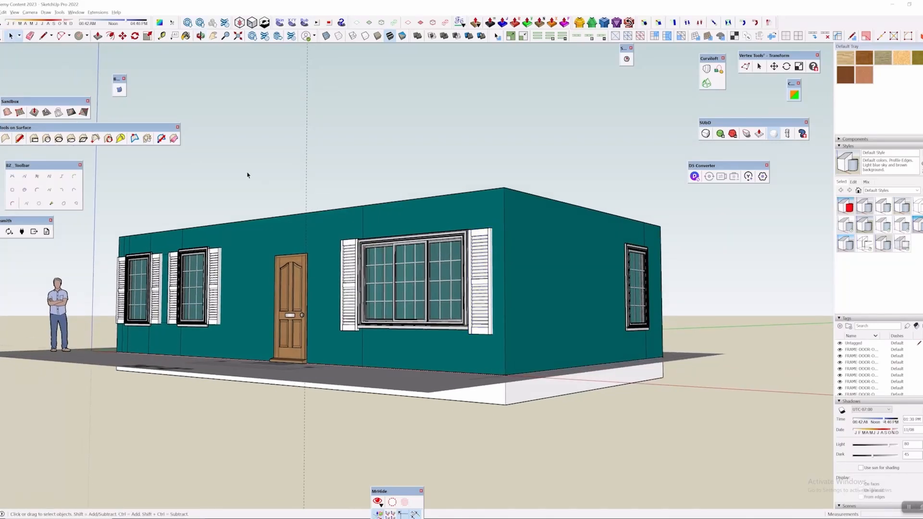
Examine the house's front and open wall tops, ending at the end wall with the single window
mouse_move(264, 176)
middle_down()
mouse_move(189, 173)
mouse_move(367, 177)
mouse_move(433, 198)
mouse_move(614, 161)
mouse_move(317, 177)
mouse_move(542, 188)
middle_up()
scroll(540, 188, up, 4)
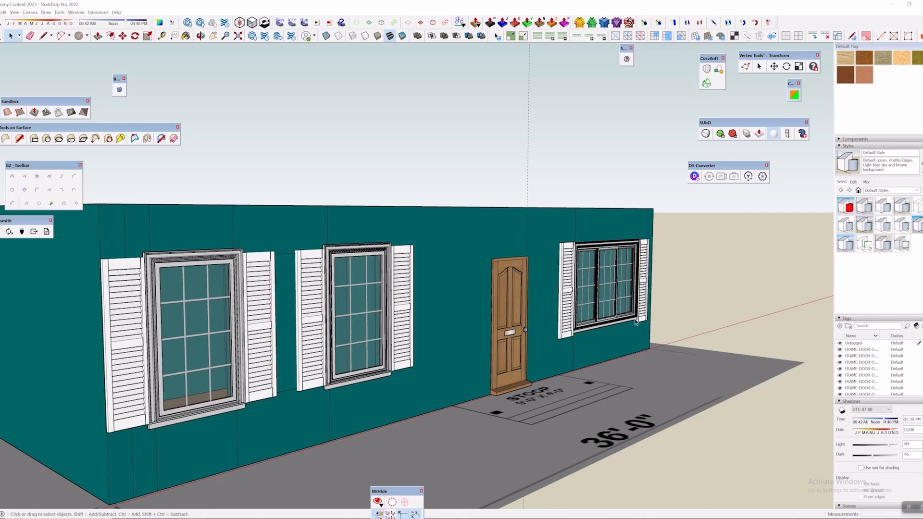
middle_drag(637, 322, 569, 268)
scroll(294, 329, down, 5)
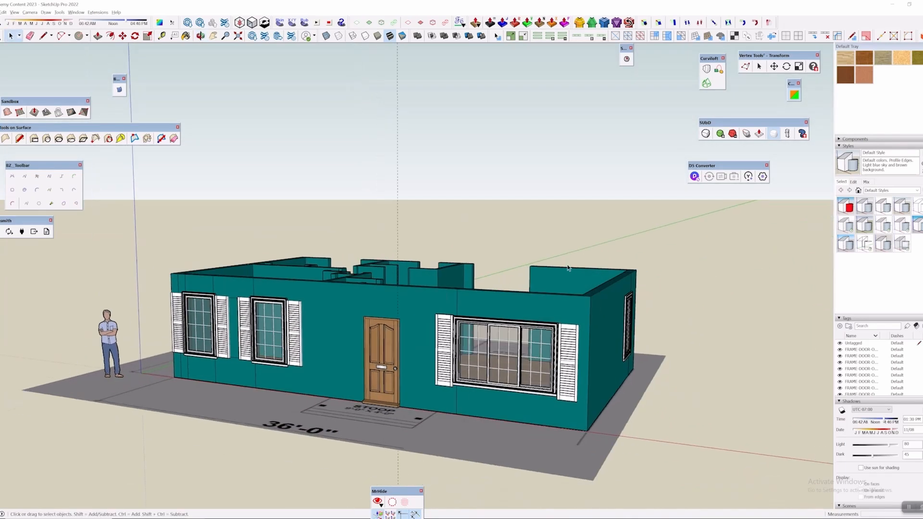
middle_drag(447, 289, 557, 230)
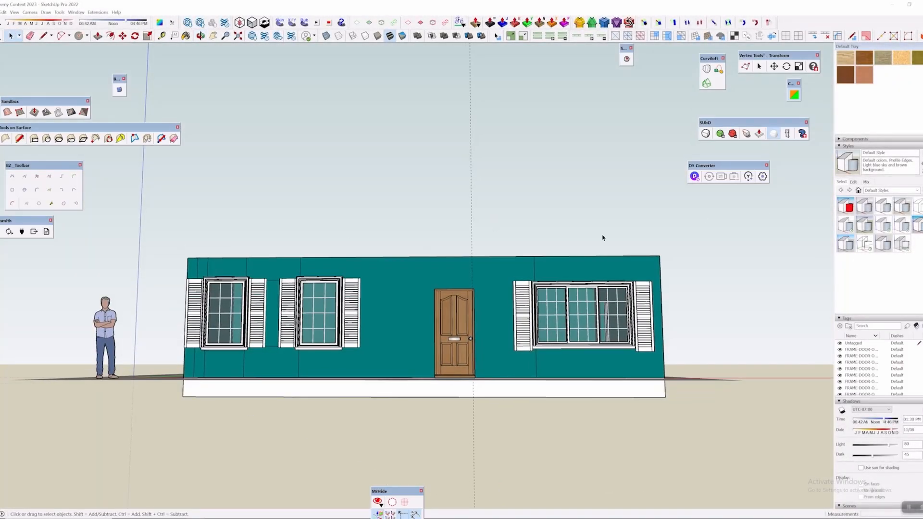
middle_drag(602, 238, 569, 216)
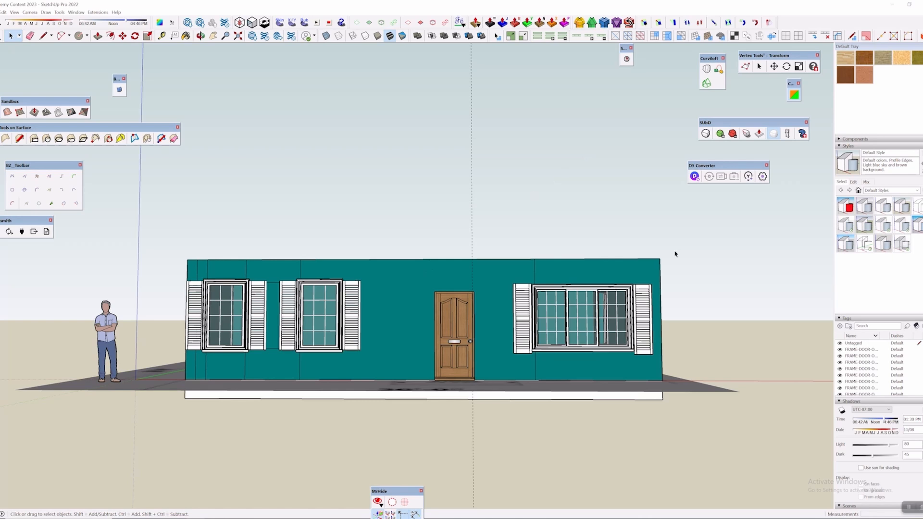
mouse_move(675, 254)
middle_down()
mouse_move(374, 371)
mouse_move(303, 353)
middle_up()
click(395, 329)
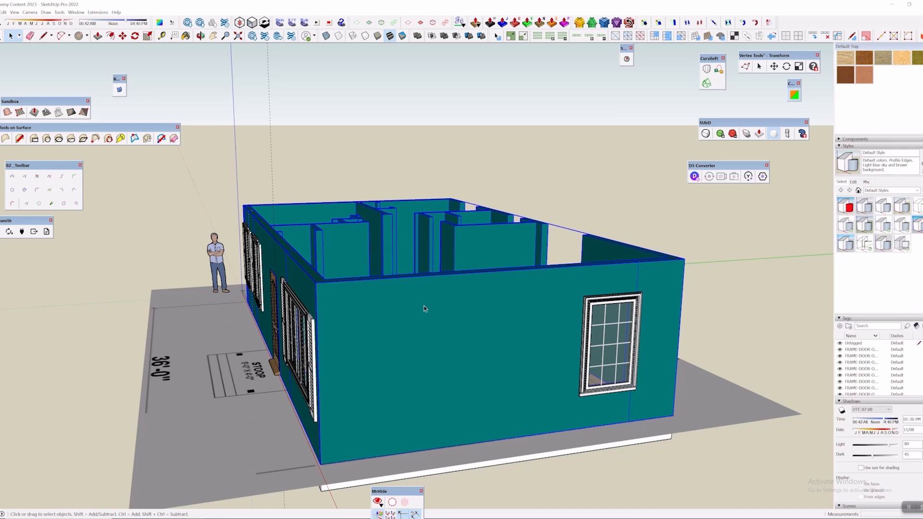
middle_drag(424, 309, 452, 305)
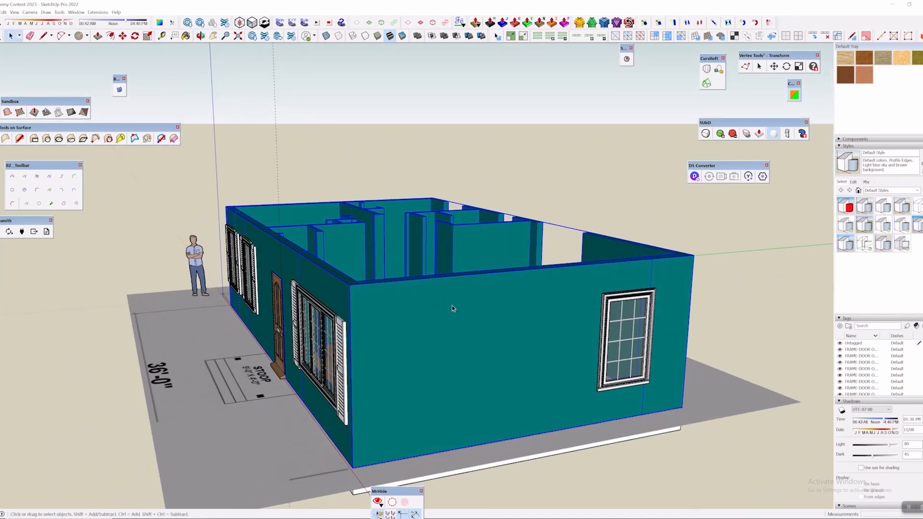
click(345, 170)
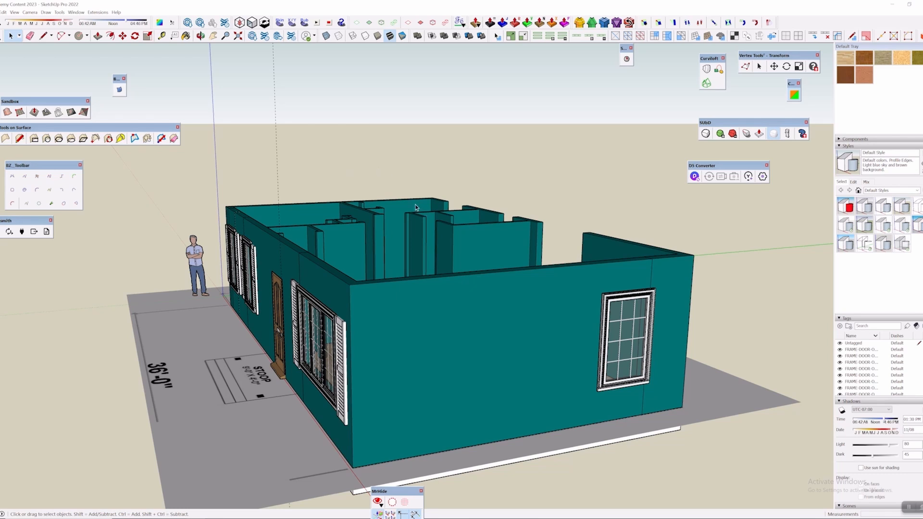
middle_drag(423, 210, 304, 183)
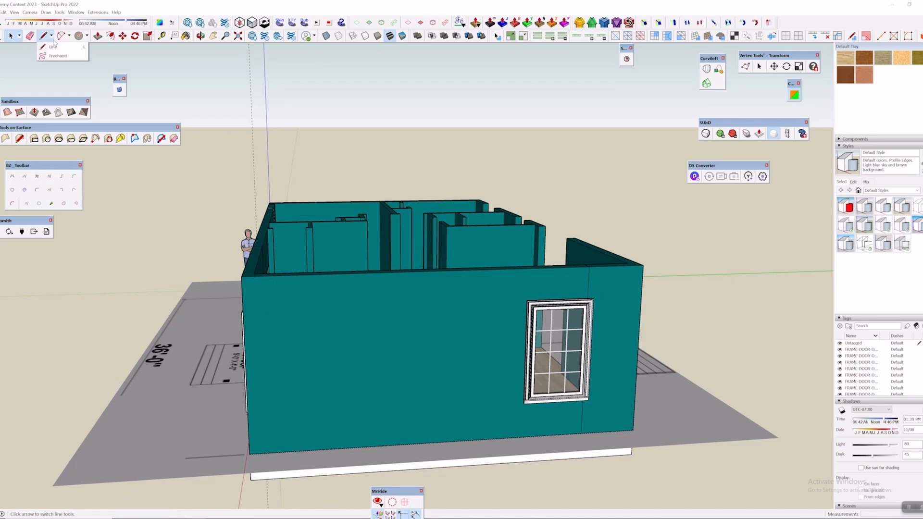
Draw a line across the top of the end wall with the single window, from one corner to the other
click(43, 36)
middle_drag(310, 313, 358, 354)
key(space)
click(334, 362)
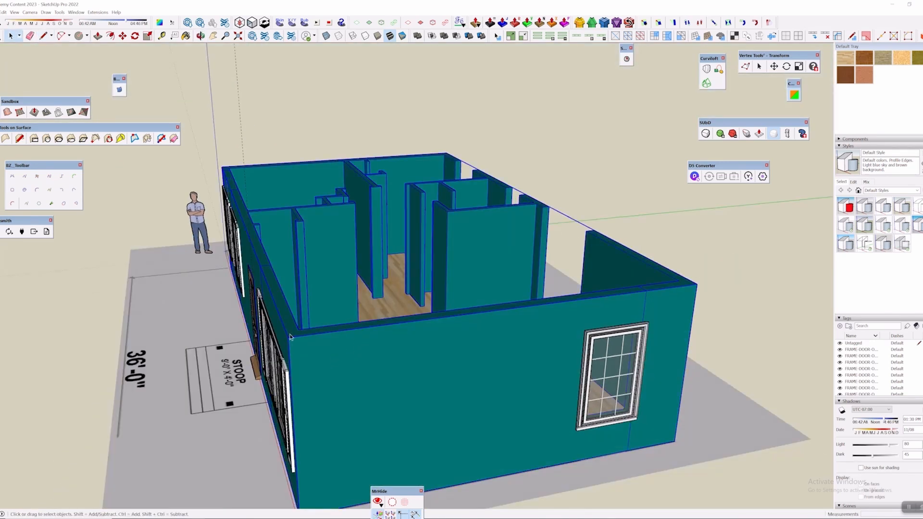
key(l)
scroll(288, 354, up, 3)
mouse_move(288, 361)
middle_down()
mouse_move(289, 325)
mouse_move(327, 437)
mouse_move(306, 412)
mouse_move(281, 408)
mouse_move(266, 276)
mouse_move(519, 411)
mouse_move(379, 288)
mouse_move(397, 413)
middle_up()
scroll(395, 410, up, 2)
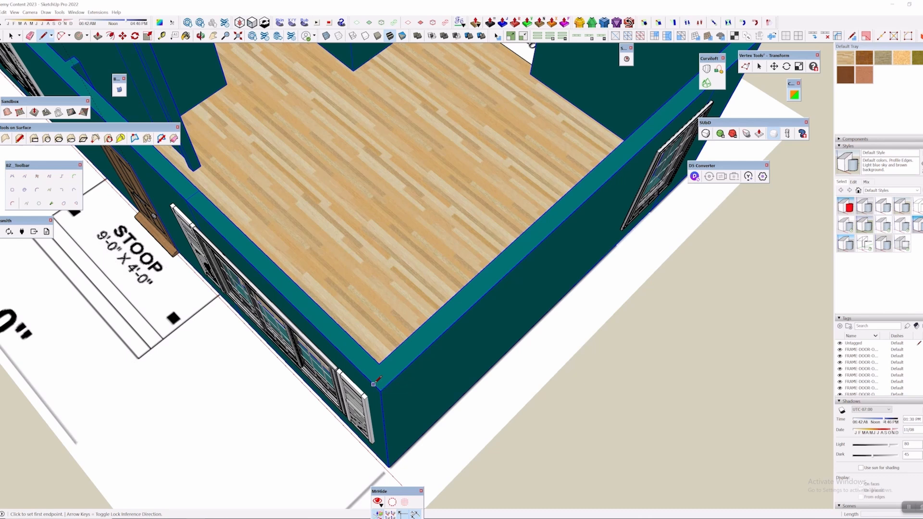
mouse_move(374, 384)
middle_down()
mouse_move(413, 370)
mouse_move(541, 215)
middle_up()
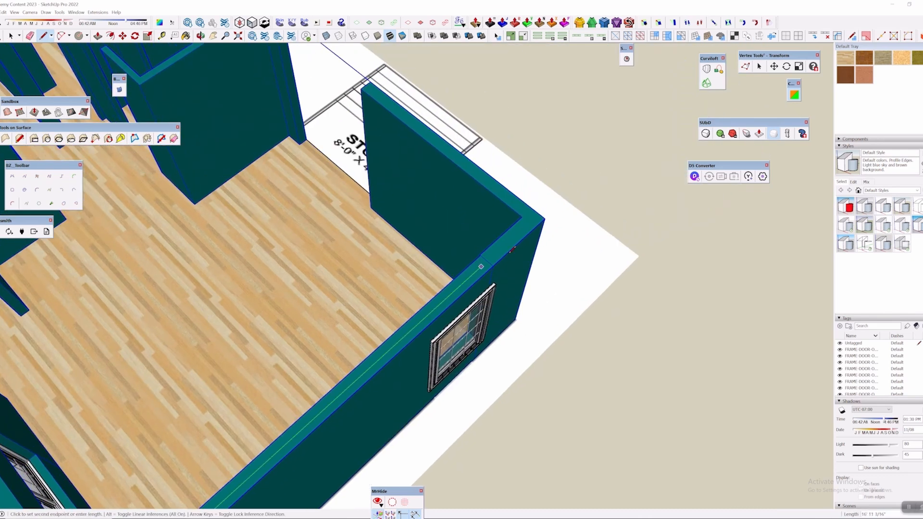
click(540, 214)
Draw a vertical line about 6' 7" high from the end wall's top midpoint and join its peak to both corners as a gable
shift+middle_drag(424, 283, 473, 194)
scroll(473, 193, down, 1)
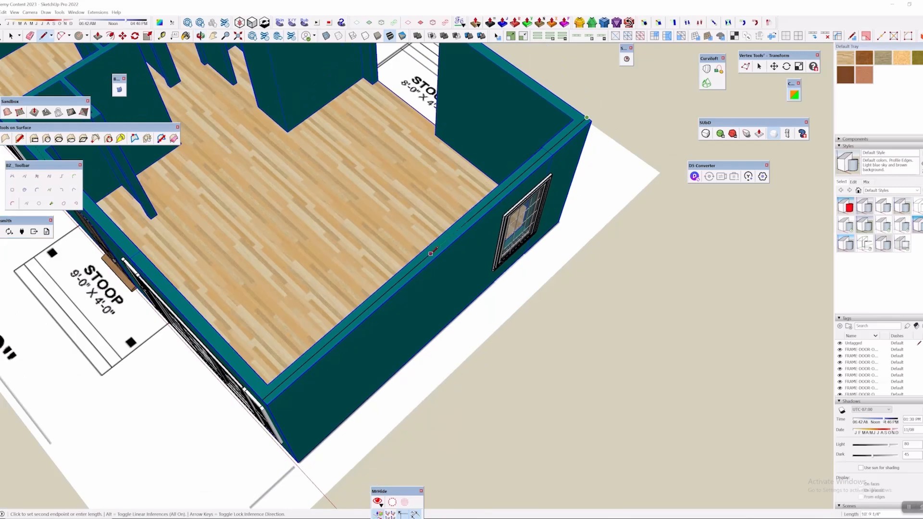
middle_drag(447, 240, 356, 232)
middle_drag(375, 327, 533, 296)
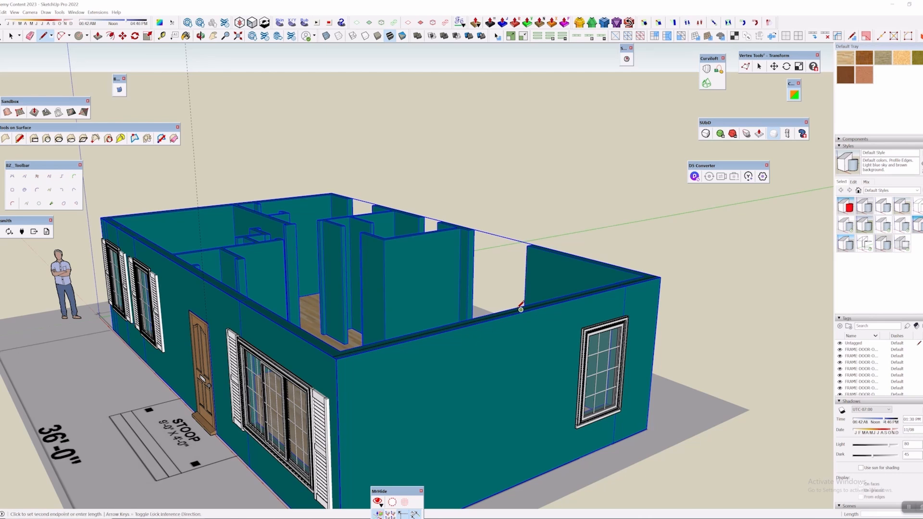
click(516, 305)
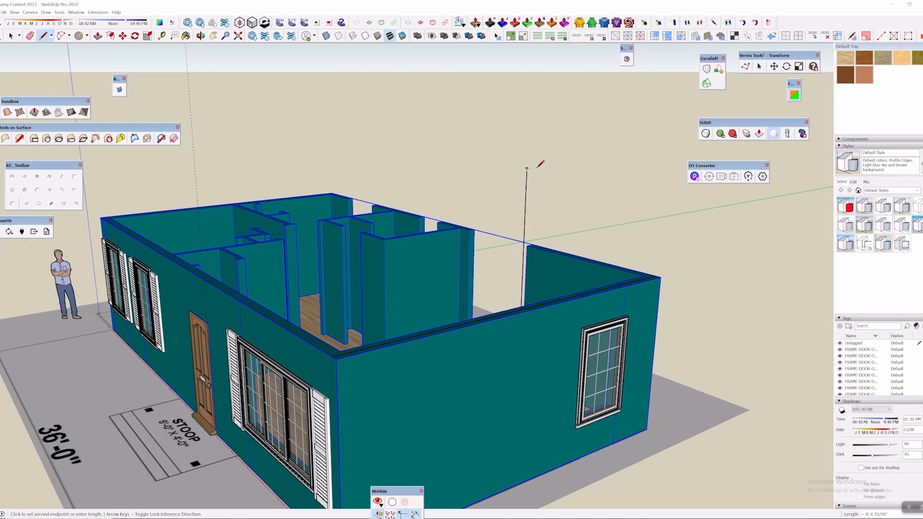
middle_drag(622, 229, 633, 292)
click(625, 310)
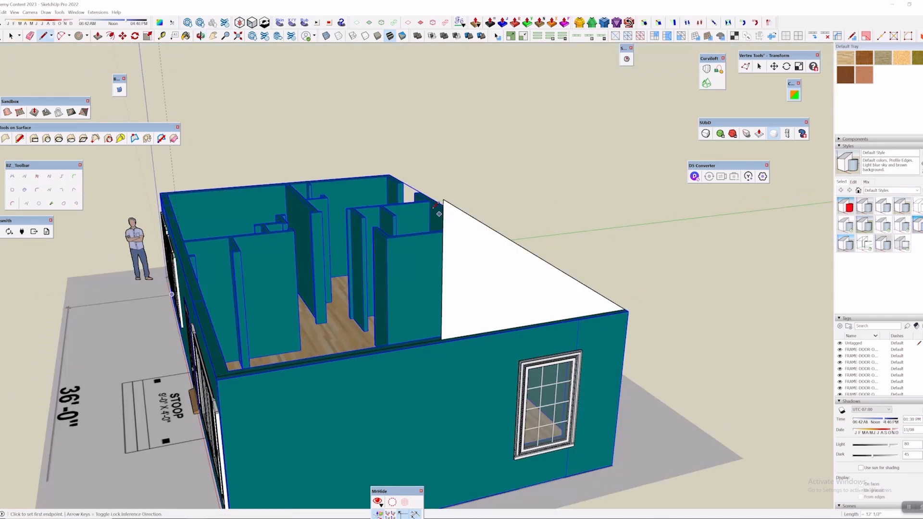
click(214, 376)
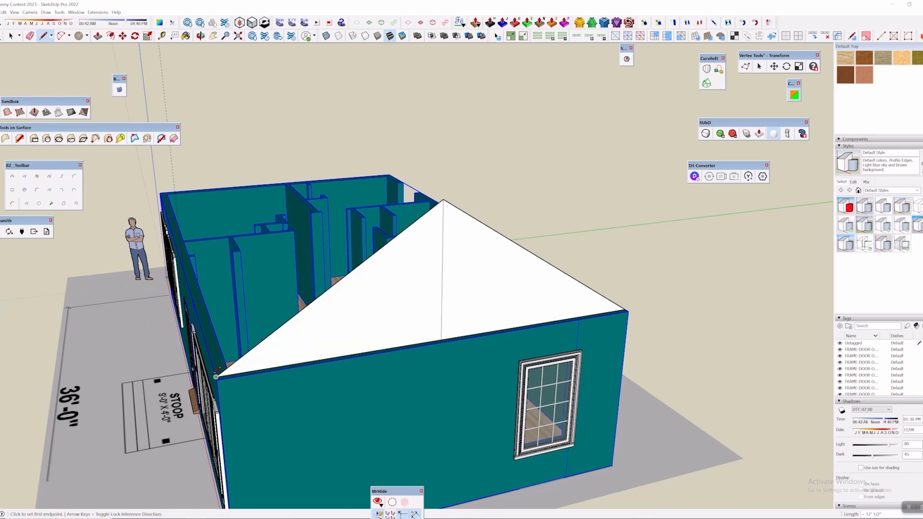
Erase the vertical centre line so the gable triangle is a single face
middle_drag(216, 374, 504, 252)
scroll(524, 265, down, 3)
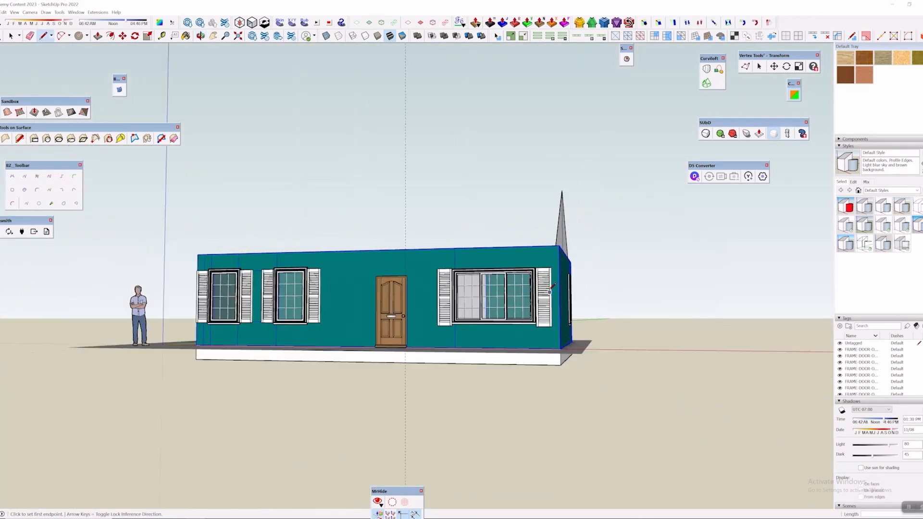
mouse_move(553, 284)
middle_down()
mouse_move(660, 300)
mouse_move(320, 318)
mouse_move(432, 296)
middle_up()
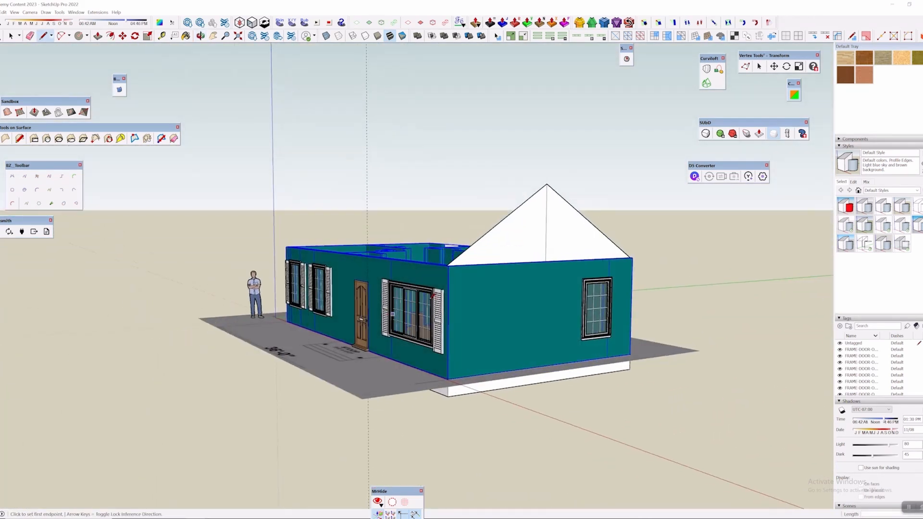
key(e)
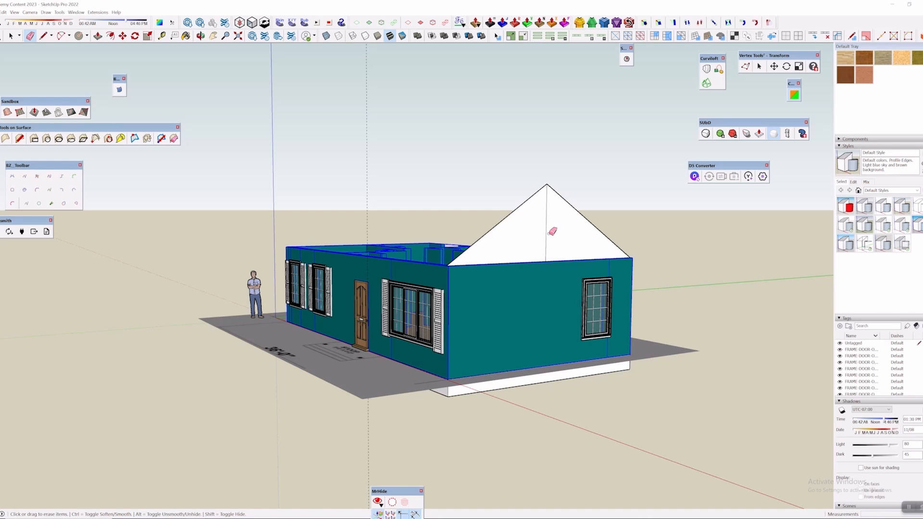
scroll(552, 229, up, 3)
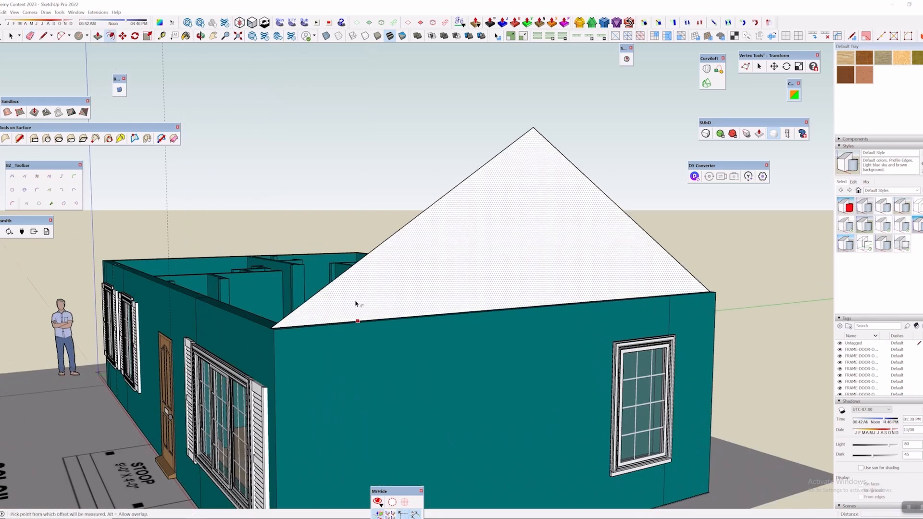
Offset the gable triangle's outline inward by about 2 11/16"
click(317, 311)
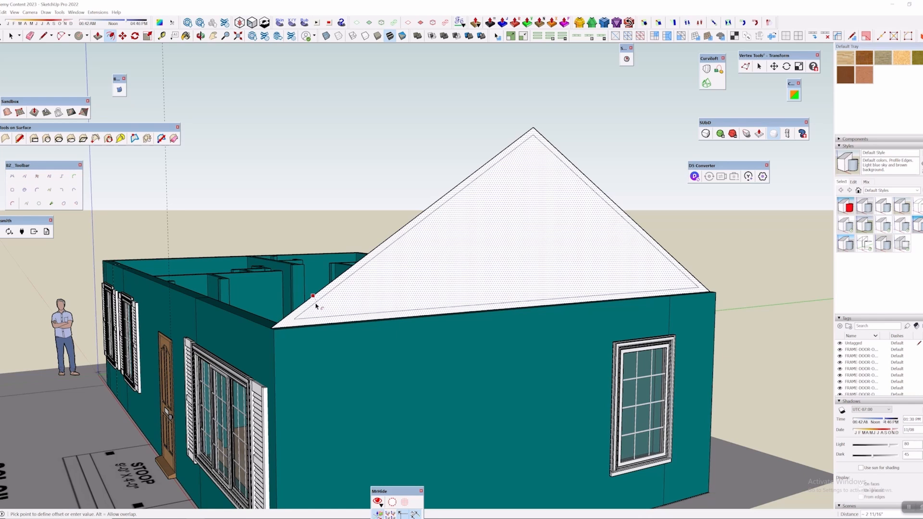
click(316, 305)
scroll(369, 283, up, 3)
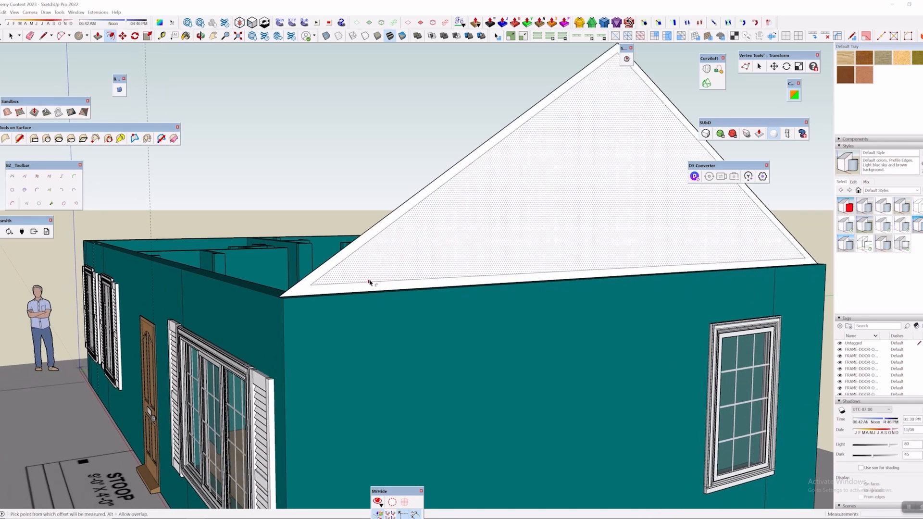
Draw short vertical lines from both lower corners of the gable's inner triangle down to the top edge of the end wall
scroll(370, 283, up, 3)
key(l)
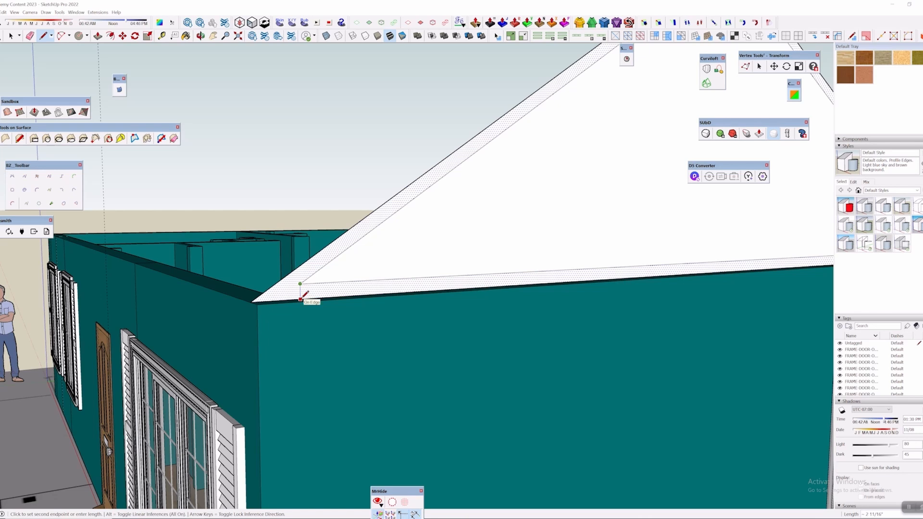
click(300, 299)
middle_drag(568, 293, 652, 332)
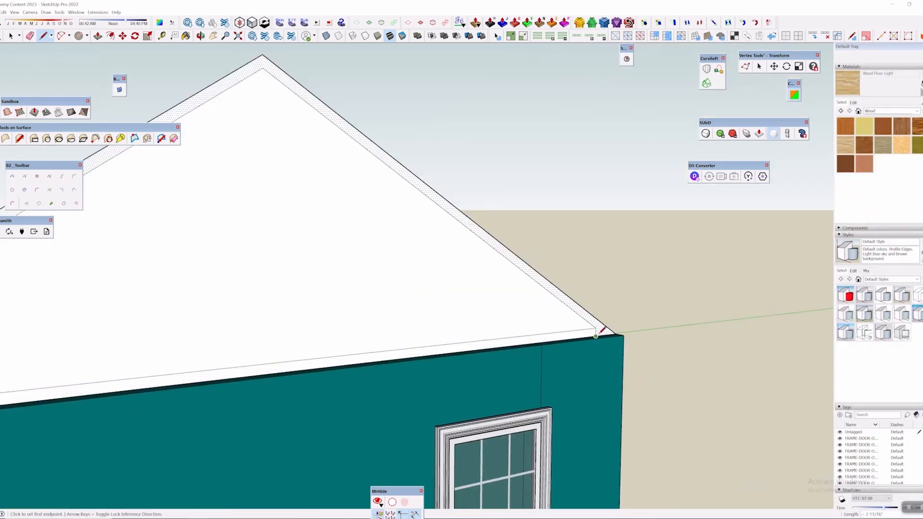
Push/Pull the sloped border strip of the gable along the full length of the house to the opposite end wall's corner
scroll(602, 325, down, 5)
middle_drag(443, 334, 711, 307)
scroll(778, 254, down, 3)
scroll(691, 315, up, 3)
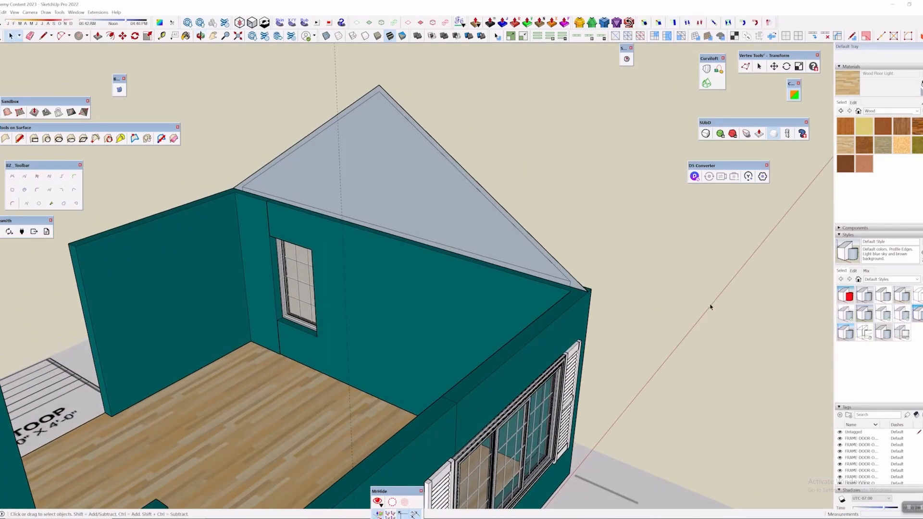
scroll(434, 222, down, 5)
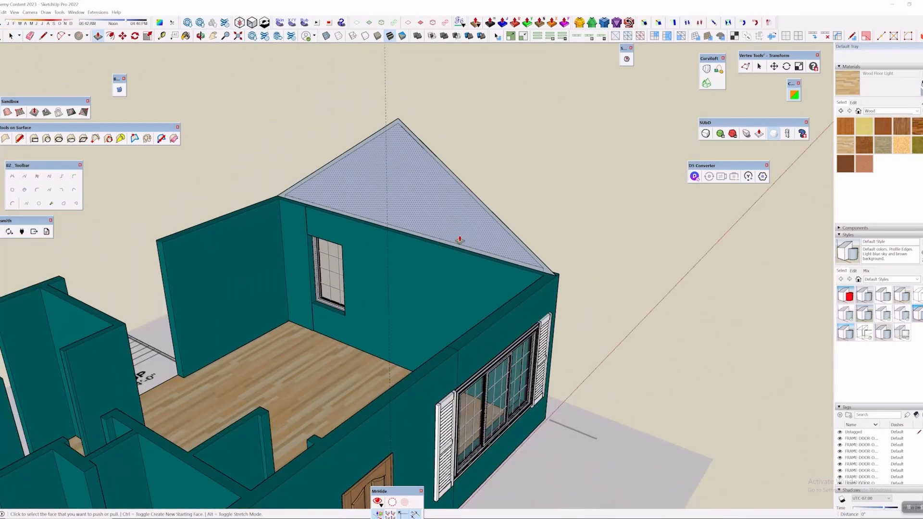
middle_drag(457, 229, 500, 215)
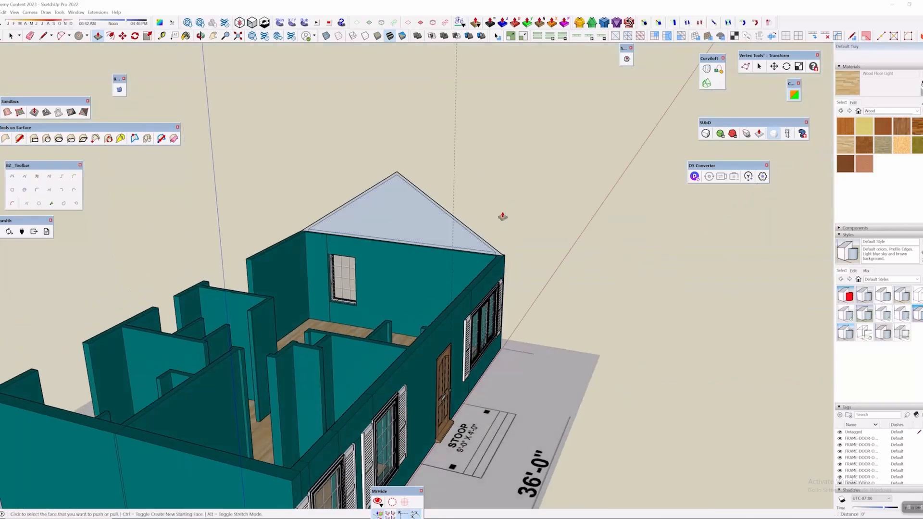
scroll(500, 215, up, 3)
scroll(489, 265, up, 3)
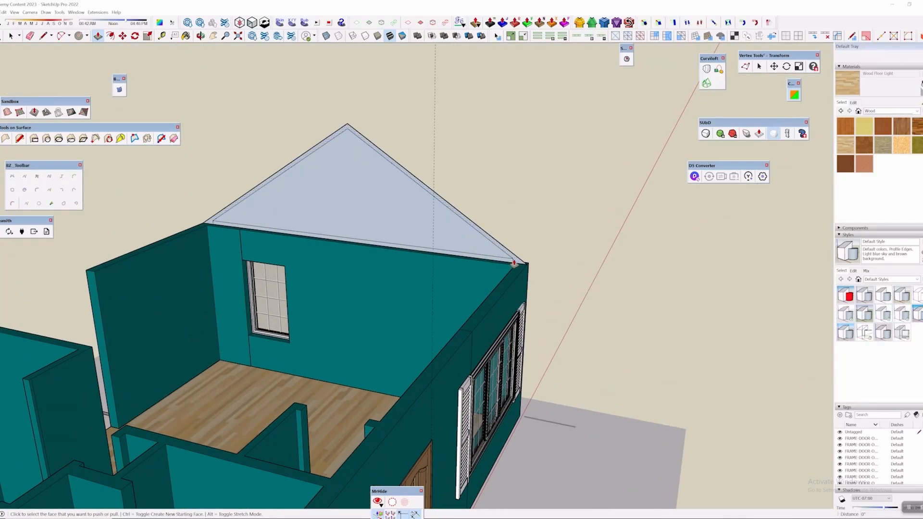
scroll(518, 263, down, 3)
middle_drag(520, 264, 315, 286)
scroll(583, 225, up, 3)
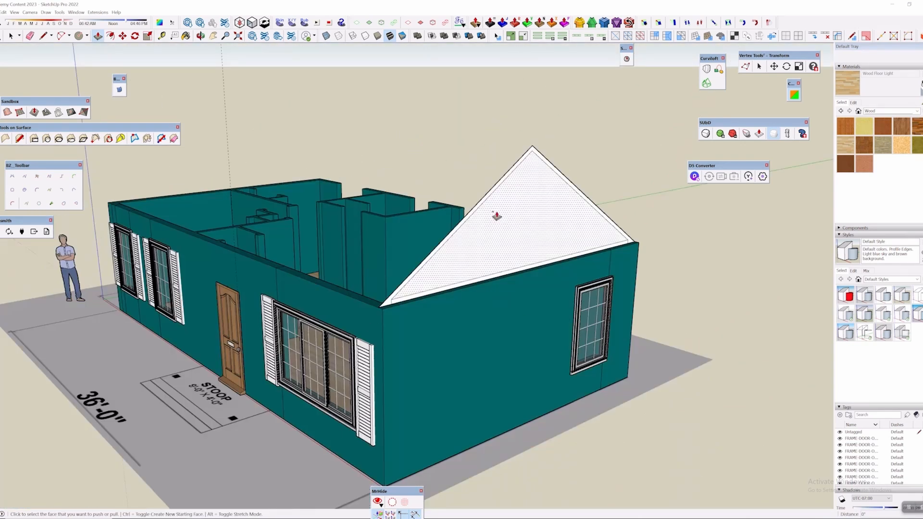
middle_drag(234, 340, 643, 274)
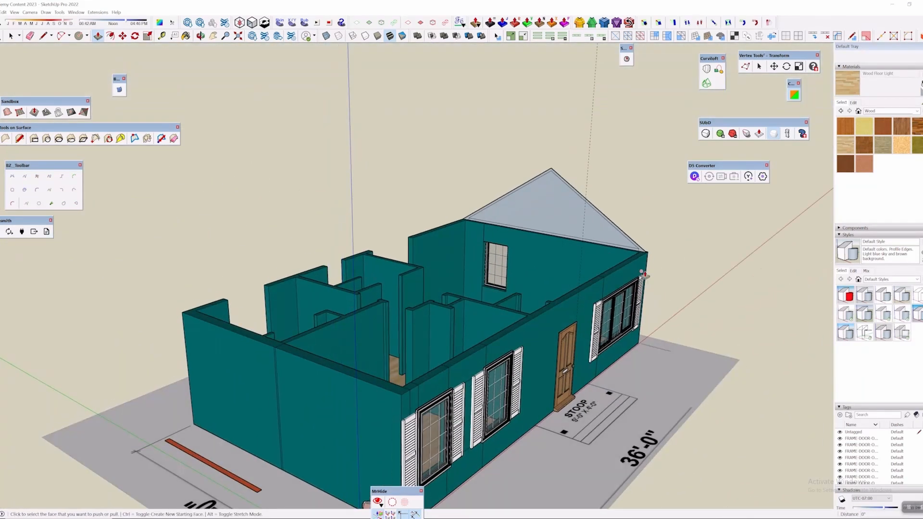
click(642, 254)
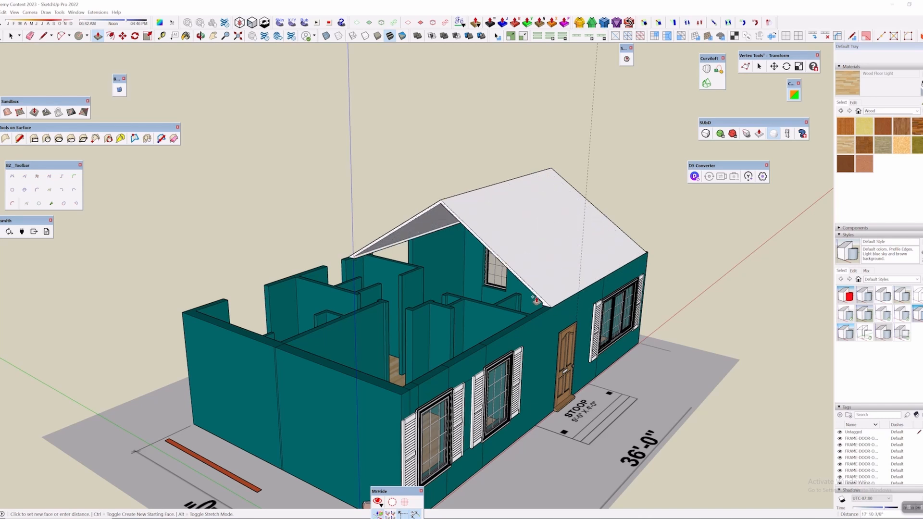
click(401, 396)
Draw a line between the roof's two lower inner corners on the windowless end wall to close its gable with a face
middle_drag(767, 362, 579, 279)
key(l)
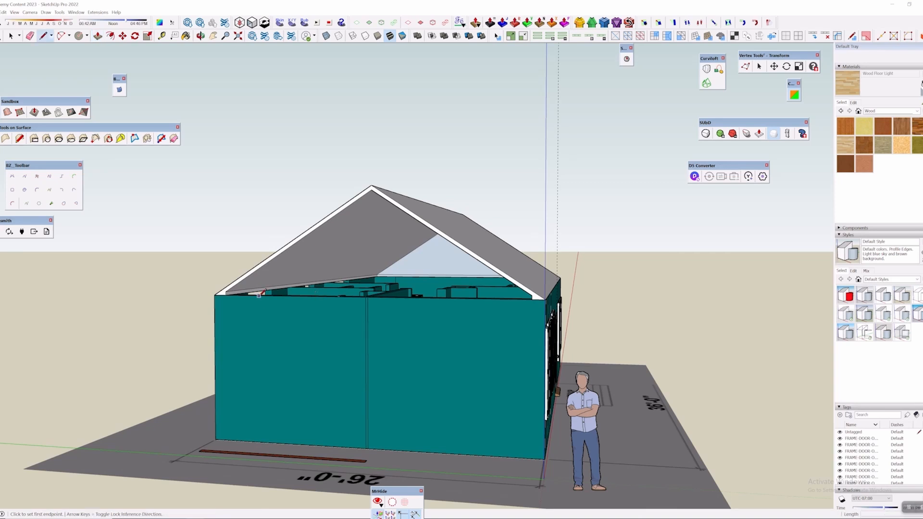
scroll(283, 293, up, 1)
scroll(222, 293, up, 2)
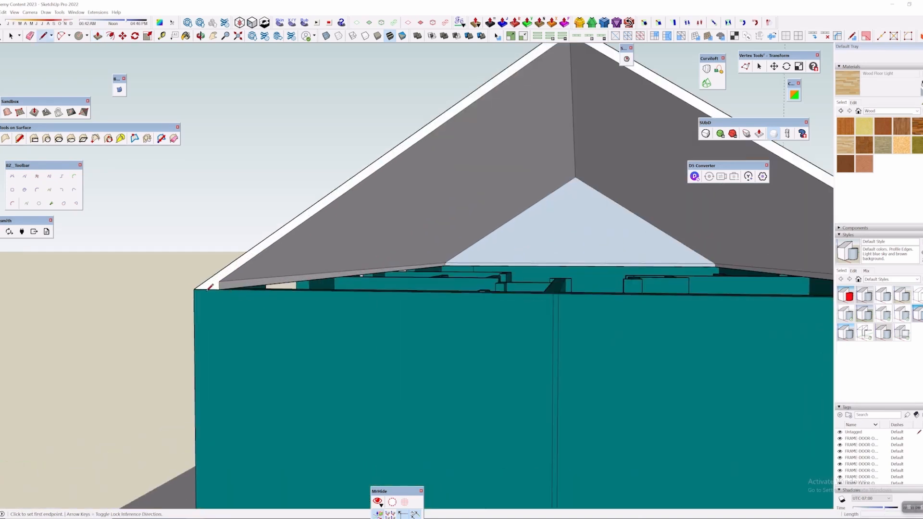
click(219, 289)
shift+middle_drag(789, 284, 612, 279)
middle_drag(107, 311, 385, 336)
click(491, 329)
scroll(489, 327, down, 3)
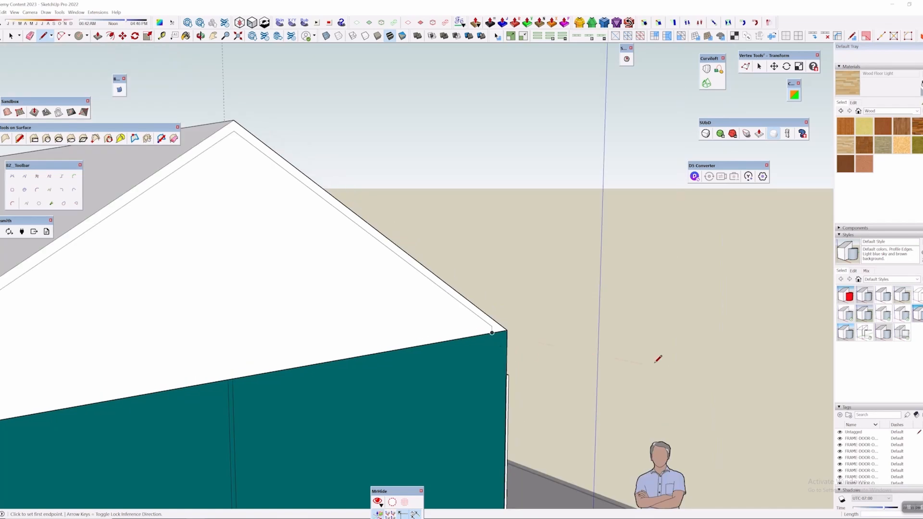
Pull the sloped border above the single-window end wall outward about 4 1/16" as a roof overhang
key(space)
middle_drag(655, 363, 328, 285)
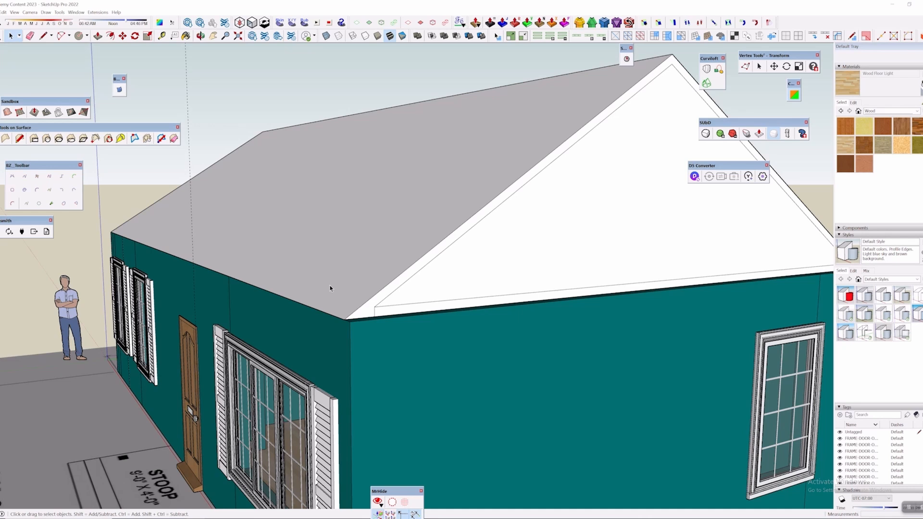
scroll(207, 293, down, 3)
middle_drag(192, 293, 616, 246)
scroll(634, 247, down, 3)
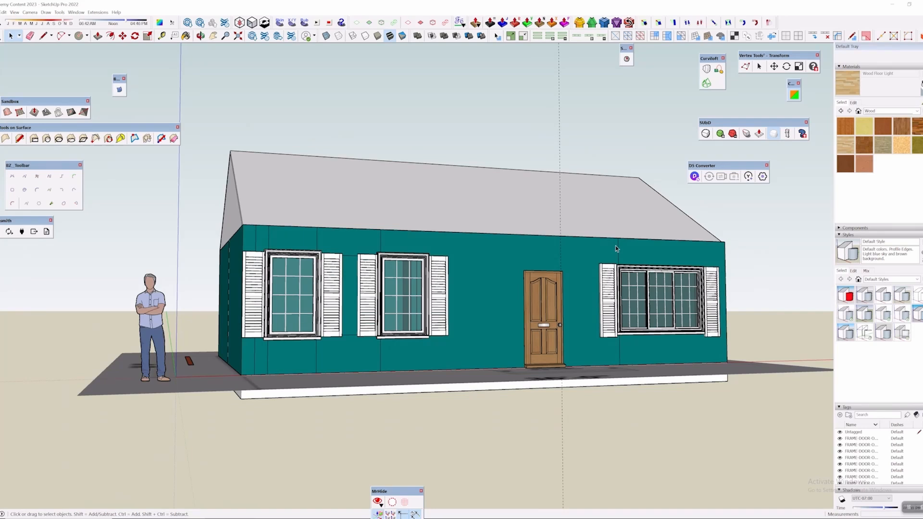
middle_drag(669, 243, 213, 321)
key(p)
scroll(391, 278, up, 4)
scroll(391, 278, up, 1)
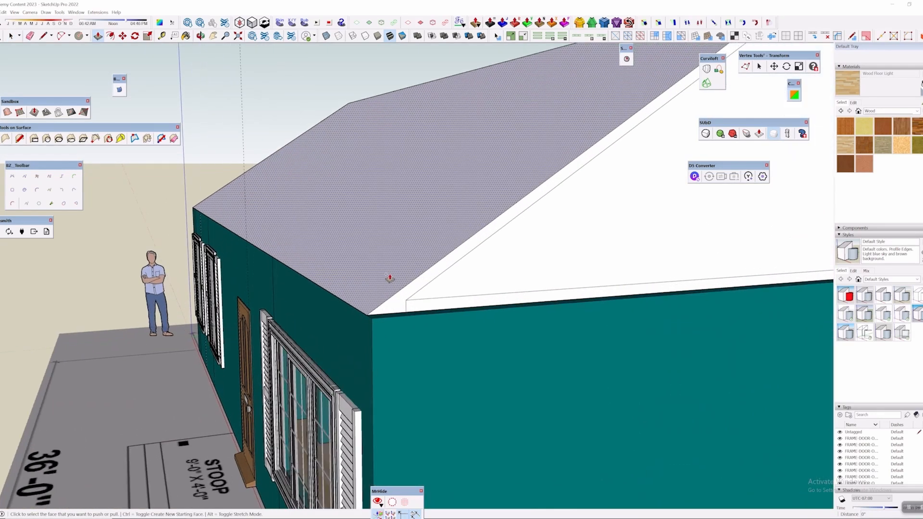
middle_drag(386, 297, 484, 366)
scroll(418, 256, up, 2)
scroll(480, 363, down, 5)
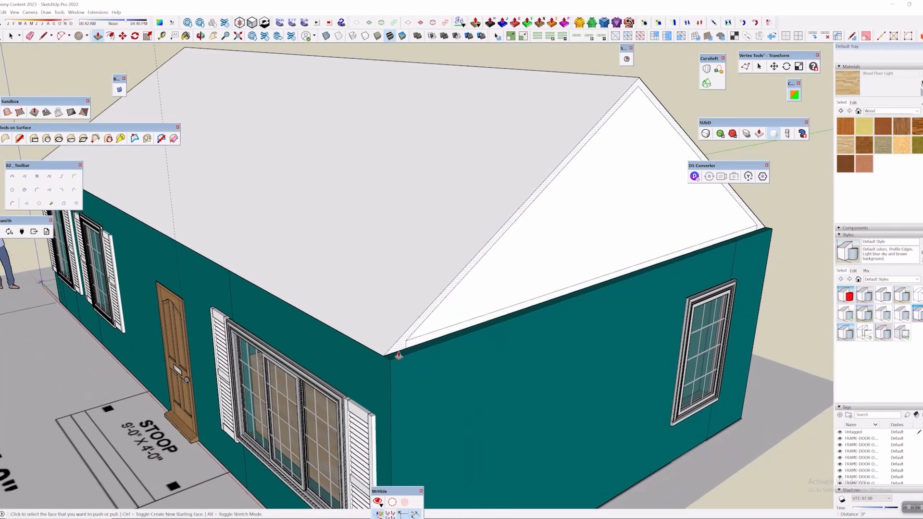
click(398, 355)
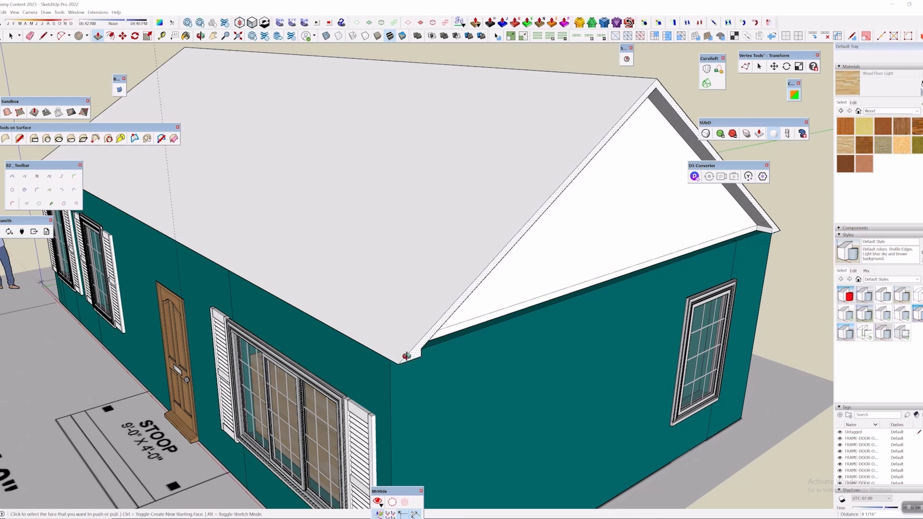
middle_drag(407, 356, 423, 321)
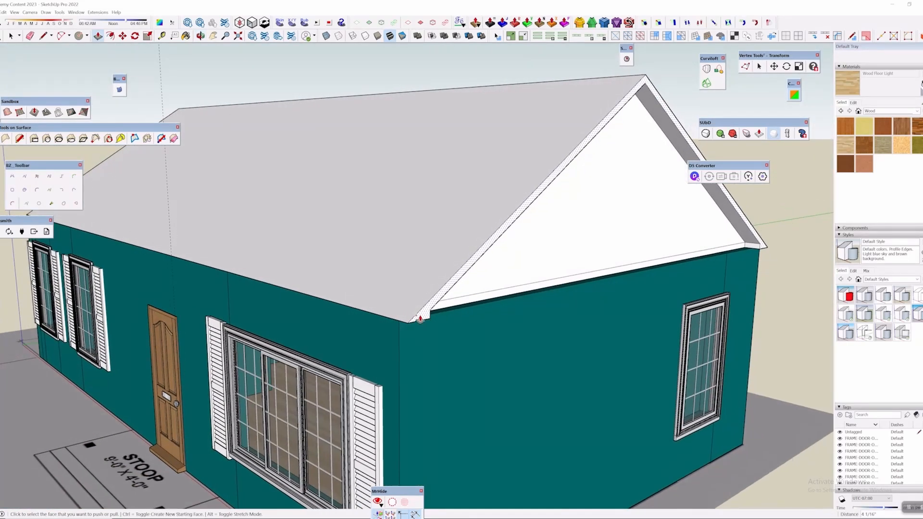
key(Escape)
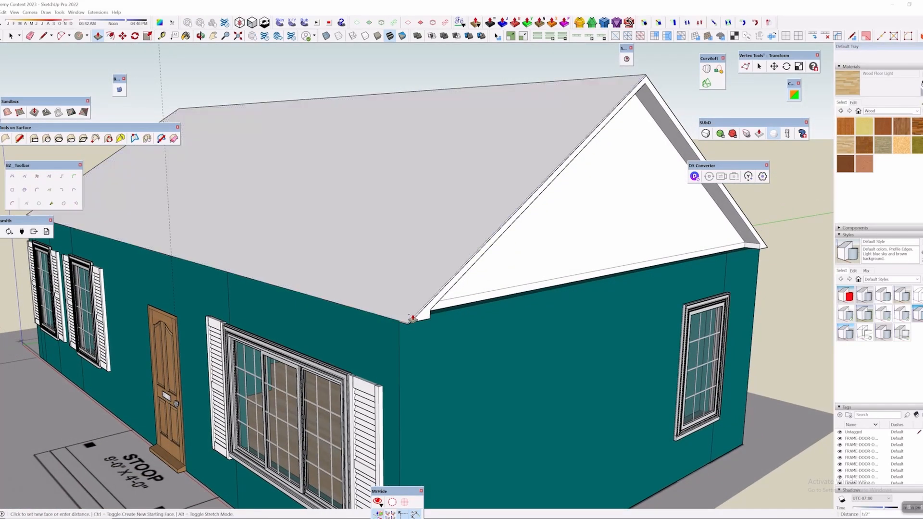
Thicken the roof slope on the front door side with Push/Pull and extend its eave edge beyond the front wall
click(416, 314)
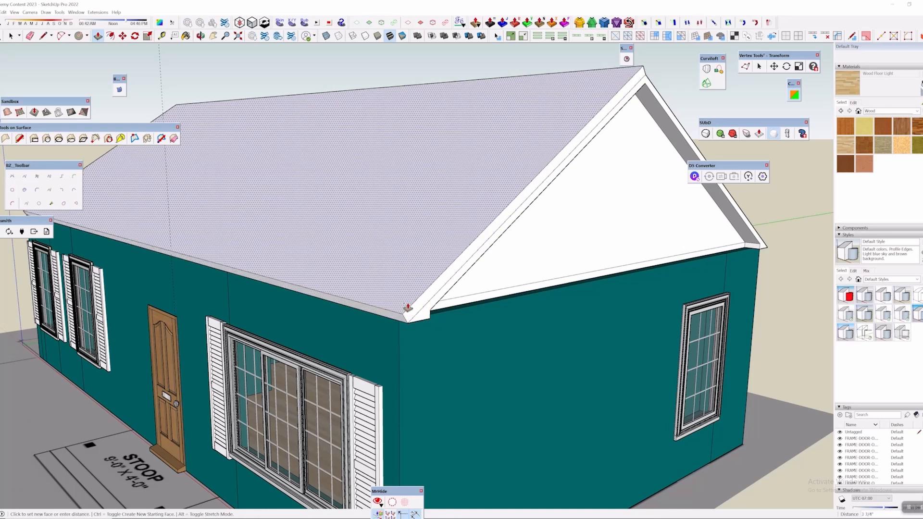
click(412, 306)
middle_drag(412, 305, 277, 250)
scroll(277, 250, up, 3)
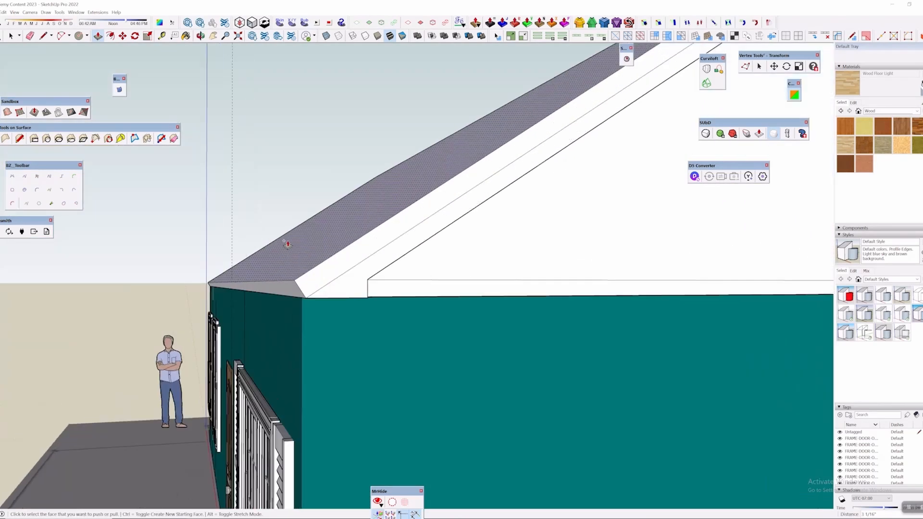
mouse_move(326, 289)
middle_down()
mouse_move(282, 247)
mouse_move(253, 237)
mouse_move(303, 282)
mouse_move(394, 298)
mouse_move(333, 301)
middle_up()
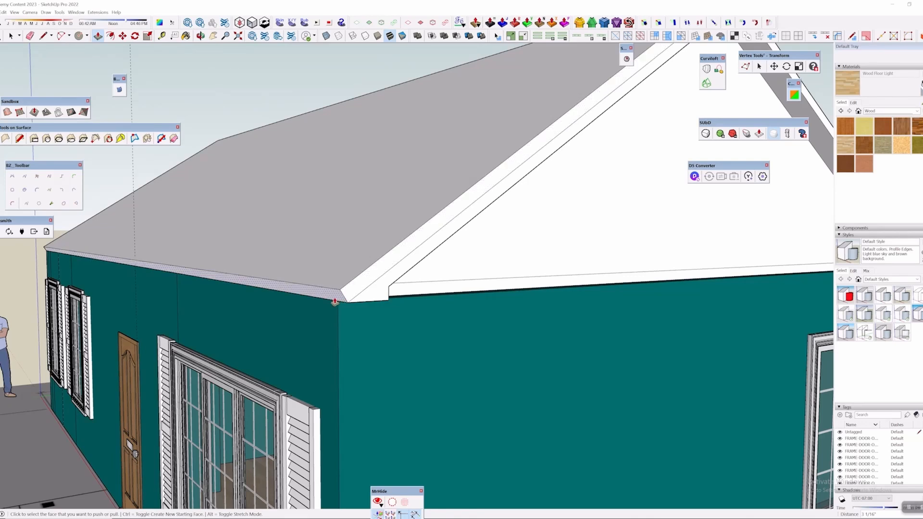
click(336, 302)
click(326, 304)
Pull the front slope's sloped end face slightly outward at the gable end with the single window
middle_drag(377, 289, 505, 183)
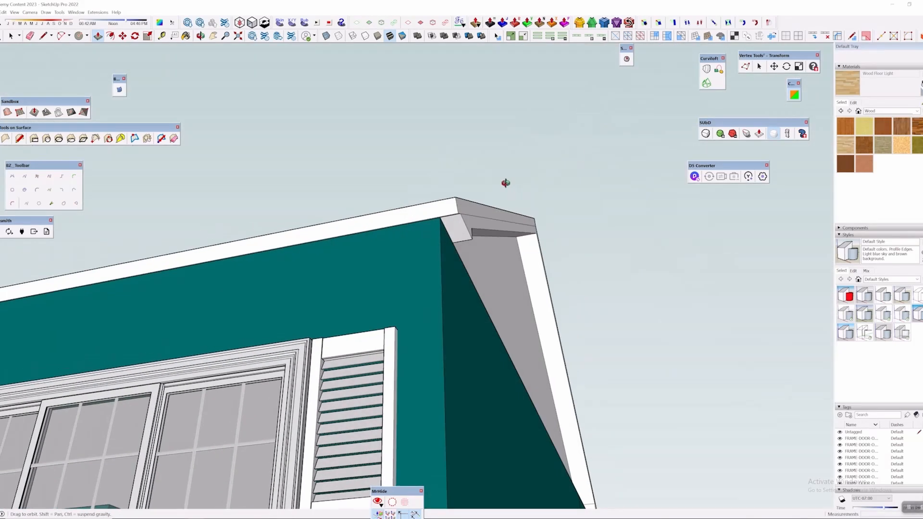
click(474, 207)
click(477, 208)
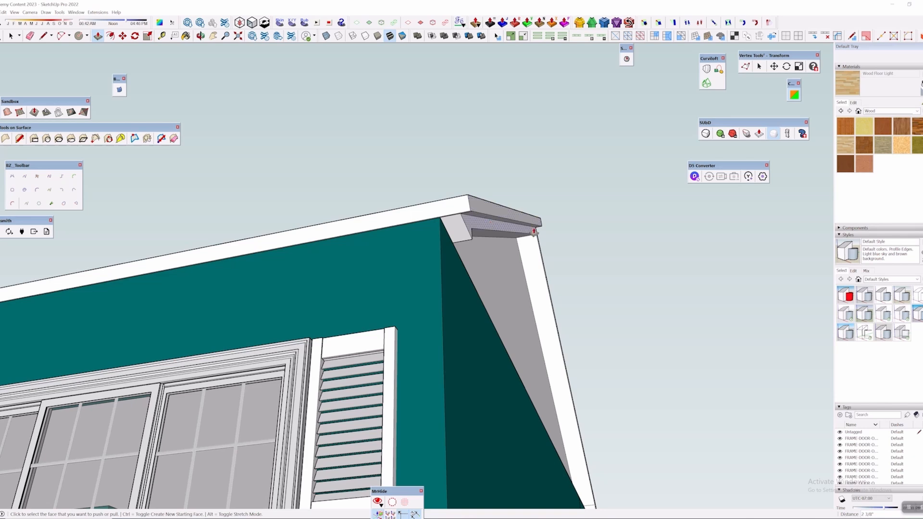
Pull the front slope's sloped end face outward past the gable on the windowless end wall
middle_drag(534, 232, 461, 409)
scroll(183, 380, down, 3)
shift+middle_drag(72, 378, 451, 387)
middle_drag(240, 346, 591, 308)
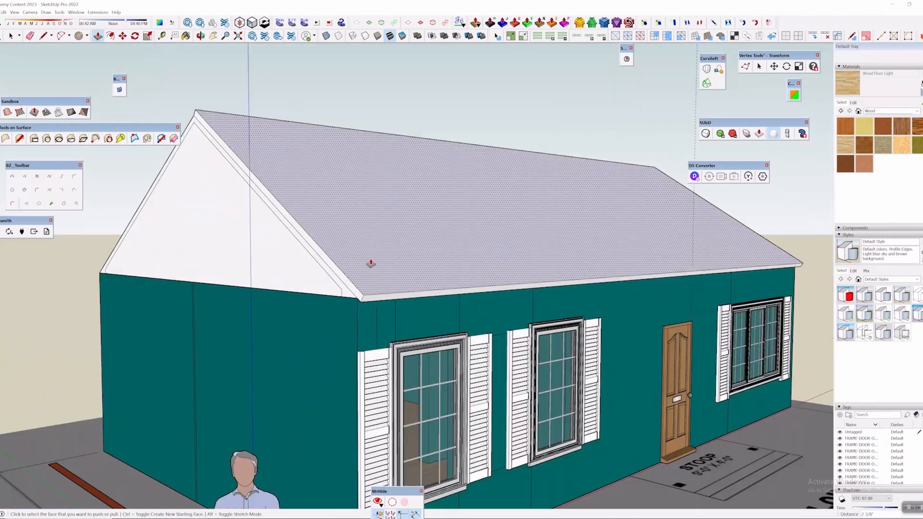
scroll(370, 264, up, 2)
middle_drag(326, 325, 266, 163)
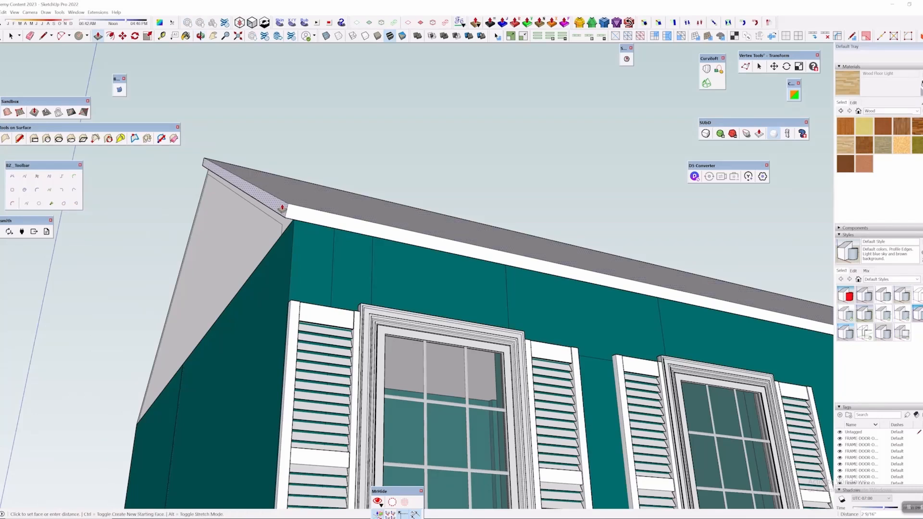
click(281, 207)
Thicken the rear roof slope about 2 13/16" with Push/Pull to match the front slope
middle_drag(289, 213, 656, 306)
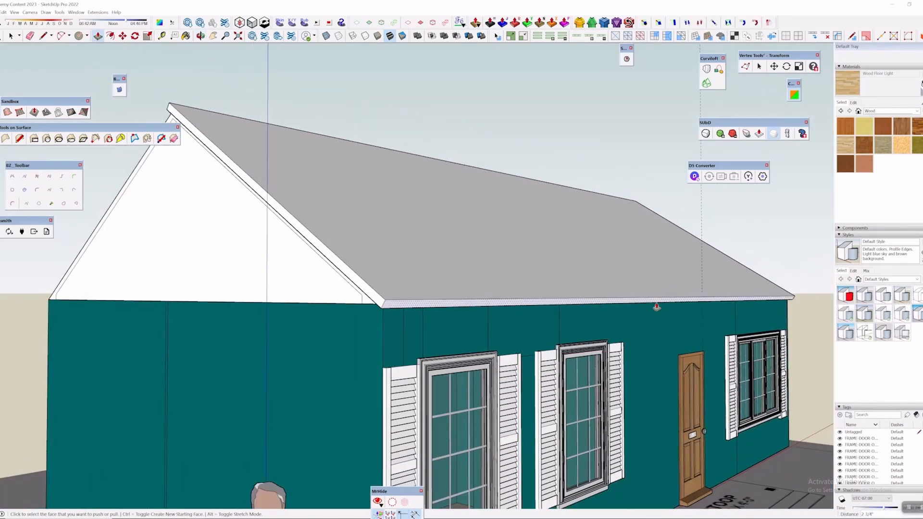
middle_drag(498, 299, 580, 287)
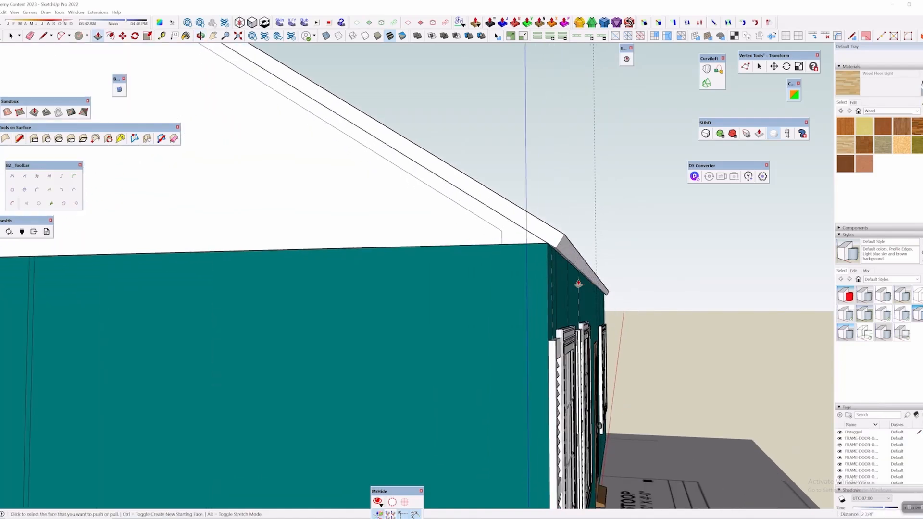
middle_drag(627, 324, 431, 352)
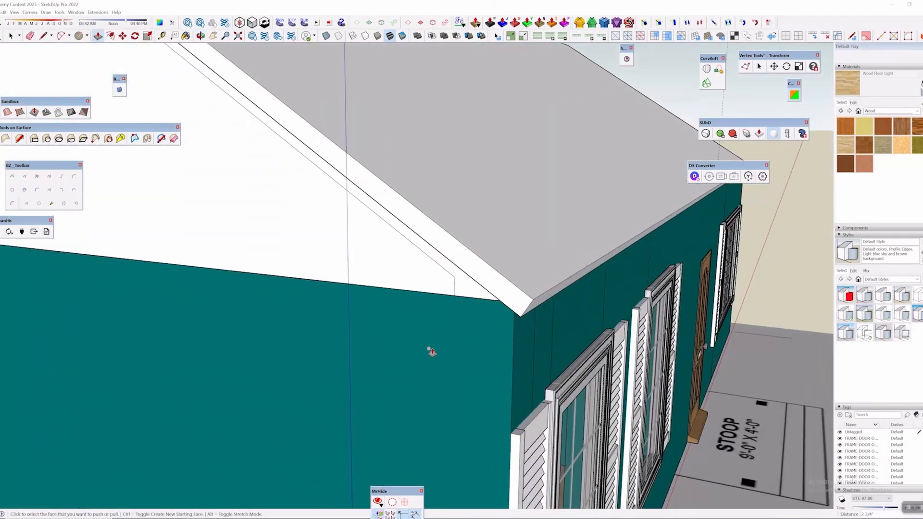
middle_drag(511, 306, 470, 212)
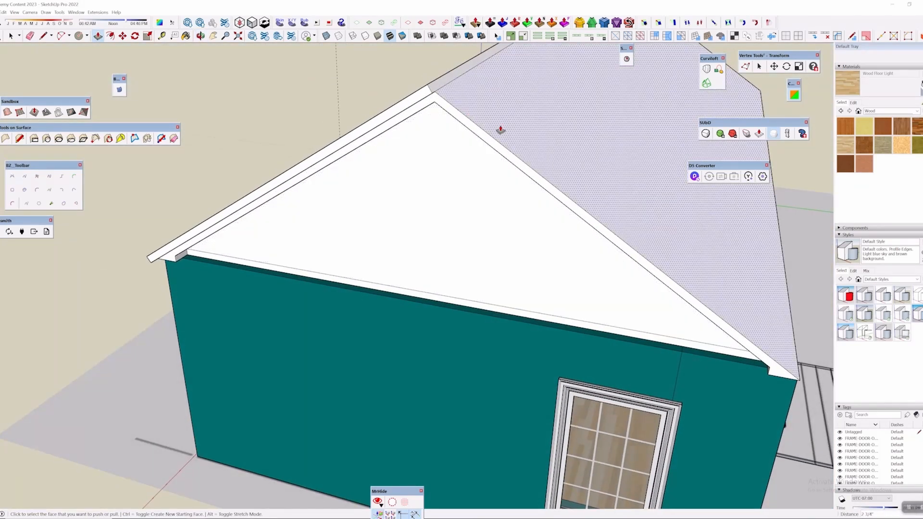
middle_drag(497, 129, 520, 188)
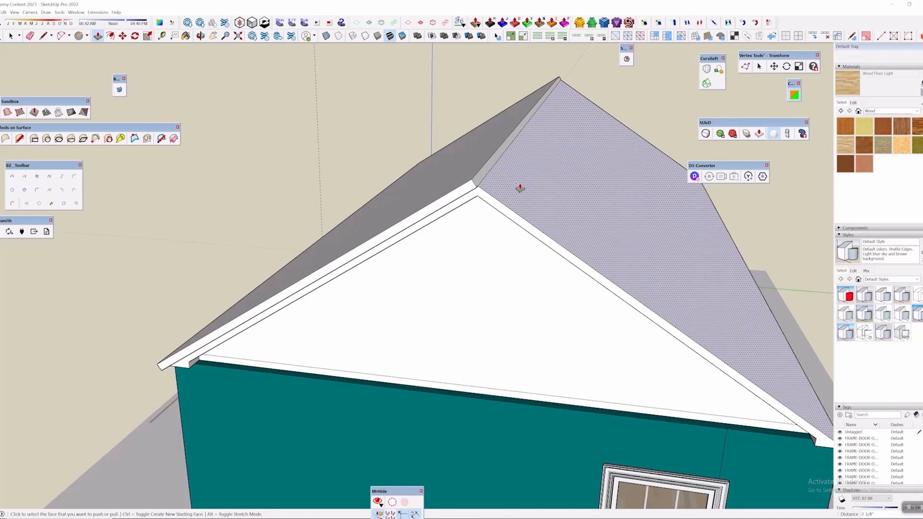
click(486, 191)
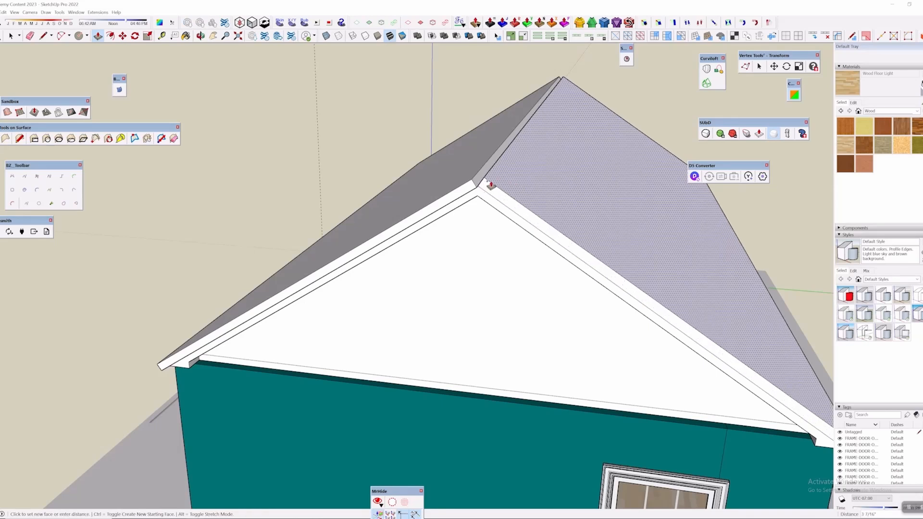
middle_drag(488, 190, 420, 100)
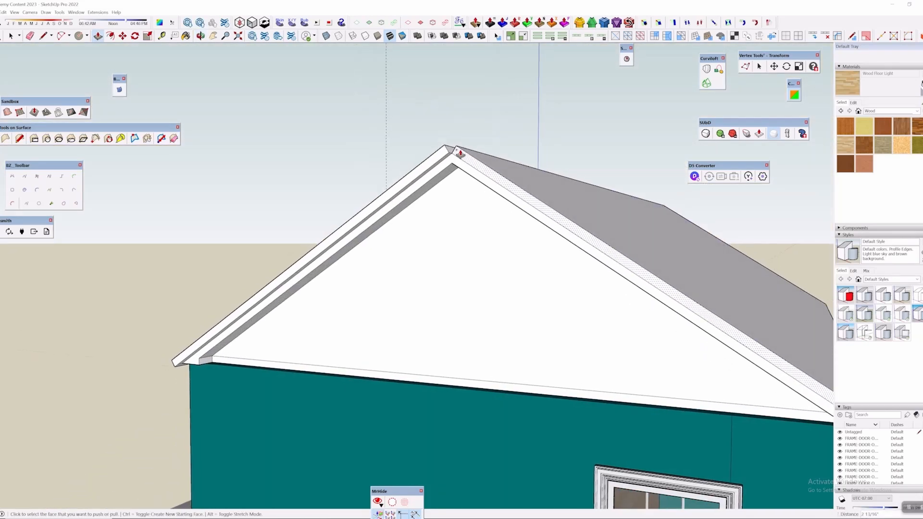
click(459, 154)
Pull the rear roof slope's sloped end face outward at the gable end with the single window
middle_drag(461, 155, 572, 186)
scroll(499, 183, up, 3)
scroll(498, 181, up, 2)
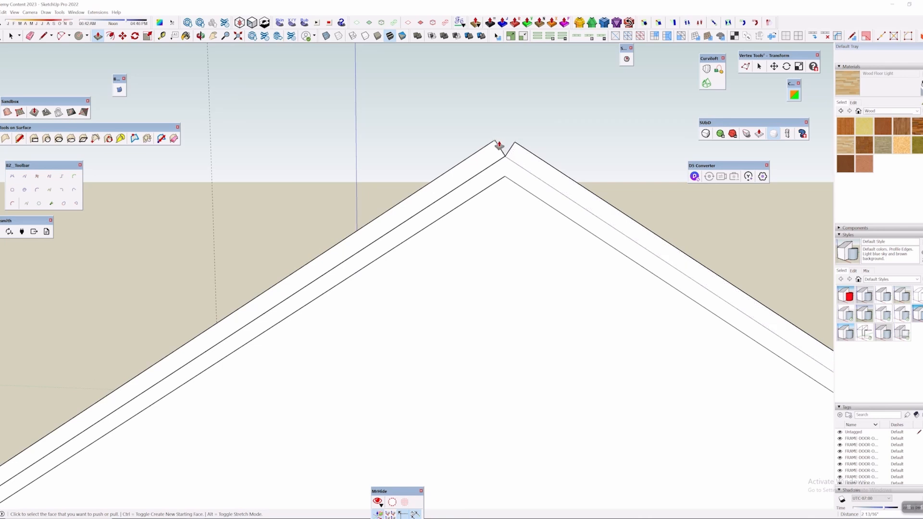
scroll(556, 190, down, 2)
scroll(579, 228, down, 3)
middle_drag(632, 311, 444, 340)
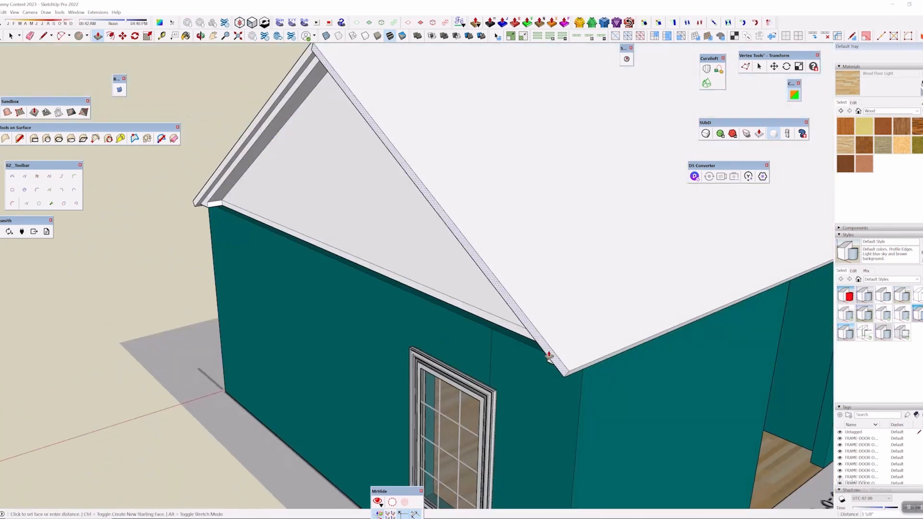
middle_drag(551, 356, 532, 269)
scroll(462, 265, up, 2)
shift+middle_drag(388, 229, 803, 367)
click(505, 219)
click(496, 209)
scroll(866, 337, down, 5)
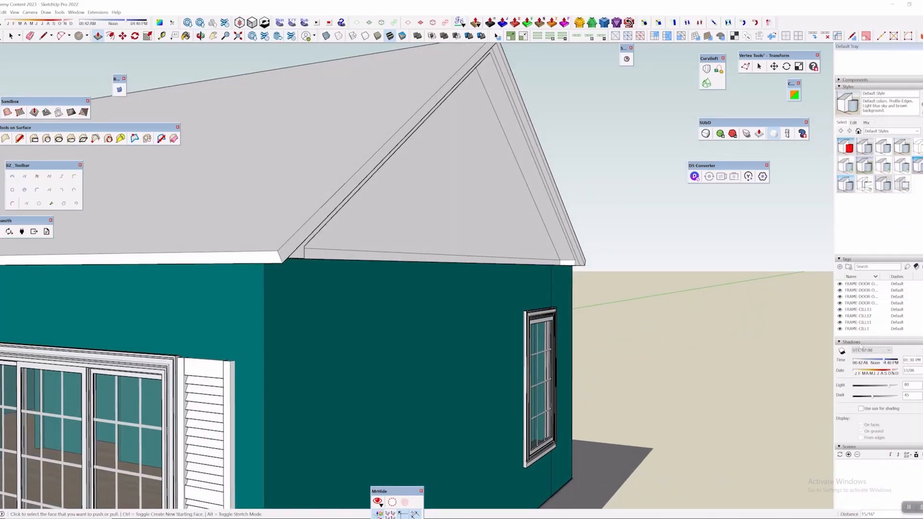
Turn on shadows and set the shadow time to 09:09 AM
click(842, 351)
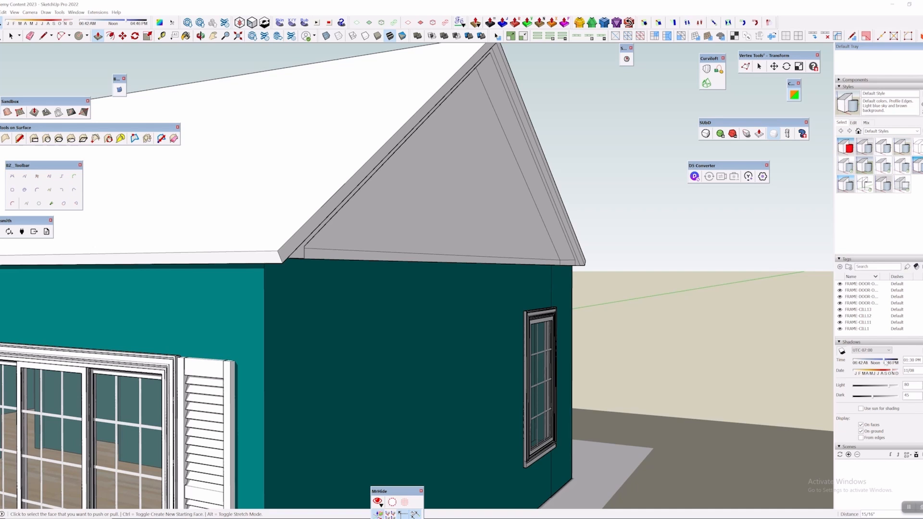
drag(887, 363, 867, 363)
Push/Pull the front roof slope's top face up about 1 1/8" to form a second roof layer
scroll(628, 336, down, 3)
middle_drag(400, 262, 496, 386)
scroll(233, 177, up, 3)
scroll(496, 385, down, 3)
middle_drag(381, 276, 295, 221)
scroll(317, 194, up, 3)
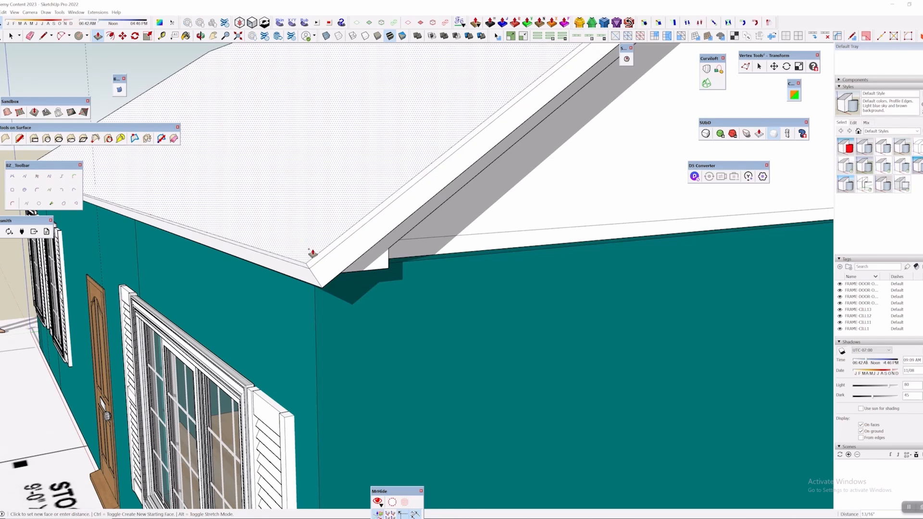
click(313, 254)
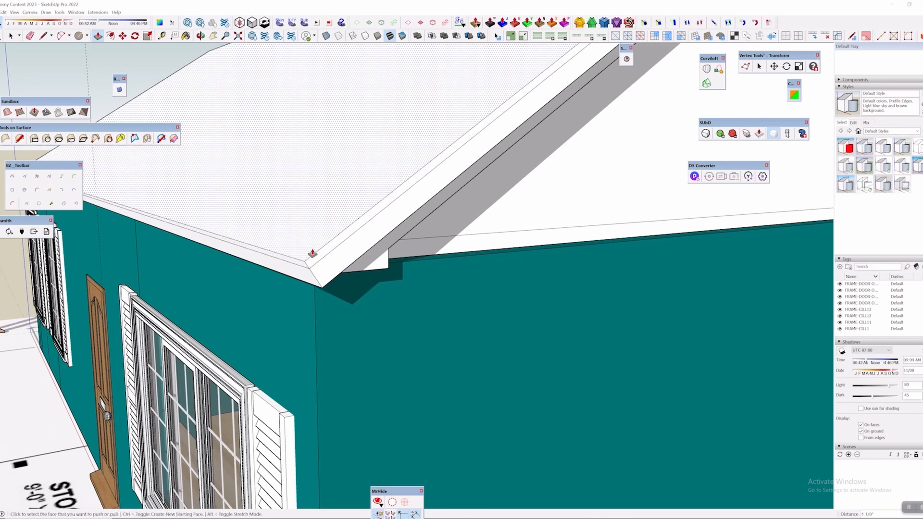
Pull the front slope's top layer outward along the eave and about 9/16" at the windowless gable end
middle_drag(312, 253, 276, 264)
click(330, 272)
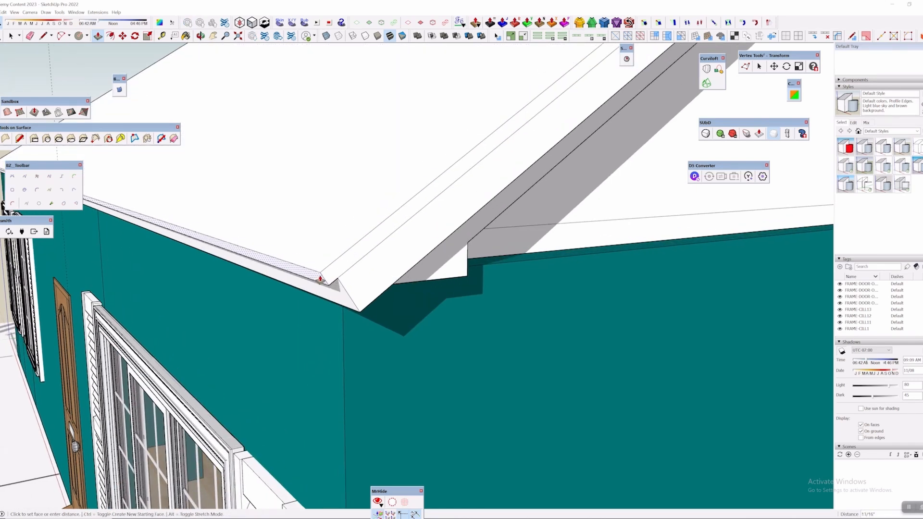
middle_drag(336, 274, 674, 272)
scroll(252, 197, up, 3)
middle_drag(254, 197, 339, 209)
scroll(336, 210, up, 5)
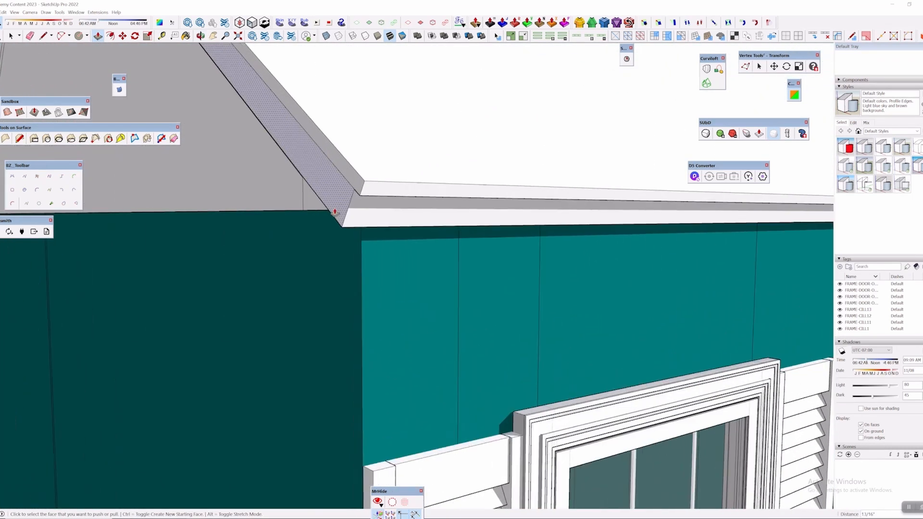
click(358, 188)
scroll(345, 203, down, 10)
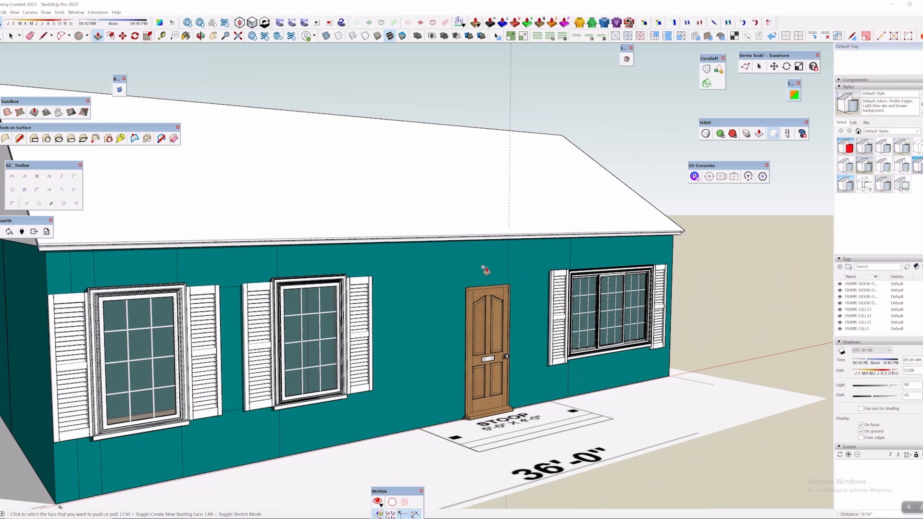
Pull the horizontal trim band at the base of the single-window gable outward about 1 1/8"
scroll(486, 271, down, 2)
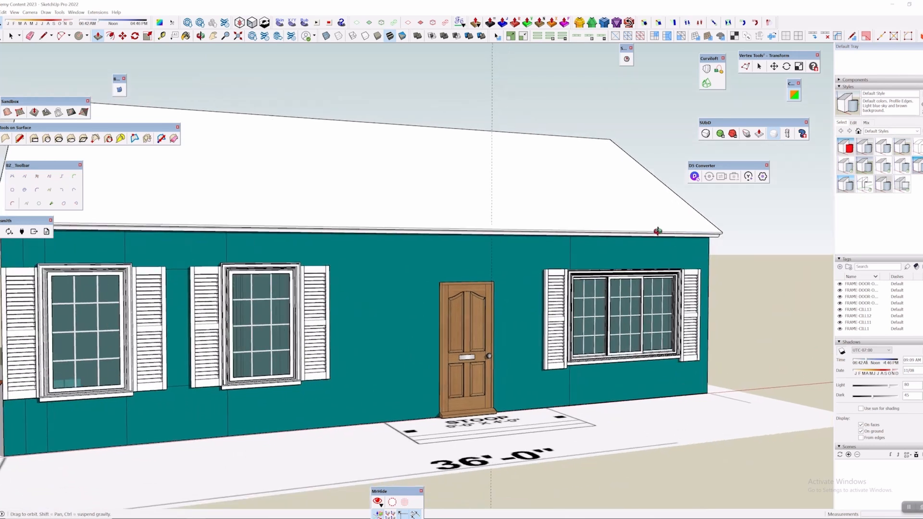
scroll(656, 231, up, 10)
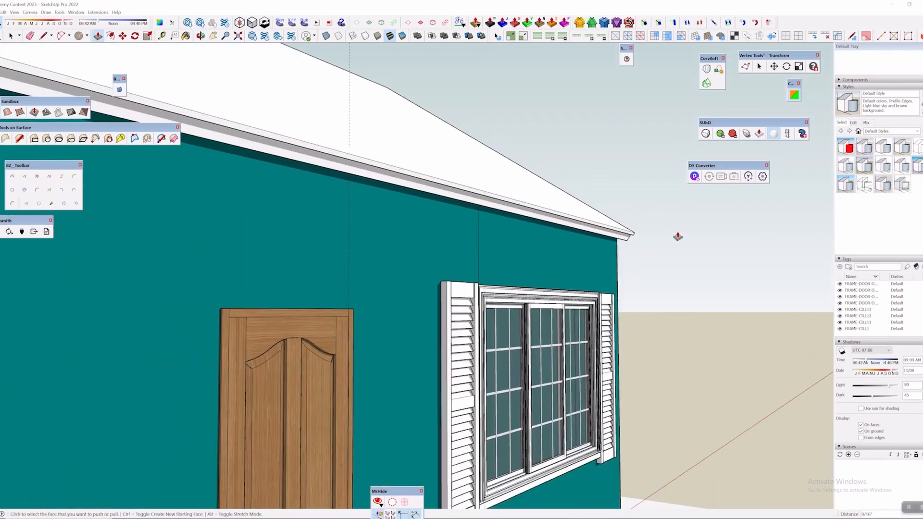
scroll(611, 241, up, 5)
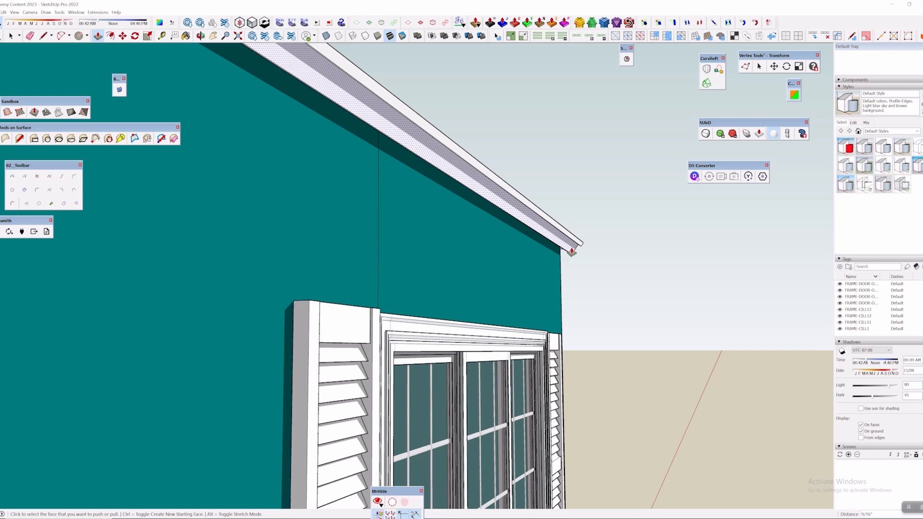
scroll(581, 251, down, 3)
mouse_move(767, 262)
middle_down()
mouse_move(465, 264)
mouse_move(287, 279)
middle_up()
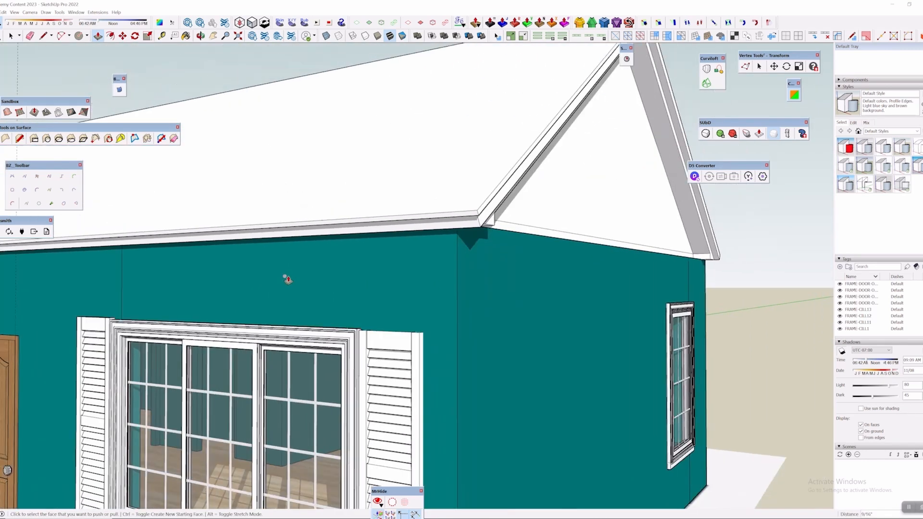
scroll(489, 266, down, 3)
middle_drag(488, 266, 145, 311)
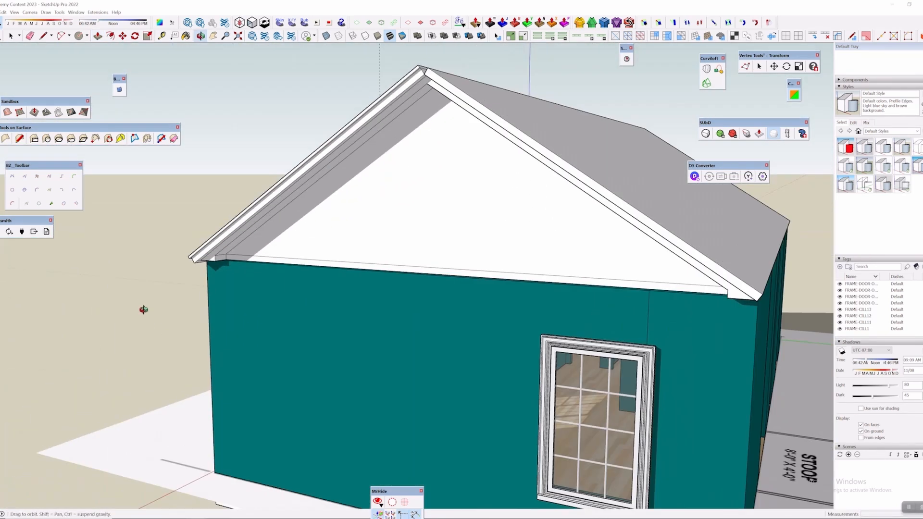
scroll(288, 246, up, 5)
middle_drag(288, 246, 250, 226)
click(248, 225)
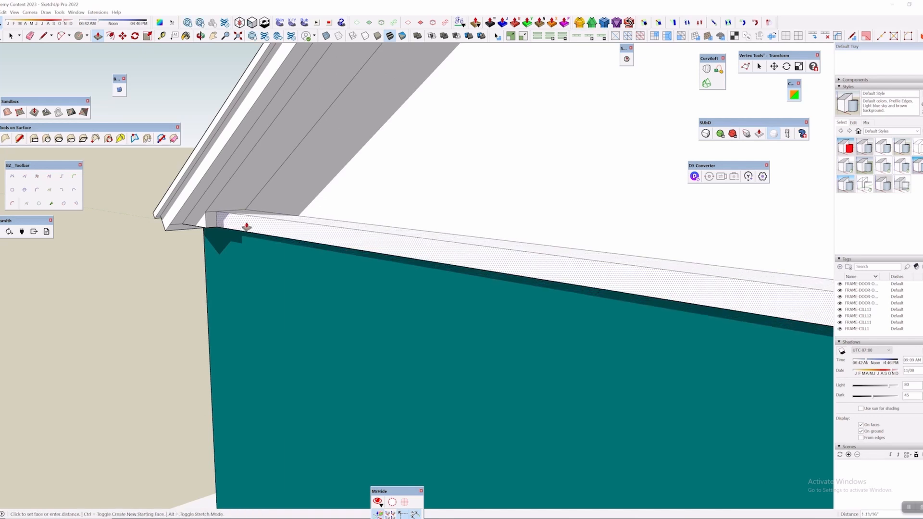
click(257, 217)
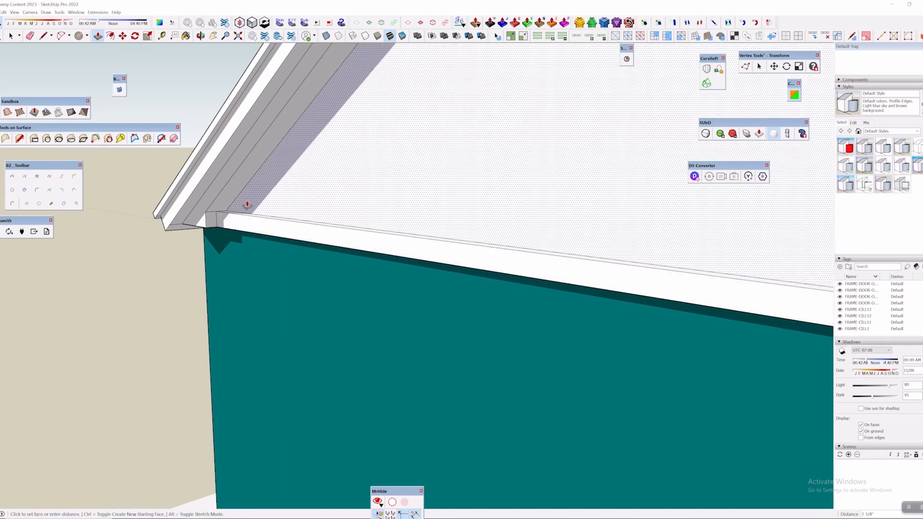
Pull the undersides of the corner eave return and the front eave trim downward at the single-window gable
middle_drag(216, 216, 309, 160)
click(310, 161)
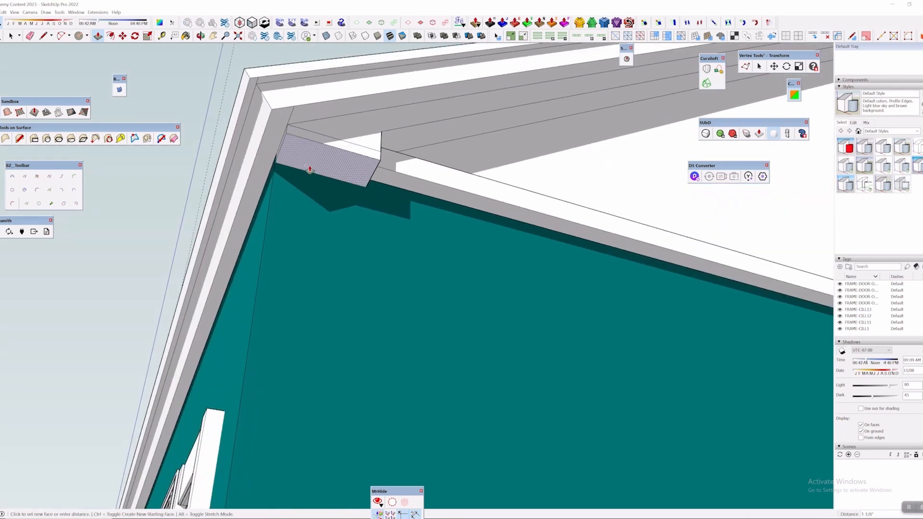
click(309, 172)
middle_drag(310, 171, 406, 205)
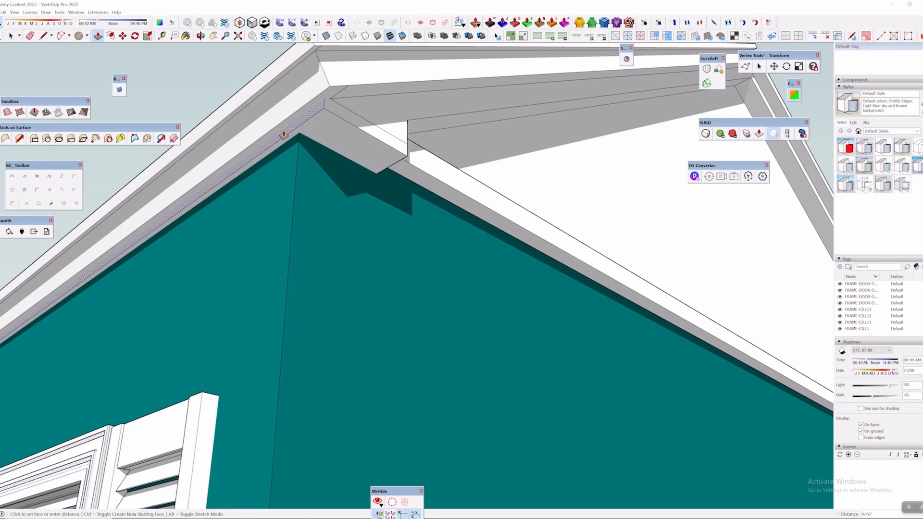
middle_drag(288, 137, 592, 253)
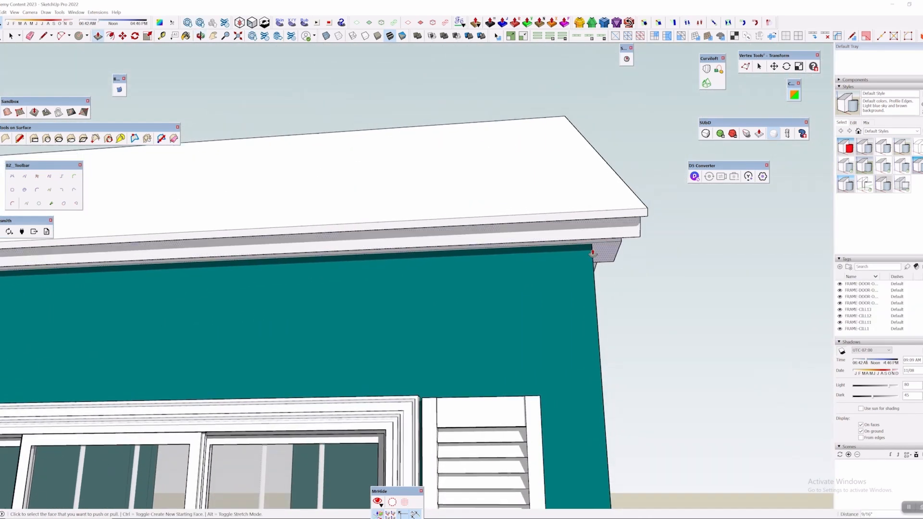
click(604, 252)
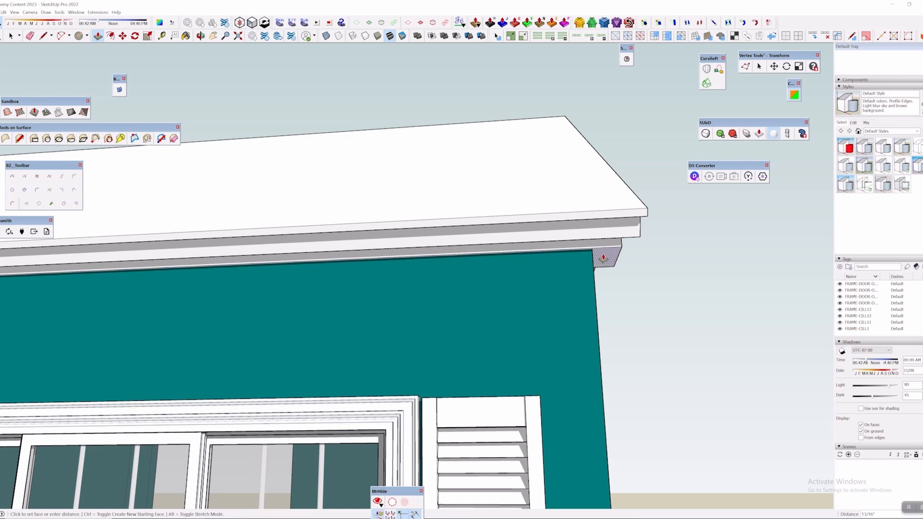
middle_drag(603, 258, 472, 251)
Pull the small rectangular eave return face outward at the front corner of the windowless gable wall
scroll(288, 322, down, 10)
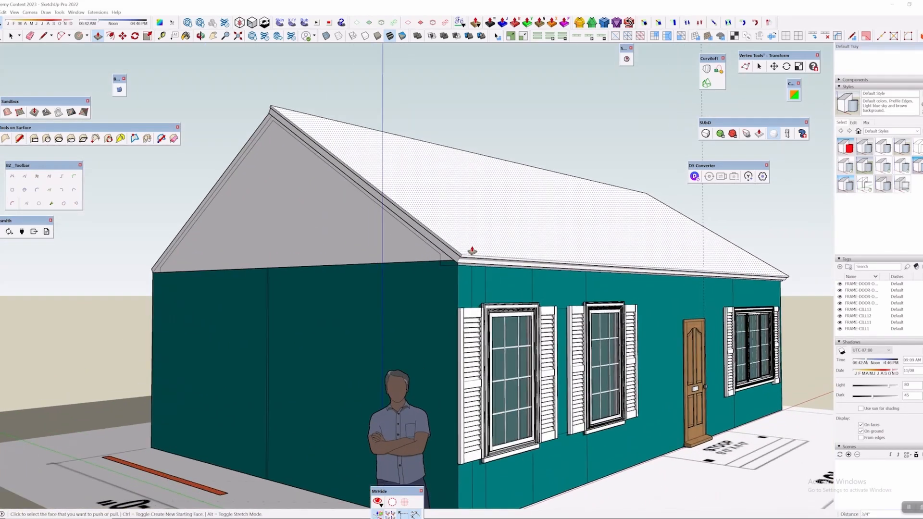
scroll(472, 251, up, 5)
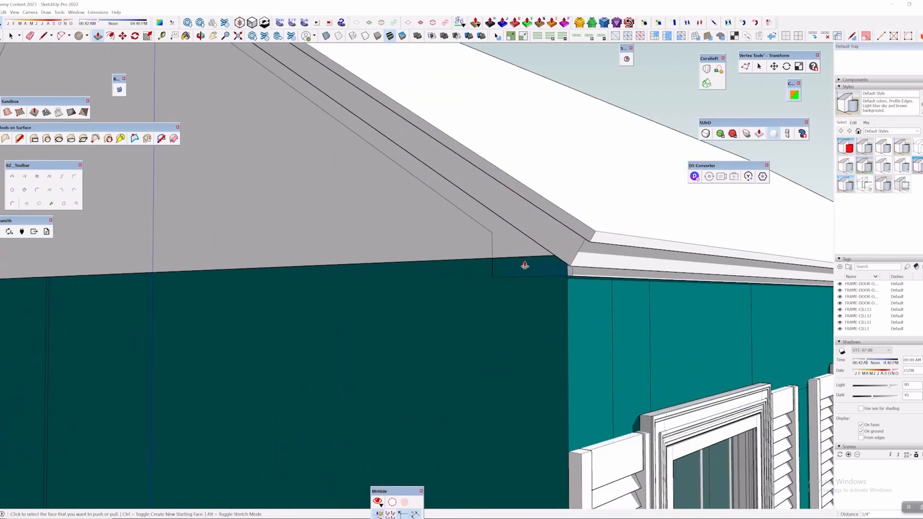
click(546, 277)
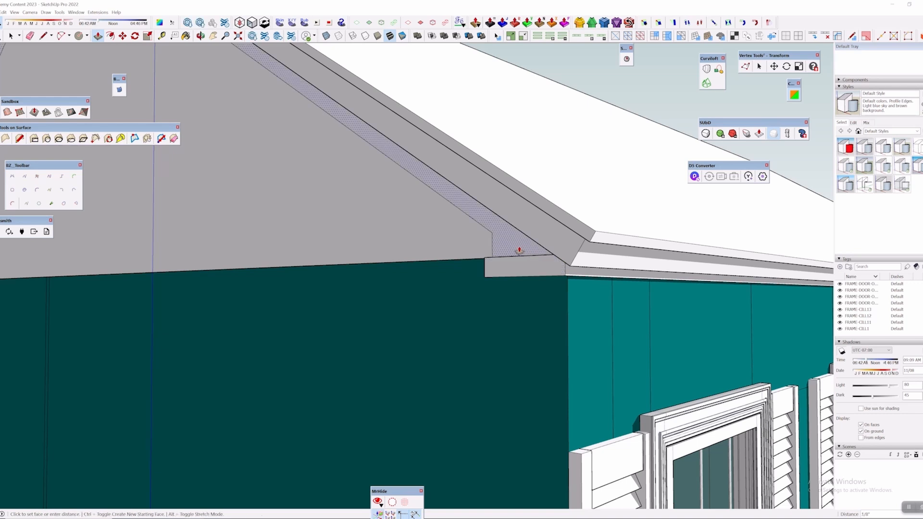
click(505, 264)
middle_drag(506, 264, 433, 145)
middle_drag(517, 233, 572, 289)
scroll(514, 206, up, 3)
scroll(375, 159, up, 1)
Delete the standing human scale figure beside the windowless end wall
key(space)
scroll(556, 217, down, 6)
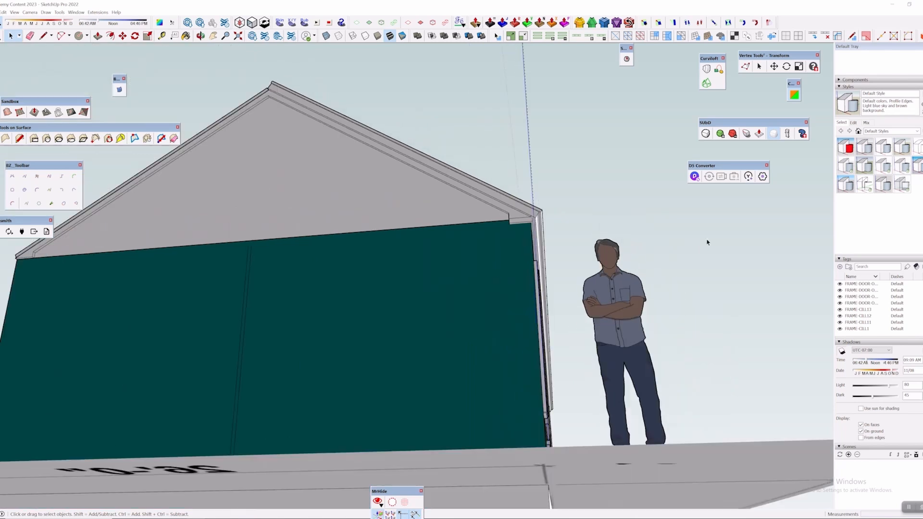
middle_drag(707, 241, 418, 362)
scroll(417, 362, down, 4)
click(302, 302)
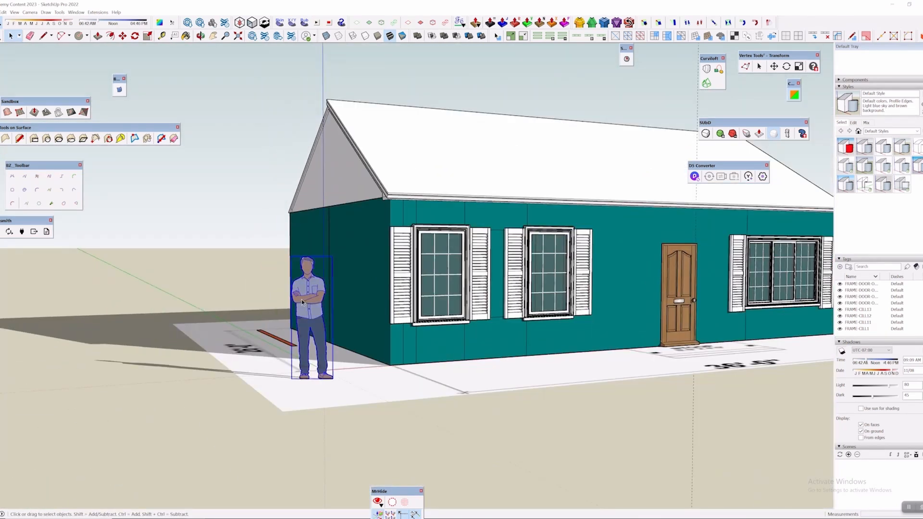
key(Delete)
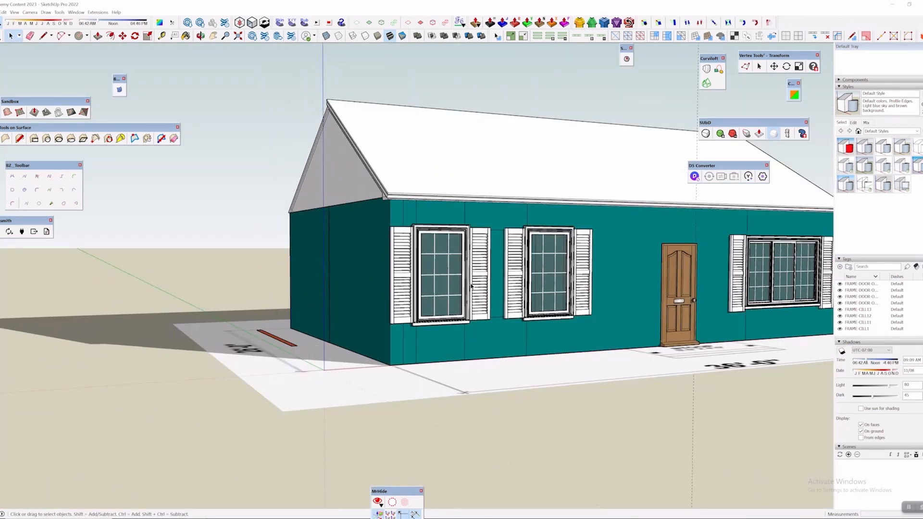
Examine the roof, the front facade and the stoop outline on the floor plan from several sides
scroll(471, 286, up, 1)
middle_drag(471, 286, 624, 221)
middle_drag(358, 198, 15, 252)
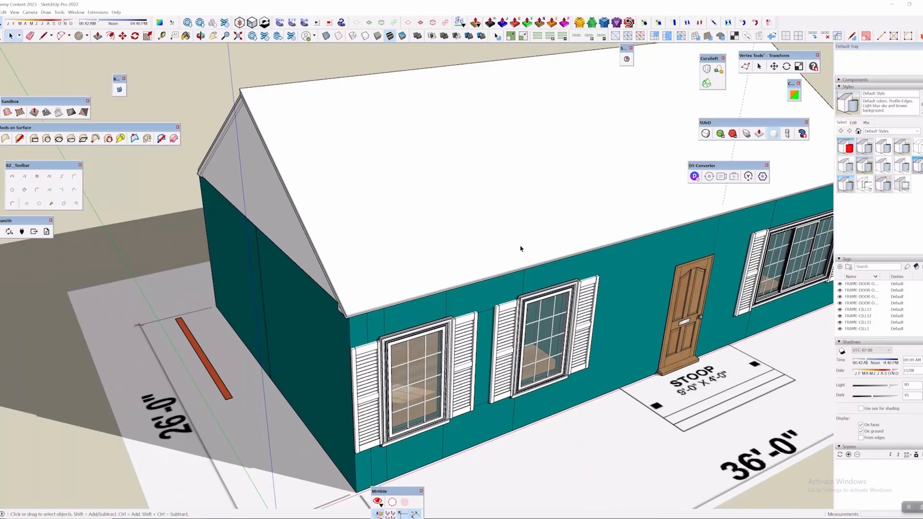
middle_drag(520, 248, 433, 269)
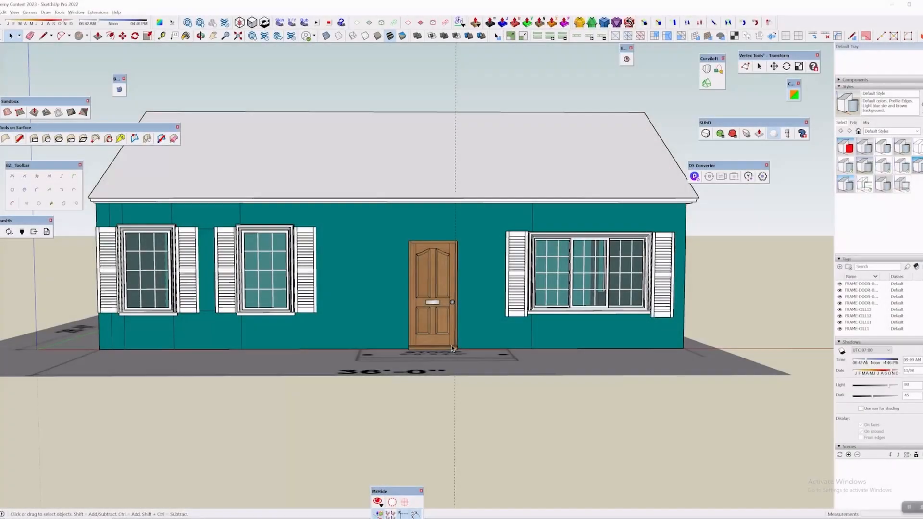
mouse_move(473, 359)
middle_down()
mouse_move(376, 432)
mouse_move(325, 429)
middle_up()
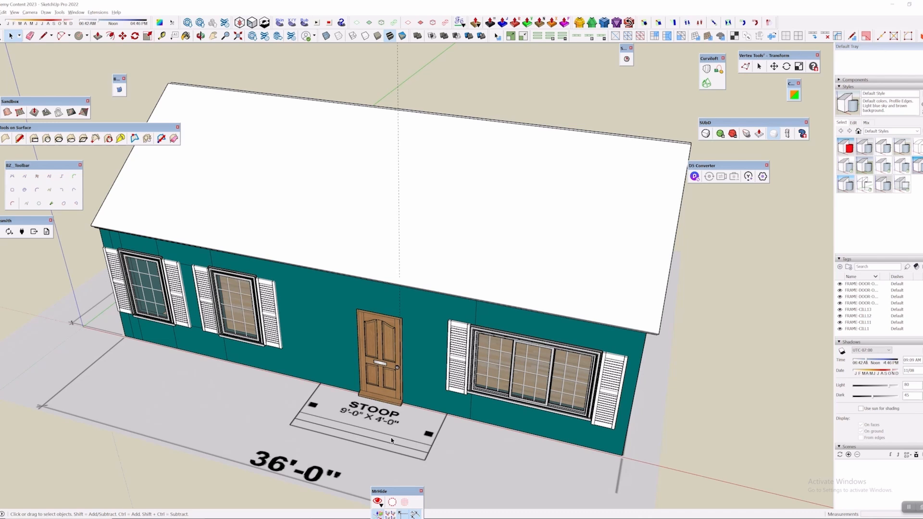
middle_drag(392, 440, 501, 412)
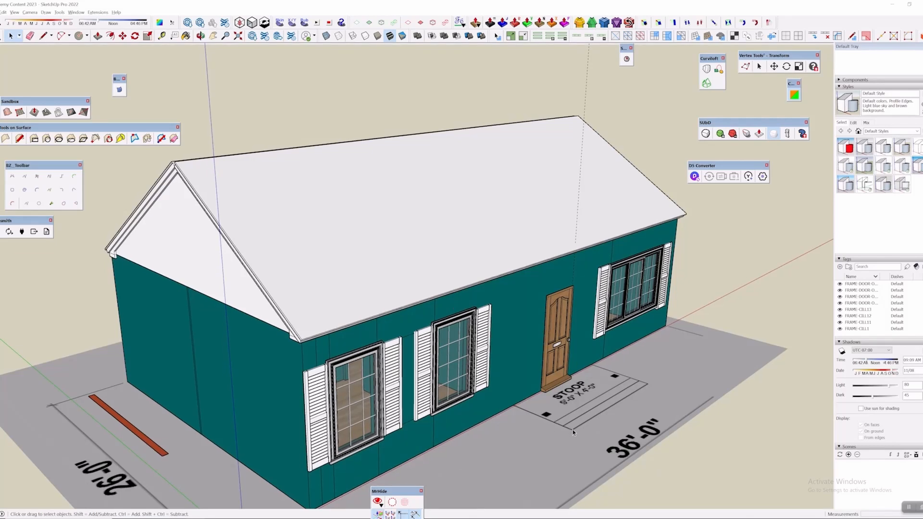
middle_drag(573, 432, 352, 380)
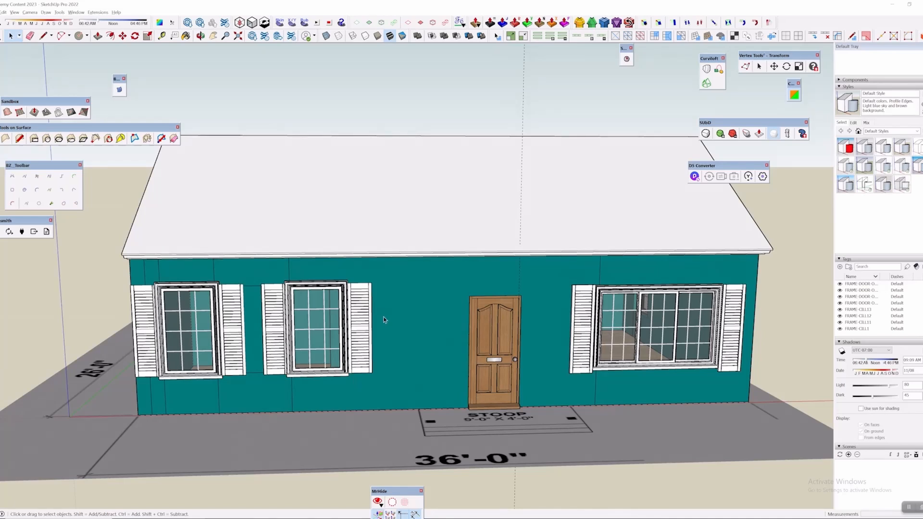
Draw vertical lines up the front wall from both house-side corners of the stoop and join their tops with a horizontal line
key(l)
key(space)
key(l)
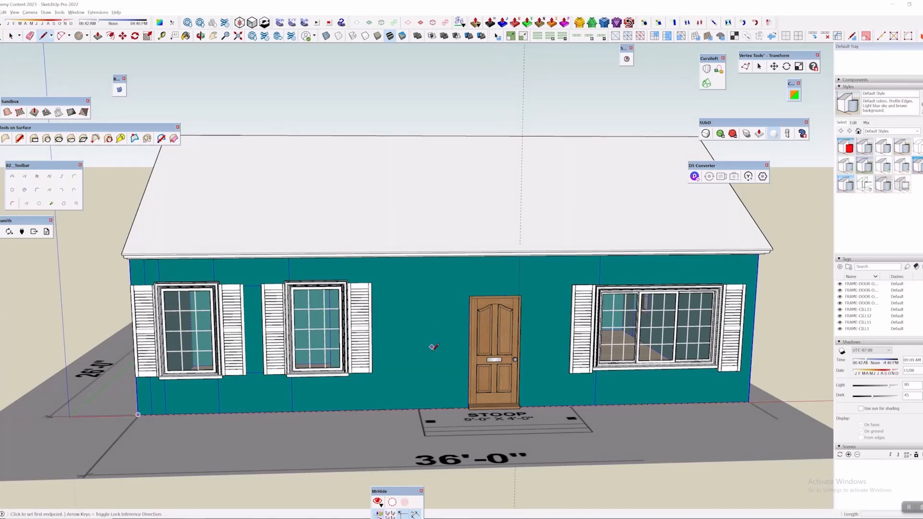
click(419, 409)
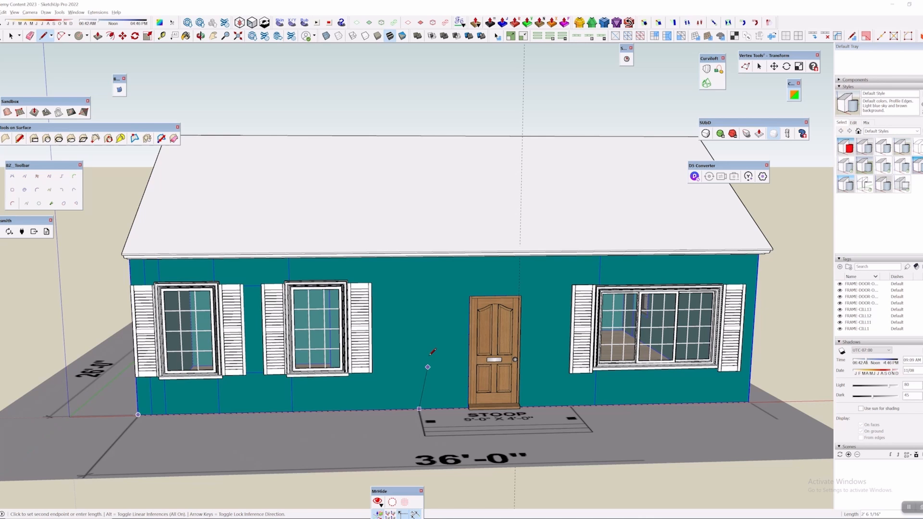
click(419, 265)
middle_drag(543, 265, 509, 275)
key(Escape)
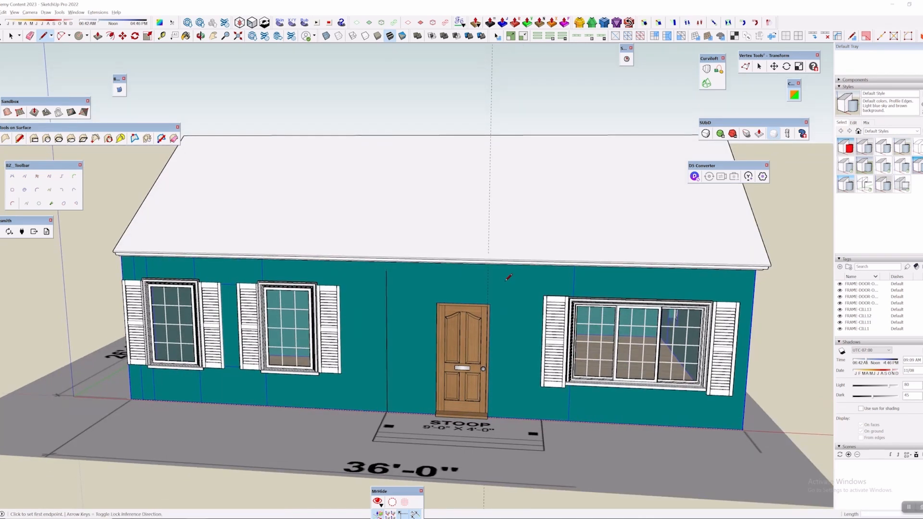
click(542, 420)
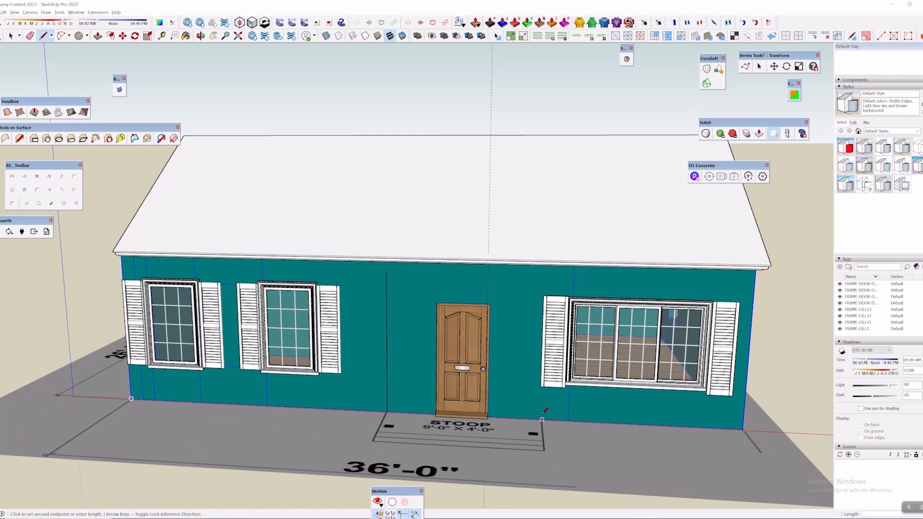
click(548, 274)
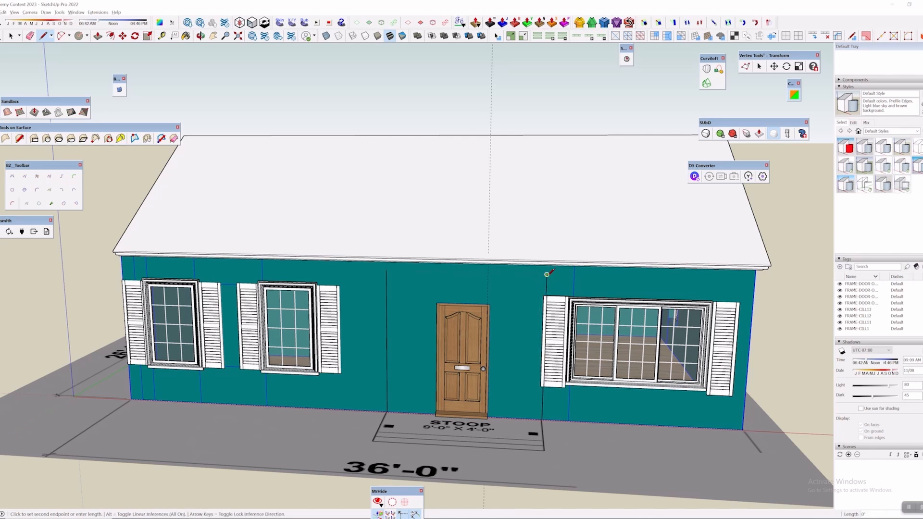
click(388, 264)
middle_drag(389, 264, 432, 265)
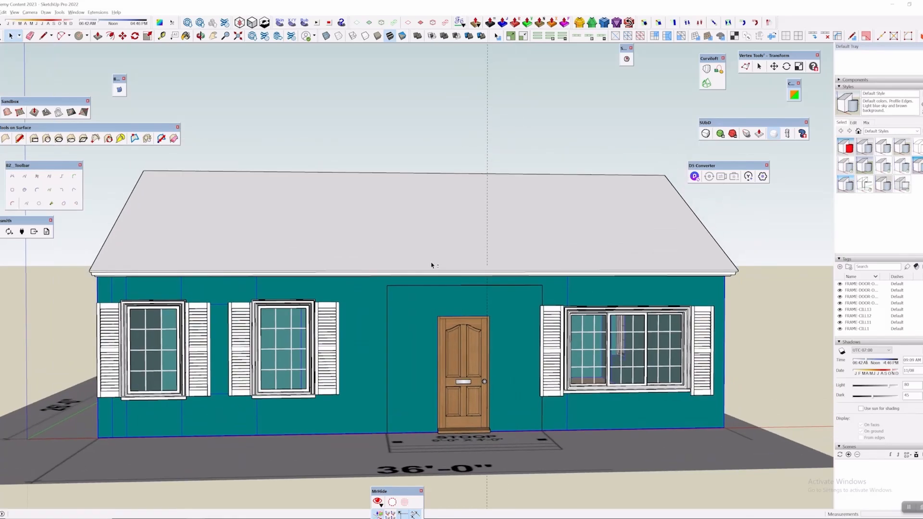
Hide the wall group, all the windows with their shutters and the front door, leaving the roof isolated
scroll(425, 266, down, 2)
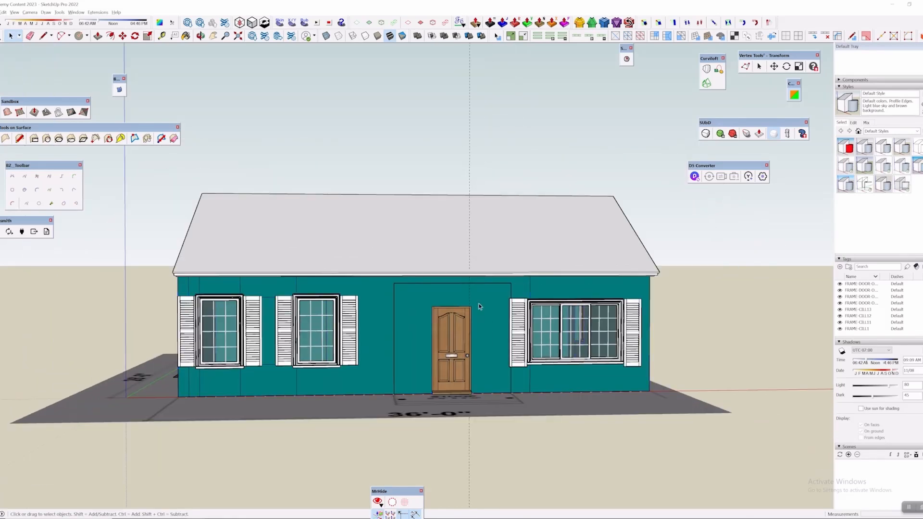
right_click(317, 288)
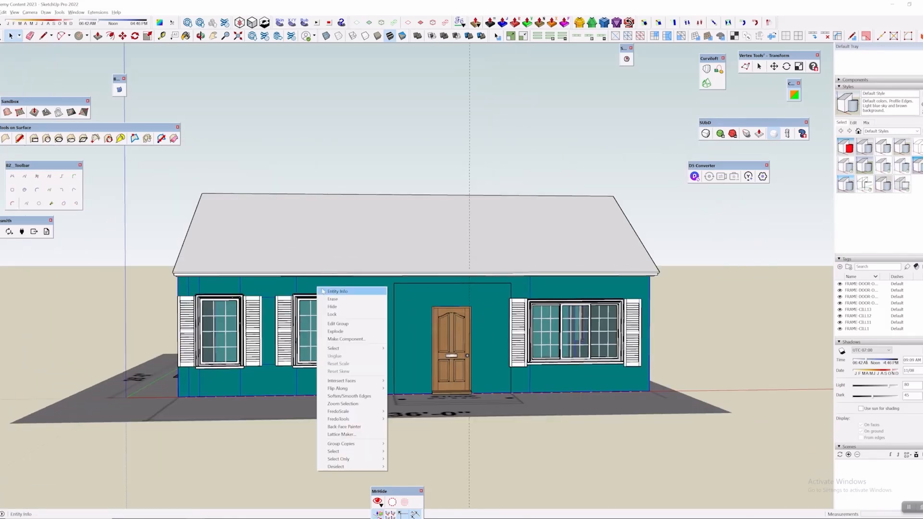
click(350, 306)
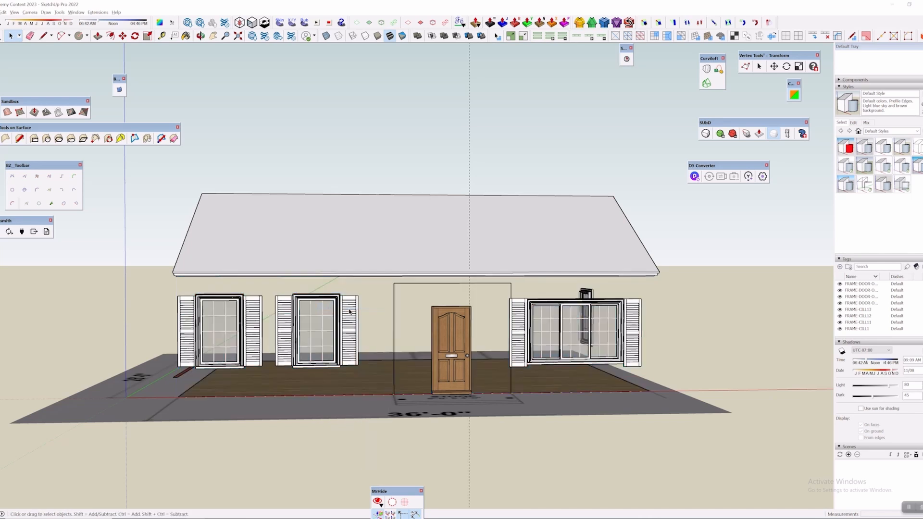
middle_drag(332, 336, 345, 321)
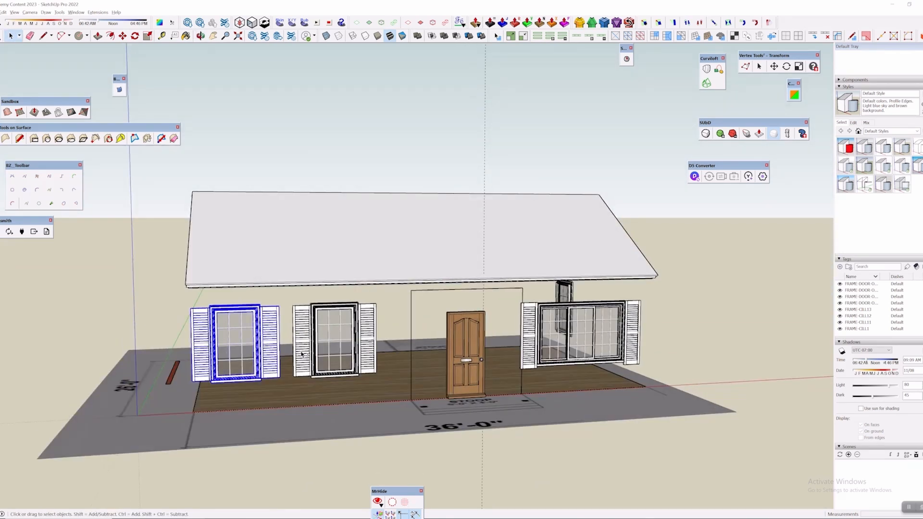
ctrl+click(349, 355)
ctrl+click(462, 356)
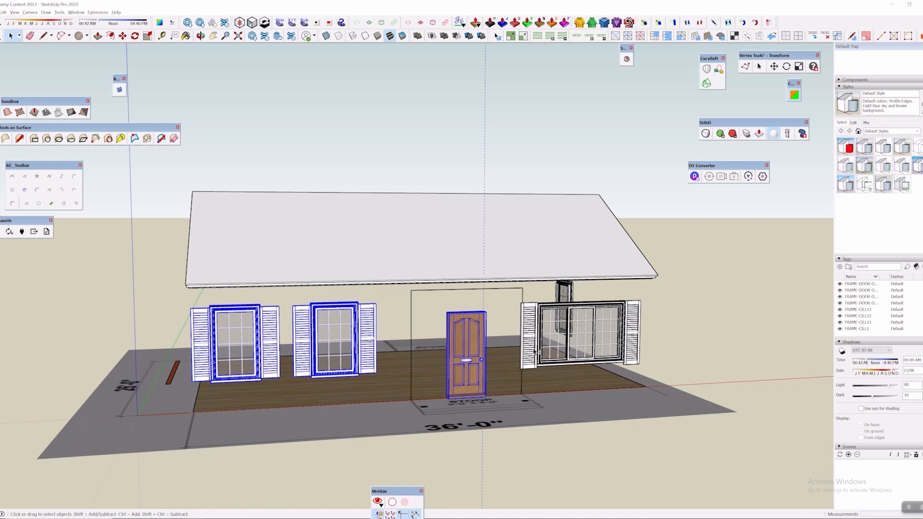
ctrl+click(562, 350)
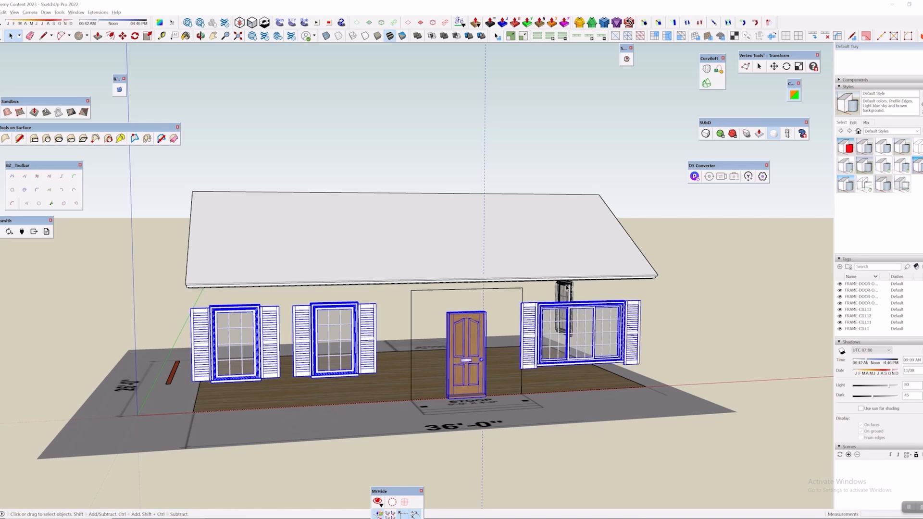
right_click(569, 288)
click(598, 305)
Select all of the roof geometry and make it a group
middle_drag(598, 305, 512, 259)
shift+middle_drag(252, 198, 290, 210)
middle_drag(271, 176, 264, 160)
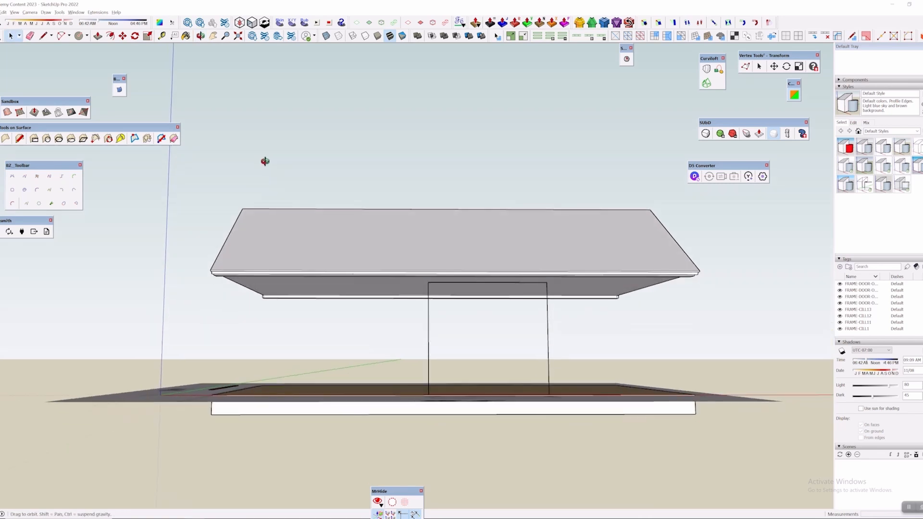
drag(172, 167, 816, 337)
scroll(490, 248, up, 3)
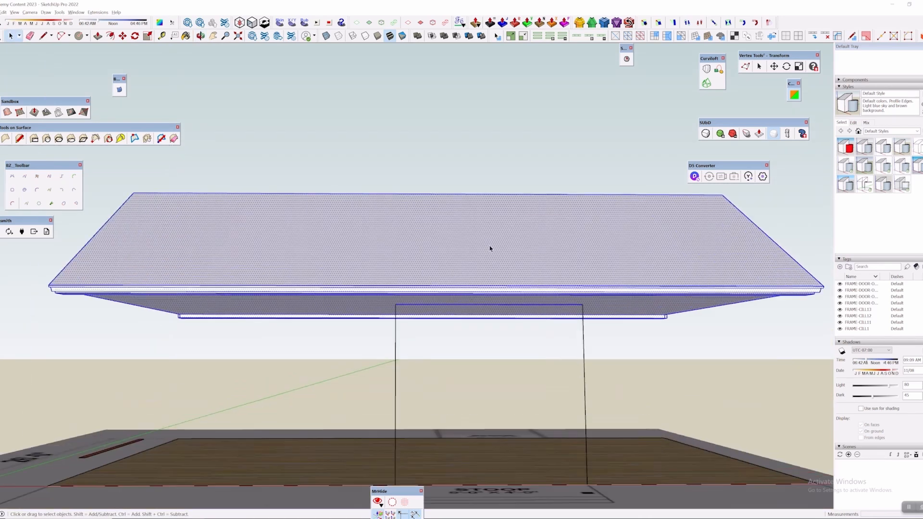
mouse_move(462, 310)
middle_down()
mouse_move(547, 319)
mouse_move(571, 337)
mouse_move(670, 298)
mouse_move(670, 272)
mouse_move(504, 291)
middle_up()
right_click(491, 239)
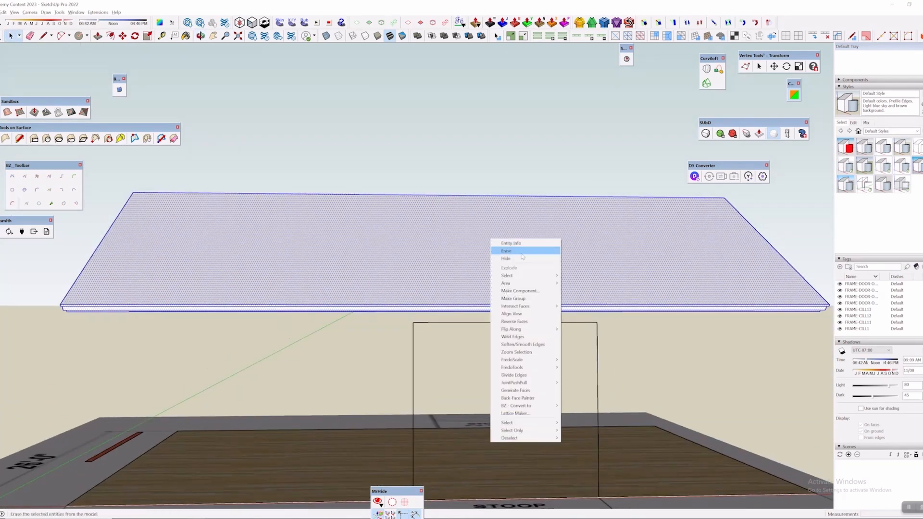
click(537, 299)
click(513, 155)
Display the hidden objects and unhide the walls, windows, shutters and door
scroll(544, 202, down, 3)
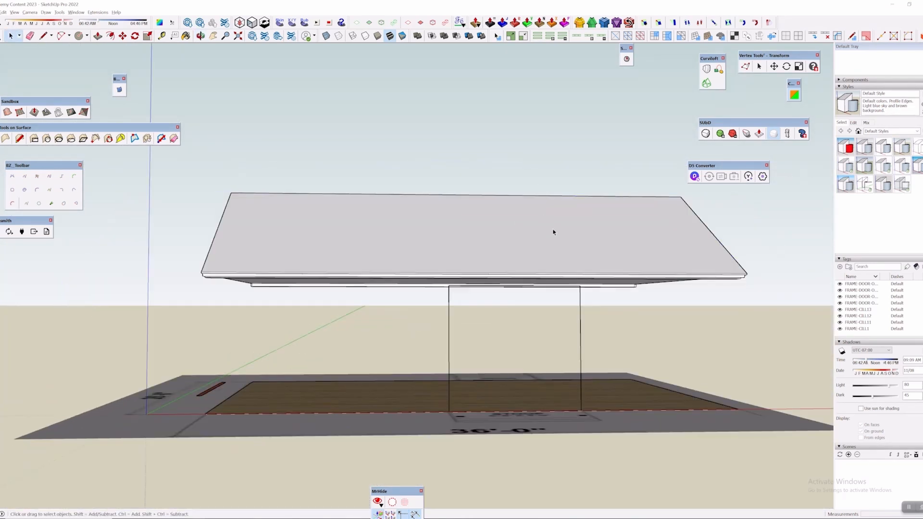
middle_drag(553, 233, 543, 261)
click(393, 503)
click(405, 503)
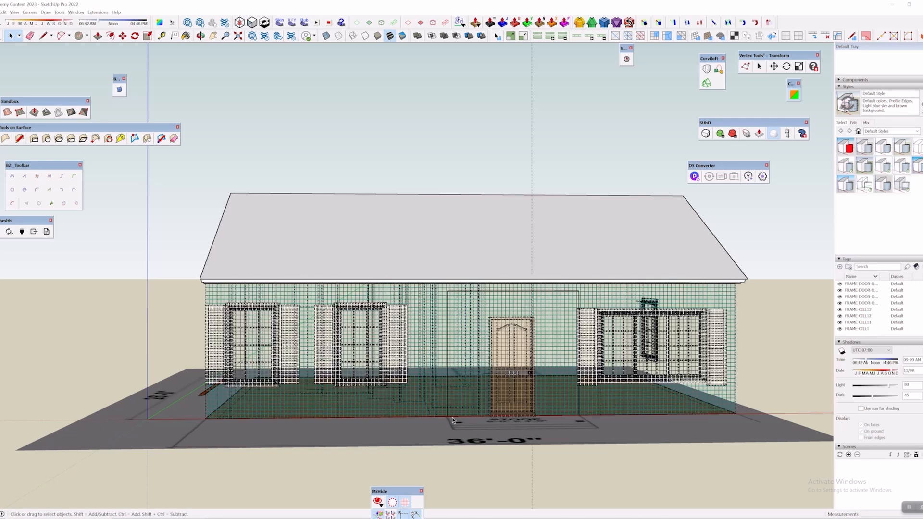
key(ctrl+a)
right_click(521, 320)
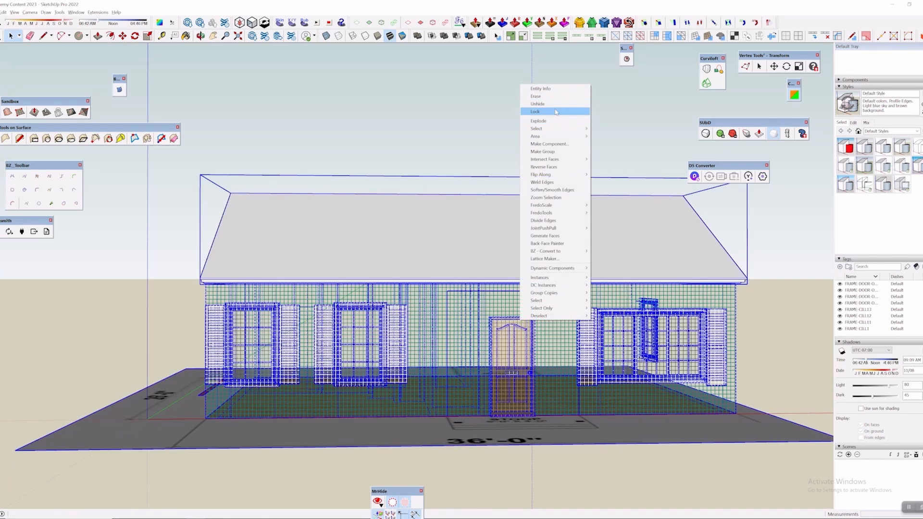
click(556, 112)
click(490, 243)
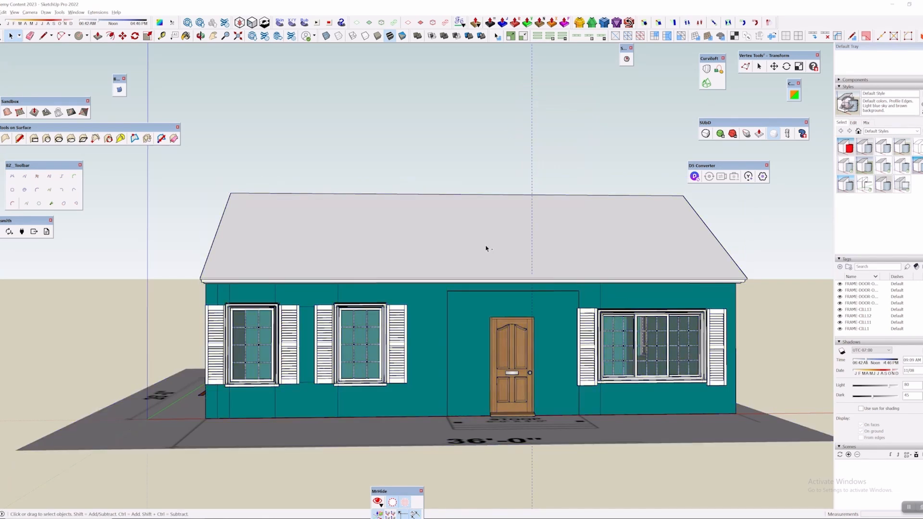
Hide the roof group and switch off the display of hidden objects and geometry
scroll(481, 255, up, 3)
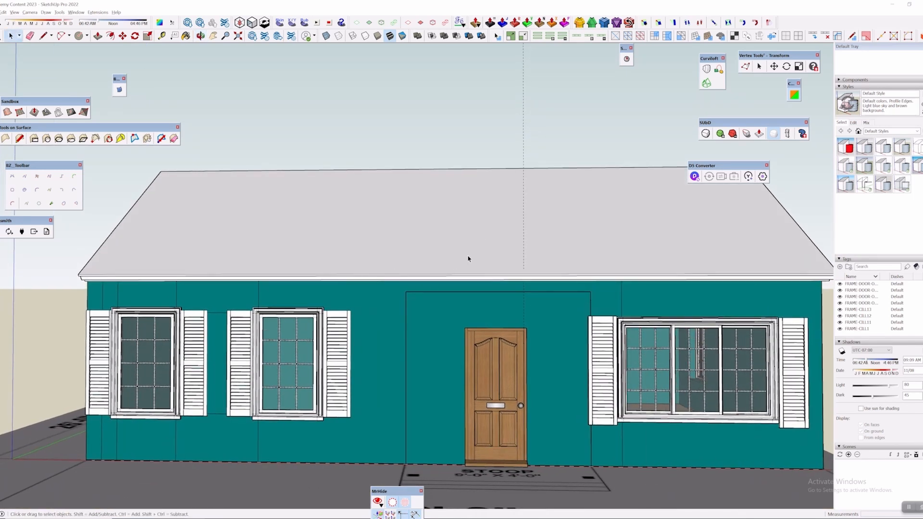
middle_drag(468, 258, 479, 251)
click(426, 260)
right_click(461, 242)
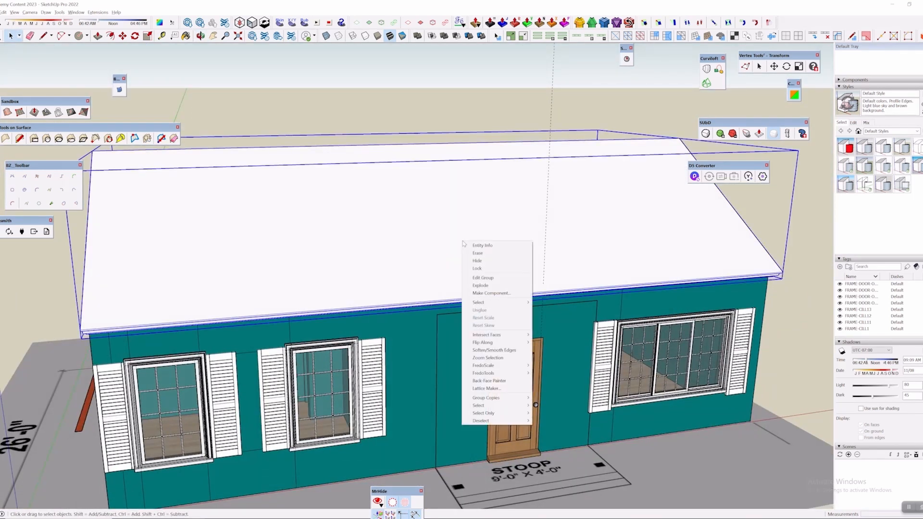
click(490, 262)
scroll(463, 298, up, 2)
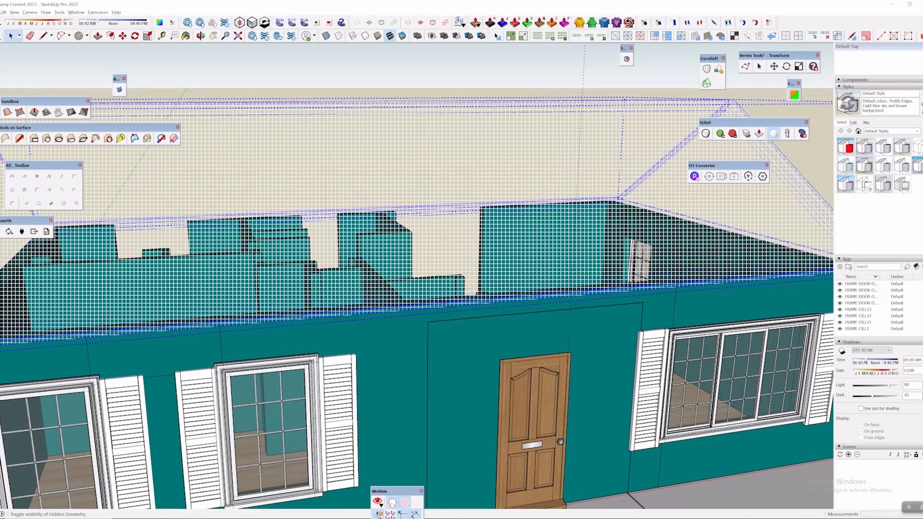
click(392, 503)
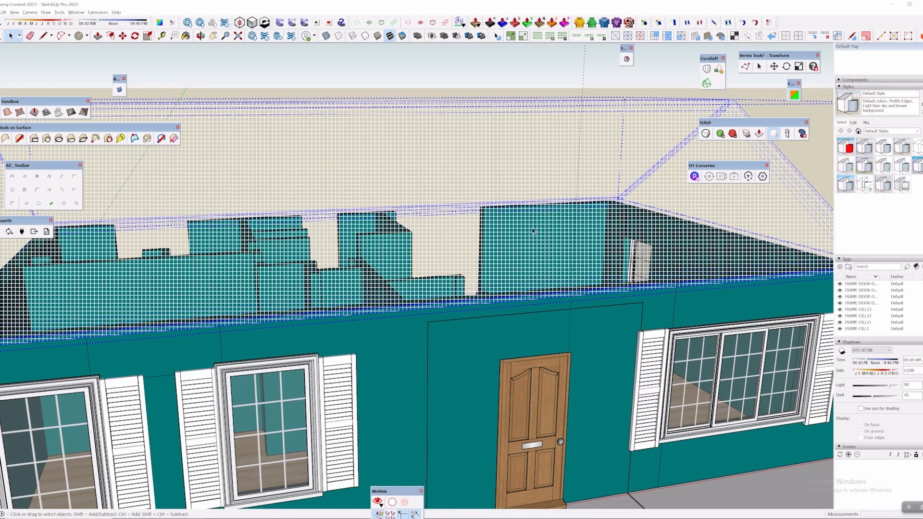
key(shift+h)
middle_drag(525, 339, 518, 347)
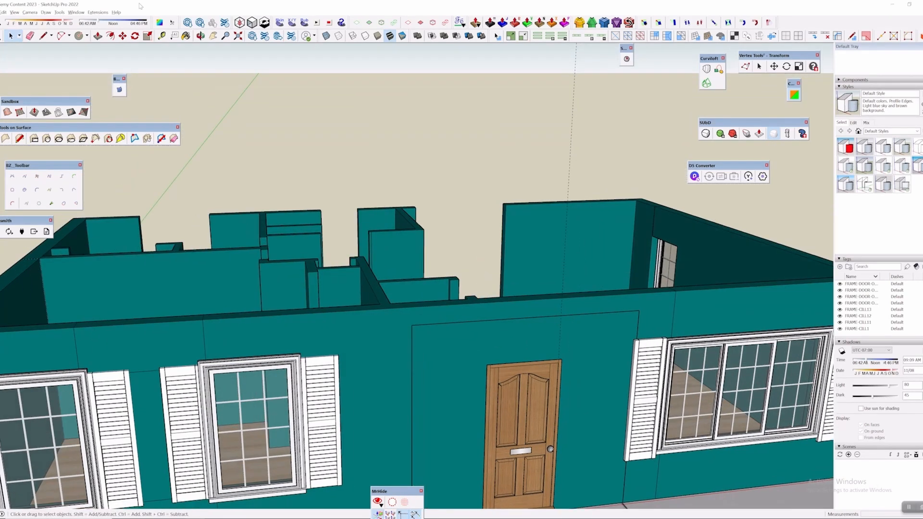
Draw a line along the top of the front wall, spanning the width of the outline around the door
click(42, 36)
scroll(434, 385, up, 1)
mouse_move(431, 351)
middle_down()
mouse_move(434, 384)
mouse_move(413, 351)
middle_up()
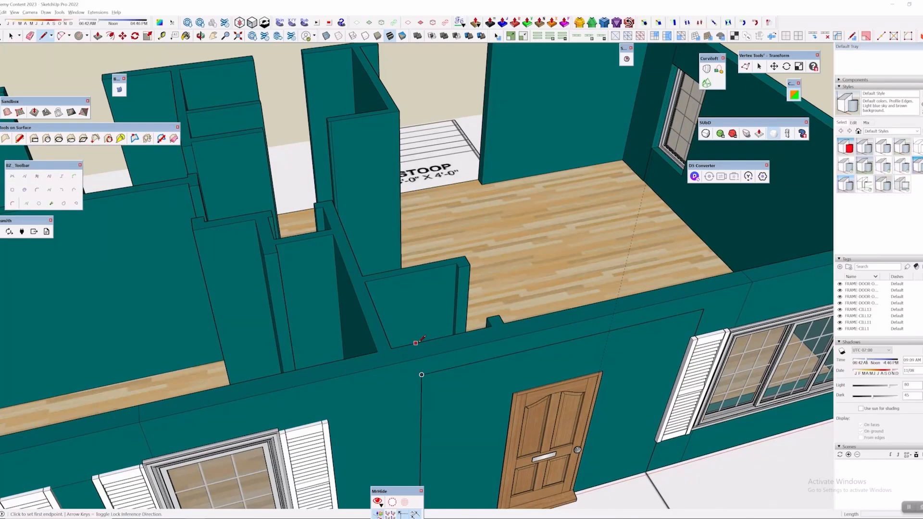
scroll(421, 356, up, 2)
middle_drag(422, 357, 460, 370)
click(463, 356)
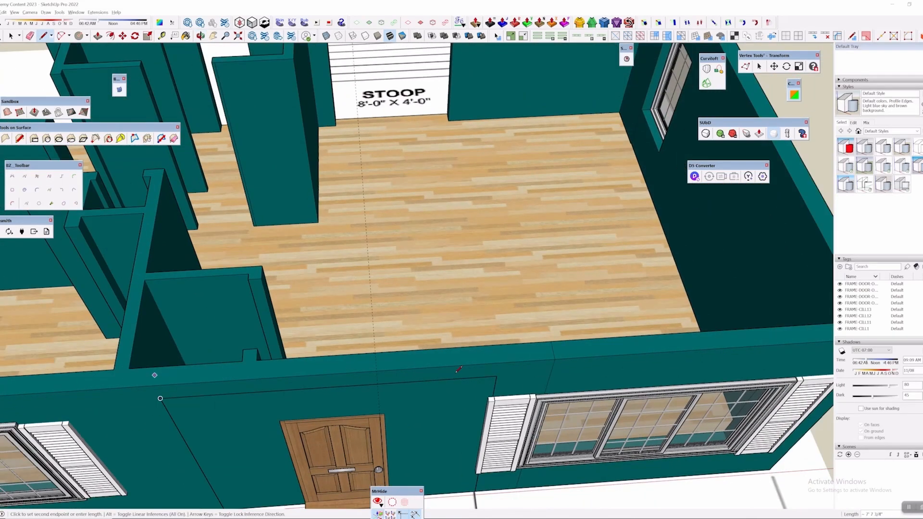
click(498, 352)
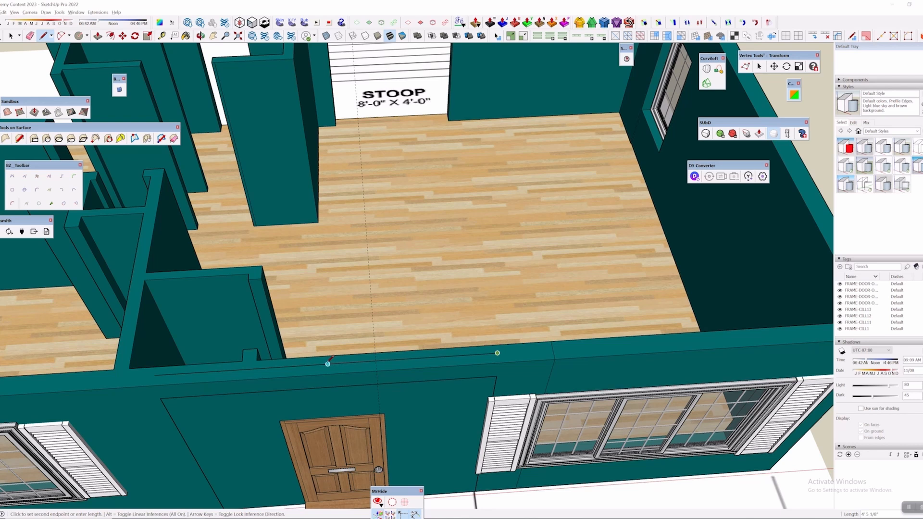
key(Escape)
Draw a vertical line up from the midpoint of the wall-top line and connect its top to both line ends, forming a triangular gable
middle_drag(327, 364, 478, 324)
scroll(333, 99, down, 4)
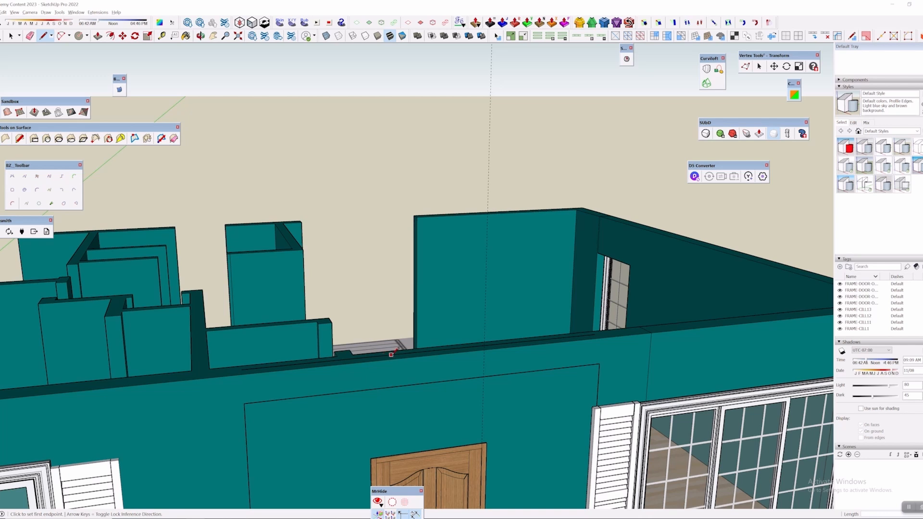
middle_drag(412, 352, 640, 351)
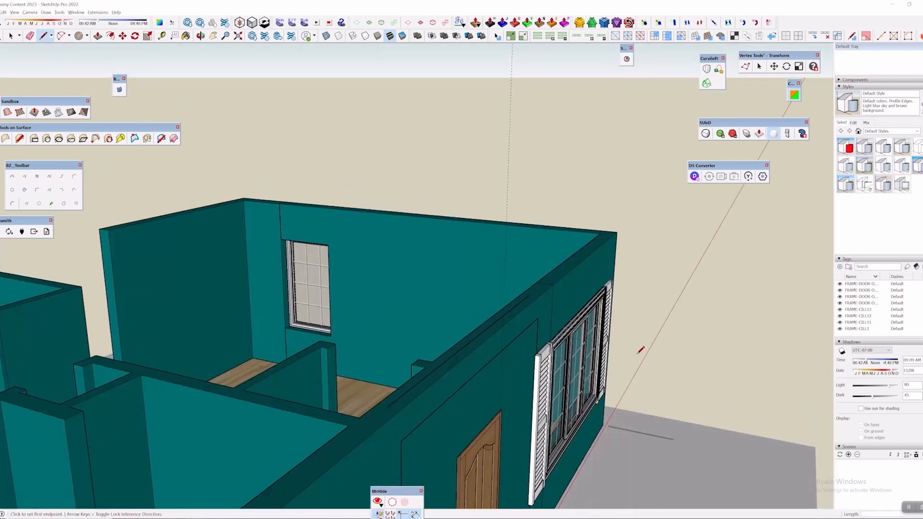
click(474, 340)
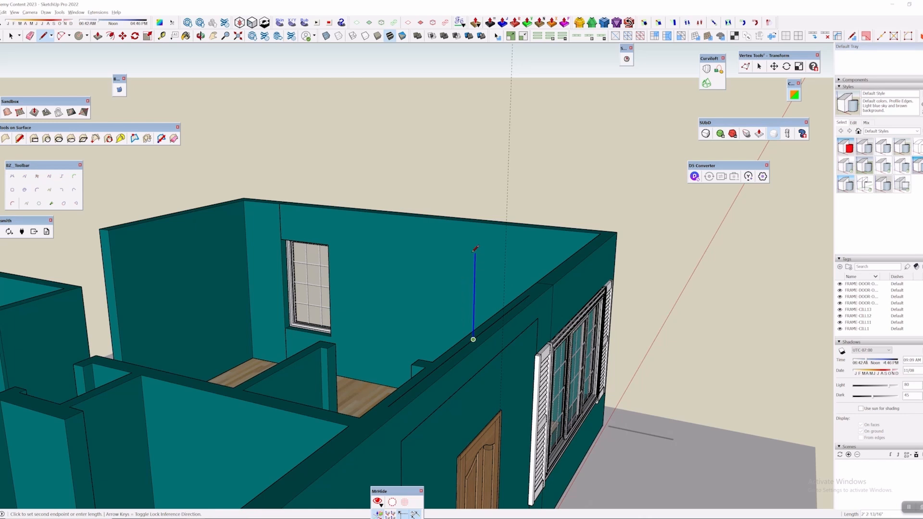
middle_drag(479, 218, 369, 267)
click(460, 321)
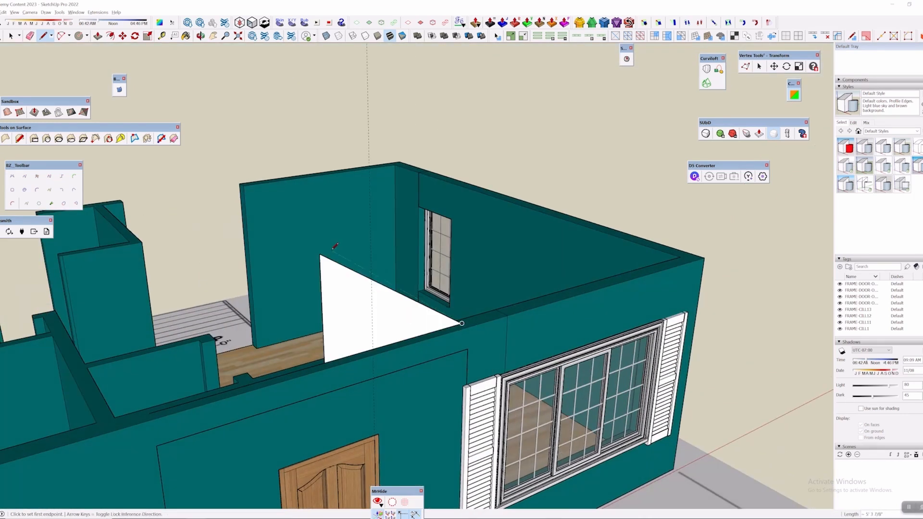
click(320, 254)
key(Escape)
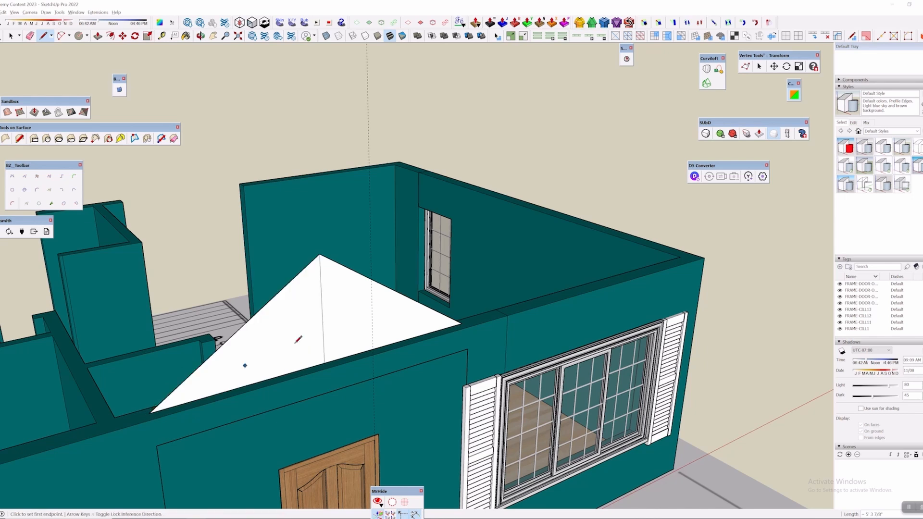
Erase the vertical centre line dividing the triangular gable face
key(e)
scroll(337, 327, down, 2)
middle_drag(390, 285, 402, 249)
scroll(404, 251, up, 1)
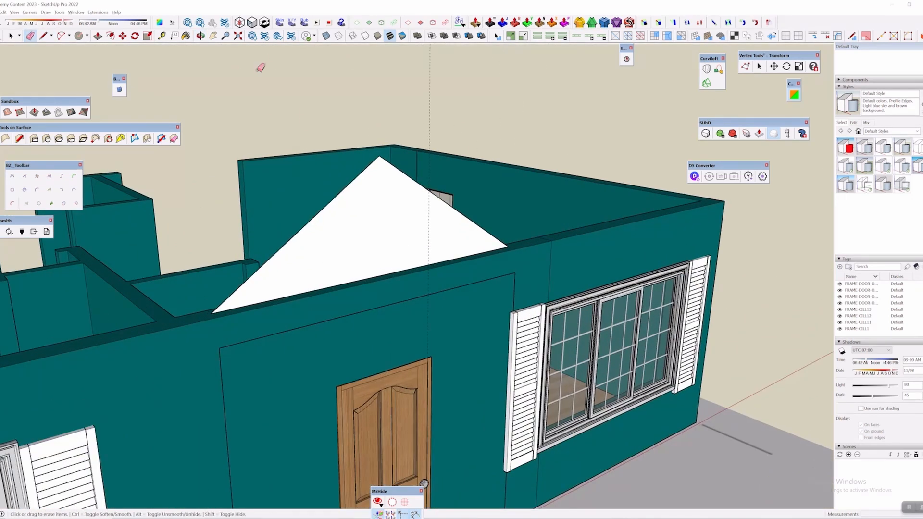
Offset the outline of the white triangular gable face slightly inward to form a narrow border
click(111, 35)
scroll(264, 226, up, 2)
scroll(269, 233, down, 1)
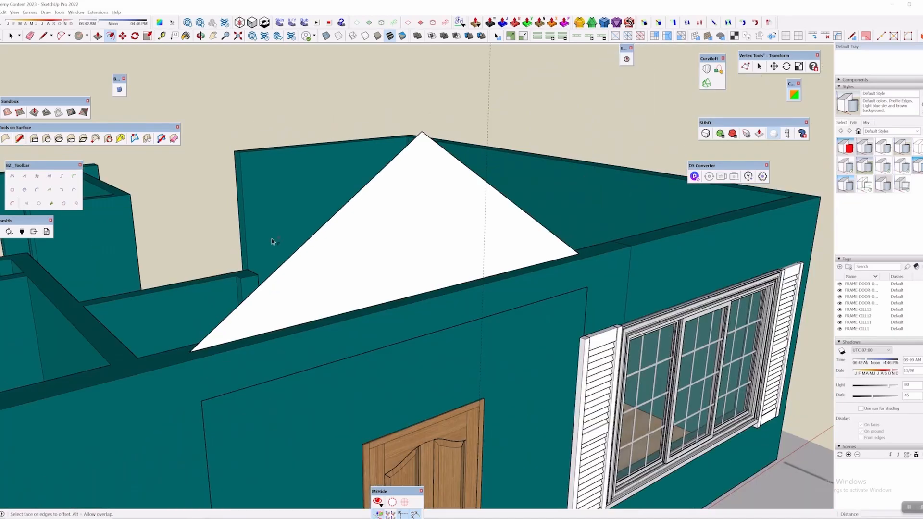
click(355, 242)
click(316, 265)
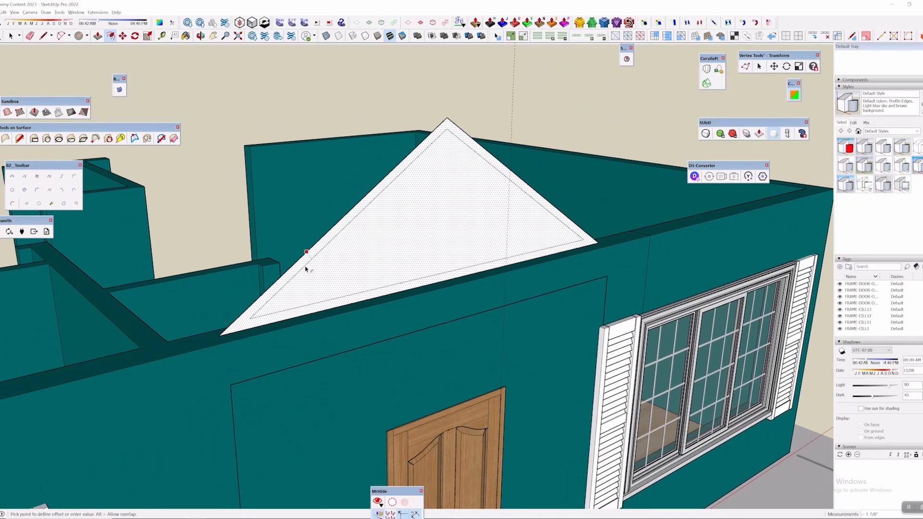
click(305, 264)
Draw short vertical lines from both lower corners of the inner triangle down to the gable's base edge
click(43, 36)
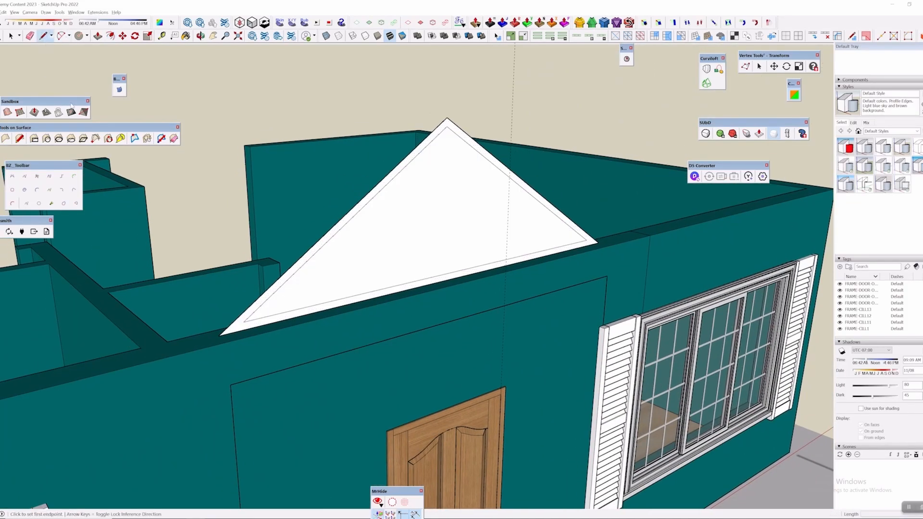
scroll(261, 335, up, 2)
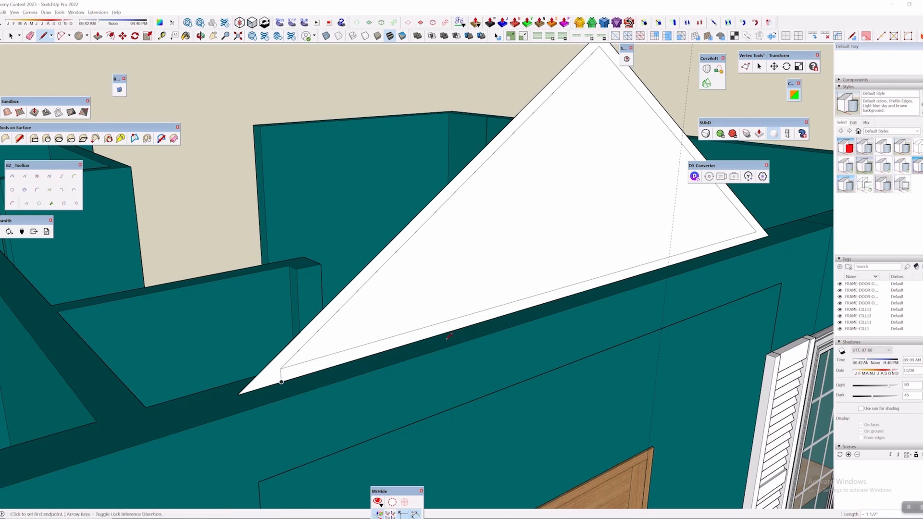
scroll(599, 295, up, 3)
click(559, 272)
click(560, 280)
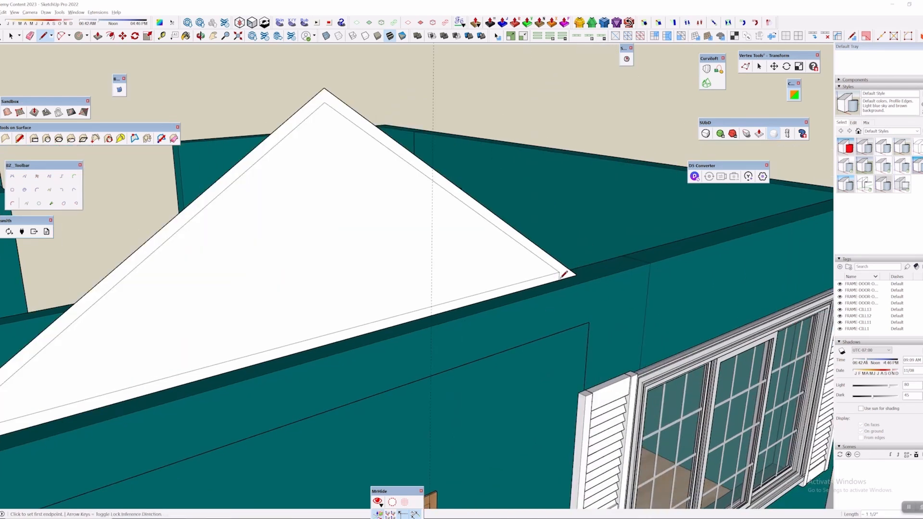
Push/Pull the sloped border strip forward so it stands proud of the inner gable face
scroll(561, 294, down, 5)
mouse_move(489, 329)
middle_down()
mouse_move(412, 228)
mouse_move(280, 191)
mouse_move(329, 285)
middle_up()
key(p)
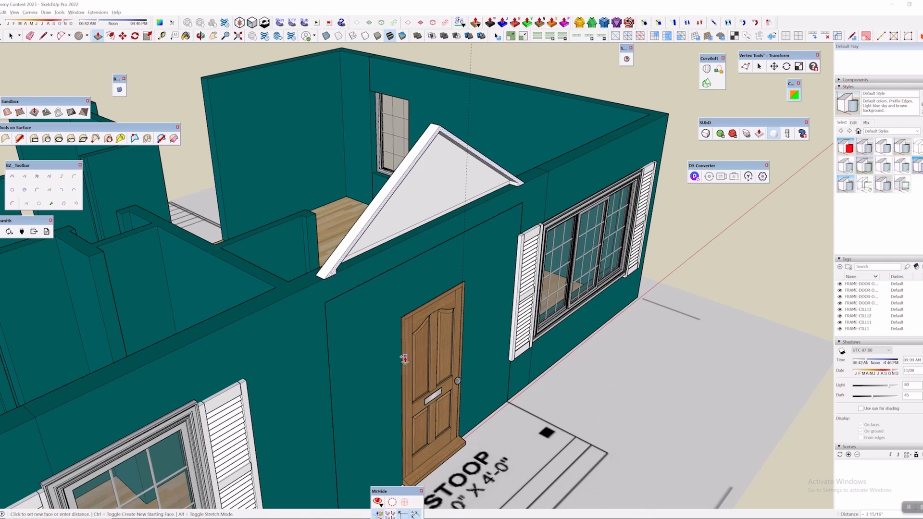
click(330, 274)
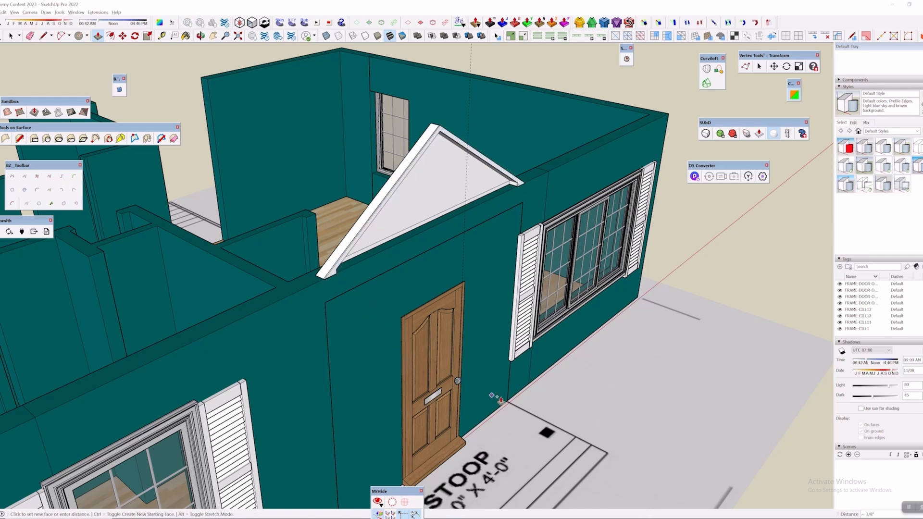
click(524, 376)
Extend the sloped border strip outward from the wall to form a gable roof over the stoop
scroll(524, 375, down, 3)
shift+middle_drag(524, 376, 410, 252)
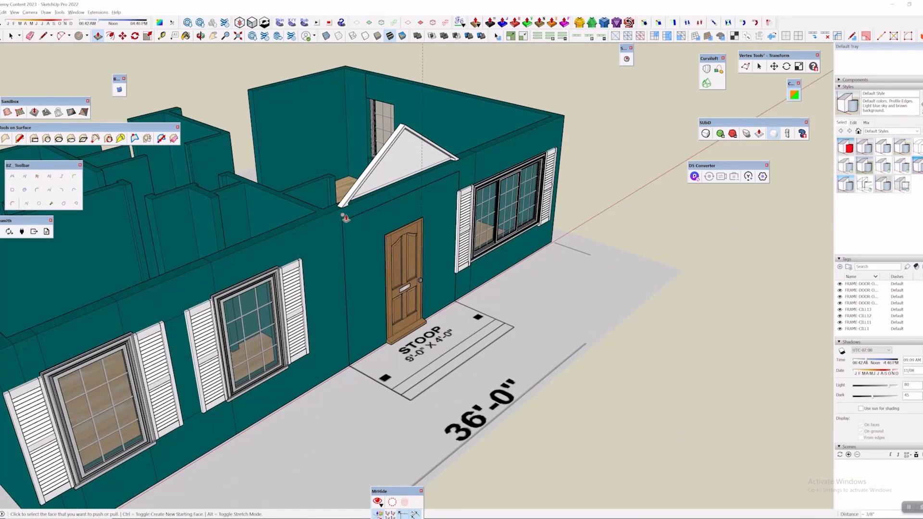
middle_drag(347, 206, 385, 195)
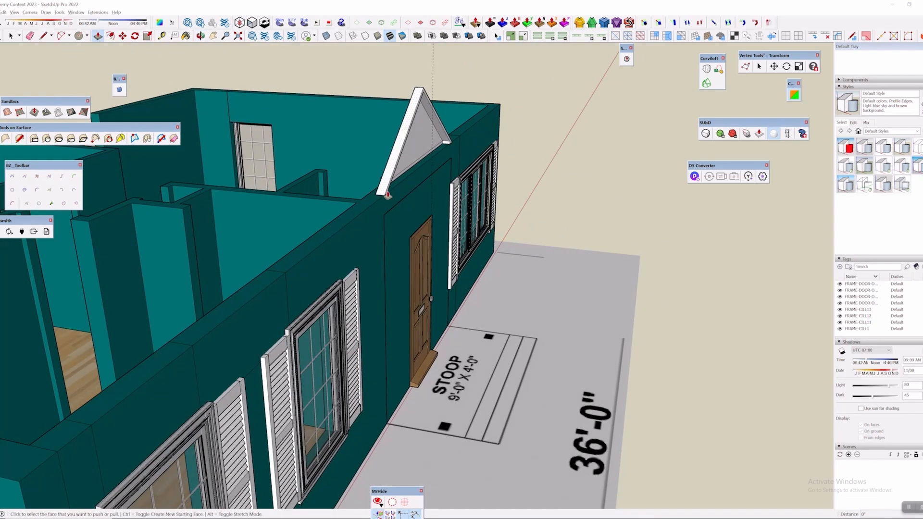
click(388, 195)
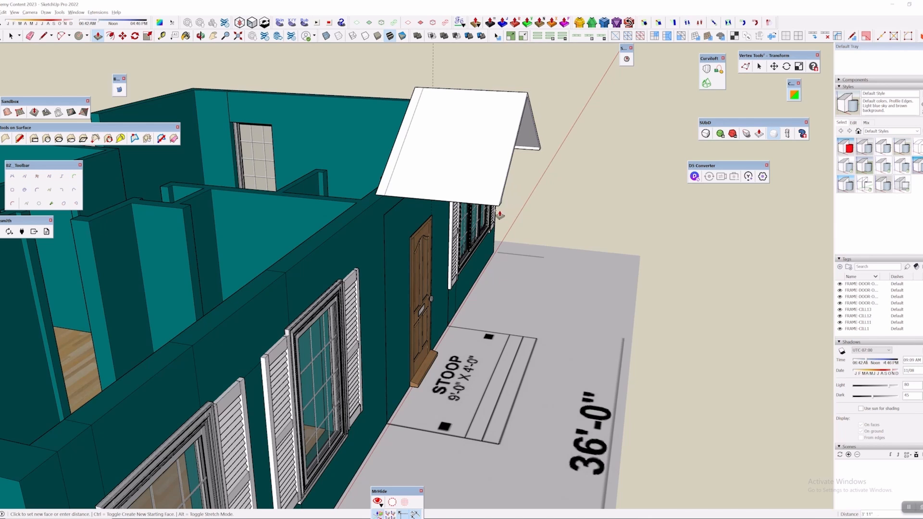
middle_drag(505, 220, 490, 177)
scroll(490, 176, up, 3)
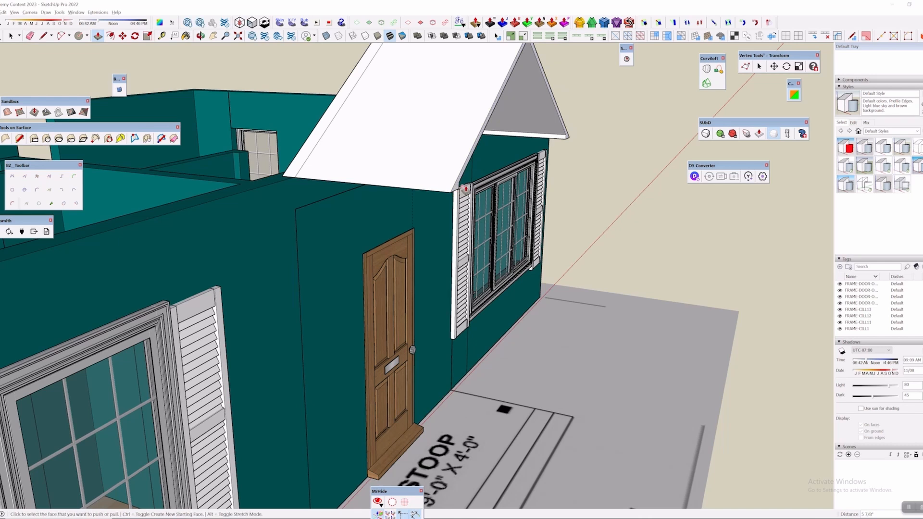
Pull the outer faces of both porch roof slopes slightly outward to add a thin roof layer
middle_drag(487, 189, 439, 97)
scroll(130, 173, up, 3)
scroll(361, 207, down, 1)
click(367, 200)
click(262, 149)
click(252, 150)
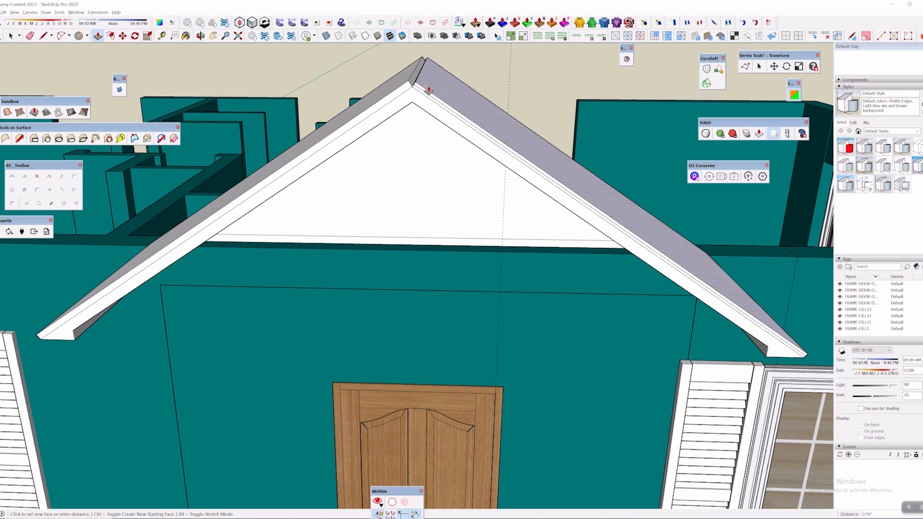
click(432, 93)
click(431, 93)
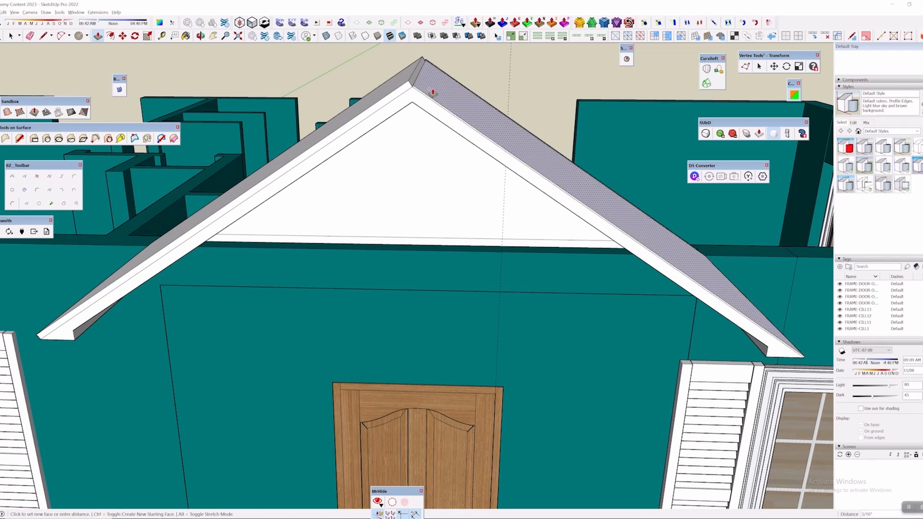
click(437, 89)
Push/Pull the front edge strip of the porch roof forward to form a projecting rake trim
middle_drag(437, 89, 452, 206)
click(325, 266)
key(p)
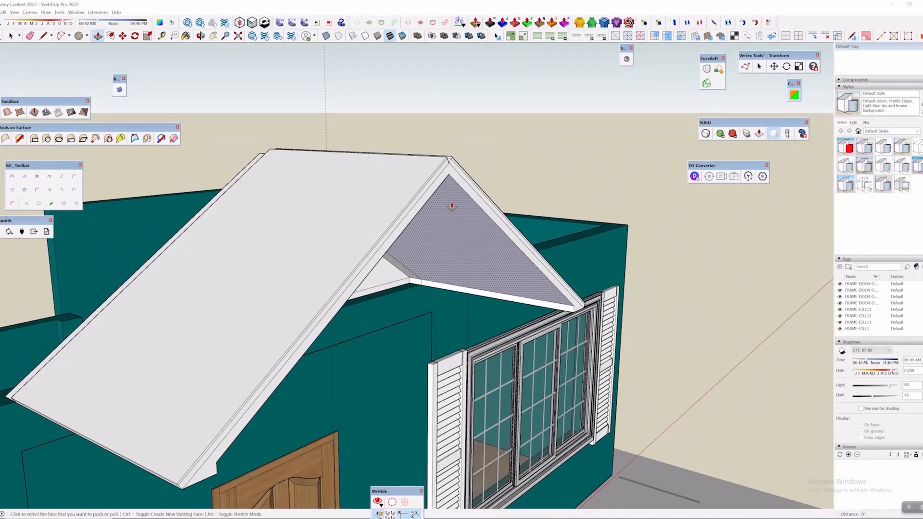
click(444, 181)
scroll(440, 182, up, 3)
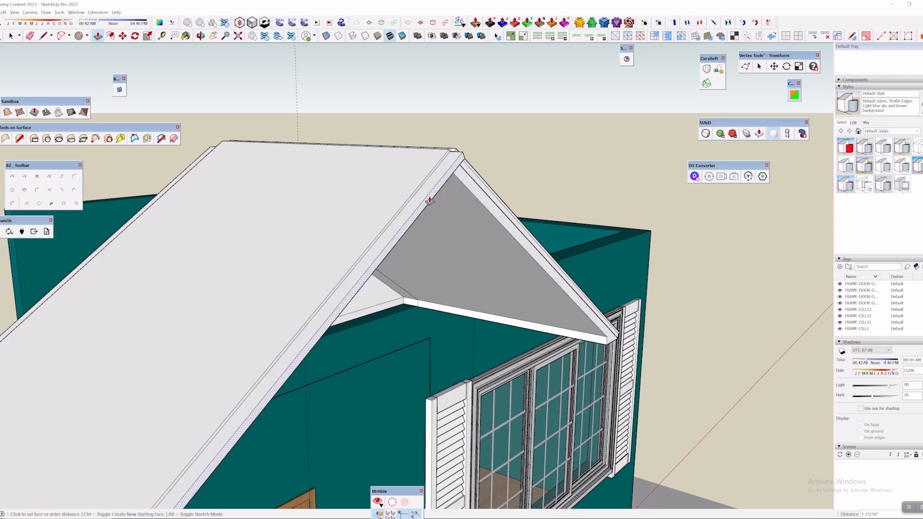
click(431, 202)
Extend the thin roof layer on both slopes forward over the front trim and slightly past the eaves
middle_drag(430, 205, 388, 235)
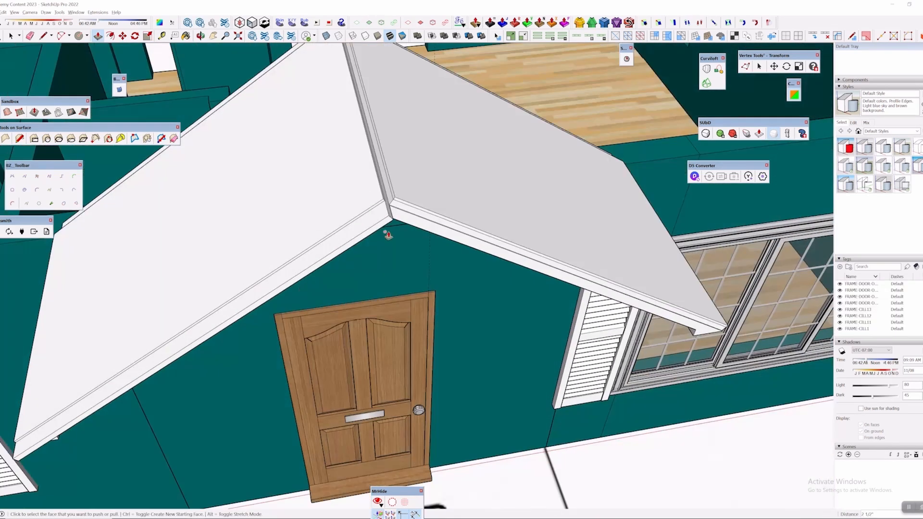
click(404, 208)
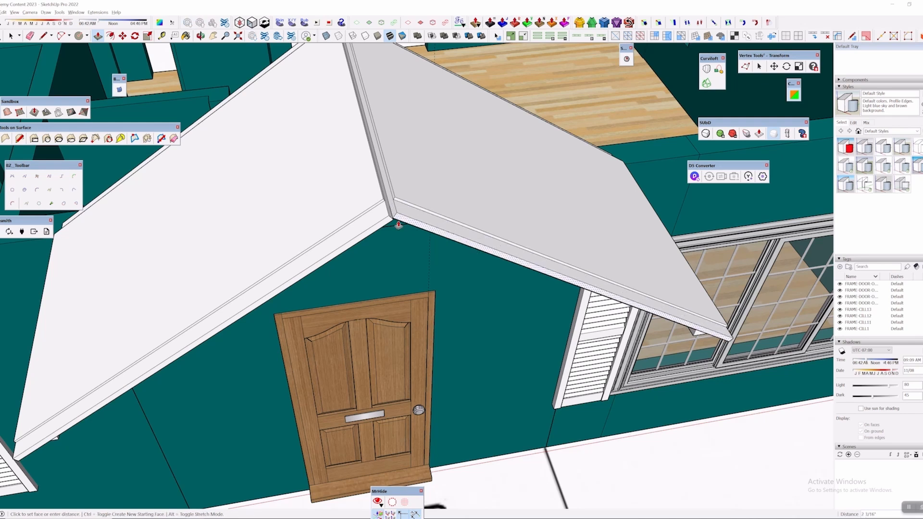
click(391, 225)
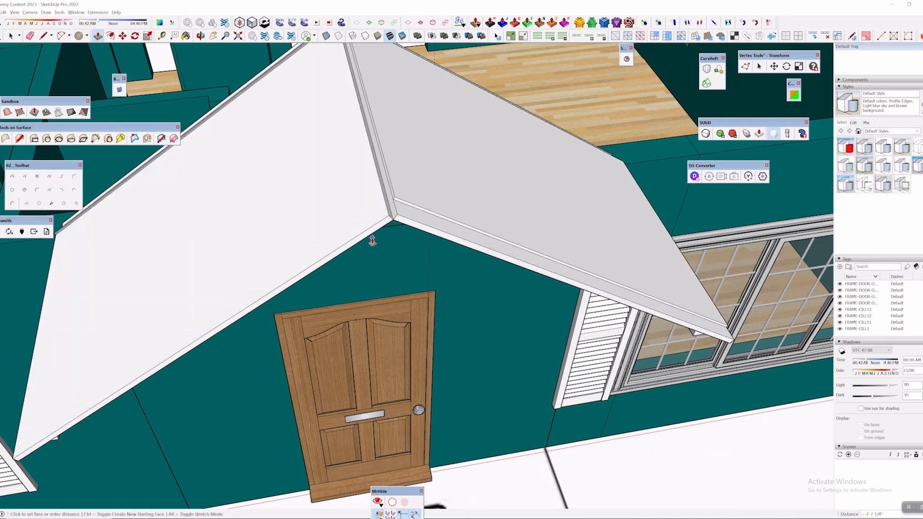
click(373, 227)
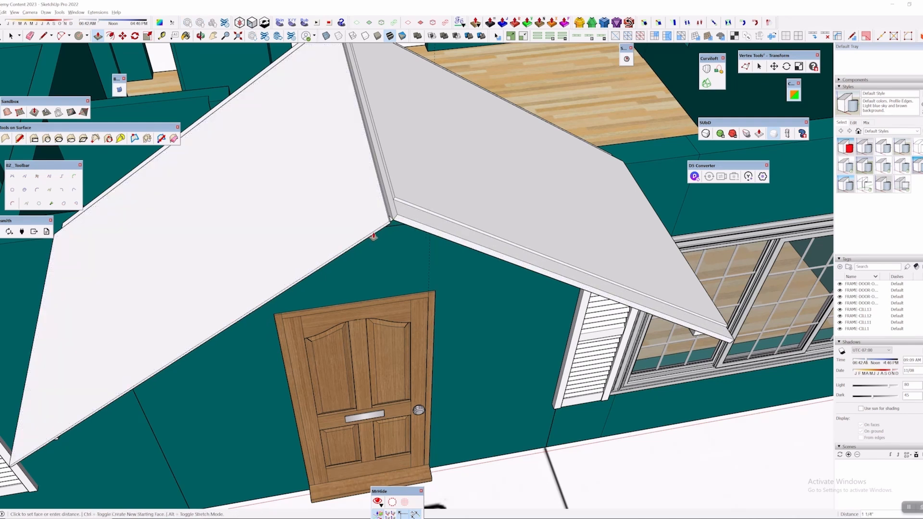
click(408, 209)
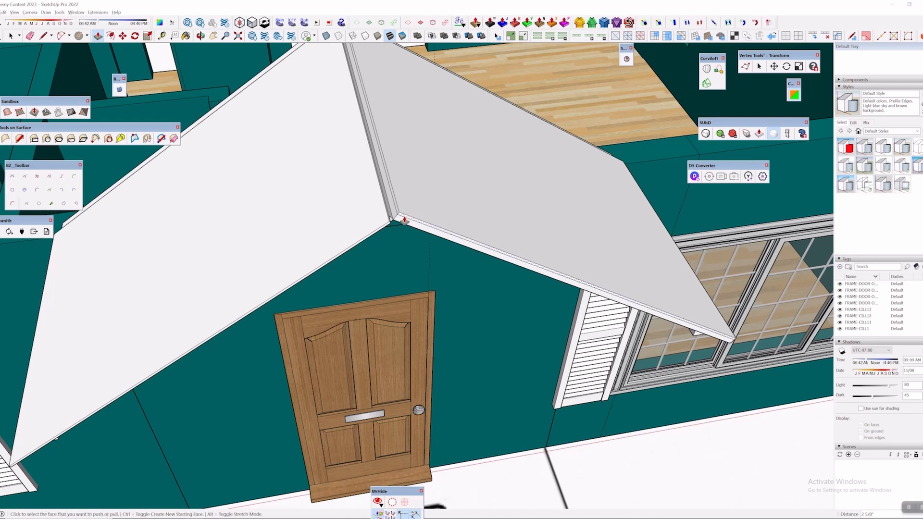
Extend the end face inside the ridge gap along the ridge to the front edge of the porch roof
middle_drag(384, 230, 347, 114)
scroll(348, 113, up, 2)
middle_drag(375, 87, 380, 235)
key(p)
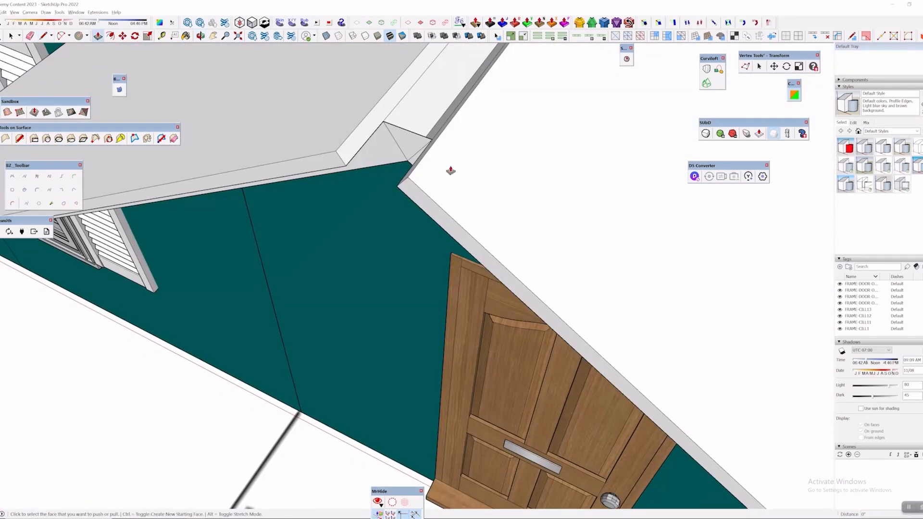
middle_drag(451, 171, 454, 88)
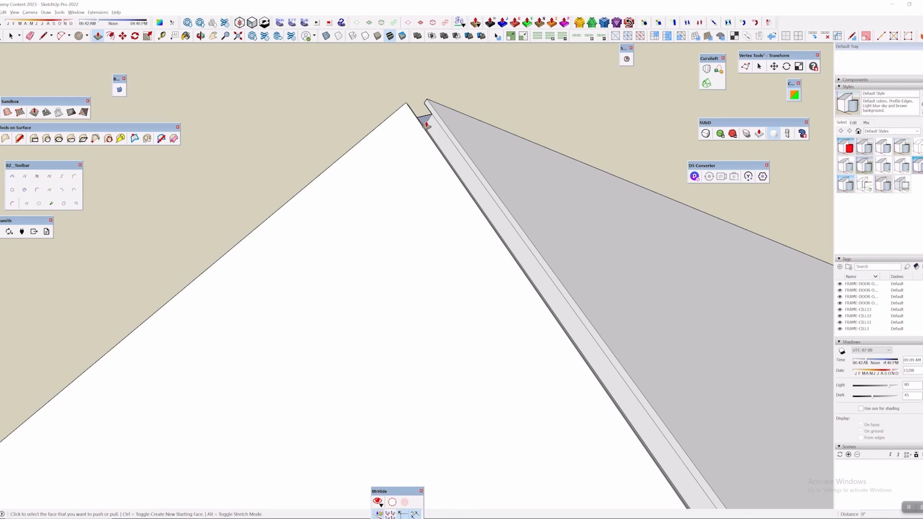
drag(427, 125, 542, 303)
shift+middle_drag(542, 303, 360, 115)
scroll(376, 162, down, 3)
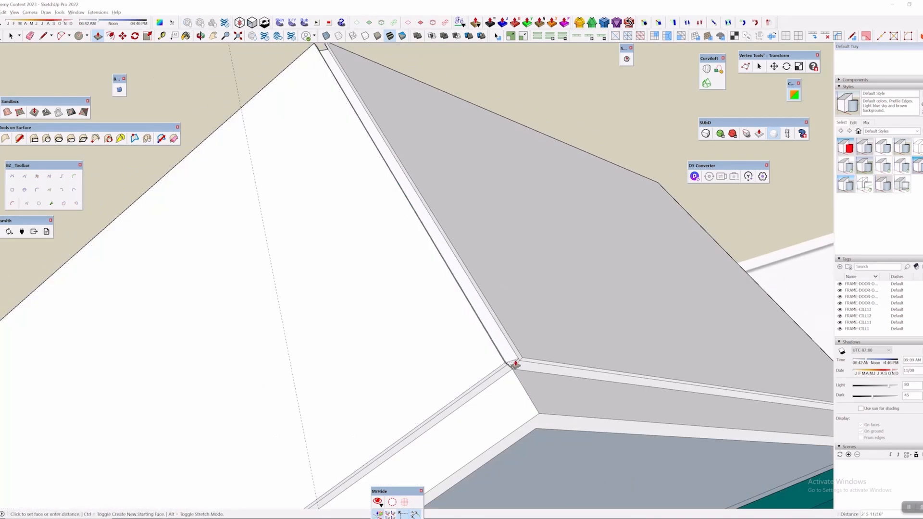
click(507, 363)
middle_drag(299, 324, 420, 203)
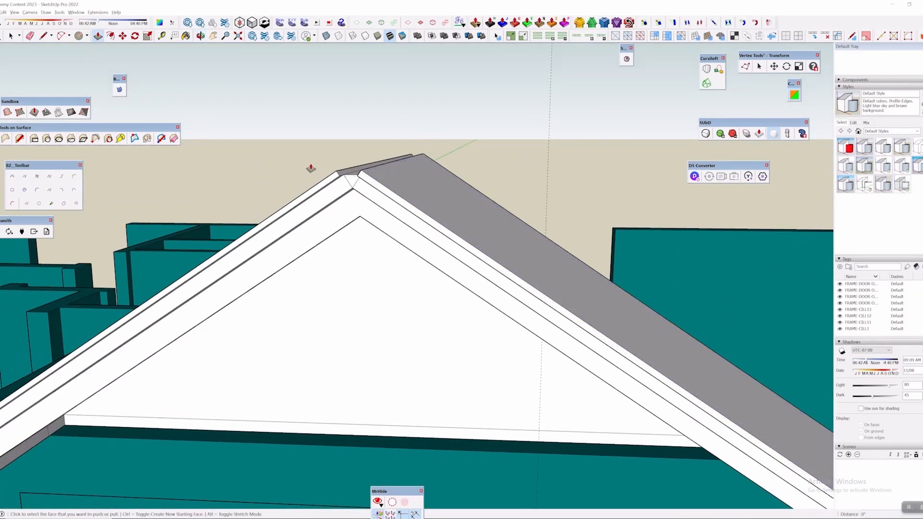
Try to close the remaining ridge gap at the front peak with Push/Pull and connecting lines
middle_drag(310, 168, 446, 202)
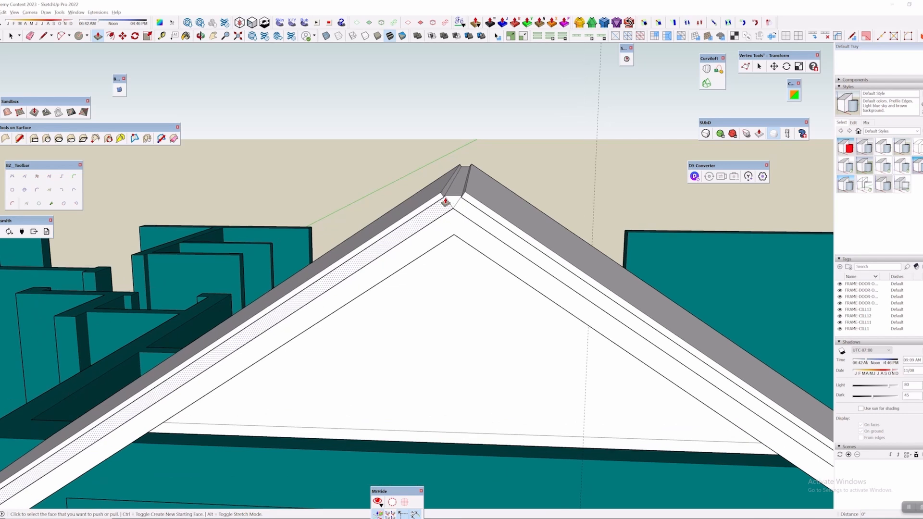
scroll(446, 202, up, 2)
scroll(466, 198, up, 2)
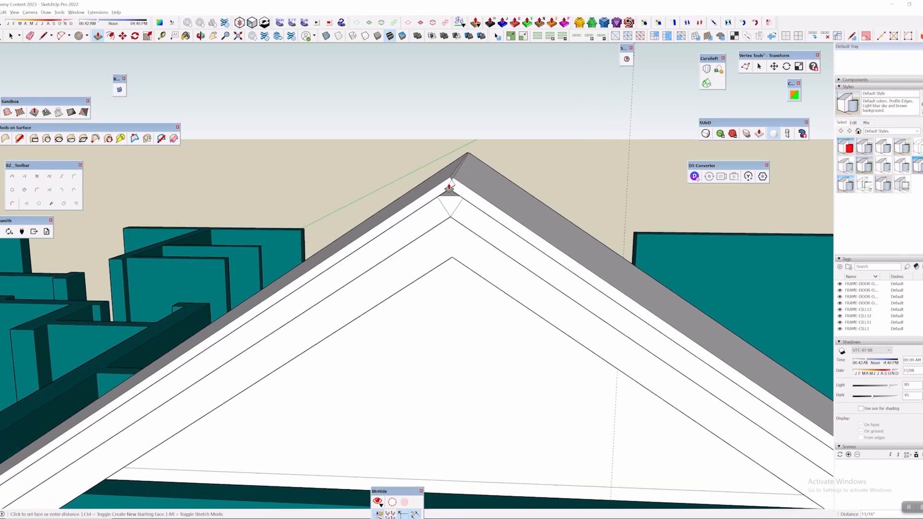
mouse_move(450, 187)
middle_down()
mouse_move(445, 152)
mouse_move(461, 99)
mouse_move(478, 136)
mouse_move(467, 149)
mouse_move(457, 237)
middle_up()
key(l)
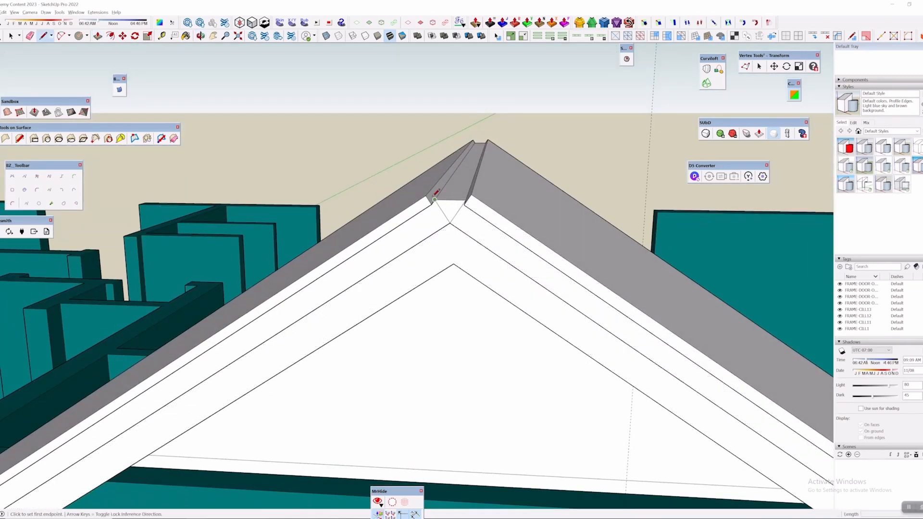
middle_drag(431, 196, 445, 247)
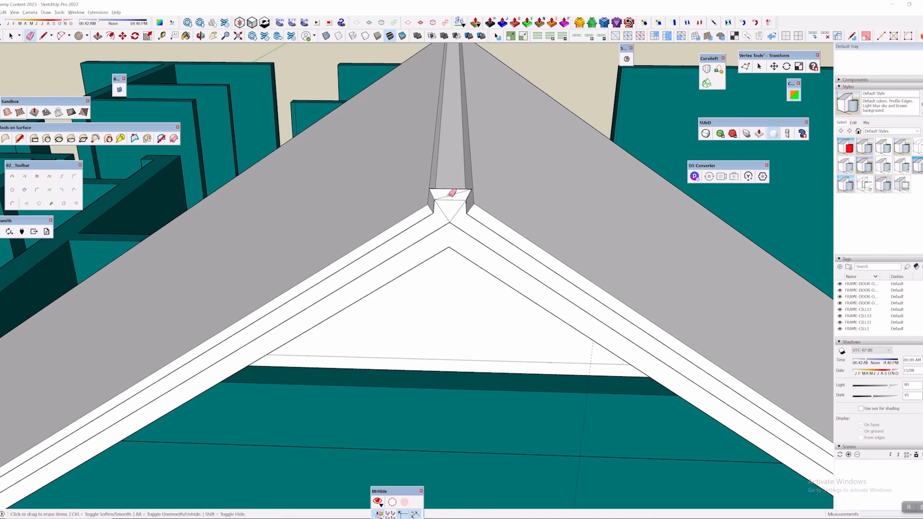
mouse_move(463, 193)
middle_down()
mouse_move(393, 188)
mouse_move(557, 168)
mouse_move(558, 226)
mouse_move(744, 130)
mouse_move(342, 222)
mouse_move(193, 188)
middle_up()
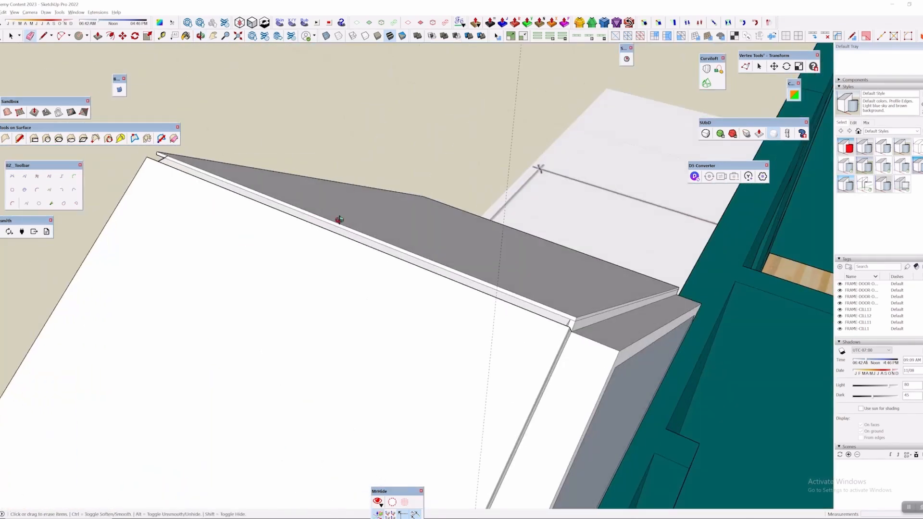
Push/Pull the undersides of the porch roof's two eave ends down about 1 7/8" so both sides match
middle_drag(339, 220, 648, 117)
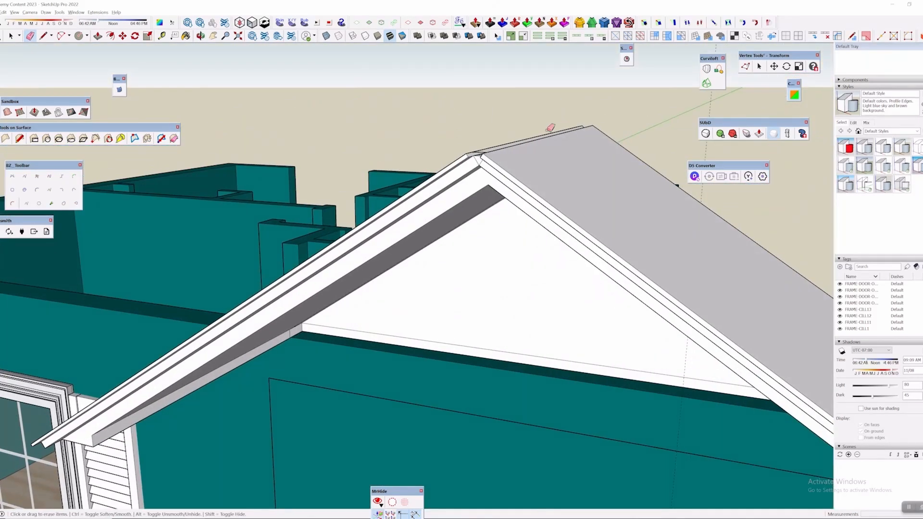
middle_drag(481, 139, 562, 87)
key(space)
scroll(636, 90, down, 5)
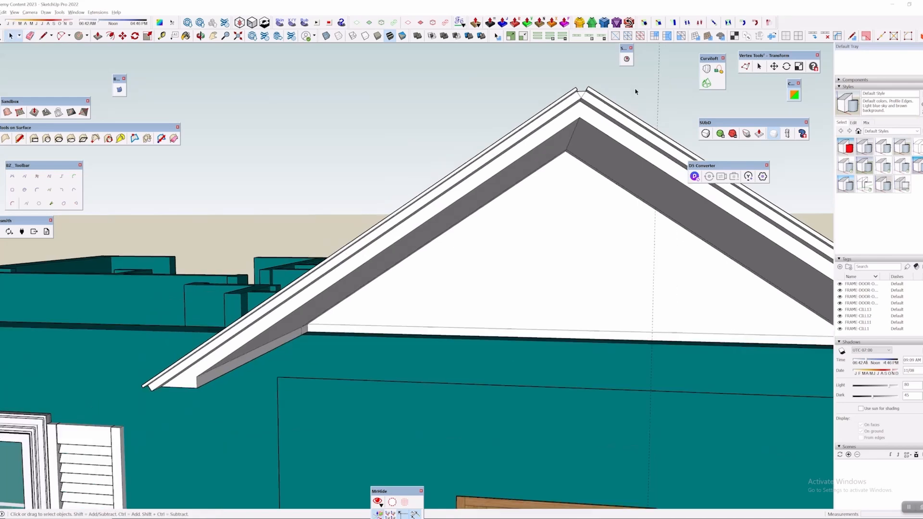
shift+middle_drag(653, 207, 402, 175)
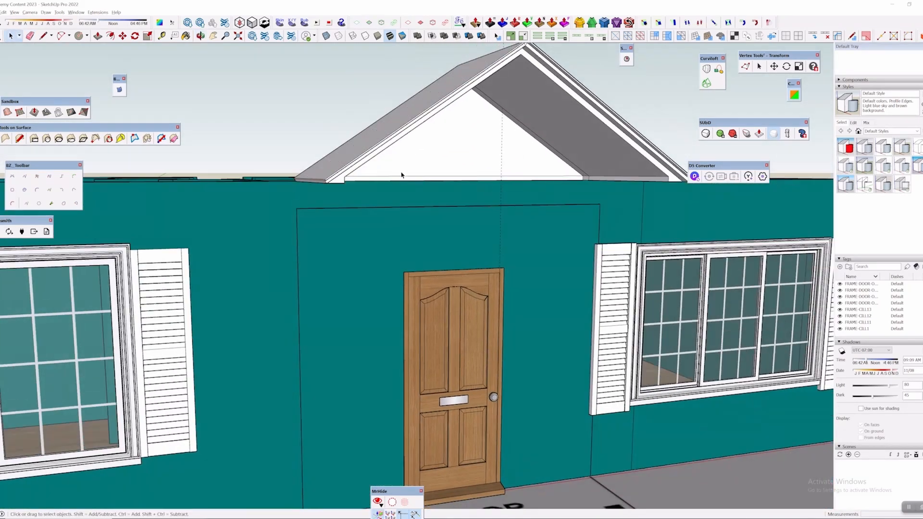
scroll(342, 157, up, 4)
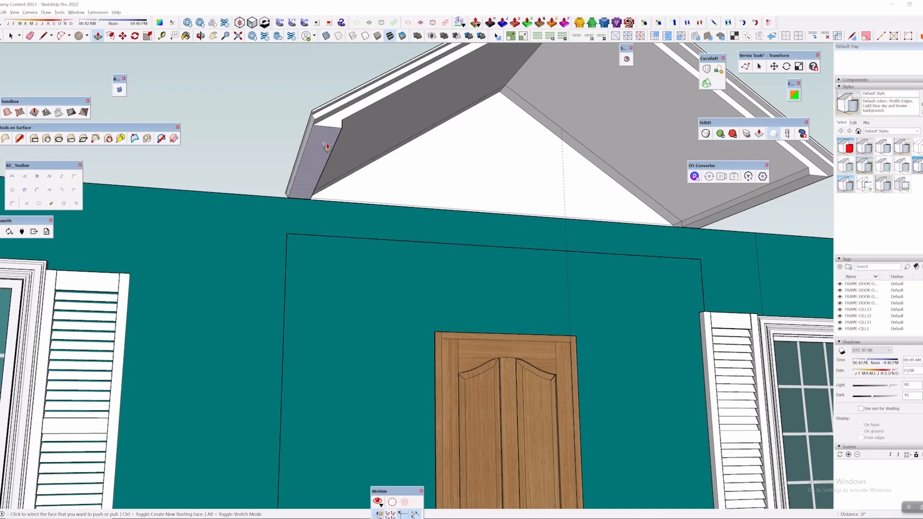
click(324, 155)
shift+middle_drag(446, 158, 379, 165)
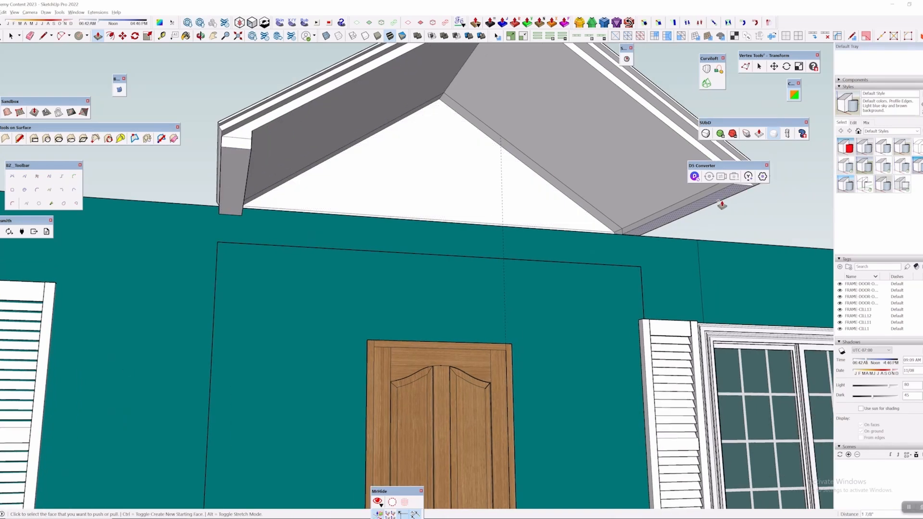
click(720, 199)
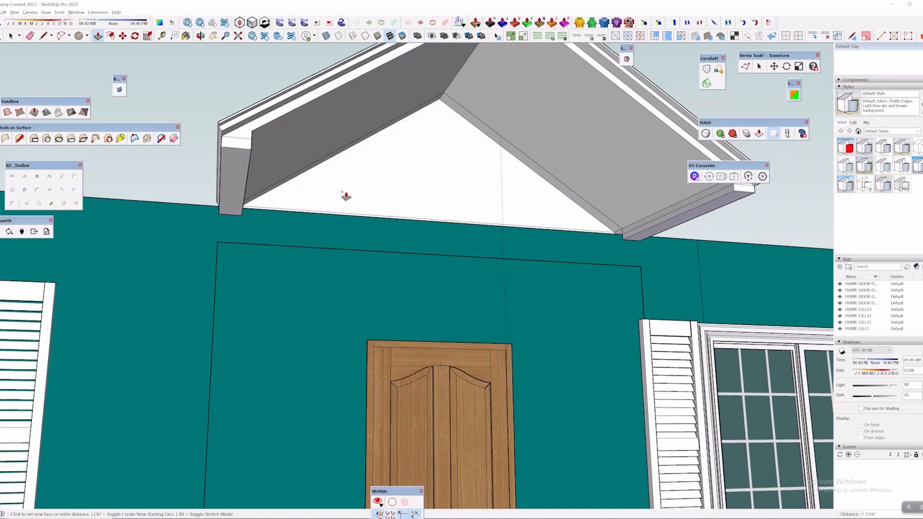
click(250, 152)
middle_drag(472, 202, 466, 266)
scroll(339, 200, up, 3)
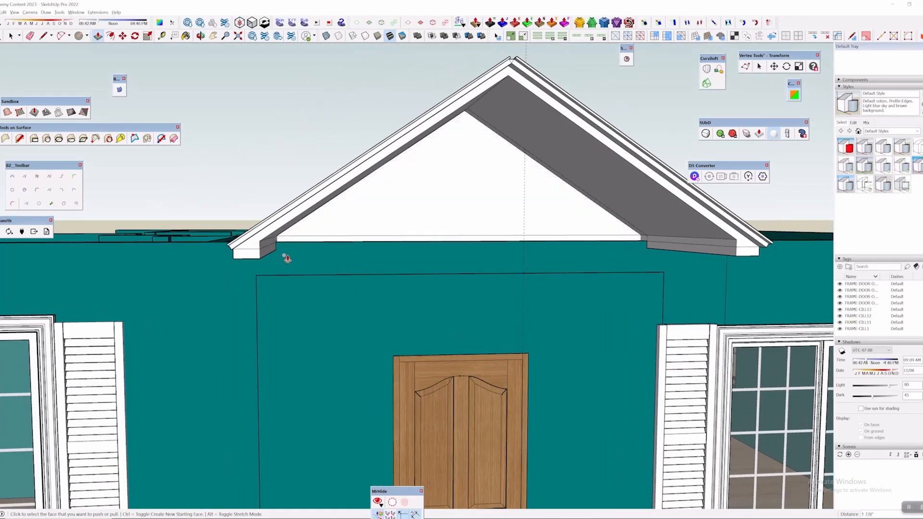
Select all connected geometry of the porch roof and make it a group
scroll(287, 259, up, 2)
scroll(260, 252, down, 6)
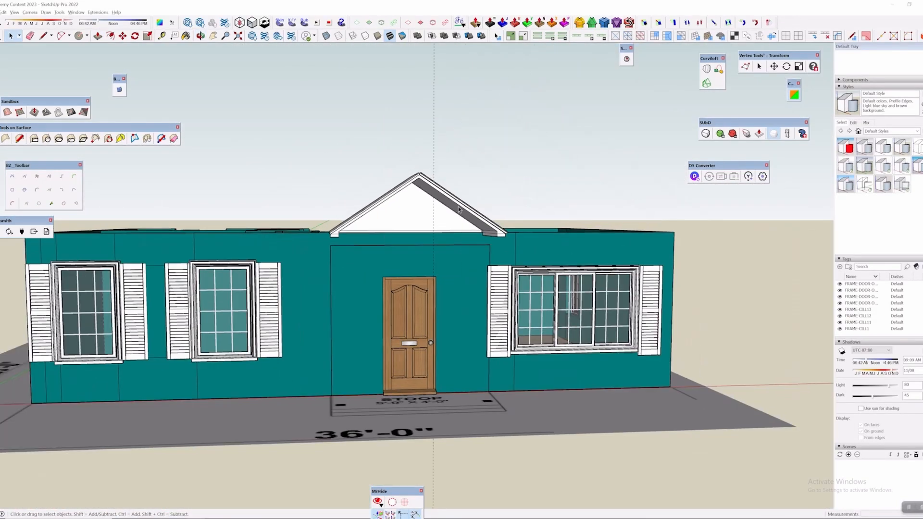
middle_drag(332, 228, 345, 228)
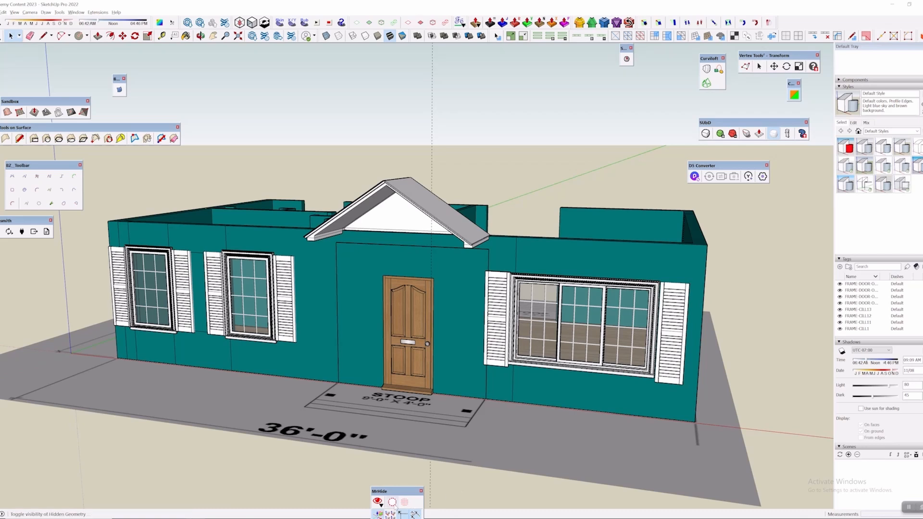
triple_click(420, 200)
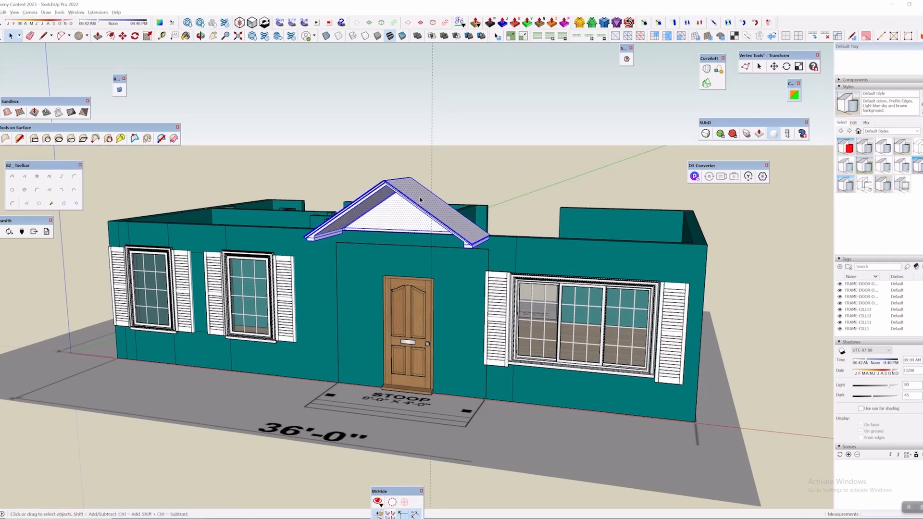
right_click(421, 198)
click(475, 260)
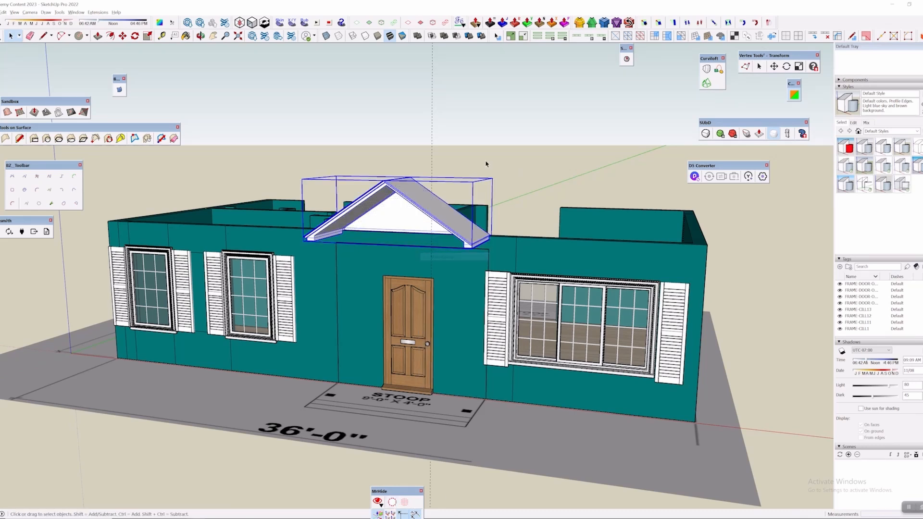
Display the hidden objects and unhide the house's main gable roof
click(397, 503)
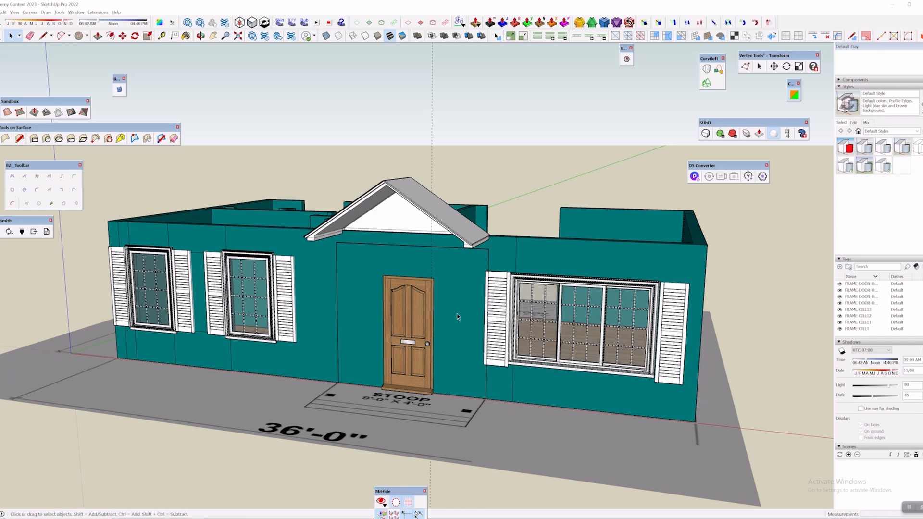
key(ctrl+a)
right_click(544, 141)
click(563, 156)
click(455, 99)
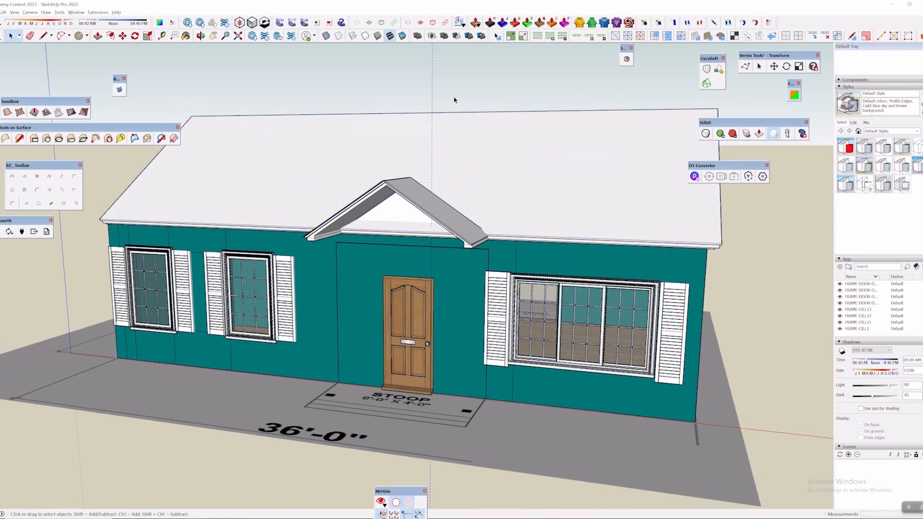
middle_drag(456, 99, 538, 65)
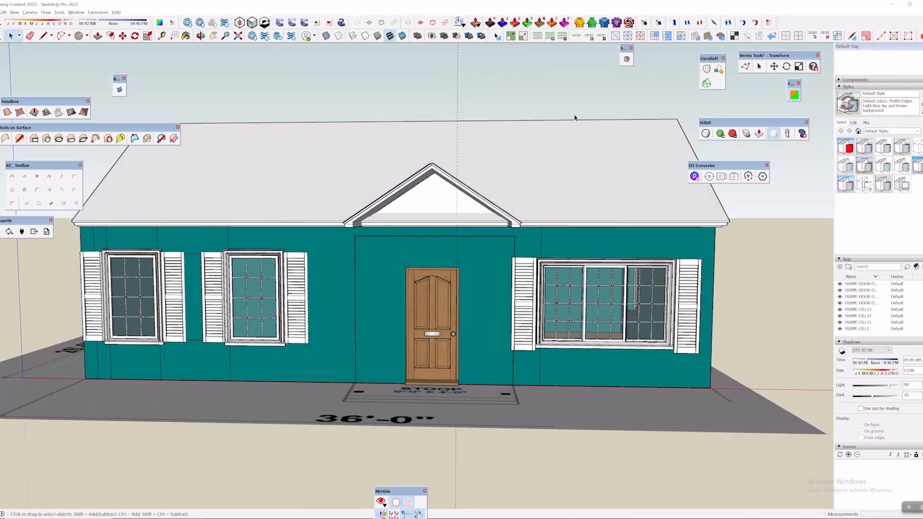
middle_drag(575, 118, 433, 99)
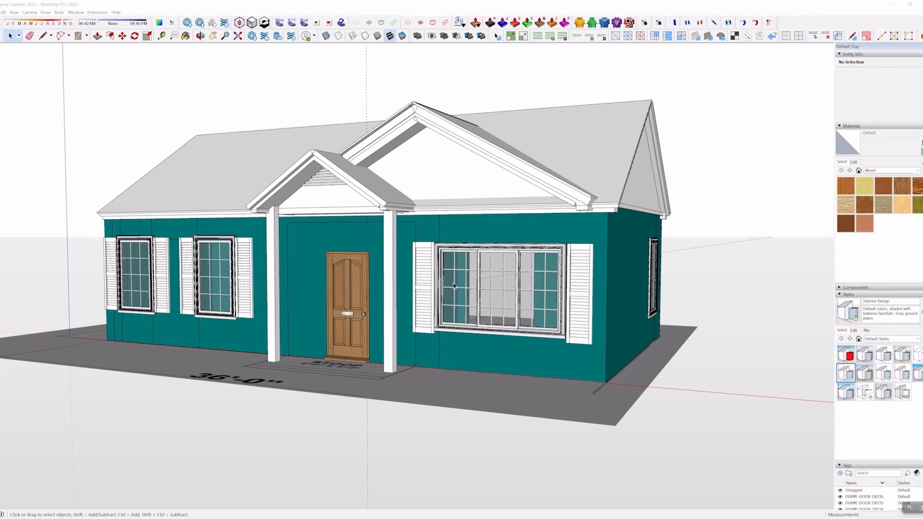
Examine the porch with its posts and the larger front gable, and how their roofs meet the main roof
middle_drag(479, 303, 532, 326)
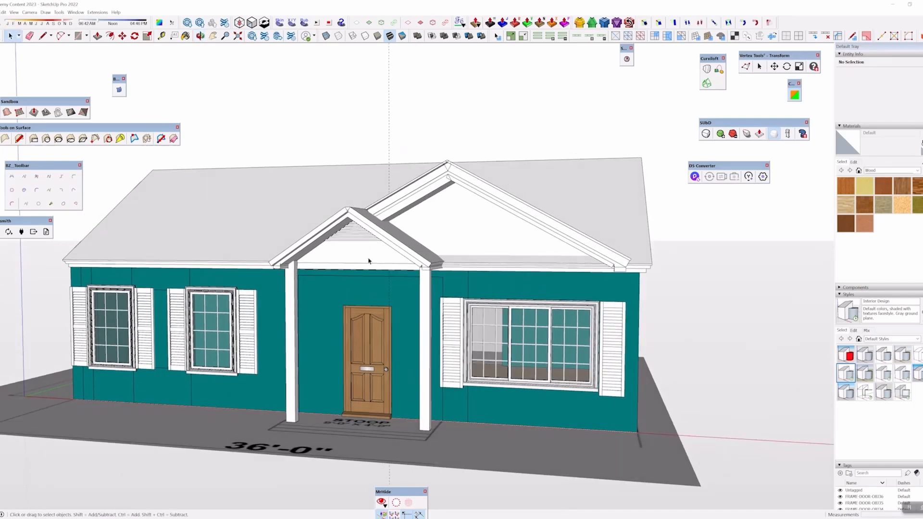
middle_drag(370, 261, 529, 356)
scroll(442, 210, up, 3)
click(522, 167)
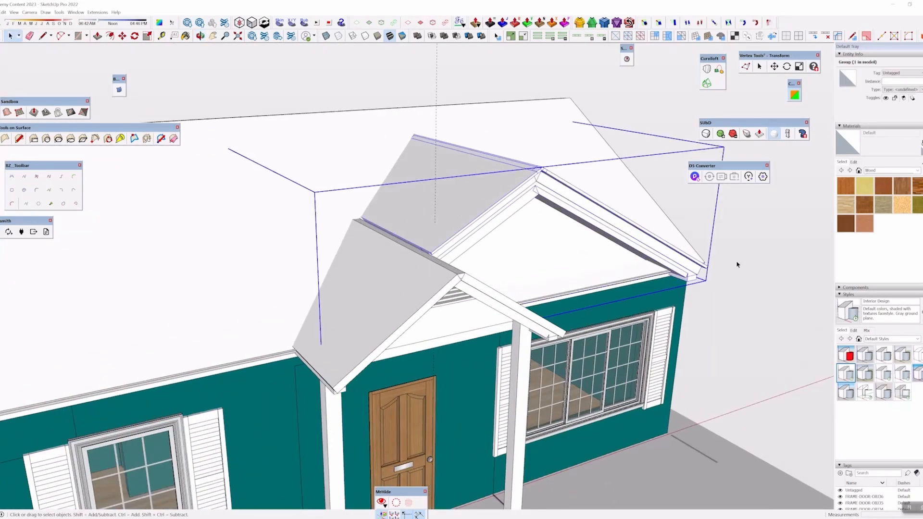
middle_drag(635, 281, 509, 226)
scroll(292, 202, down, 2)
scroll(475, 178, up, 3)
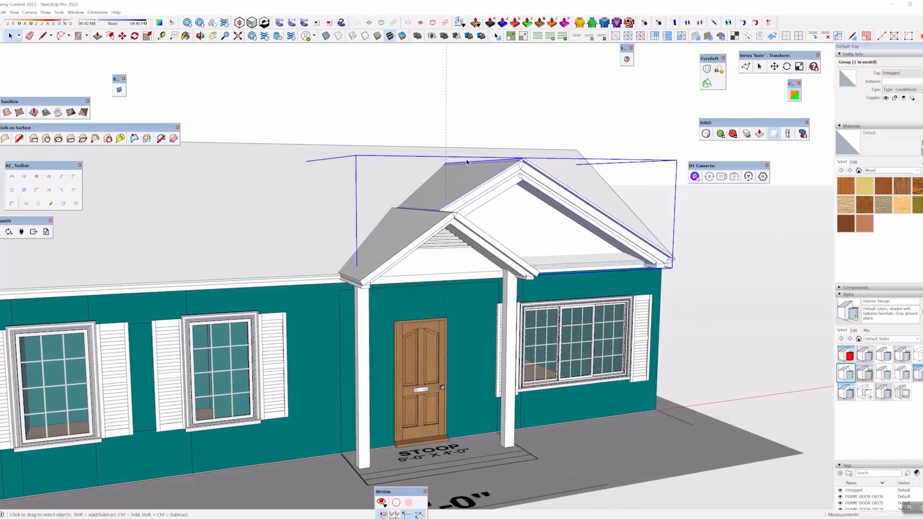
scroll(412, 210, up, 5)
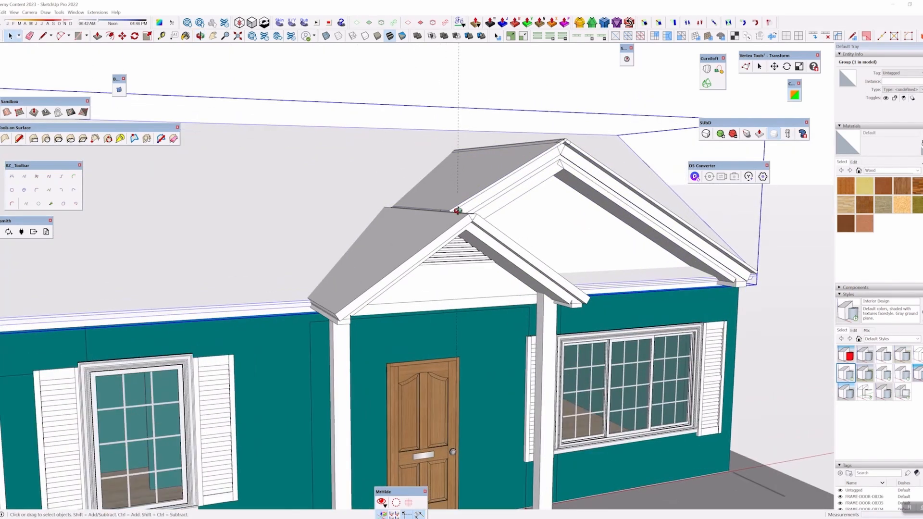
scroll(443, 208, down, 5)
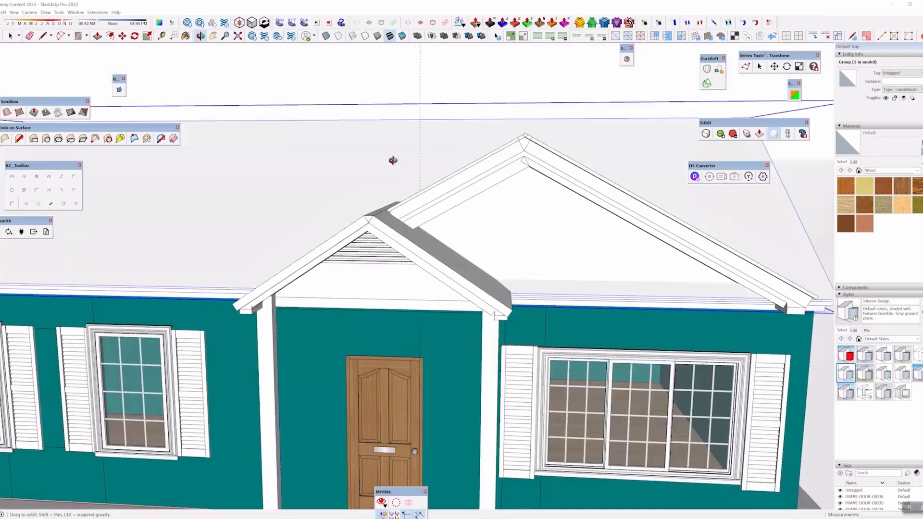
middle_drag(392, 157, 376, 218)
scroll(378, 215, down, 7)
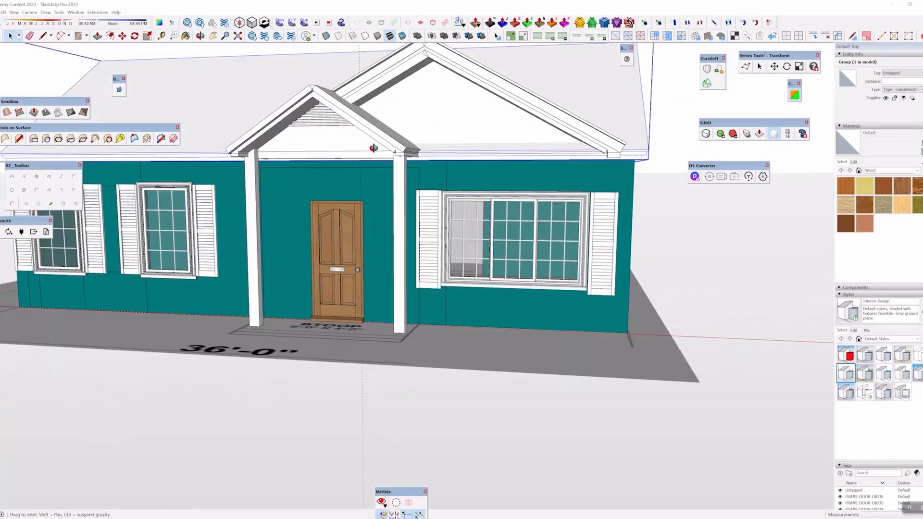
click(455, 99)
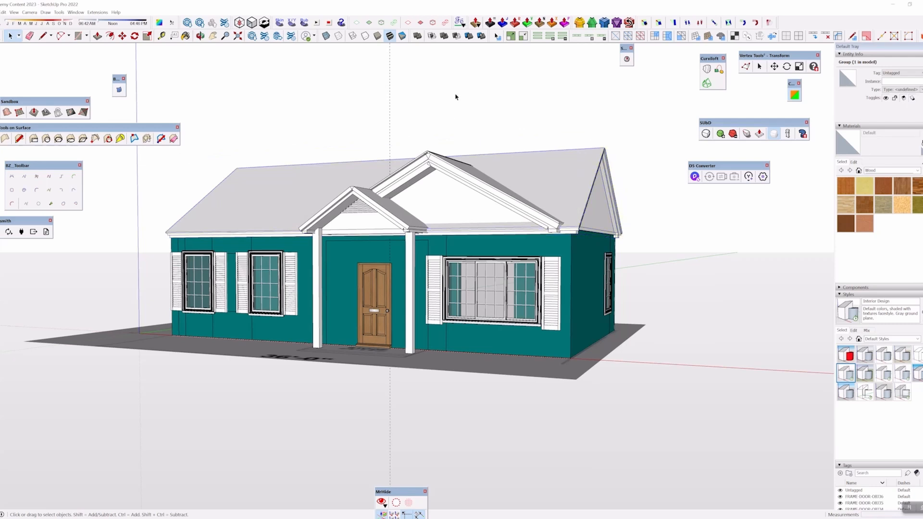
middle_drag(456, 95, 570, 179)
middle_drag(594, 299, 390, 252)
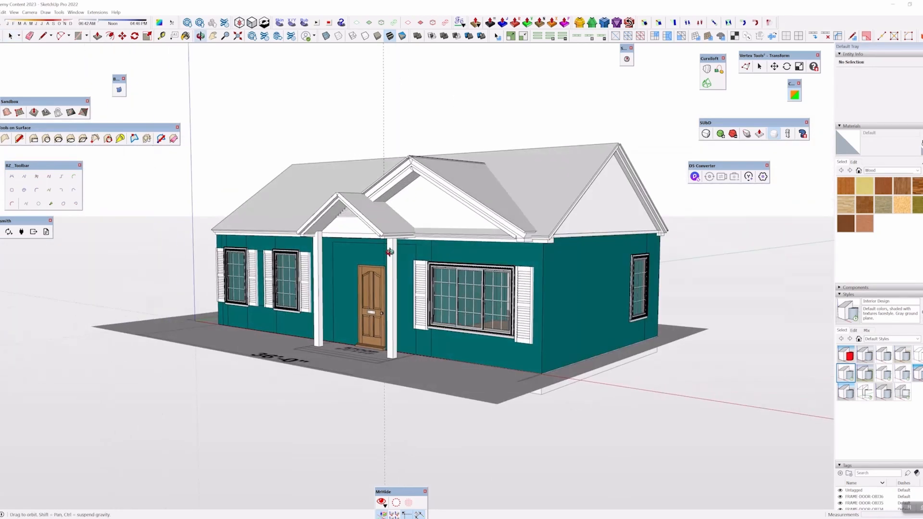
scroll(476, 333, up, 2)
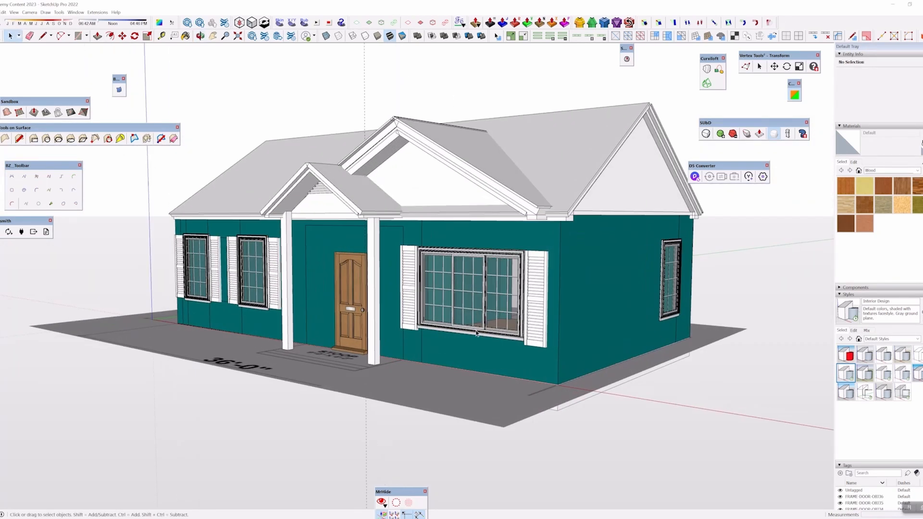
Hide the floor plan image beneath the house
click(480, 417)
middle_drag(481, 409, 539, 394)
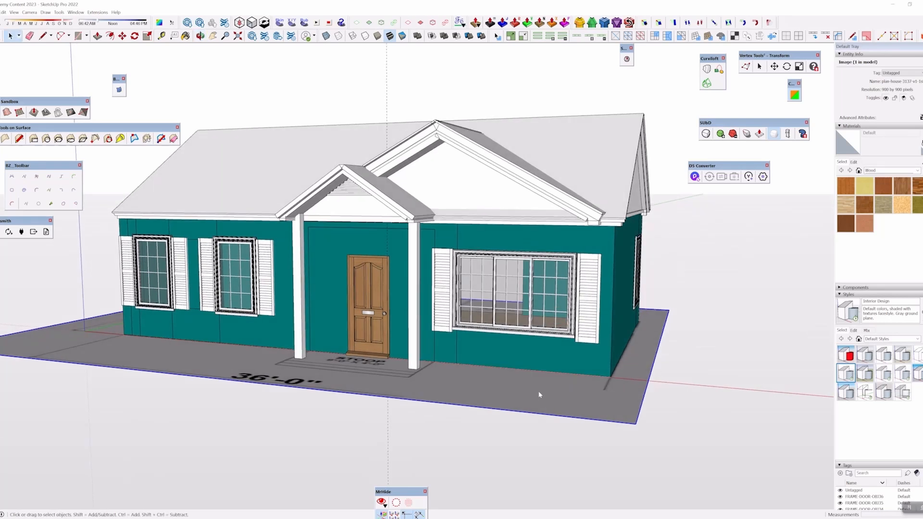
right_click(540, 395)
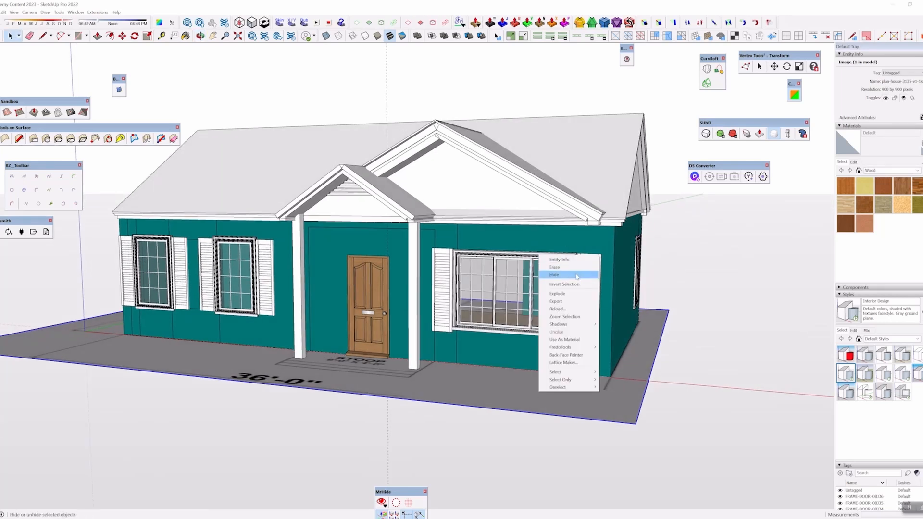
click(577, 277)
middle_drag(671, 295, 579, 259)
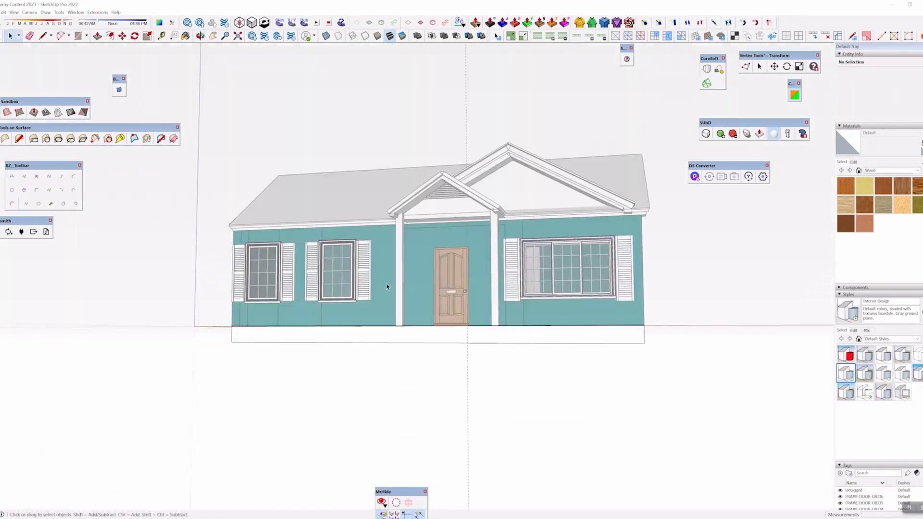
Select the entire house and move it straight up to bring its foundation base to ground level
scroll(387, 287, down, 2)
middle_drag(387, 287, 443, 385)
key(ctrl+a)
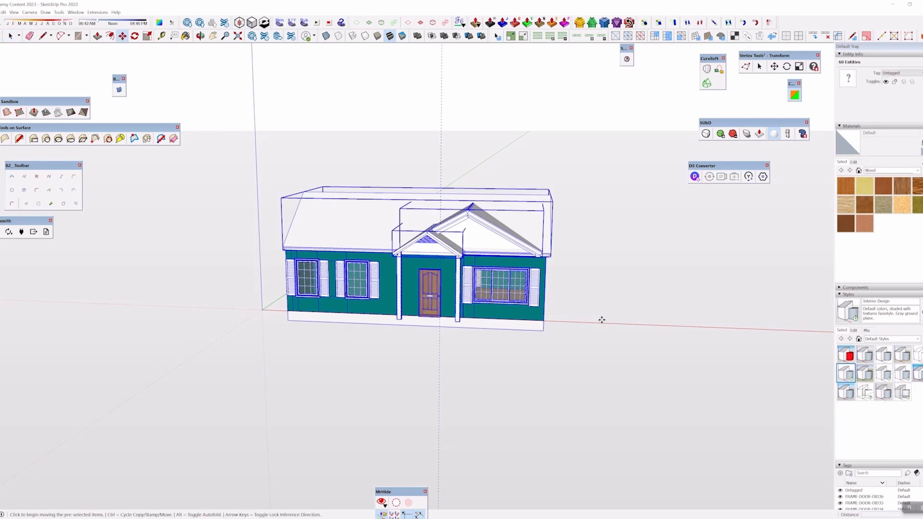
click(542, 333)
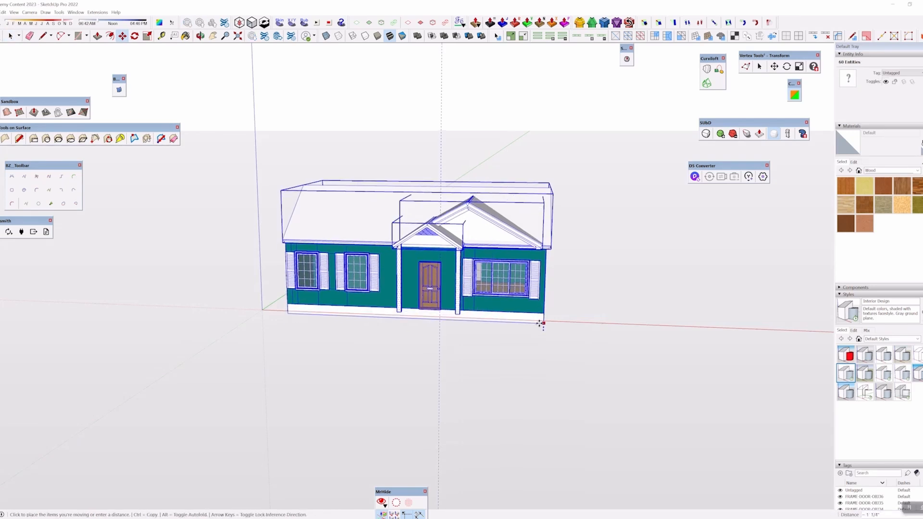
click(541, 314)
Turn off Profiles in the edge settings of the current style
middle_drag(531, 305, 590, 364)
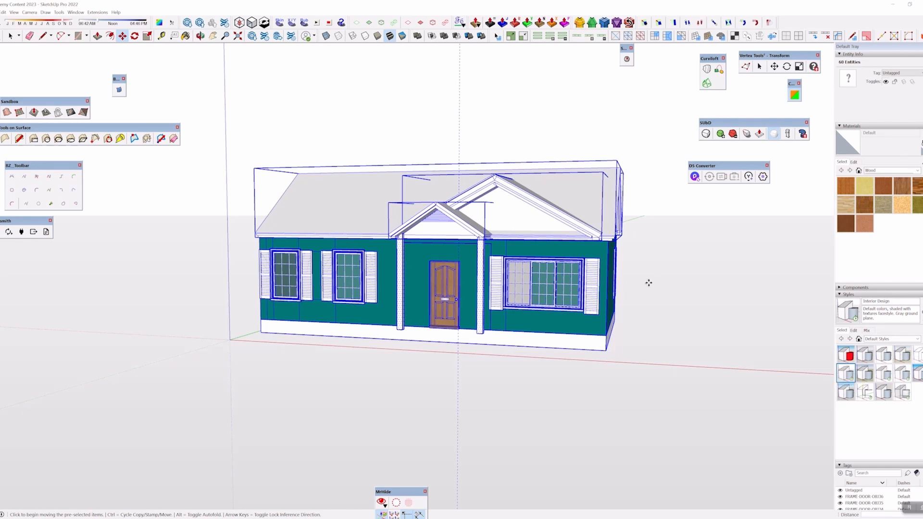
scroll(632, 266, up, 2)
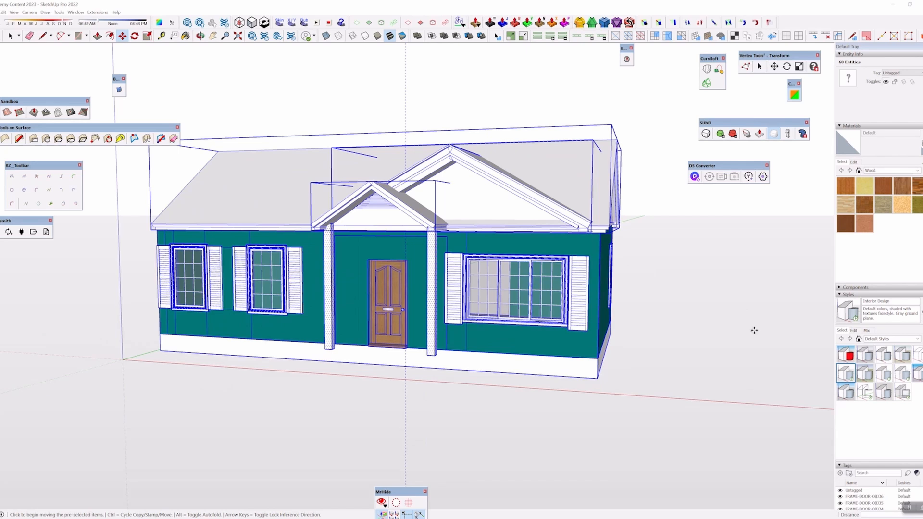
middle_drag(754, 329, 552, 308)
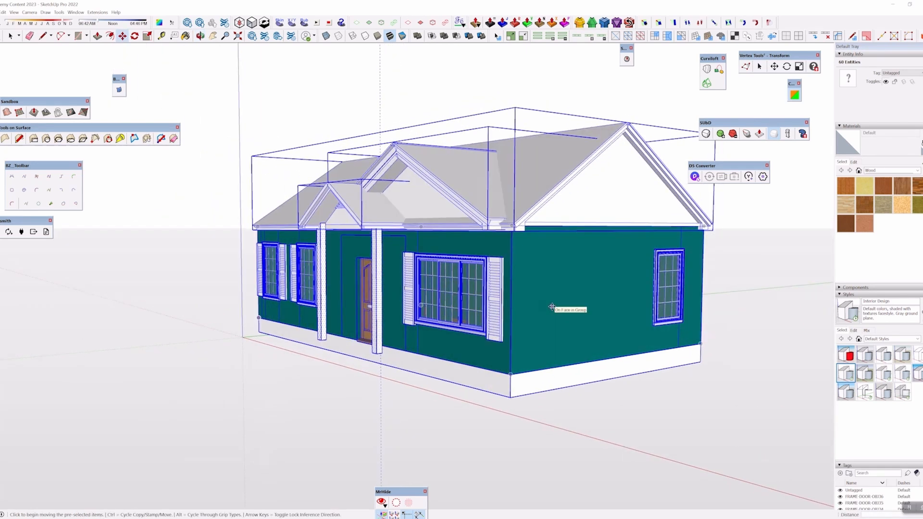
click(854, 331)
click(841, 367)
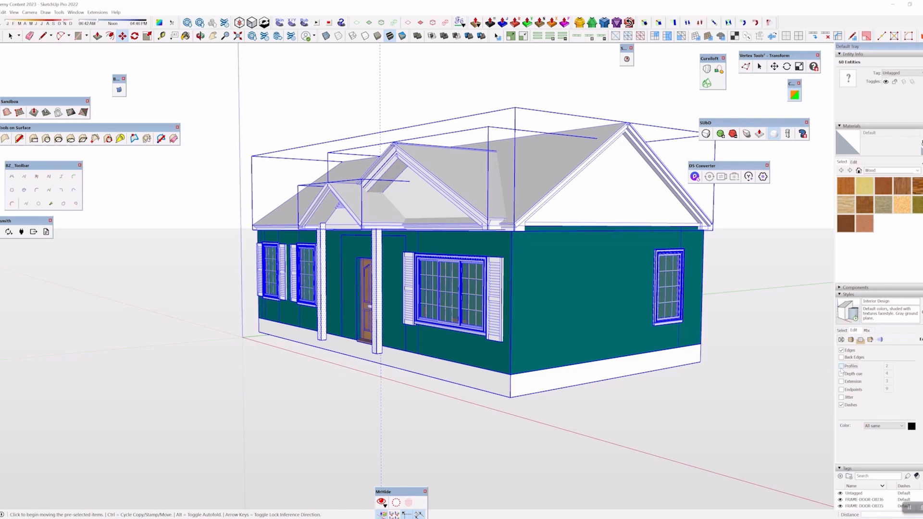
click(842, 367)
click(842, 367)
click(841, 367)
Clear the selection and examine the rear of the house with its open wall gaps
middle_drag(371, 370, 550, 360)
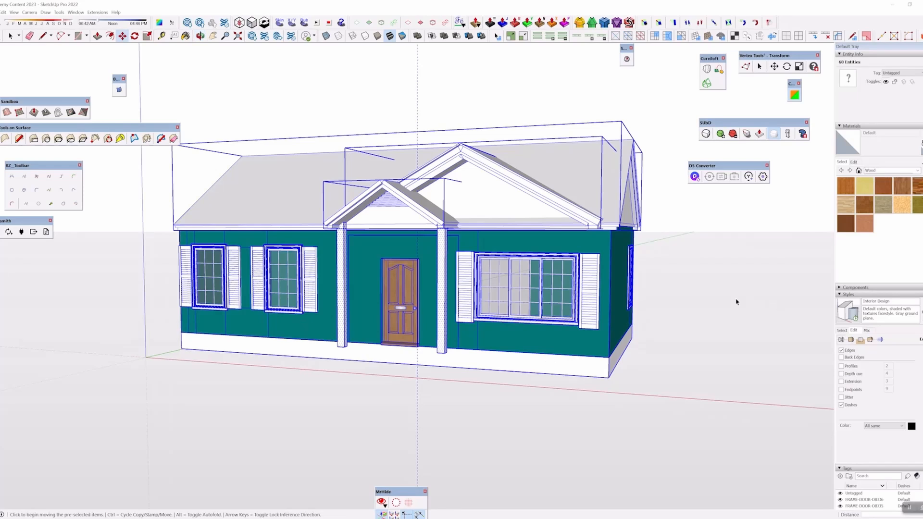
key(space)
click(738, 302)
middle_drag(737, 302, 424, 268)
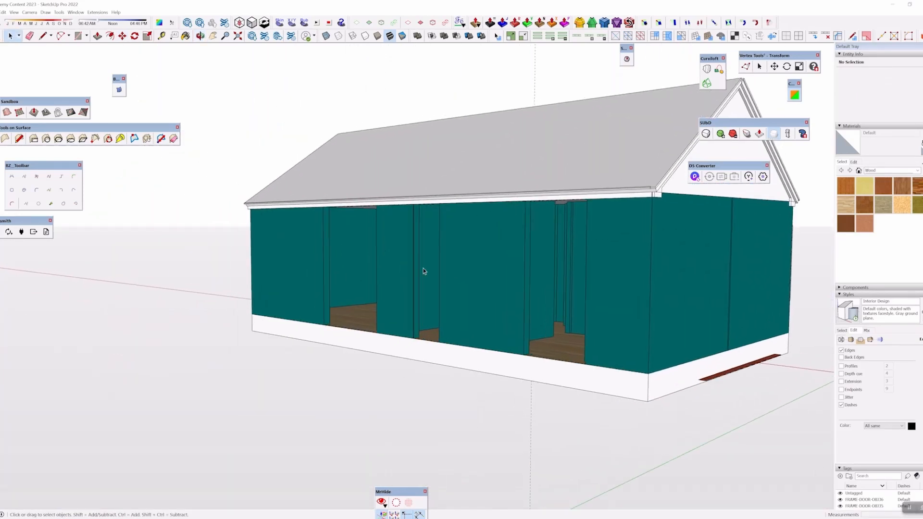
Extend the rear wall section nearest the far end with Push/Pull across its opening to meet the neighbouring section
scroll(329, 275, up, 3)
middle_drag(330, 278, 191, 271)
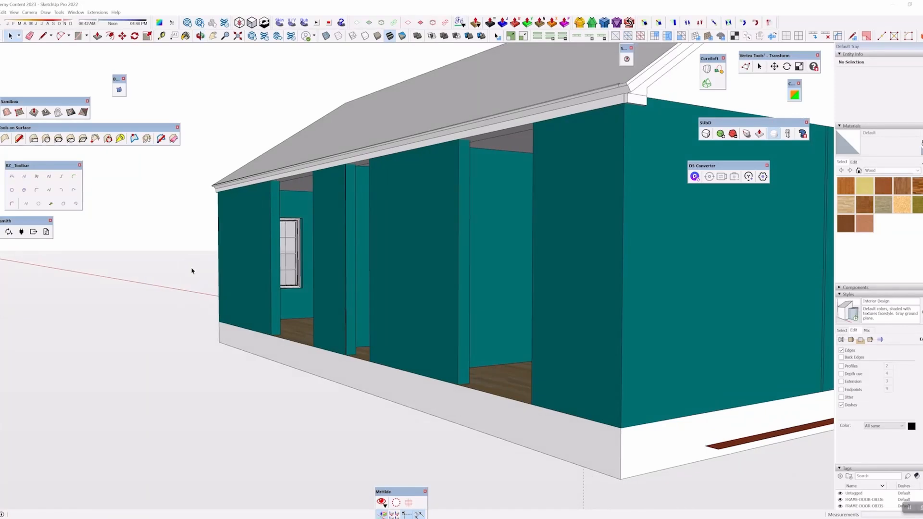
middle_drag(246, 250, 313, 237)
click(280, 277)
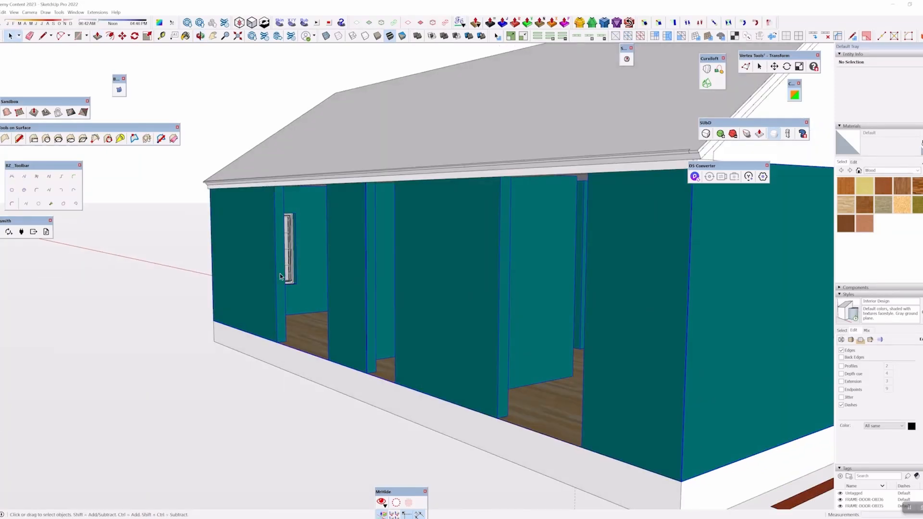
key(p)
scroll(280, 278, up, 2)
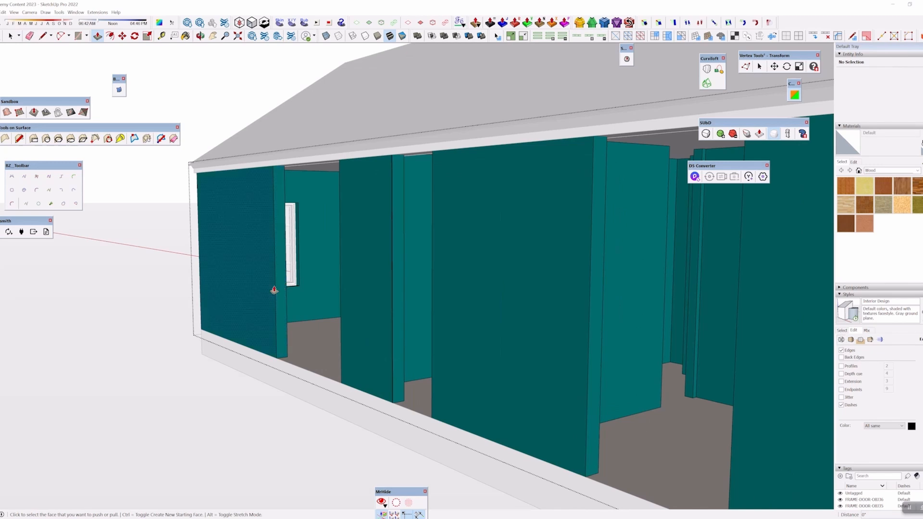
scroll(272, 325, up, 2)
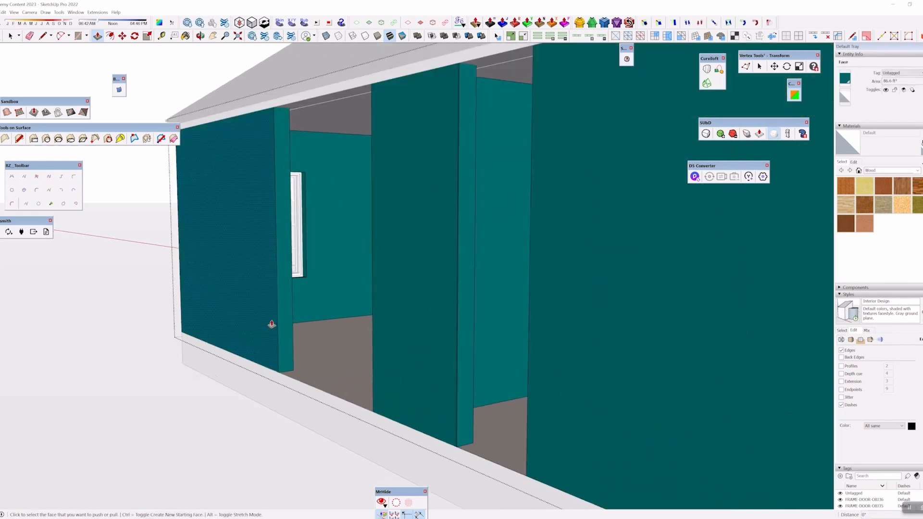
click(291, 328)
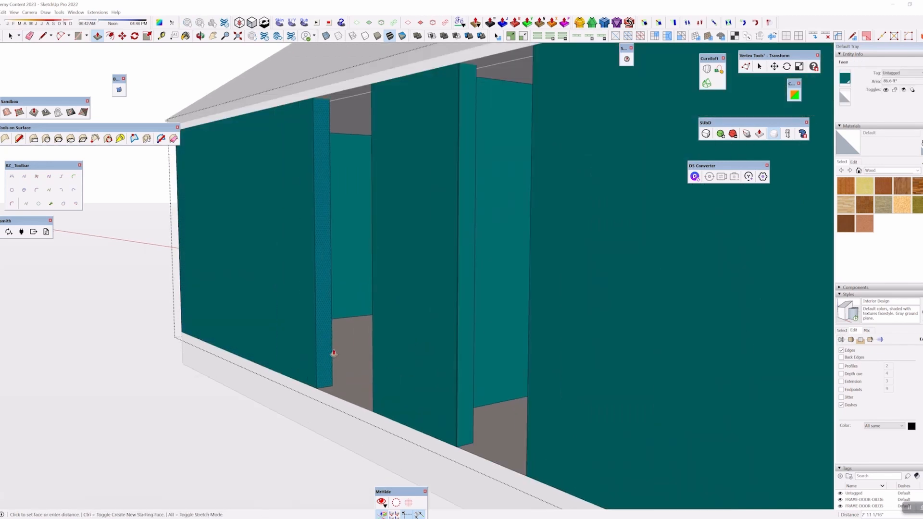
click(377, 408)
Close the two remaining rear wall openings by extending the wall end faces with Push/Pull to the adjacent sections
middle_drag(377, 408, 330, 288)
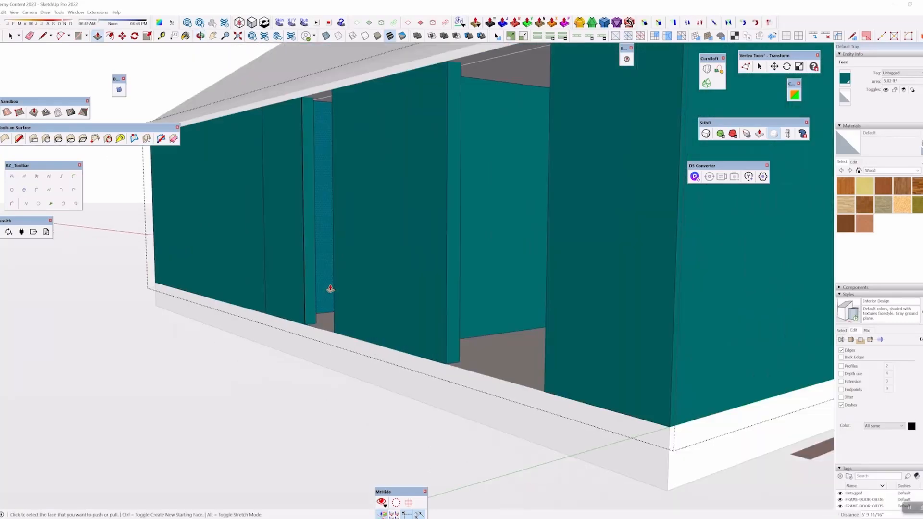
scroll(343, 349, up, 3)
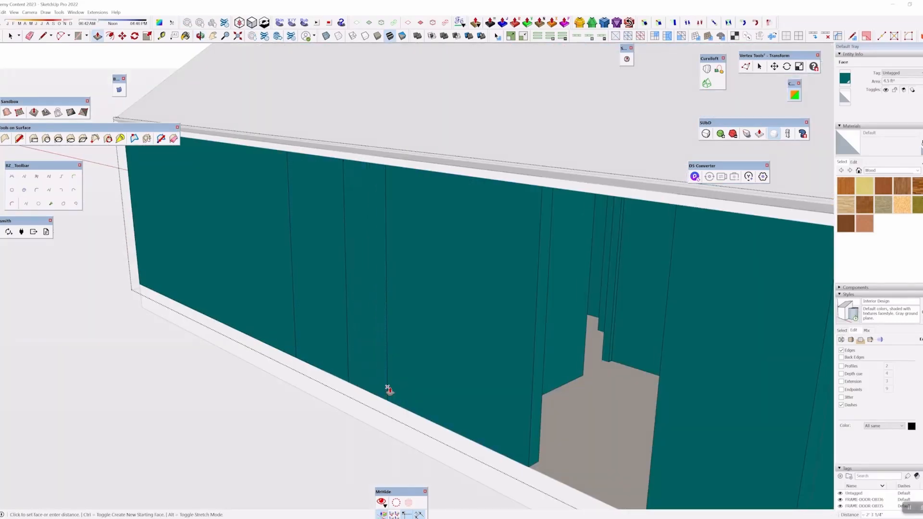
scroll(474, 343, up, 3)
click(405, 340)
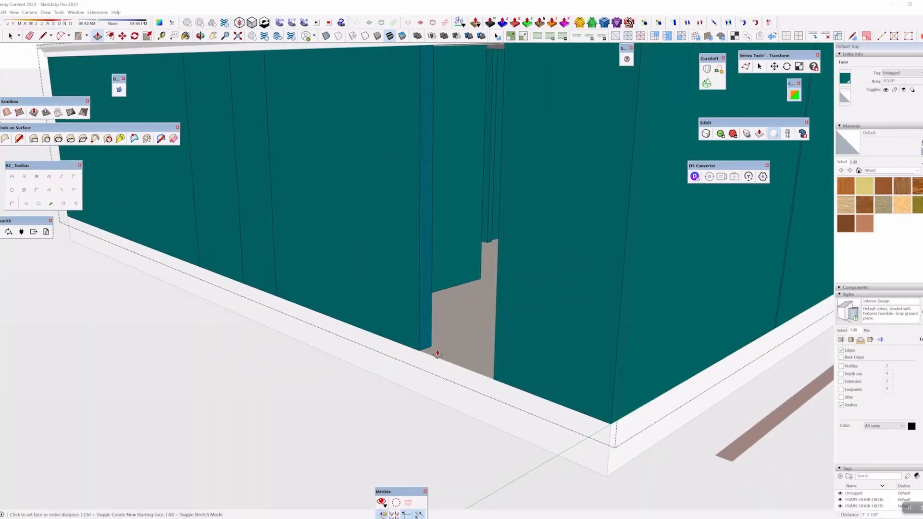
click(500, 375)
middle_drag(829, 356, 647, 355)
scroll(200, 340, down, 10)
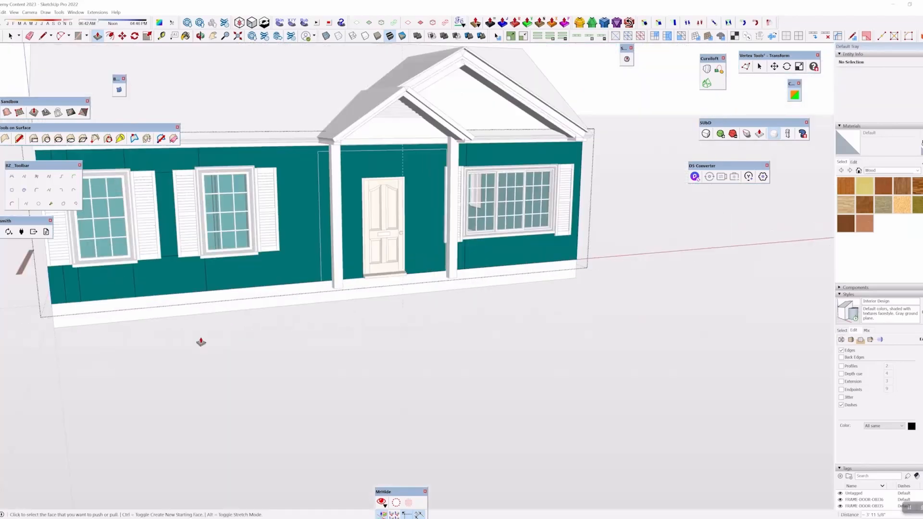
middle_drag(200, 340, 260, 302)
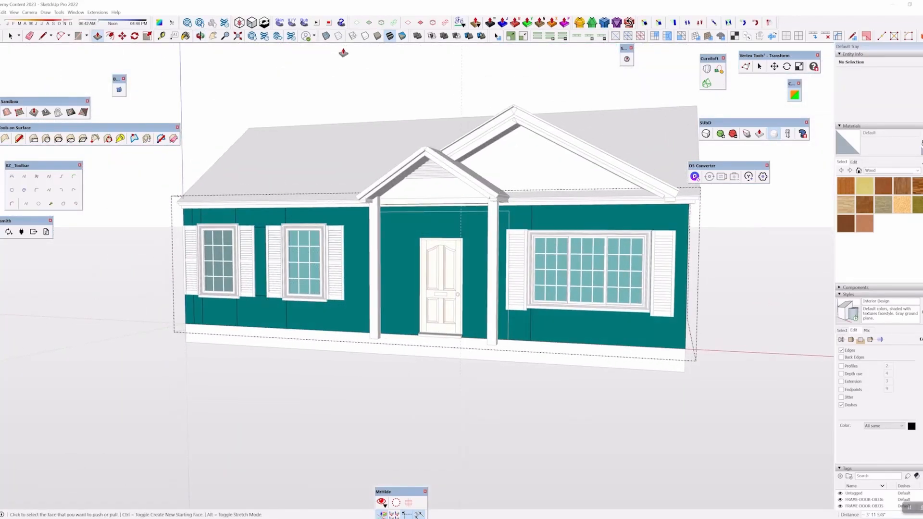
key(space)
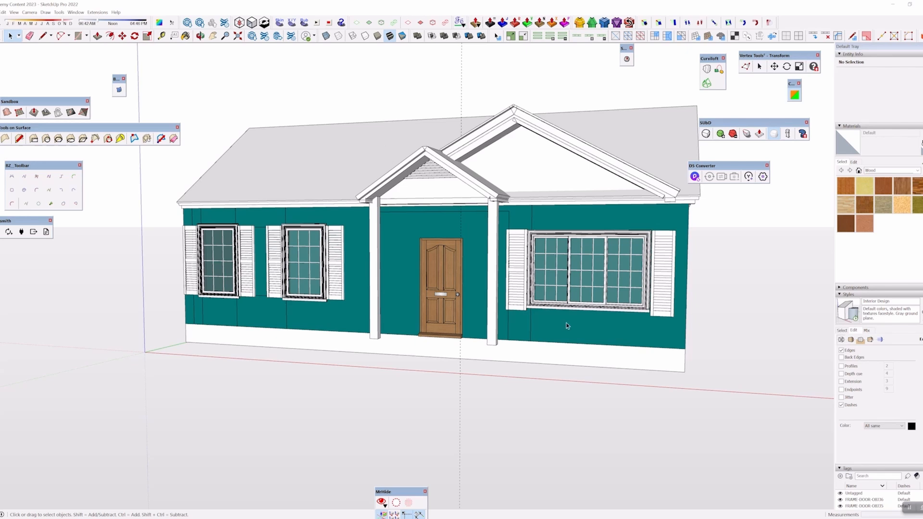
Open the walls group and hide the outer and inner faces of the end wall beside the triple window
middle_drag(701, 403, 571, 367)
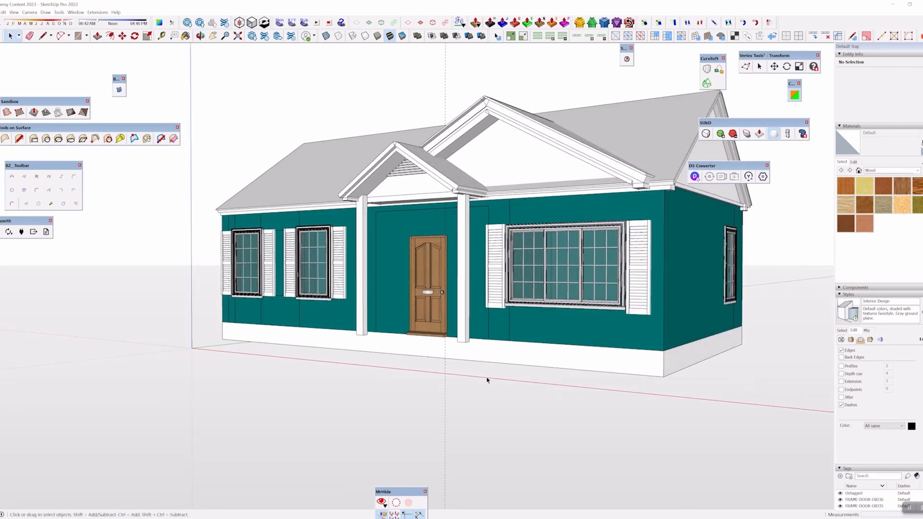
middle_drag(478, 380, 621, 326)
scroll(704, 355, down, 1)
scroll(613, 340, up, 2)
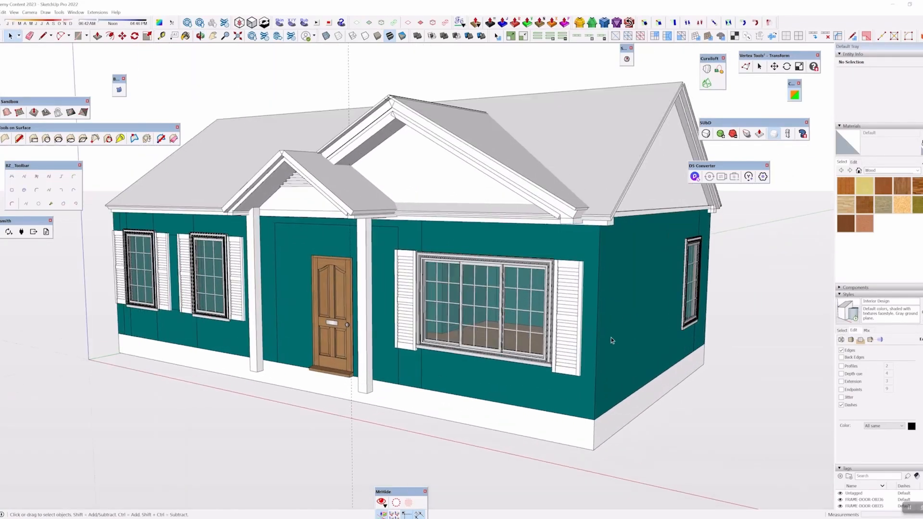
middle_drag(631, 246, 558, 256)
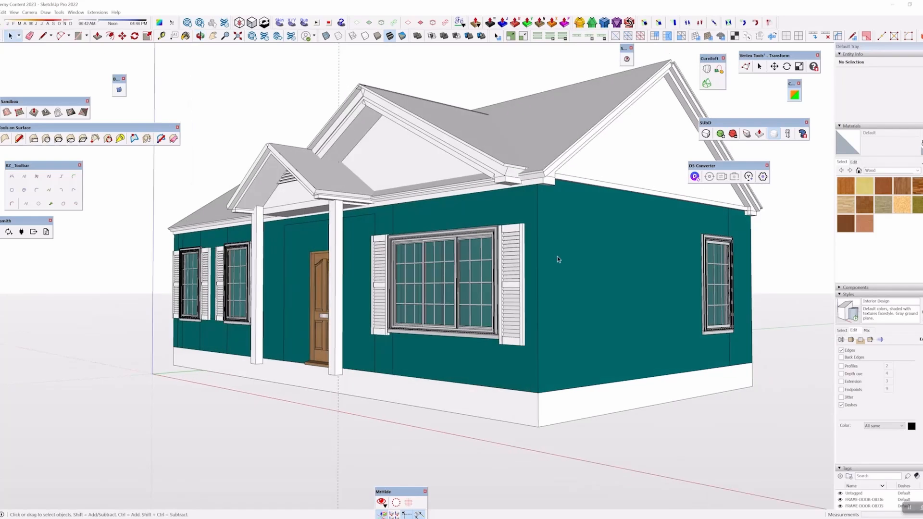
right_click(636, 241)
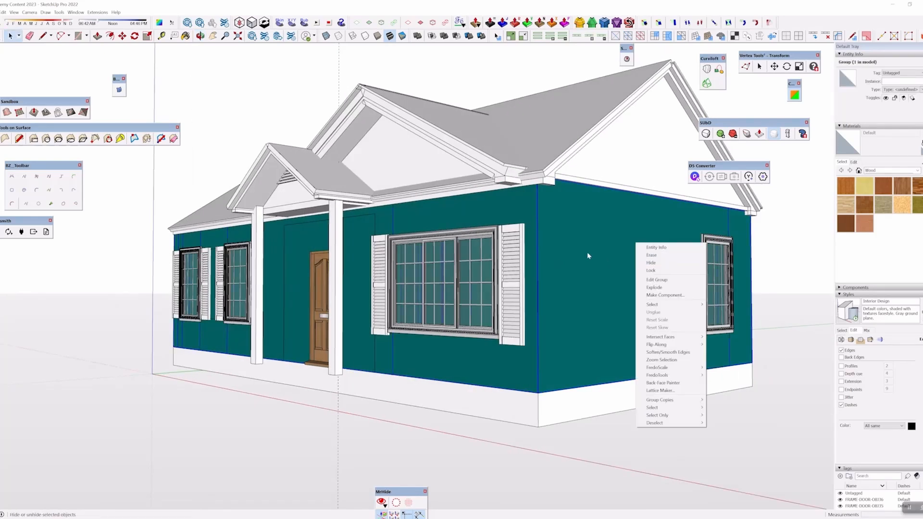
click(585, 237)
right_click(583, 234)
click(615, 254)
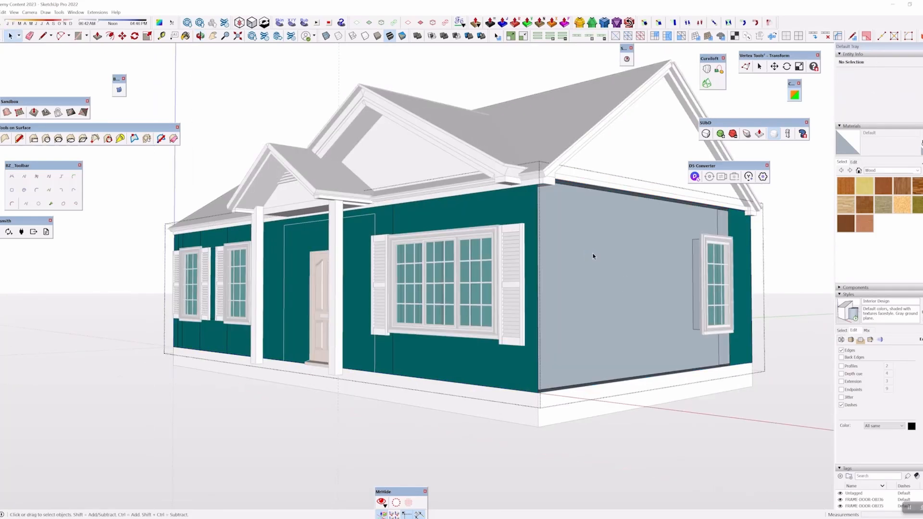
right_click(598, 257)
click(612, 277)
Choose the LavenderBlush material from the Colors-Named collection for painting the interior walls
scroll(484, 280, up, 10)
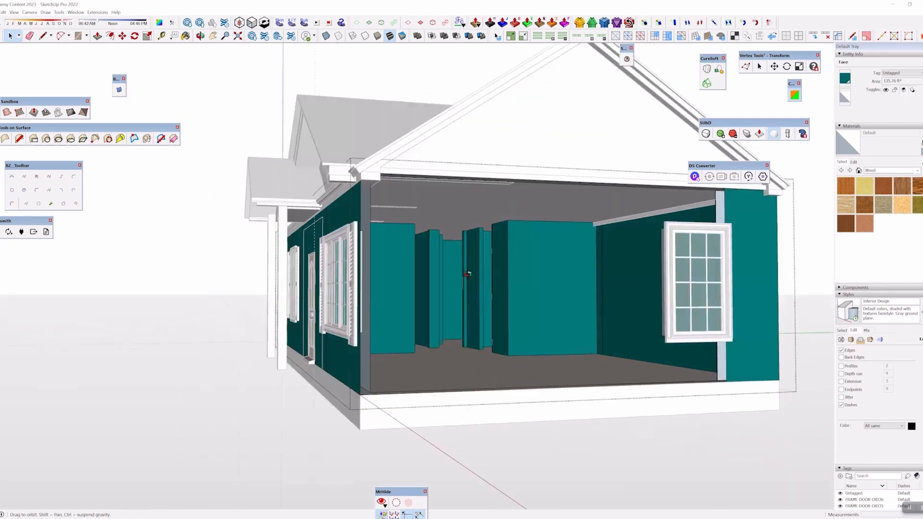
middle_drag(485, 280, 437, 326)
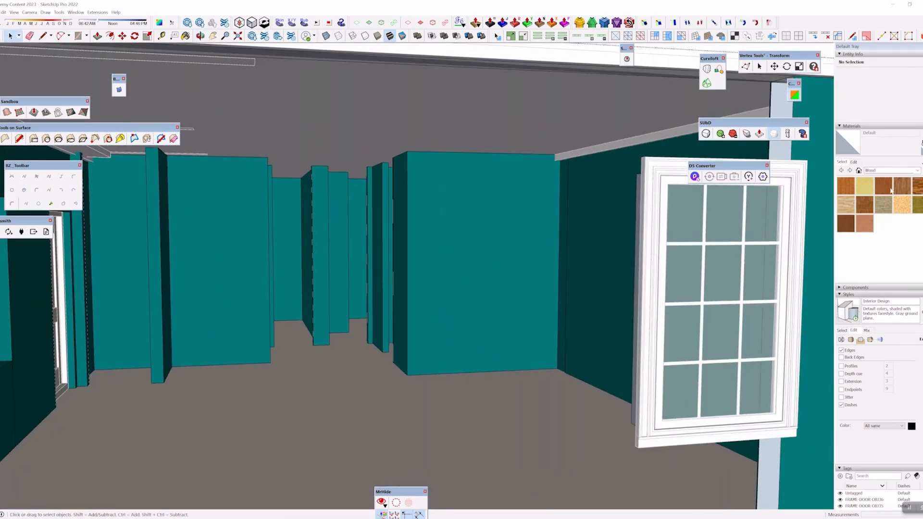
click(902, 171)
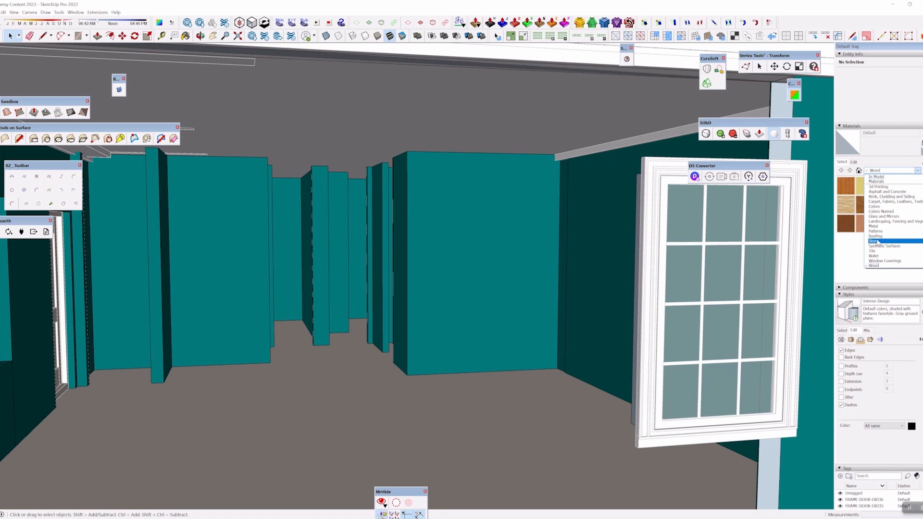
click(880, 212)
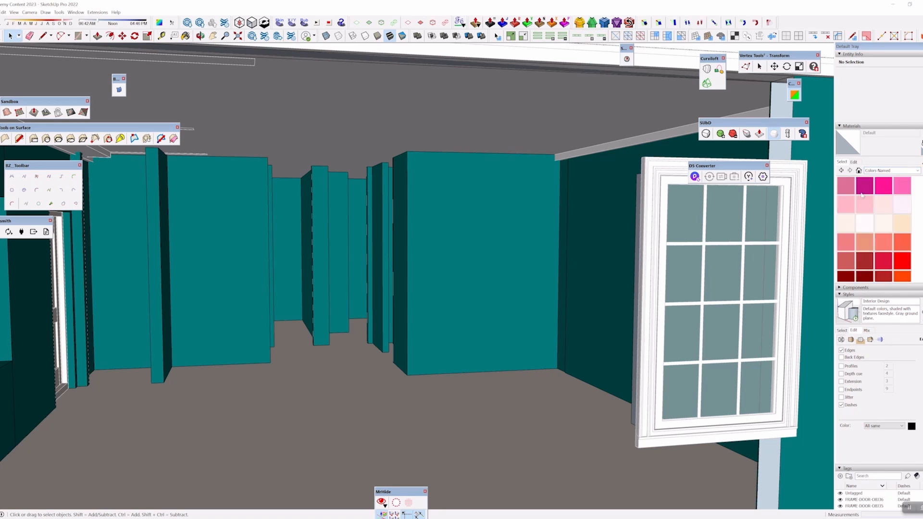
click(902, 204)
shift+middle_drag(515, 388, 536, 358)
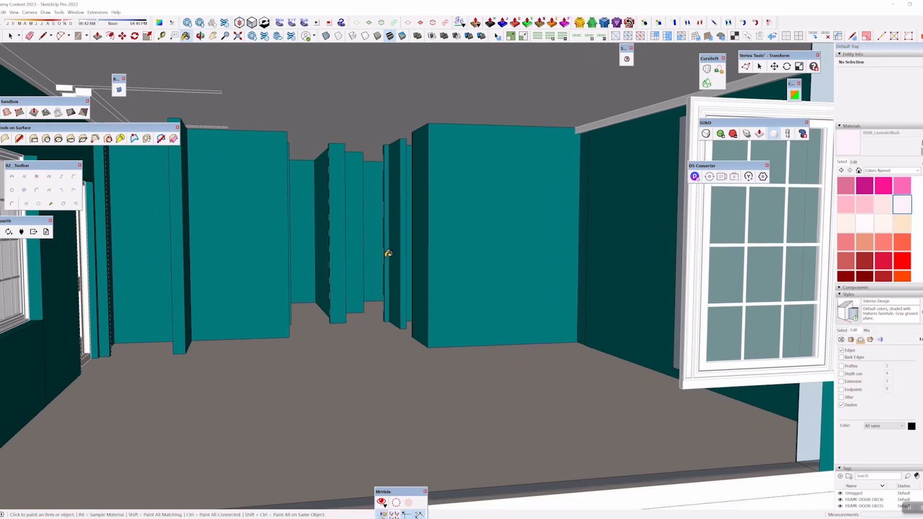
Paint the projecting interior wall block's front and side faces and the adjoining inner wall face with LavenderBlush
key(space)
double_click(490, 215)
key(b)
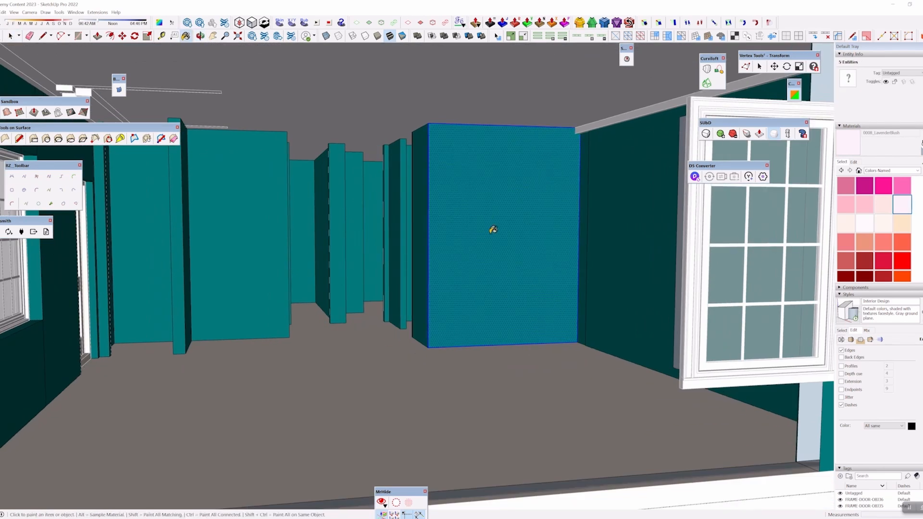
key(space)
click(427, 201)
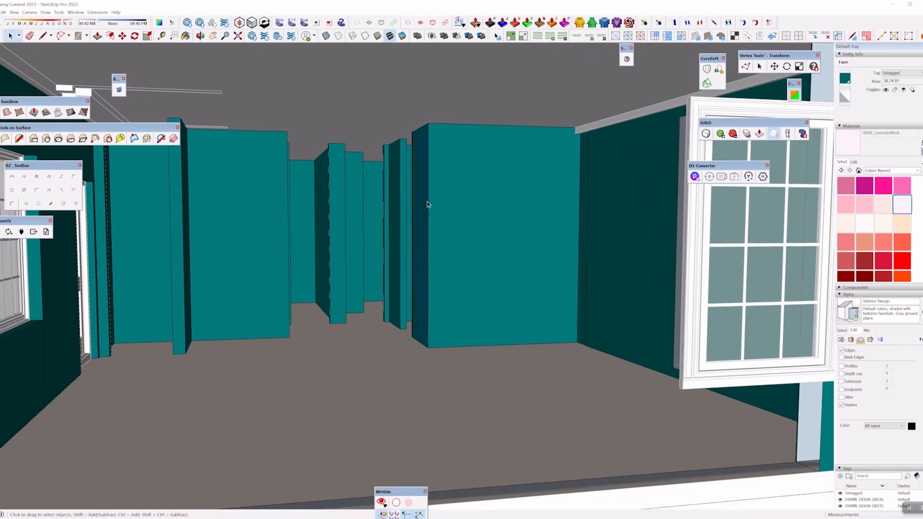
key(b)
click(428, 200)
click(538, 198)
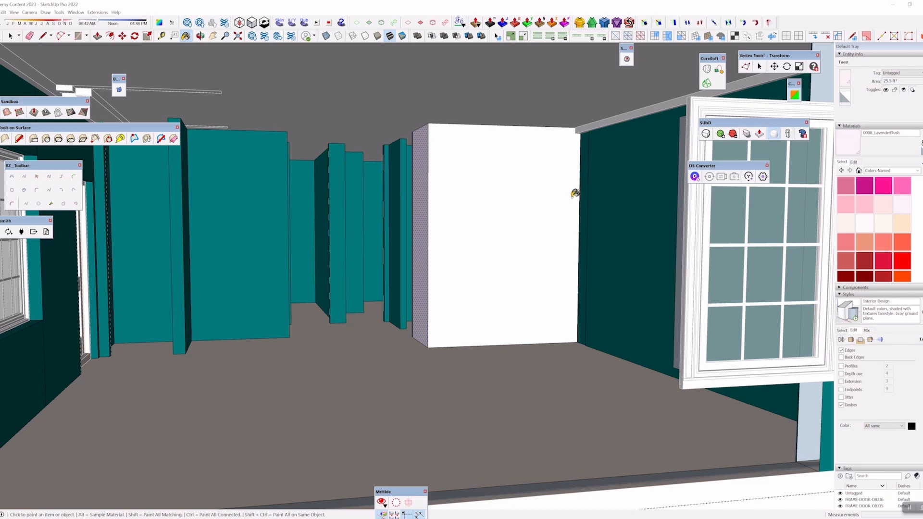
click(603, 192)
Paint the front-facing partition faces and the far end wall along the hallway with LavenderBlush
mouse_move(582, 185)
middle_down()
mouse_move(404, 223)
mouse_move(376, 246)
middle_up()
scroll(376, 246, up, 3)
middle_drag(631, 270, 543, 221)
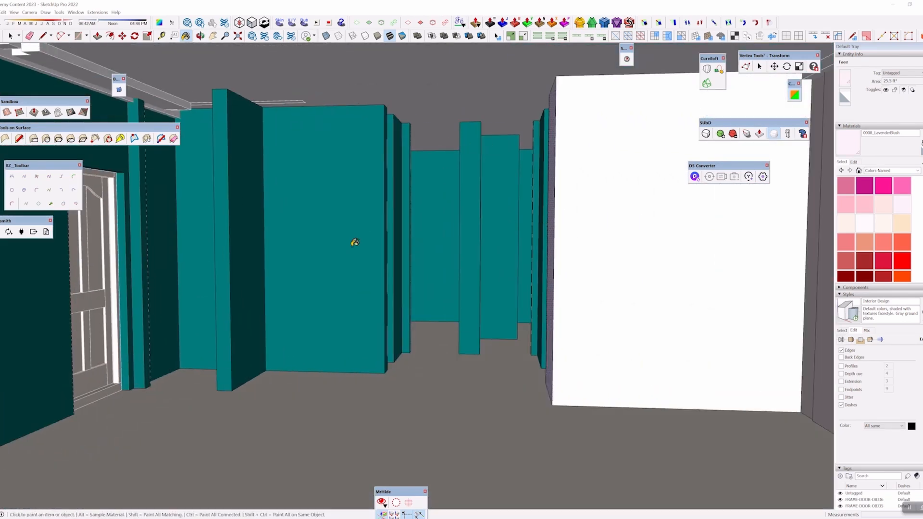
click(378, 268)
click(450, 243)
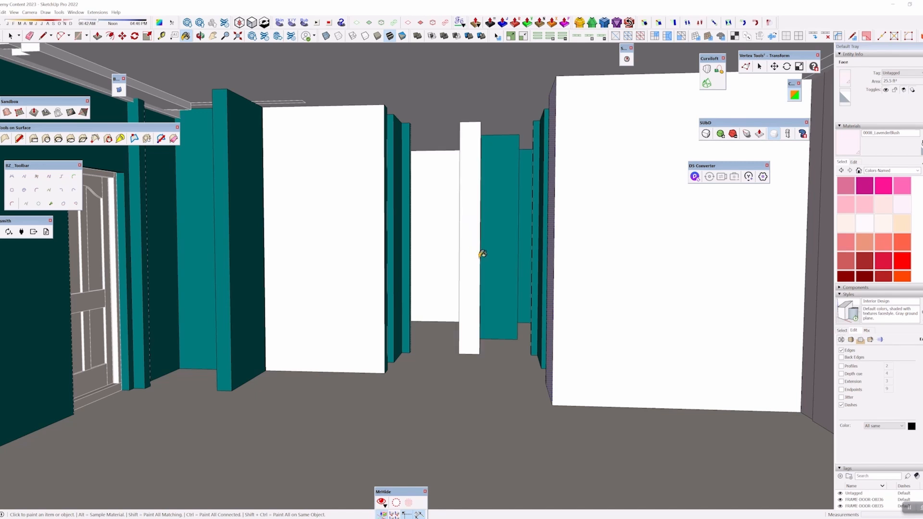
click(486, 254)
Paint the remaining teal partition sides and edges in the hallway beside the projecting wall block with LavenderBlush
mouse_move(526, 255)
middle_down()
mouse_move(547, 282)
mouse_move(403, 371)
mouse_move(330, 290)
mouse_move(380, 294)
middle_up()
scroll(405, 243, up, 3)
click(369, 199)
click(404, 208)
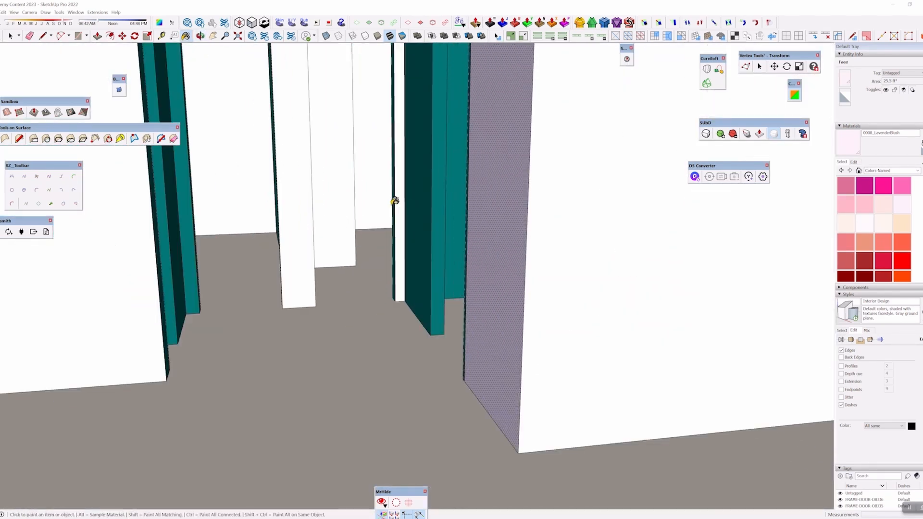
click(423, 203)
click(445, 212)
click(460, 223)
middle_drag(460, 223, 505, 272)
click(552, 314)
Paint the side and end faces of the partitions on the opposite side of the hallway with LavenderBlush
middle_drag(552, 313, 421, 310)
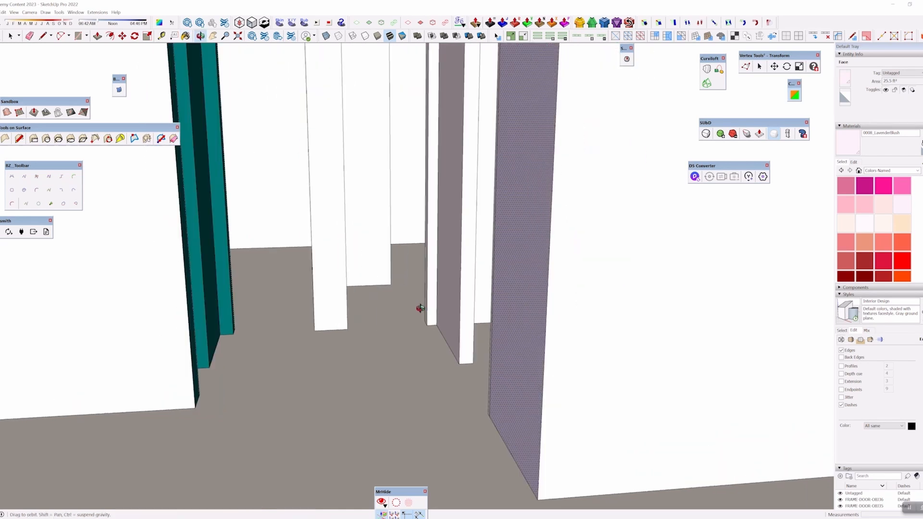
shift+middle_drag(331, 296, 365, 334)
scroll(313, 293, up, 4)
middle_drag(313, 293, 386, 295)
click(447, 330)
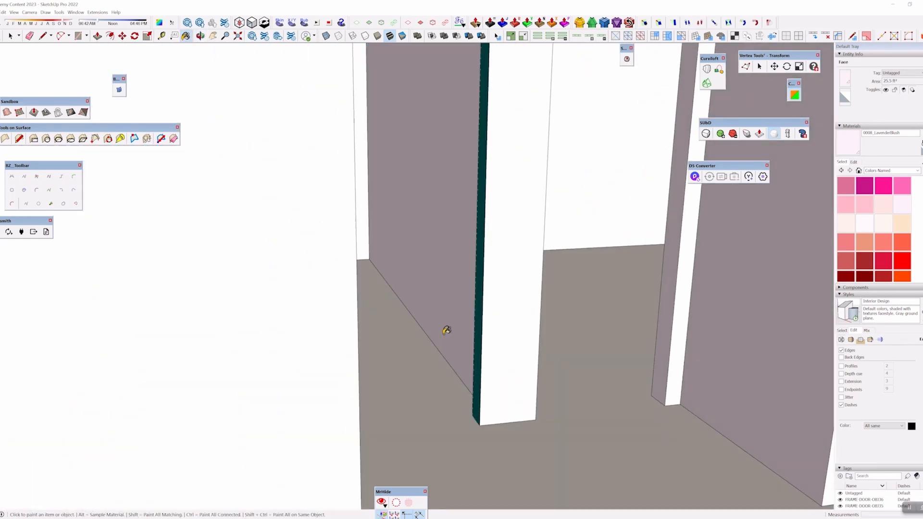
click(483, 367)
Try to paint all connected wall faces with LavenderBlush in one go from the partition near the entrance
mouse_move(482, 367)
middle_down()
mouse_move(377, 340)
mouse_move(464, 286)
mouse_move(342, 285)
middle_up()
scroll(342, 284, up, 3)
scroll(342, 284, up, 2)
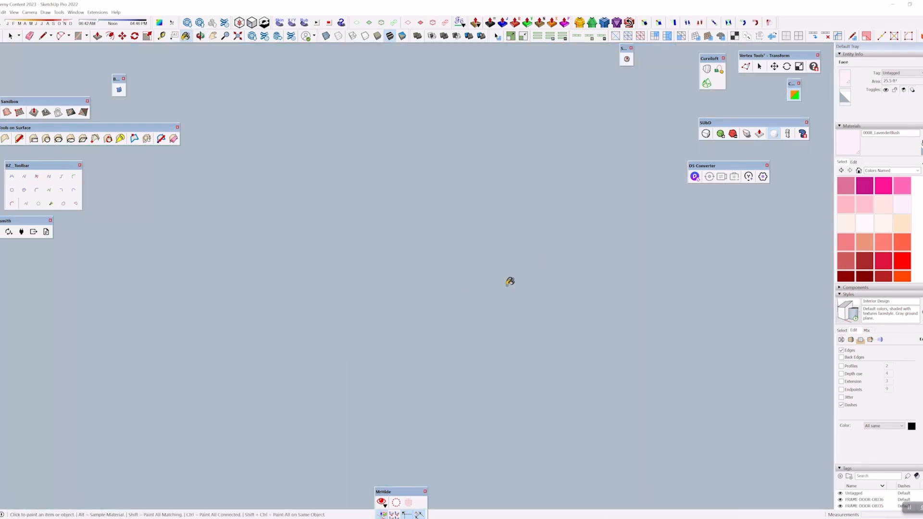
scroll(505, 285, down, 10)
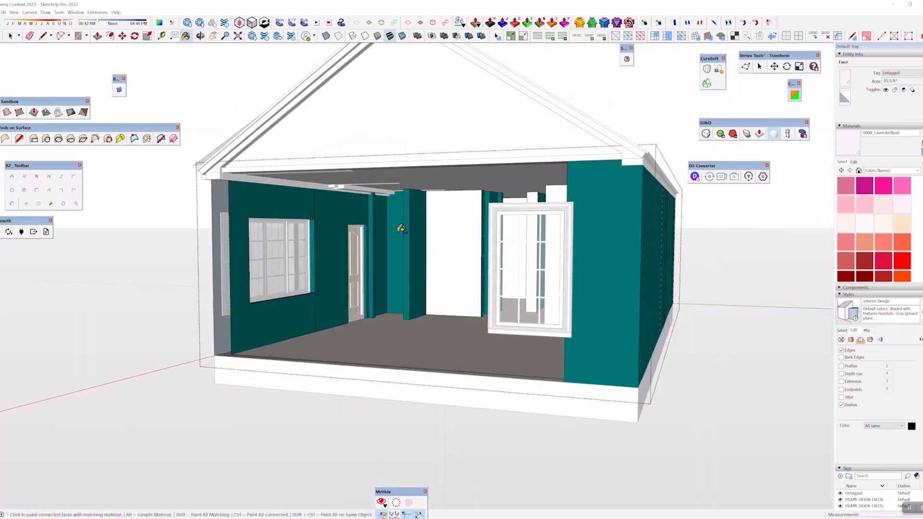
ctrl+click(414, 237)
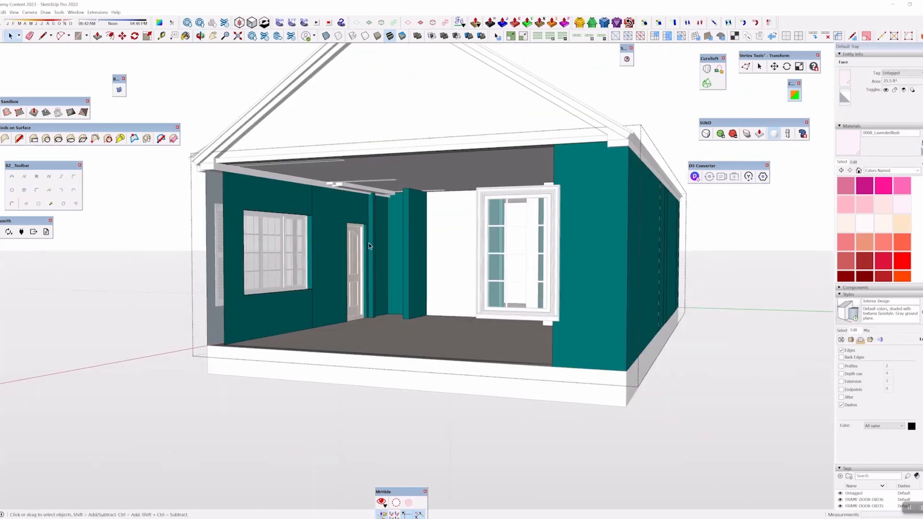
Paint the side and end faces of the partition near the entrance door and the wall behind it with LavenderBlush
scroll(369, 246, up, 3)
click(400, 227)
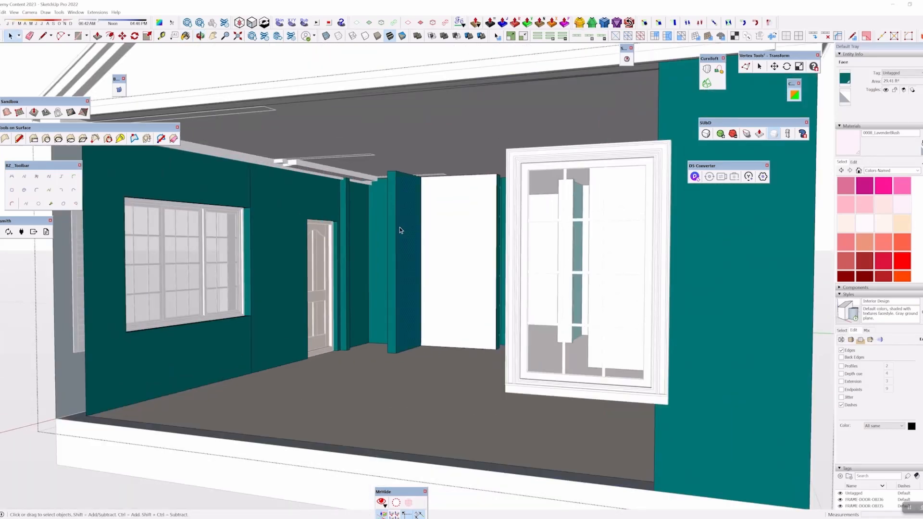
key(b)
click(397, 223)
click(394, 225)
click(380, 223)
key(space)
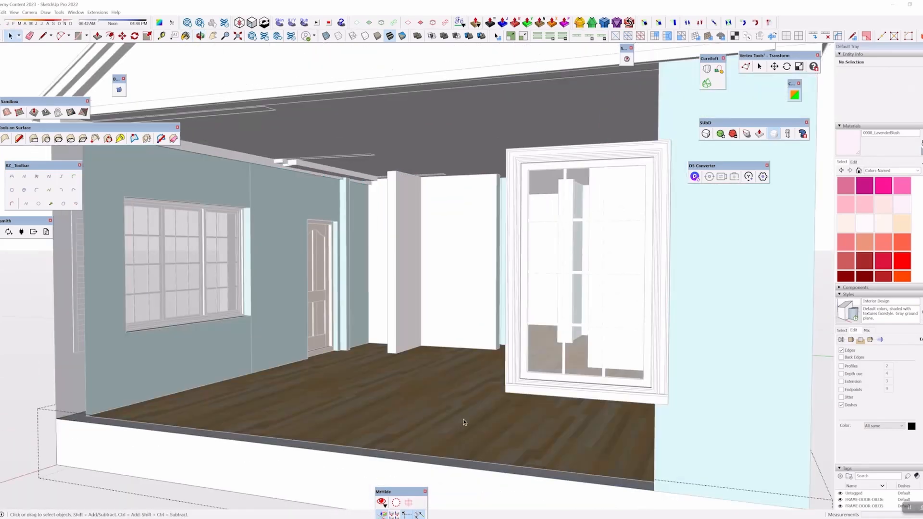
scroll(464, 421, down, 5)
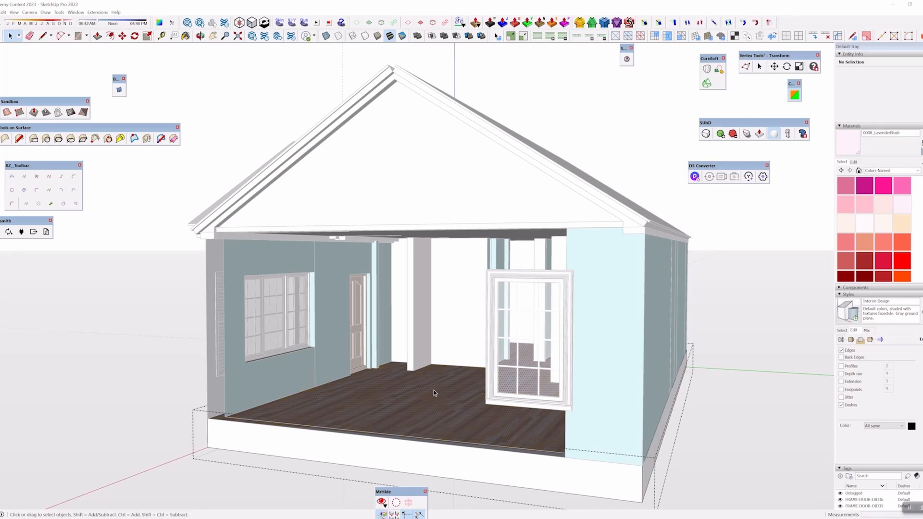
Examine the ceiling and the roof's underside through the open end of the house
middle_drag(434, 390, 458, 173)
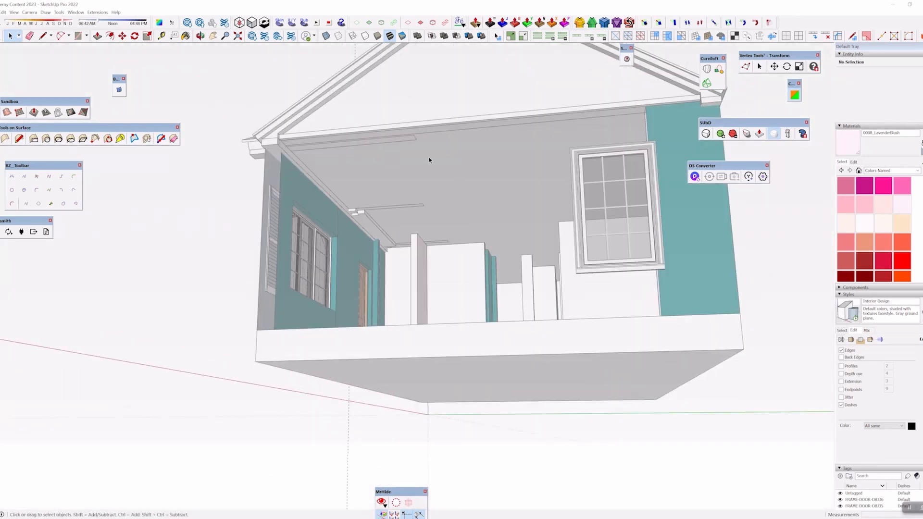
click(430, 160)
middle_drag(397, 158, 373, 112)
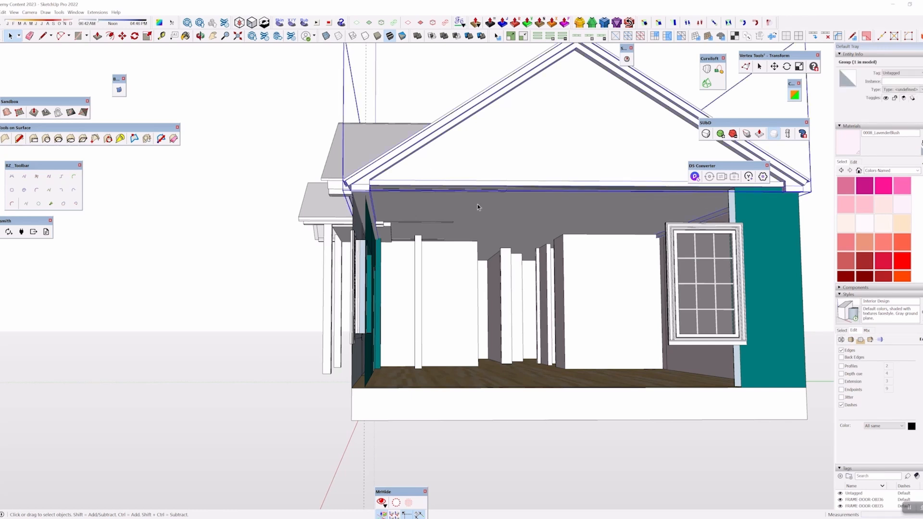
middle_drag(428, 222, 745, 237)
scroll(572, 295, down, 4)
middle_drag(619, 301, 536, 192)
scroll(536, 192, up, 5)
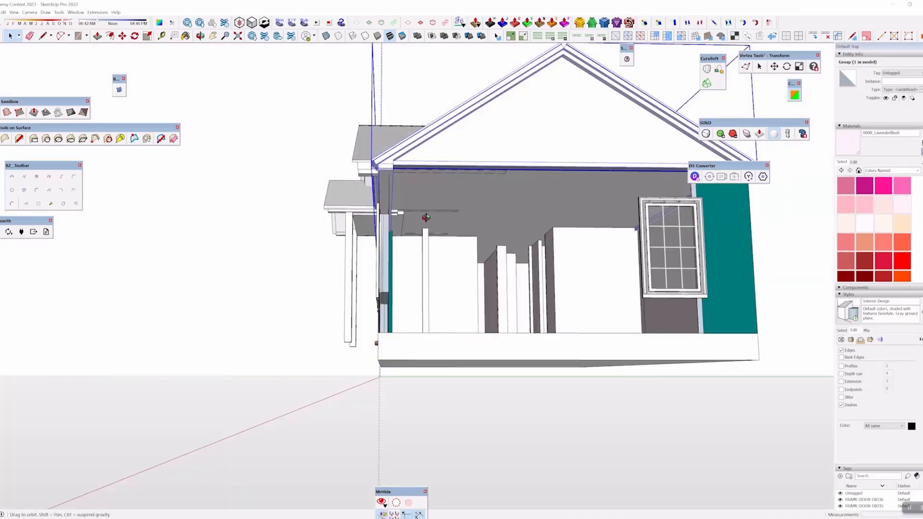
click(381, 77)
middle_drag(414, 109, 430, 141)
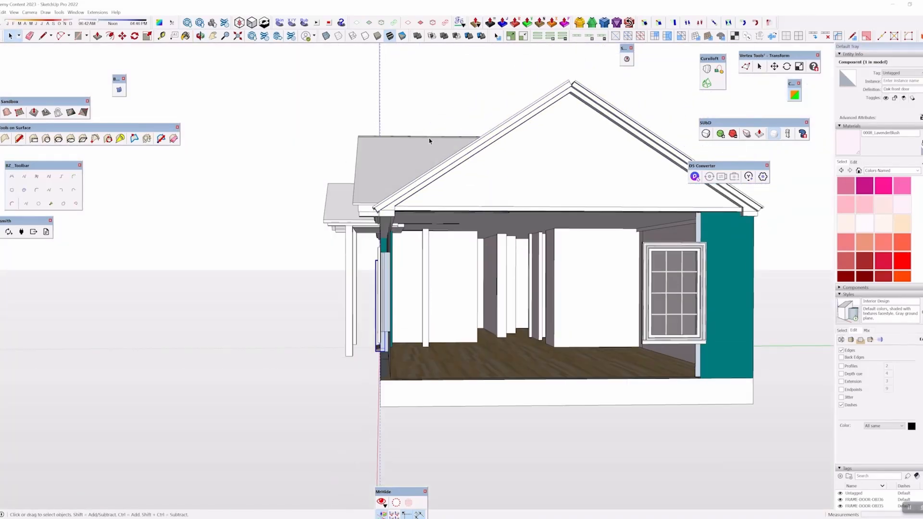
click(502, 153)
middle_drag(501, 151, 516, 229)
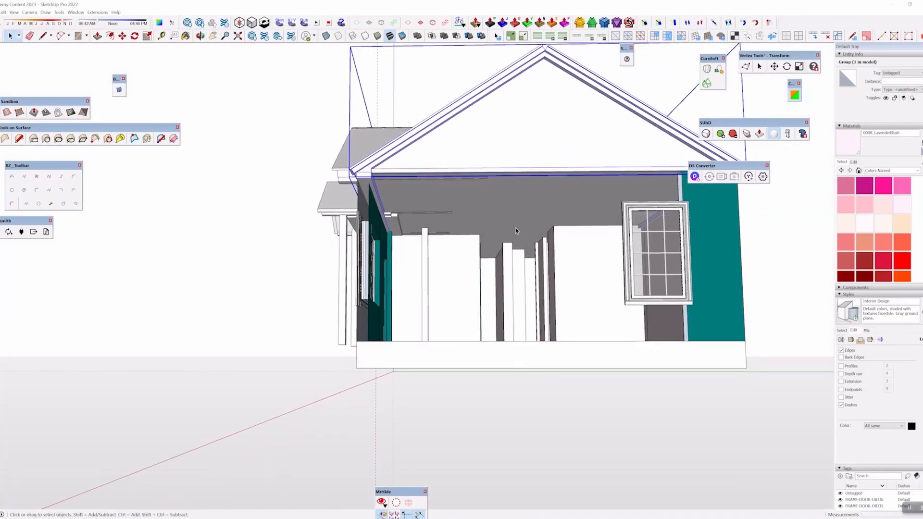
Open the roof group to inspect its ceiling face, close it, and review the front exterior of the house
double_click(504, 202)
scroll(445, 180, up, 3)
double_click(460, 194)
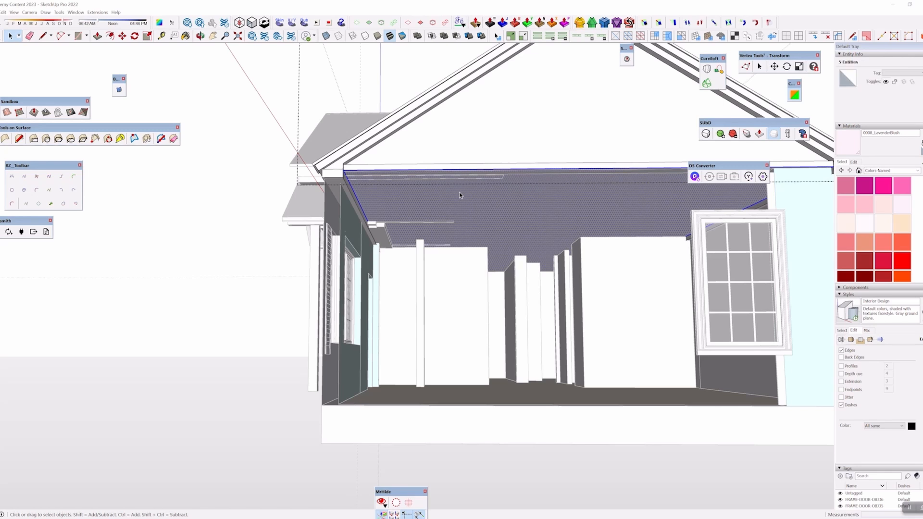
middle_drag(468, 192, 693, 267)
scroll(693, 267, down, 3)
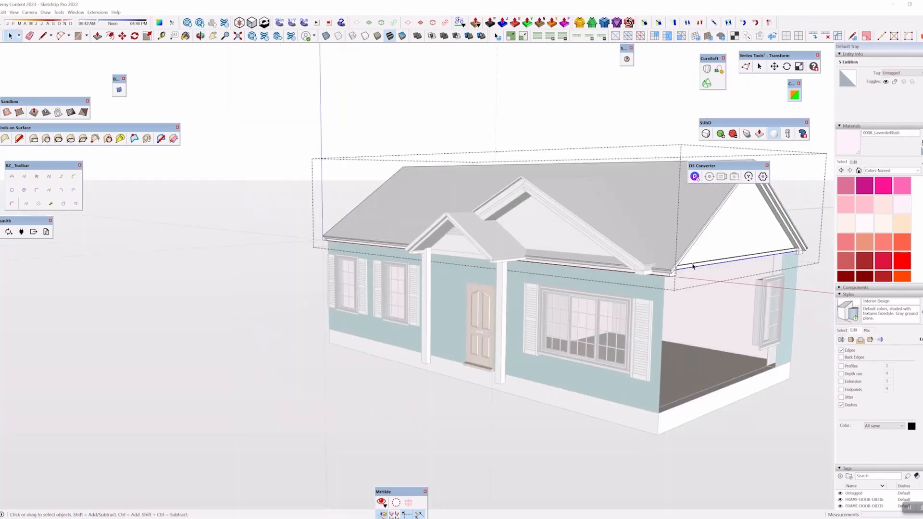
scroll(478, 186, down, 1)
middle_drag(478, 185, 526, 168)
click(553, 107)
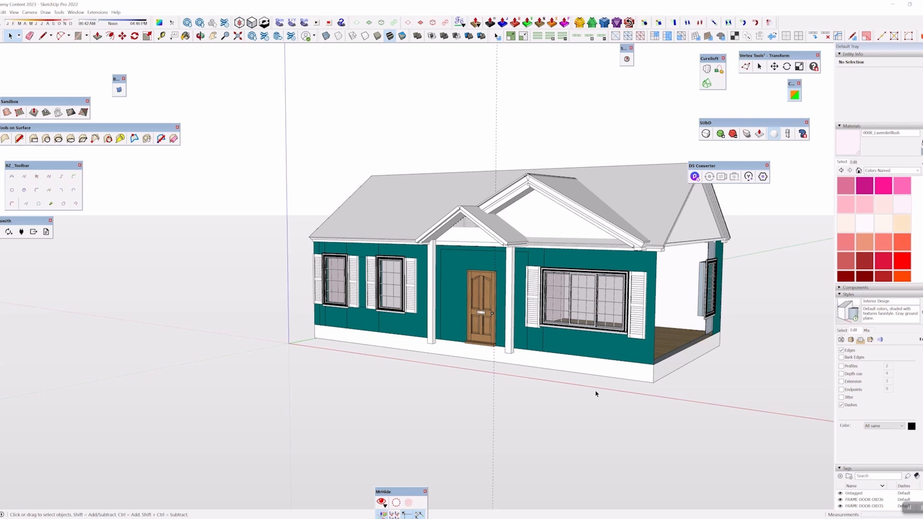
middle_drag(588, 392, 600, 366)
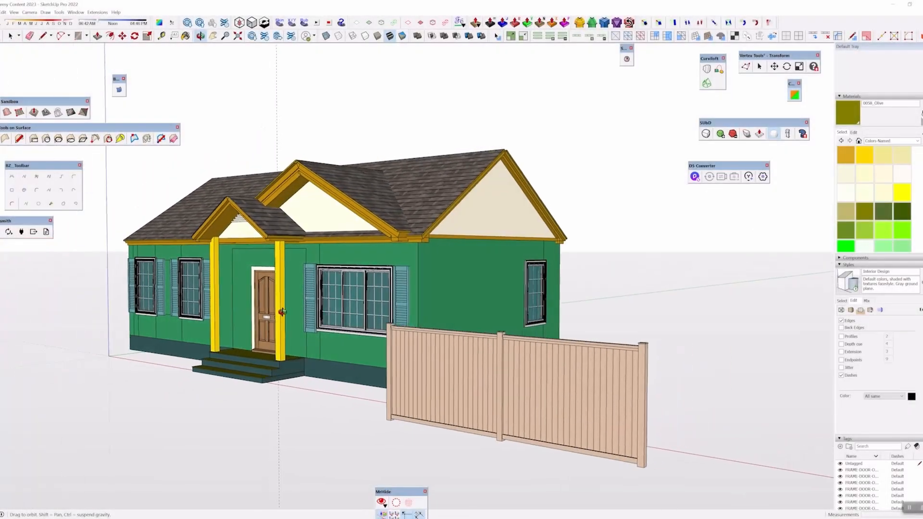
Open the main roof group to inspect the shingle texture on its front slope, and close the group
middle_drag(282, 312, 15, 251)
mouse_move(24, 299)
shift+middle_down()
mouse_move(365, 319)
mouse_move(491, 349)
shift+middle_up()
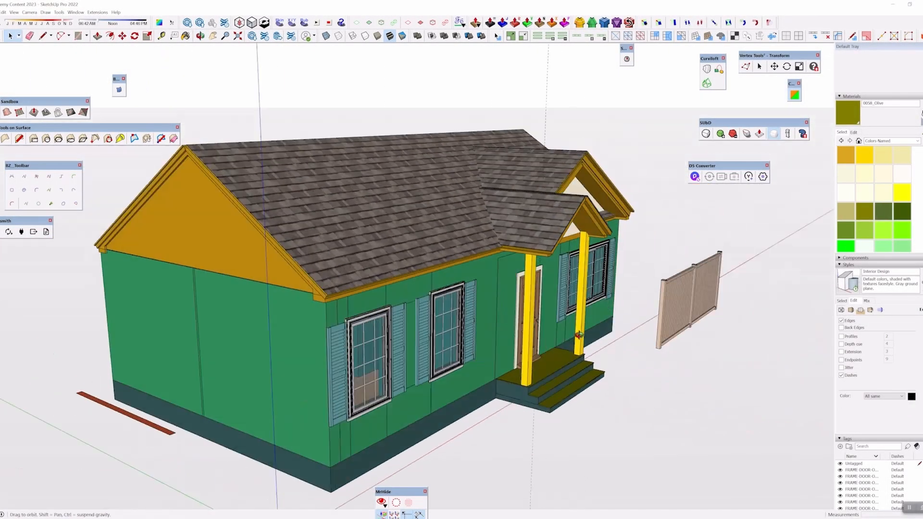
scroll(357, 258, up, 3)
scroll(357, 258, up, 2)
click(357, 260)
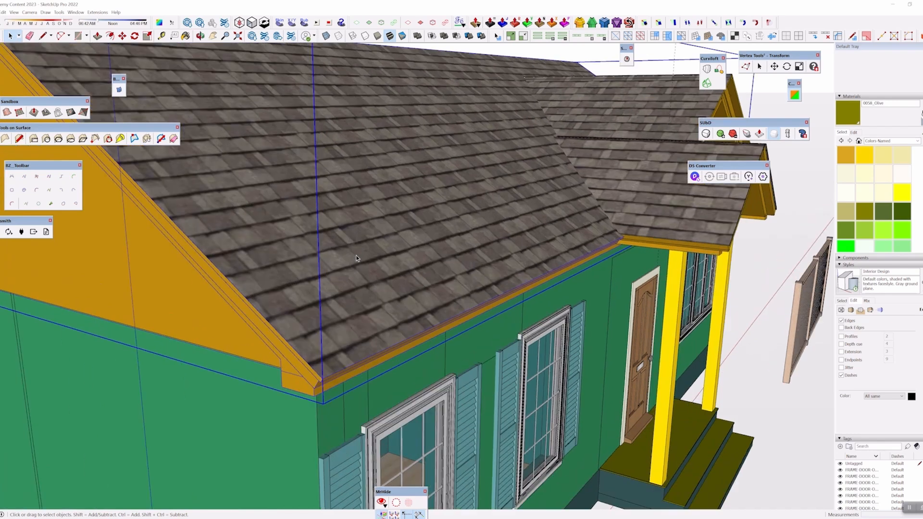
scroll(356, 312, up, 3)
mouse_move(399, 240)
middle_down()
mouse_move(538, 220)
mouse_move(412, 237)
middle_up()
double_click(328, 255)
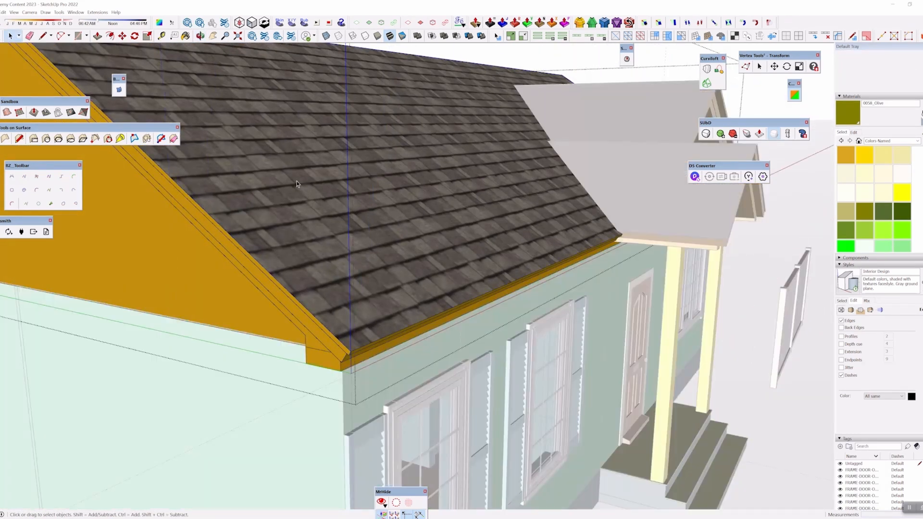
click(302, 206)
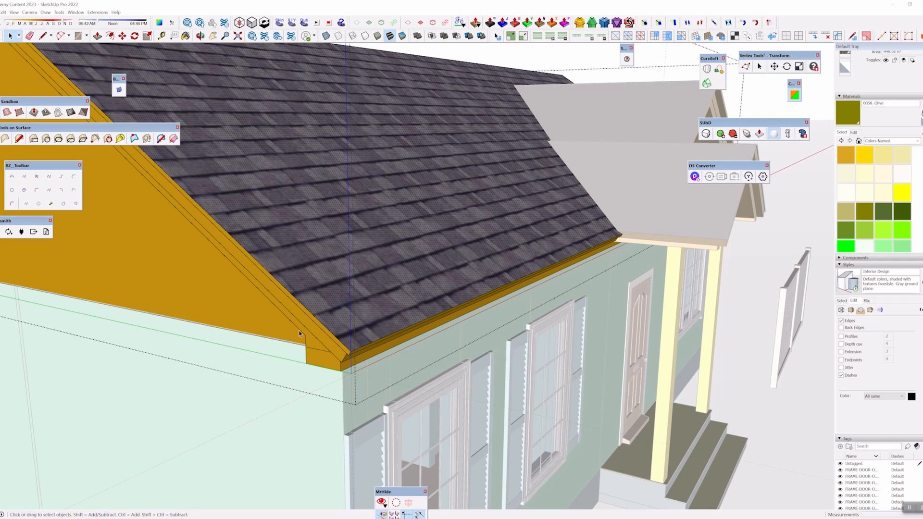
click(733, 420)
Examine the shingle direction, the roof trim along the gable and eaves, and the painted front walls
scroll(394, 325, up, 2)
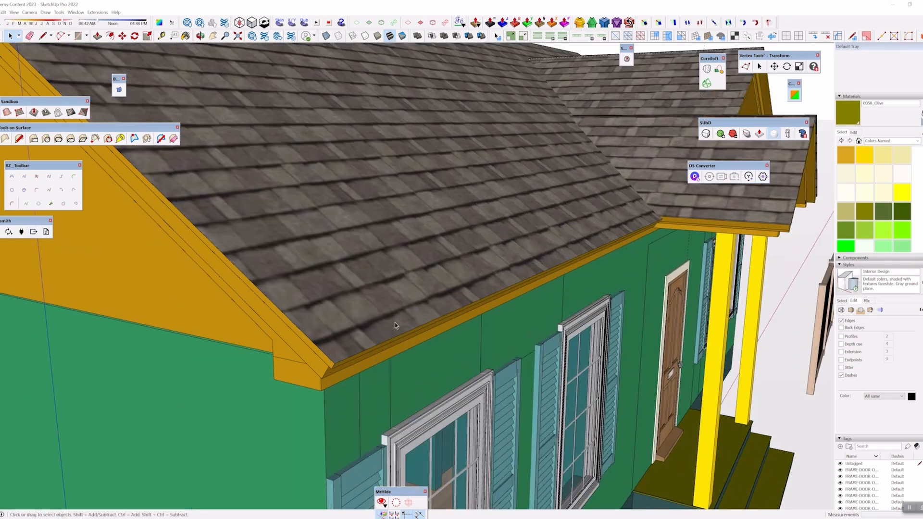
middle_drag(394, 325, 412, 225)
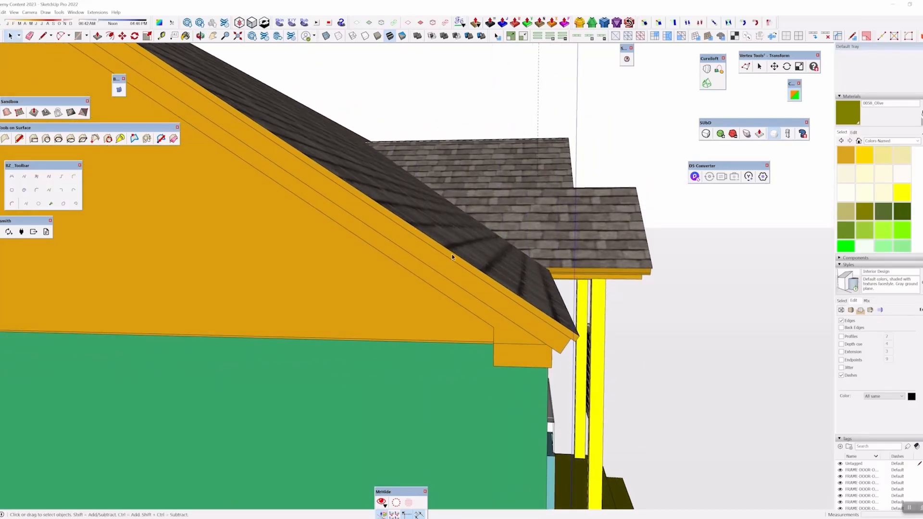
middle_drag(558, 296, 344, 249)
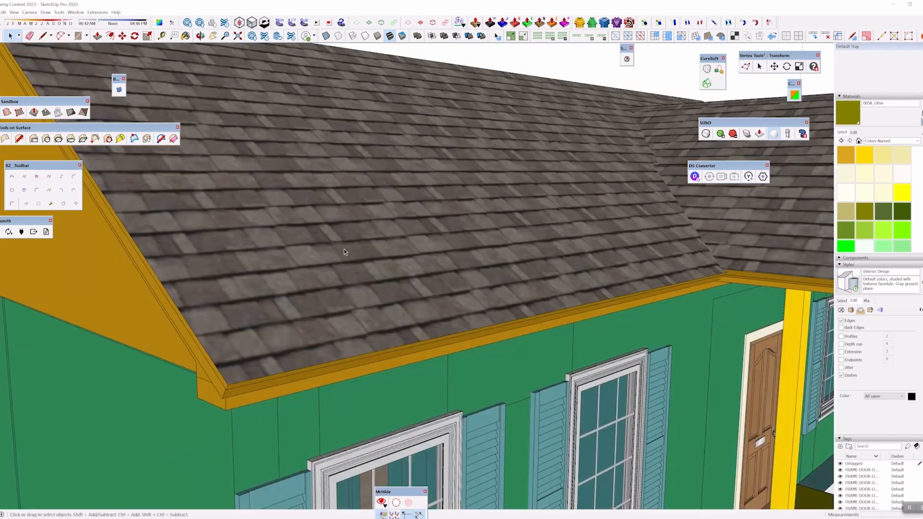
middle_drag(273, 260, 367, 245)
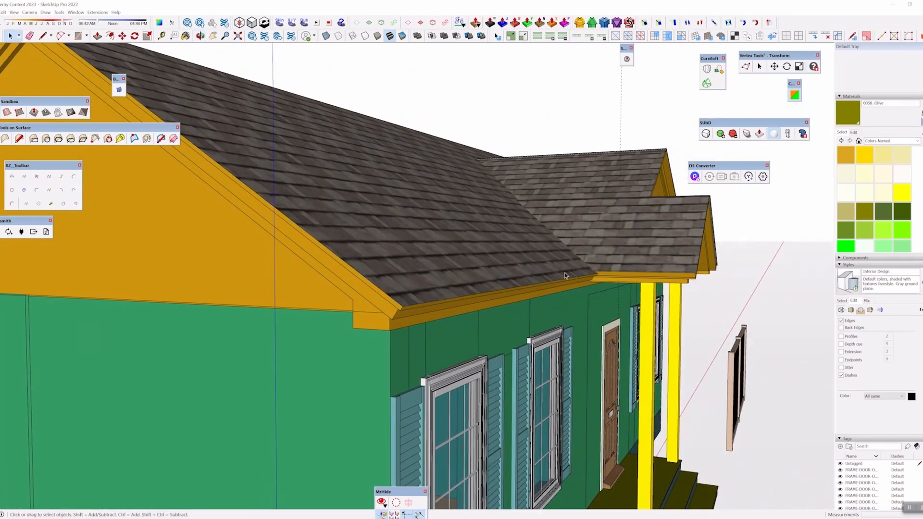
middle_drag(699, 334, 501, 302)
middle_drag(639, 327, 580, 285)
scroll(585, 284, down, 3)
middle_drag(346, 355, 463, 340)
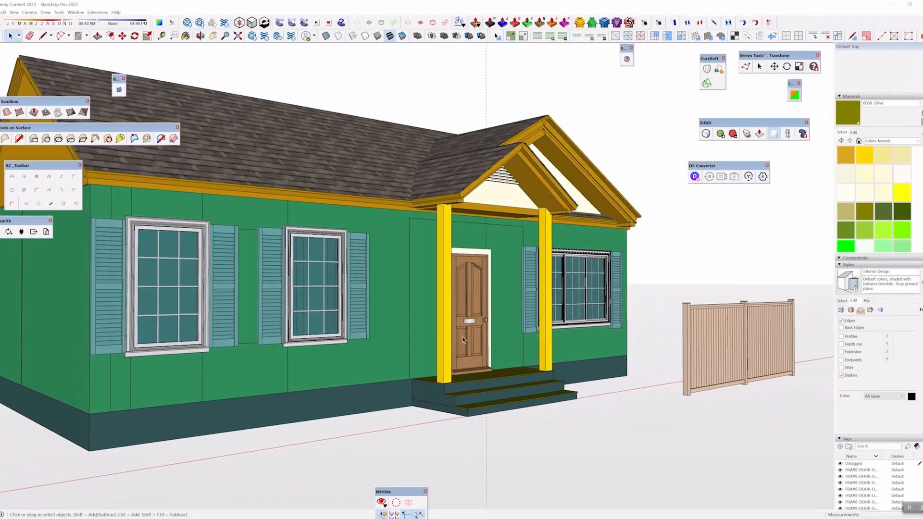
shift+middle_drag(352, 412, 498, 364)
click(257, 337)
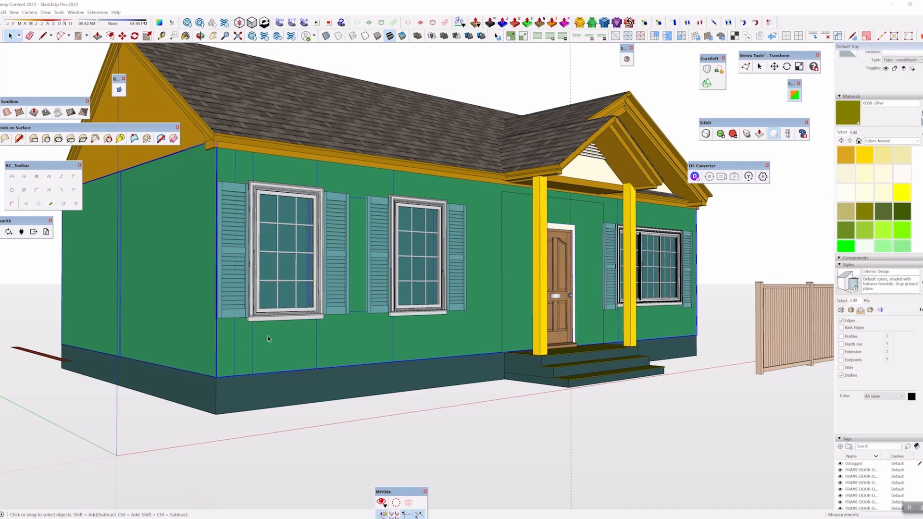
click(460, 467)
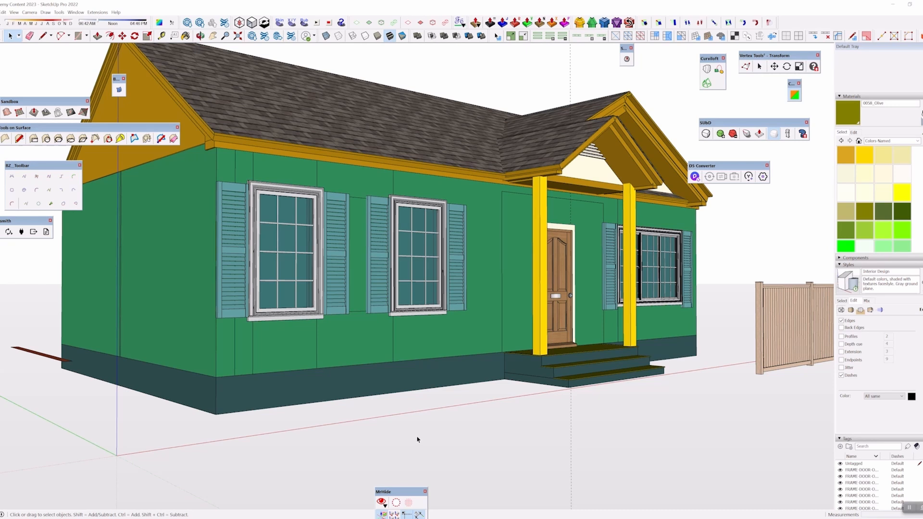
Examine the entrance steps, porch posts, front door and foundation colours from close up and from the front
scroll(584, 372, up, 10)
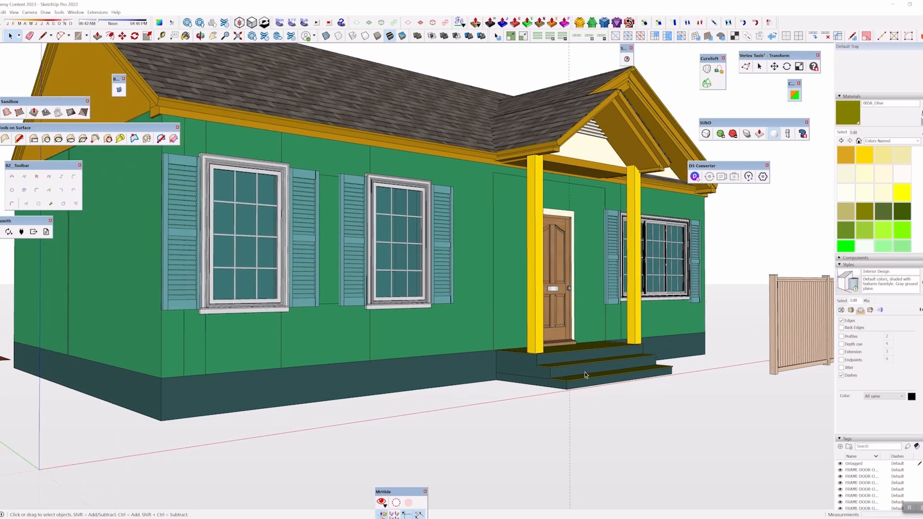
middle_drag(585, 377, 624, 389)
scroll(598, 385, up, 5)
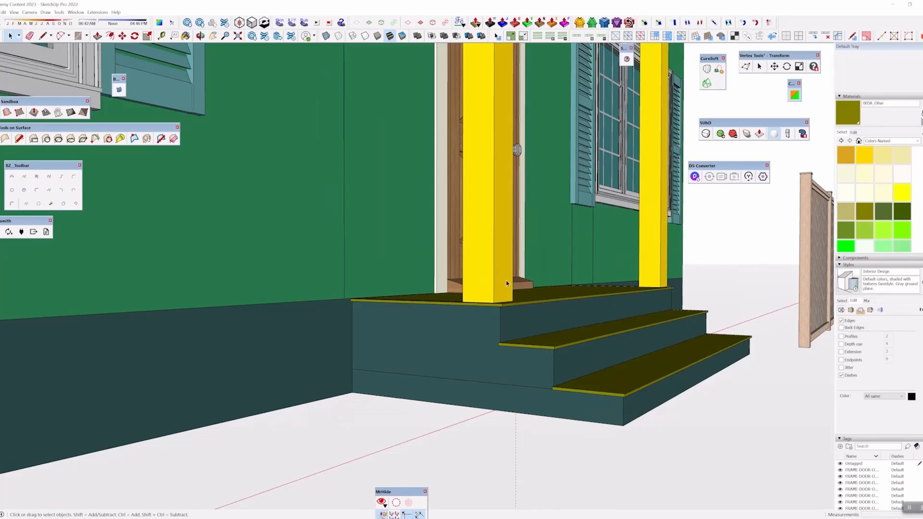
scroll(509, 308, up, 2)
scroll(625, 387, down, 3)
middle_drag(397, 353, 480, 406)
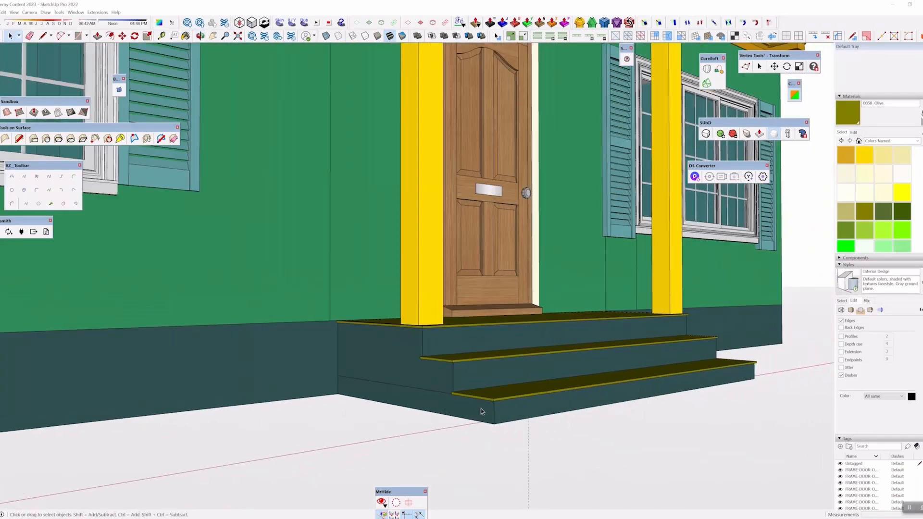
scroll(641, 428, down, 3)
scroll(477, 440, up, 3)
scroll(572, 423, down, 3)
shift+middle_drag(672, 397, 538, 385)
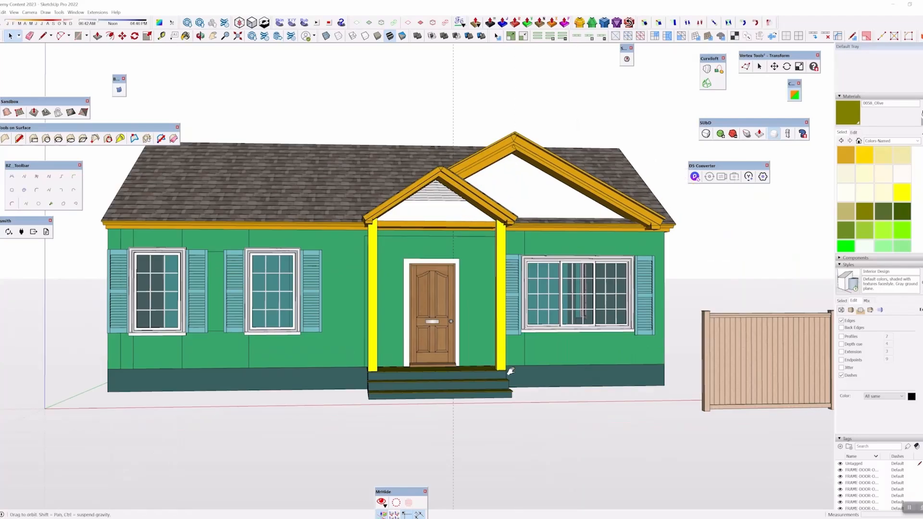
Select the fence beside the house and open its assembly for editing
scroll(505, 361, down, 2)
click(627, 336)
scroll(629, 334, up, 2)
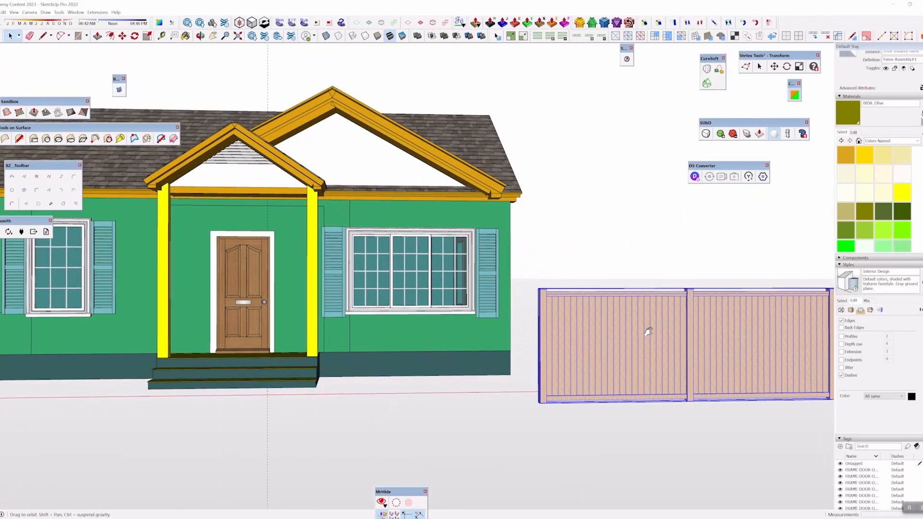
shift+middle_drag(649, 330, 460, 330)
scroll(460, 331, up, 2)
scroll(460, 331, up, 1)
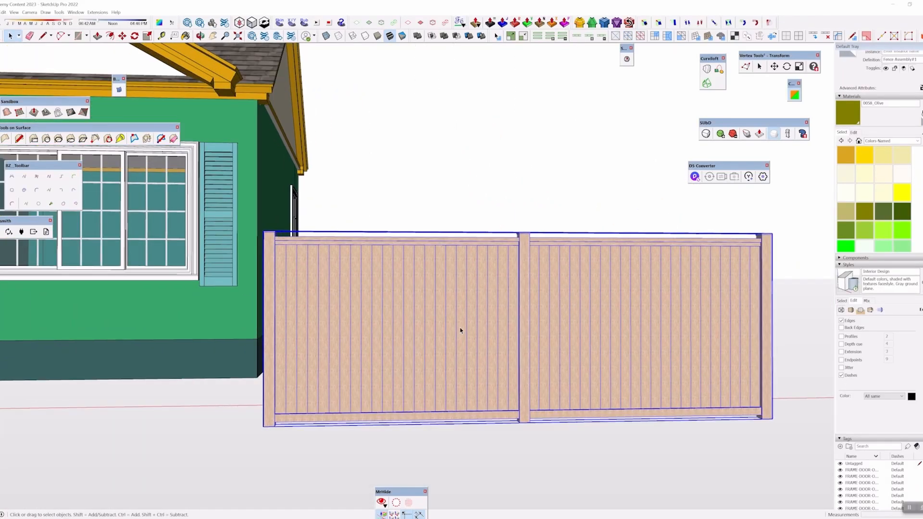
middle_drag(430, 324, 766, 363)
scroll(587, 359, up, 2)
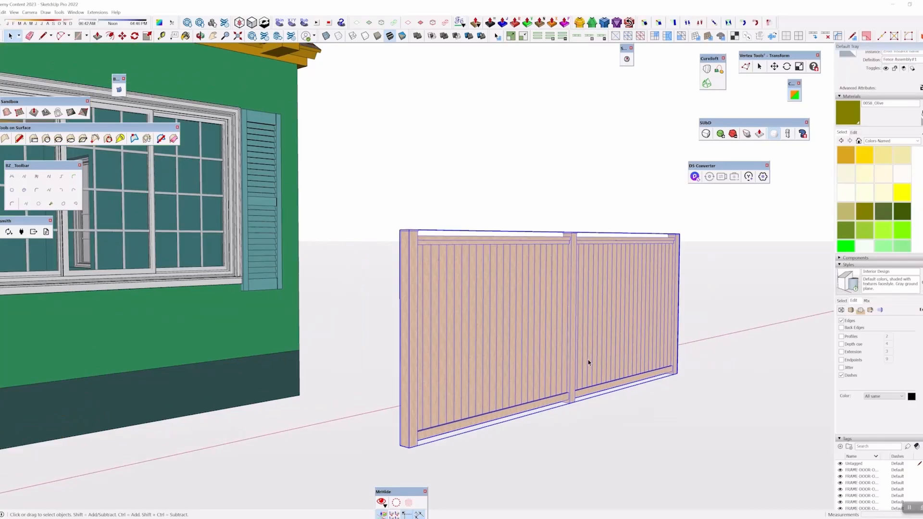
double_click(458, 258)
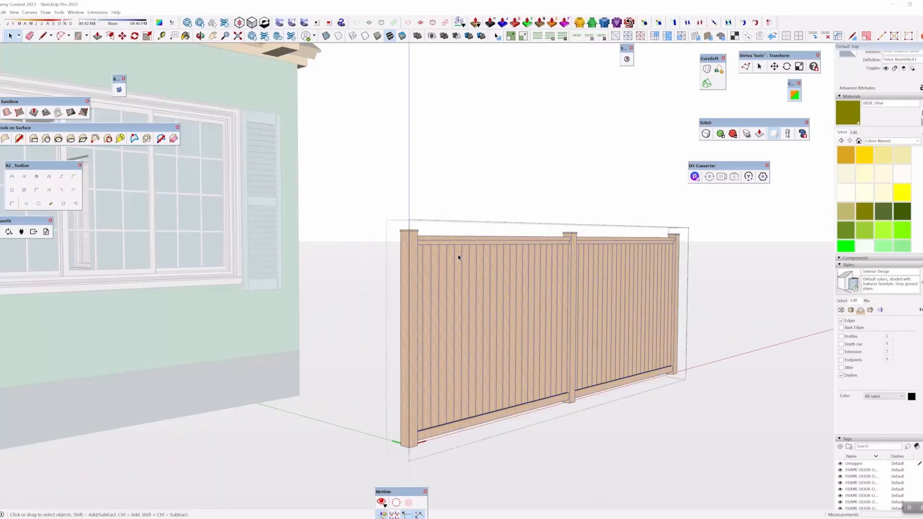
Select the board group of the near fence panel inside the fence assembly
middle_drag(457, 257, 351, 250)
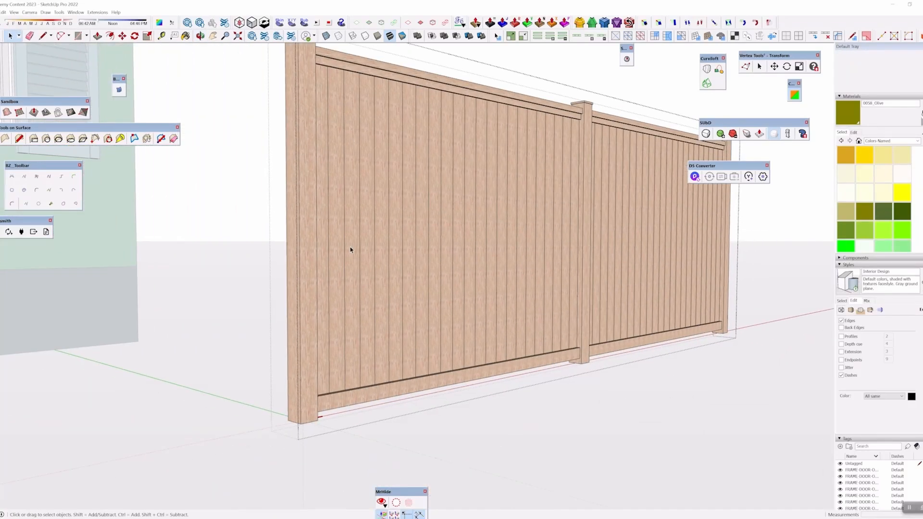
scroll(351, 250, up, 1)
scroll(460, 205, down, 3)
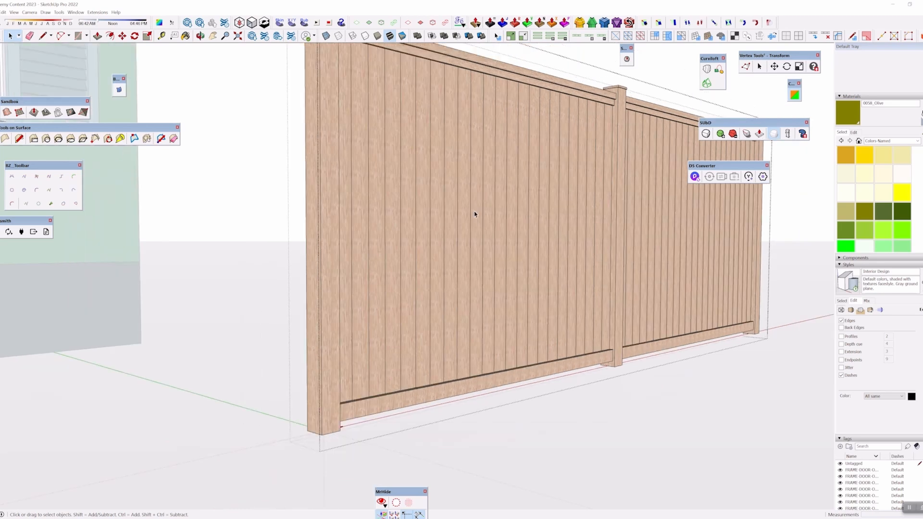
click(342, 261)
scroll(339, 285, up, 1)
scroll(339, 285, up, 1)
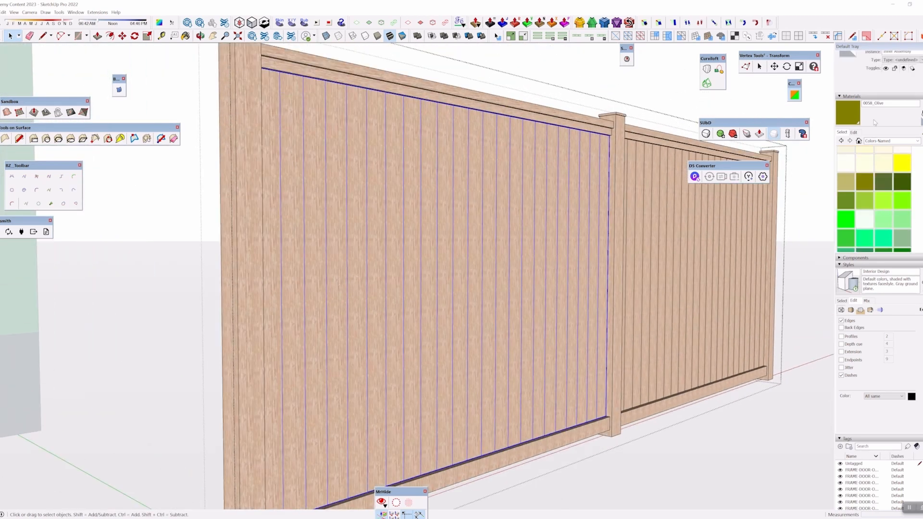
Pick Wood Veneer 01 from the Wood materials and open the near fence panel's board group for editing
click(895, 141)
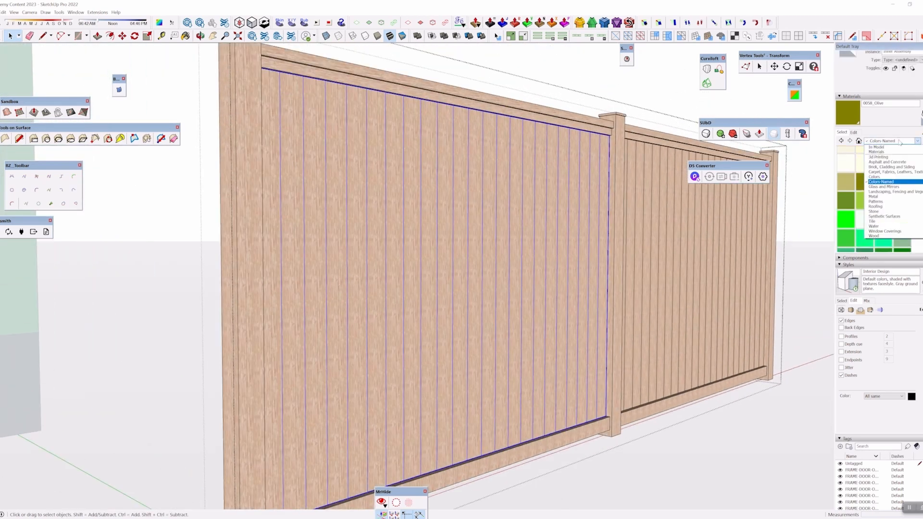
click(875, 236)
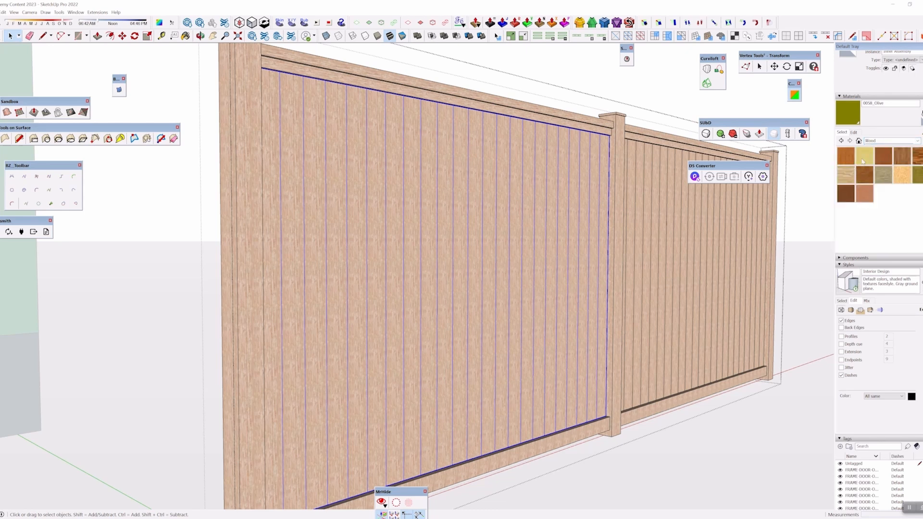
click(847, 195)
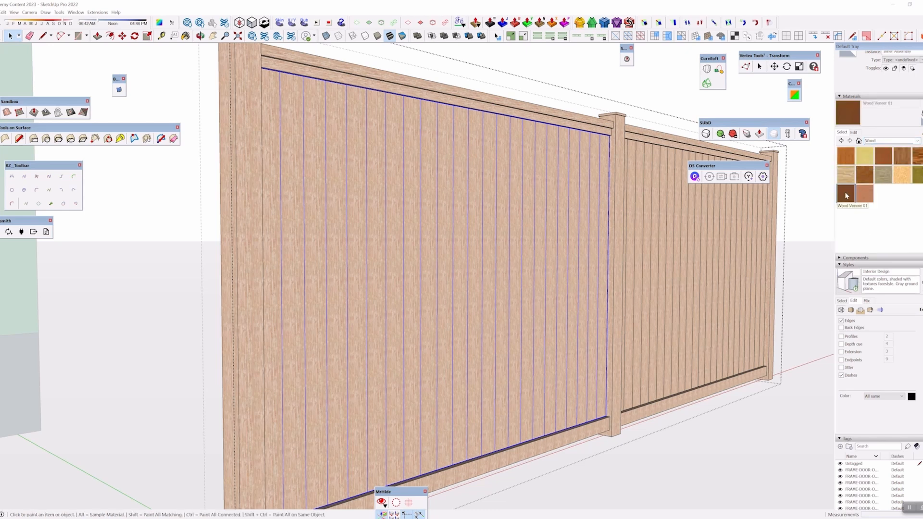
key(space)
double_click(360, 258)
click(360, 257)
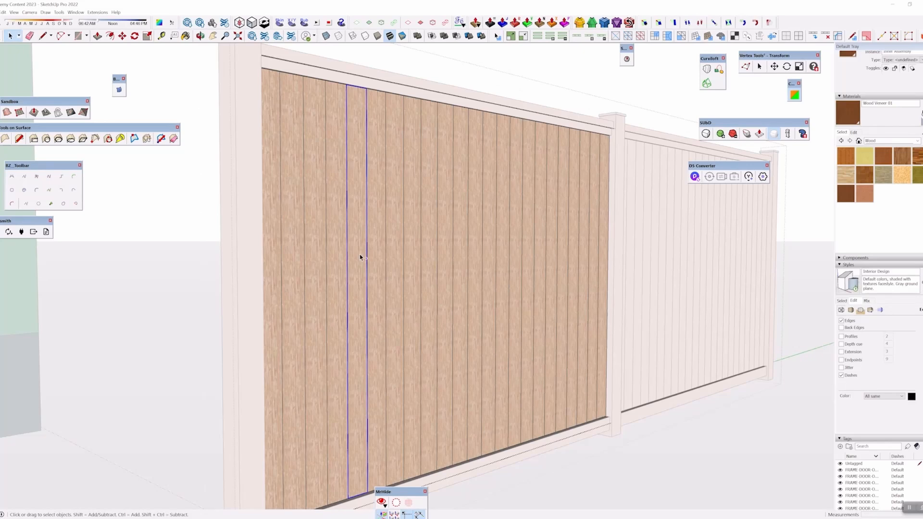
key(ctrl+a)
click(362, 258)
click(847, 199)
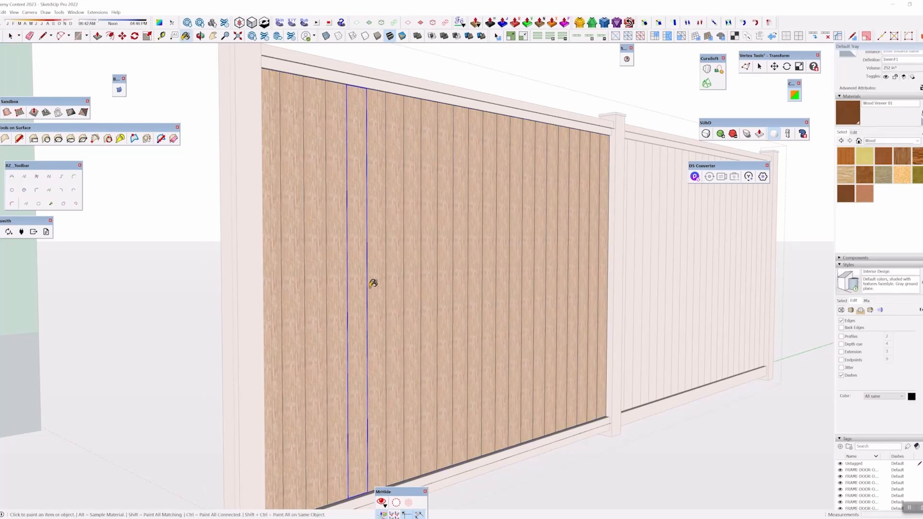
Paint all the faces of a fence board with Wood Veneer 01, and close the fence assembly
key(space)
double_click(379, 277)
key(ctrl+a)
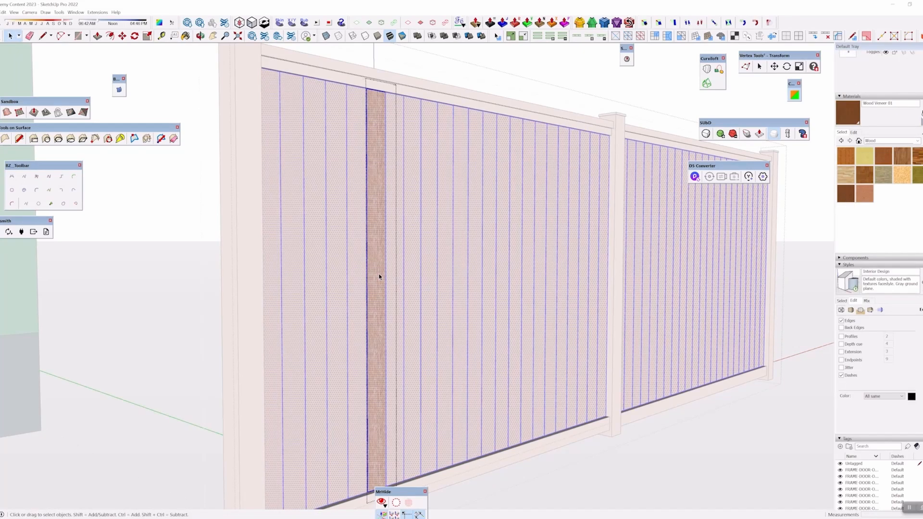
key(b)
click(379, 274)
key(space)
double_click(521, 78)
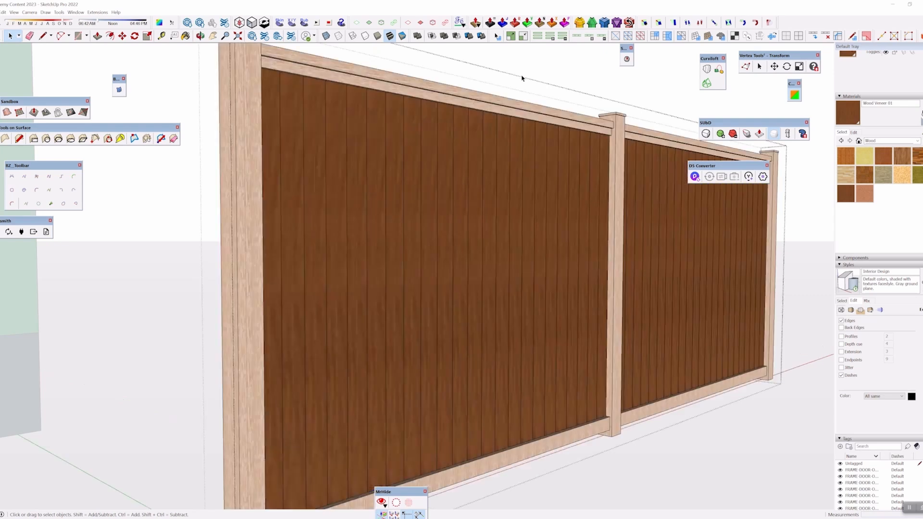
scroll(519, 137, down, 3)
middle_drag(565, 261, 442, 260)
click(460, 247)
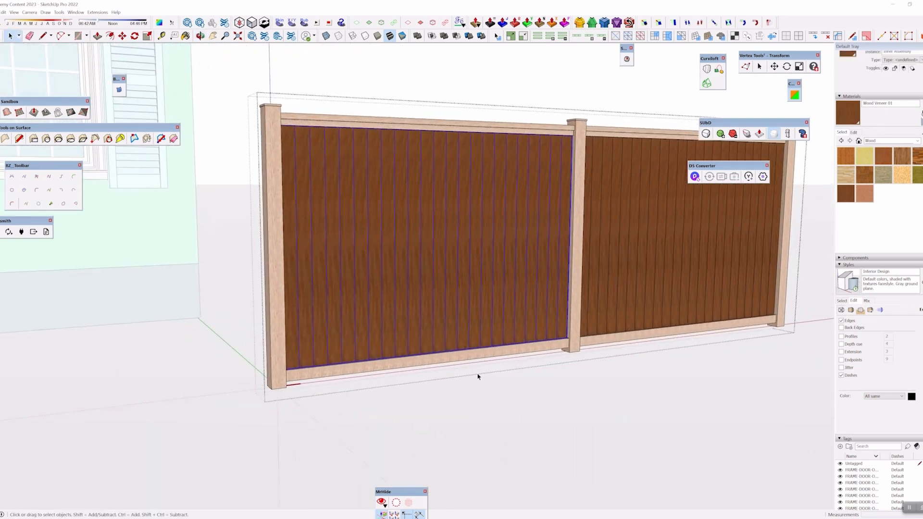
click(495, 397)
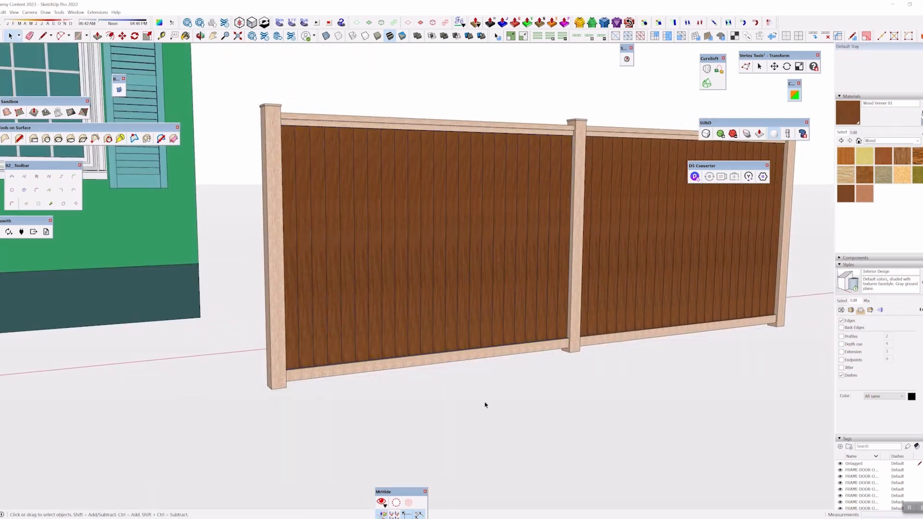
Examine the fence's boards, posts and rails from close up and beside the house from the front
middle_drag(466, 406, 317, 323)
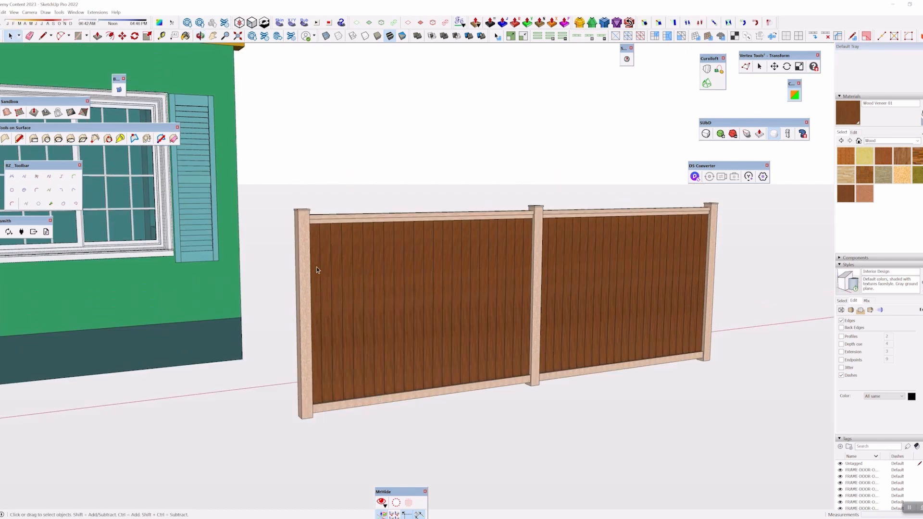
middle_drag(396, 310, 367, 263)
click(392, 244)
scroll(375, 238, up, 5)
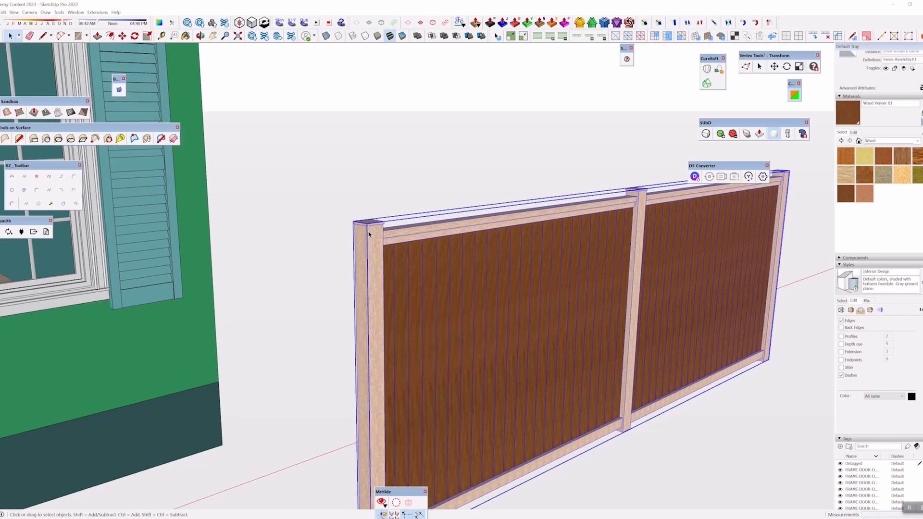
scroll(353, 260, up, 2)
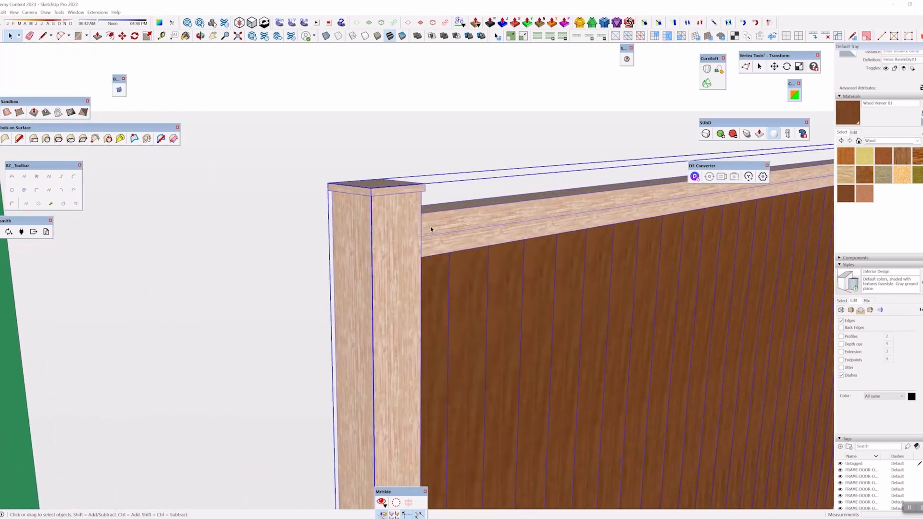
click(407, 142)
scroll(406, 240, down, 8)
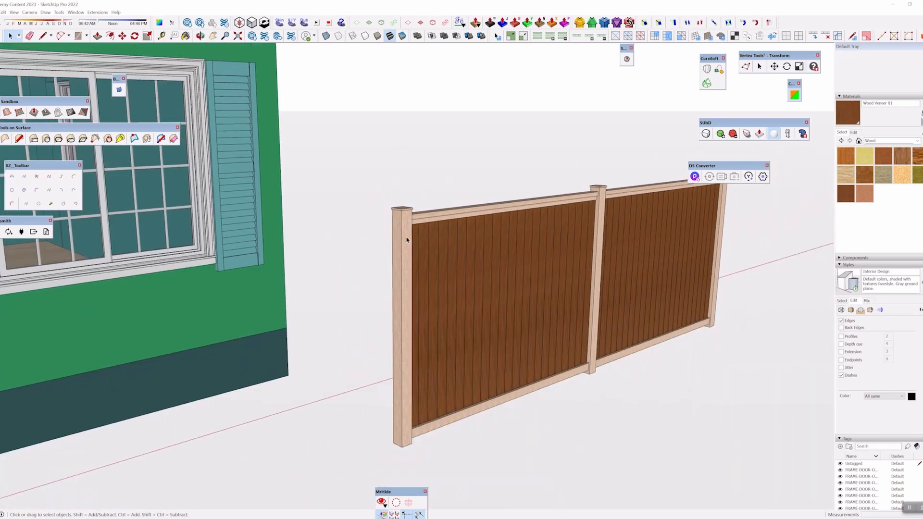
scroll(405, 262, down, 4)
middle_drag(406, 262, 299, 235)
scroll(302, 272, down, 6)
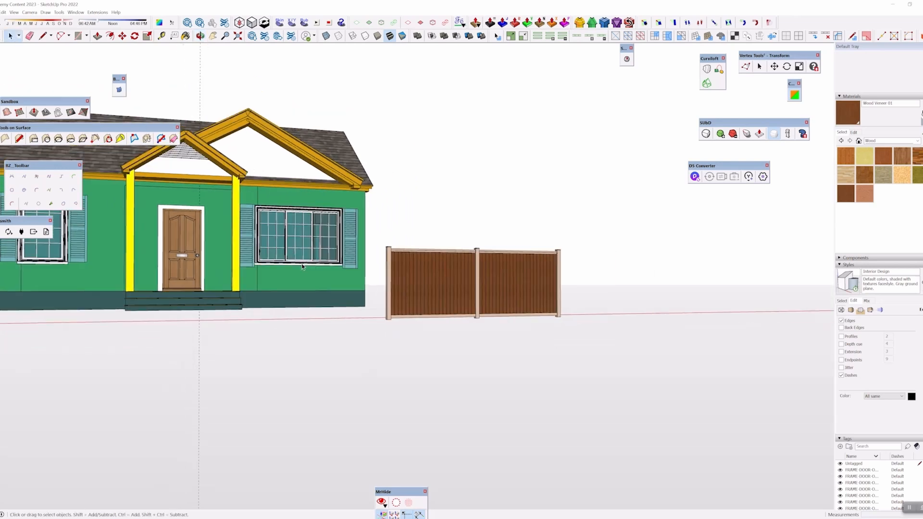
shift+middle_drag(323, 278, 505, 294)
middle_drag(505, 294, 483, 331)
scroll(484, 330, down, 2)
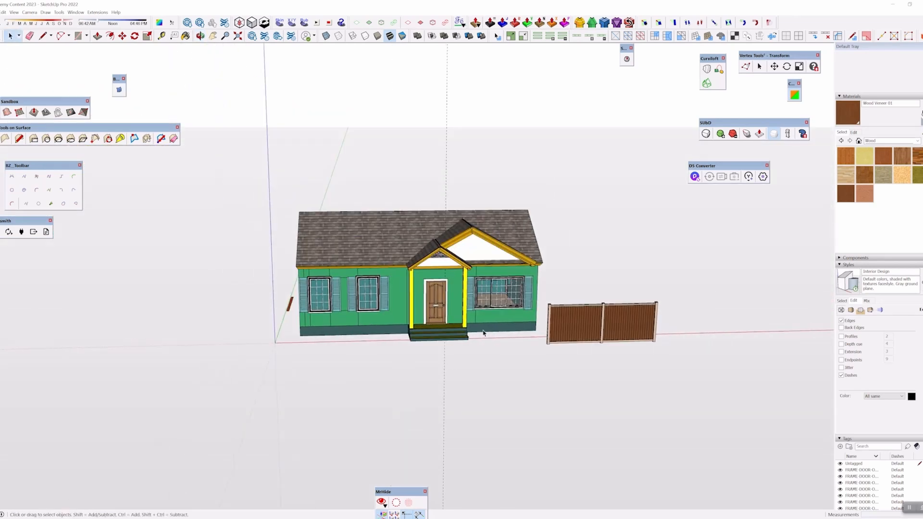
Move the fence about 59 feet away from the house along the red axis
shift+middle_drag(620, 308, 482, 324)
scroll(481, 325, down, 3)
right_click(470, 335)
click(432, 293)
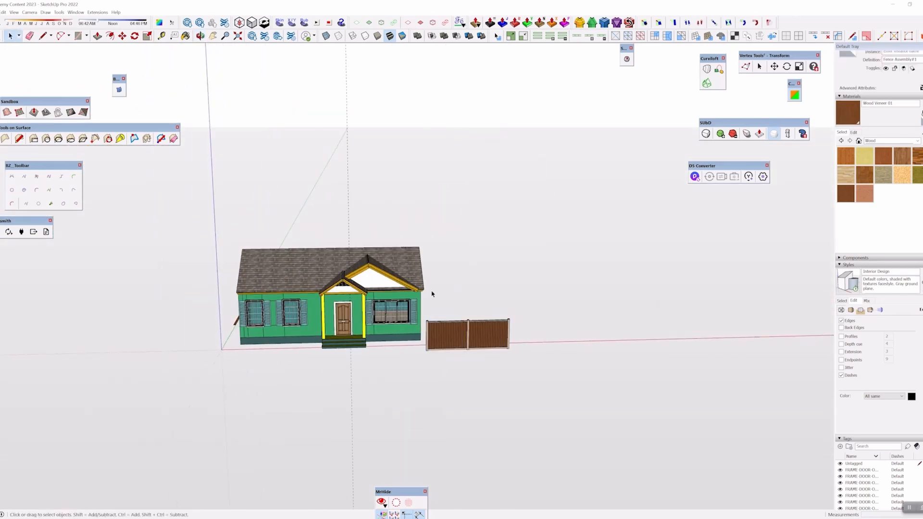
click(466, 334)
key(m)
click(465, 334)
click(756, 330)
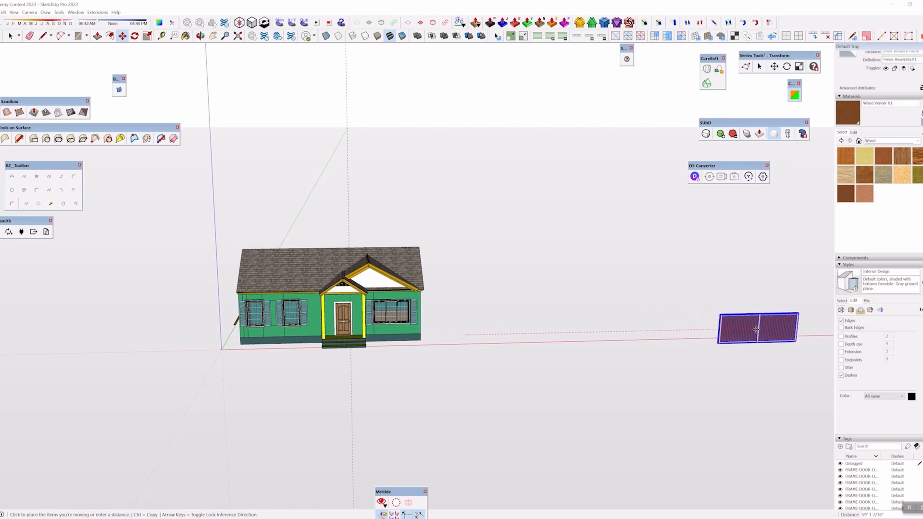
key(space)
click(645, 366)
Delete the loose wooden board lying beside the house's side wall near the green axis
middle_drag(263, 344, 412, 309)
scroll(424, 316, up, 7)
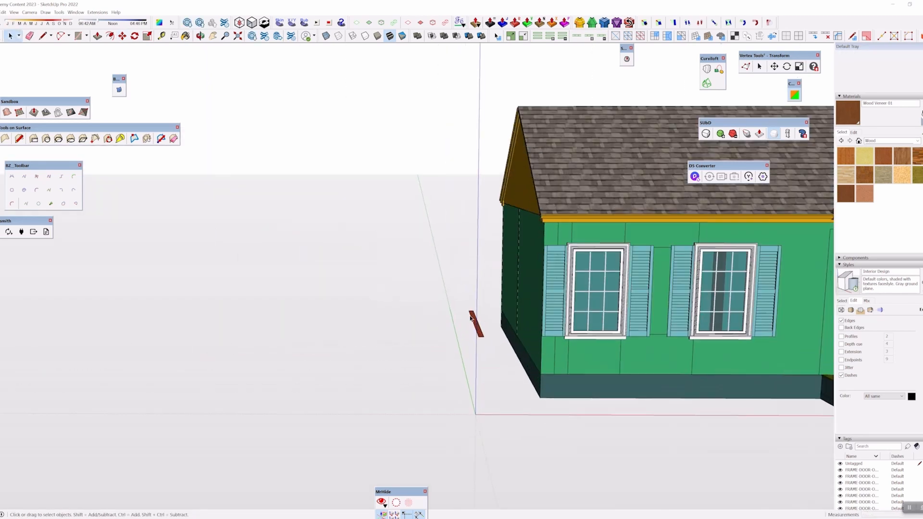
middle_drag(481, 322, 427, 286)
drag(426, 287, 505, 425)
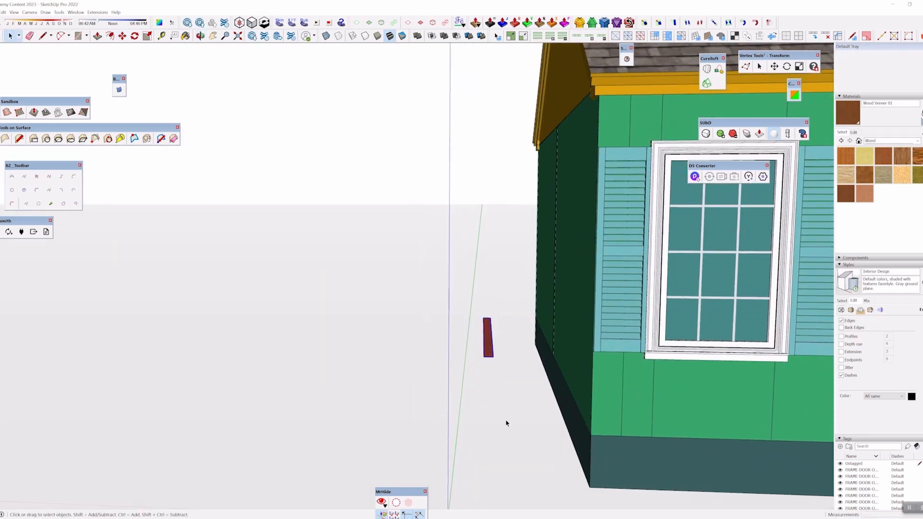
key(Delete)
scroll(515, 385, down, 10)
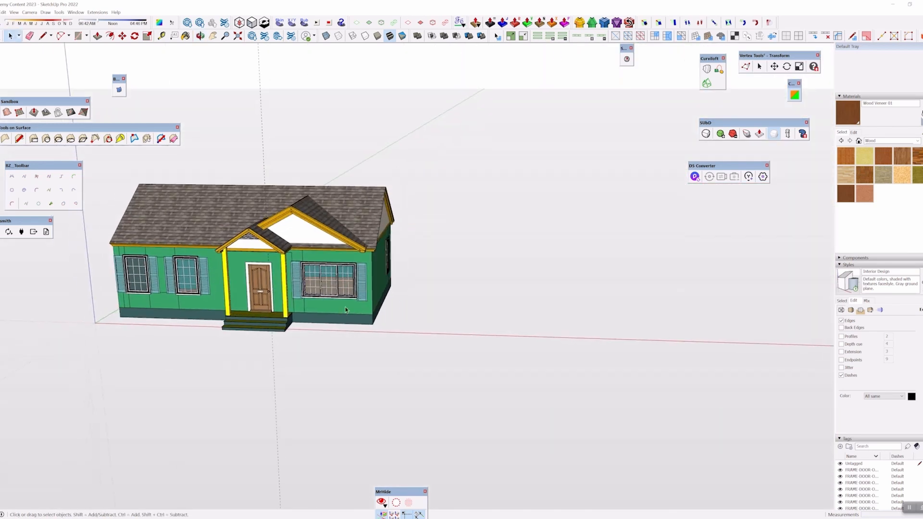
Select the fence and move it farther away from the house along the red axis
scroll(394, 298, down, 3)
middle_drag(601, 286, 598, 299)
drag(598, 299, 800, 453)
middle_drag(688, 358, 580, 373)
scroll(627, 348, down, 2)
key(m)
click(601, 319)
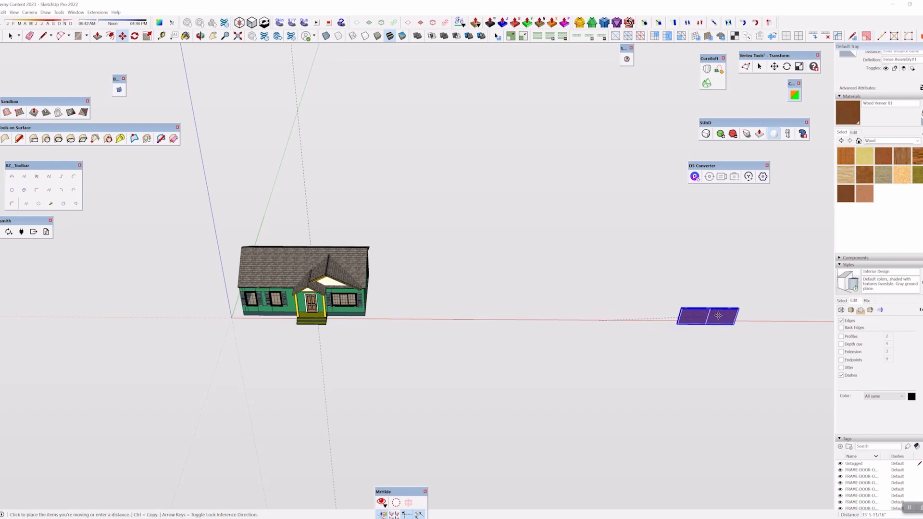
click(796, 322)
shift+middle_drag(487, 339, 521, 390)
key(space)
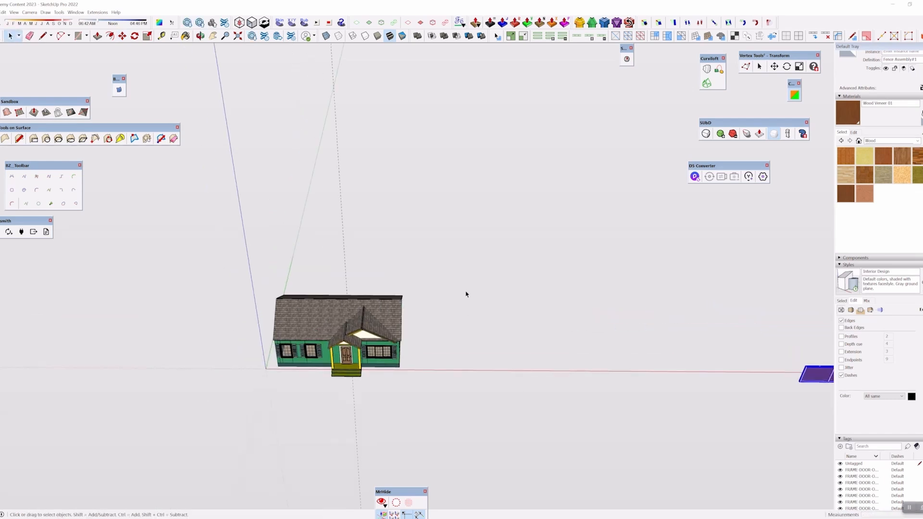
key(e)
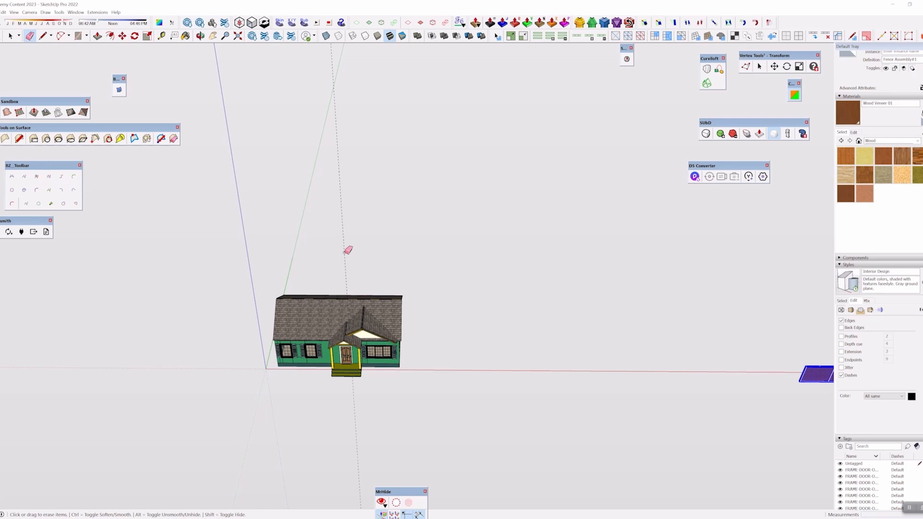
key(space)
mouse_move(345, 247)
middle_down()
mouse_move(385, 304)
mouse_move(376, 300)
middle_up()
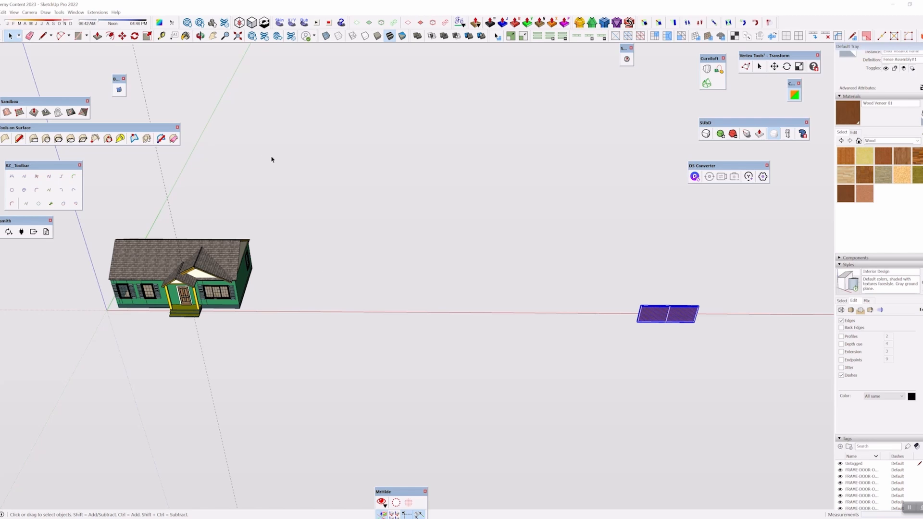
middle_drag(363, 204, 344, 217)
middle_drag(408, 207, 286, 247)
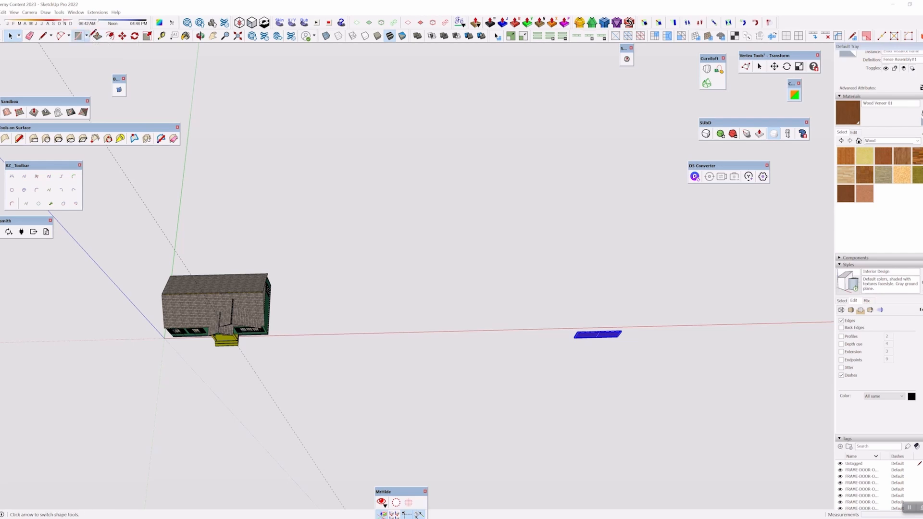
click(77, 35)
middle_drag(434, 278, 515, 258)
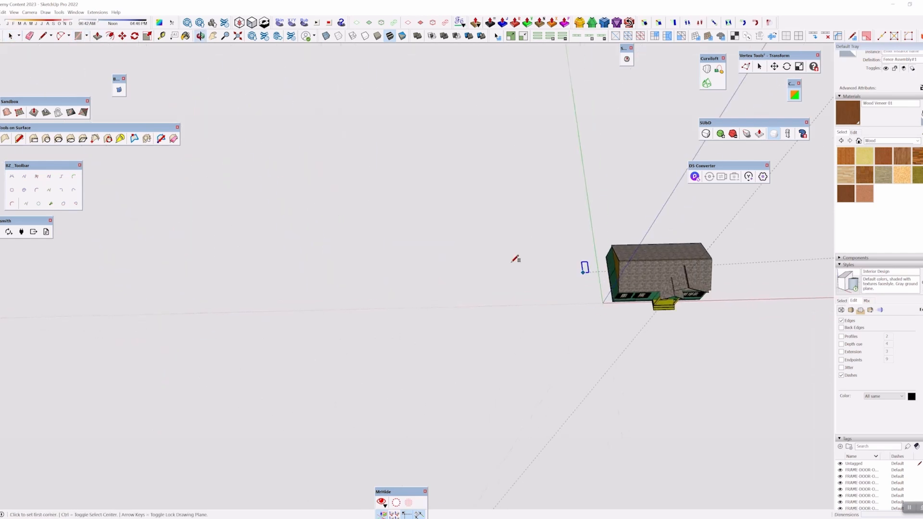
click(356, 195)
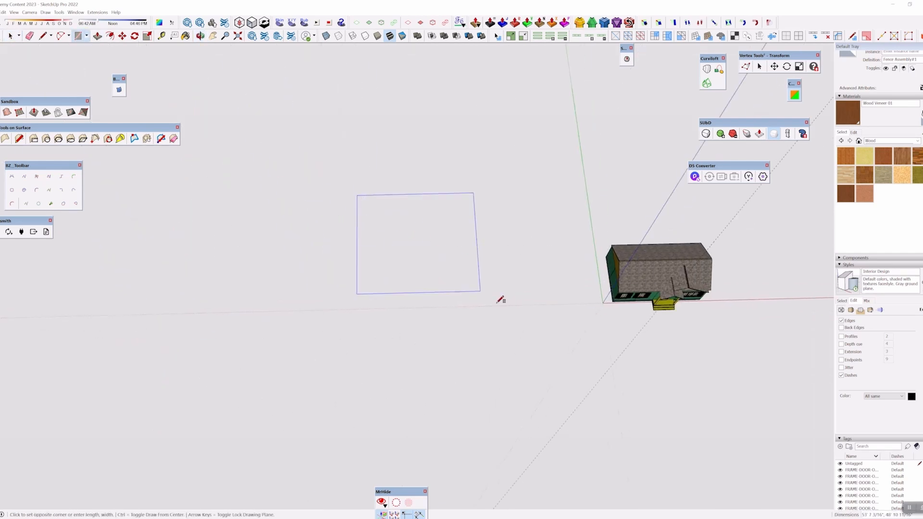
click(607, 356)
middle_drag(598, 346, 433, 290)
key(ctrl+z)
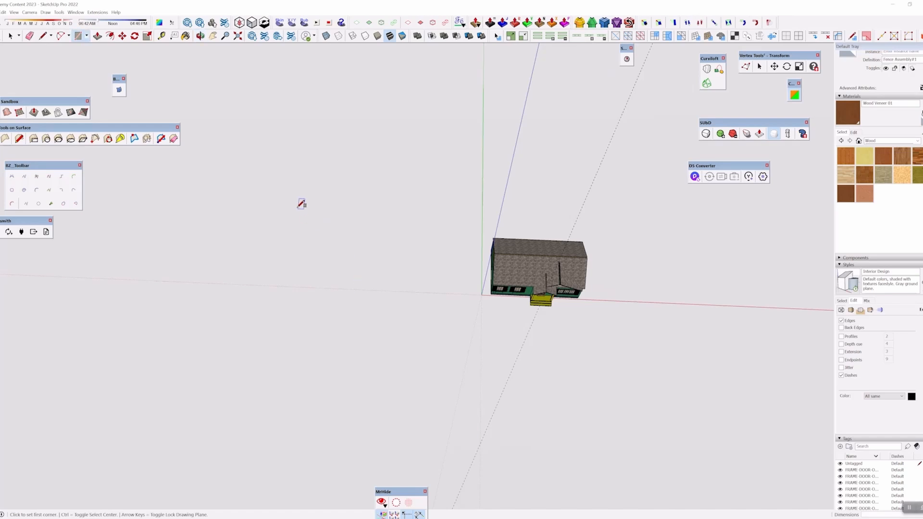
Draw a large rectangle on the ground beside the house, on the side opposite the fence
click(306, 196)
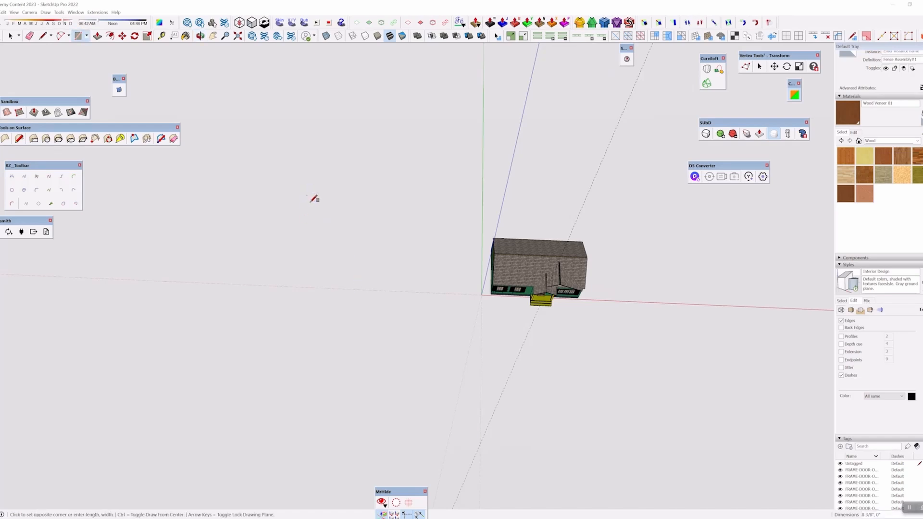
click(490, 357)
scroll(454, 340, up, 5)
scroll(384, 226, down, 2)
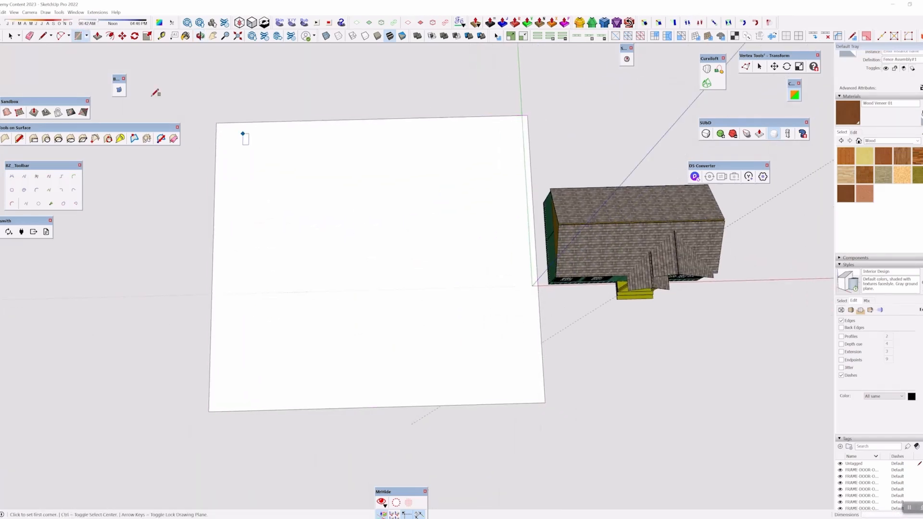
Draw a smaller rectangle inside the large ground rectangle, near its middle
key(space)
click(77, 37)
click(311, 198)
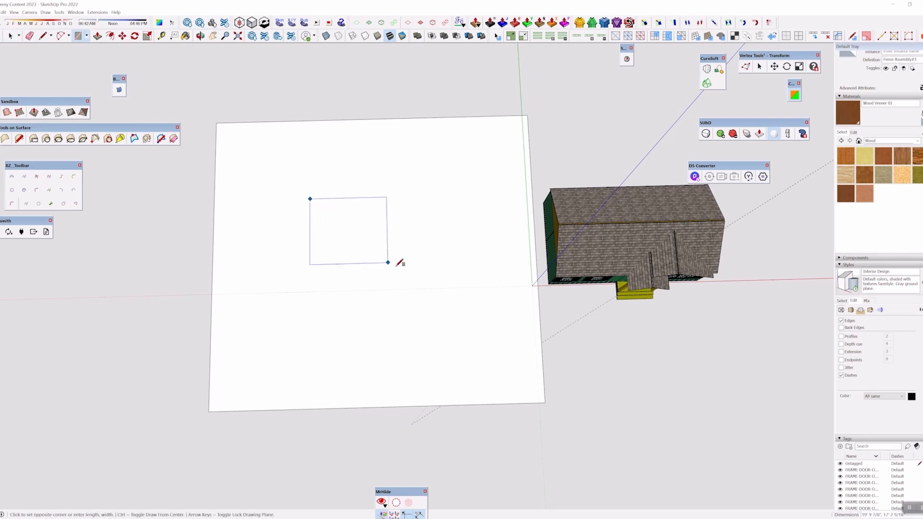
click(458, 288)
scroll(415, 266, up, 2)
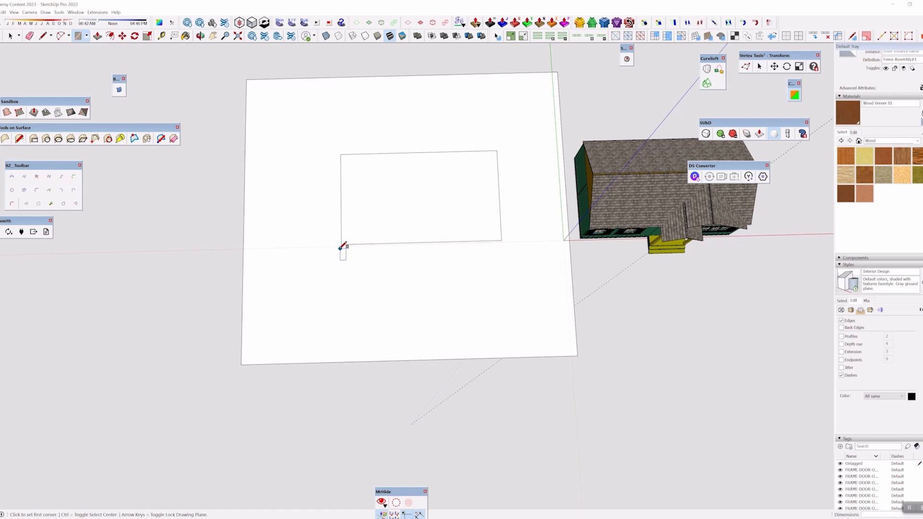
scroll(462, 296, down, 2)
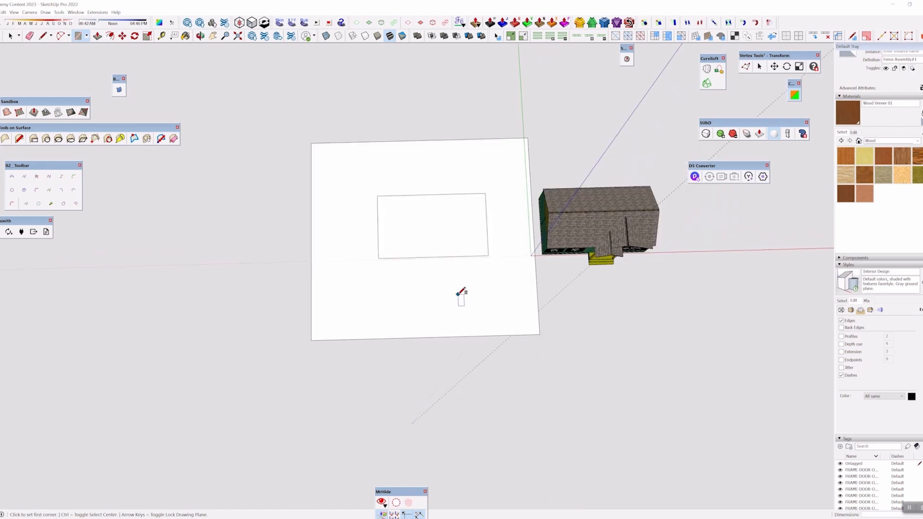
key(space)
Create a flat Sandbox terrain grid from scratch between the house and the fence, about 90' by 100', with 10' grid spacing
middle_drag(575, 298, 289, 279)
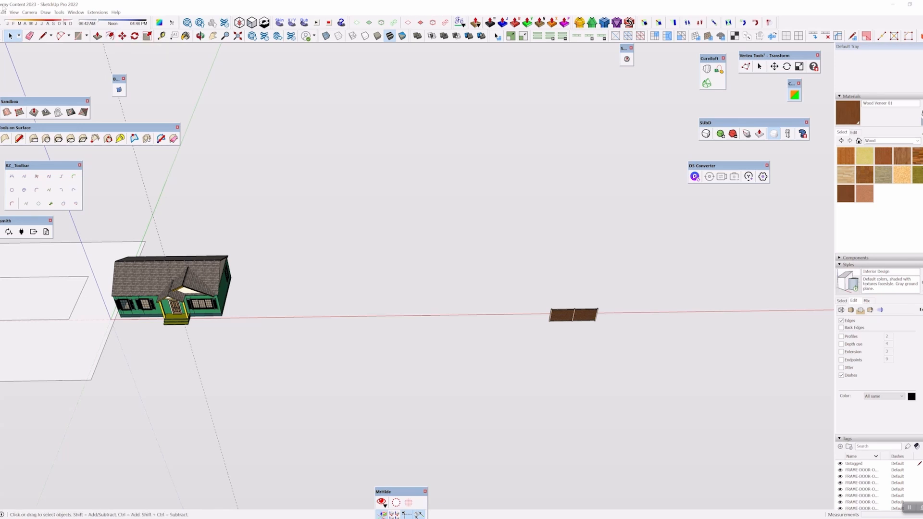
click(45, 13)
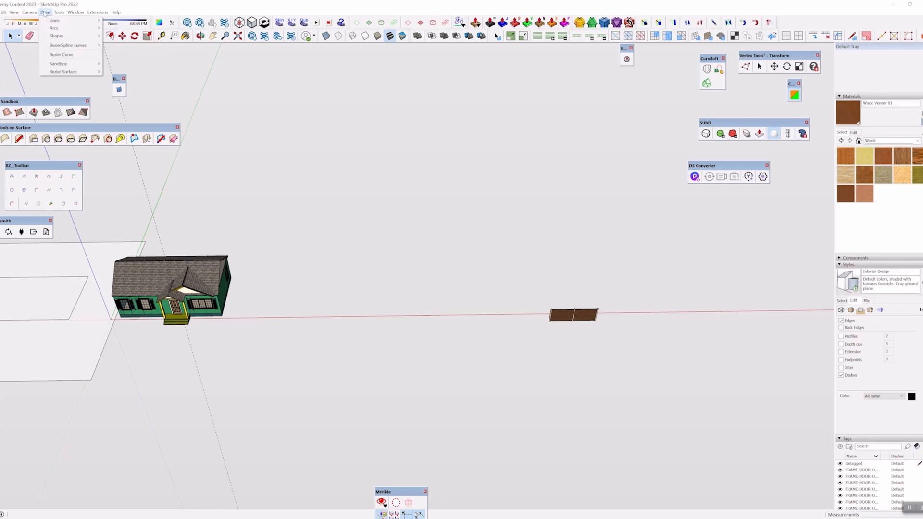
mouse_move(73, 65)
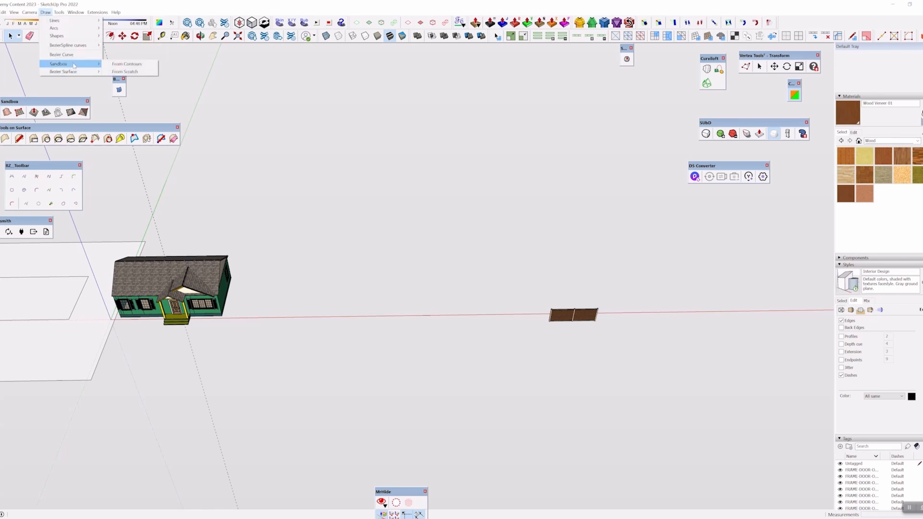
click(124, 72)
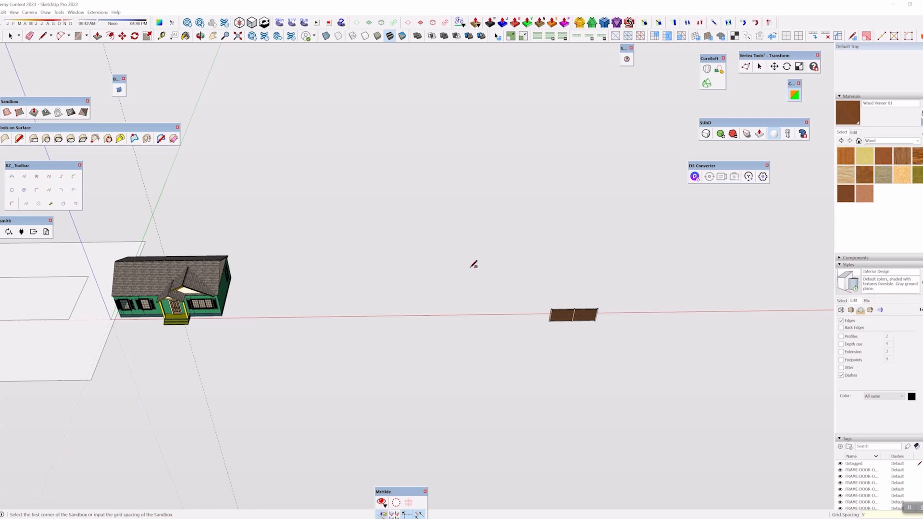
scroll(293, 168, up, 2)
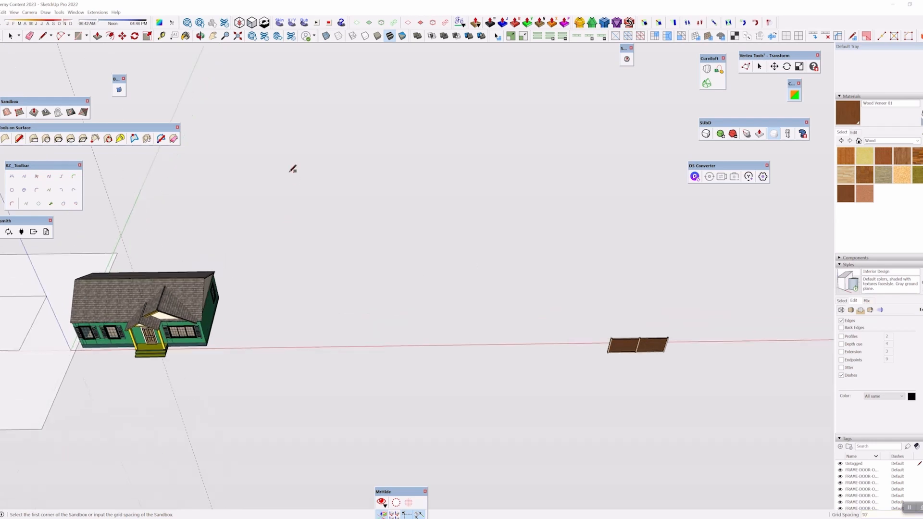
click(288, 251)
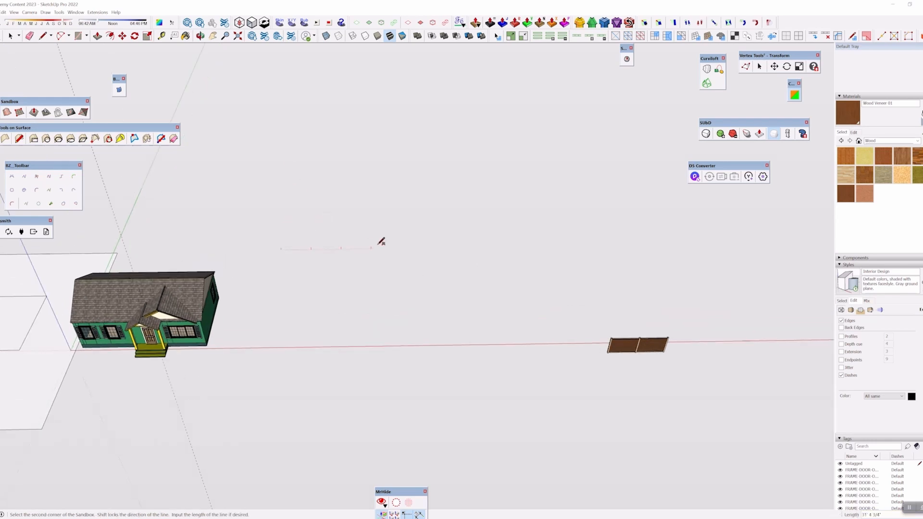
click(567, 241)
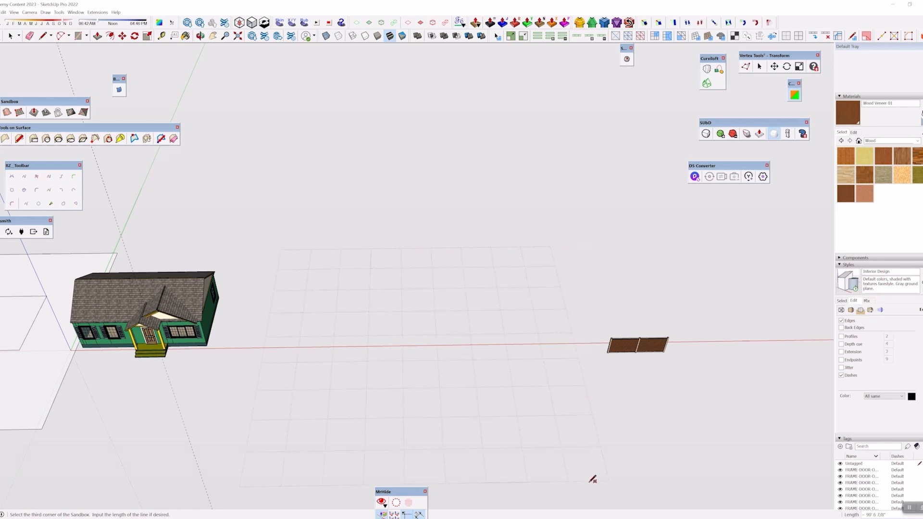
shift+middle_drag(593, 478, 567, 356)
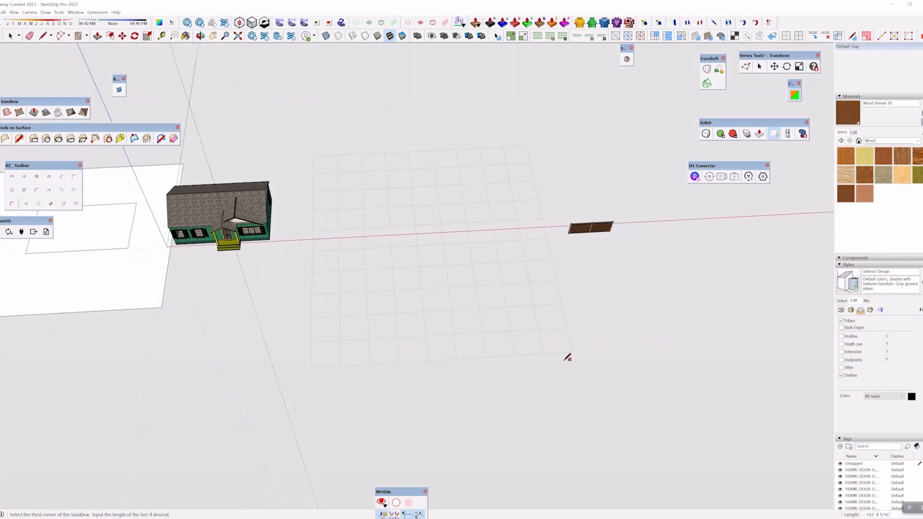
click(568, 355)
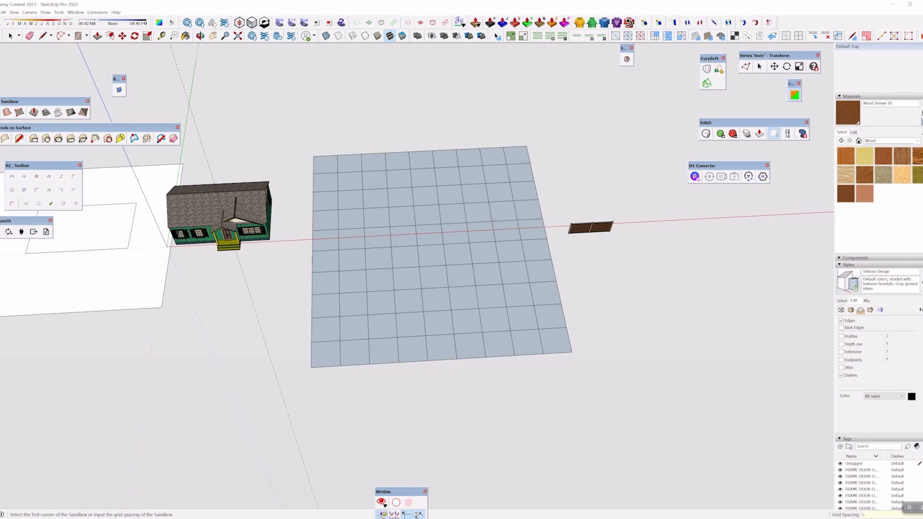
Compare the new terrain grid with the flat ground rectangles on the other side of the house
scroll(197, 201, up, 3)
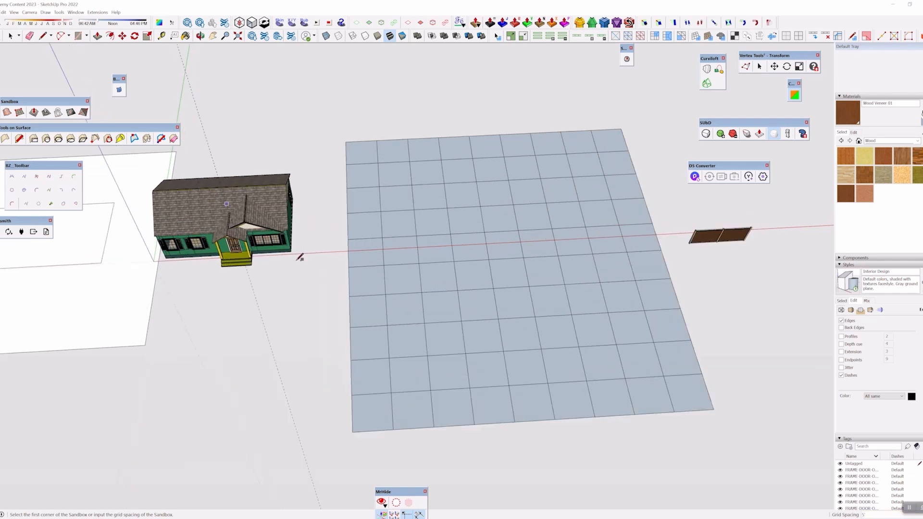
middle_drag(596, 349, 577, 113)
scroll(557, 309, up, 3)
middle_drag(556, 315, 702, 388)
click(606, 373)
middle_drag(606, 373, 517, 383)
shift+middle_drag(491, 215, 396, 167)
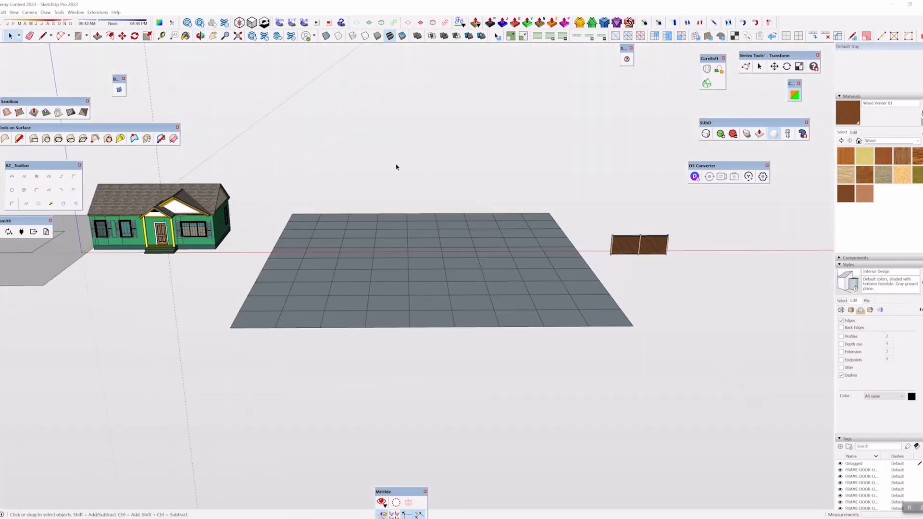
shift+middle_drag(290, 281, 532, 288)
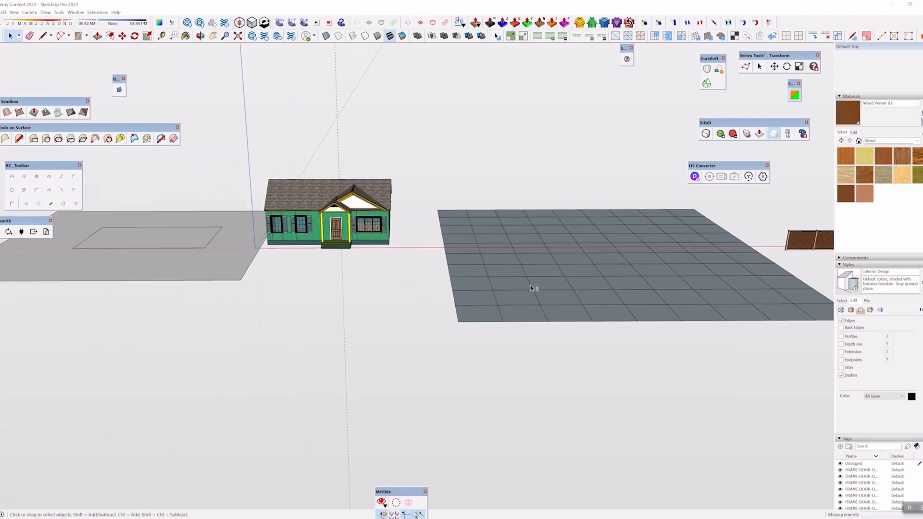
double_click(116, 254)
click(482, 336)
shift+middle_drag(483, 250, 381, 262)
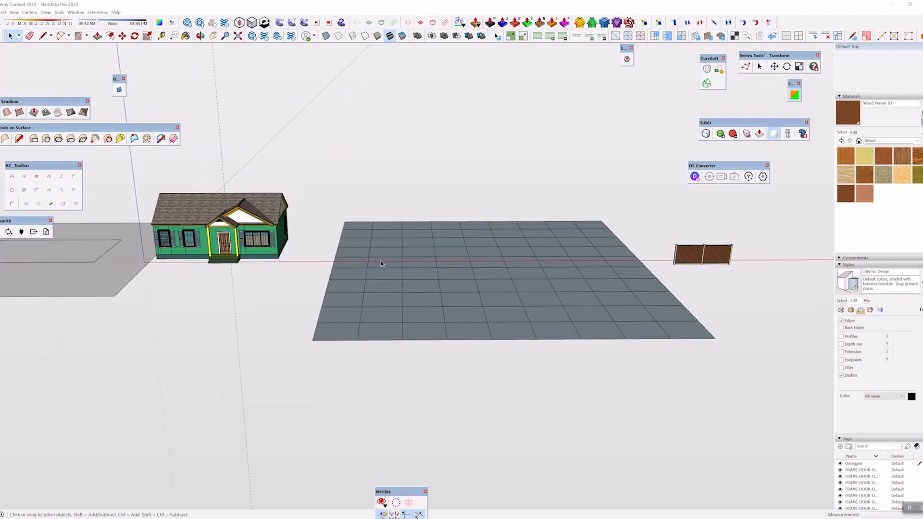
Select the terrain grid between the house and the fence and open its group for editing
scroll(491, 249, up, 2)
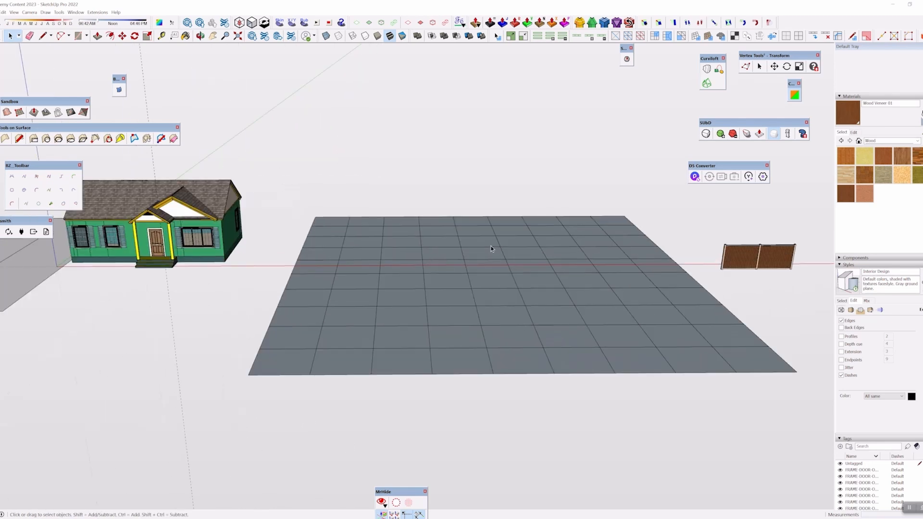
click(485, 284)
scroll(534, 271, up, 1)
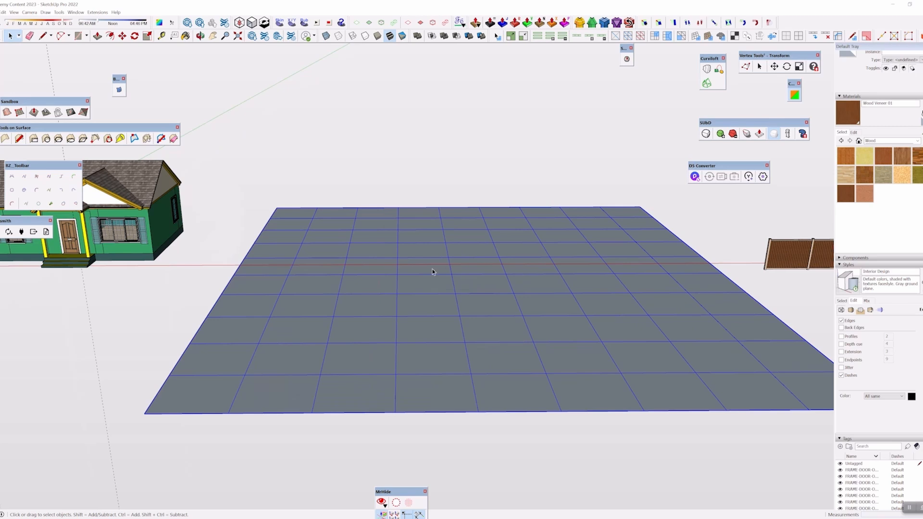
double_click(451, 282)
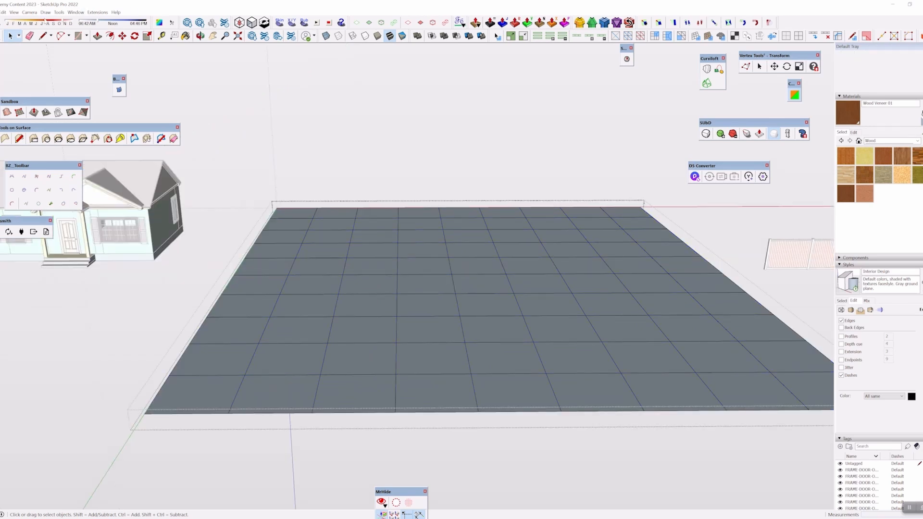
Use the Sandbox Smoove tool with a 10' radius to raise slight bumps near the terrain grid's two rear corners
click(59, 13)
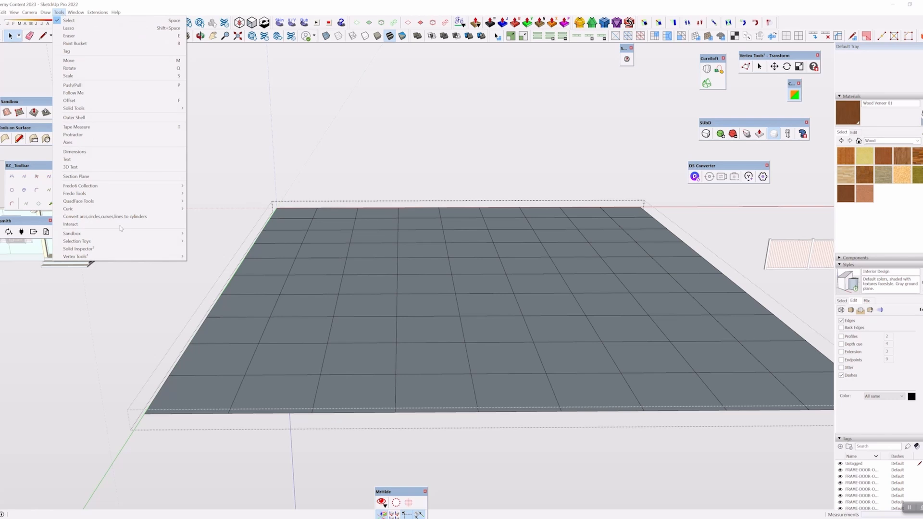
mouse_move(124, 238)
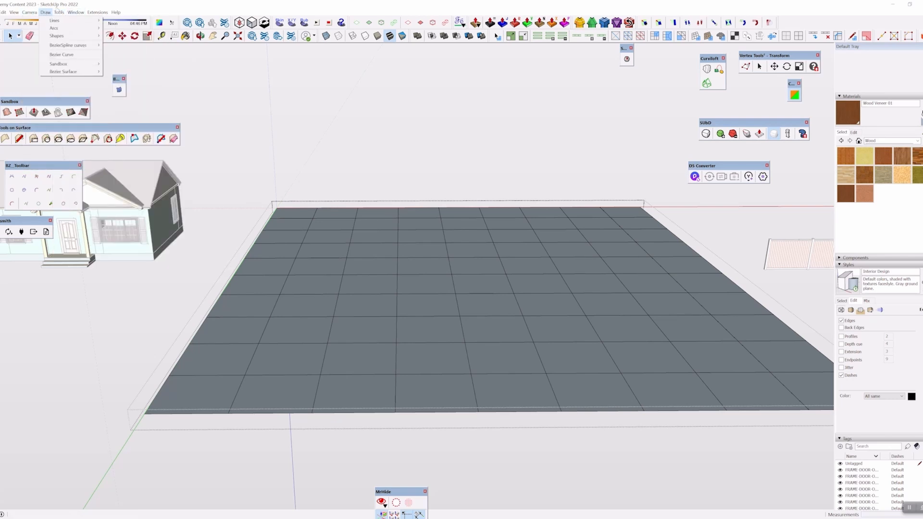
mouse_move(47, 12)
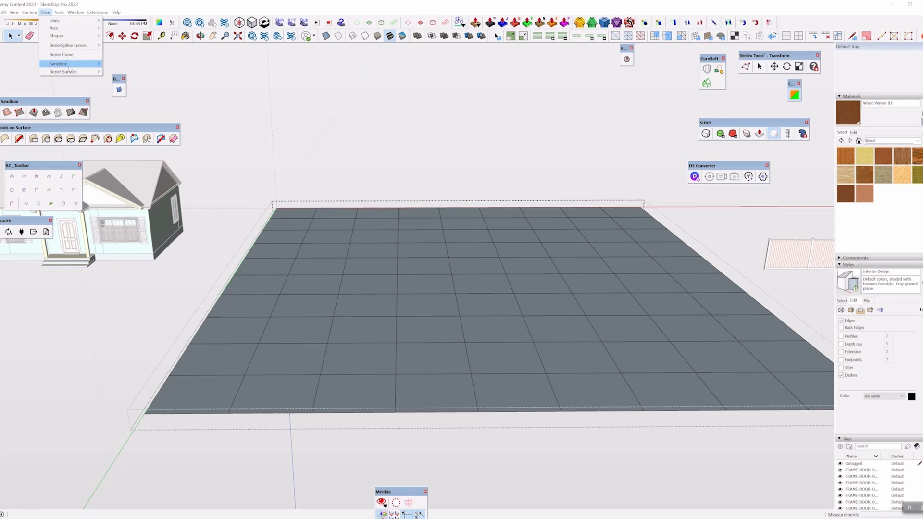
mouse_move(101, 63)
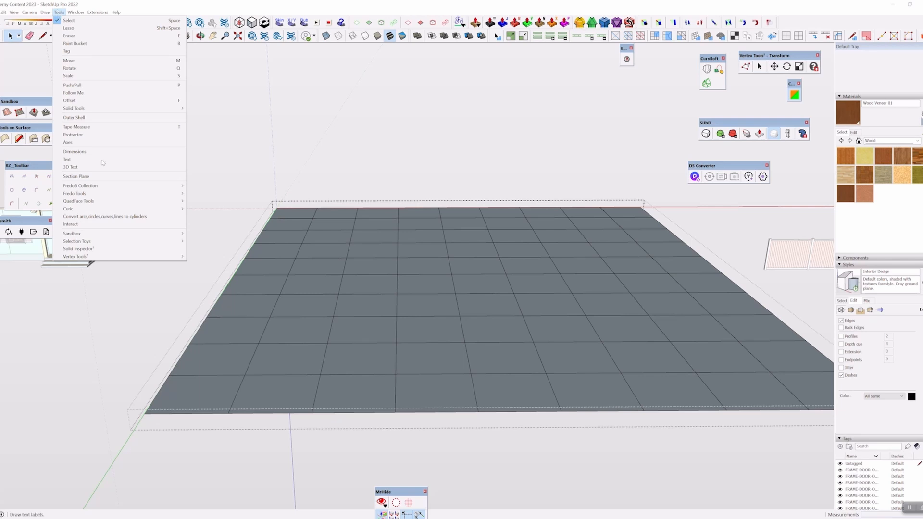
mouse_move(77, 234)
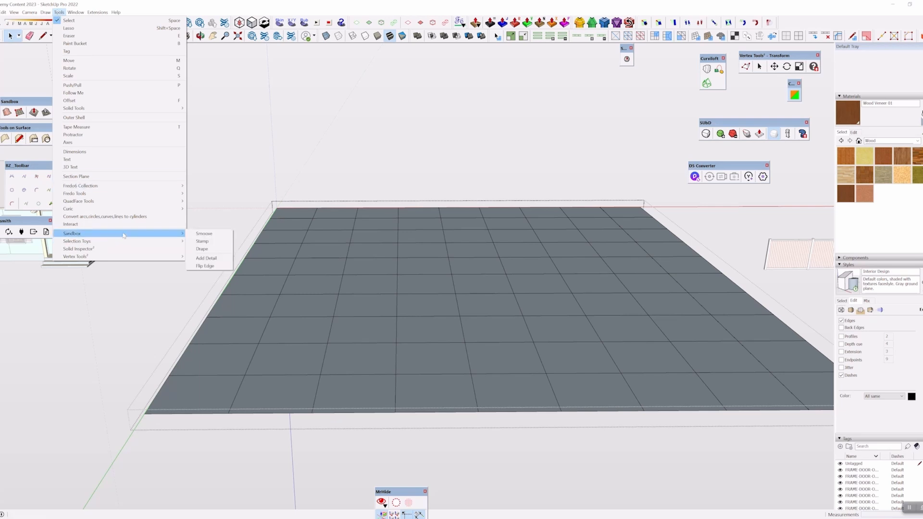
click(204, 235)
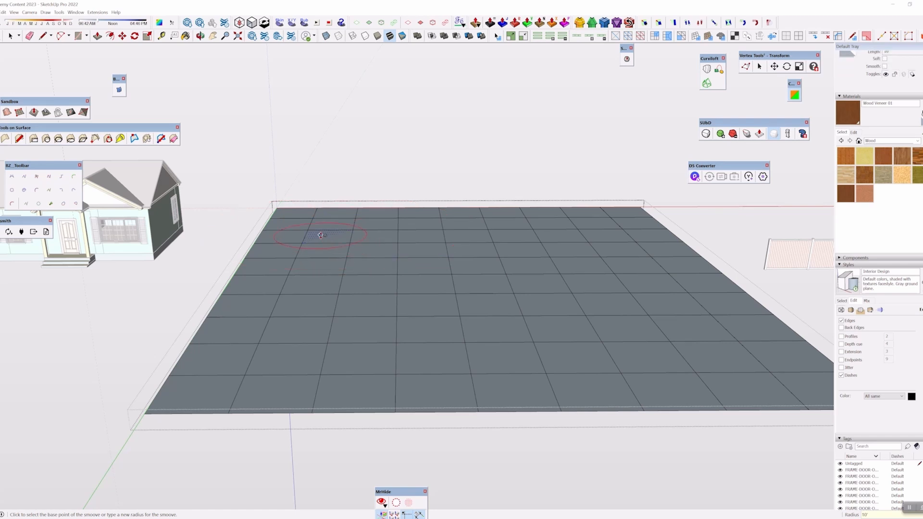
mouse_move(318, 222)
middle_down()
mouse_move(315, 238)
mouse_move(289, 257)
mouse_move(328, 229)
middle_up()
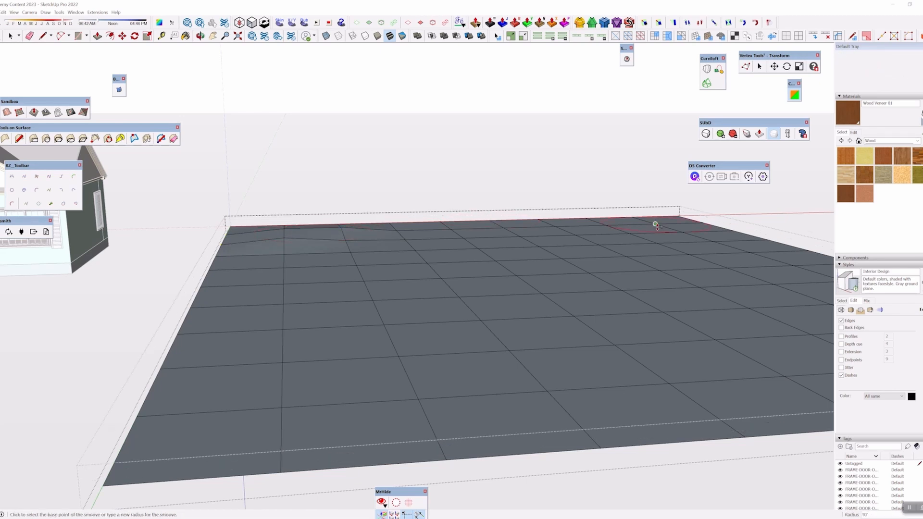
middle_drag(655, 224, 528, 250)
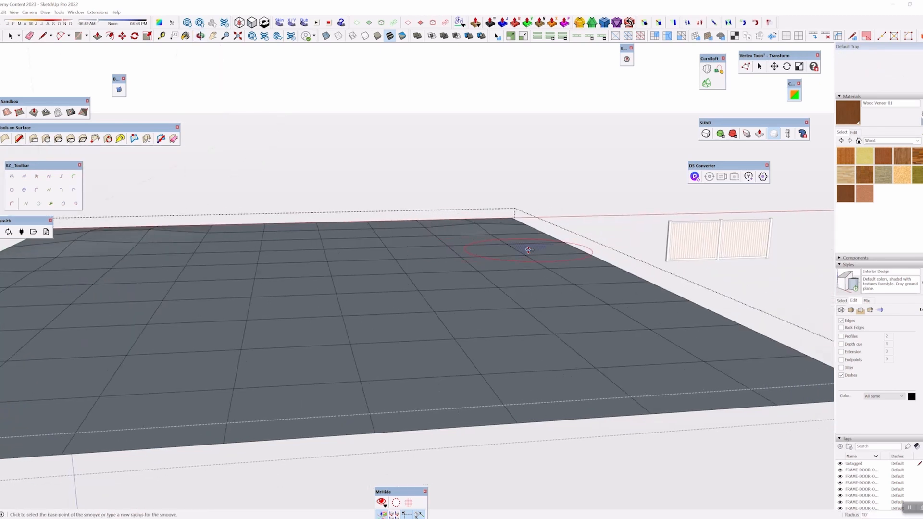
click(528, 250)
click(526, 253)
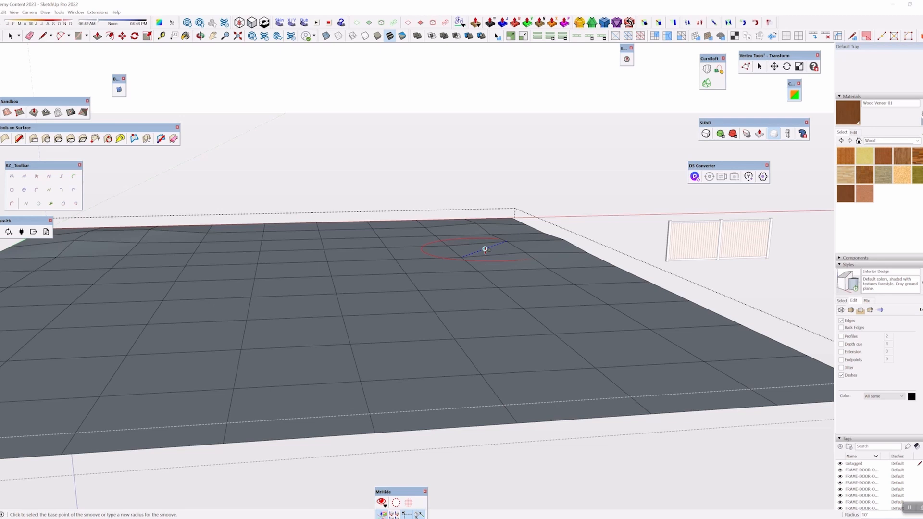
Smoove two larger mounds on the terrain, one toward the rear on the fence side and one on the house side
click(446, 258)
middle_drag(447, 233, 722, 250)
click(317, 313)
click(315, 291)
Smoove a further mound near the terrain's front edge on the fence side
middle_drag(315, 291, 433, 269)
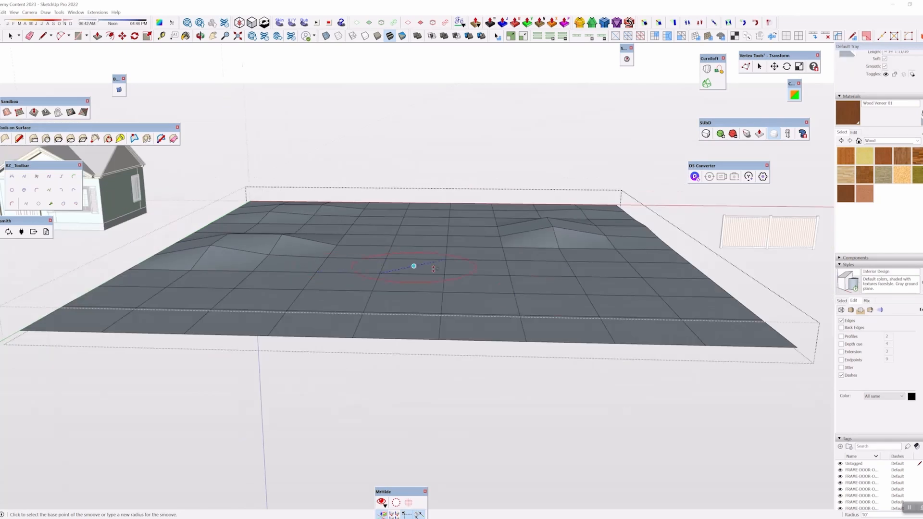
click(605, 289)
click(602, 283)
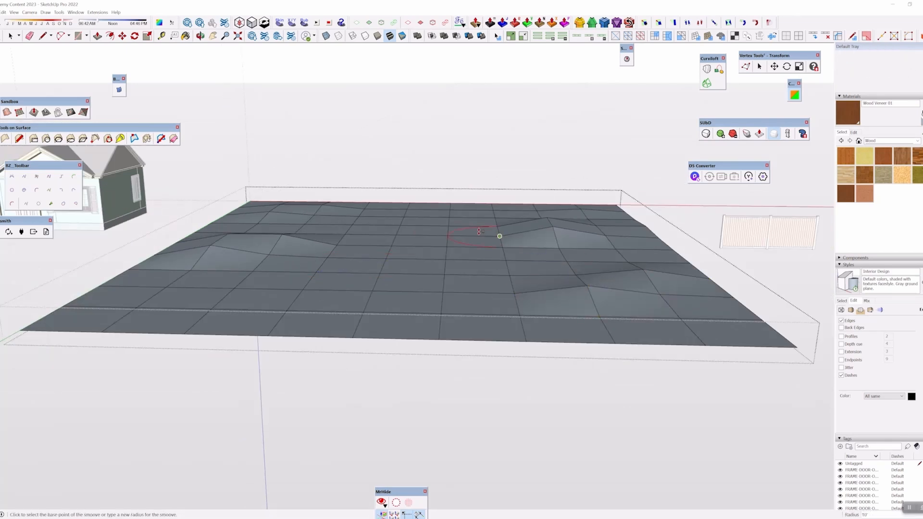
Raise one more mound toward the terrain's rear on the house side and close the terrain group
middle_drag(393, 240, 553, 190)
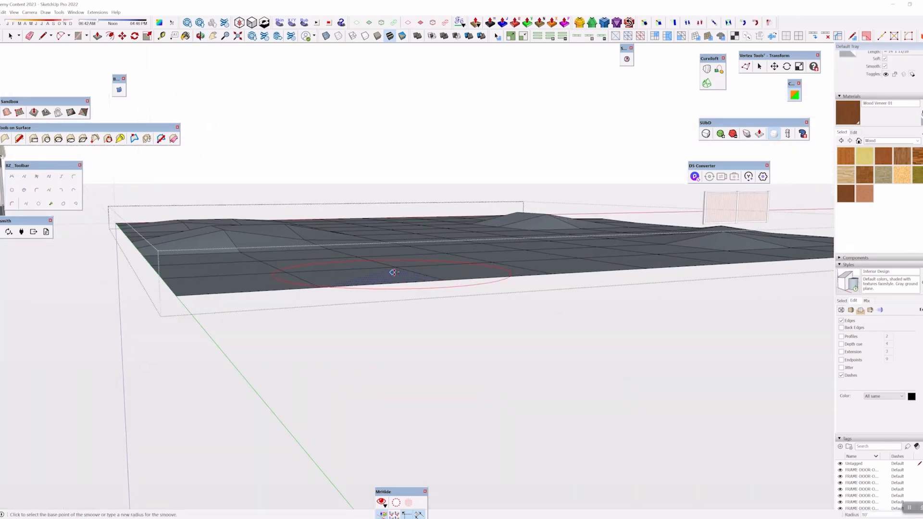
middle_drag(391, 272, 334, 328)
scroll(335, 328, down, 3)
scroll(334, 251, up, 2)
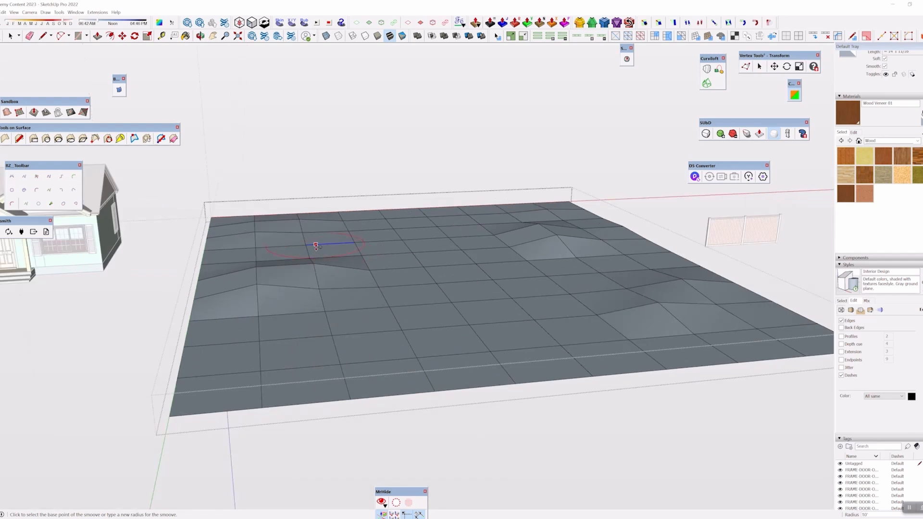
middle_drag(480, 219, 379, 216)
scroll(379, 216, down, 3)
key(space)
click(426, 174)
middle_drag(425, 177, 430, 280)
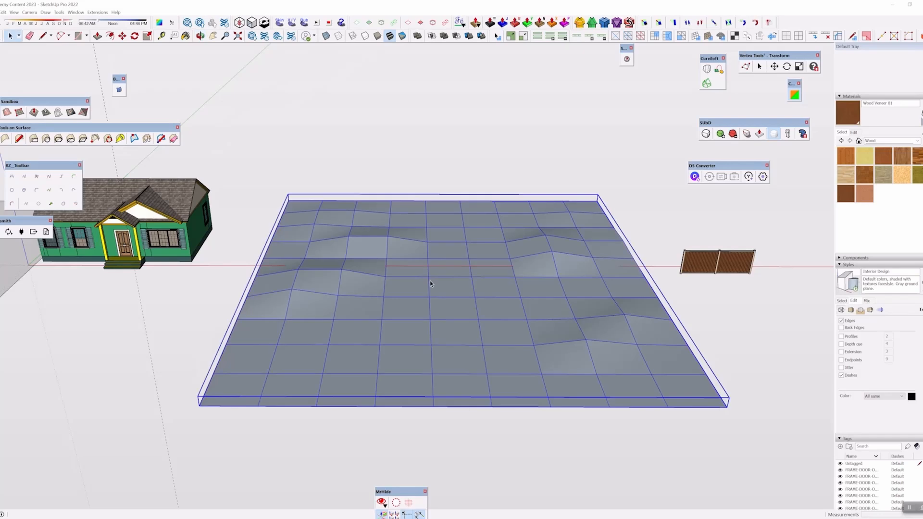
double_click(430, 281)
click(390, 149)
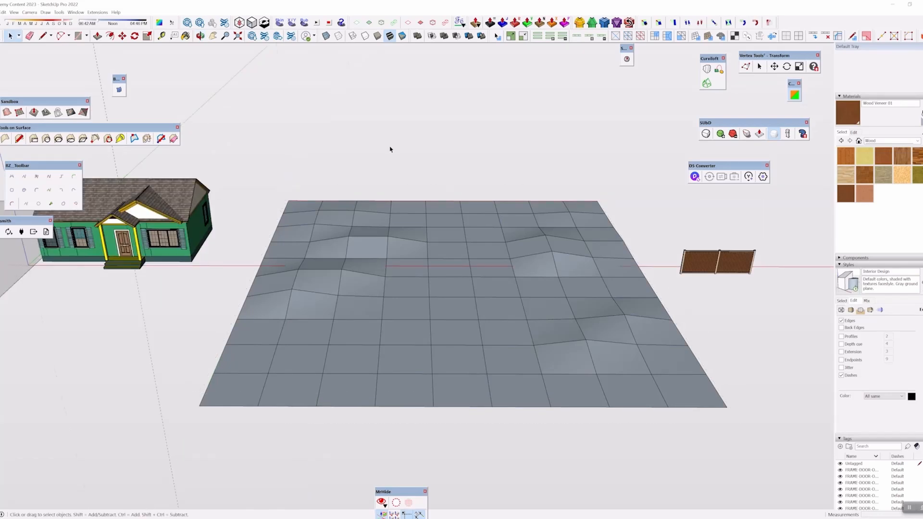
double_click(442, 334)
click(443, 334)
click(457, 115)
Delete the sculpted terrain grid lying between the house and the fence
shift+middle_drag(390, 273, 582, 268)
click(582, 267)
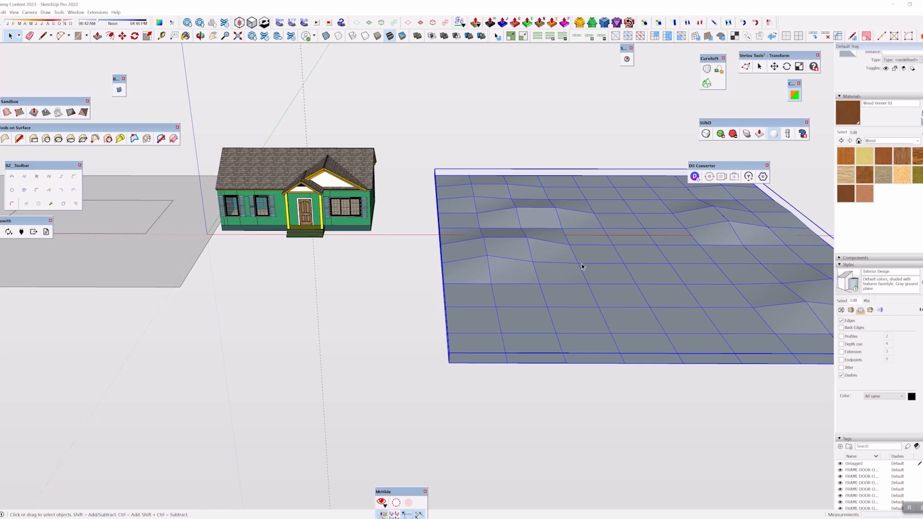
key(Delete)
Delete the large ground rectangle and the smaller rectangle inside it beside the house
shift+middle_drag(163, 290, 417, 292)
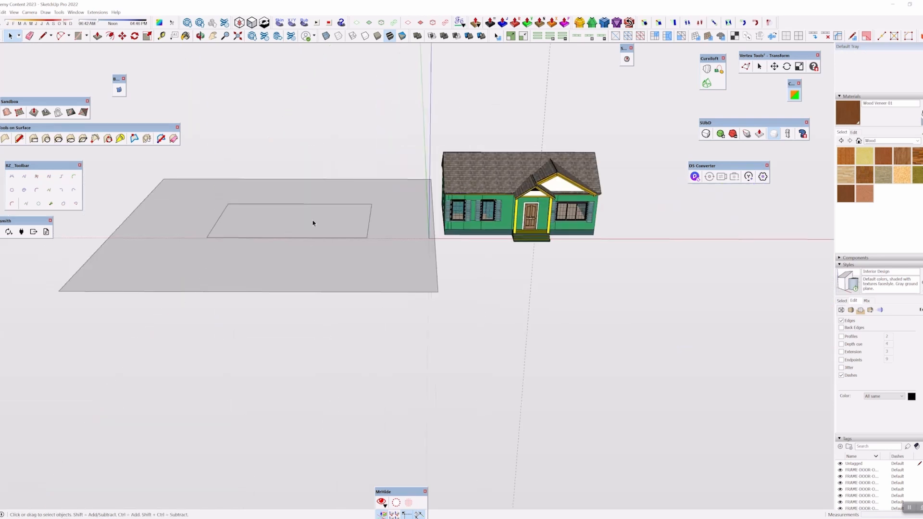
click(314, 222)
click(305, 126)
scroll(383, 271, up, 1)
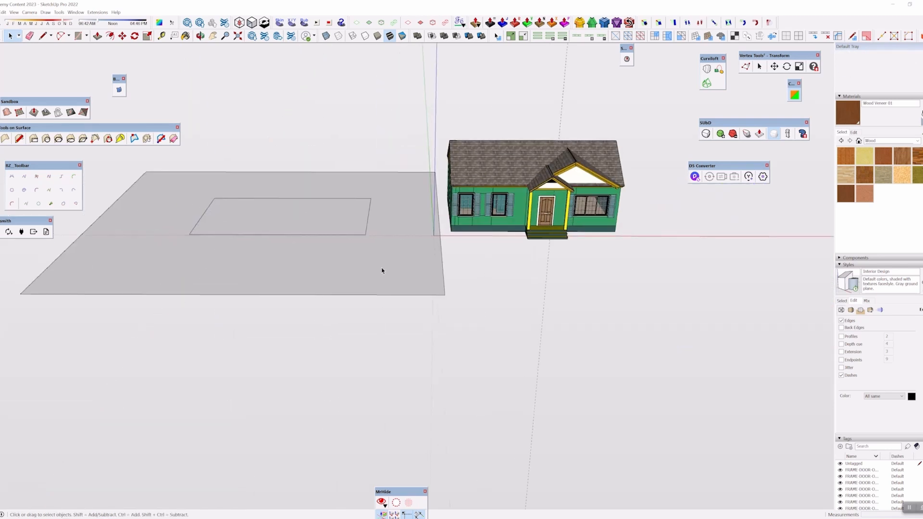
click(332, 211)
click(398, 170)
click(402, 183)
key(Delete)
middle_drag(399, 182, 332, 260)
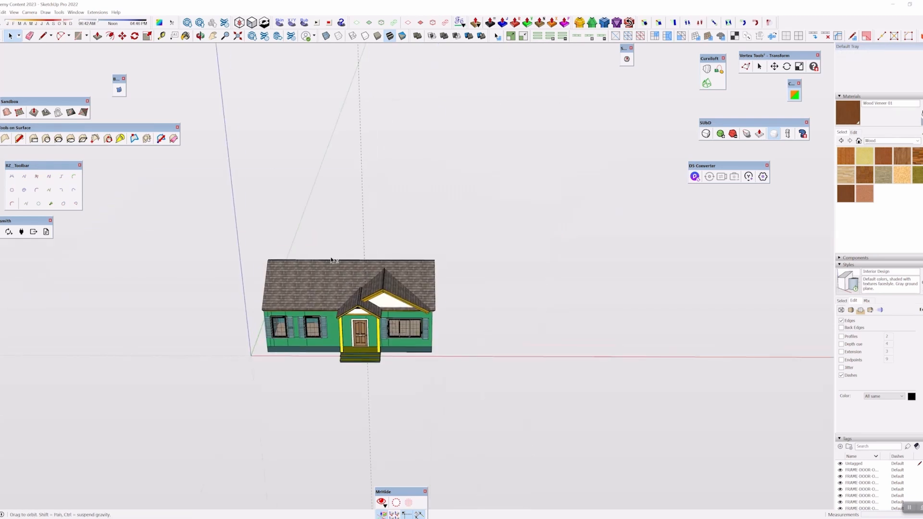
key(space)
drag(143, 193, 481, 384)
middle_drag(480, 385, 370, 325)
click(319, 206)
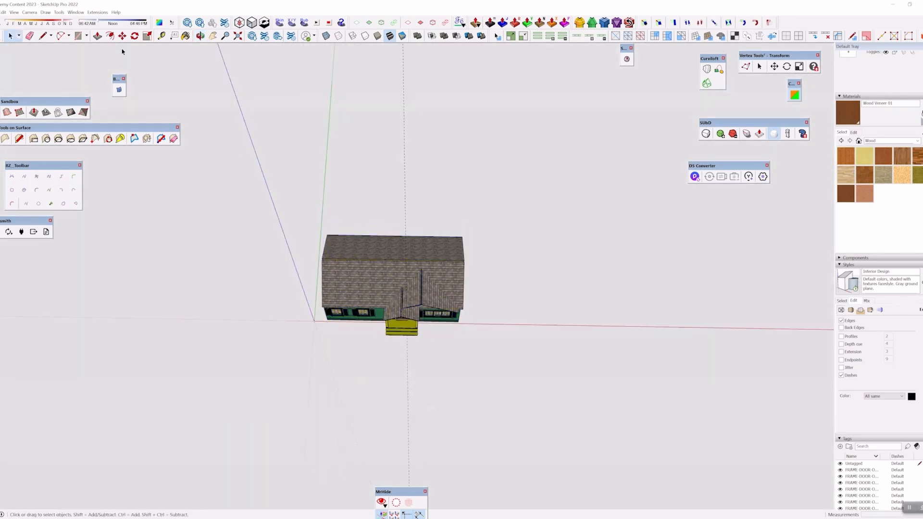
Draw a ground rectangle about 61' by 63' around the house, extending past its footprint on all sides
click(79, 37)
middle_drag(330, 176, 377, 248)
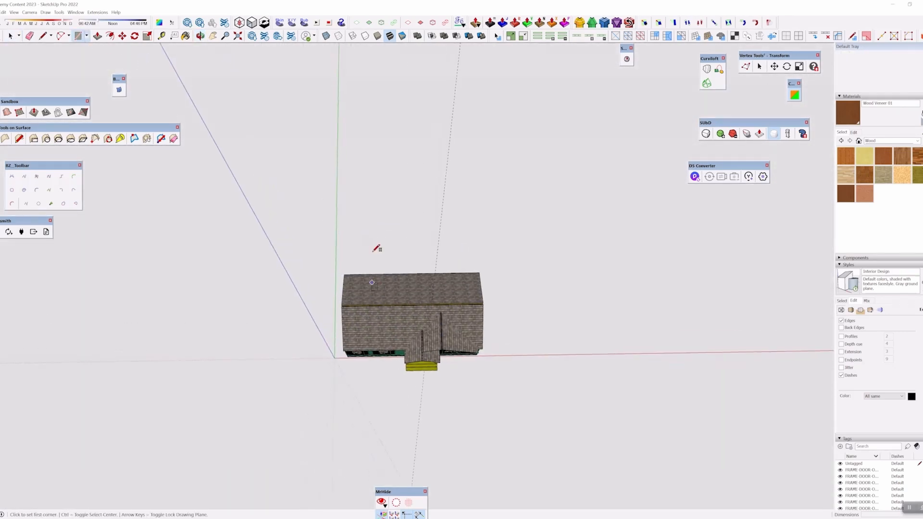
click(313, 245)
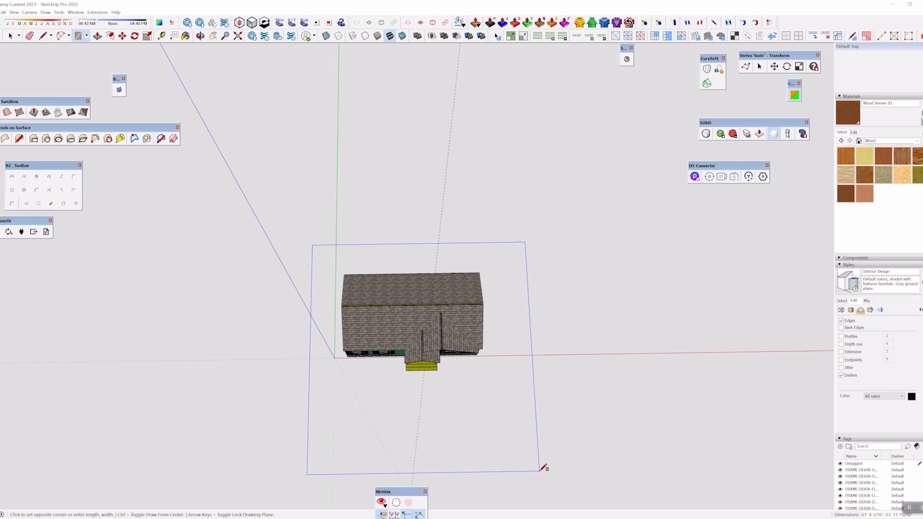
click(540, 471)
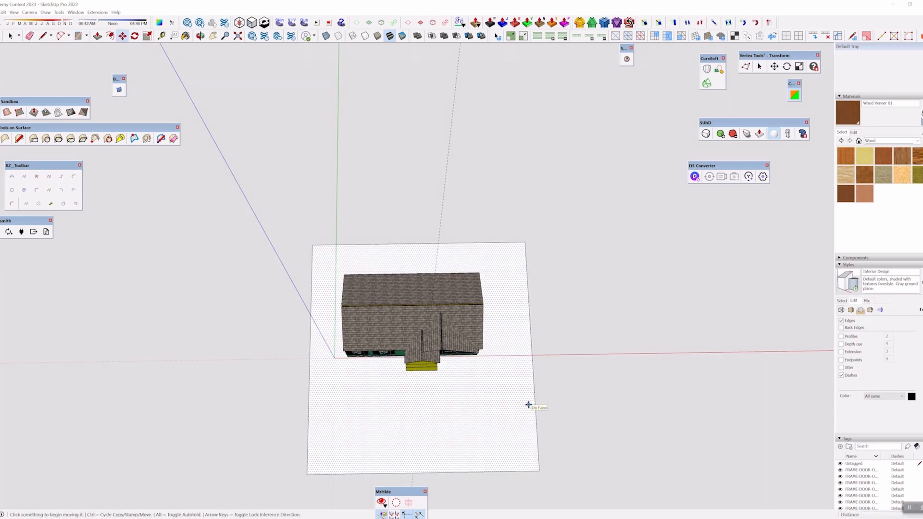
Move the new ground rectangle toward the rear of the house so the house sits more centrally on it
key(space)
click(524, 415)
key(m)
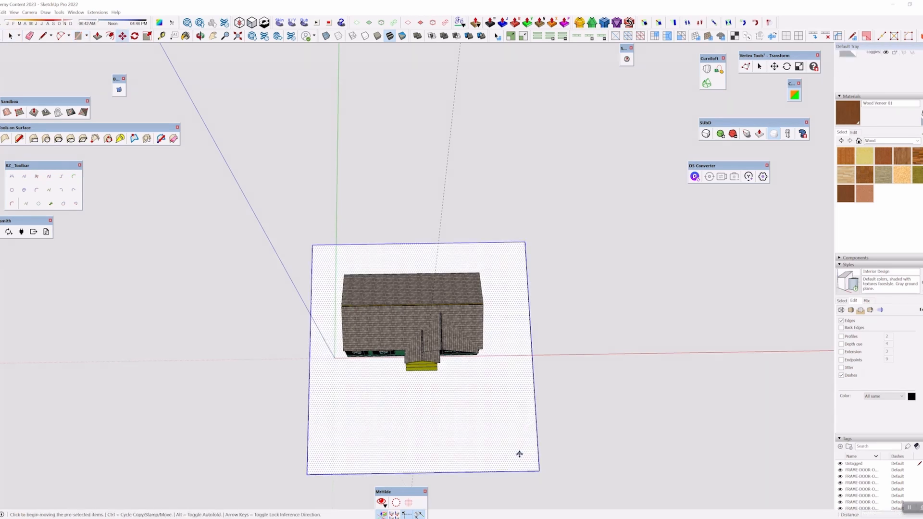
click(519, 451)
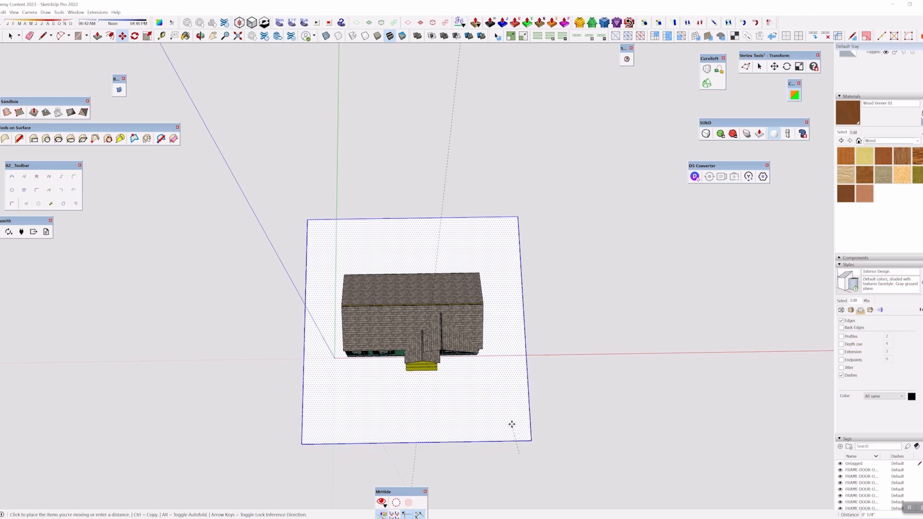
click(506, 427)
middle_drag(435, 231, 400, 428)
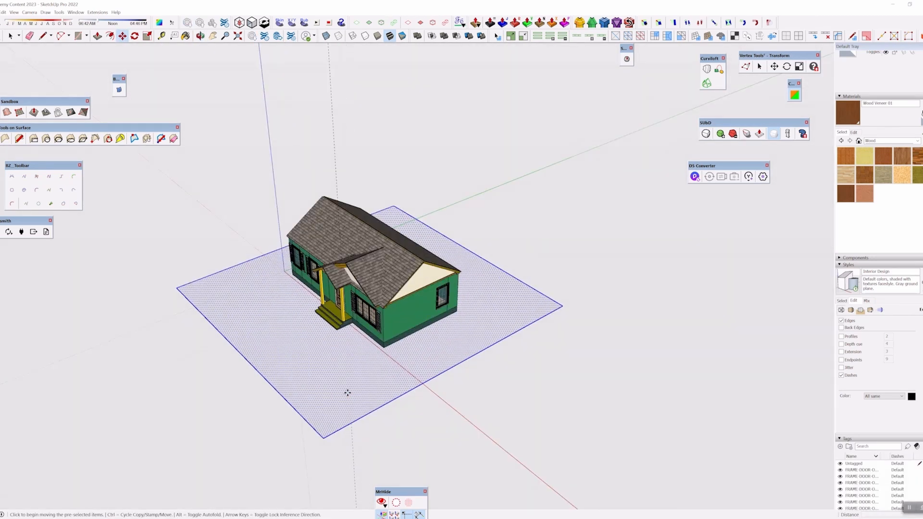
Leave the Move tool and clear the selection of the ground plane
key(space)
middle_drag(93, 385, 555, 376)
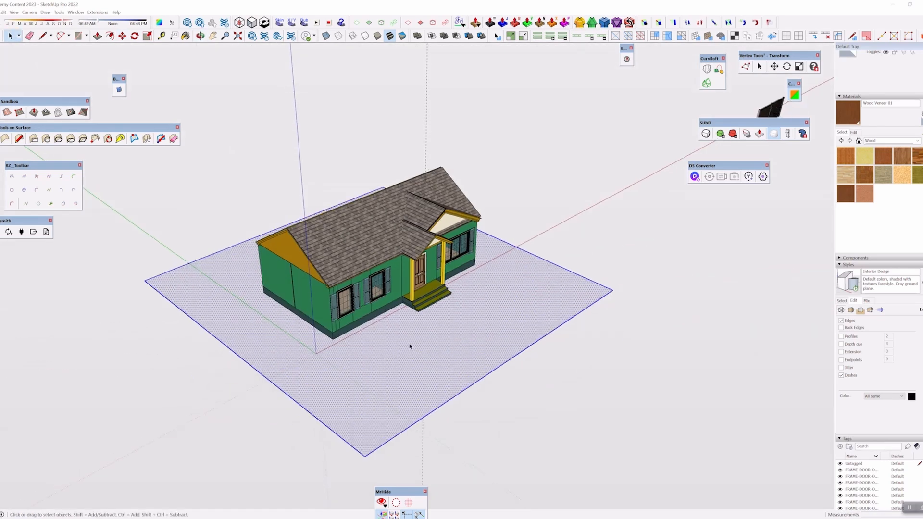
middle_drag(394, 345, 625, 262)
click(625, 262)
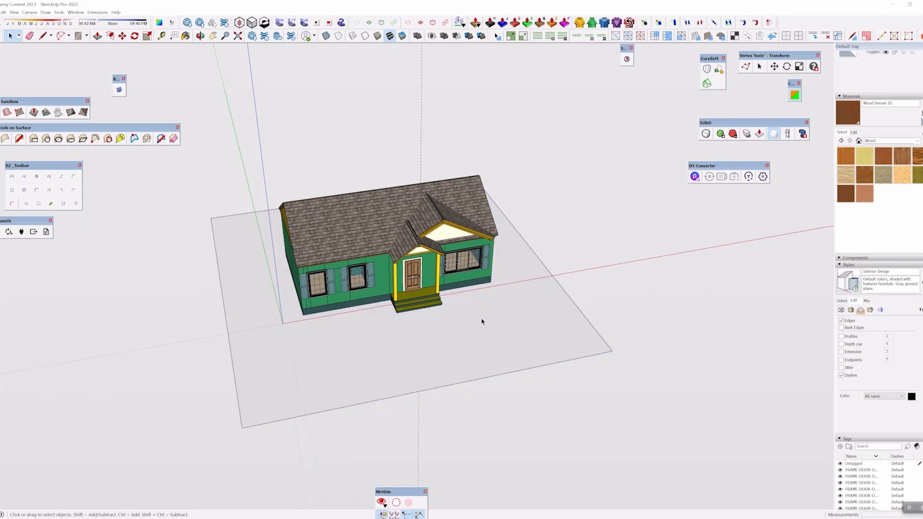
scroll(482, 321, up, 1)
middle_drag(482, 322, 174, 275)
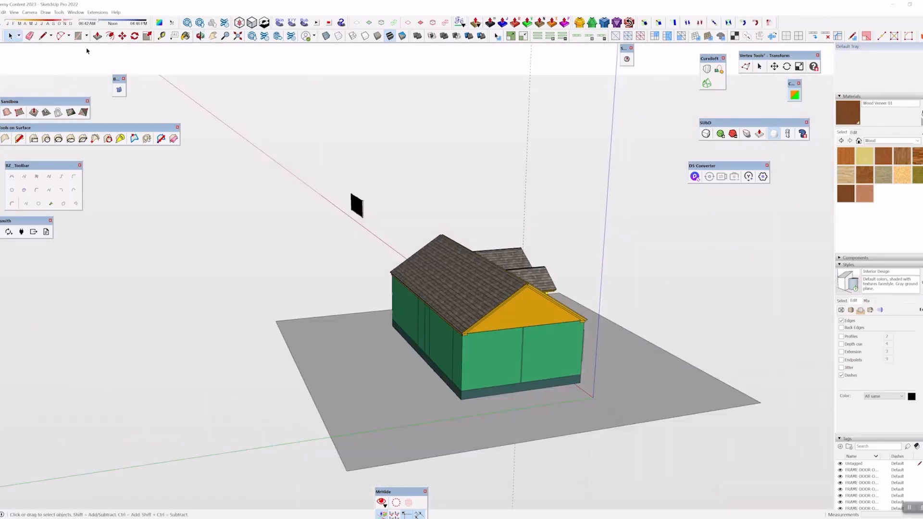
Draw a short vertical line from the foundation's front corner below the paired windows down to the ground plane
click(78, 36)
mouse_move(529, 385)
middle_down()
mouse_move(627, 441)
mouse_move(369, 466)
mouse_move(335, 332)
mouse_move(321, 349)
mouse_move(369, 316)
middle_up()
scroll(332, 328, up, 2)
click(43, 36)
scroll(328, 331, up, 3)
scroll(369, 315, up, 2)
click(372, 305)
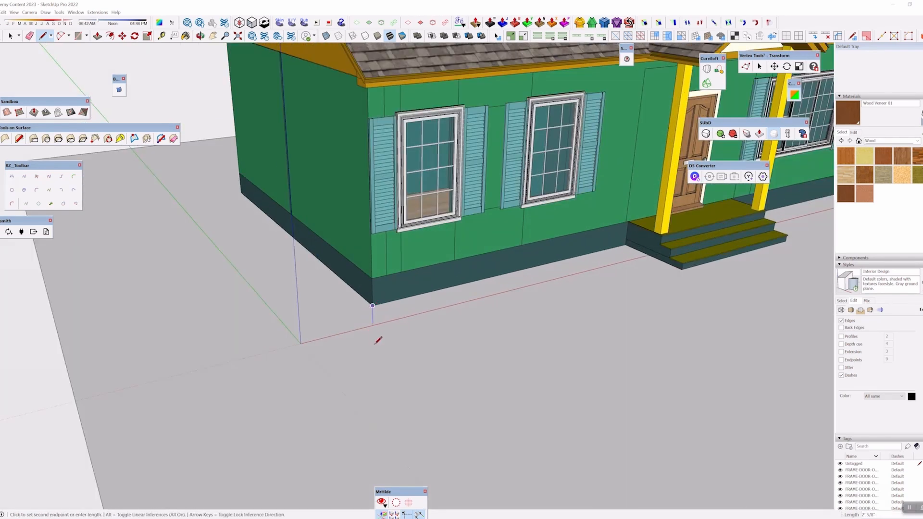
click(373, 322)
key(space)
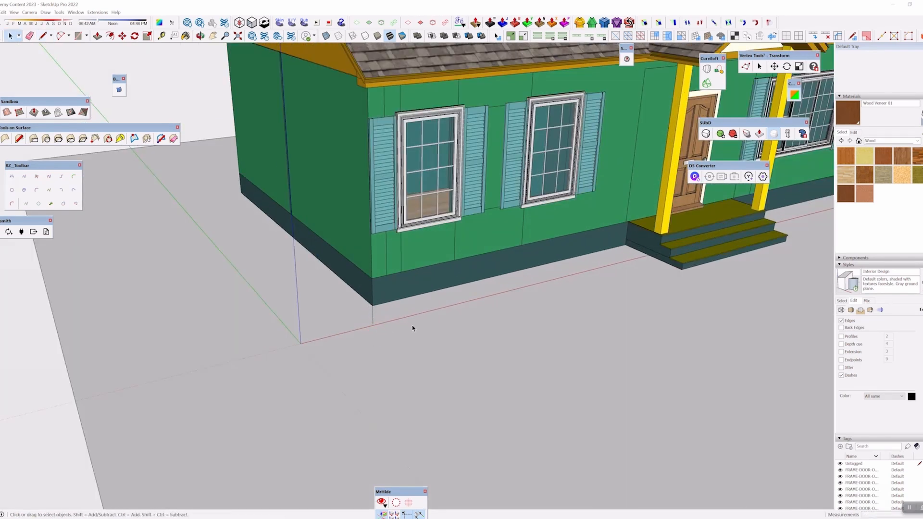
Draw a short line along the ground, outward from the lower end of the vertical corner line
scroll(412, 325, up, 2)
middle_drag(411, 325, 447, 315)
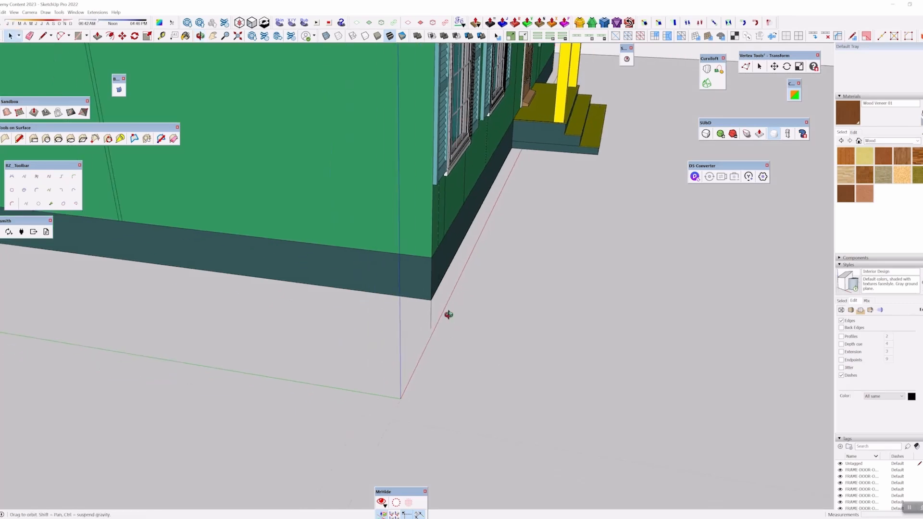
scroll(451, 237, up, 3)
key(l)
middle_drag(449, 272, 414, 313)
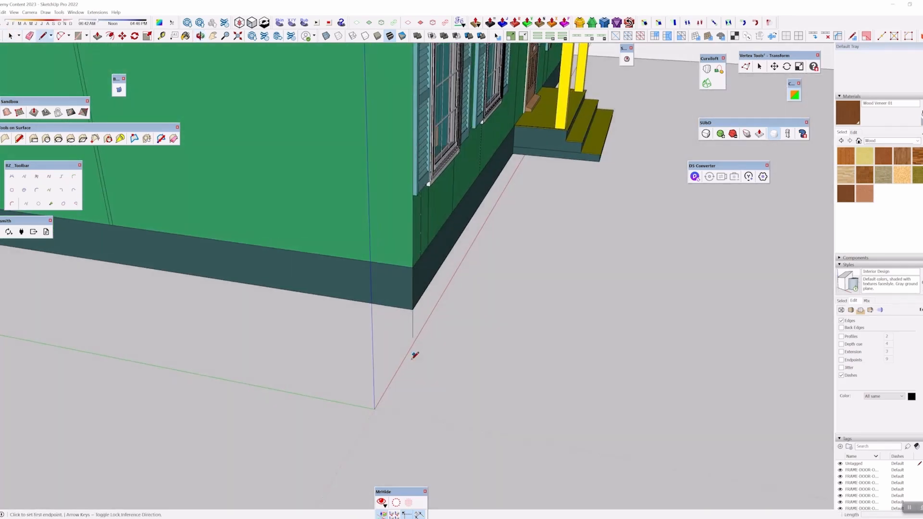
click(414, 335)
click(446, 340)
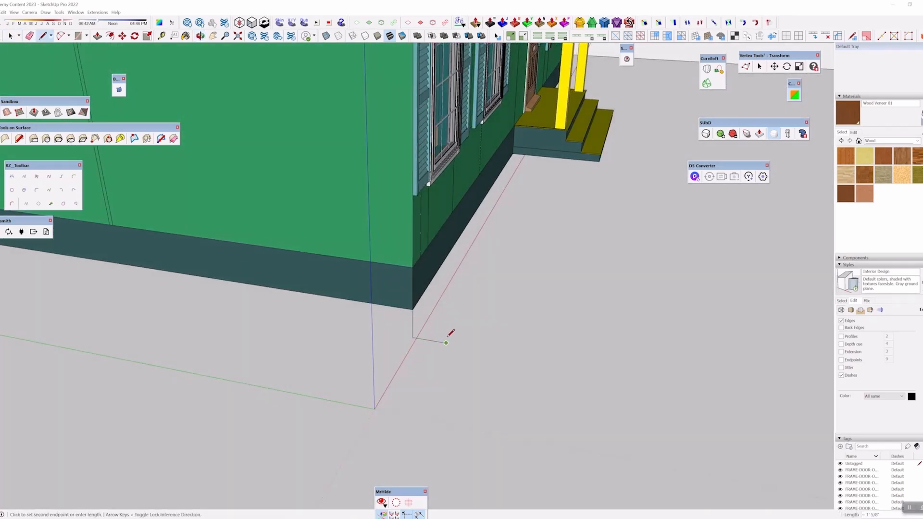
Draw the front edge of the border outline parallel to the front wall, past the porch and beyond the far front corner
mouse_move(446, 341)
middle_down()
mouse_move(233, 374)
mouse_move(290, 356)
middle_up()
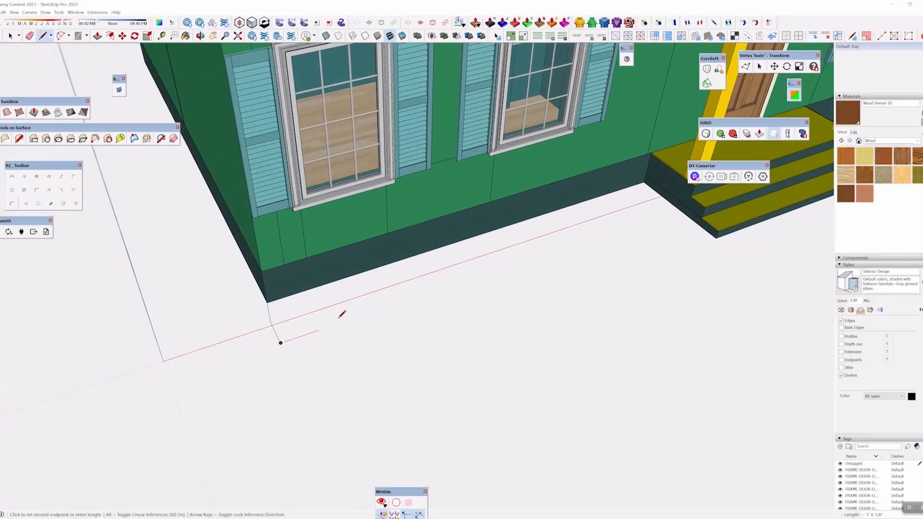
scroll(370, 299, down, 5)
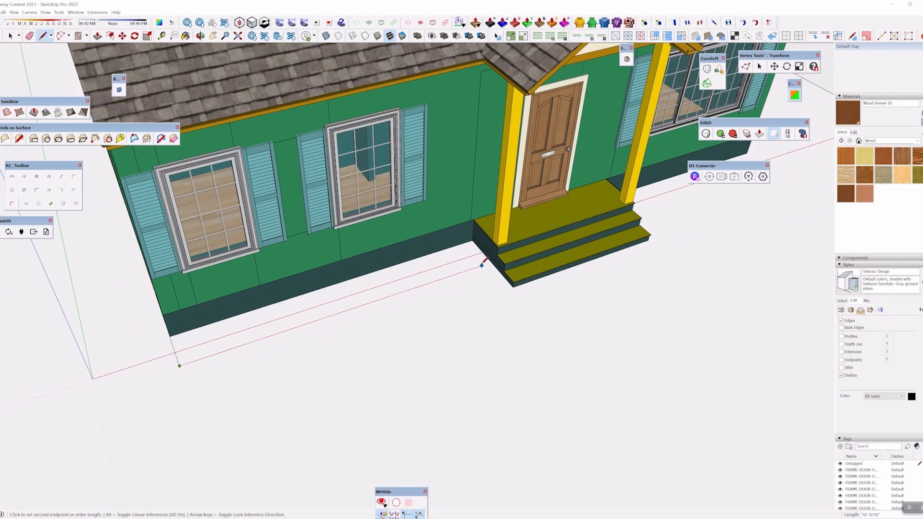
mouse_move(484, 262)
middle_down()
mouse_move(273, 330)
mouse_move(383, 336)
middle_up()
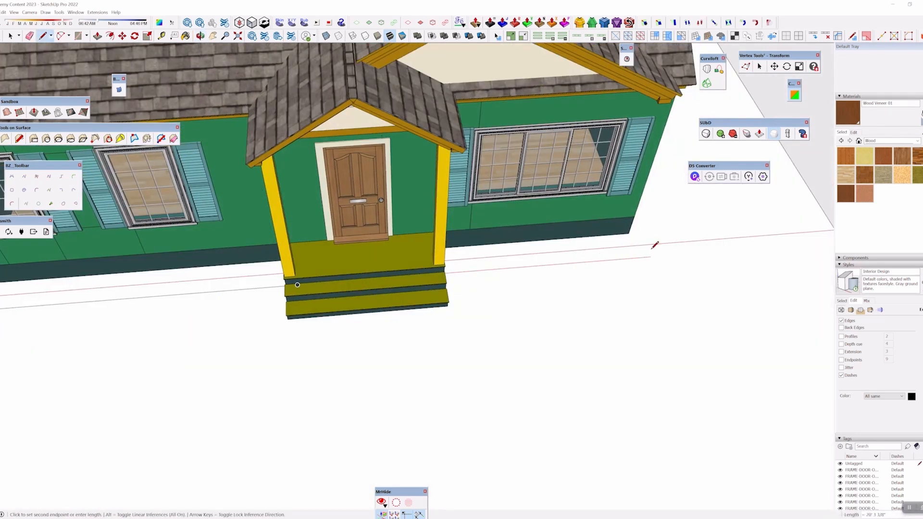
middle_drag(655, 245, 447, 292)
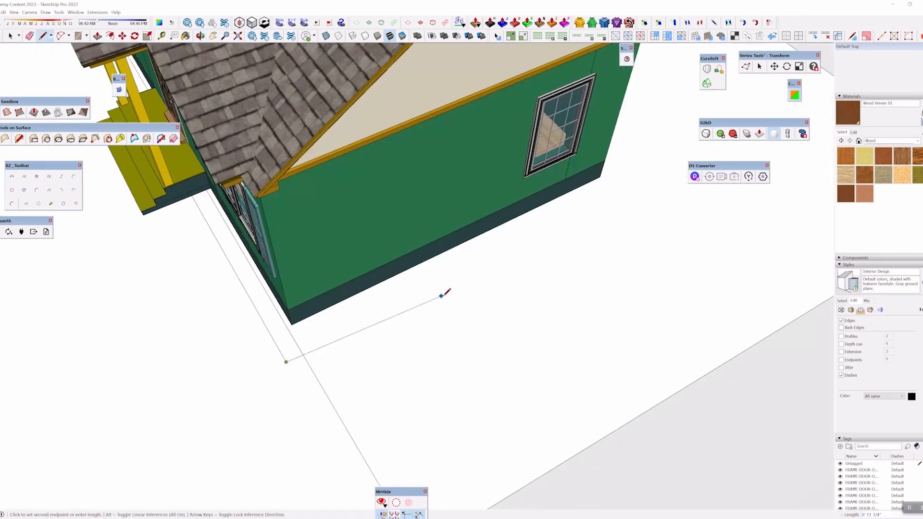
Continue the border outline on the ground along the side wall with the single window and along the rear wall
mouse_move(346, 327)
middle_down()
mouse_move(262, 313)
mouse_move(169, 373)
mouse_move(233, 425)
middle_up()
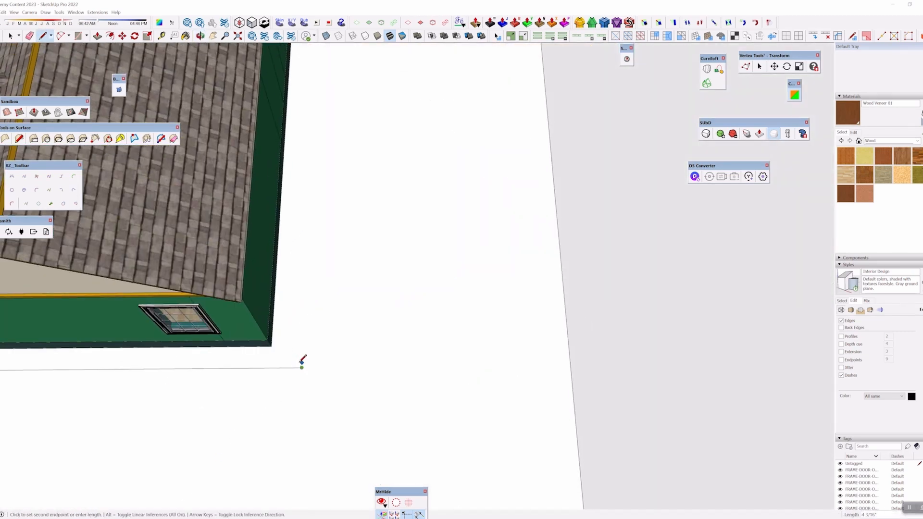
mouse_move(303, 365)
middle_down()
mouse_move(290, 278)
mouse_move(319, 168)
mouse_move(639, 358)
mouse_move(442, 368)
mouse_move(732, 249)
mouse_move(532, 363)
mouse_move(431, 352)
middle_up()
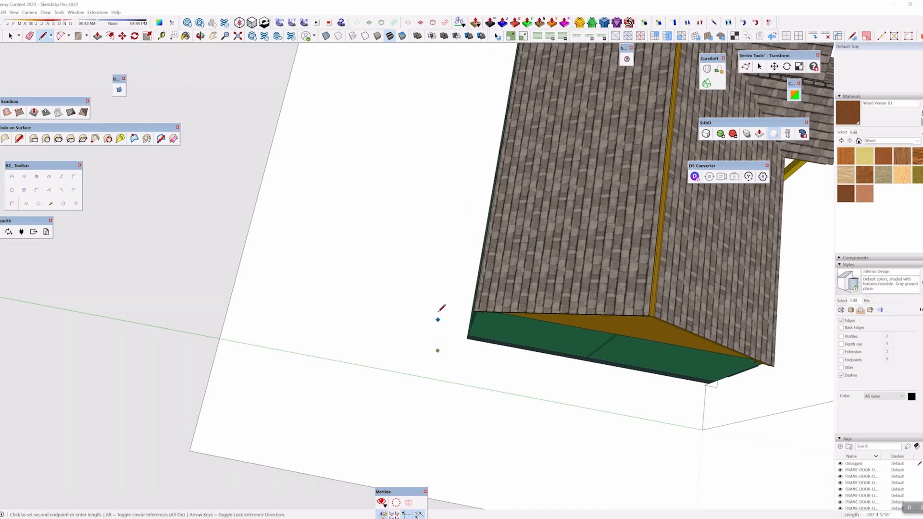
mouse_move(439, 309)
middle_down()
mouse_move(430, 330)
mouse_move(478, 245)
middle_up()
key(Escape)
shift+middle_drag(423, 423, 453, 109)
scroll(419, 405, down, 3)
mouse_move(422, 403)
middle_down()
mouse_move(476, 239)
mouse_move(483, 116)
middle_up()
click(496, 154)
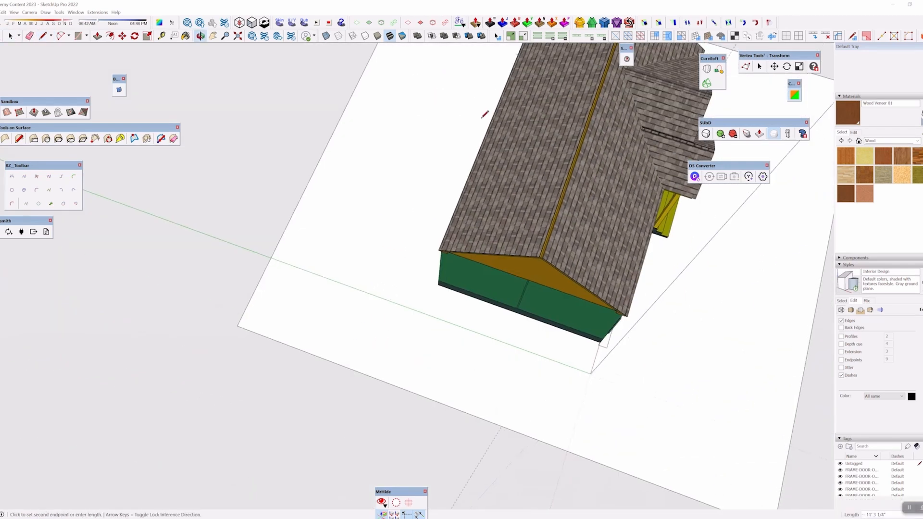
click(419, 289)
Draw the remaining side edge of the border along the windowless gable wall, closing the outline at its front corner
middle_drag(503, 330, 231, 72)
scroll(219, 110, up, 2)
shift+middle_drag(218, 114, 308, 199)
scroll(354, 255, up, 3)
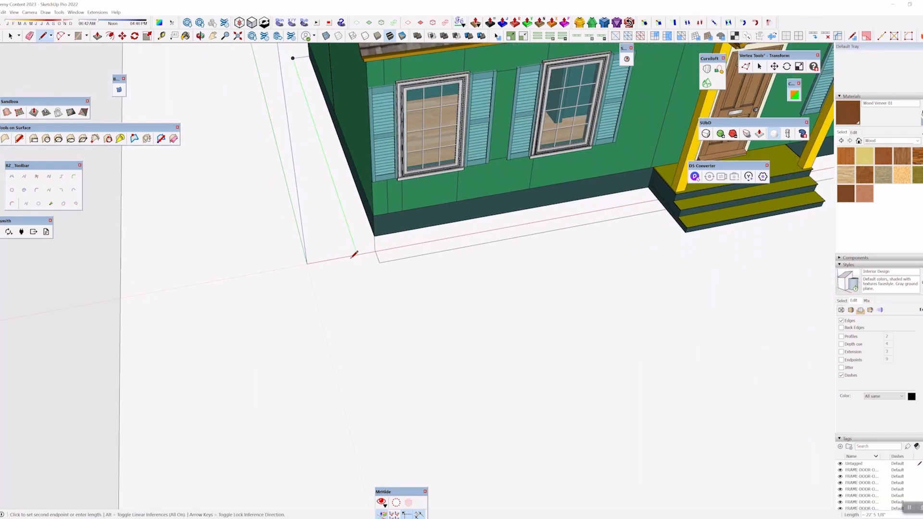
click(361, 266)
Erase the helper lines between the foundation's front corner and the border outline
key(e)
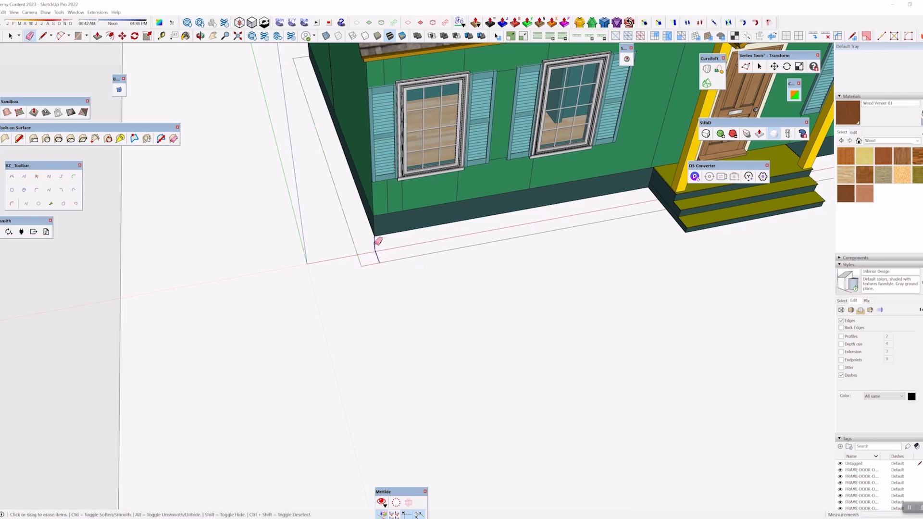
mouse_move(369, 260)
middle_down()
mouse_move(577, 183)
mouse_move(603, 98)
mouse_move(342, 118)
mouse_move(409, 231)
middle_up()
shift+middle_drag(524, 250, 172, 329)
key(space)
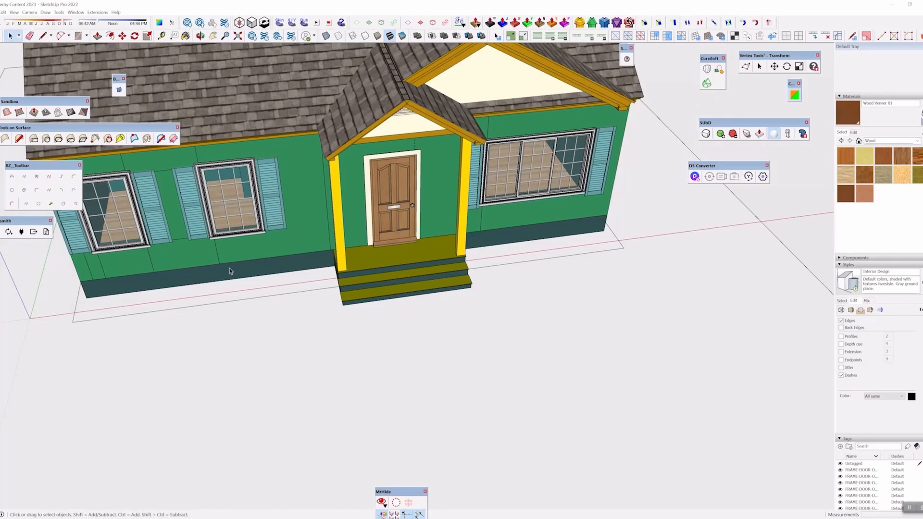
Inspect the border outline around the house and check whether the ground and the border strip select as separate faces
mouse_move(229, 268)
middle_down()
mouse_move(264, 257)
mouse_move(366, 318)
middle_up()
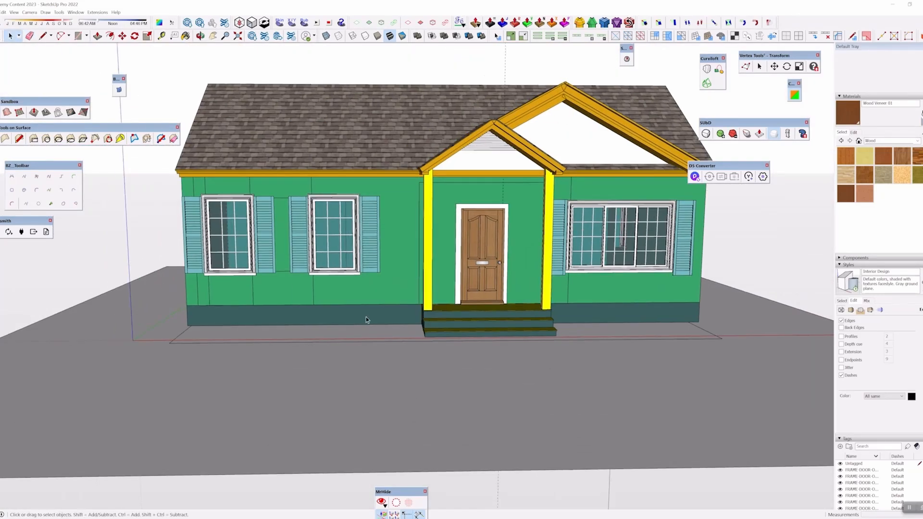
middle_drag(310, 347, 543, 275)
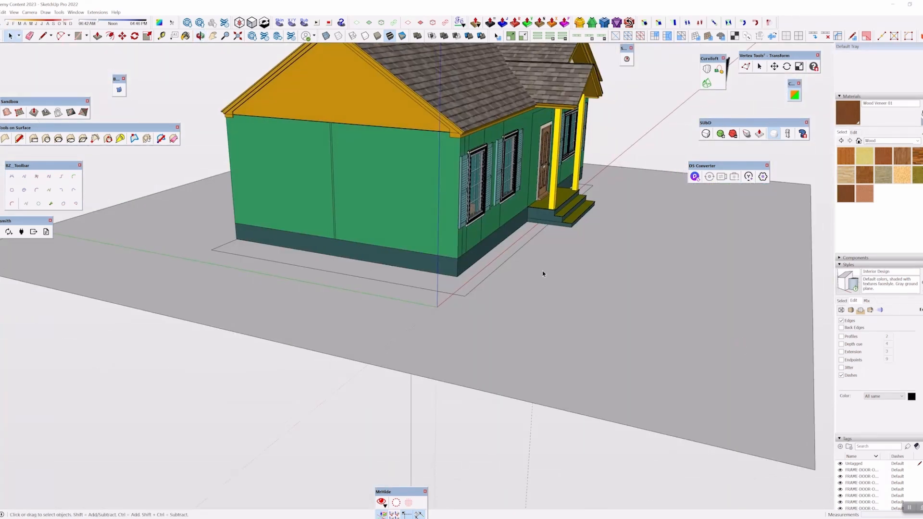
middle_drag(542, 274, 461, 302)
scroll(596, 314, up, 3)
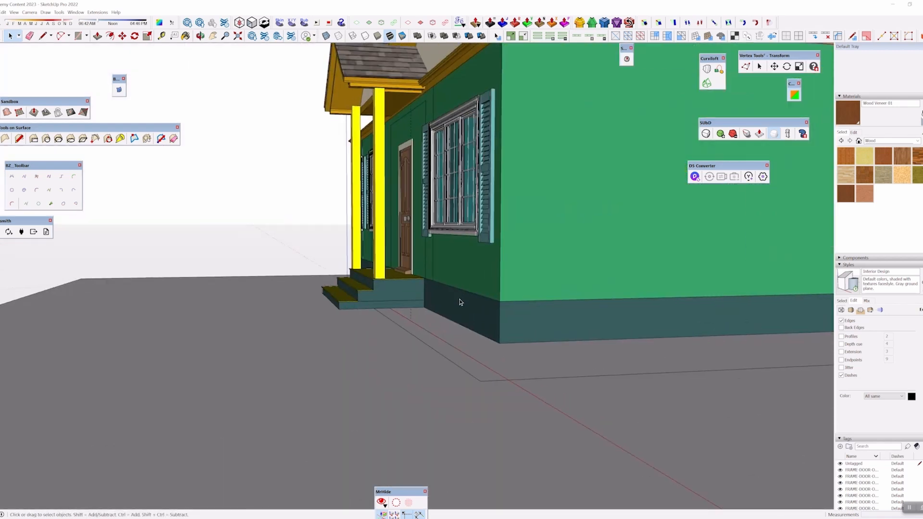
middle_drag(327, 302, 369, 398)
click(248, 399)
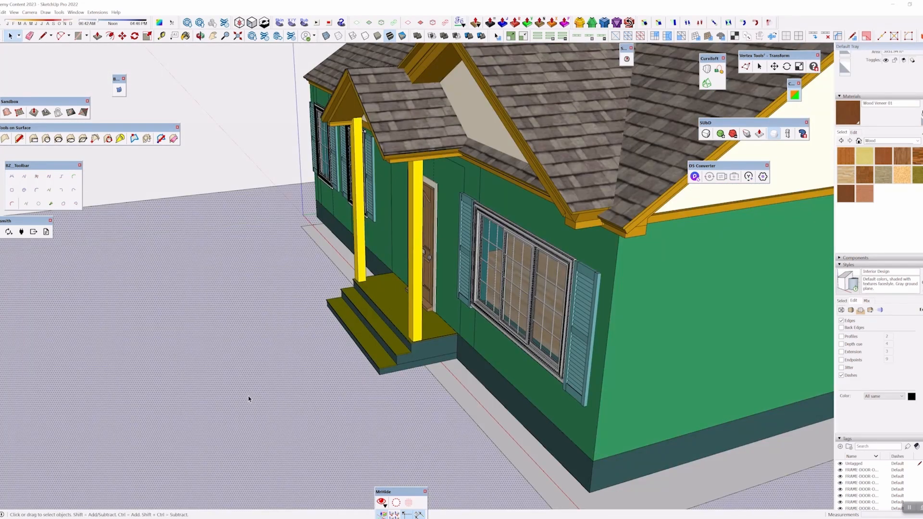
click(505, 420)
shift+middle_drag(627, 418, 509, 400)
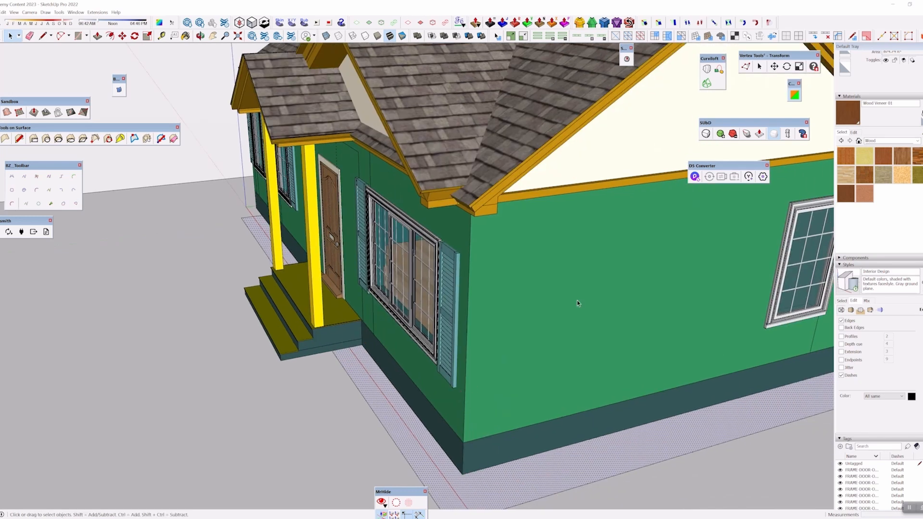
click(423, 370)
middle_drag(423, 370, 655, 304)
scroll(655, 304, down, 2)
middle_drag(375, 345, 330, 310)
scroll(383, 194, down, 1)
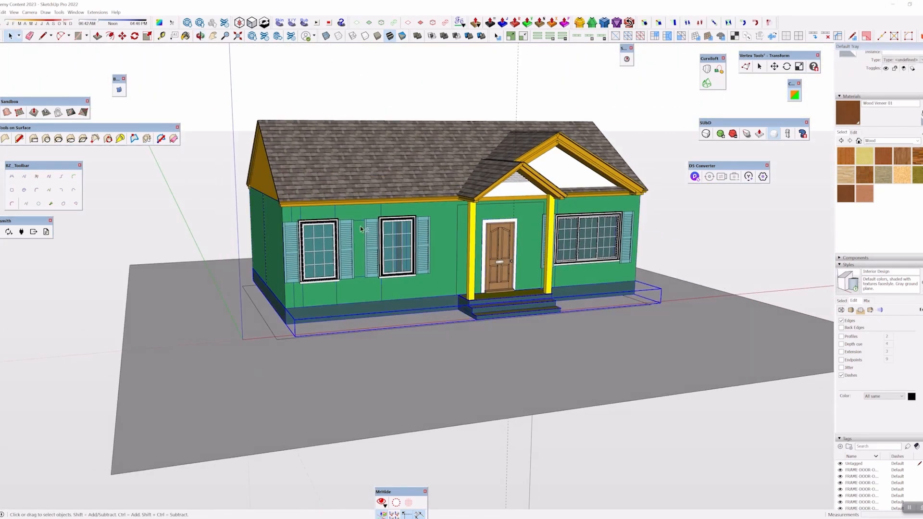
Hide the house and the other geometry, leaving the ground face visible
middle_drag(355, 181, 289, 148)
key(ctrl+a)
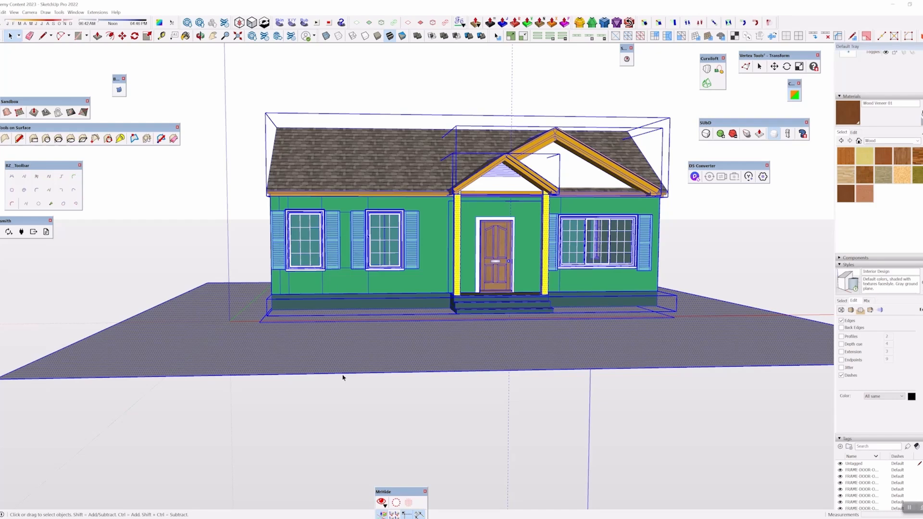
click(382, 331)
right_click(382, 330)
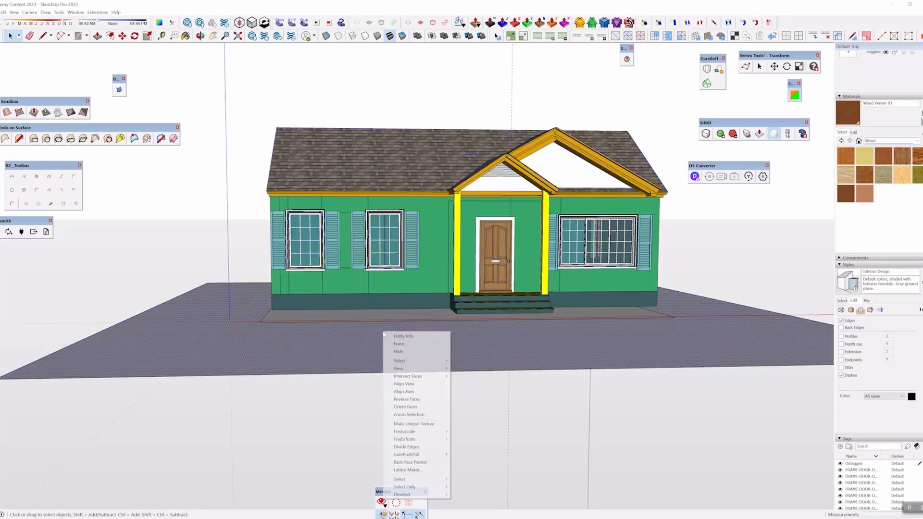
click(339, 339)
key(ctrl+a)
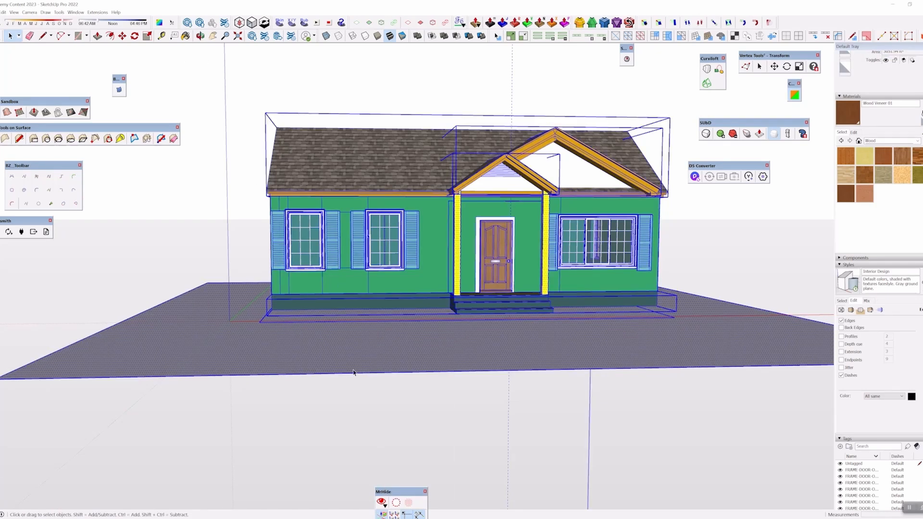
right_click(362, 243)
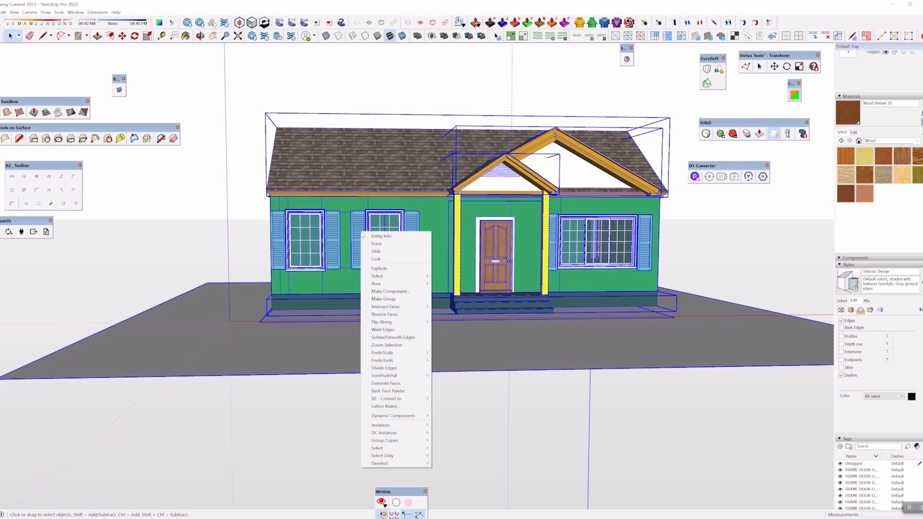
click(387, 254)
Examine the exposed ground face and the rectangular area enclosed by the border outline
middle_drag(352, 271, 597, 274)
shift+middle_drag(201, 347, 318, 267)
middle_drag(292, 185, 302, 277)
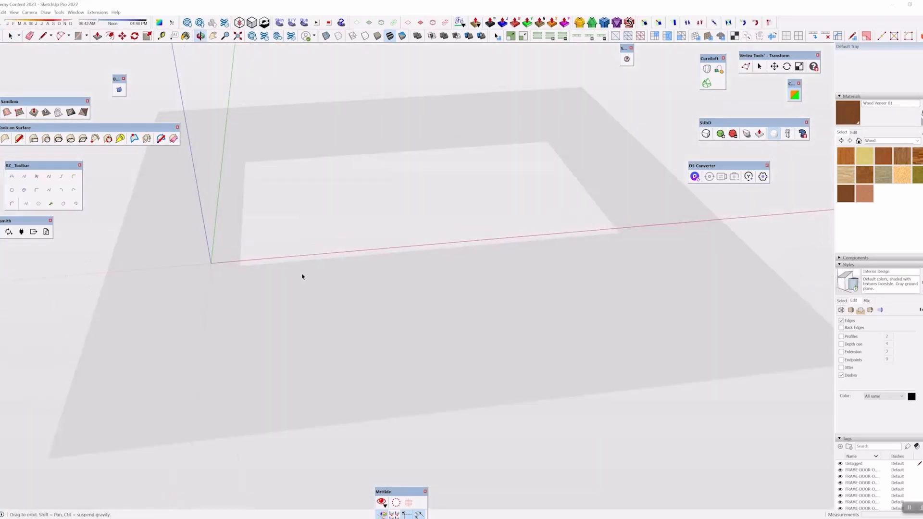
scroll(402, 189, down, 3)
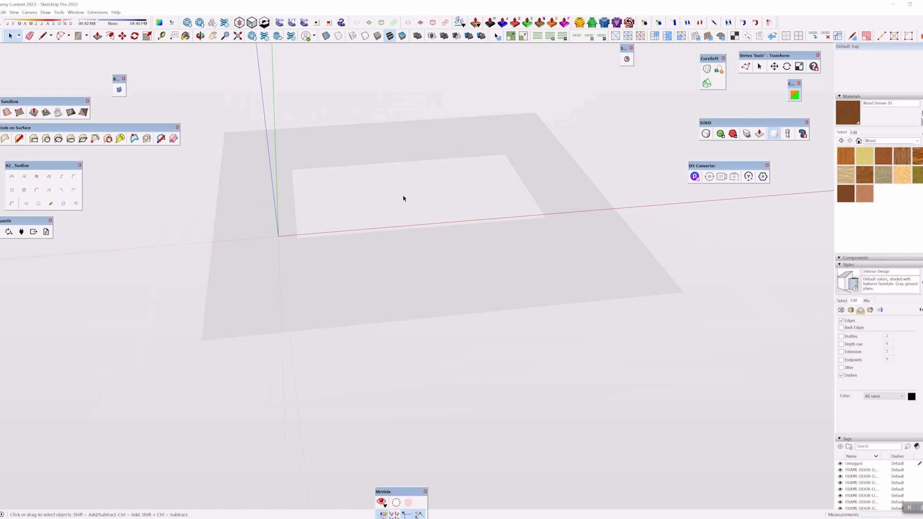
scroll(403, 198, up, 2)
scroll(577, 188, down, 2)
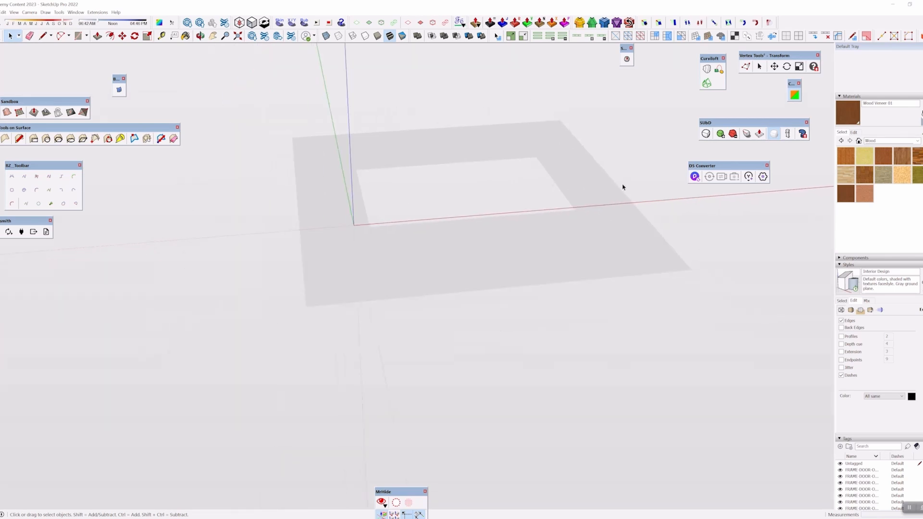
middle_drag(622, 186, 821, 291)
scroll(305, 229, up, 3)
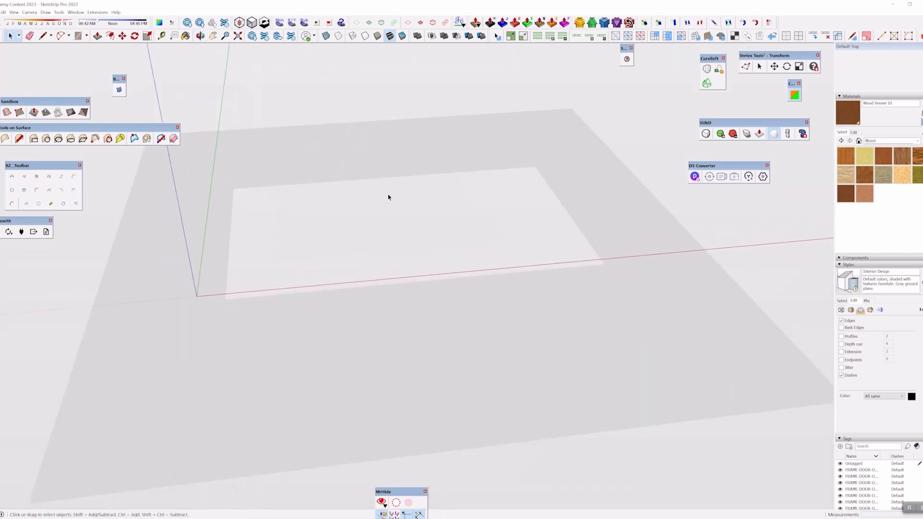
mouse_move(387, 198)
middle_down()
mouse_move(406, 237)
mouse_move(388, 194)
middle_up()
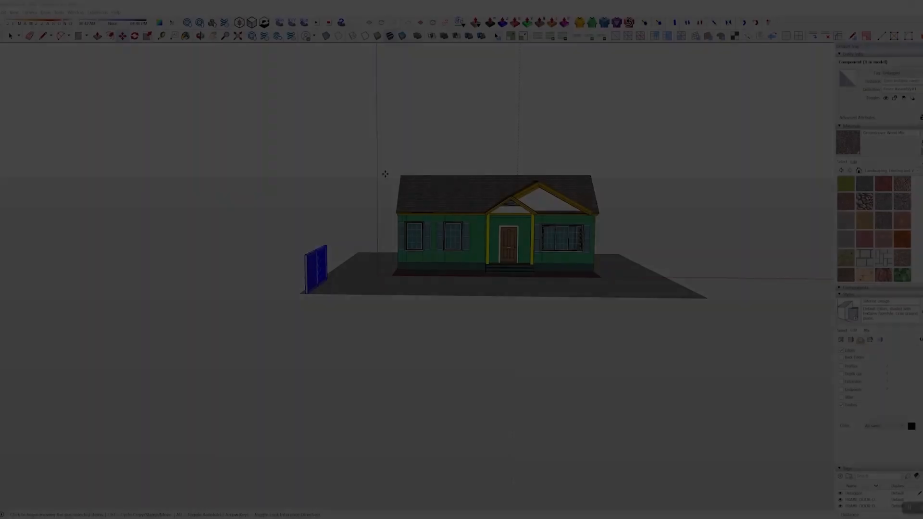
middle_drag(398, 281, 342, 330)
scroll(330, 283, up, 2)
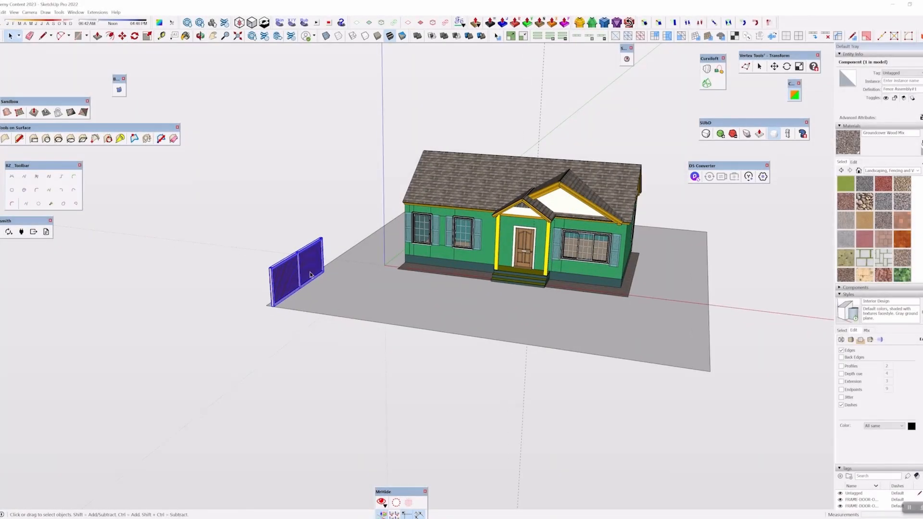
middle_drag(319, 269, 317, 236)
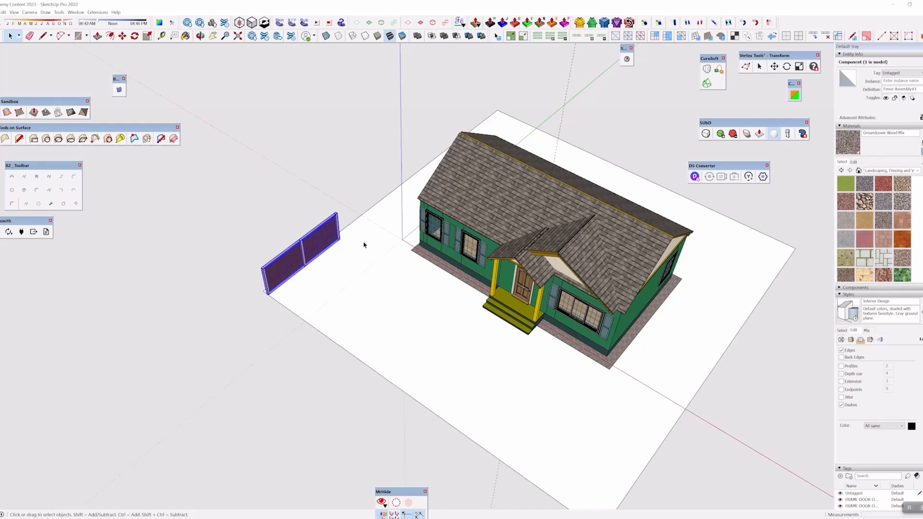
Copy the fence section end to end along the lot's left edge, arraying it into a row of four sections
key(m)
middle_drag(364, 262, 470, 252)
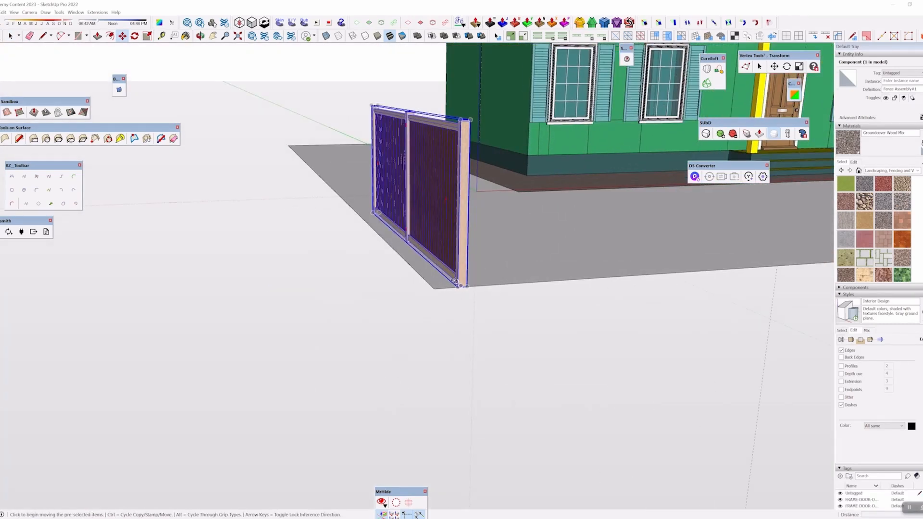
scroll(446, 297, up, 2)
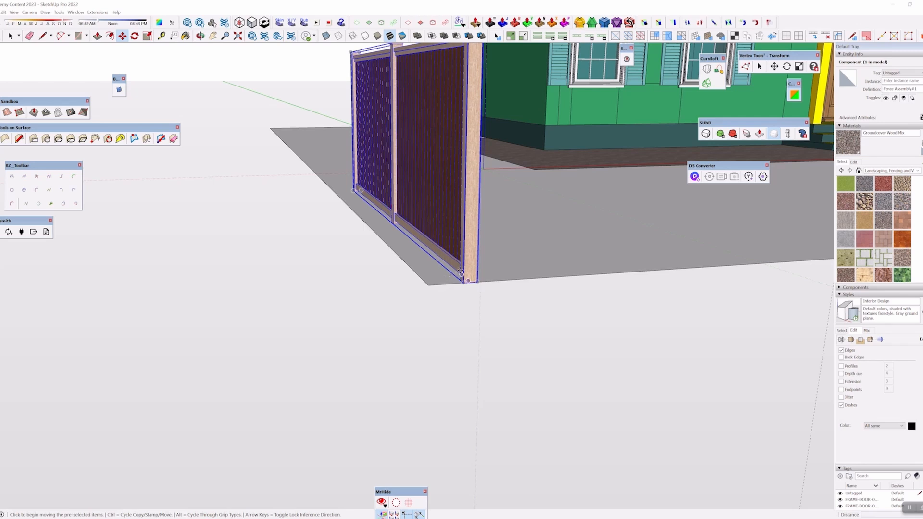
middle_drag(462, 269, 368, 258)
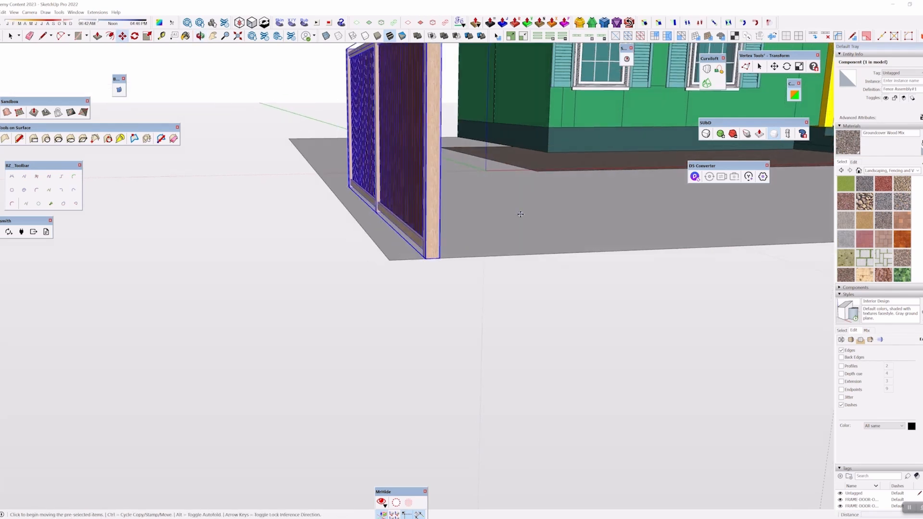
middle_drag(520, 214, 283, 225)
shift+middle_drag(359, 212, 336, 317)
scroll(437, 305, down, 2)
key(ctrl)
click(162, 364)
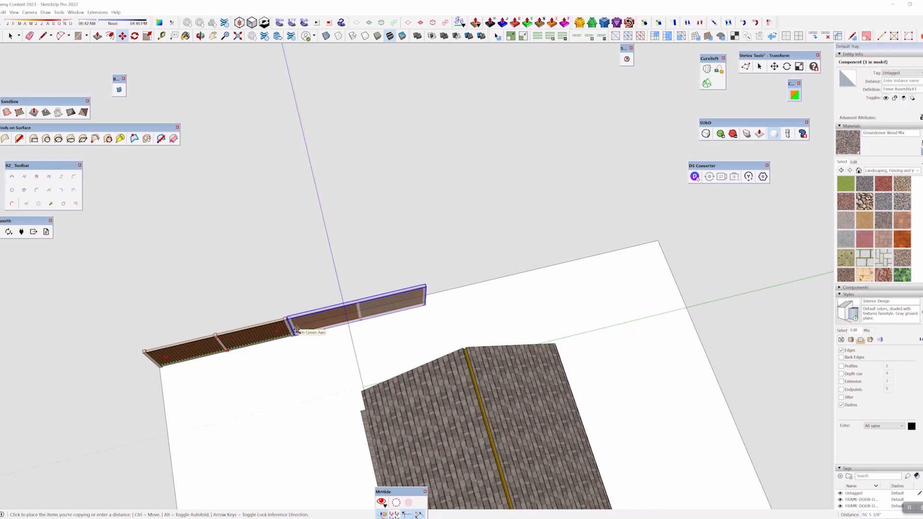
click(295, 331)
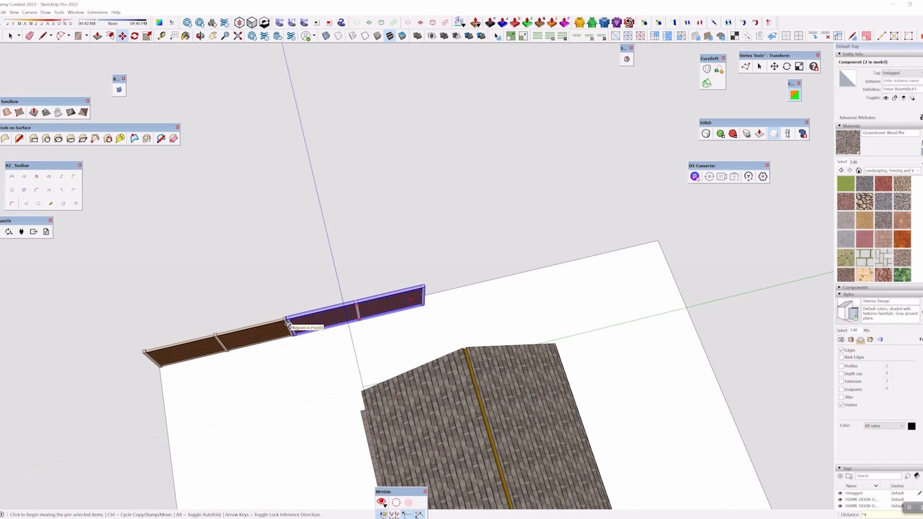
key(Return)
key(space)
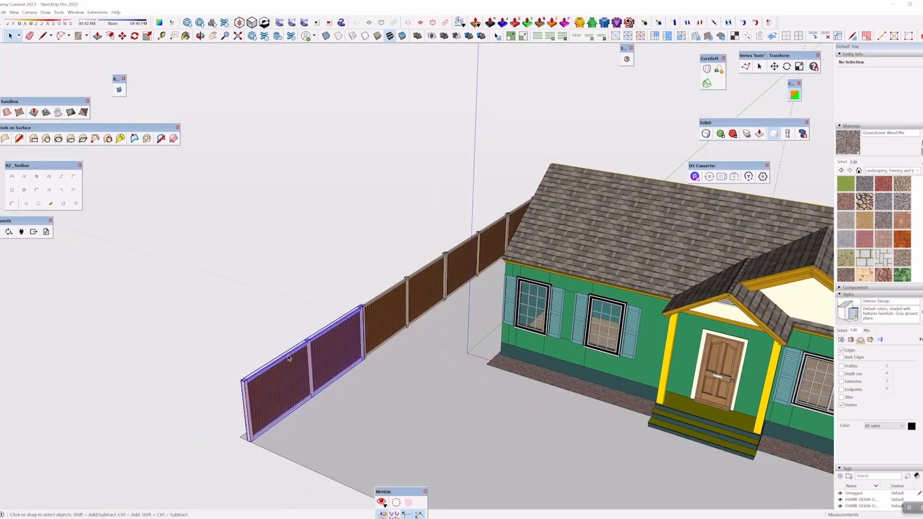
Make a group from the four fence sections along the lot's left edge
middle_drag(461, 357, 716, 337)
shift+click(335, 319)
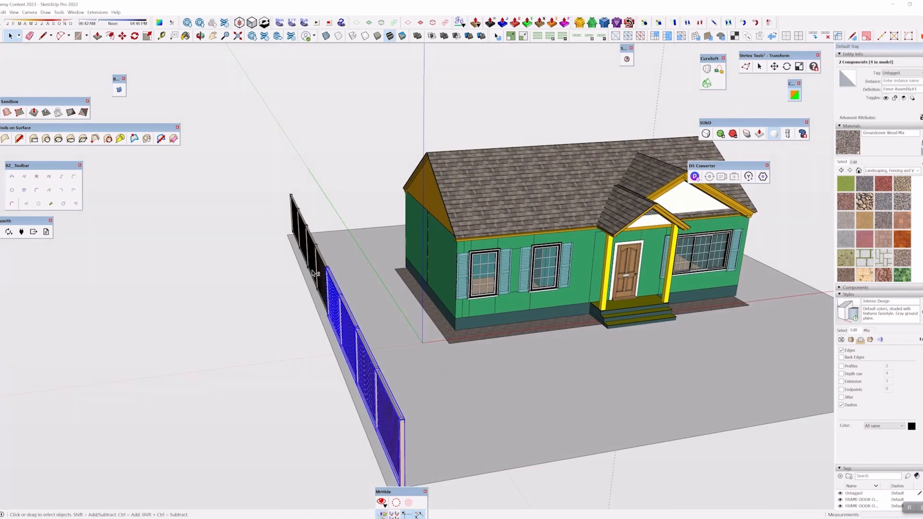
right_click(303, 235)
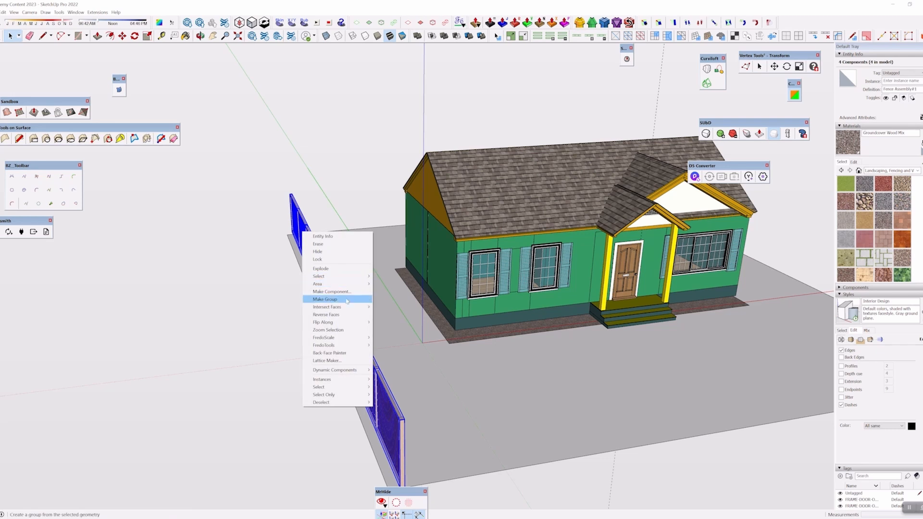
click(354, 302)
Copy the fence group across to the opposite side edge of the lot
middle_drag(405, 245, 412, 371)
scroll(414, 372, down, 3)
key(m)
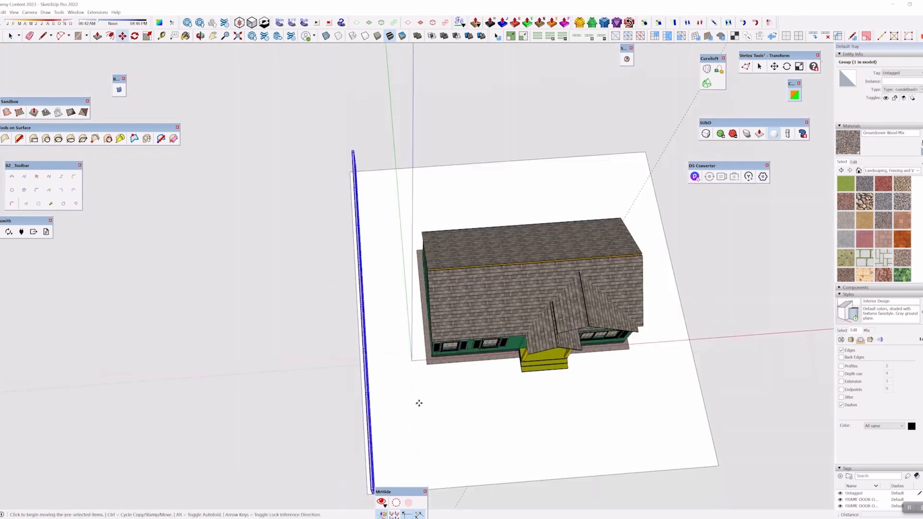
scroll(418, 402, down, 2)
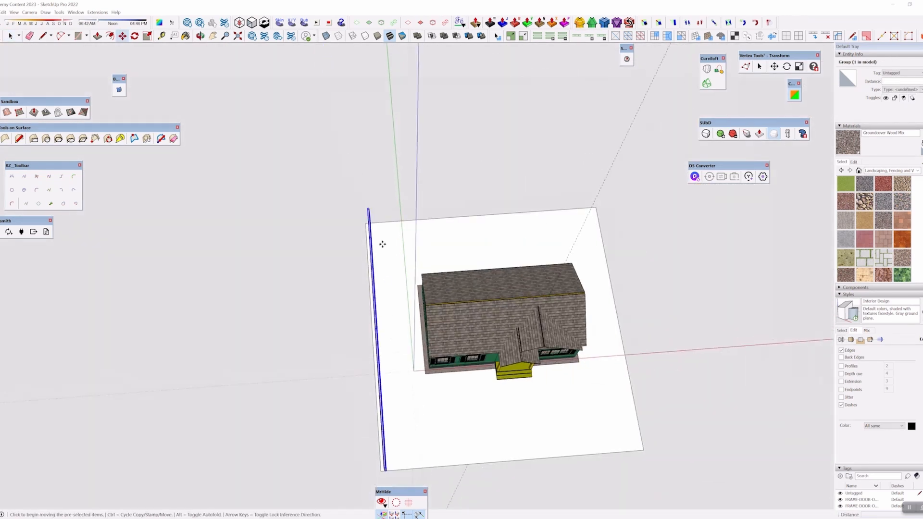
key(ctrl)
click(380, 360)
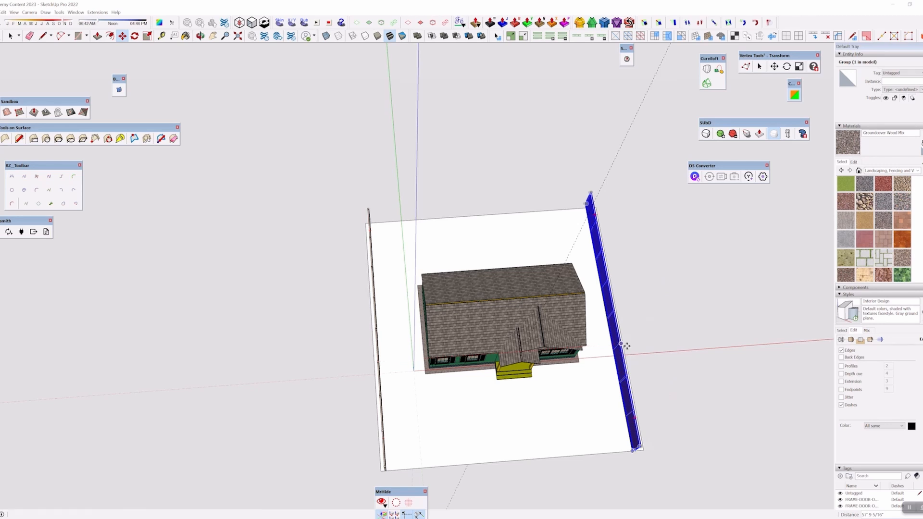
click(627, 346)
Move the copied right-hand fence by its front post's bottom corner to align it with the lot's front corner
shift+middle_drag(627, 346, 426, 101)
scroll(446, 147, up, 2)
middle_drag(447, 148, 393, 324)
scroll(406, 370, up, 2)
shift+middle_drag(406, 375, 413, 240)
scroll(413, 240, up, 1)
click(410, 216)
click(437, 222)
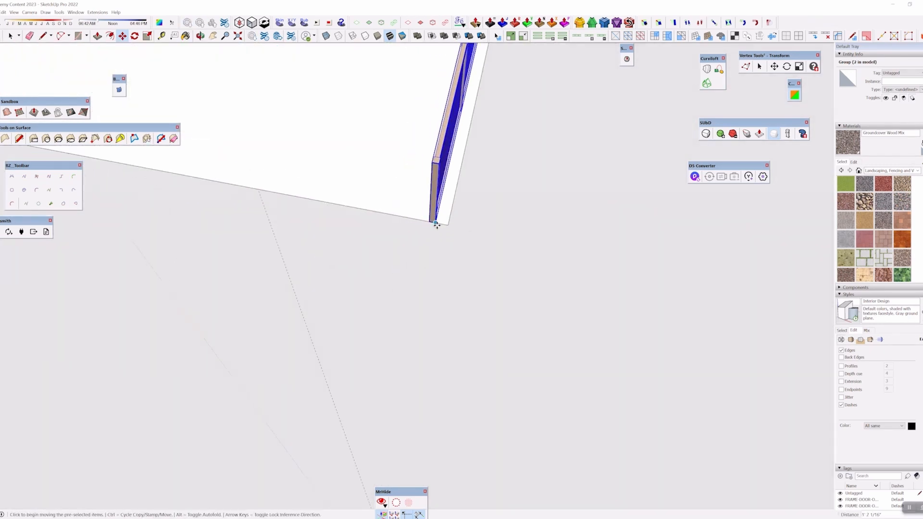
Copy the right-hand fence group to the rear of the lot, behind the house
scroll(511, 183, down, 2)
scroll(541, 144, down, 5)
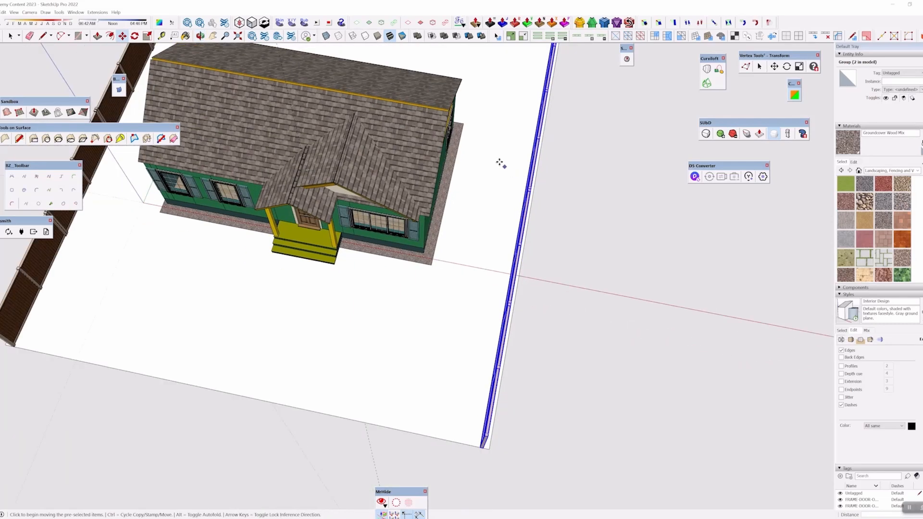
shift+middle_drag(497, 140, 532, 353)
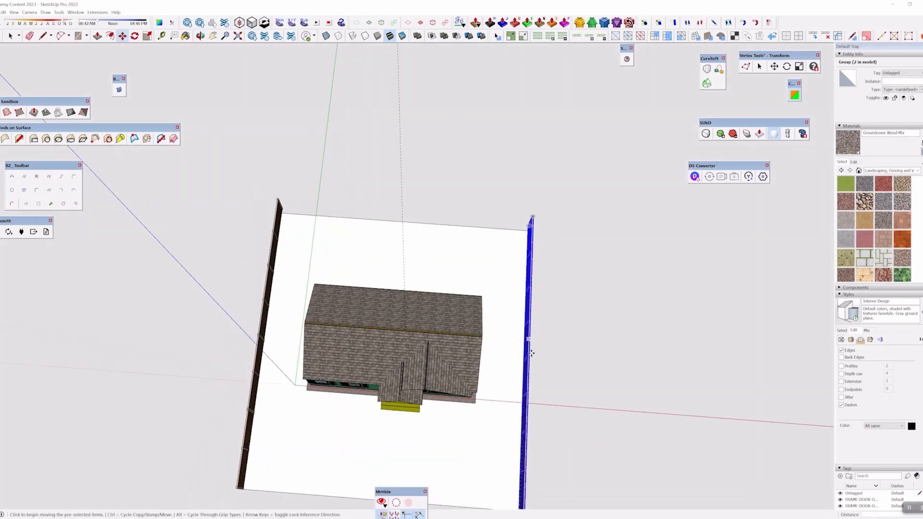
click(523, 385)
key(ctrl)
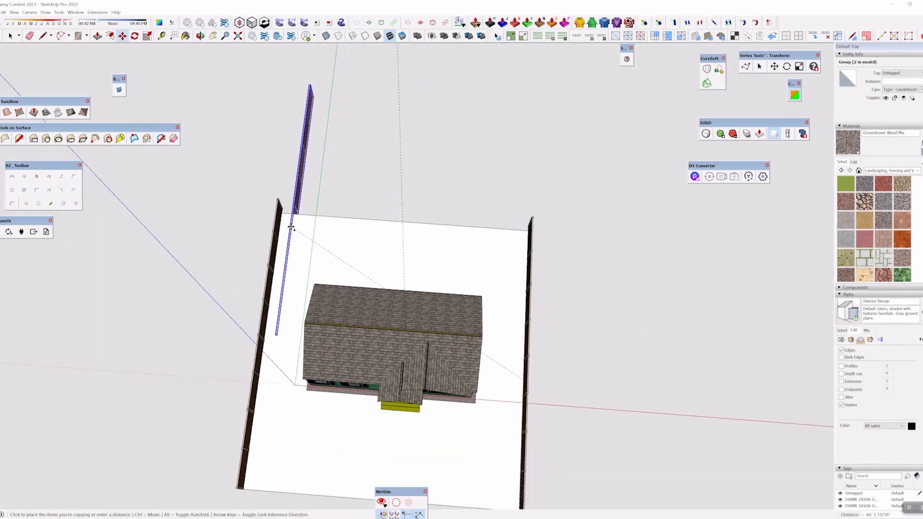
click(297, 222)
Rotate the new fence copy 90 degrees so it runs parallel to the lot's rear edge
key(q)
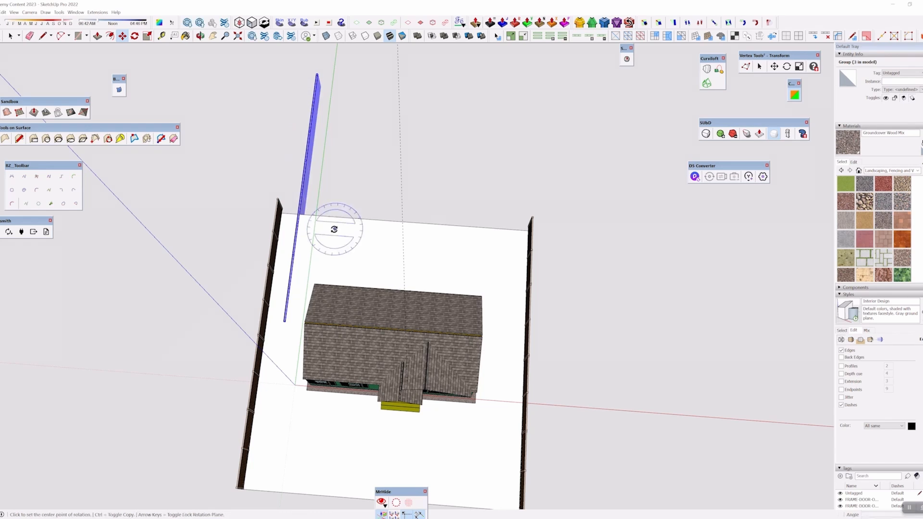
click(375, 245)
click(319, 232)
click(346, 234)
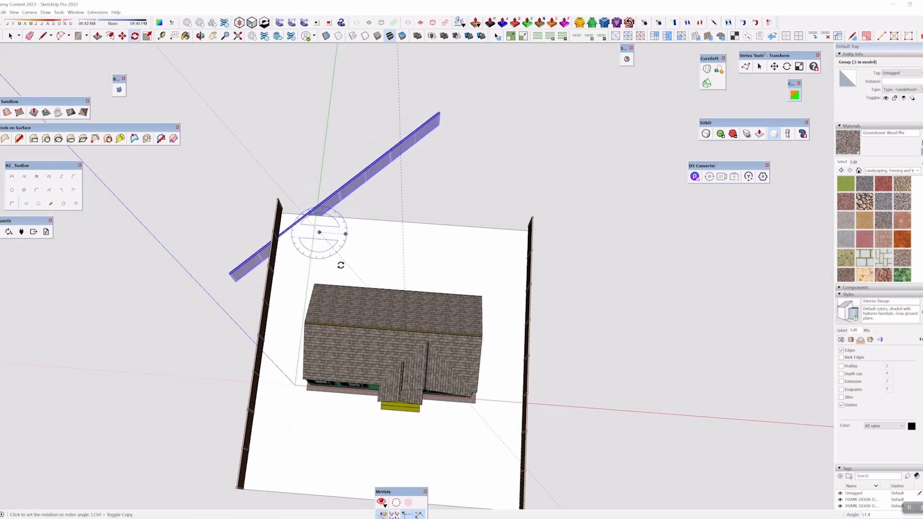
text(90)
key(Return)
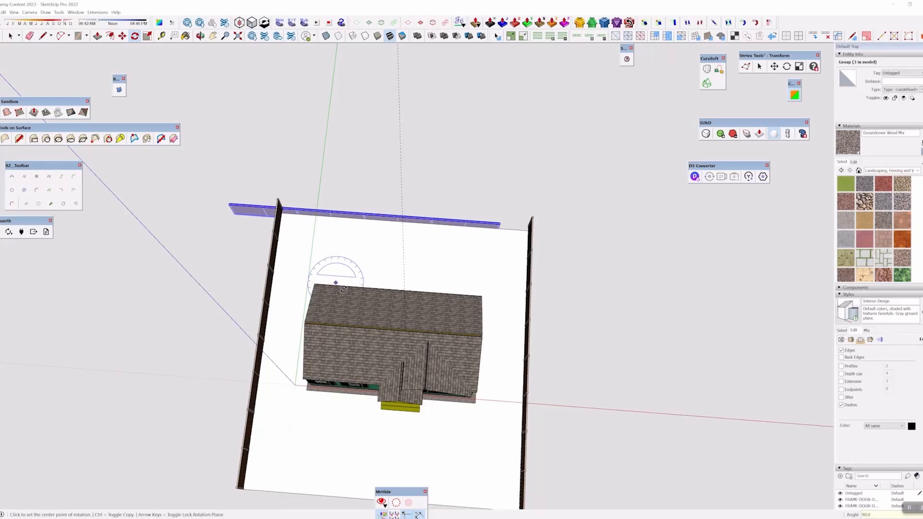
Move the rear fence so its end meets the back end of the left side fence
middle_drag(336, 283, 532, 157)
scroll(82, 489, up, 4)
scroll(287, 320, up, 3)
mouse_move(389, 331)
middle_down()
mouse_move(323, 281)
mouse_move(359, 306)
middle_up()
click(364, 304)
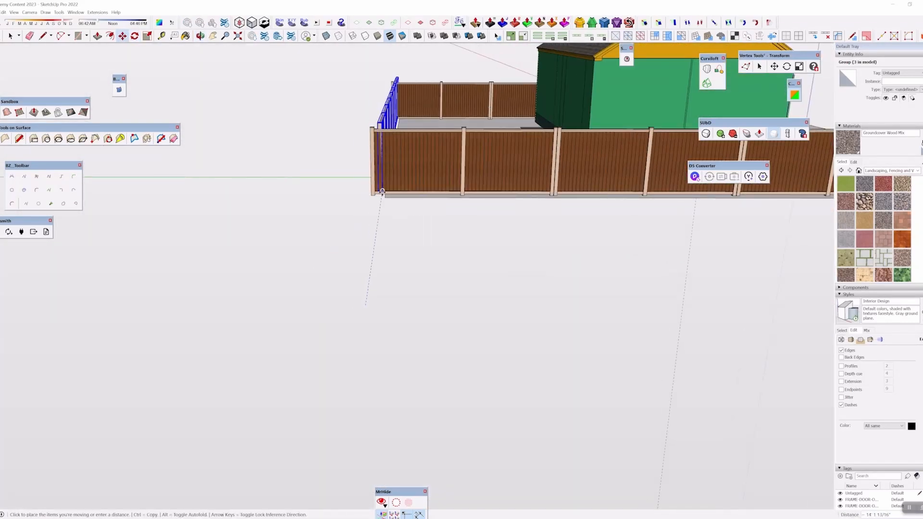
middle_drag(601, 150, 686, 307)
scroll(397, 240, up, 1)
click(366, 235)
Slide the rear fence along the lot's back edge until its other end meets the right side fence
middle_drag(375, 301, 420, 424)
scroll(518, 228, up, 4)
scroll(518, 228, up, 3)
scroll(500, 213, down, 2)
shift+middle_drag(500, 212, 414, 295)
scroll(414, 294, down, 2)
shift+middle_drag(247, 281, 408, 319)
middle_drag(226, 236, 304, 248)
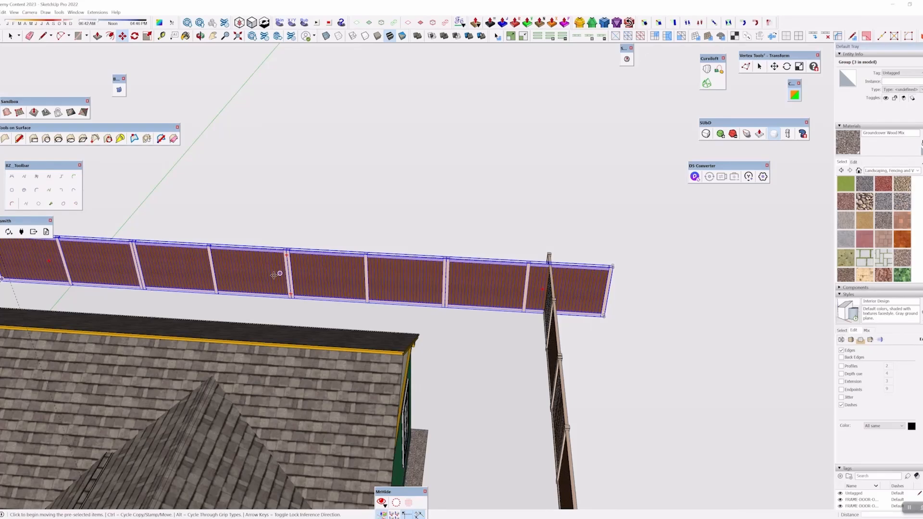
middle_drag(273, 275, 405, 303)
click(419, 304)
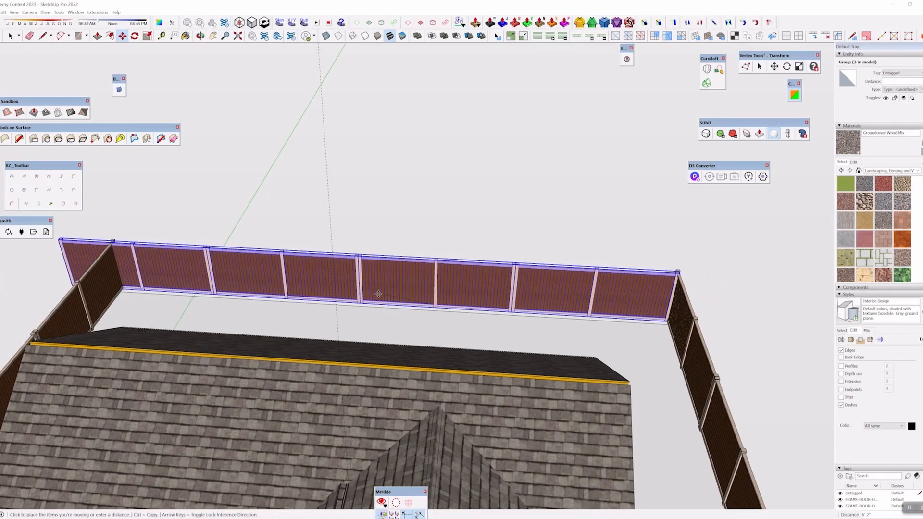
click(369, 306)
middle_drag(178, 276, 510, 356)
scroll(385, 317, down, 2)
middle_drag(277, 269, 479, 281)
key(space)
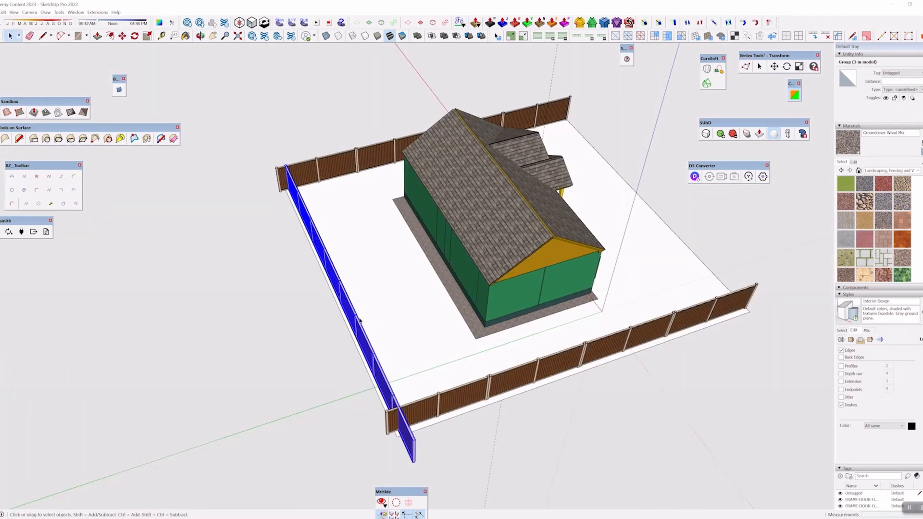
scroll(359, 321, up, 1)
click(364, 290)
scroll(342, 336, up, 2)
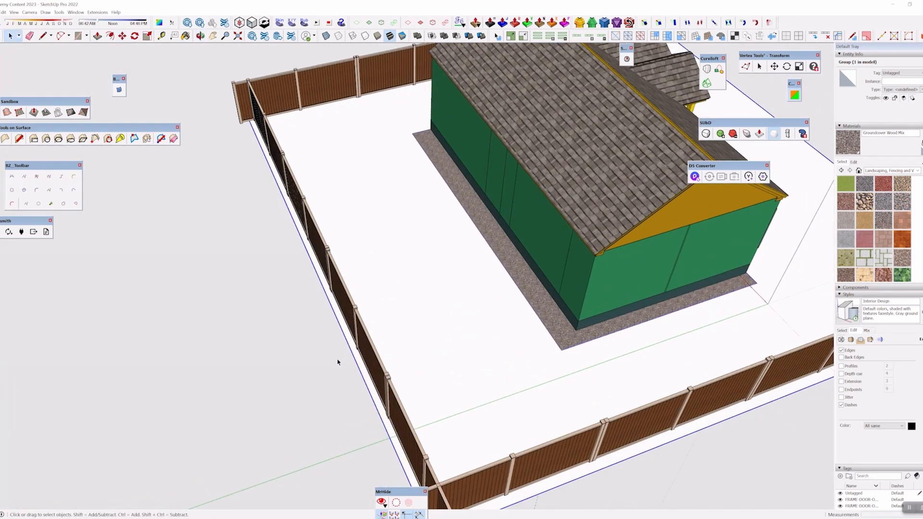
key(m)
key(space)
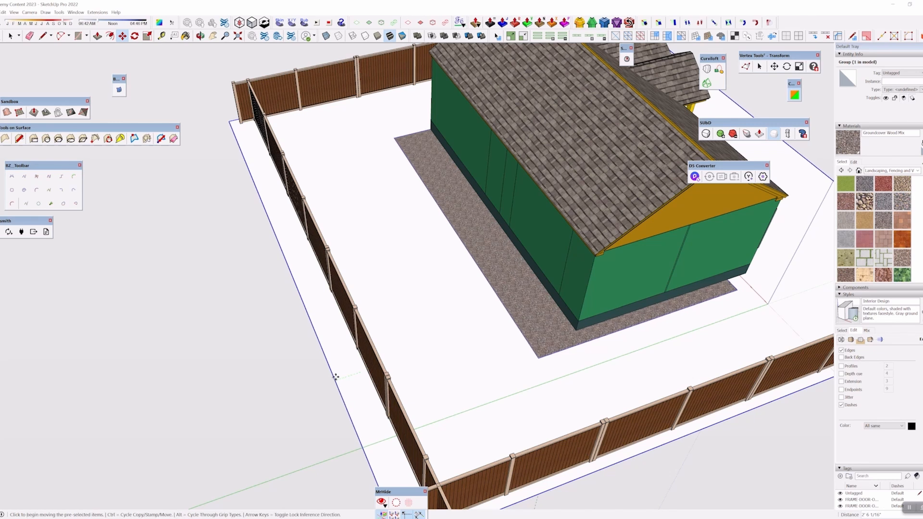
click(335, 380)
Open the ground group and move its rear edge outward to extend the ground beyond the rear fence
double_click(371, 391)
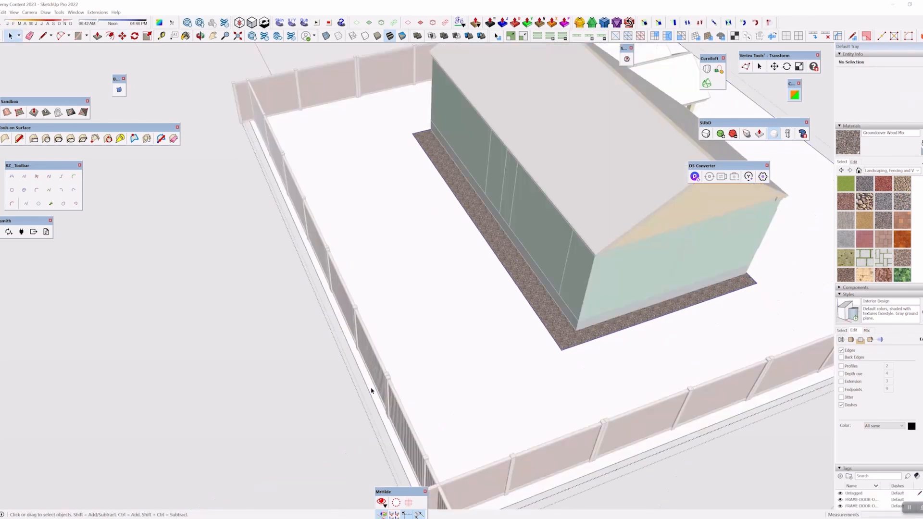
click(369, 392)
key(m)
click(373, 393)
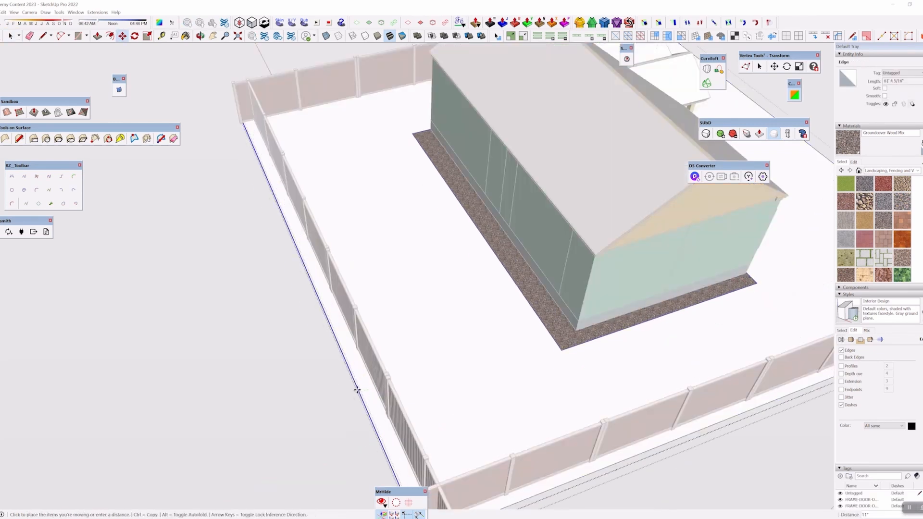
click(326, 402)
key(space)
click(263, 380)
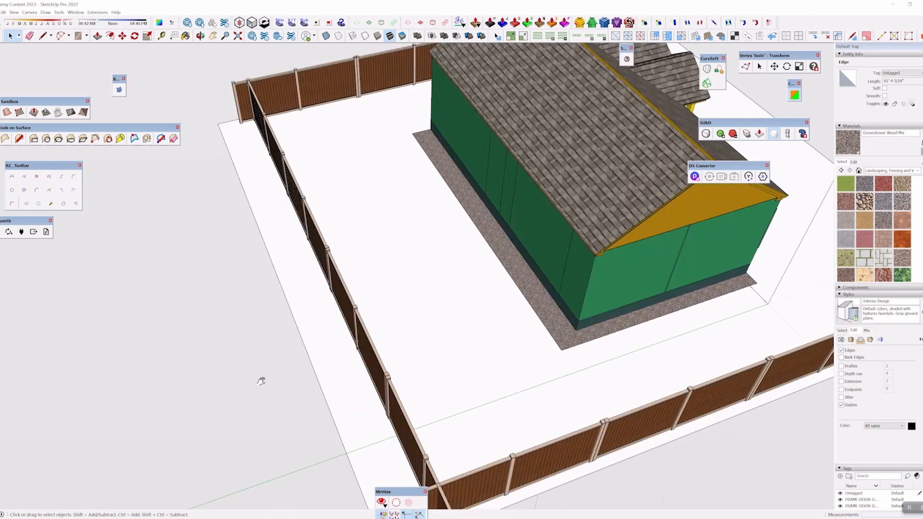
Move the rear fence outward to the outer corner of the right side fence's end post
shift+middle_drag(262, 380, 279, 305)
click(344, 220)
shift+middle_drag(344, 220, 368, 225)
scroll(370, 224, up, 3)
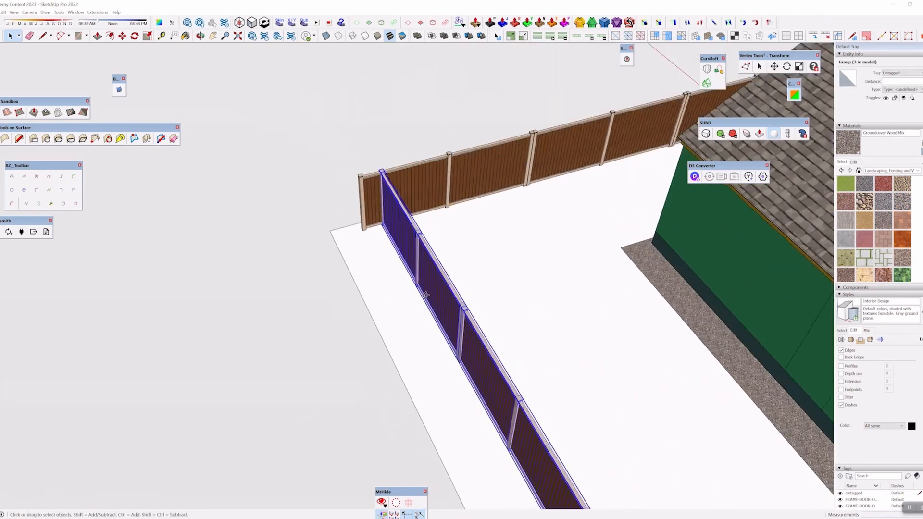
key(m)
drag(384, 225, 356, 229)
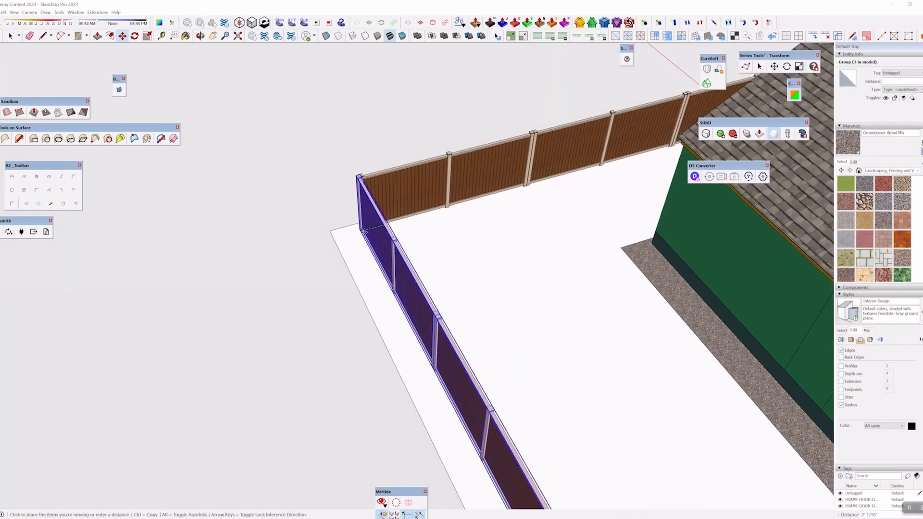
Adjust the rear fence's position so its end post sits directly behind the side fence's corner post
middle_drag(340, 221, 447, 323)
click(453, 320)
click(448, 350)
scroll(448, 350, up, 1)
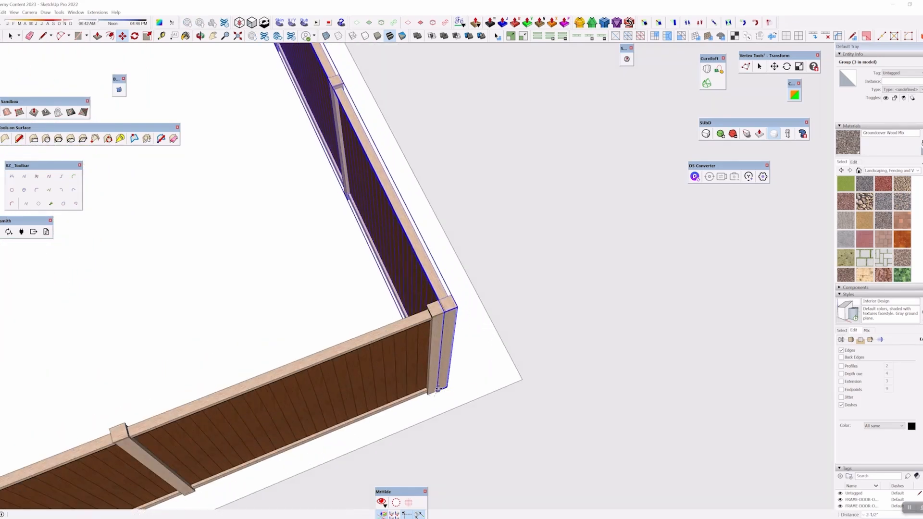
Inspect the fence corners and the enclosed lot around the house from the rear, sides and front
middle_drag(434, 396, 515, 250)
scroll(288, 375, down, 5)
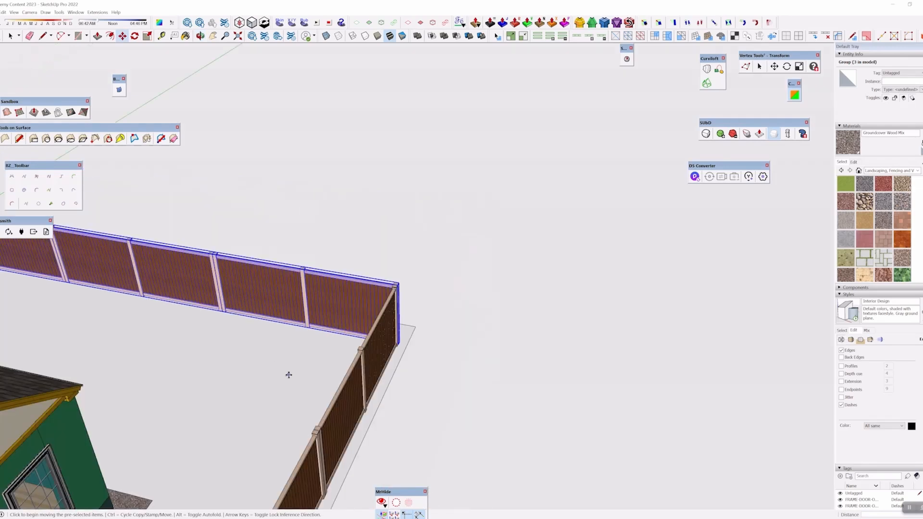
shift+middle_drag(295, 423, 582, 279)
scroll(381, 334, down, 1)
scroll(381, 334, down, 3)
middle_drag(381, 333, 480, 272)
middle_drag(394, 274, 419, 197)
shift+middle_drag(231, 207, 370, 197)
scroll(366, 227, up, 2)
key(space)
middle_drag(394, 303, 332, 332)
scroll(357, 261, up, 2)
scroll(332, 332, down, 2)
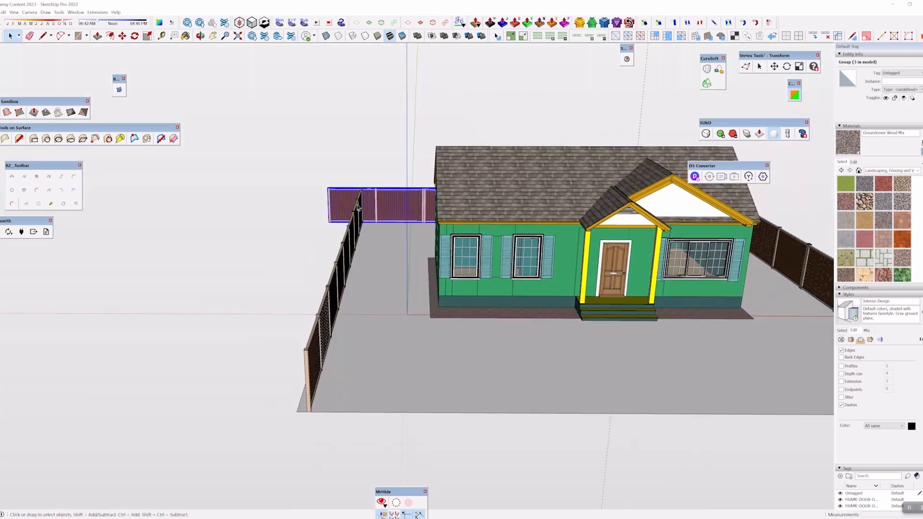
shift+middle_drag(410, 153, 295, 136)
middle_drag(544, 384, 513, 348)
scroll(508, 299, up, 2)
scroll(507, 297, up, 2)
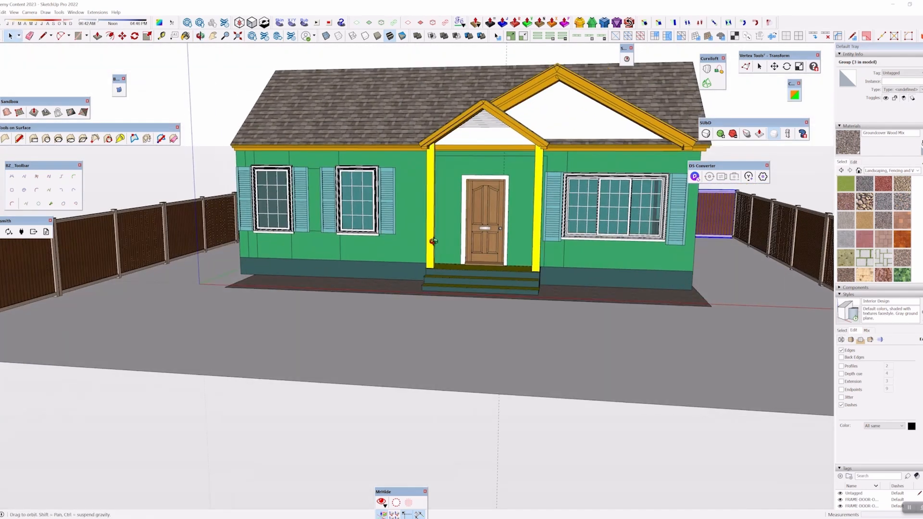
middle_drag(433, 241, 356, 282)
scroll(608, 246, down, 2)
Clear the selection and display the hidden geometry beside the fenced lot
click(549, 456)
scroll(620, 423, down, 1)
shift+middle_drag(637, 417, 500, 406)
scroll(510, 423, down, 2)
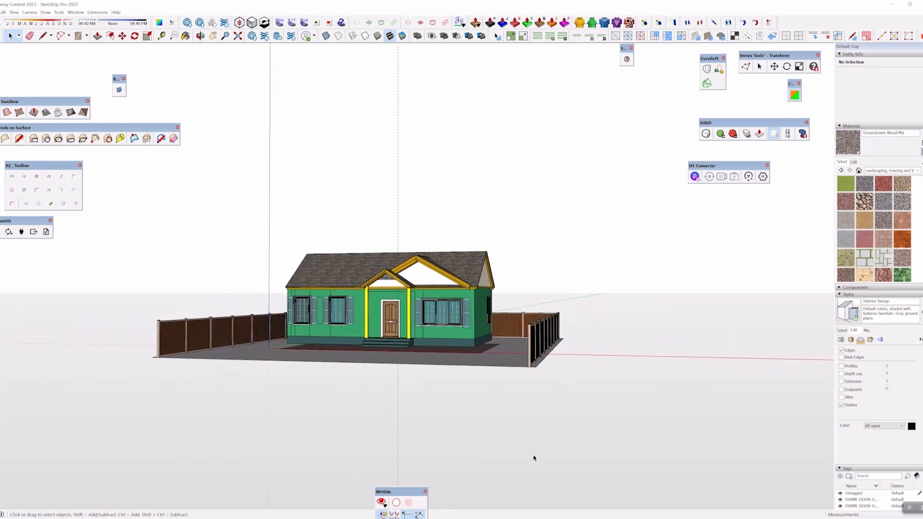
click(407, 504)
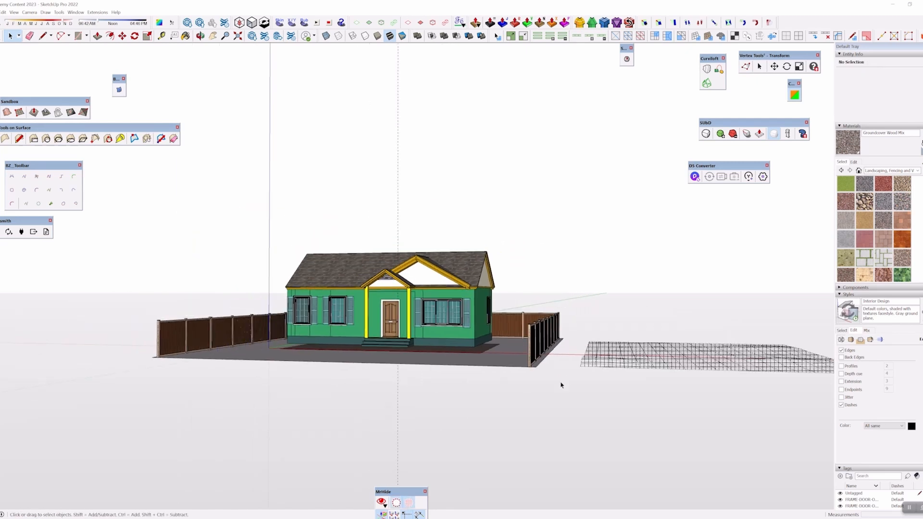
Select everything in the model and unhide all hidden geometry, including the terrain mesh beside the lot
middle_drag(561, 385, 534, 256)
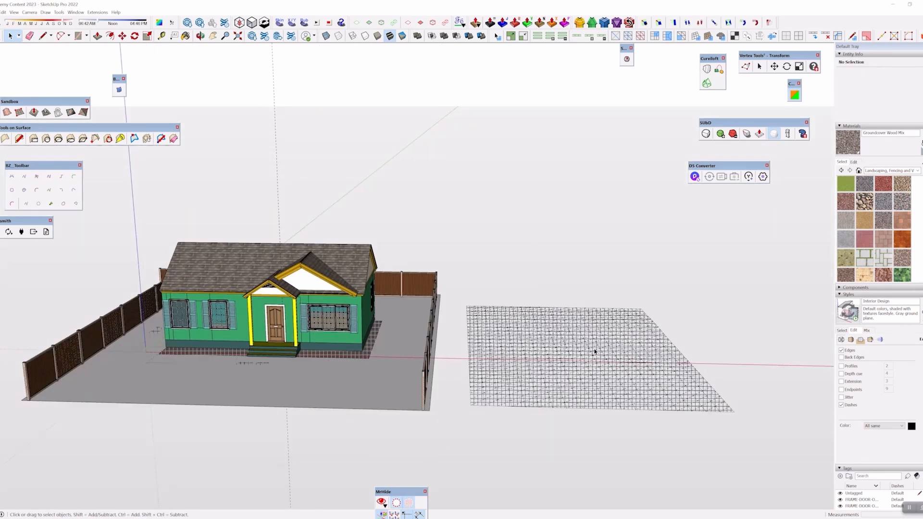
key(ctrl+a)
right_click(584, 339)
click(601, 117)
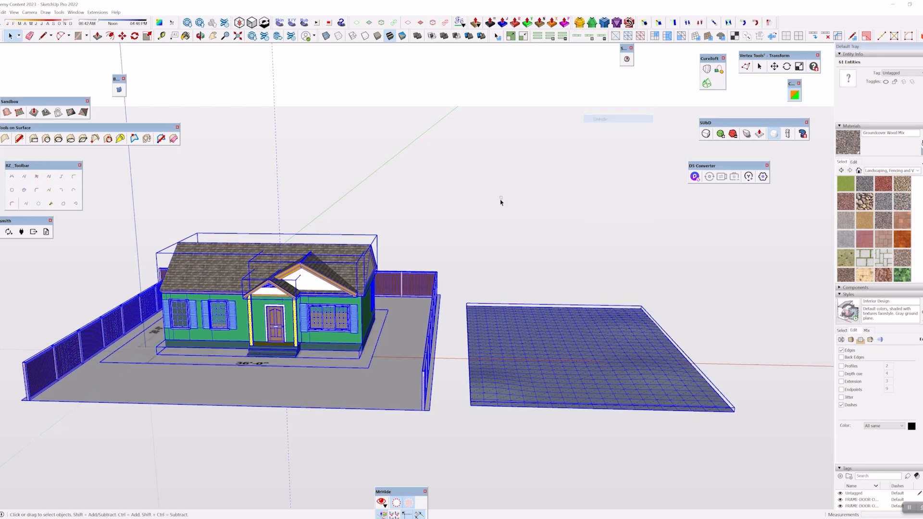
Hide the terrain mesh group beside the fenced lot and turn off the display of hidden geometry
click(501, 202)
middle_drag(500, 202, 607, 331)
click(524, 351)
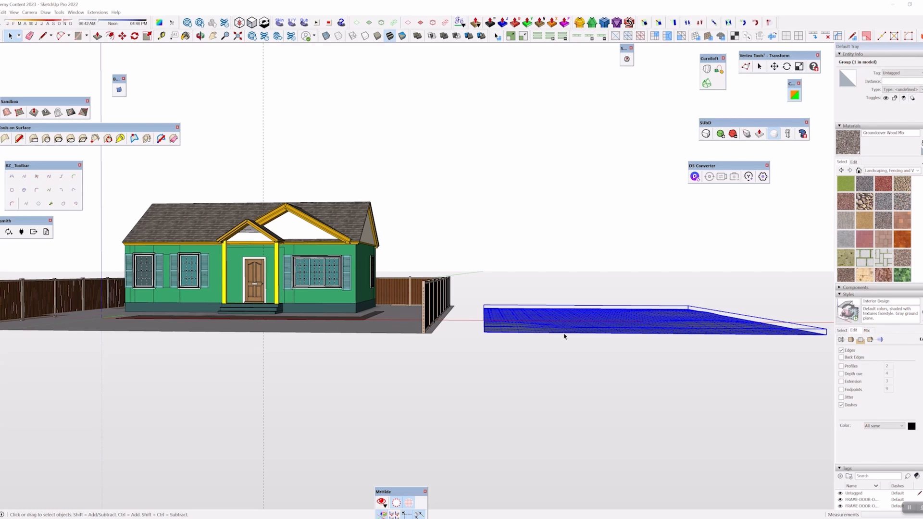
middle_drag(203, 389, 375, 404)
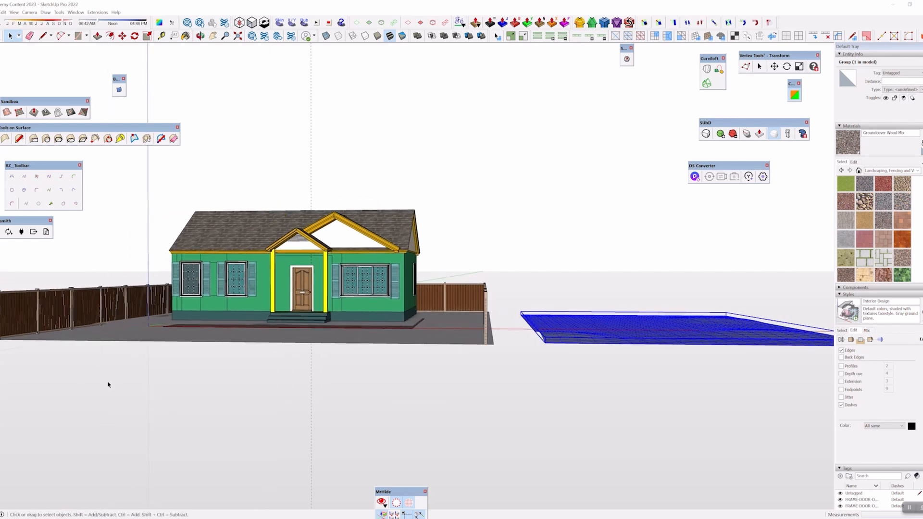
middle_drag(193, 387, 255, 385)
right_click(691, 327)
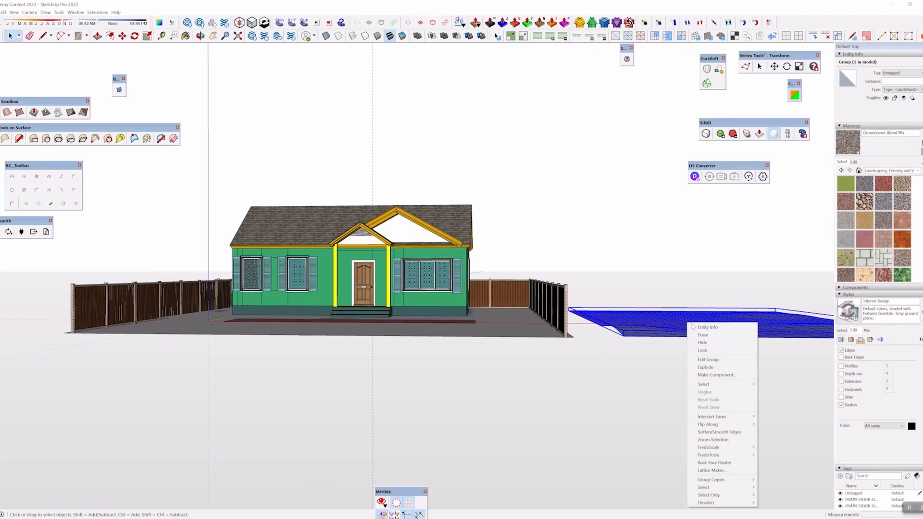
click(711, 343)
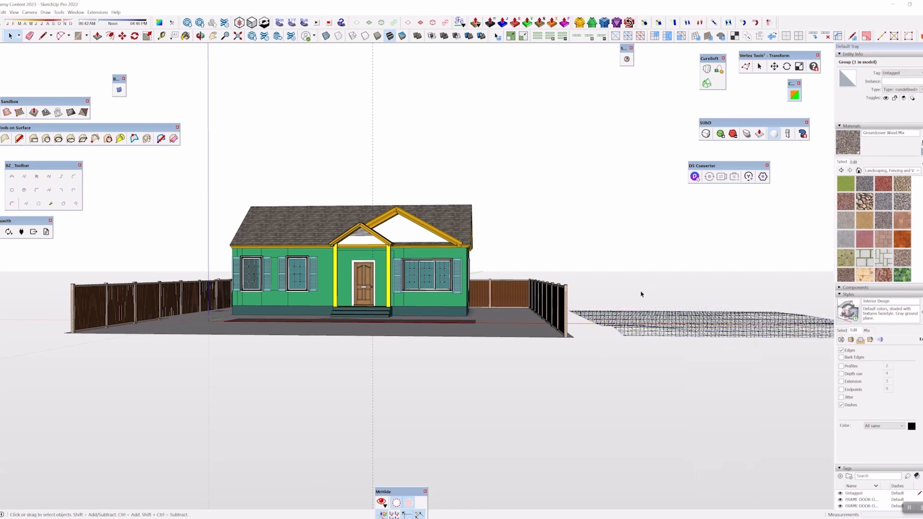
click(408, 502)
Try to delete the ground group beneath the house and fences
middle_drag(389, 439, 303, 405)
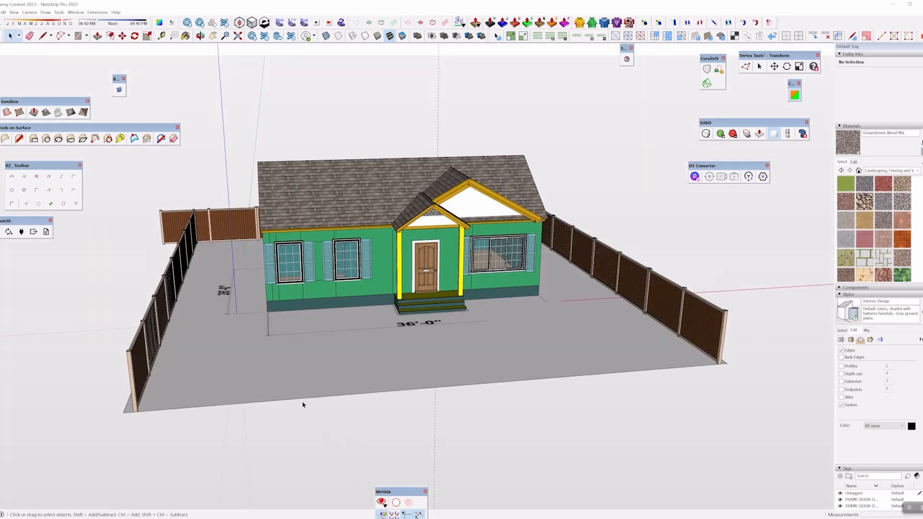
click(303, 405)
middle_drag(270, 344, 272, 347)
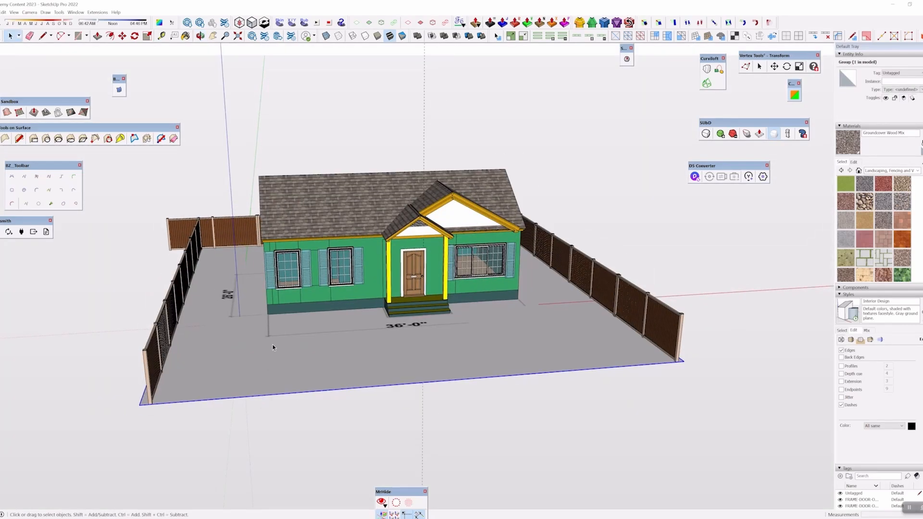
key(Delete)
key(ctrl+z)
scroll(353, 343, up, 2)
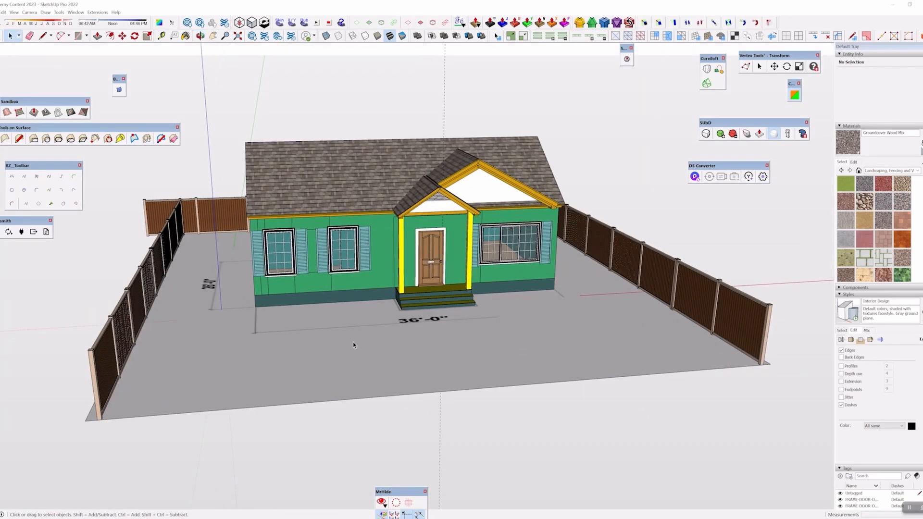
Clear the floor plan image and the house dimensions from the ground around the house
click(353, 344)
middle_drag(353, 344, 272, 307)
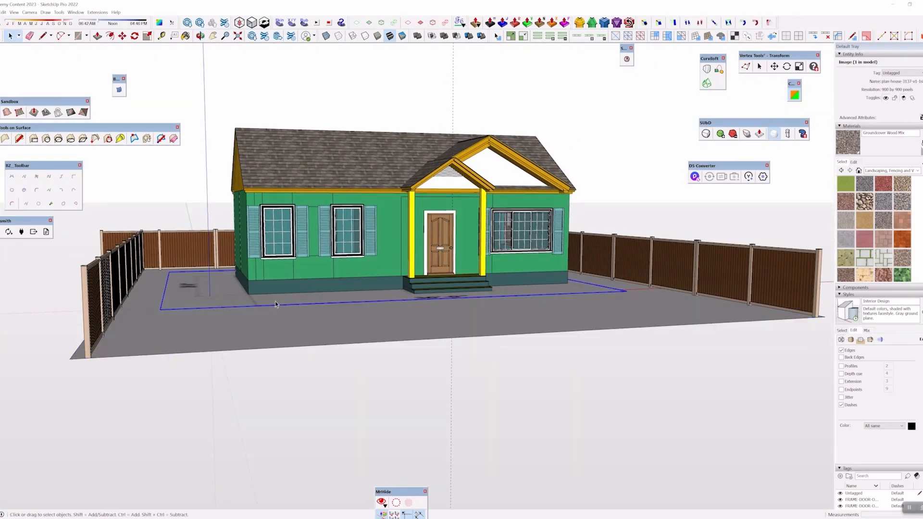
click(275, 301)
scroll(275, 286, up, 2)
middle_drag(495, 313, 469, 289)
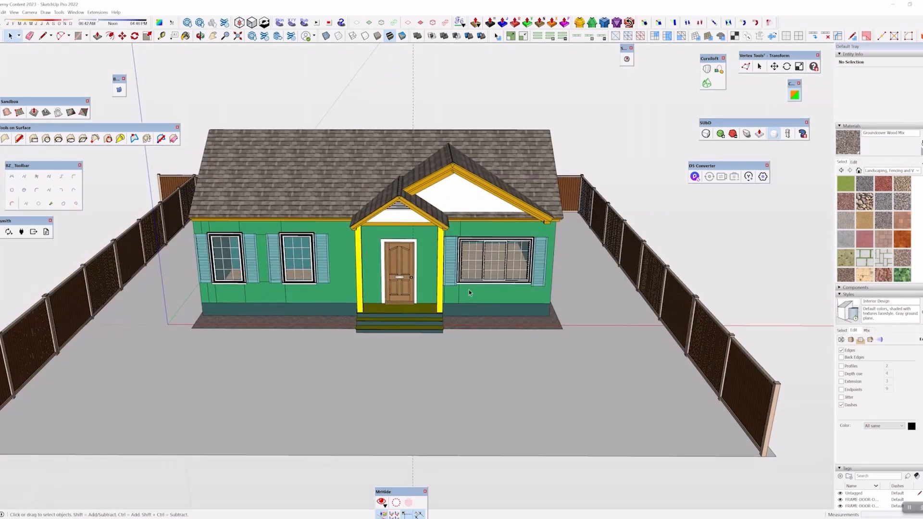
Inspect the house front, porch, ground border and fenced lot from above and at eye level
click(496, 259)
click(755, 297)
middle_drag(754, 295, 464, 317)
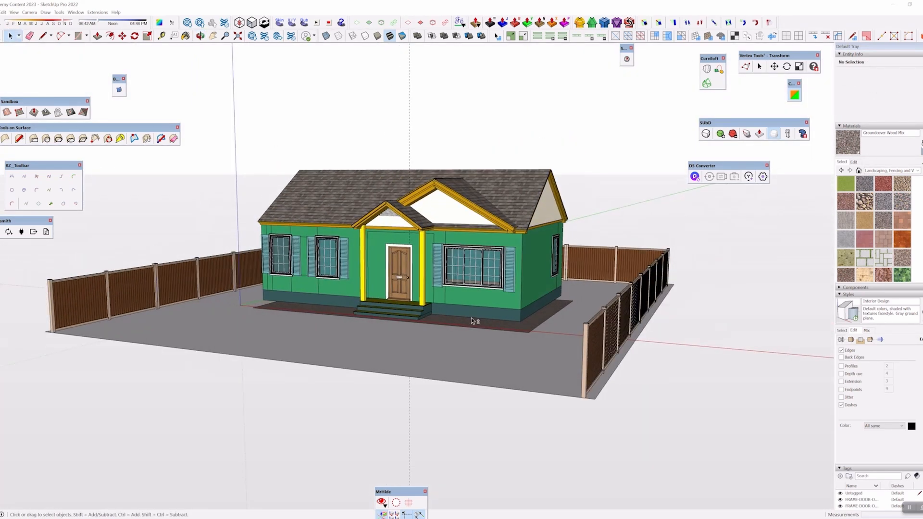
shift+middle_drag(196, 332, 308, 346)
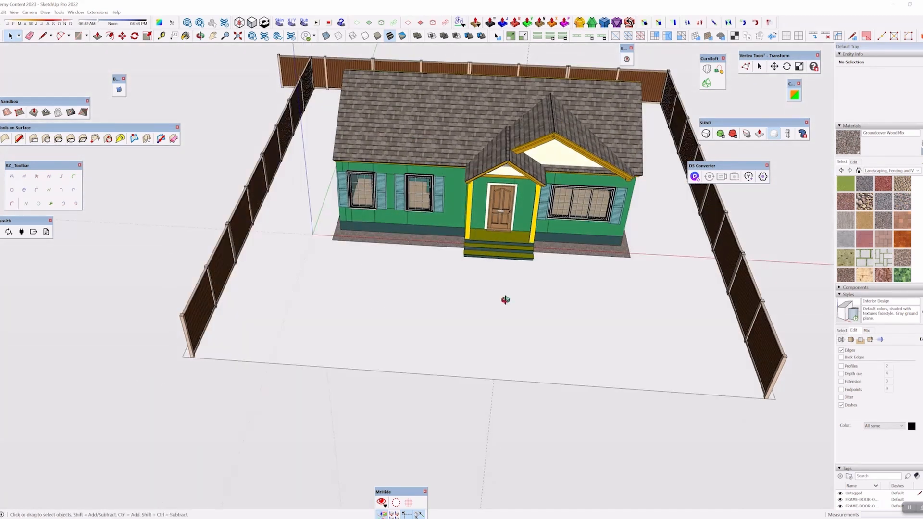
key(shift+z)
scroll(325, 330, up, 5)
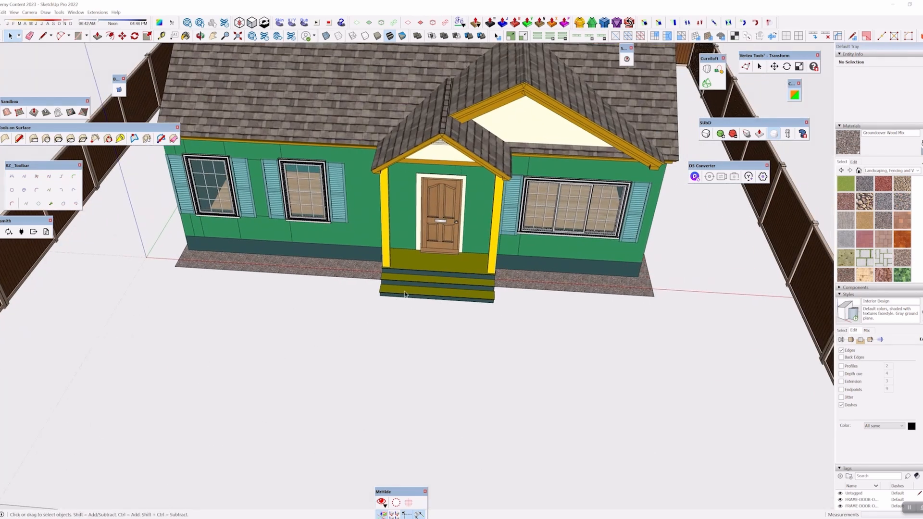
middle_drag(416, 294, 493, 182)
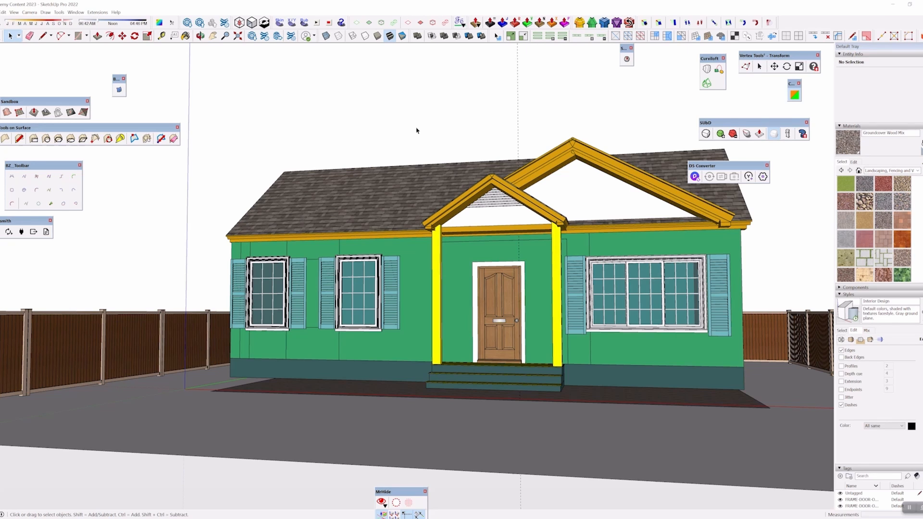
scroll(391, 116, up, 2)
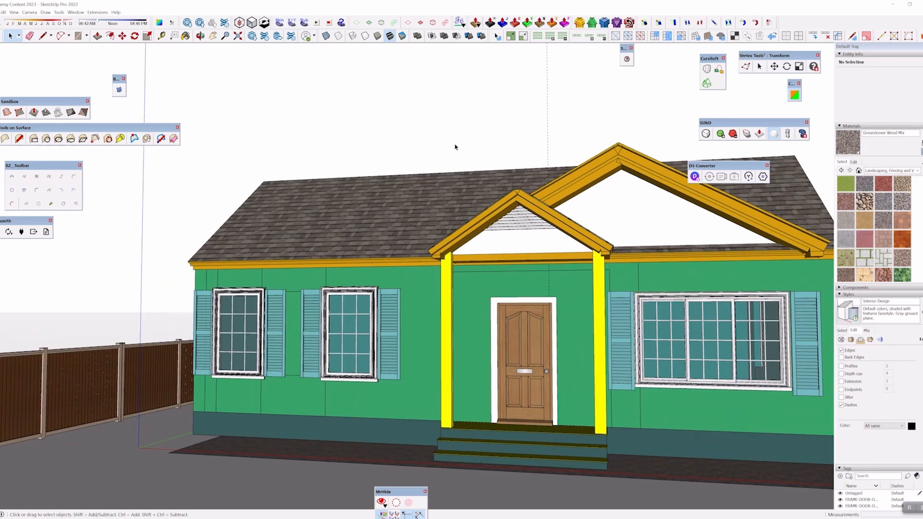
scroll(455, 146, down, 2)
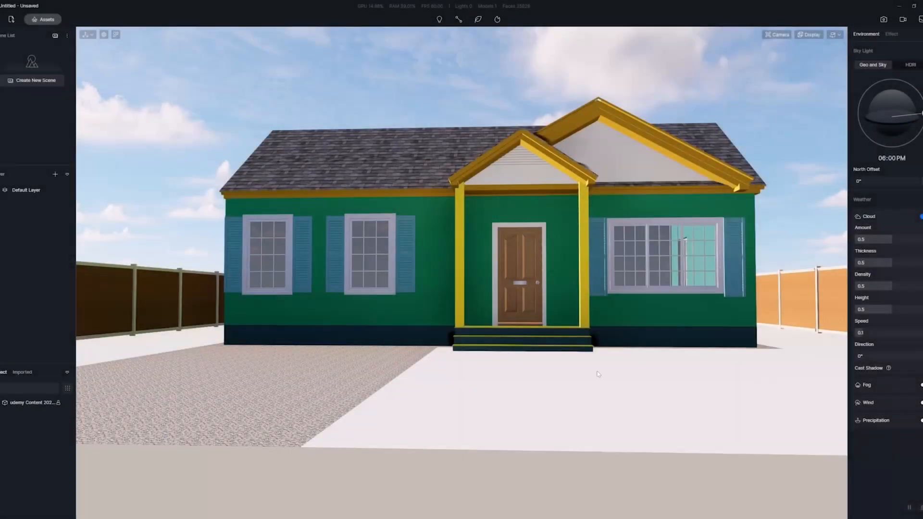
Examine the imported house, ground surfaces and fences in D5 Render from the front and from above
right_drag(598, 374, 543, 398)
middle_drag(544, 398, 579, 332)
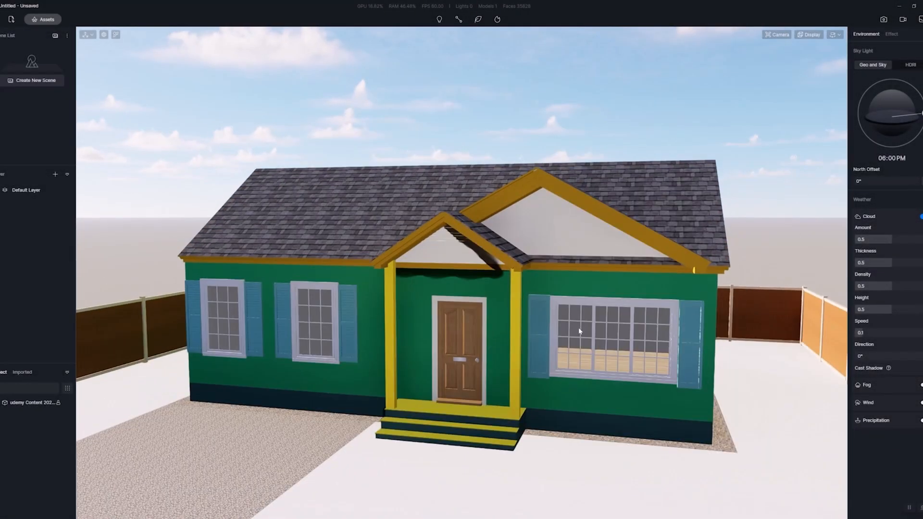
right_drag(579, 331, 243, 396)
middle_drag(243, 395, 568, 296)
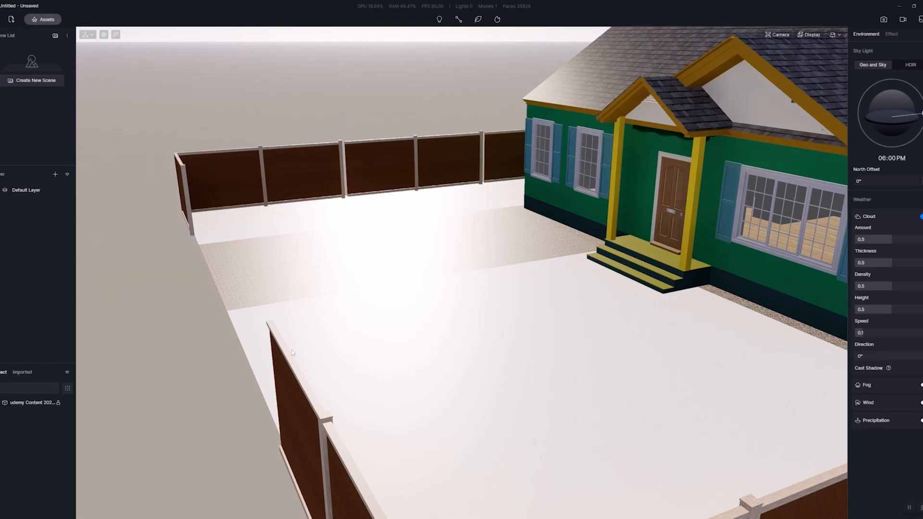
right_drag(387, 361, 427, 358)
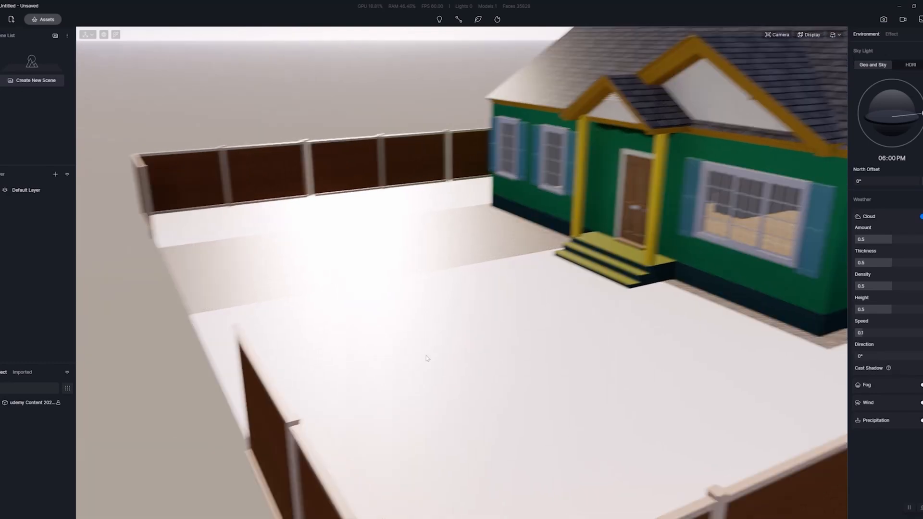
middle_drag(427, 359, 276, 361)
right_drag(276, 360, 685, 287)
scroll(616, 226, down, 5)
scroll(664, 325, up, 3)
scroll(641, 330, down, 2)
scroll(641, 334, down, 2)
scroll(679, 285, up, 2)
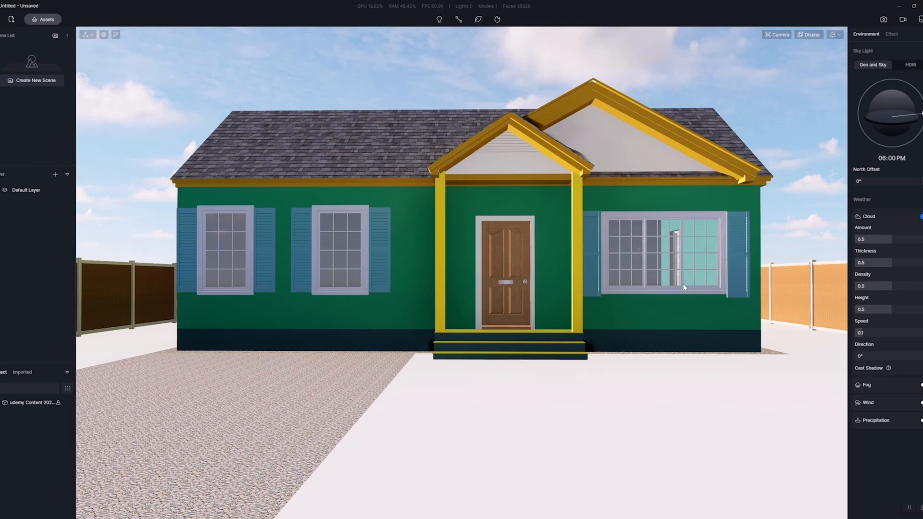
Create a scene with a straight-on view of the house front and update Scene 1 with the adjusted framing
middle_drag(509, 296, 512, 299)
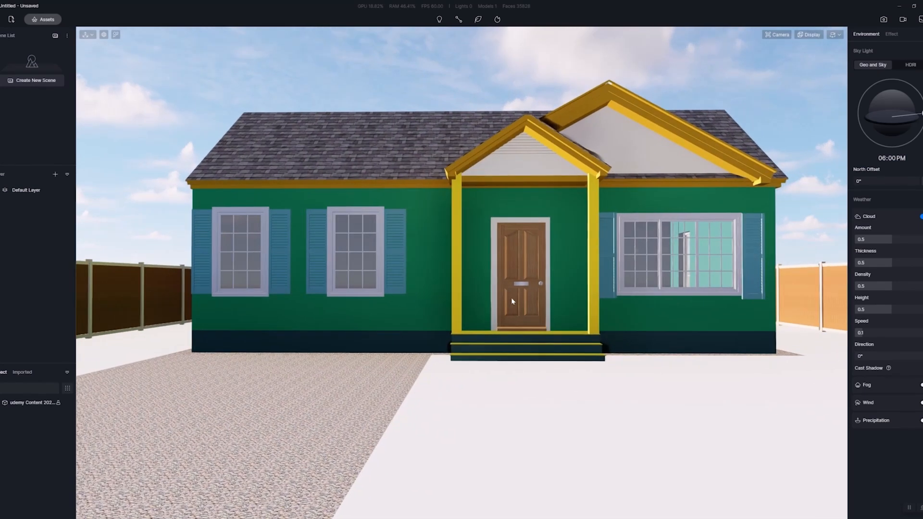
right_drag(540, 303, 541, 307)
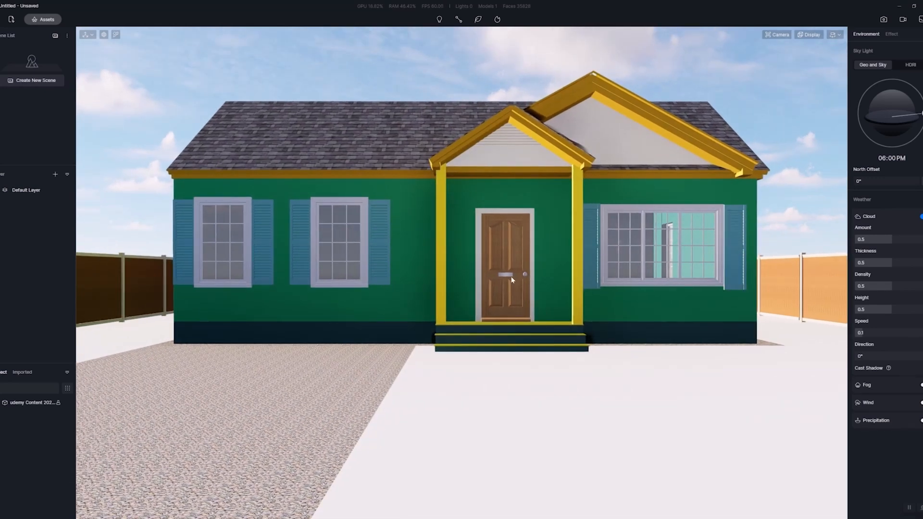
right_drag(310, 266, 303, 268)
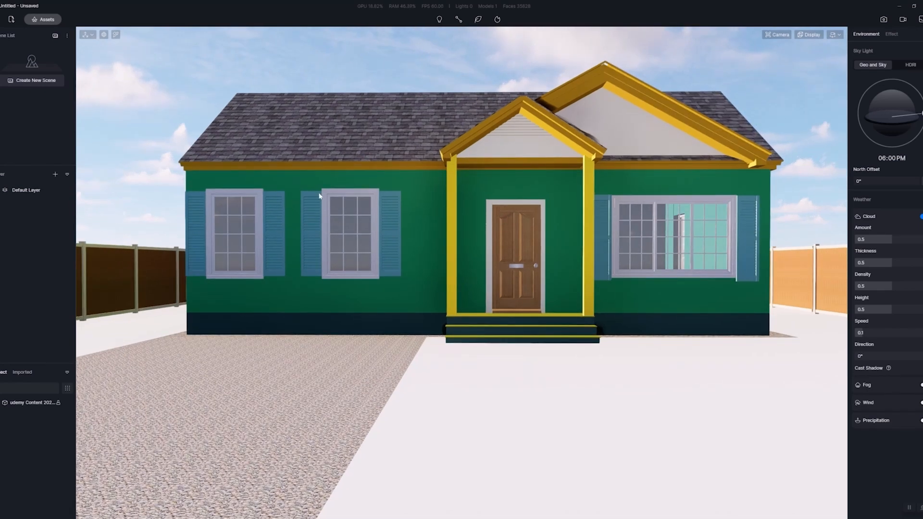
click(34, 85)
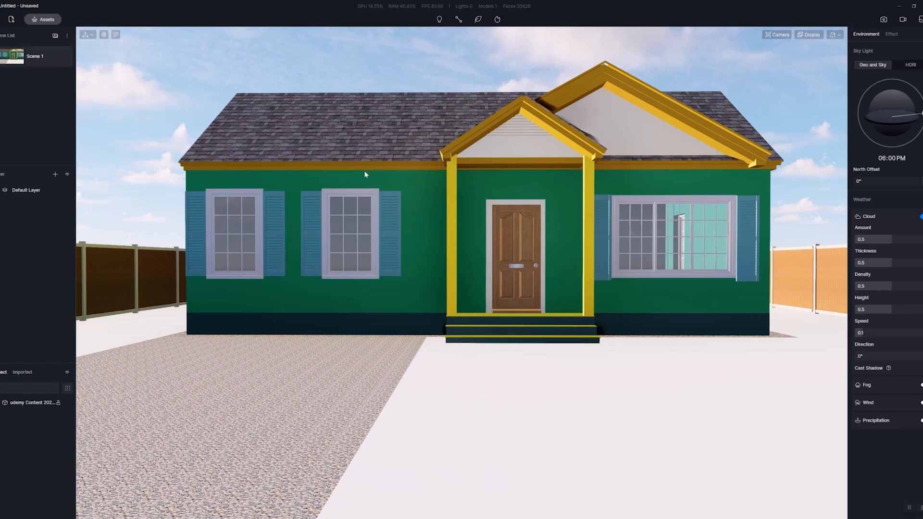
mouse_move(396, 184)
right_down()
mouse_move(390, 165)
mouse_move(391, 179)
right_up()
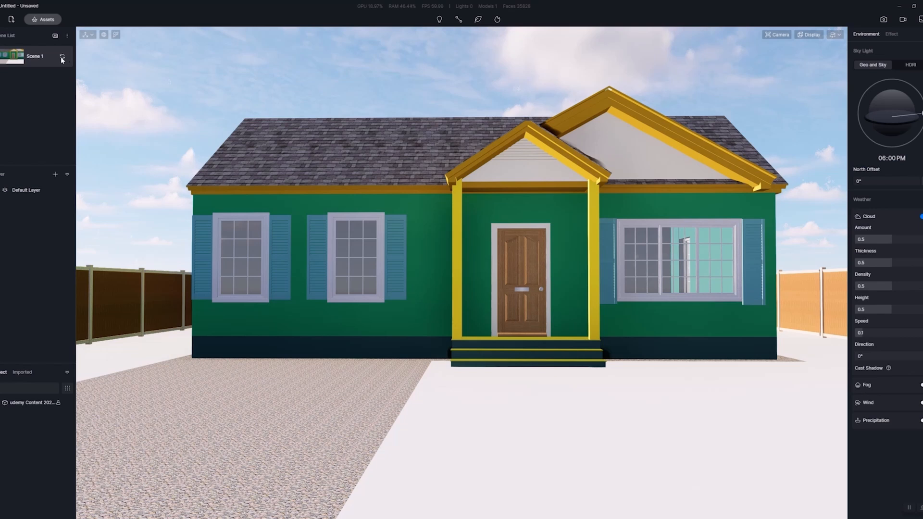
click(62, 57)
Frame an angled view of the house from its front right corner and save it as a second scene
middle_drag(501, 265, 329, 267)
scroll(328, 267, up, 4)
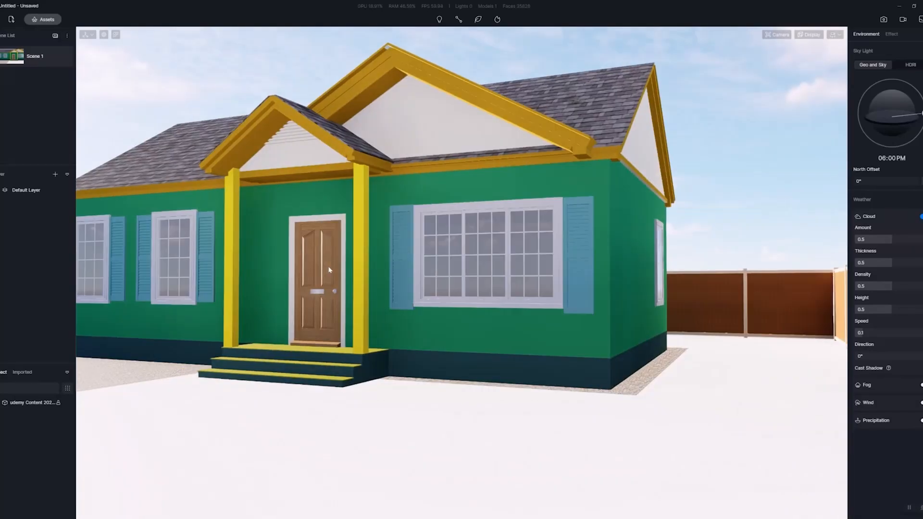
right_drag(329, 267, 256, 278)
scroll(256, 278, down, 1)
scroll(255, 278, up, 1)
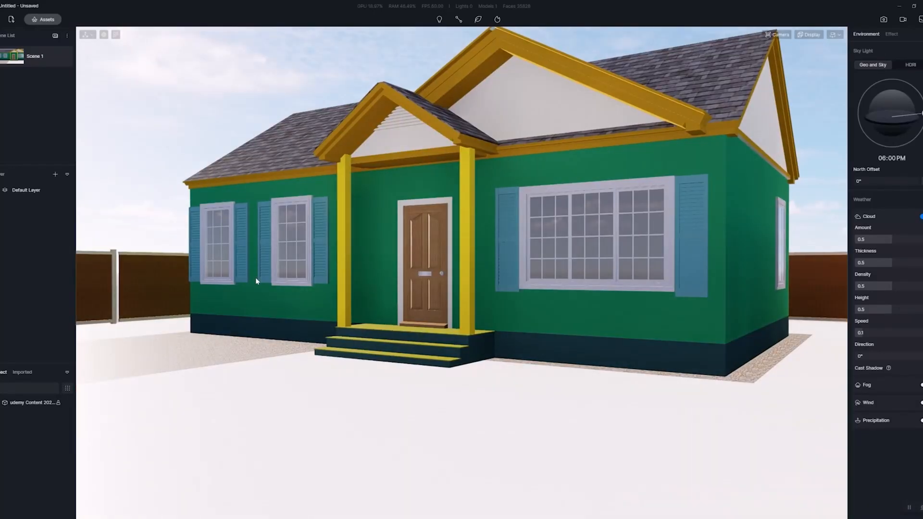
scroll(255, 278, down, 1)
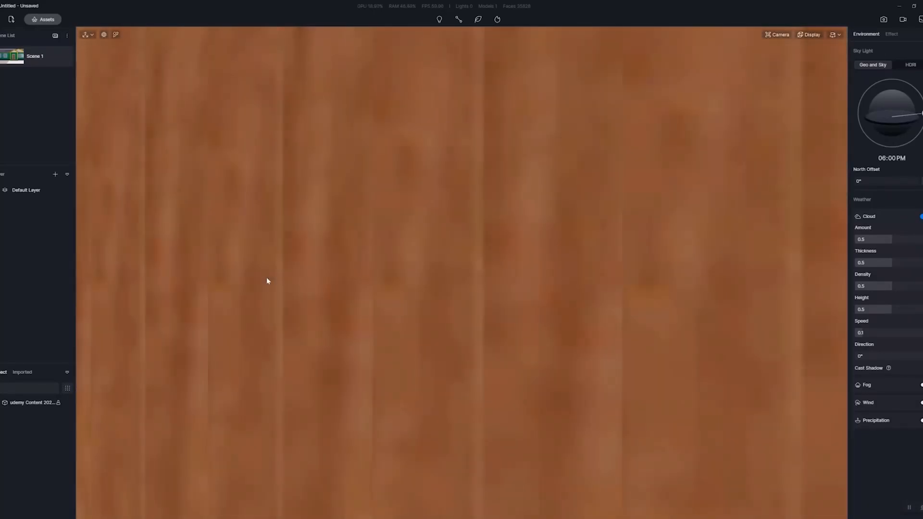
scroll(268, 282, up, 1)
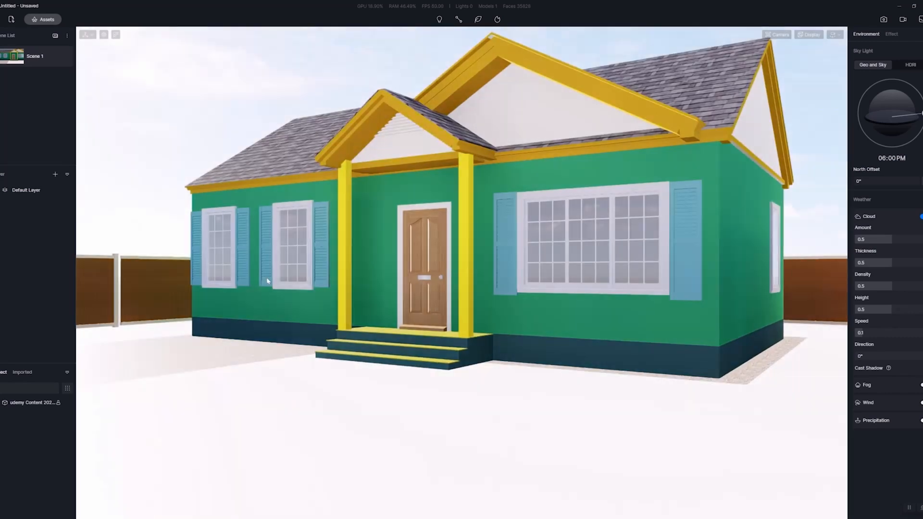
right_drag(267, 281, 269, 264)
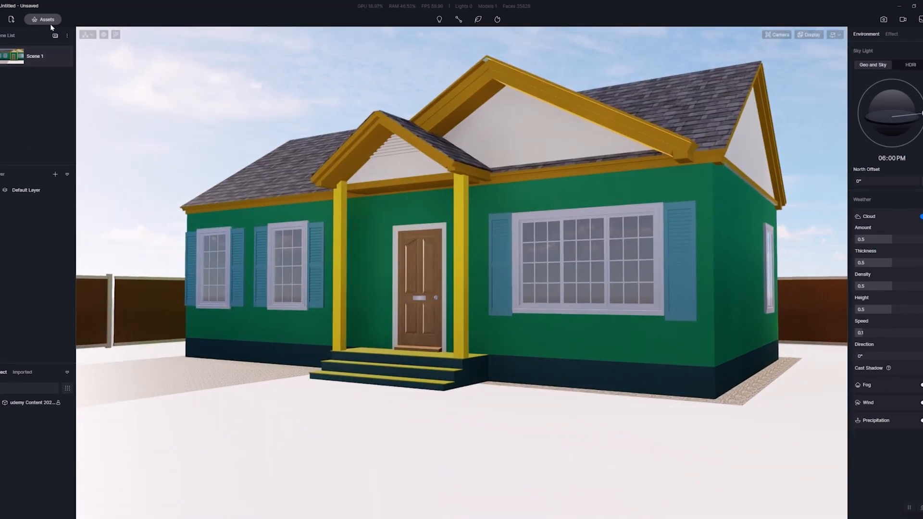
click(55, 36)
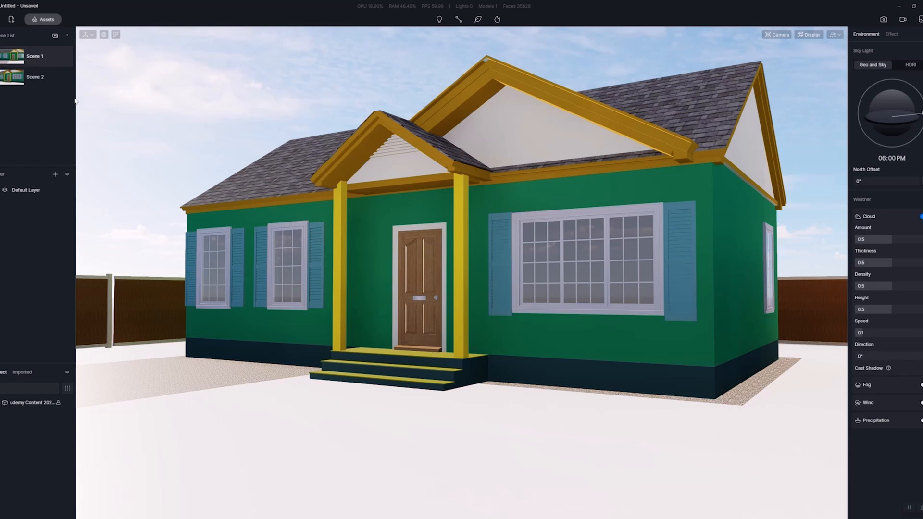
Set the scene list to Camera Switch Only and check the switch between Scene 1 and Scene 2
click(66, 37)
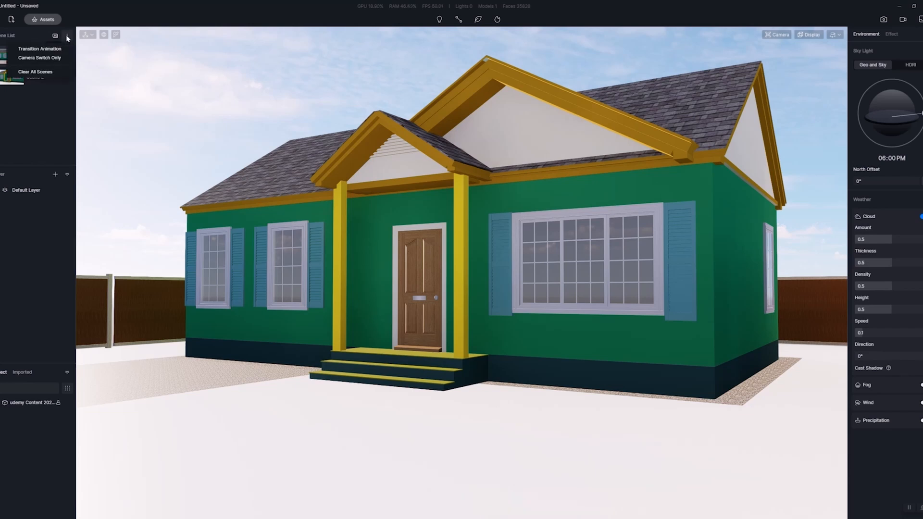
click(26, 60)
click(13, 58)
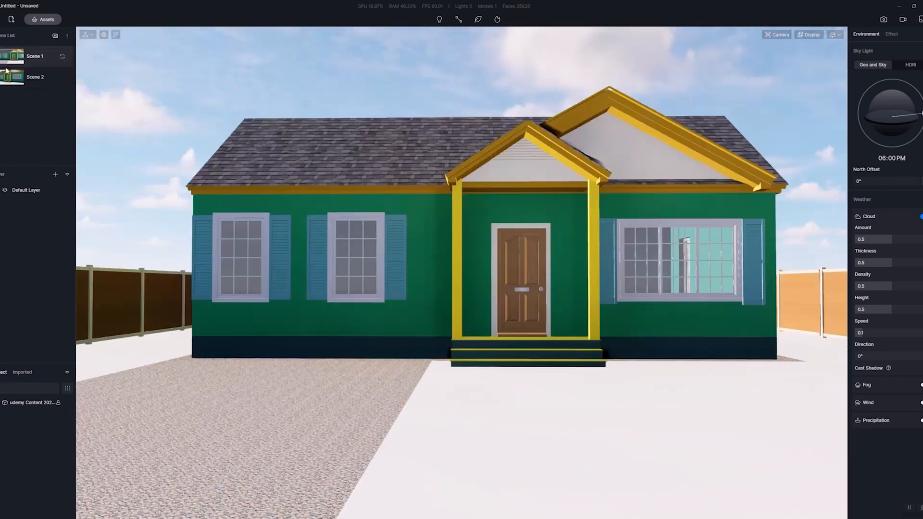
click(32, 58)
click(67, 37)
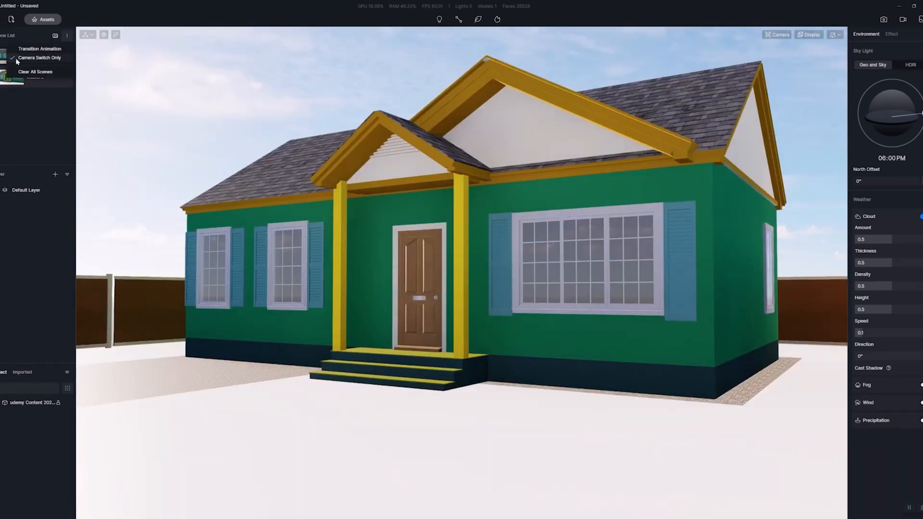
Frame an angled view of the house from its front left corner and save it as a third scene
right_drag(293, 274, 495, 297)
scroll(448, 303, down, 5)
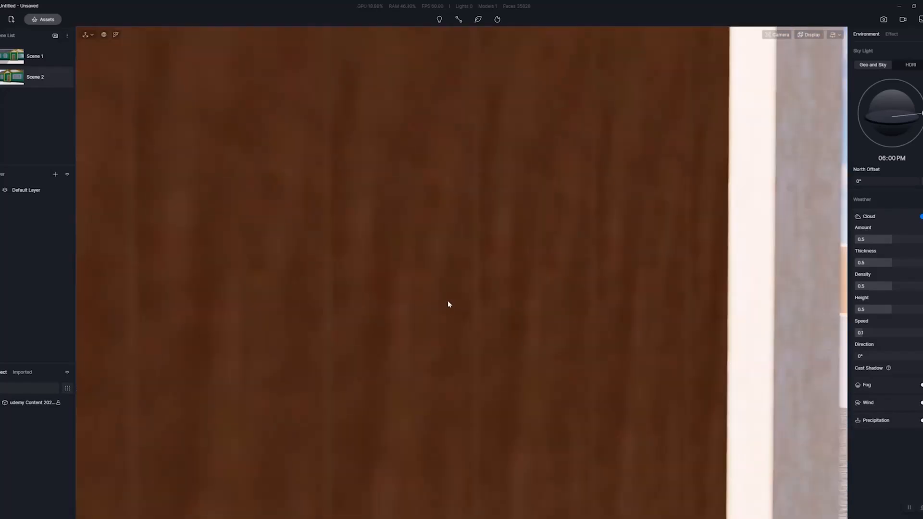
scroll(435, 304, up, 5)
key(a)
right_drag(425, 306, 451, 278)
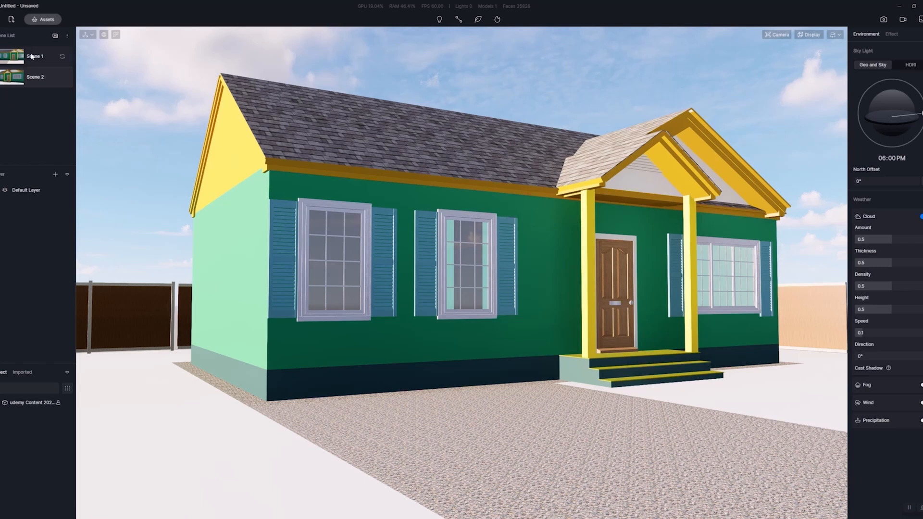
click(55, 36)
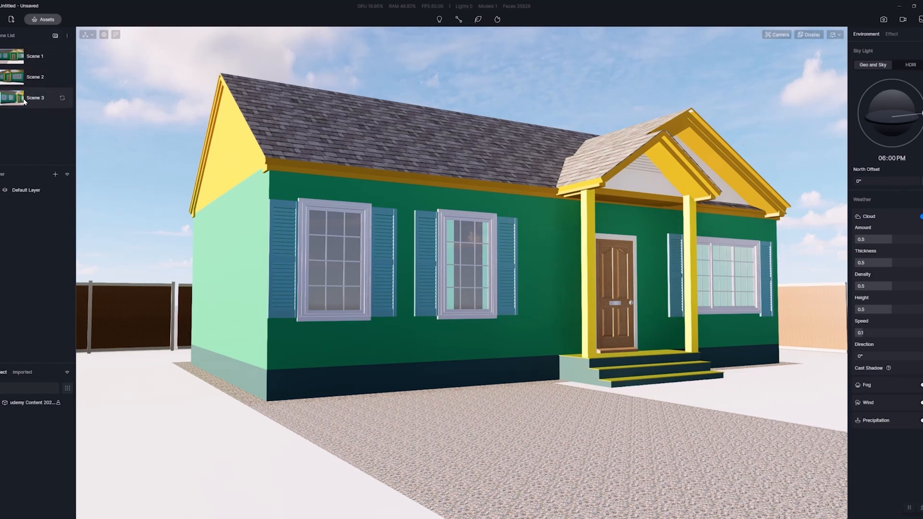
Compare the saved front view of Scene 1 with the angled view of Scene 3
click(16, 60)
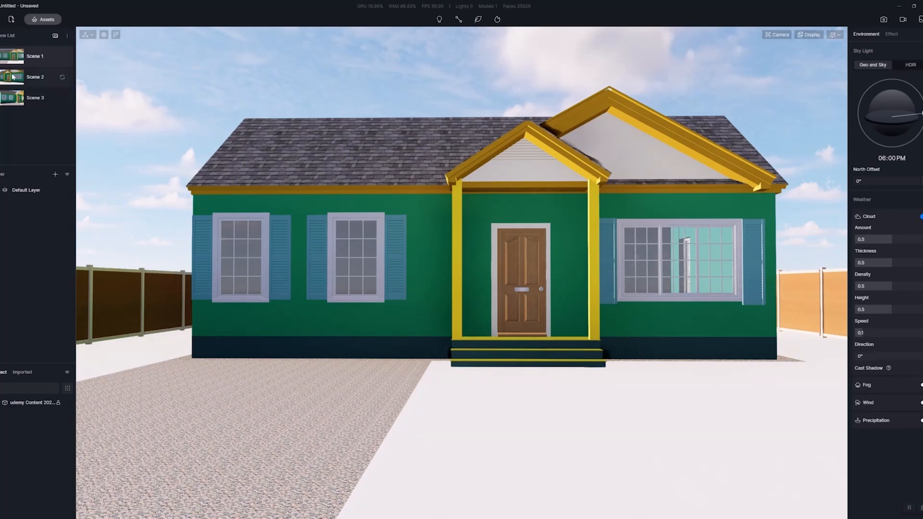
click(14, 96)
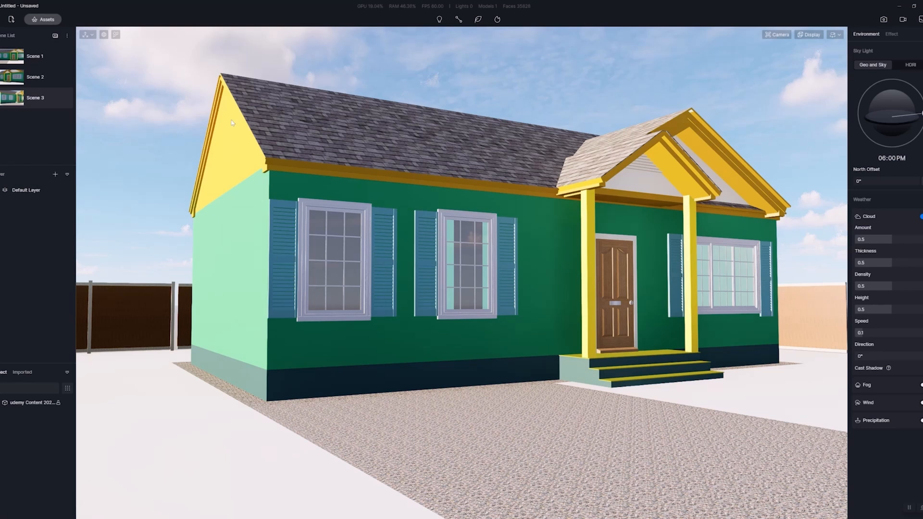
click(67, 36)
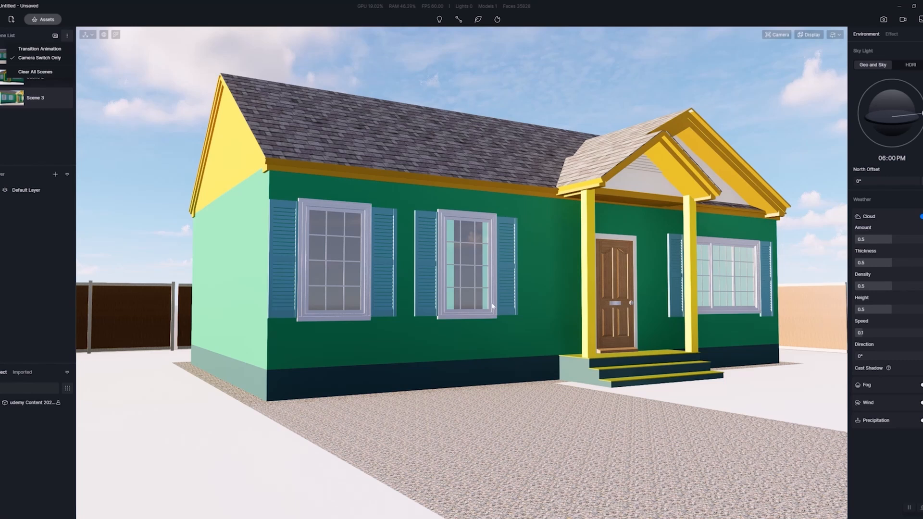
right_drag(653, 266, 439, 270)
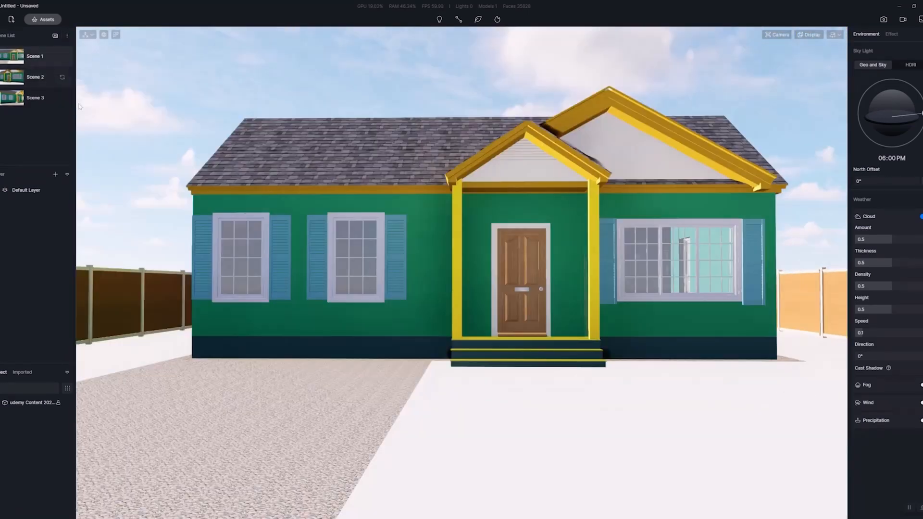
click(35, 56)
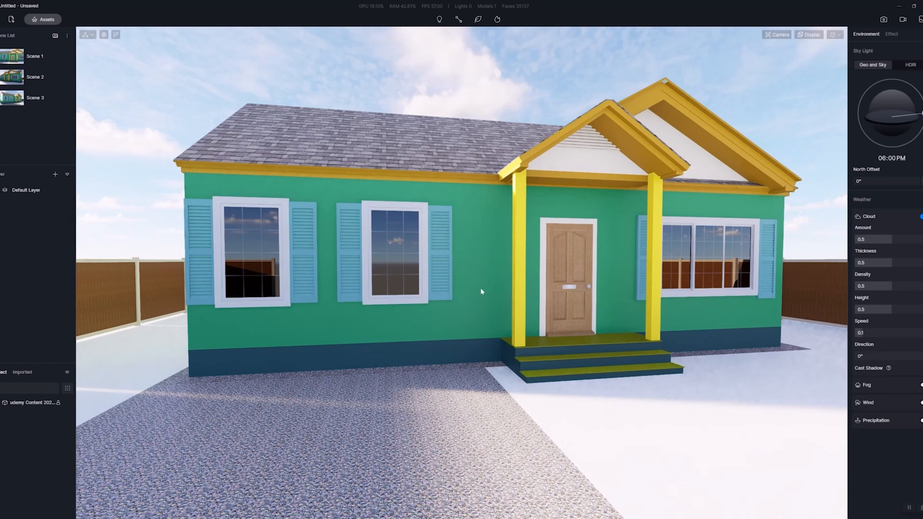
Close the asset library and select the green front wall's material between the window and the door
right_drag(480, 330, 660, 325)
key(a)
key(w)
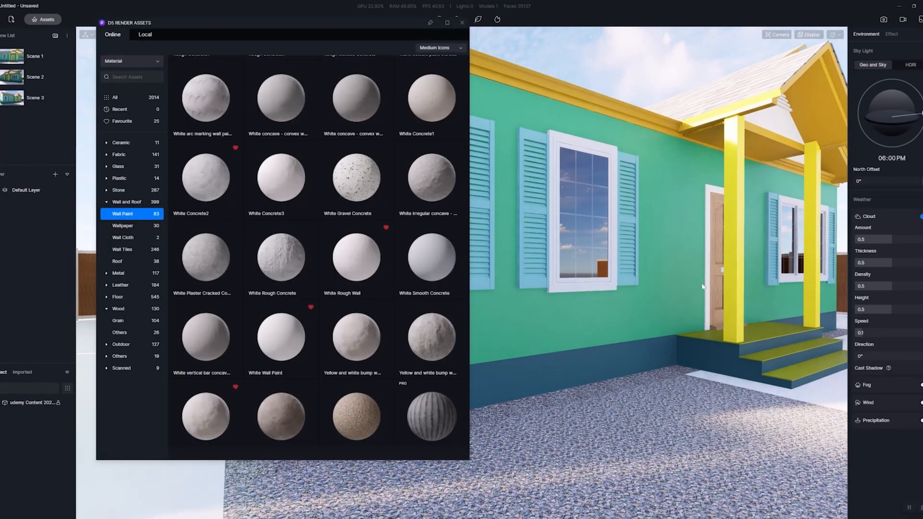
middle_drag(703, 287, 657, 289)
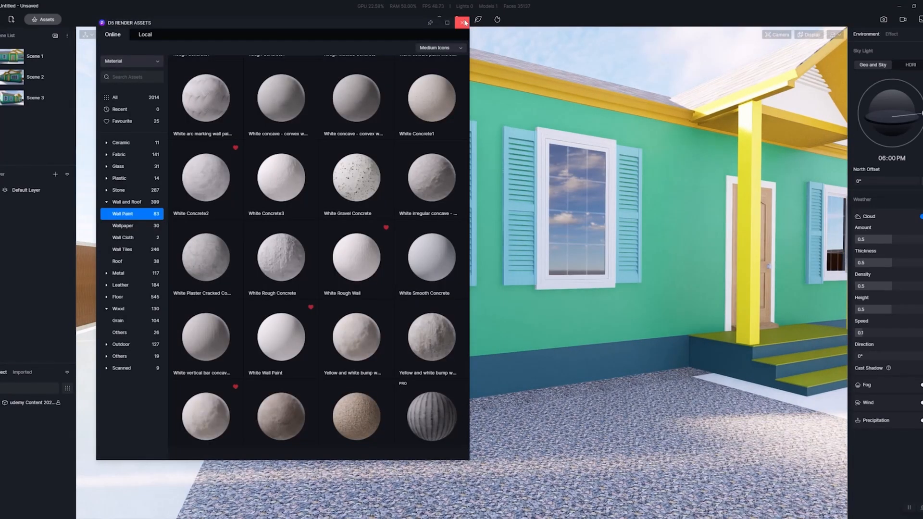
click(463, 23)
scroll(631, 232, up, 3)
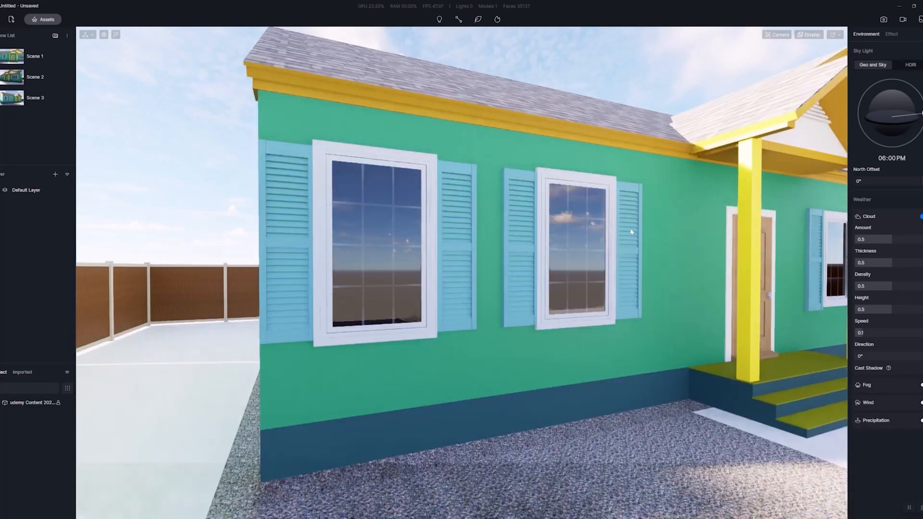
scroll(715, 275, up, 5)
click(715, 278)
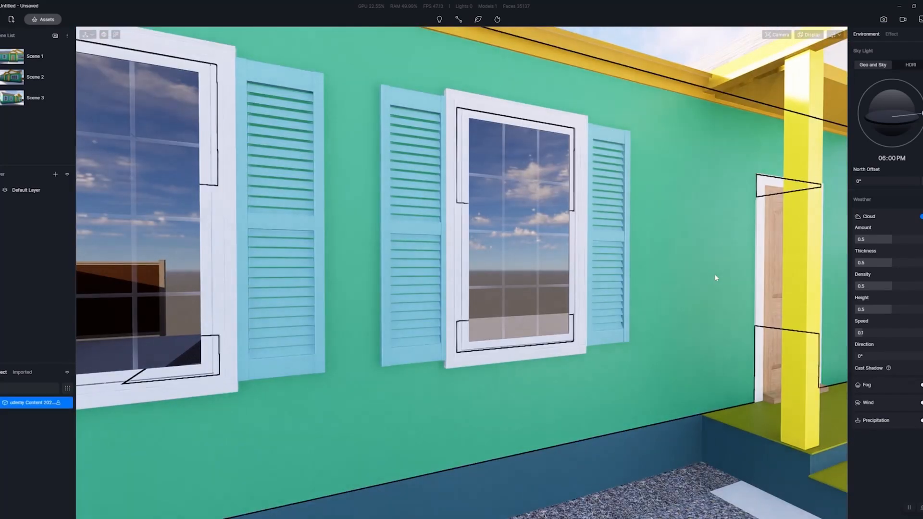
scroll(685, 198, down, 5)
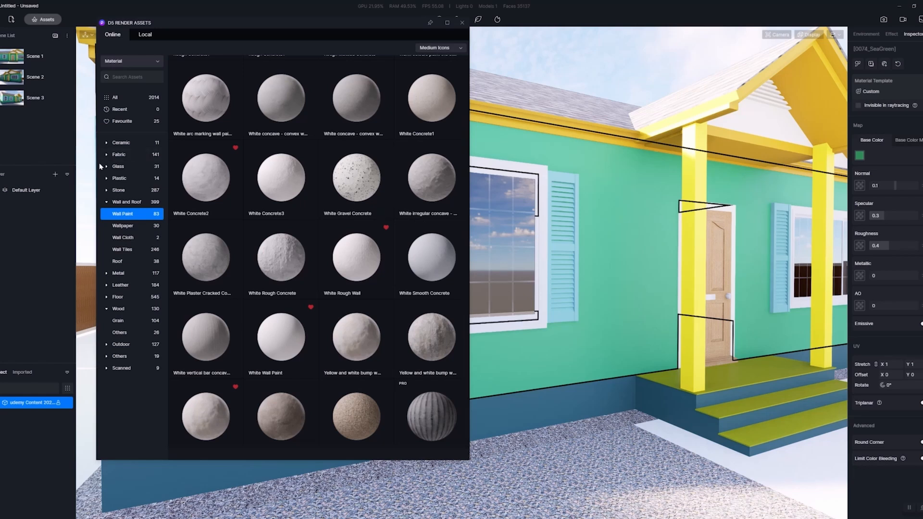
Show the Wall Paint materials of the Wall and Roof category in the online material library
click(116, 62)
click(126, 84)
click(125, 202)
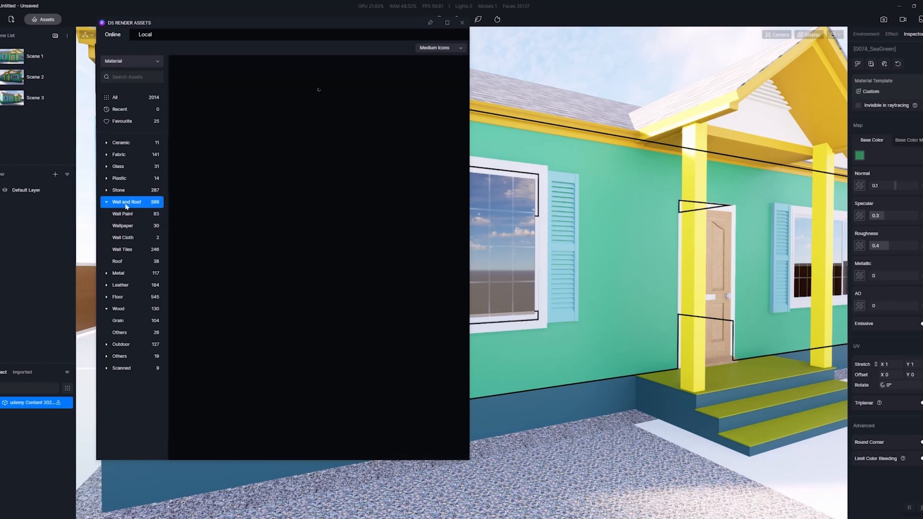
click(126, 214)
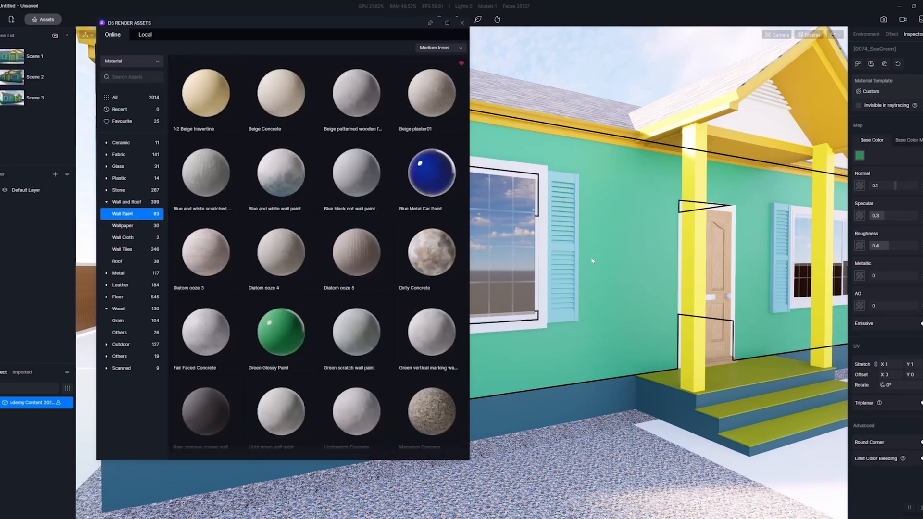
key(w)
key(a)
key(s)
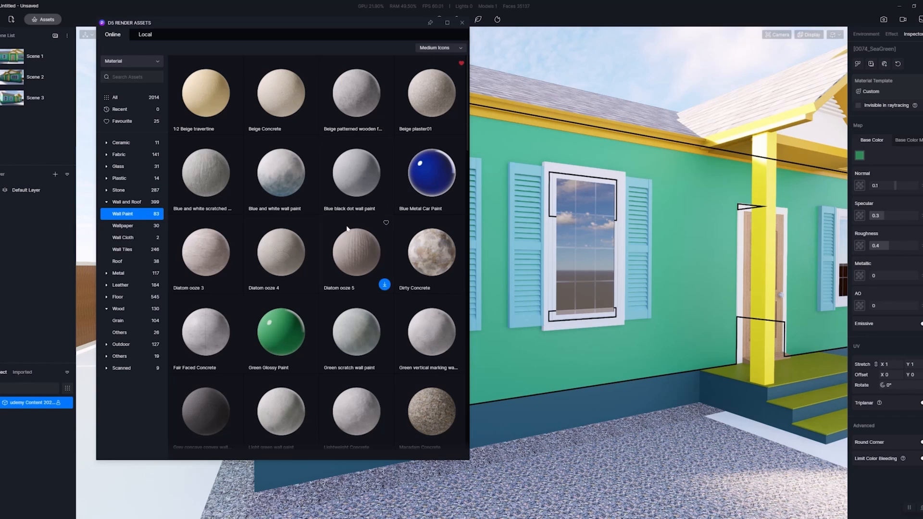
Apply the White Rough Wall paint material to the green walls of the house
scroll(361, 240, down, 3)
scroll(343, 239, down, 6)
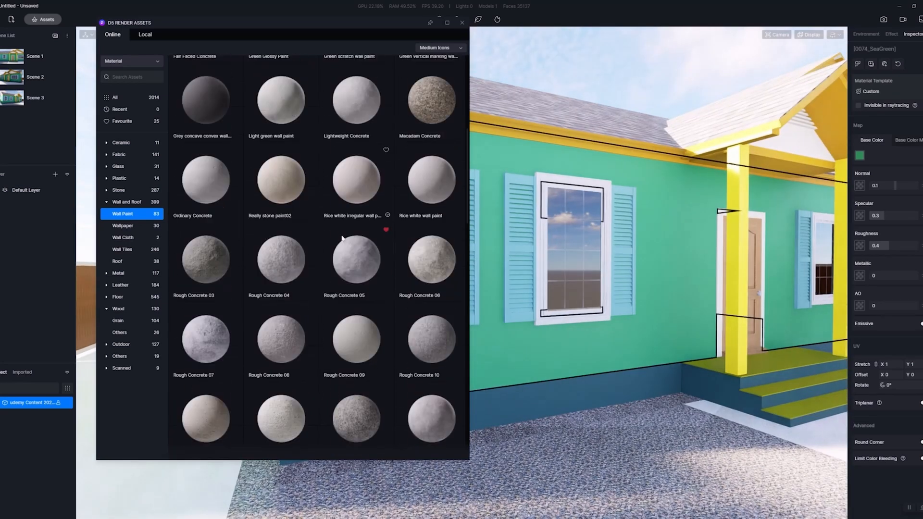
scroll(340, 263, down, 2)
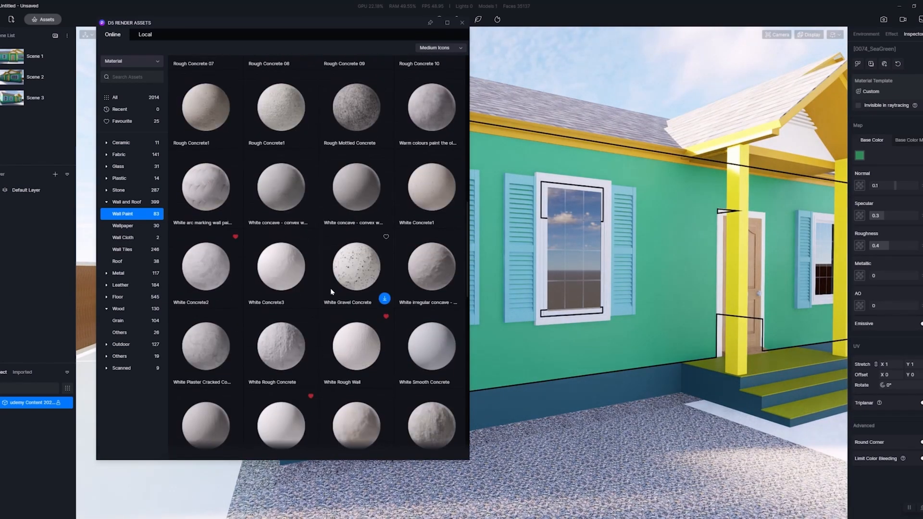
scroll(351, 288, down, 2)
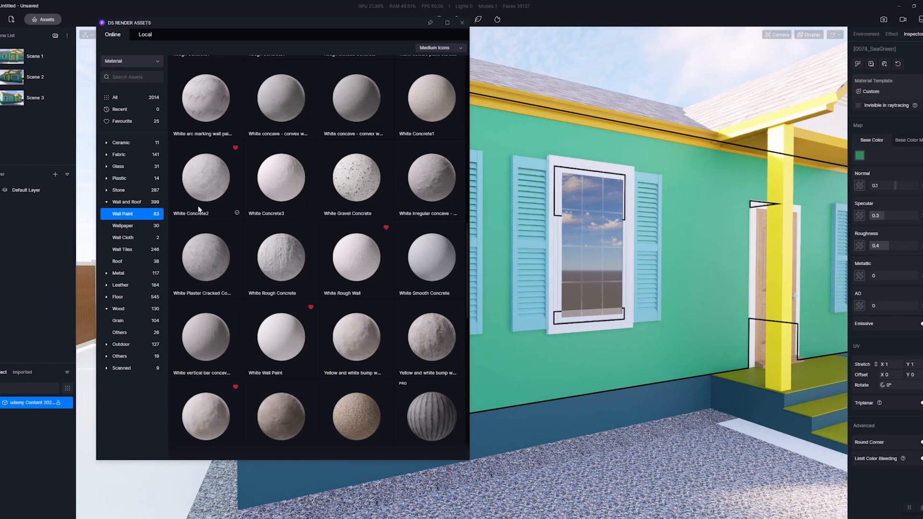
scroll(198, 210, down, 1)
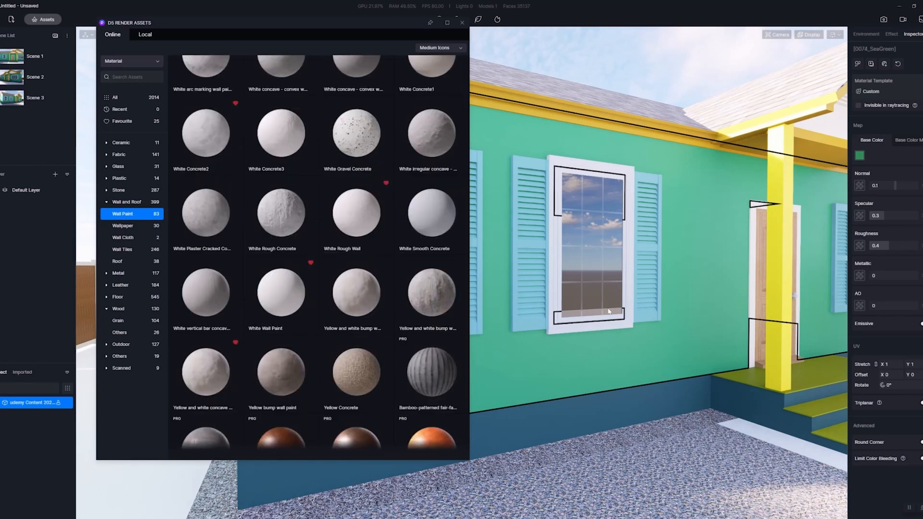
scroll(368, 244, up, 2)
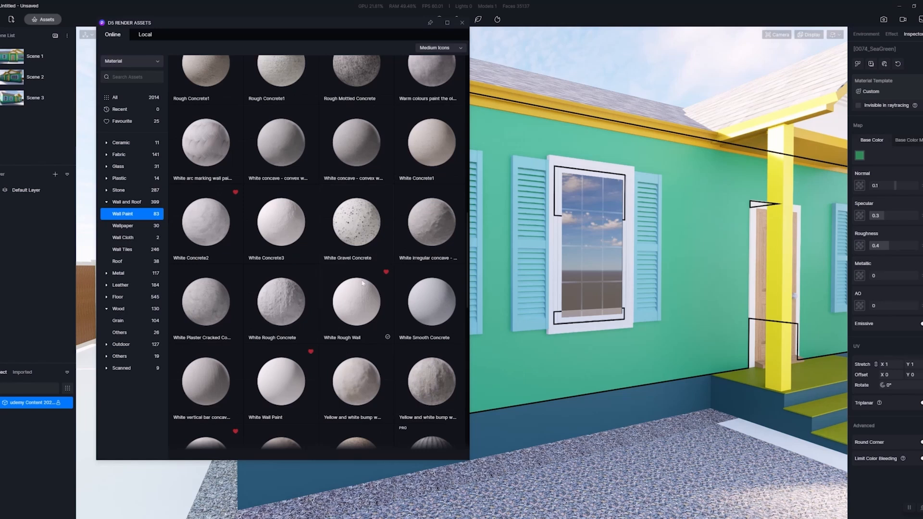
key(s)
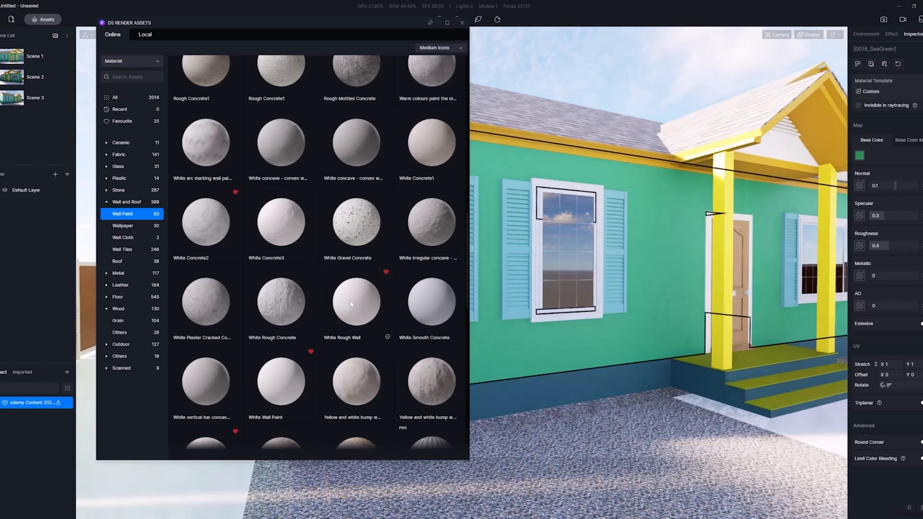
key(w)
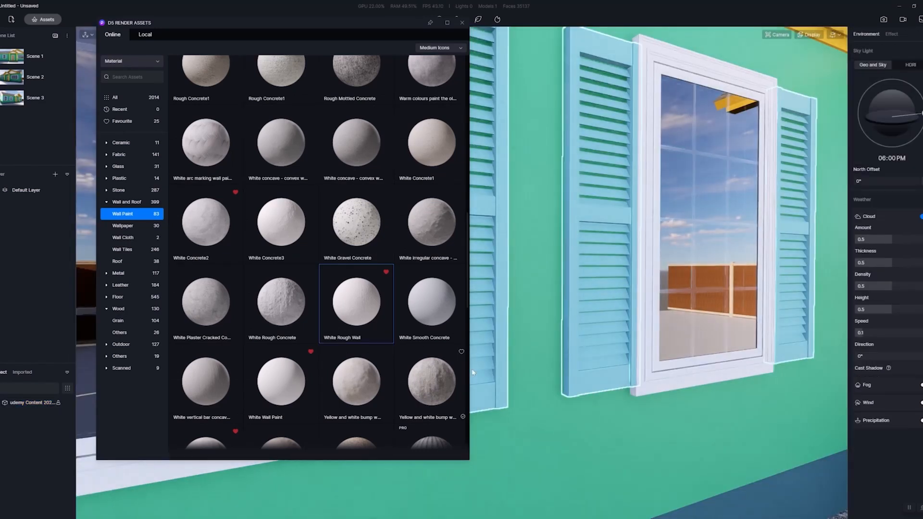
drag(351, 304, 611, 423)
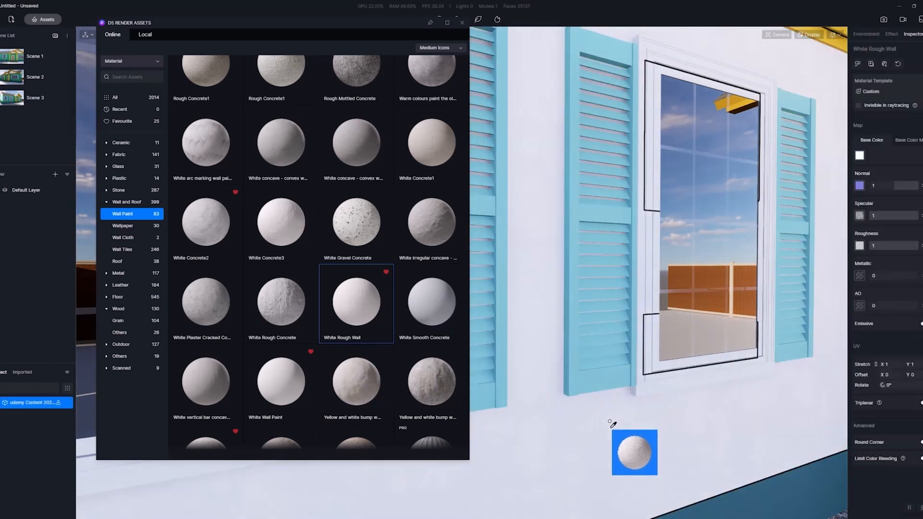
Examine the rough white wall texture close up between the shutters and from farther back
scroll(611, 424, down, 5)
scroll(612, 423, up, 10)
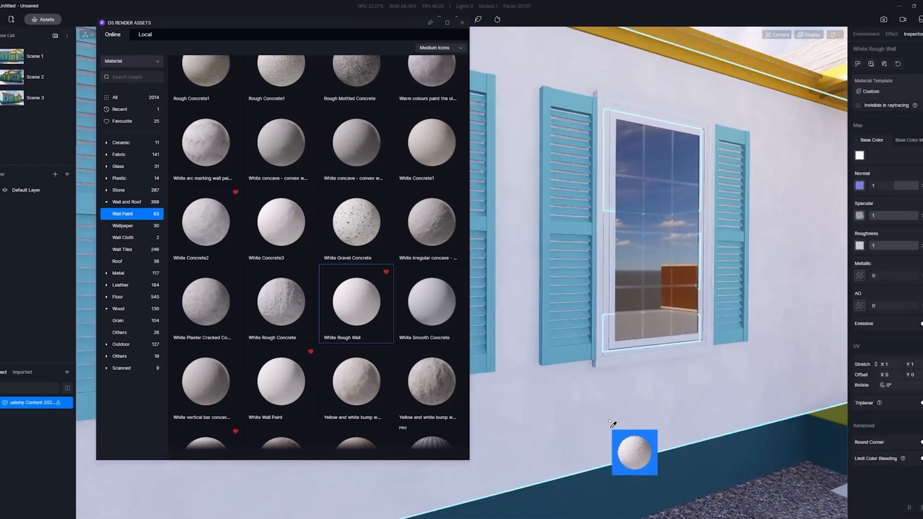
scroll(611, 423, down, 4)
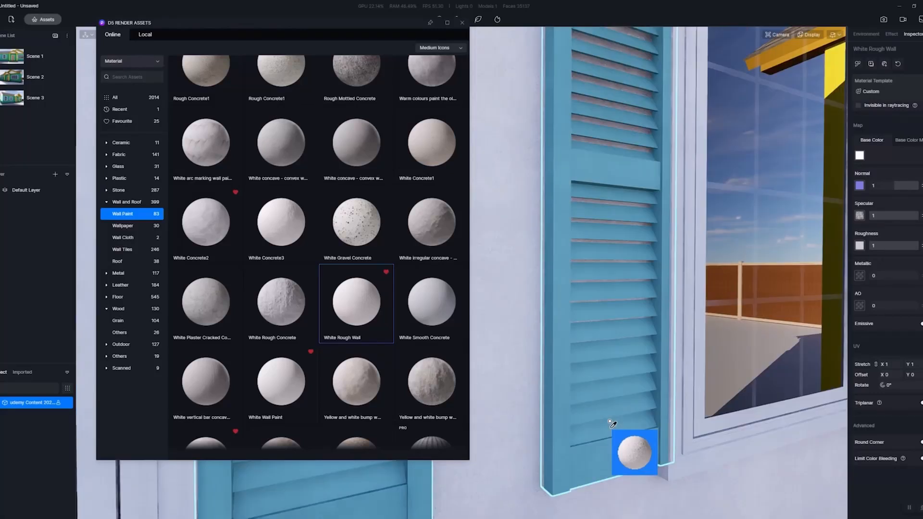
right_drag(506, 283, 457, 302)
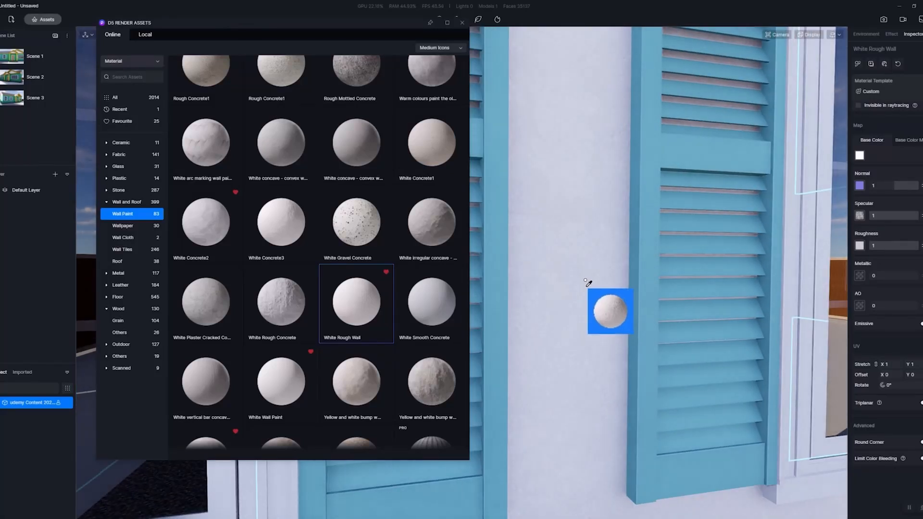
scroll(589, 284, up, 3)
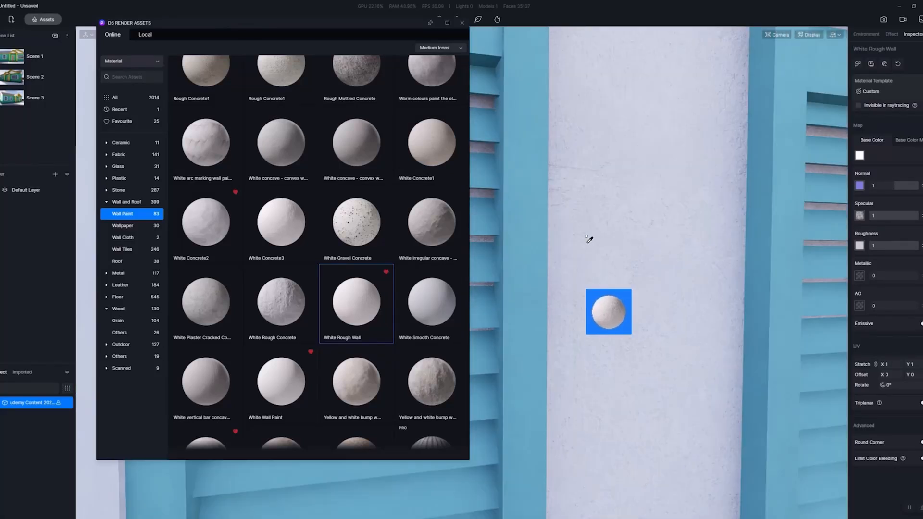
click(596, 212)
scroll(613, 215, down, 5)
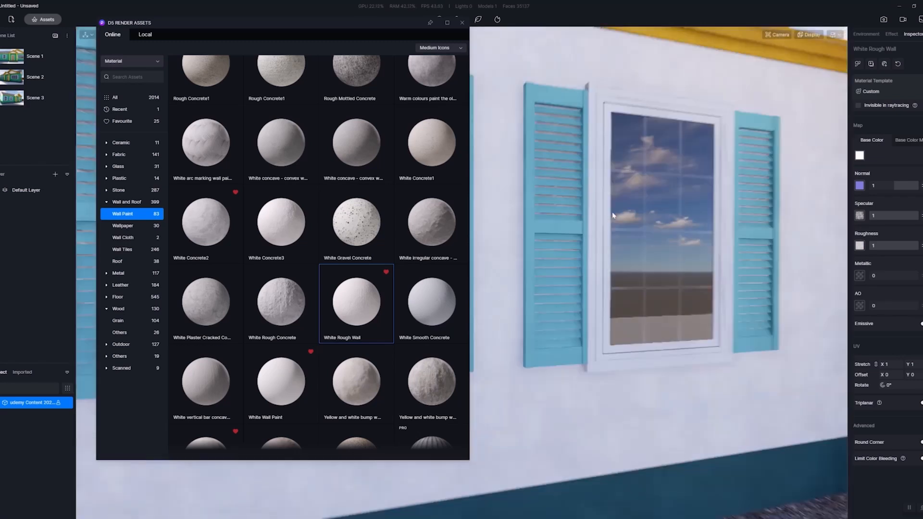
scroll(614, 212, down, 3)
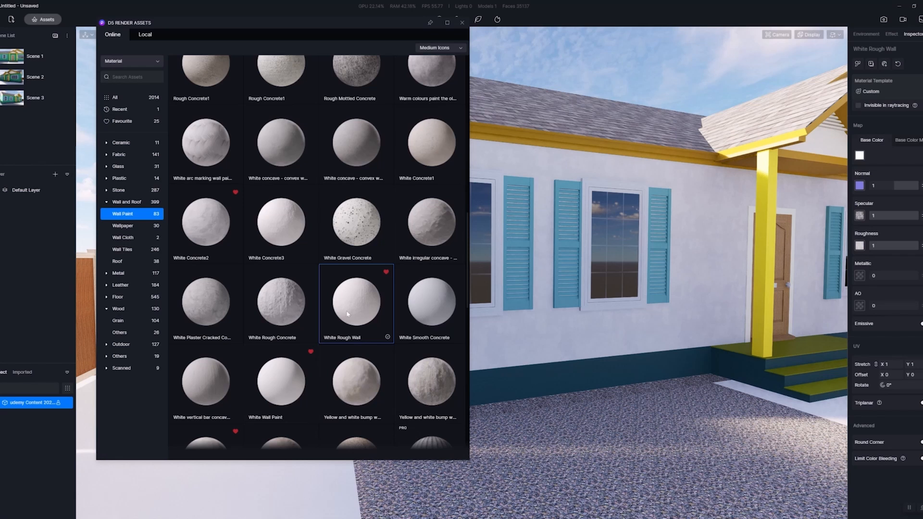
Close the asset library and bring the repainted wall with its two shuttered front windows into view
key(w)
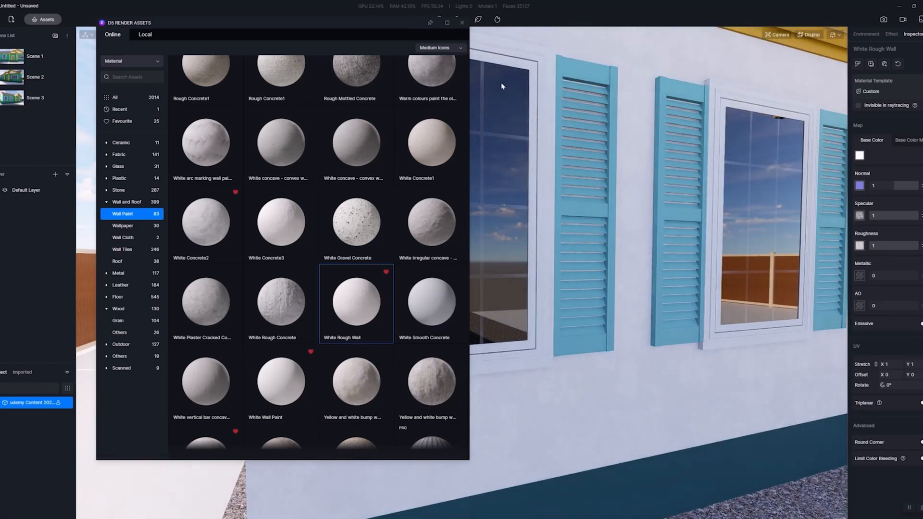
click(462, 25)
key(s)
key(d)
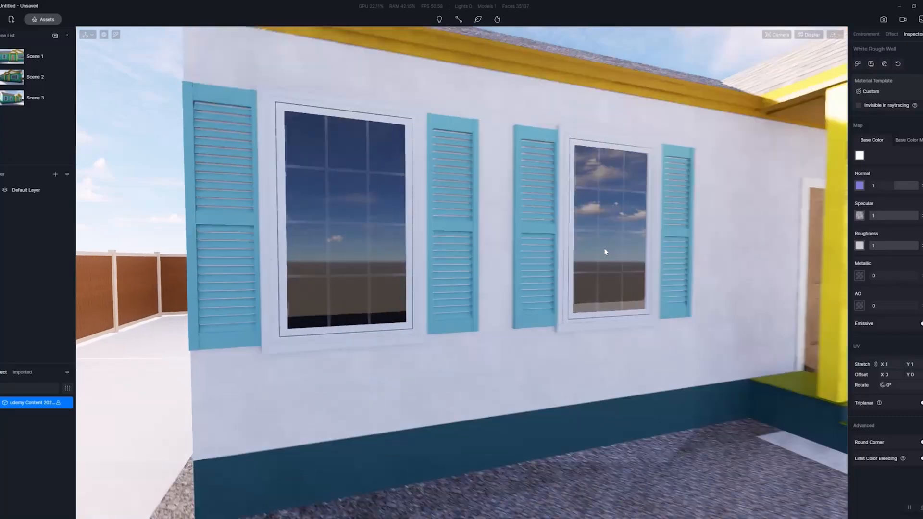
Examine the repainted house front from the porch and door back to the two shuttered windows
key(e)
key(d)
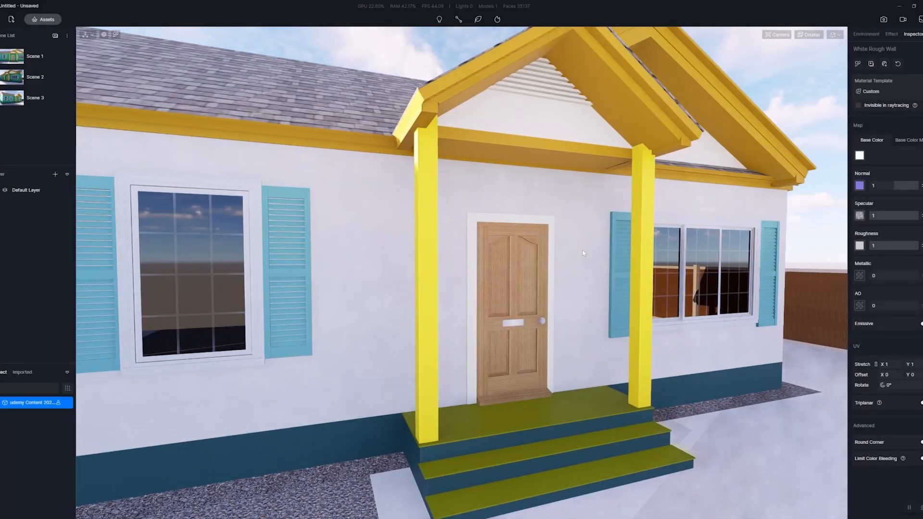
key(a)
key(a)
key(q)
key(s)
key(a)
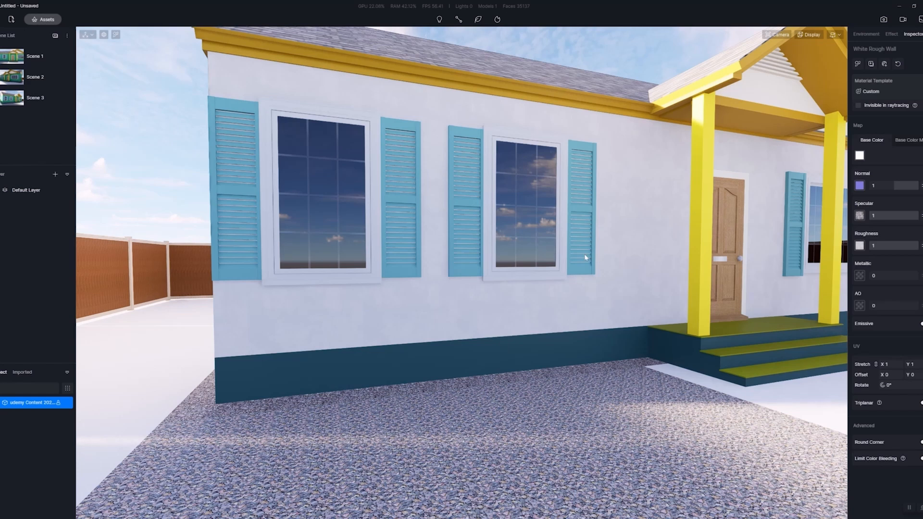
Select the blue material of the window shutters and open the online material library beside the shutter
scroll(586, 258, up, 4)
click(660, 268)
middle_drag(659, 268, 558, 286)
key(m)
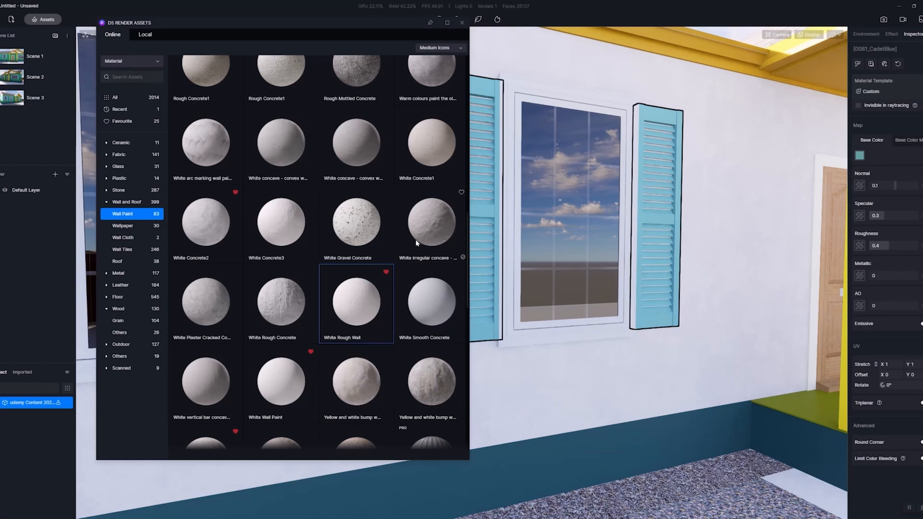
right_drag(635, 227, 753, 201)
scroll(731, 202, up, 3)
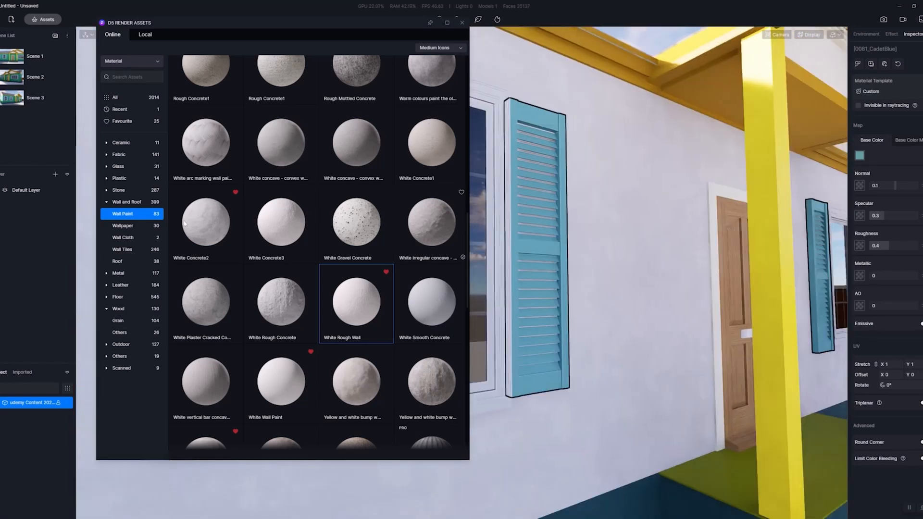
Look through the Wood category of the material library for a shutter finish
click(121, 310)
scroll(741, 289, up, 3)
right_drag(741, 289, 715, 265)
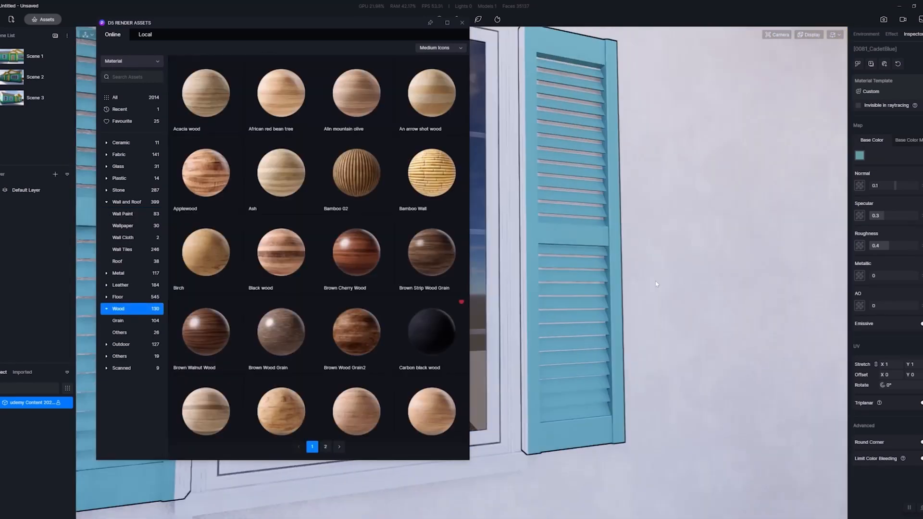
scroll(715, 265, down, 3)
scroll(325, 276, down, 7)
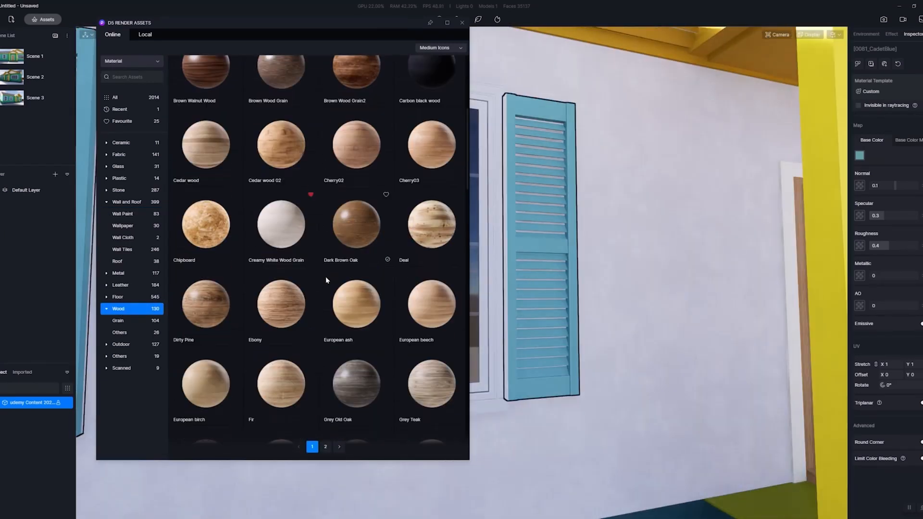
scroll(325, 276, down, 9)
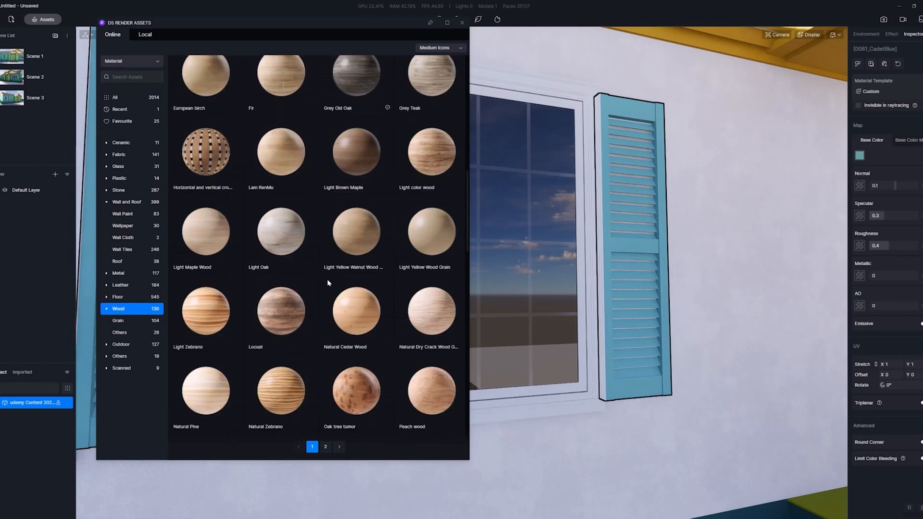
Apply the Brown Pine Flooring material from the Wood Floor category to the blue shutters
click(118, 298)
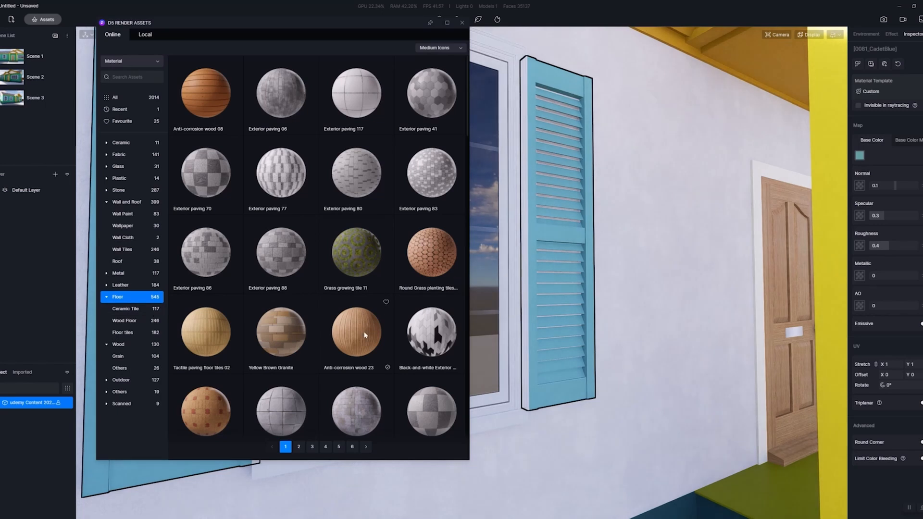
click(356, 344)
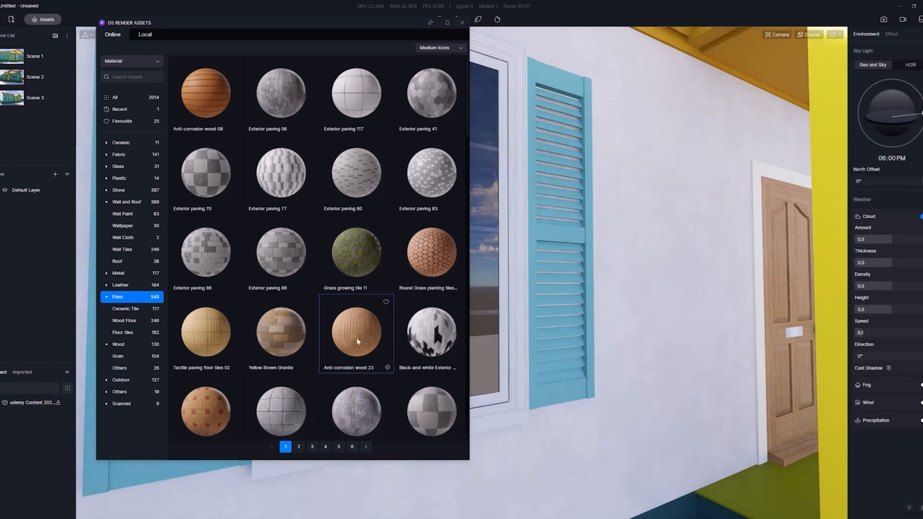
scroll(229, 177, down, 5)
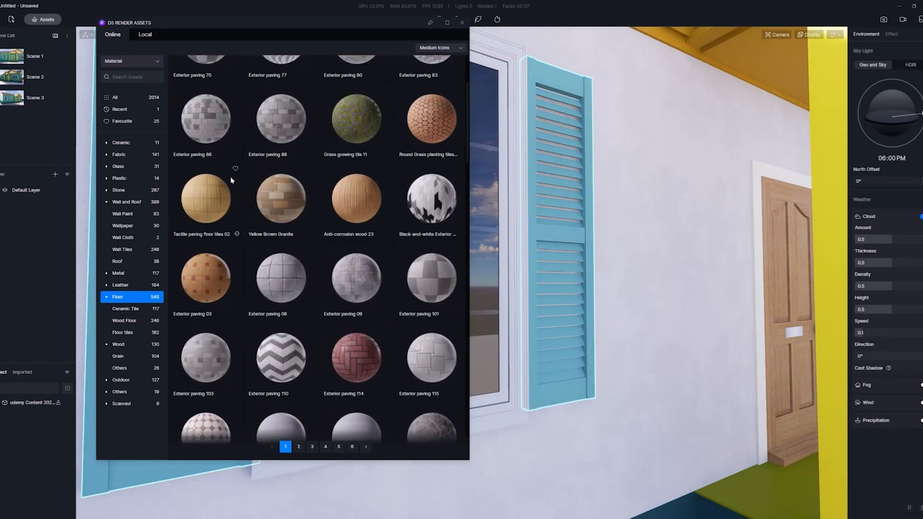
click(132, 321)
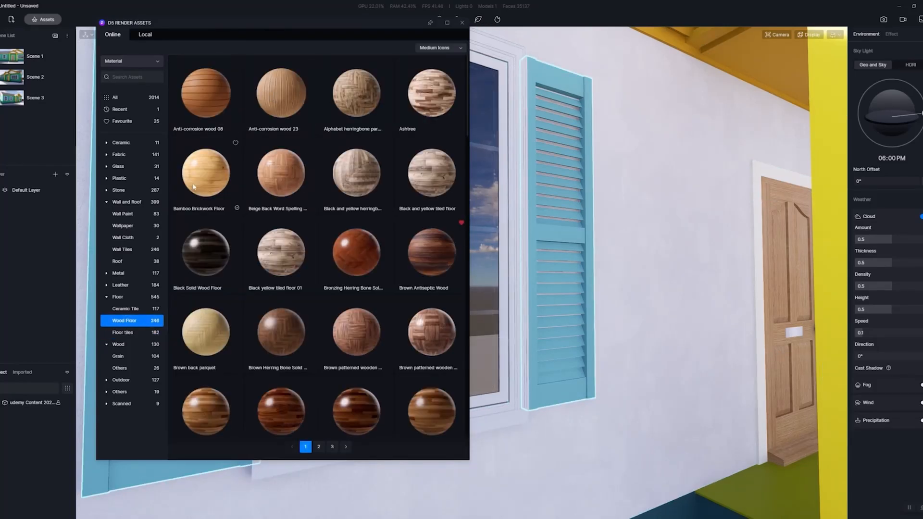
drag(206, 412, 598, 374)
scroll(606, 370, up, 2)
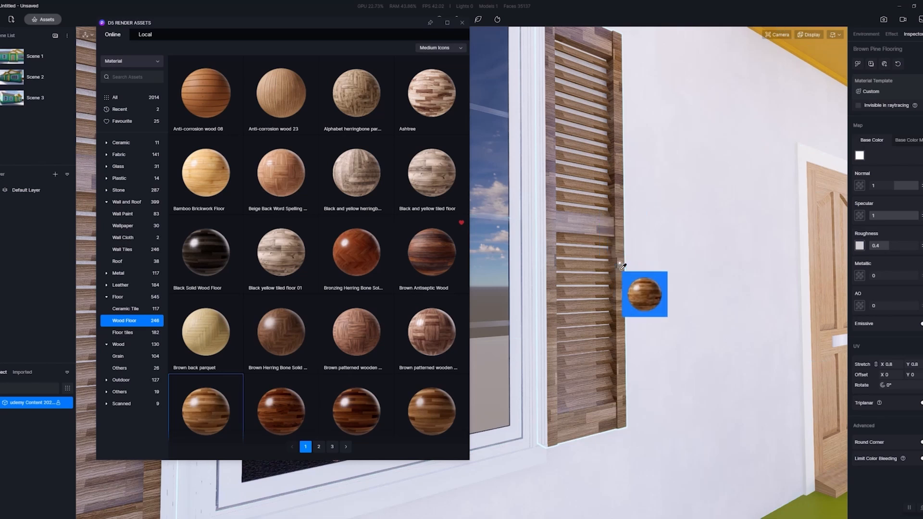
Try Triplanar mapping on the shutters' Brown Pine Flooring material and switch it back off
click(601, 282)
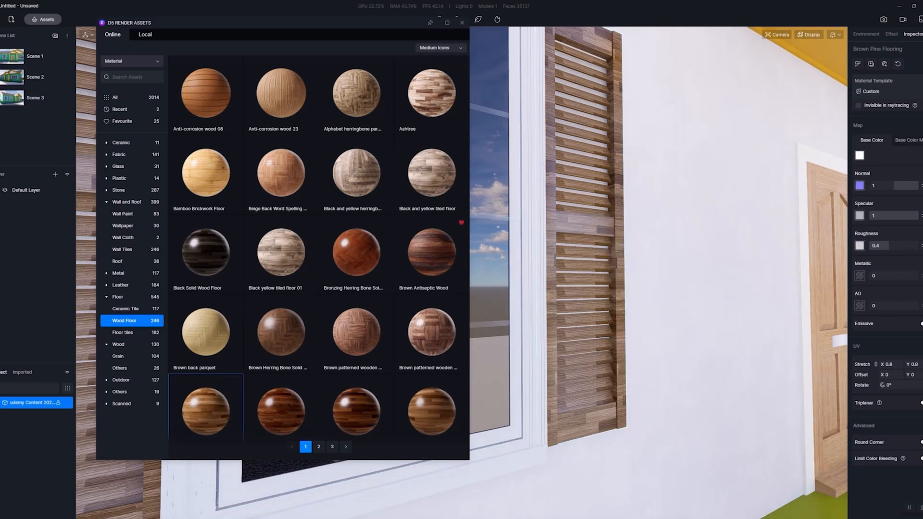
click(921, 403)
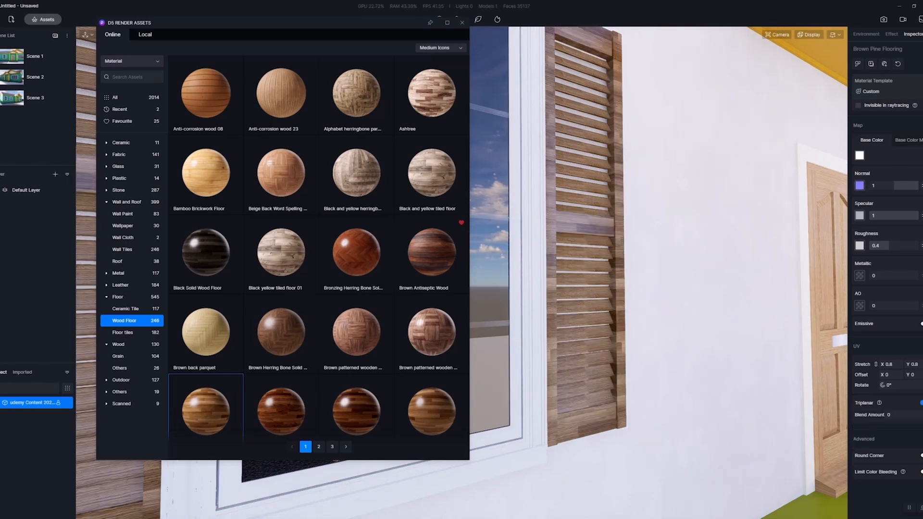
click(922, 403)
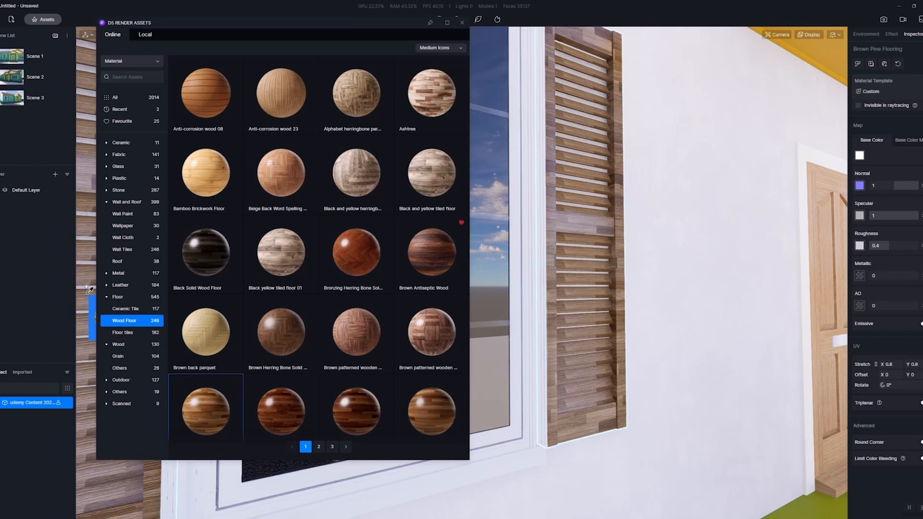
Apply the Cedar wood material from the Wood category's Grain group to the shutters
click(126, 356)
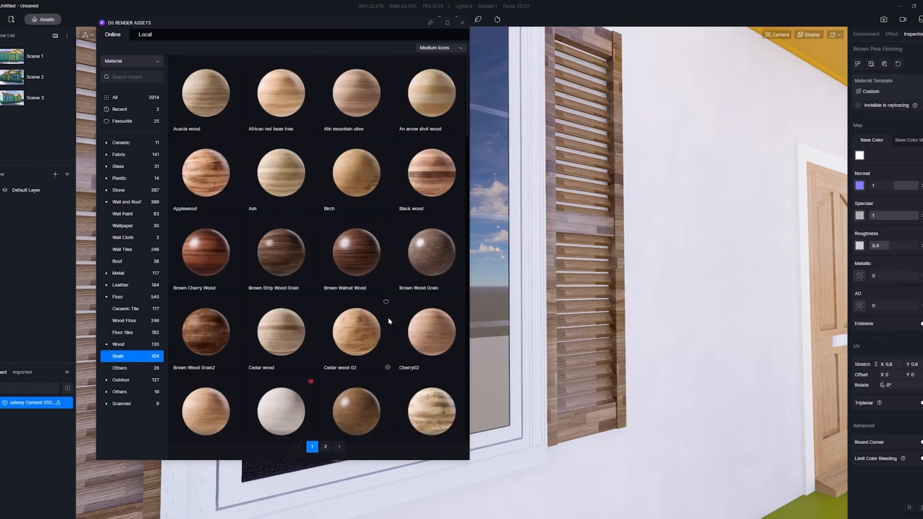
key(d)
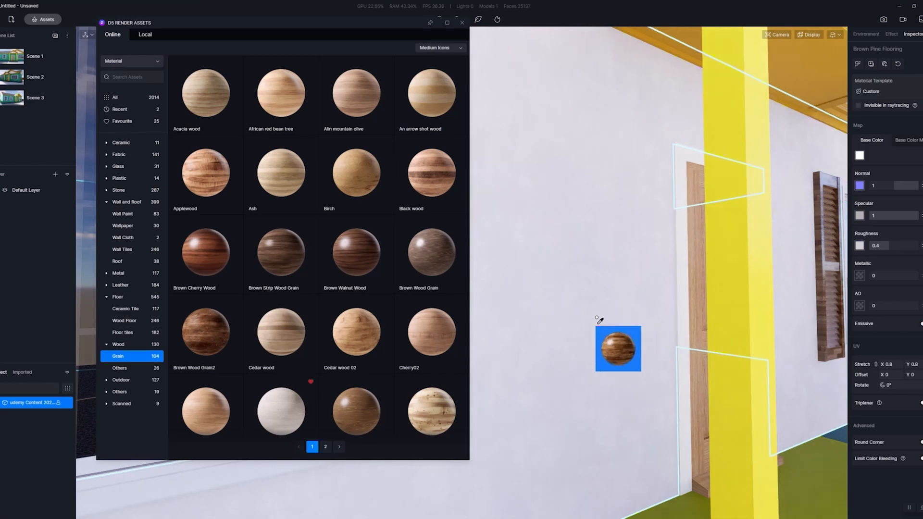
key(a)
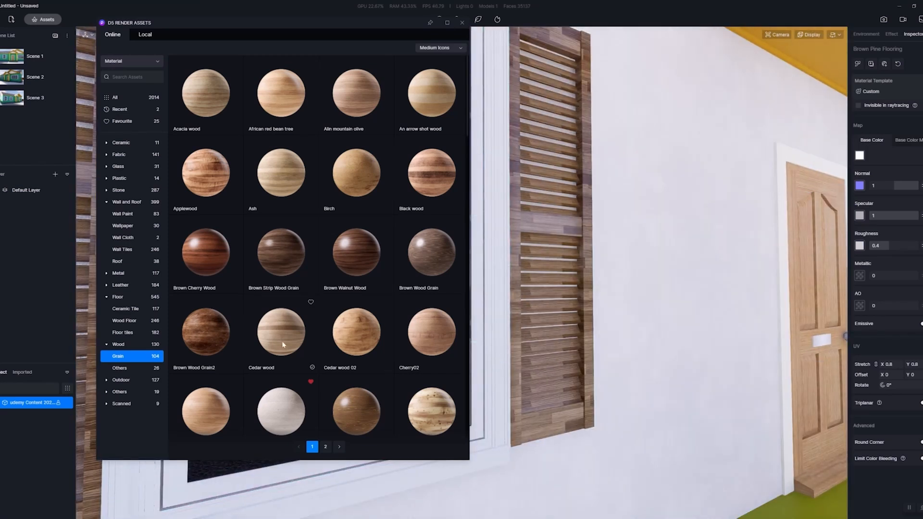
click(281, 342)
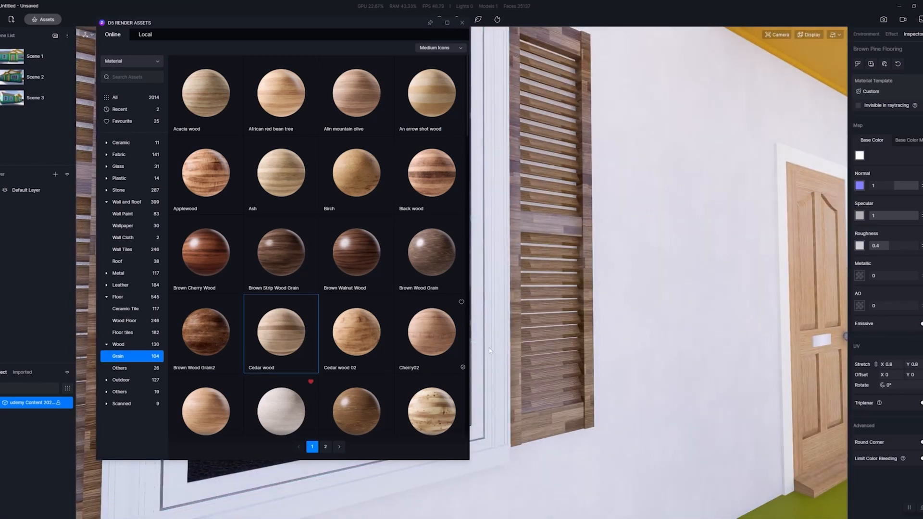
click(586, 314)
click(587, 314)
scroll(596, 310, up, 3)
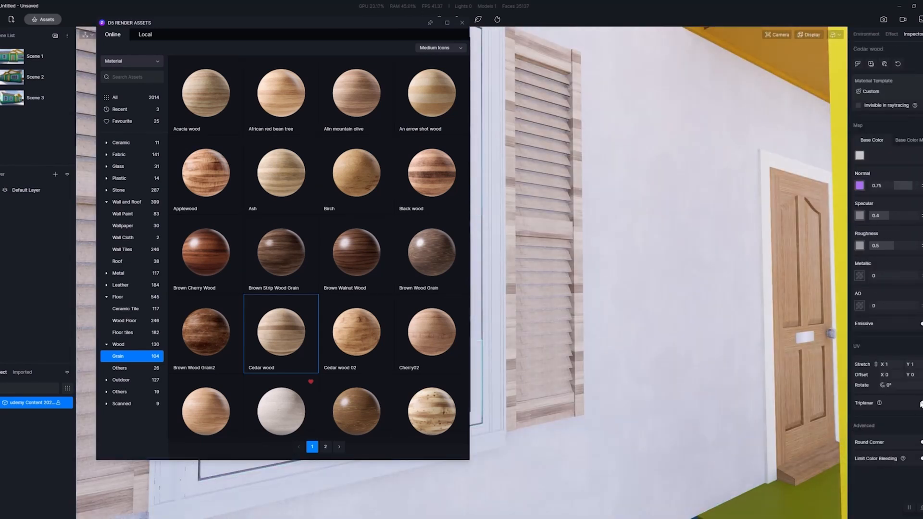
Inspect the shutter's wood texture close up and pick its Cedar wood material for editing
click(922, 403)
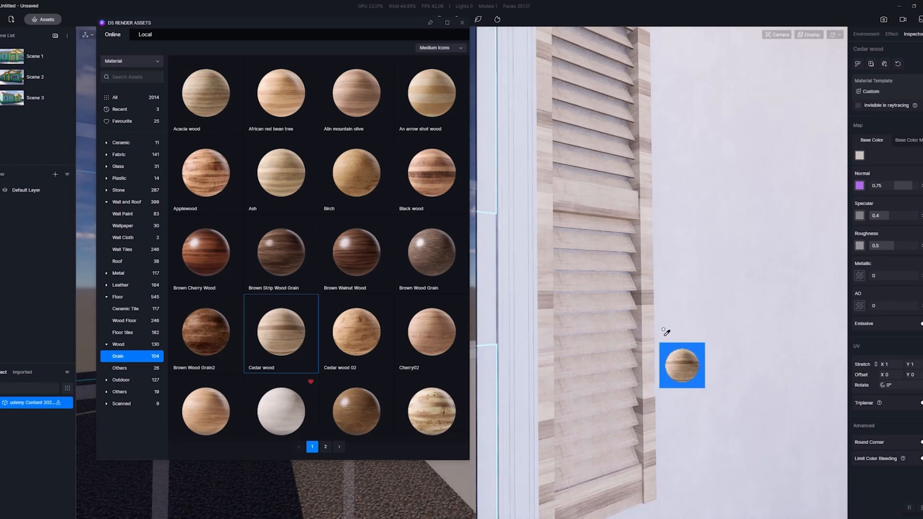
drag(663, 355, 671, 322)
key(i)
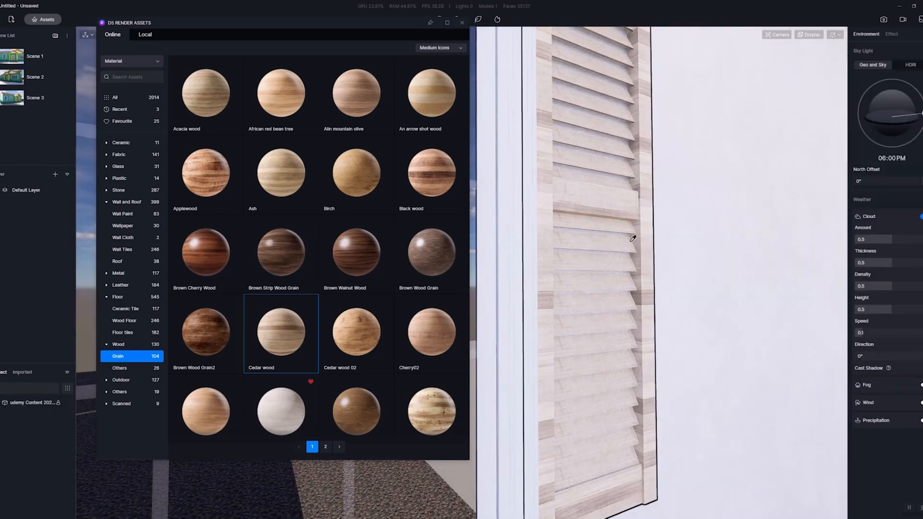
click(649, 162)
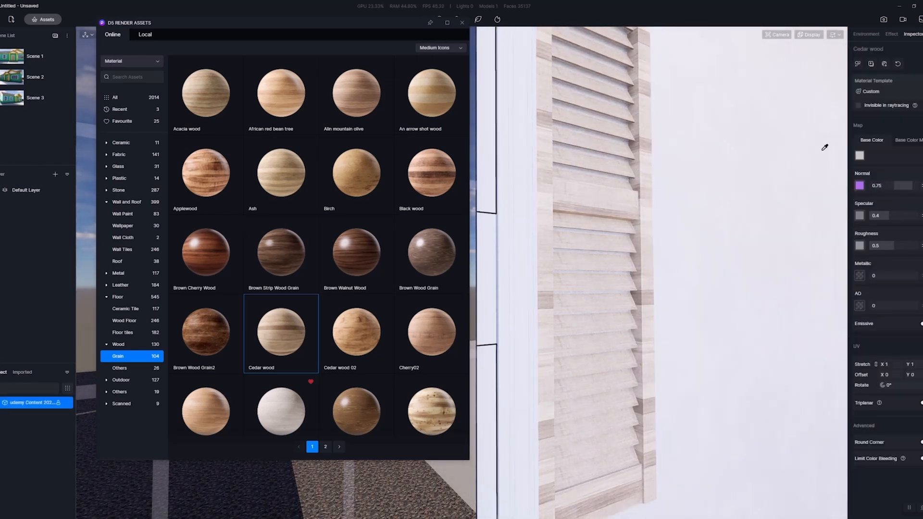
Darken the base color of the shutters' Cedar wood material to near-black, with saturation 3 and value 7
click(859, 155)
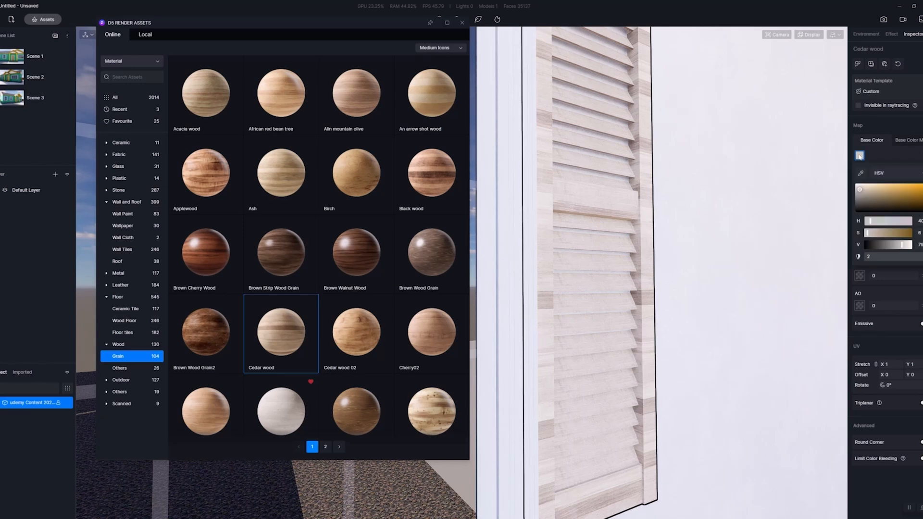
click(855, 210)
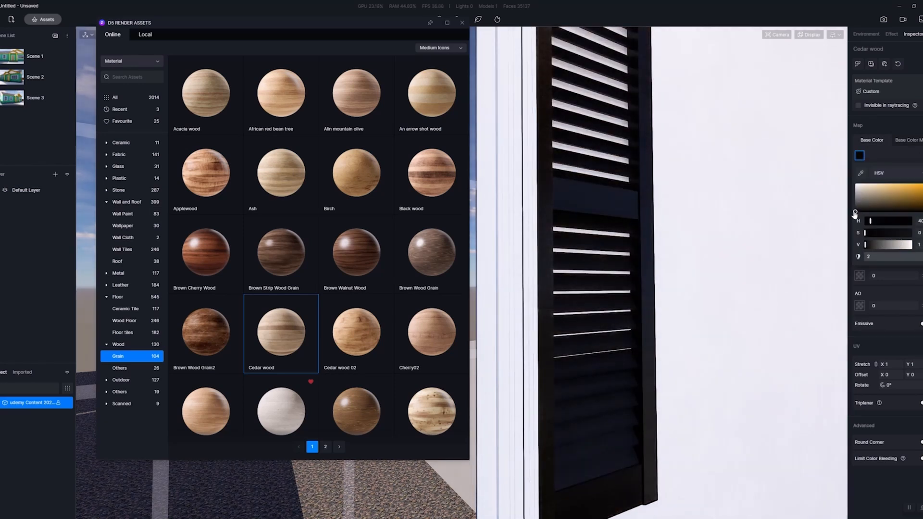
scroll(827, 229, up, 3)
scroll(827, 230, up, 3)
scroll(723, 264, down, 5)
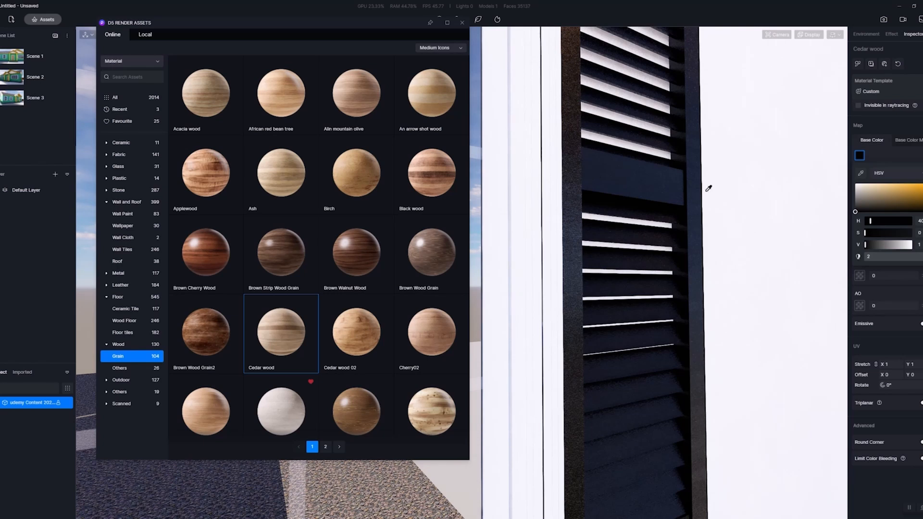
click(855, 210)
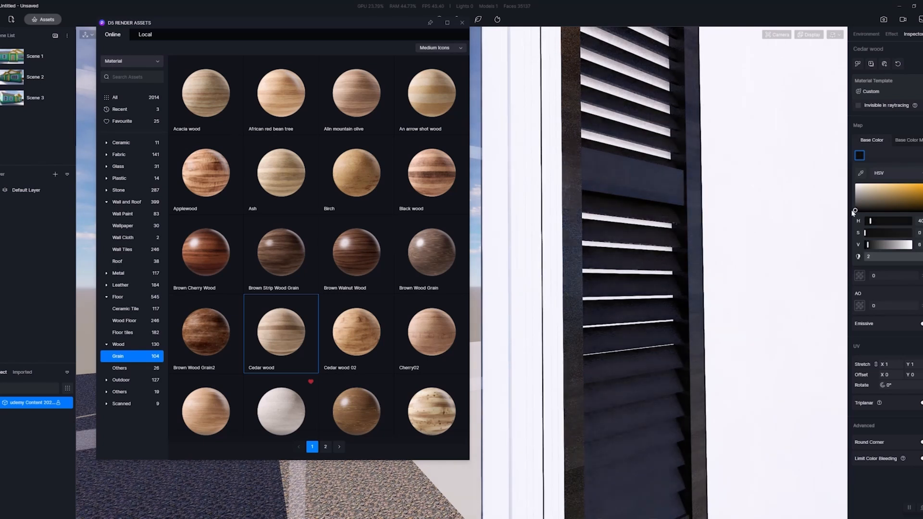
drag(851, 211, 848, 214)
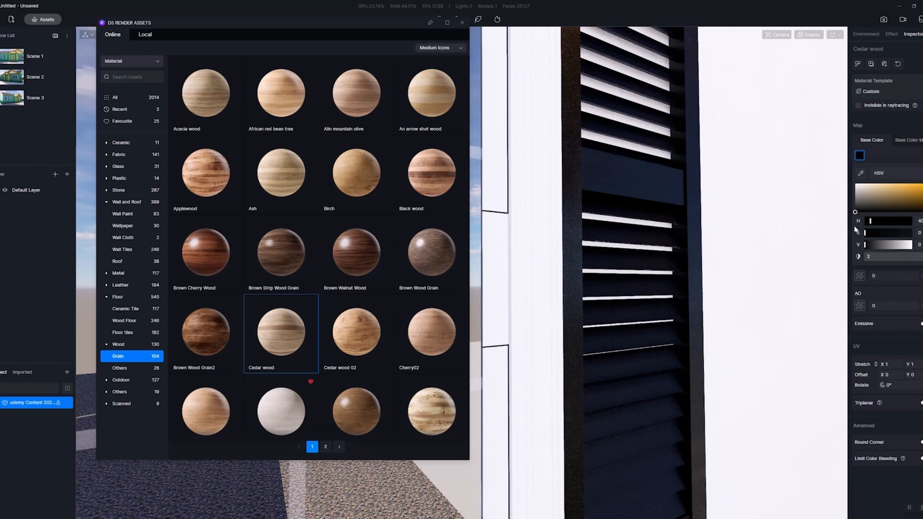
drag(856, 215, 857, 211)
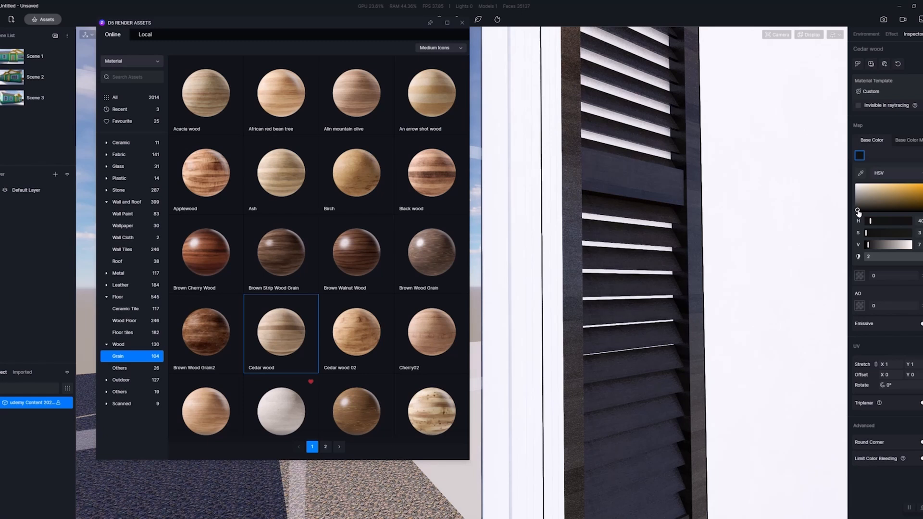
Close the asset library and bring the whole house front with its black shutters into view
scroll(721, 249, down, 6)
right_drag(529, 293, 534, 289)
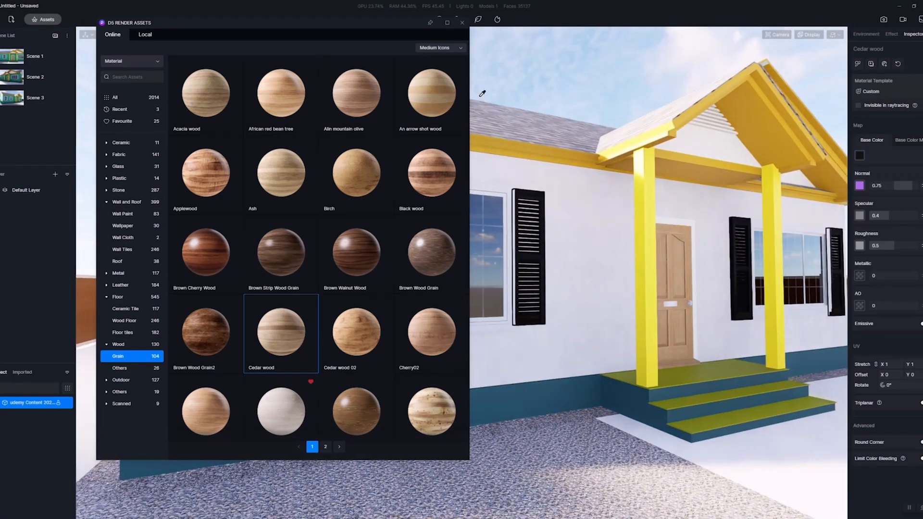
click(462, 23)
key(q)
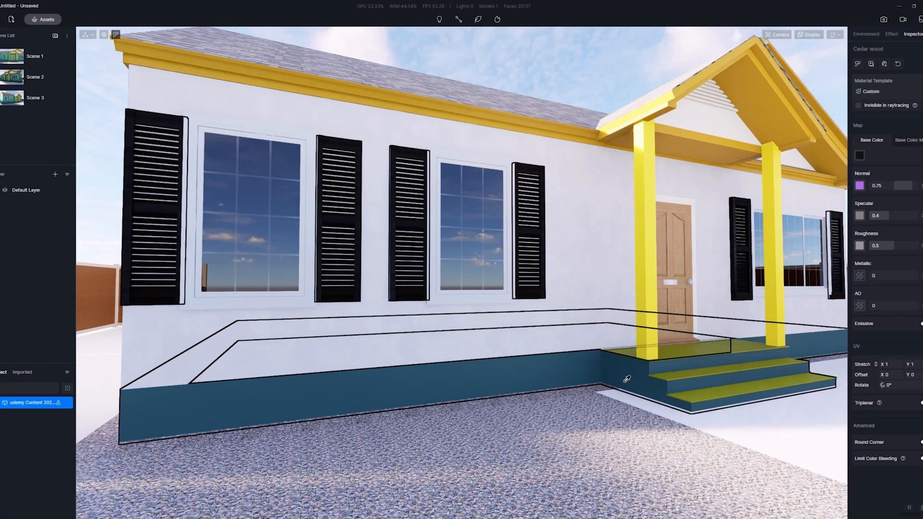
Apply the near-black Cedar wood material to the yellow roof trim and porch beams
scroll(419, 319, up, 10)
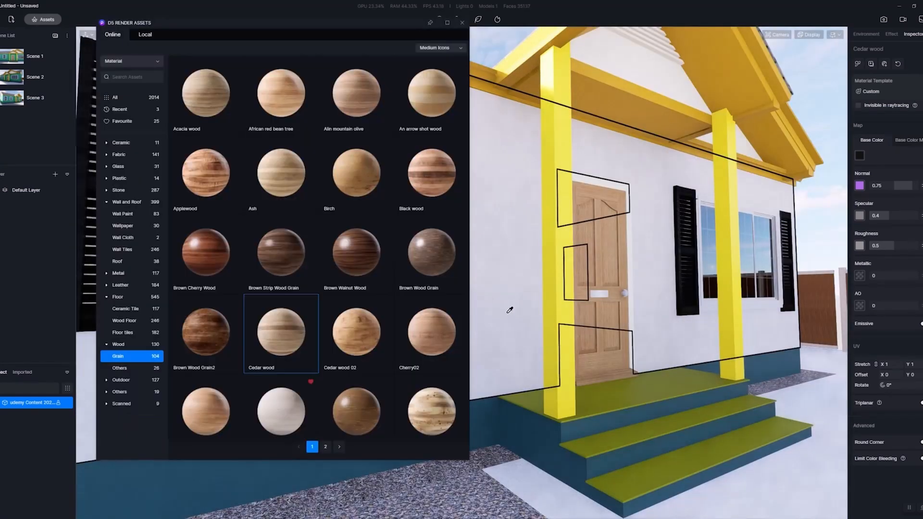
scroll(523, 264, up, 5)
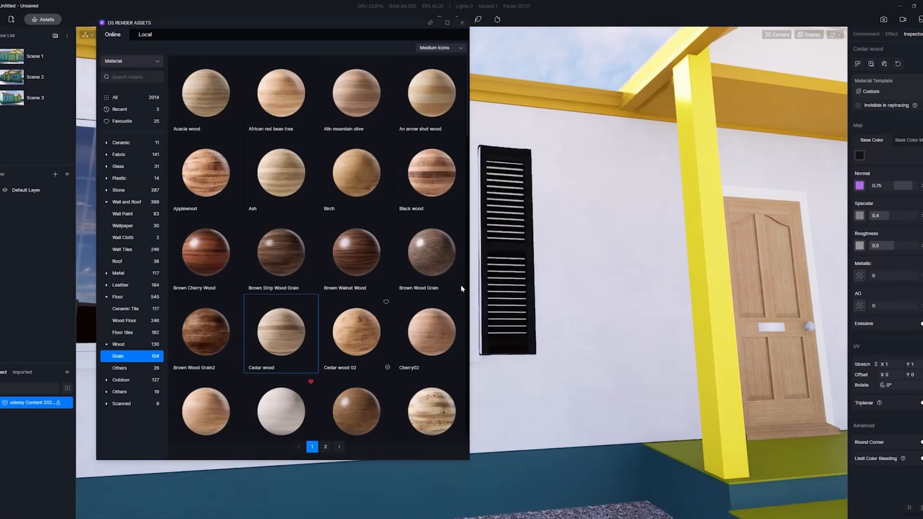
scroll(697, 265, down, 5)
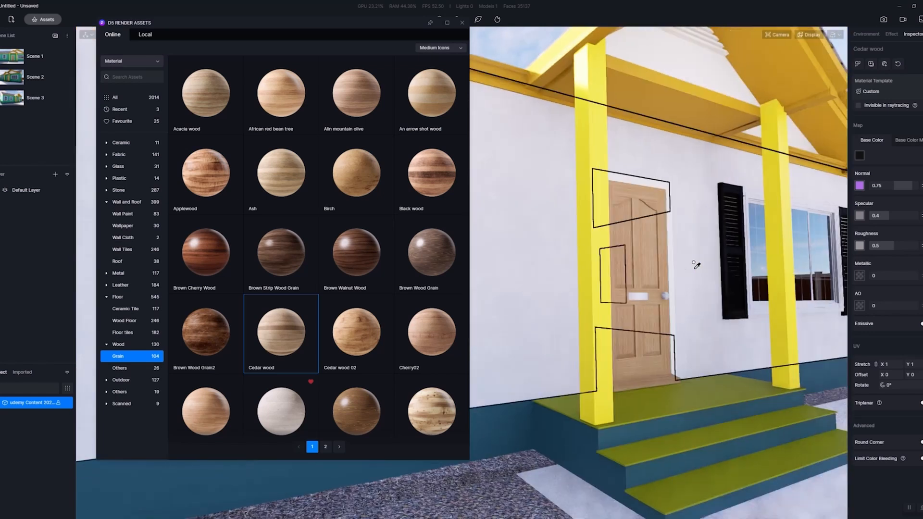
click(652, 90)
right_drag(640, 198, 701, 252)
scroll(522, 210, up, 5)
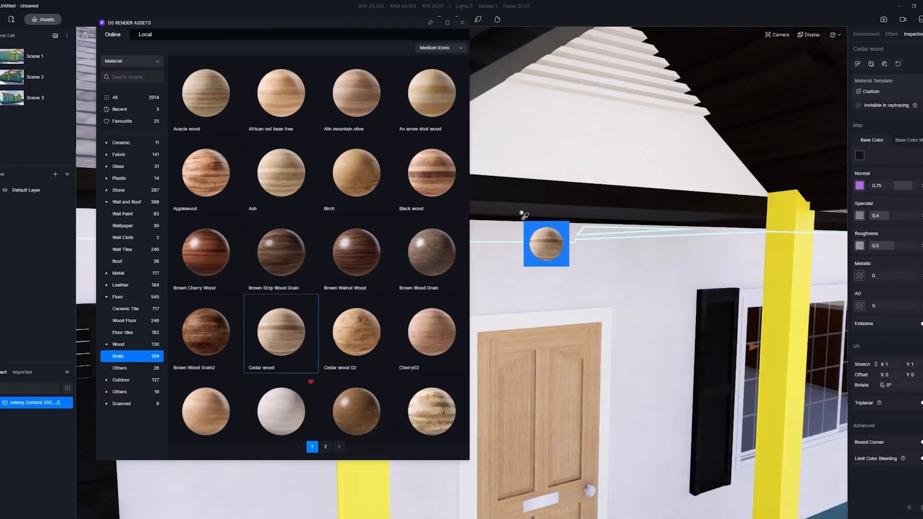
Set the black Cedar wood material's UV stretch to 2 while checking the grain on the porch roof trim
scroll(525, 213, down, 4)
right_drag(563, 233, 644, 237)
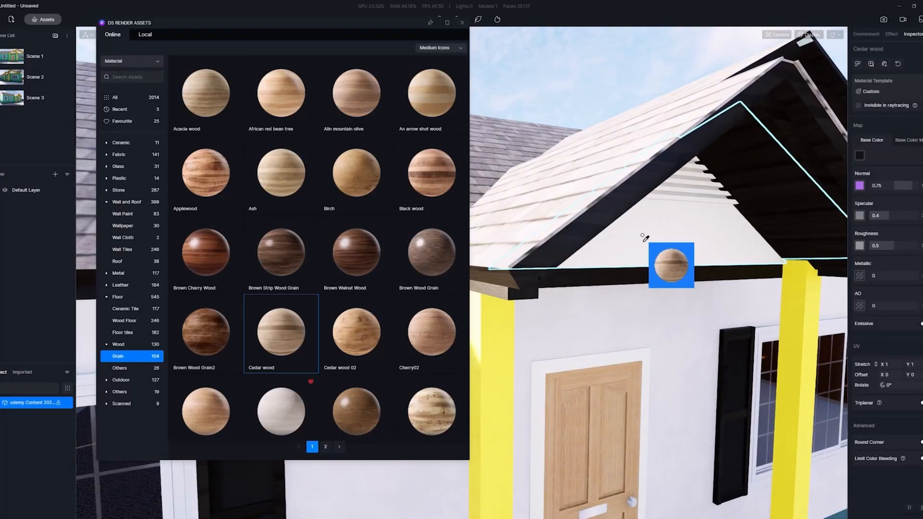
key(d)
key(a)
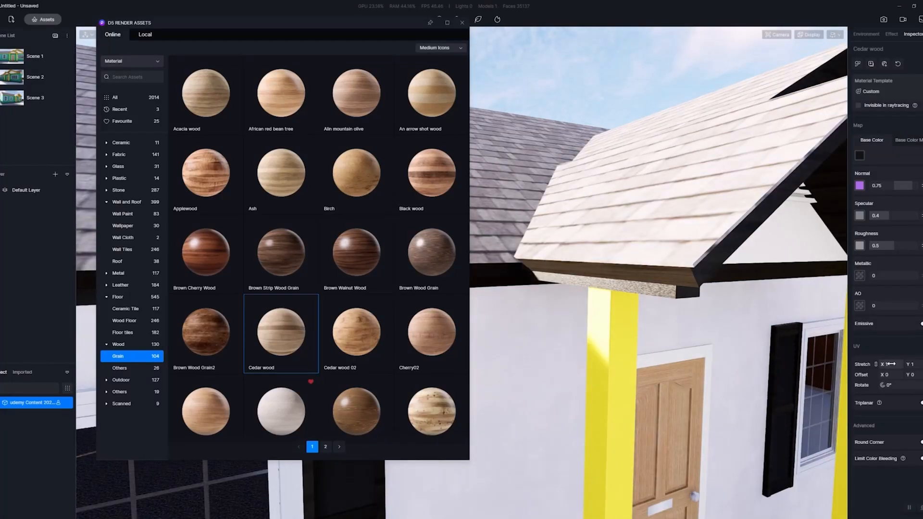
mouse_move(892, 364)
mouse_down()
mouse_move(856, 366)
mouse_move(789, 344)
mouse_move(882, 367)
mouse_up()
right_drag(608, 290, 814, 373)
scroll(814, 373, up, 3)
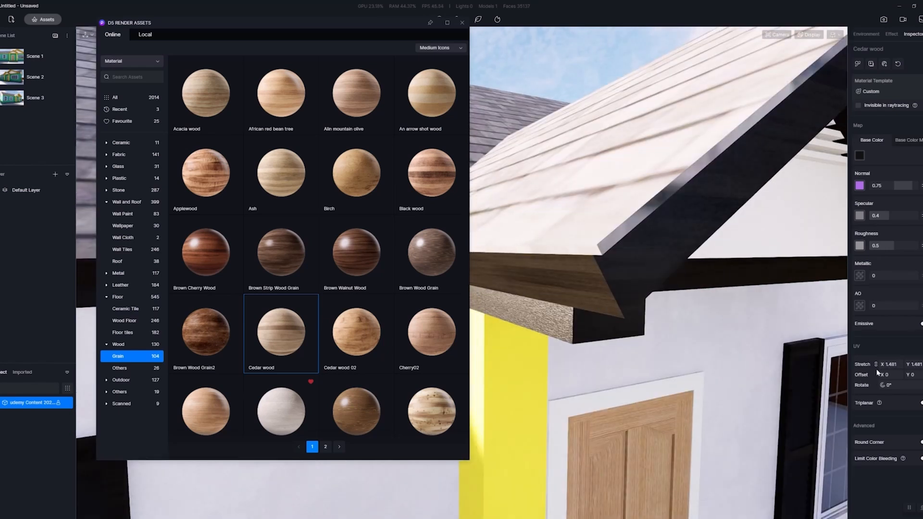
mouse_move(896, 365)
mouse_down()
mouse_move(918, 365)
mouse_move(873, 367)
mouse_move(896, 367)
mouse_up()
click(888, 366)
text(2)
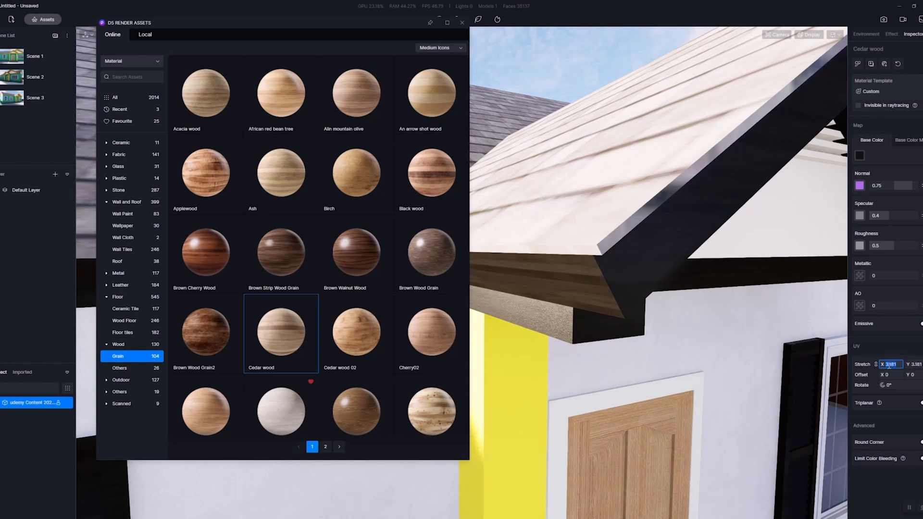
key(Return)
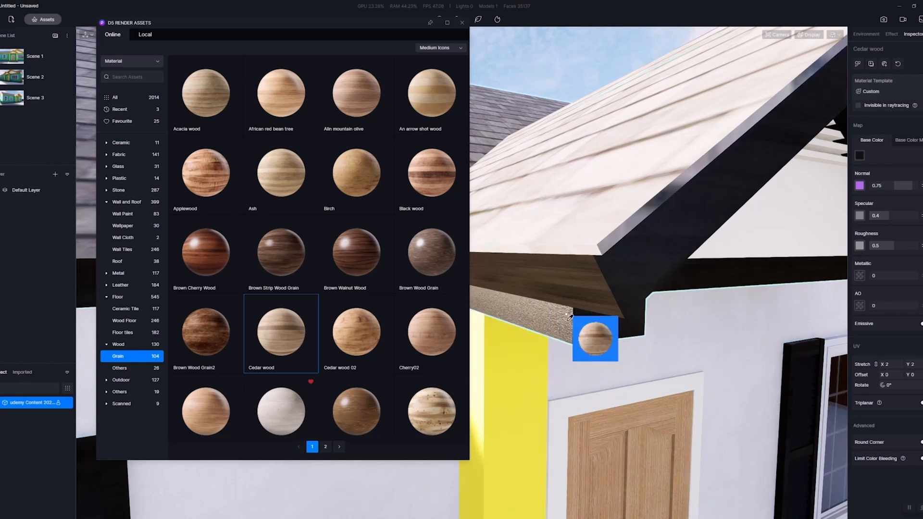
Turn on triplanar mapping for the Cedar wood material on the porch roof trim and beams
scroll(641, 328, down, 5)
scroll(640, 326, down, 1)
scroll(726, 331, up, 3)
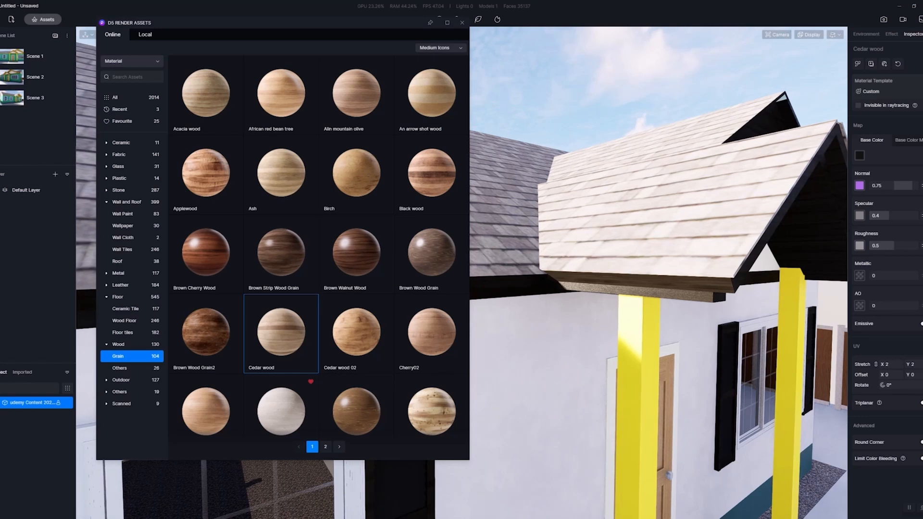
click(921, 403)
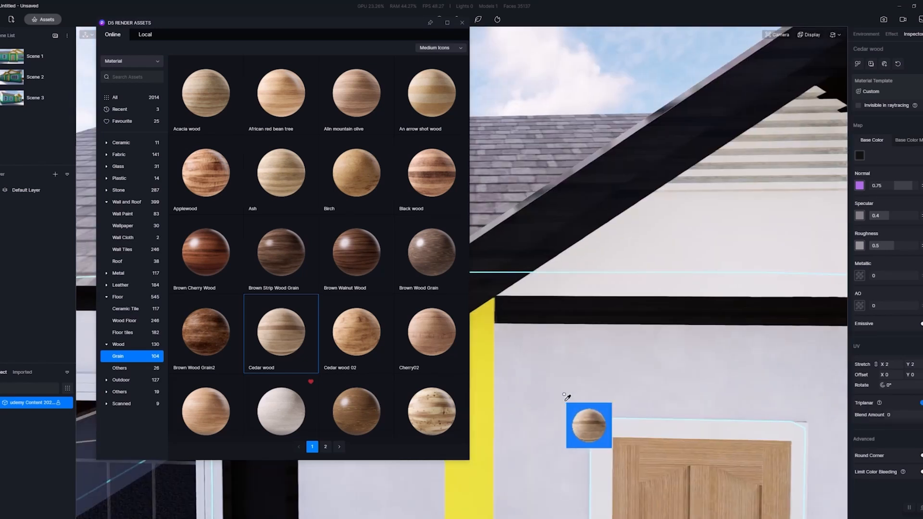
scroll(564, 395, down, 3)
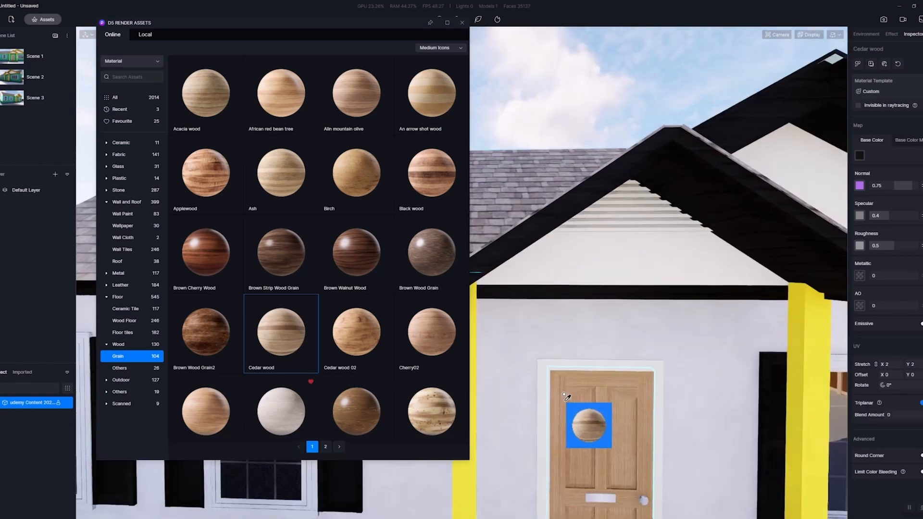
View the house from Scene 1 and Scene 2, and set the Geo and Sky time to 08:28 AM
click(462, 22)
scroll(632, 423, down, 4)
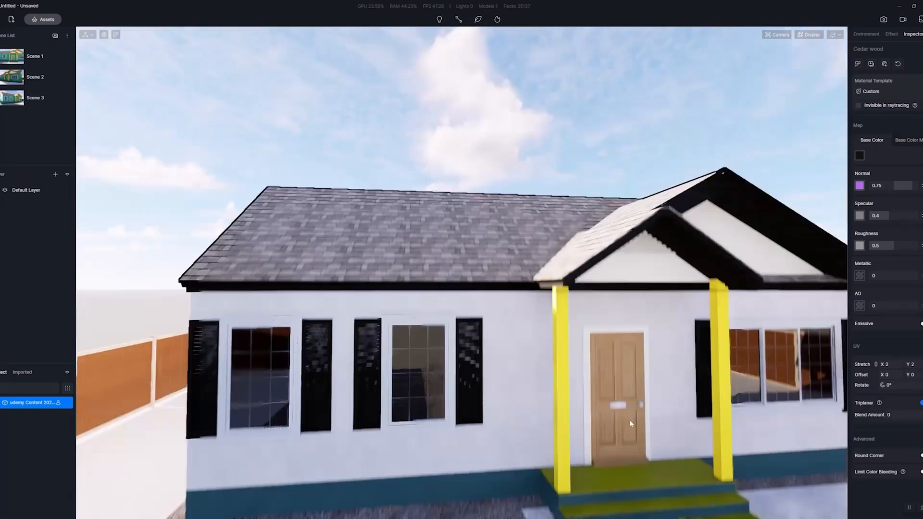
click(13, 57)
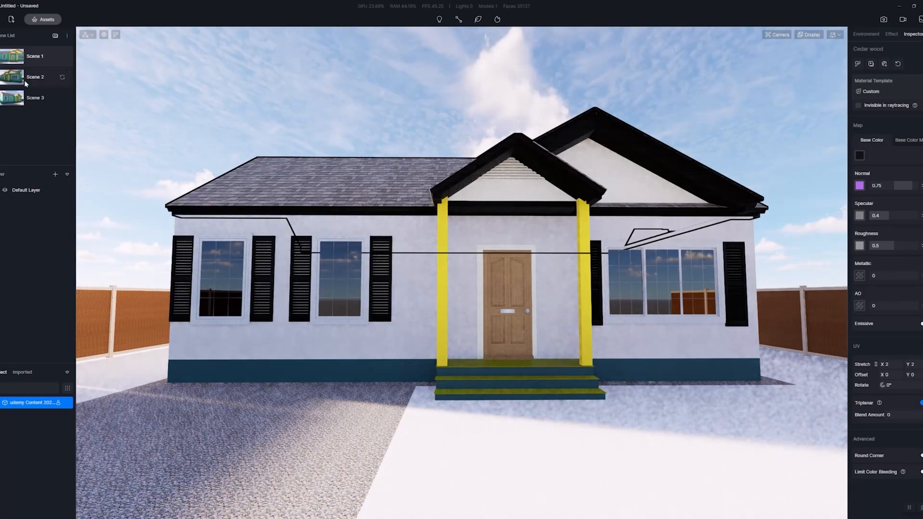
click(14, 78)
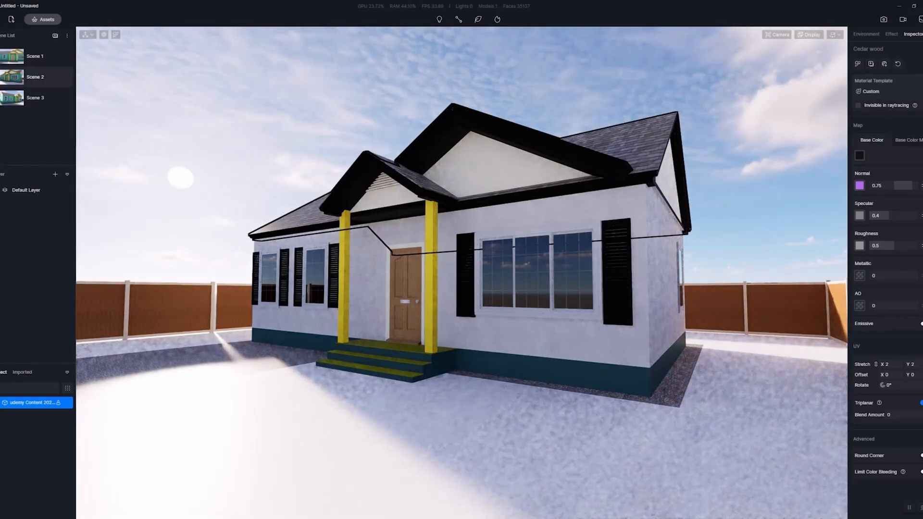
click(867, 34)
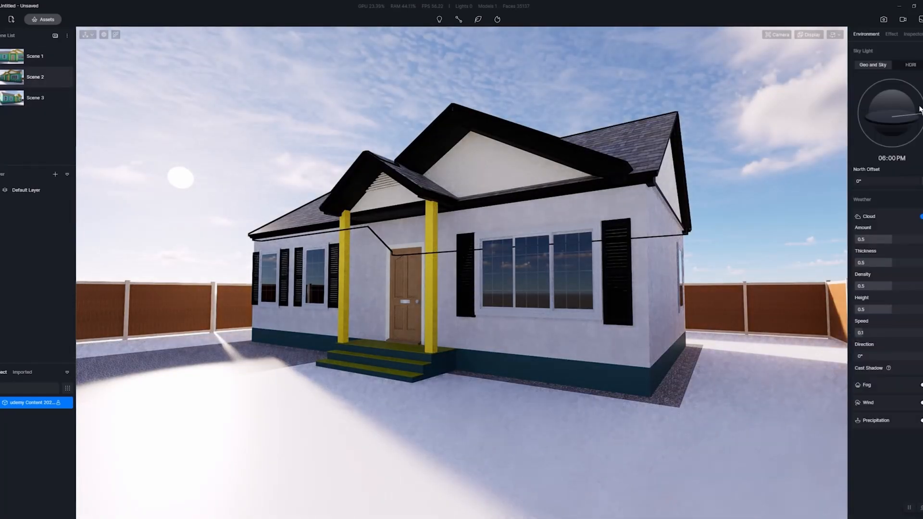
drag(921, 114, 824, 67)
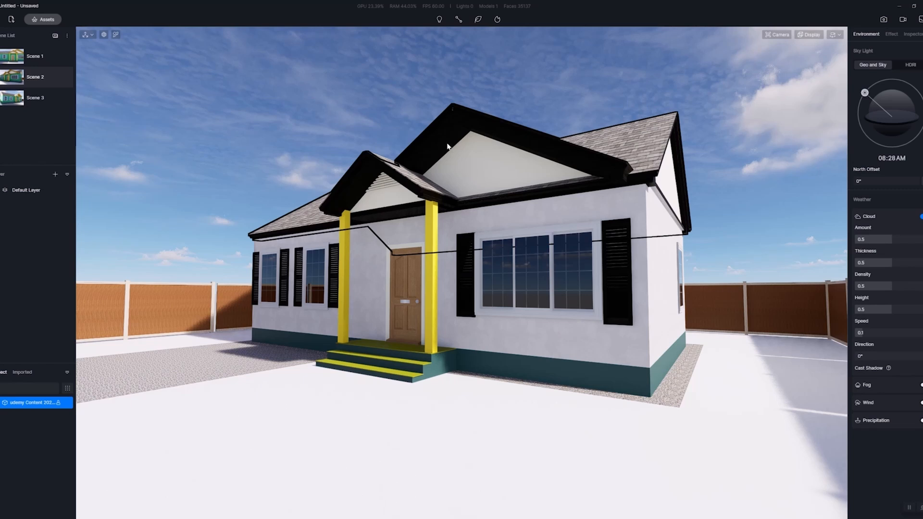
Apply the Ordinary Light Plastic material from the asset library to the window frames, and close the library
click(529, 316)
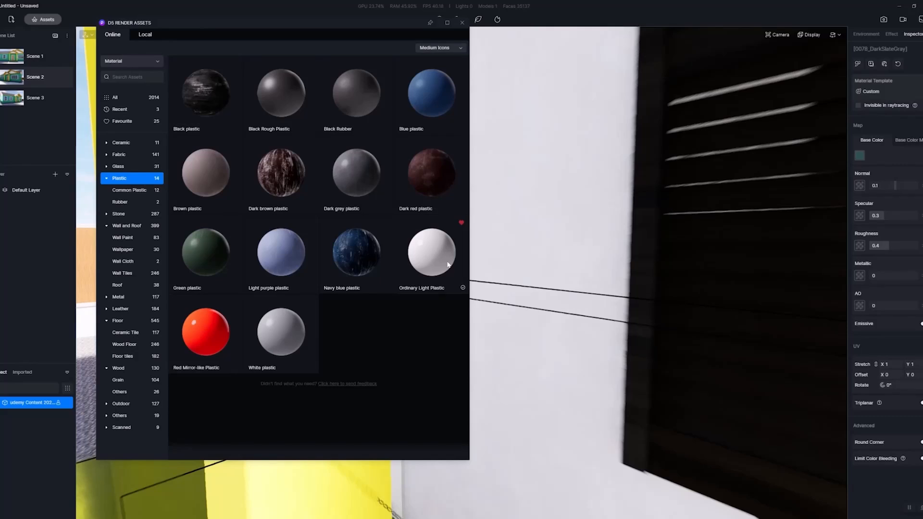
key(s)
key(d)
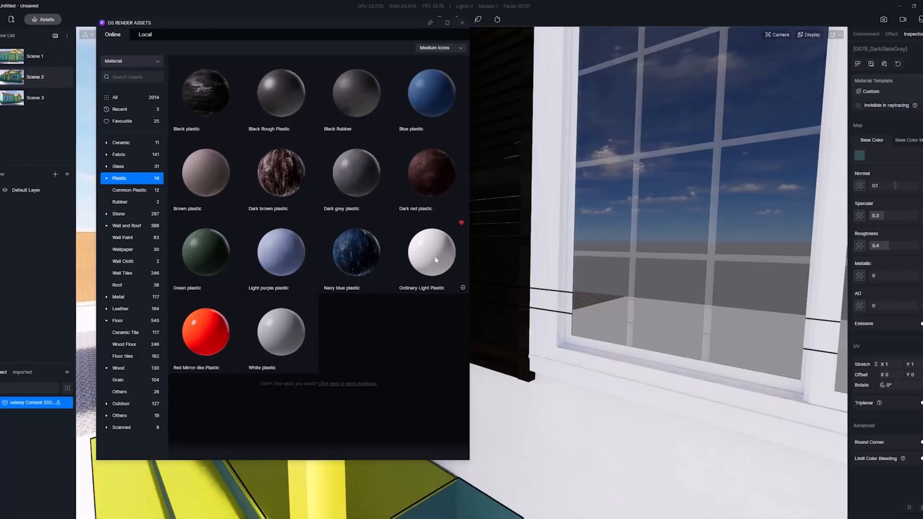
drag(435, 260, 547, 323)
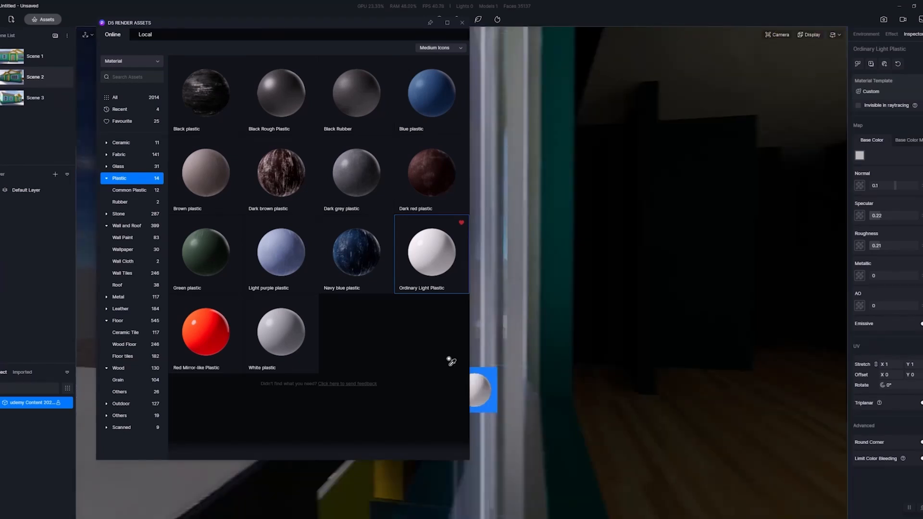
drag(449, 360, 642, 320)
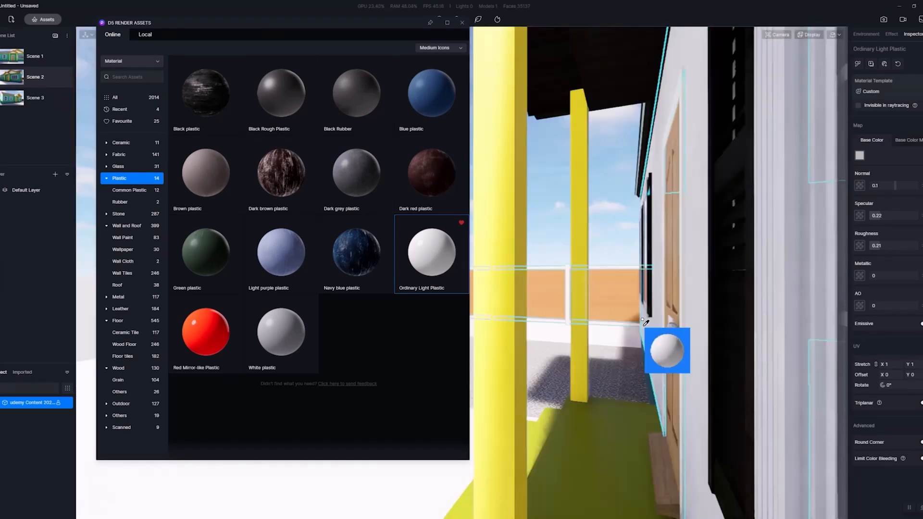
drag(606, 324, 601, 323)
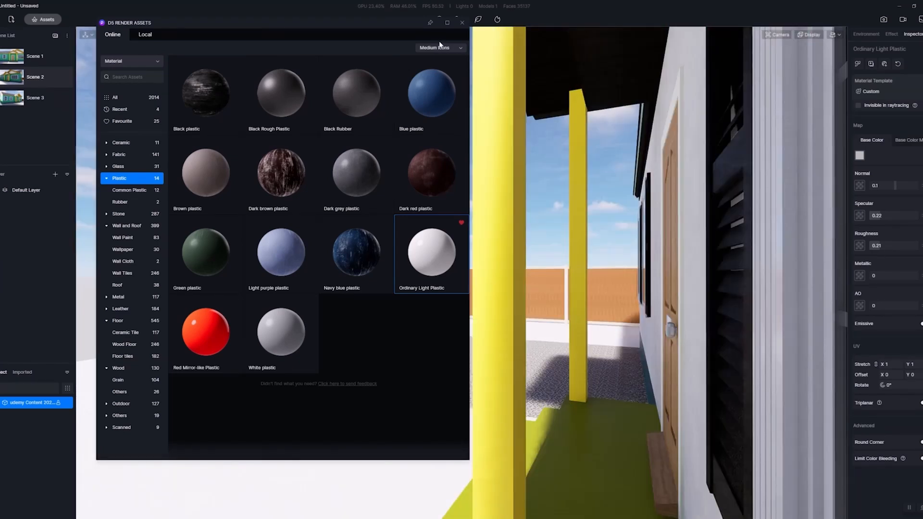
click(462, 23)
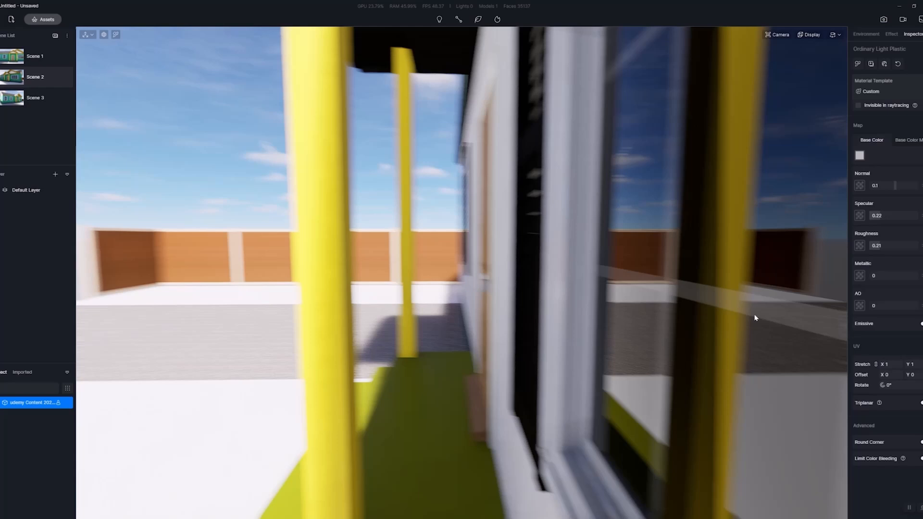
Inspect the front window frames, muntins and glass close up from outside and from inside the house
right_drag(755, 318, 478, 255)
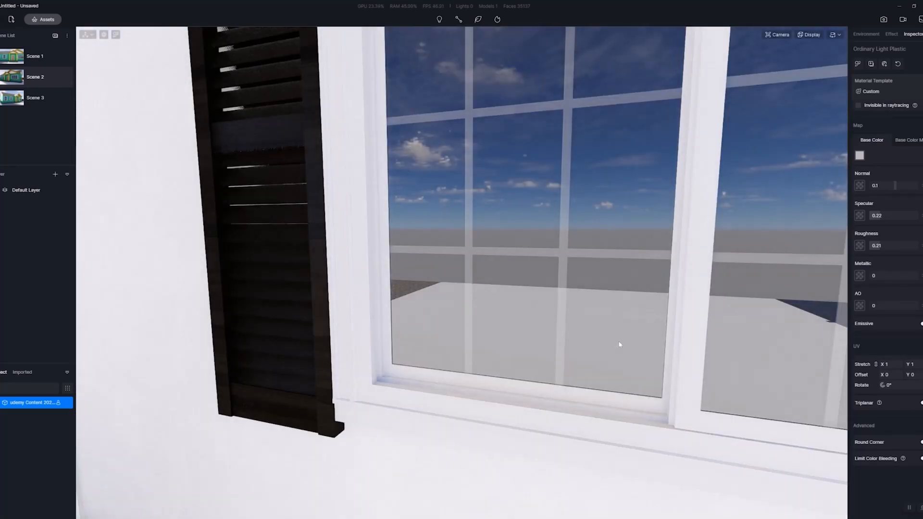
scroll(620, 345, down, 5)
right_drag(535, 233, 410, 304)
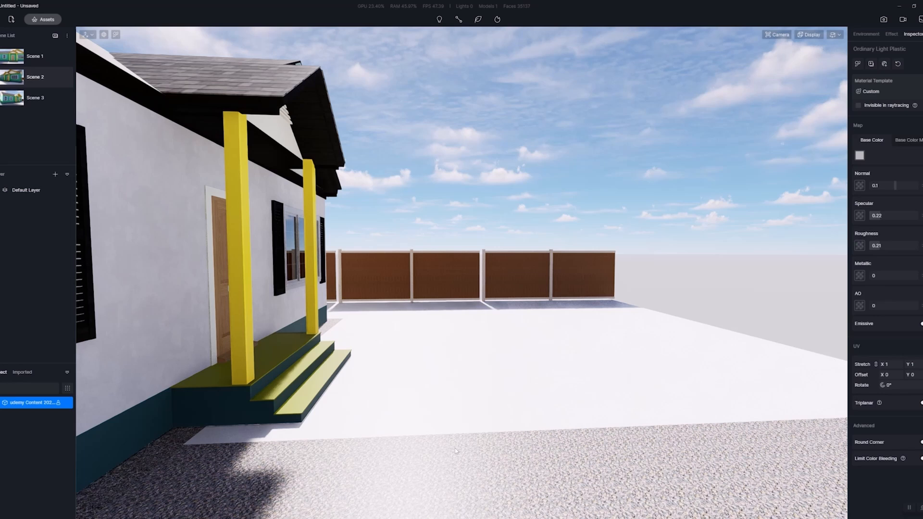
key(w)
key(a)
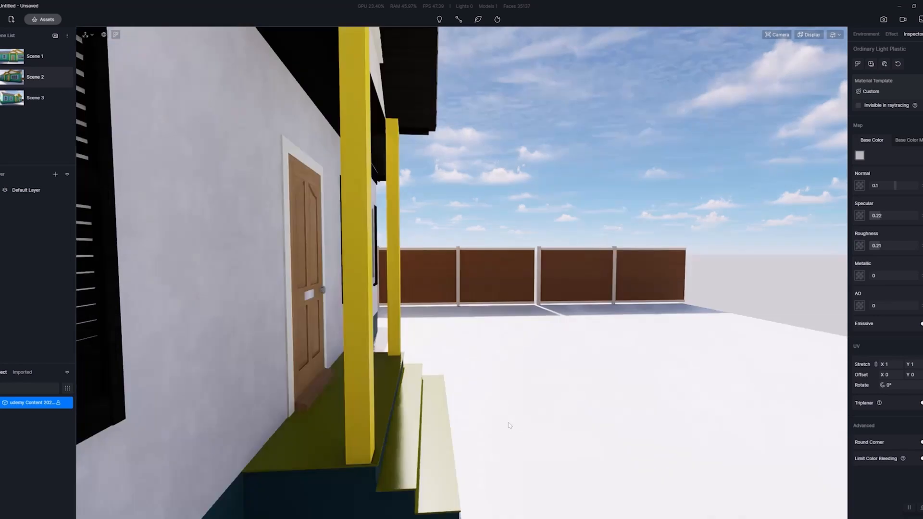
key(a)
key(d)
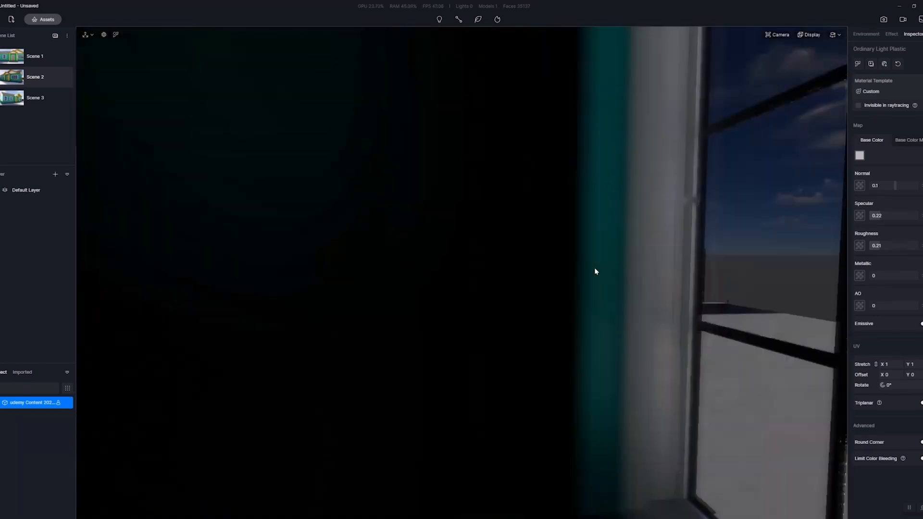
key(d)
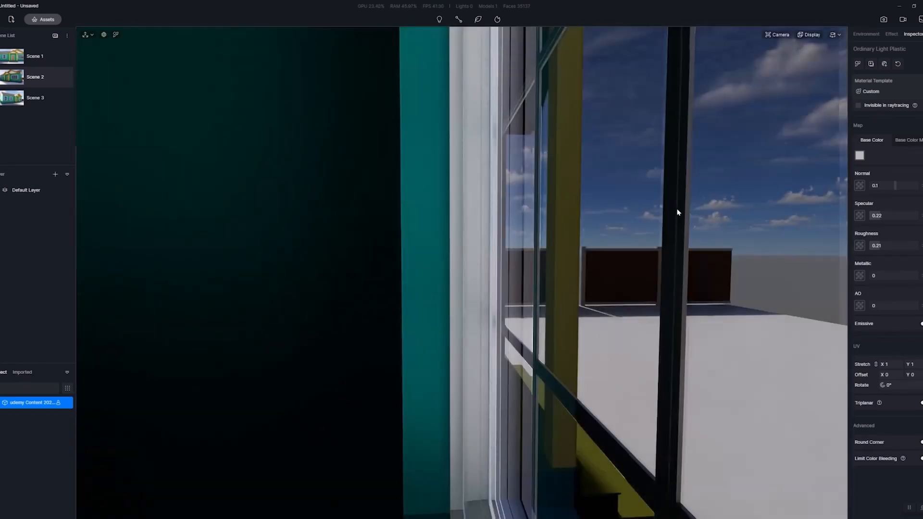
click(680, 181)
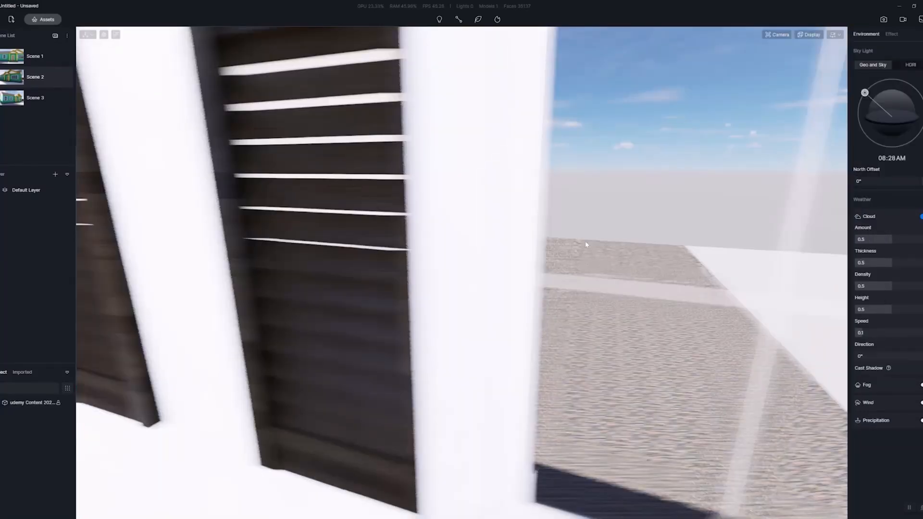
Pick the front door's Oak2 material and darken its base color to near-black to match the shutters
right_drag(584, 240, 704, 177)
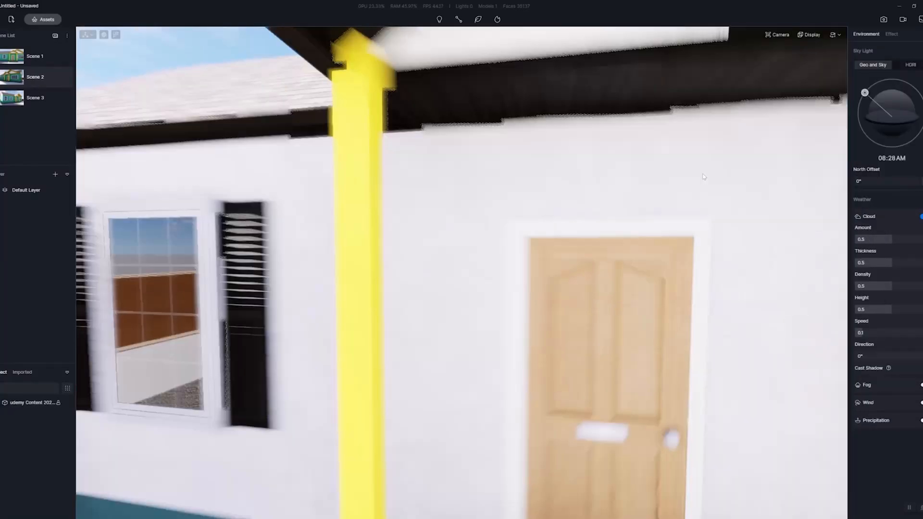
scroll(704, 177, down, 5)
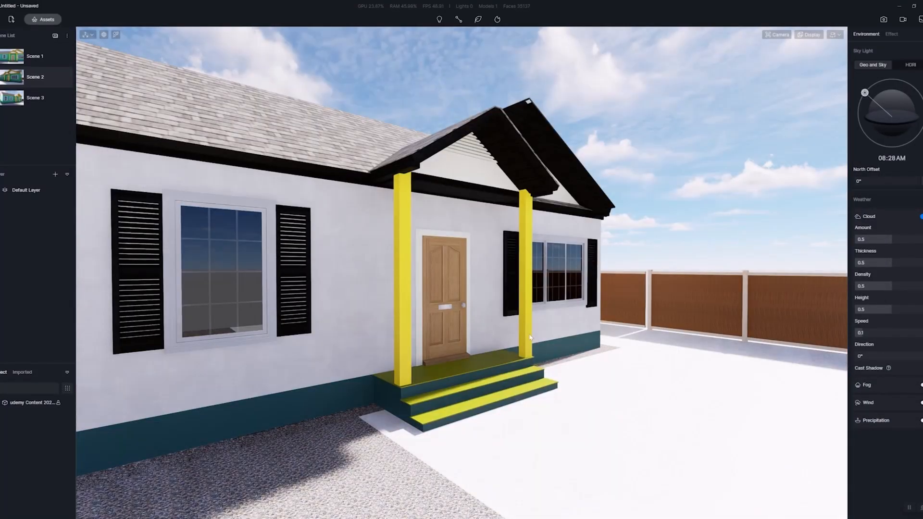
scroll(504, 327, up, 2)
right_drag(504, 327, 456, 327)
scroll(504, 327, up, 4)
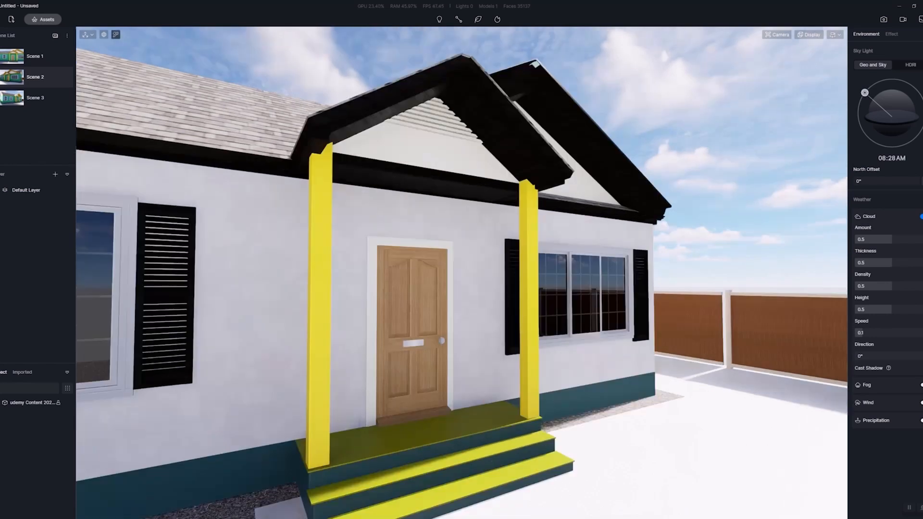
click(412, 332)
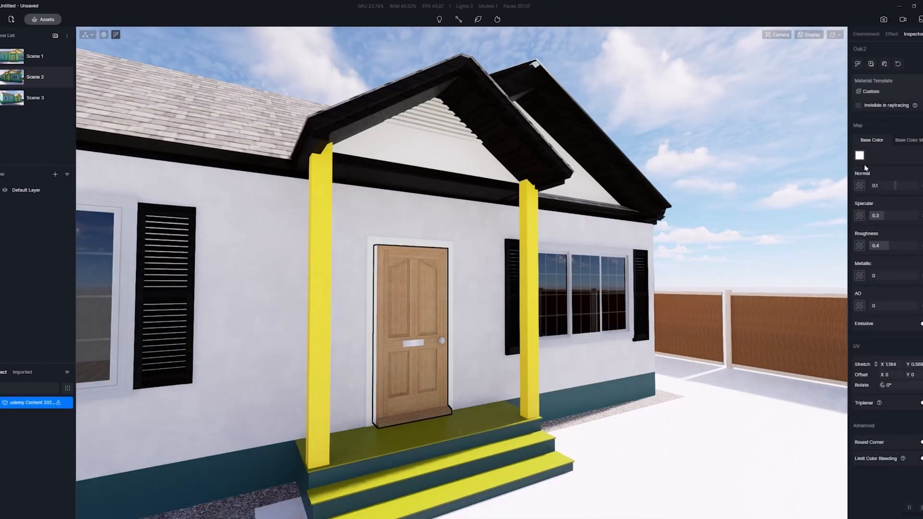
click(860, 155)
click(855, 204)
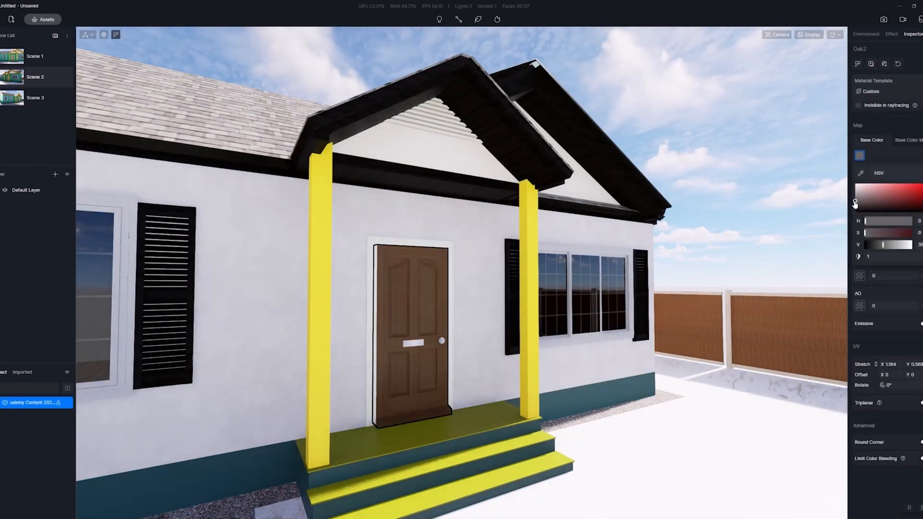
drag(855, 204, 856, 210)
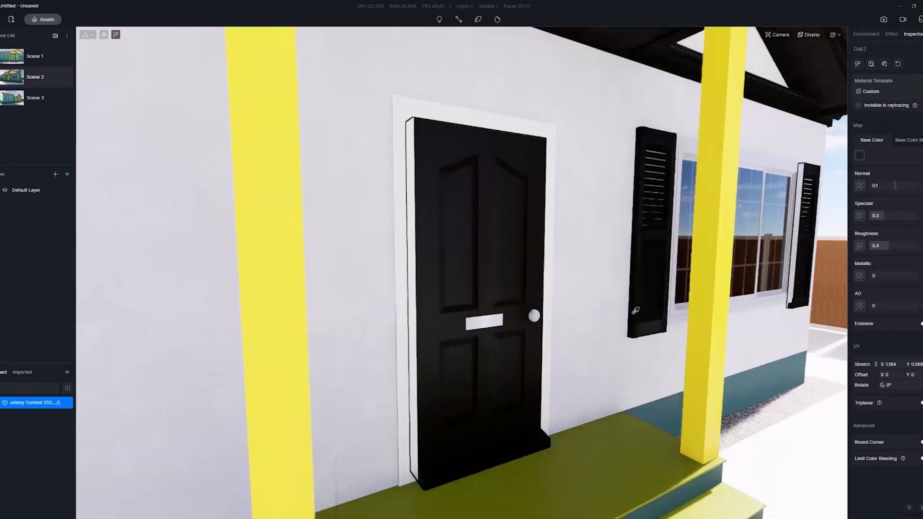
Examine the black front door, the teal wall base and the yellow porch step treads from the front
key(q)
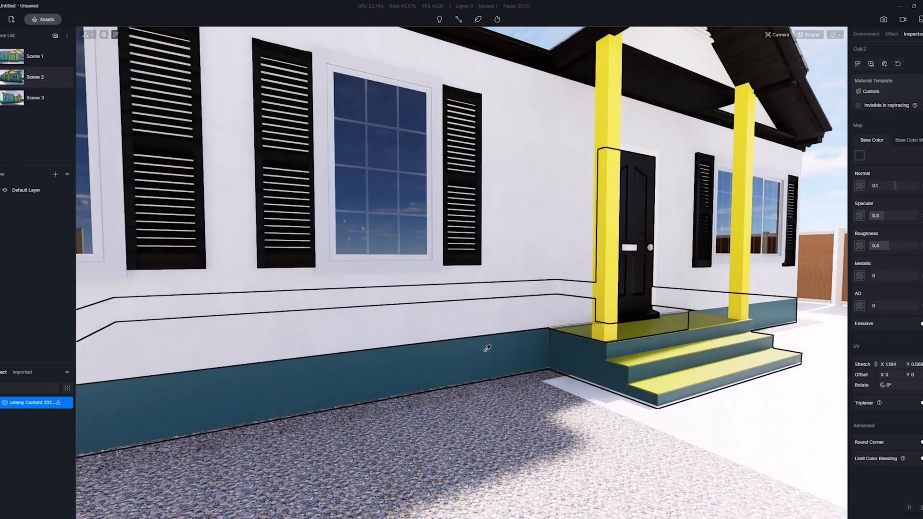
key(d)
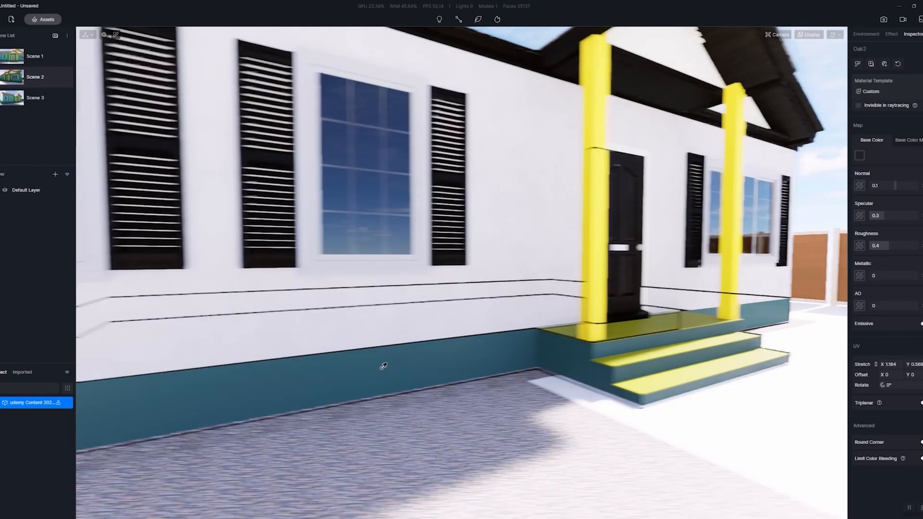
key(w)
key(w)
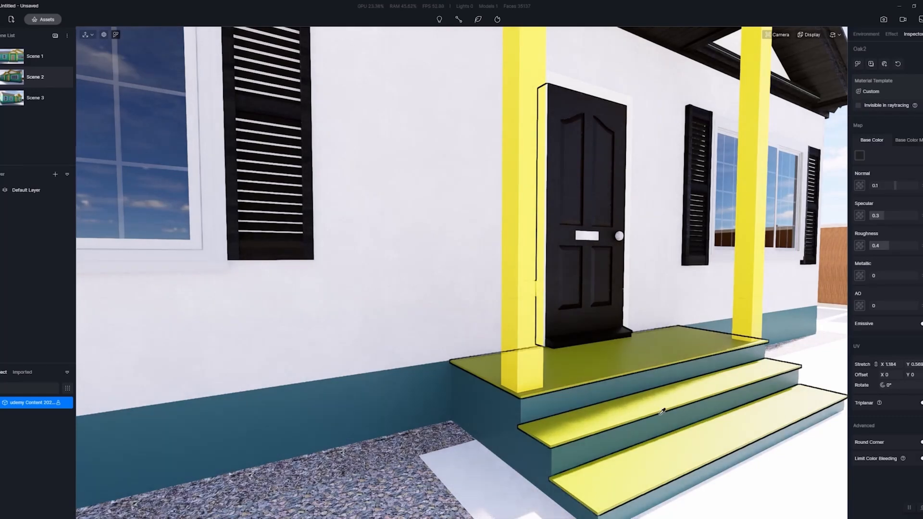
key(s)
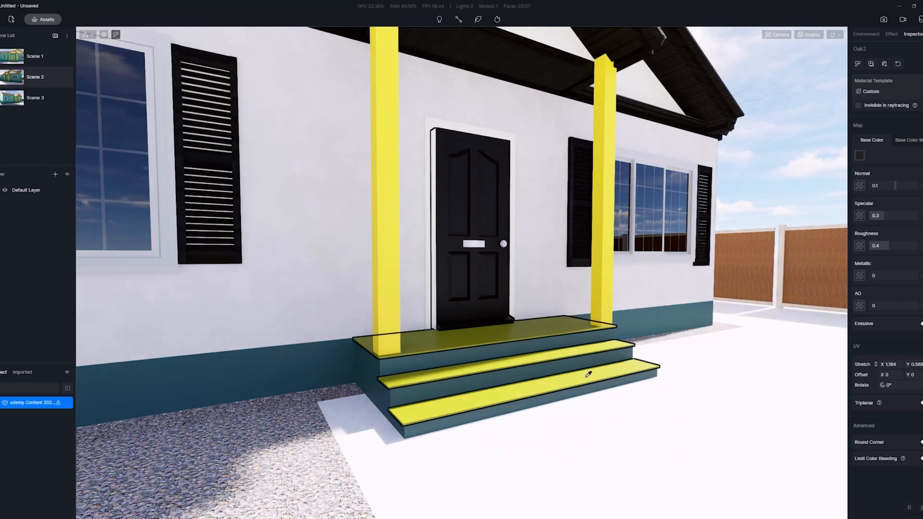
Look through the favourite materials in the asset library, with the house front in view, and close the library
right_drag(589, 374, 453, 307)
scroll(516, 273, down, 3)
scroll(452, 308, down, 3)
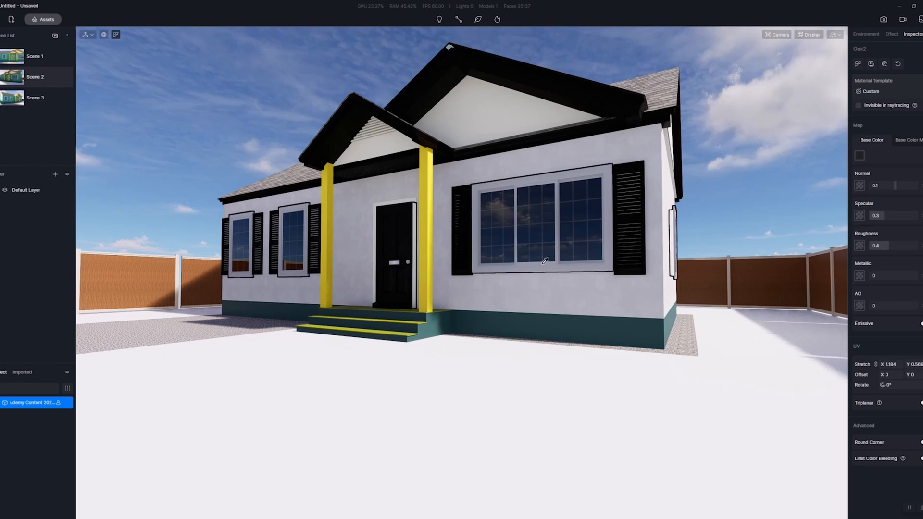
key(e)
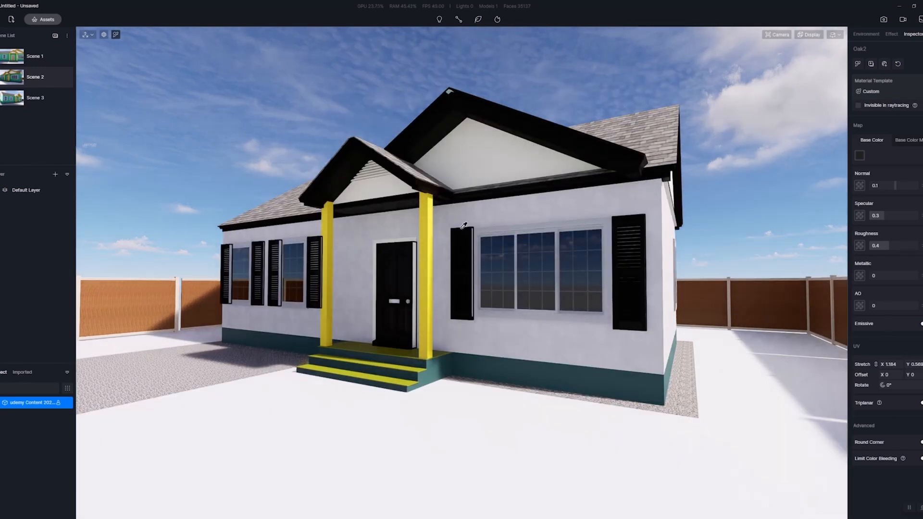
click(43, 20)
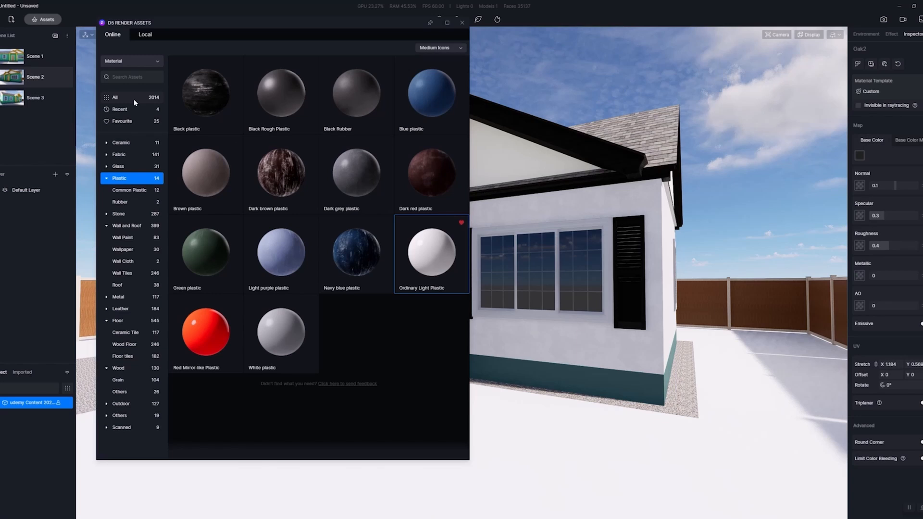
click(133, 121)
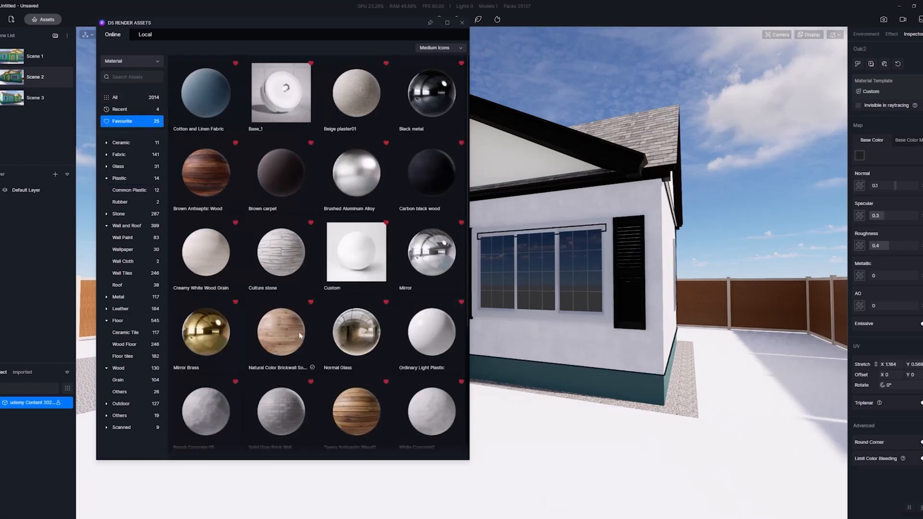
scroll(299, 344, down, 3)
scroll(301, 352, up, 3)
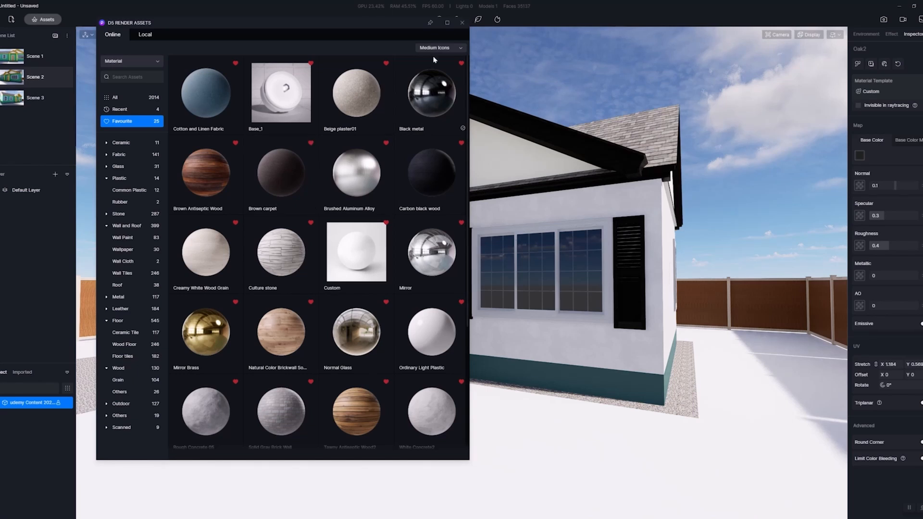
click(462, 23)
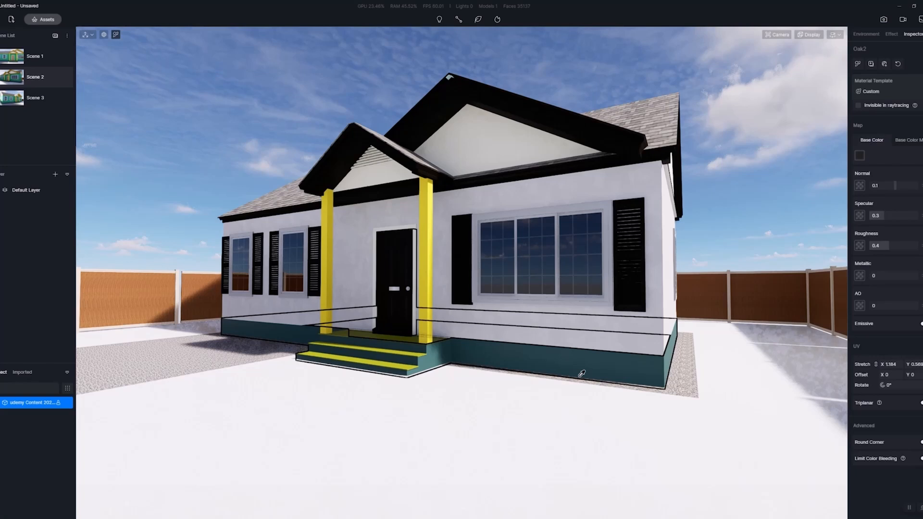
Review the materials on the walls, shutters and porch from an angled view of the house front
scroll(581, 373, up, 2)
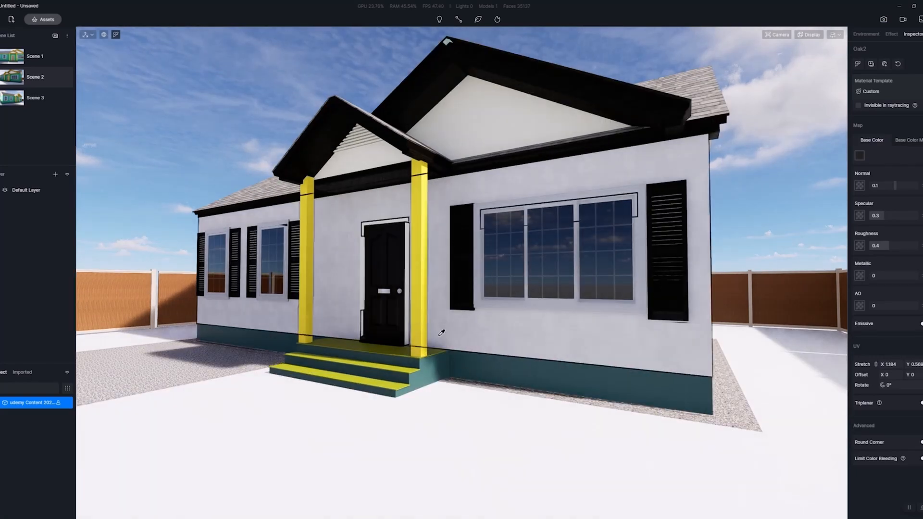
key(d)
key(s)
mouse_move(588, 313)
right_down()
mouse_move(535, 311)
mouse_move(600, 317)
right_up()
key(a)
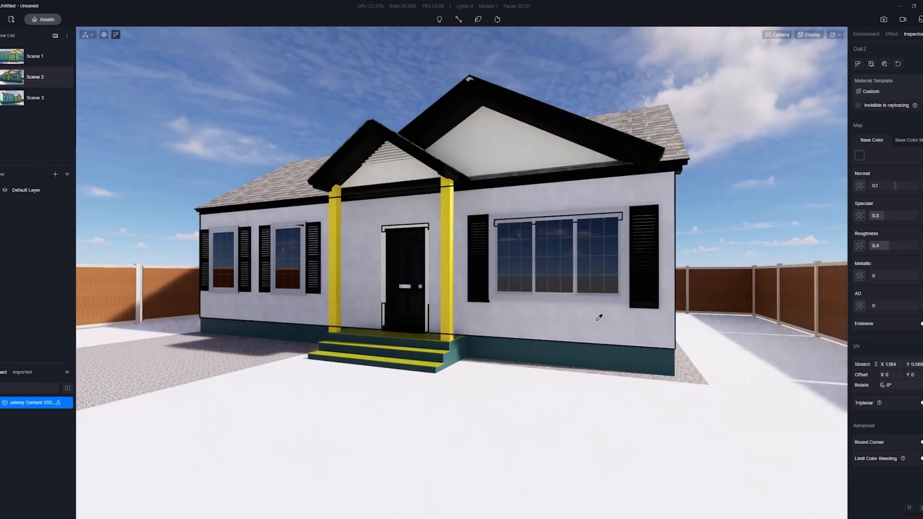
scroll(551, 345, up, 2)
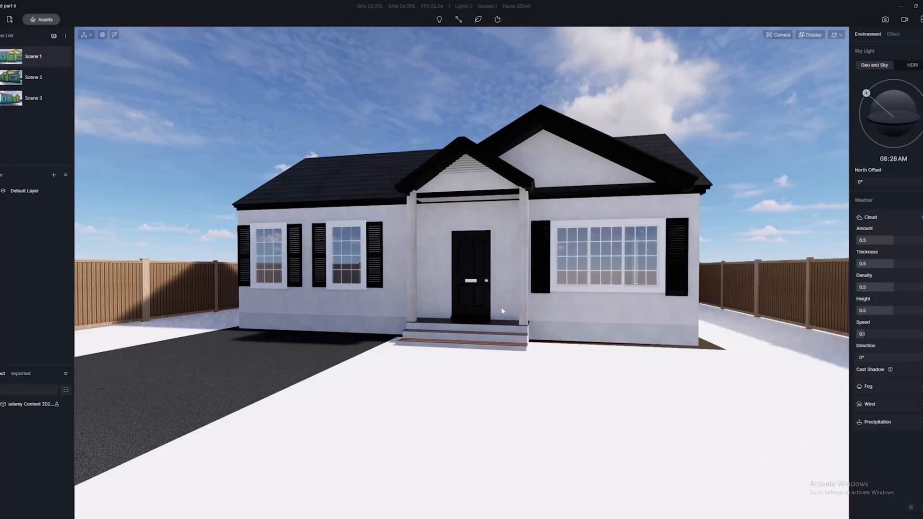
Inspect the front door, its letter plate and knob, and the wooden porch posts and steps close up
scroll(502, 312, up, 5)
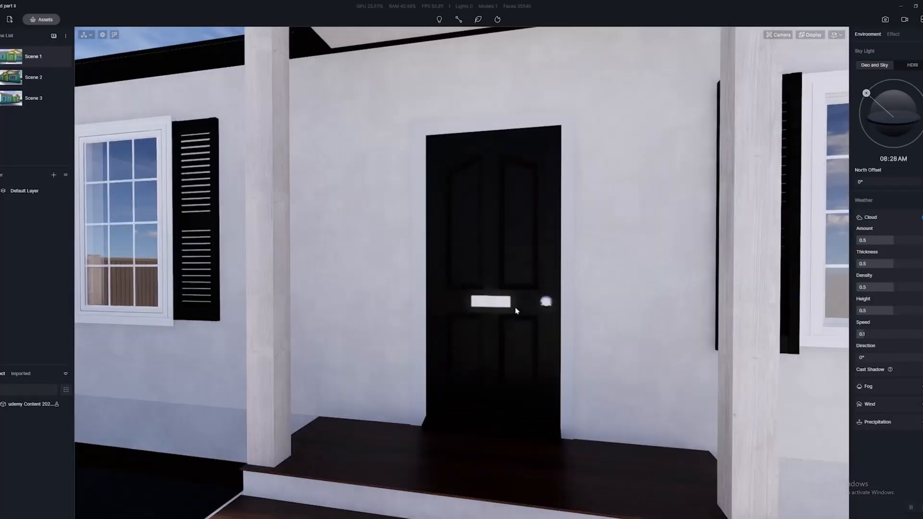
scroll(516, 311, down, 5)
middle_drag(487, 248, 407, 301)
scroll(423, 314, up, 3)
click(422, 303)
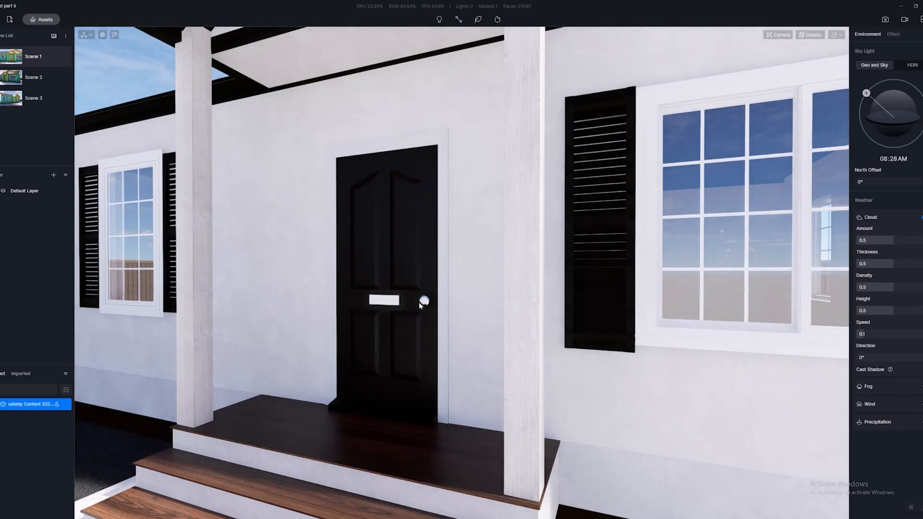
key(Escape)
mouse_move(317, 204)
right_down()
mouse_move(273, 191)
mouse_move(231, 194)
mouse_move(329, 195)
right_up()
scroll(330, 196, down, 5)
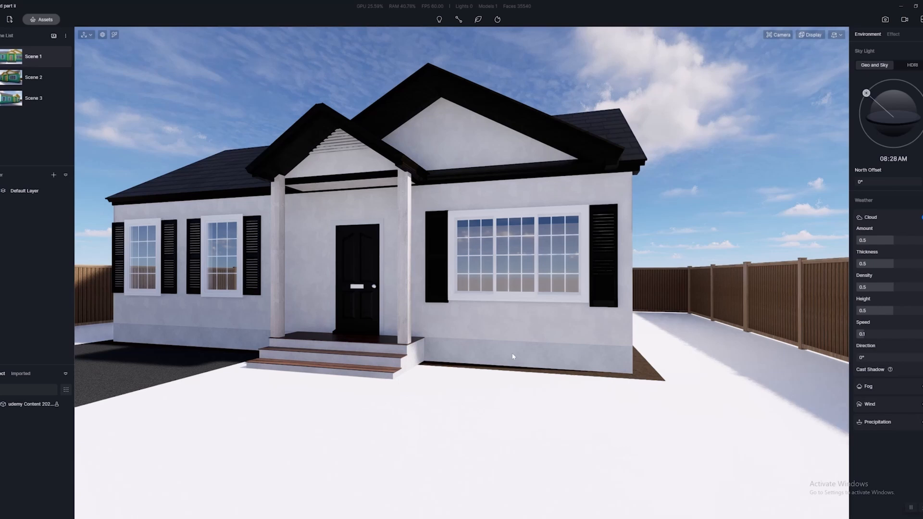
Examine the whole front facade, roof and driveway both head-on and from an angle
mouse_move(519, 365)
right_down()
mouse_move(494, 365)
mouse_move(532, 357)
right_up()
key(a)
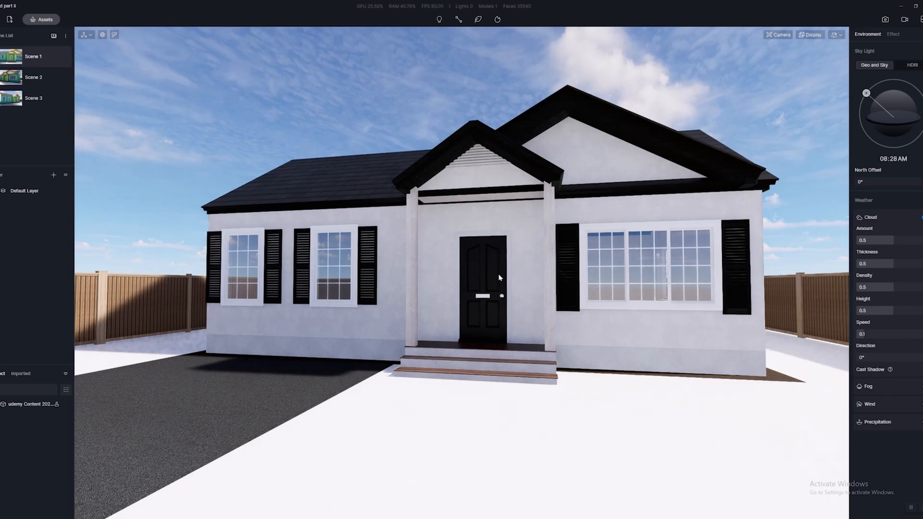
key(d)
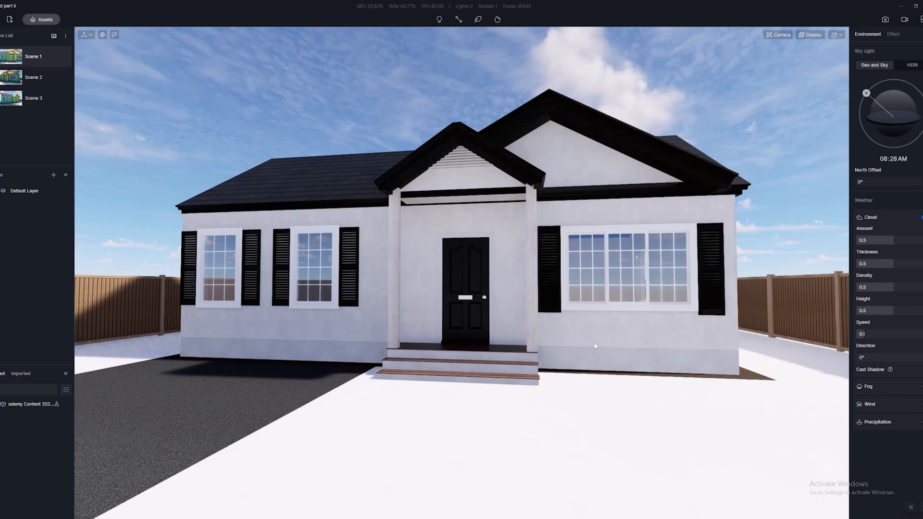
right_drag(595, 346, 554, 353)
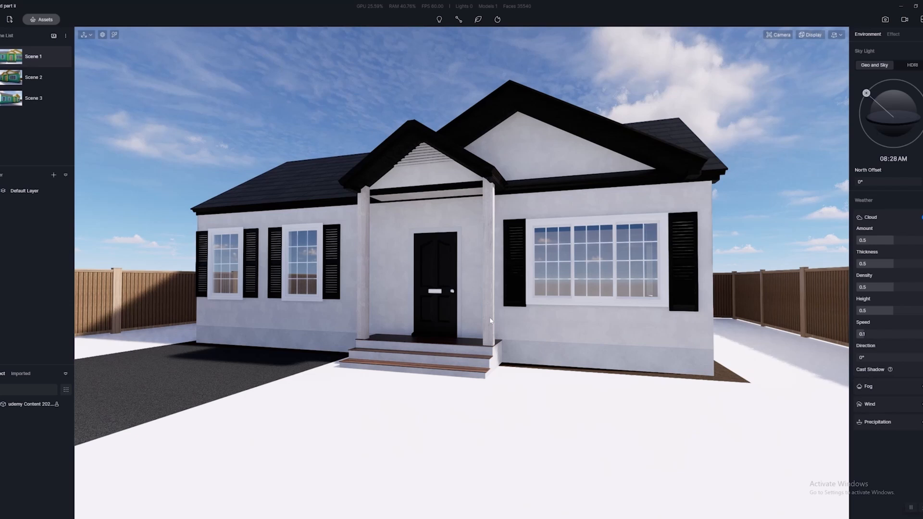
middle_drag(495, 314, 885, 334)
right_drag(885, 335, 523, 338)
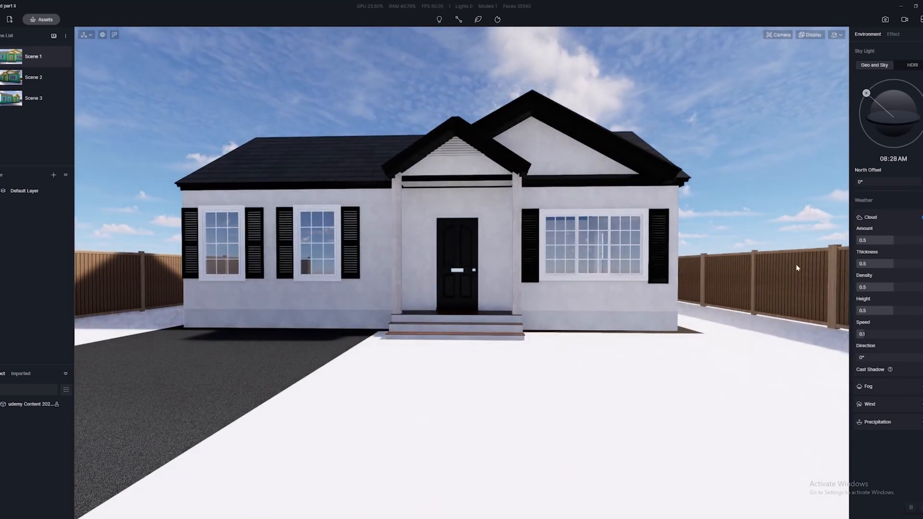
Browse the broadleaf trees in the model library and pick Broadleaf 60 for placement
key(m)
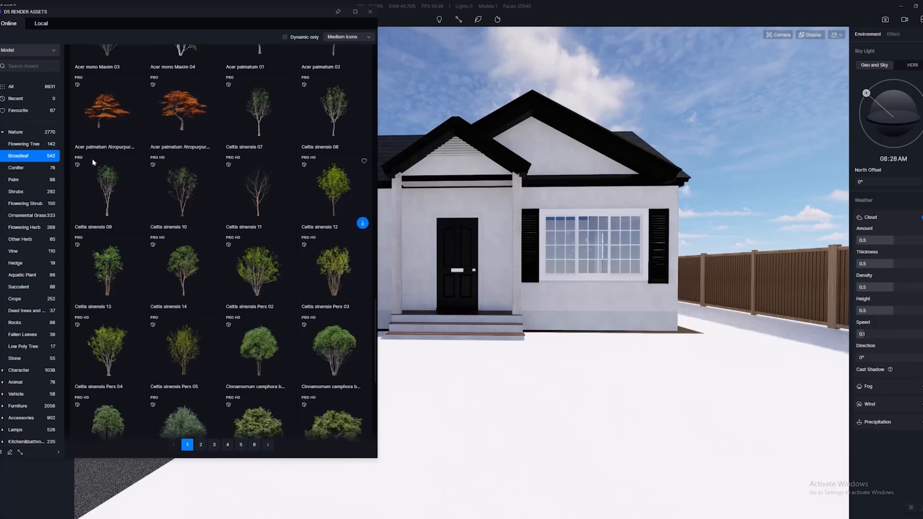
scroll(116, 146, up, 12)
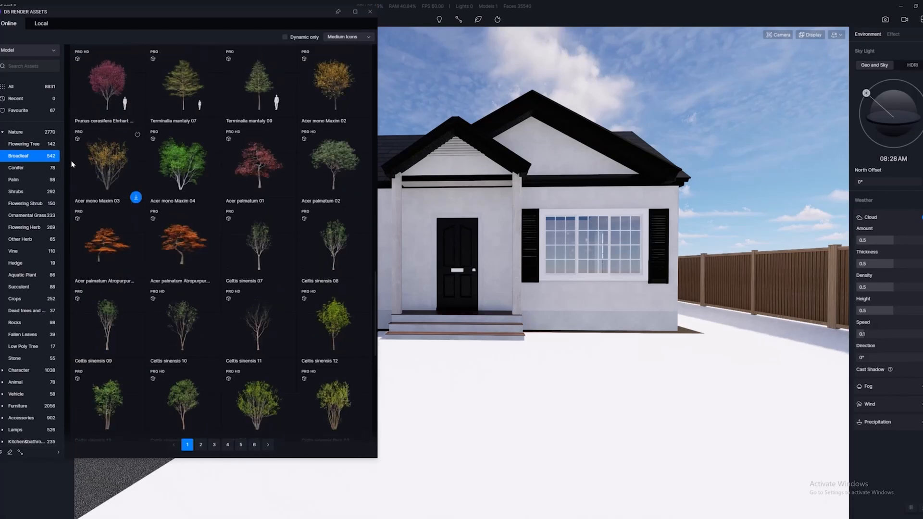
scroll(117, 146, up, 5)
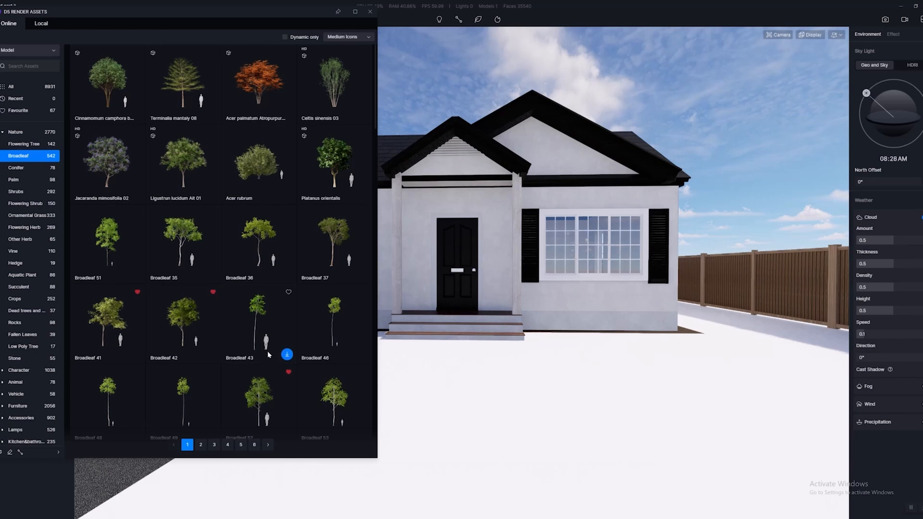
scroll(266, 354, down, 4)
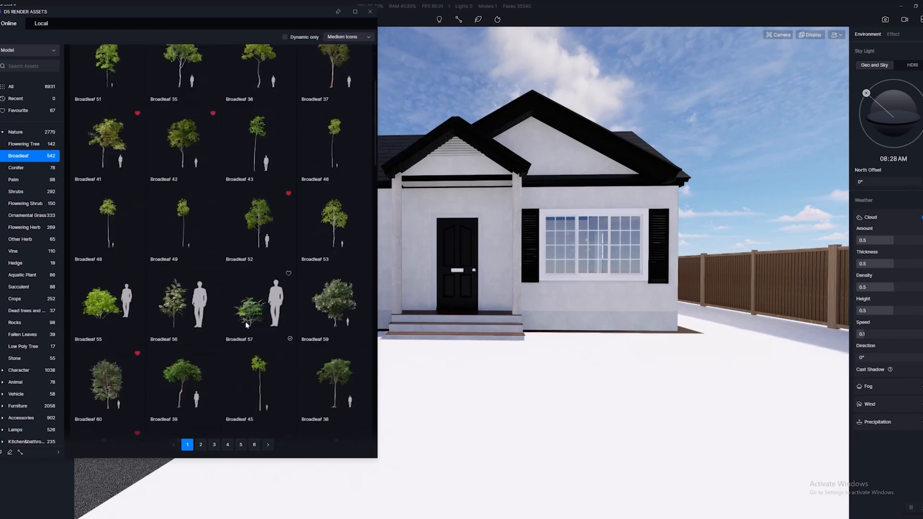
scroll(245, 322, down, 2)
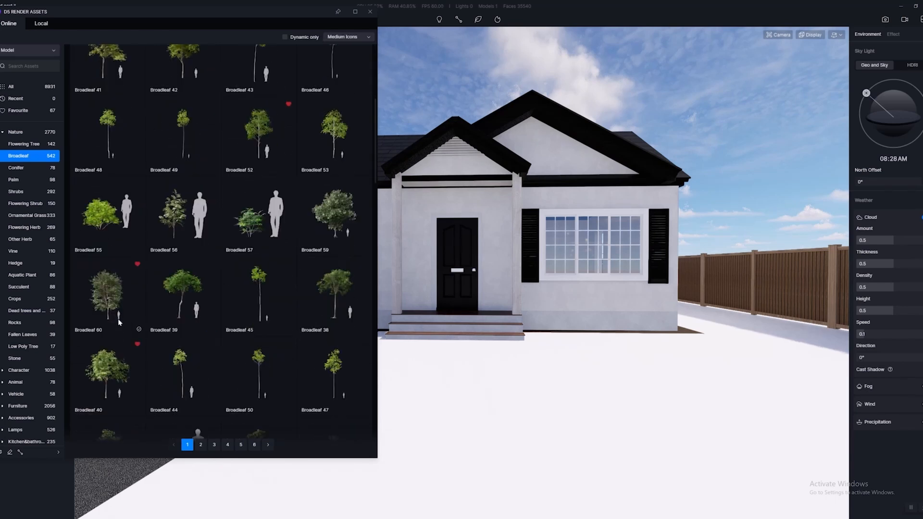
drag(134, 12, 336, 29)
Add two new layers and name them Trees and Deco
click(53, 175)
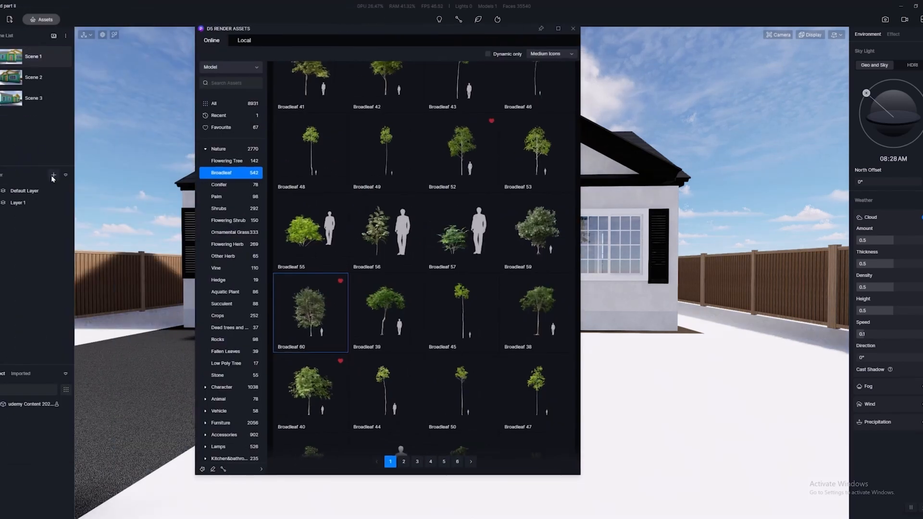
double_click(17, 203)
key(Return)
click(54, 176)
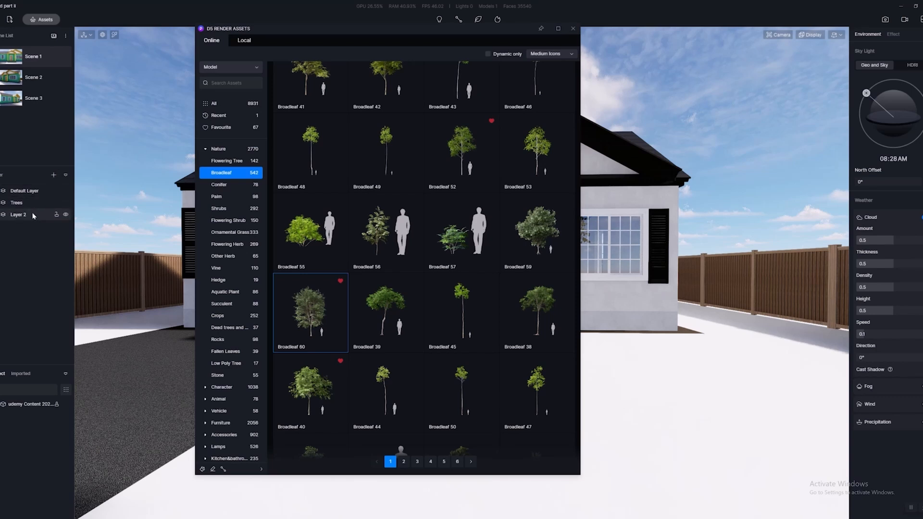
double_click(17, 216)
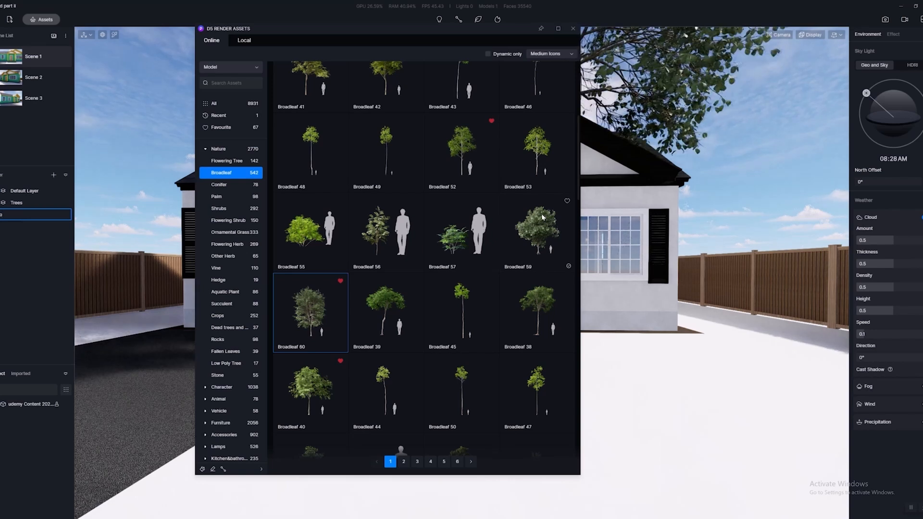
Close the library and place a Broadleaf 60 tree just outside the fence at the house's rear corner
click(576, 28)
middle_drag(812, 307, 533, 270)
right_drag(534, 269, 480, 291)
key(w)
key(a)
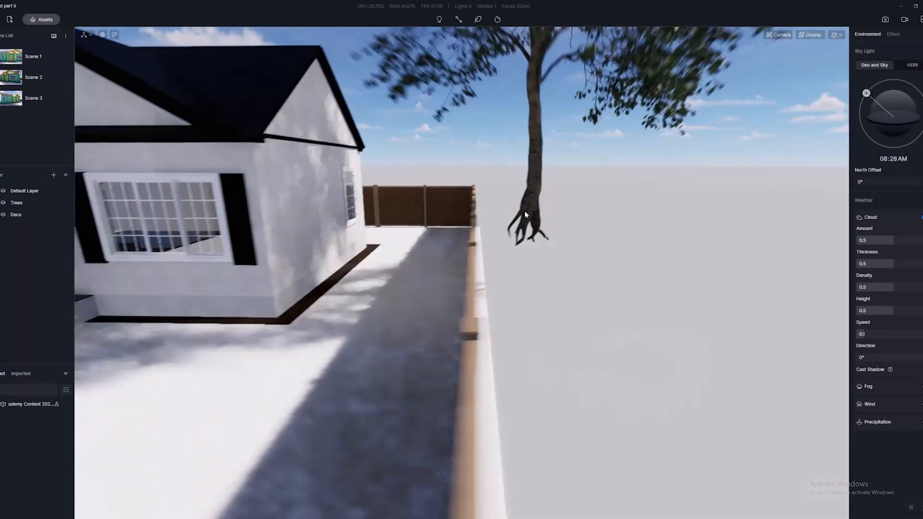
key(e)
key(d)
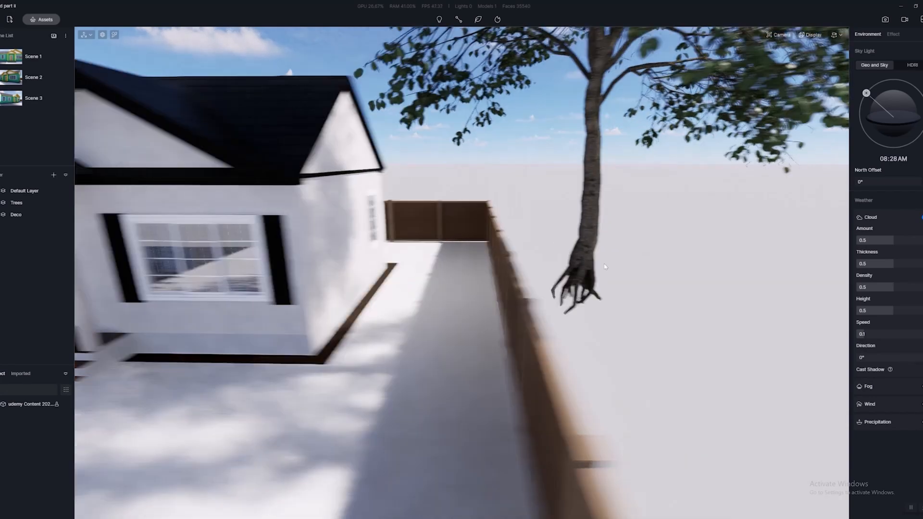
key(d)
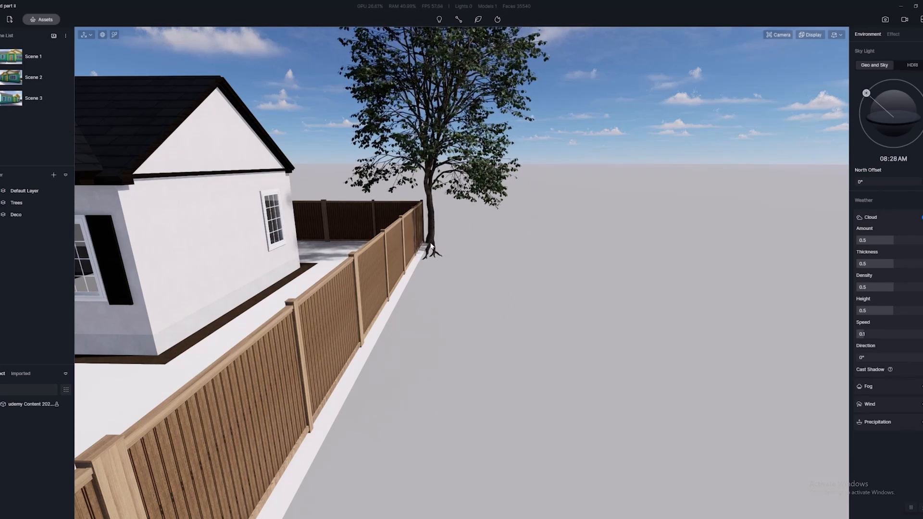
click(431, 246)
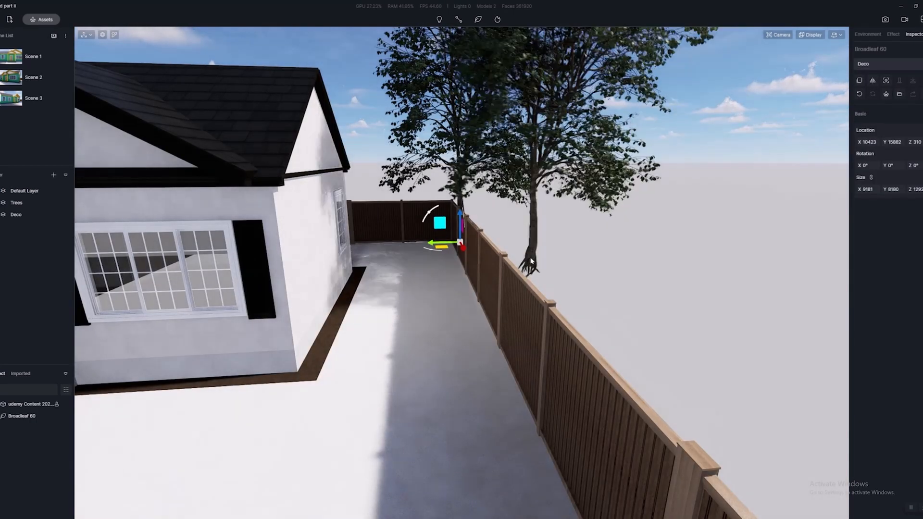
Place a second Broadleaf 60 outside the side fence, end placement, and move this tree behind the rear fence
click(531, 258)
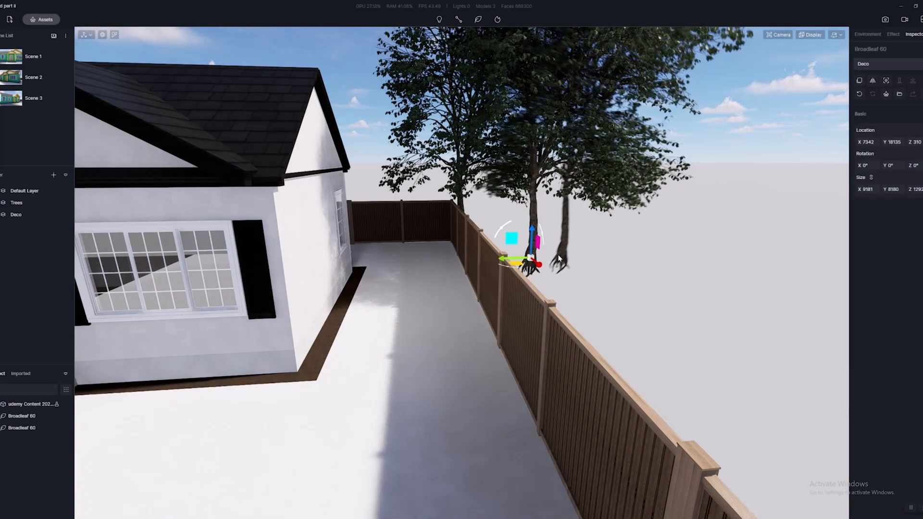
key(Escape)
click(530, 235)
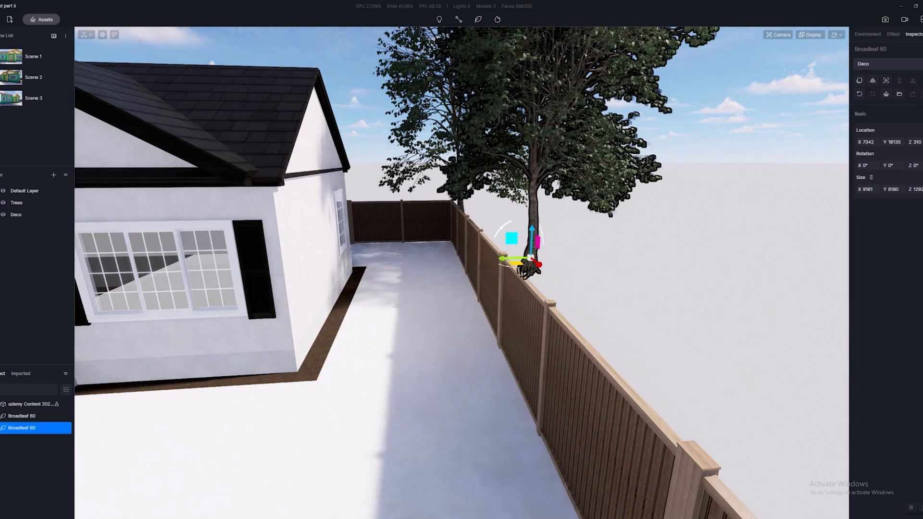
drag(531, 258, 409, 223)
Check from the front of the house how the two trees appear behind the roof
middle_drag(409, 223, 463, 307)
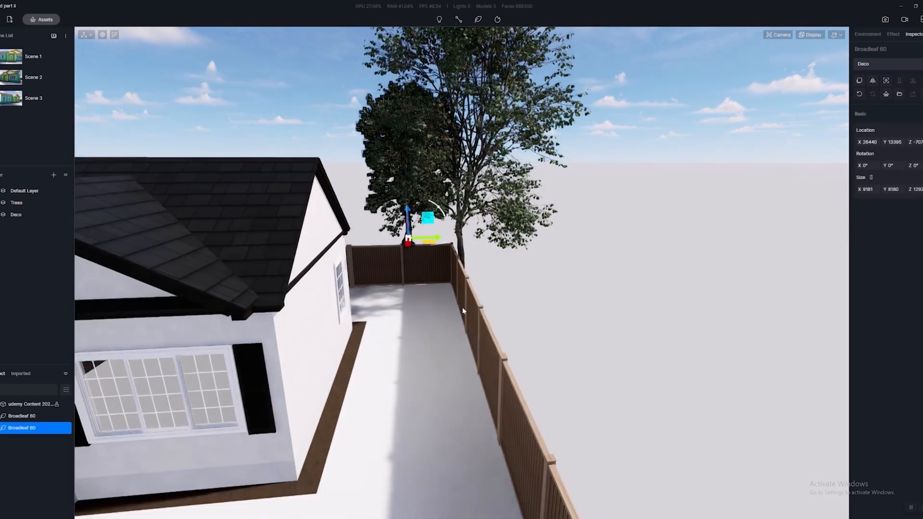
key(s)
key(a)
key(d)
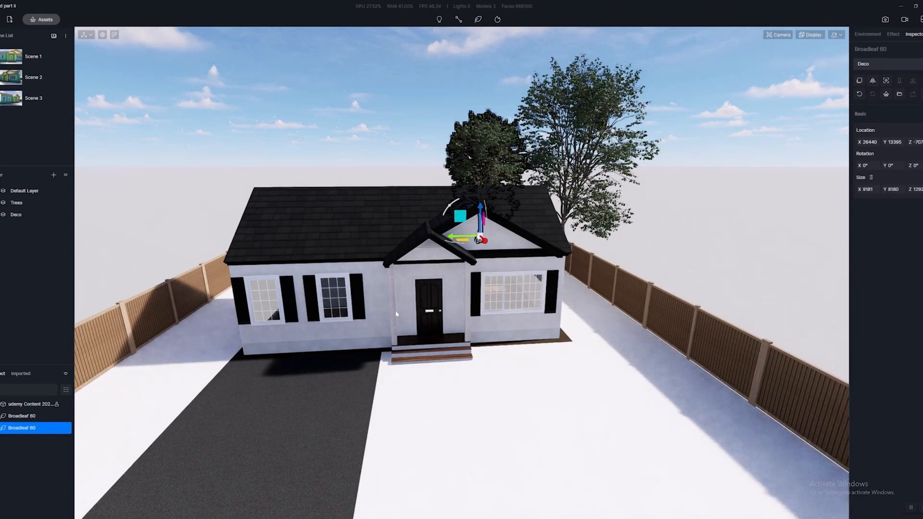
key(q)
right_drag(290, 467, 321, 332)
key(w)
key(q)
key(a)
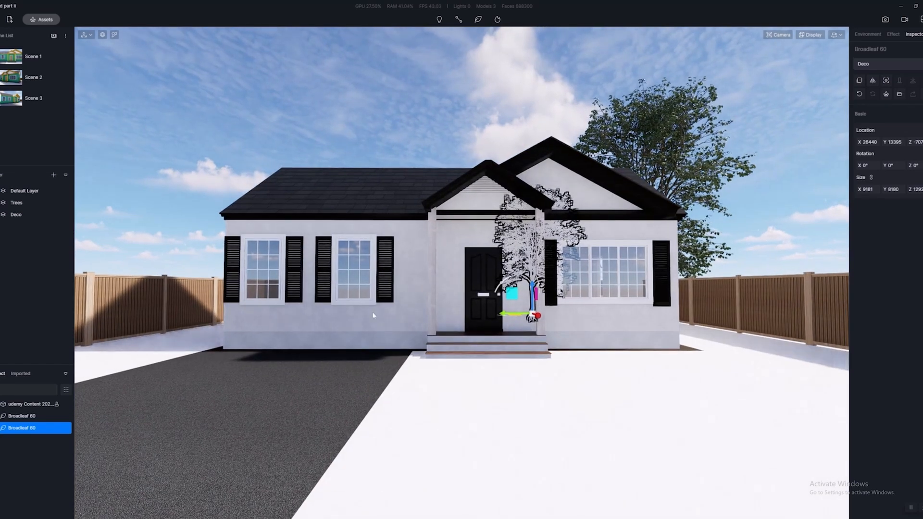
Examine the two trees' spacing and their distance from the rear fence from high above the house
right_drag(598, 311, 567, 363)
key(e)
key(d)
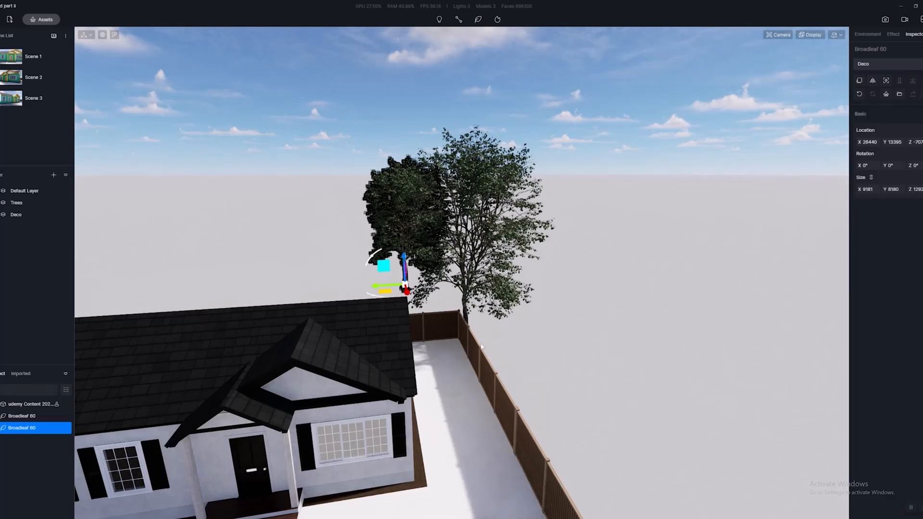
key(d)
key(e)
right_drag(481, 347, 221, 439)
key(s)
key(a)
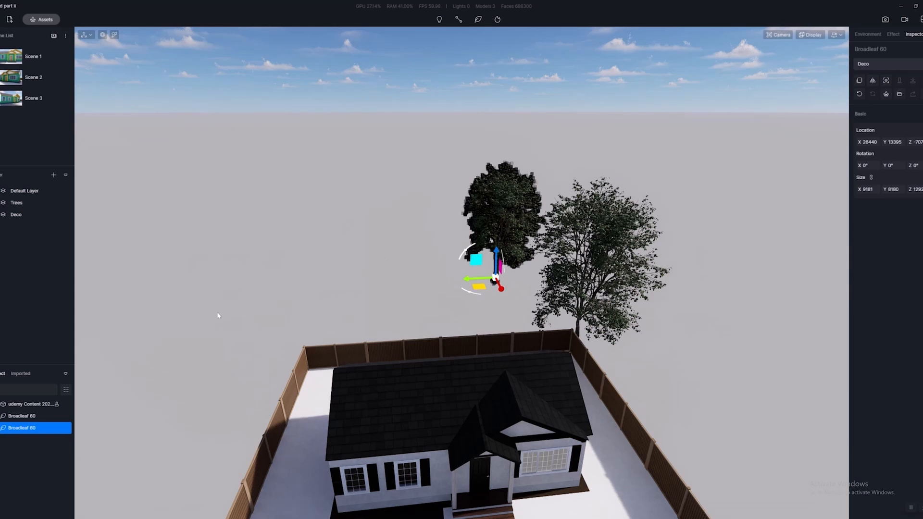
Face the front of the house and examine the Broadleaf category in the asset library for further trees
right_drag(656, 249, 509, 317)
key(w)
key(w)
key(s)
key(d)
key(a)
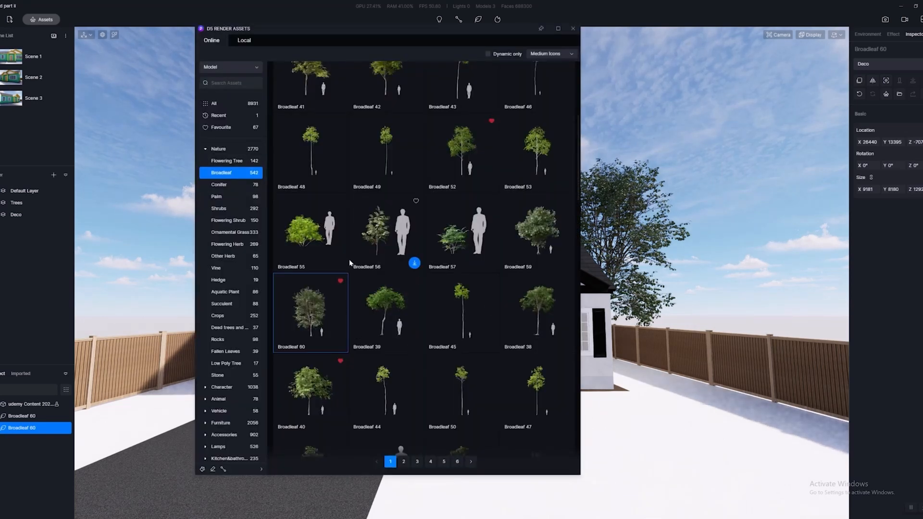
scroll(349, 259, up, 5)
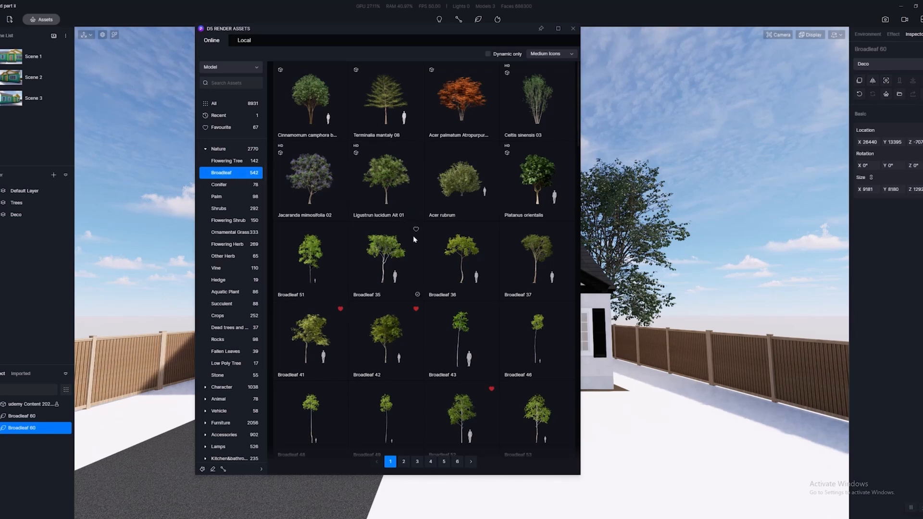
scroll(424, 266, down, 1)
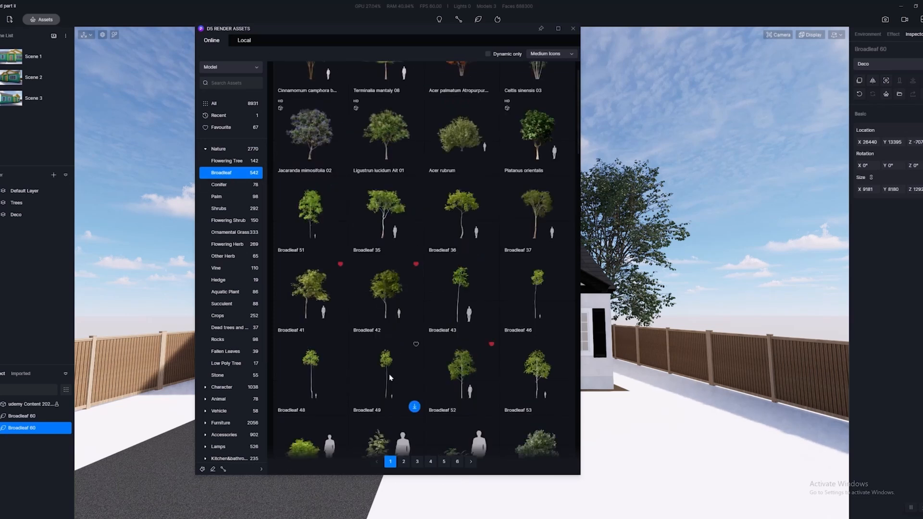
scroll(463, 364, down, 2)
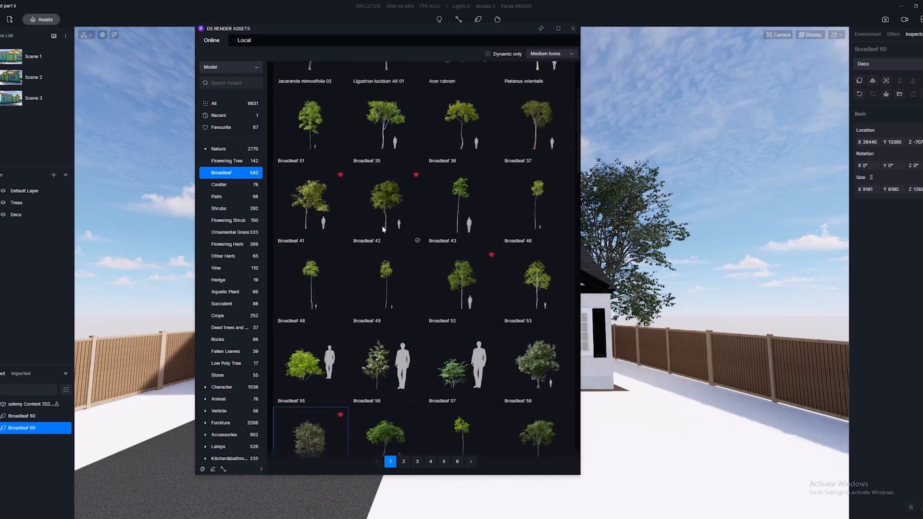
scroll(453, 298, down, 3)
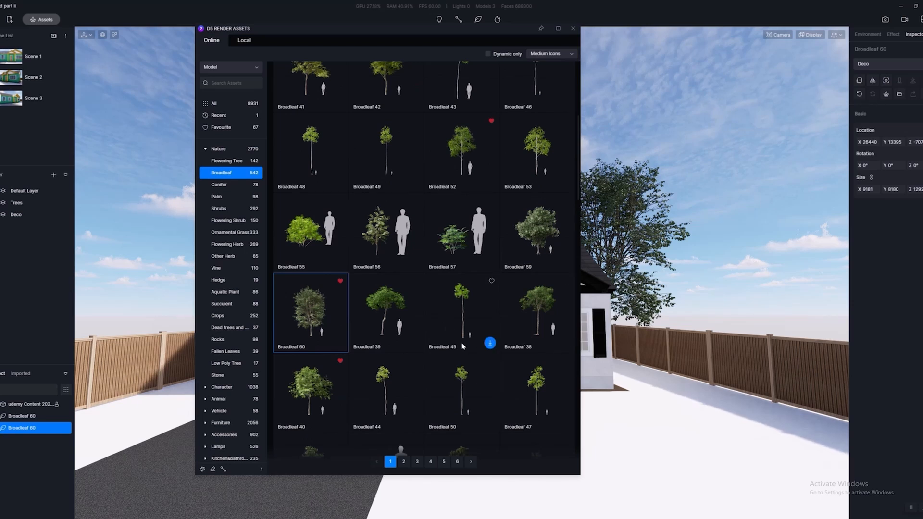
scroll(500, 318, down, 3)
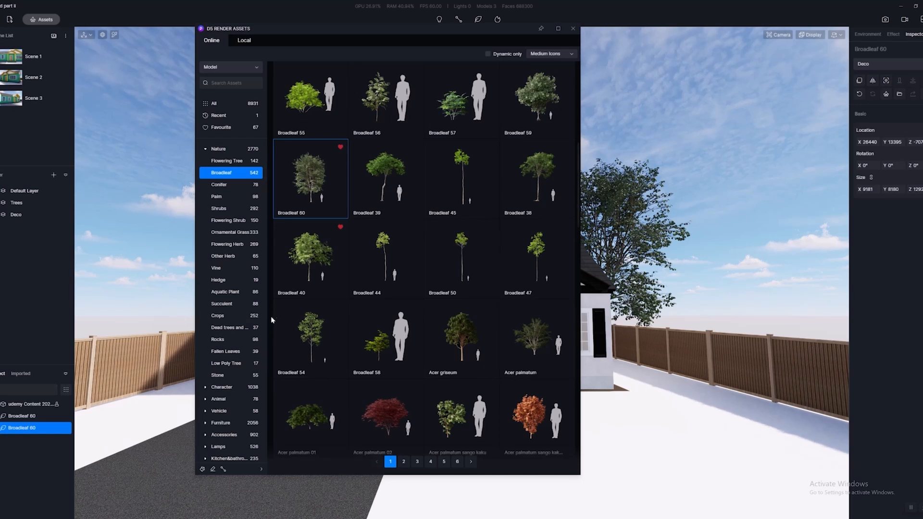
scroll(326, 308, down, 5)
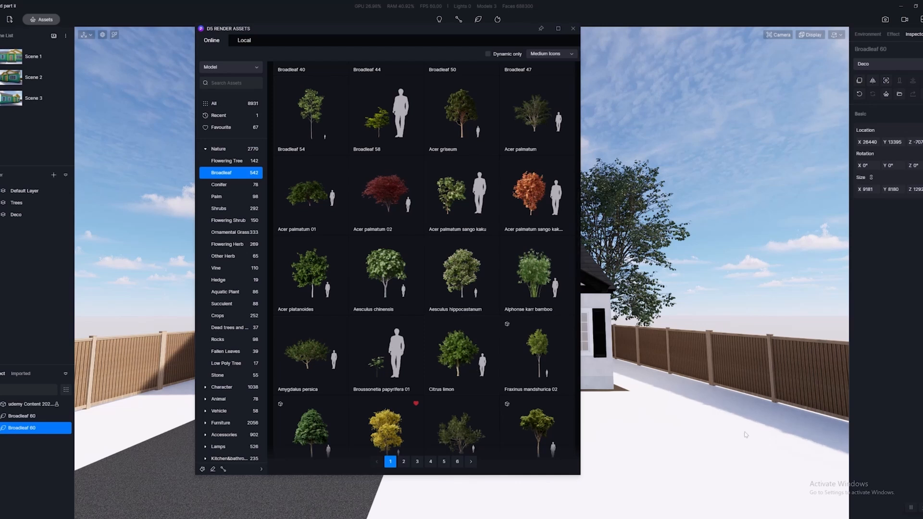
scroll(504, 390, down, 3)
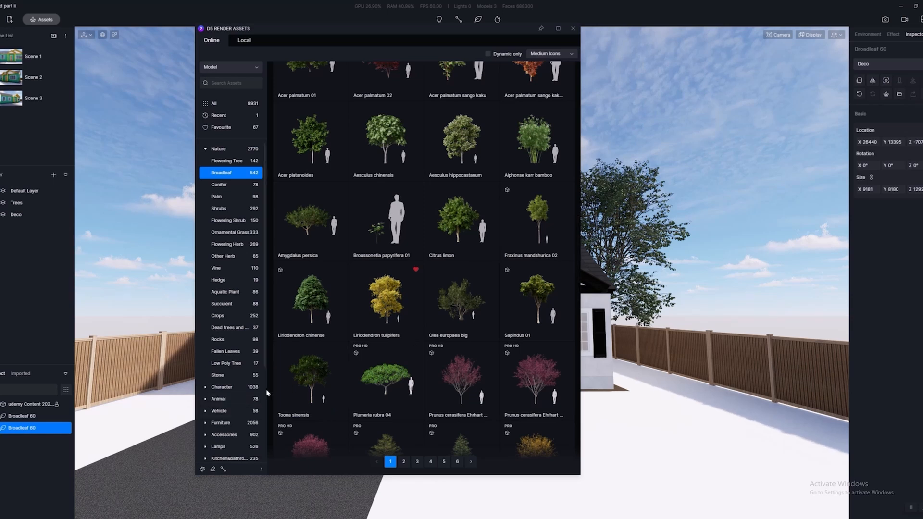
Close the library and place a third Broadleaf 60 just outside the side fence beside the driveway
click(574, 29)
right_drag(688, 474, 650, 402)
key(e)
right_drag(614, 311, 613, 319)
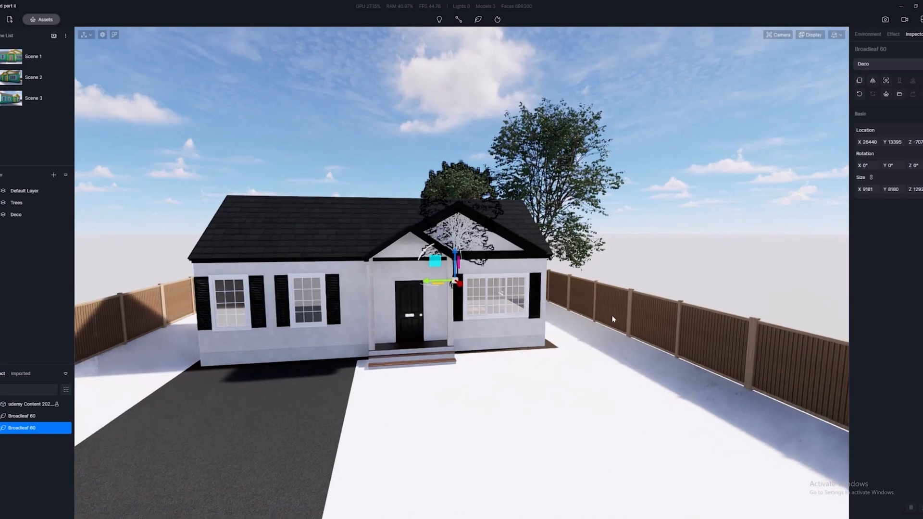
key(a)
key(w)
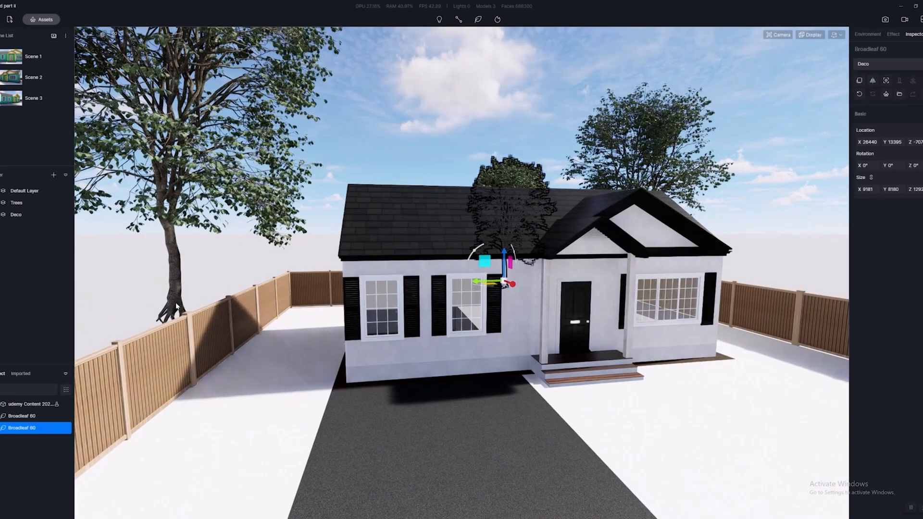
click(175, 304)
right_drag(207, 335, 193, 320)
key(q)
key(e)
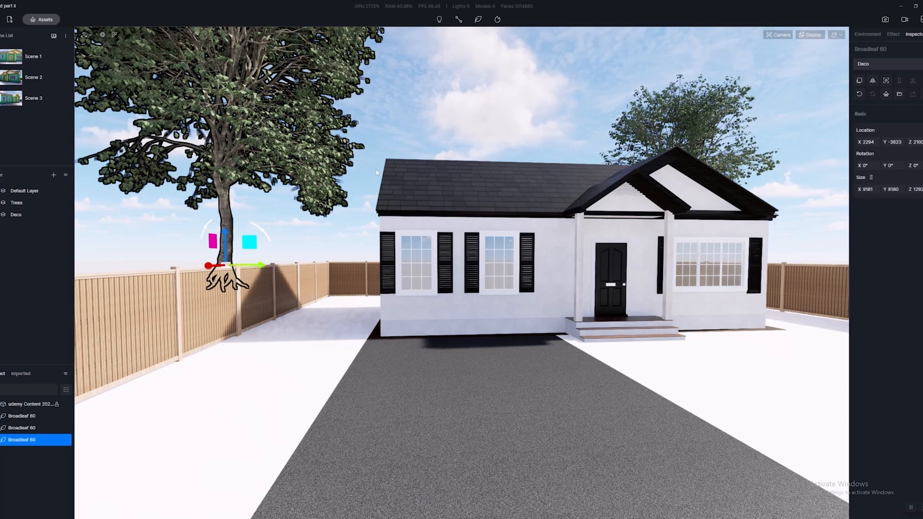
Examine the three trees around the house from the front, at eye level and from above the roof
key(d)
key(e)
right_drag(713, 278, 739, 279)
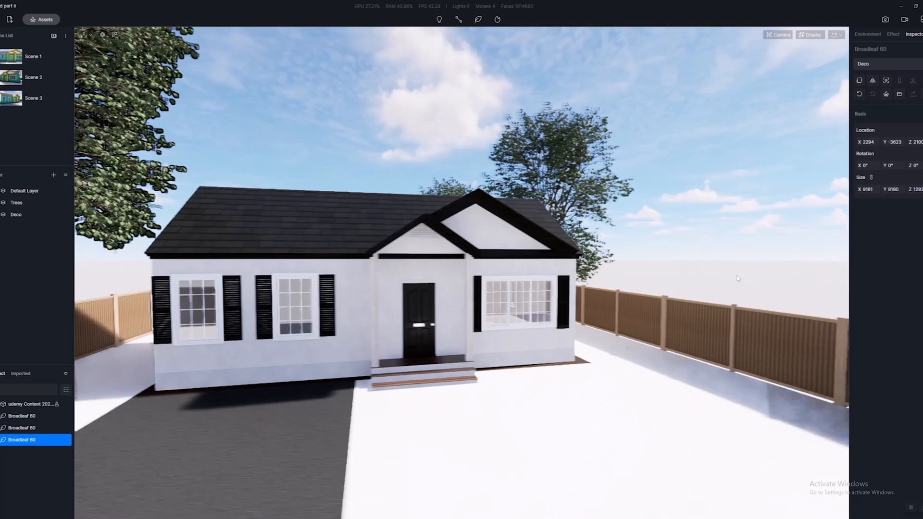
key(a)
right_drag(558, 205, 469, 200)
key(d)
key(s)
key(e)
key(e)
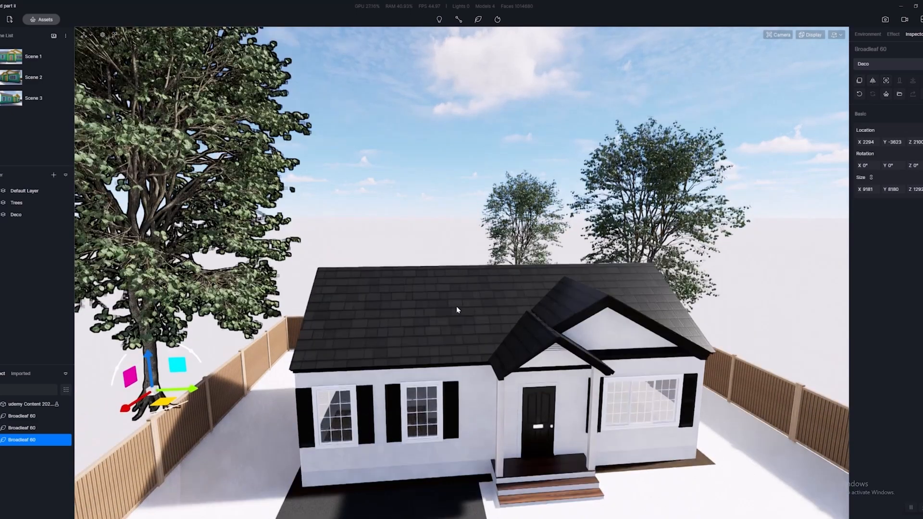
key(w)
right_drag(457, 310, 505, 256)
key(s)
key(s)
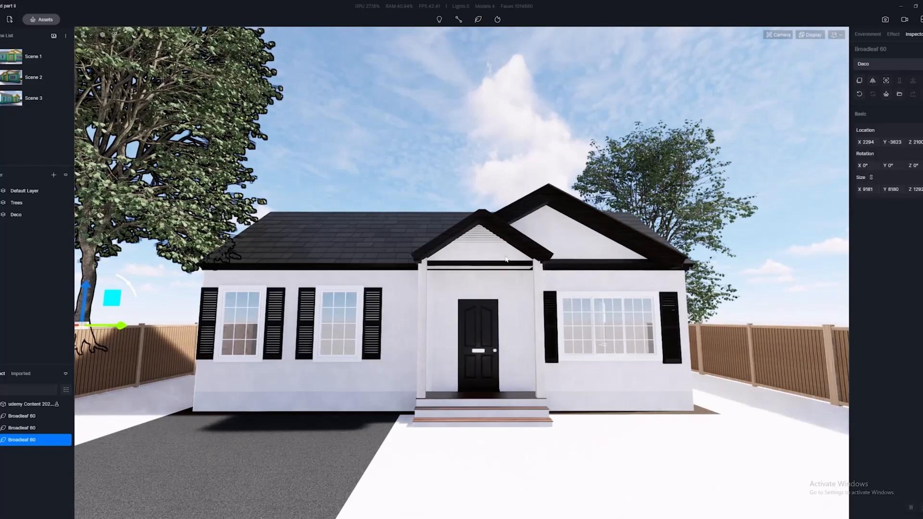
key(a)
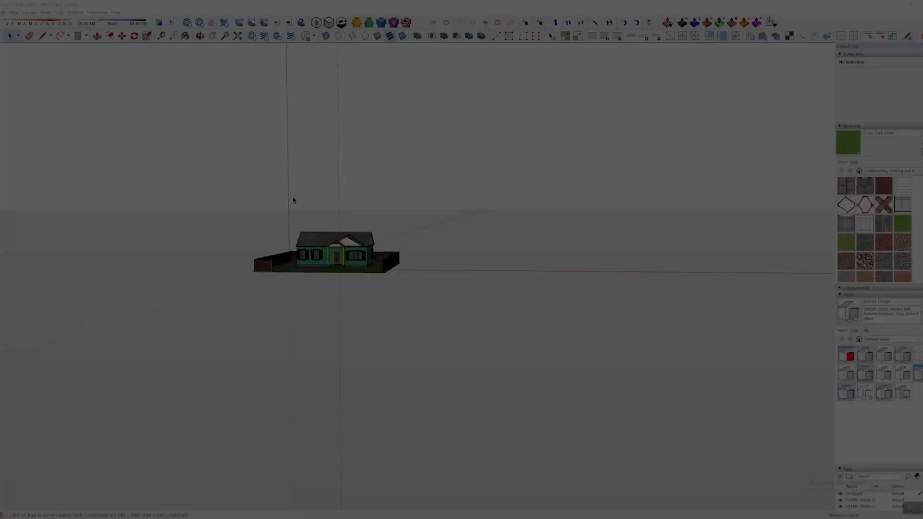
Restore the Scene 1 camera and check the planted trees and lawn around the front of the house
scroll(293, 200, up, 5)
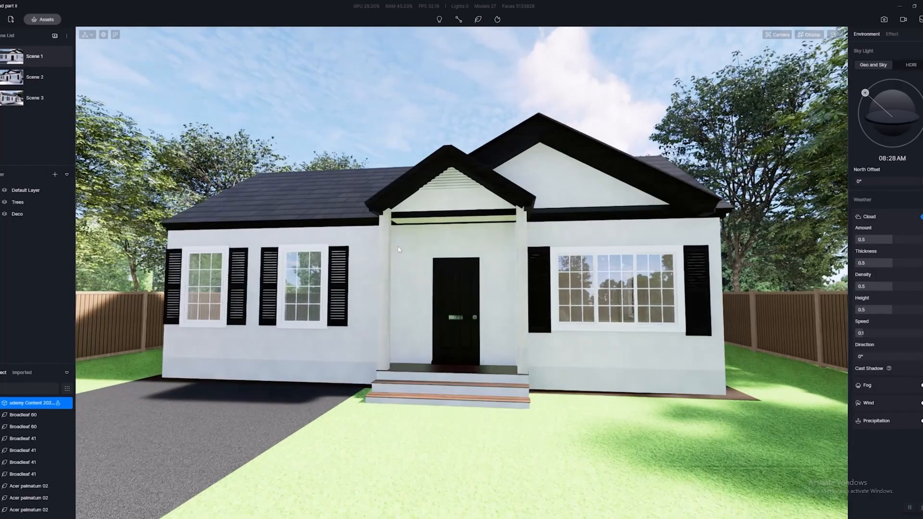
right_drag(399, 250, 495, 403)
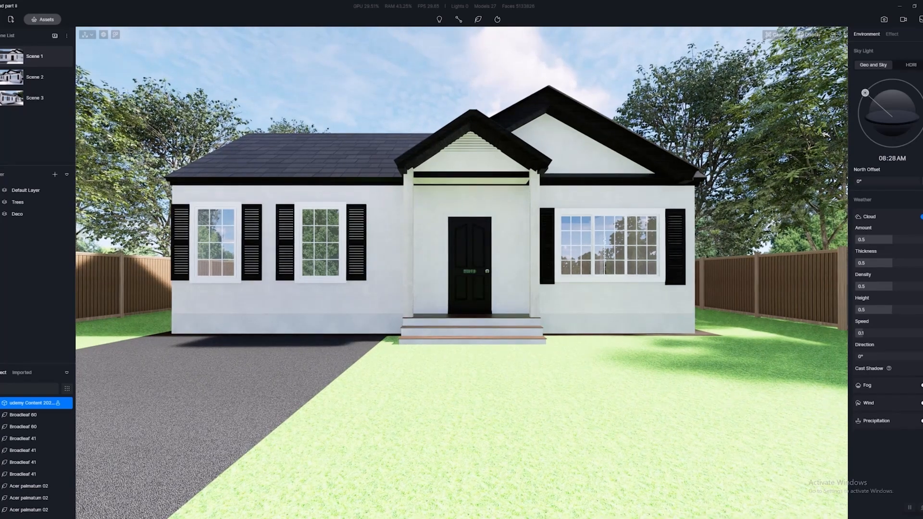
key(alt+Tab)
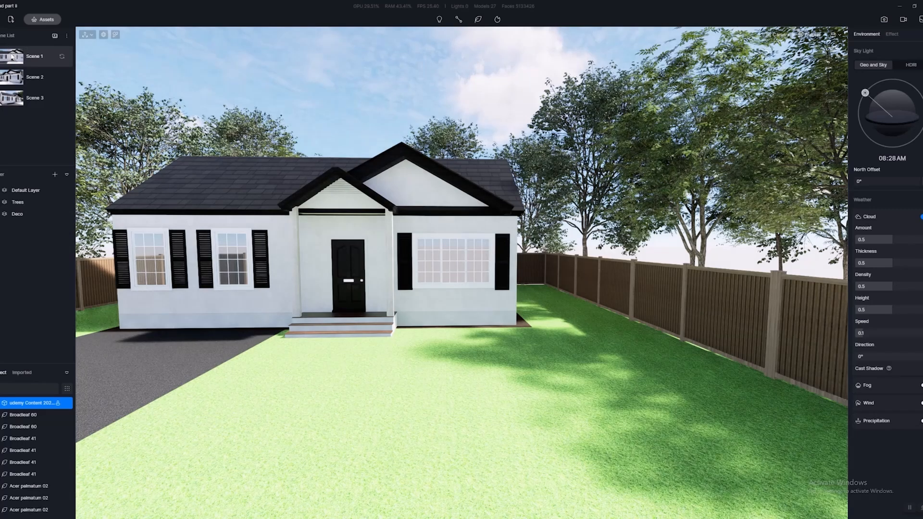
click(11, 56)
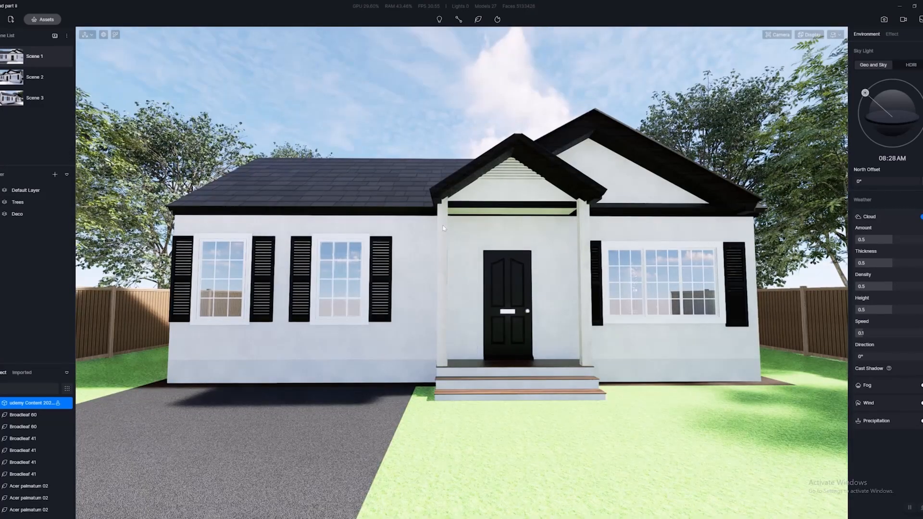
middle_drag(443, 228, 416, 229)
right_drag(416, 229, 365, 250)
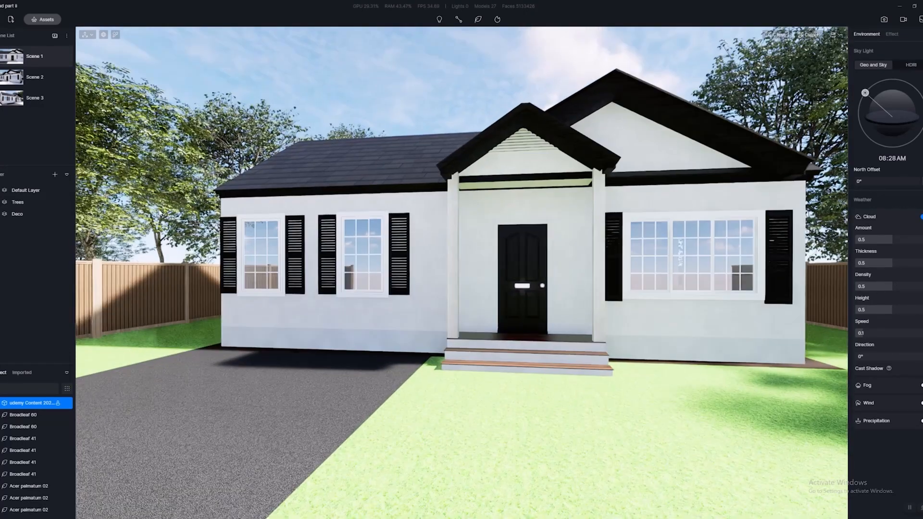
Raise the Broadleaf 42 tree near the driveway-side fence slightly and check the trees on both sides of the house
click(164, 230)
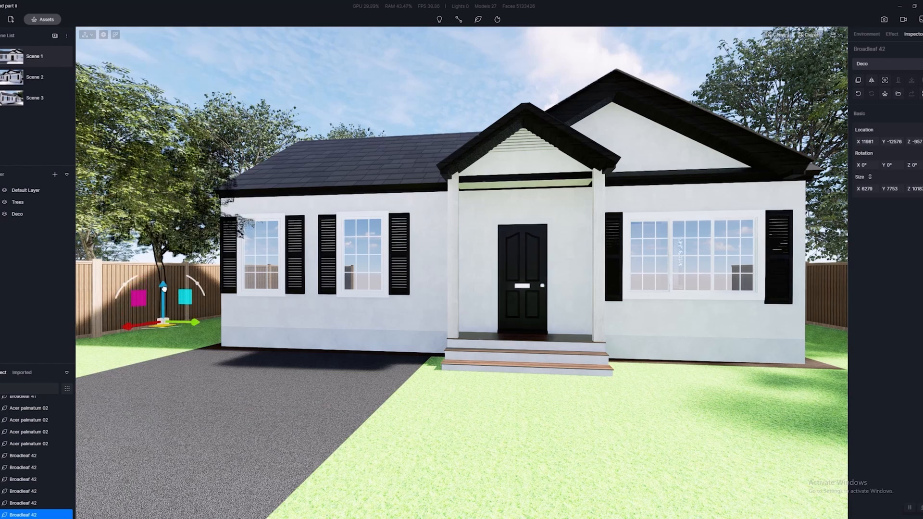
drag(164, 288, 164, 288)
right_drag(398, 288, 450, 273)
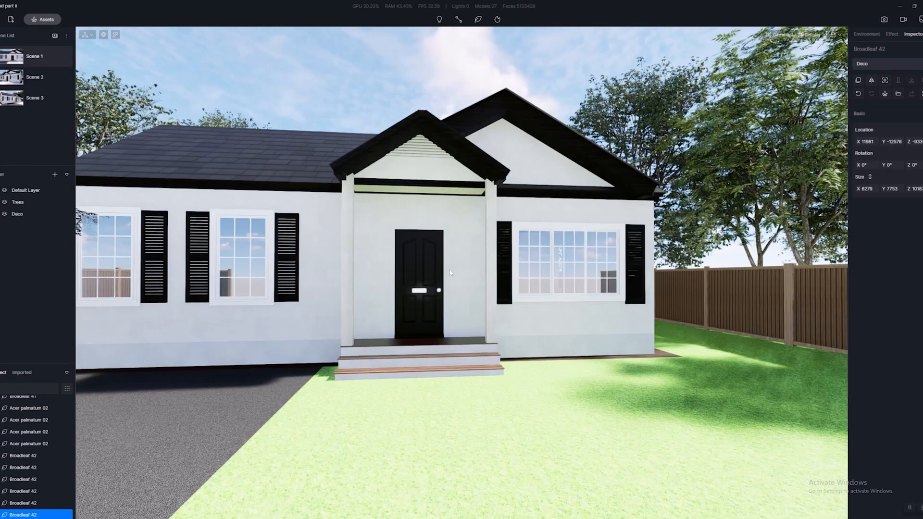
right_drag(597, 315, 453, 338)
scroll(454, 339, down, 3)
key(w)
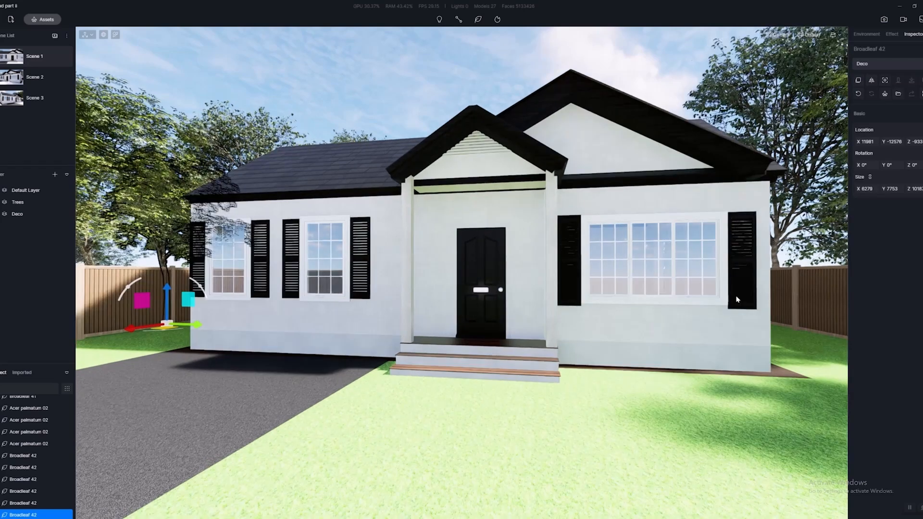
key(d)
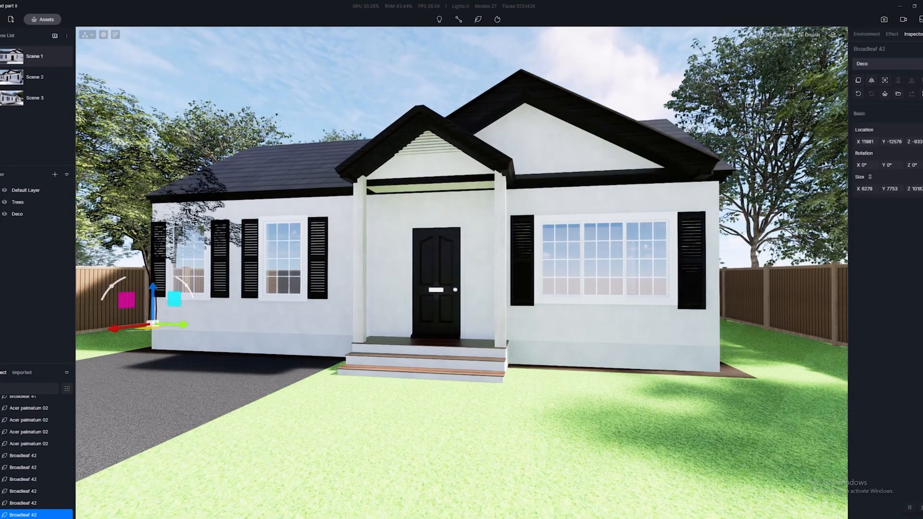
click(757, 281)
drag(758, 281, 738, 310)
key(a)
right_drag(738, 310, 765, 310)
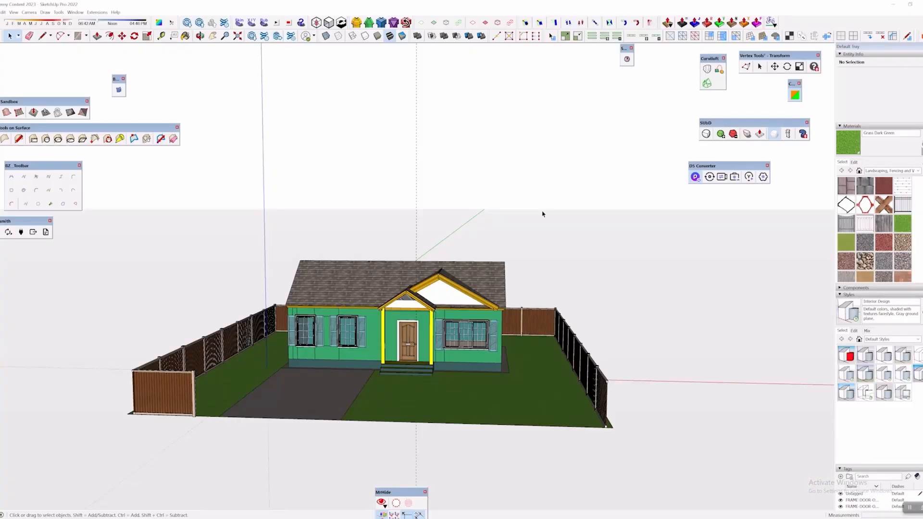
Switch to SketchUp and look through the 3D Warehouse models for "background" in an enlarged window
click(187, 22)
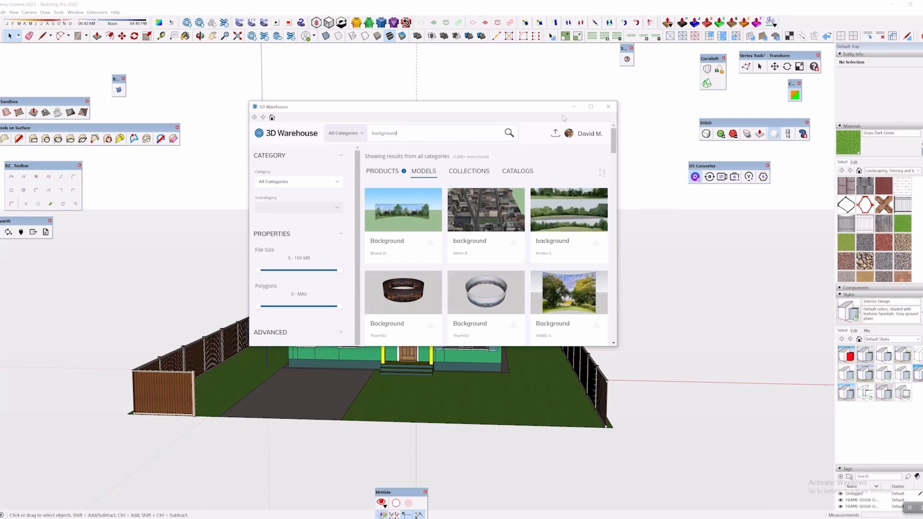
click(592, 107)
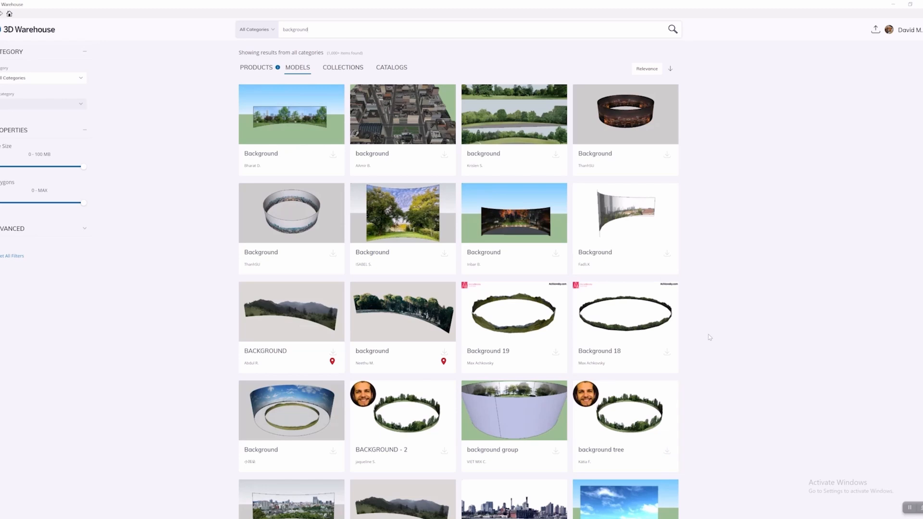
scroll(710, 338, down, 4)
scroll(690, 277, down, 1)
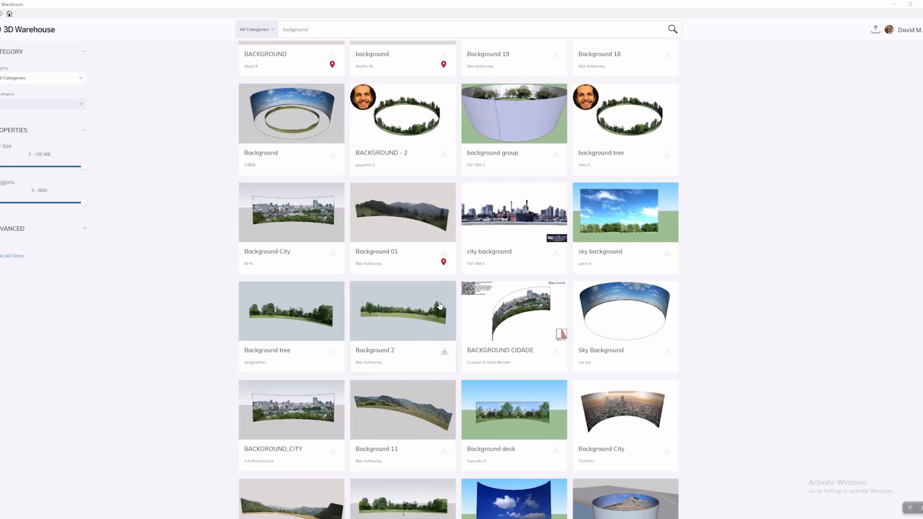
scroll(827, 111, up, 3)
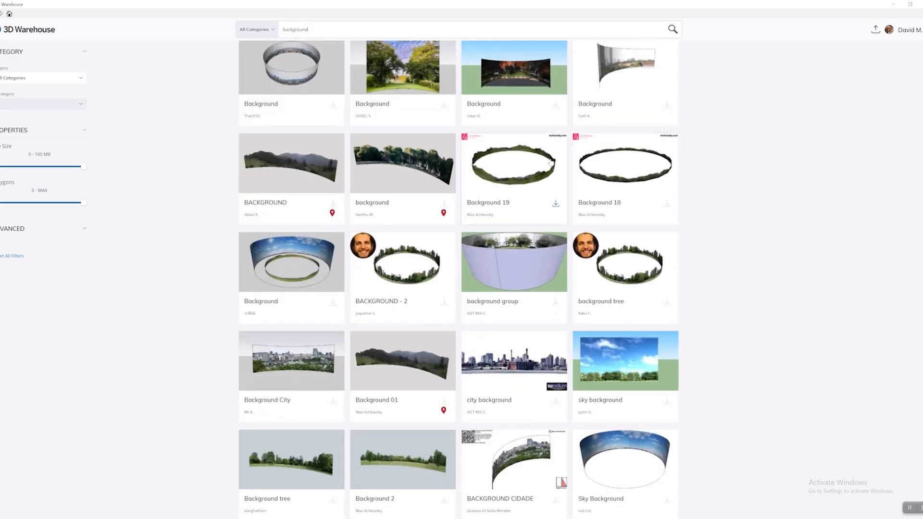
scroll(616, 299, down, 5)
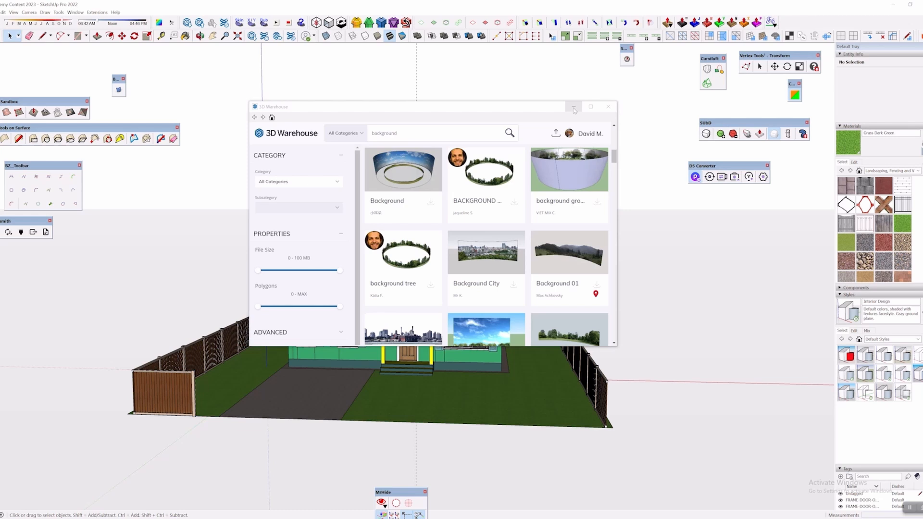
Put the 3D Warehouse away and unhide the curved tree background component surrounding the house
click(589, 107)
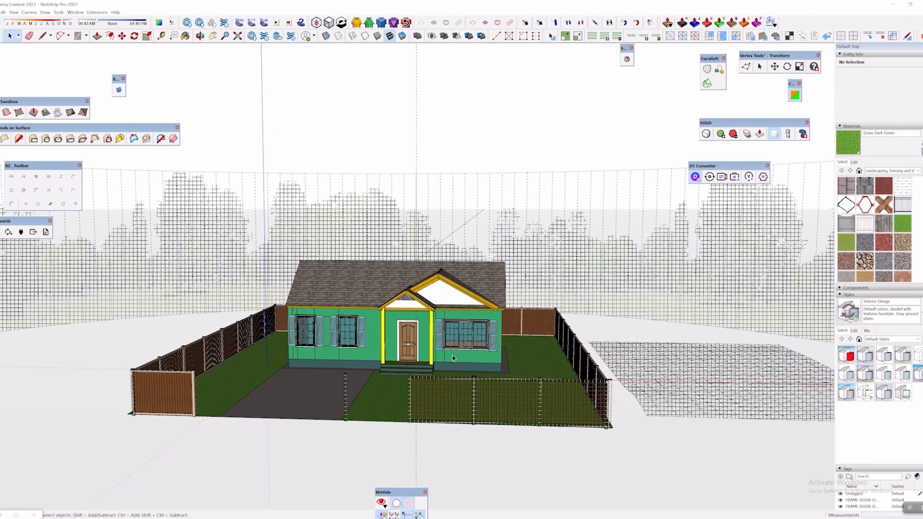
middle_drag(452, 356, 466, 284)
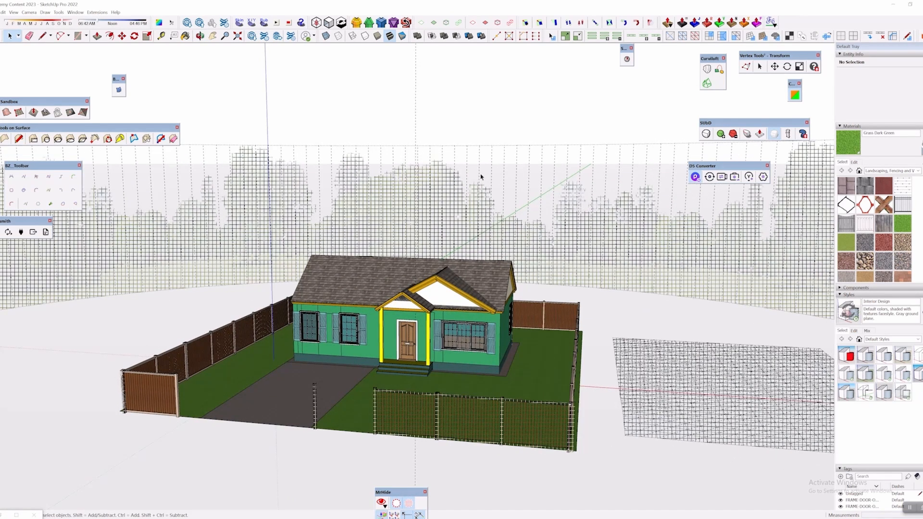
right_click(487, 194)
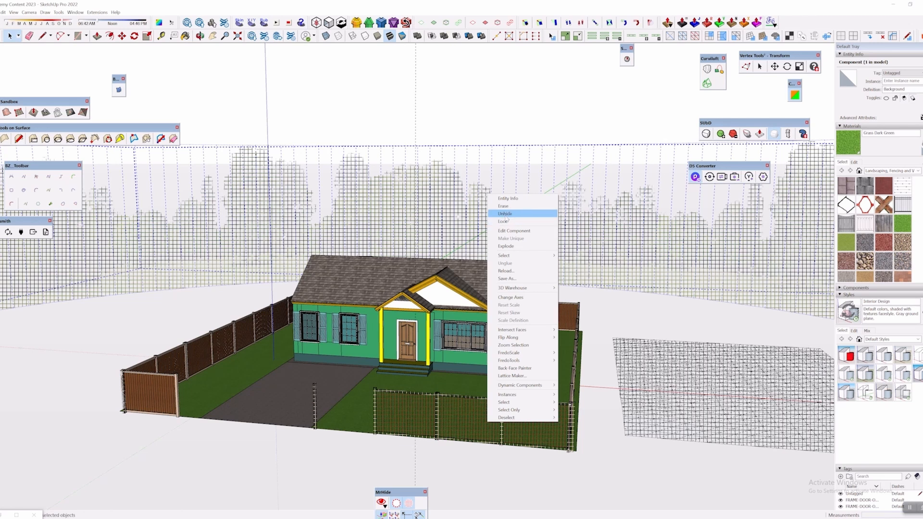
click(507, 215)
click(525, 87)
scroll(604, 435, up, 1)
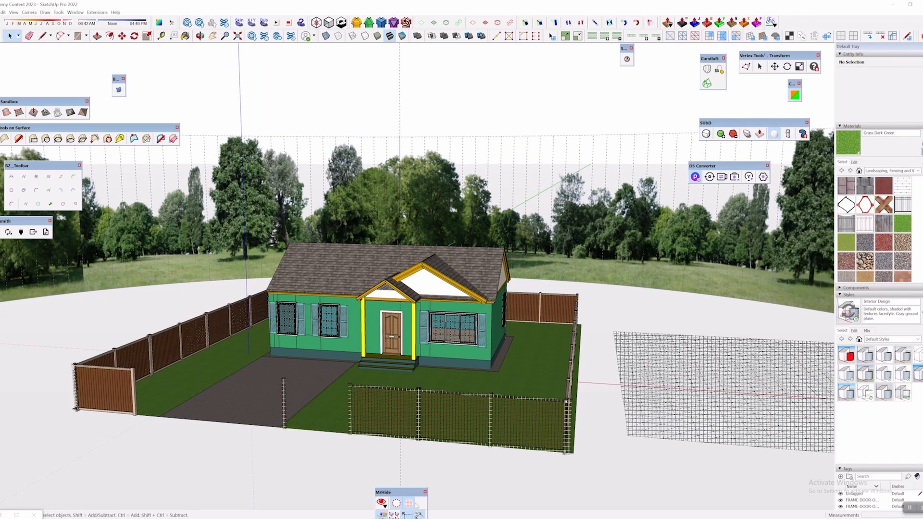
middle_drag(336, 476, 399, 423)
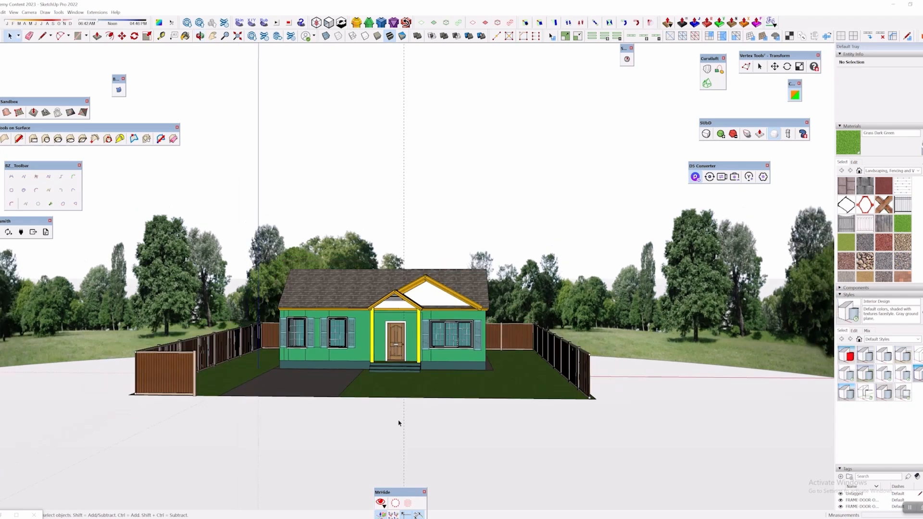
Adjust the height of the curved tree background component and check how it sits behind the house and fence
middle_drag(513, 388, 409, 371)
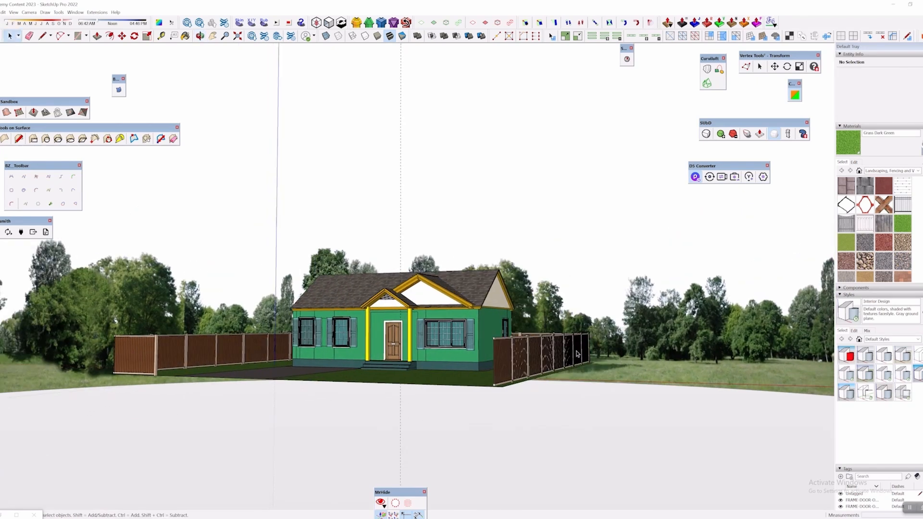
click(702, 339)
middle_drag(704, 338, 717, 291)
click(683, 356)
key(m)
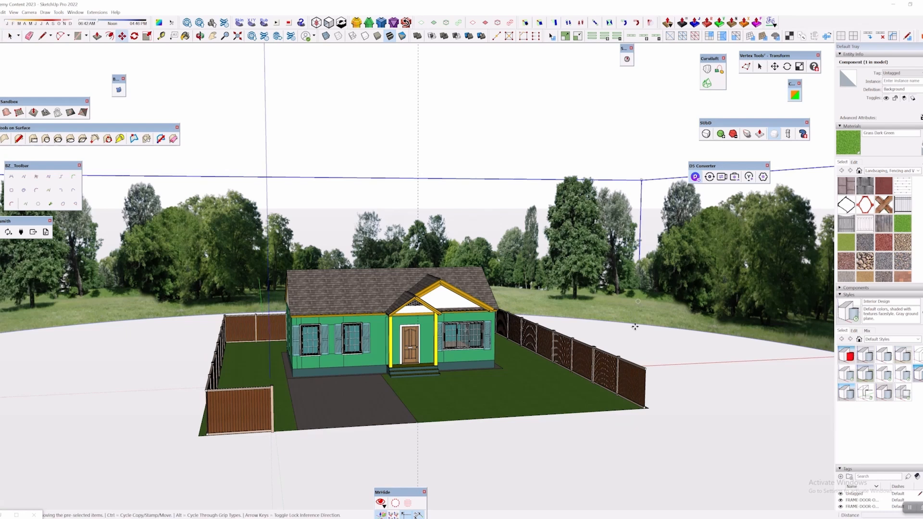
drag(633, 325, 612, 245)
middle_drag(611, 246, 547, 202)
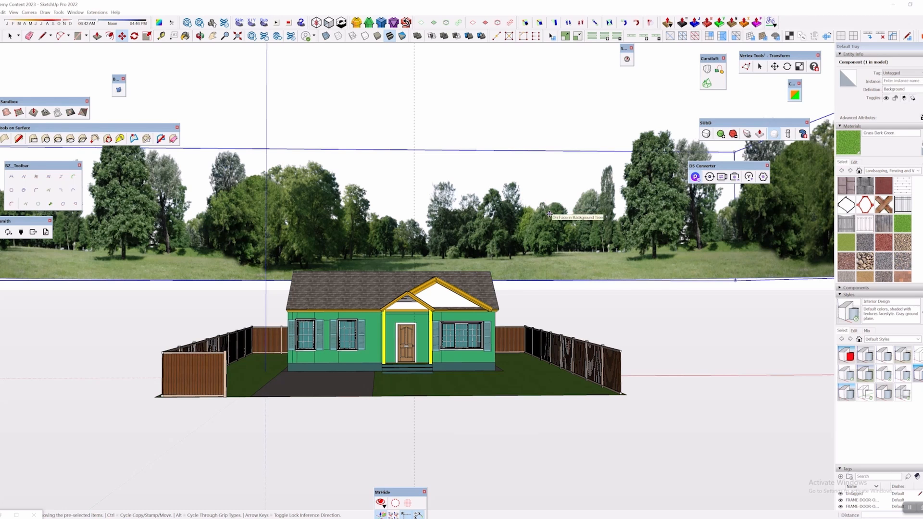
middle_drag(550, 214, 481, 336)
key(space)
click(428, 112)
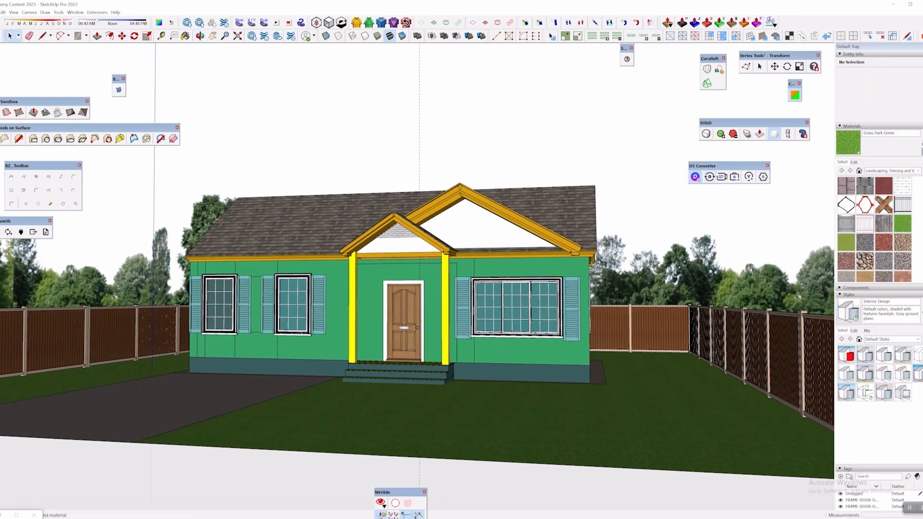
Sync the SketchUp model with its tree background to D5 Render and switch to D5 Render
click(711, 177)
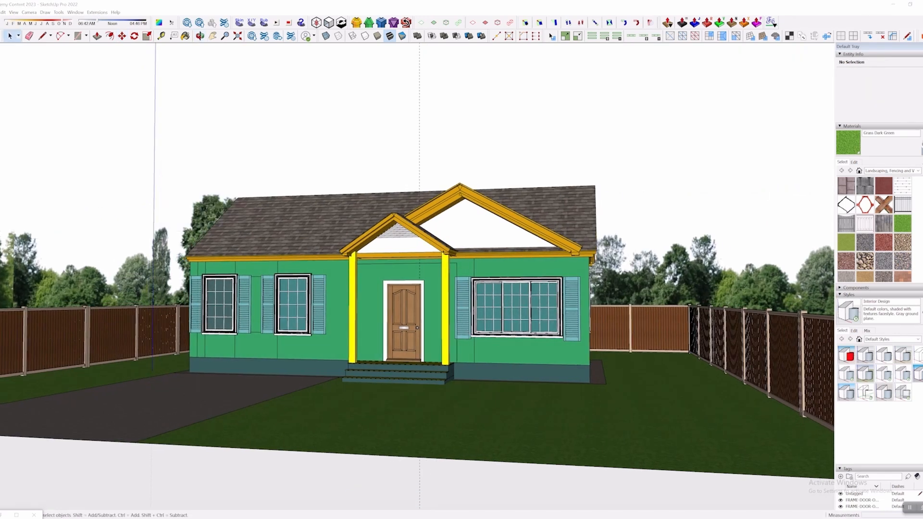
key(alt+Tab)
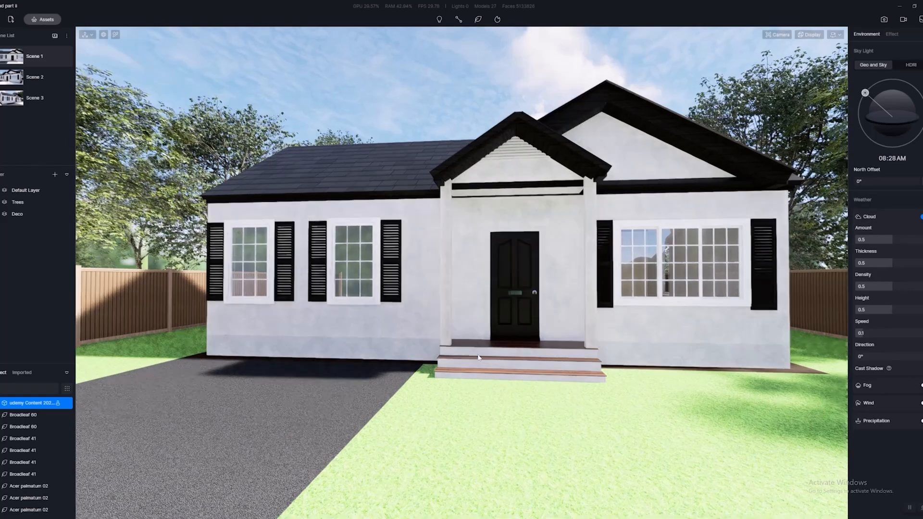
Examine the front facade, porch and surrounding trees from the front and from close to the large window
mouse_move(480, 358)
middle_down()
mouse_move(402, 358)
mouse_move(461, 358)
middle_up()
scroll(474, 358, down, 4)
click(476, 351)
scroll(461, 358, up, 2)
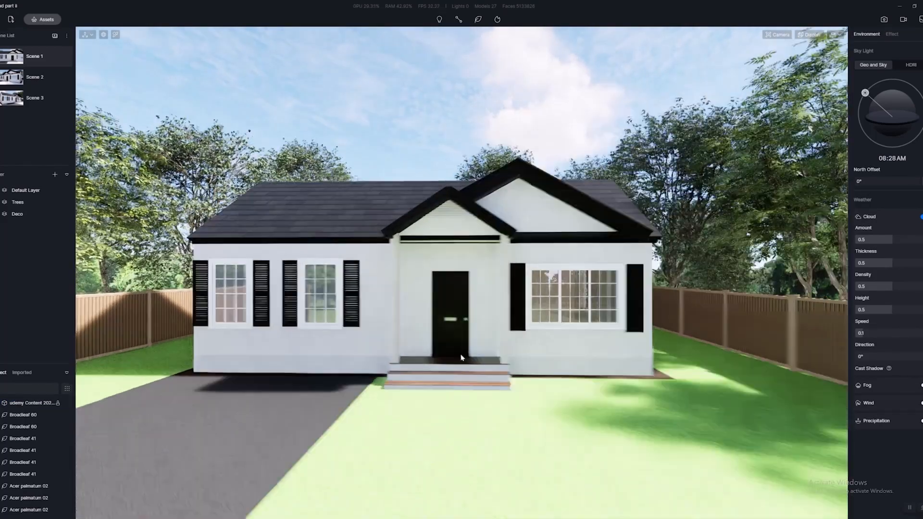
right_drag(461, 358, 316, 305)
key(w)
key(w)
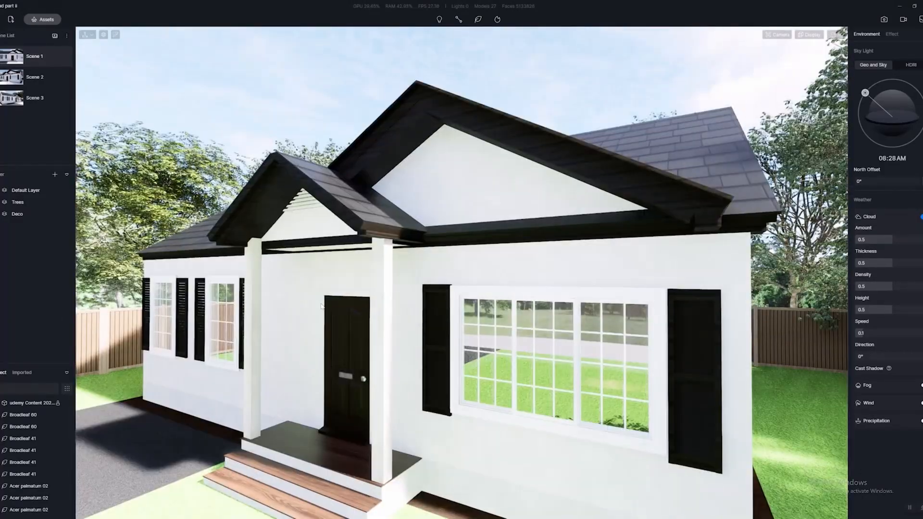
right_drag(317, 305, 412, 306)
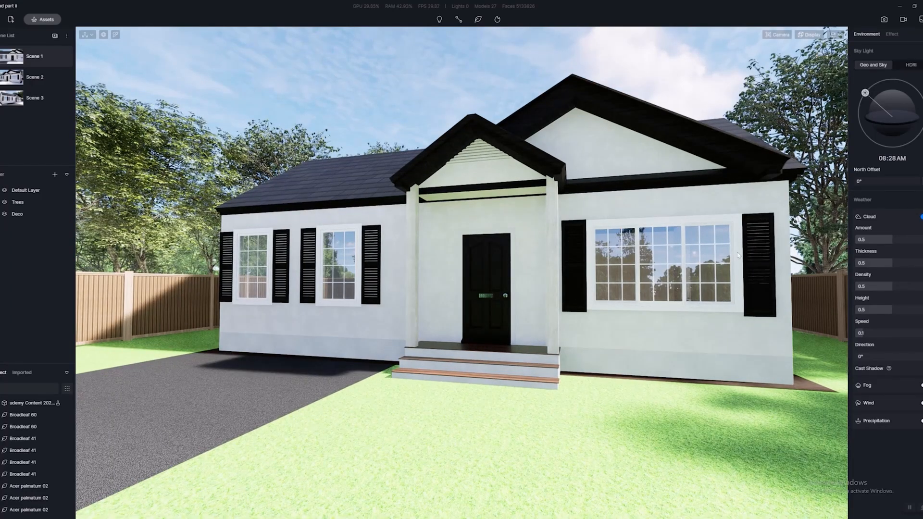
right_drag(659, 280, 907, 291)
right_drag(289, 347, 570, 326)
Fly the camera forward, back, sideways, up and down in front of the house to view the facade and lawn
key(s)
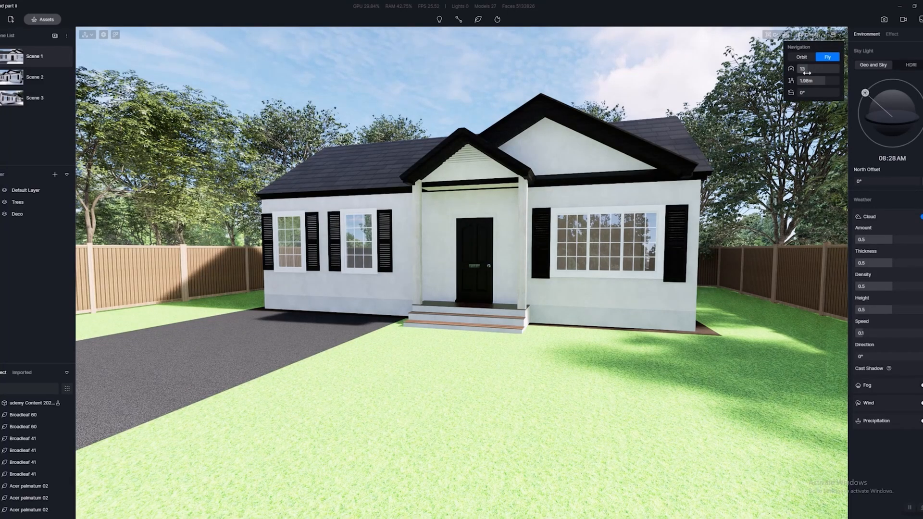
key(s)
right_drag(558, 354, 583, 346)
key(w)
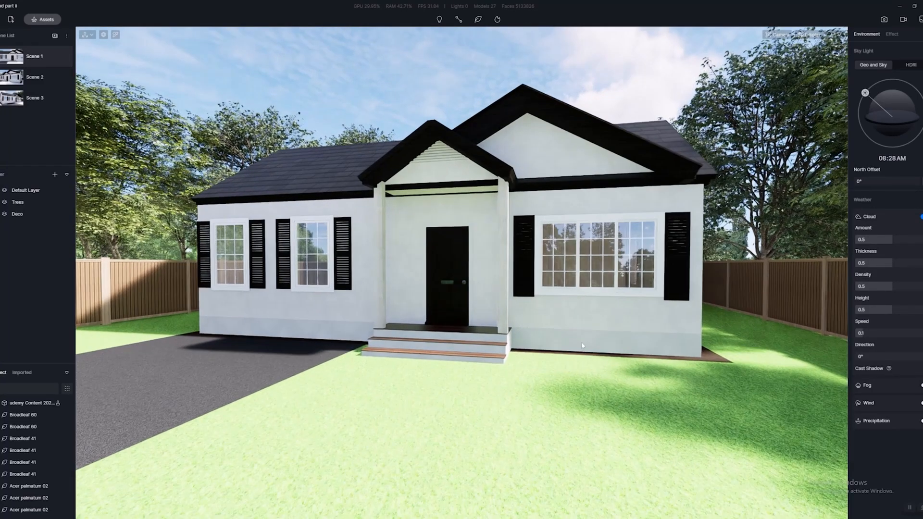
key(s)
key(w)
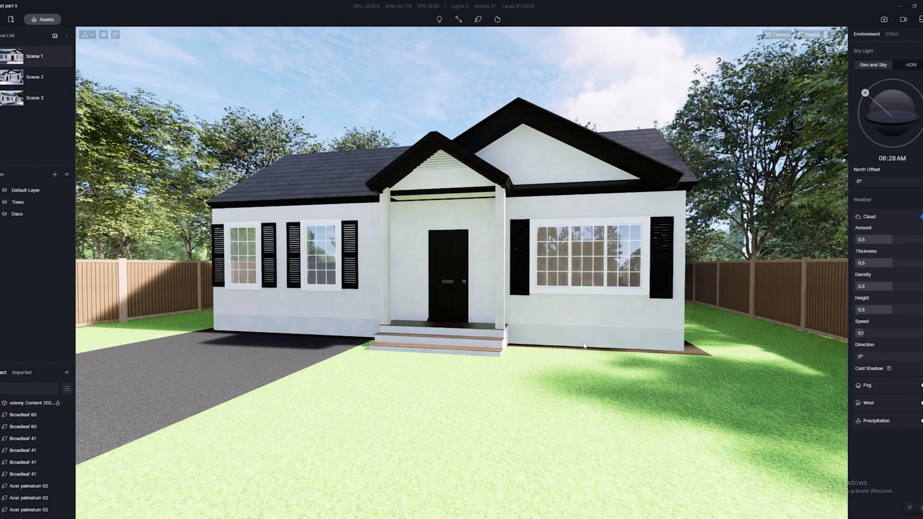
key(q)
key(w)
key(a)
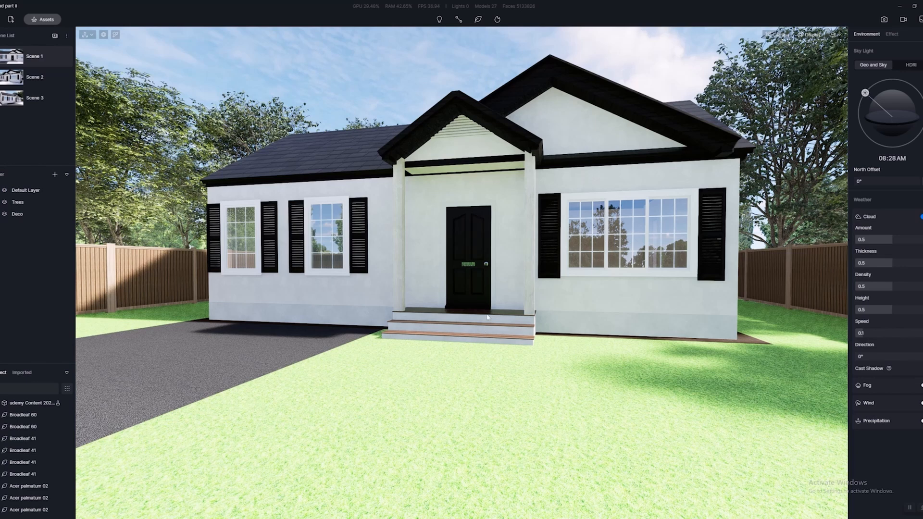
key(d)
key(s)
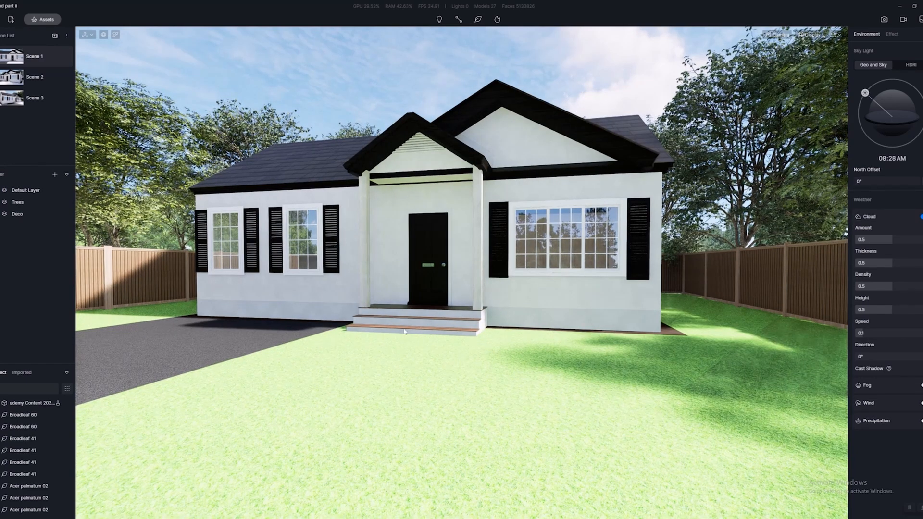
key(e)
key(d)
key(w)
key(a)
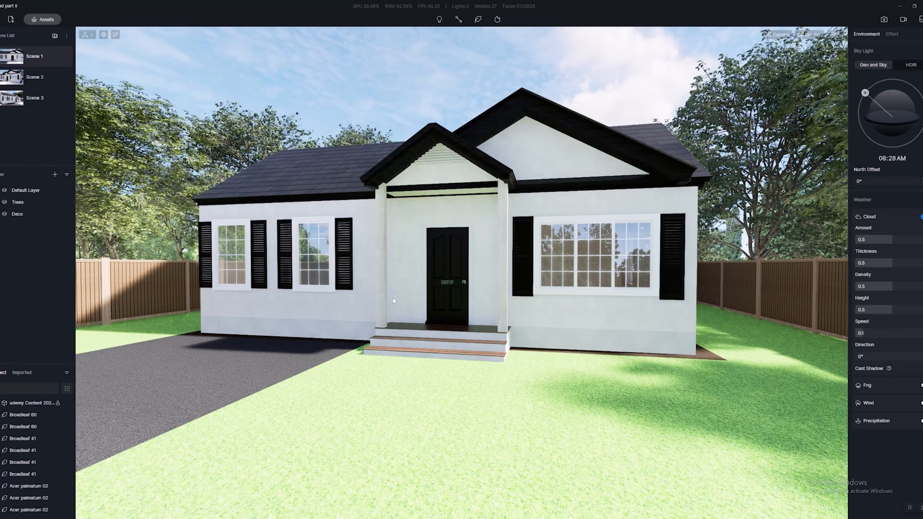
key(d)
right_drag(426, 308, 418, 302)
key(a)
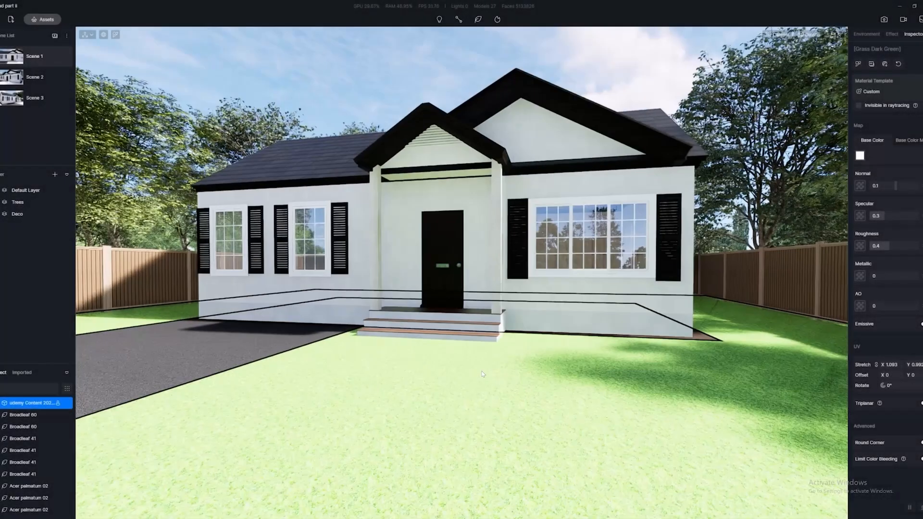
Pick the lawn's Grass Dark Green material and change its material template from Custom to Grass
right_drag(483, 373, 548, 370)
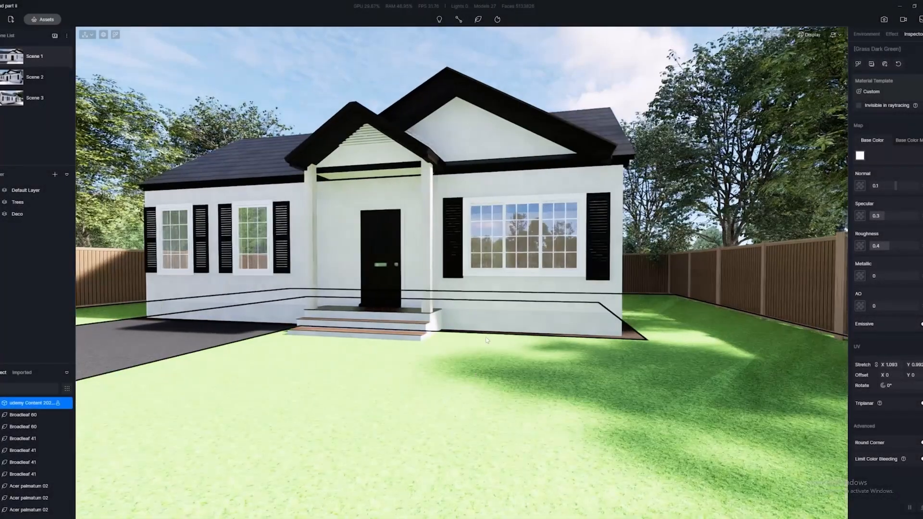
scroll(700, 330, up, 4)
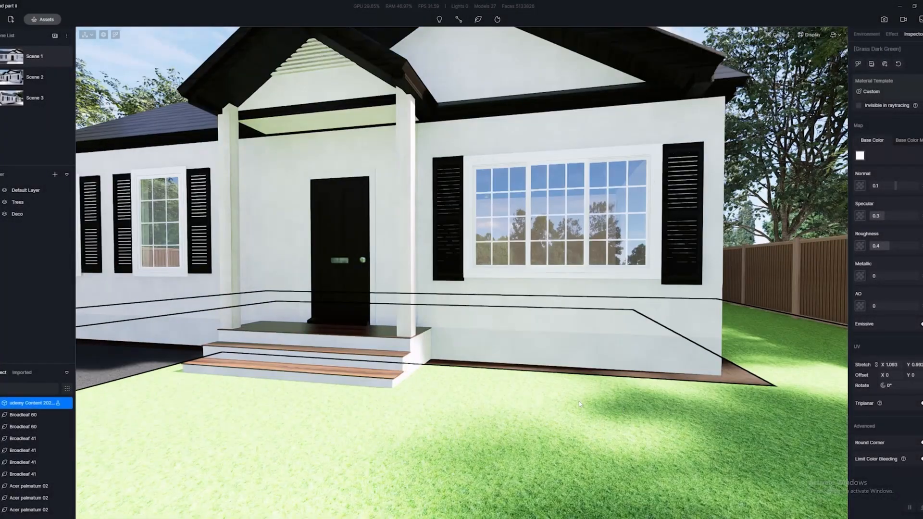
scroll(569, 399, down, 4)
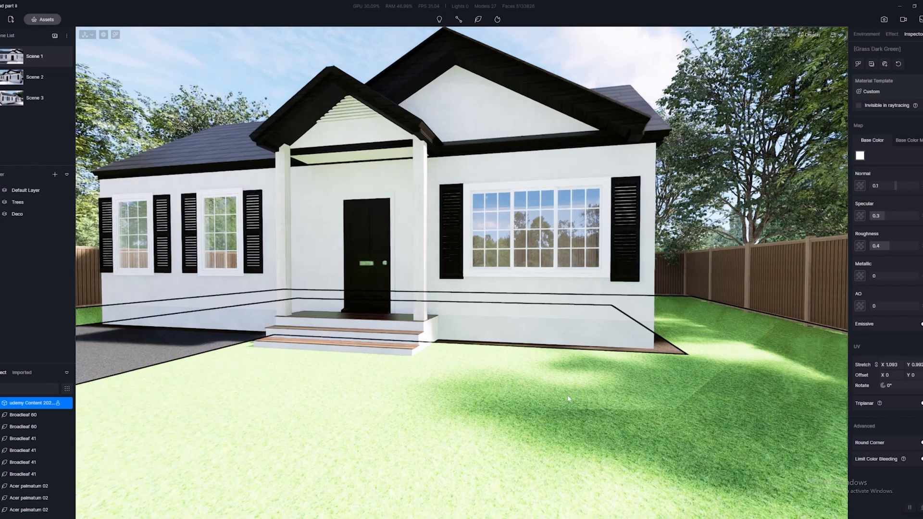
key(i)
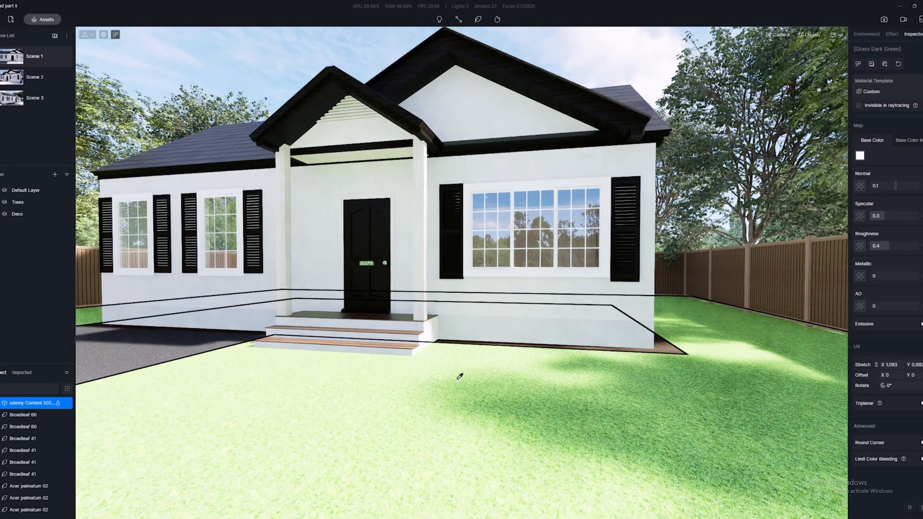
click(472, 370)
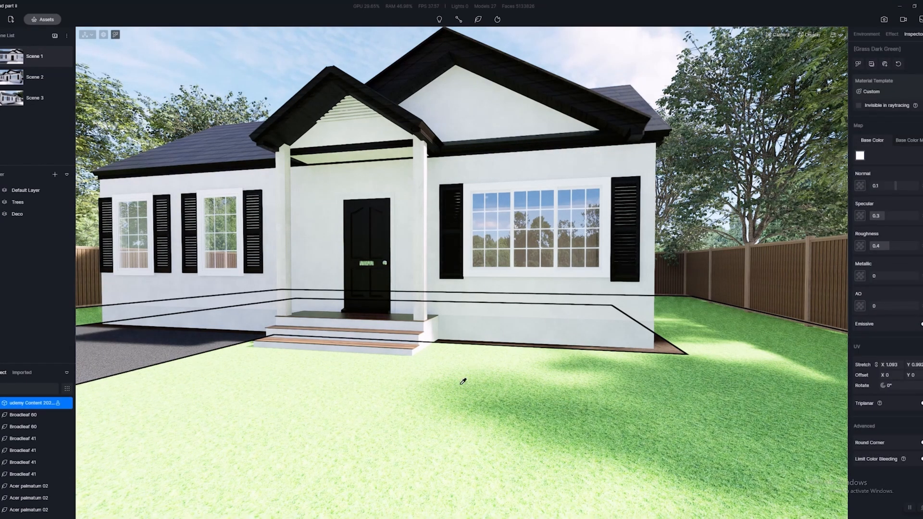
scroll(486, 392, up, 5)
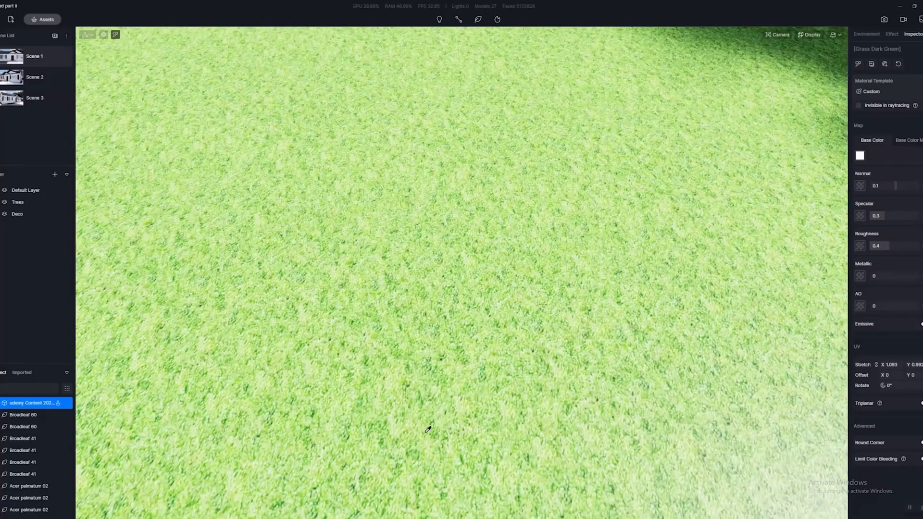
right_drag(429, 428, 399, 168)
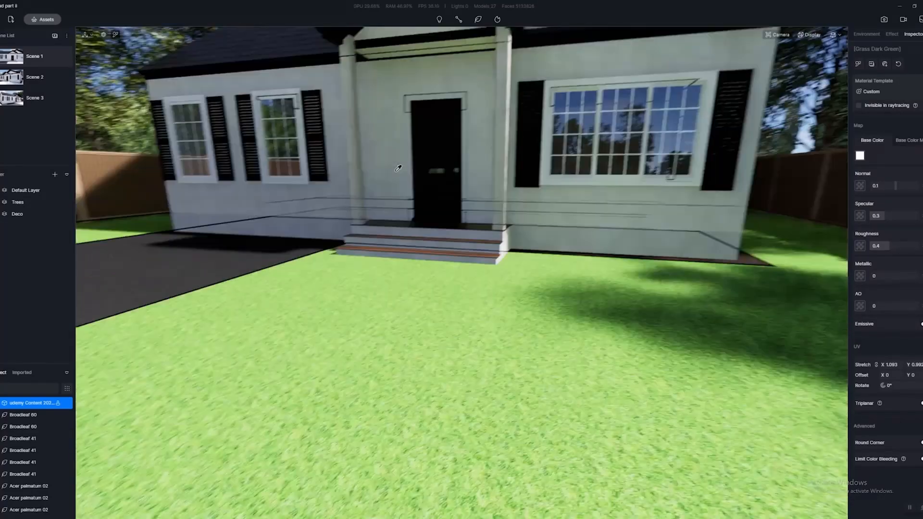
scroll(398, 169, up, 3)
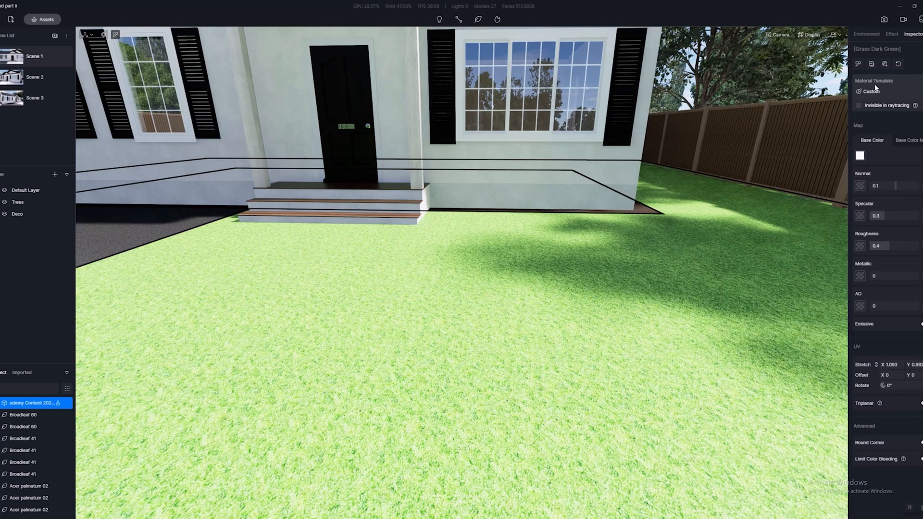
click(873, 91)
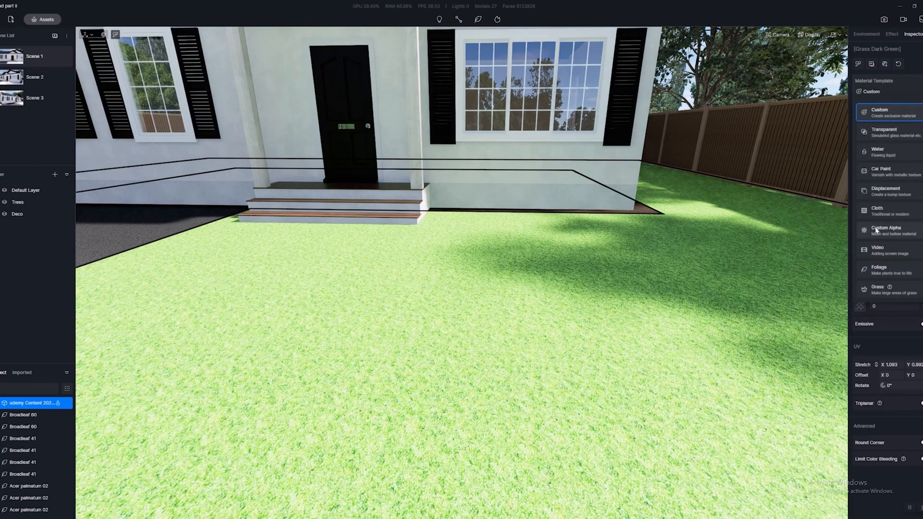
click(872, 291)
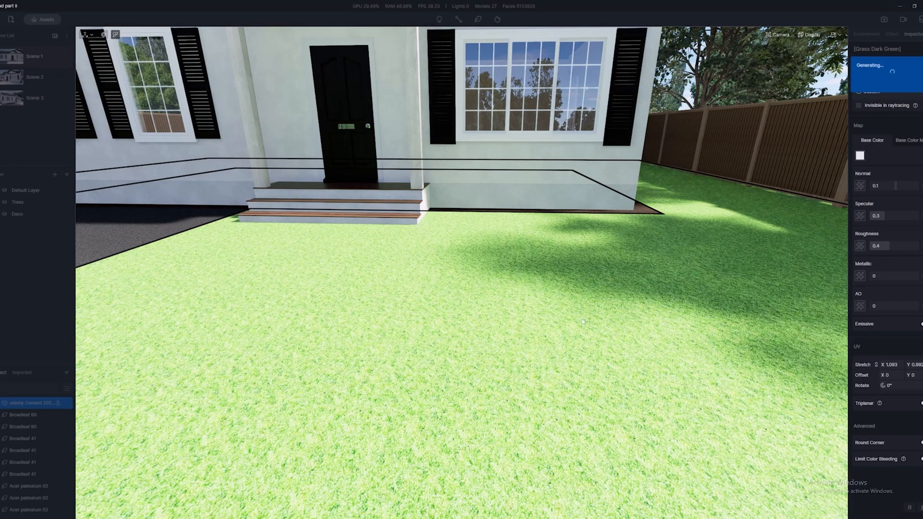
Inspect the lawn's grass blades up close, compare the first three grass presets and apply the second one
scroll(620, 230, down, 3)
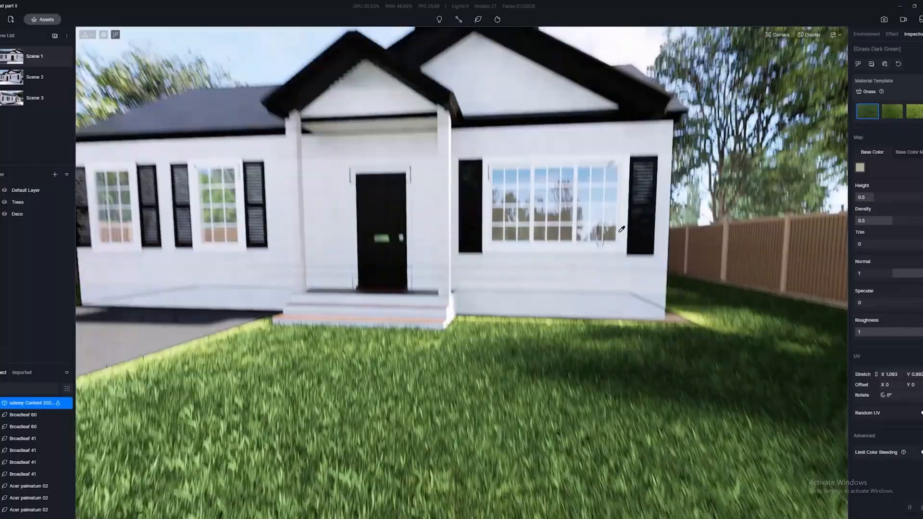
right_drag(621, 229, 618, 279)
right_drag(491, 332, 413, 409)
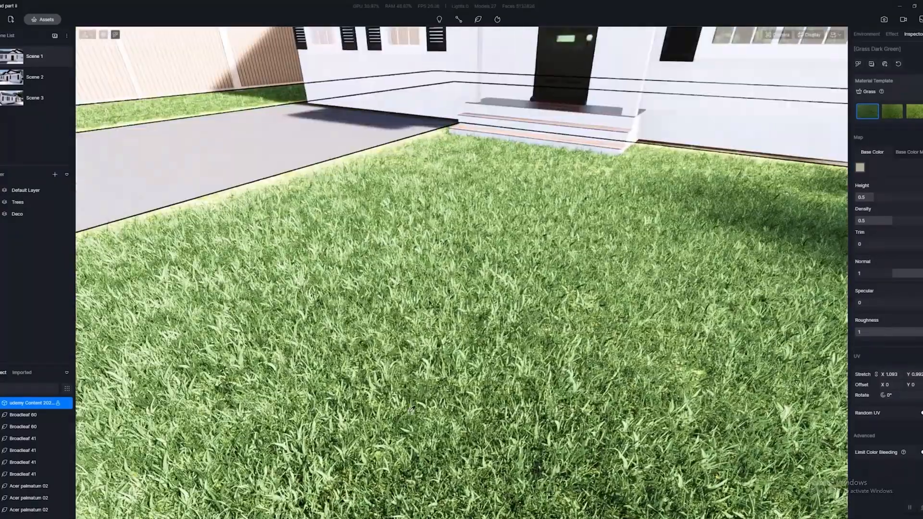
scroll(413, 409, up, 5)
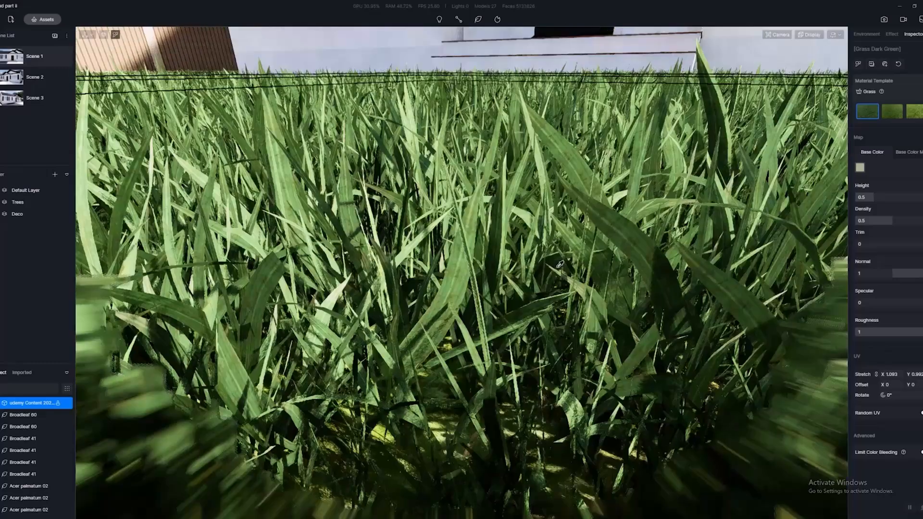
scroll(561, 264, down, 5)
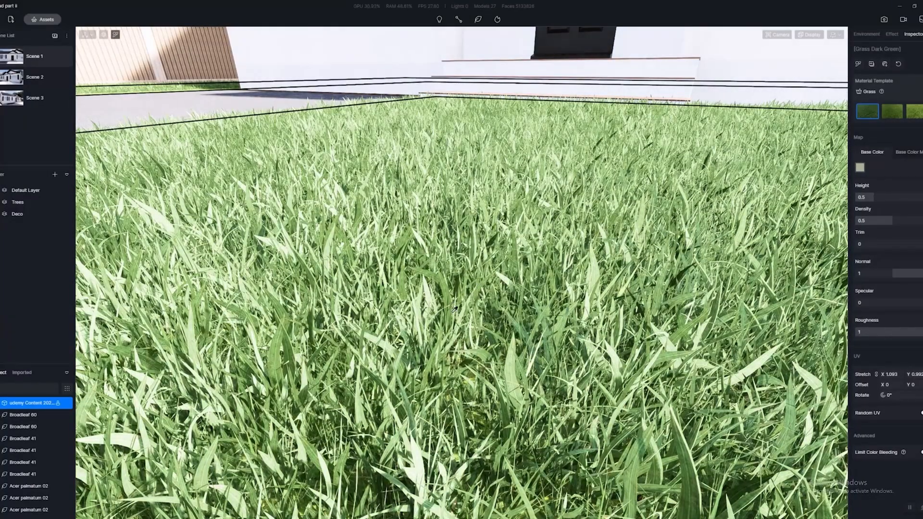
scroll(525, 199, down, 5)
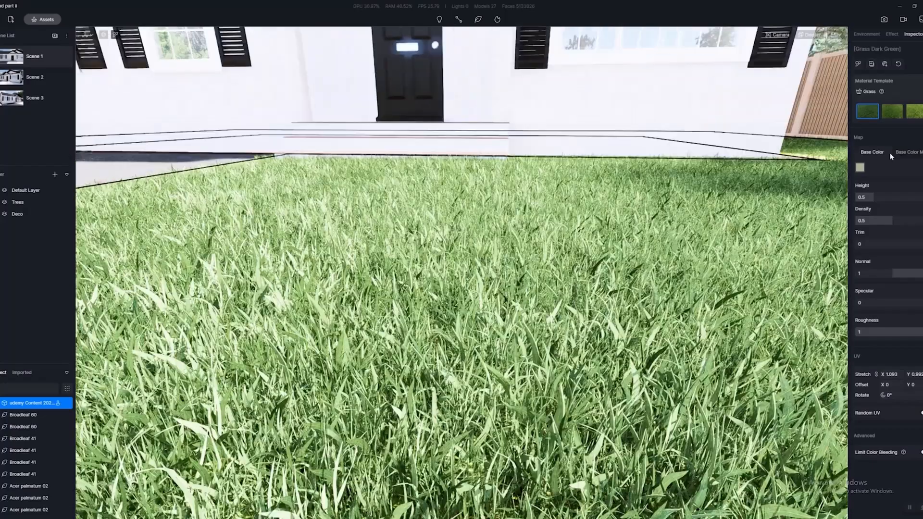
click(889, 110)
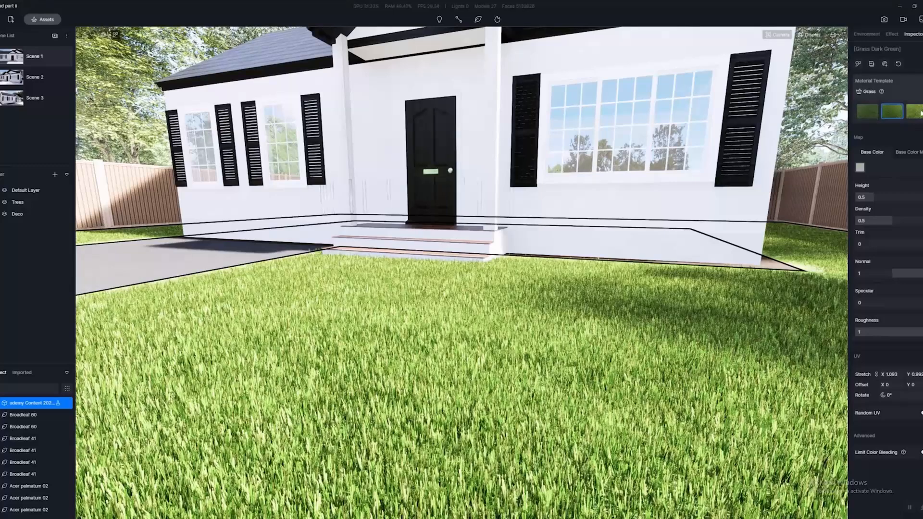
click(918, 111)
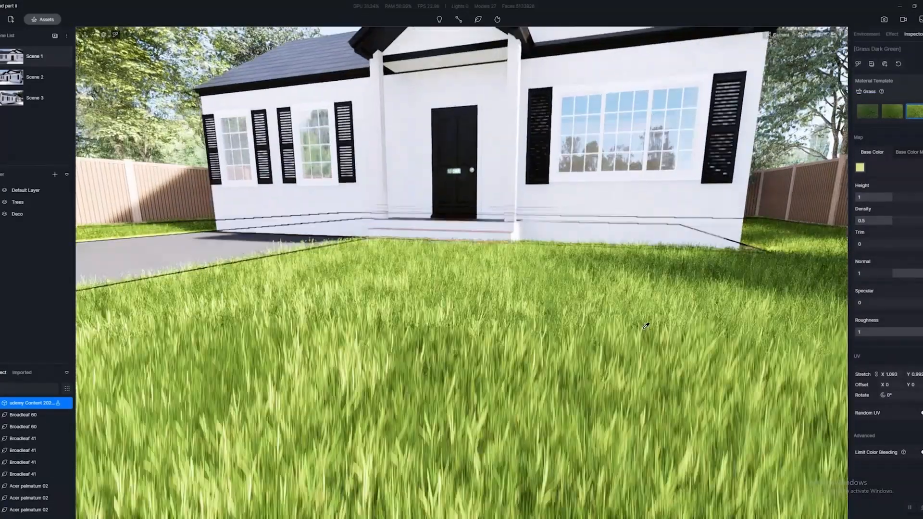
scroll(646, 326, up, 2)
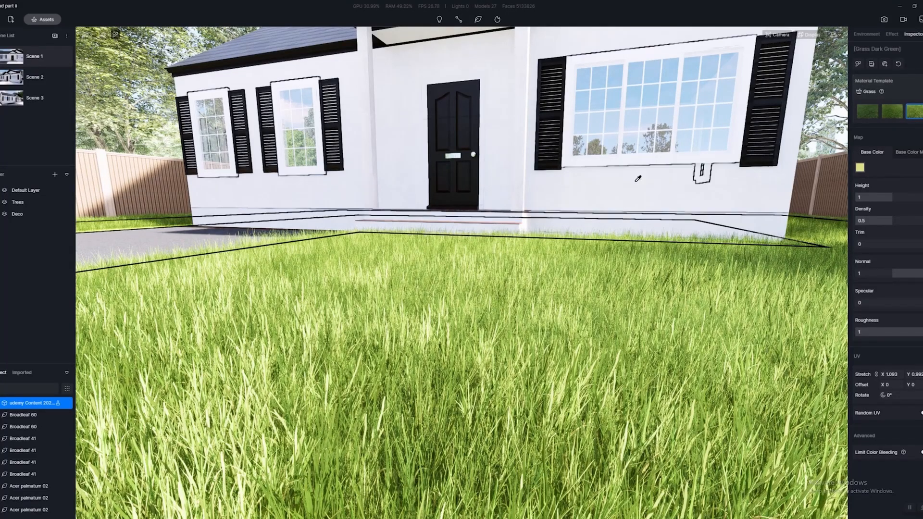
click(893, 112)
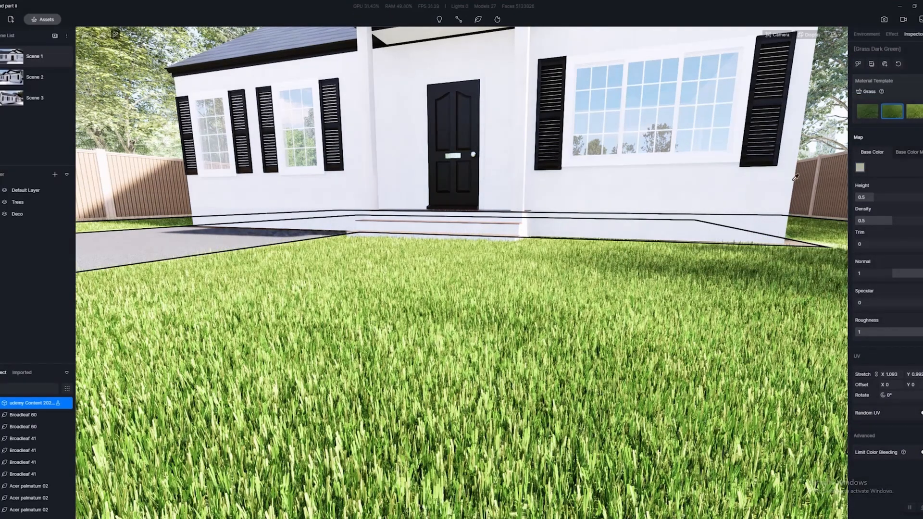
Set the lawn's grass height to 0.34 and its density to 1
scroll(693, 264, down, 4)
scroll(693, 266, up, 2)
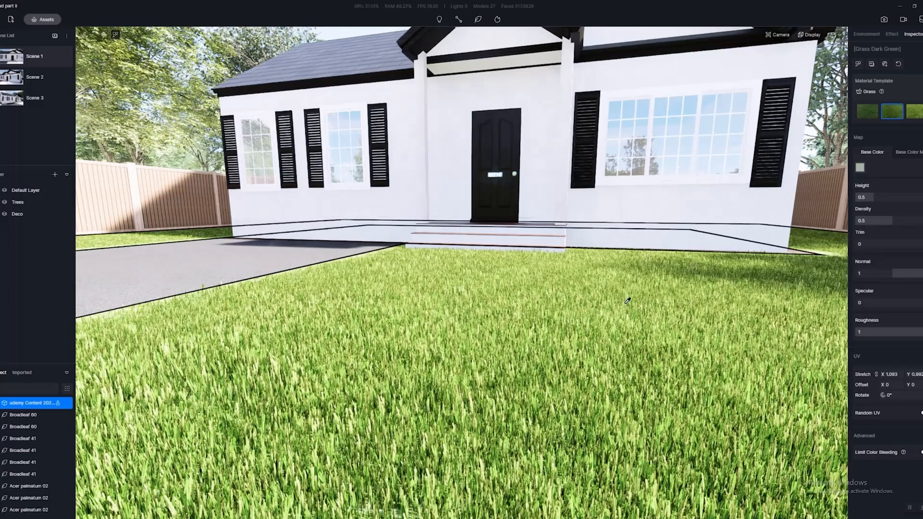
drag(876, 199, 921, 221)
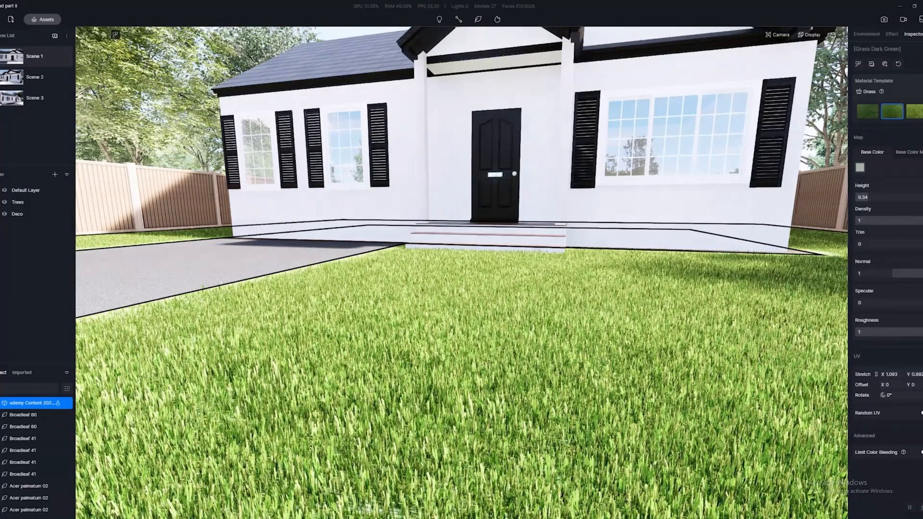
right_drag(601, 267, 497, 282)
scroll(496, 282, up, 3)
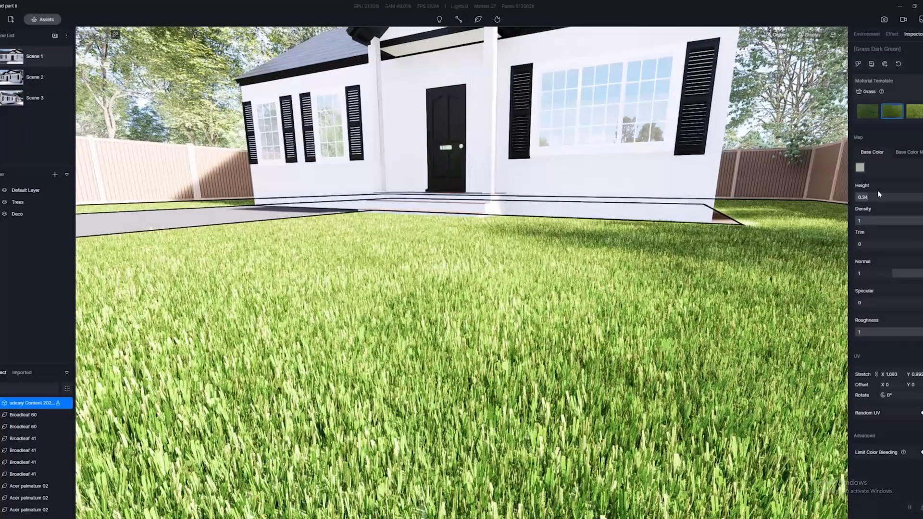
key(w)
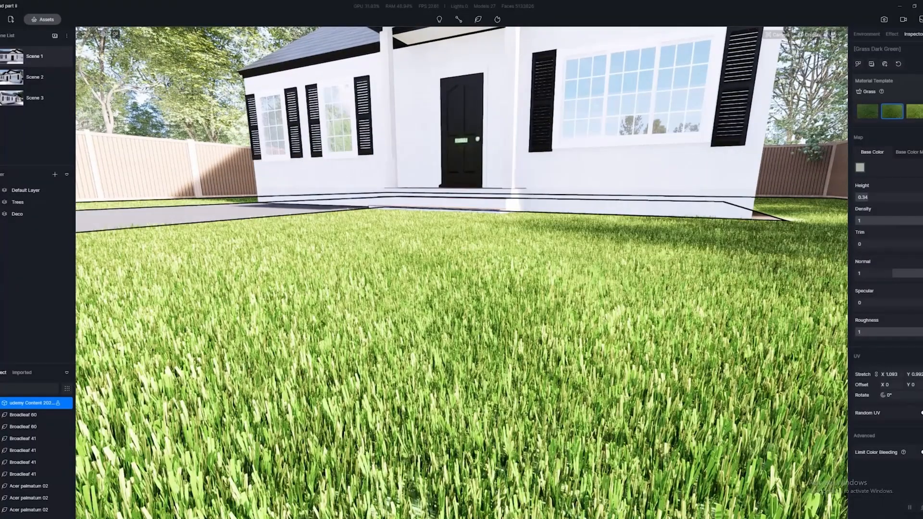
Set the grass trim to 0.09 and view the lawn in front of the house
drag(861, 244, 869, 244)
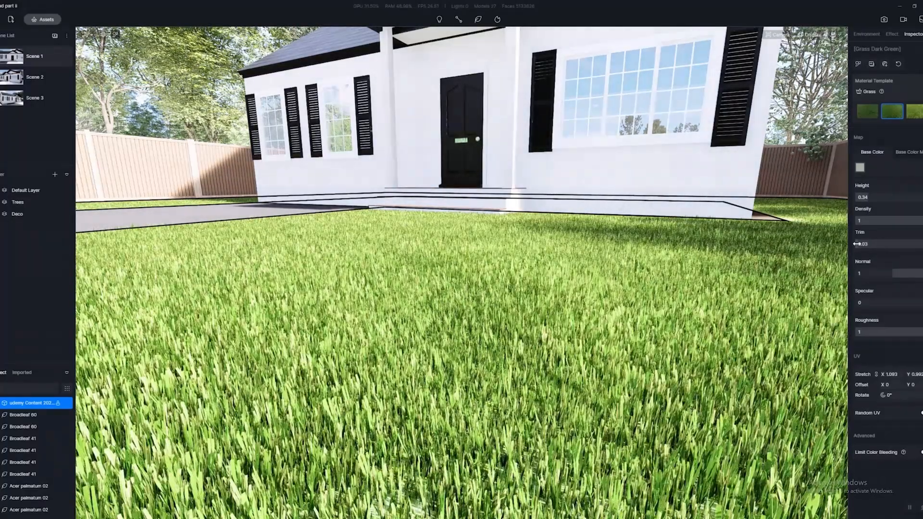
mouse_move(857, 244)
mouse_down()
mouse_move(903, 244)
mouse_move(862, 244)
mouse_up()
scroll(314, 336, down, 3)
right_drag(313, 336, 370, 310)
scroll(370, 310, down, 2)
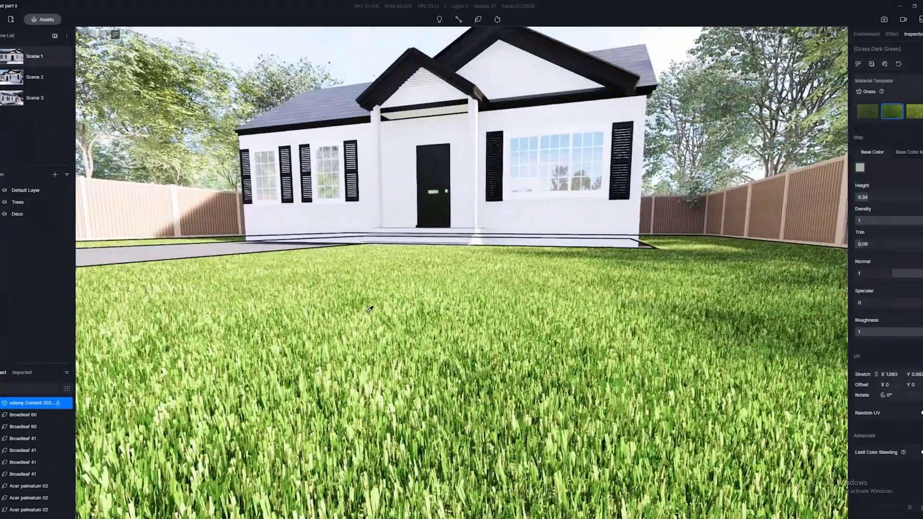
right_drag(434, 292, 429, 279)
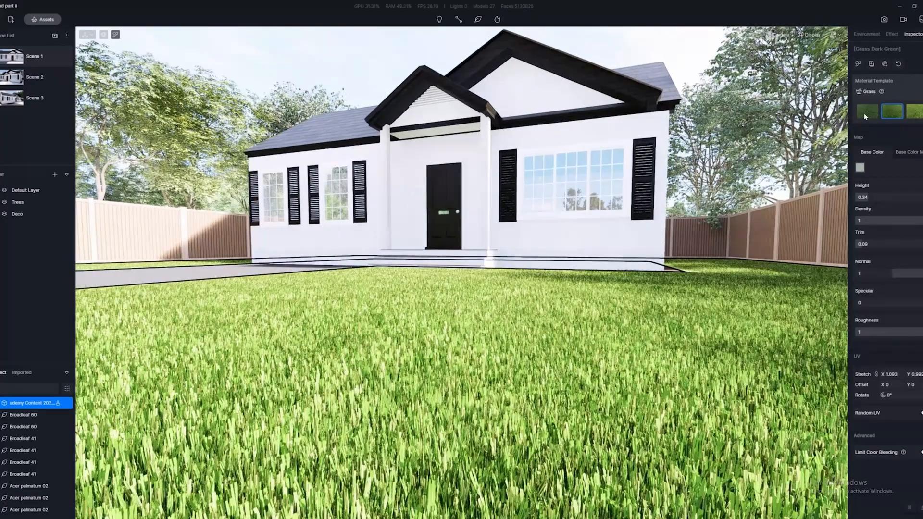
Apply the first grass preset to the lawn and set its trim to 0.43
click(867, 114)
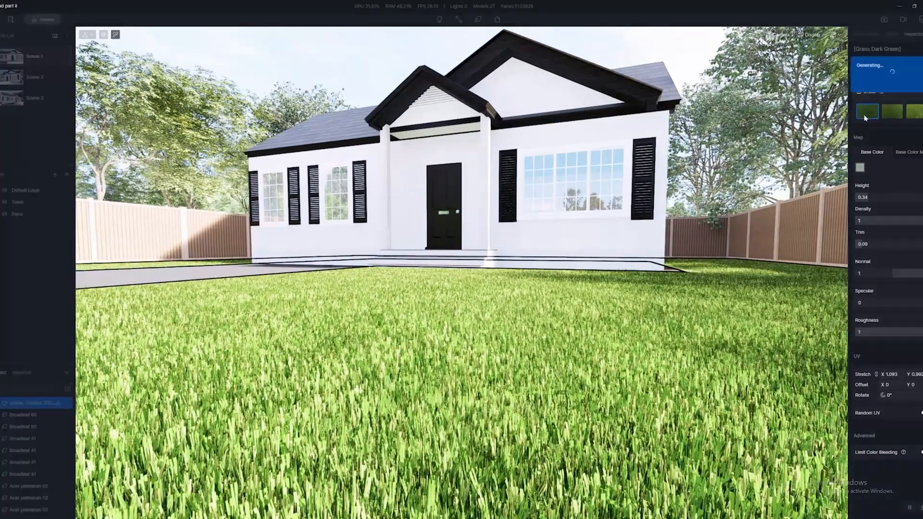
right_drag(533, 405, 537, 396)
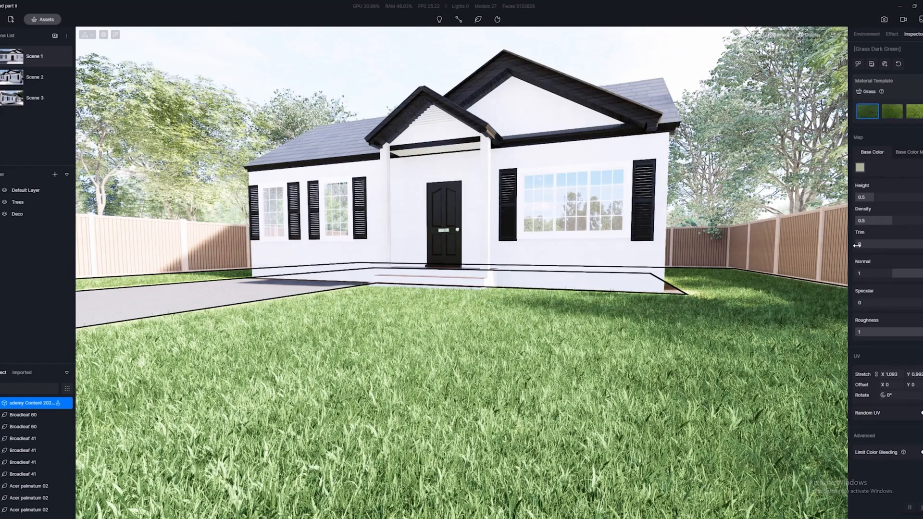
drag(858, 245, 888, 246)
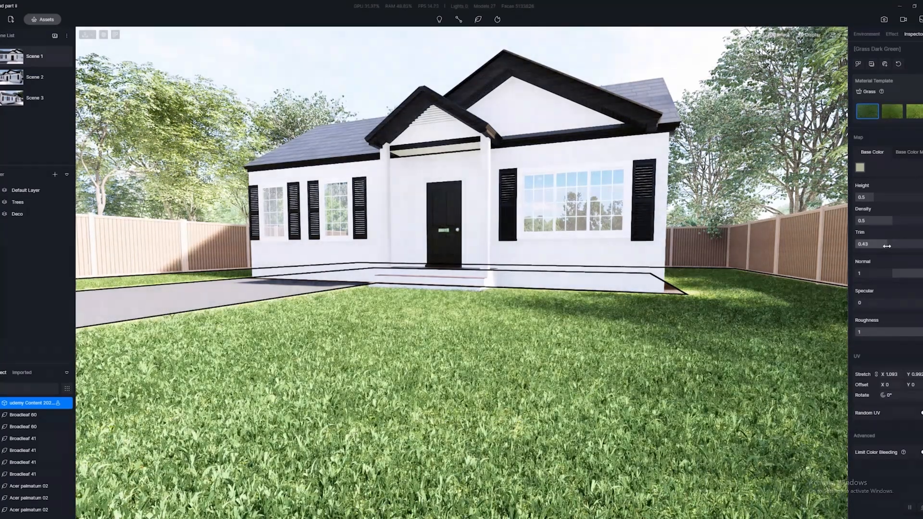
right_drag(560, 303, 581, 293)
scroll(581, 293, down, 2)
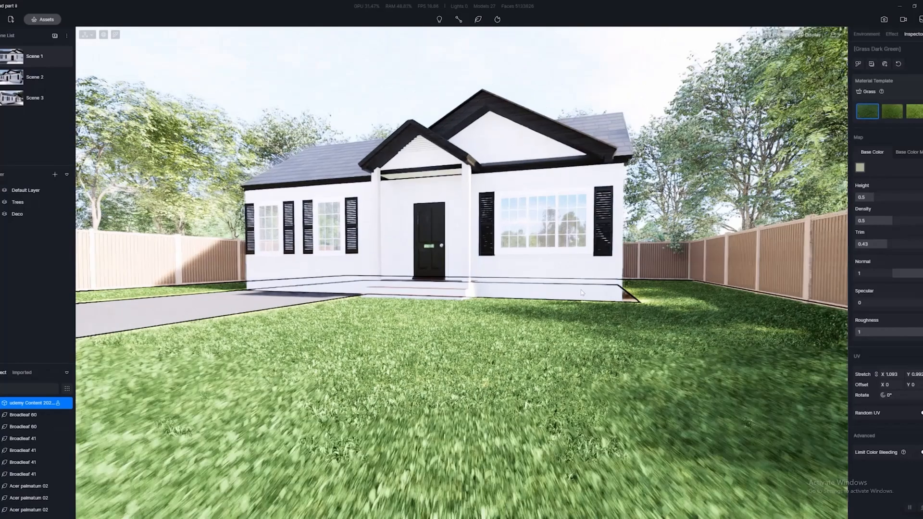
scroll(581, 293, up, 2)
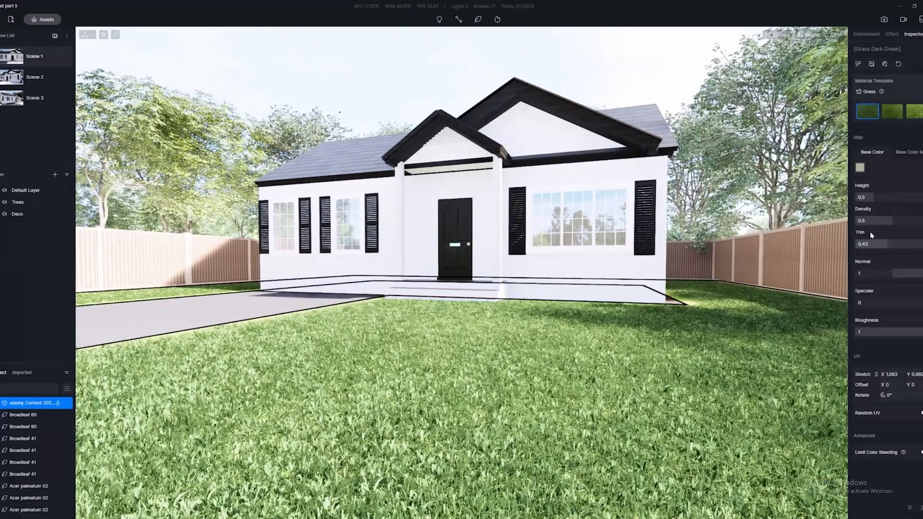
Set the lawn's grass density to 1 and view it together with the front facade
drag(893, 220, 921, 221)
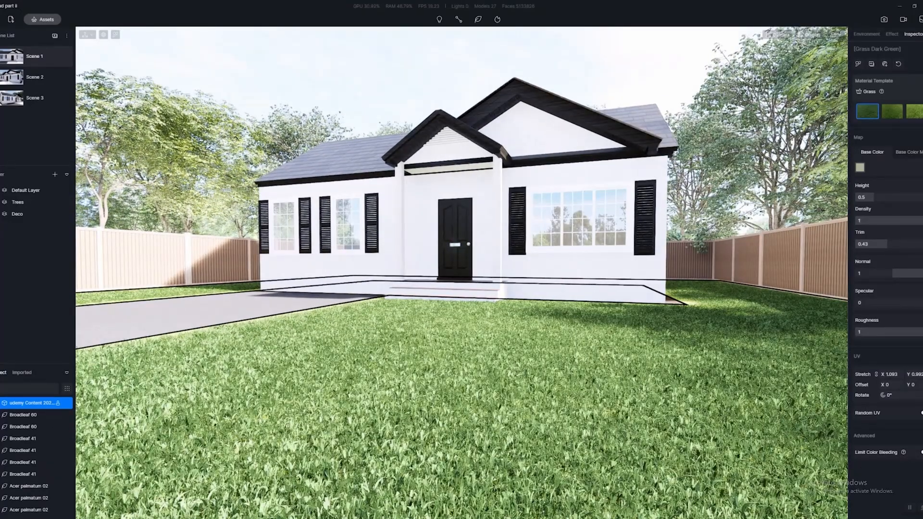
scroll(466, 337, down, 2)
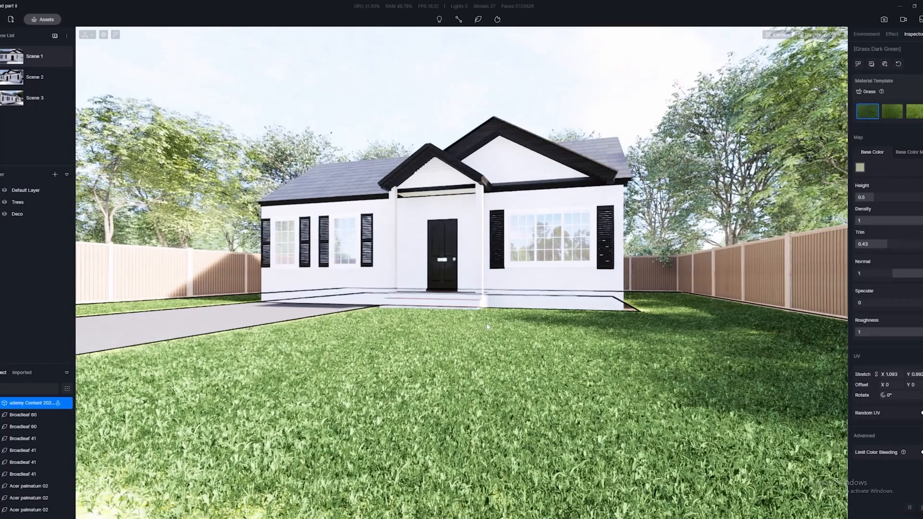
scroll(481, 329, up, 2)
scroll(485, 327, up, 1)
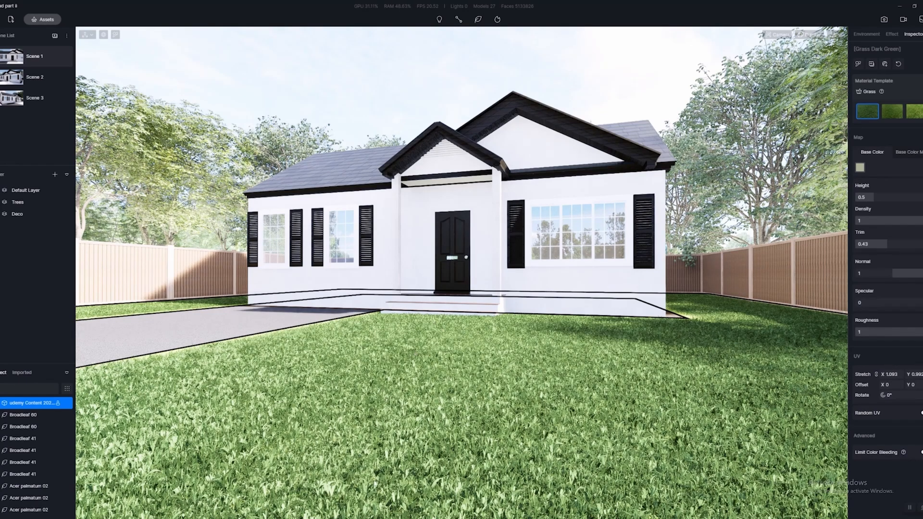
Switch to SketchUp, check the ground group from below, open it for editing and reverse the lawn face
mouse_move(195, 518)
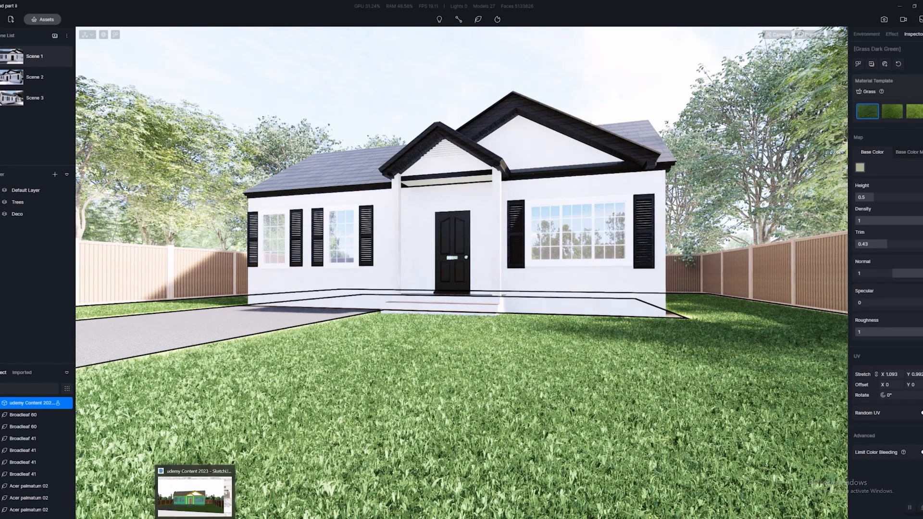
click(194, 493)
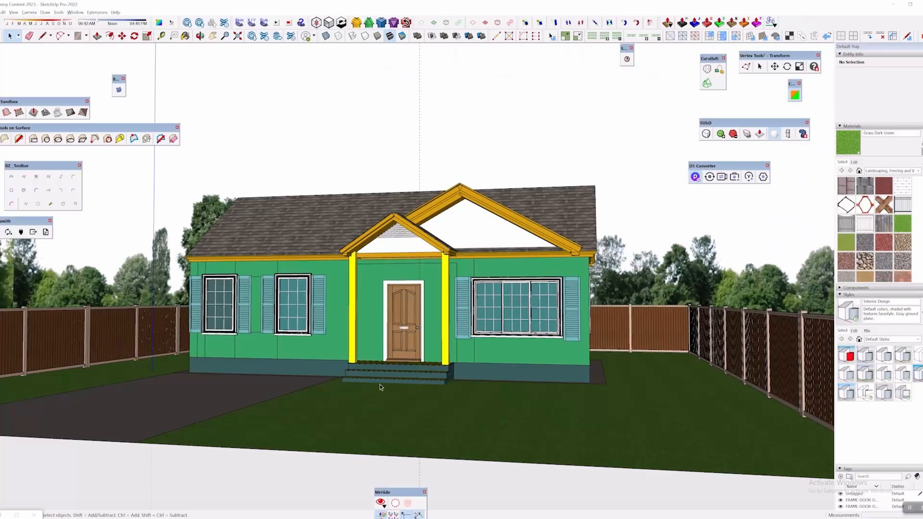
click(479, 448)
middle_drag(499, 371, 515, 222)
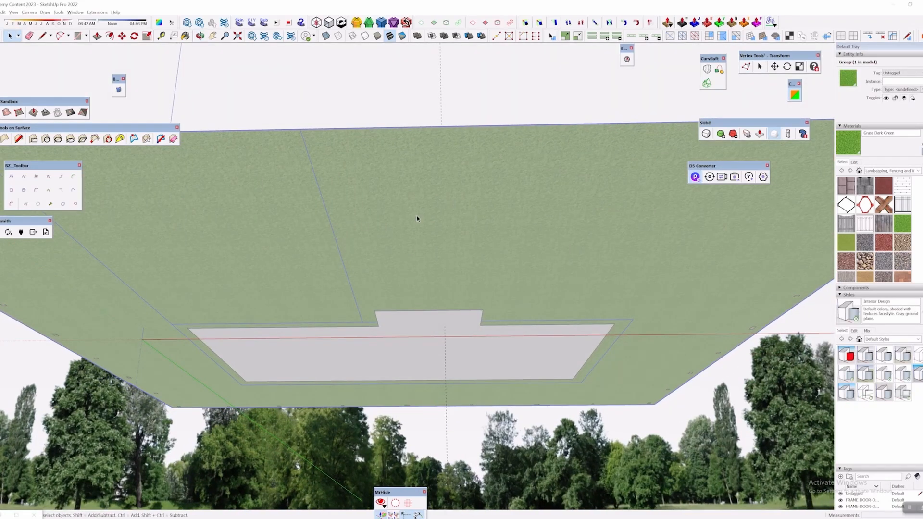
middle_drag(488, 202, 441, 369)
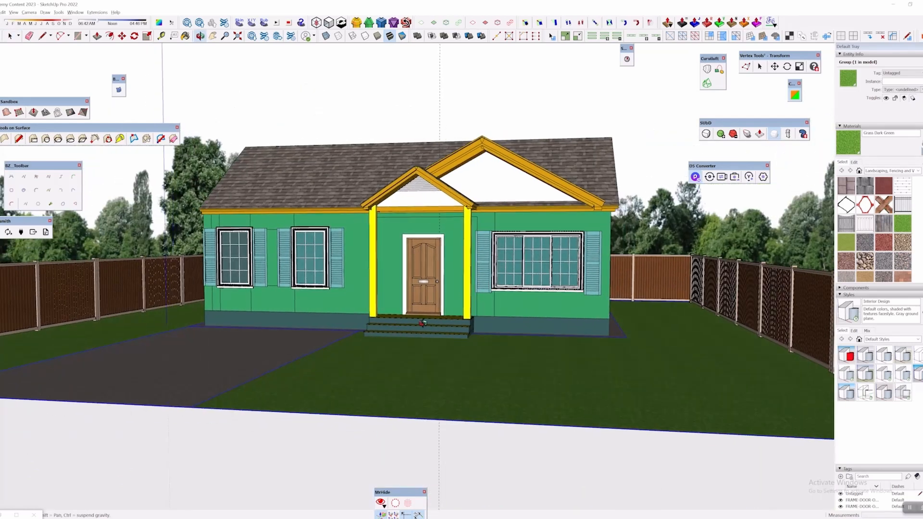
middle_drag(423, 323, 422, 324)
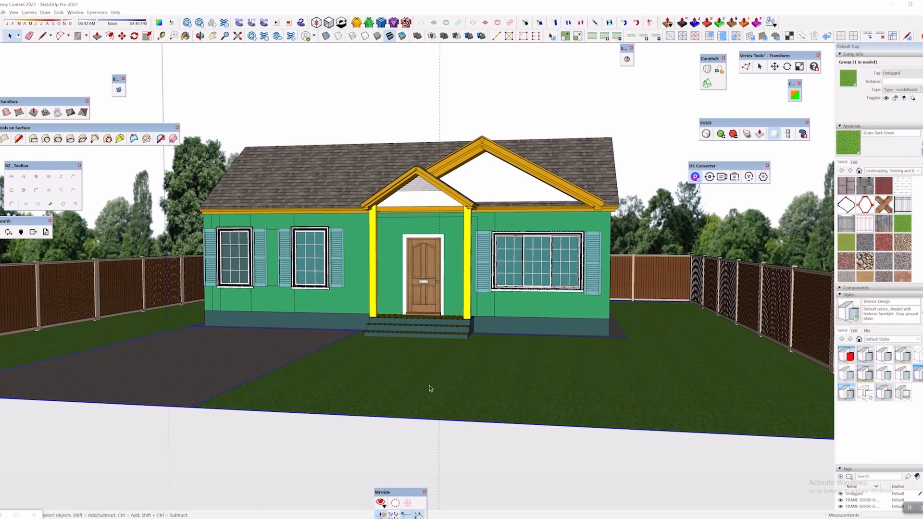
double_click(480, 399)
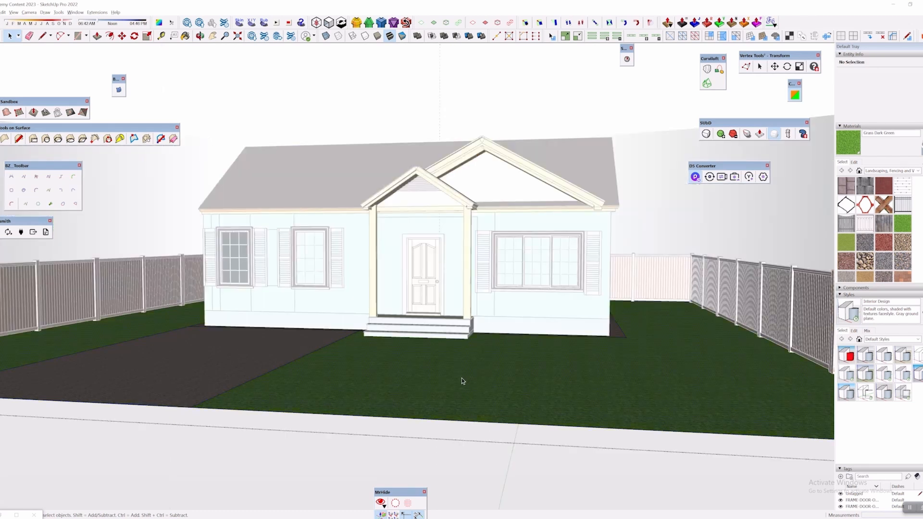
right_click(469, 361)
click(506, 262)
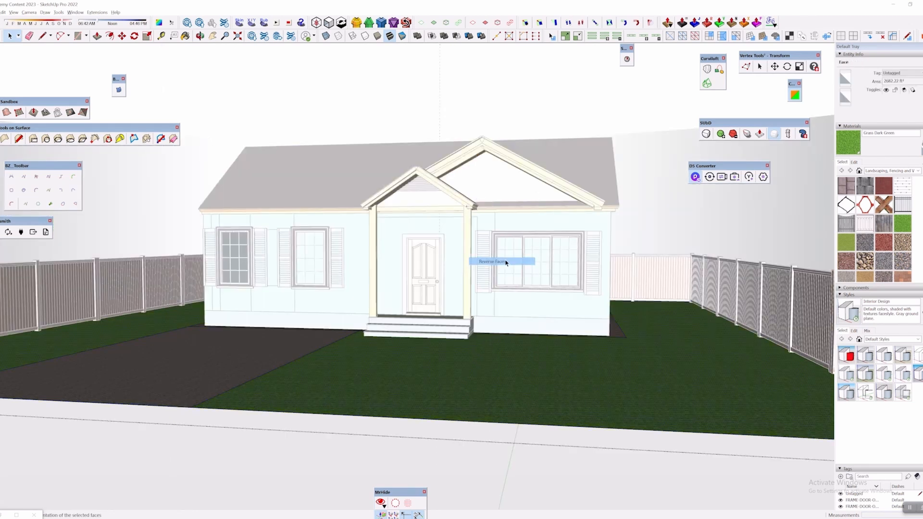
click(522, 467)
middle_drag(522, 469, 784, 108)
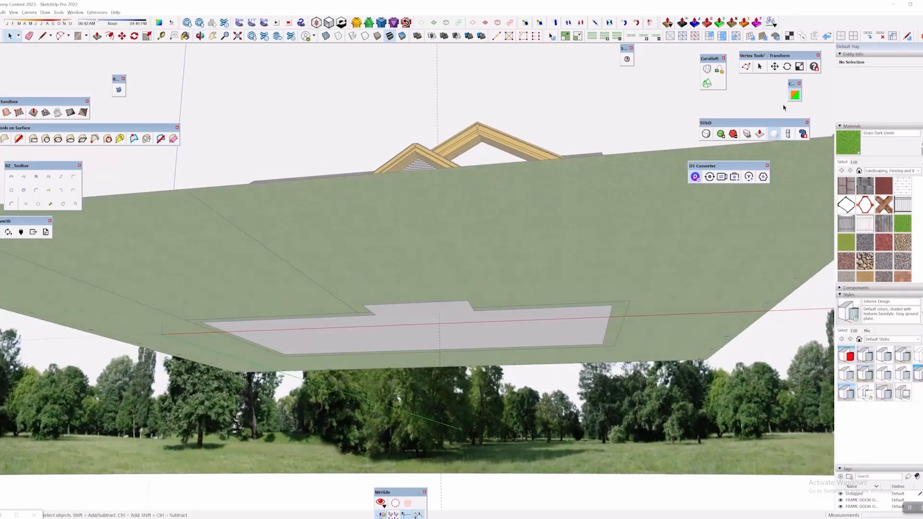
Sync the updated SketchUp model to D5 Render and inspect the lawn there from below
click(710, 177)
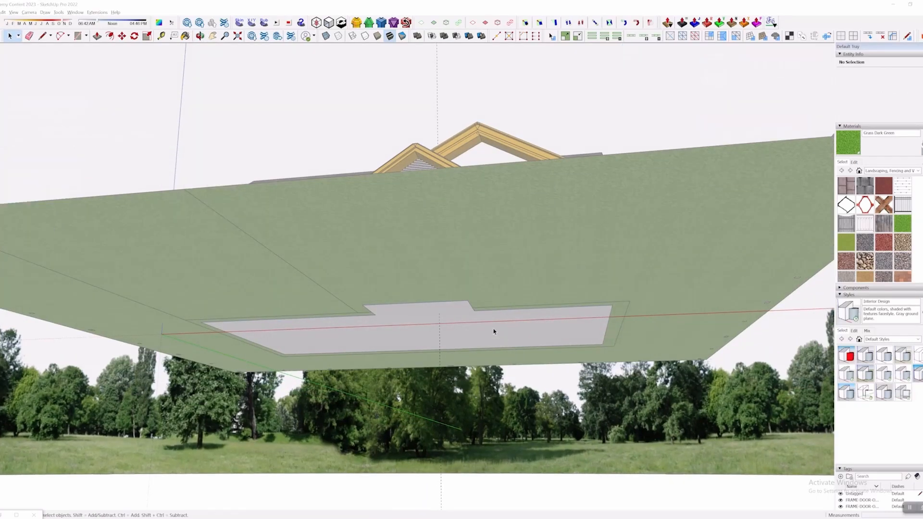
key(alt+Tab)
key(alt+Tab)
right_drag(579, 362, 548, 369)
scroll(570, 428, up, 3)
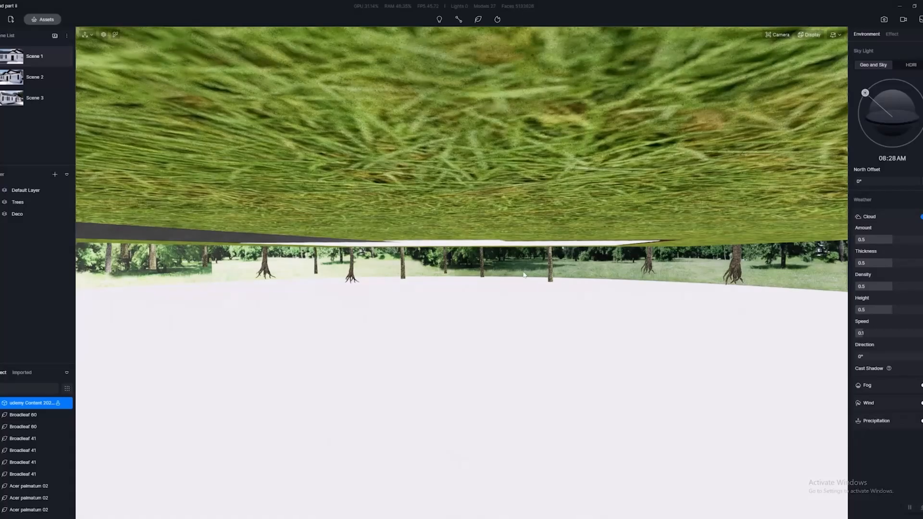
middle_drag(563, 191, 557, 215)
right_drag(556, 215, 538, 291)
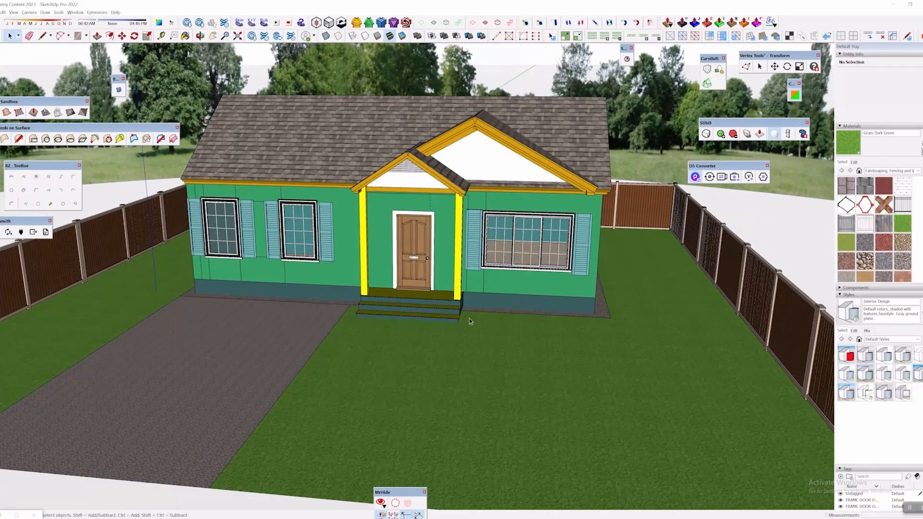
Open the ground group and reverse the grass lawn face in front of the house
shift+middle_drag(505, 356, 508, 315)
double_click(521, 307)
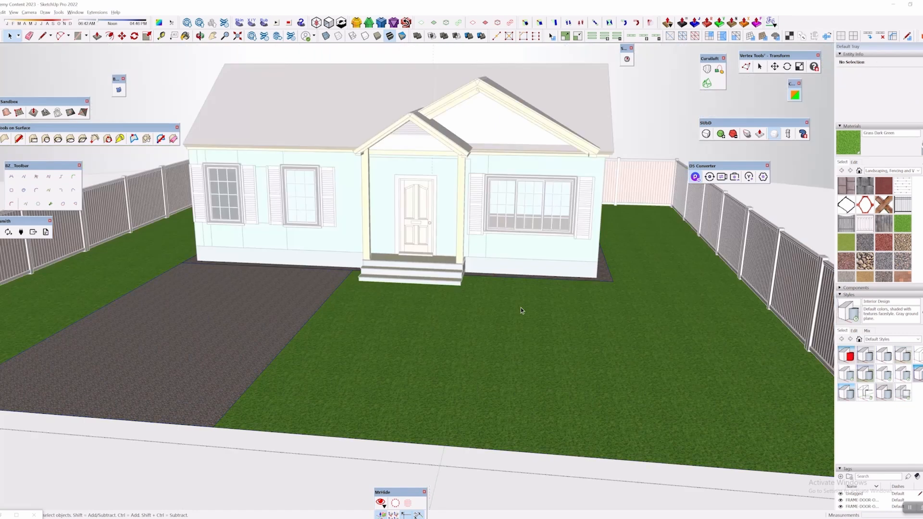
right_click(521, 311)
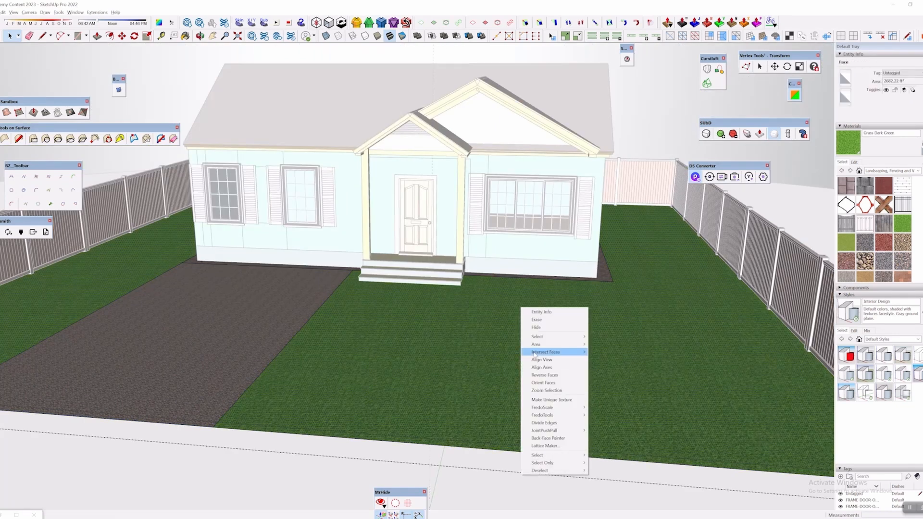
click(527, 375)
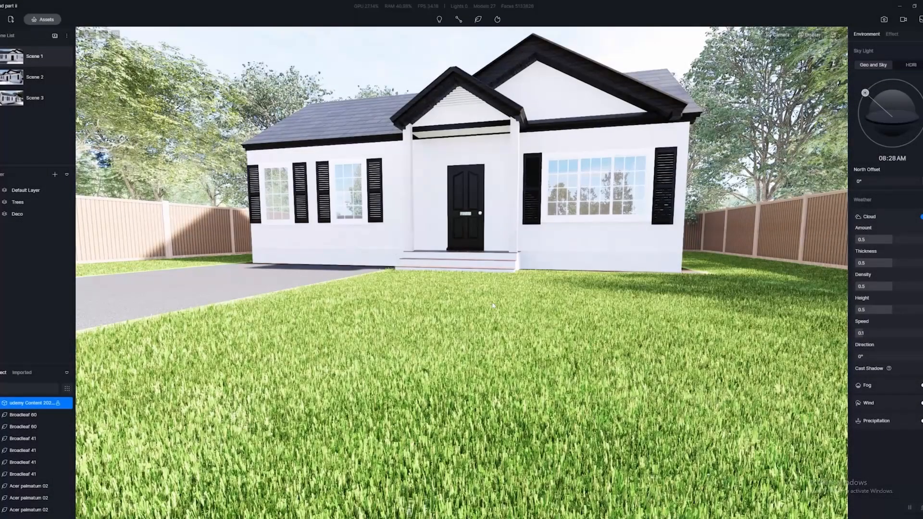
Switch to D5 Render, inspect the soil border at the house corner and select its earth material
right_drag(492, 306, 372, 303)
scroll(496, 294, up, 3)
key(w)
key(d)
key(w)
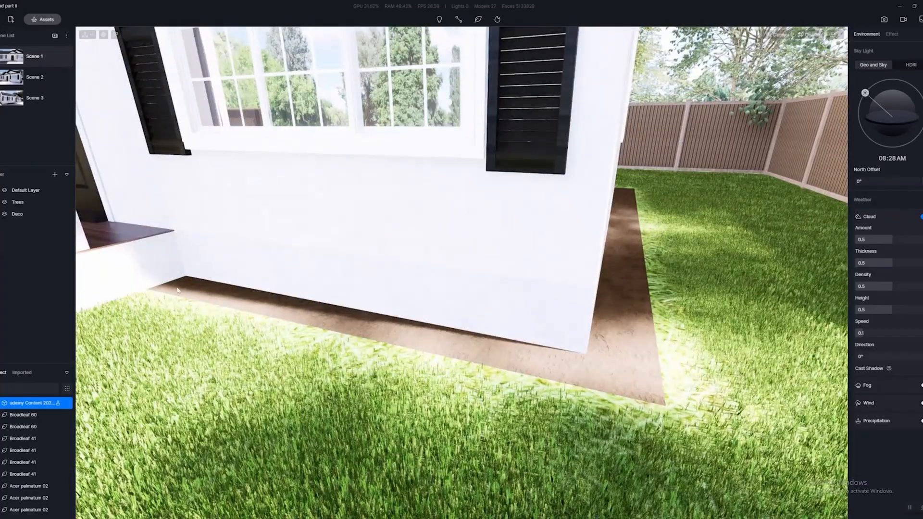
click(533, 349)
key(s)
key(d)
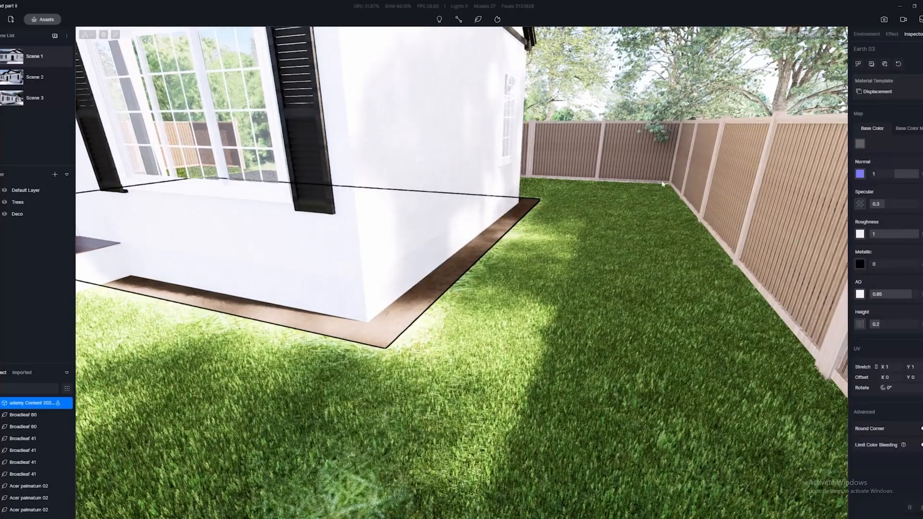
Examine the lawn, driveway edge, porch steps and soil border along the front of the house
key(s)
key(a)
right_drag(715, 402, 674, 332)
key(q)
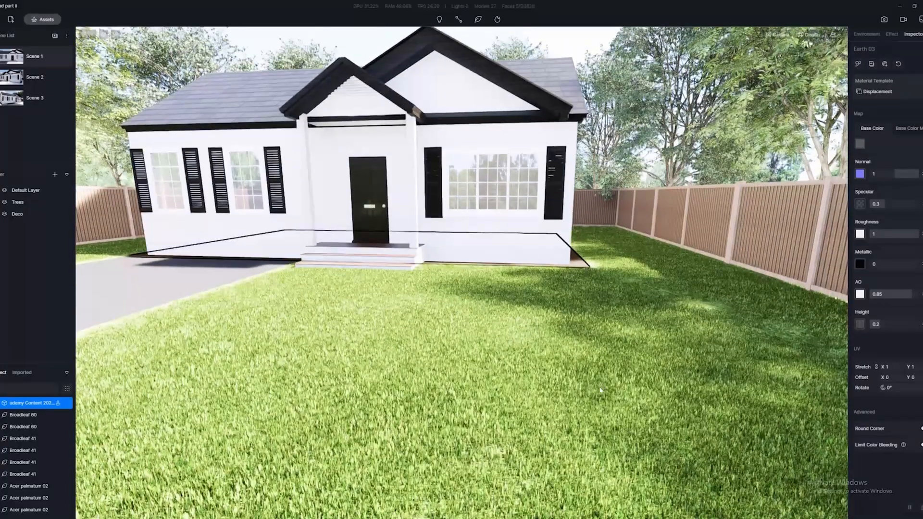
right_drag(635, 414, 578, 372)
key(q)
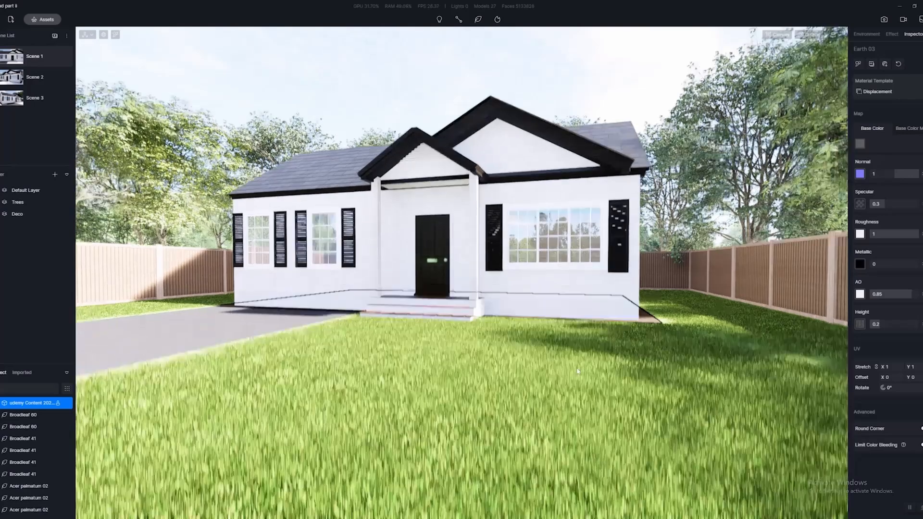
key(d)
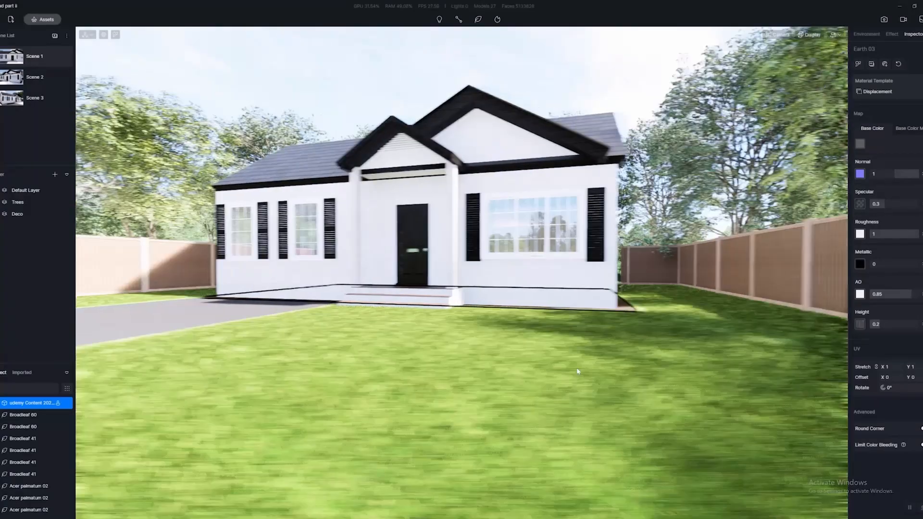
mouse_move(578, 372)
right_down()
mouse_move(470, 356)
mouse_move(533, 350)
mouse_move(586, 362)
right_up()
key(w)
key(a)
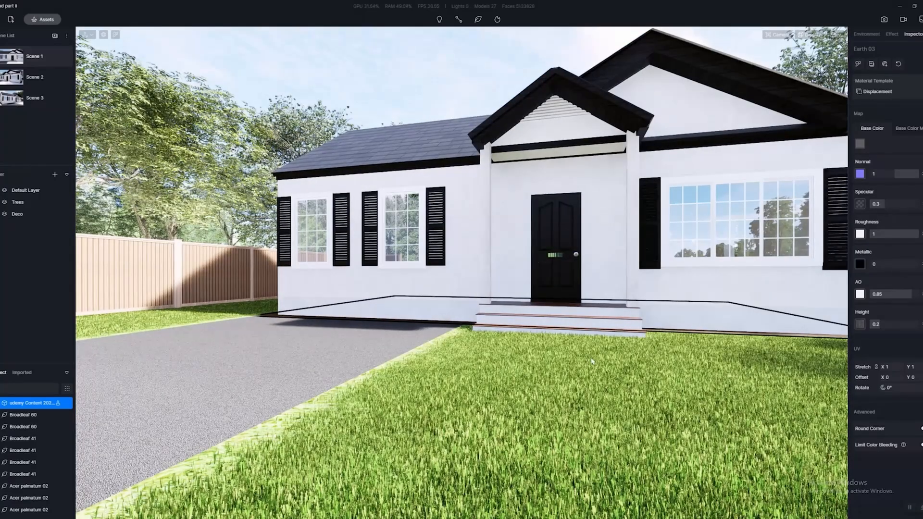
key(d)
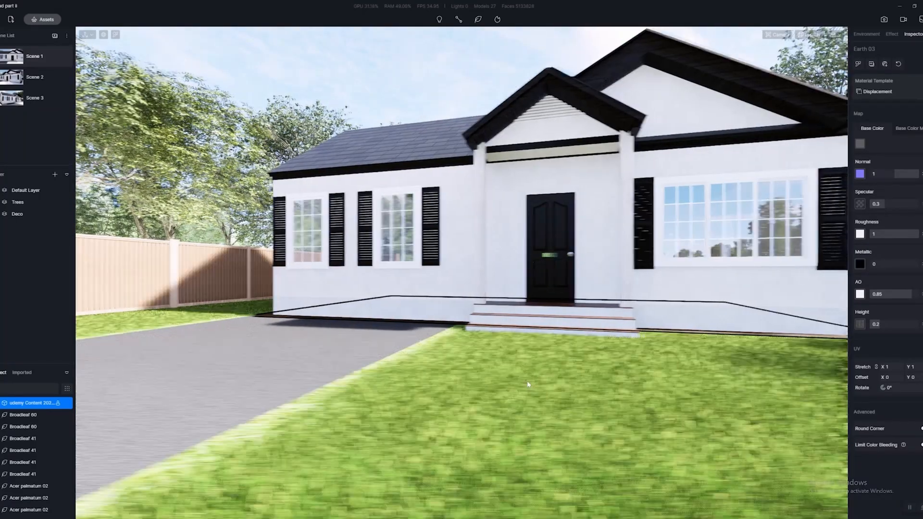
key(w)
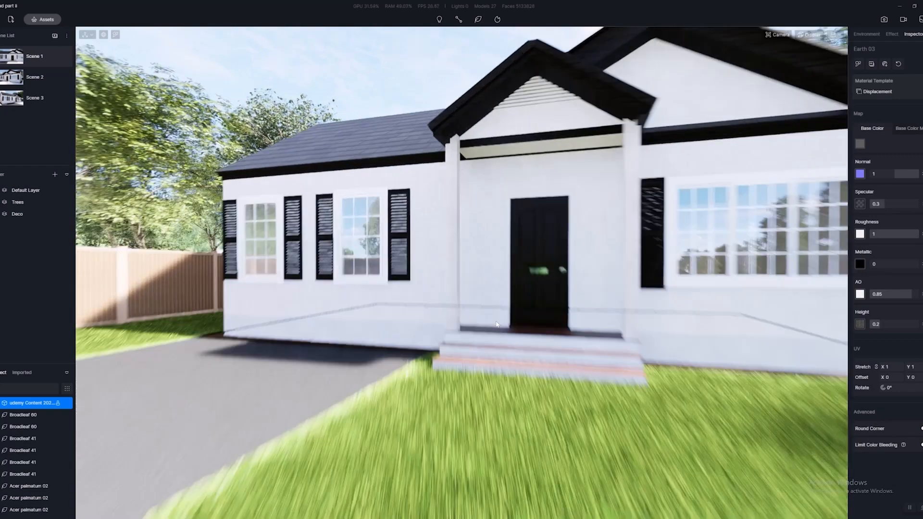
key(d)
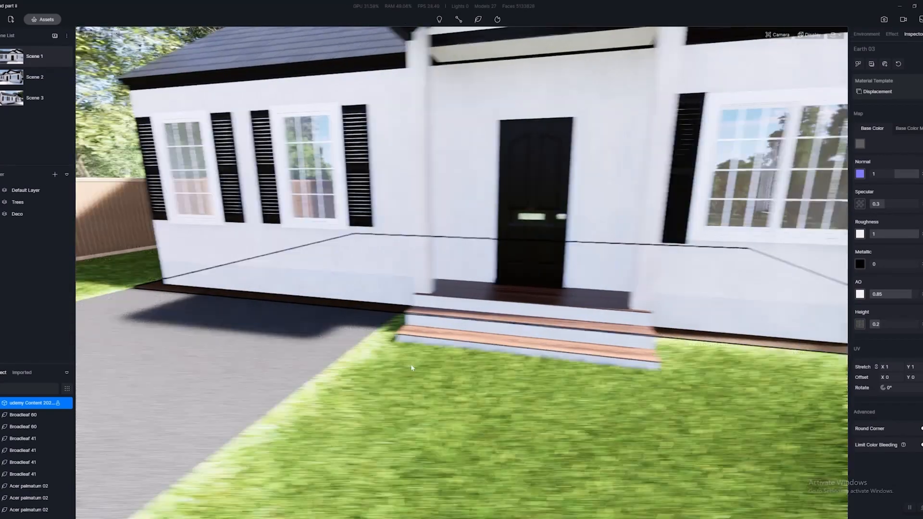
key(d)
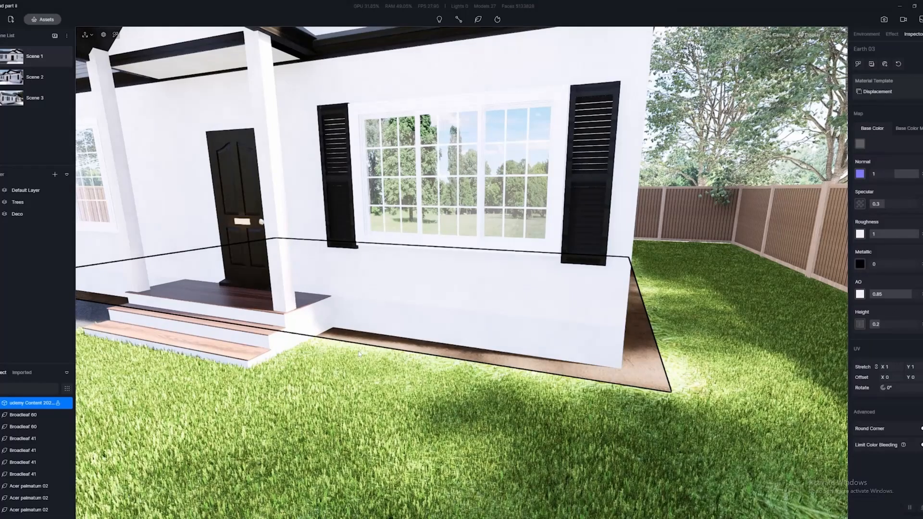
Open the asset library and look through the first two pages of Shrubs for bed planting
key(Tab)
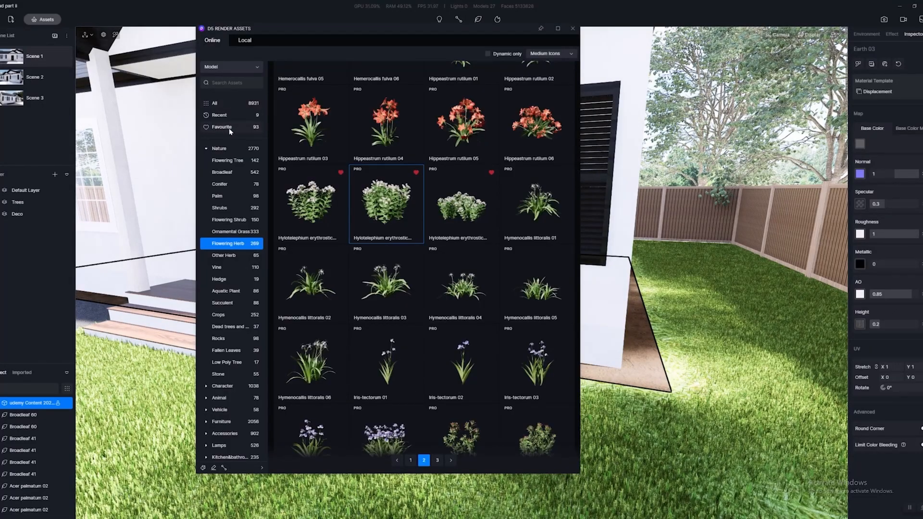
key(a)
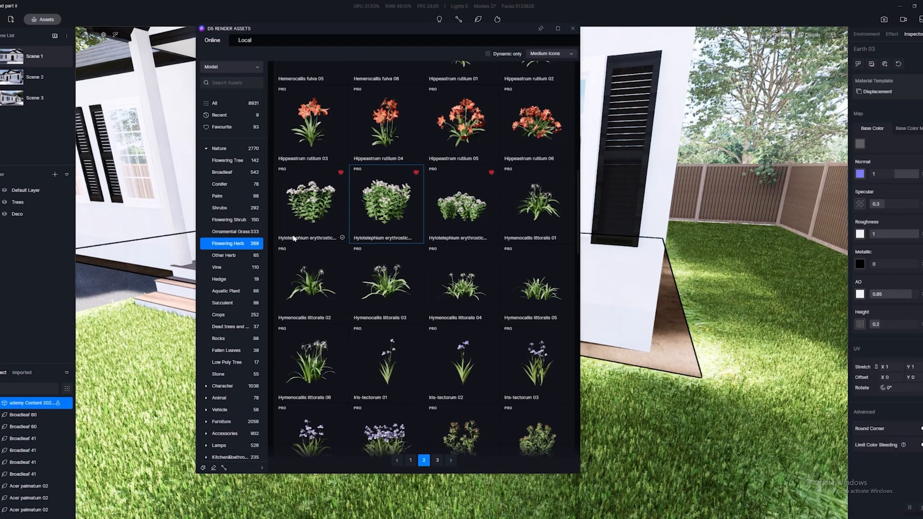
click(221, 211)
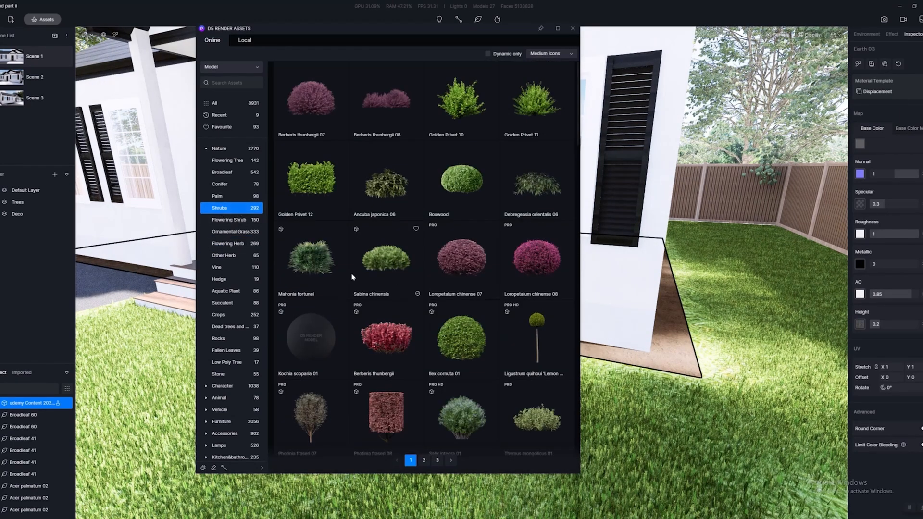
scroll(352, 277, down, 7)
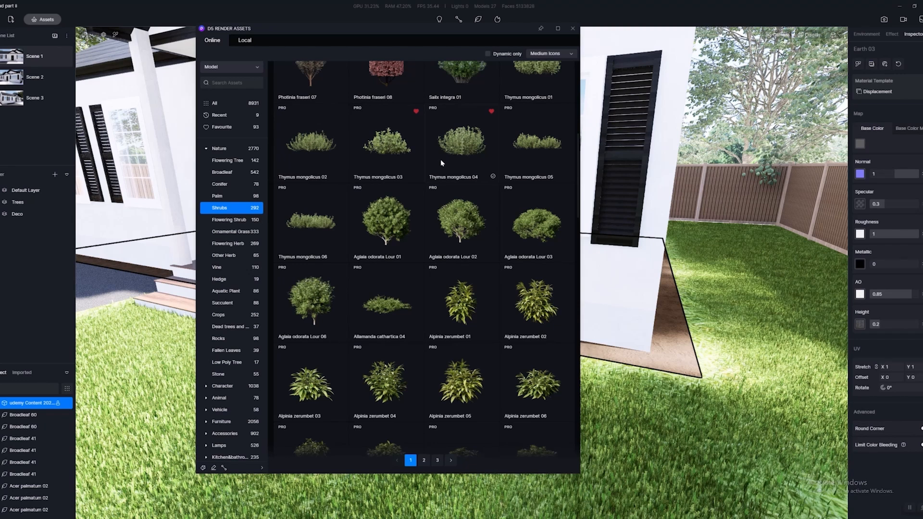
scroll(338, 300, down, 6)
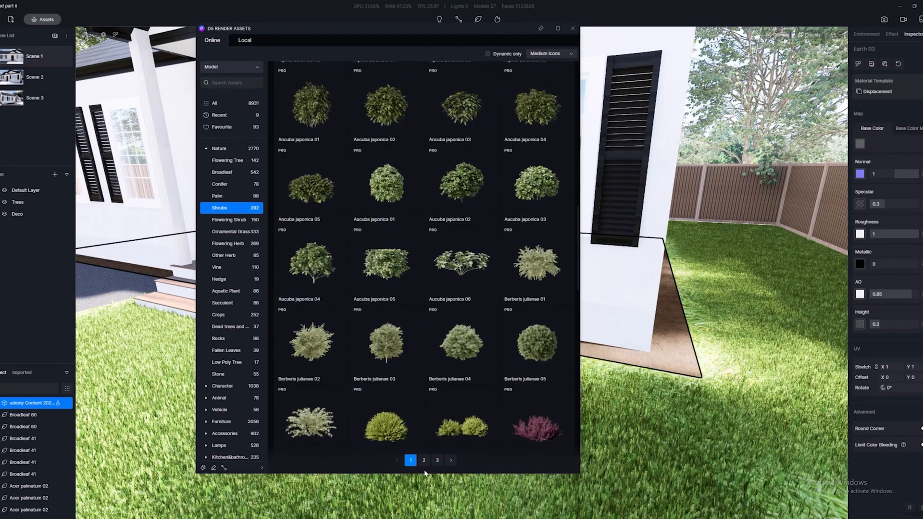
click(425, 461)
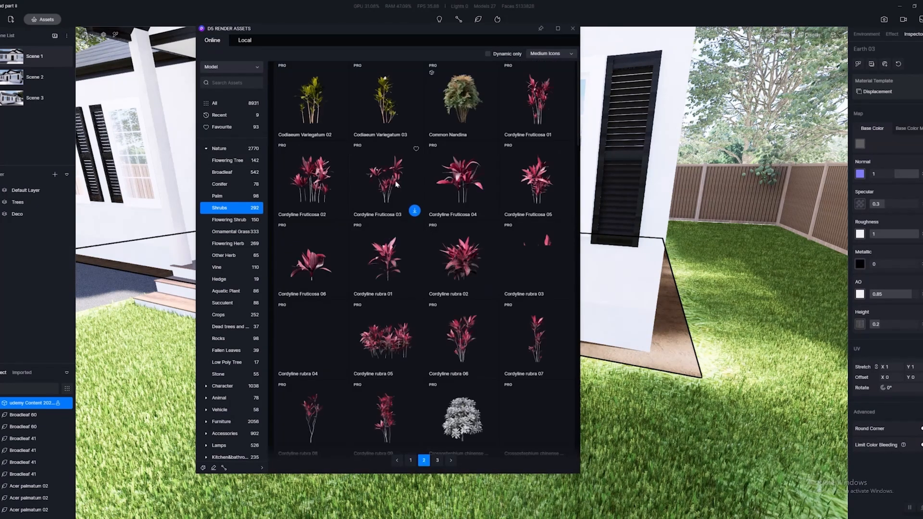
scroll(400, 204, down, 5)
scroll(425, 370, down, 10)
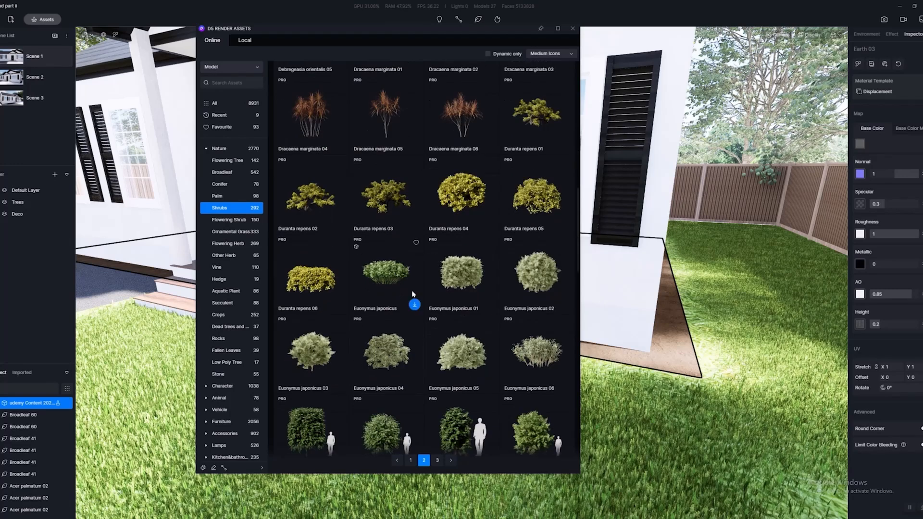
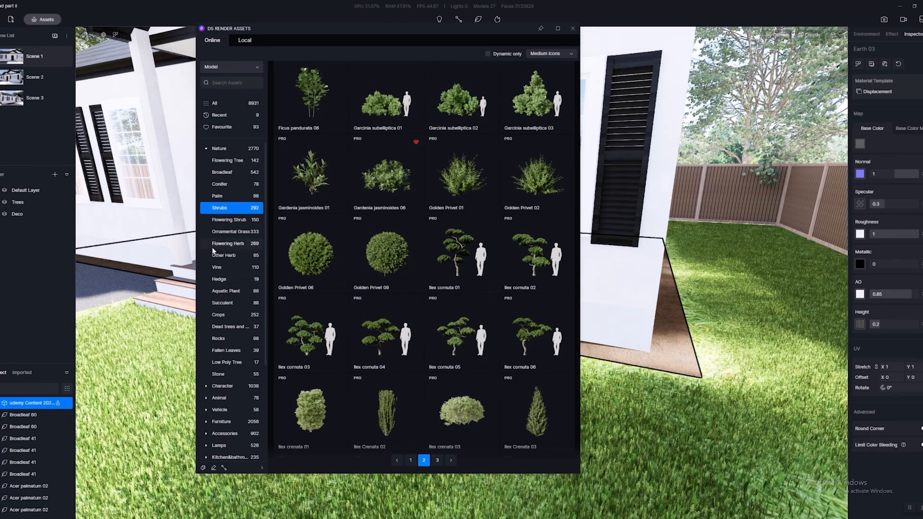
Look through the Flowering Shrub, Ornamental Grass and Flowering Herb models, then close the asset library
click(221, 220)
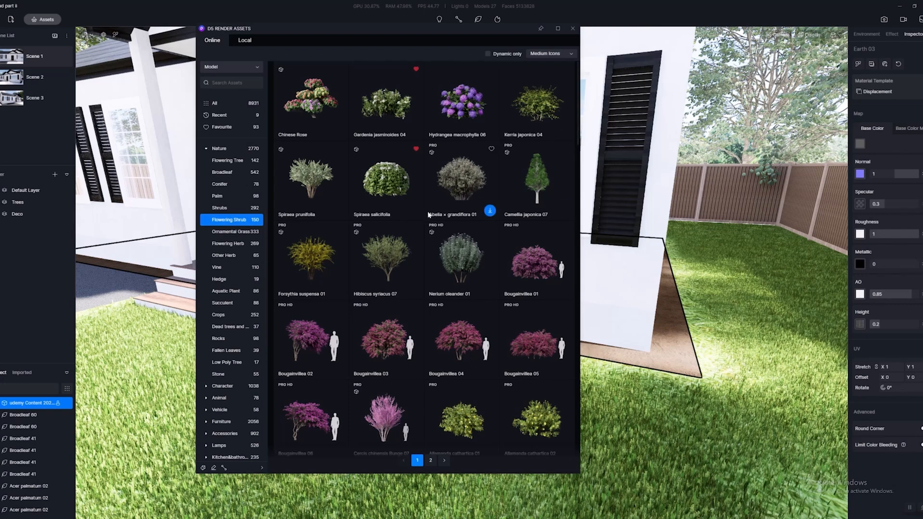
scroll(426, 318, down, 10)
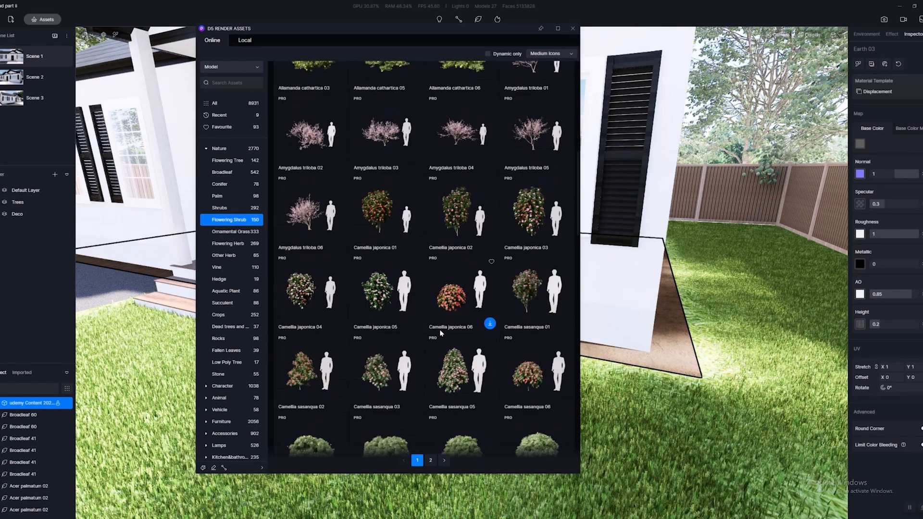
click(231, 233)
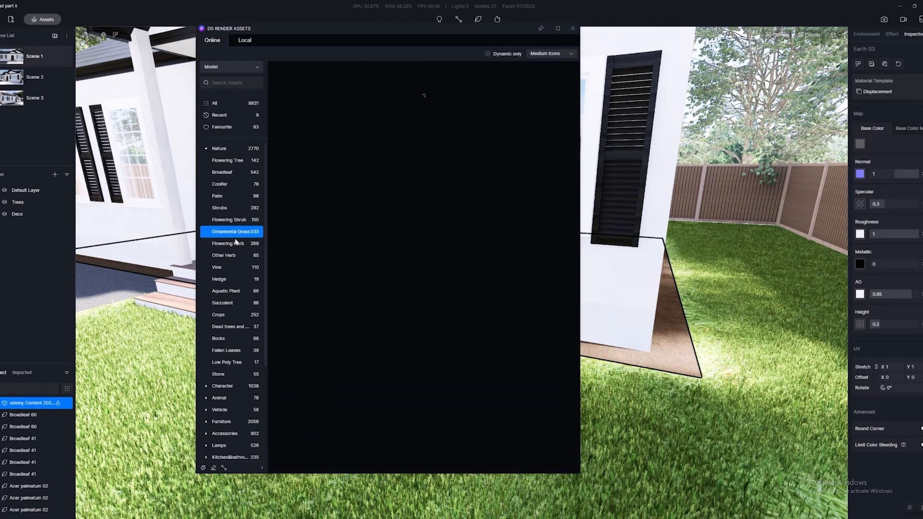
click(231, 244)
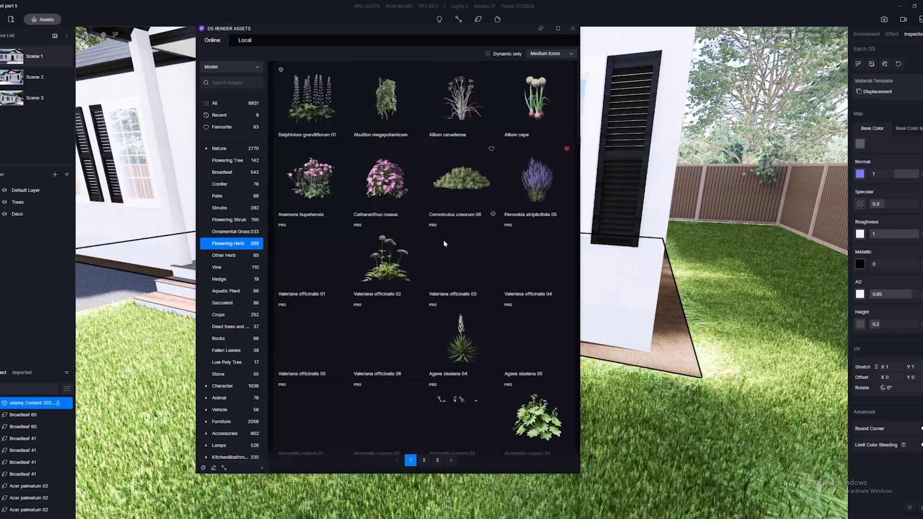
key(s)
key(a)
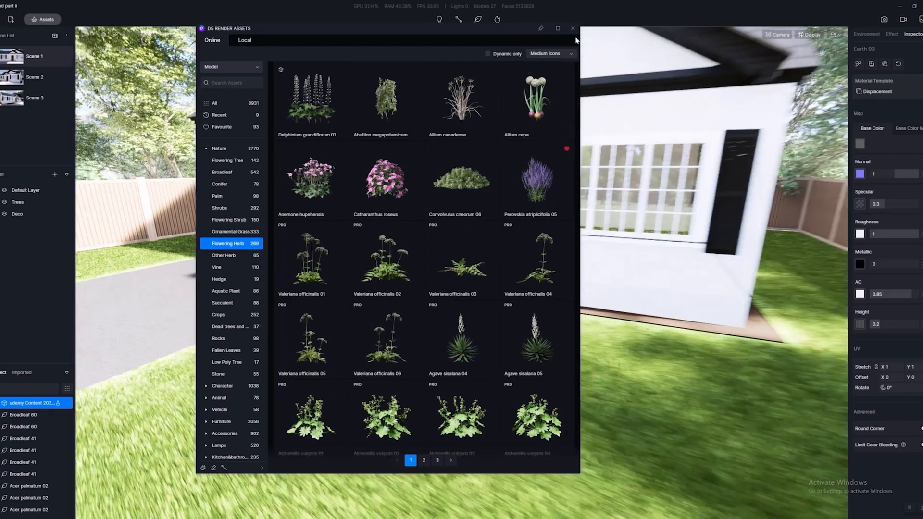
click(573, 28)
Reopen the asset library on the Favourite models and move its window clear of the soil strip beside the driveway
key(w)
right_drag(524, 391, 511, 319)
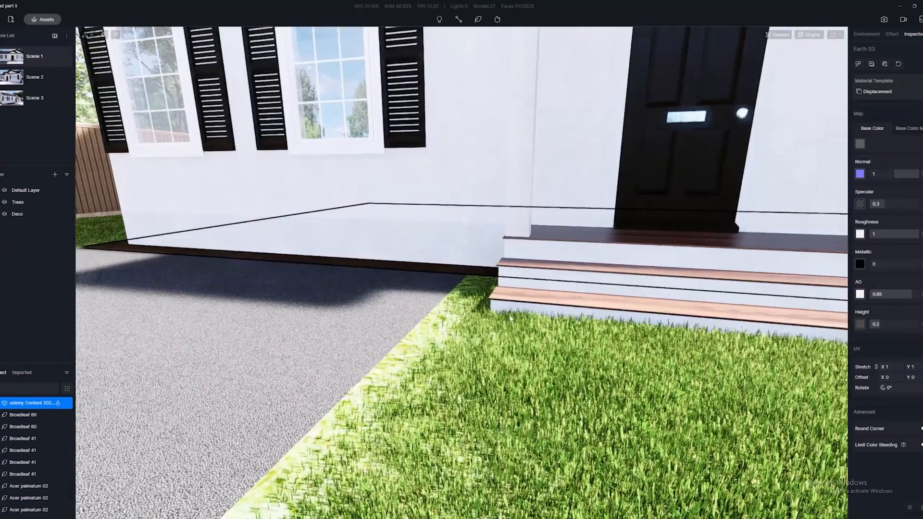
key(Tab)
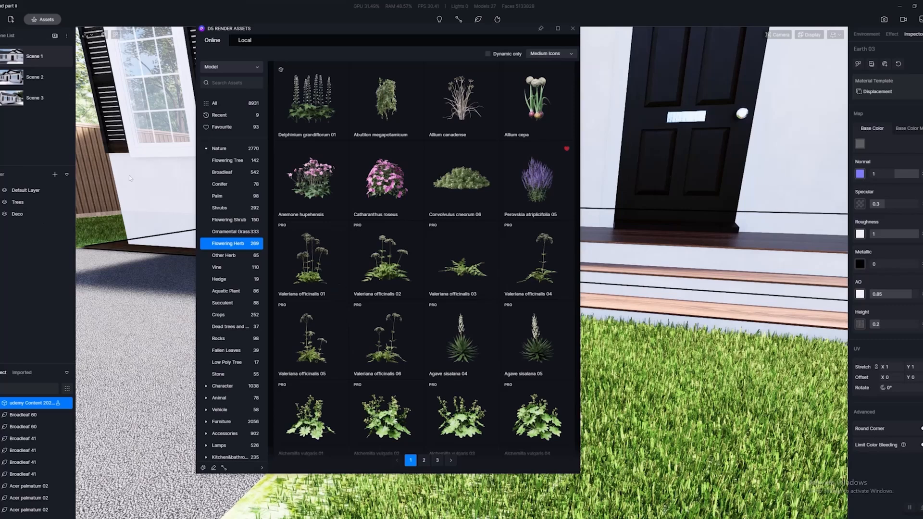
key(w)
key(a)
click(222, 127)
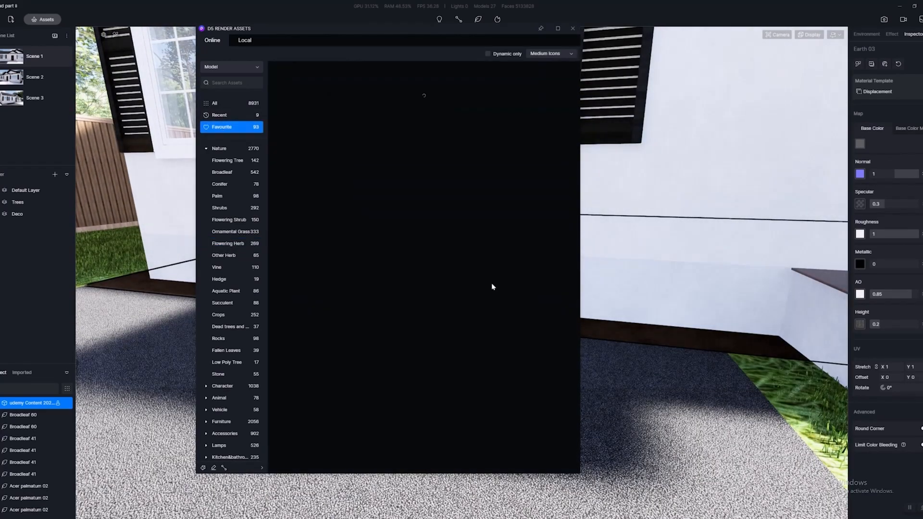
key(a)
right_drag(843, 404, 766, 360)
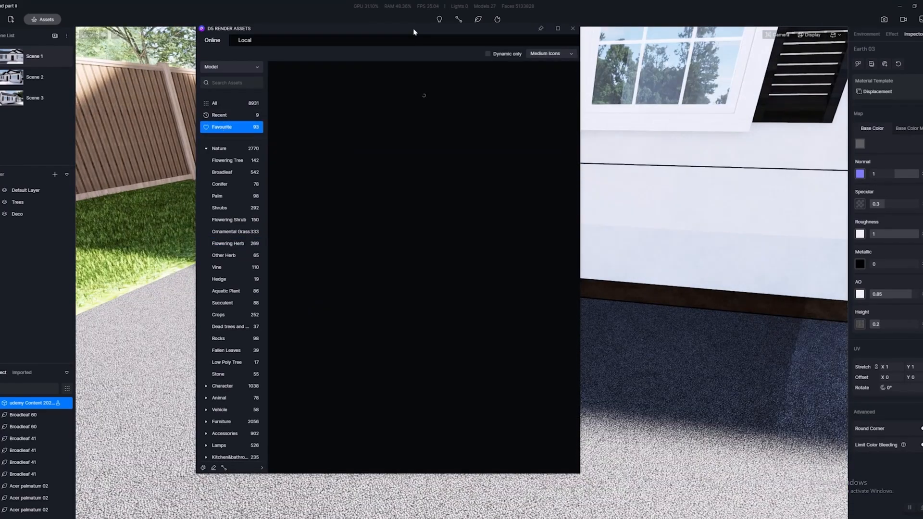
drag(413, 31, 270, 38)
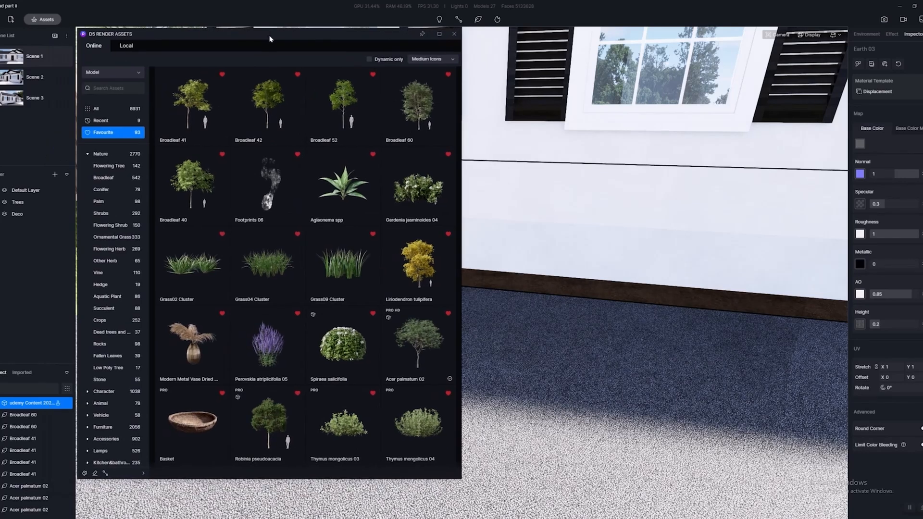
Place an Astrantia major 04 from the Favourite models on the soil strip between the house wall and the driveway
key(d)
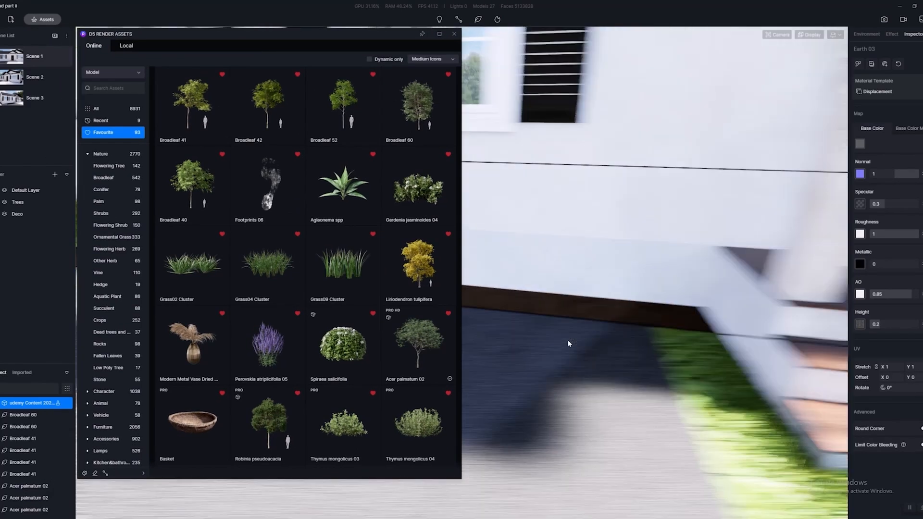
scroll(235, 336, down, 6)
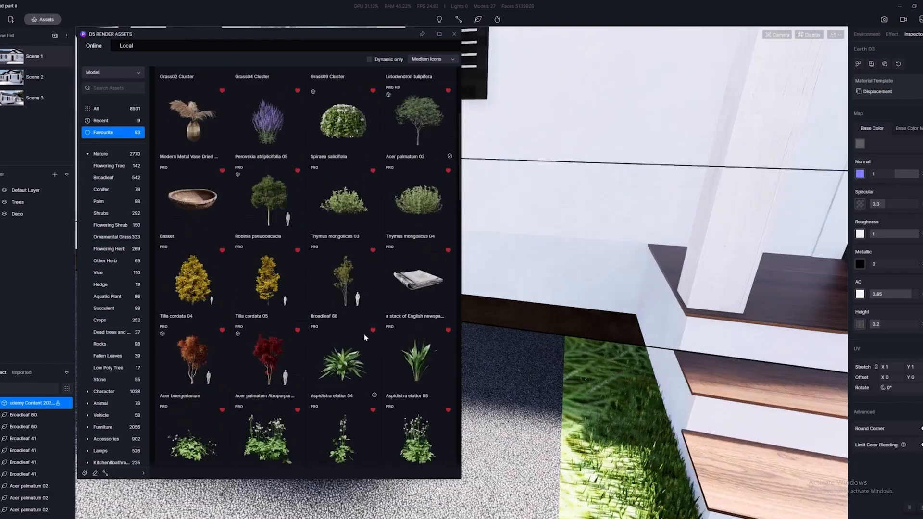
scroll(352, 339, down, 3)
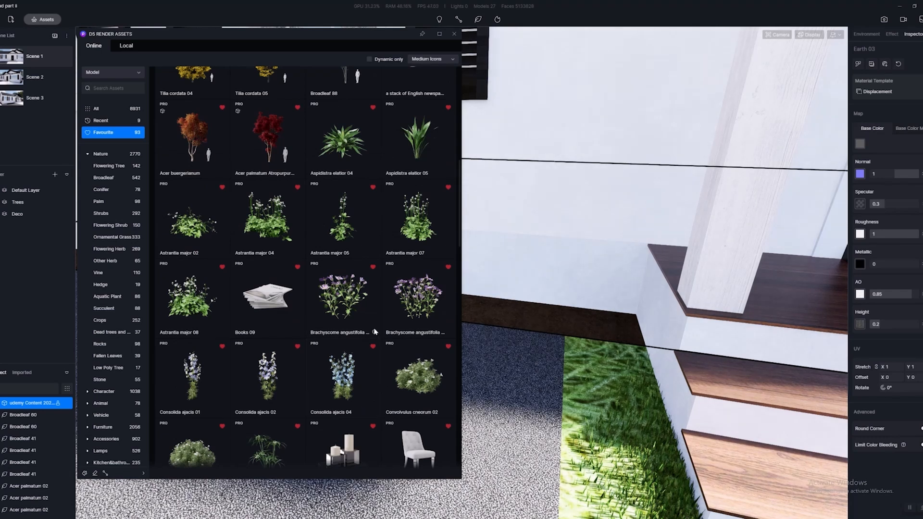
key(a)
key(w)
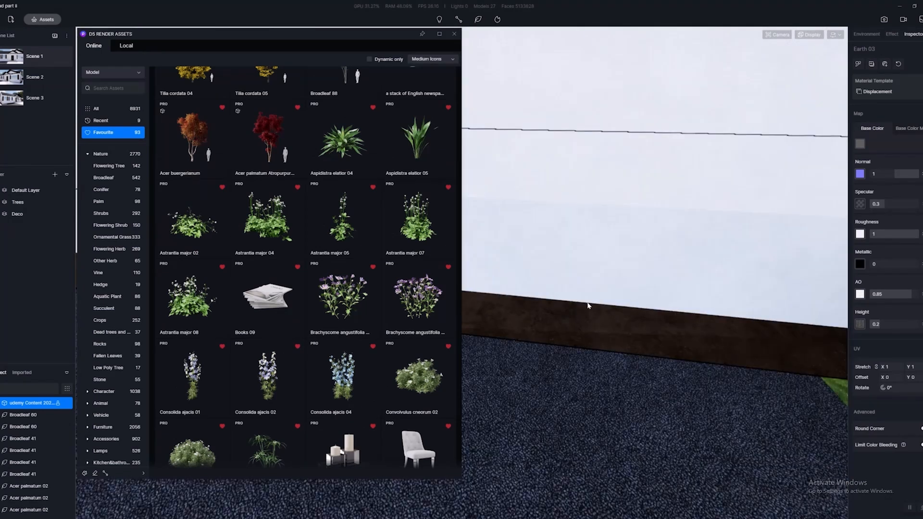
key(d)
key(a)
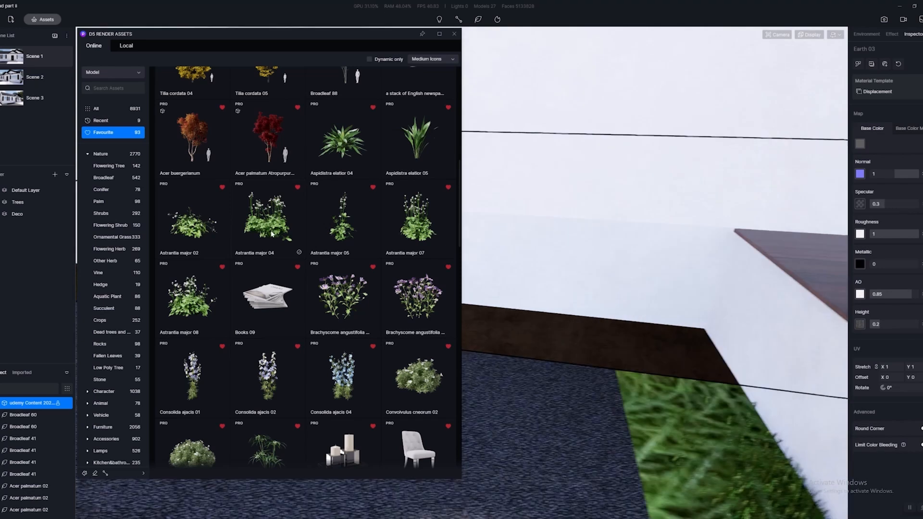
click(572, 329)
scroll(570, 327, up, 3)
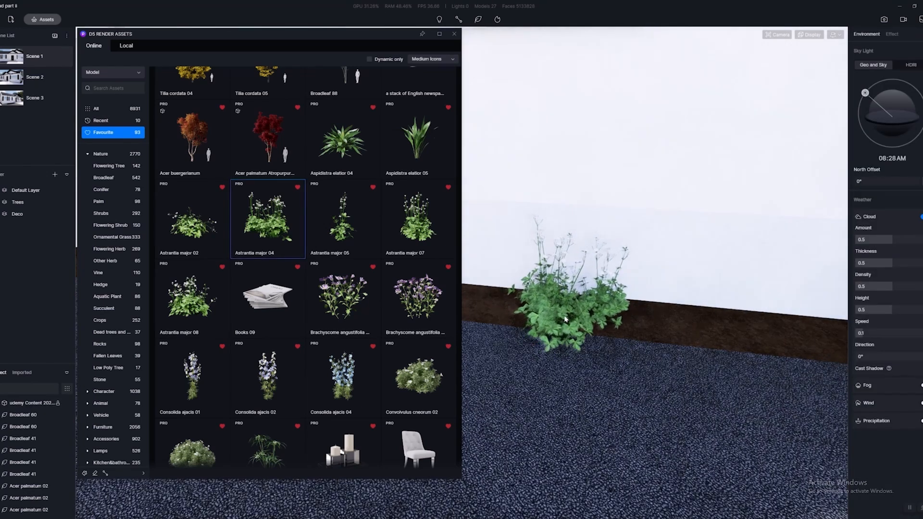
click(567, 319)
Stop placing and examine the planted Astrantia up close along the wall and from further back
key(d)
right_drag(628, 380, 577, 298)
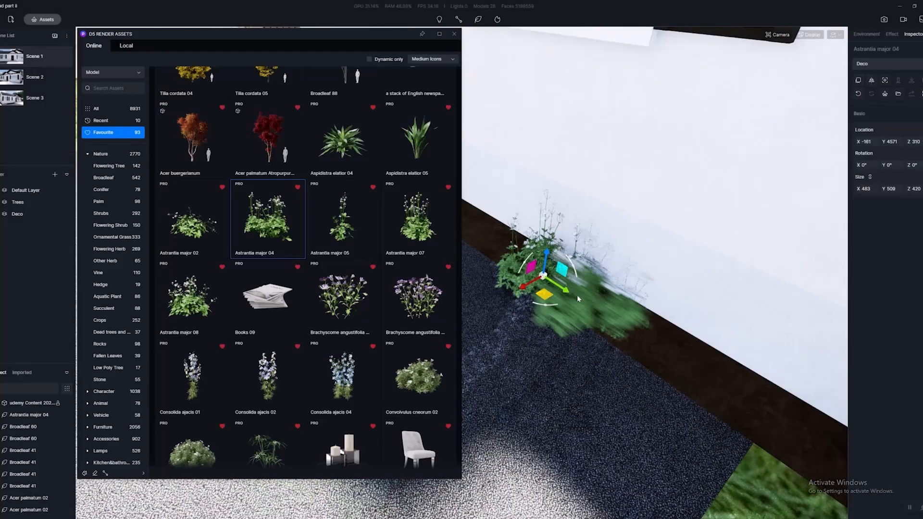
drag(577, 299, 578, 298)
click(607, 293)
key(w)
right_drag(607, 293, 449, 270)
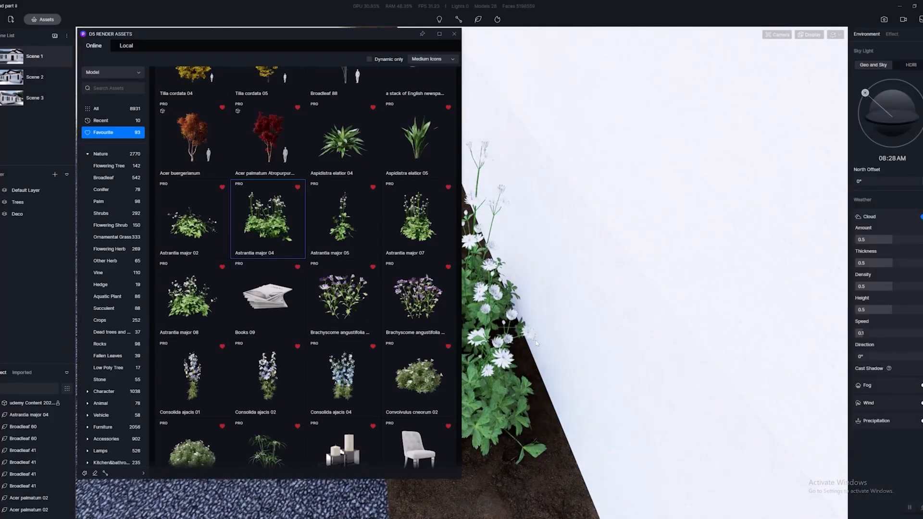
key(s)
right_drag(537, 342, 613, 332)
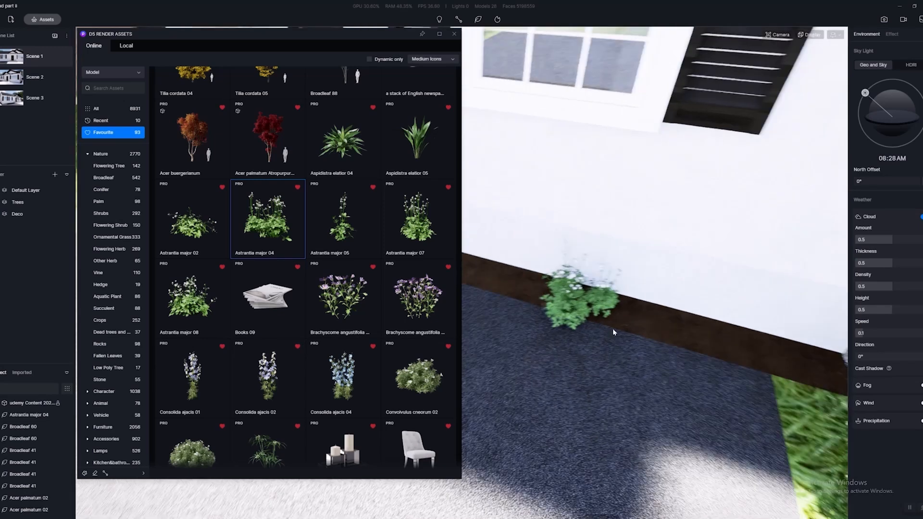
scroll(303, 344, down, 3)
key(w)
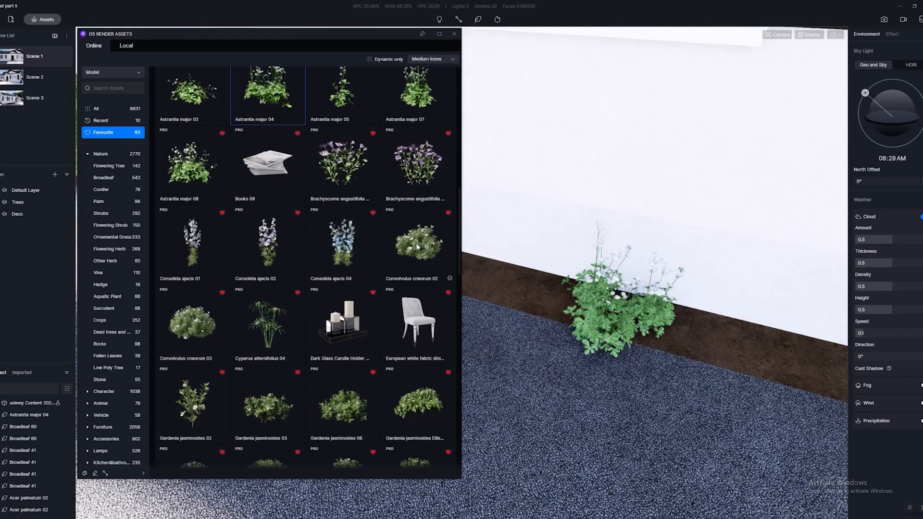
key(a)
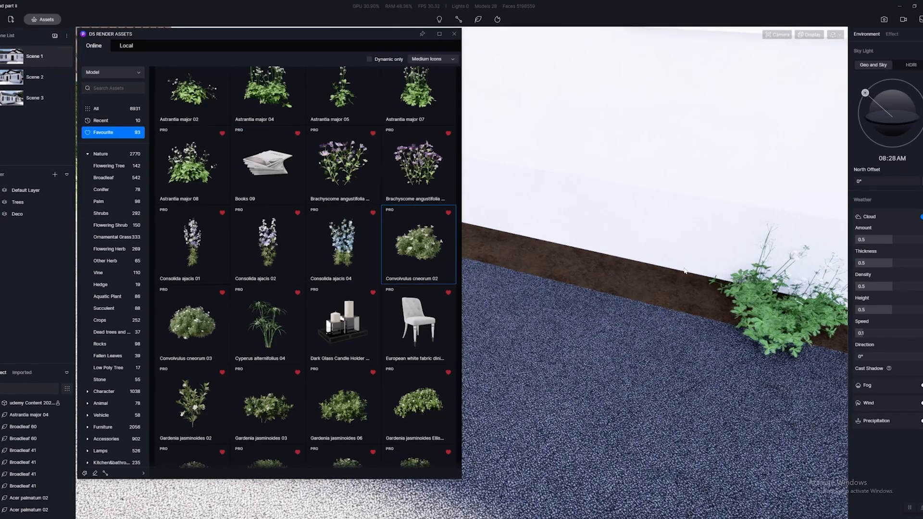
click(431, 246)
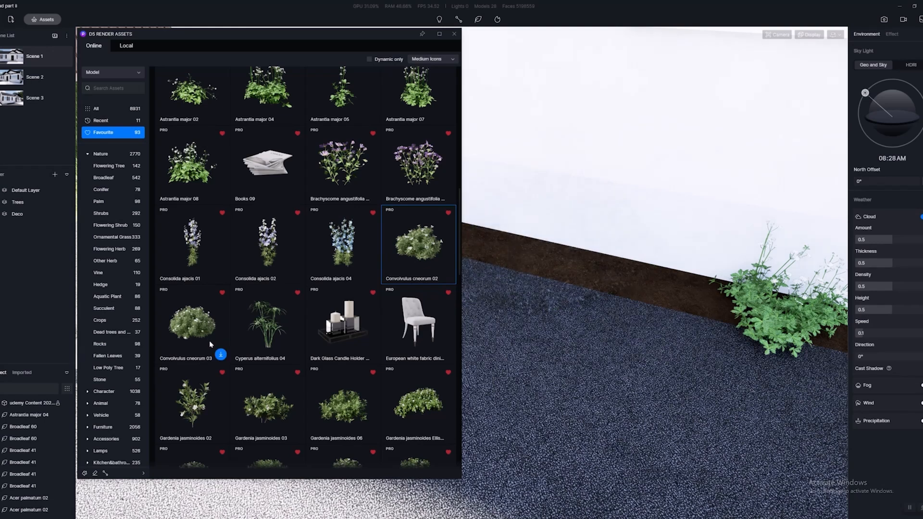
Place two overlapping Gardenia jasminoides 02 plants beside the Astrantia in the soil strip, with the second rotated to 311° about Z
scroll(327, 385, down, 2)
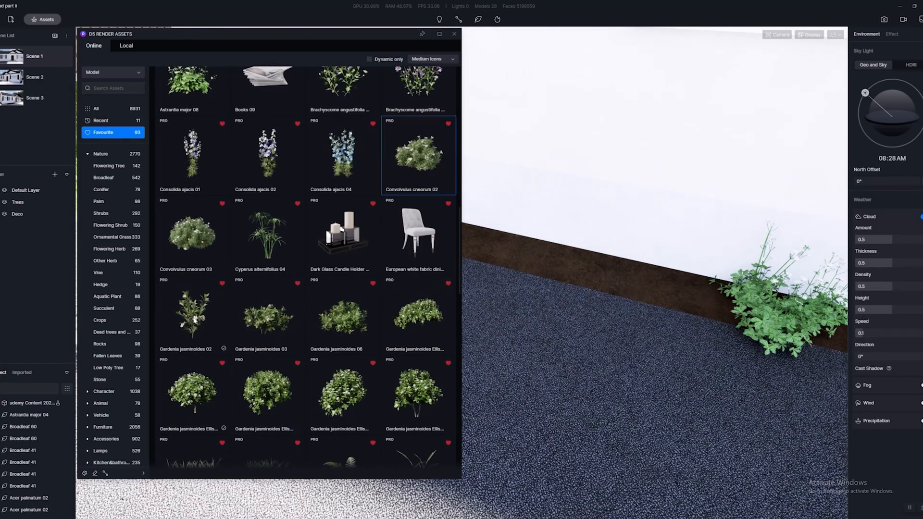
click(194, 319)
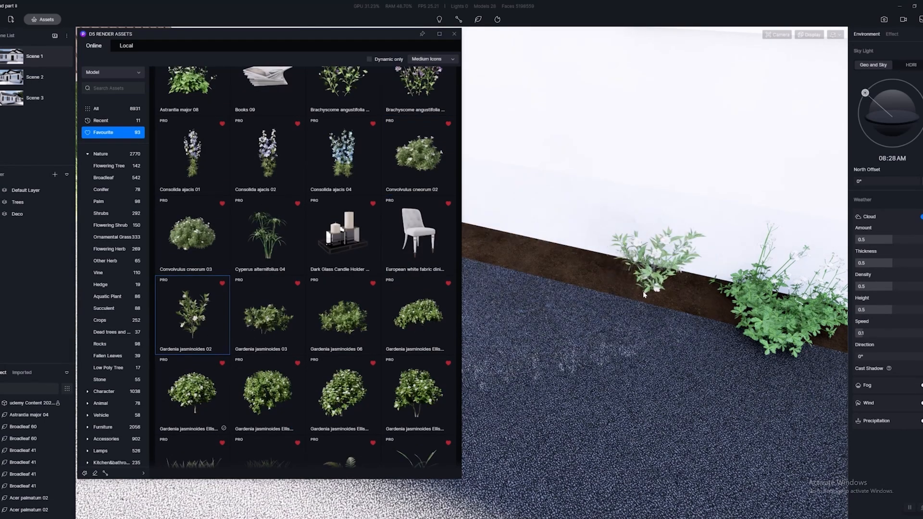
click(644, 294)
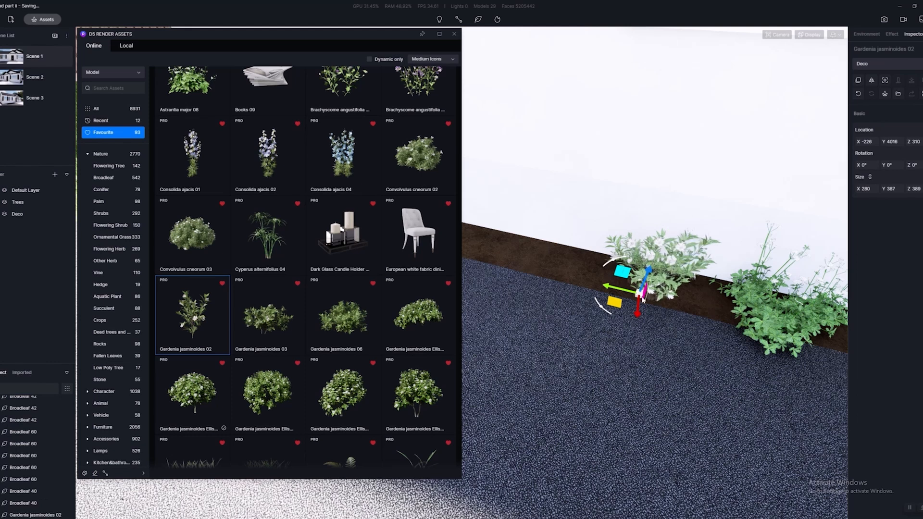
click(651, 308)
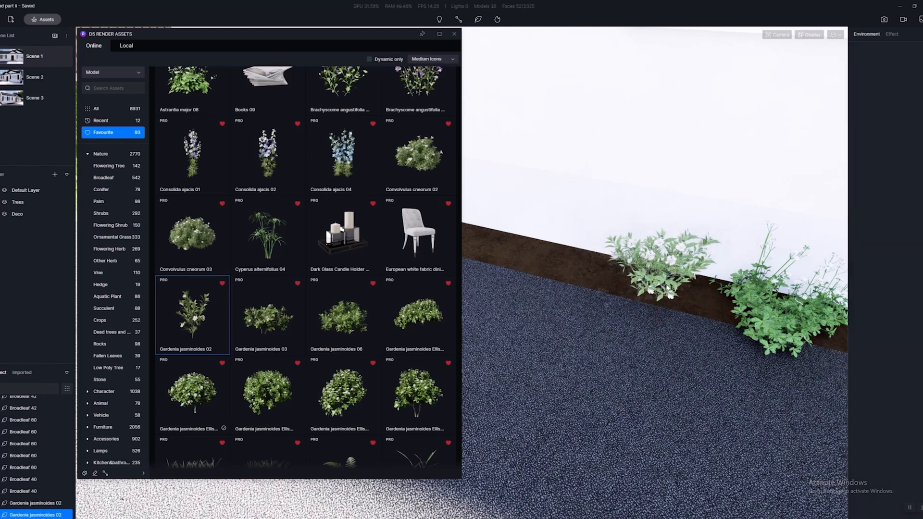
drag(622, 313, 633, 291)
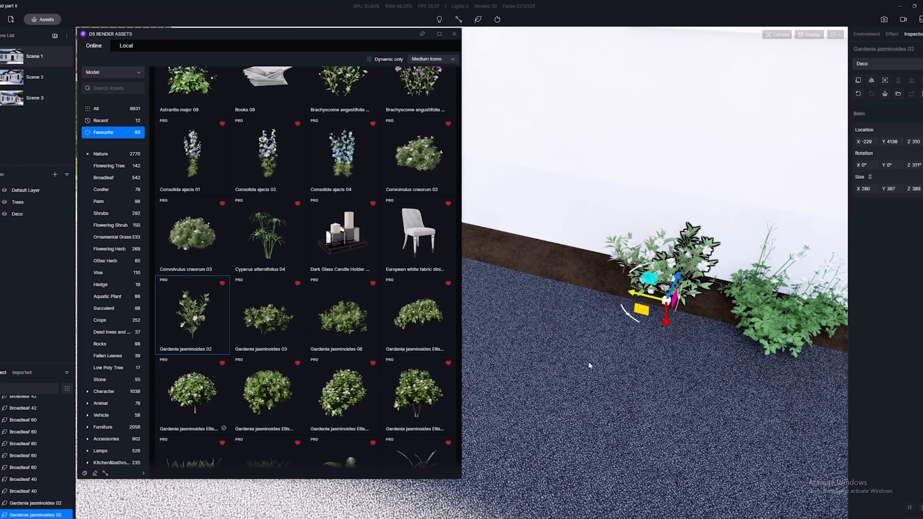
Look through the rest of the Favourite models for more plants suited to the soil strip
right_drag(590, 365, 657, 333)
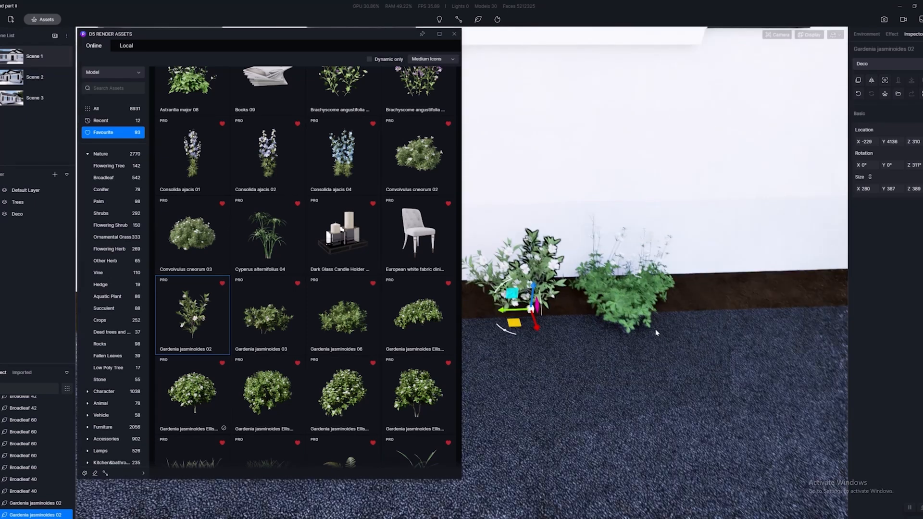
scroll(263, 372, down, 4)
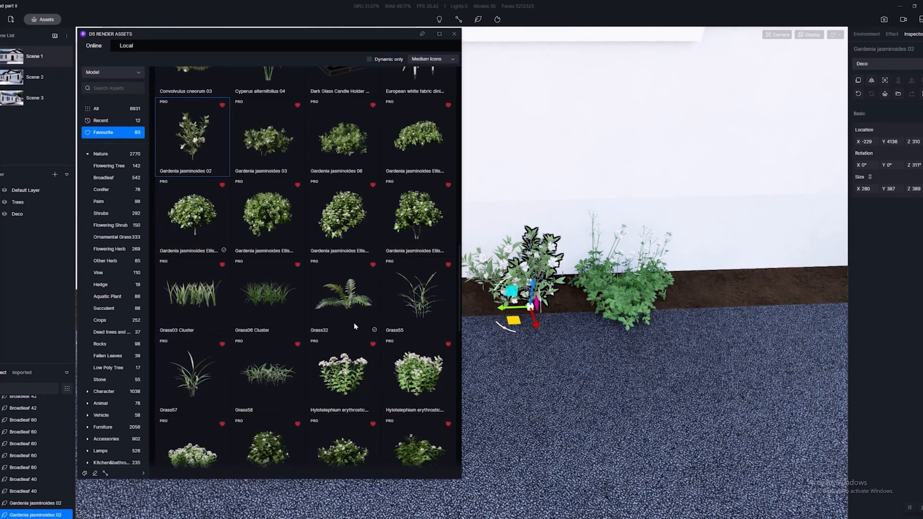
scroll(355, 327, down, 4)
scroll(351, 335, down, 6)
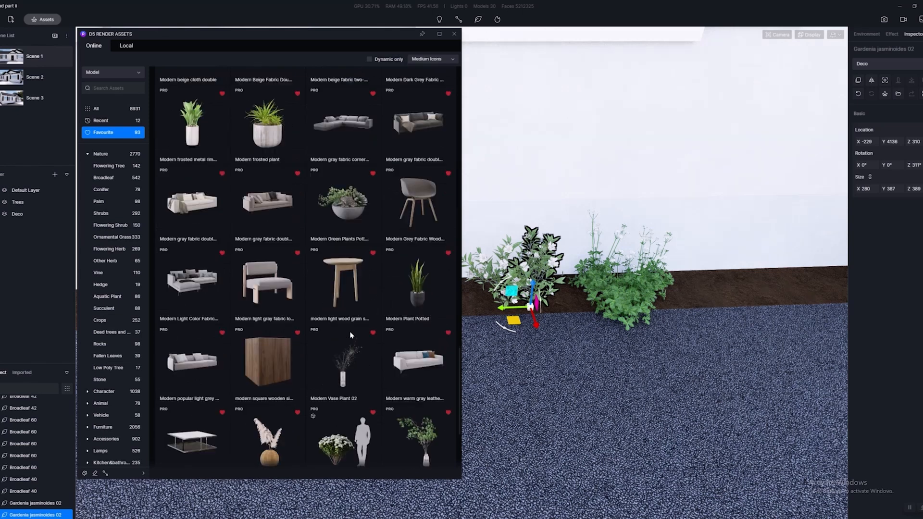
scroll(245, 309, down, 2)
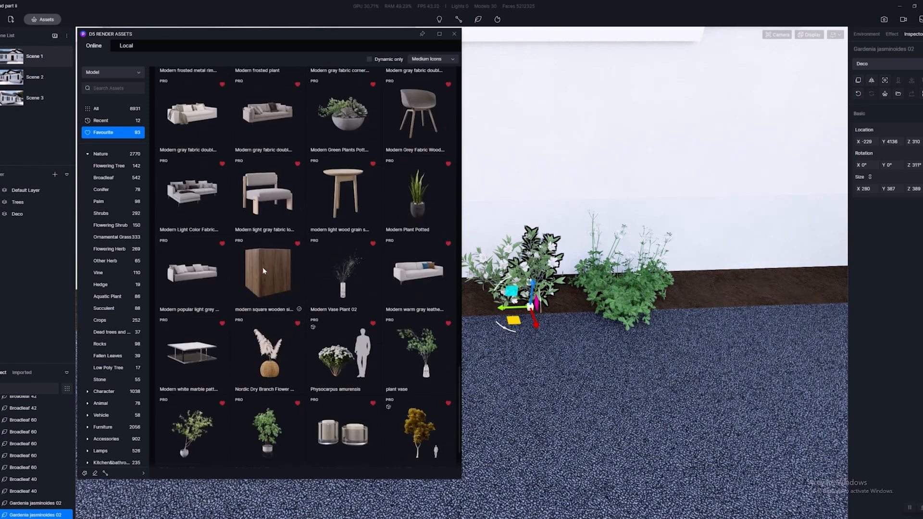
scroll(264, 270, down, 3)
scroll(290, 264, up, 10)
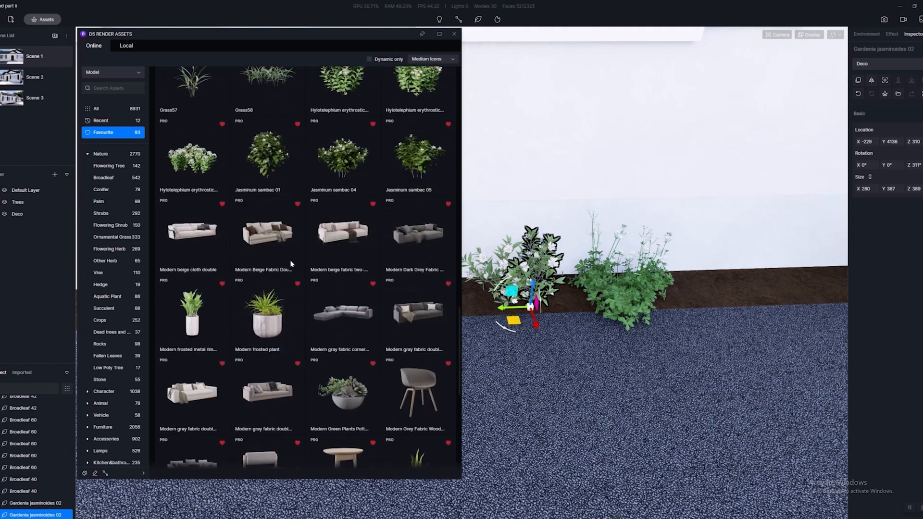
scroll(290, 263, up, 4)
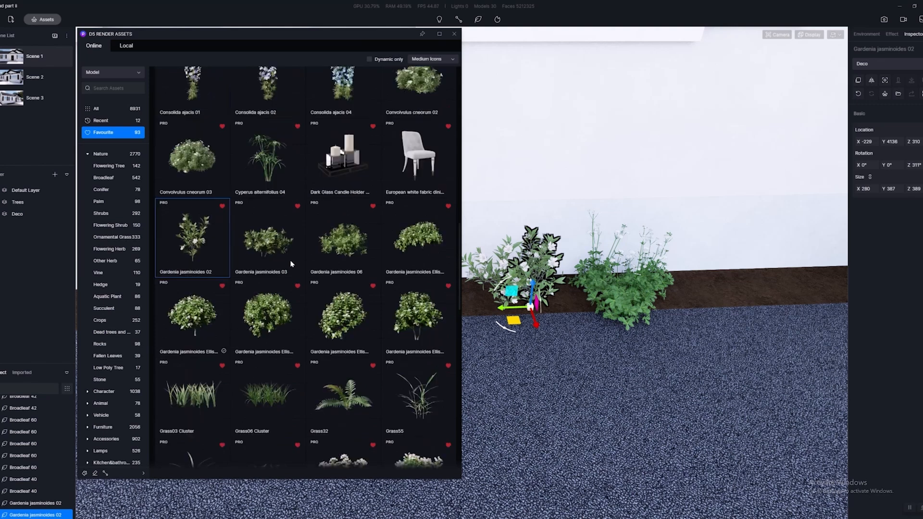
Place two Gardenia jasminoides 06 shrubs in the soil strip, one beyond the white gardenias and one on the porch side of the Astrantia
click(343, 239)
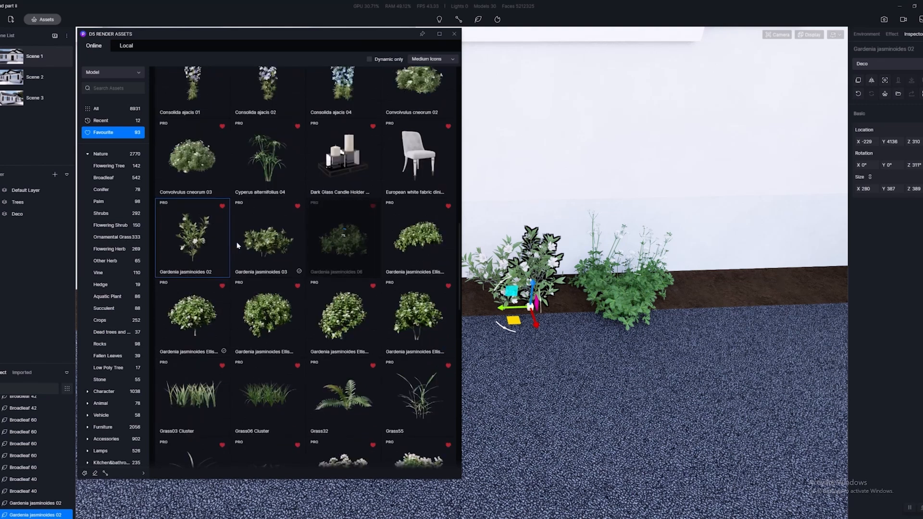
key(a)
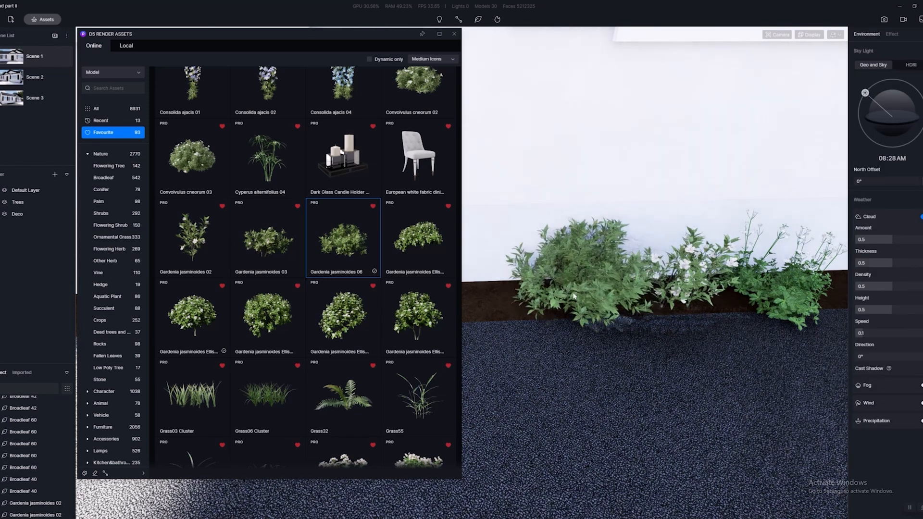
click(586, 303)
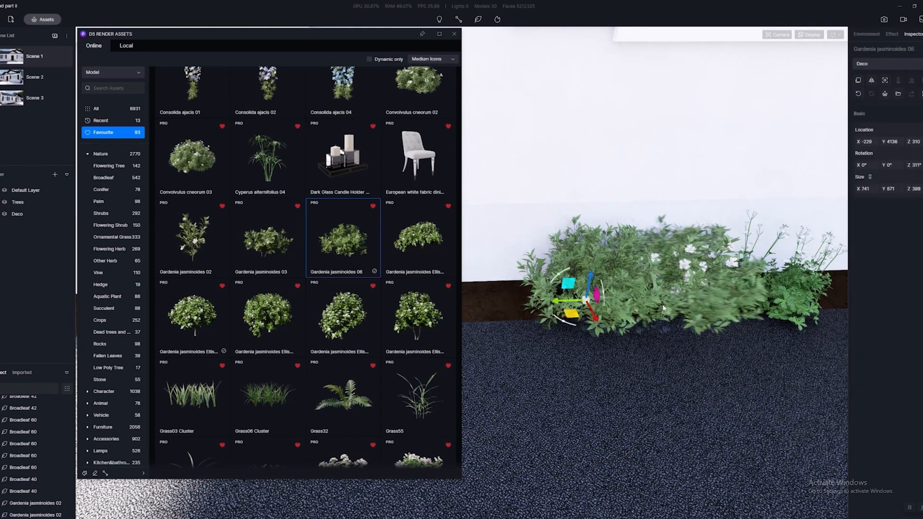
key(d)
key(a)
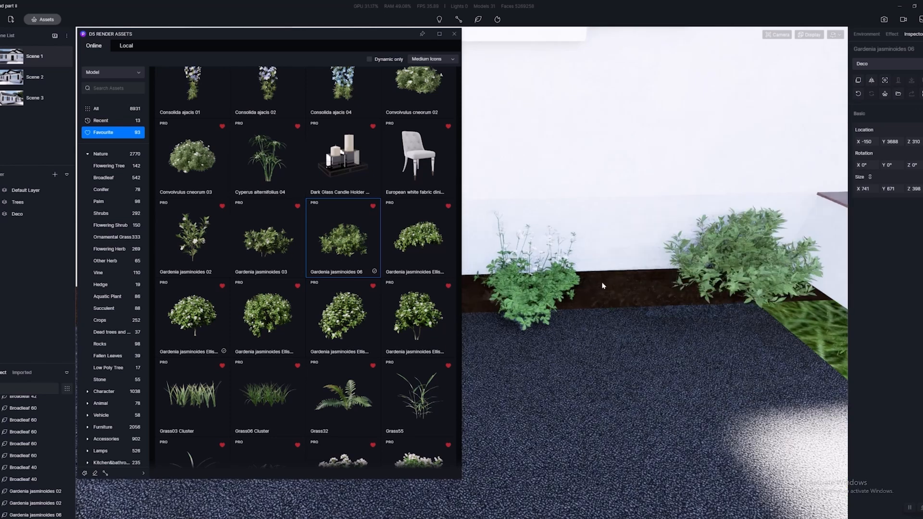
click(613, 287)
Place an Astrantia major 07 between the white gardenias and the first Astrantia in the soil strip
click(272, 167)
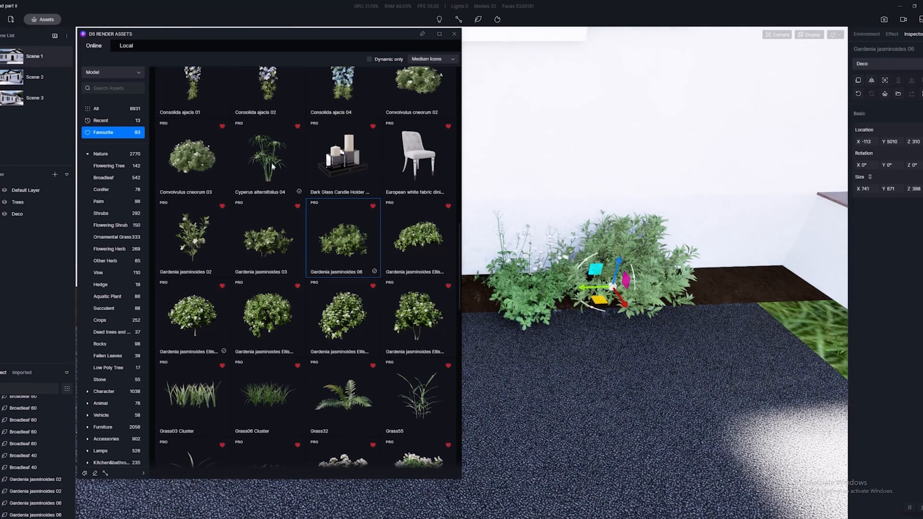
scroll(404, 230, up, 5)
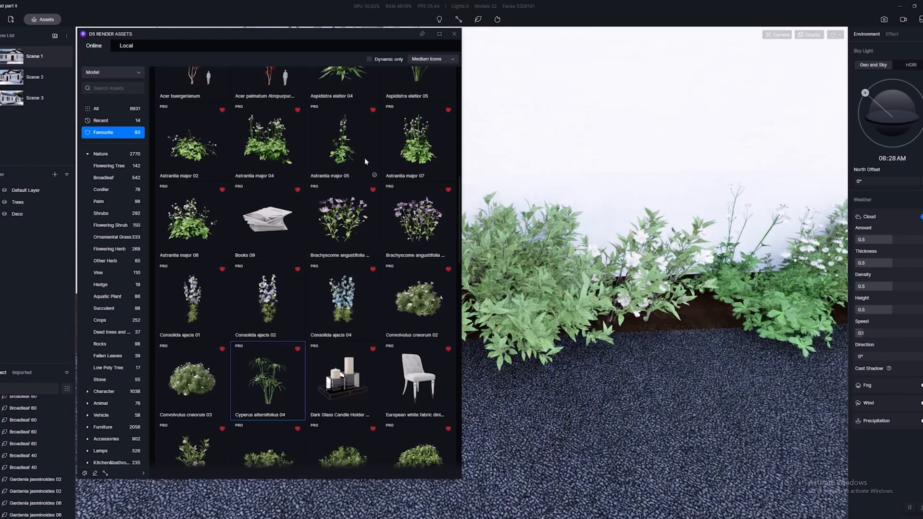
click(425, 150)
click(426, 150)
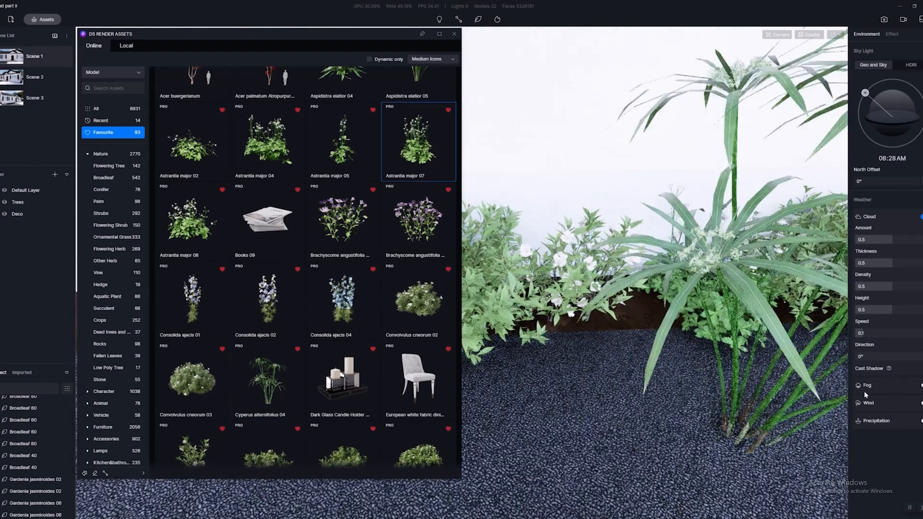
click(631, 302)
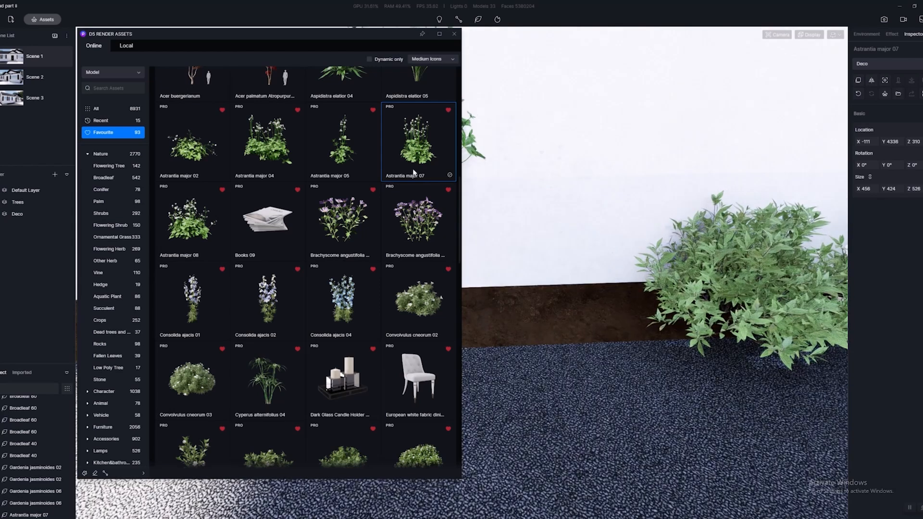
Place an Astrantia major 08 in the soil strip beside the gardenia shrub farthest from the porch
scroll(177, 271, up, 1)
click(182, 274)
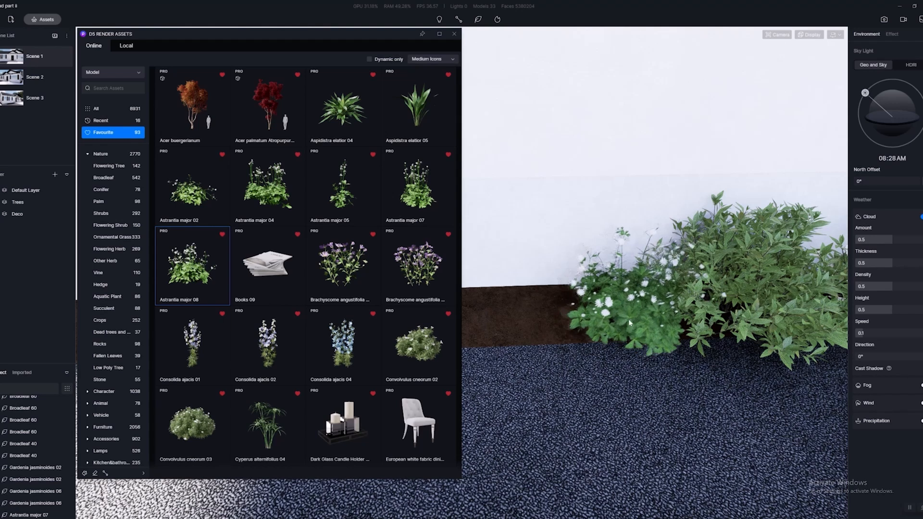
click(645, 322)
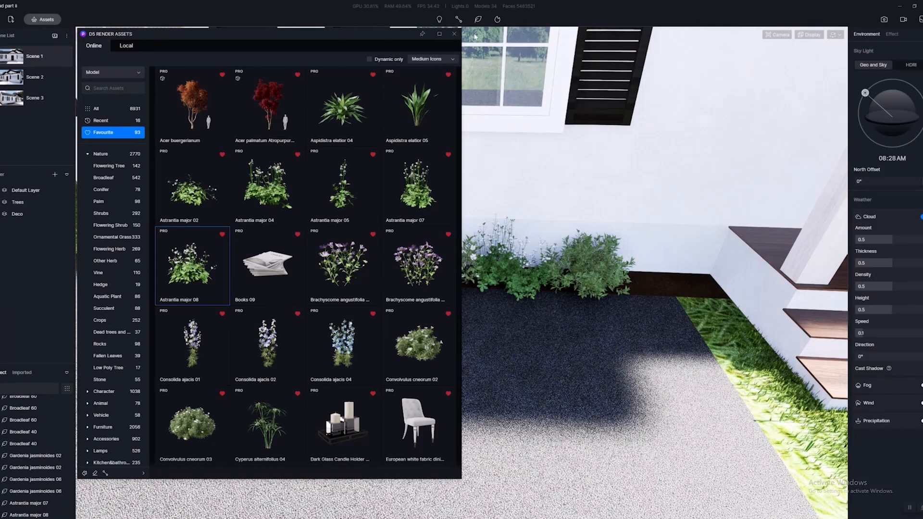
Close the asset library and examine the planted group from the front and along the wall
click(454, 36)
right_drag(501, 313, 561, 288)
scroll(560, 287, up, 3)
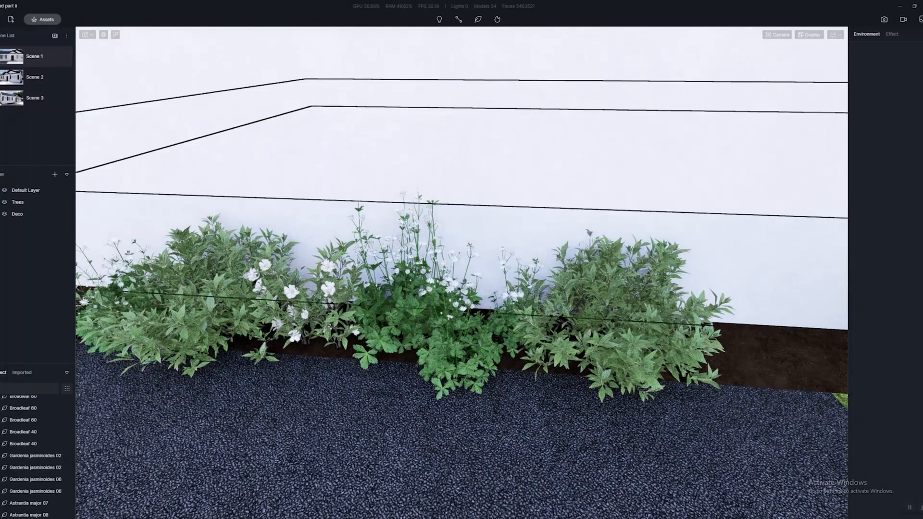
click(408, 216)
right_drag(407, 216, 315, 279)
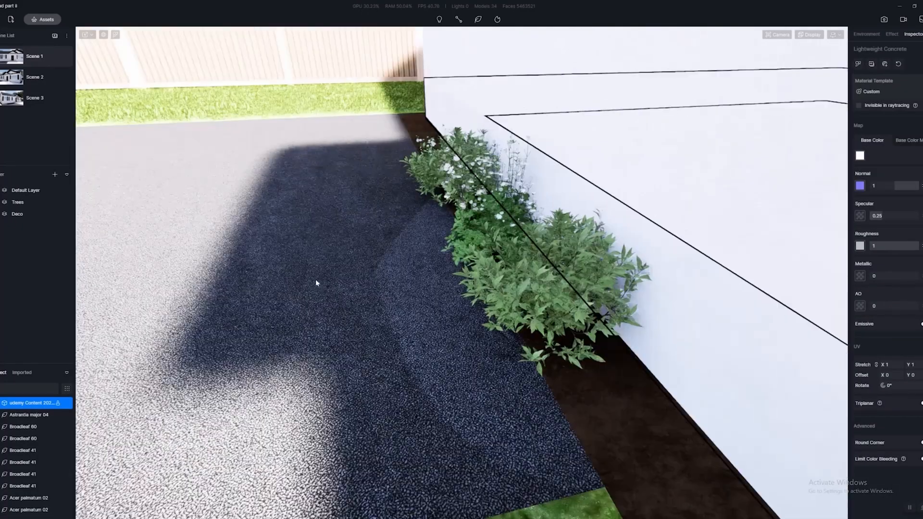
Rotate the Astrantia major 07 beside the white gardenias to 59° about its vertical axis
scroll(416, 264, up, 2)
click(533, 238)
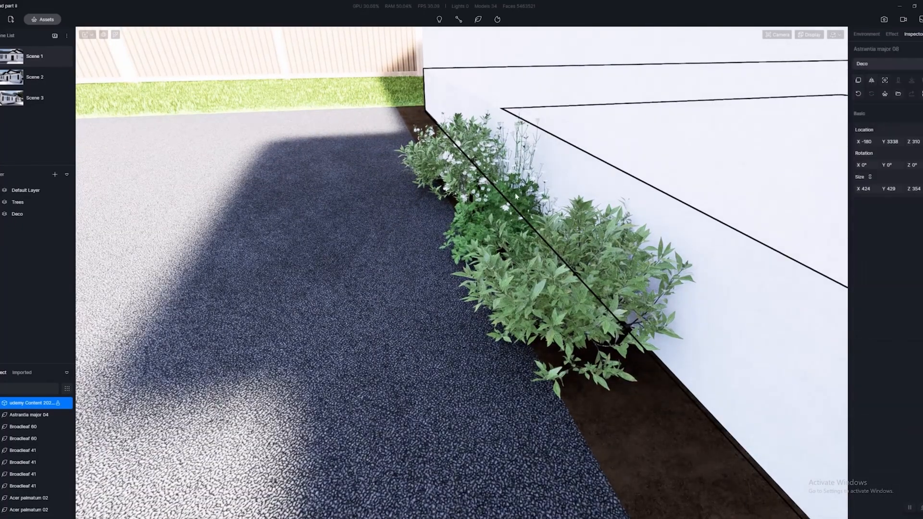
key(space)
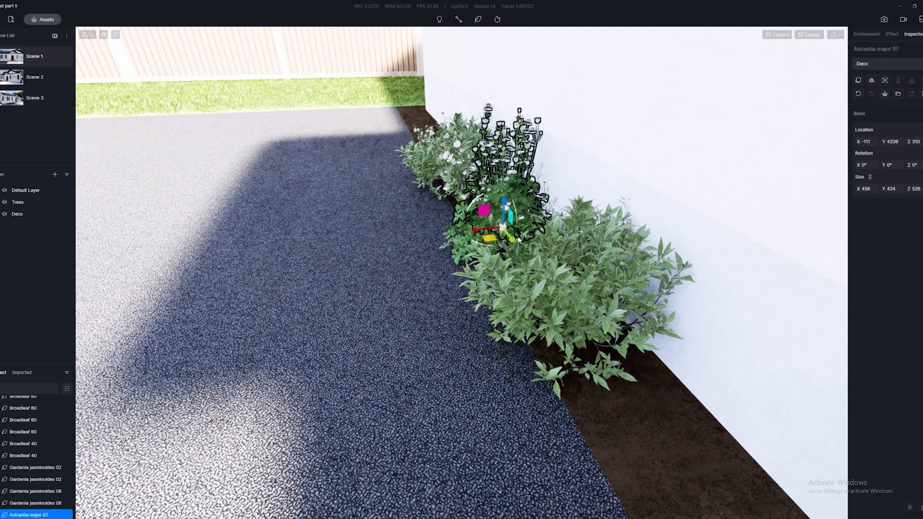
drag(488, 248, 396, 246)
right_drag(397, 244, 754, 234)
scroll(599, 255, down, 2)
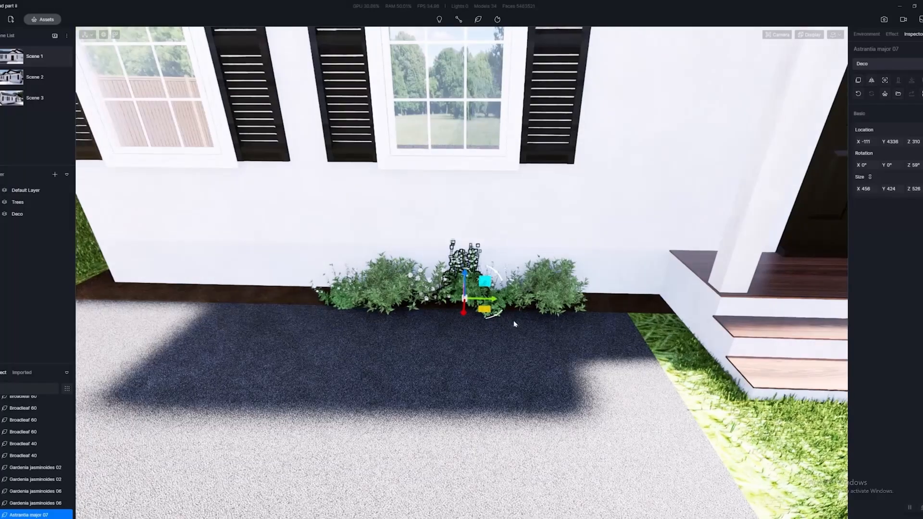
middle_drag(514, 323, 614, 309)
scroll(614, 308, up, 2)
right_drag(614, 309, 620, 307)
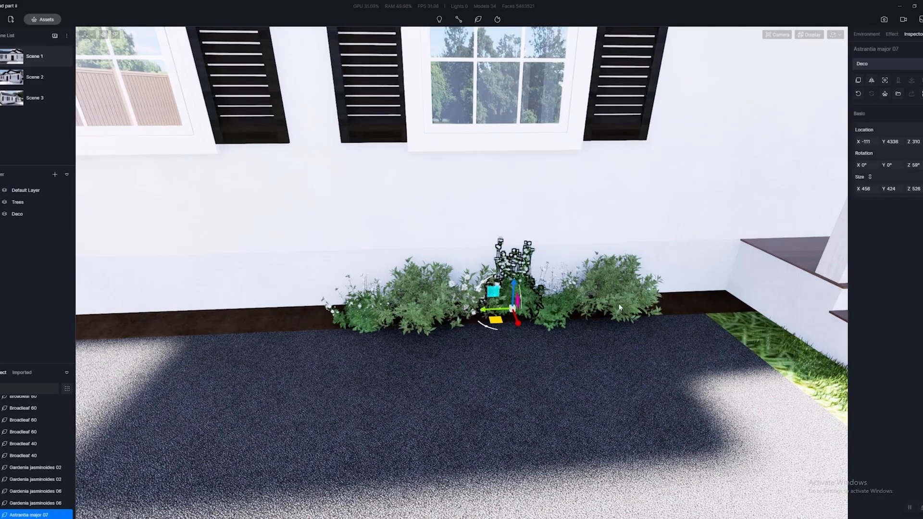
key(m)
key(m)
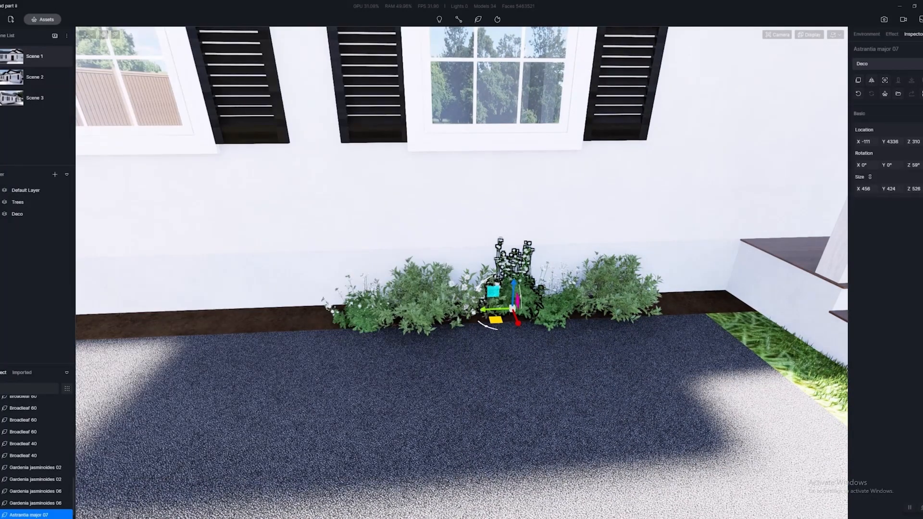
click(373, 310)
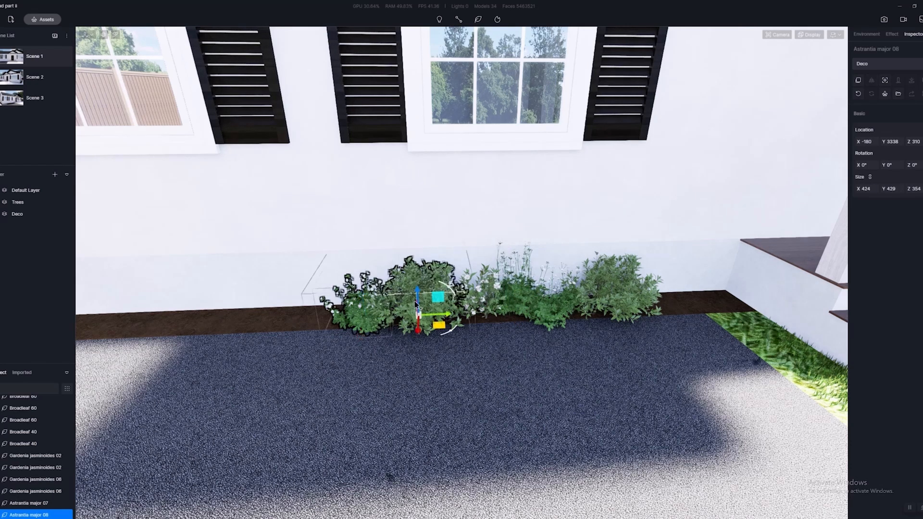
ctrl+click(421, 286)
ctrl+click(488, 278)
ctrl+click(536, 304)
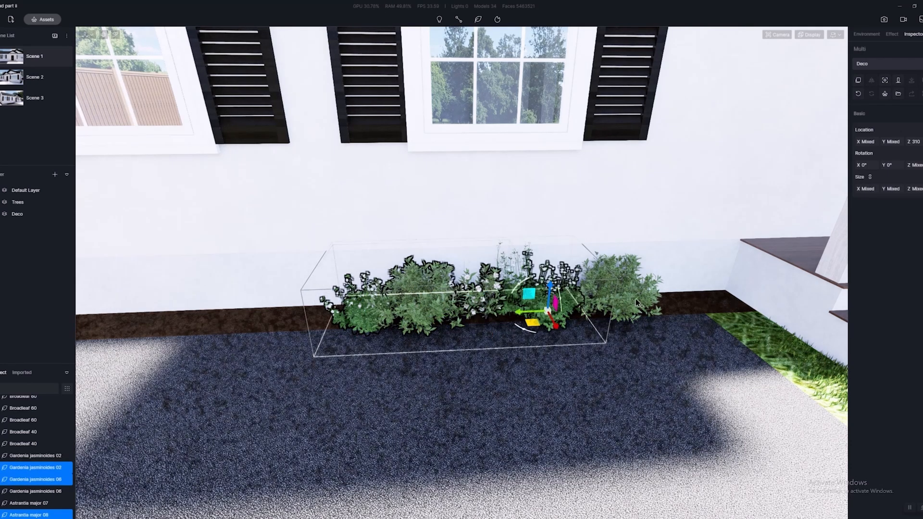
ctrl+click(634, 300)
ctrl+click(509, 262)
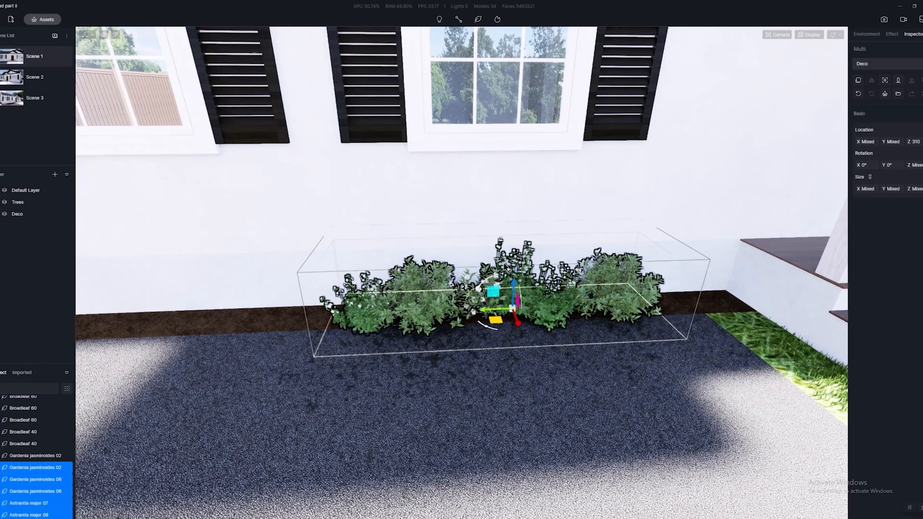
click(221, 431)
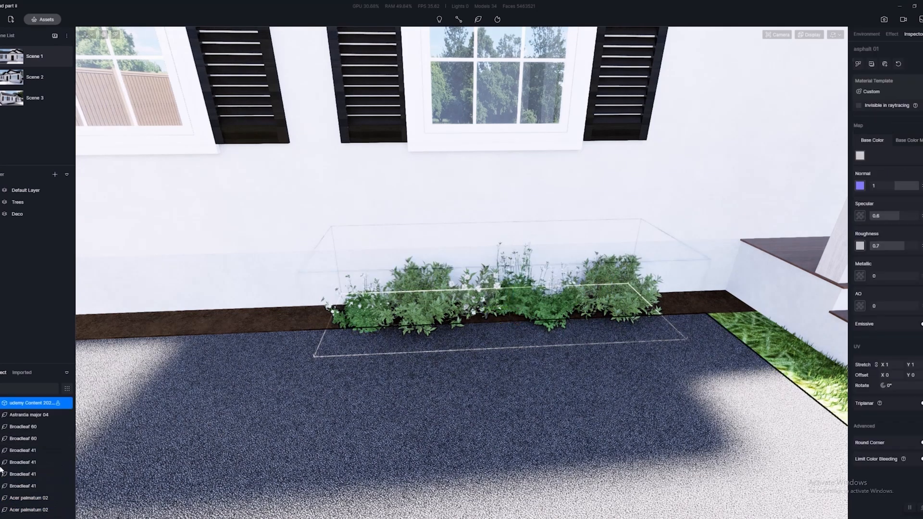
Duplicate the Gardenia jasminoides 02 and 06 plants with Astrantia major 07 and 08 into the empty fence-side stretch of the soil strip
click(24, 427)
click(25, 417)
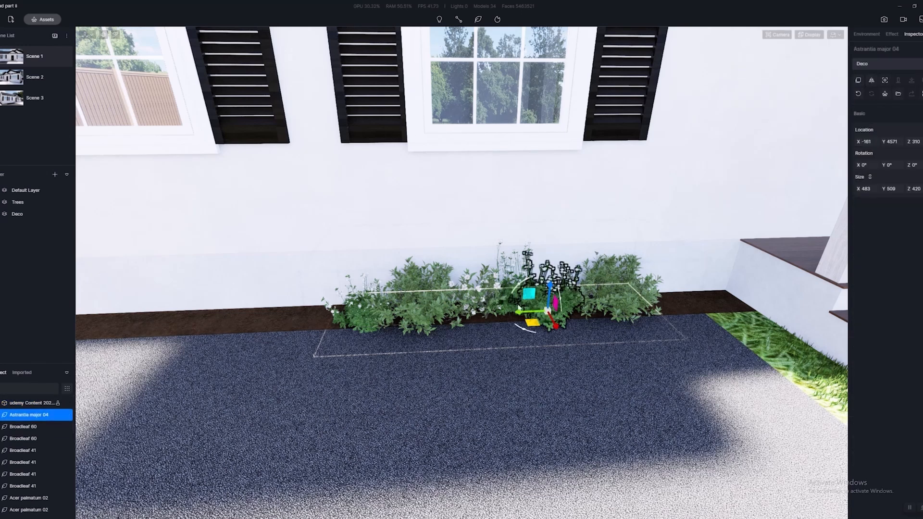
click(351, 307)
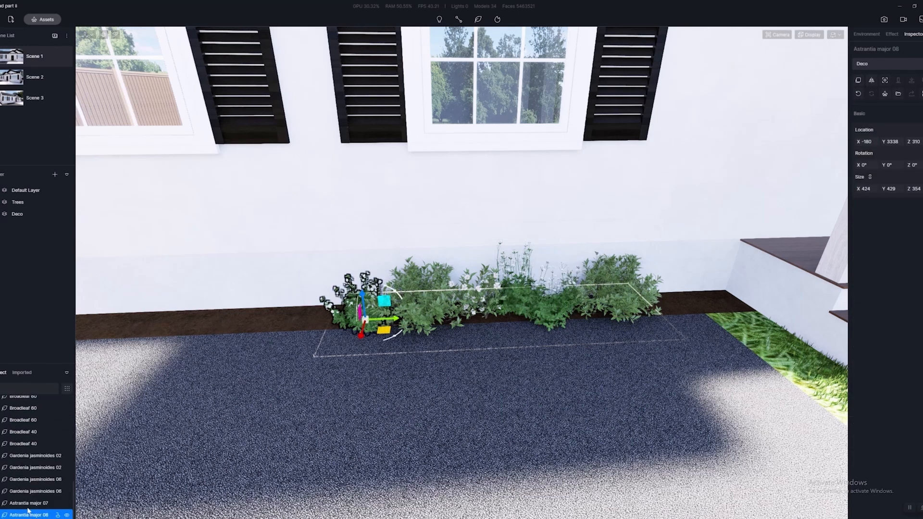
click(19, 454)
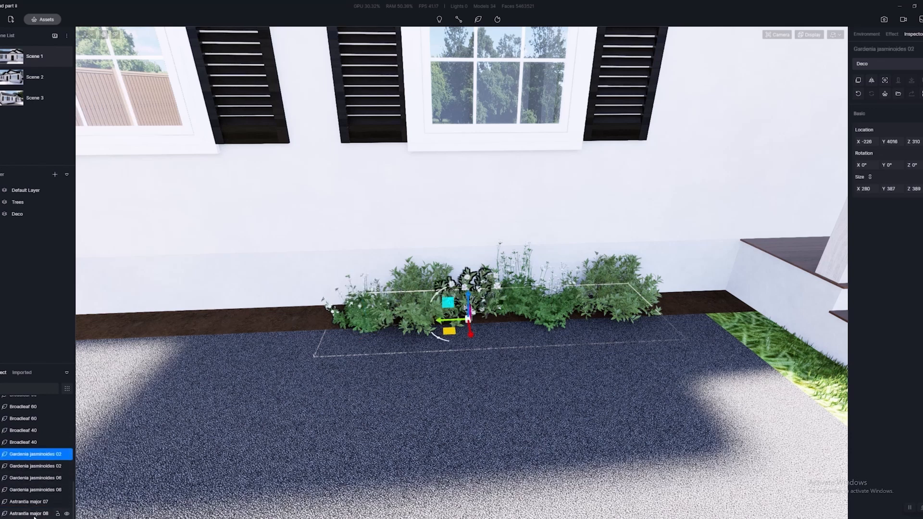
shift+click(46, 514)
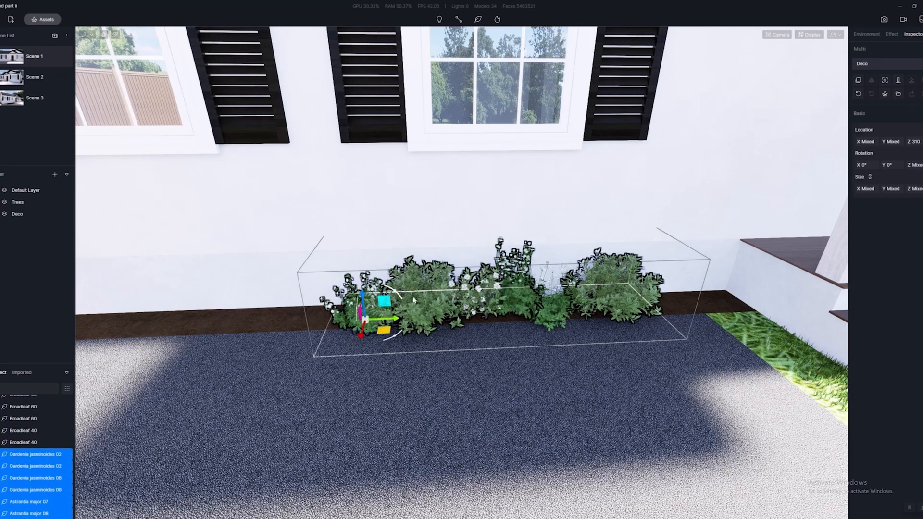
scroll(314, 315, down, 4)
right_drag(313, 315, 391, 303)
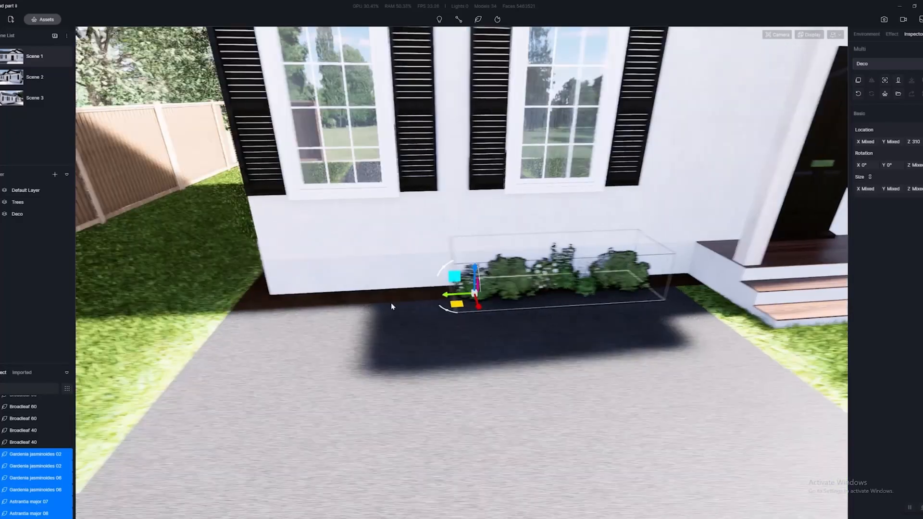
middle_drag(391, 303, 575, 273)
key(ctrl+v)
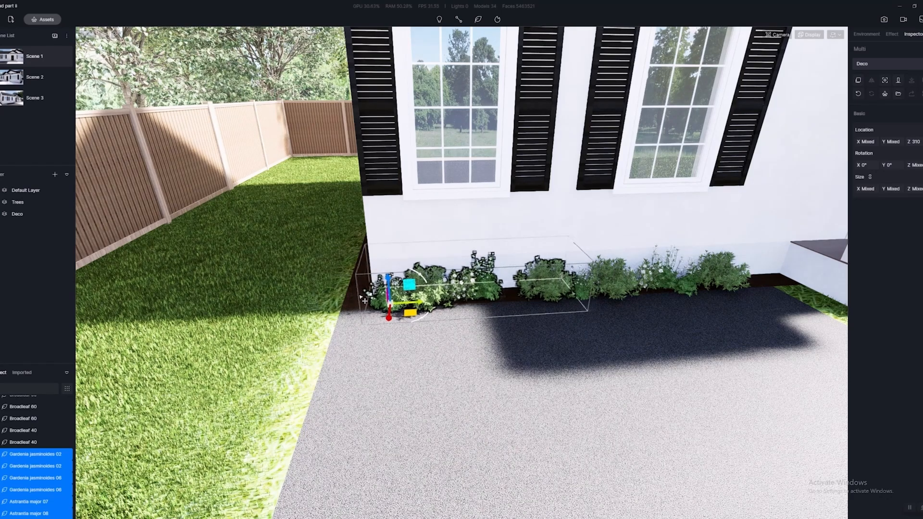
click(366, 298)
Place a Convolvulus cneorum 02 from the Favourite models at the porch end of the soil strip, beside the steps
scroll(596, 343, up, 5)
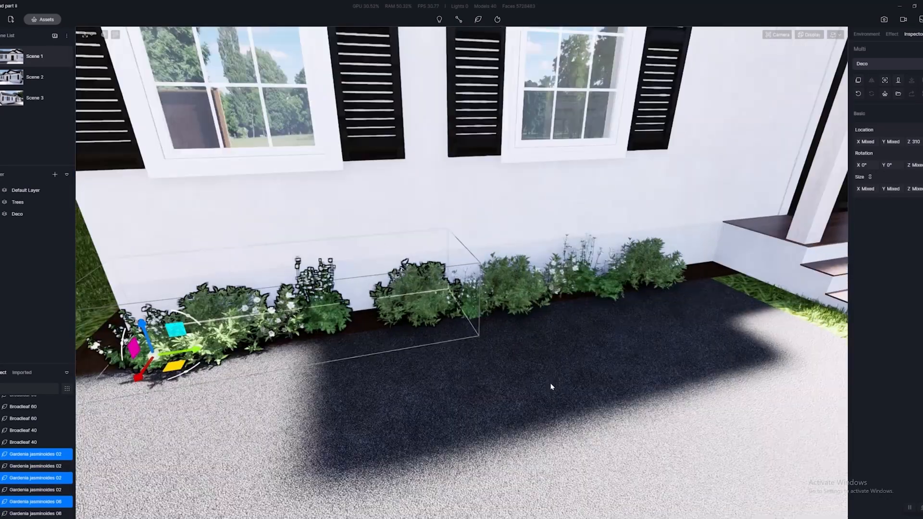
scroll(550, 383, down, 5)
scroll(404, 362, up, 6)
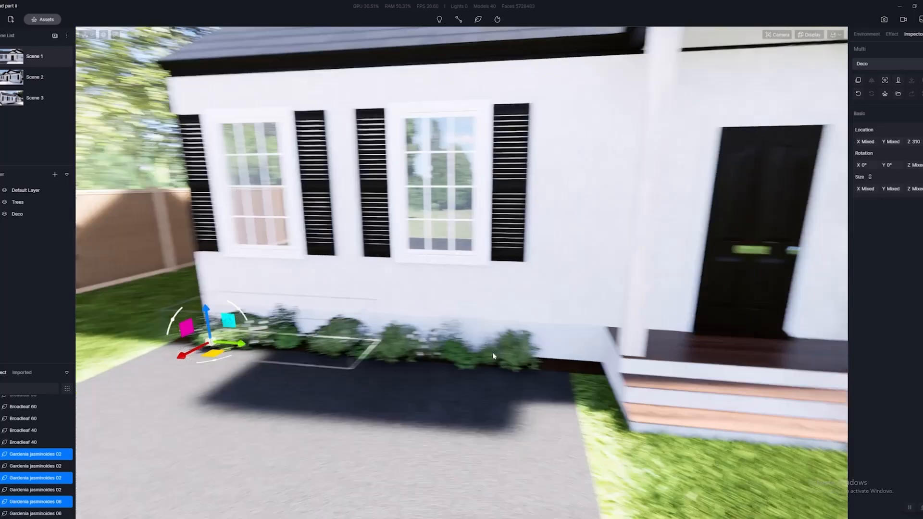
click(42, 20)
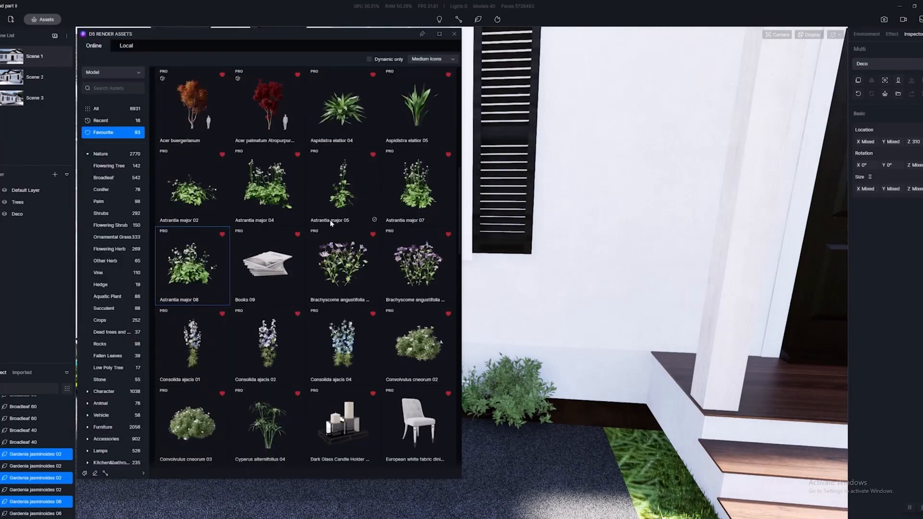
scroll(639, 379, up, 3)
click(418, 347)
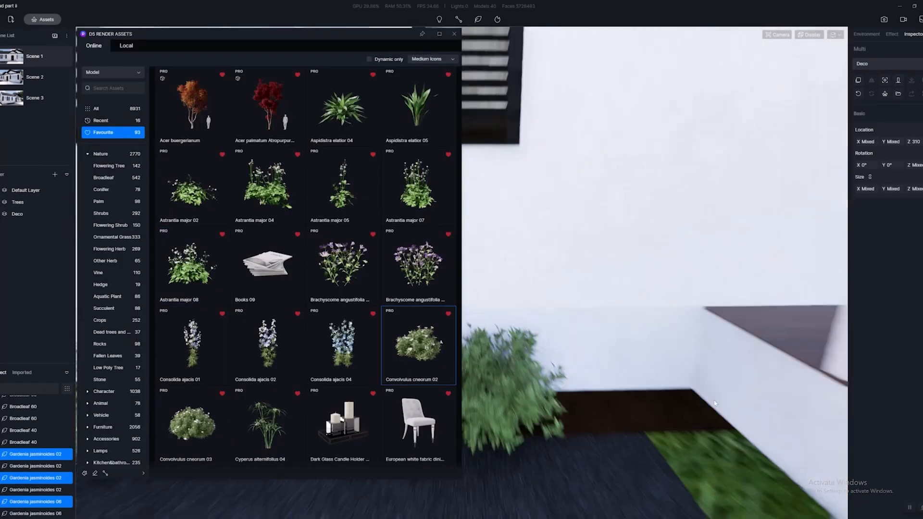
right_drag(588, 385, 553, 365)
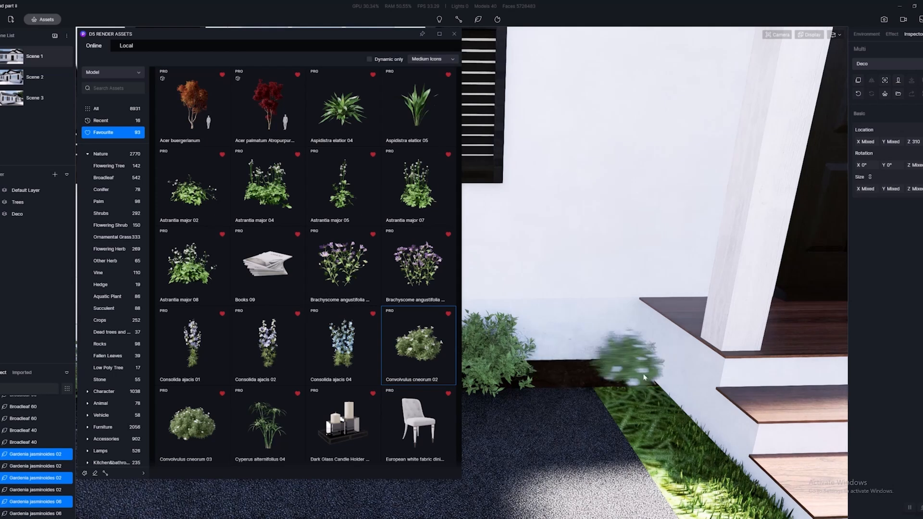
click(605, 384)
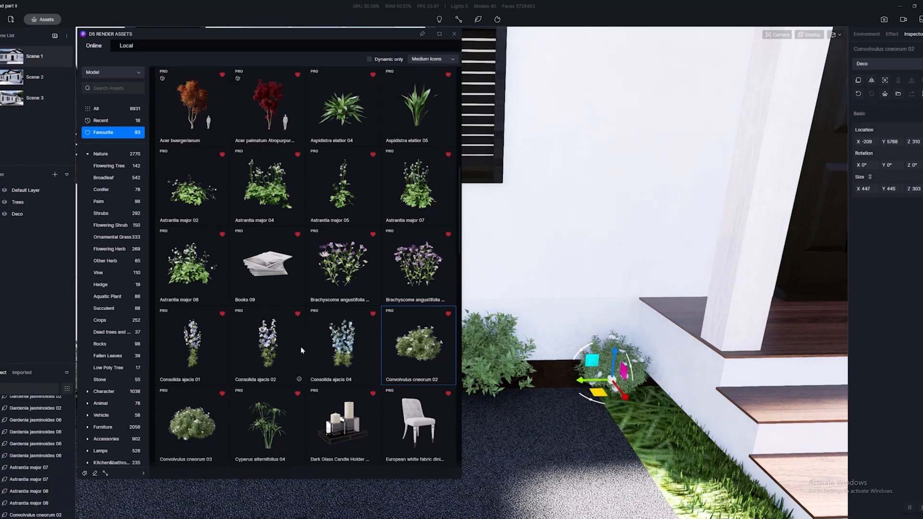
Place Consolida ajacis 02 and Consolida ajacis 01 together between the gardenia shrub and the Convolvulus near the porch
click(288, 364)
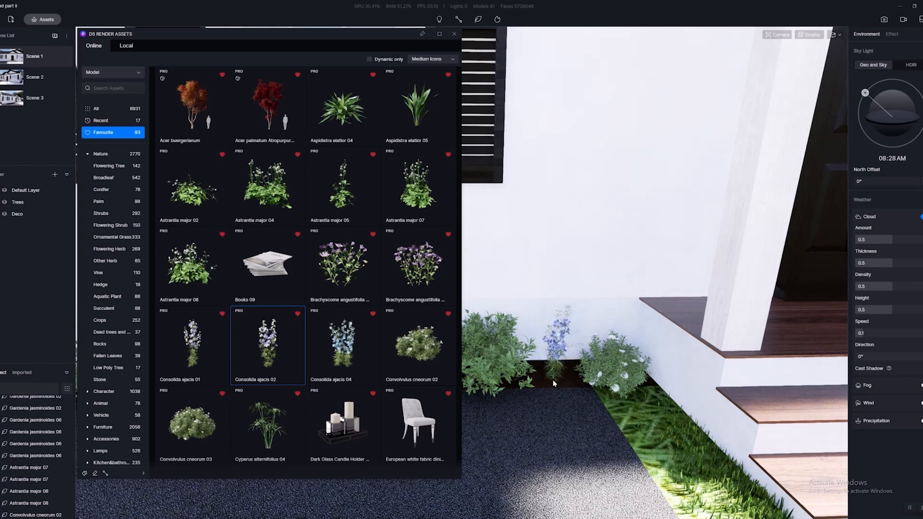
click(555, 375)
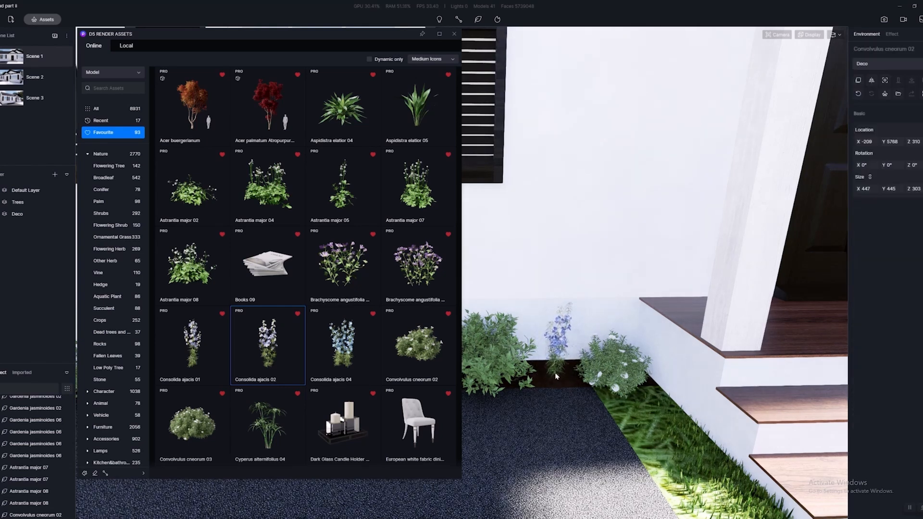
click(344, 360)
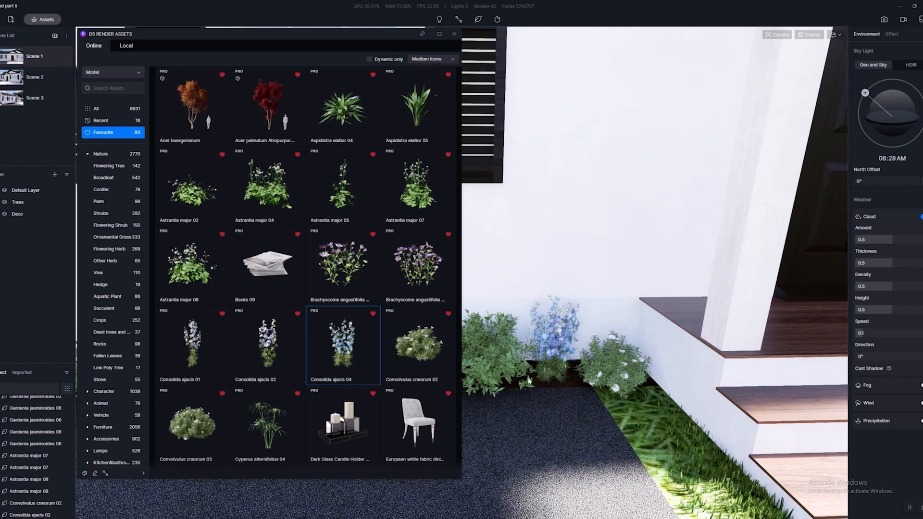
click(198, 353)
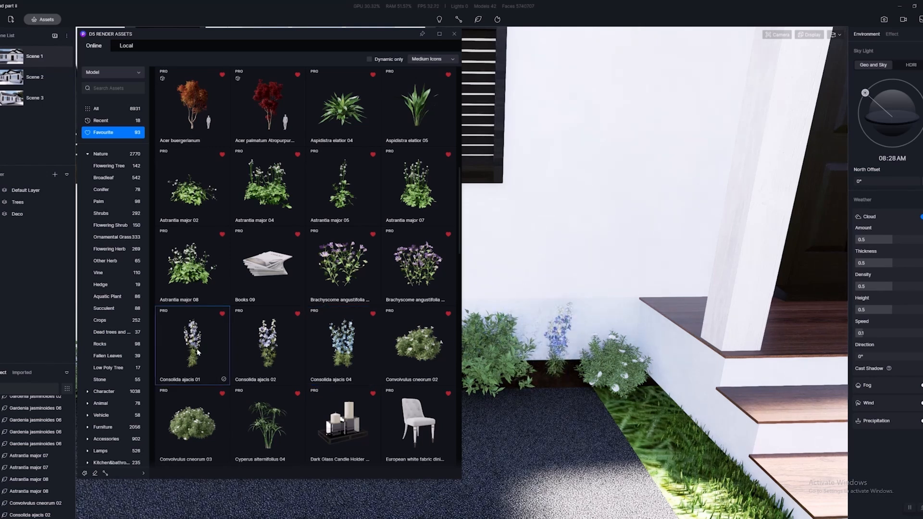
click(547, 377)
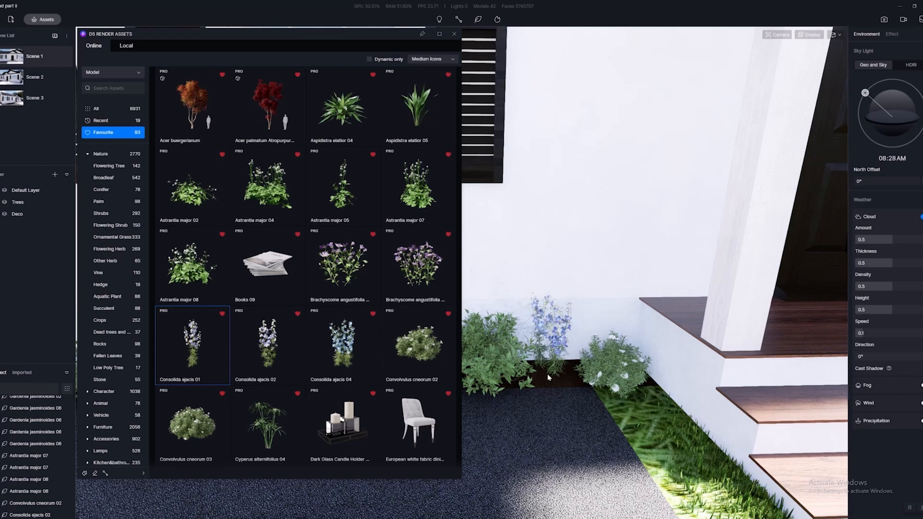
click(558, 381)
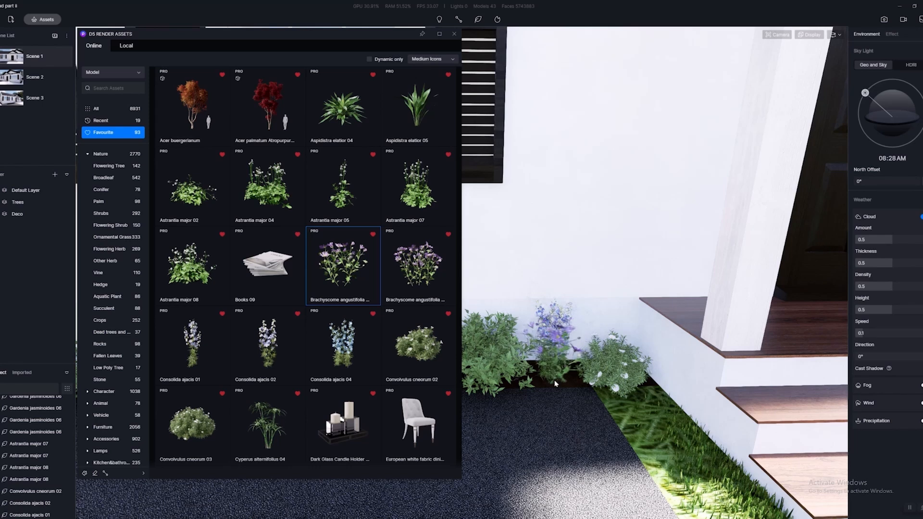
Place an Astrantia major 05 in the gap between the duplicated Astrantia and the neighbouring gardenia shrub
key(a)
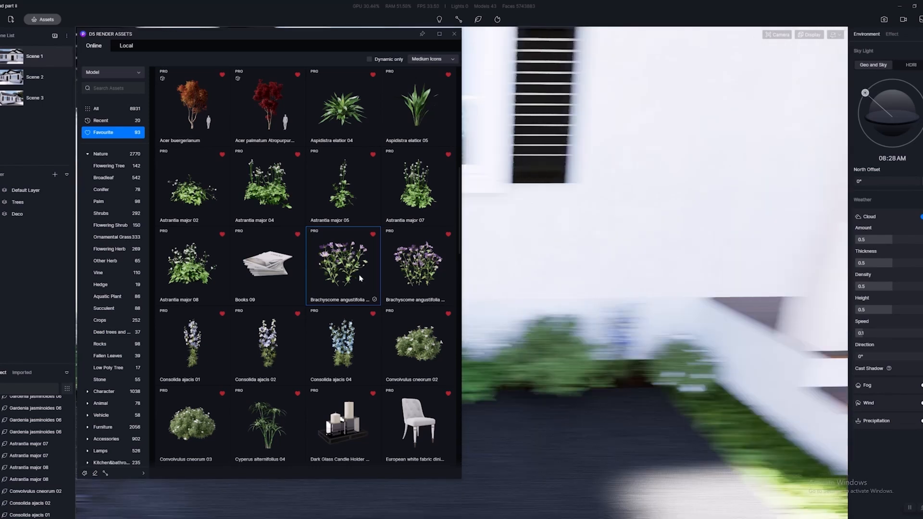
click(323, 189)
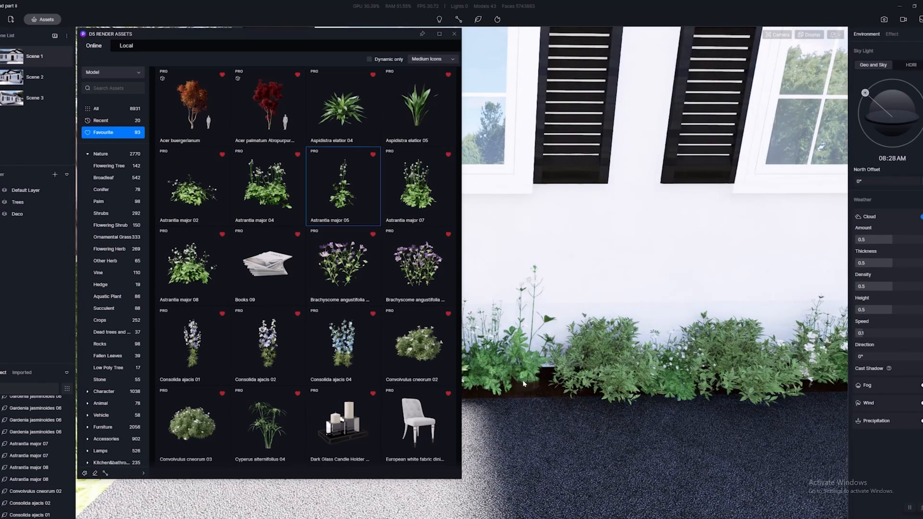
click(484, 362)
Place a Thymus mongolicus 03, enlarged to about 607 × 627 × 347, at the fence-side house corner of the soil strip
key(a)
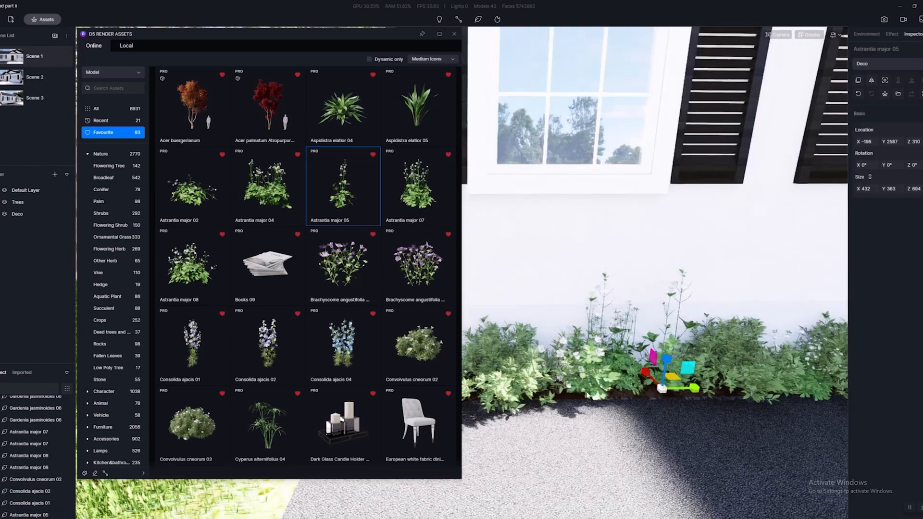
key(s)
scroll(373, 289, up, 4)
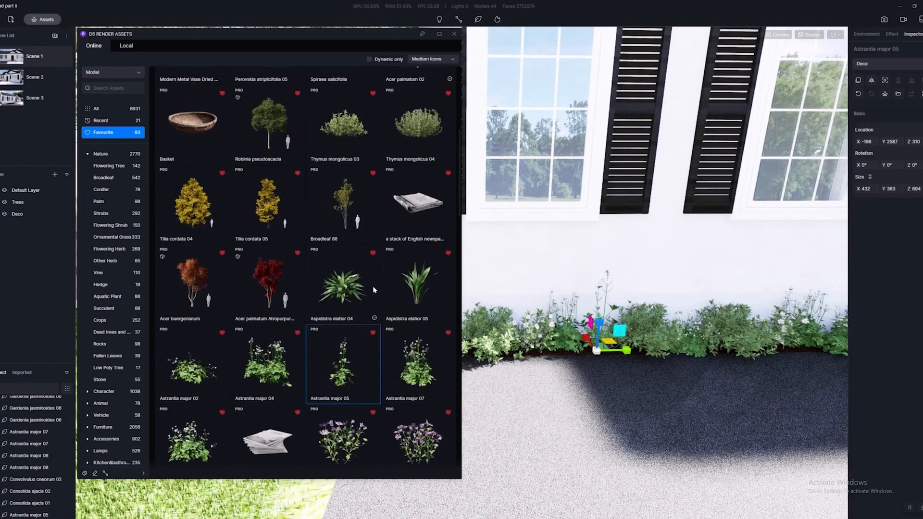
click(345, 291)
key(a)
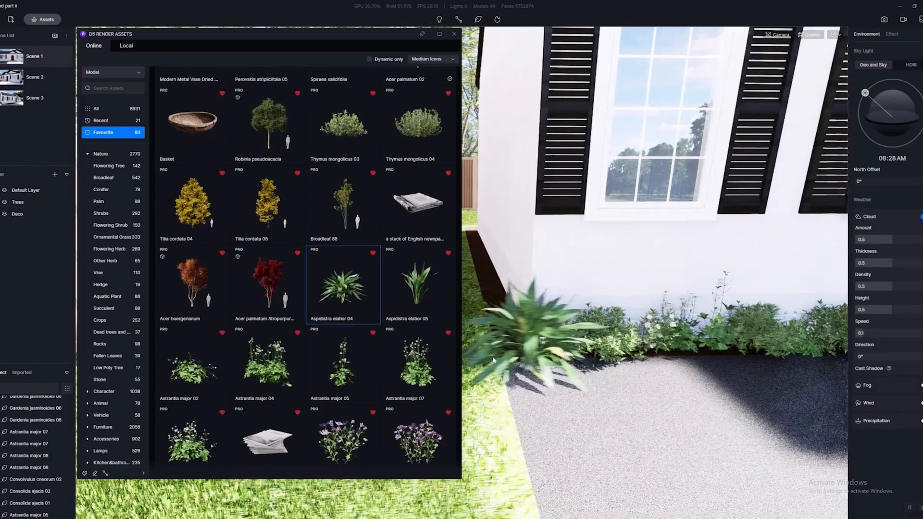
scroll(281, 313, up, 3)
click(333, 277)
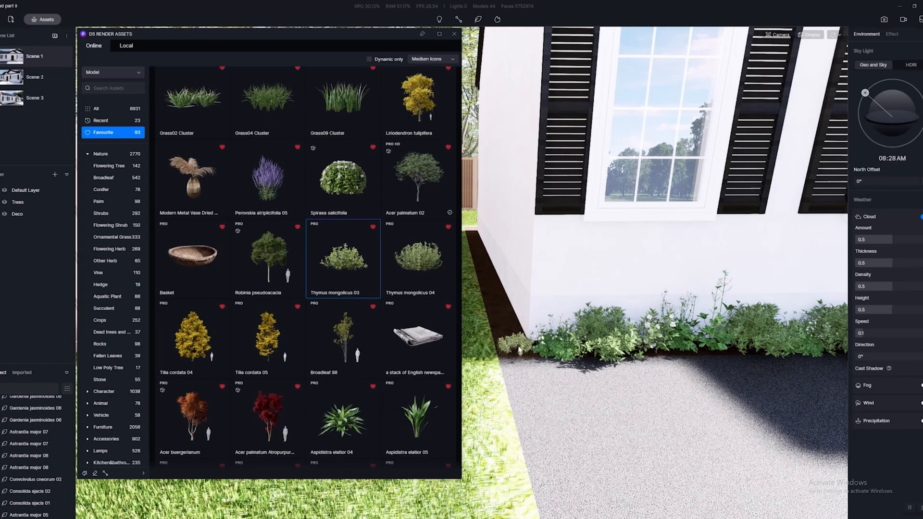
shift+scroll(519, 350, up, 5)
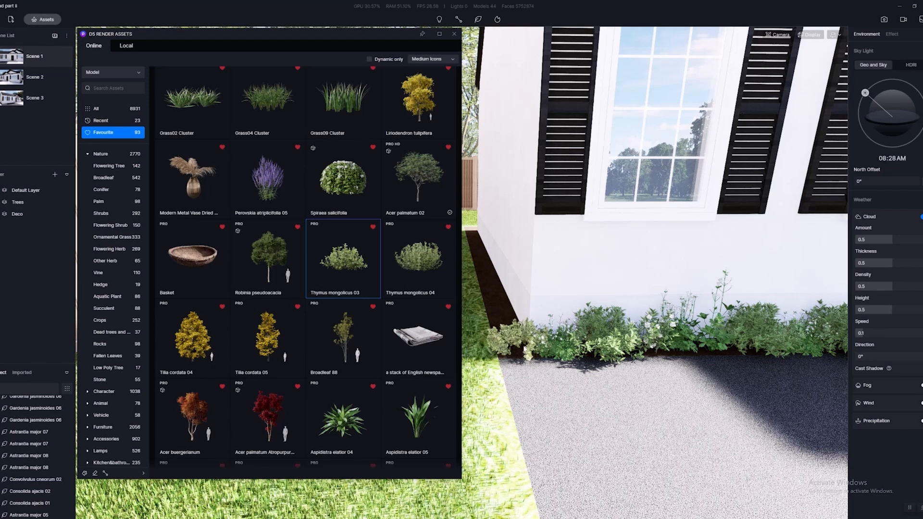
click(509, 353)
key(d)
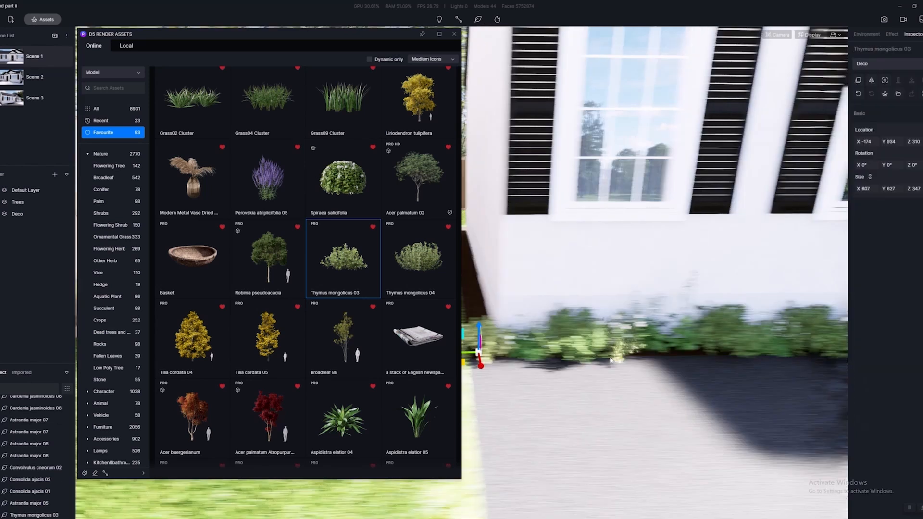
Place a second Thymus mongolicus 03 at the porch end of the soil strip and close the asset library
key(d)
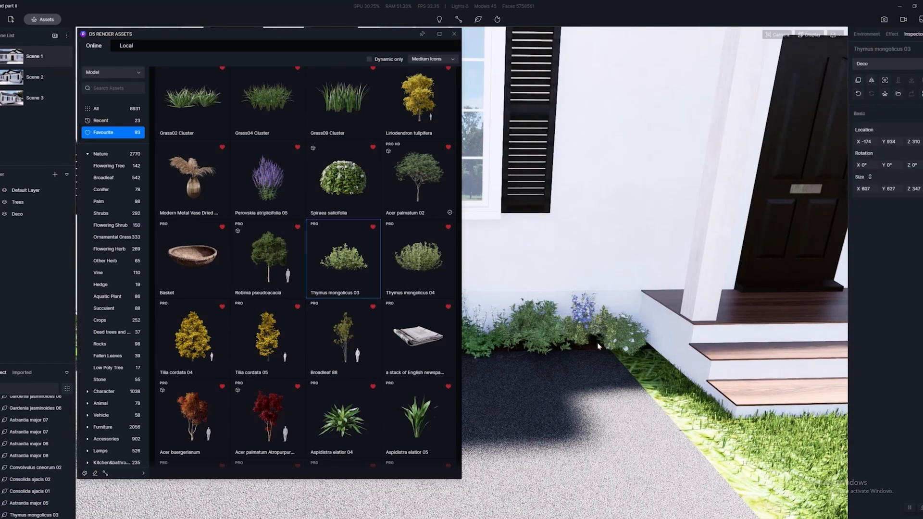
click(624, 353)
key(a)
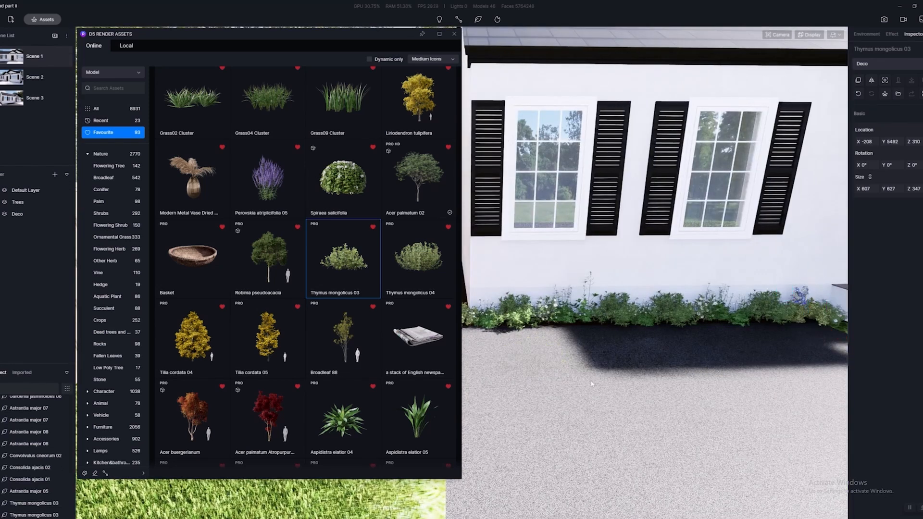
key(Escape)
key(d)
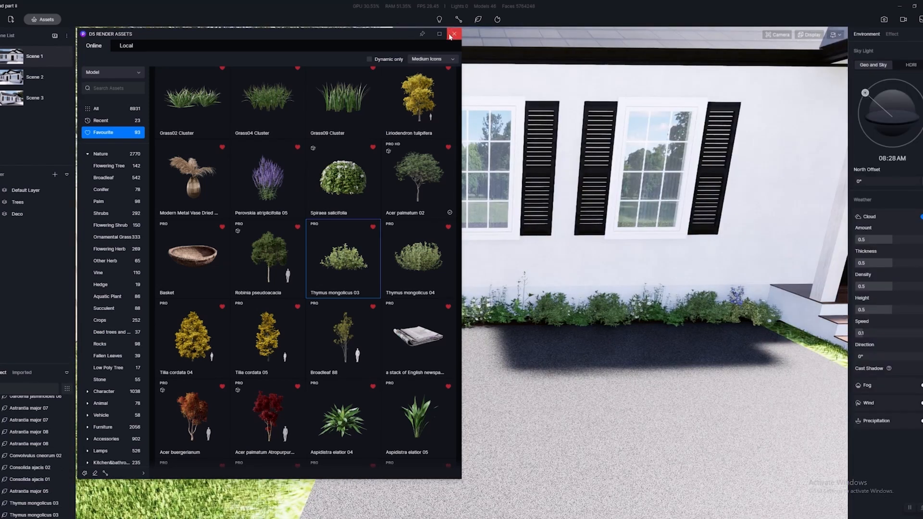
click(451, 36)
Delete the Gardenia jasminoides 02 crowding the white-flowered plants under the window nearest the fence
key(d)
key(w)
key(a)
click(364, 356)
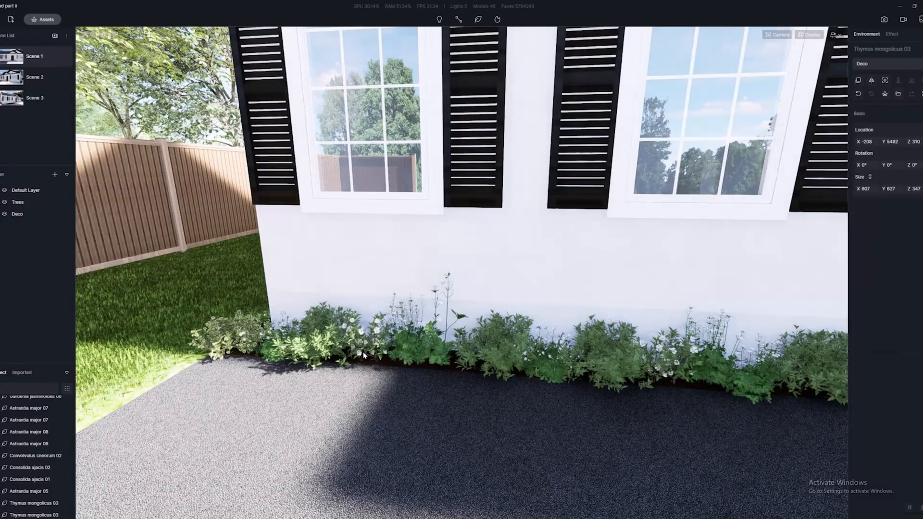
right_drag(364, 356, 488, 372)
key(a)
key(w)
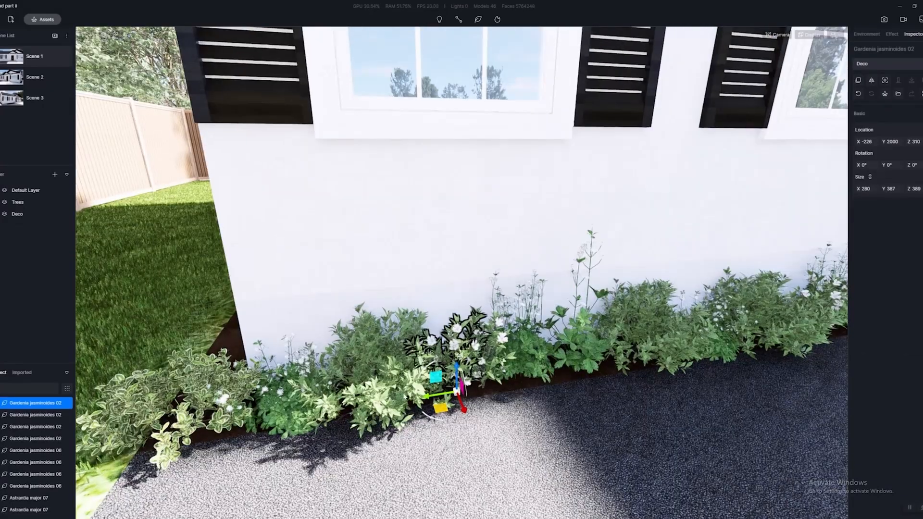
key(Delete)
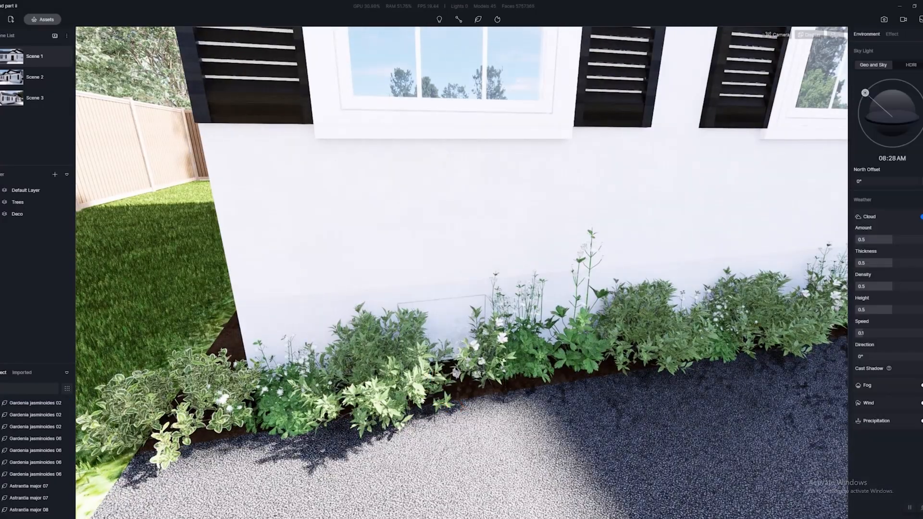
Shift the fence-side Gardenia jasminoides 06 and the corner Thymus mongolicus 03 toward the porch, to about Y 1737 and Y 1125
click(334, 399)
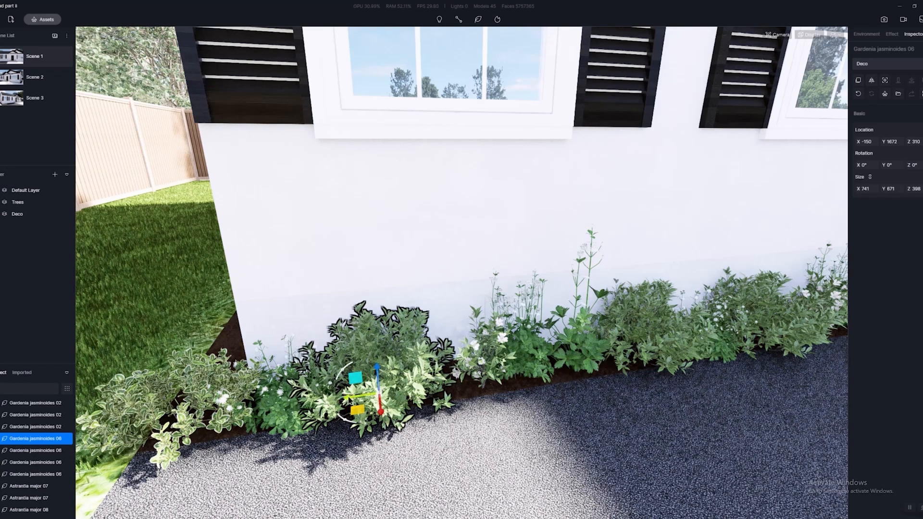
drag(352, 400, 367, 398)
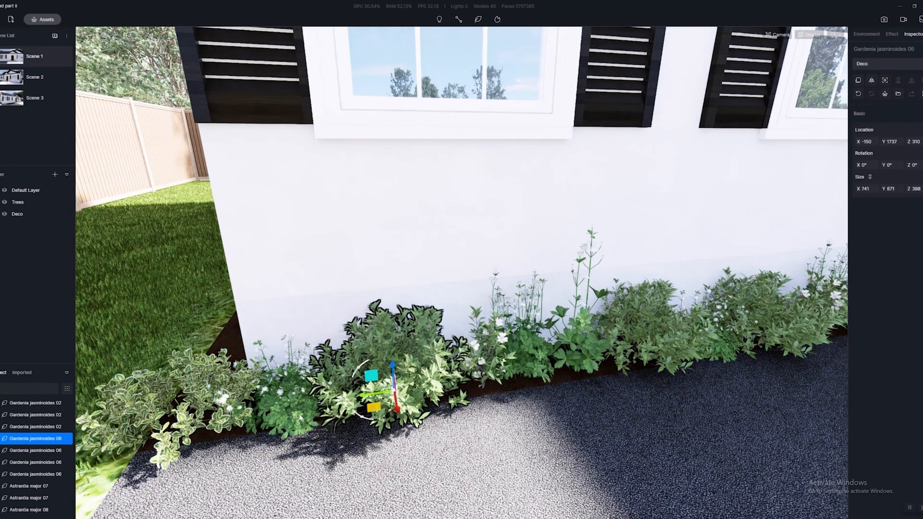
click(296, 394)
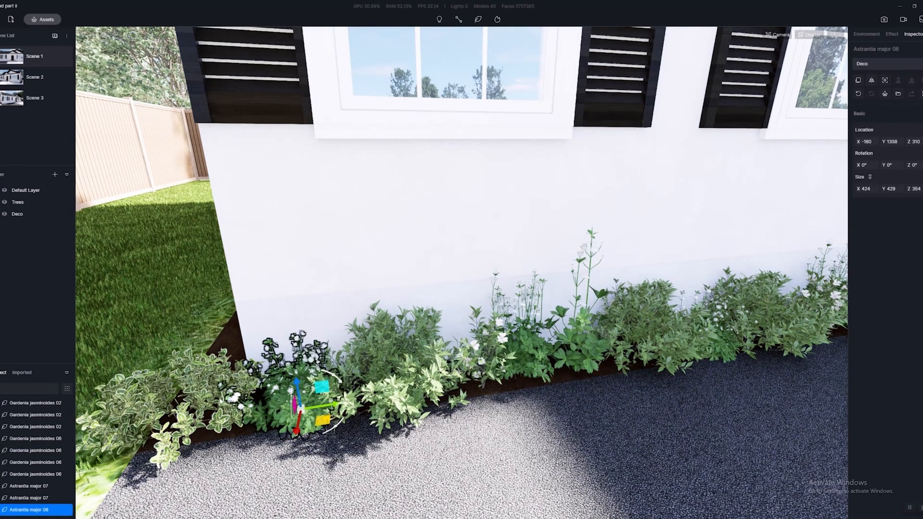
click(191, 412)
drag(218, 423, 287, 420)
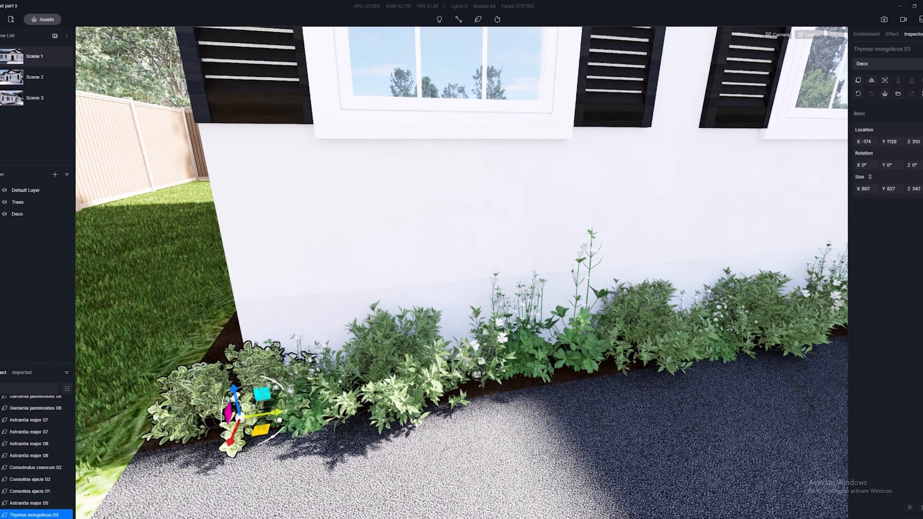
Examine the house front from the lawn, including the unplanted soil beyond the porch and around the far corner
key(s)
key(d)
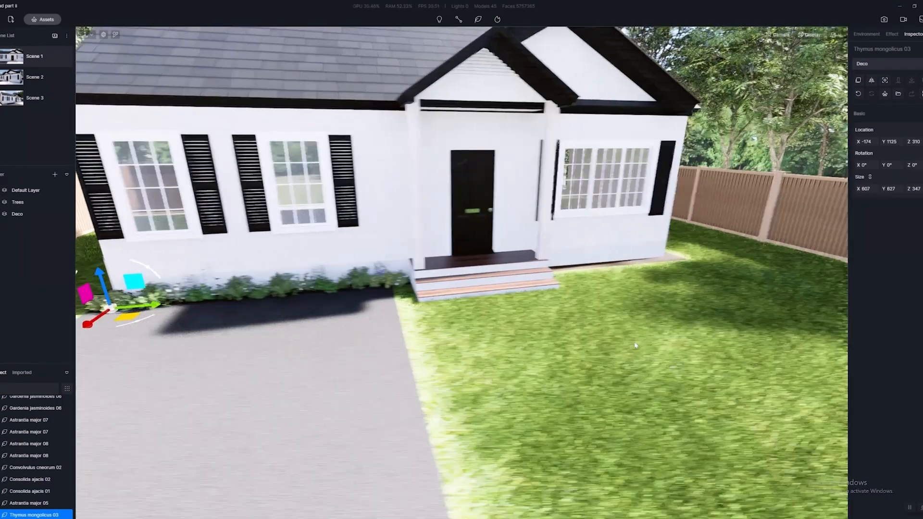
right_drag(566, 350, 547, 342)
key(s)
key(d)
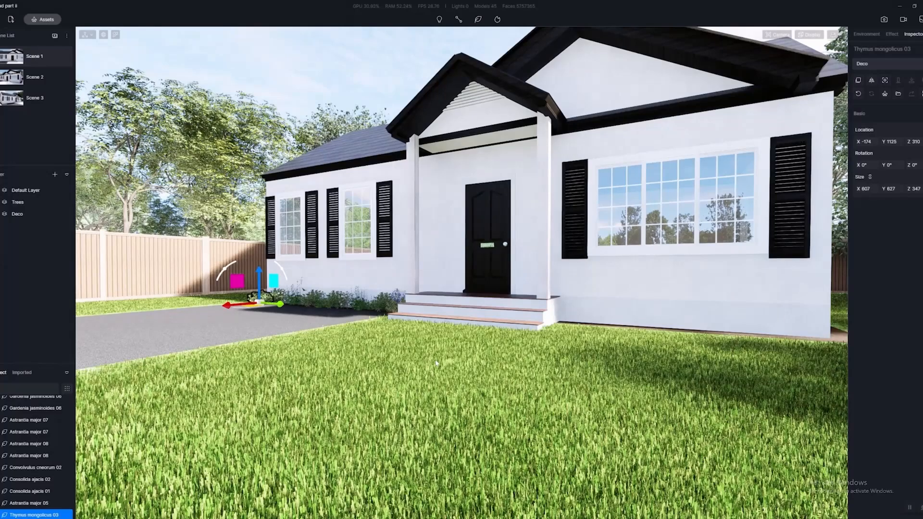
right_drag(436, 363, 474, 361)
key(d)
right_drag(414, 323, 450, 320)
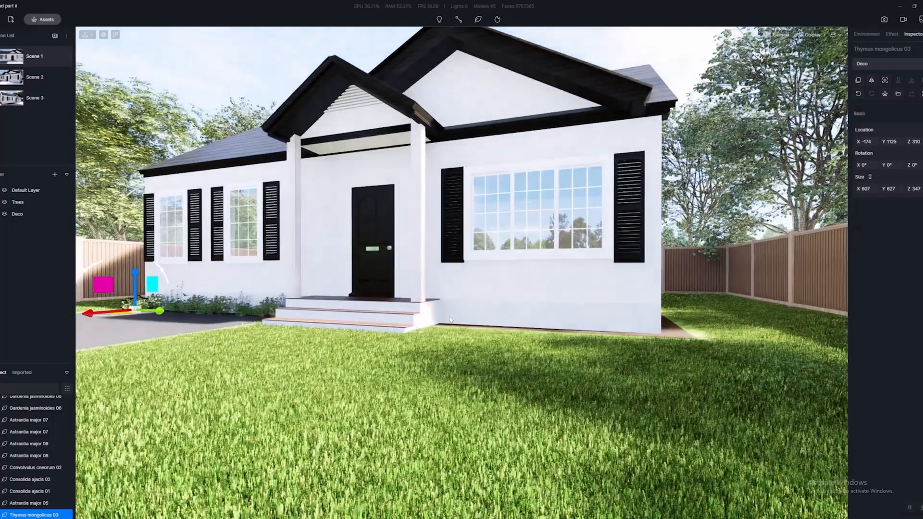
key(w)
key(d)
right_drag(491, 355, 448, 359)
key(d)
key(d)
right_drag(594, 323, 612, 334)
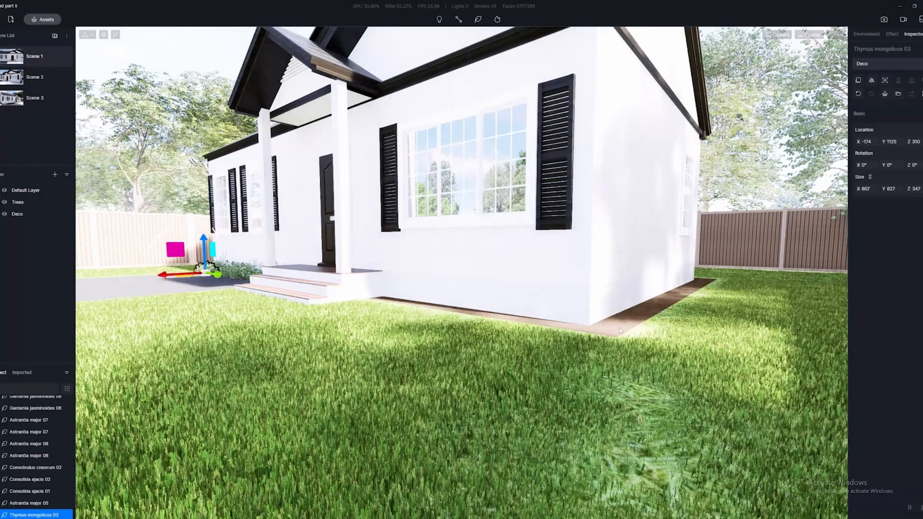
key(d)
right_drag(620, 331, 593, 435)
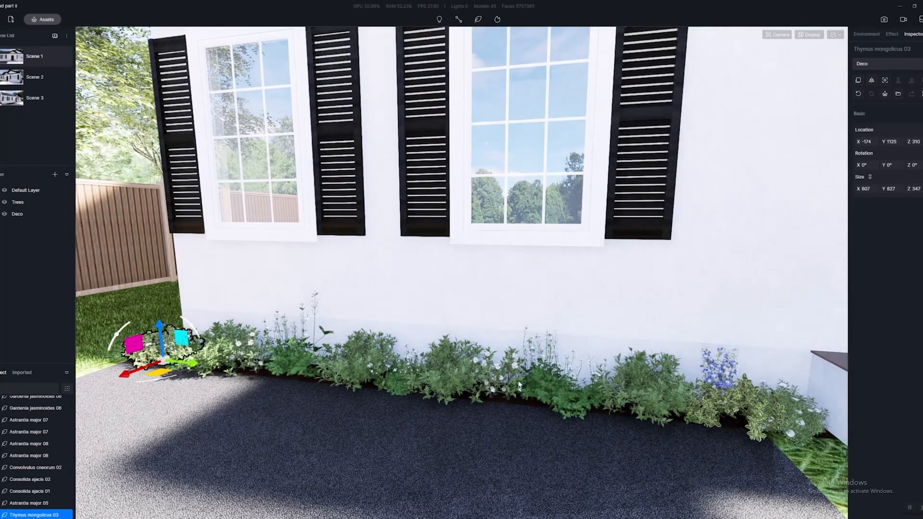
Check individual plants in the driveway-side border, including the thyme and gardenia shrubs, from close up and from the porch side
click(138, 356)
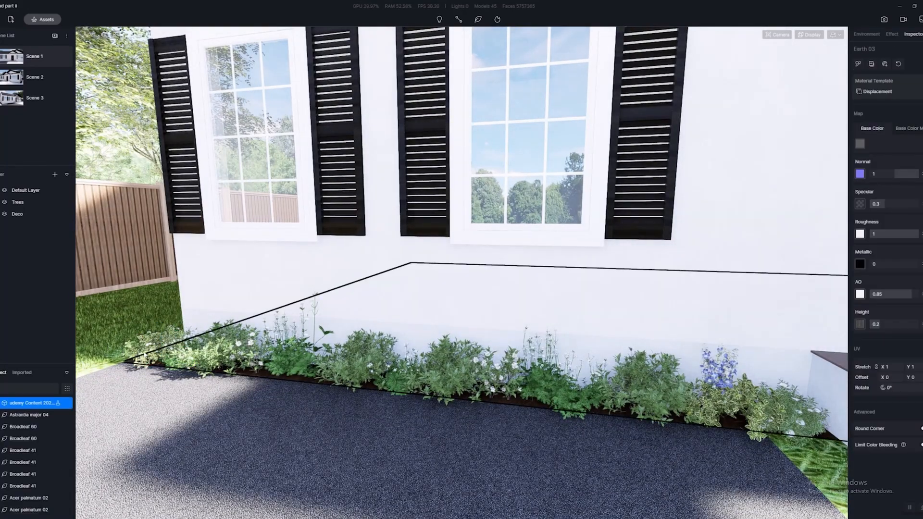
click(162, 345)
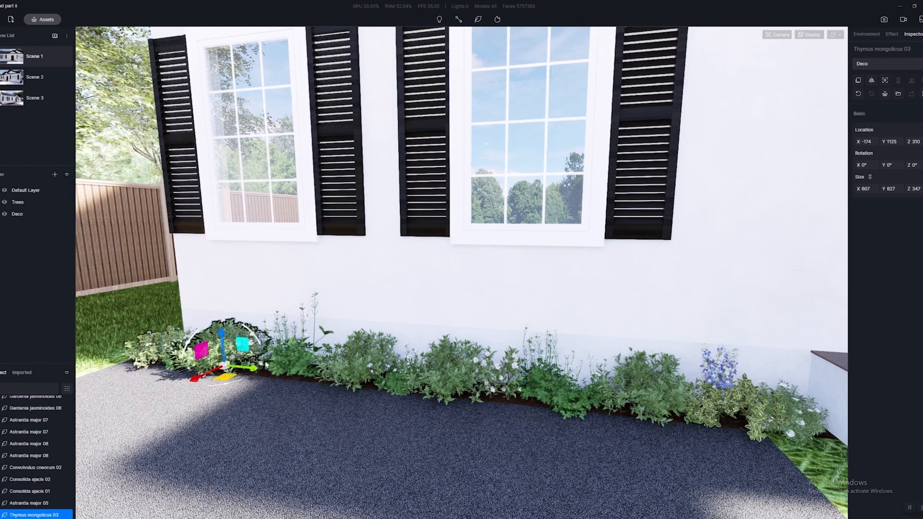
click(288, 359)
click(375, 374)
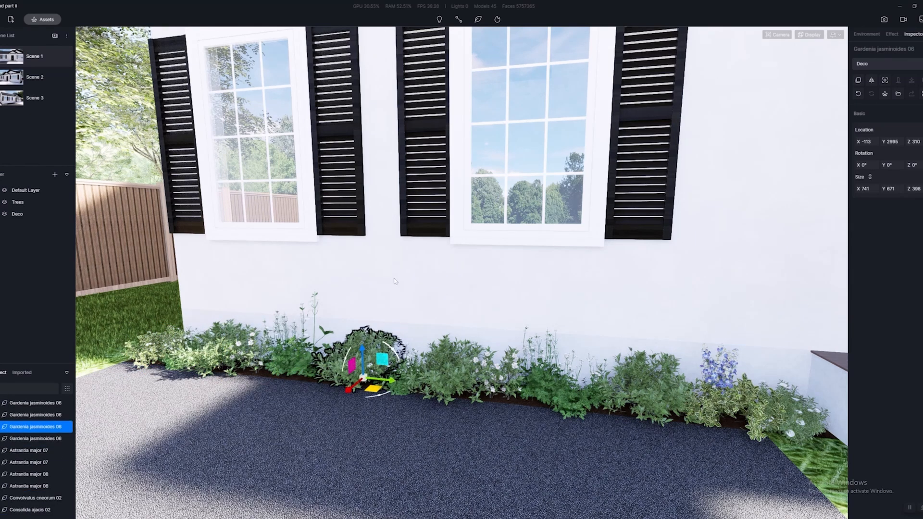
middle_drag(492, 349, 418, 334)
scroll(447, 324, down, 3)
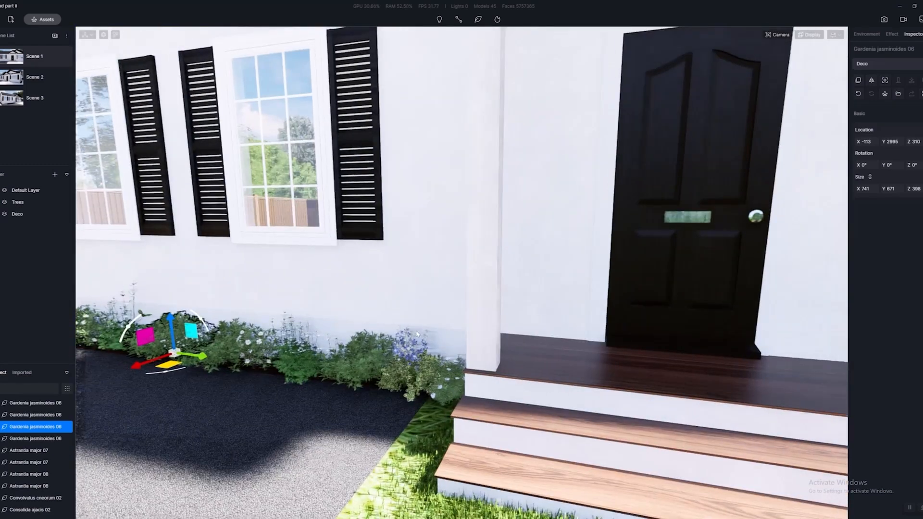
key(s)
right_drag(418, 334, 493, 279)
key(d)
key(d)
key(s)
key(s)
key(w)
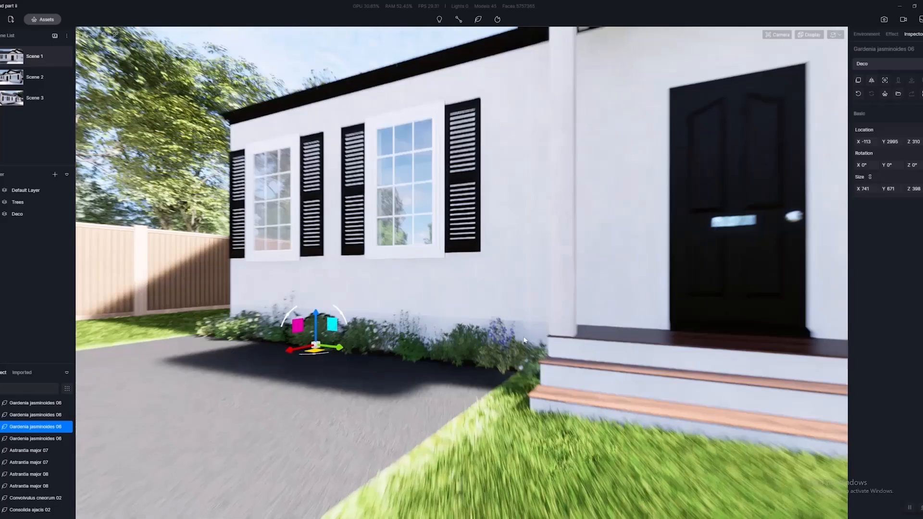
drag(512, 359, 346, 344)
click(351, 337)
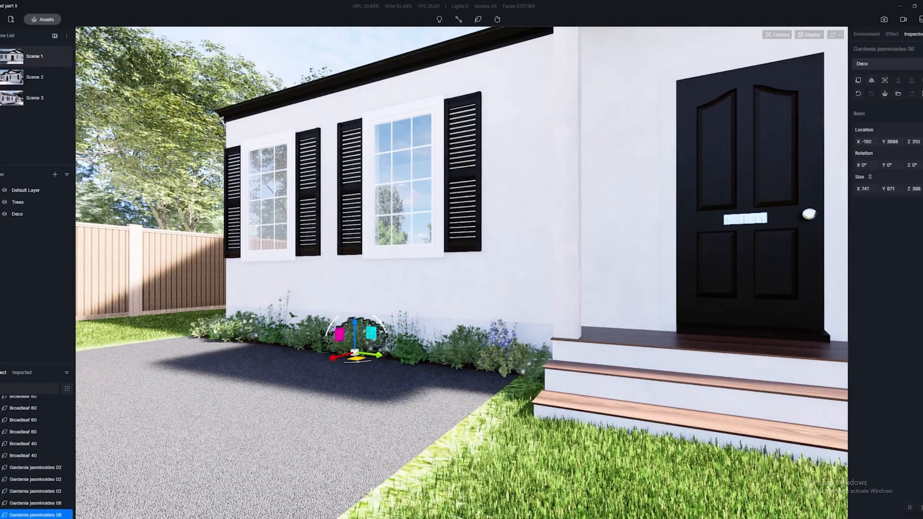
click(233, 332)
Review the planting beyond the porch and the Golden Privet shrubs along the side wall from several viewpoints
key(s)
right_drag(504, 394, 475, 376)
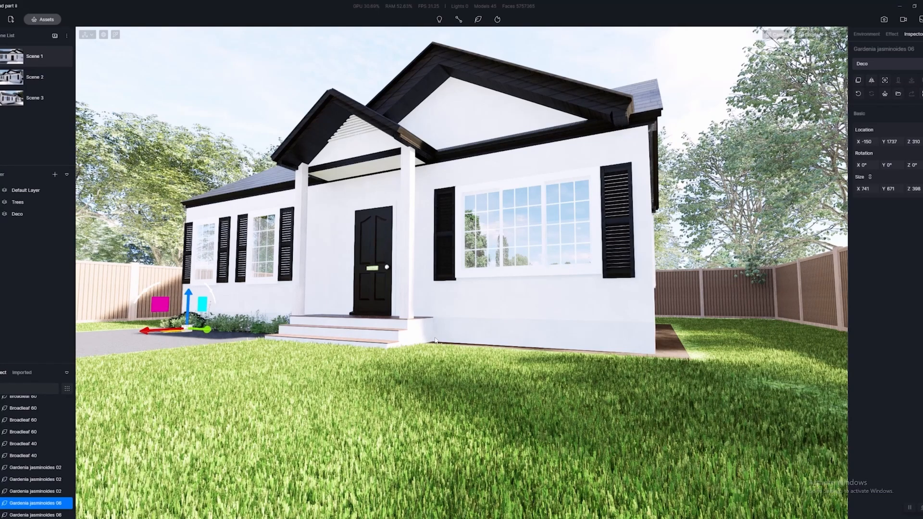
key(d)
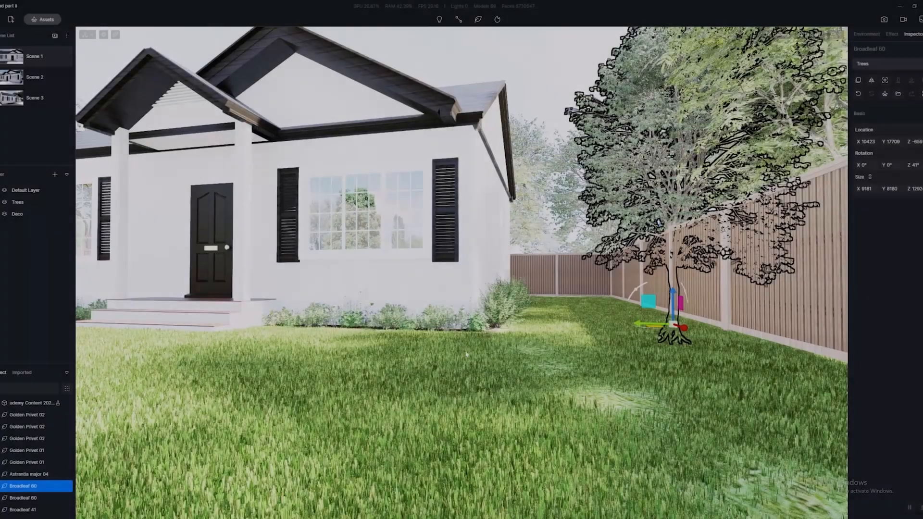
key(d)
key(w)
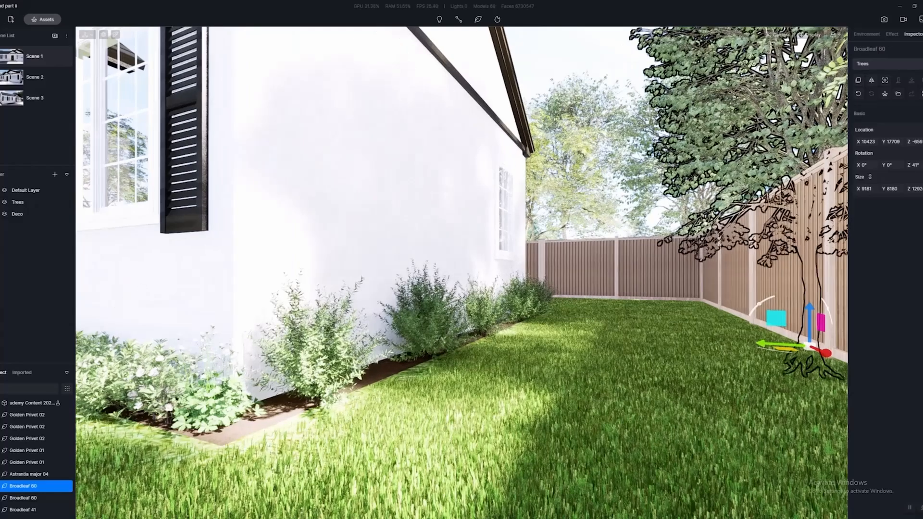
click(298, 384)
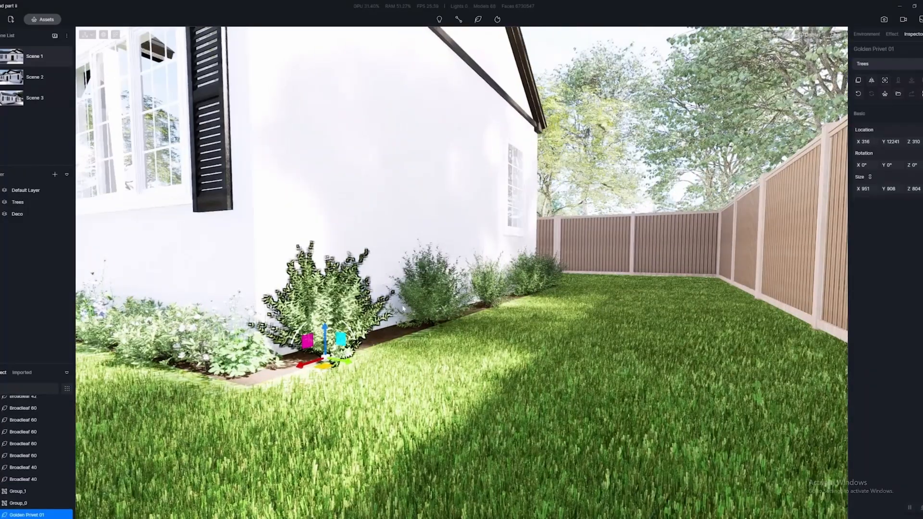
key(d)
right_drag(403, 308, 453, 322)
key(w)
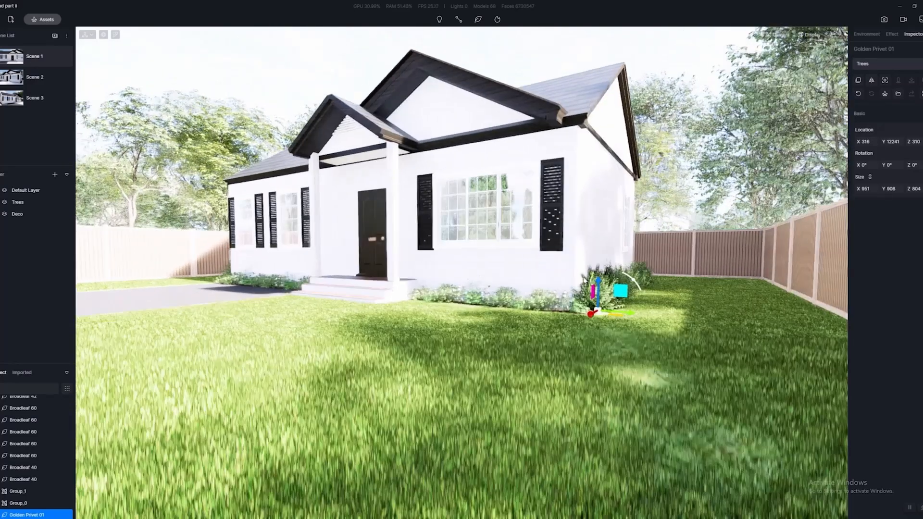
key(w)
right_drag(585, 279, 604, 280)
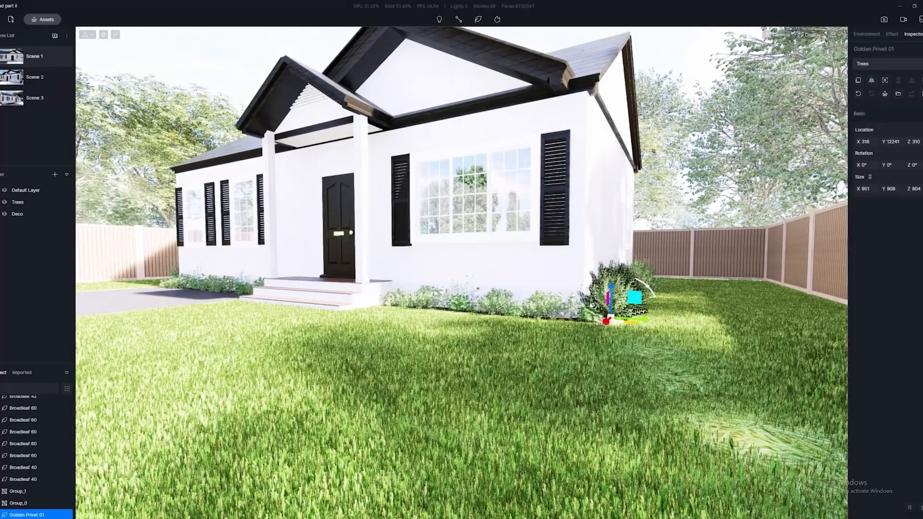
right_drag(379, 350, 632, 302)
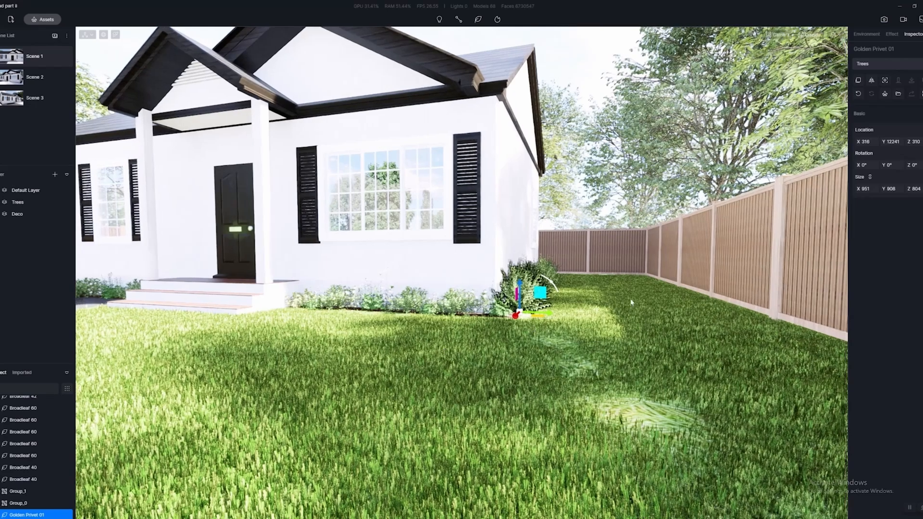
key(a)
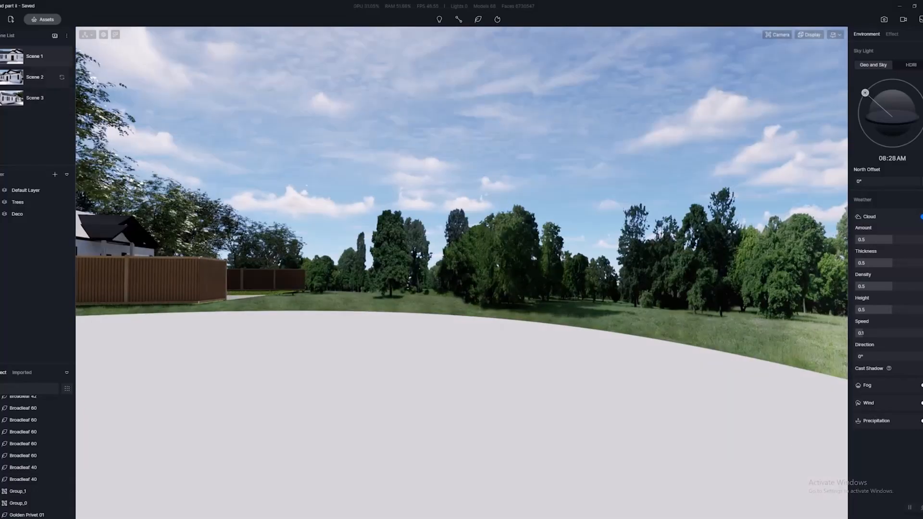
Recall Scene 1, inspect the fenced back corner of the lawn, and return to the Scene 2 view
click(4, 58)
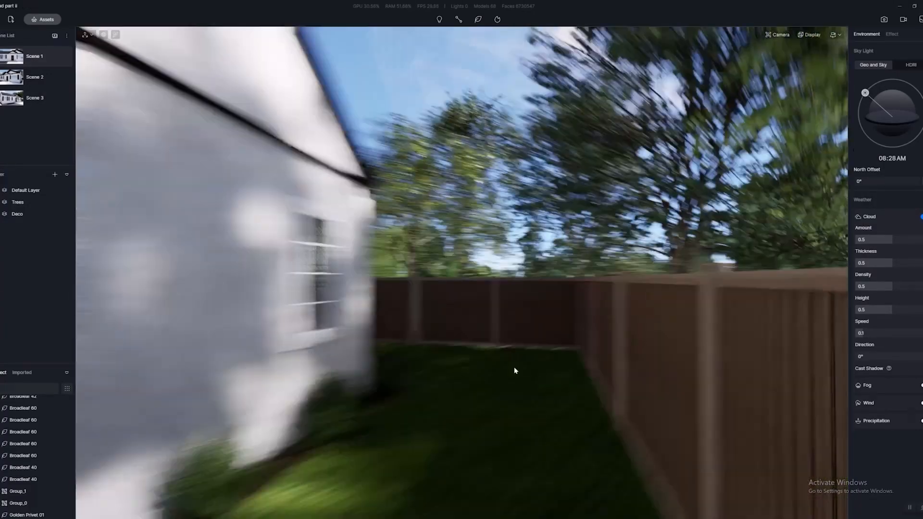
key(d)
right_drag(506, 362, 544, 283)
key(w)
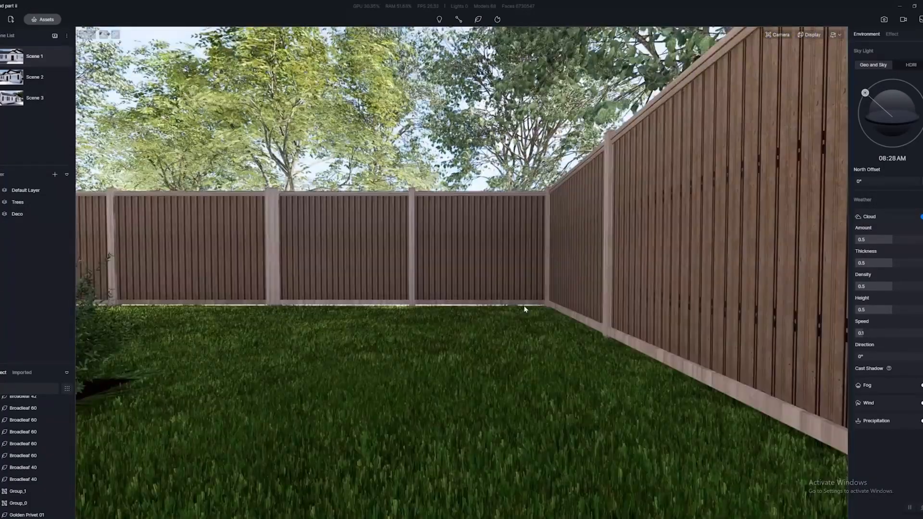
right_drag(512, 315, 604, 322)
key(a)
key(e)
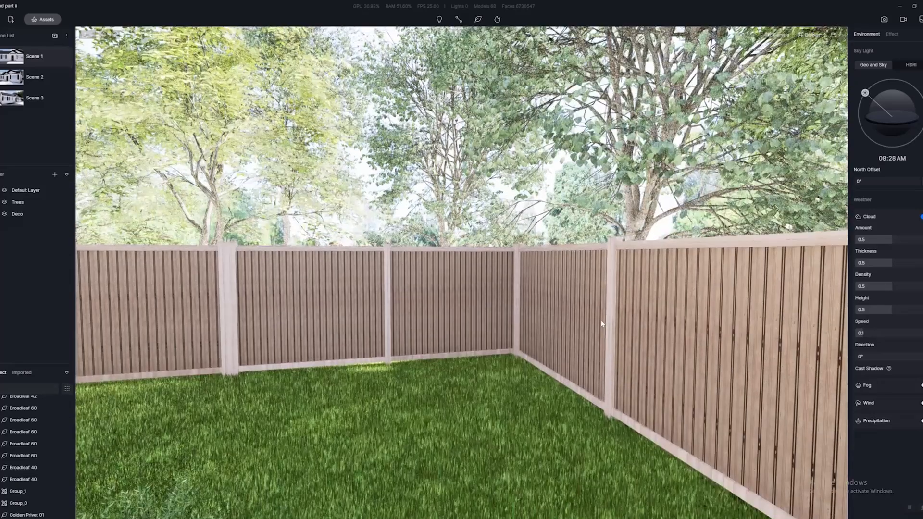
key(w)
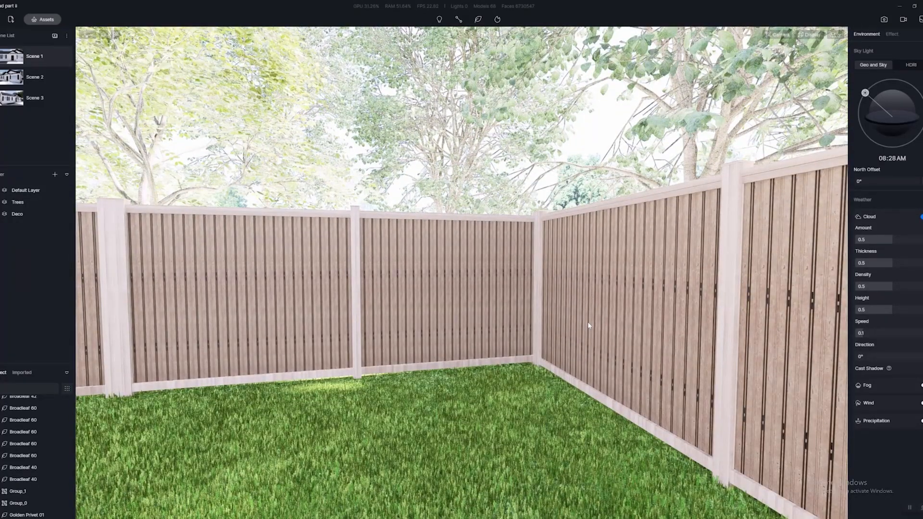
mouse_move(443, 346)
right_down()
mouse_move(517, 370)
mouse_move(569, 372)
mouse_move(447, 347)
right_up()
key(a)
key(w)
key(d)
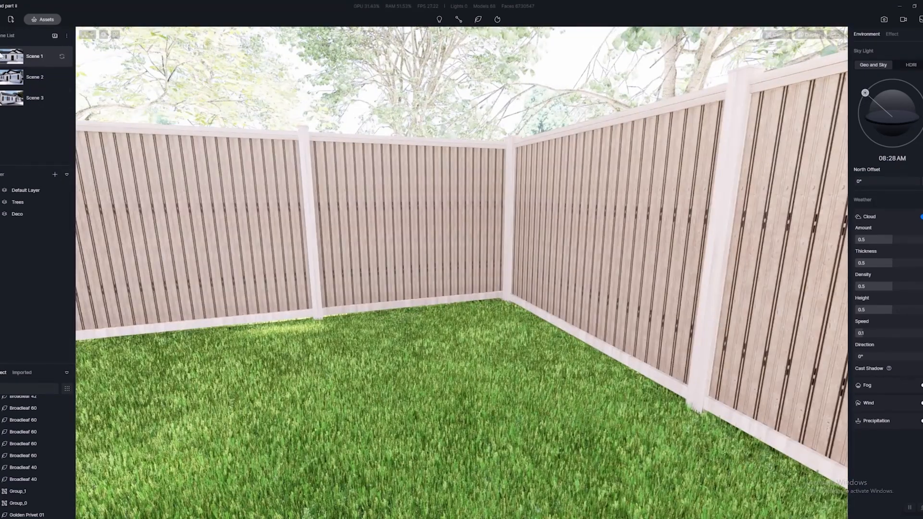
click(19, 77)
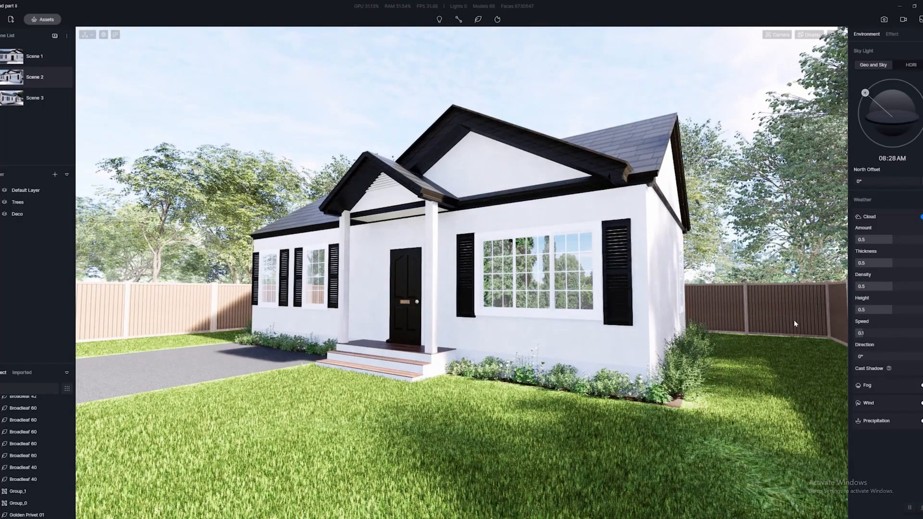
Hide the Trees layer to leave the fenced back corner of the lawn clear for planting
right_drag(797, 434, 617, 450)
key(w)
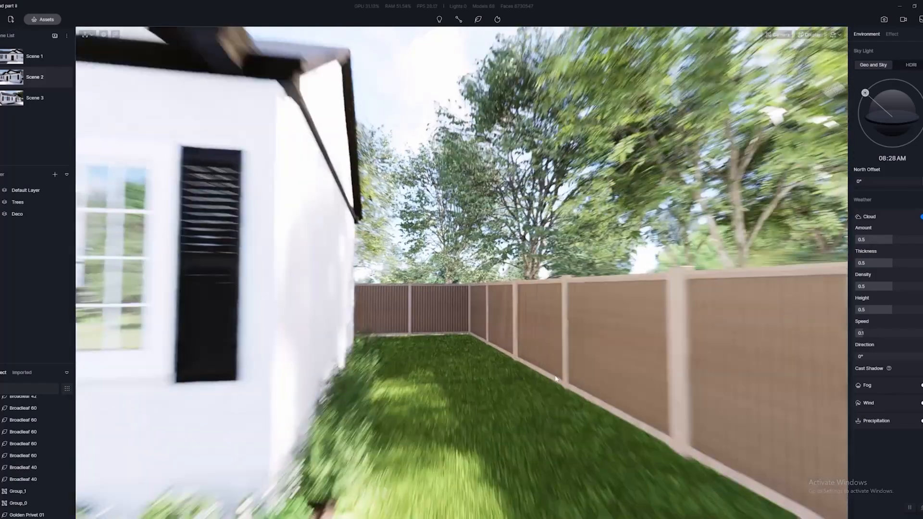
key(w)
right_drag(556, 379, 682, 377)
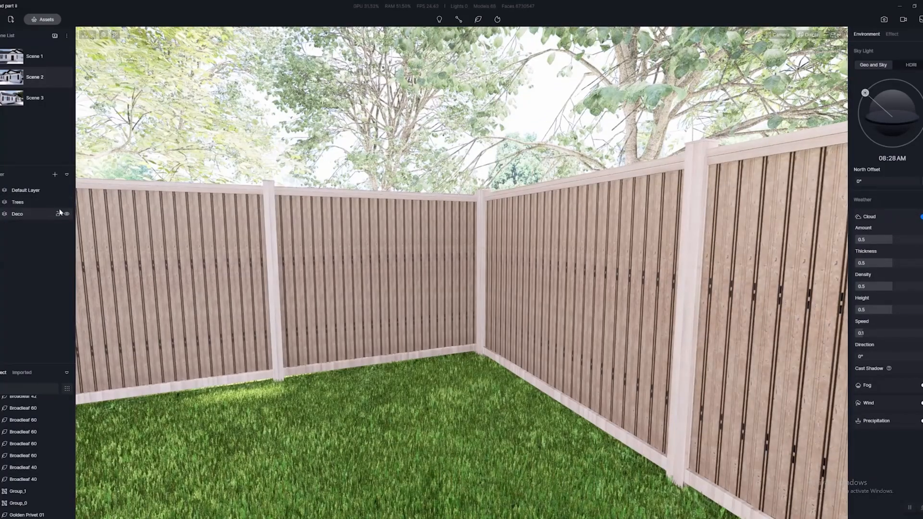
click(67, 202)
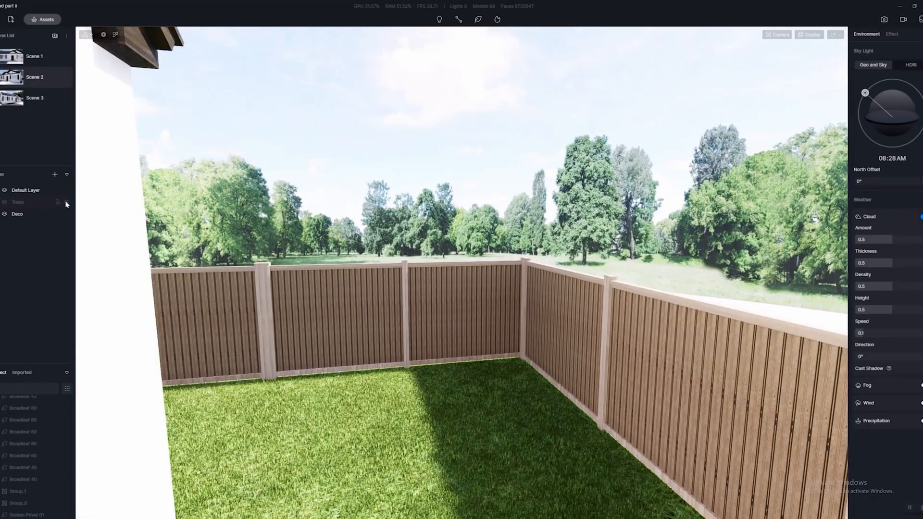
click(66, 202)
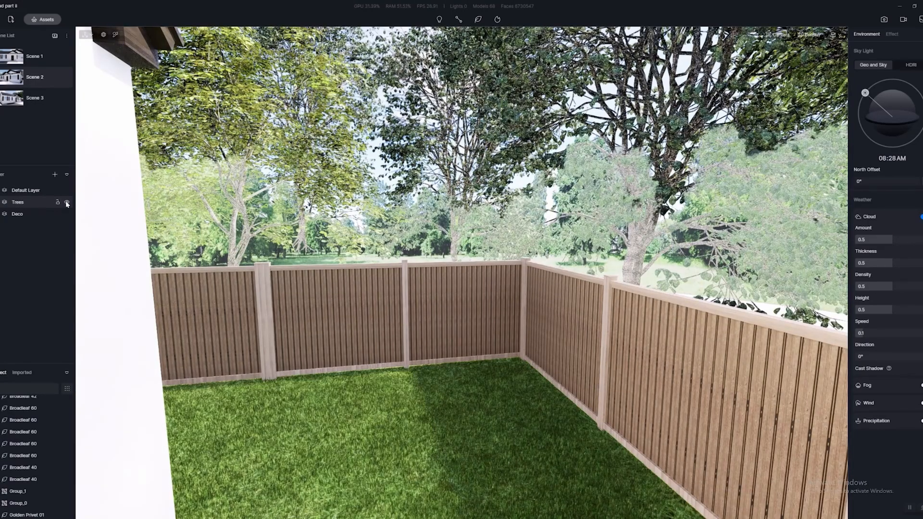
click(66, 202)
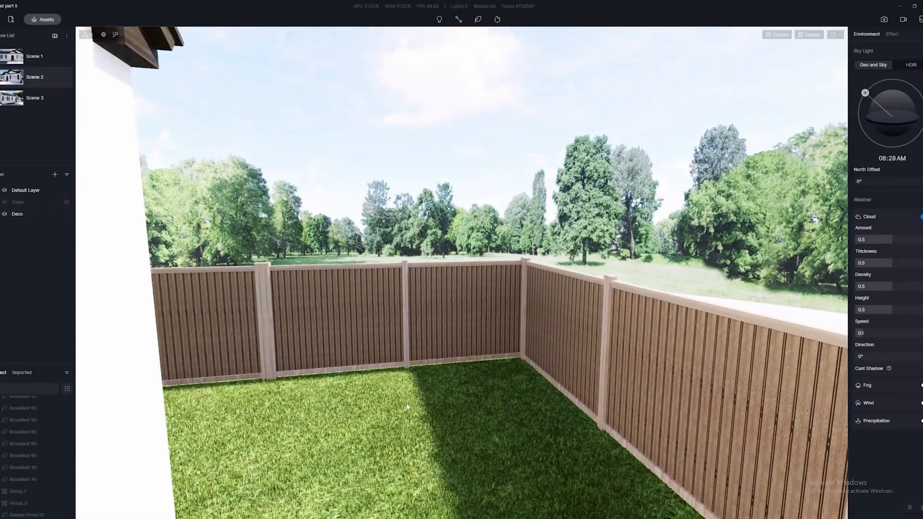
Place a Gardenia jasminoides 04 flowering shrub on the lawn beside the back fence, near the corner
scroll(631, 422, up, 5)
right_drag(631, 422, 585, 404)
scroll(585, 404, down, 2)
key(m)
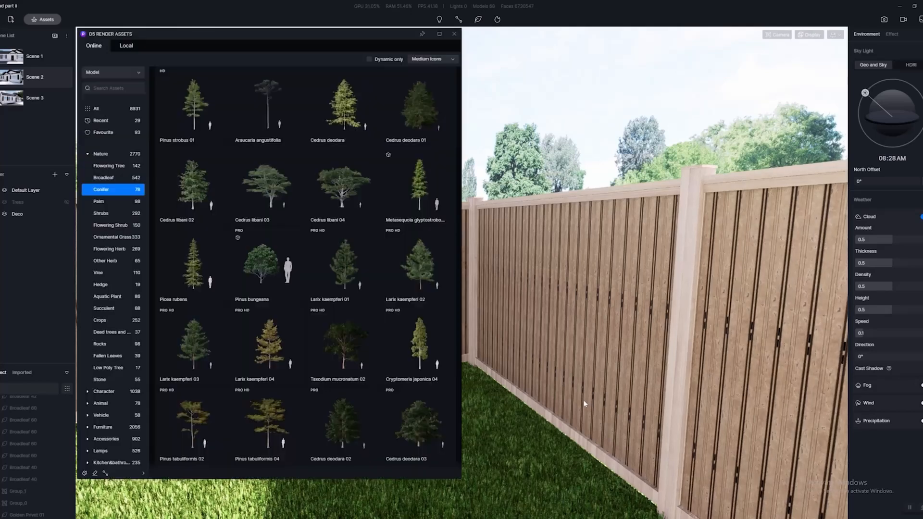
click(98, 179)
scroll(835, 395, down, 2)
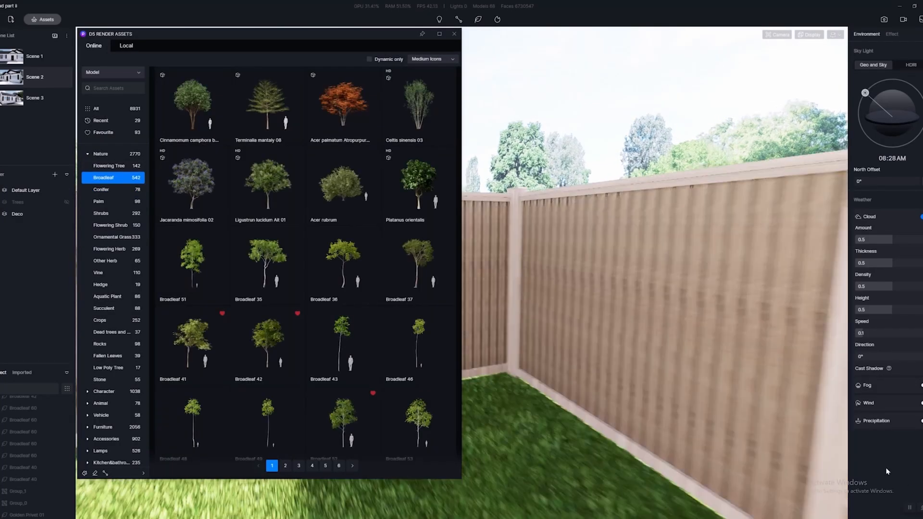
scroll(335, 319, down, 1)
scroll(298, 327, down, 8)
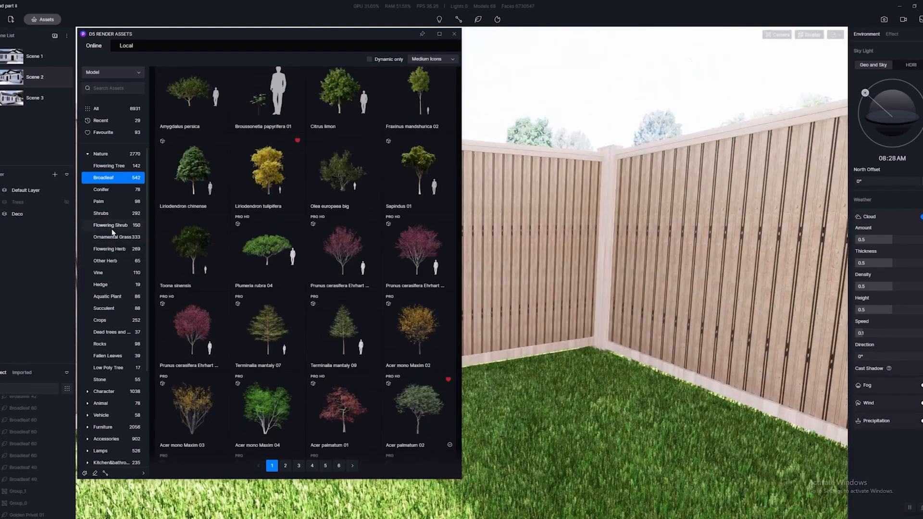
click(110, 225)
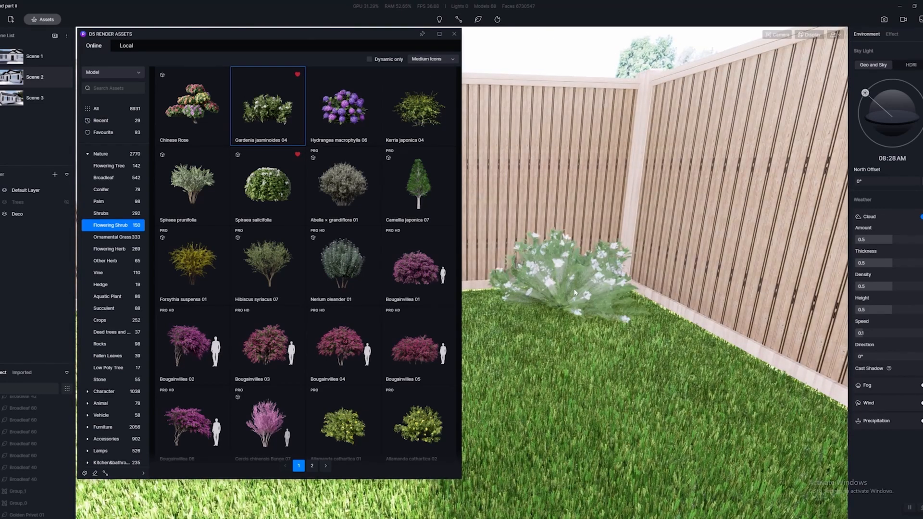
click(575, 292)
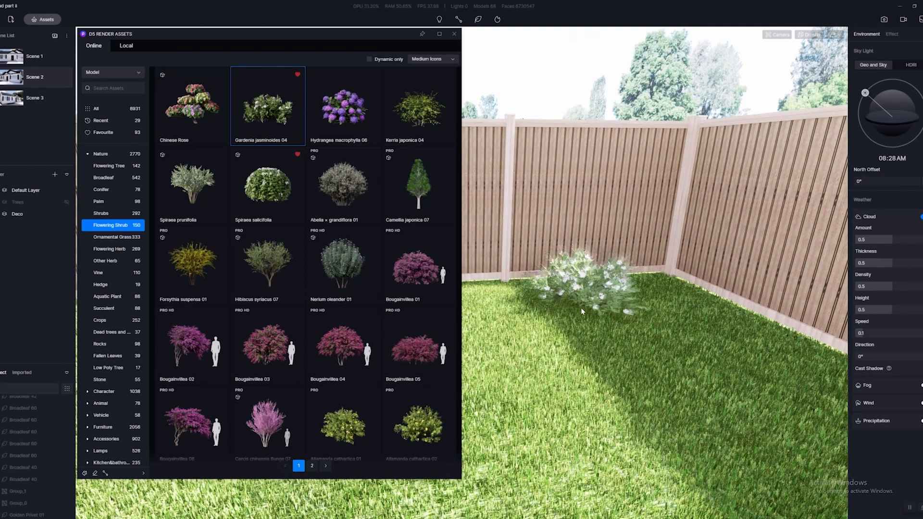
click(581, 308)
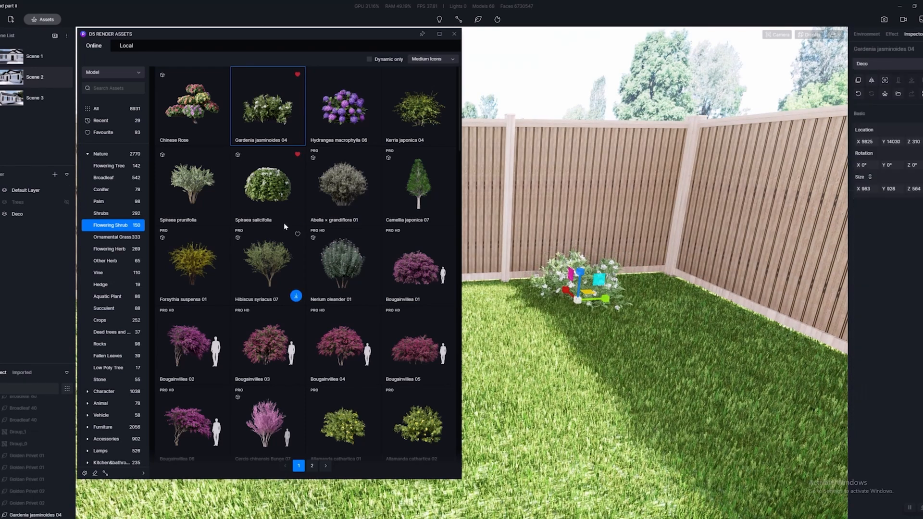
Place a Fagraea ceilanica 07 shrub along the side fence near the back corner of the lawn
scroll(321, 286, down, 5)
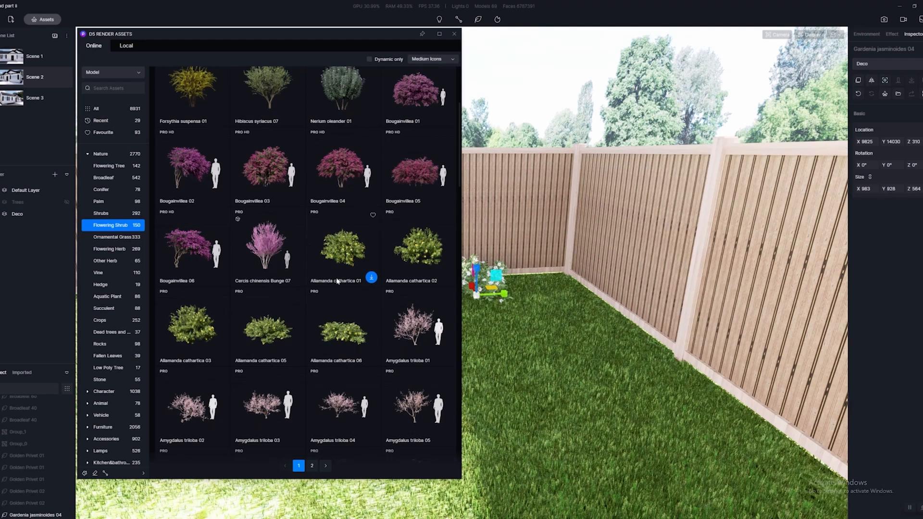
scroll(338, 295, down, 3)
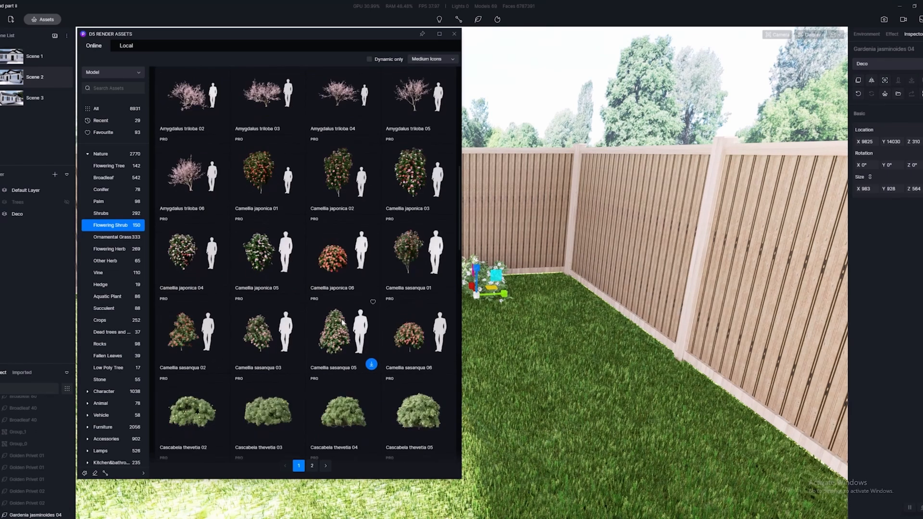
scroll(344, 344, down, 6)
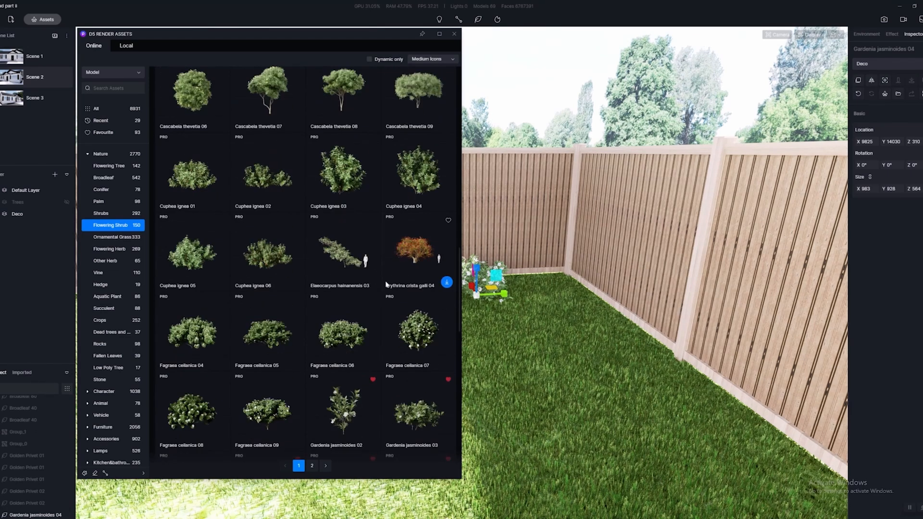
click(415, 336)
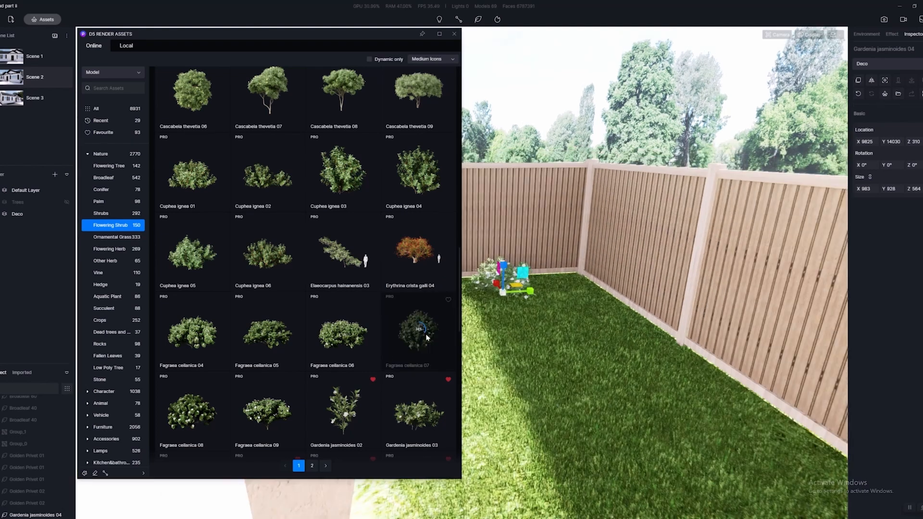
click(422, 339)
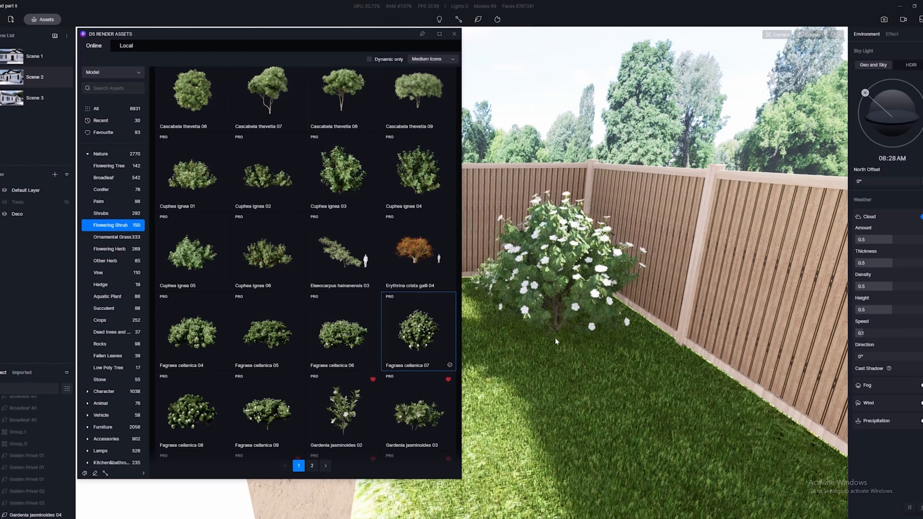
scroll(558, 325, down, 8)
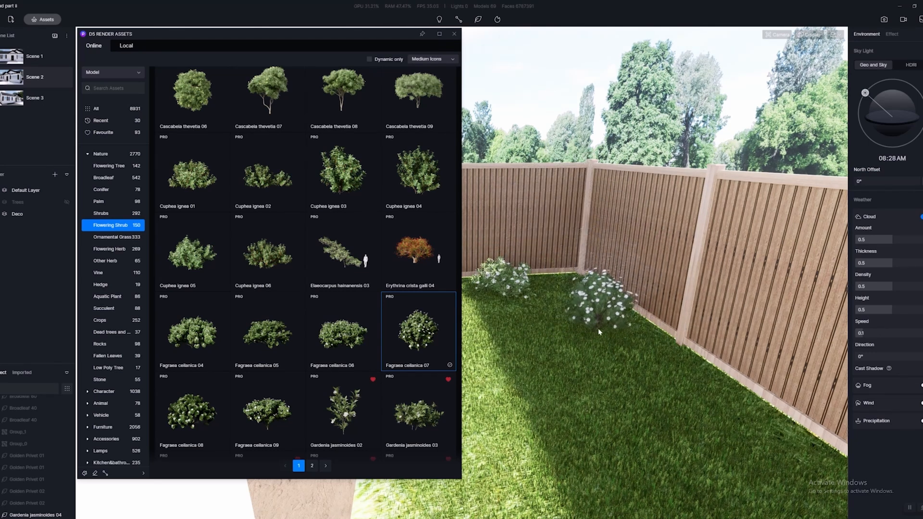
click(597, 329)
Place two Jasminum sambac 04 shrubs, one between the gardenia and the Fagraea and one on the gardenia's far side
scroll(335, 371, down, 2)
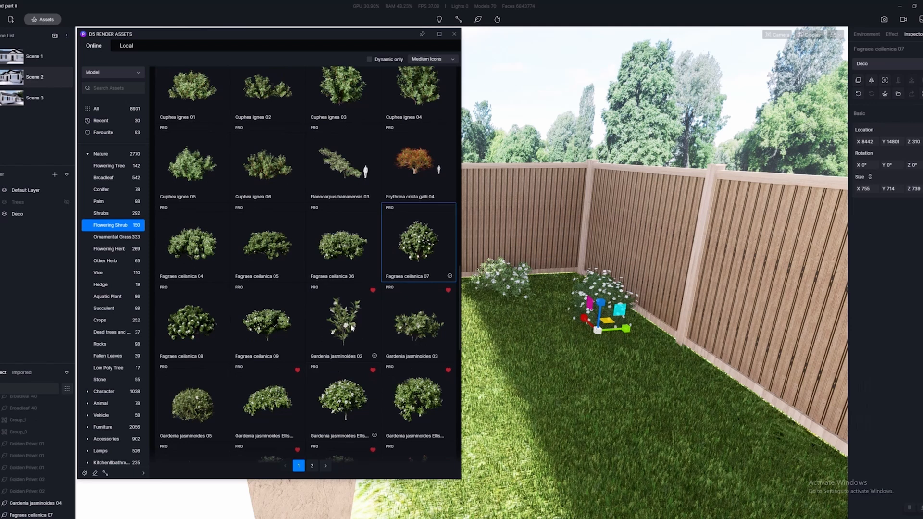
scroll(352, 327, down, 5)
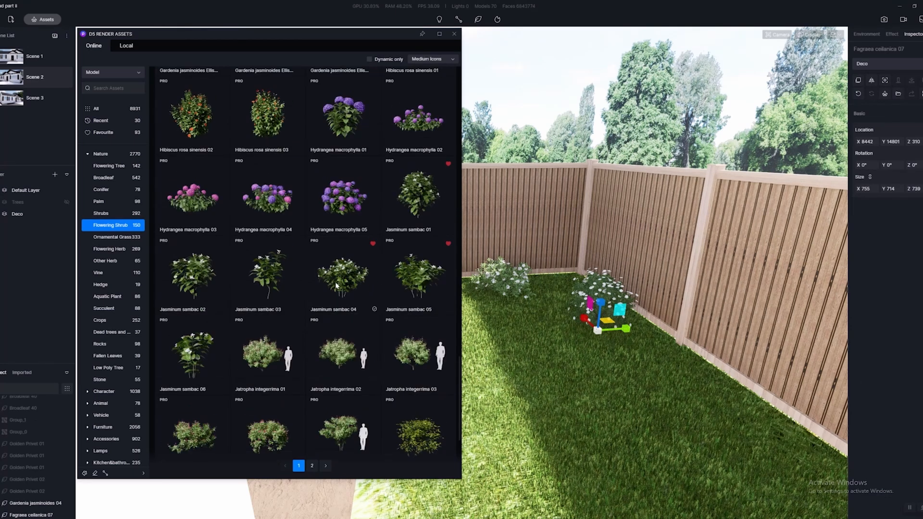
click(336, 282)
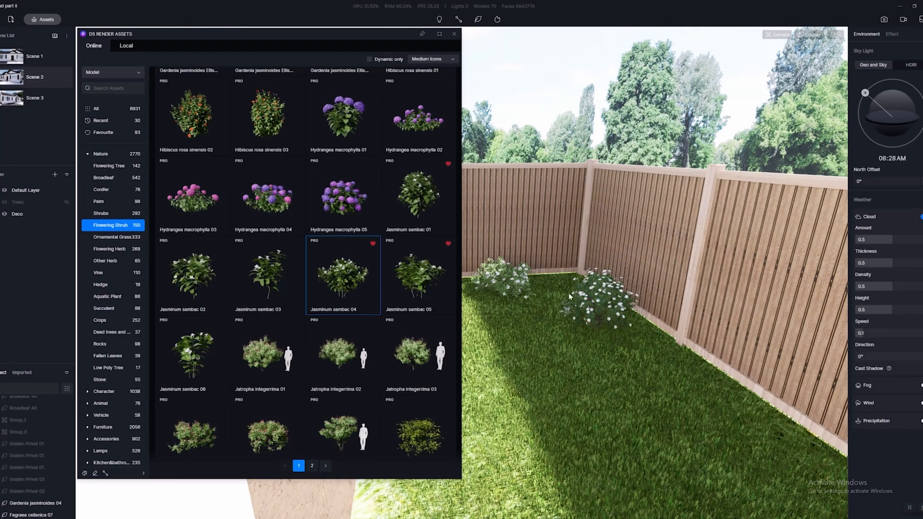
key(d)
key(a)
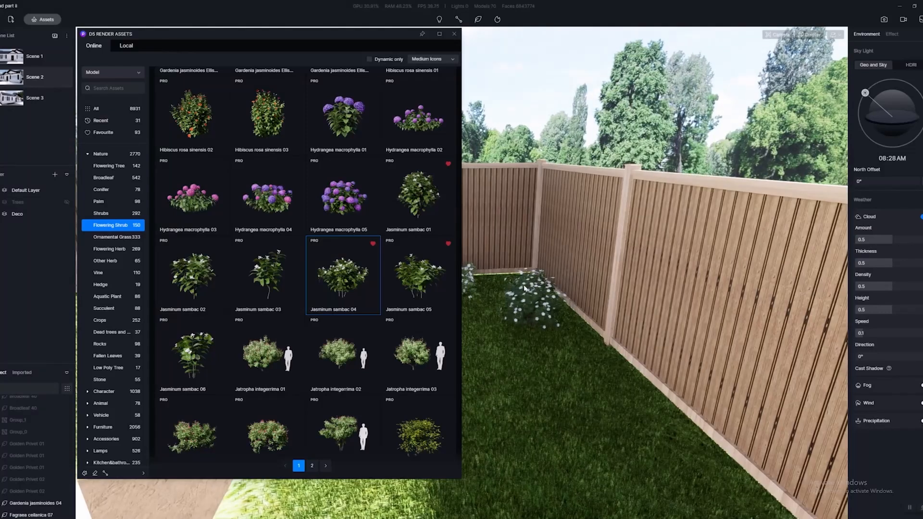
key(a)
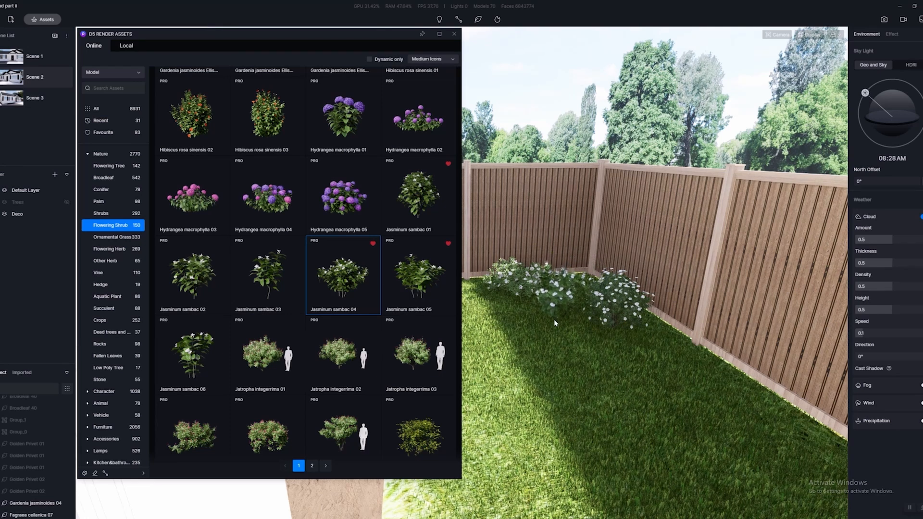
click(547, 316)
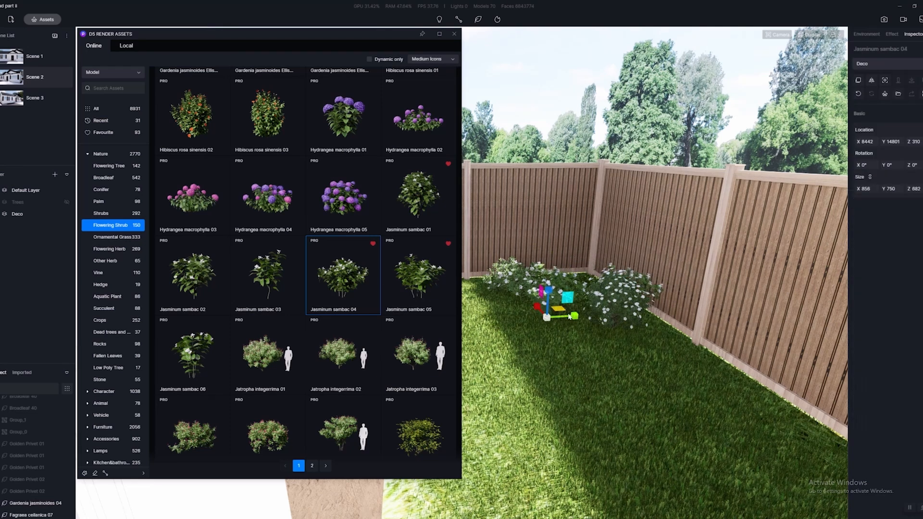
click(471, 294)
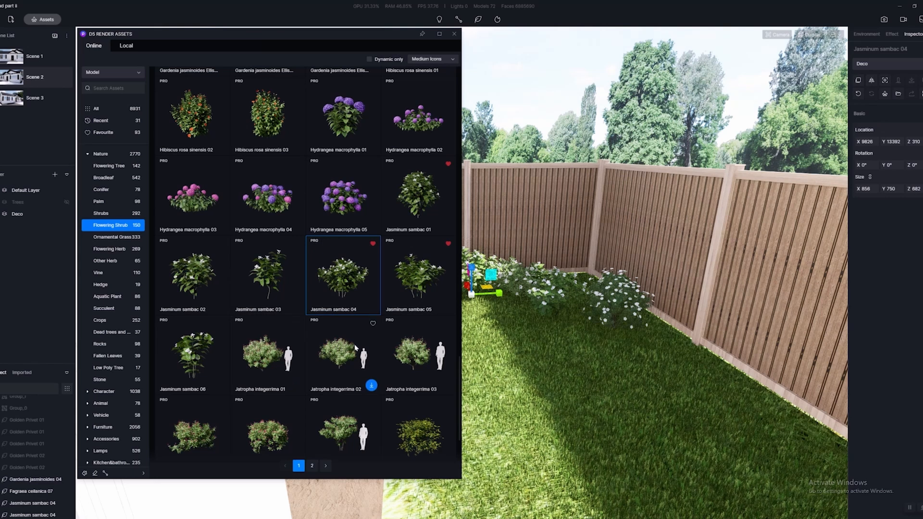
Place a large Rhodotypos scandens shrub in the fence corner behind the smaller flowering shrubs
scroll(356, 347, down, 4)
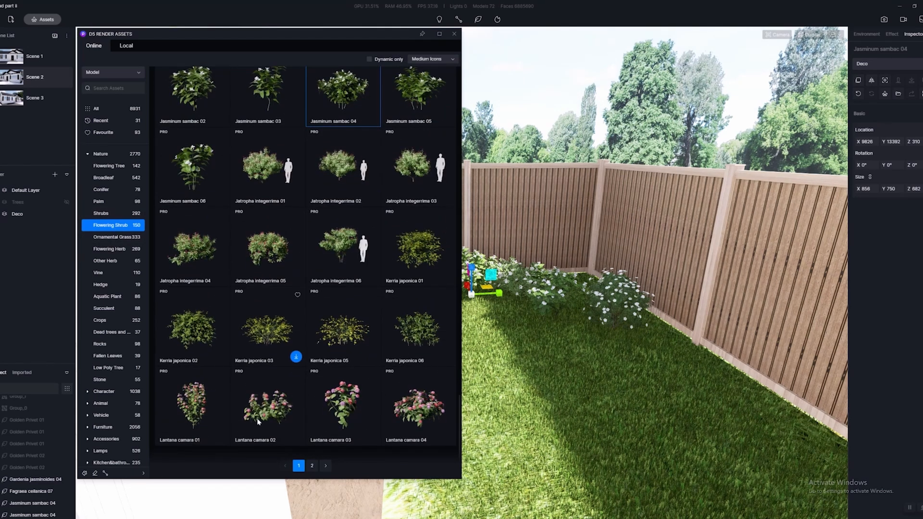
click(312, 466)
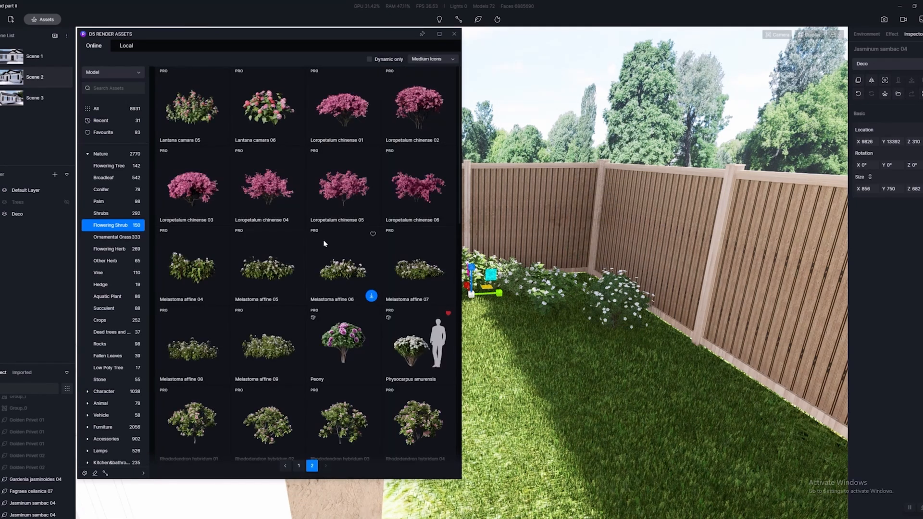
scroll(327, 243, down, 3)
scroll(323, 264, down, 8)
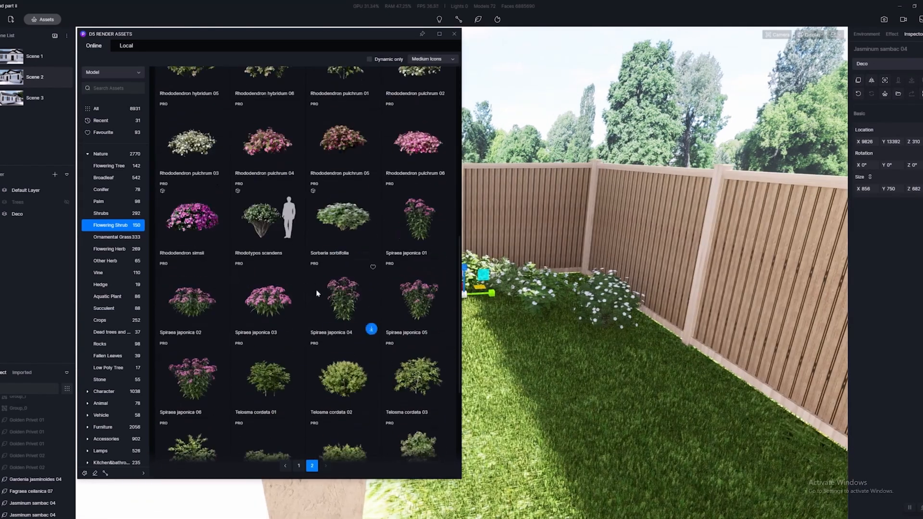
click(268, 88)
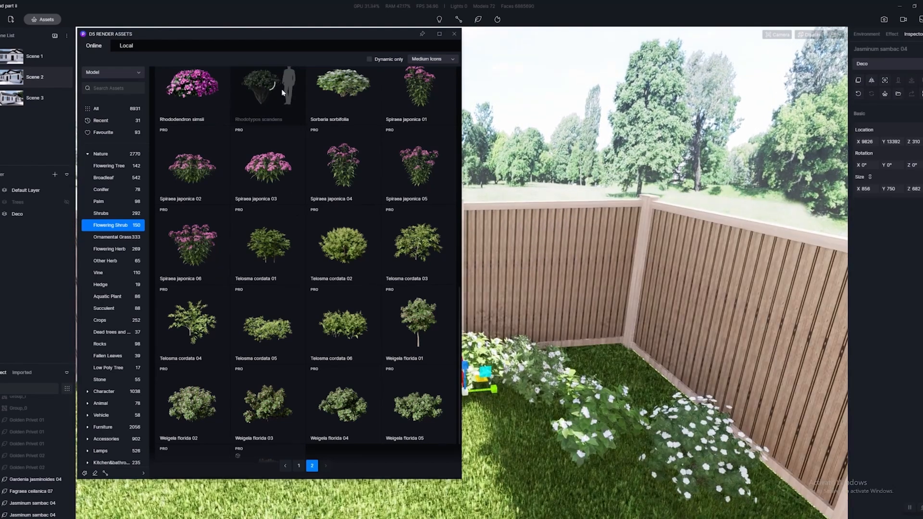
click(597, 371)
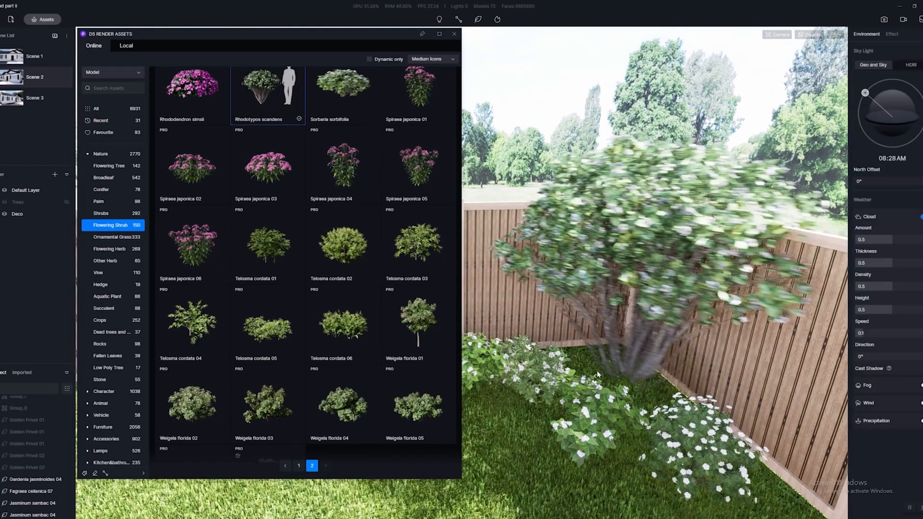
mouse_move(600, 374)
mouse_down()
mouse_move(600, 392)
mouse_move(603, 377)
mouse_move(610, 383)
mouse_up()
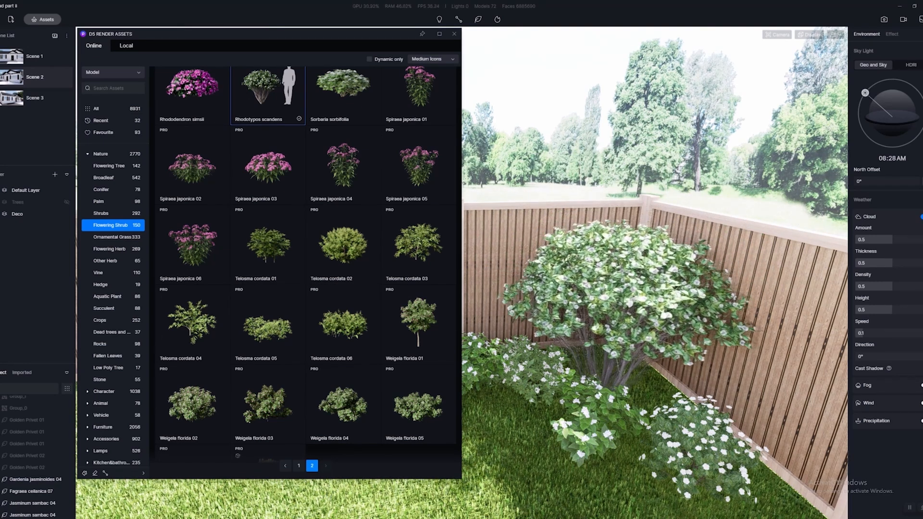
click(601, 392)
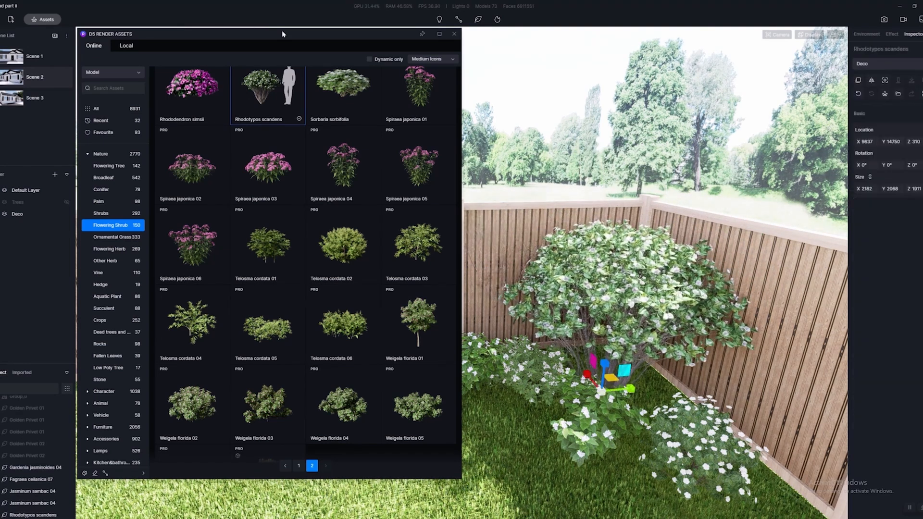
Recall Scene 2, close the asset library and examine the new corner planting from the lawn and up close
click(4, 85)
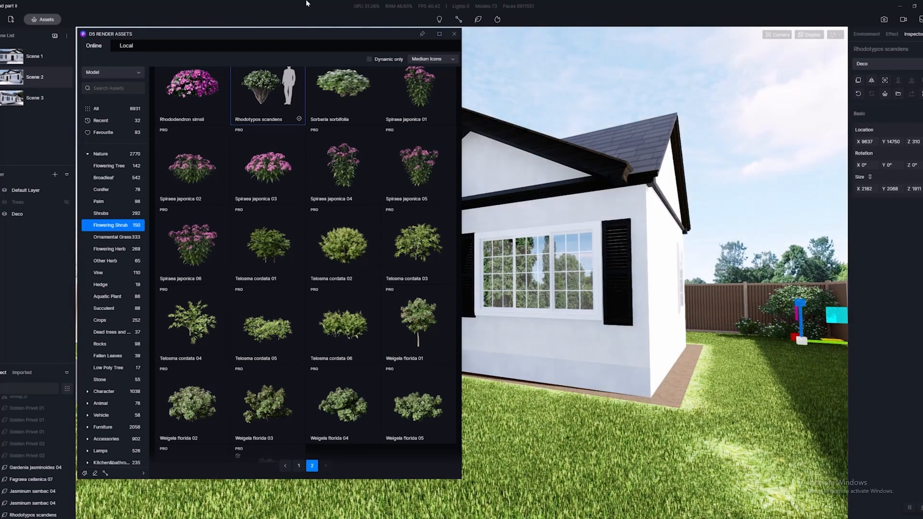
click(439, 34)
click(915, 6)
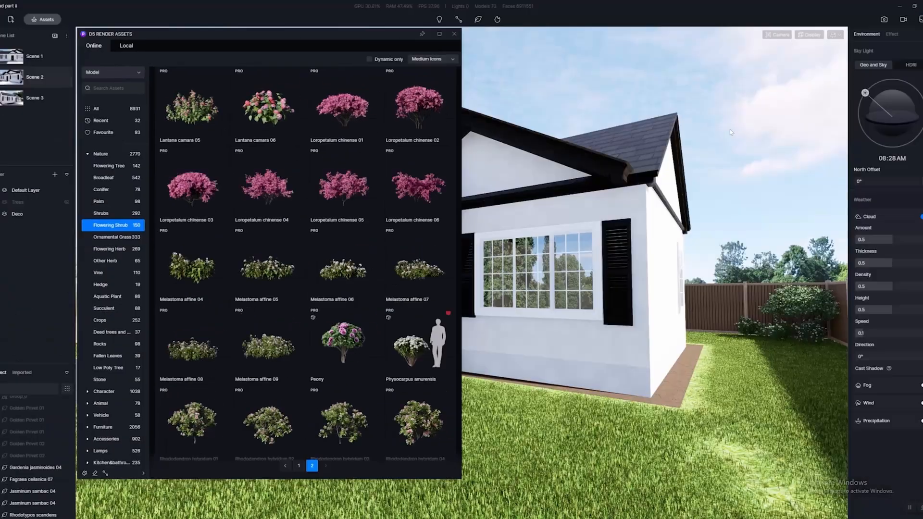
right_drag(640, 333, 601, 334)
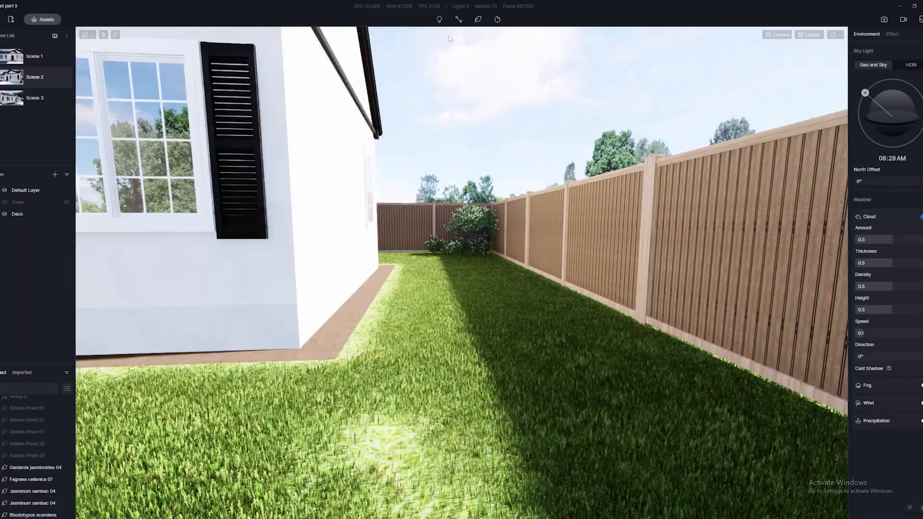
key(w)
key(e)
key(q)
key(a)
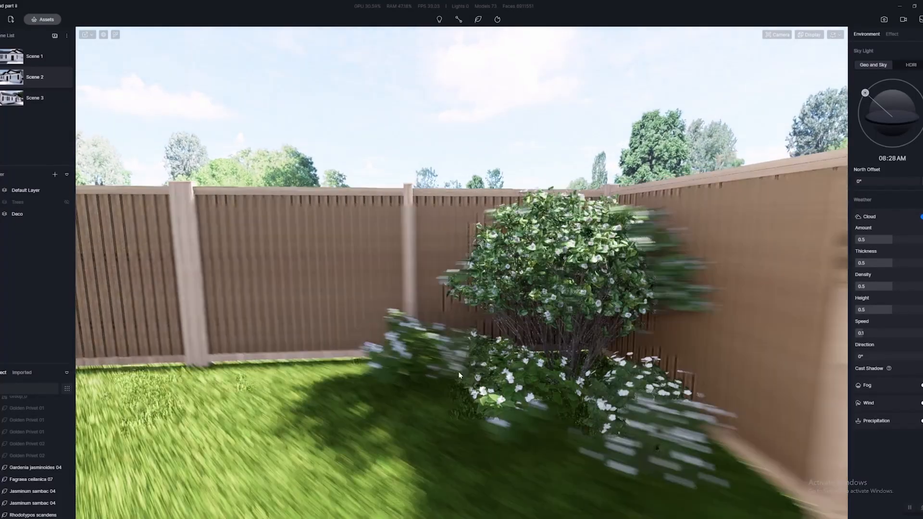
Move the outer Jasminum sambac 04 shrub deeper into the fence corner, to about X 9895, Y 14278, beneath the large shrub
key(w)
click(501, 383)
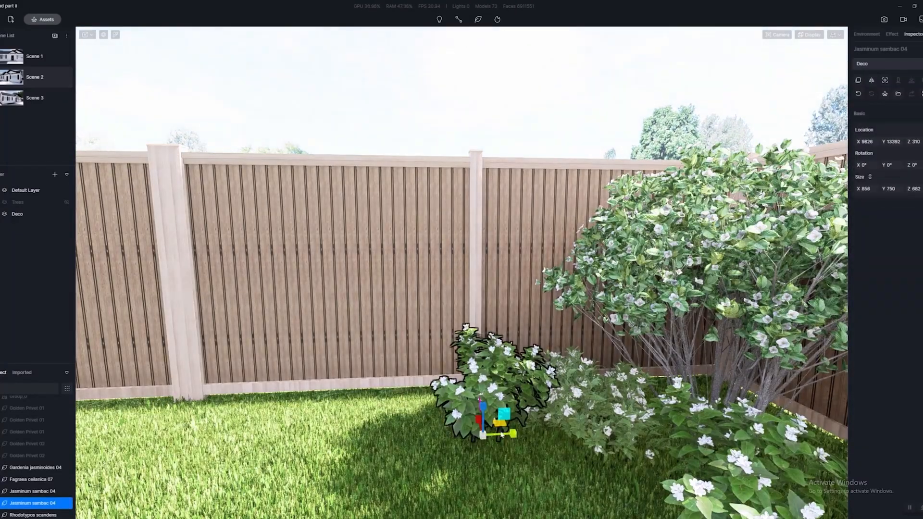
key(space)
drag(463, 450, 601, 433)
key(s)
key(d)
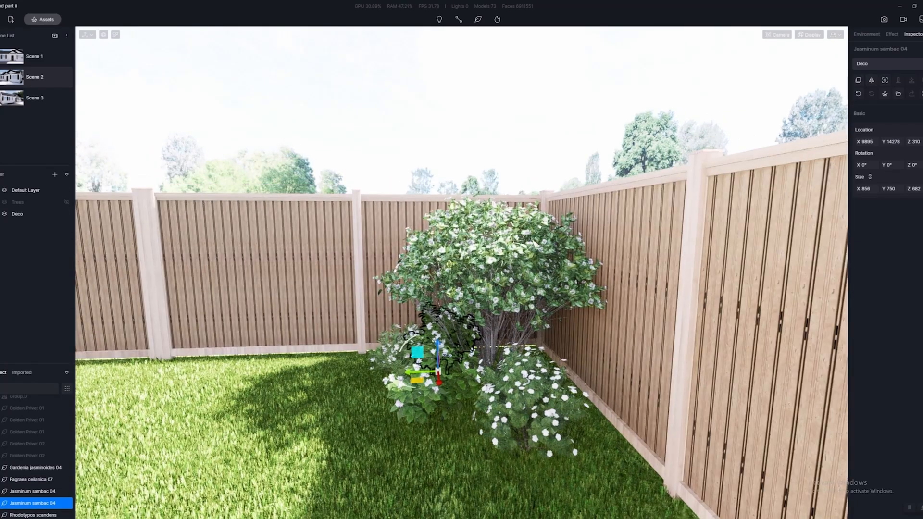
Shift the Fagraea ceilanica 07 shrub closer to the fence corner, to about X 8726, Y 14910
click(520, 417)
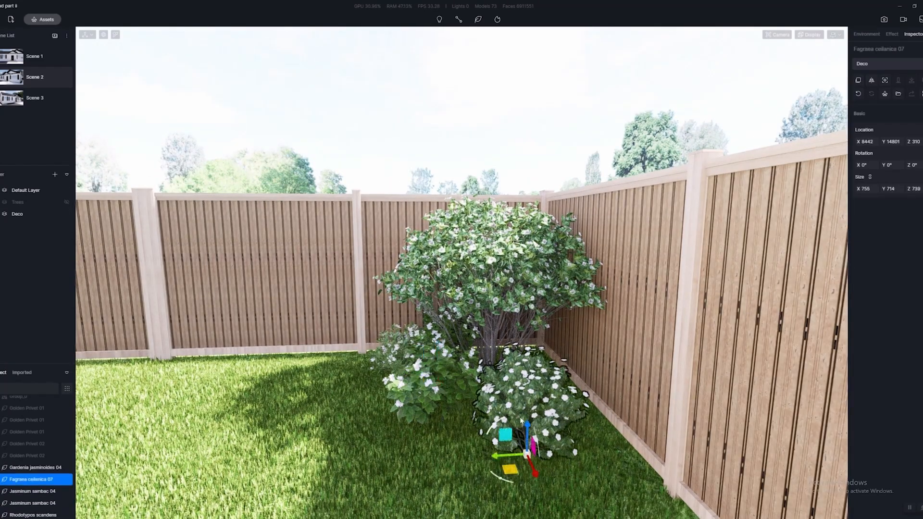
key(Escape)
click(523, 414)
click(523, 414)
drag(495, 446, 519, 444)
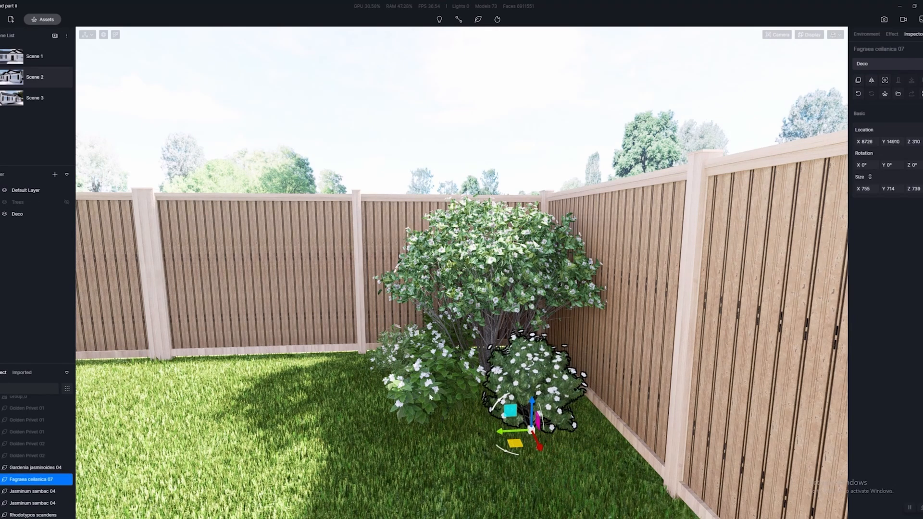
Lower the front Jasminum sambac 04 shrub to Z 218 and check the corner planting from the front lawn
drag(431, 397, 428, 421)
scroll(497, 342, up, 2)
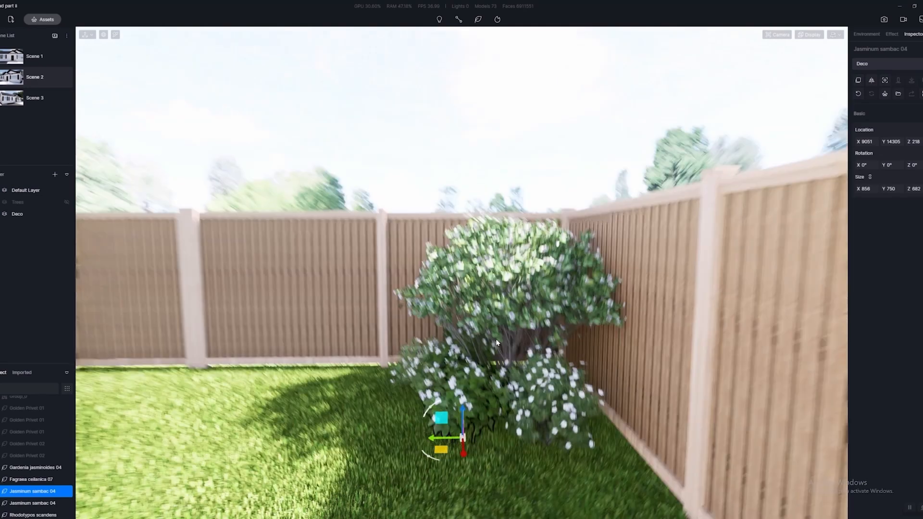
scroll(497, 343, down, 5)
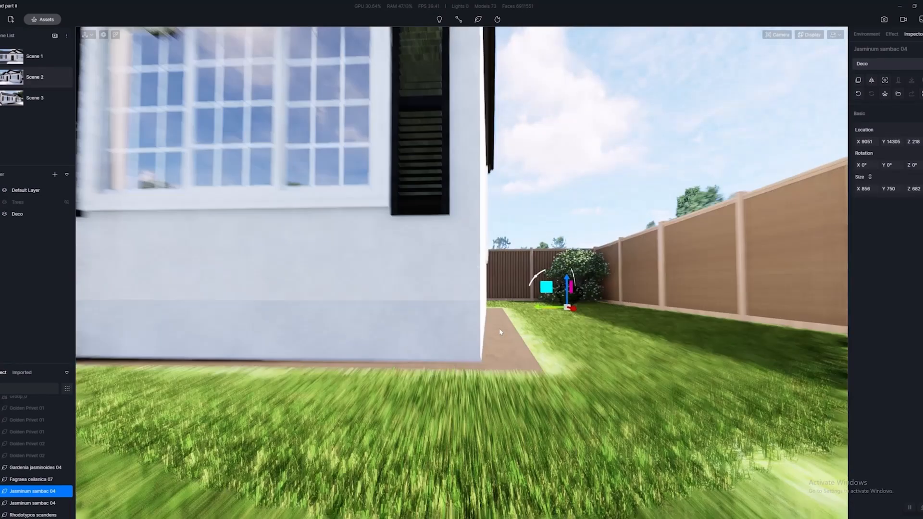
scroll(500, 328, down, 5)
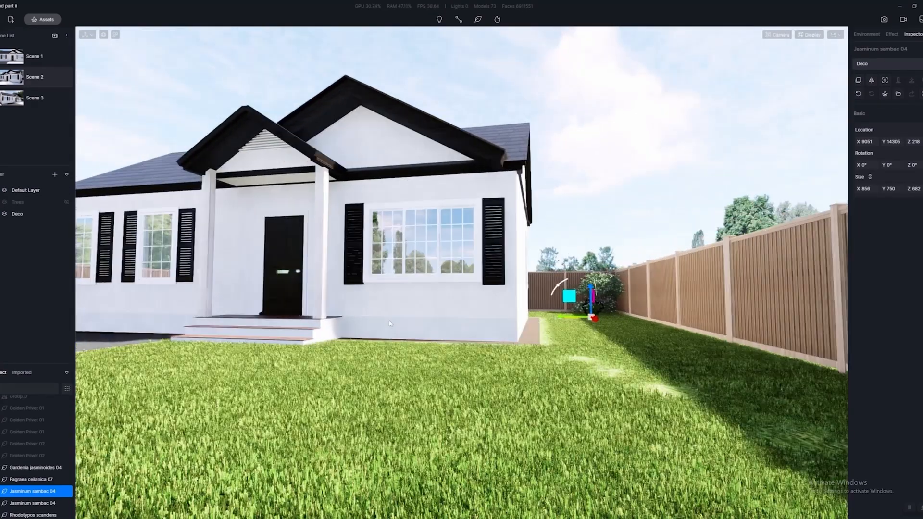
scroll(628, 330, down, 5)
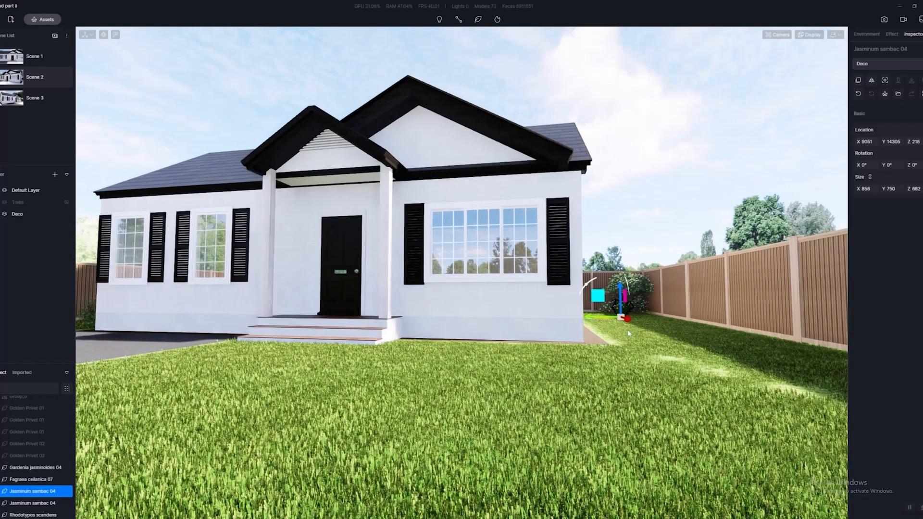
scroll(613, 337, up, 2)
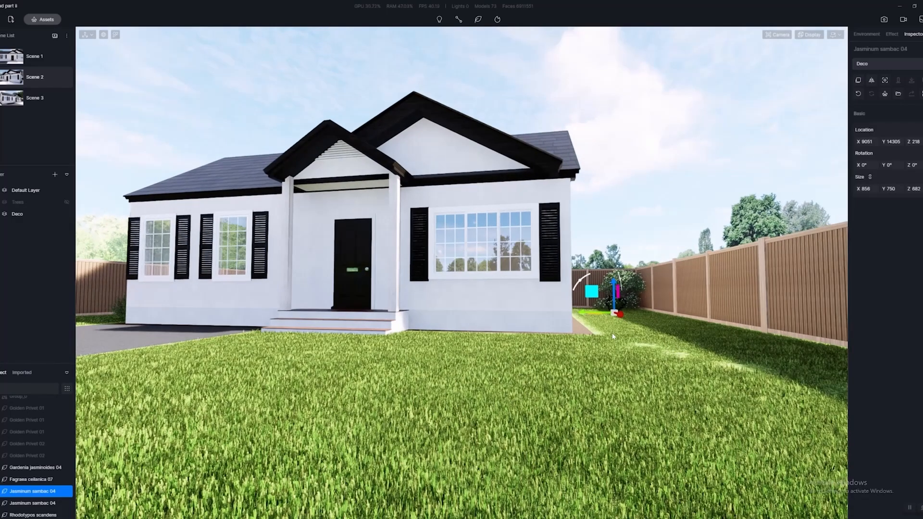
Browse the Flowering Tree category and the favourites in the online asset library for trees to add to the lawn
key(m)
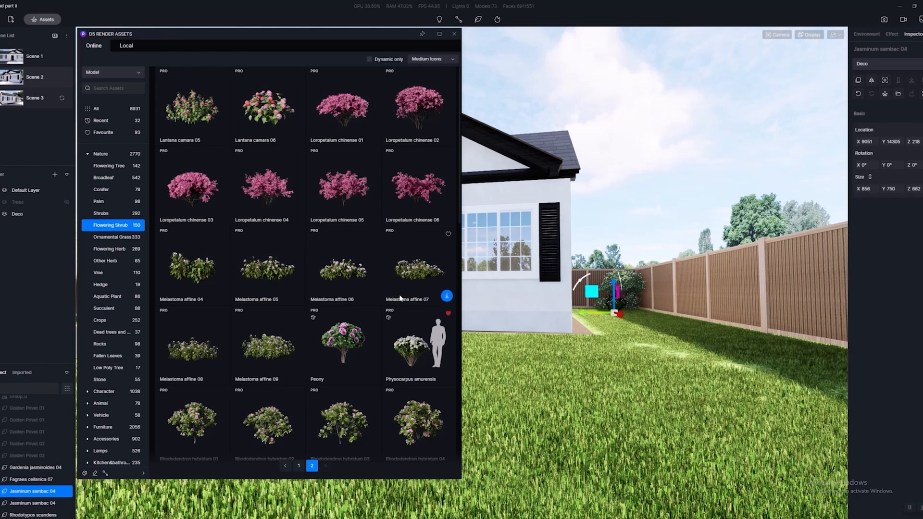
click(110, 166)
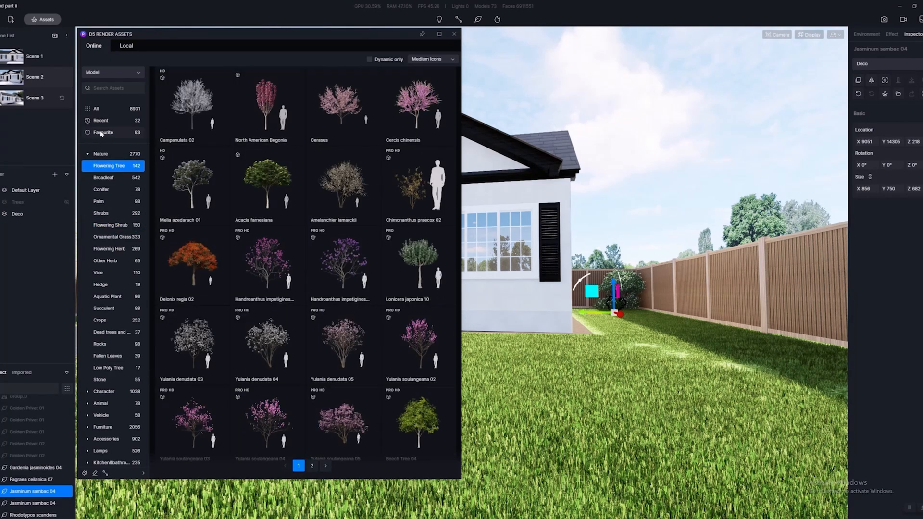
click(101, 133)
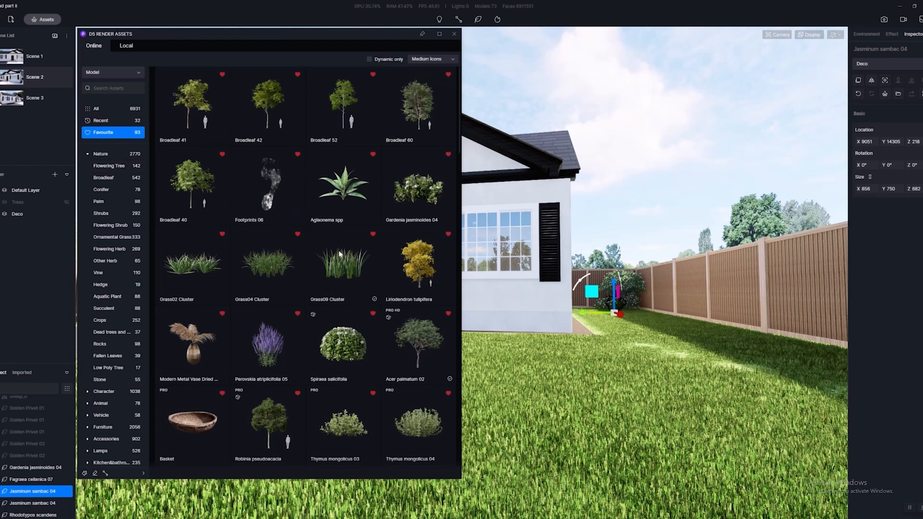
scroll(339, 254, down, 5)
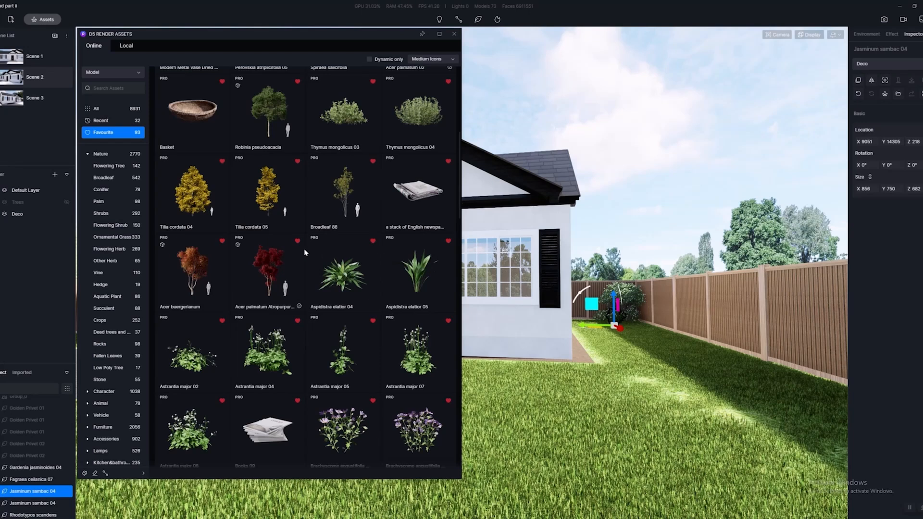
scroll(344, 207, down, 2)
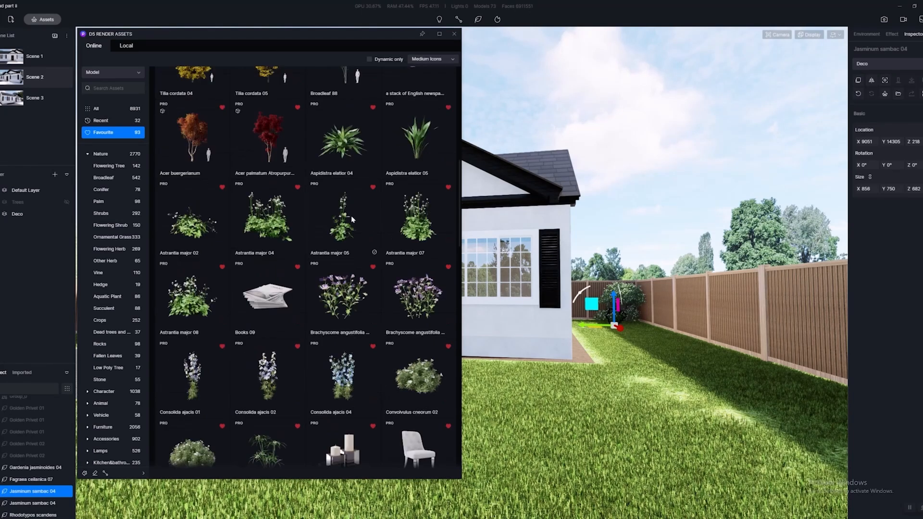
scroll(339, 290, down, 9)
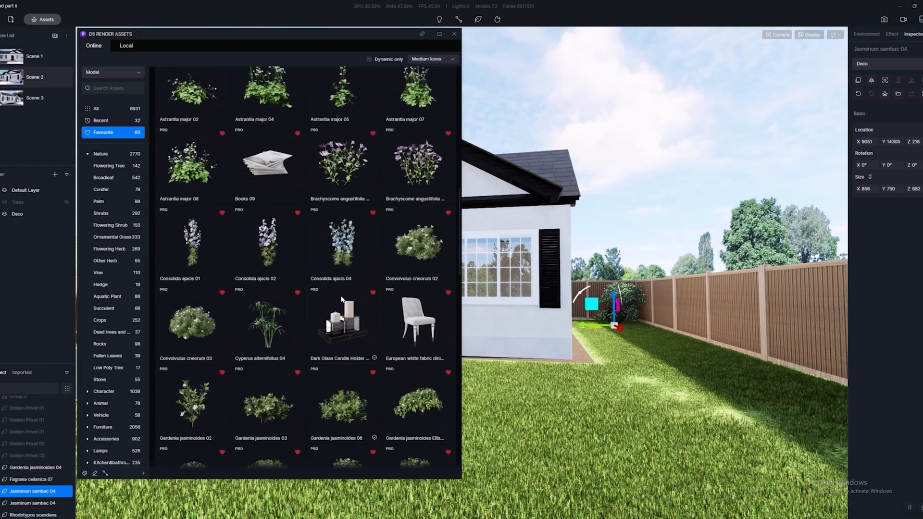
scroll(339, 308, down, 5)
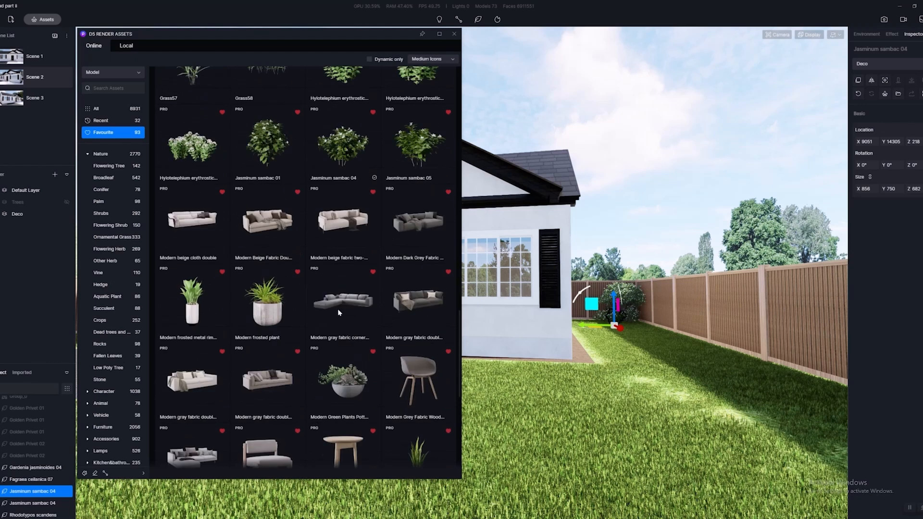
scroll(339, 320, down, 10)
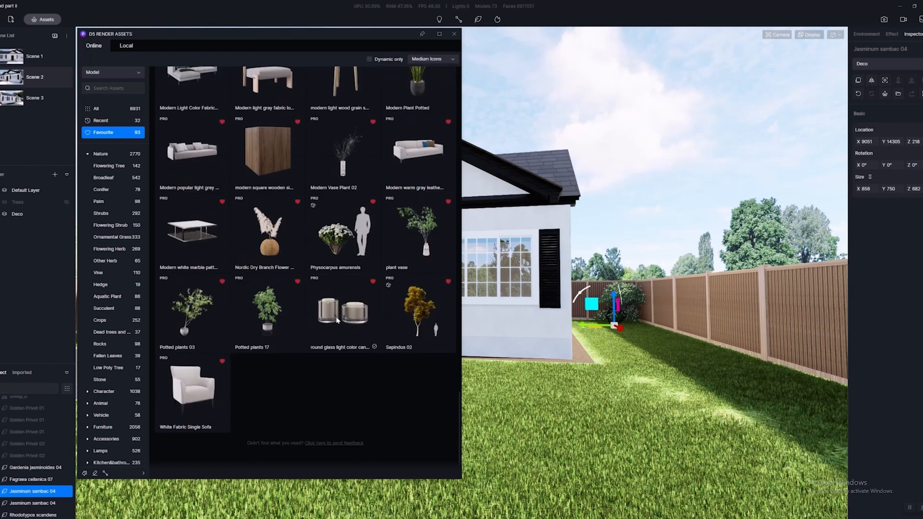
scroll(336, 320, up, 2)
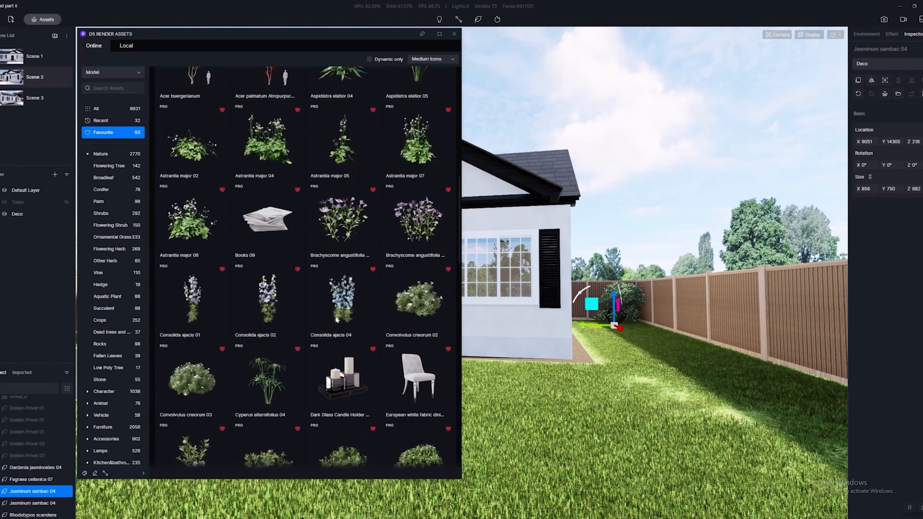
scroll(336, 317, up, 5)
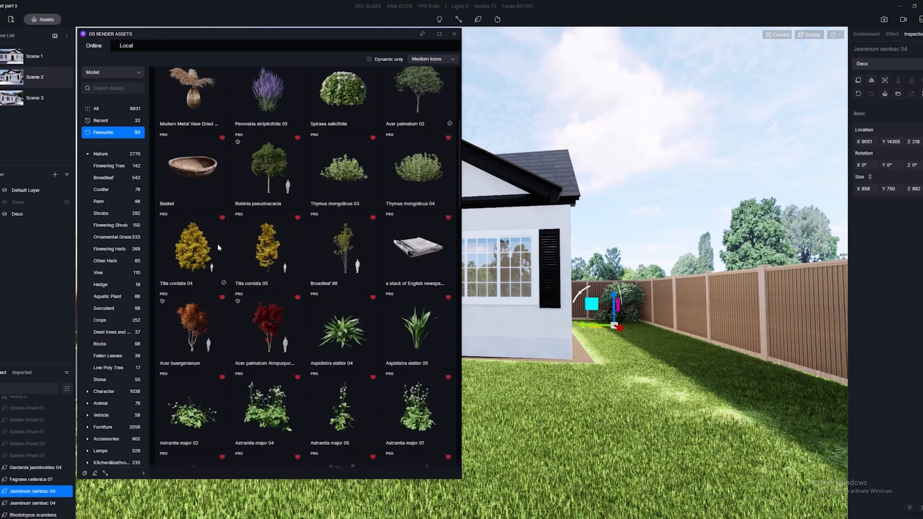
middle_drag(244, 322, 294, 321)
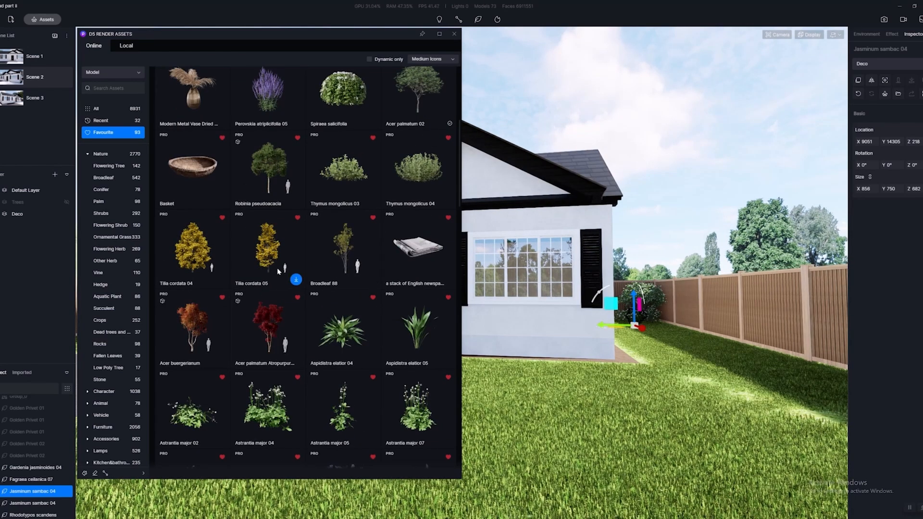
scroll(279, 267, up, 3)
scroll(354, 258, up, 2)
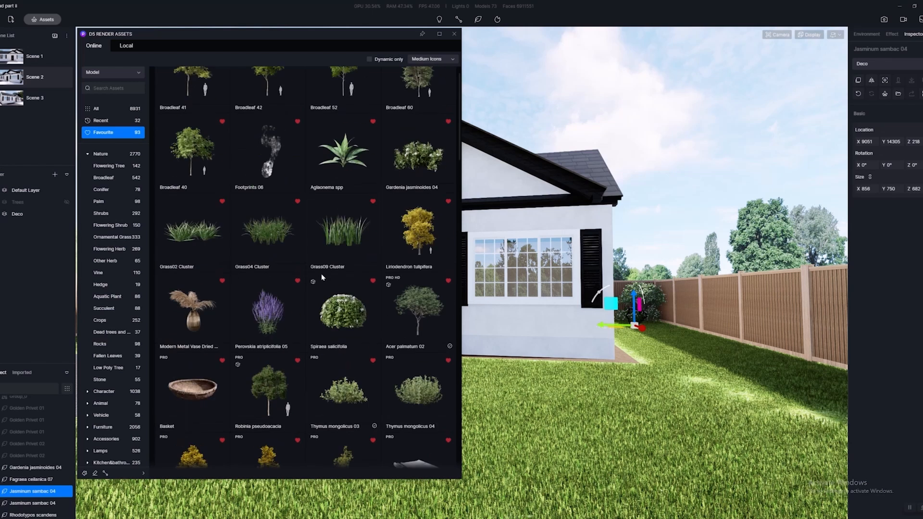
scroll(397, 294, up, 1)
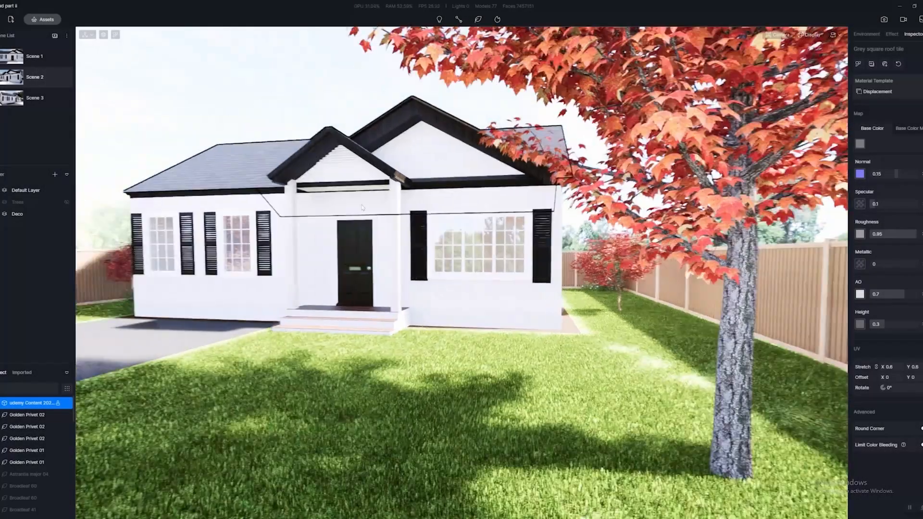
Inspect the Acer palmatum 02 tree beside the driveway and its entry among the newly added maples in the object list
right_drag(363, 207, 326, 237)
key(w)
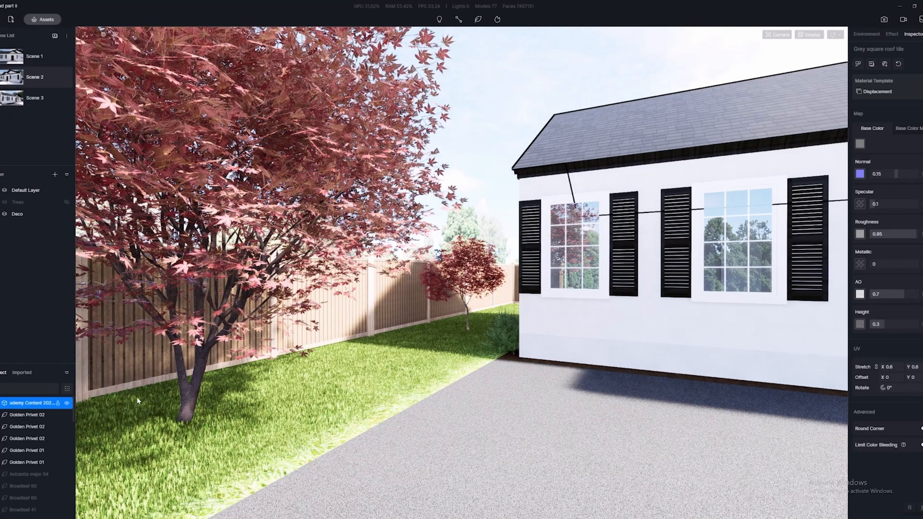
click(200, 387)
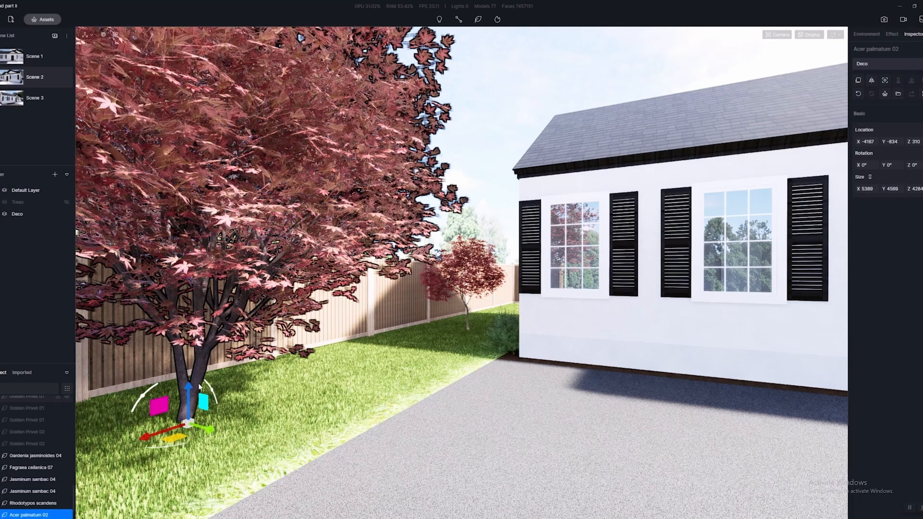
scroll(48, 456, down, 1)
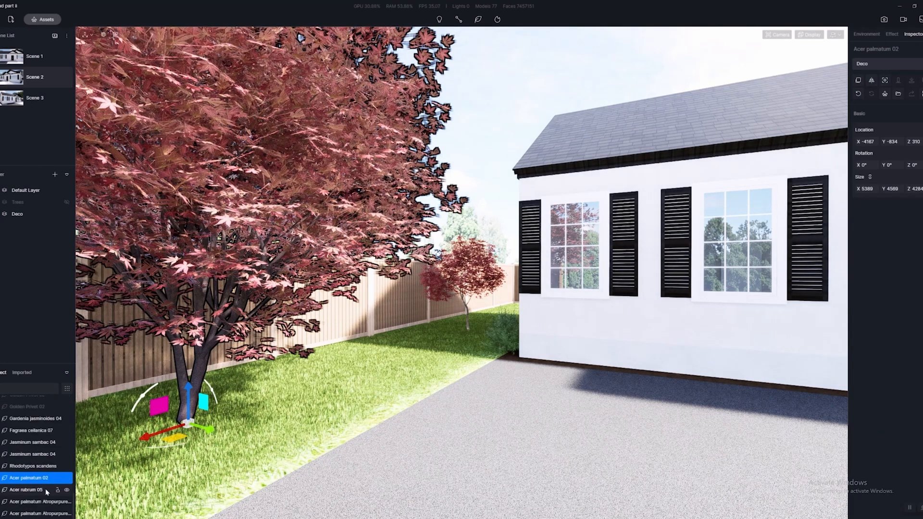
right_drag(555, 334, 632, 272)
scroll(464, 326, up, 5)
scroll(464, 325, down, 5)
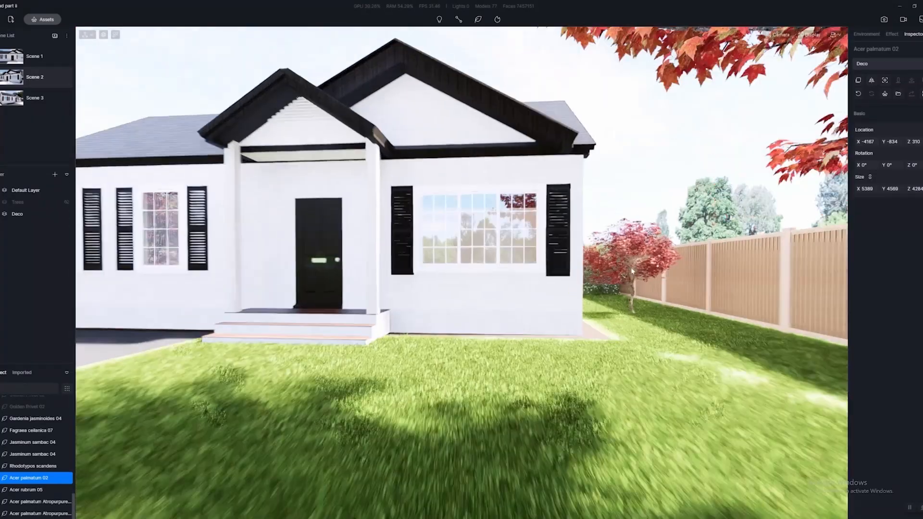
Enlarge the small red Acer palmatum at the driveway-side corner of the house to about 2602 × 3169 × 2763
click(623, 266)
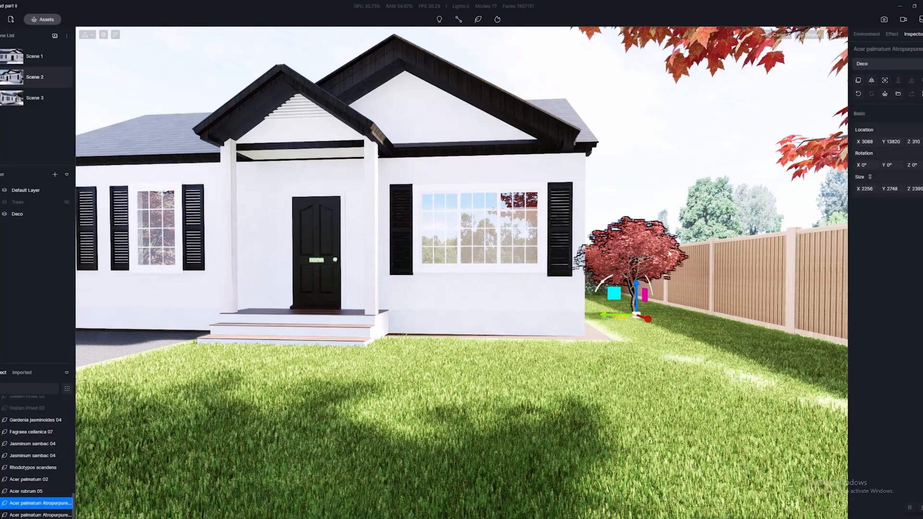
scroll(670, 253, down, 3)
right_drag(670, 253, 364, 286)
click(321, 257)
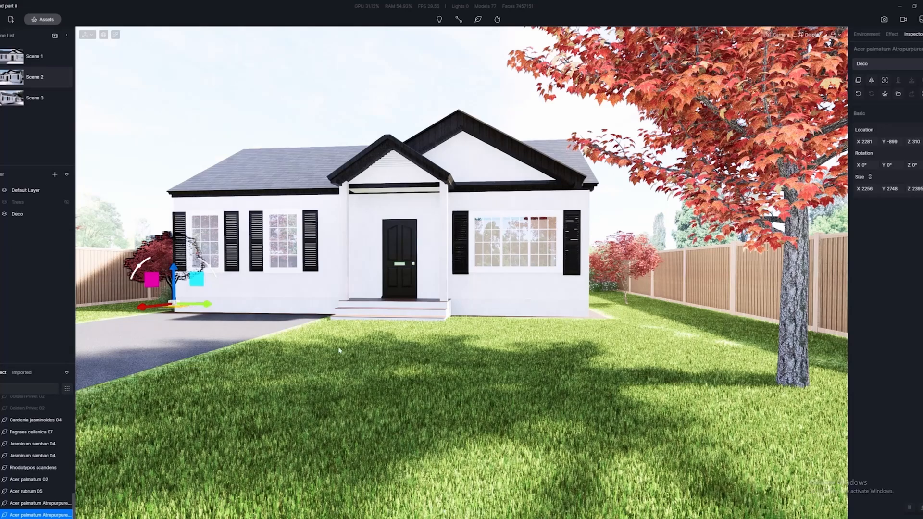
drag(182, 287, 212, 282)
Examine the front lawn maples from several viewpoints and select the small red Acer palmatum by the side fence
key(d)
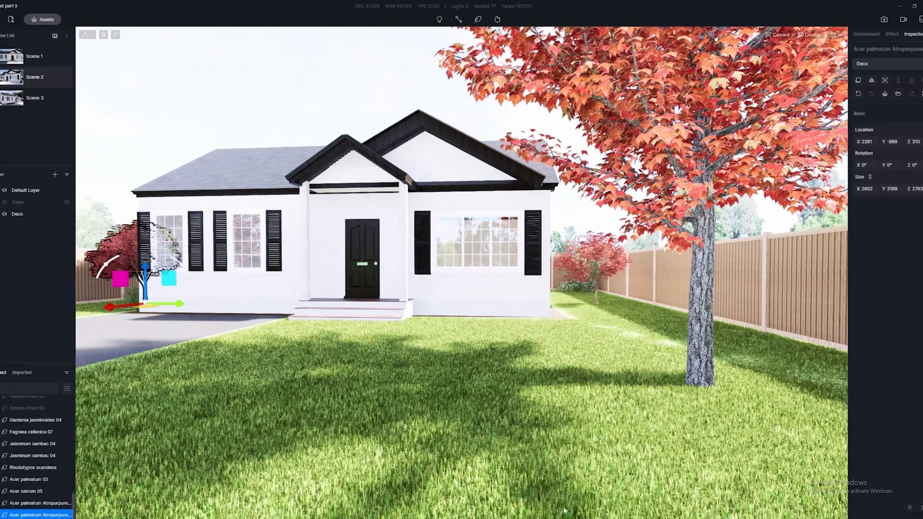
key(d)
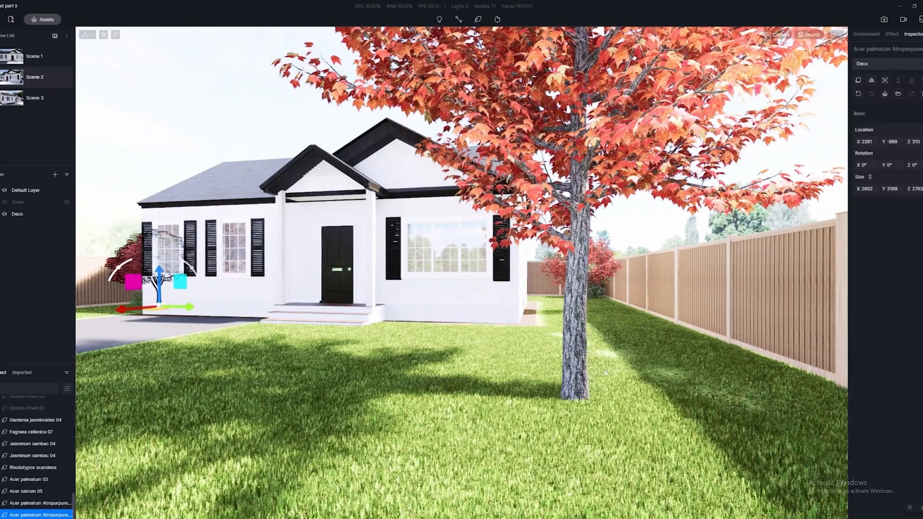
key(a)
key(w)
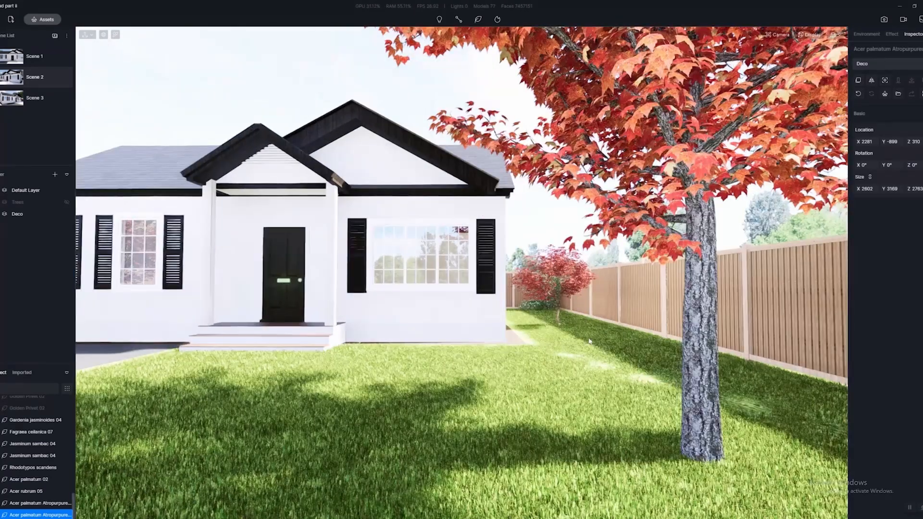
click(561, 323)
right_drag(594, 359, 769, 308)
key(s)
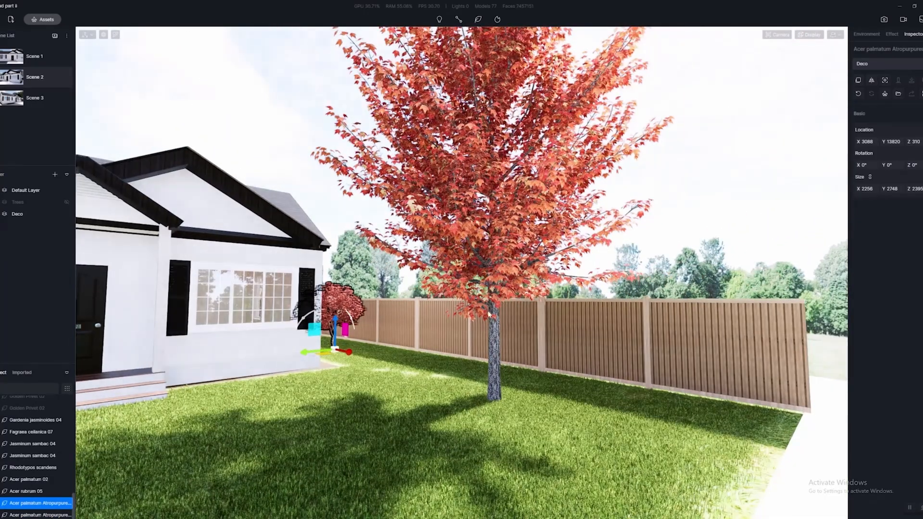
key(w)
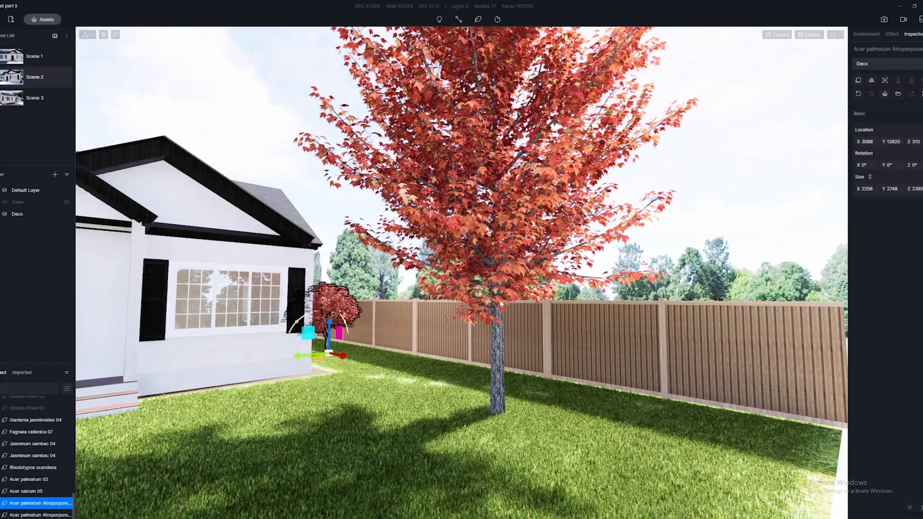
Select the large Acer rubrum 05 on the front lawn and examine how it frames the house facade
click(500, 304)
key(d)
right_drag(500, 304, 395, 291)
key(s)
key(q)
key(w)
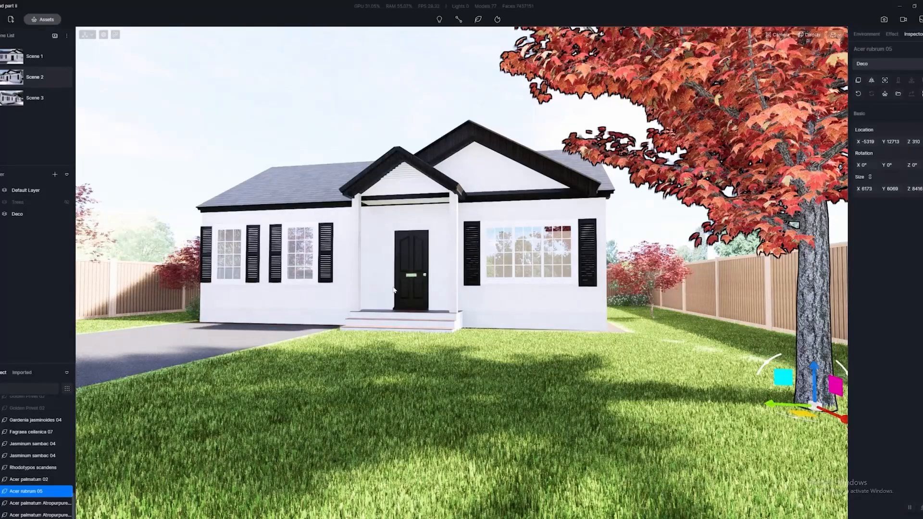
right_drag(380, 278, 459, 331)
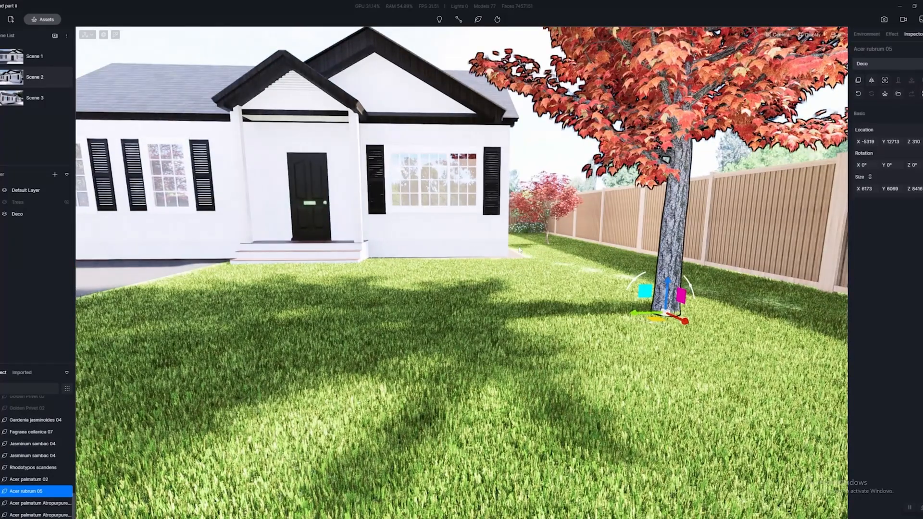
Move the large Acer rubrum 05 on the front lawn to about X -5463, Y 13166, framing the house facade
drag(658, 323, 707, 350)
right_drag(469, 347, 450, 335)
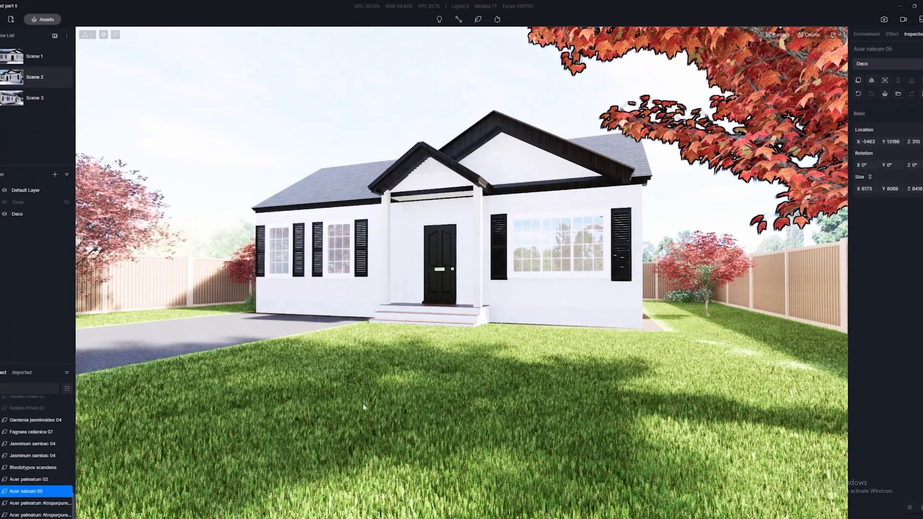
right_drag(403, 380, 410, 377)
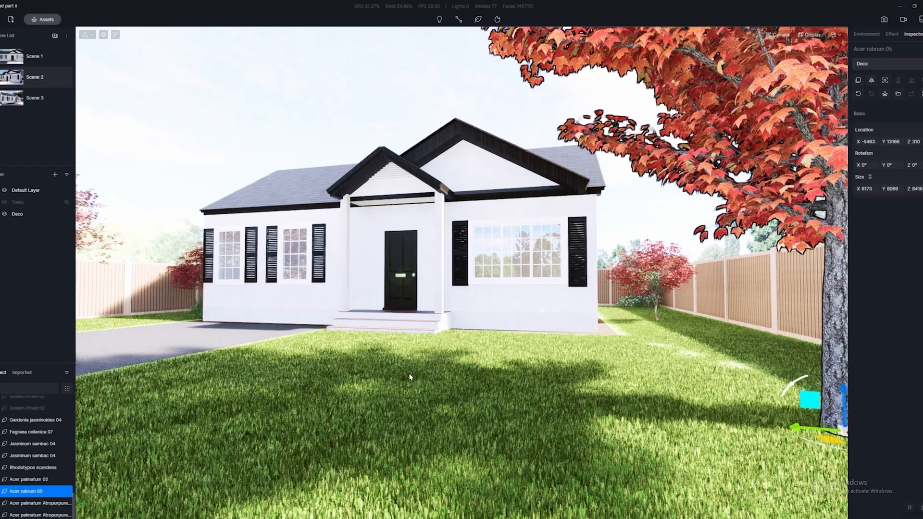
Show the hidden Trees layer and deselect the maple to view the house with its background trees
click(68, 204)
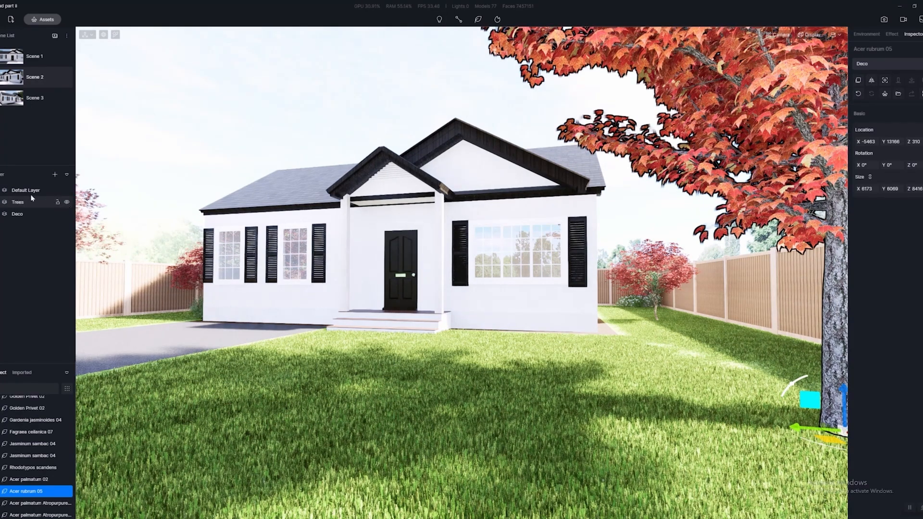
click(512, 309)
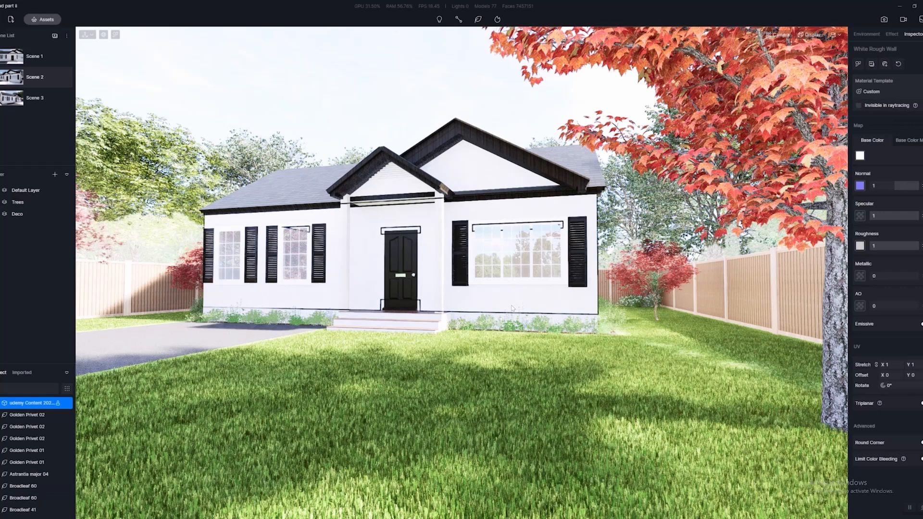
click(811, 35)
mouse_move(596, 287)
right_down()
mouse_move(545, 284)
mouse_move(597, 290)
right_up()
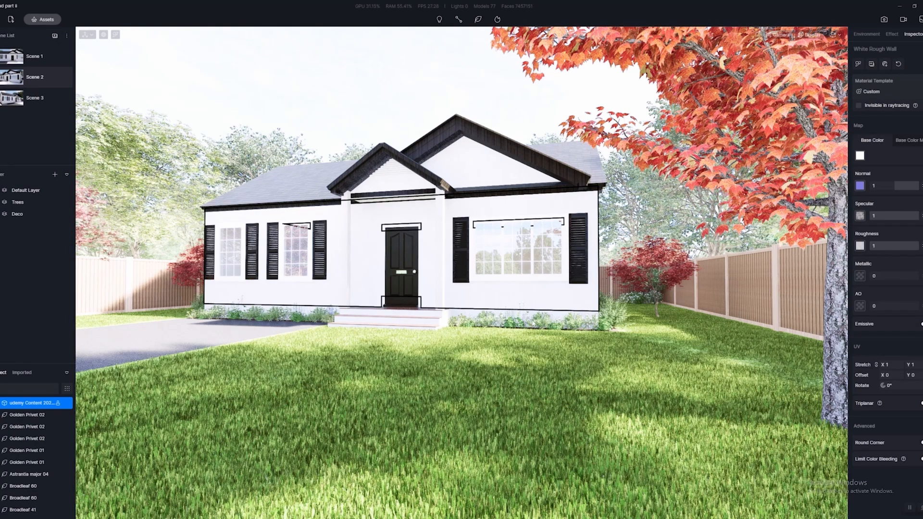
Examine the planting bed along the front wall and house corner, selecting its Earth 03 soil material
scroll(533, 323, up, 8)
right_drag(510, 308, 498, 340)
scroll(498, 339, up, 4)
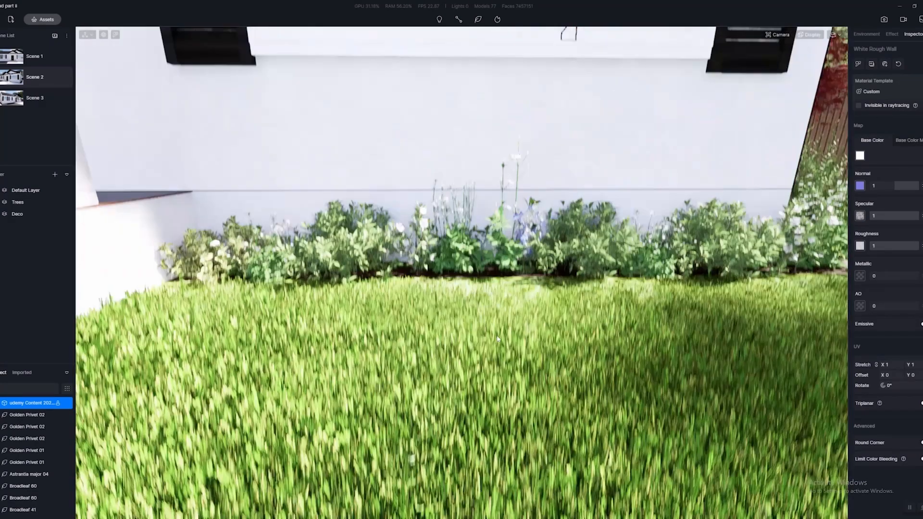
scroll(498, 339, up, 4)
click(381, 258)
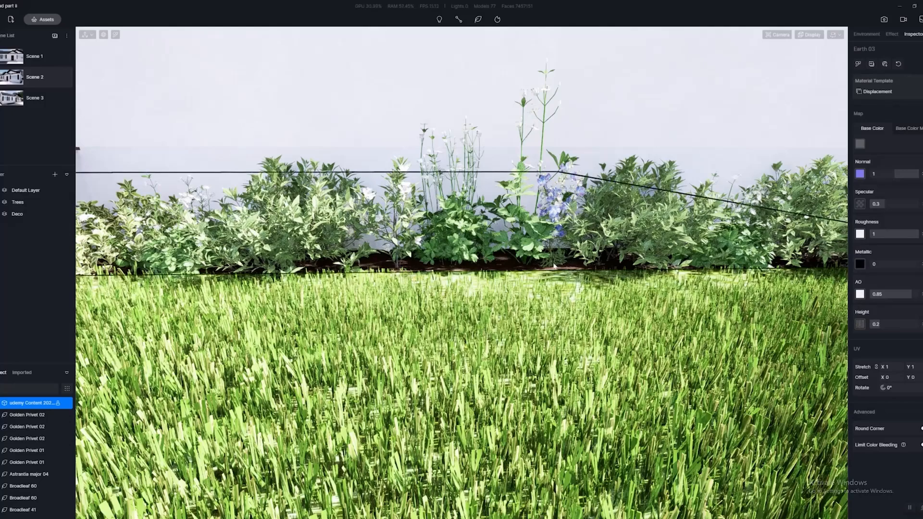
key(d)
right_drag(534, 265, 478, 229)
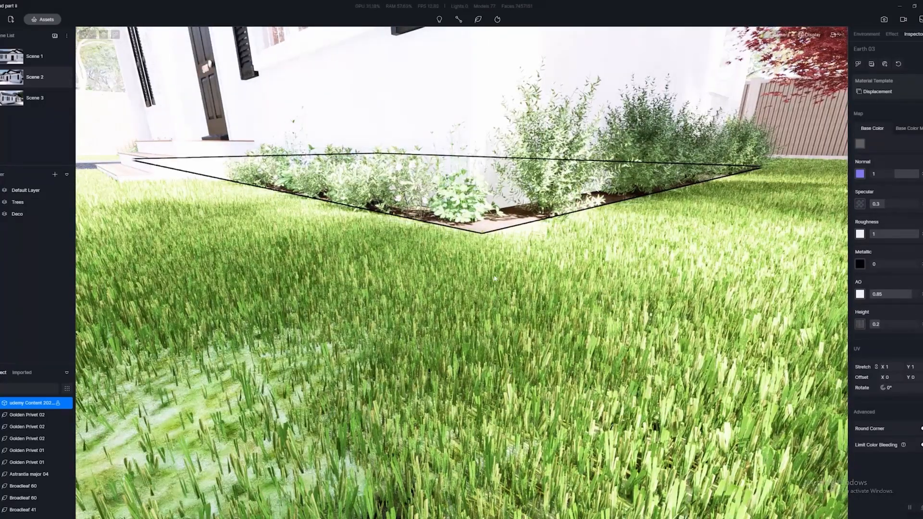
Examine the front lawn around the large maple, the facade and the area where the driveway meets the entrance steps
middle_drag(494, 278, 579, 259)
right_drag(579, 259, 595, 258)
scroll(441, 306, down, 4)
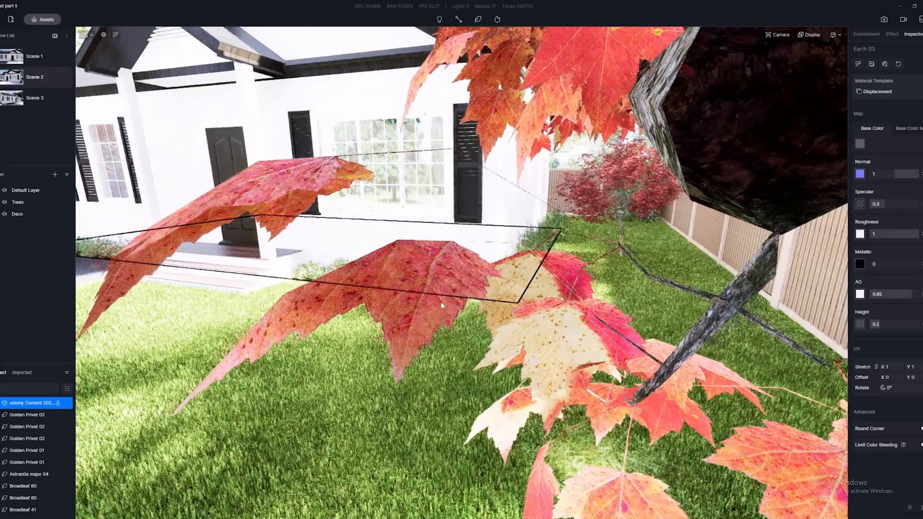
scroll(456, 304, up, 4)
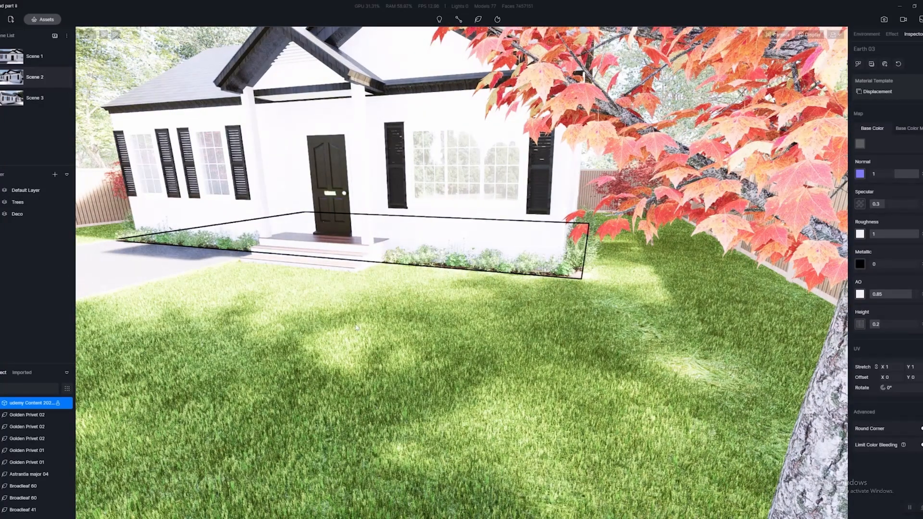
right_drag(623, 384, 588, 303)
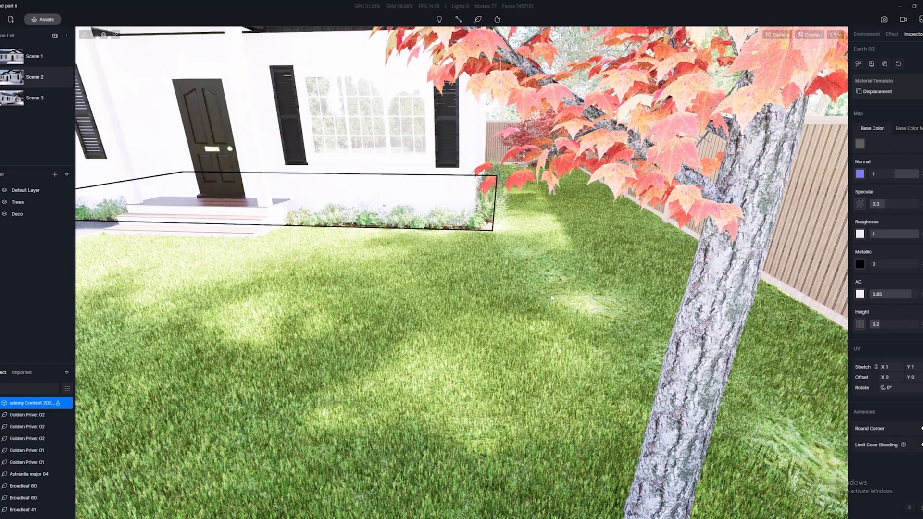
key(a)
right_drag(551, 298, 508, 294)
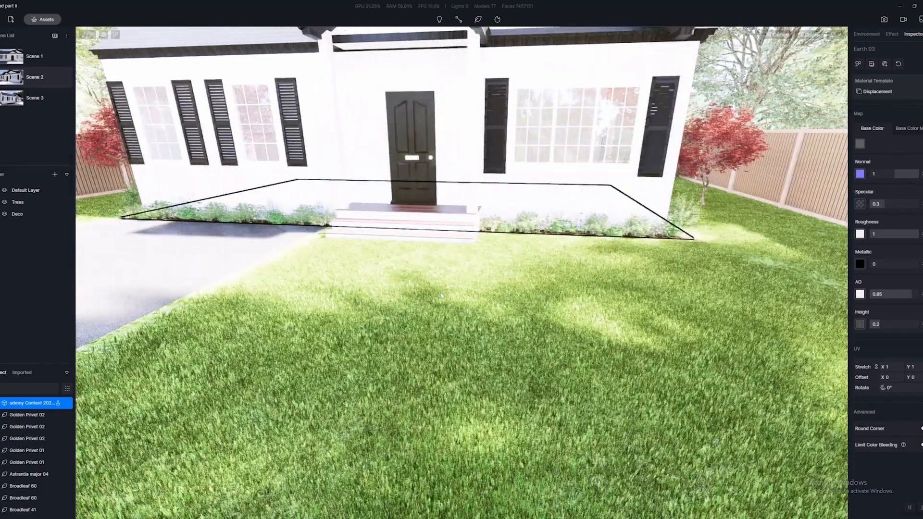
key(w)
key(a)
right_drag(424, 299, 839, 288)
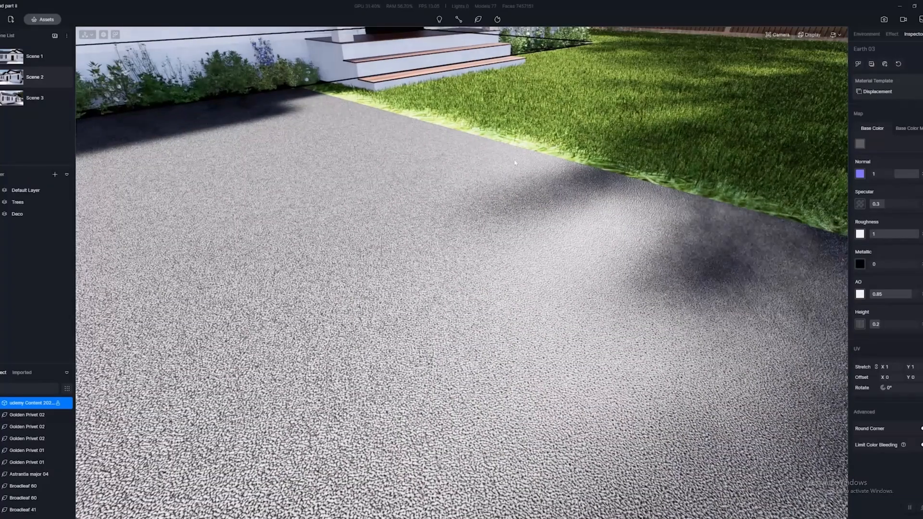
Pick the asphalt 01 material from the driveway surface with the material eyedropper
click(458, 279)
key(i)
click(457, 279)
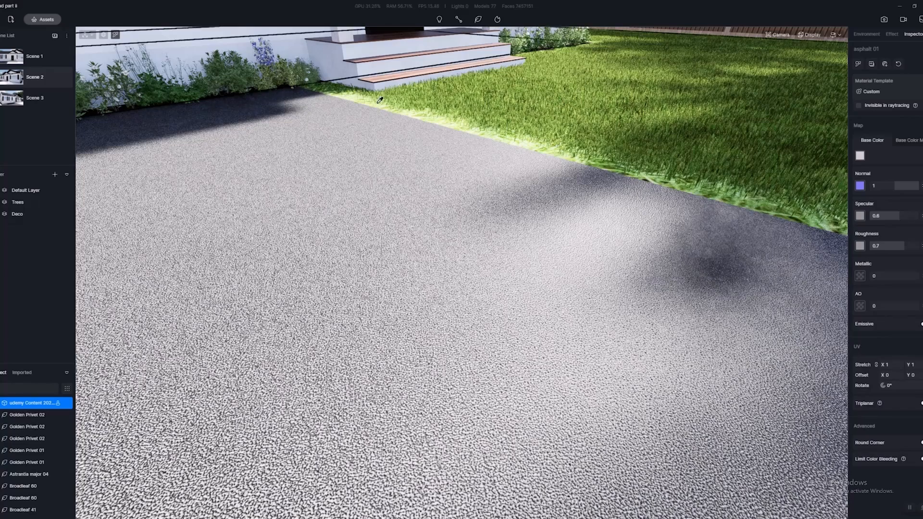
right_drag(358, 77, 392, 259)
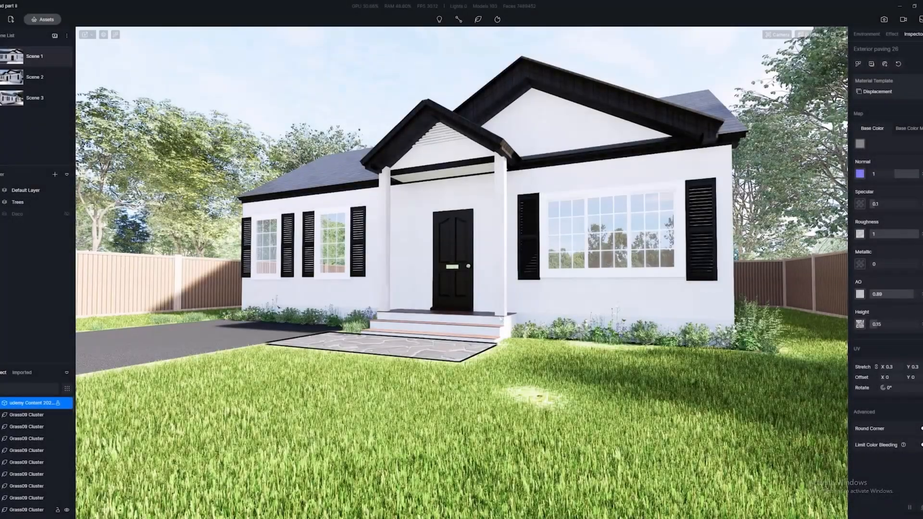
Examine the lawn's grass coverage from the stone paving at the entrance steps across to the side fence
right_drag(501, 319, 421, 402)
key(w)
key(s)
key(d)
key(w)
key(s)
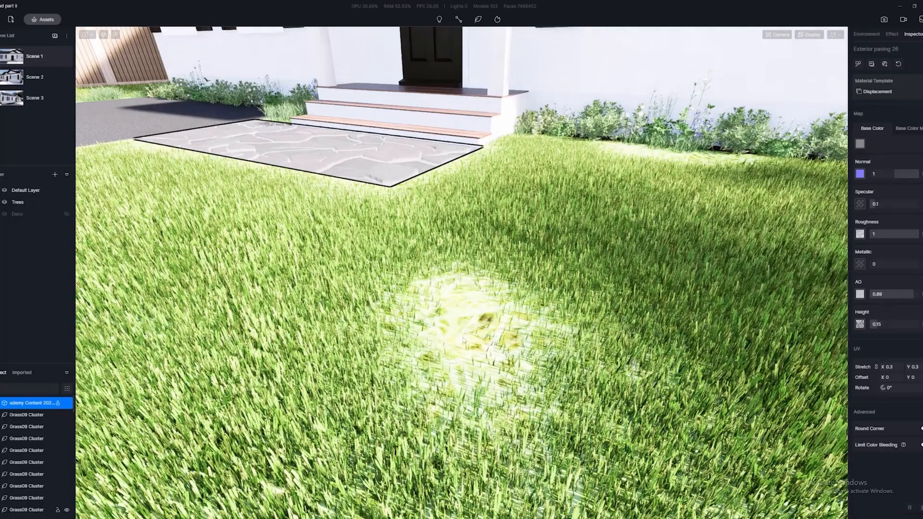
right_drag(463, 340, 712, 370)
key(s)
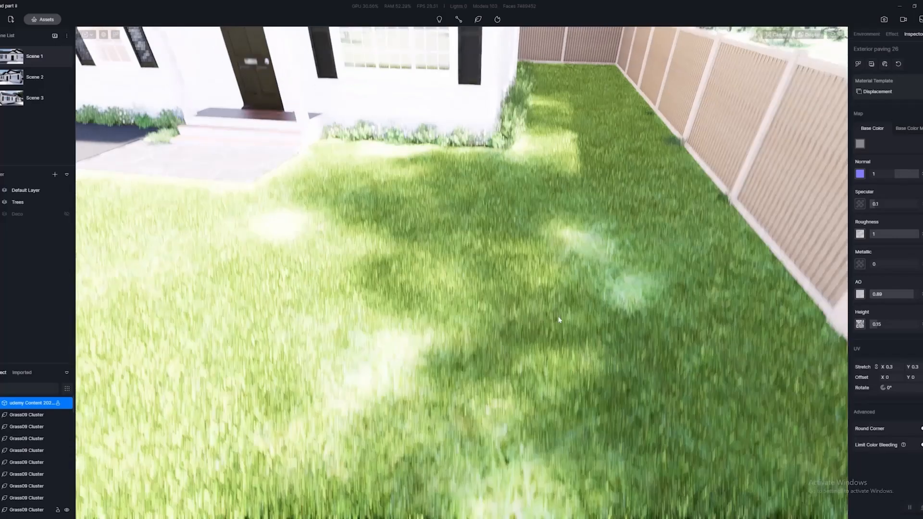
key(w)
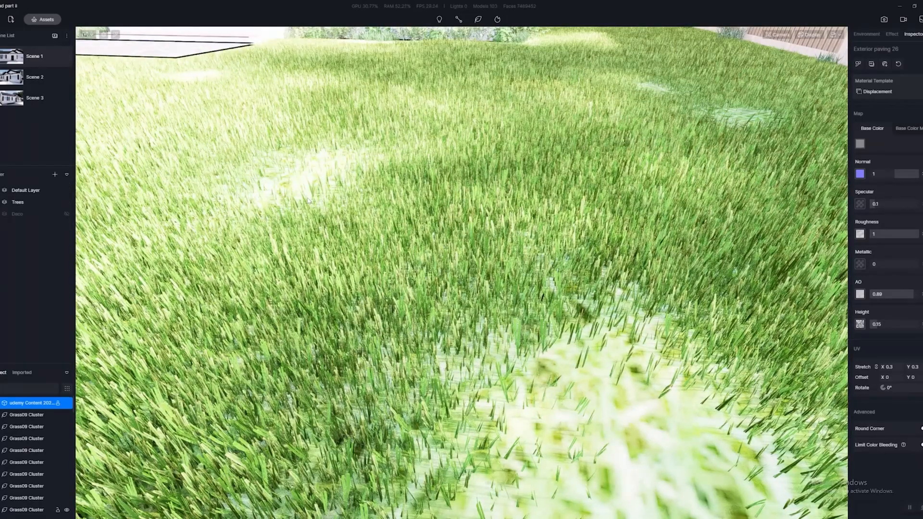
key(s)
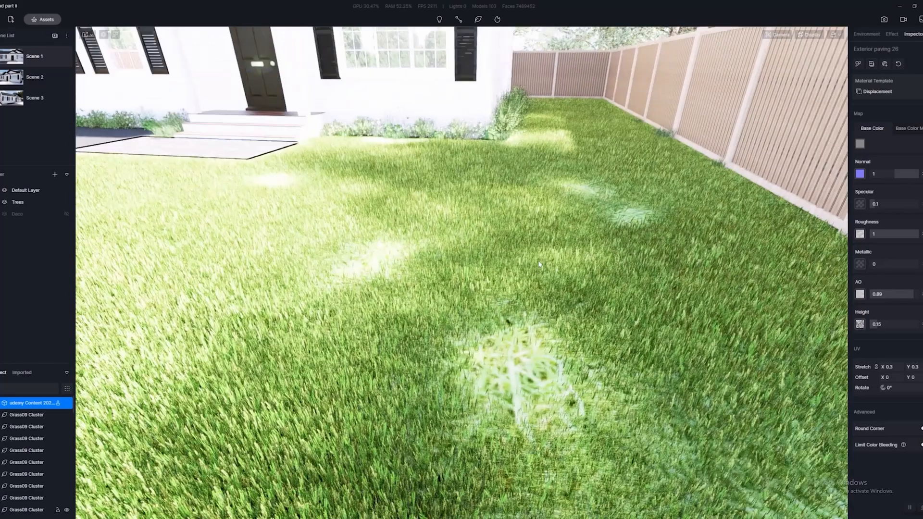
key(s)
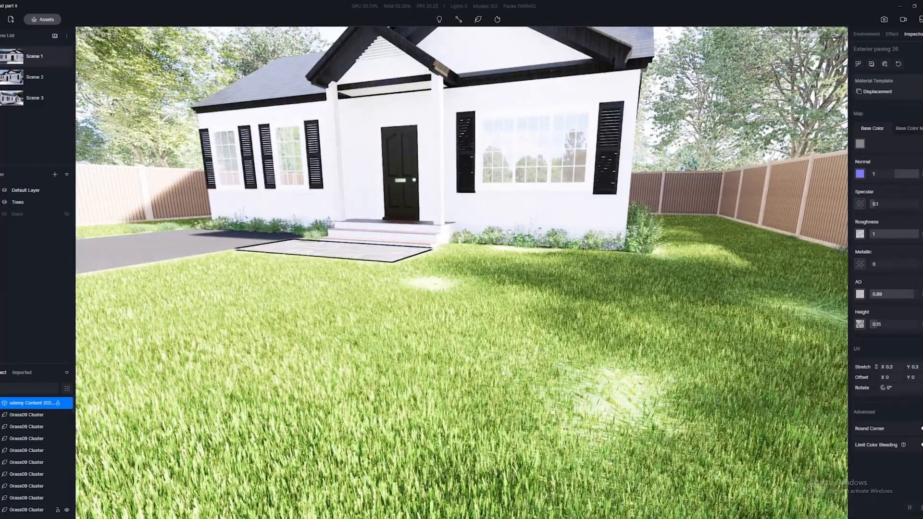
right_drag(587, 372, 484, 304)
key(w)
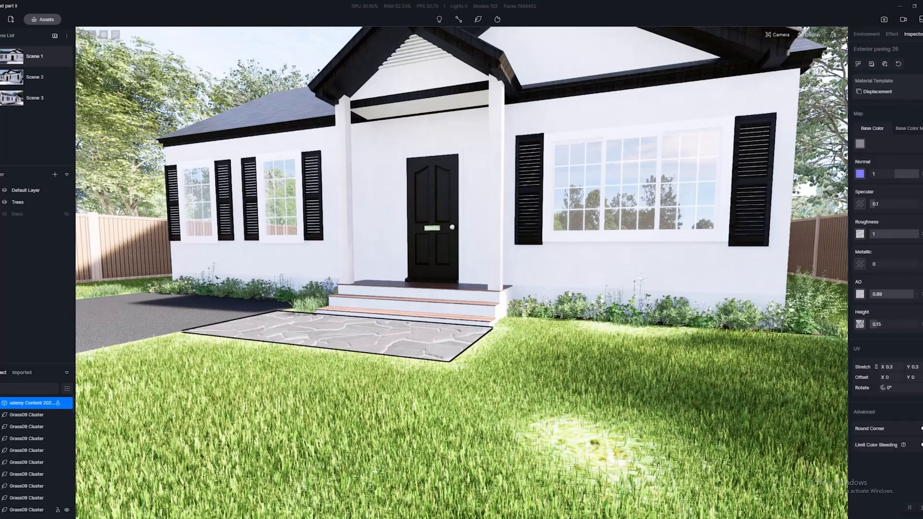
Approach the front door and open the Lamps category of the online model assets
right_drag(493, 288, 499, 250)
key(w)
key(a)
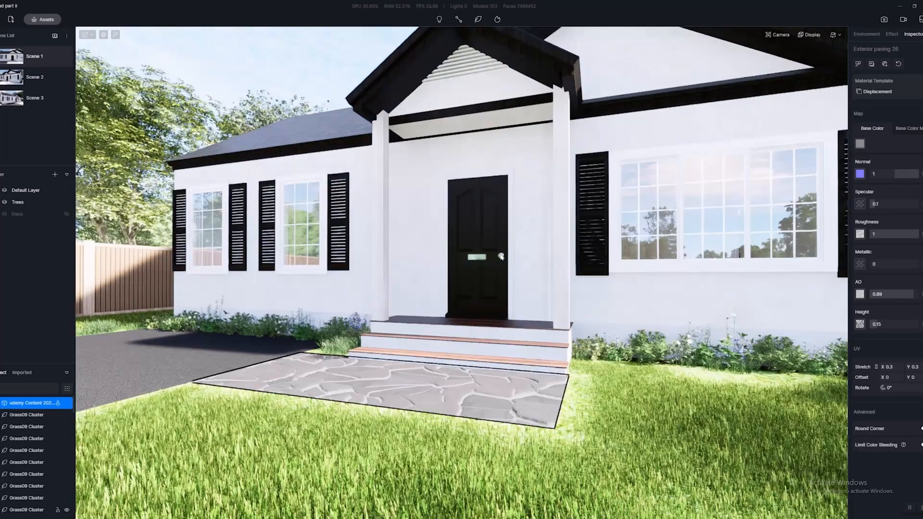
key(m)
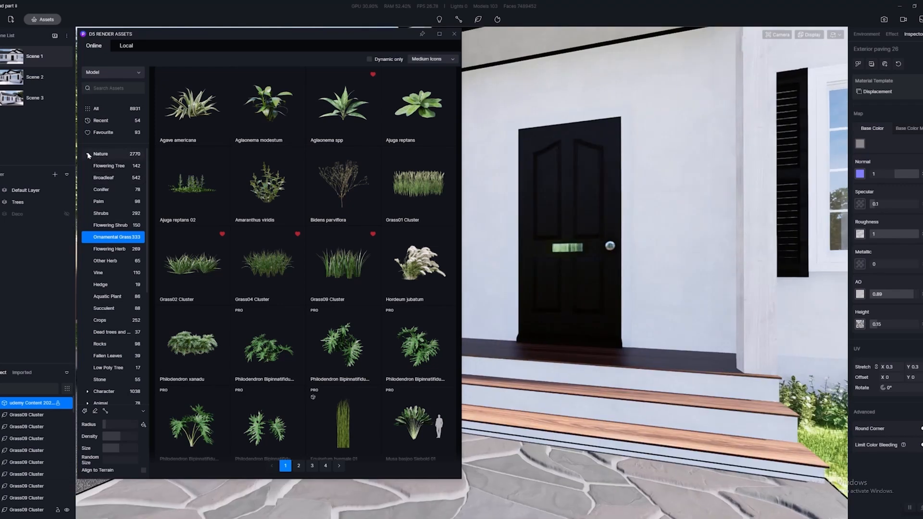
click(88, 154)
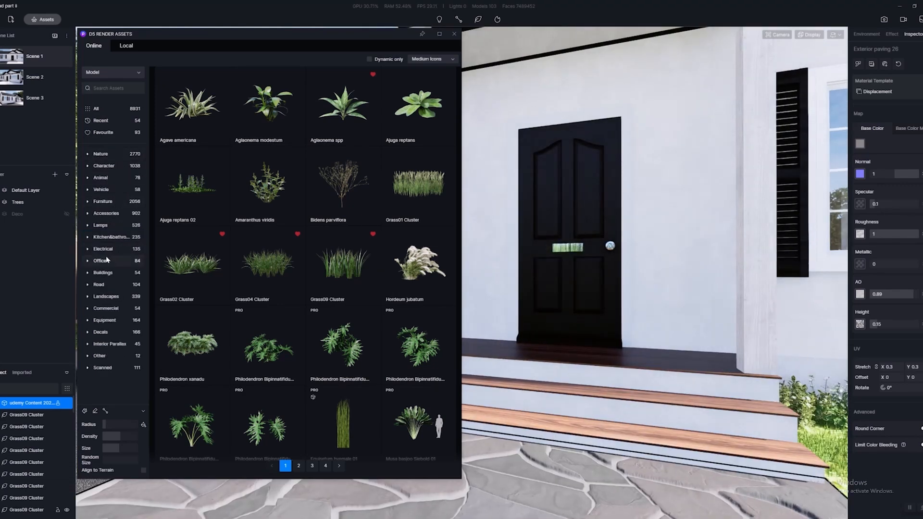
click(99, 226)
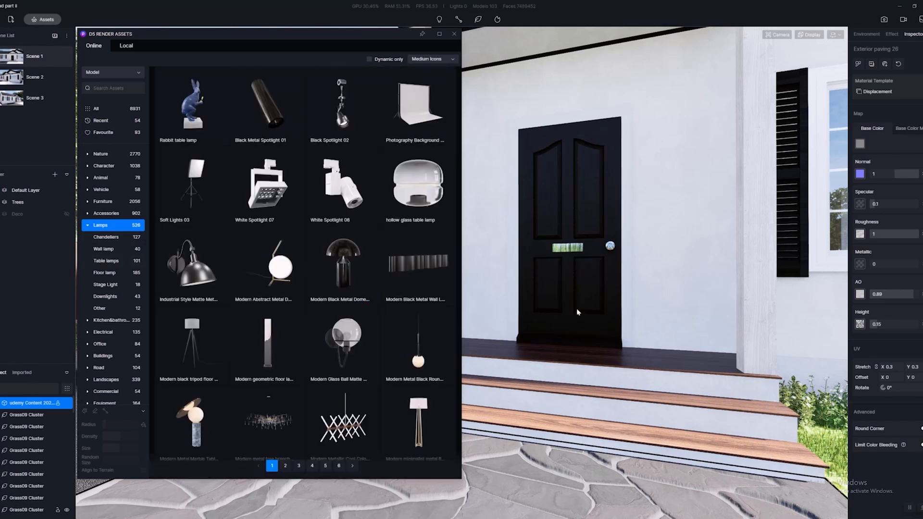
Browse the first page of lamp models for a fixture suited to the front entrance
right_drag(596, 307, 667, 292)
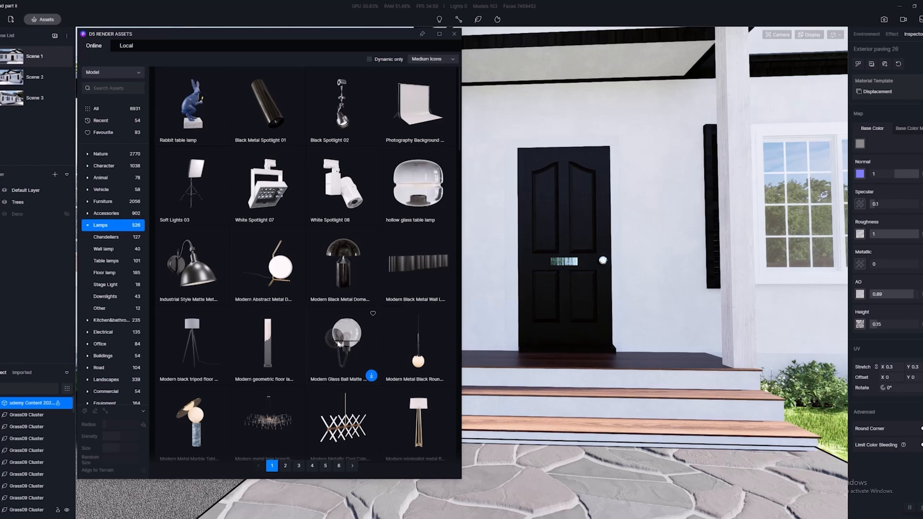
scroll(339, 343, down, 3)
scroll(330, 341, down, 4)
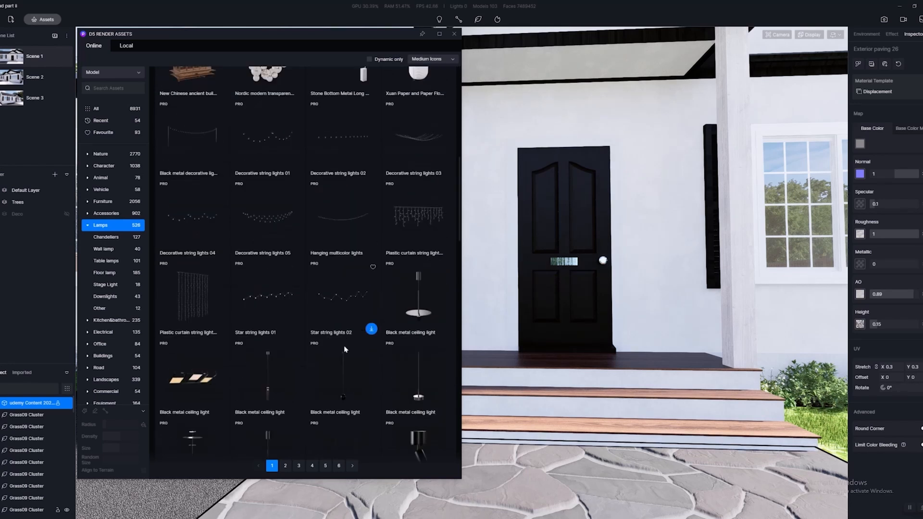
scroll(344, 350, down, 8)
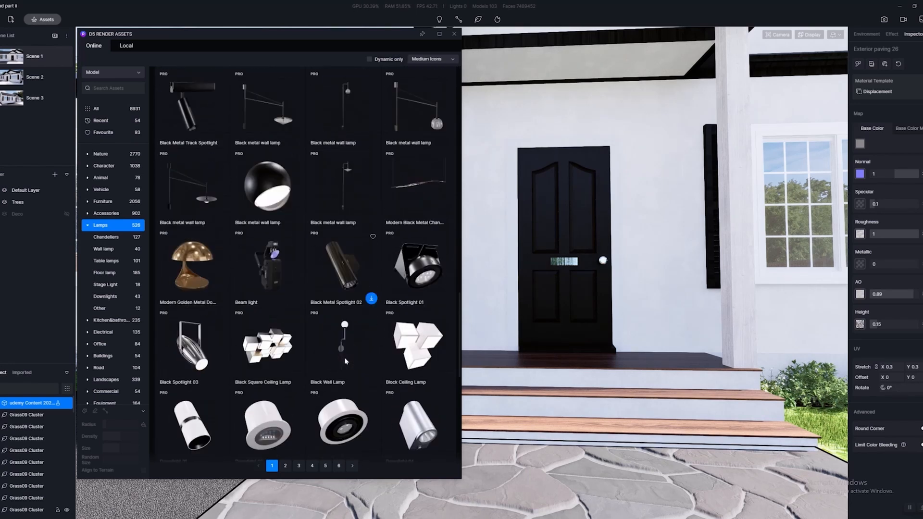
scroll(344, 356, down, 5)
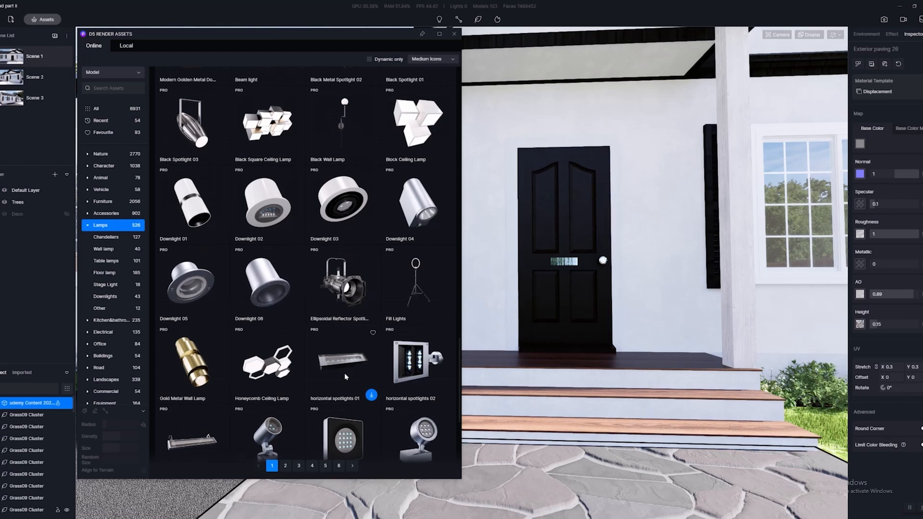
scroll(346, 376, down, 4)
scroll(346, 380, down, 1)
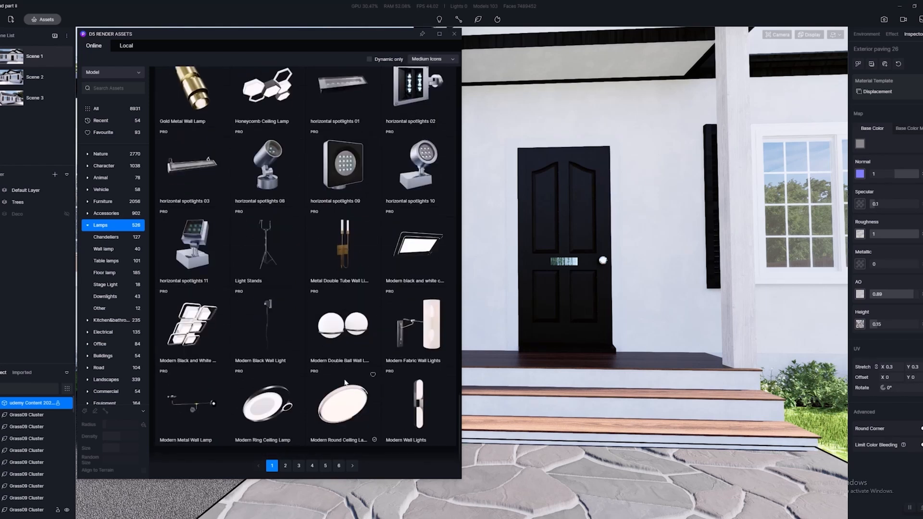
scroll(345, 383, up, 8)
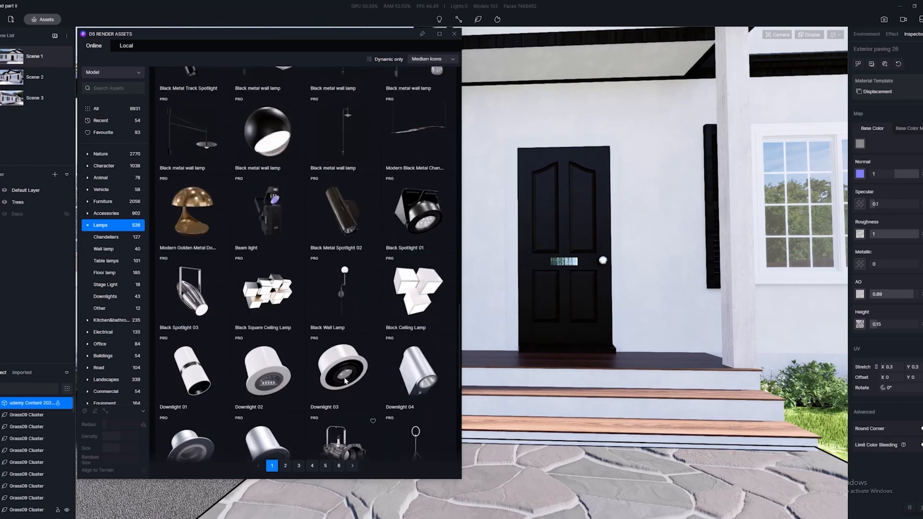
scroll(345, 381, up, 4)
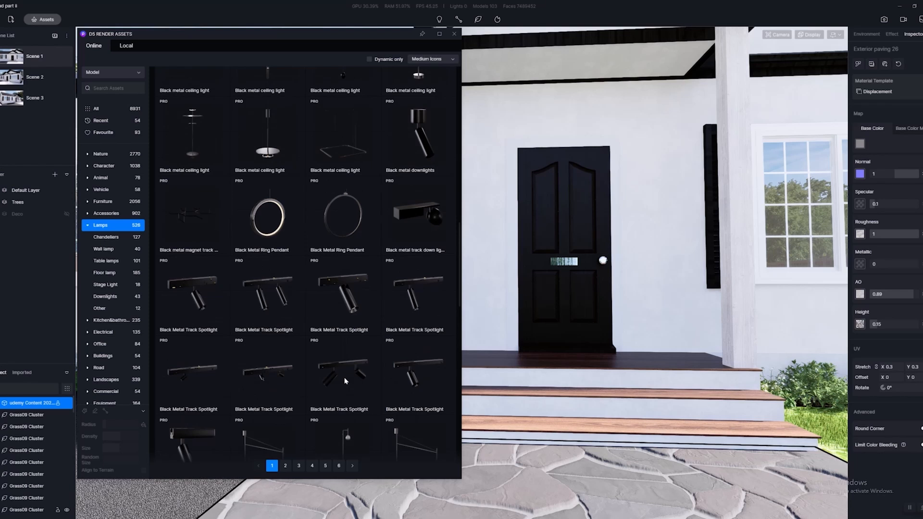
scroll(344, 381, up, 8)
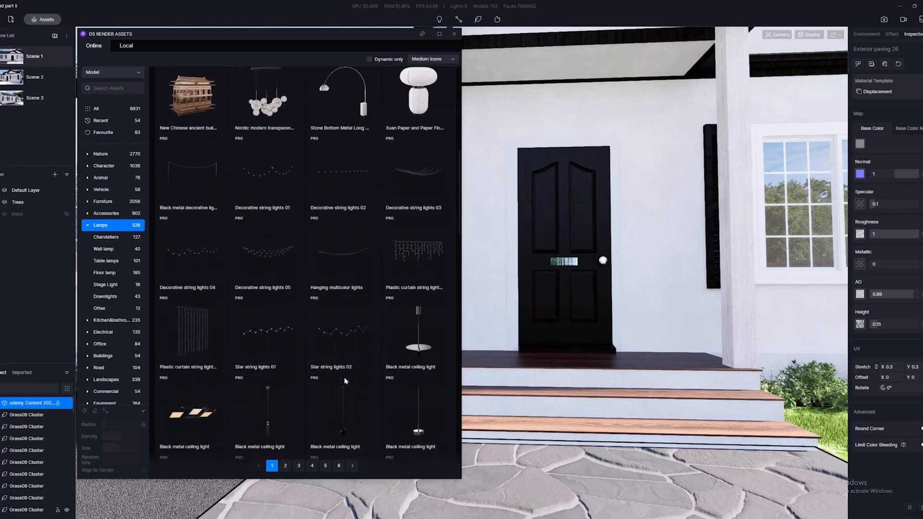
scroll(345, 381, up, 8)
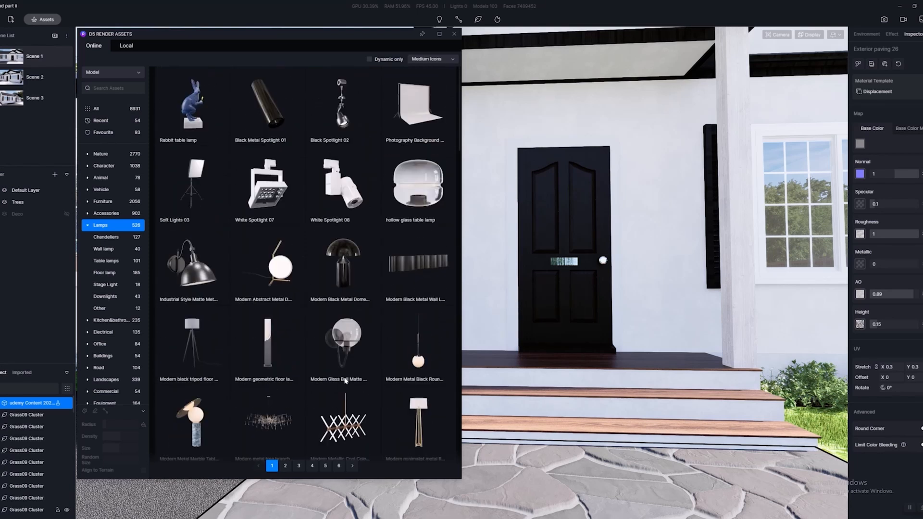
Place the Industrial Style Matte Metal wall lamp on the porch floor beside the front door
drag(182, 269, 698, 230)
right_drag(698, 230, 647, 442)
click(643, 446)
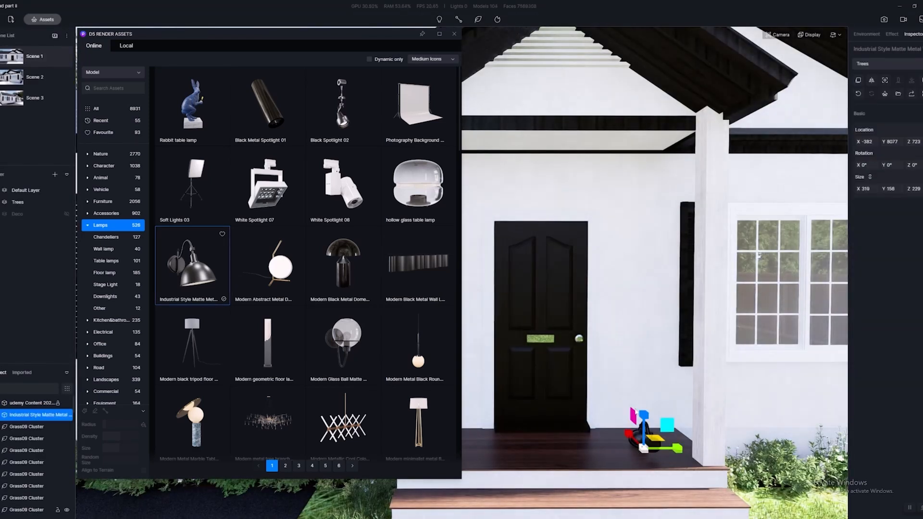
Place a second Industrial Style Matte Metal lamp on the wall between the front door and the porch column
scroll(615, 302, up, 3)
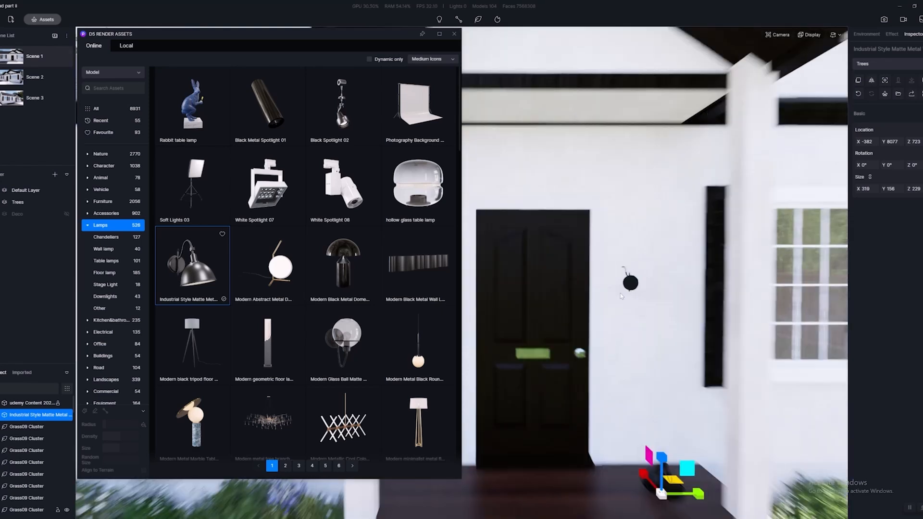
click(641, 306)
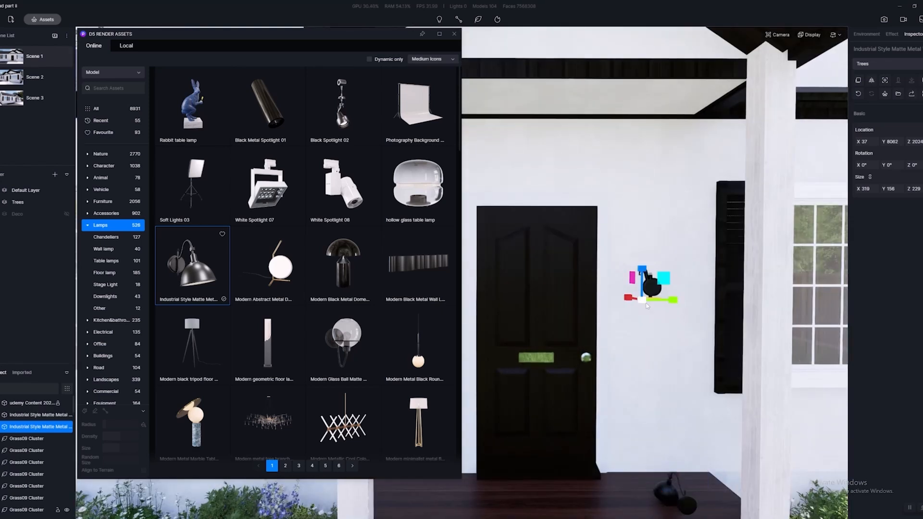
right_drag(657, 321, 633, 325)
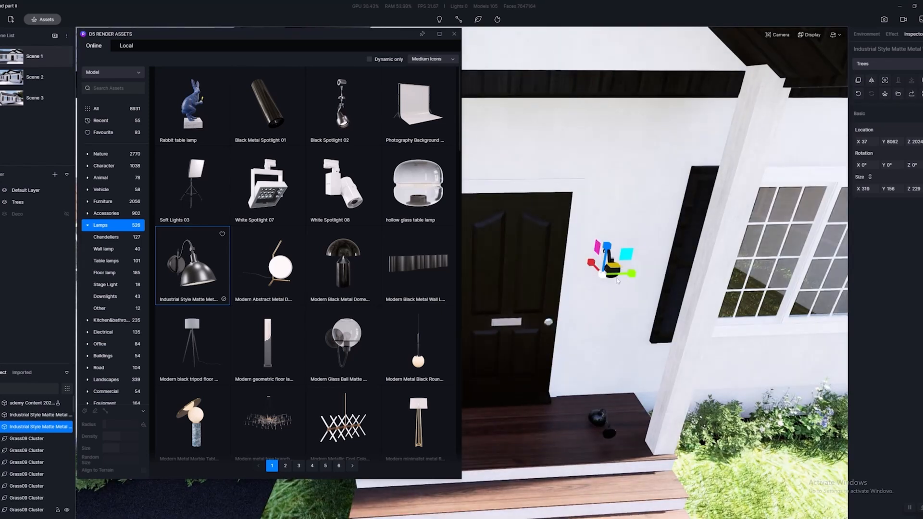
Rotate the wall-mounted lamp 180° about Z and move it against the wall at X -120
scroll(613, 271, up, 3)
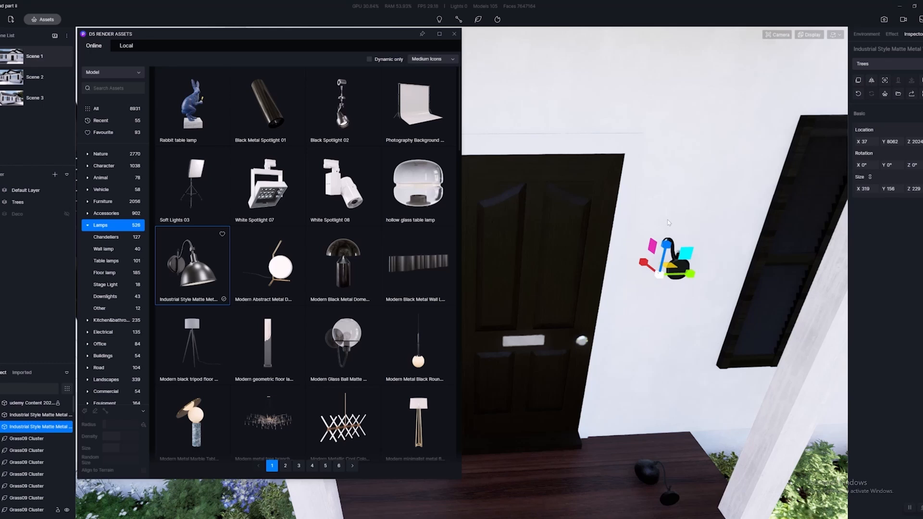
click(679, 271)
click(680, 271)
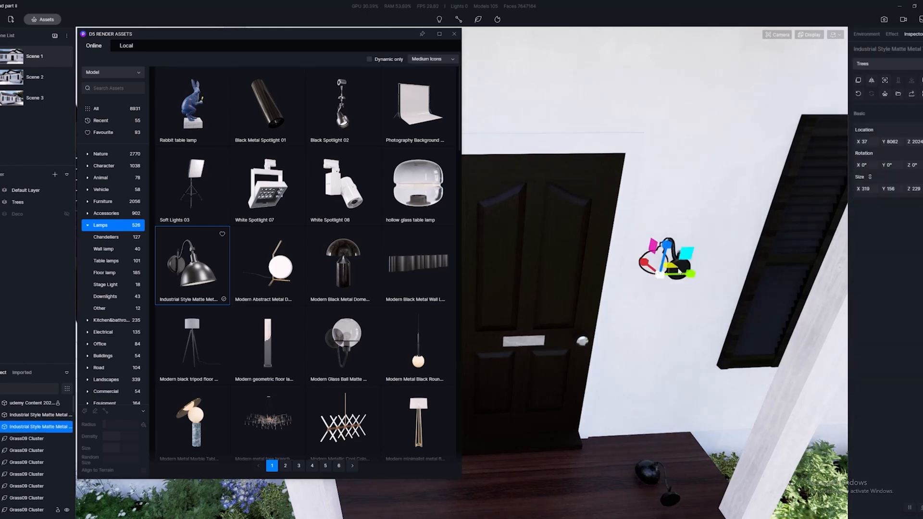
click(661, 277)
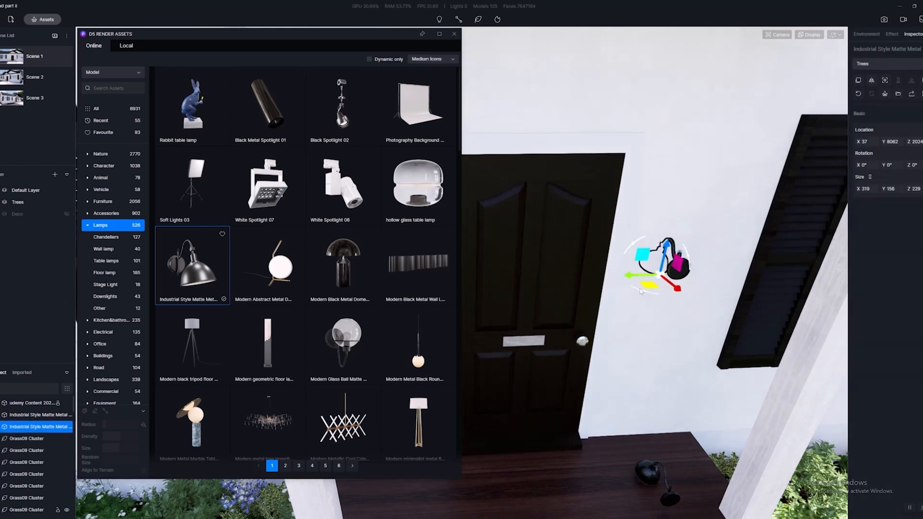
drag(641, 291, 736, 234)
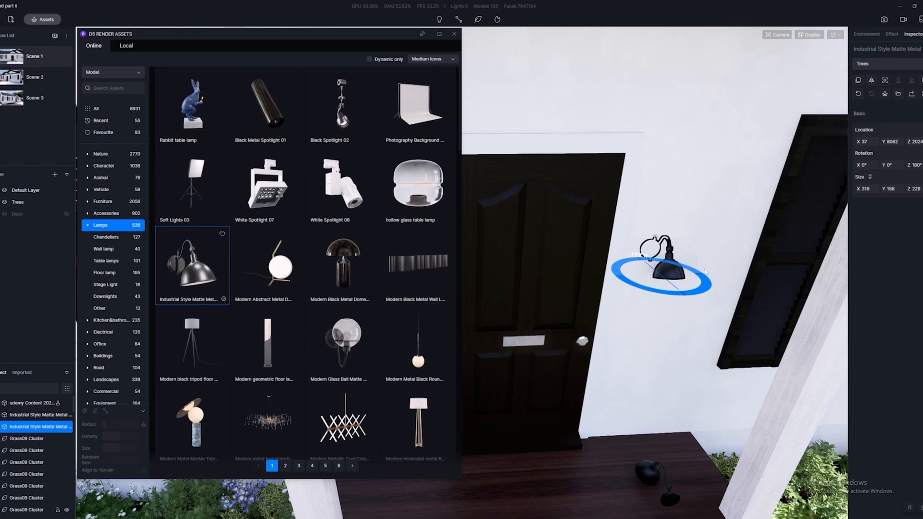
drag(679, 290, 694, 302)
Raise the wall lamp beside the door to Z 2462 and shift it along the wall to Y 8171
scroll(675, 311, down, 10)
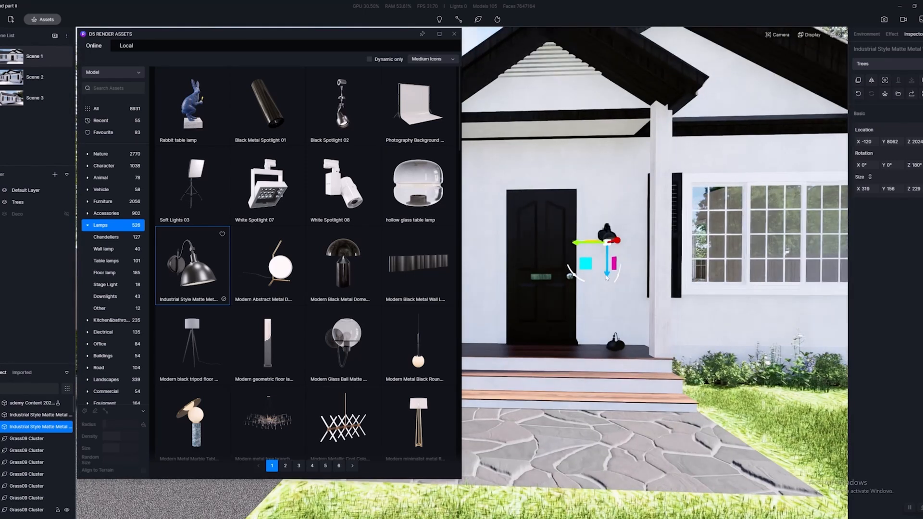
drag(615, 264, 585, 210)
middle_drag(595, 221, 611, 204)
drag(610, 202, 469, 206)
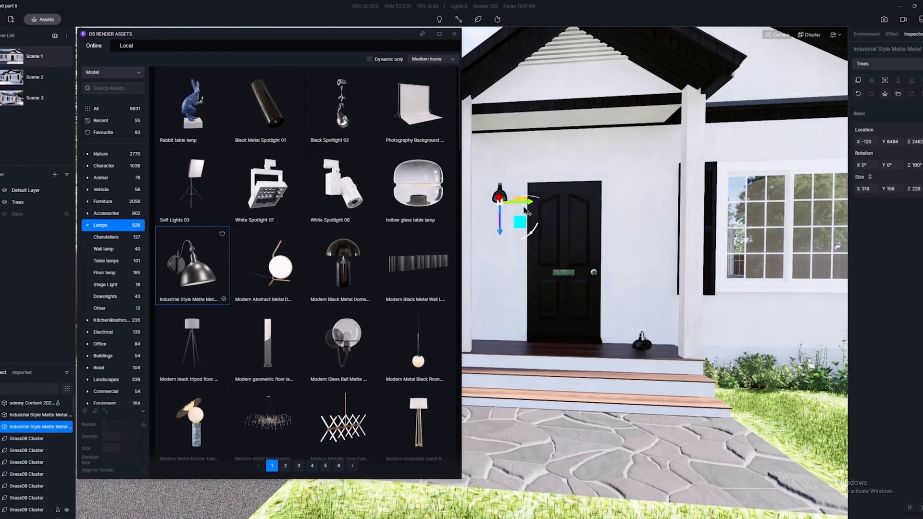
key(ctrl+z)
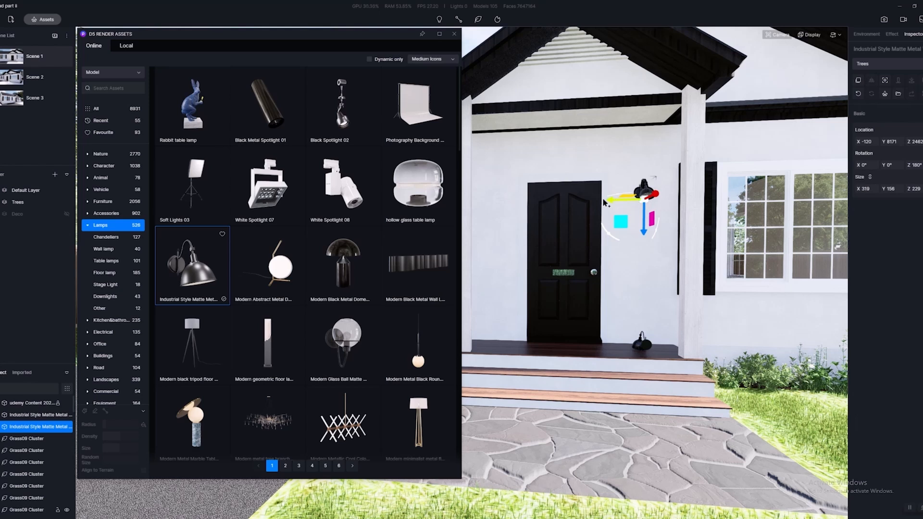
Copy the wall lamp and place the duplicate on the opposite side of the front door
click(605, 203)
click(644, 192)
key(ctrl+v)
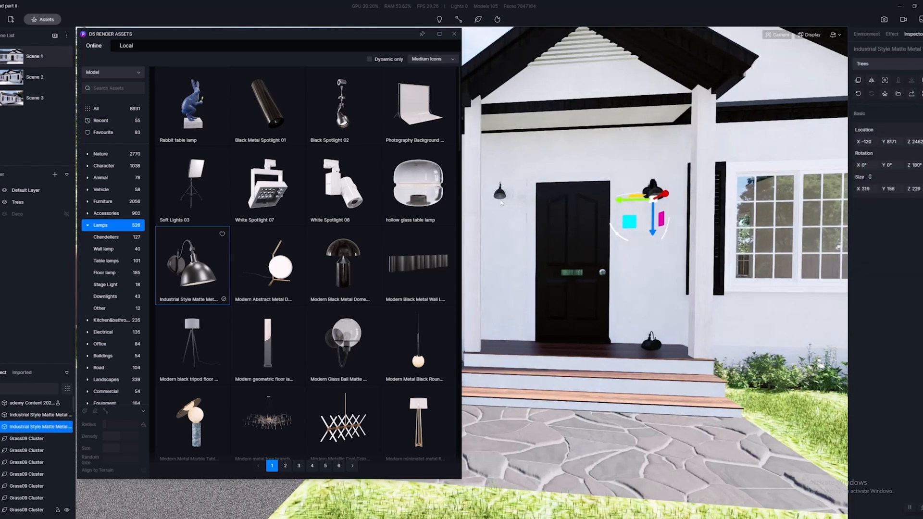
click(502, 208)
scroll(529, 222, up, 10)
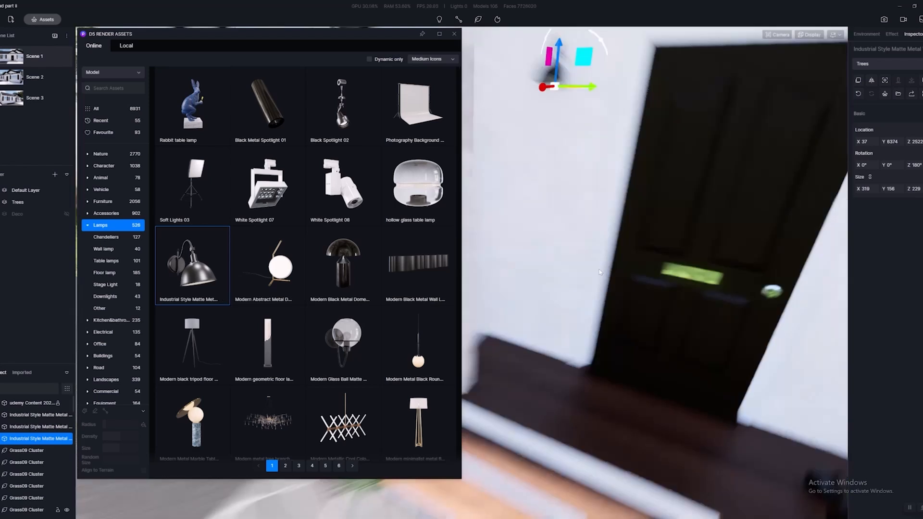
scroll(532, 212, down, 5)
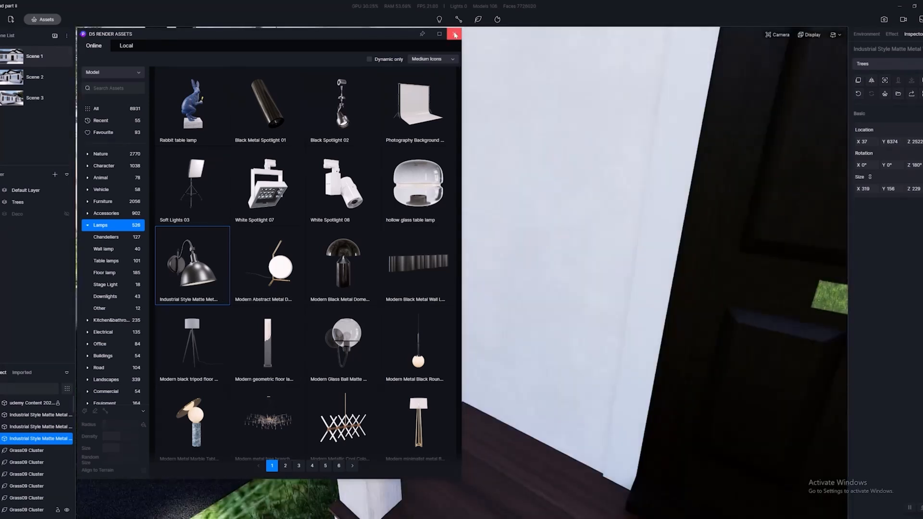
Close the asset library and move the duplicated lamp against the wall at X -122
click(455, 34)
scroll(529, 212, down, 5)
right_drag(534, 212, 534, 154)
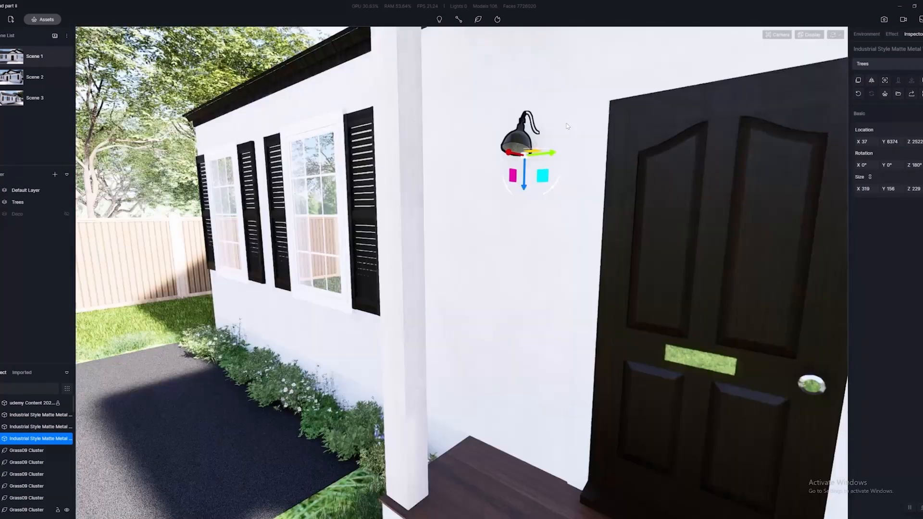
click(833, 37)
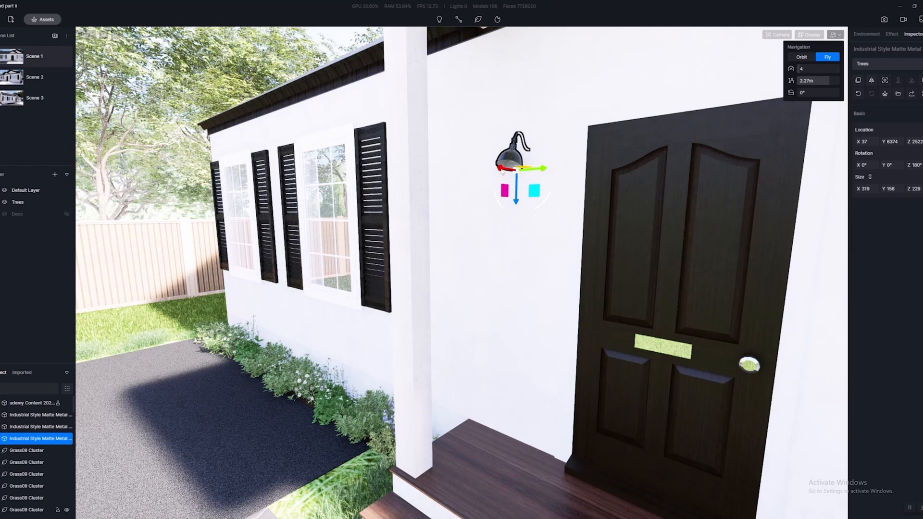
drag(502, 172, 485, 167)
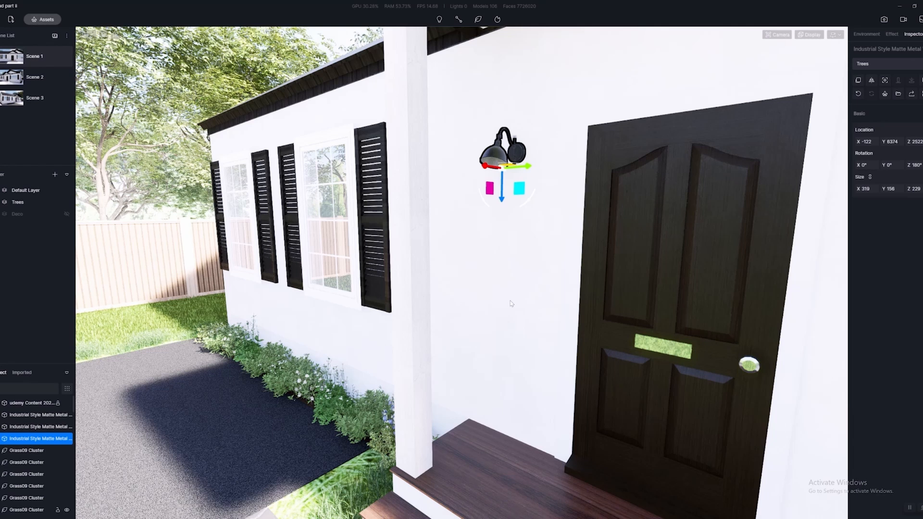
Delete the spare lamp lying on the porch floor
key(s)
right_drag(512, 304, 544, 269)
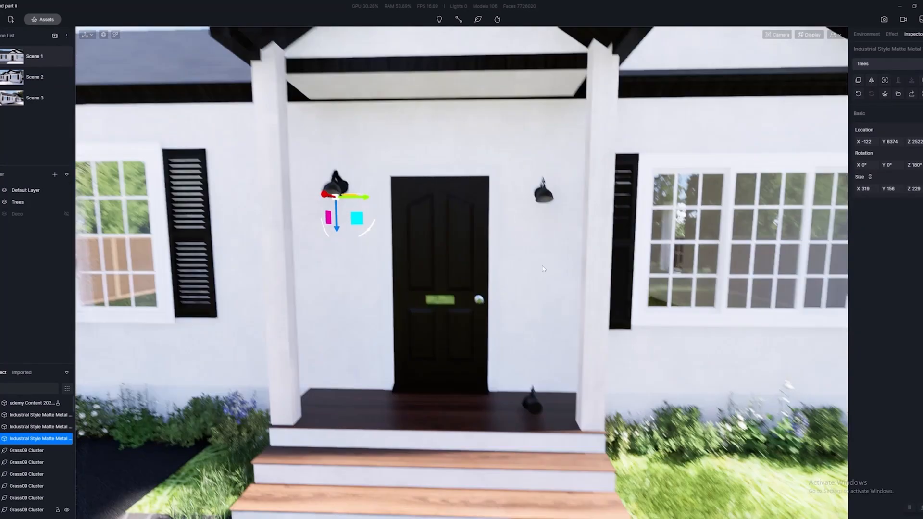
click(535, 402)
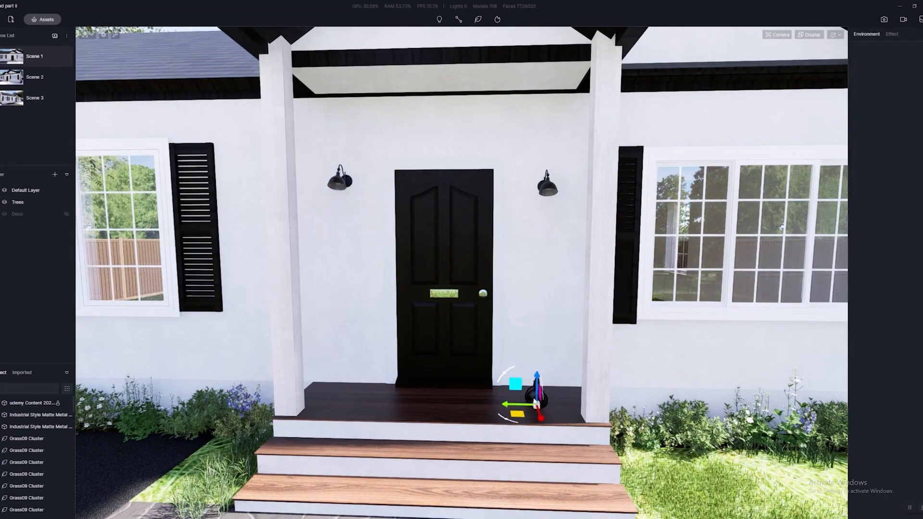
key(Delete)
Reopen the model assets and browse the general Lamps and Floor lamp categories for another entrance fixture
key(alt+Tab)
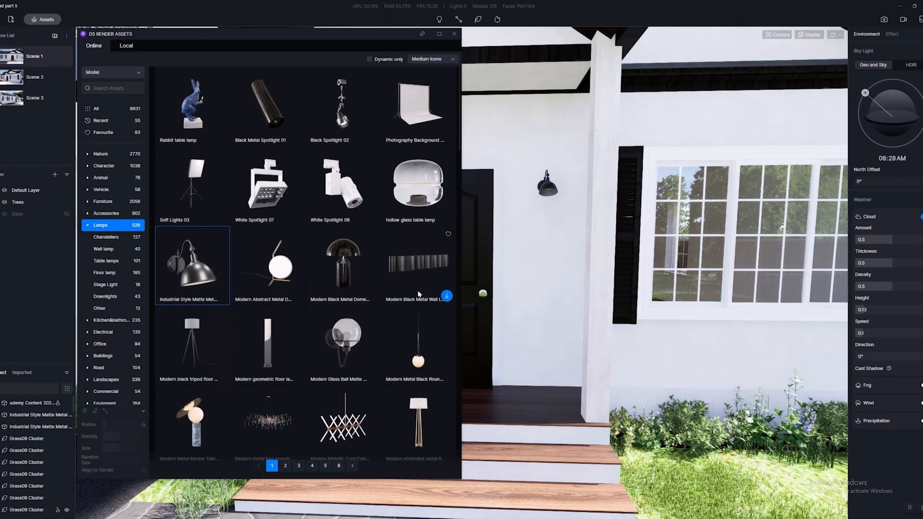
right_drag(655, 360, 423, 373)
scroll(404, 395, down, 6)
right_drag(505, 365, 712, 341)
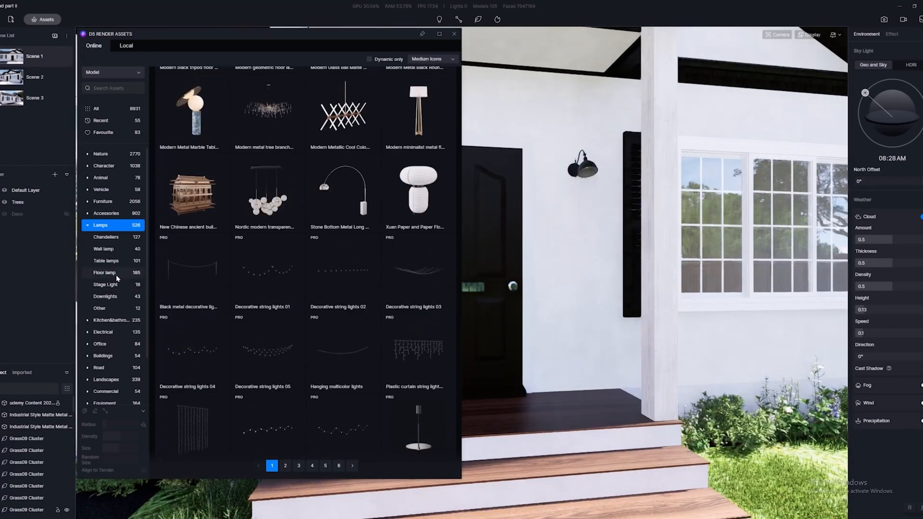
click(117, 275)
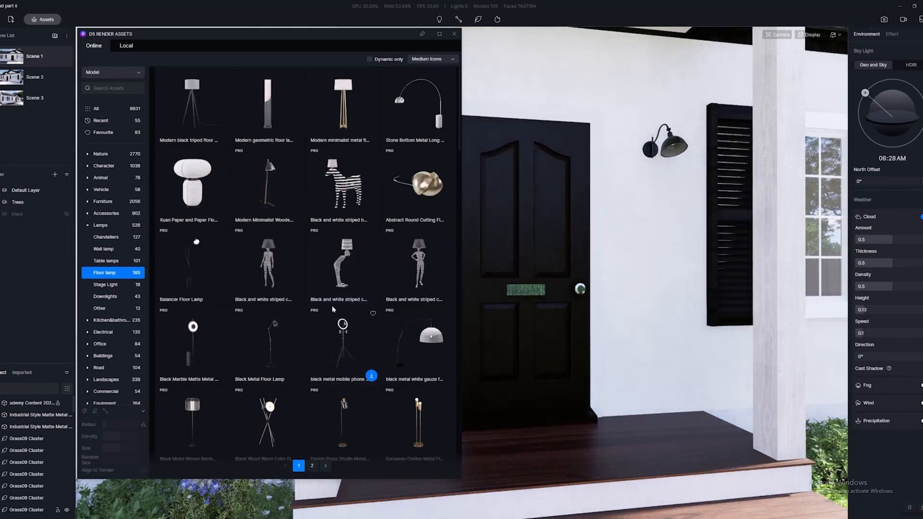
scroll(333, 306, down, 3)
scroll(335, 307, down, 5)
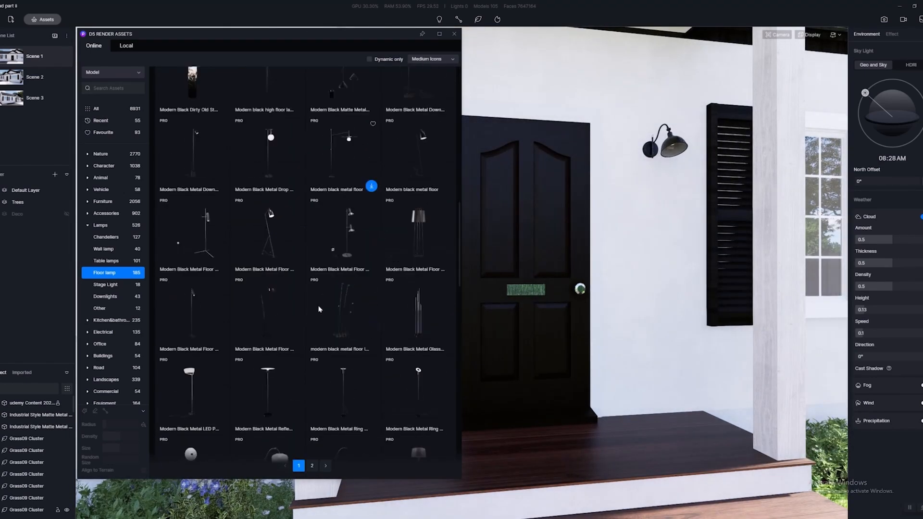
Search the online model assets for "lantern" and close the library after checking the results
click(105, 91)
text(lantern)
key(Return)
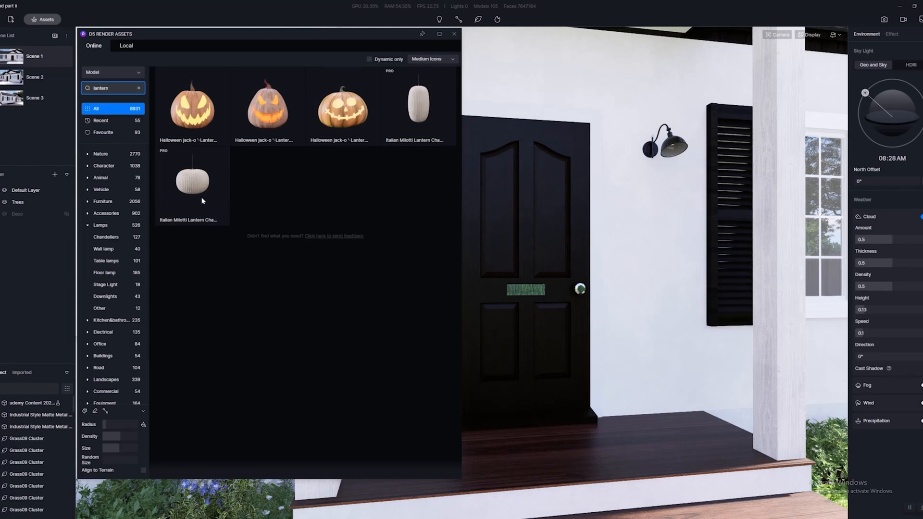
click(454, 34)
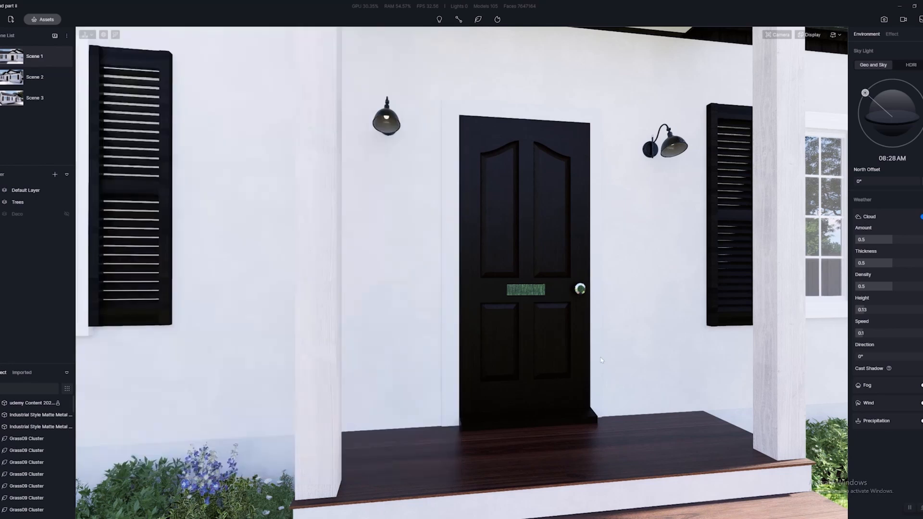
Examine the pair of wall lamps and the porch from several angles, with the asset library reopened
right_drag(602, 360, 459, 355)
key(s)
key(d)
key(d)
key(w)
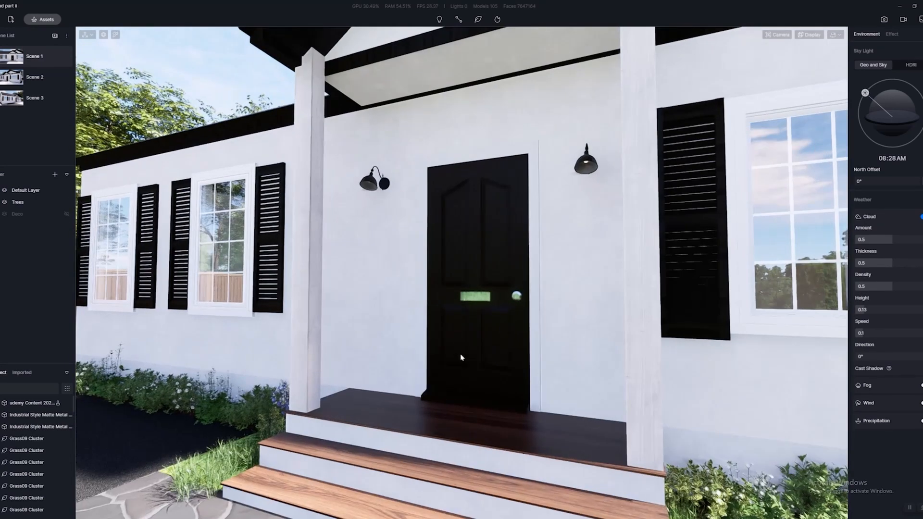
click(42, 19)
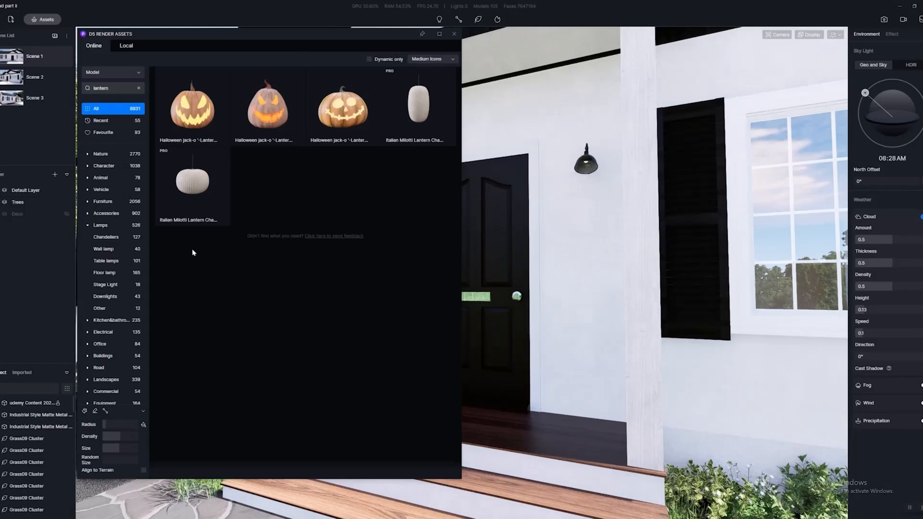
key(w)
key(a)
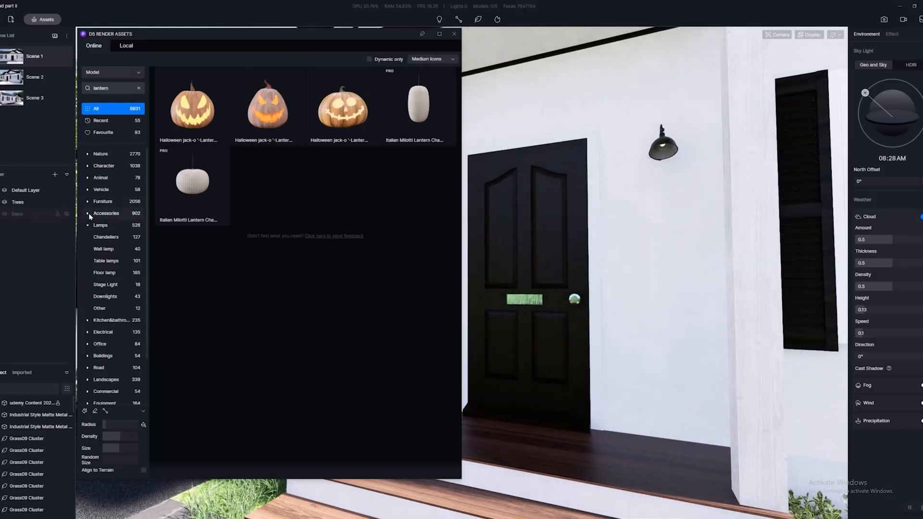
Expand the Accessories category and check its Wall decorations and Potted Greenery subcategories for porch decor
click(88, 213)
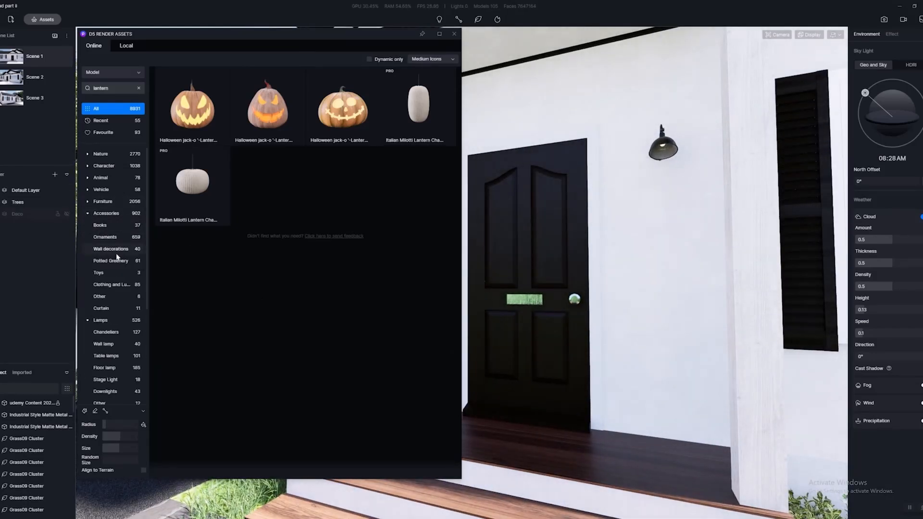
click(115, 250)
right_drag(718, 405, 700, 428)
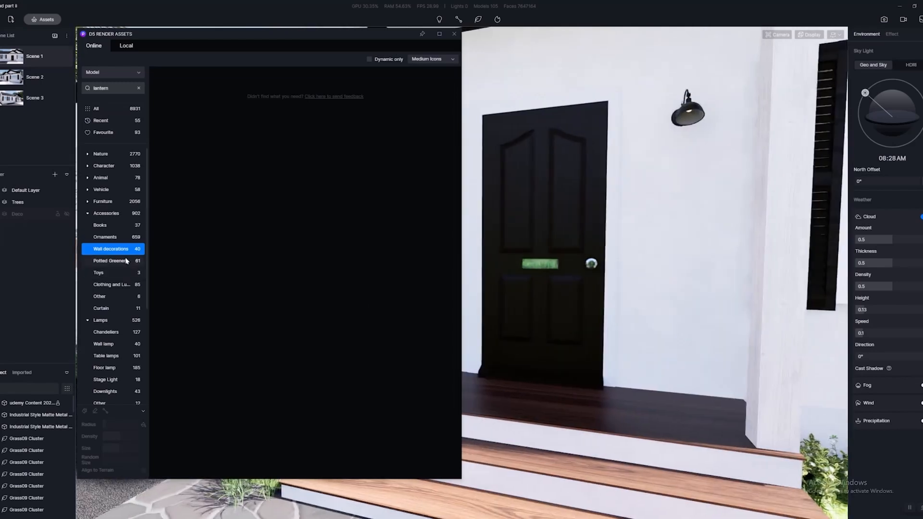
click(127, 261)
key(w)
right_drag(561, 329, 485, 367)
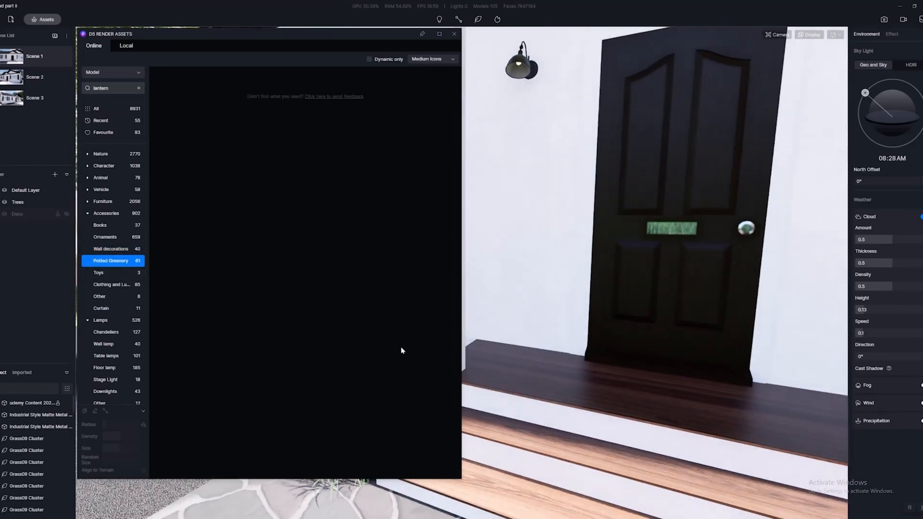
Clear the lantern search and browse the Potted Greenery models for a plant suited to the porch
click(139, 89)
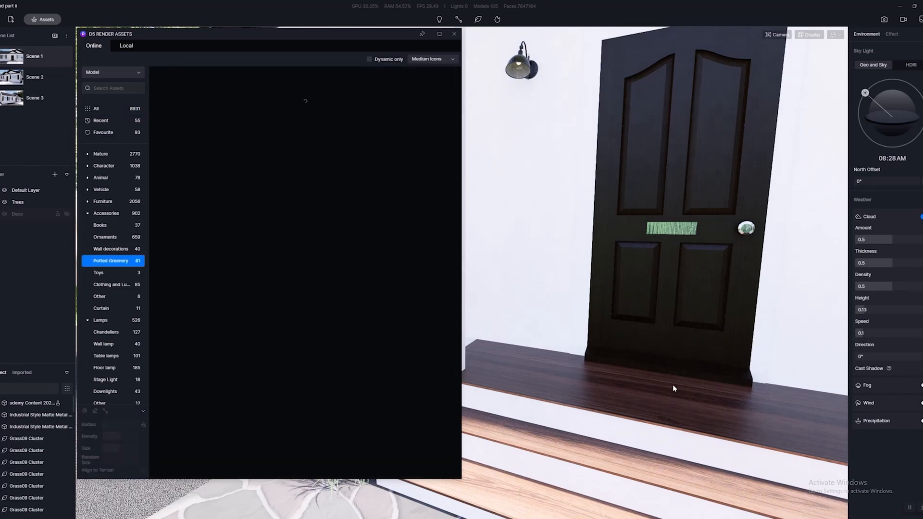
mouse_move(356, 347)
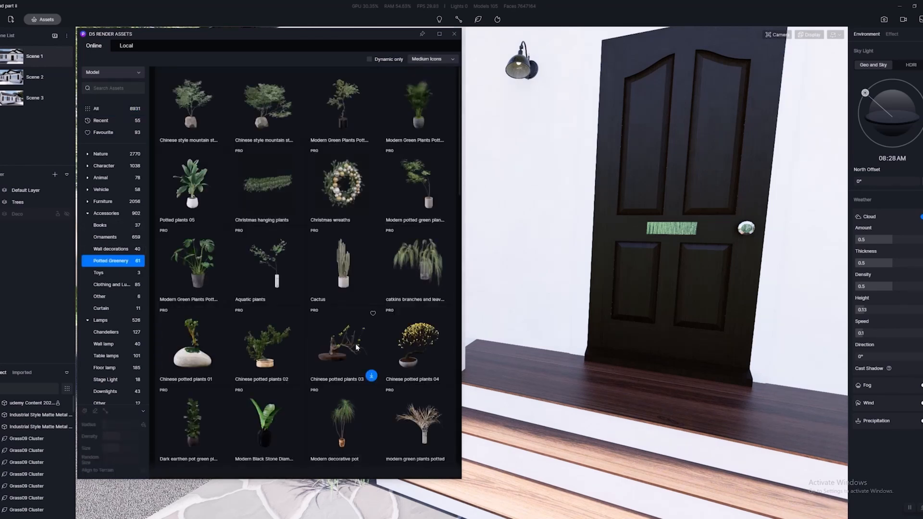
scroll(350, 347, down, 4)
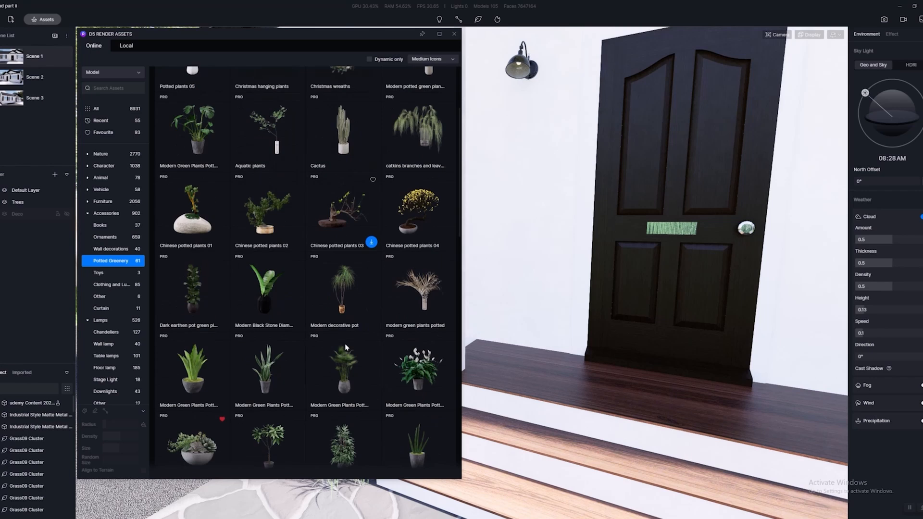
scroll(344, 347, down, 4)
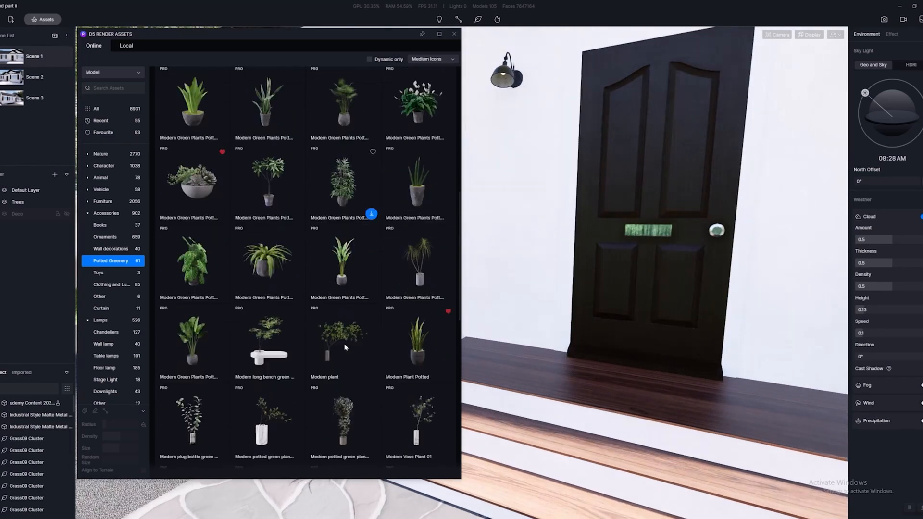
scroll(337, 349, down, 5)
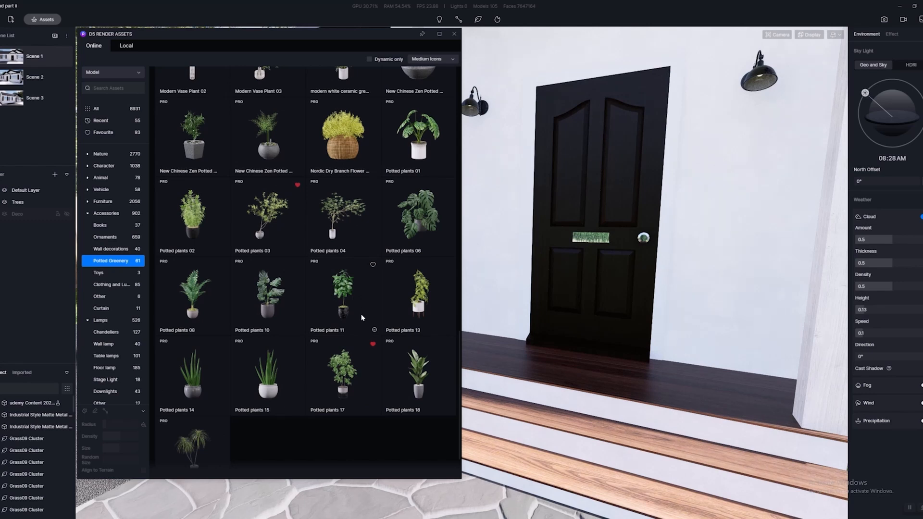
Place the Potted plants 18 model on the porch to the left of the front door, scaled to about 1017 high
right_drag(658, 368, 406, 387)
click(403, 389)
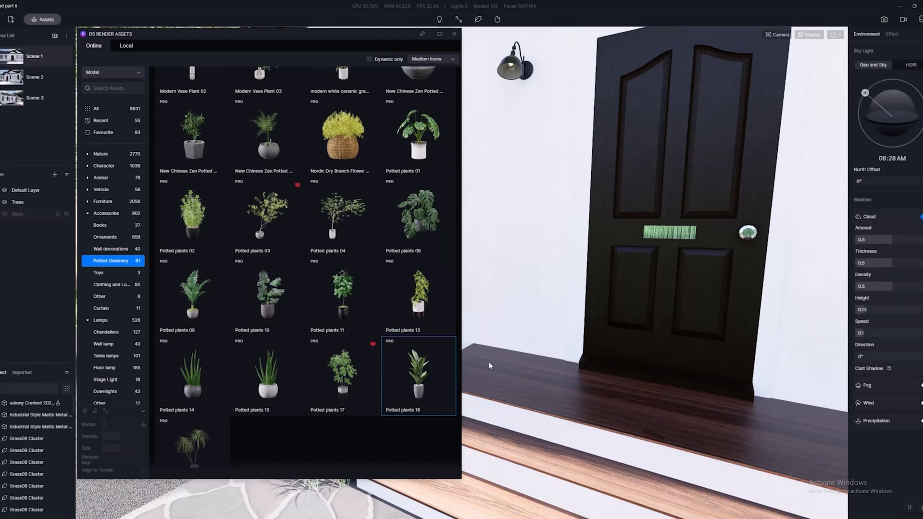
key(s)
key(a)
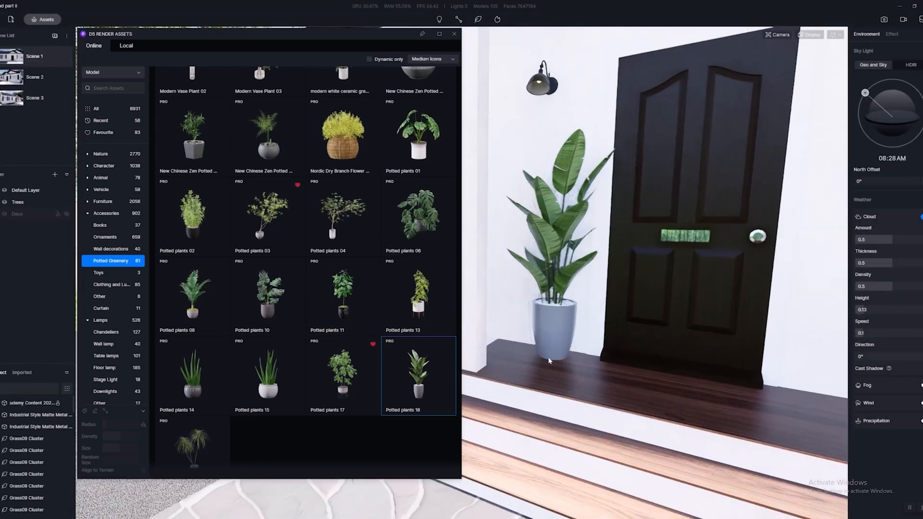
scroll(543, 363, down, 6)
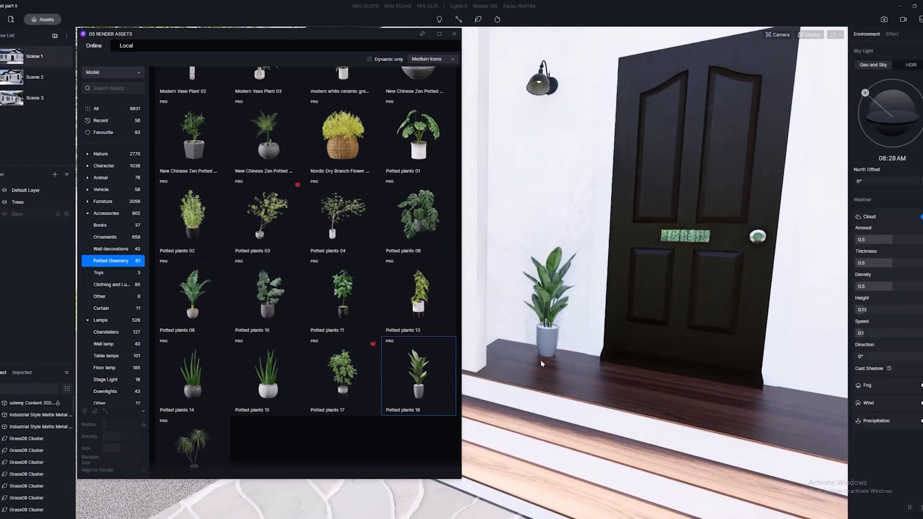
scroll(544, 364, up, 10)
scroll(544, 364, down, 5)
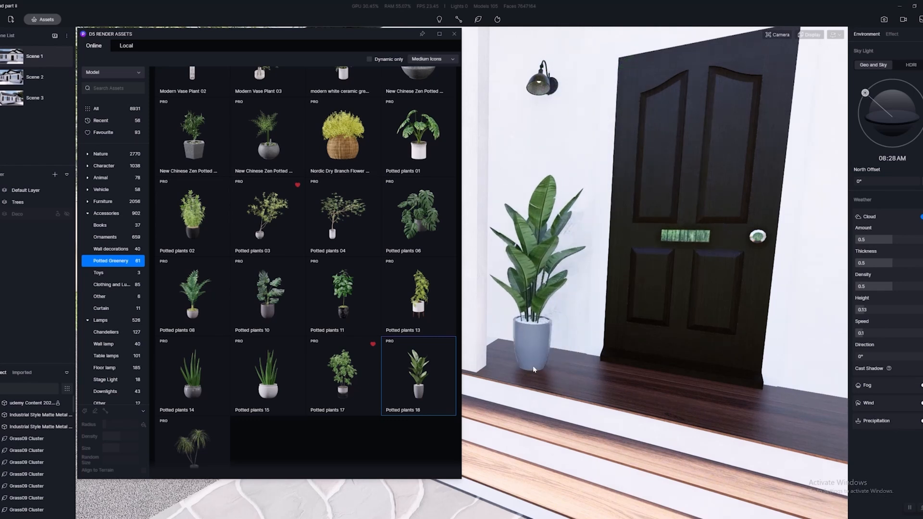
scroll(534, 372, up, 3)
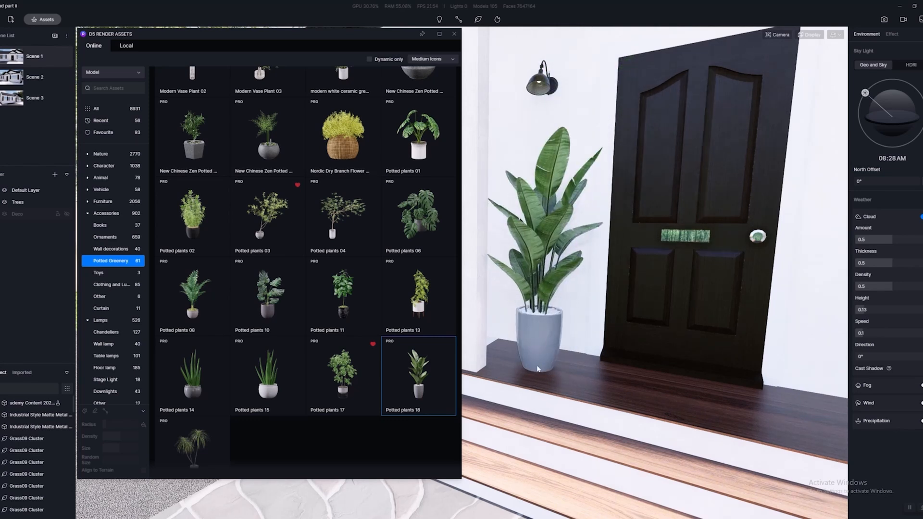
scroll(533, 374, down, 4)
click(532, 370)
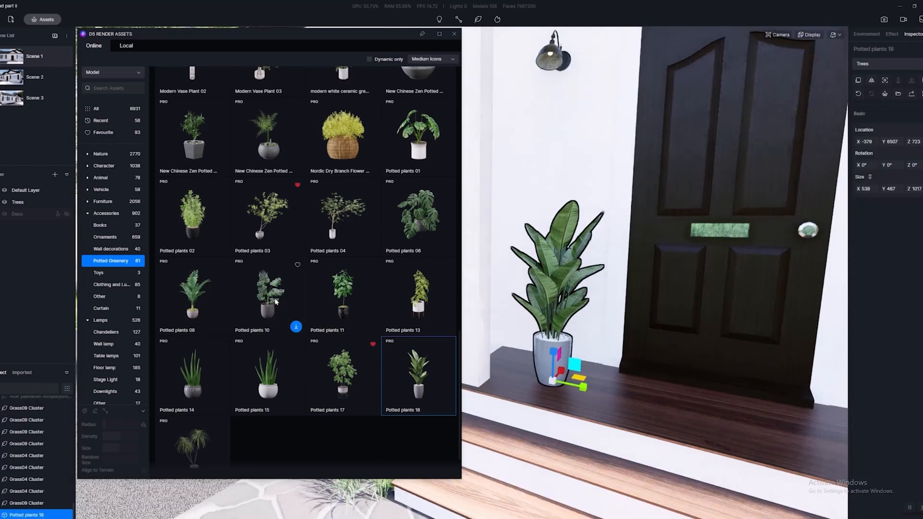
Download Potted plants 10 and place it, scaled to about 594 high, between the taller plant and the porch column
click(296, 327)
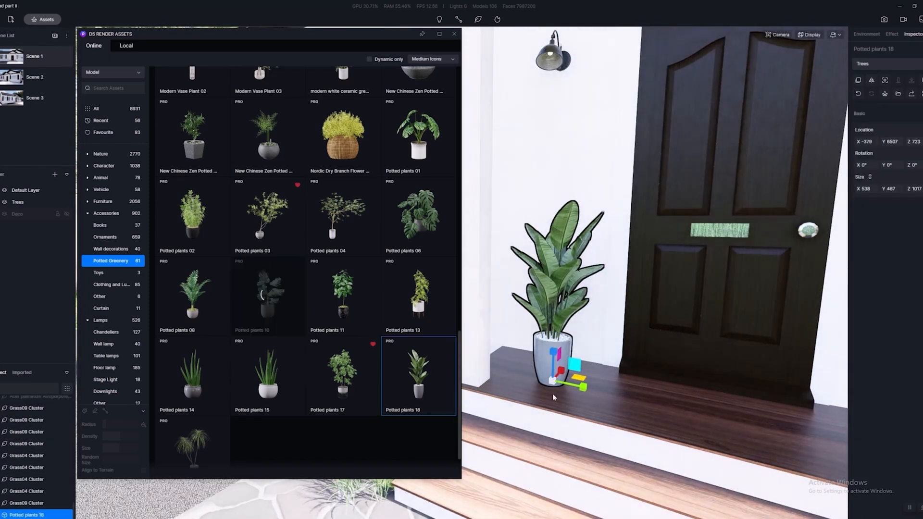
scroll(504, 359, up, 3)
click(282, 303)
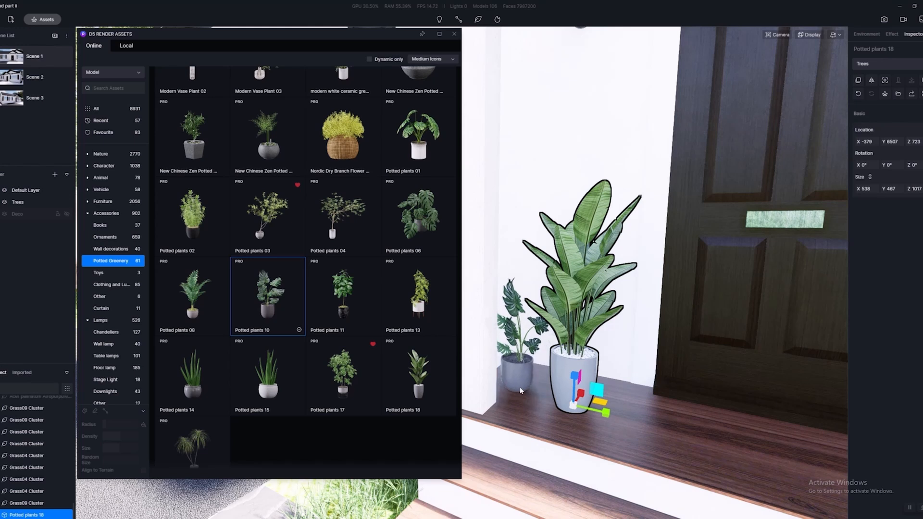
click(524, 394)
scroll(676, 301, down, 5)
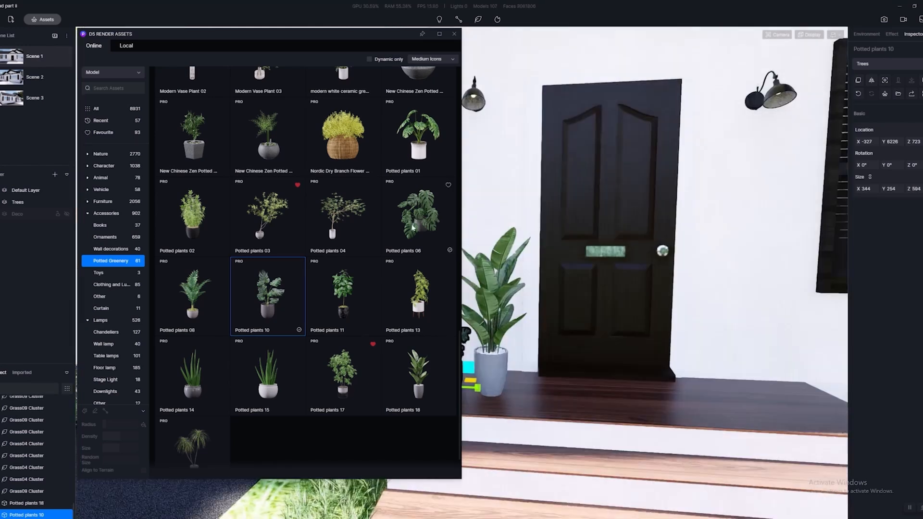
Place the Potted plants 06 model on the porch to the right of the front door, near the column
right_drag(610, 356, 486, 353)
scroll(485, 354, up, 2)
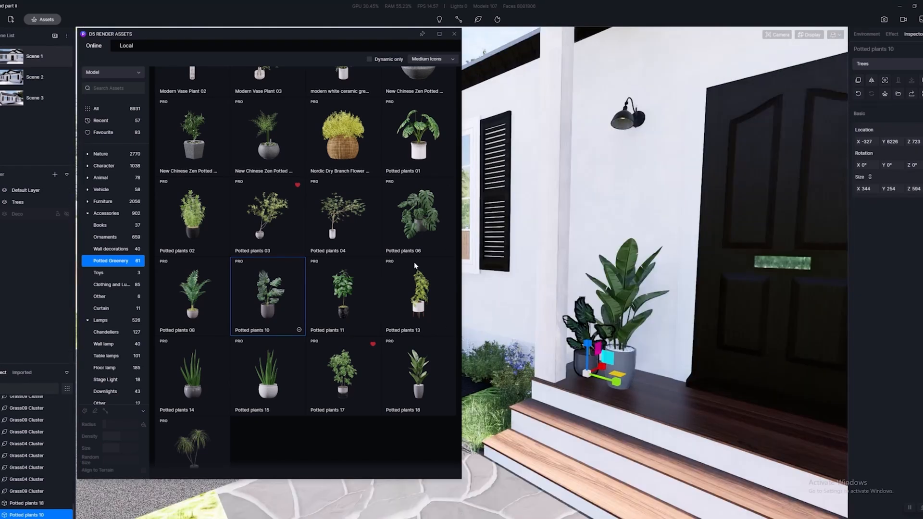
scroll(414, 261, down, 2)
click(417, 224)
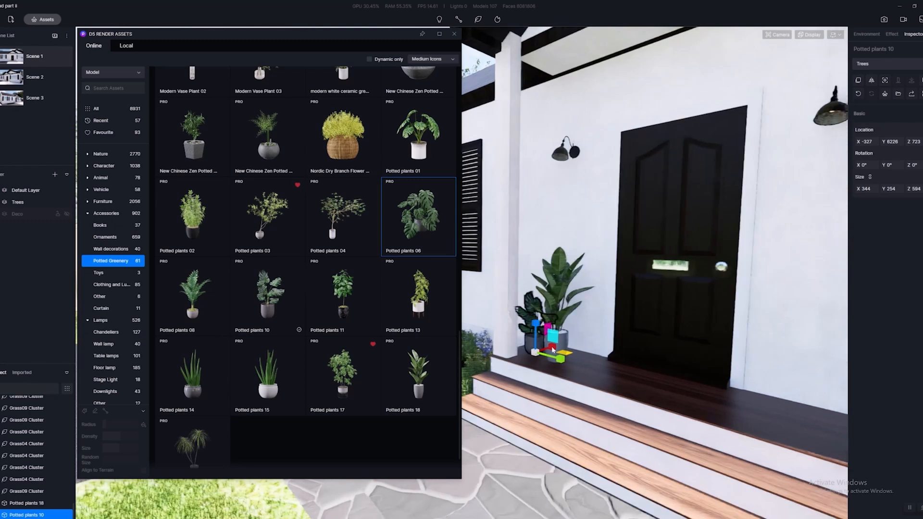
right_drag(565, 370, 581, 305)
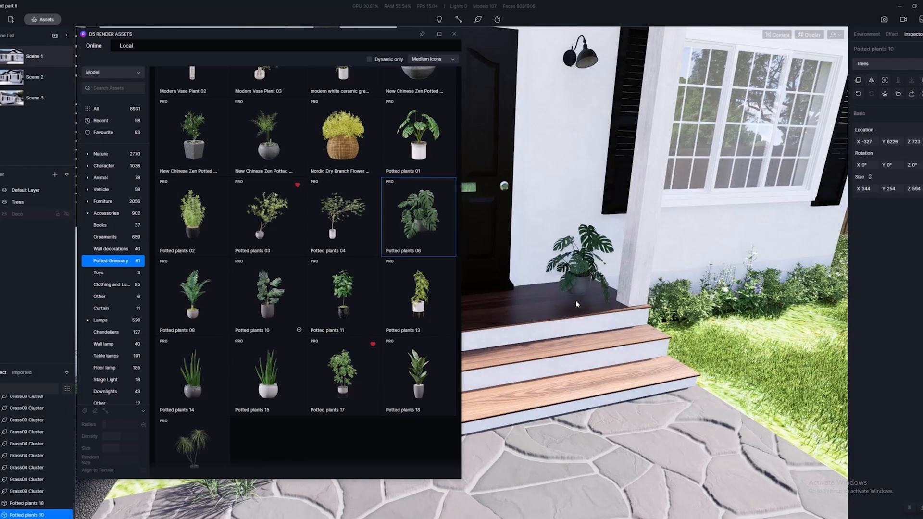
click(576, 300)
scroll(572, 303, up, 2)
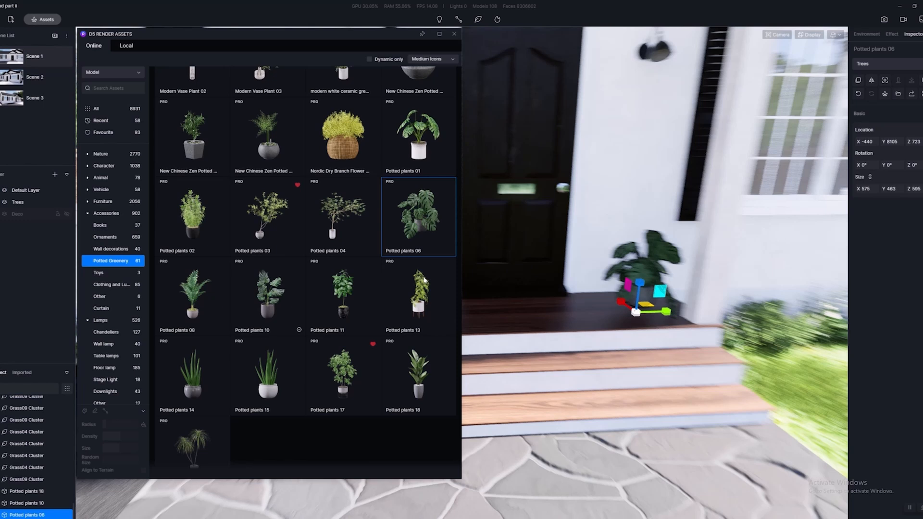
Close the asset library and review the decorated porch from the Scene 1 and Scene 2 views
scroll(563, 310, up, 2)
scroll(563, 310, down, 3)
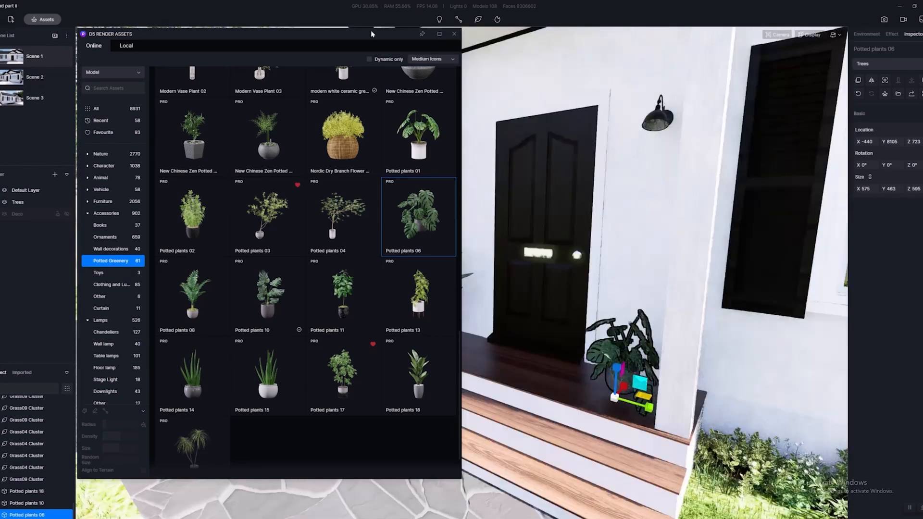
click(455, 33)
scroll(513, 198, down, 3)
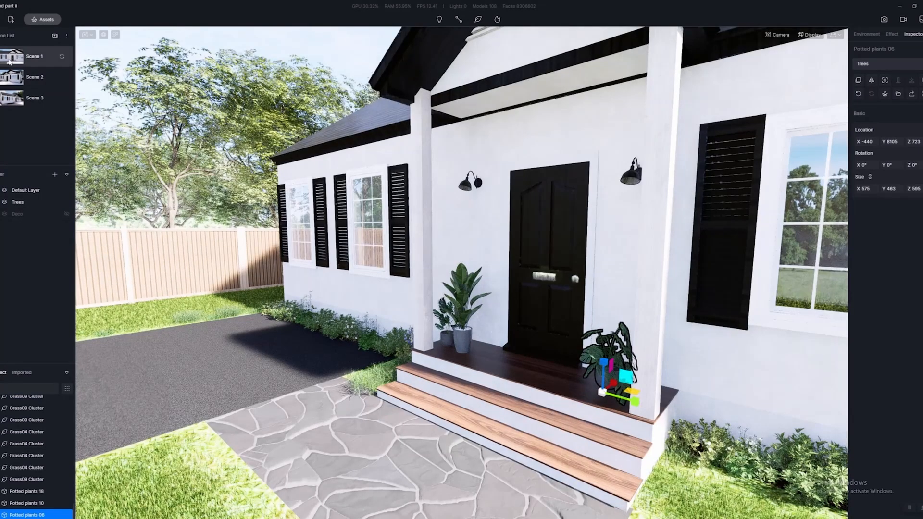
click(34, 56)
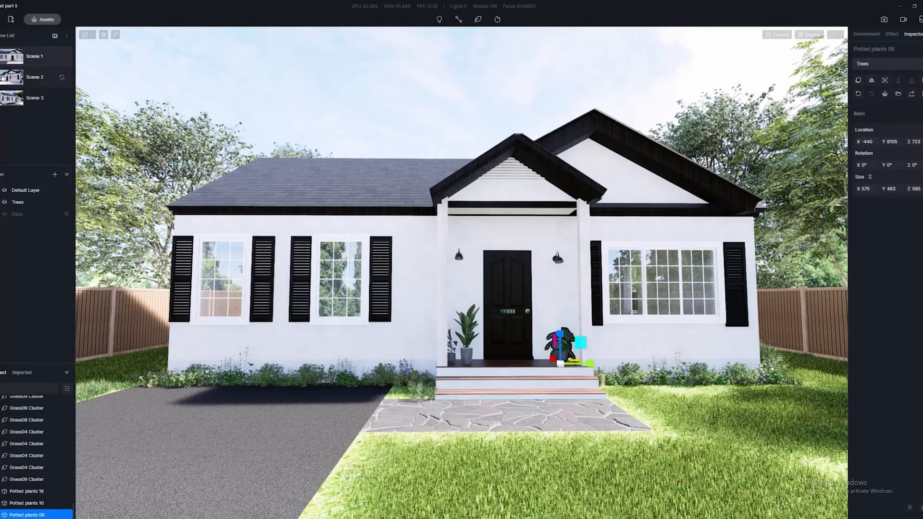
click(34, 77)
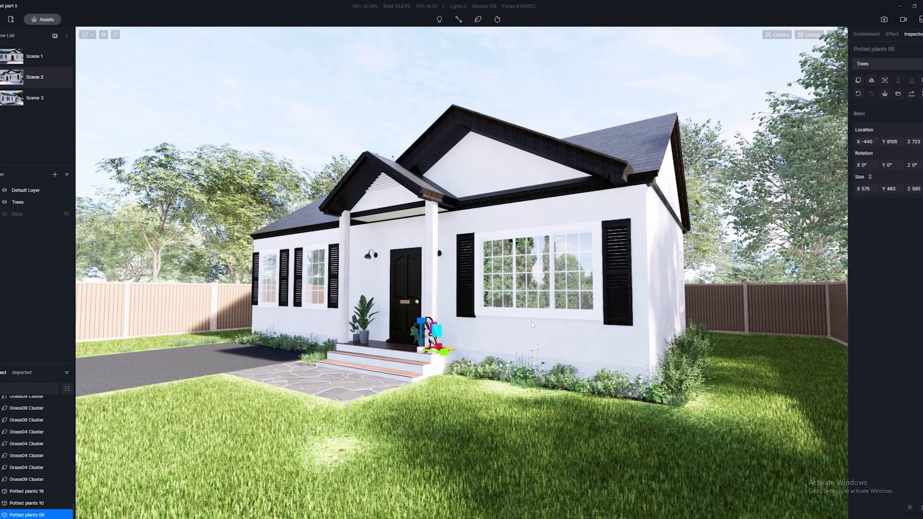
mouse_move(532, 323)
right_down()
mouse_move(545, 319)
mouse_move(525, 326)
right_up()
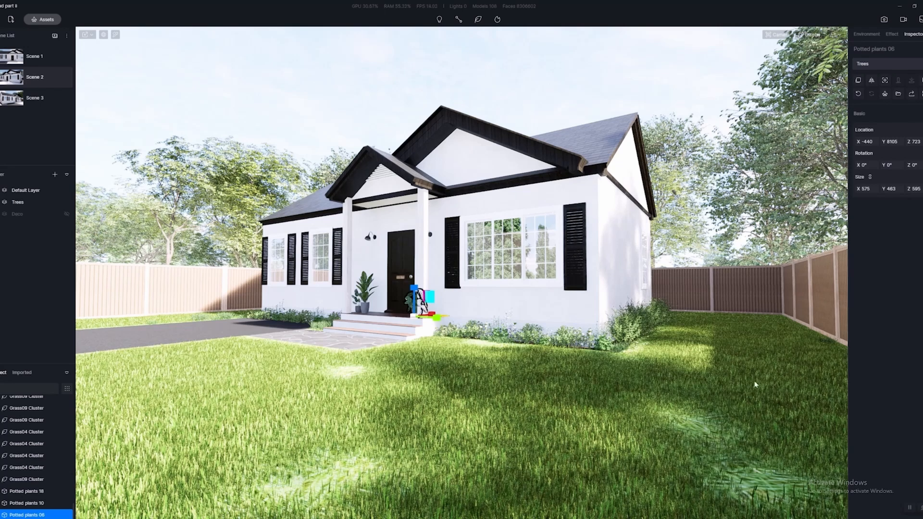
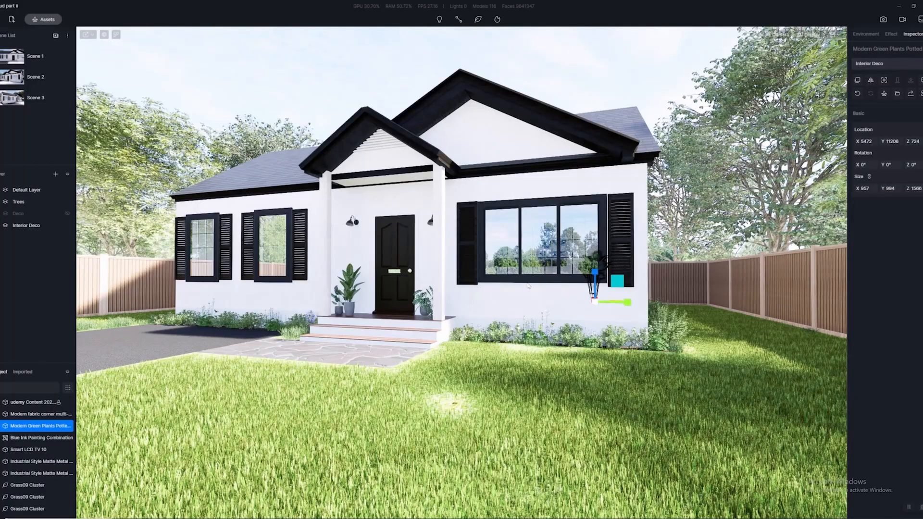
Deselect the interior potted plant and examine the large front window and the gable above it up close
right_drag(527, 286, 575, 272)
scroll(575, 273, up, 12)
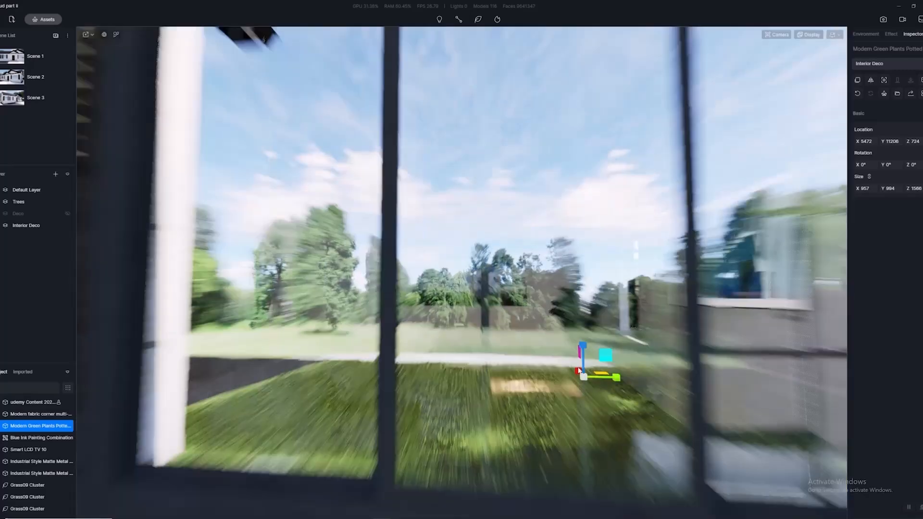
scroll(579, 371, up, 6)
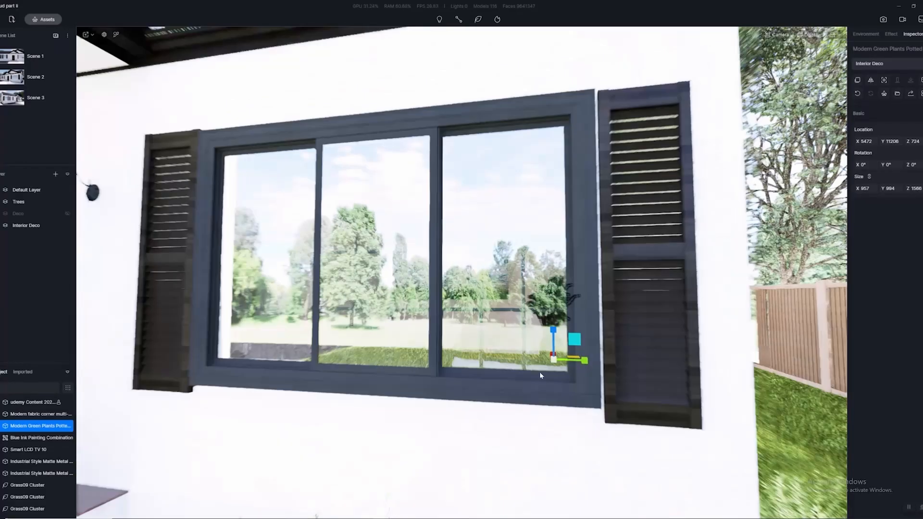
scroll(539, 371, down, 10)
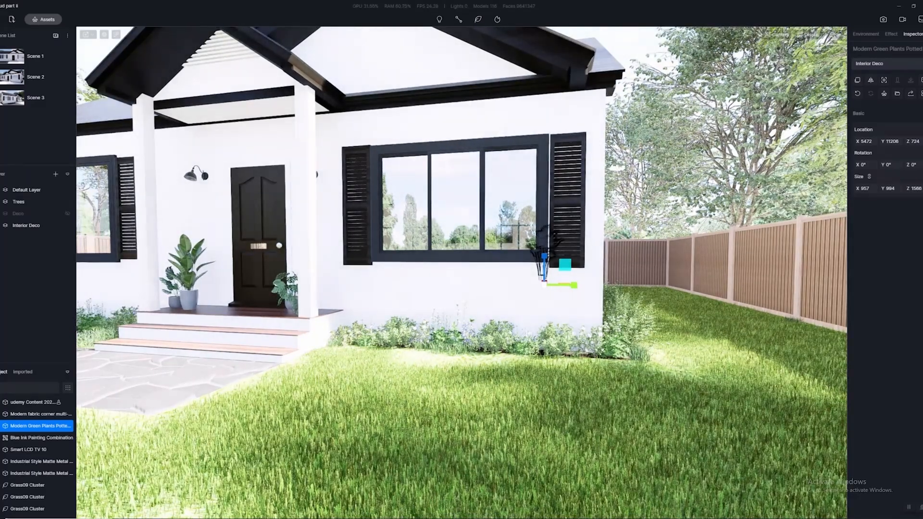
scroll(552, 396, down, 2)
key(Escape)
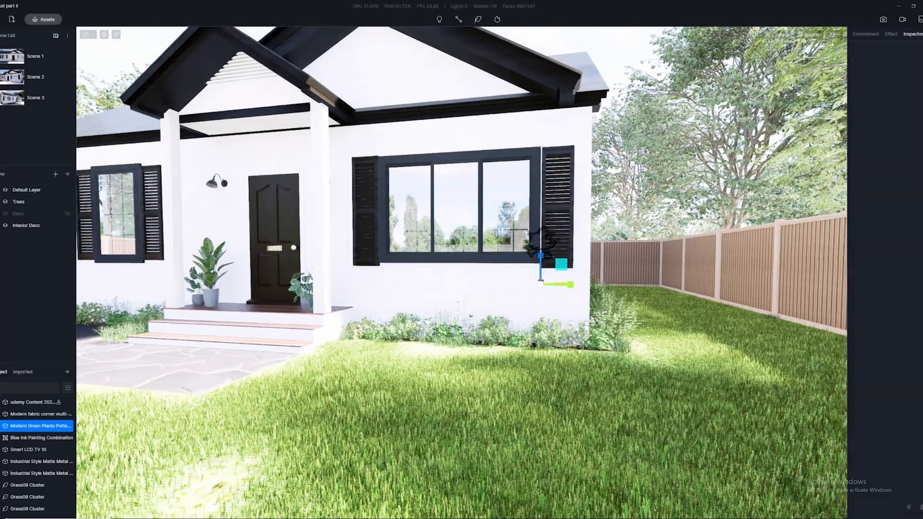
key(w)
key(e)
key(a)
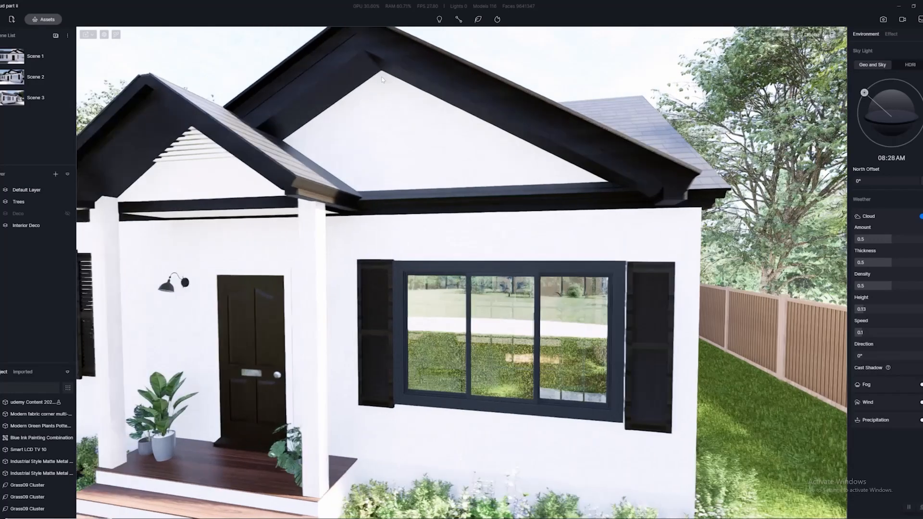
key(a)
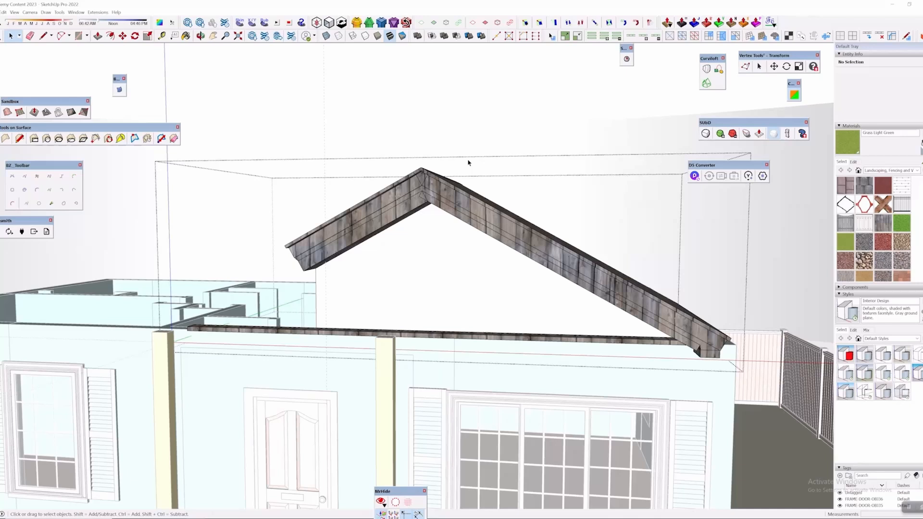
In SketchUp, draw a vertical line down the large front gable face from its peak to the base
mouse_move(470, 161)
middle_down()
mouse_move(423, 206)
mouse_move(460, 235)
mouse_move(452, 72)
mouse_move(578, 237)
middle_up()
key(l)
click(451, 164)
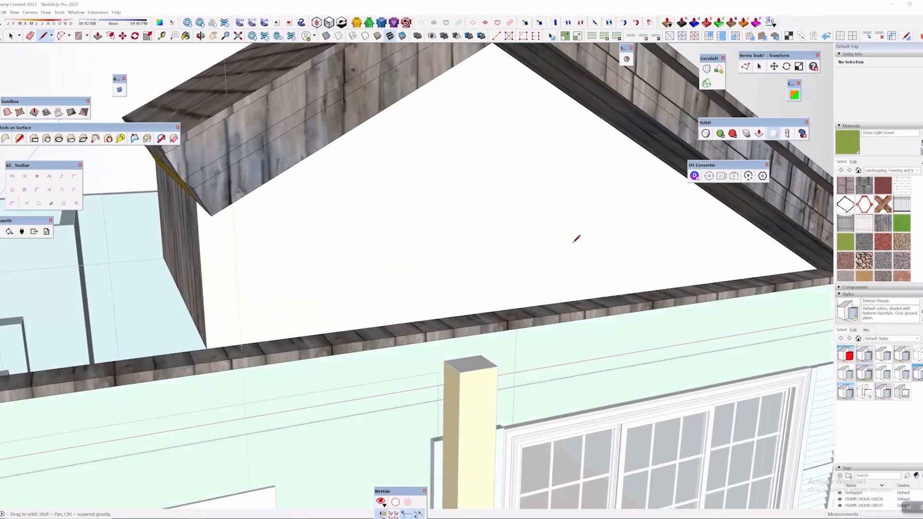
click(470, 315)
Offset the outlines of both gable halves inward by the same distance to form the outer trim borders
middle_drag(511, 294, 377, 201)
click(110, 35)
middle_drag(505, 250, 486, 227)
click(453, 216)
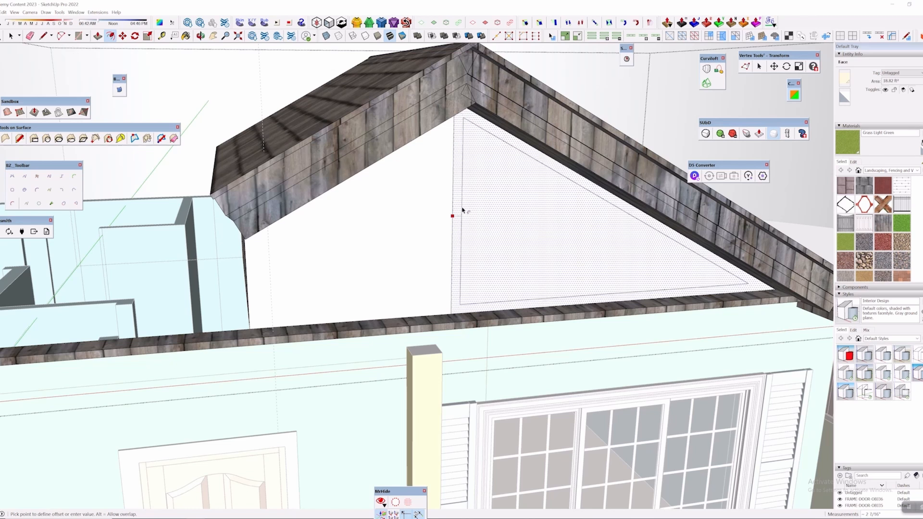
click(458, 214)
double_click(415, 223)
Draw a diagonal line in the right gable panel from the middle of its sloped edge to the lower inner corner
middle_drag(415, 222, 50, 55)
click(43, 35)
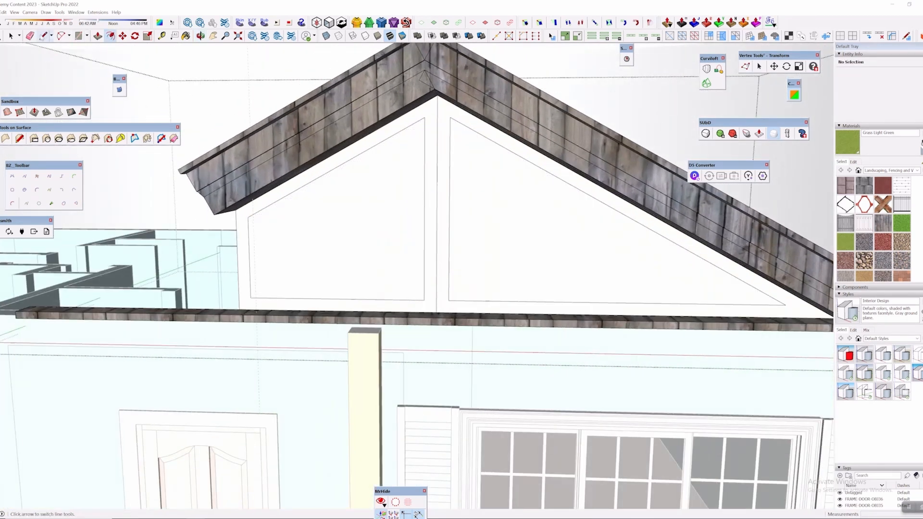
middle_drag(525, 289, 525, 242)
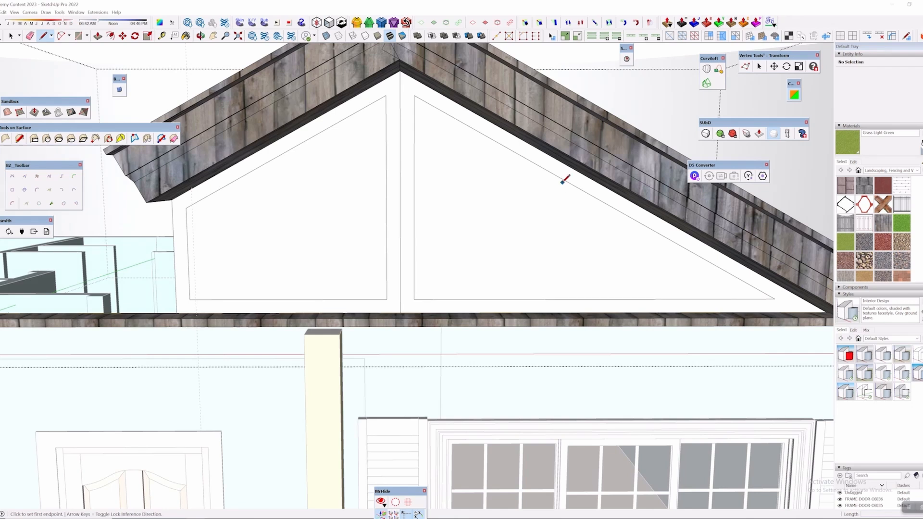
click(597, 199)
click(421, 296)
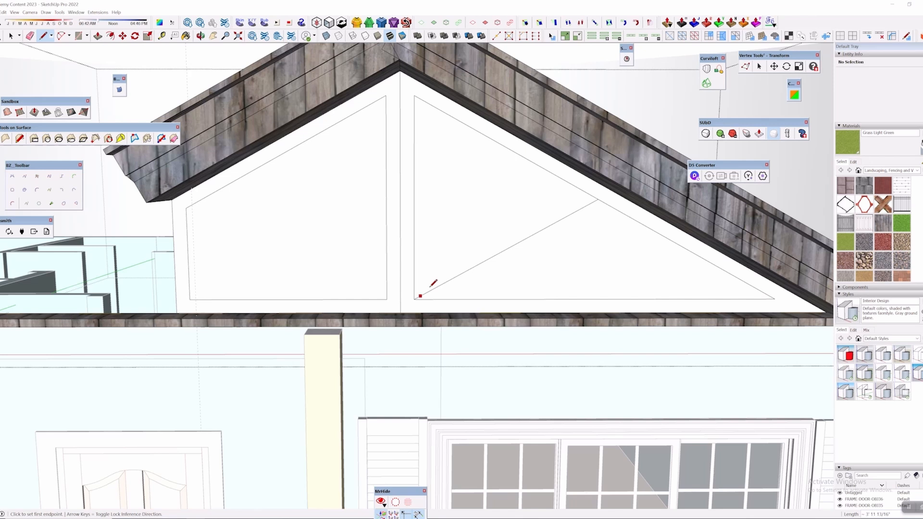
Draw a horizontal reference line across to the left panel's sloped edge, and a matching diagonal from there to its lower inner corner
click(598, 199)
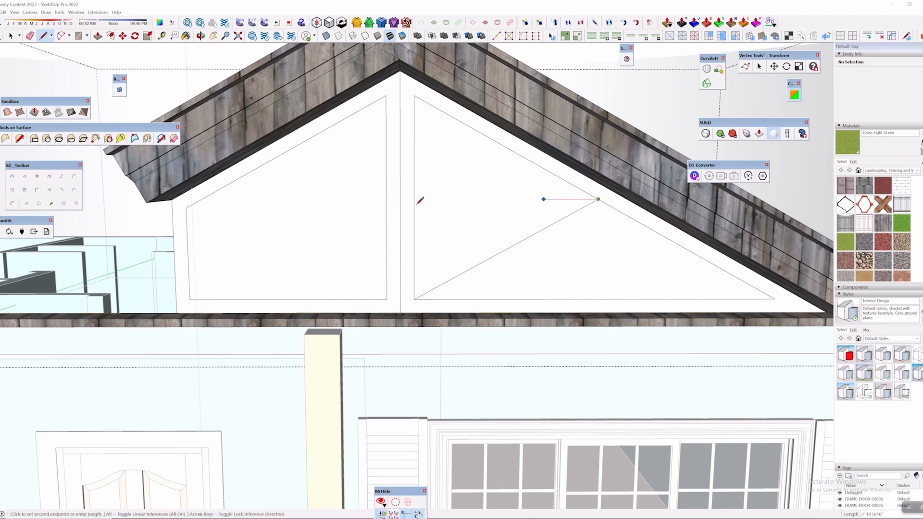
click(206, 199)
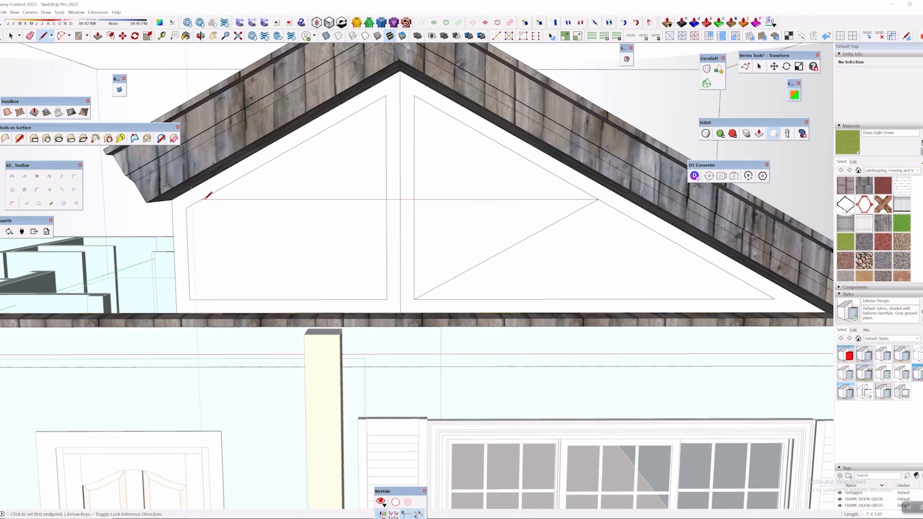
click(206, 199)
click(387, 298)
Erase the horizontal reference line segments crossing the two gable panels
key(e)
click(479, 199)
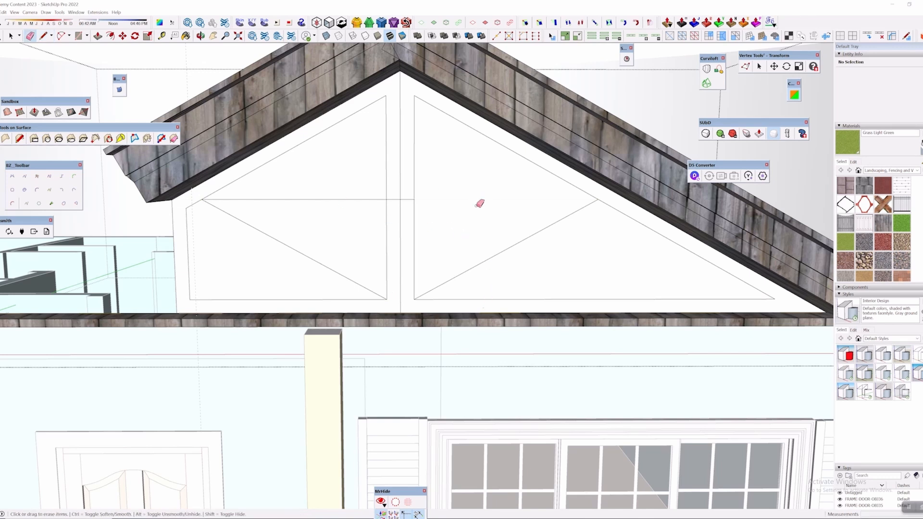
click(292, 198)
Offset the upper triangle of the right gable panel inward to outline its trim
click(110, 35)
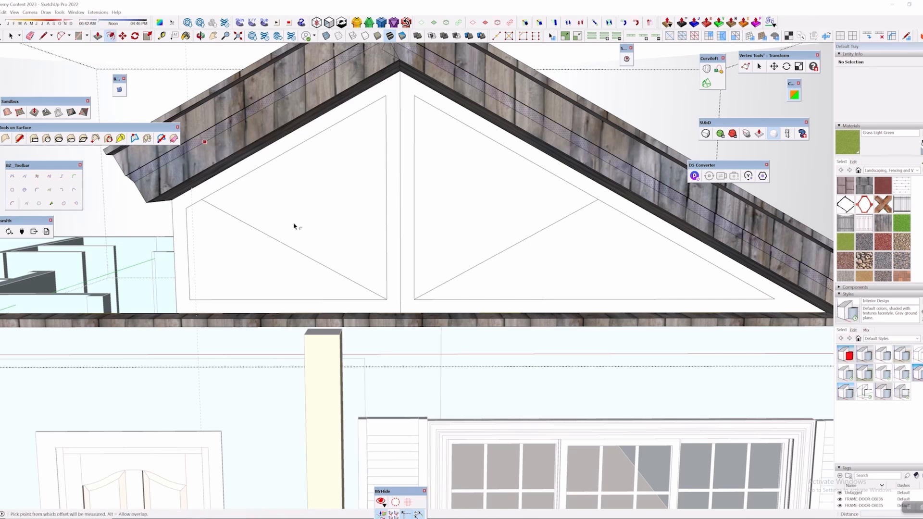
click(554, 175)
click(542, 186)
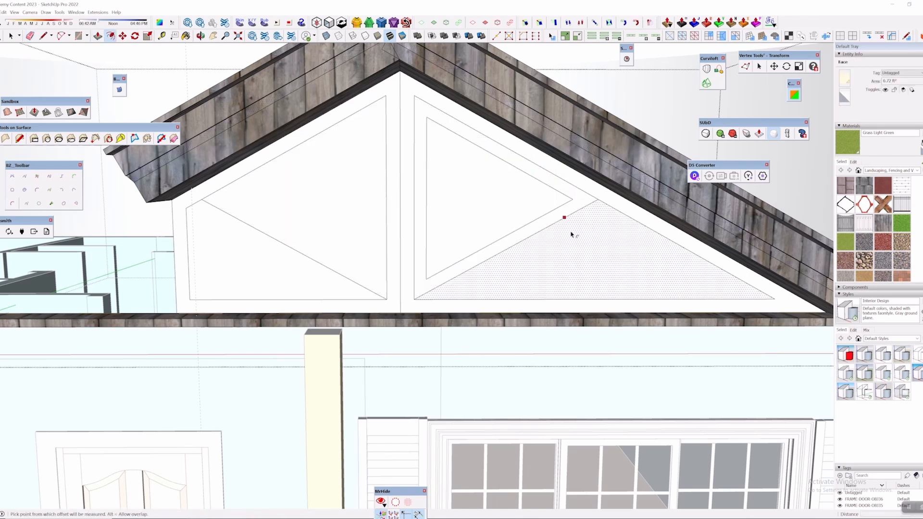
Offset the right panel's lower triangle and both shapes of the left panel inward to outline their trim
click(595, 233)
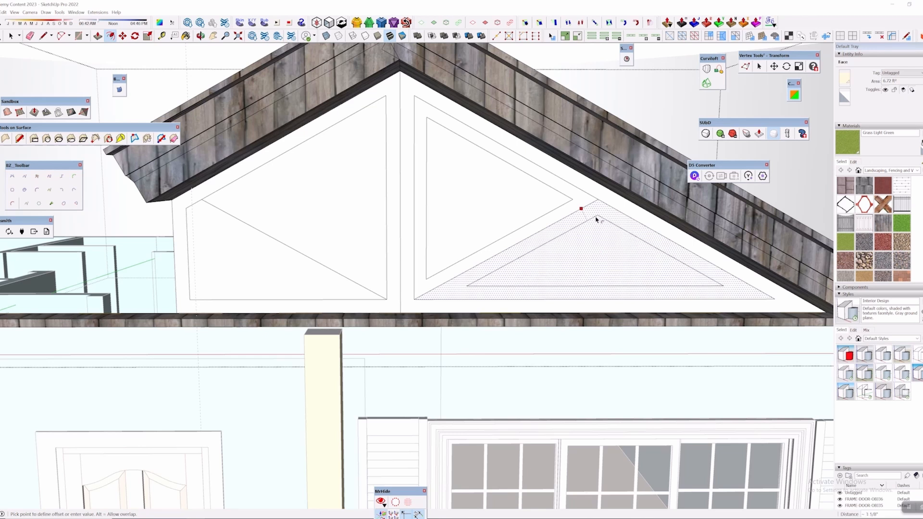
click(596, 219)
click(307, 256)
click(329, 218)
click(273, 299)
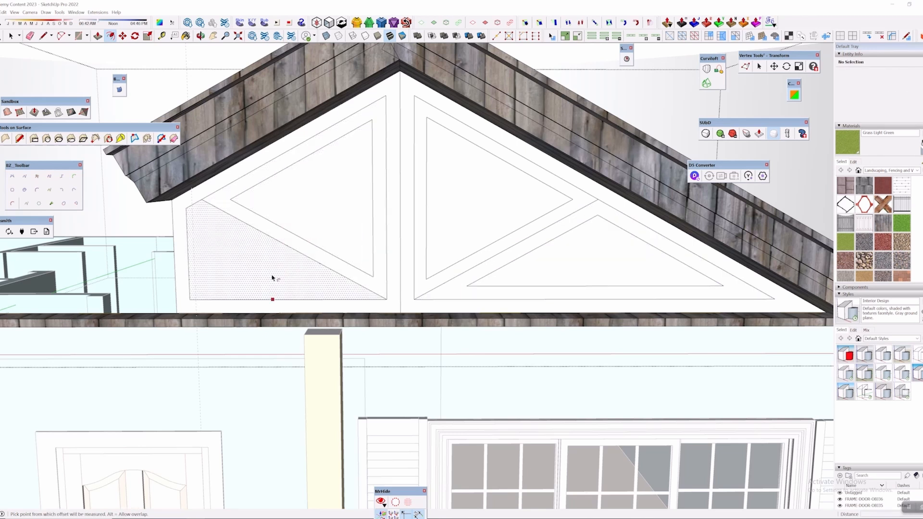
click(272, 278)
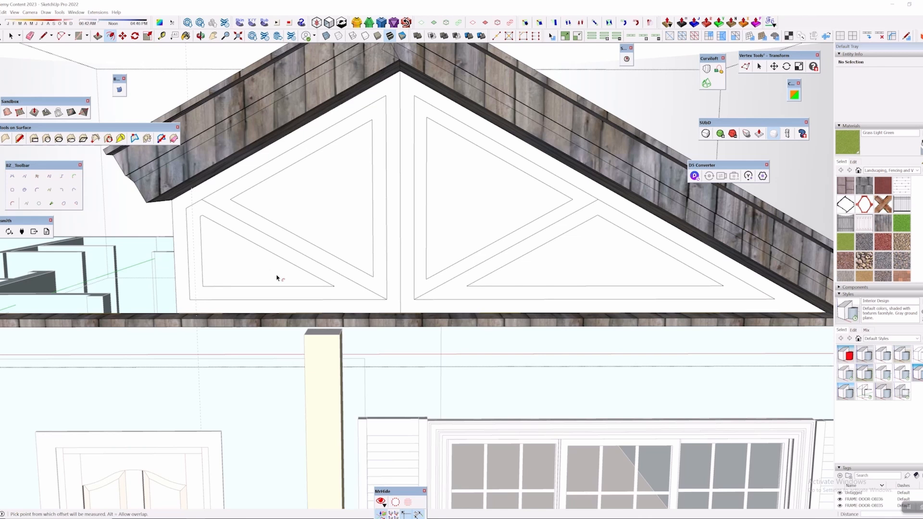
Extend the vertical edges on both sides of the gable's centre line from the panels' top corners up to the roof edge
key(l)
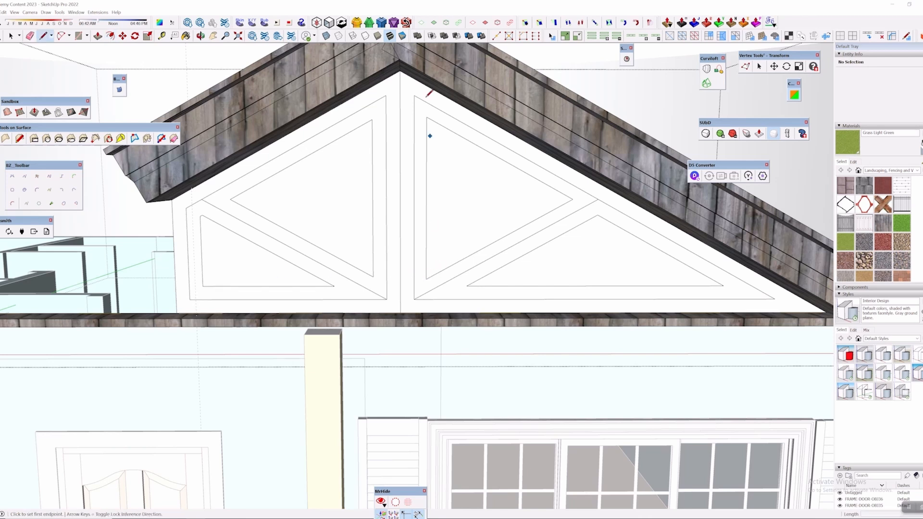
click(386, 95)
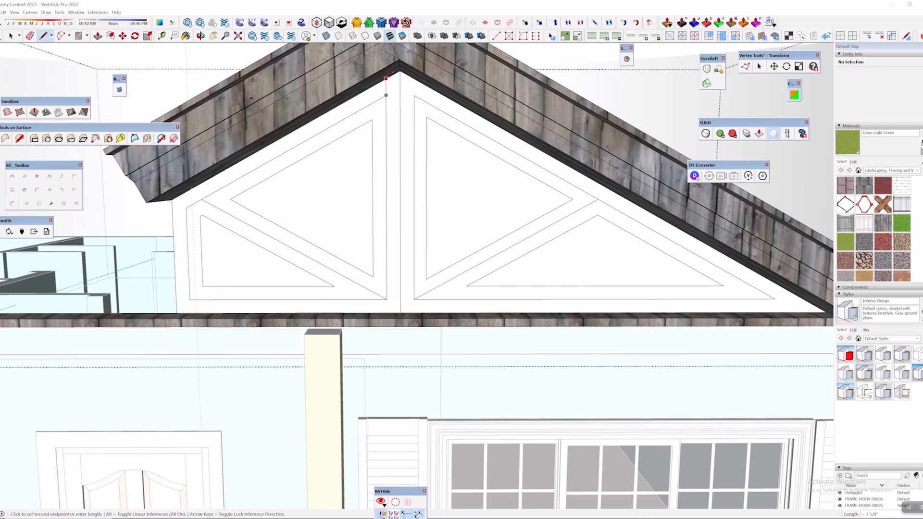
click(386, 78)
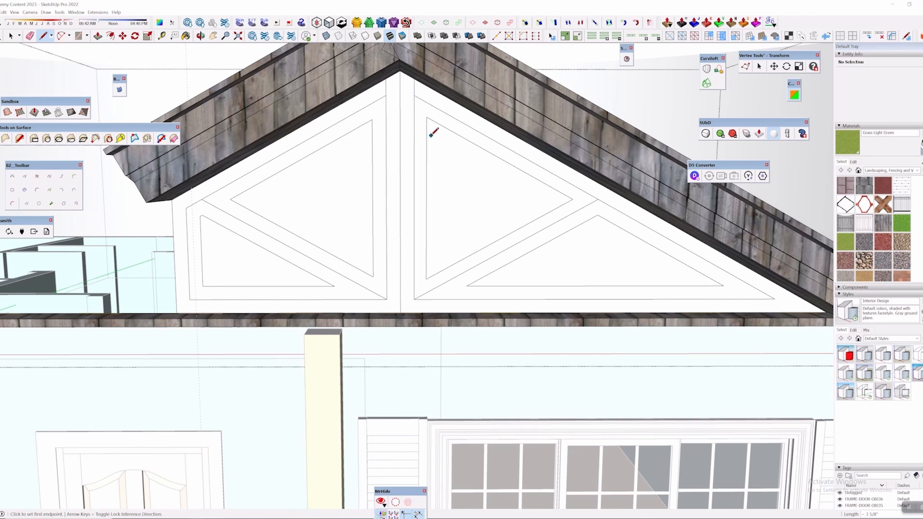
Extend both edges of the right diagonal trim to the roof edge and lower panel borders, and erase the leftover lines inside it
click(573, 197)
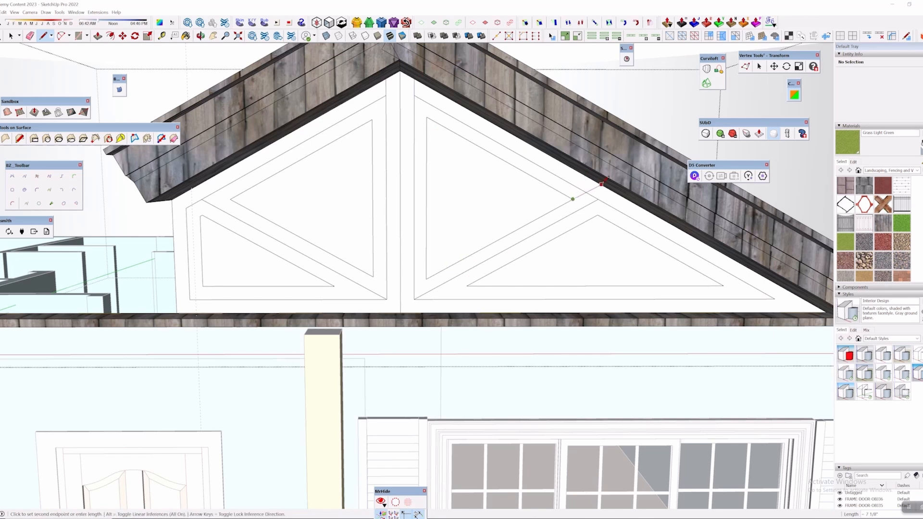
click(603, 180)
click(597, 213)
click(625, 200)
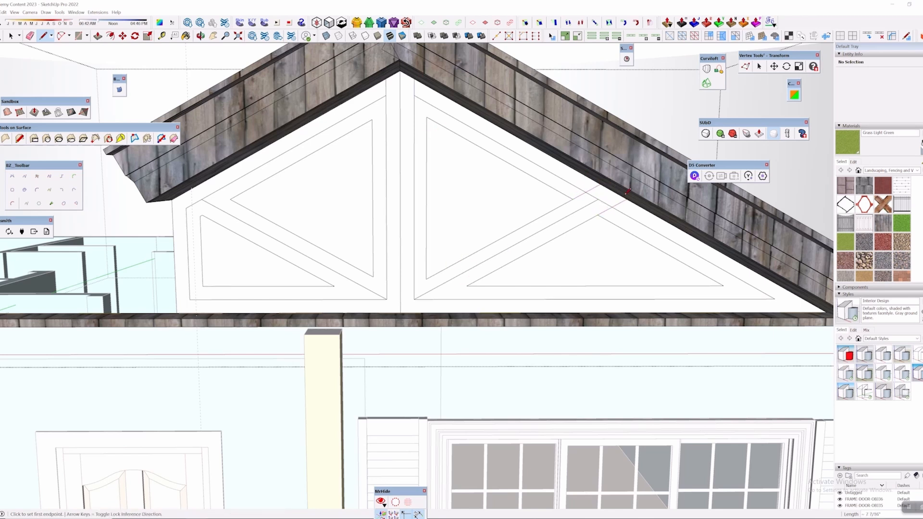
click(427, 279)
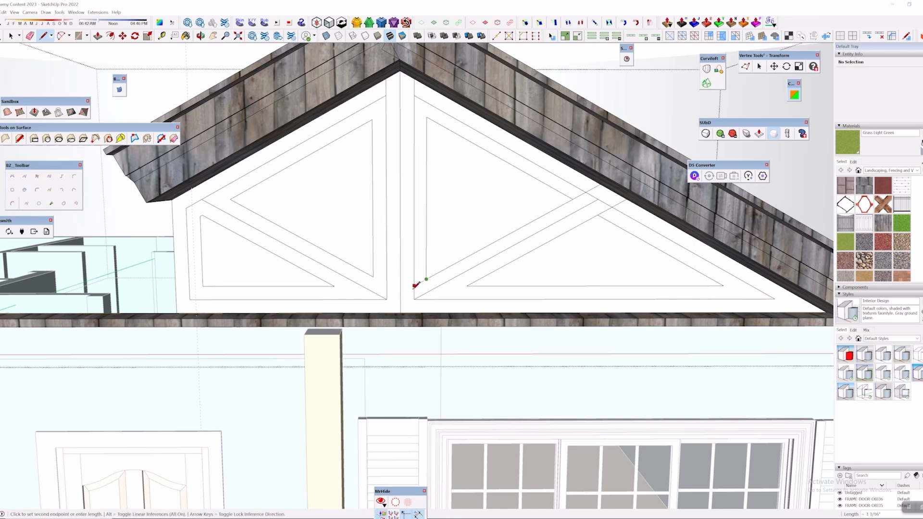
click(466, 286)
click(443, 299)
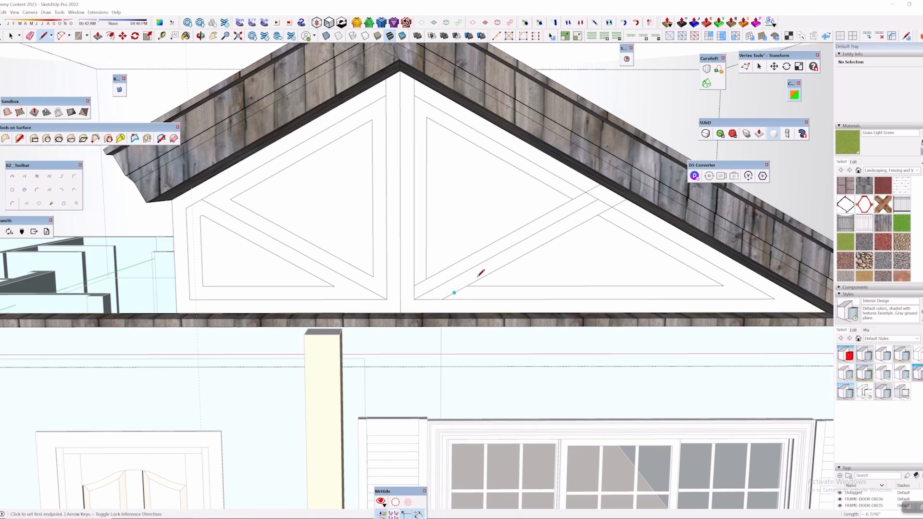
key(e)
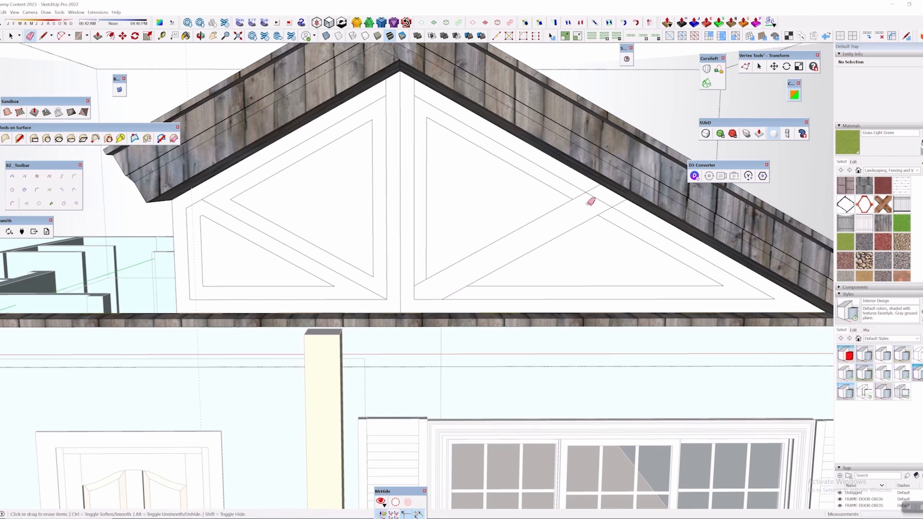
drag(604, 199, 589, 206)
Extend both edges of the left diagonal trim at its lower end to the panel's vertical and bottom borders
key(l)
click(373, 277)
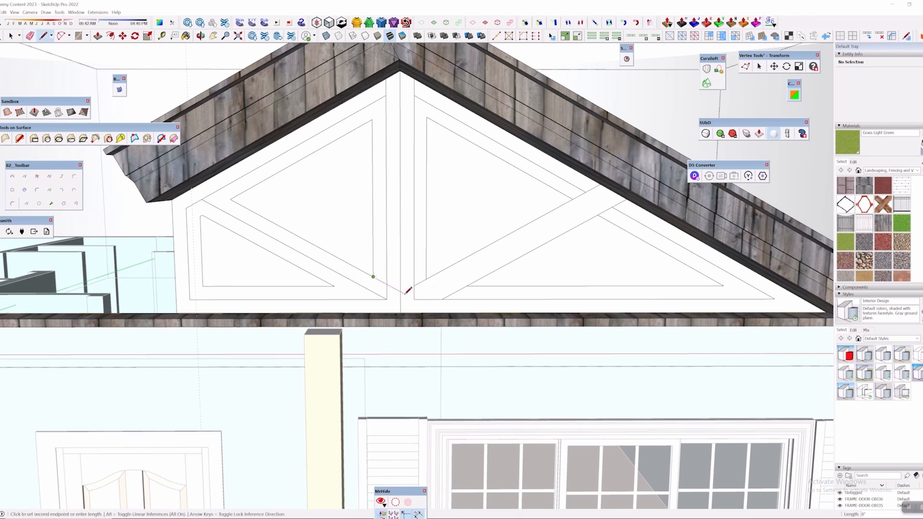
click(388, 283)
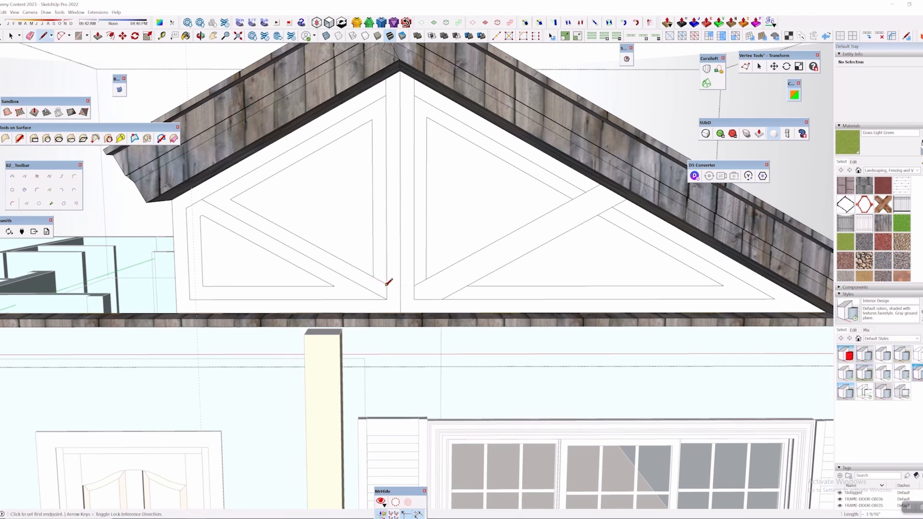
click(334, 288)
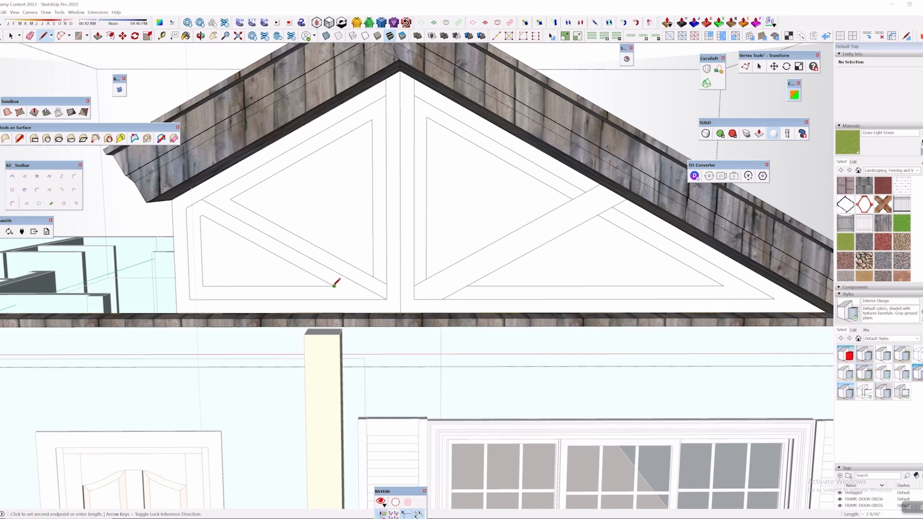
click(362, 298)
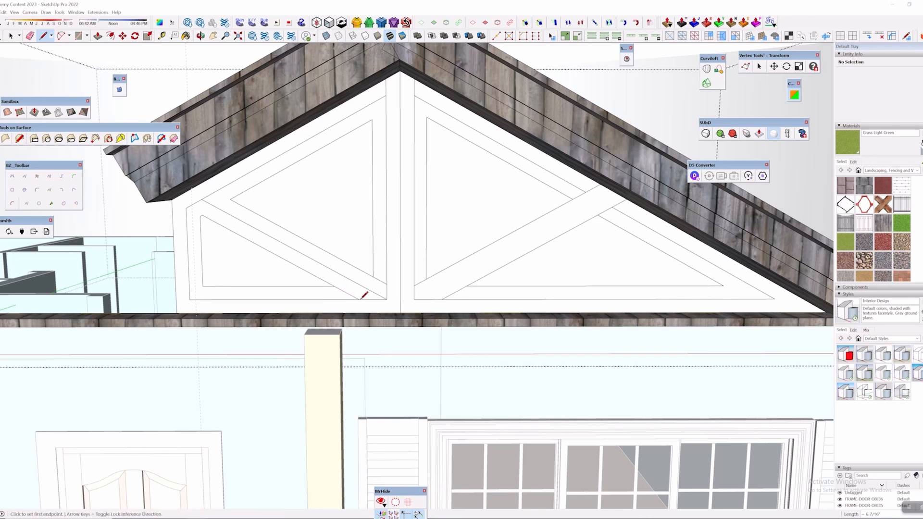
Extend both edges of the centre post from the panels' lower inner corners down to the gable's base
click(388, 301)
click(387, 312)
click(414, 299)
click(414, 312)
Paint the centre post, the right diagonal trim and the right panel's surrounding frame with Cladding Weathered from Brick, Cladding and Siding
click(889, 170)
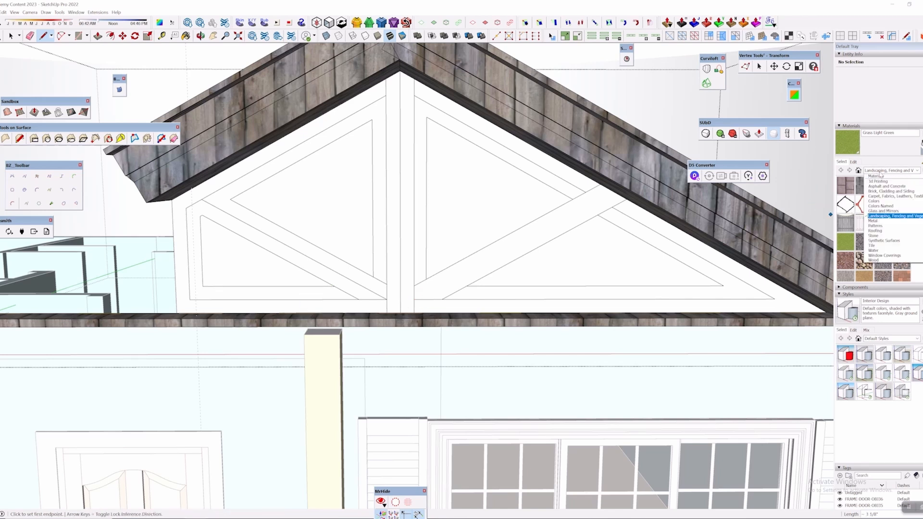
click(884, 196)
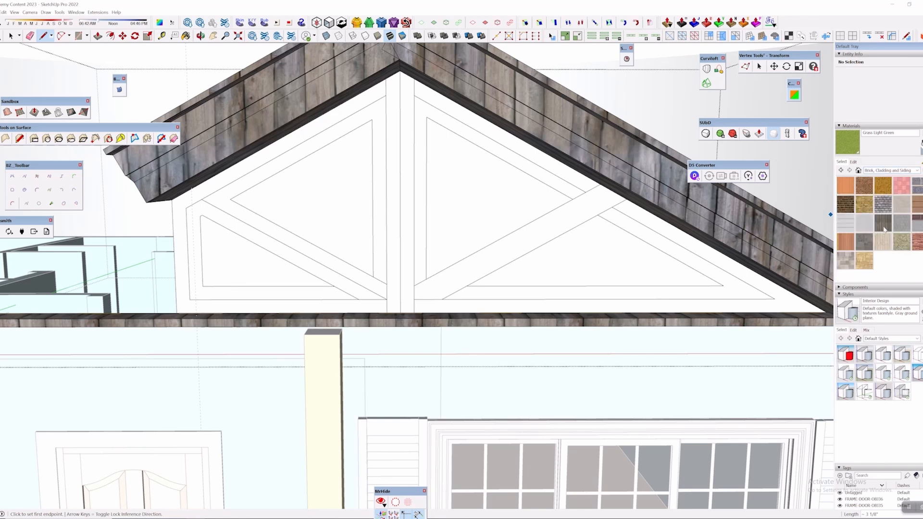
click(884, 222)
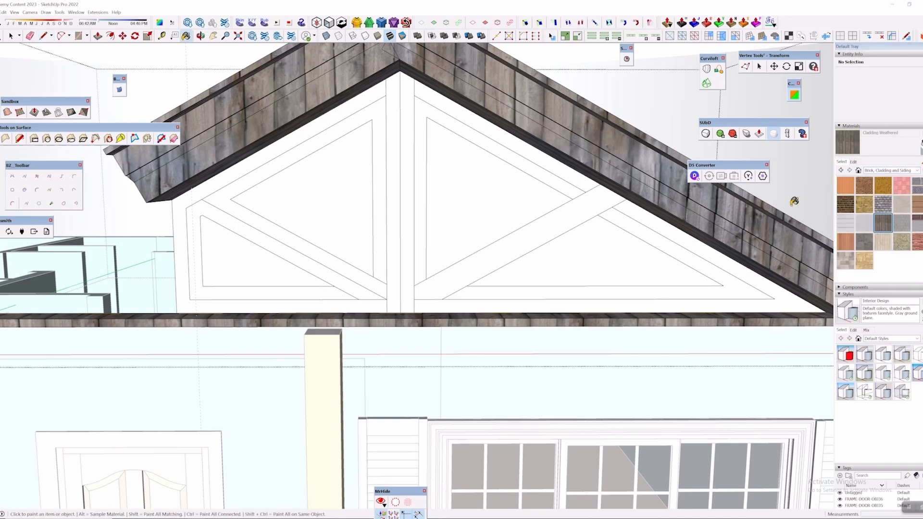
click(580, 212)
click(395, 145)
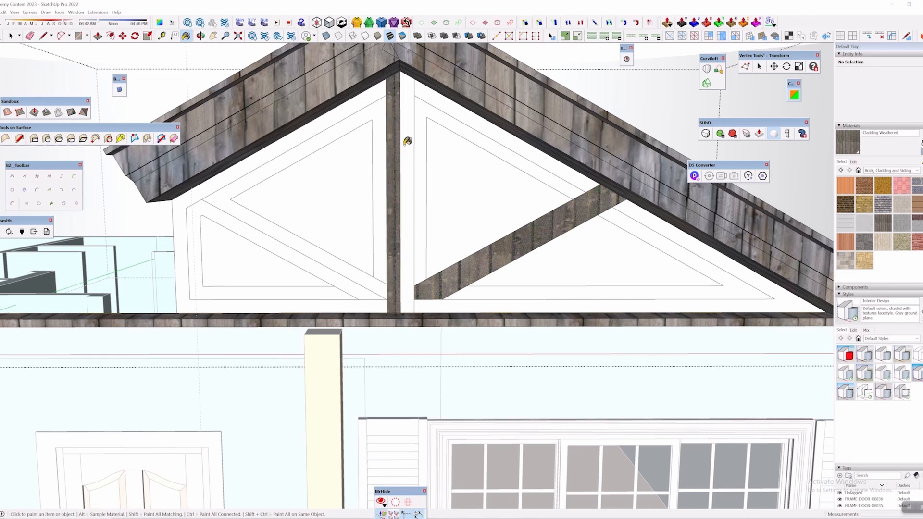
click(407, 143)
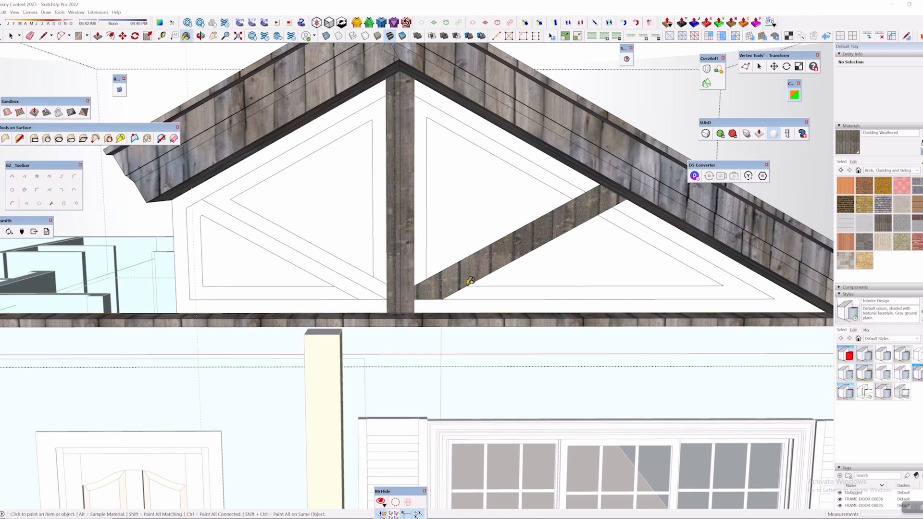
click(572, 166)
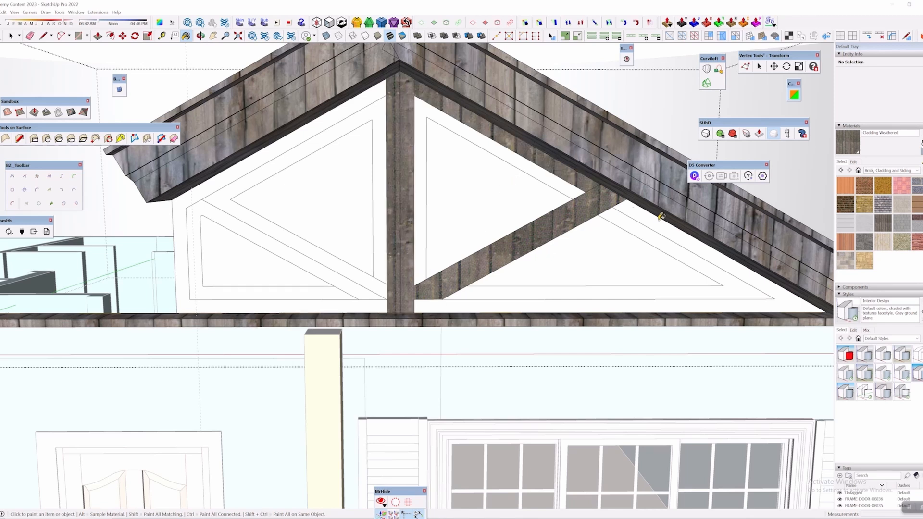
click(664, 219)
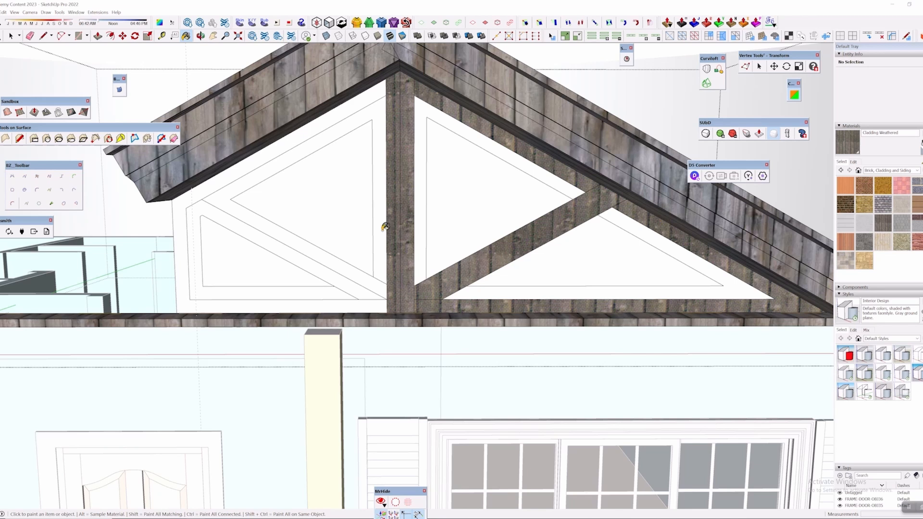
Paint the left panel's outer frame and upper triangle border with Cladding Weathered, undoing the fill on the lower triangle's border
click(352, 109)
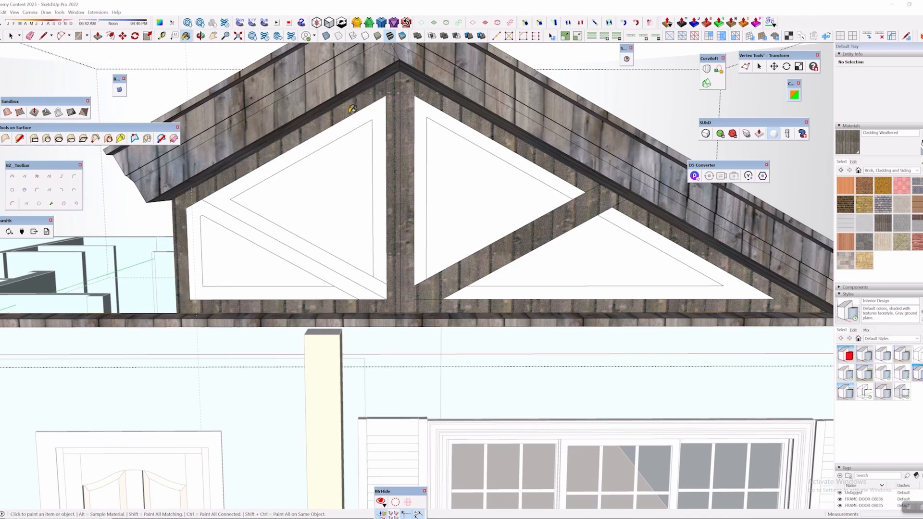
click(369, 279)
click(358, 287)
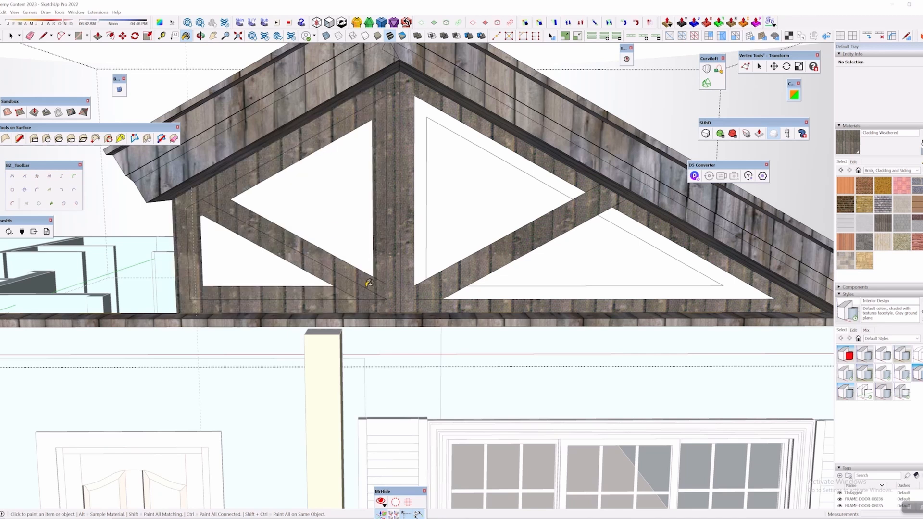
key(ctrl+z)
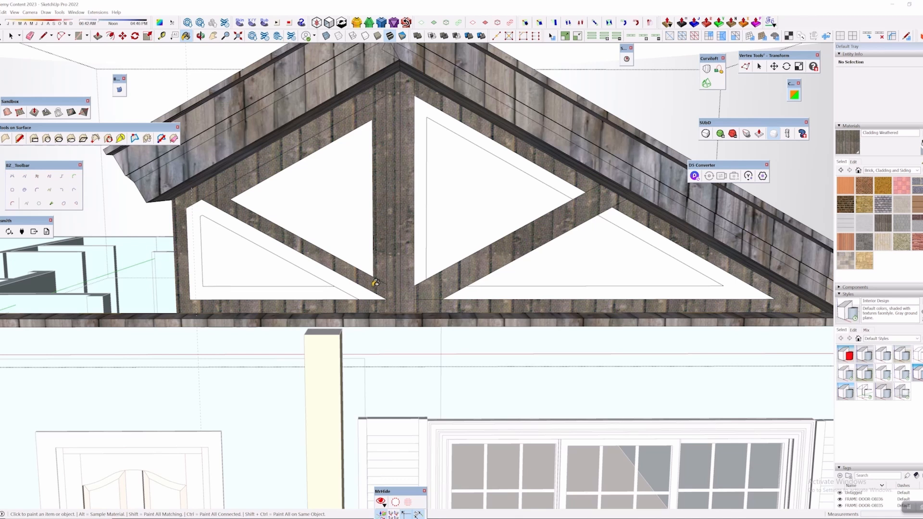
Start drawing a line at the left gable panel
key(l)
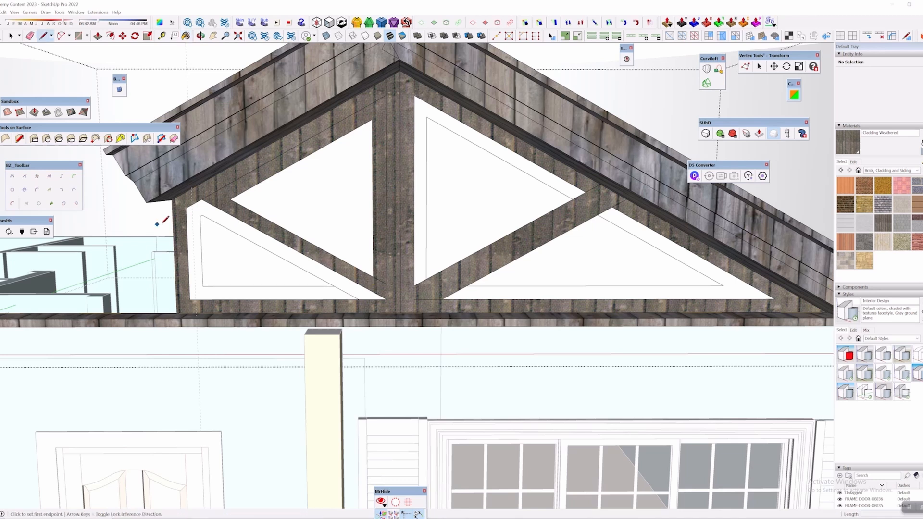
Extend the diagonal brace edge to the corner of the lower-left gable opening and erase the old outer edge
click(202, 215)
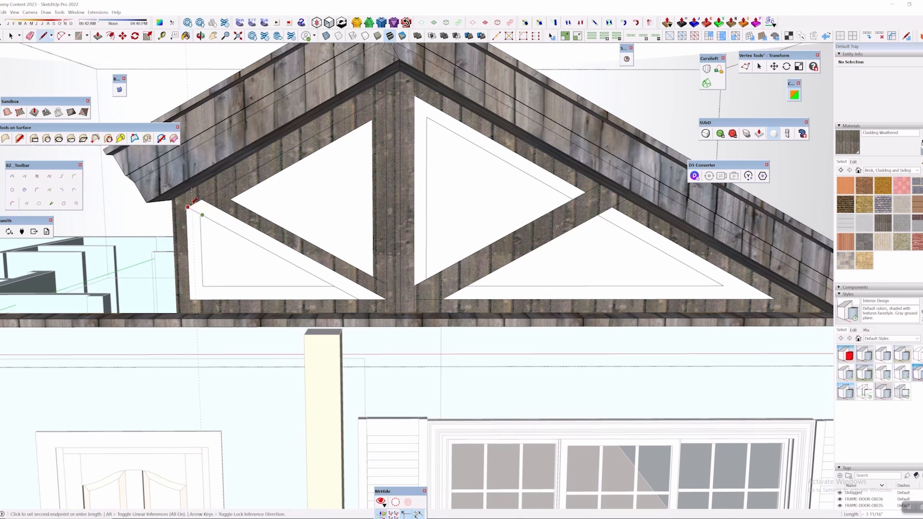
click(192, 204)
key(e)
drag(238, 224, 255, 229)
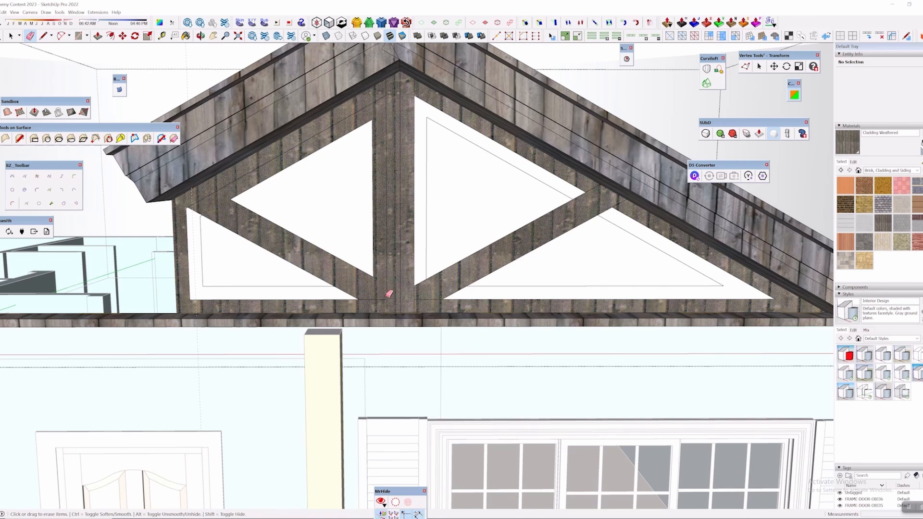
Extend the upper-left opening's diagonal edge to the inner post line and erase the old post edge
key(l)
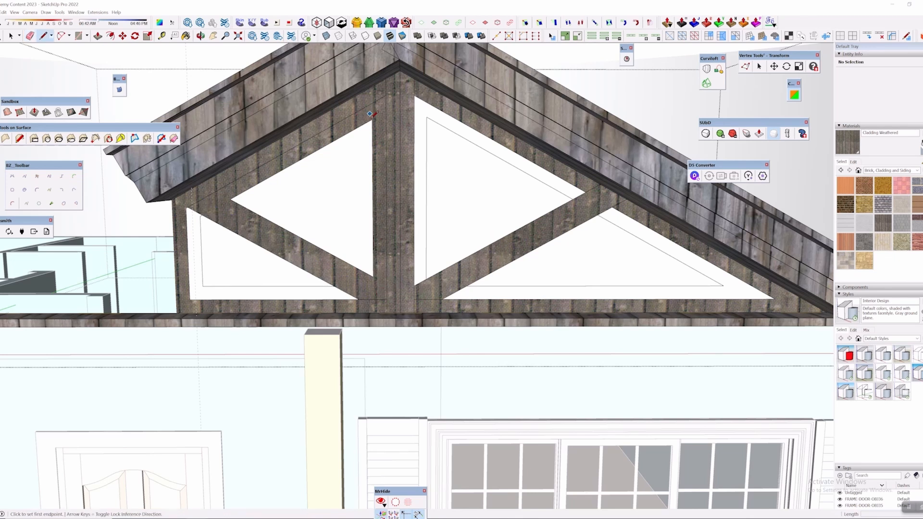
click(373, 277)
click(388, 284)
key(e)
click(376, 244)
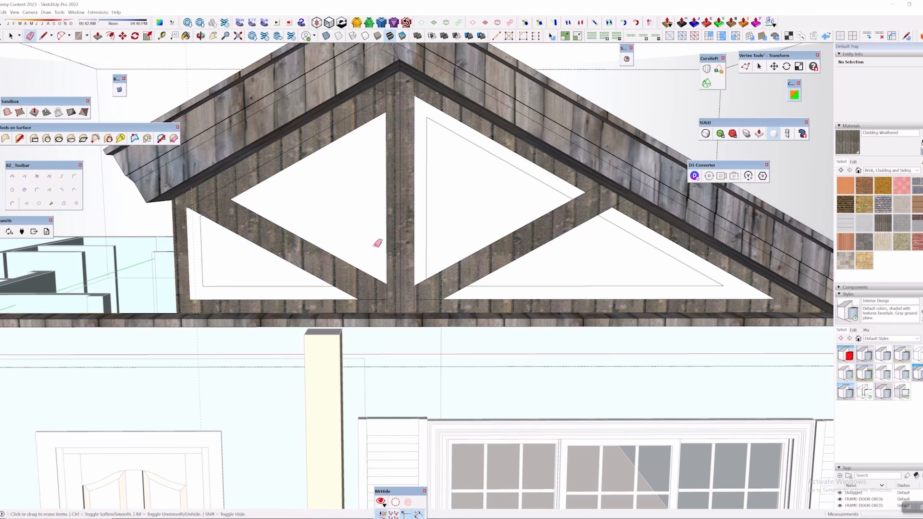
Erase the leftover offset lines inside the gable openings and the centre line of the vertical post
drag(327, 287, 269, 287)
click(202, 279)
drag(428, 152, 428, 151)
click(343, 118)
click(399, 95)
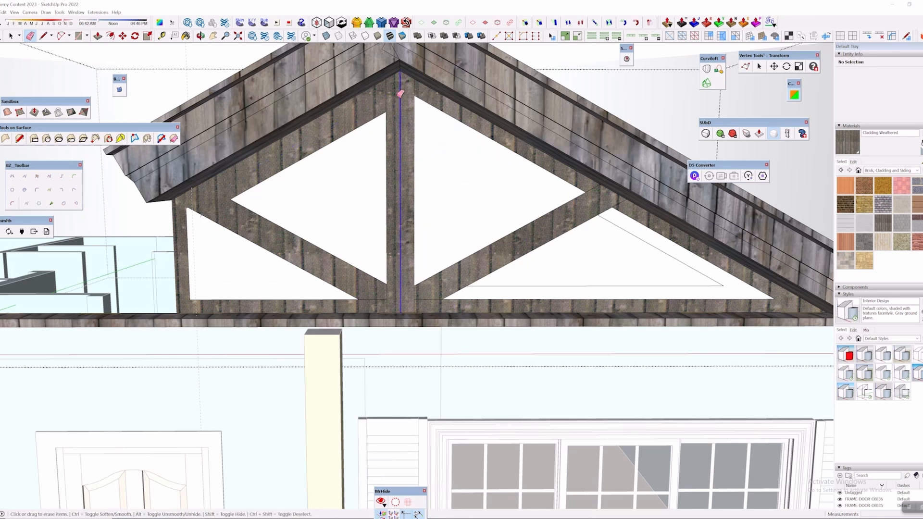
mouse_move(714, 277)
mouse_down()
mouse_move(719, 288)
mouse_move(702, 283)
mouse_up()
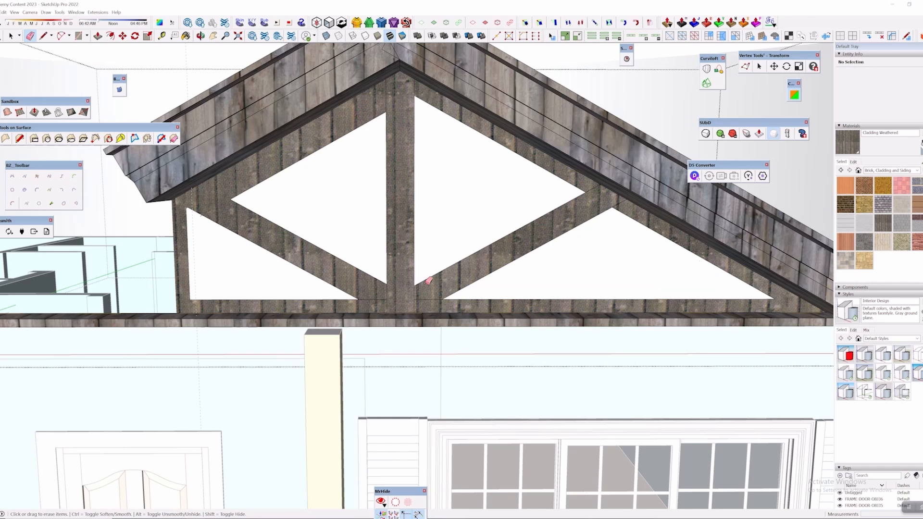
Push/Pull the gable's vertical centre post outward about 5 13/16 inches
mouse_move(333, 273)
middle_down()
mouse_move(340, 253)
mouse_move(317, 275)
middle_up()
key(p)
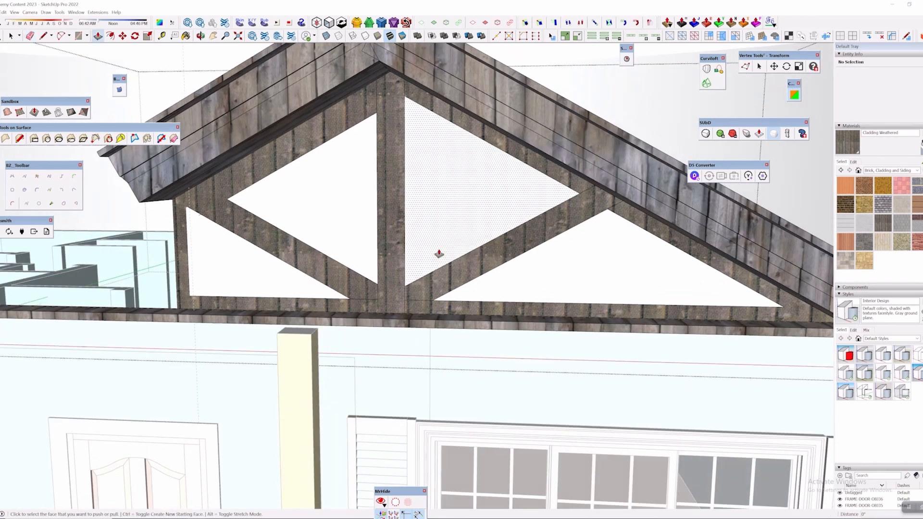
scroll(439, 253, up, 2)
middle_drag(439, 254, 367, 344)
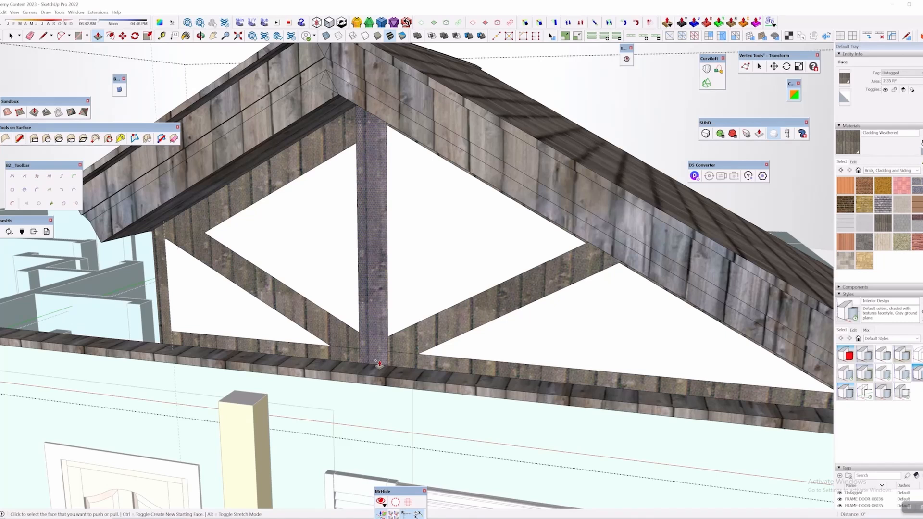
click(380, 364)
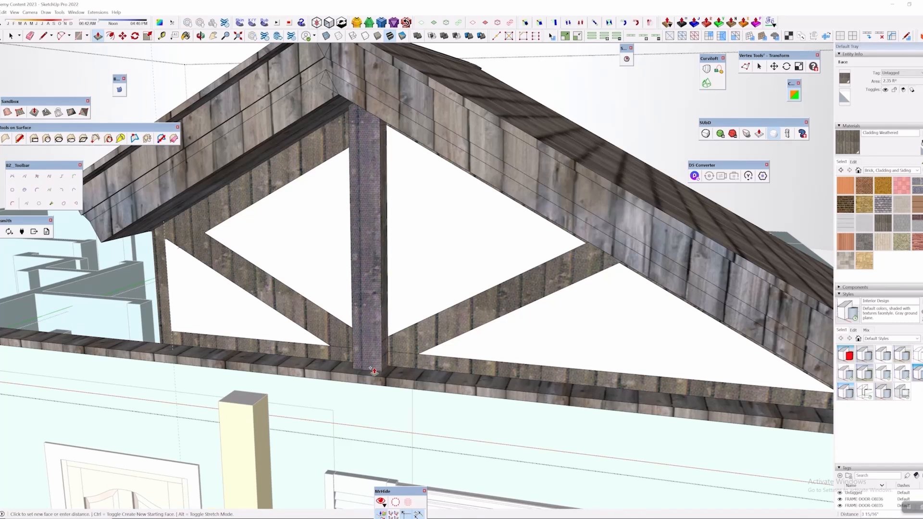
click(385, 374)
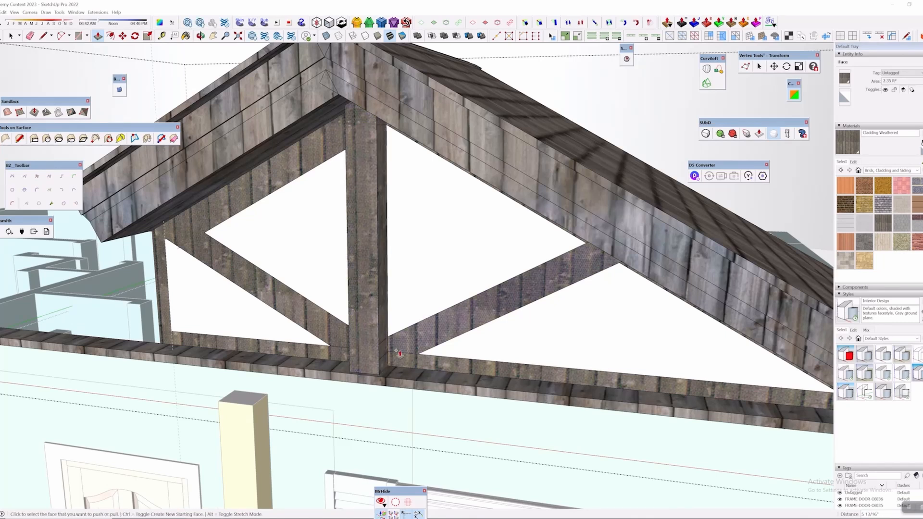
Push/Pull the right diagonal brace outward so it sits behind the face of the centre post
click(347, 340)
click(358, 345)
scroll(359, 345, up, 3)
middle_drag(359, 345, 534, 333)
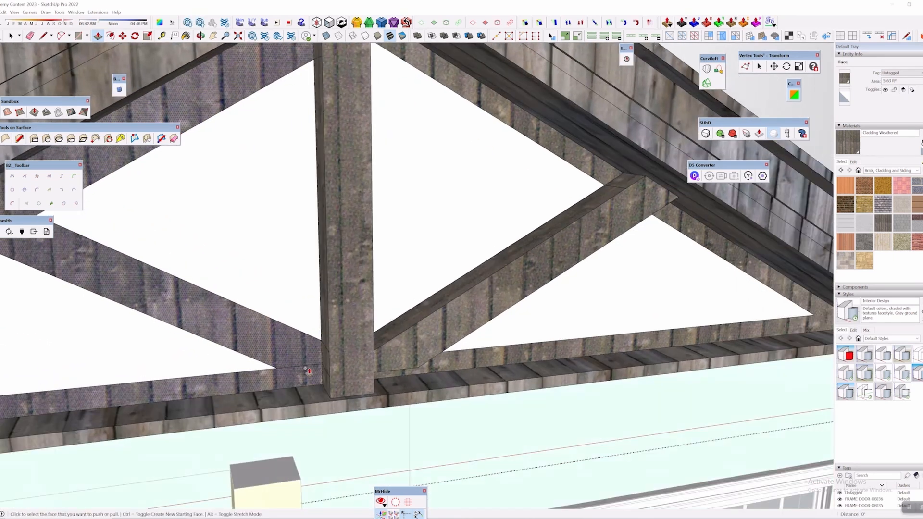
Draw lines extending both edges of the left diagonal brace across the surrounding frame to separate its face
middle_drag(309, 373, 458, 259)
key(l)
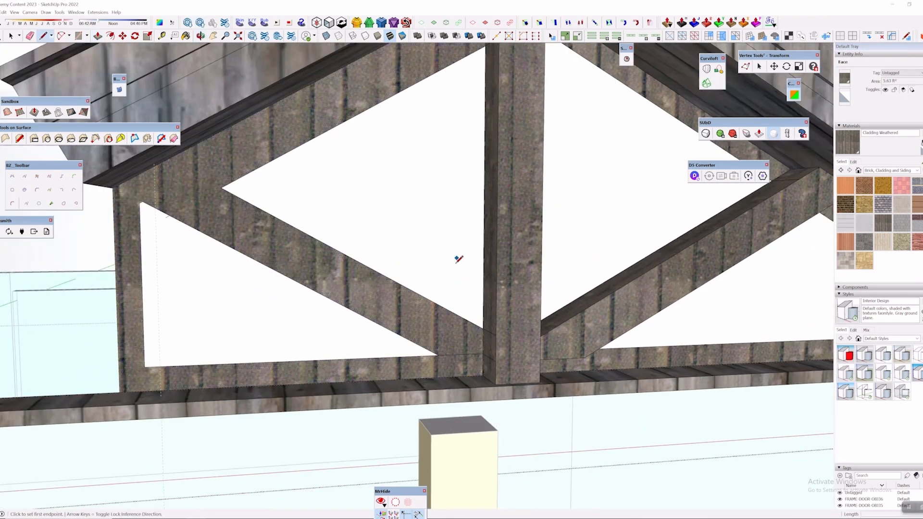
middle_drag(257, 259, 215, 222)
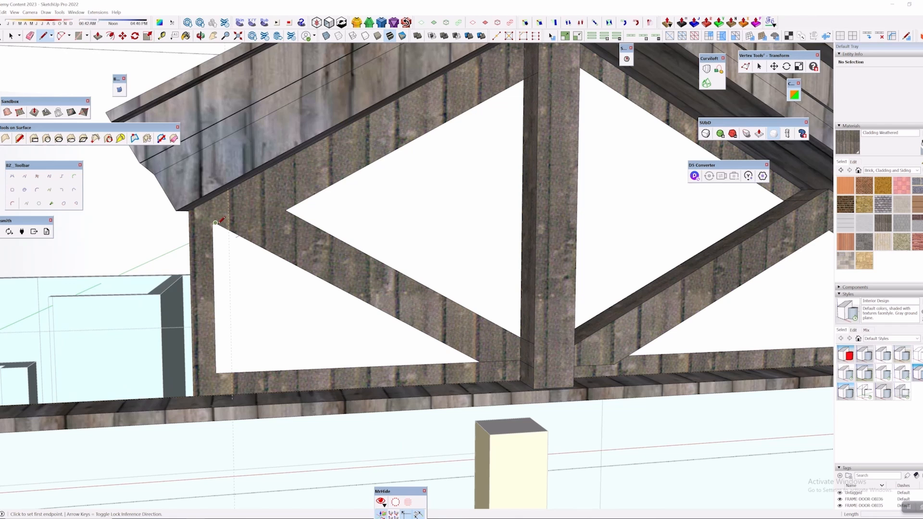
click(215, 222)
click(191, 209)
click(286, 210)
Push/Pull the left diagonal brace outward to match the right one
key(p)
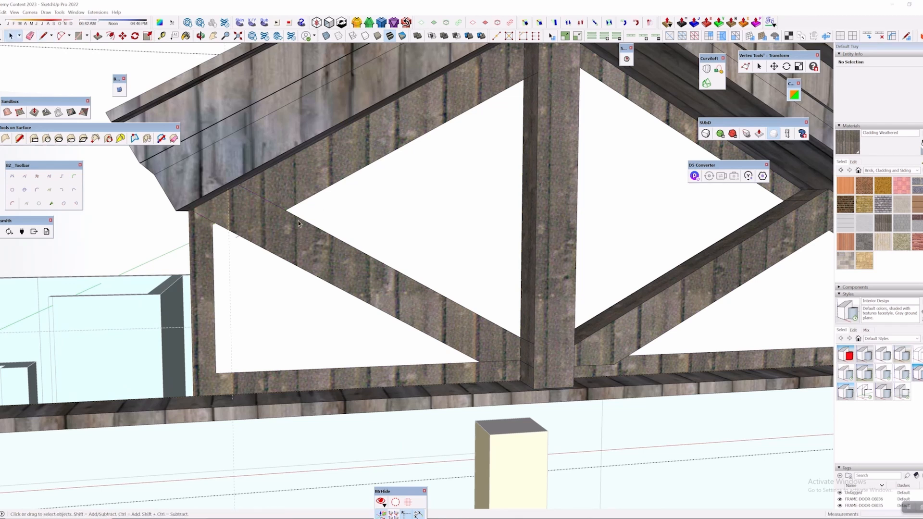
middle_drag(298, 221, 556, 347)
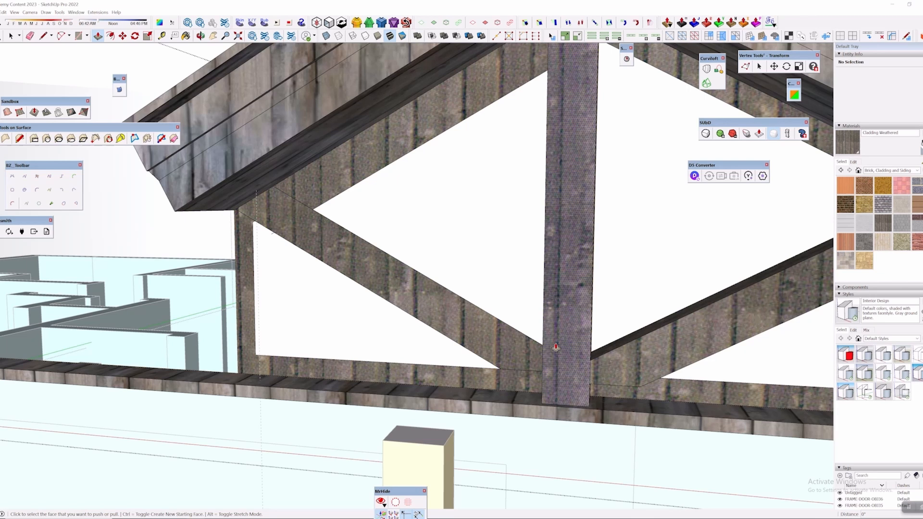
click(519, 367)
click(559, 359)
scroll(560, 360, down, 3)
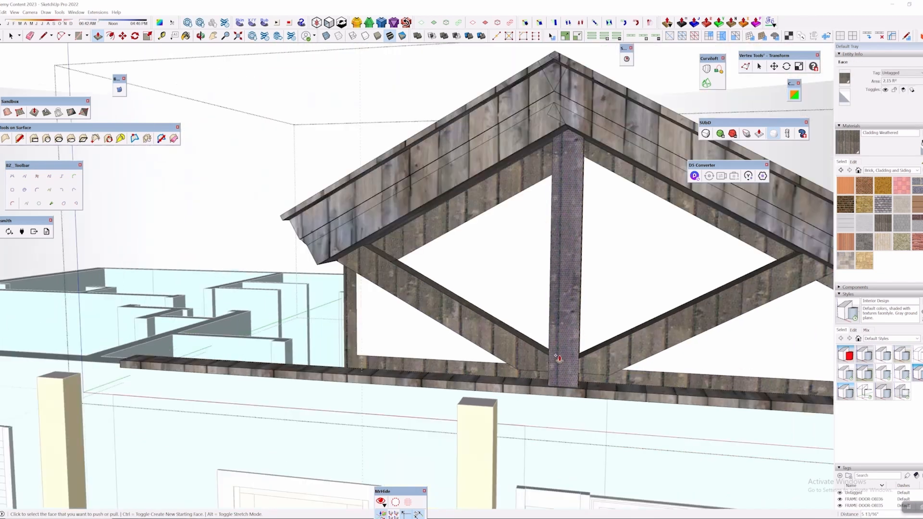
Draw a line along the upper-left rafter strip from the centre post to the left diagonal brace
middle_drag(559, 359, 497, 259)
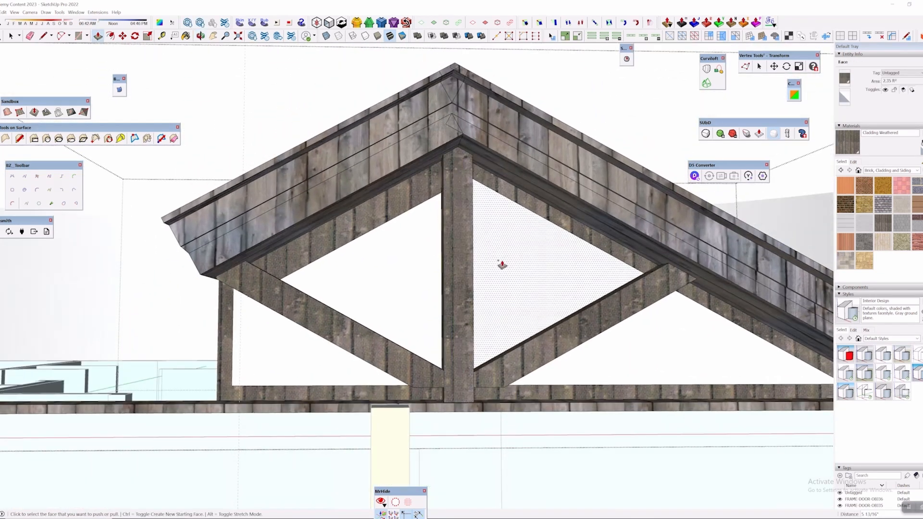
middle_drag(435, 236, 495, 217)
scroll(420, 207, up, 2)
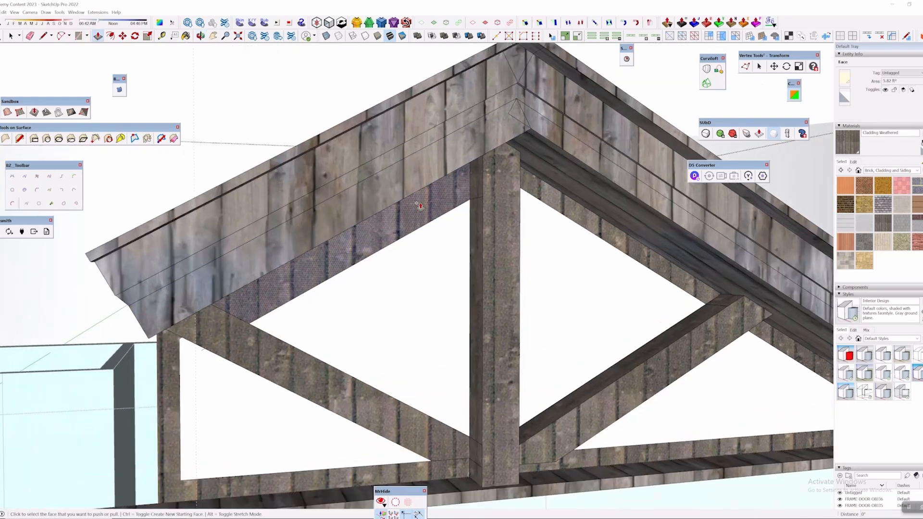
key(l)
middle_drag(420, 207, 452, 188)
click(469, 177)
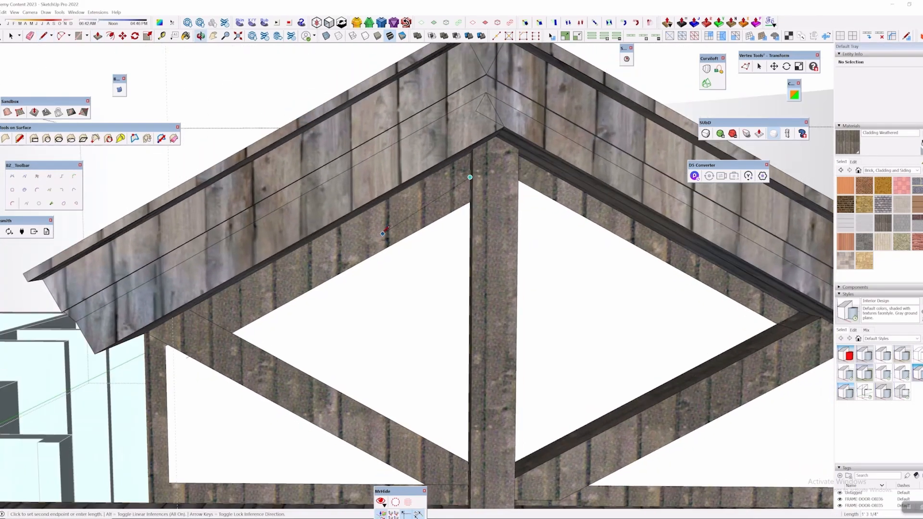
click(207, 318)
scroll(323, 288, down, 1)
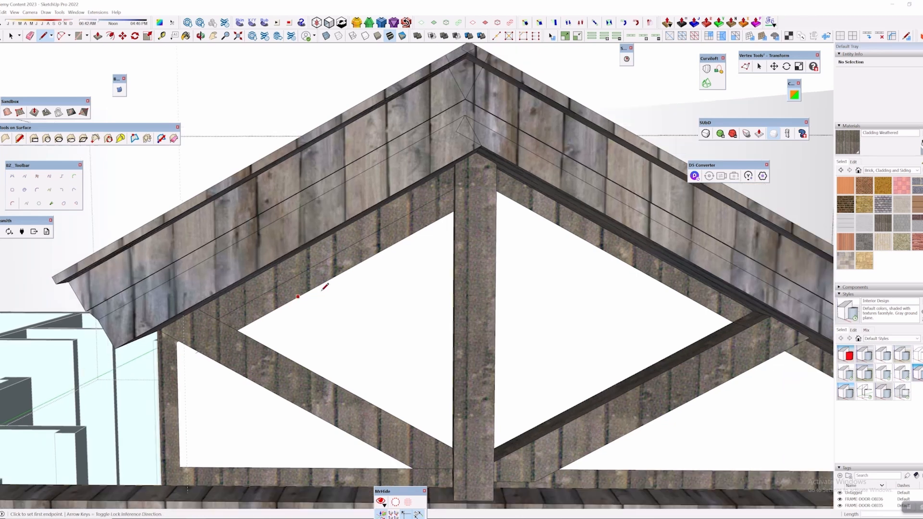
Push/Pull the frame strips around the right openings and the upper-left rafter strip outward about 1 13/16 inches
middle_drag(405, 245, 434, 228)
key(p)
middle_drag(327, 250, 455, 192)
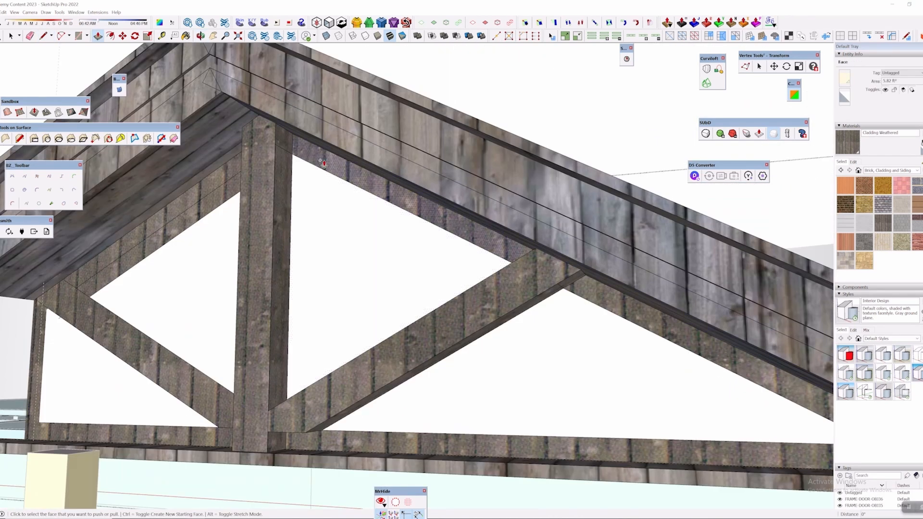
click(366, 179)
click(459, 239)
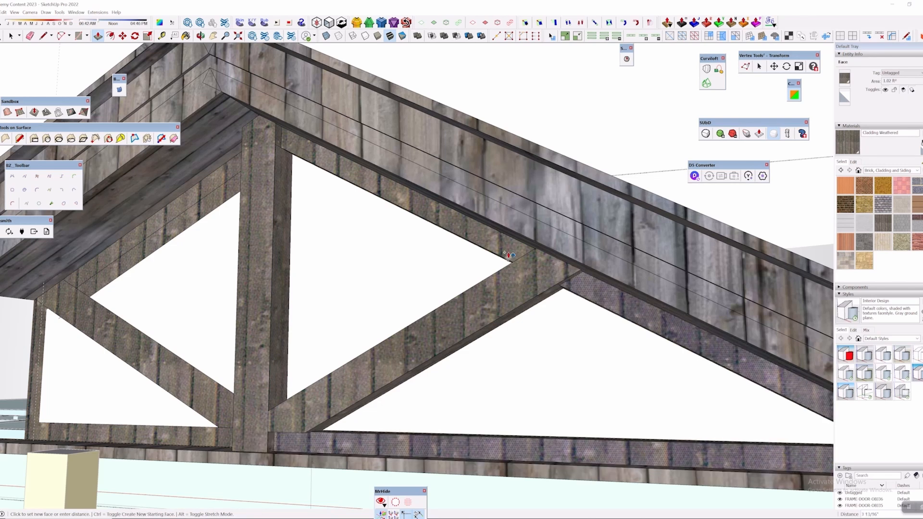
middle_drag(505, 249, 558, 268)
middle_drag(332, 183, 386, 204)
click(370, 160)
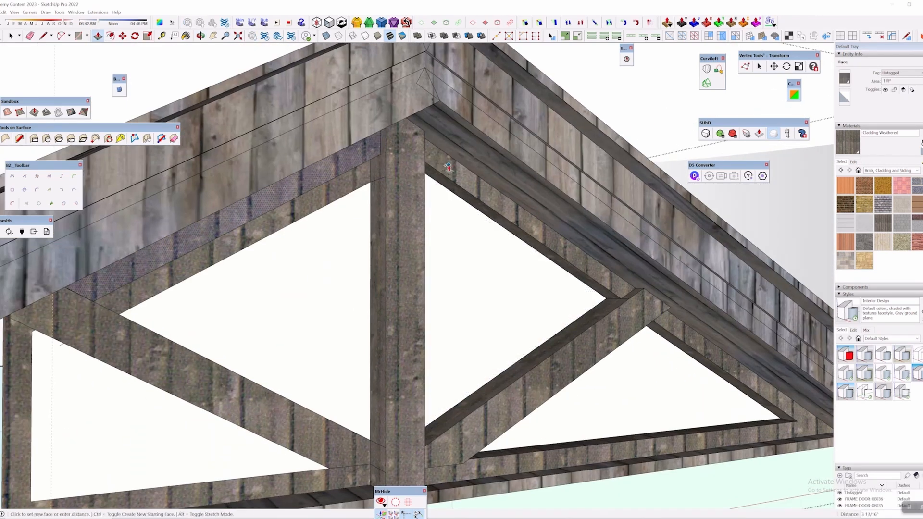
Push/Pull the frame around the lower-left triangular opening outward about 1 13/16 inches
middle_drag(340, 254, 149, 225)
middle_drag(309, 327, 353, 348)
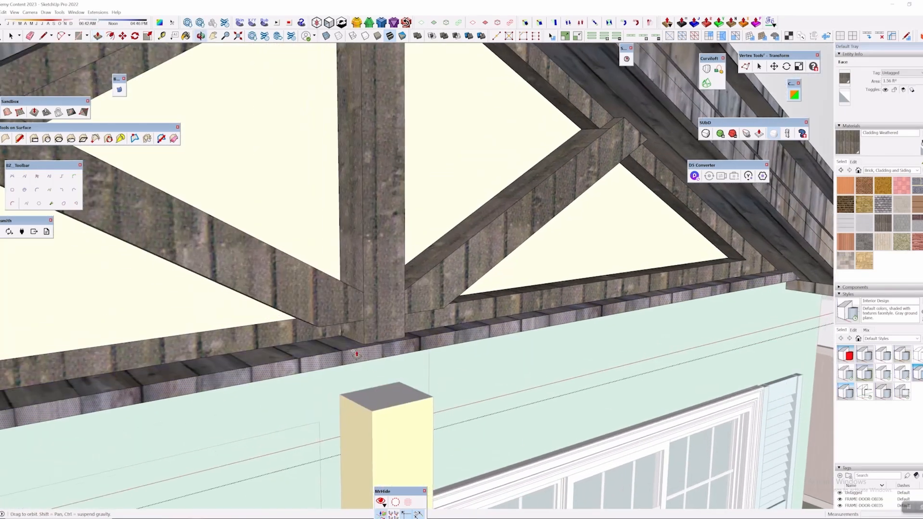
click(318, 333)
click(422, 328)
Erase the leftover strip beneath the upper-left rafter trim
scroll(421, 328, down, 10)
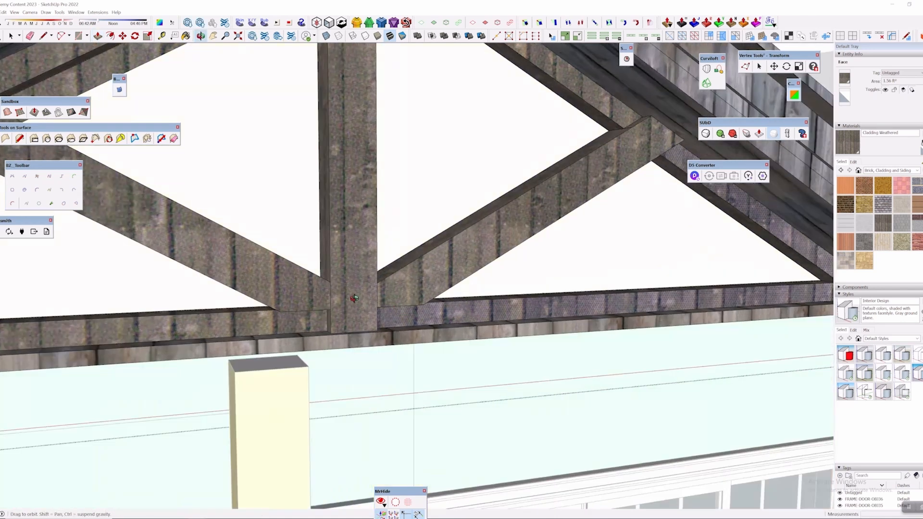
scroll(336, 226, up, 3)
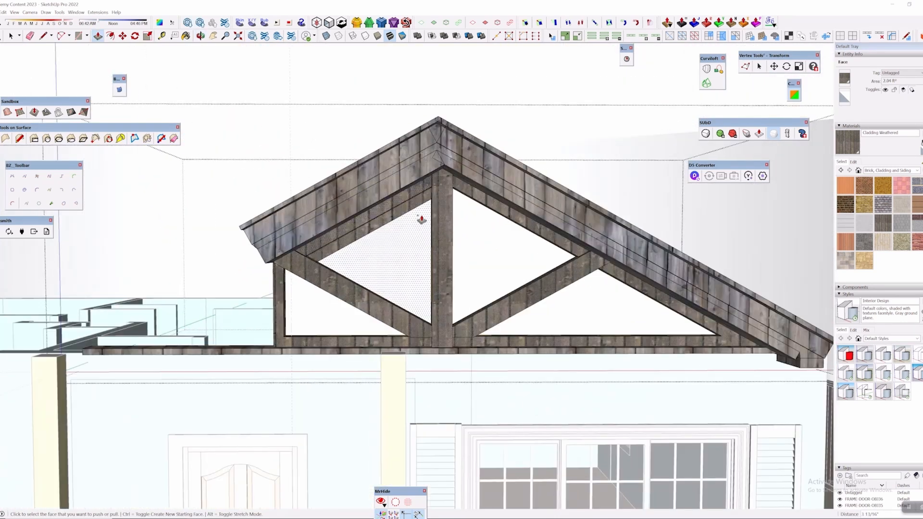
key(e)
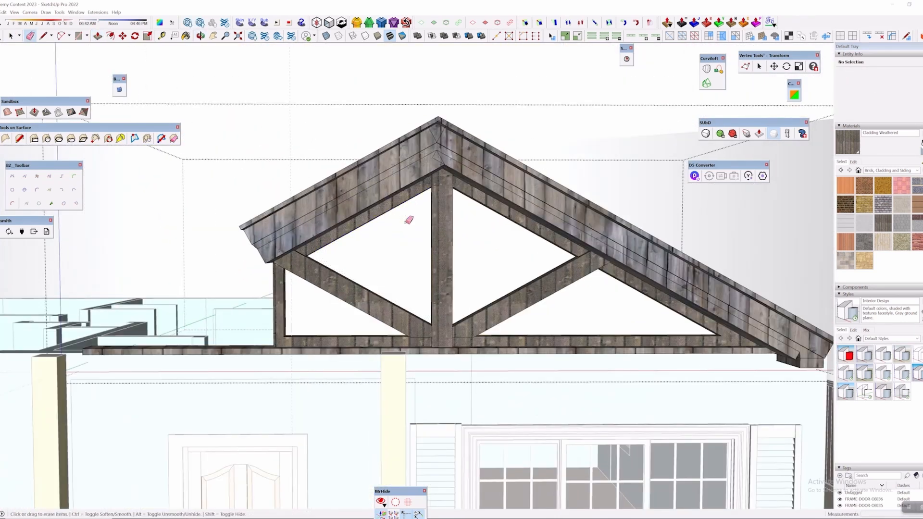
Display the model's hidden geometry
mouse_move(408, 214)
middle_down()
mouse_move(470, 223)
mouse_move(361, 214)
mouse_move(339, 233)
mouse_move(495, 234)
middle_up()
key(space)
click(409, 502)
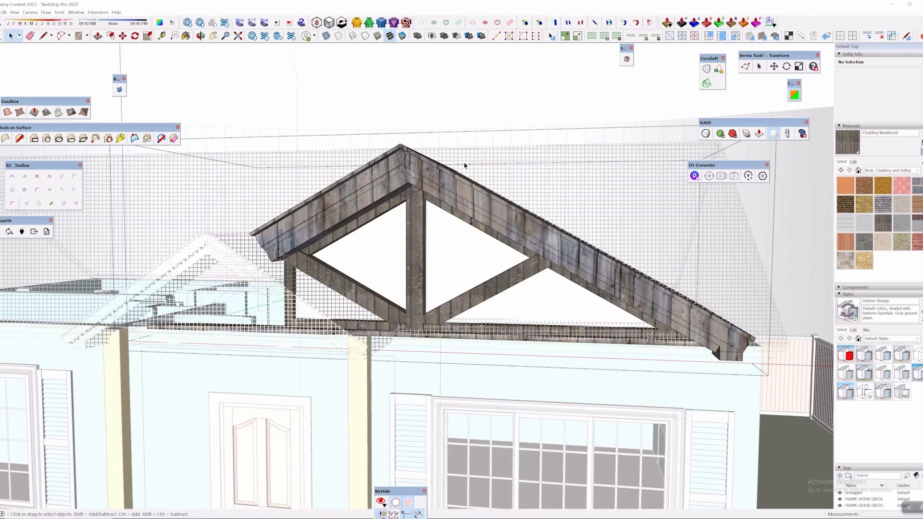
key(ctrl+a)
right_click(541, 143)
click(548, 143)
key(ctrl+a)
right_click(529, 177)
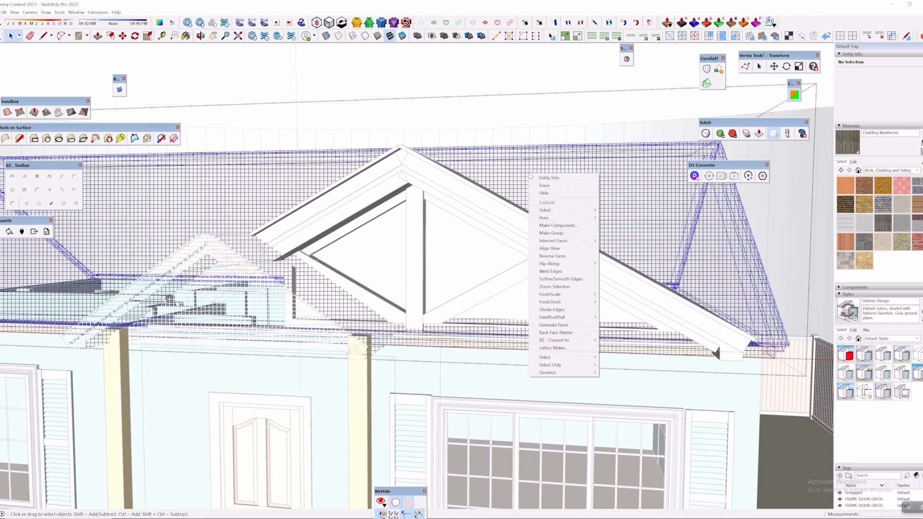
click(538, 185)
scroll(499, 145, down, 5)
key(ctrl+a)
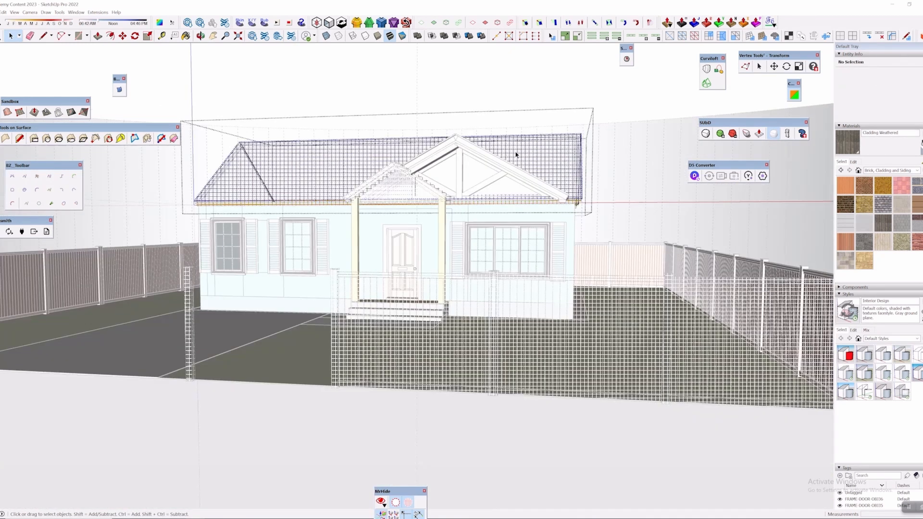
middle_drag(499, 145, 536, 144)
right_click(537, 145)
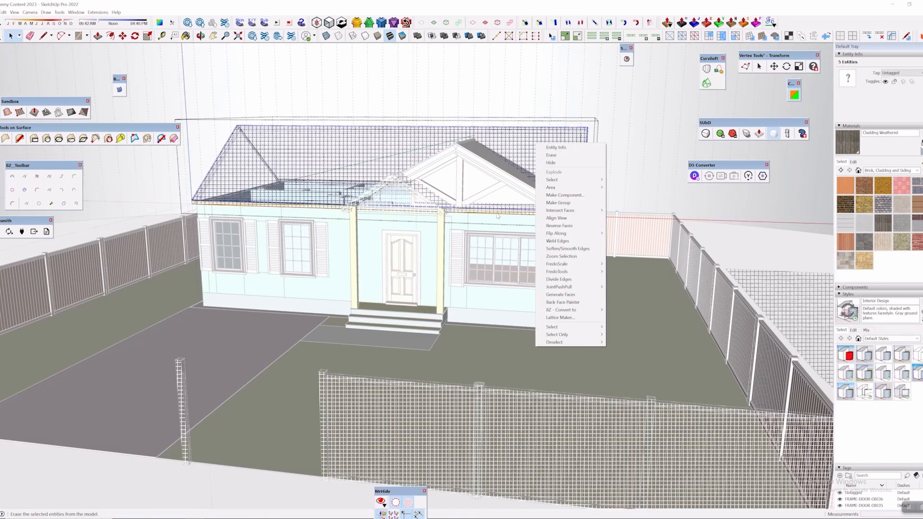
Exit group editing and sync the updated model and materials to D5 Render
key(Escape)
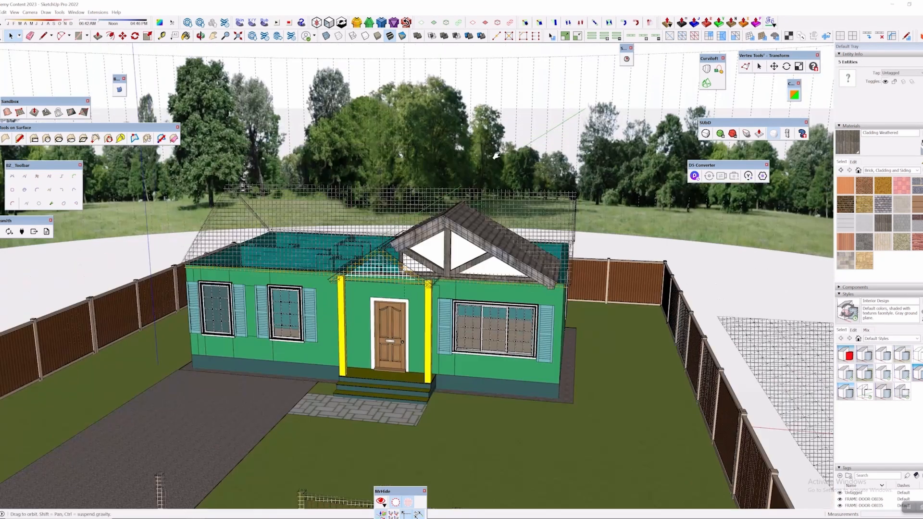
mouse_move(481, 193)
middle_down()
mouse_move(488, 175)
mouse_move(467, 103)
mouse_move(462, 133)
middle_up()
key(alt+Tab)
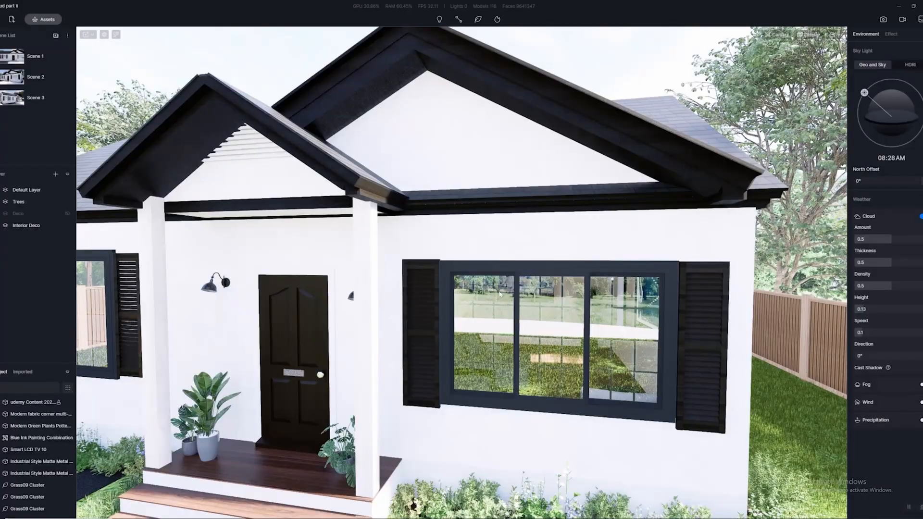
key(alt+Tab)
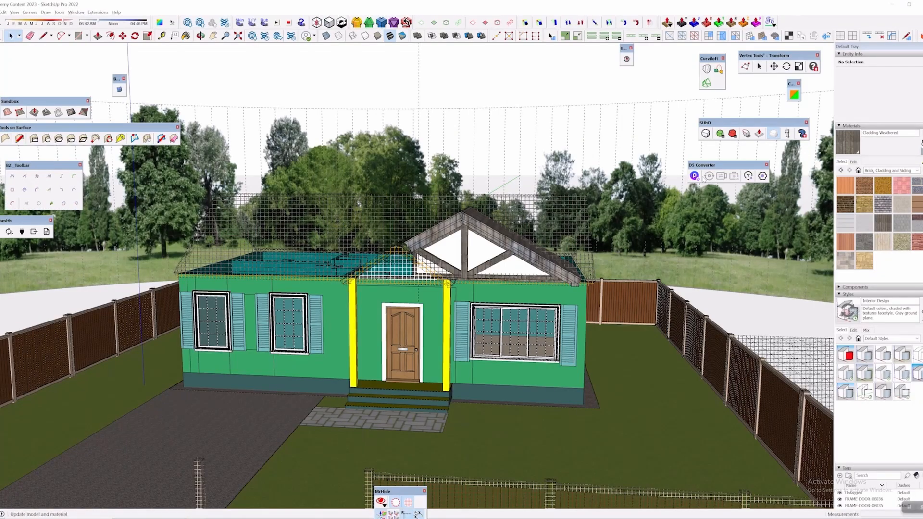
click(694, 176)
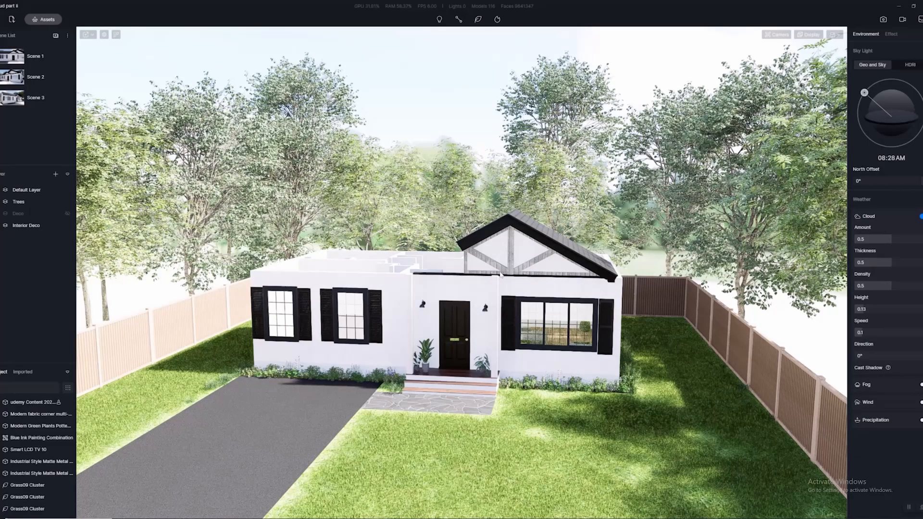
Examine the synced gable truss and the front facade from several viewpoints, near and far
right_drag(500, 275, 559, 135)
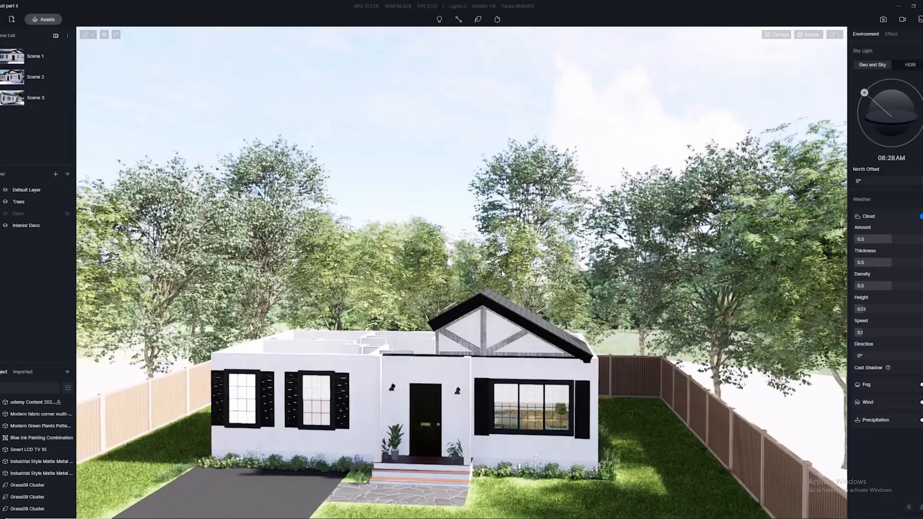
key(w)
key(q)
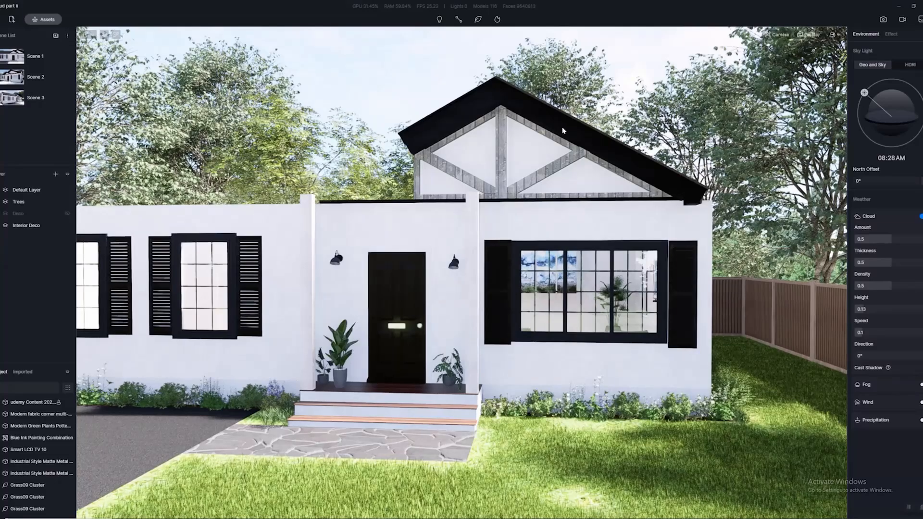
right_drag(563, 128, 475, 241)
key(s)
key(q)
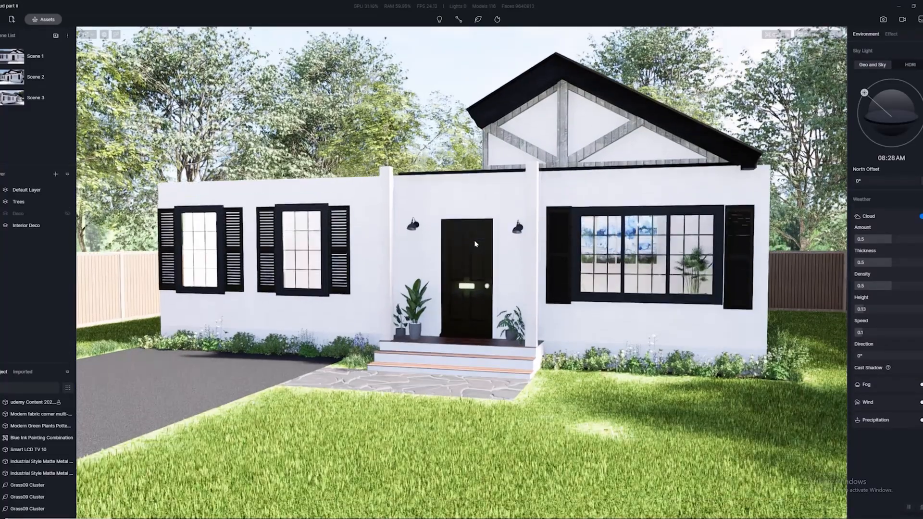
key(s)
key(d)
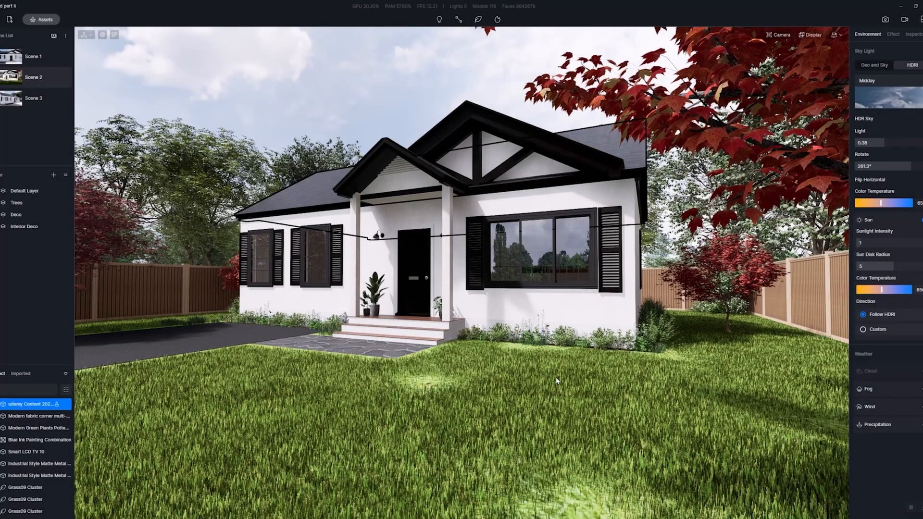
Try the Geo and Sky lighting at 09:15 AM, and return to the Midday HDRI sky
click(867, 67)
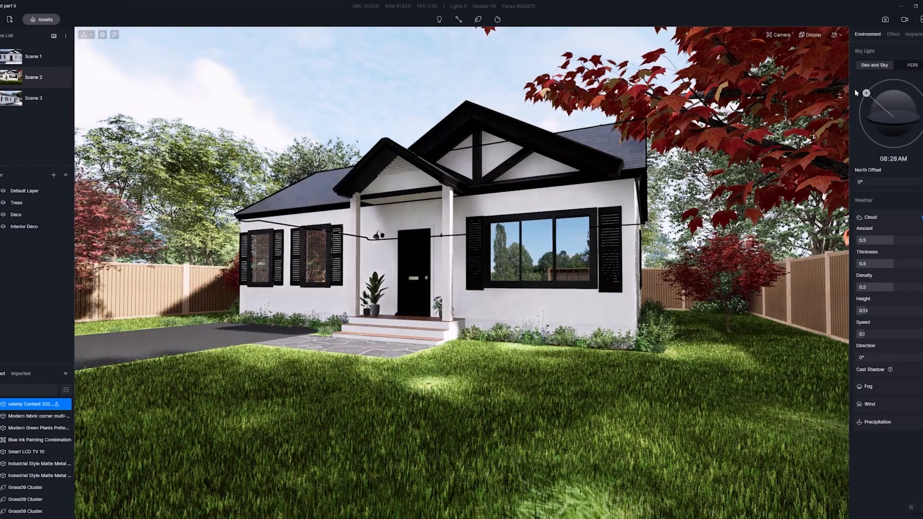
mouse_move(865, 96)
mouse_down()
mouse_move(879, 84)
mouse_move(897, 90)
mouse_move(888, 82)
mouse_move(868, 91)
mouse_up()
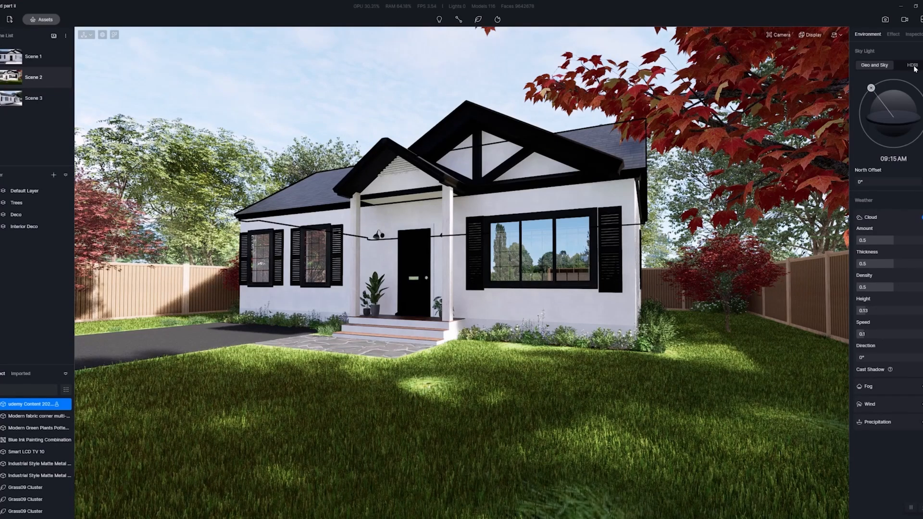
click(913, 65)
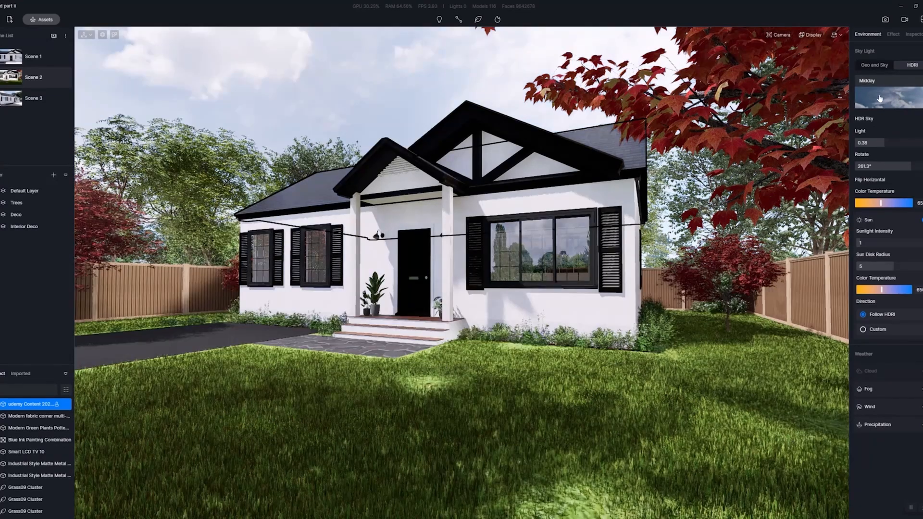
click(881, 97)
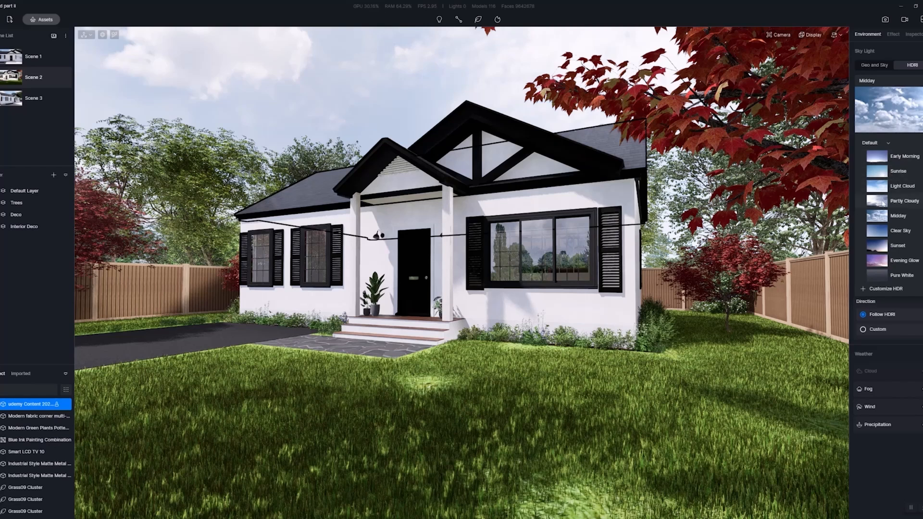
click(875, 217)
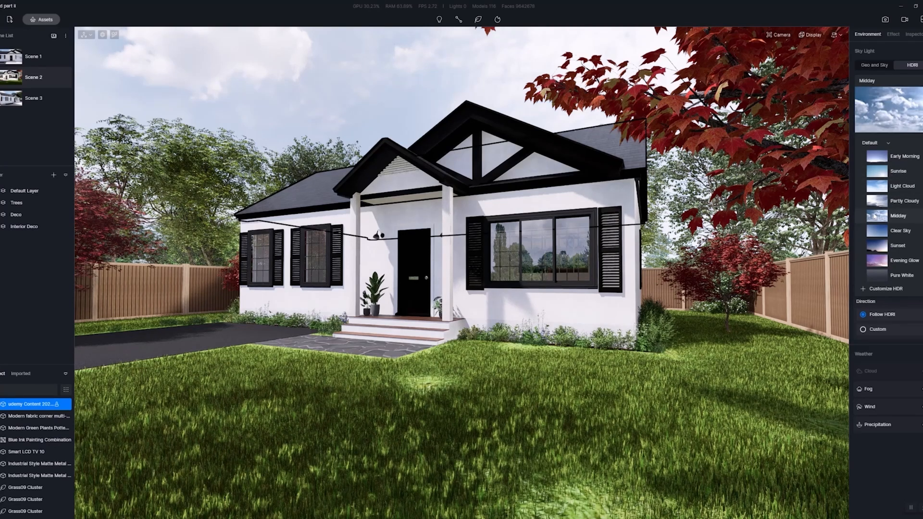
click(886, 80)
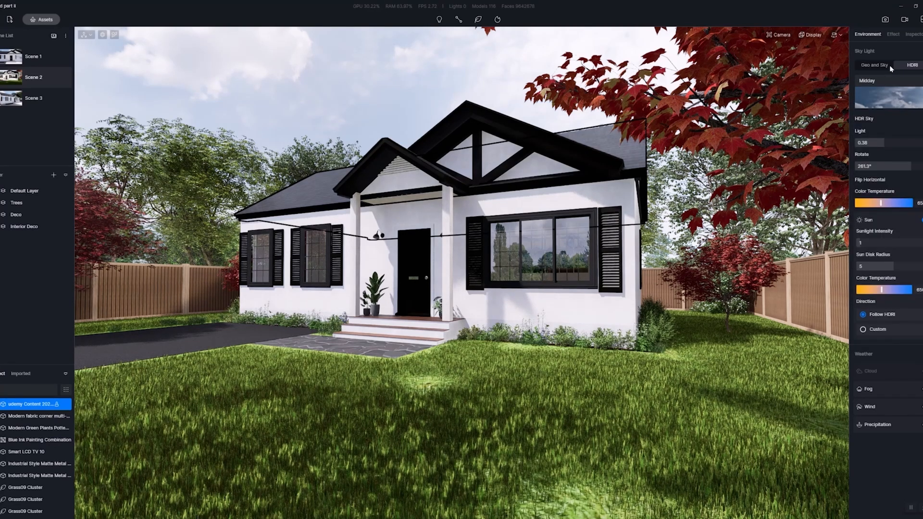
Rotate the Midday HDRI sky to 360°
click(895, 38)
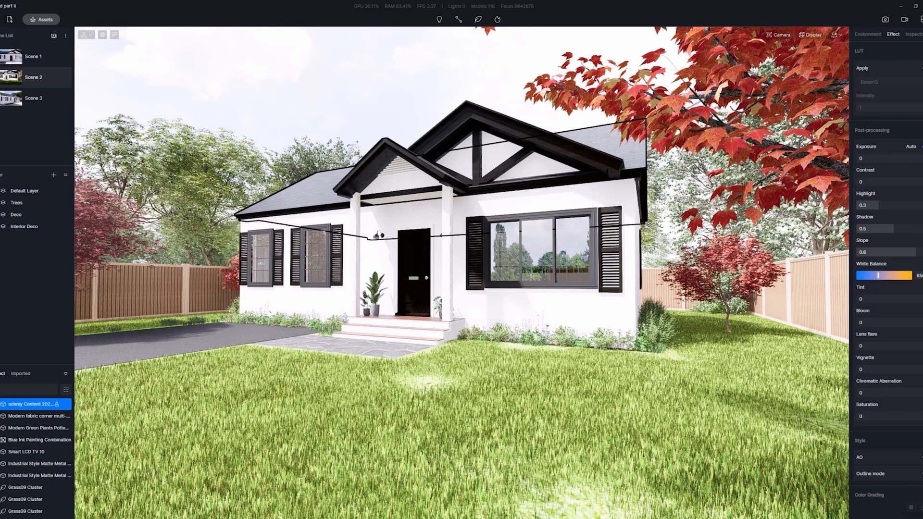
click(868, 34)
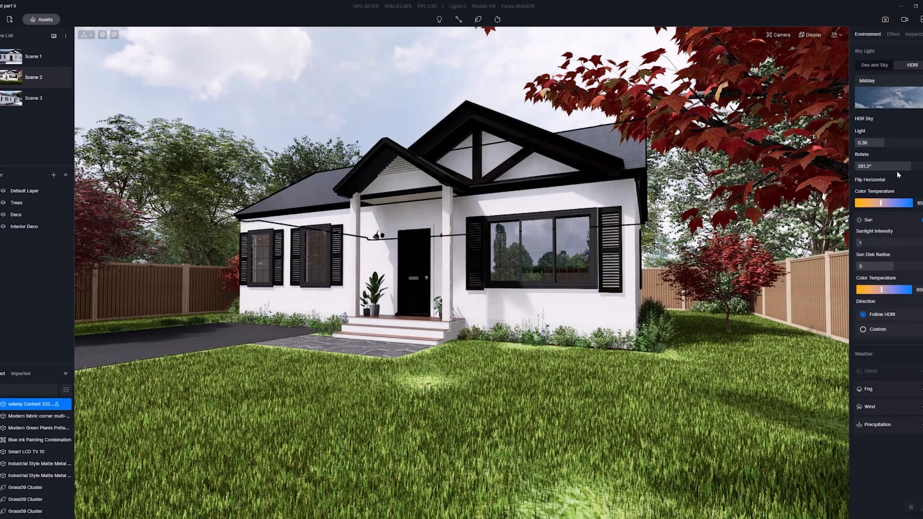
mouse_move(909, 166)
mouse_down()
mouse_move(857, 169)
mouse_move(922, 167)
mouse_up()
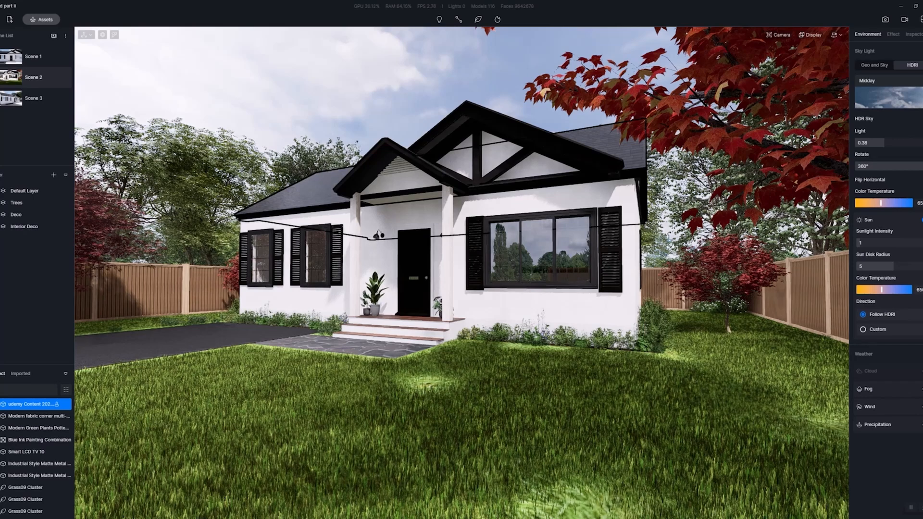
Select the red maple beside the house and compare the lighting with the HDRI sun off and on
click(674, 276)
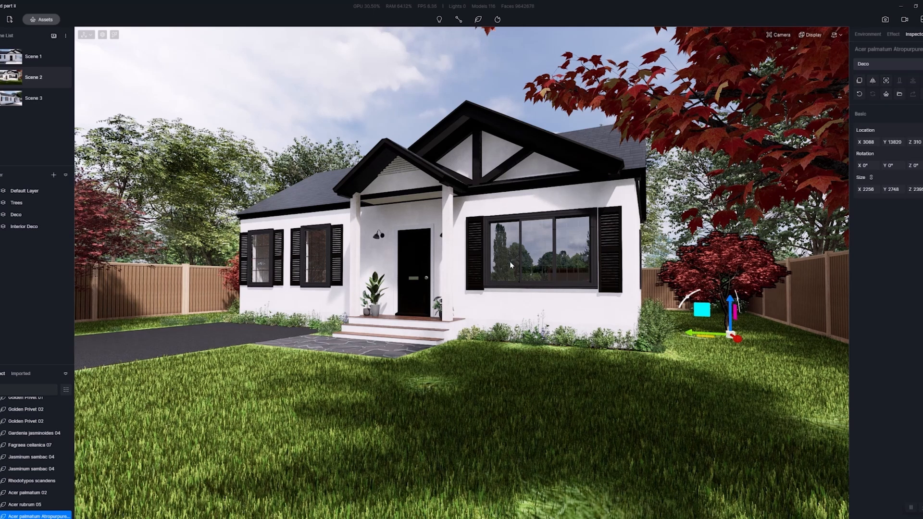
click(862, 36)
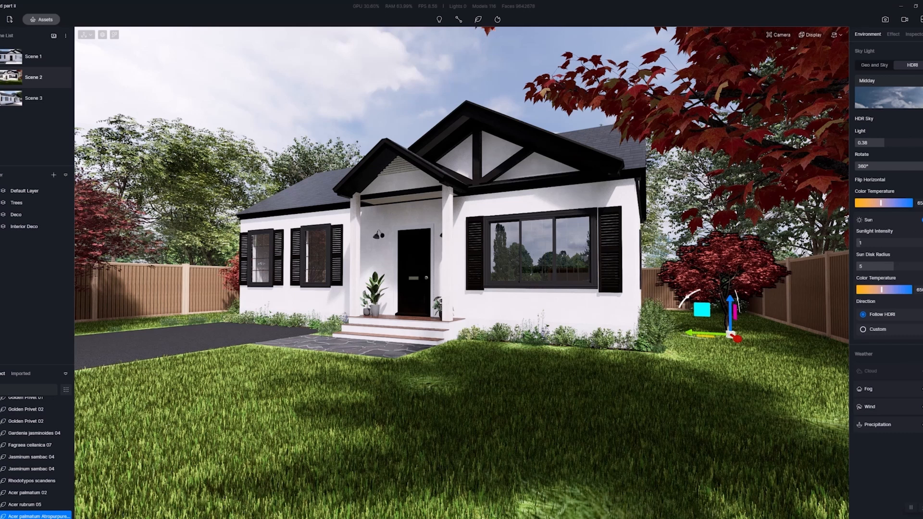
click(922, 220)
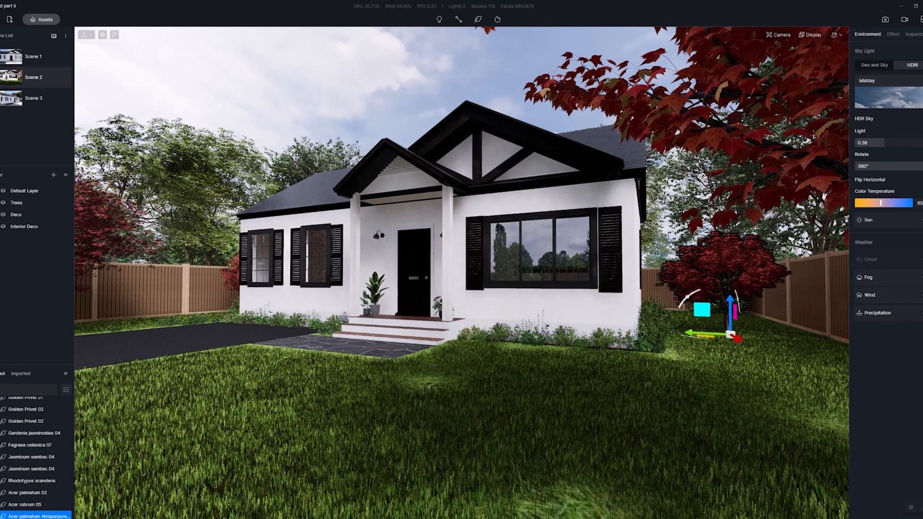
click(922, 219)
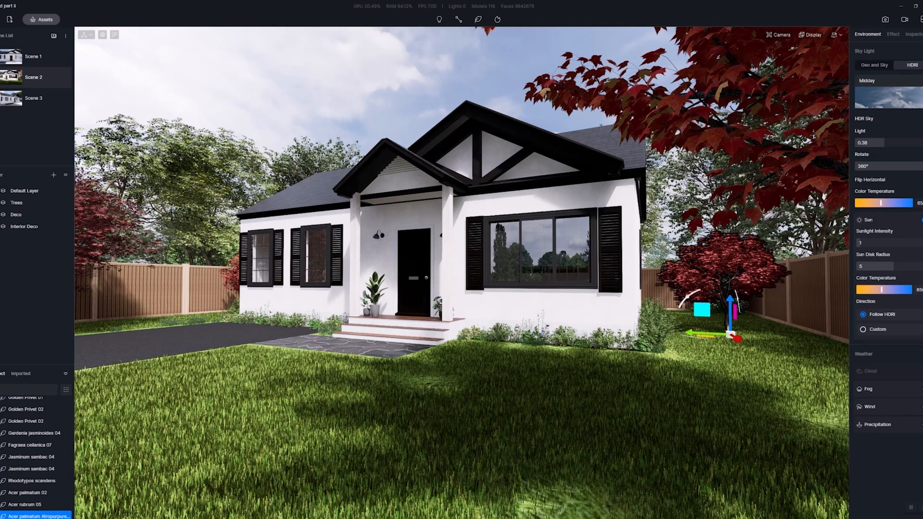
Set the sunlight intensity to 6 and the sun disk radius to 10
drag(865, 246, 922, 246)
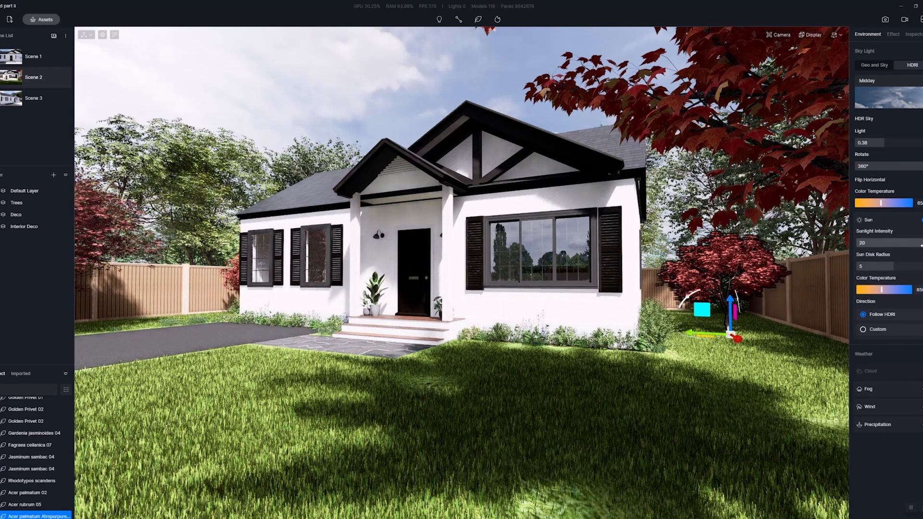
drag(922, 246, 922, 267)
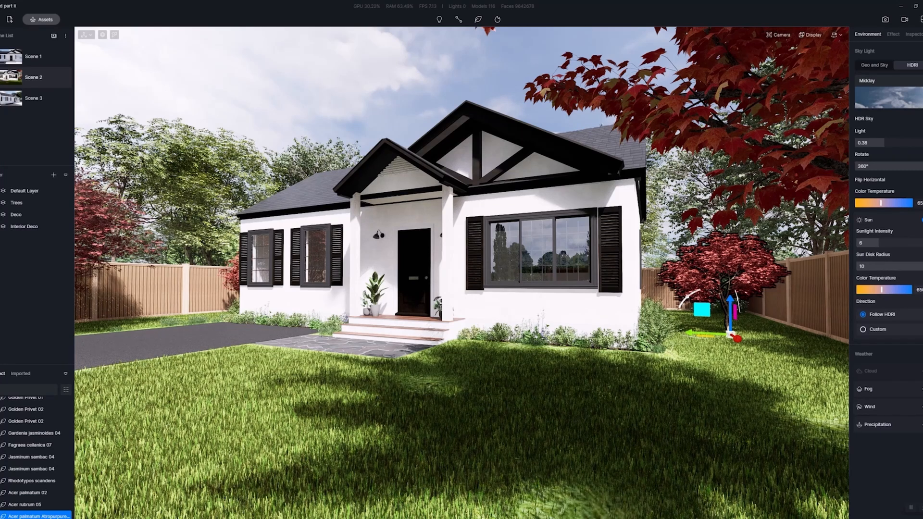
drag(911, 267, 898, 269)
click(899, 269)
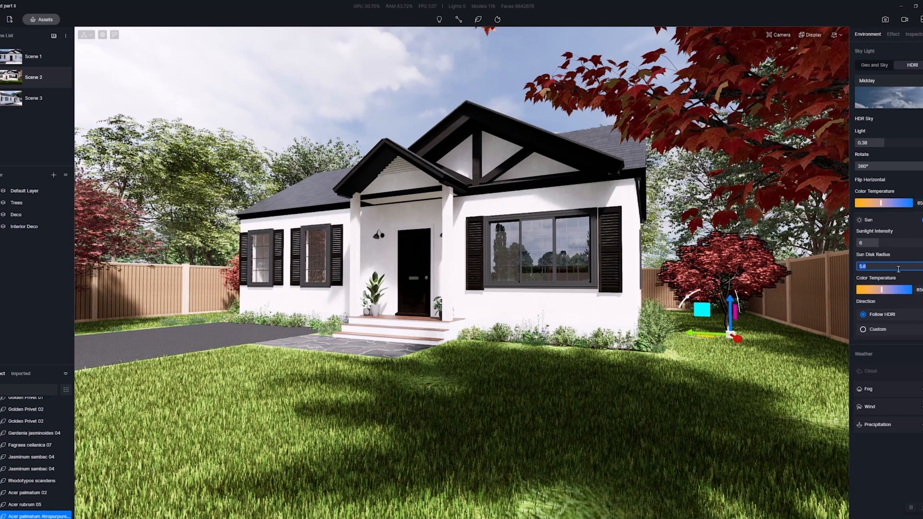
text(10)
key(Return)
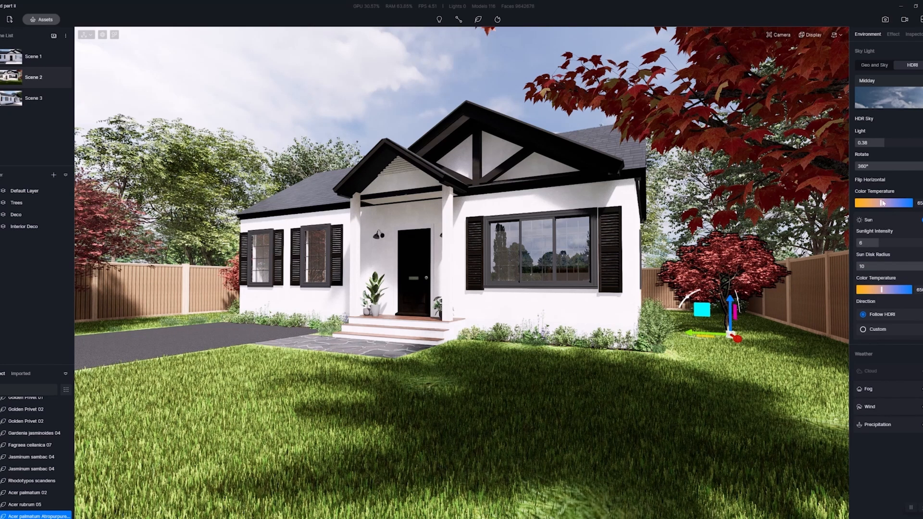
Switch the camera's view mode to F8 and update Scene 2 with the current view and lighting
drag(881, 202, 879, 203)
click(893, 34)
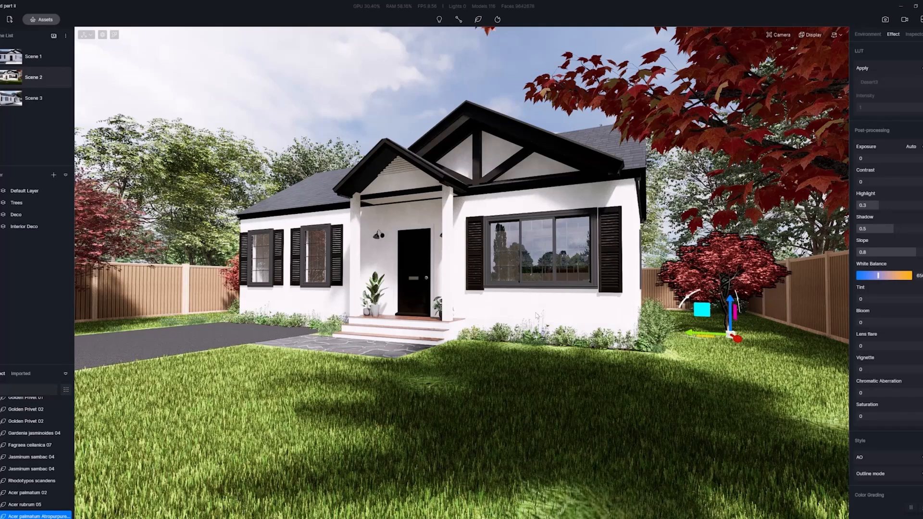
click(806, 38)
click(785, 38)
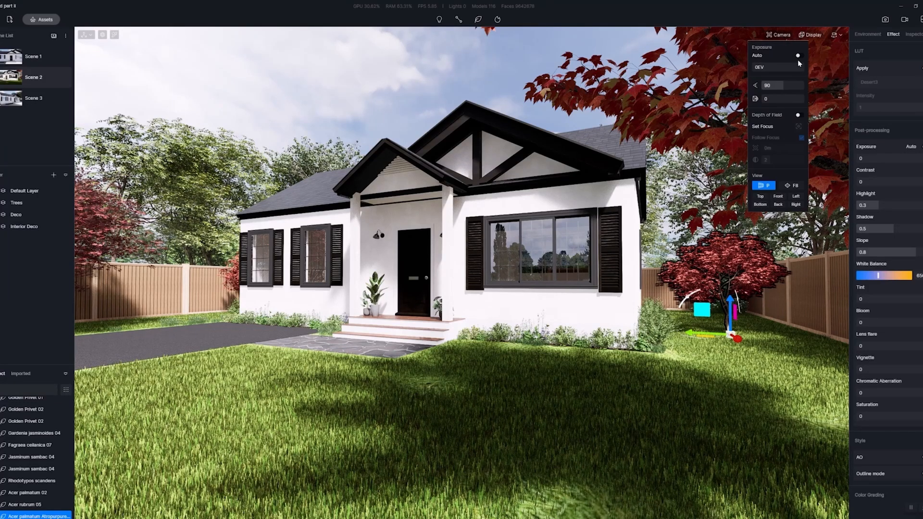
click(794, 189)
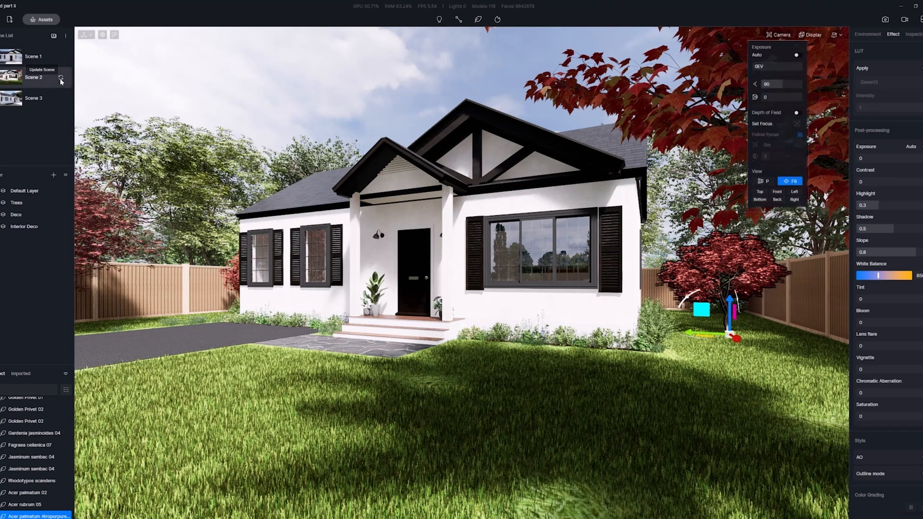
click(61, 79)
click(61, 79)
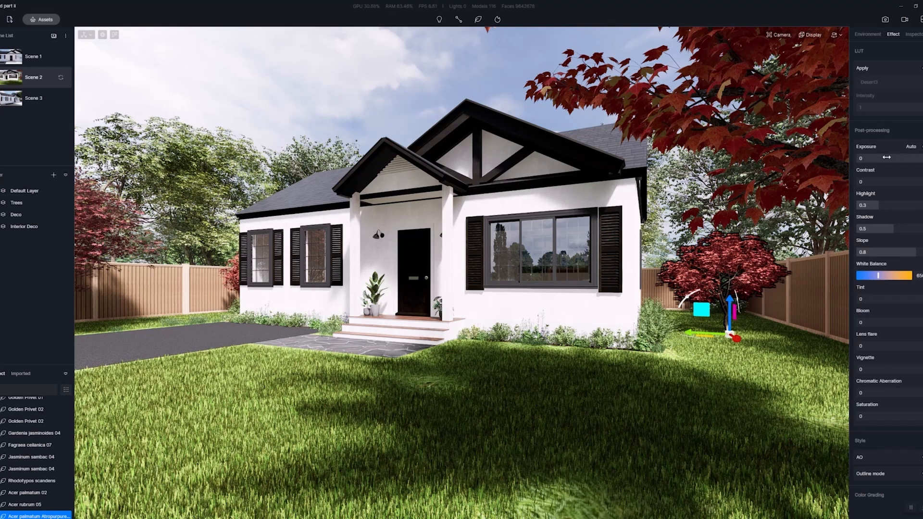
Lower the post-processing exposure to about -0.66 and hide the Trees, Deco and Interior Deco layers
drag(887, 157, 869, 159)
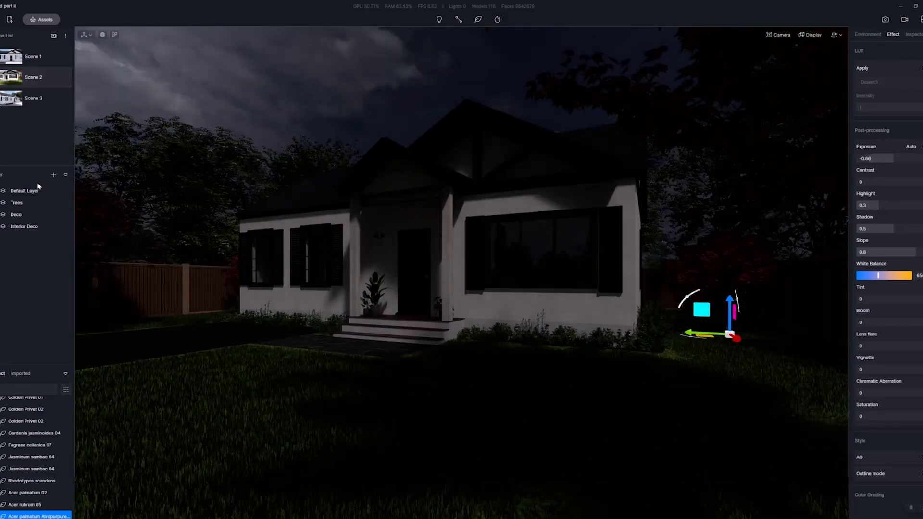
click(66, 203)
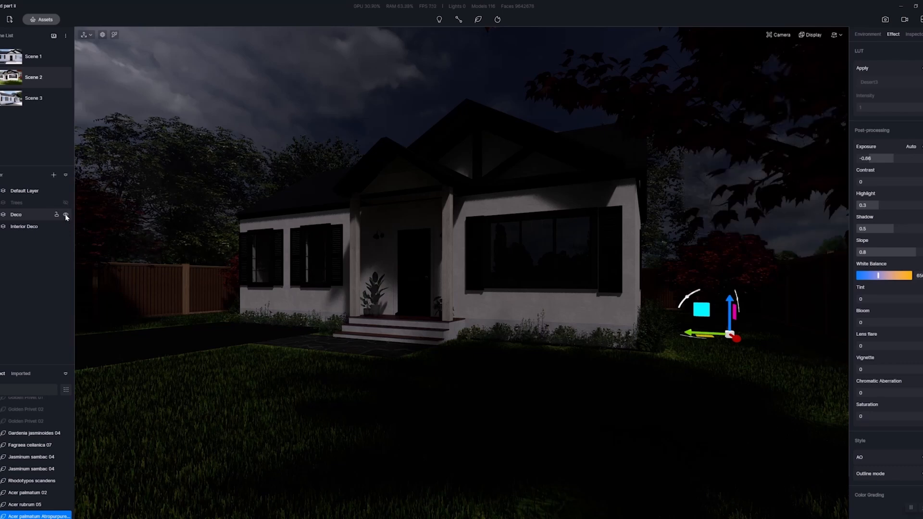
click(66, 215)
click(66, 227)
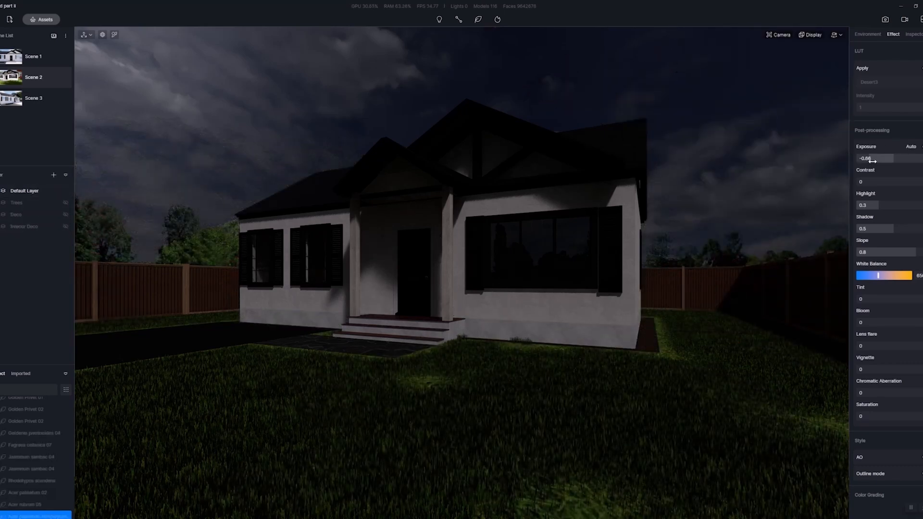
Brighten the scene by raising the post-processing exposure to -0.21
drag(871, 159, 879, 159)
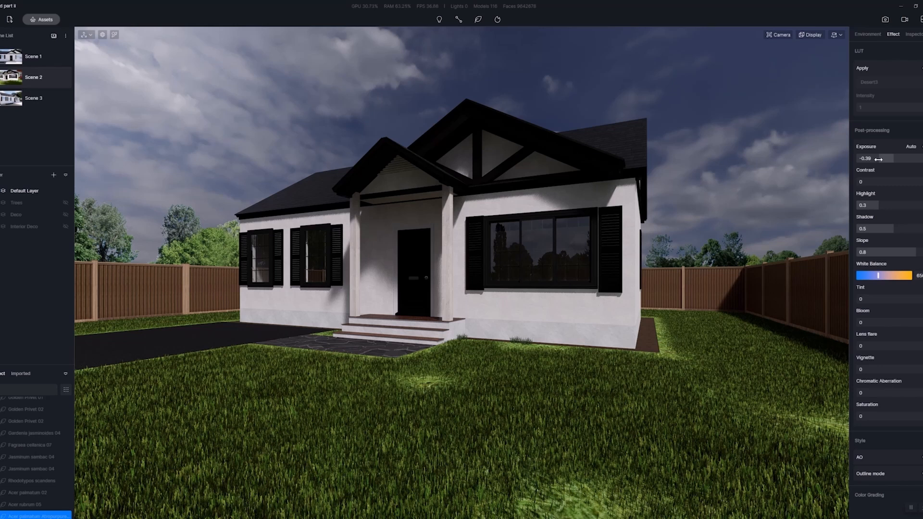
drag(879, 159, 884, 160)
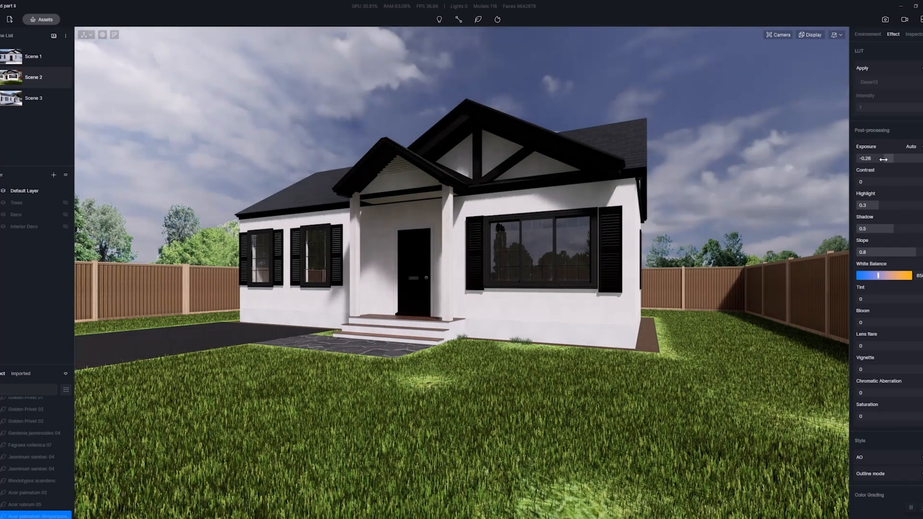
drag(883, 159, 887, 159)
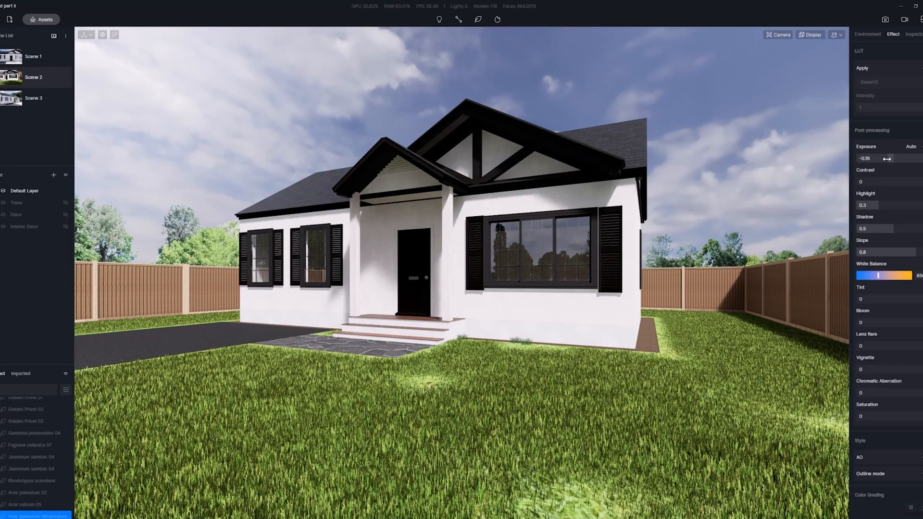
drag(887, 159, 886, 159)
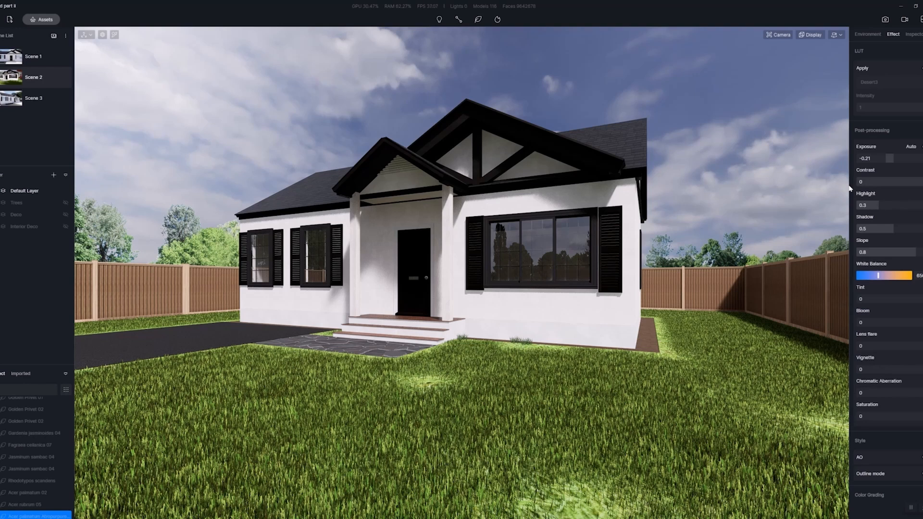
Try adjusting the post-processing contrast, and reset it to 0
mouse_move(889, 182)
mouse_down()
mouse_move(922, 182)
mouse_move(866, 182)
mouse_move(883, 182)
mouse_up()
double_click(883, 183)
text(0)
key(Return)
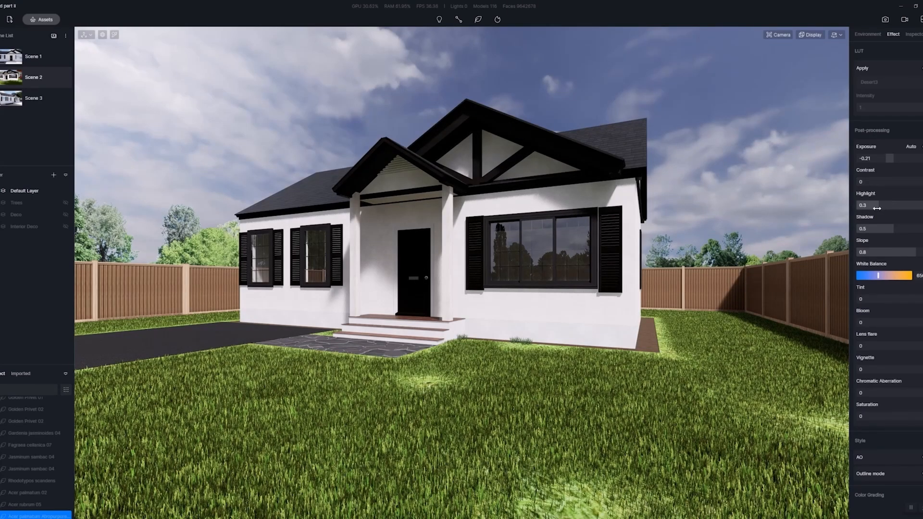
Set the post-processing highlight to 0.8
drag(878, 208, 922, 208)
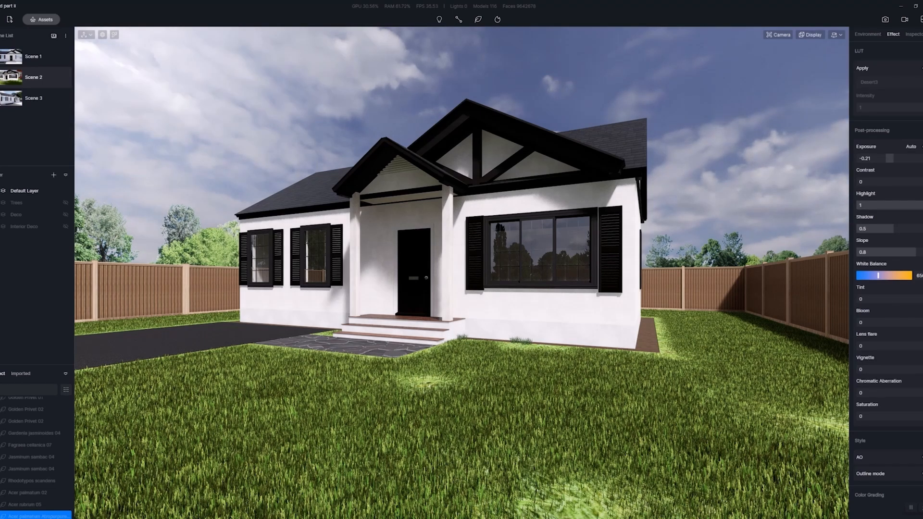
mouse_move(922, 206)
mouse_down()
mouse_move(857, 206)
mouse_move(922, 206)
mouse_up()
click(919, 206)
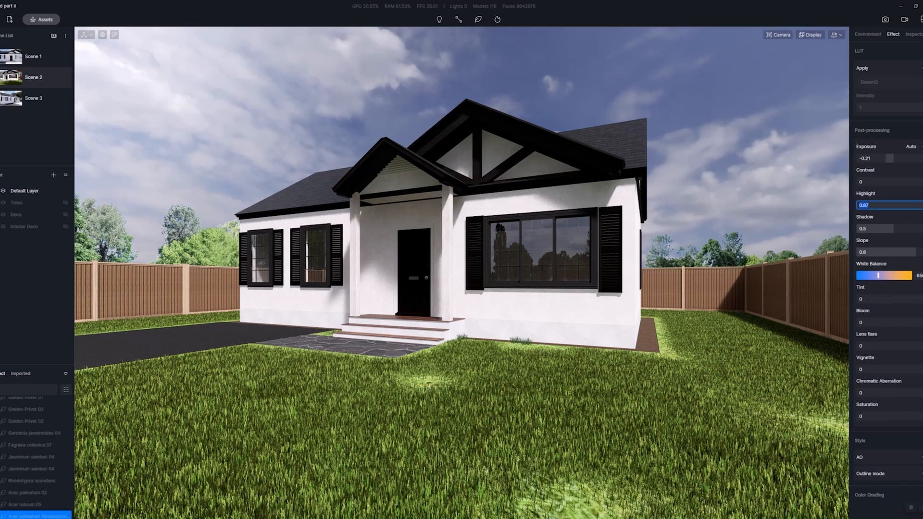
text(.8)
key(Return)
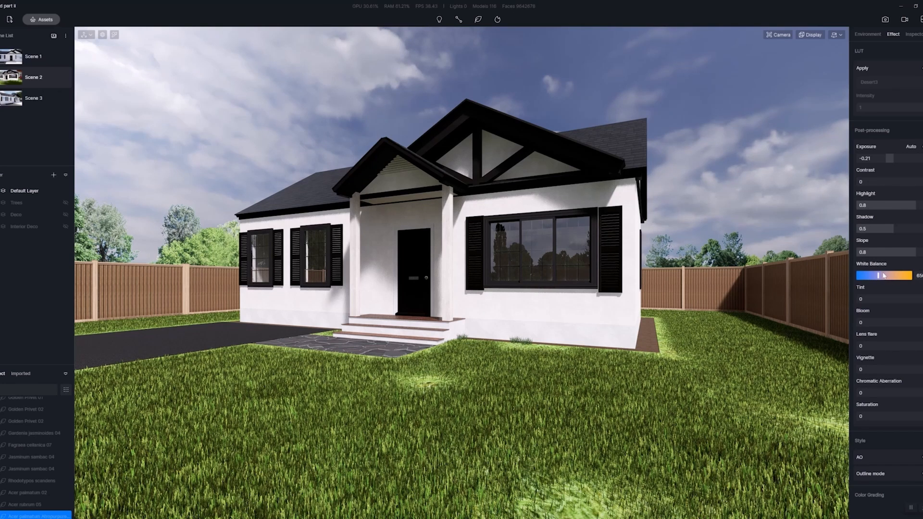
Shift the post-processing white balance slightly toward blue and save the project
mouse_move(878, 275)
mouse_down()
mouse_move(864, 276)
mouse_move(891, 276)
mouse_move(876, 276)
mouse_up()
key(ctrl+s)
drag(875, 275, 875, 276)
Frame the house in the image render view with the composition grid on, and update Scene 2
mouse_move(42, 79)
click(885, 19)
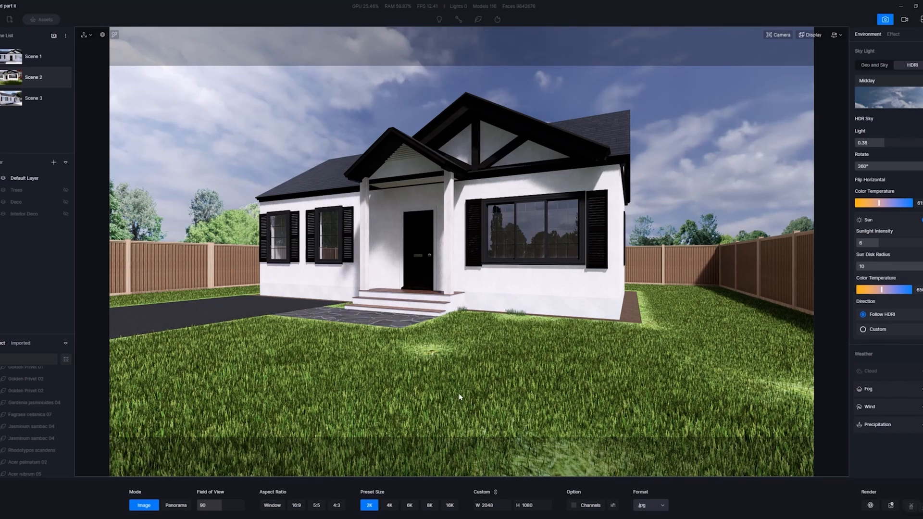
right_drag(457, 396, 459, 388)
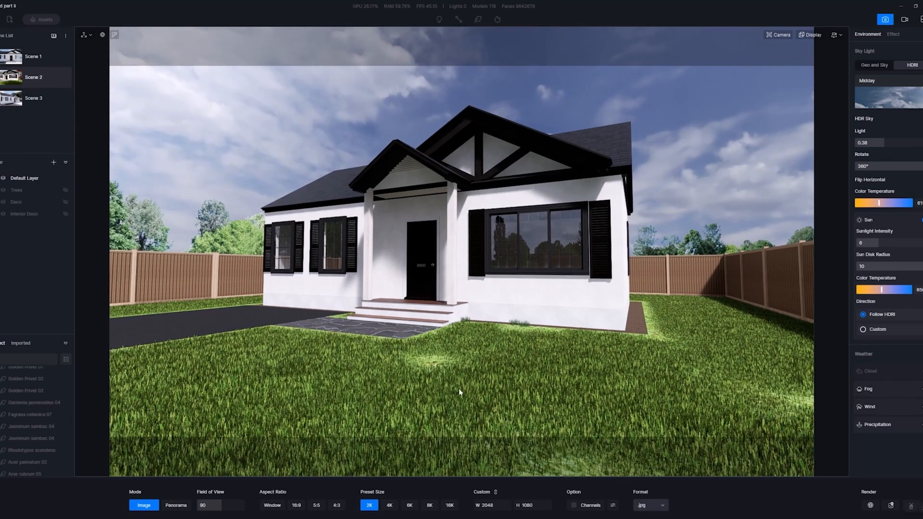
click(818, 35)
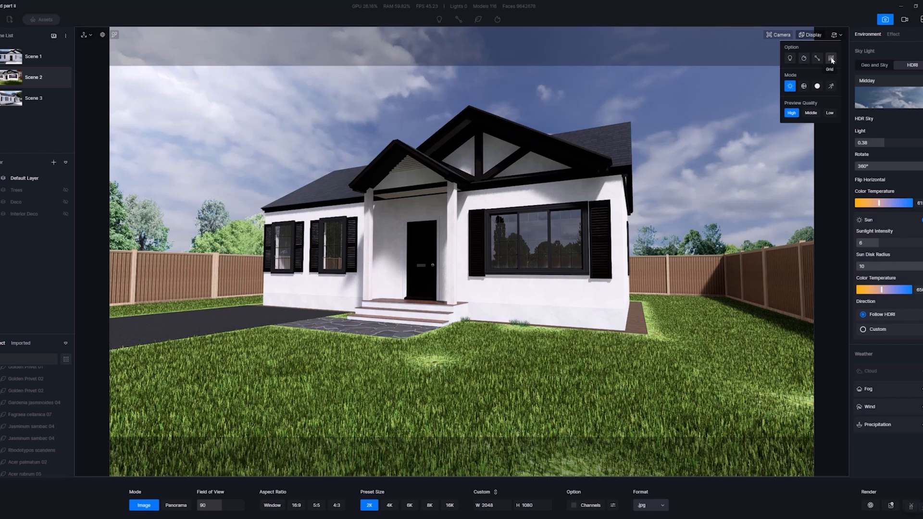
click(831, 59)
click(533, 277)
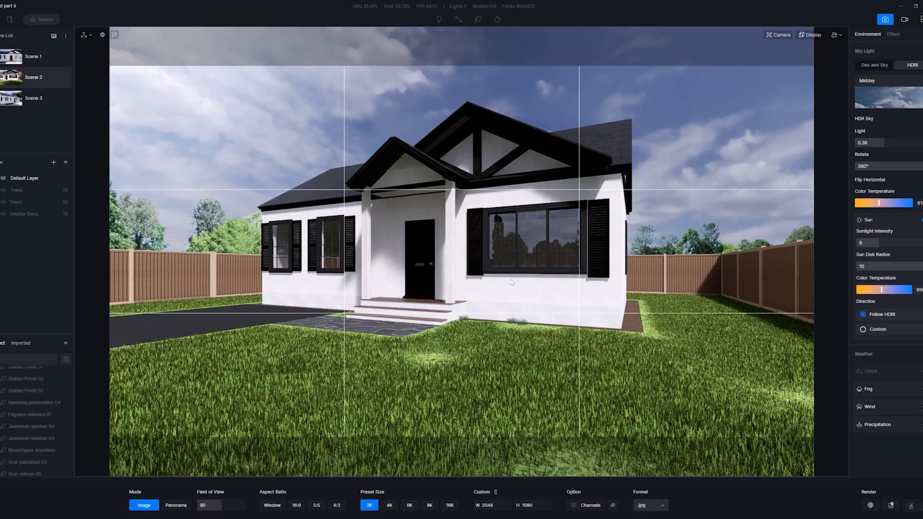
mouse_move(61, 80)
click(61, 79)
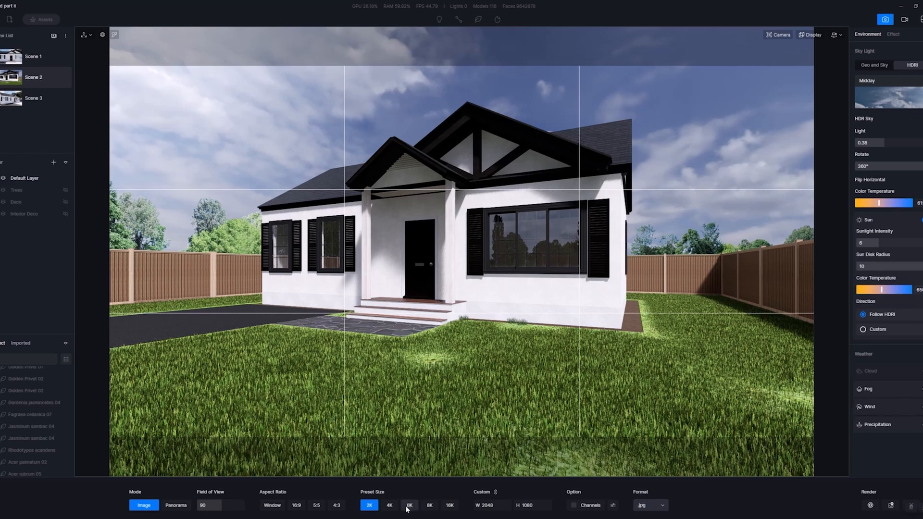
Set the render's preset size to 6K and its field of view to 85
click(409, 505)
click(26, 178)
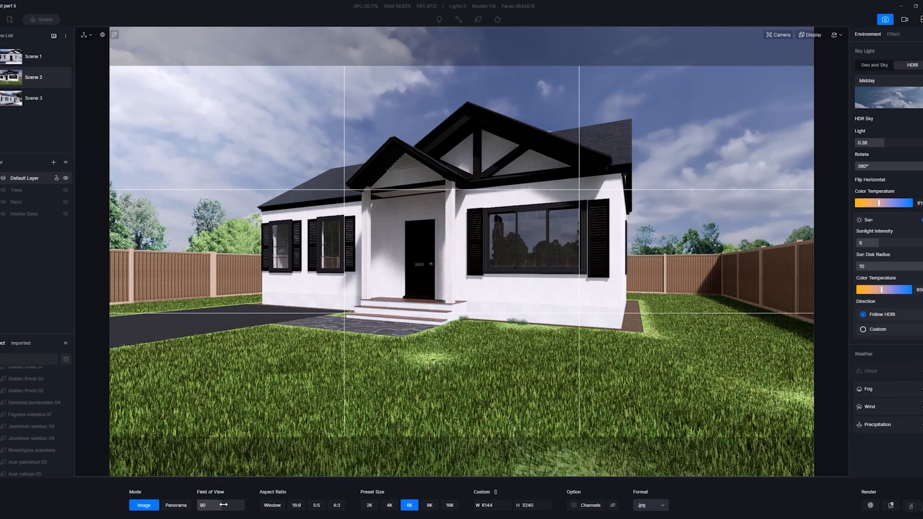
drag(222, 507, 218, 506)
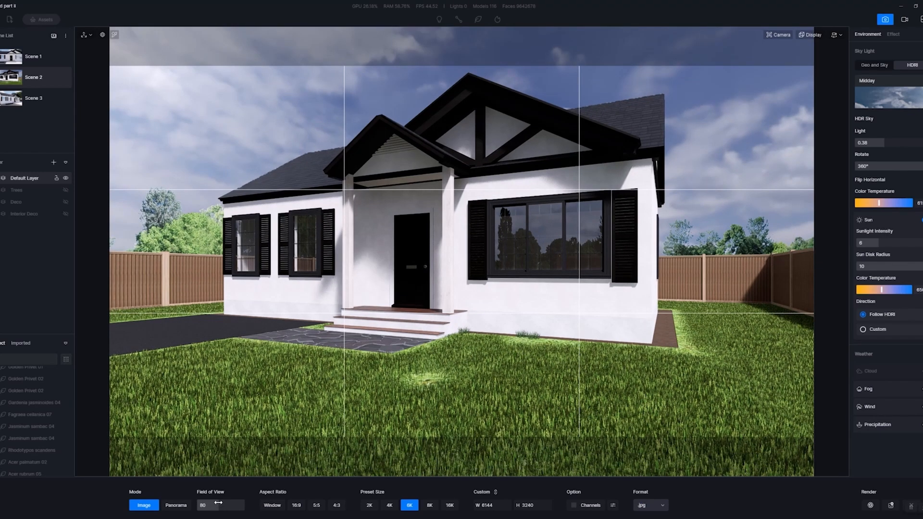
click(217, 507)
text(85)
key(Return)
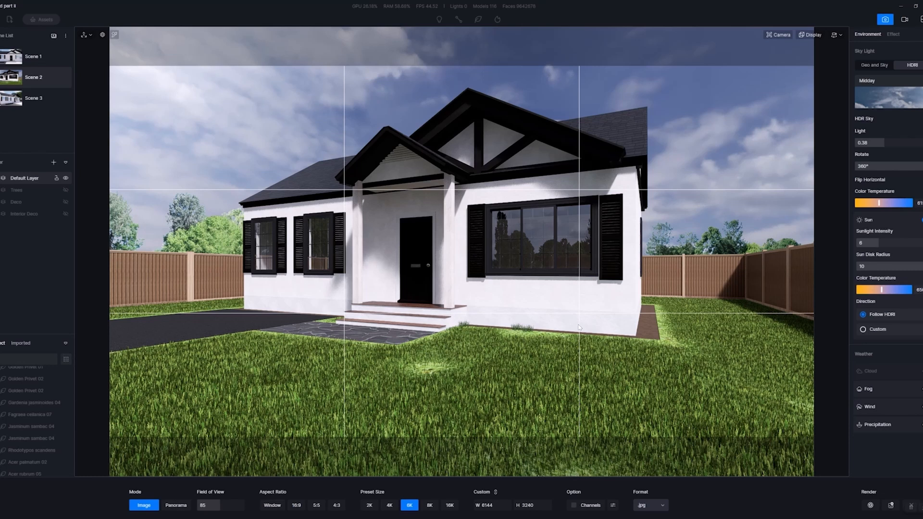
Show the Trees and Deco layers and update Scene 2 with the house reframed slightly lower in the view
click(65, 190)
click(65, 202)
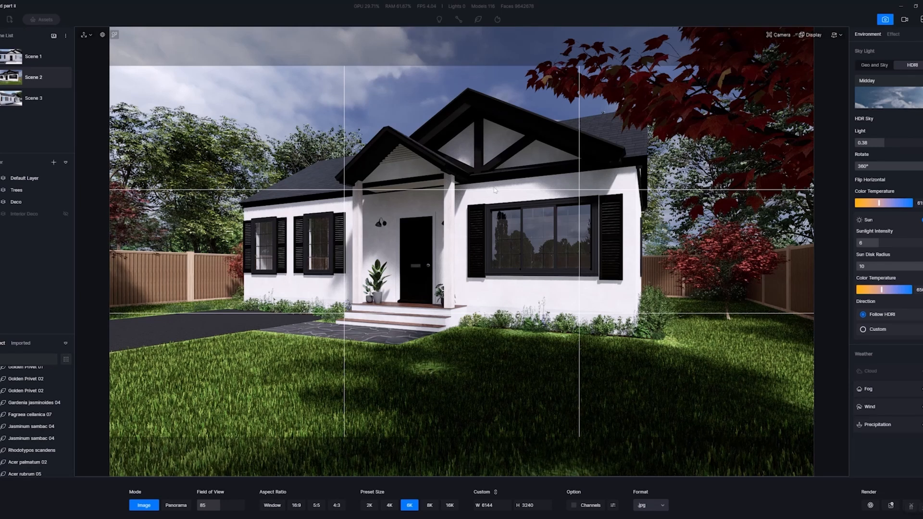
middle_drag(494, 190, 492, 203)
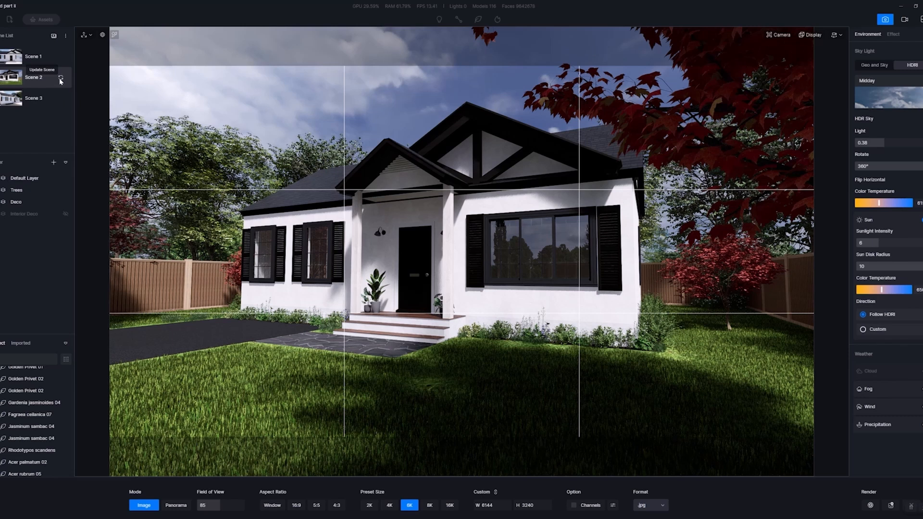
click(402, 215)
Enable the camera's depth of field and set its focus point at the front door
click(777, 35)
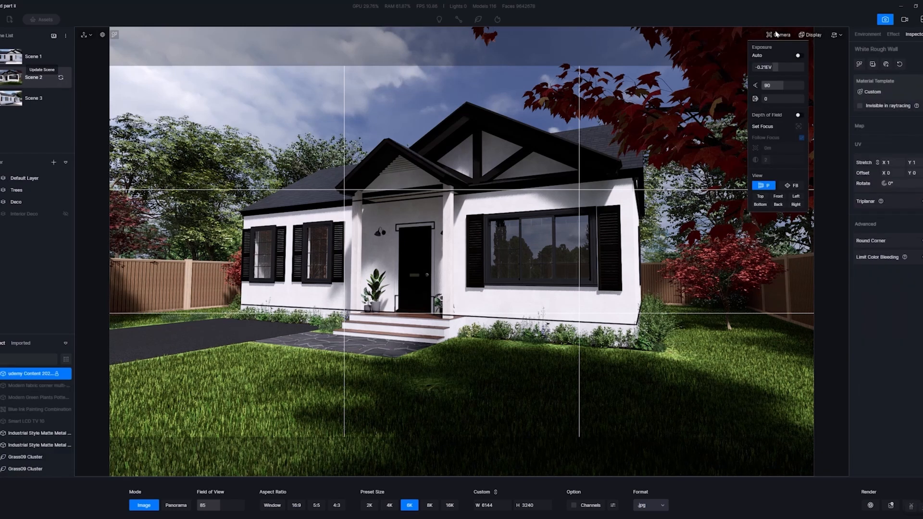
click(799, 115)
click(799, 126)
click(481, 231)
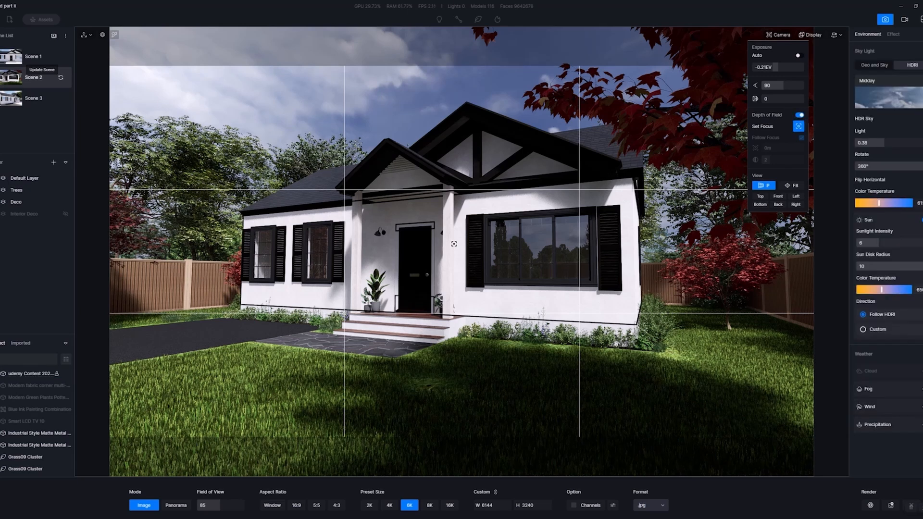
click(433, 250)
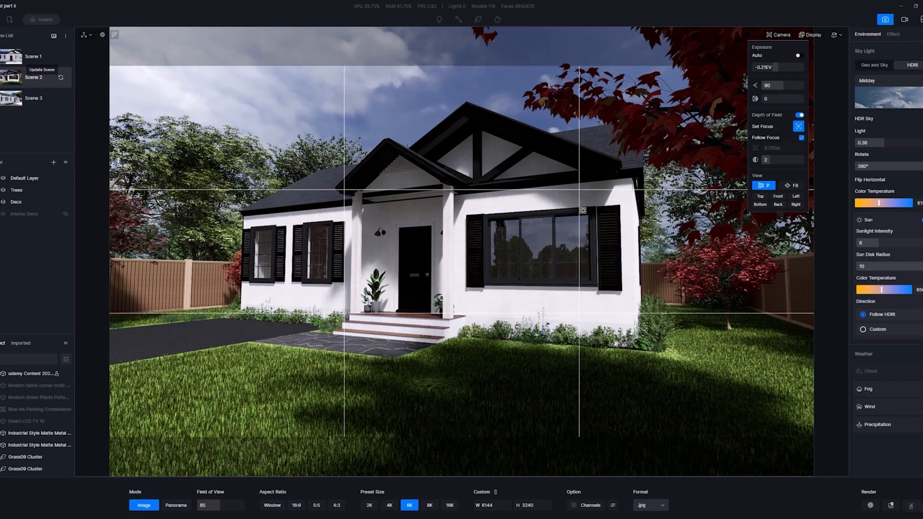
Try a depth of field strength of 5, and set it to 3
drag(780, 159, 817, 164)
click(790, 162)
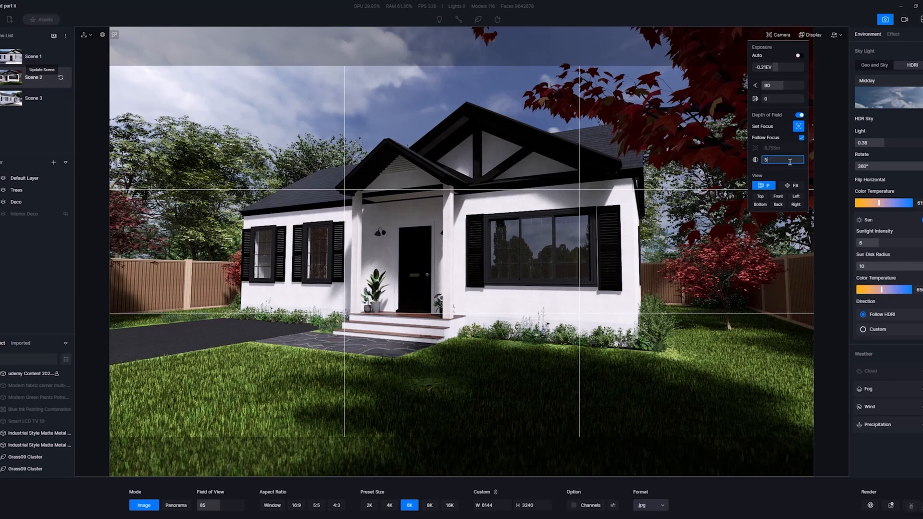
text(5)
key(Return)
drag(784, 162, 778, 161)
click(777, 160)
text(3)
key(Return)
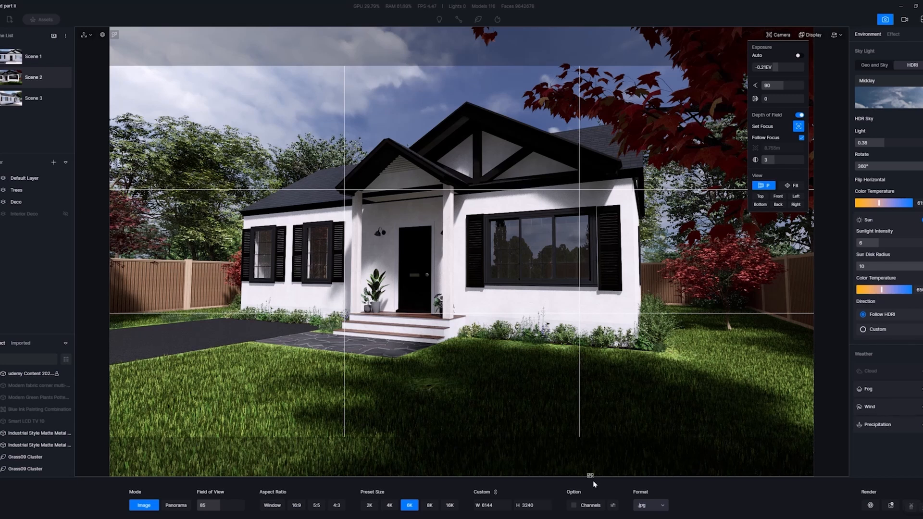
Enable channel output for the image render and open the list of channels
click(574, 506)
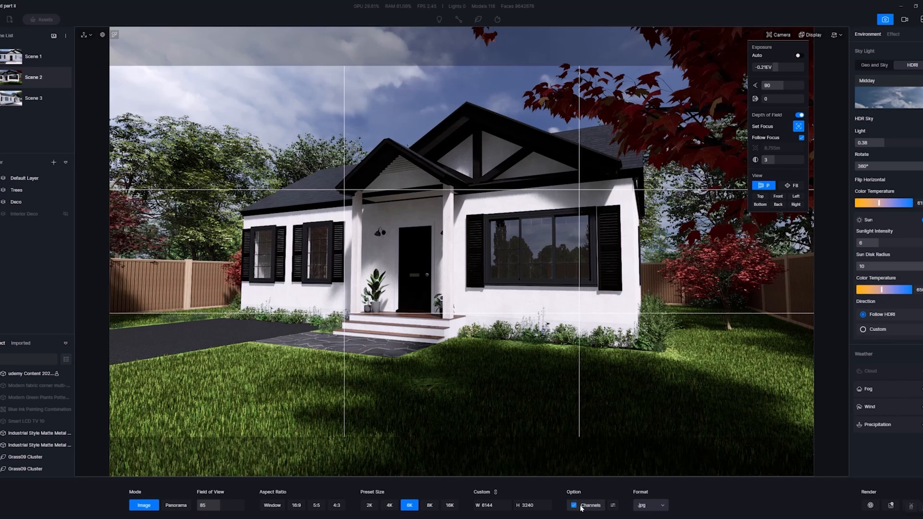
click(613, 507)
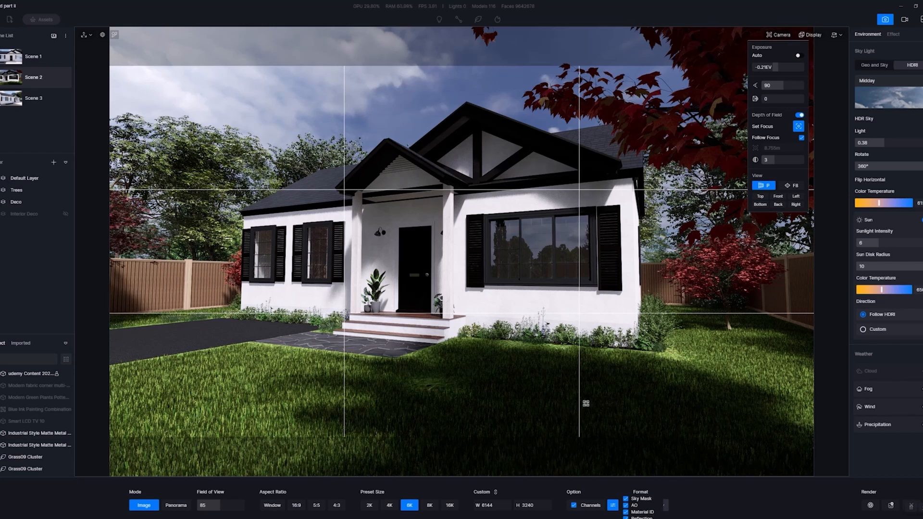
Set the camera's view mode to F8 and update Scene 2
click(779, 37)
click(781, 36)
click(780, 36)
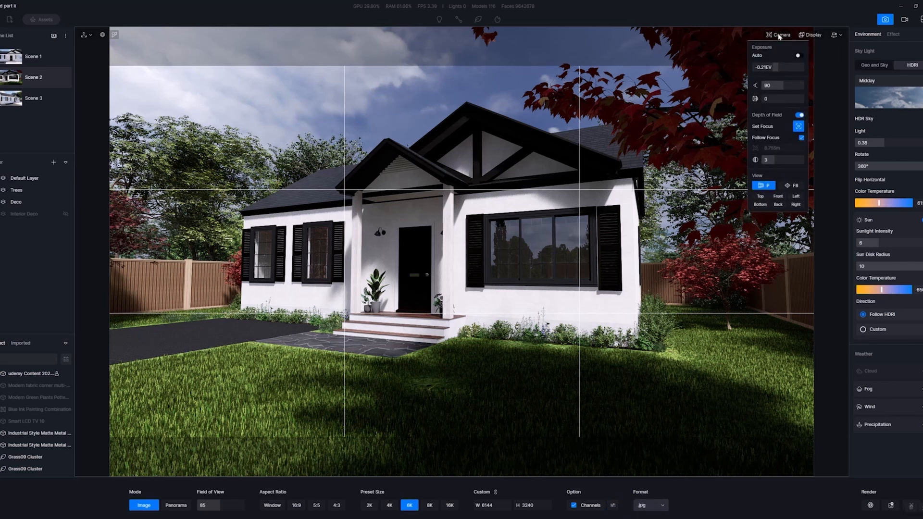
click(796, 186)
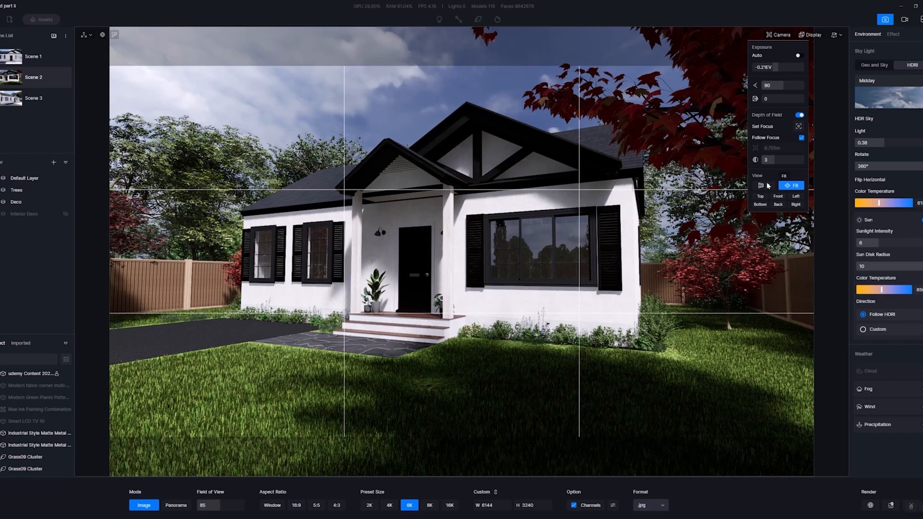
click(61, 80)
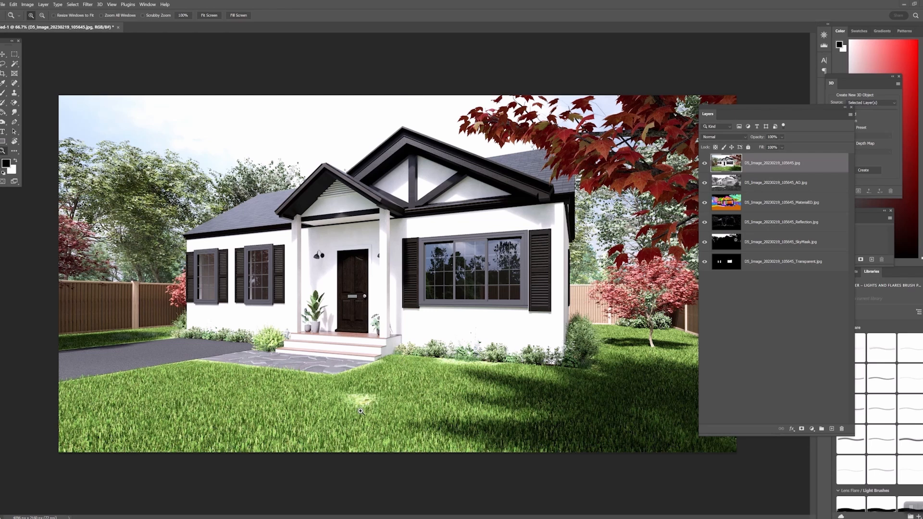
In Photoshop, duplicate the D5_Image_20230219_105645.jpg layer of the rendered house
right_click(763, 165)
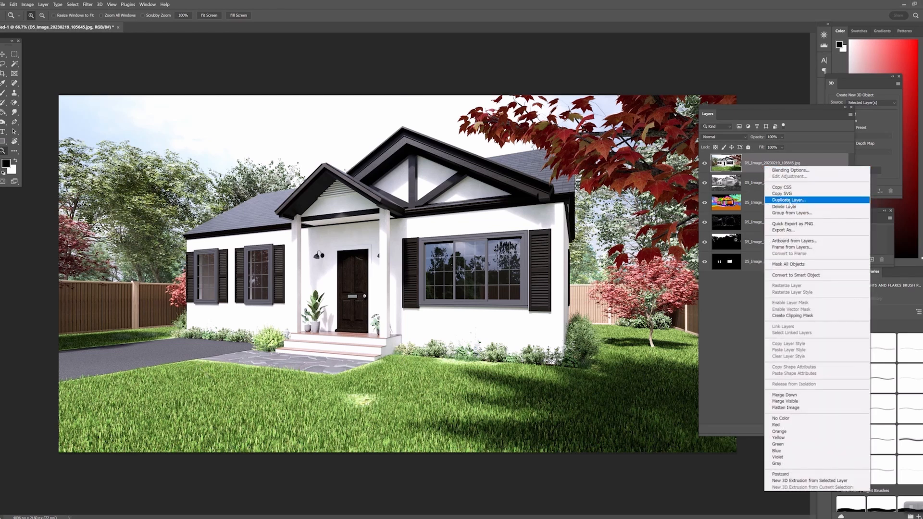
click(791, 201)
click(523, 155)
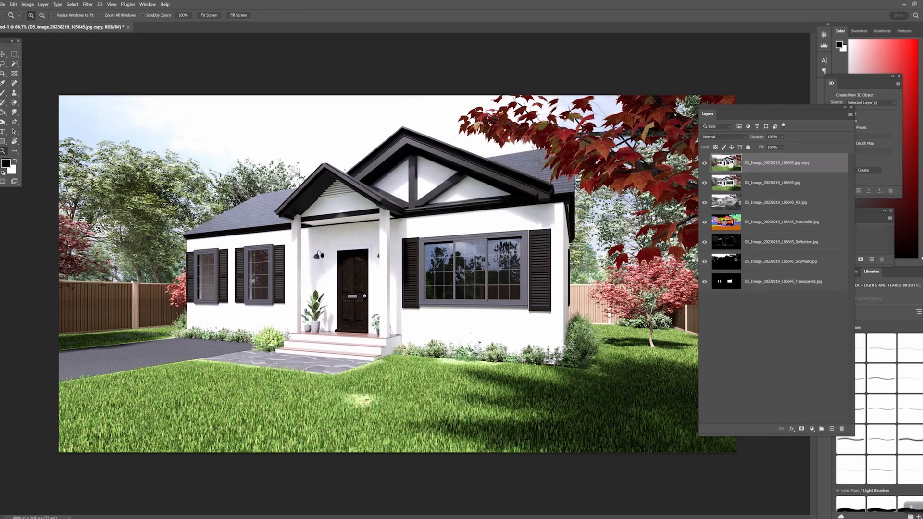
drag(713, 262, 705, 163)
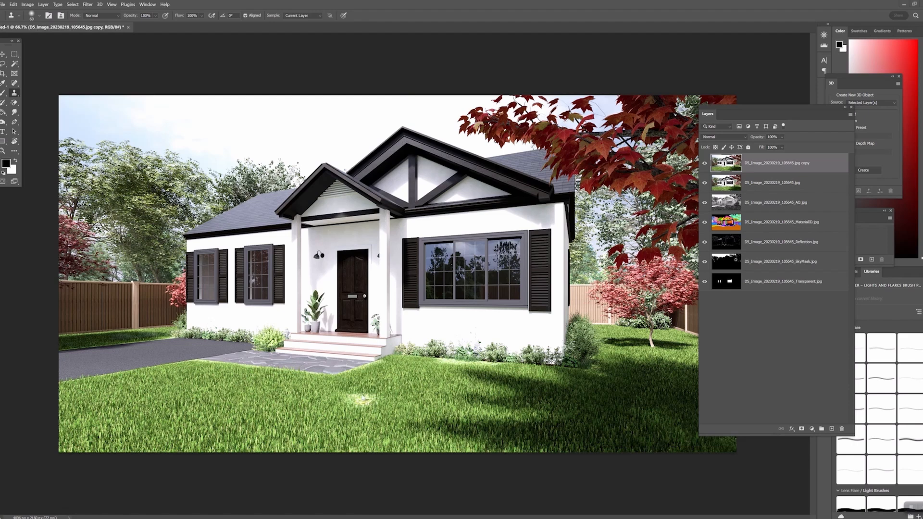
Cover the bright patch on the front lawn with sampled grass using the Clone Stamp tool
key(z)
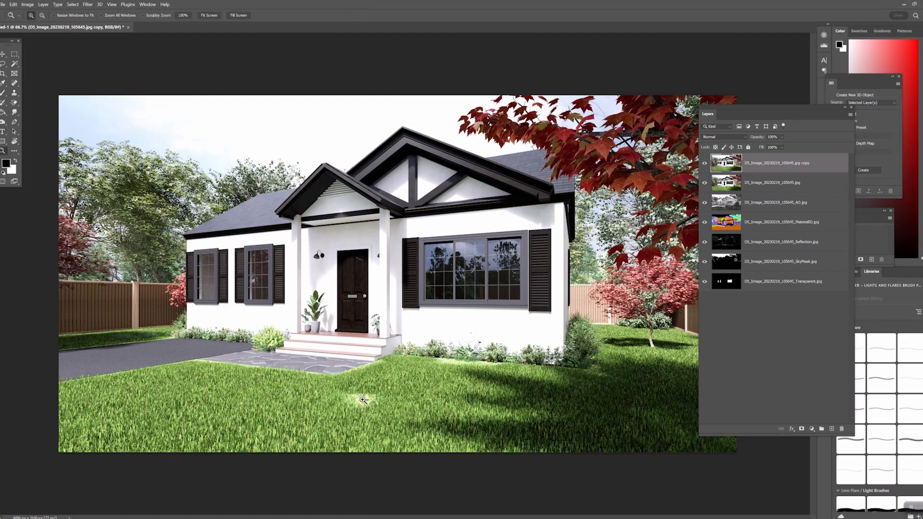
click(364, 401)
click(364, 401)
click(365, 402)
drag(343, 422, 354, 325)
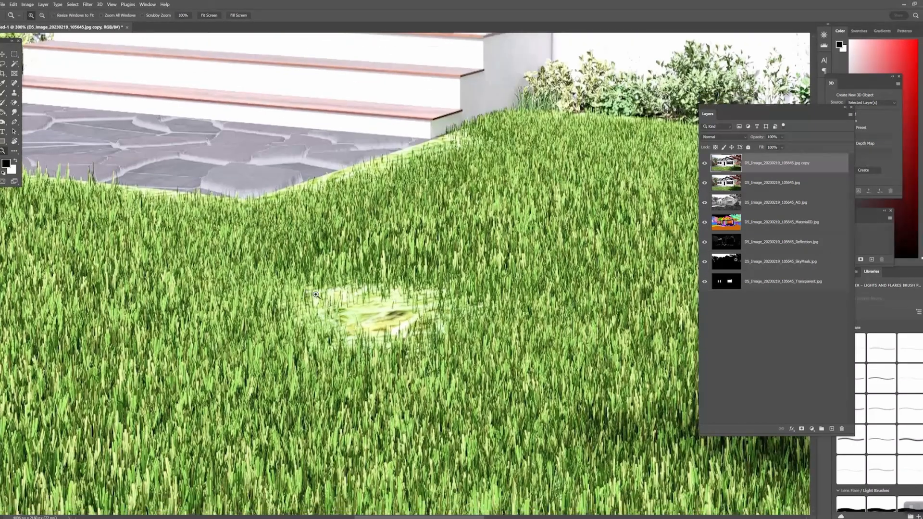
click(15, 94)
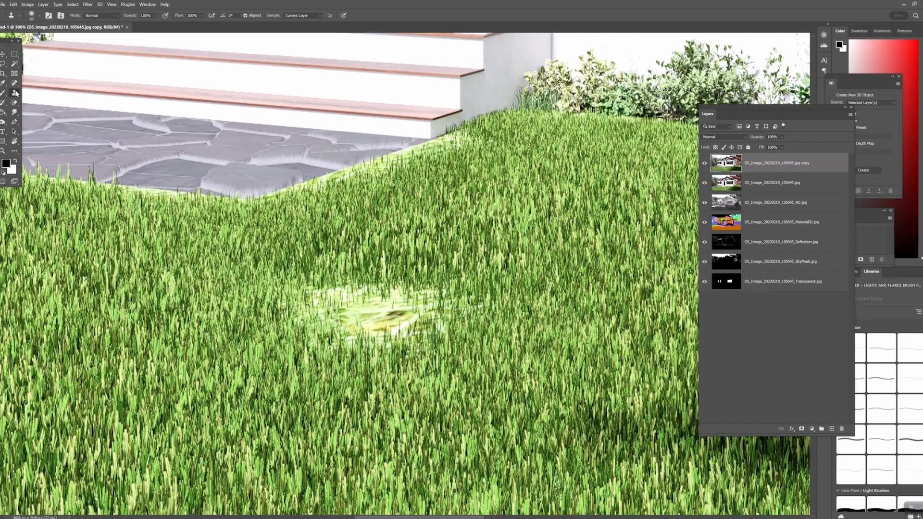
alt+click(592, 326)
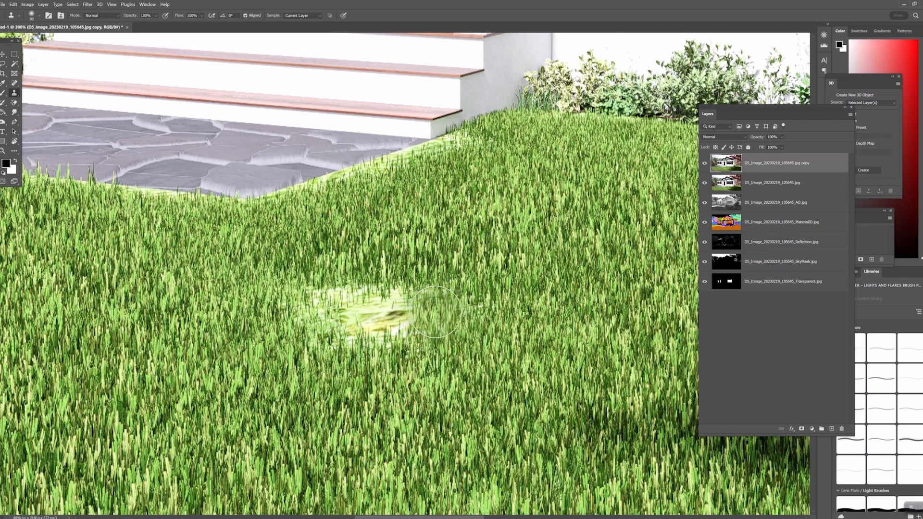
mouse_move(435, 312)
mouse_down()
mouse_move(380, 319)
mouse_move(402, 332)
mouse_move(380, 318)
mouse_move(344, 332)
mouse_move(345, 301)
mouse_move(353, 347)
mouse_move(340, 362)
mouse_move(359, 320)
mouse_move(311, 311)
mouse_up()
alt+click(222, 318)
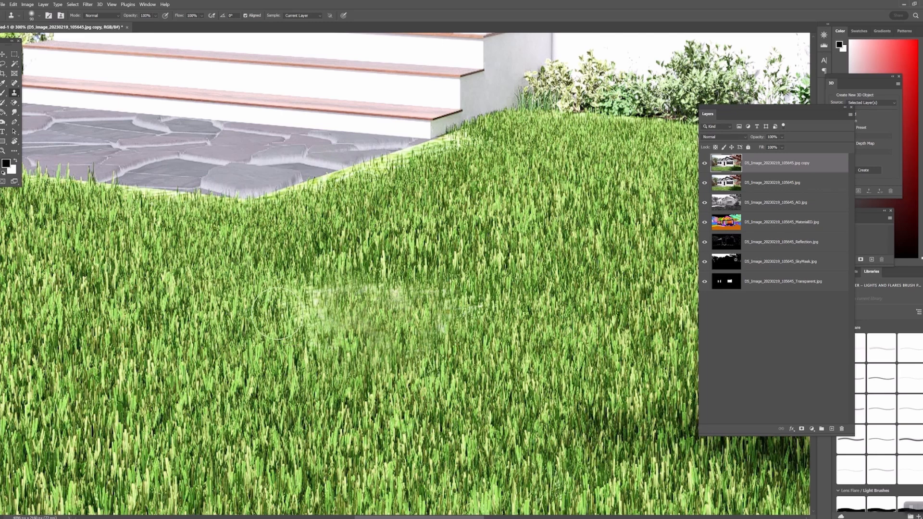
Examine the retouched lawn patch in the whole image and up close
key(z)
alt+click(561, 296)
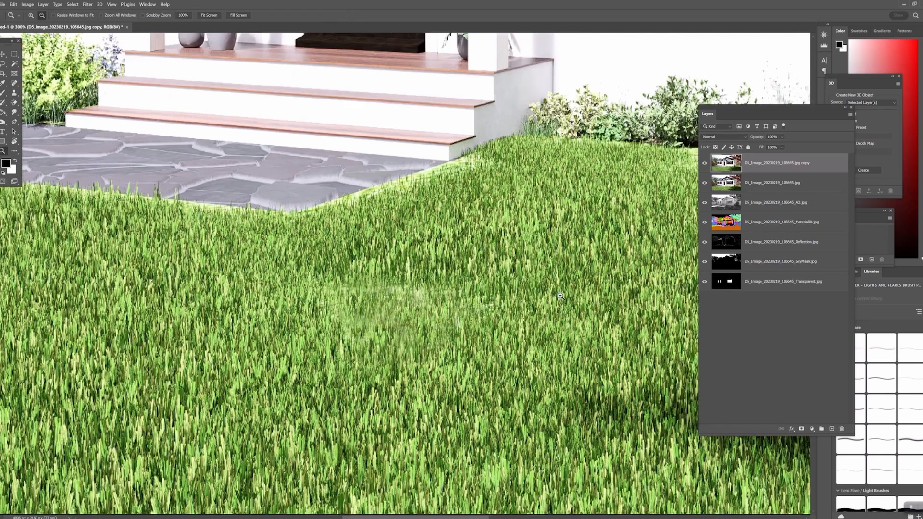
alt+click(561, 296)
alt+click(560, 296)
alt+click(561, 297)
alt+click(561, 297)
click(377, 340)
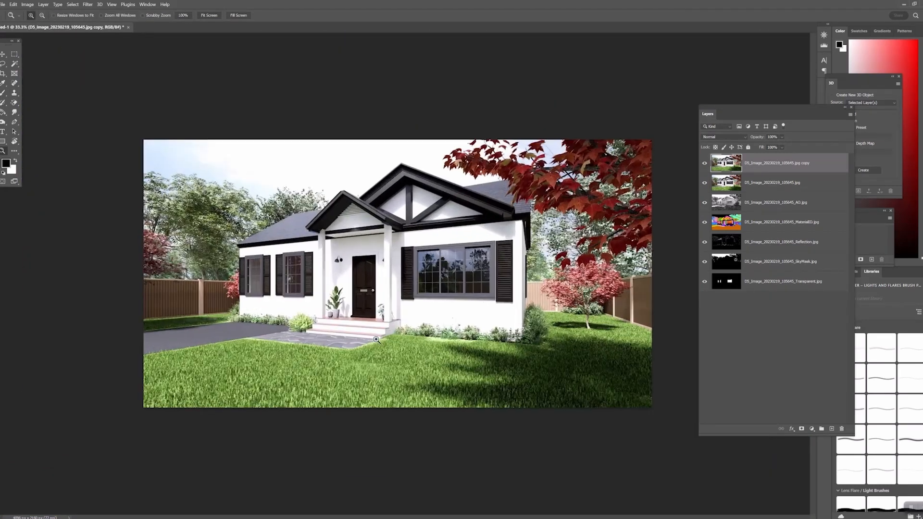
click(377, 342)
click(388, 392)
click(387, 391)
drag(326, 440, 349, 342)
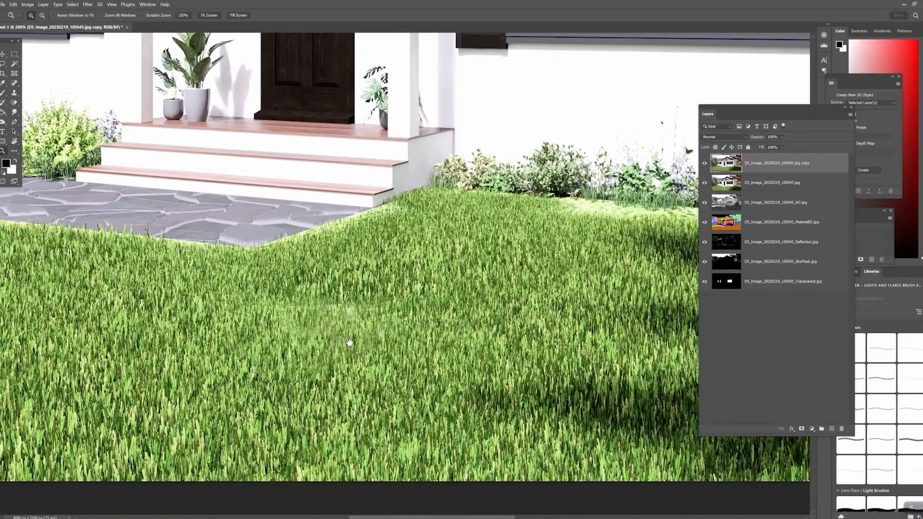
Clone sampled grass over the pale streak on the front lawn with an enlarged Clone Stamp brush
key(s)
key(p)
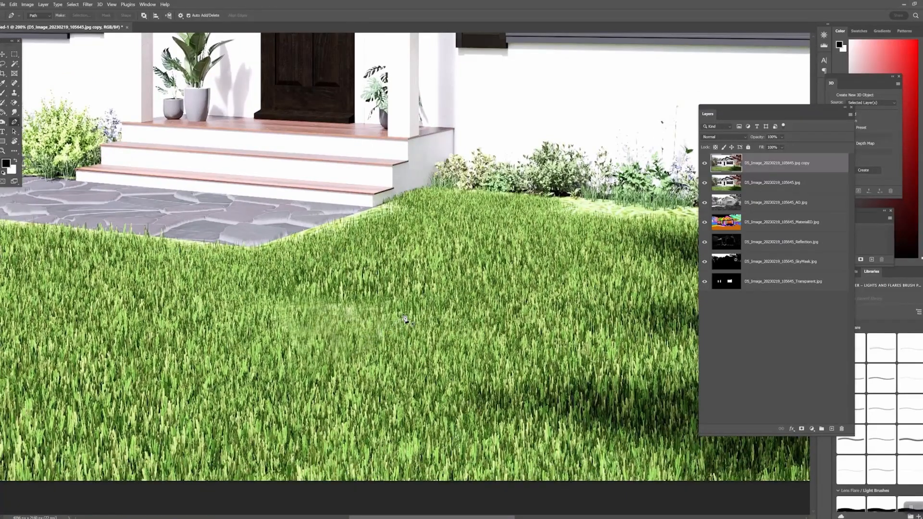
click(14, 93)
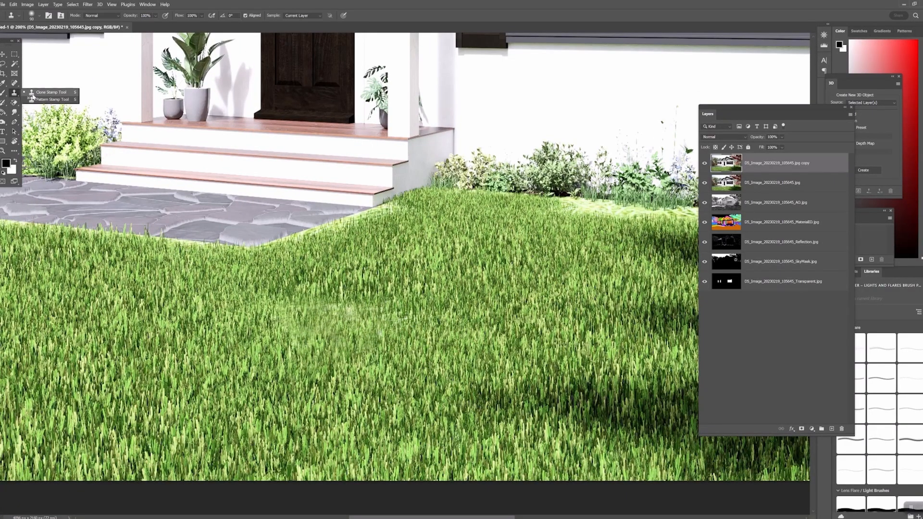
key(bracketright)
key(bracketright)
key(bracketright)
key(bracketright)
key(bracketright)
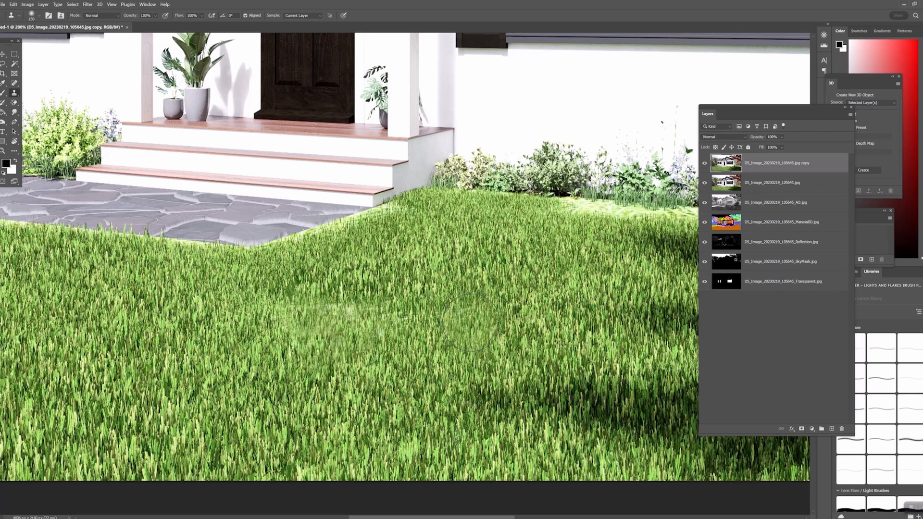
alt+click(102, 326)
drag(259, 329, 354, 316)
key(z)
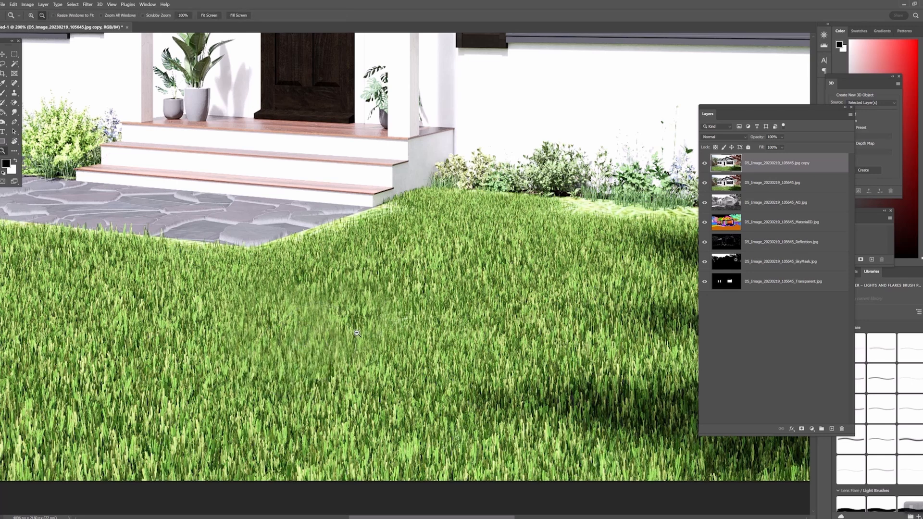
Check the lawn retouch in the whole image and examine the bright strip between the lawn and the shrubs below the large window
alt+click(357, 330)
alt+click(356, 330)
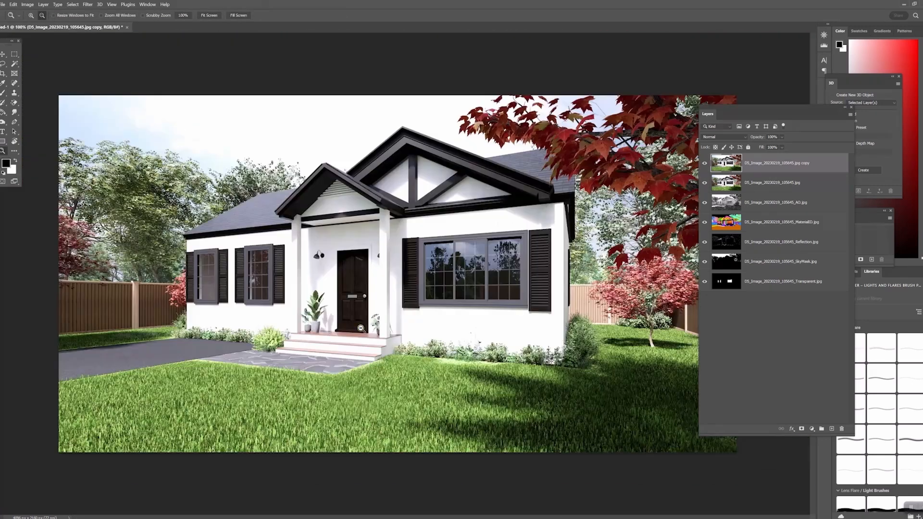
click(473, 365)
key(s)
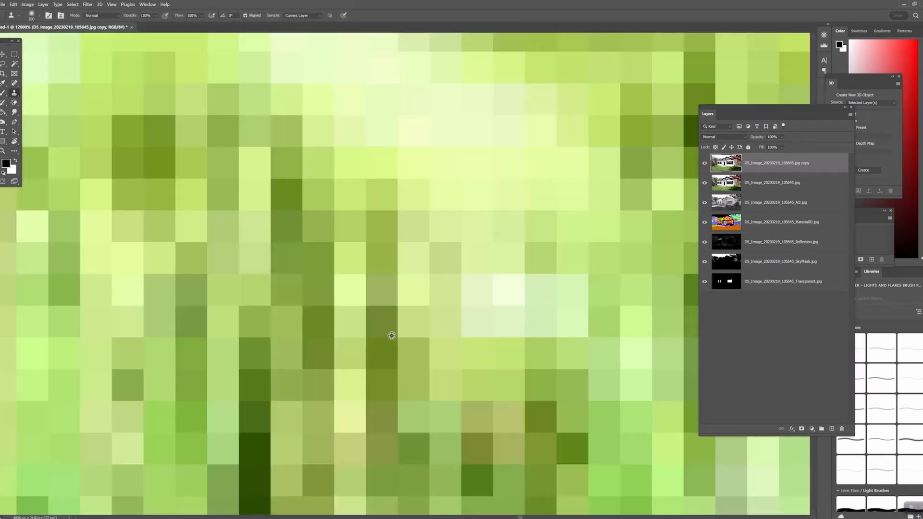
key(z)
alt+click(416, 283)
alt+click(415, 283)
alt+click(415, 284)
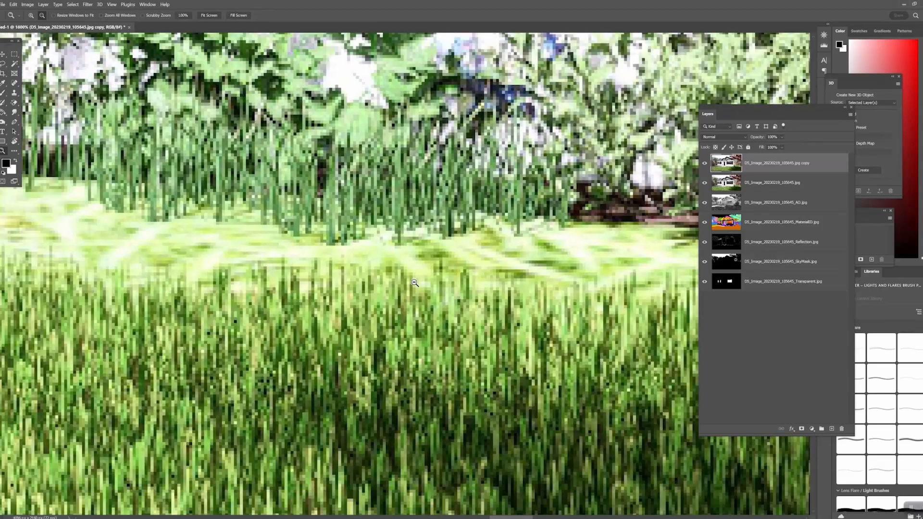
alt+click(415, 283)
alt+click(415, 283)
alt+click(415, 284)
alt+click(415, 284)
alt+click(416, 284)
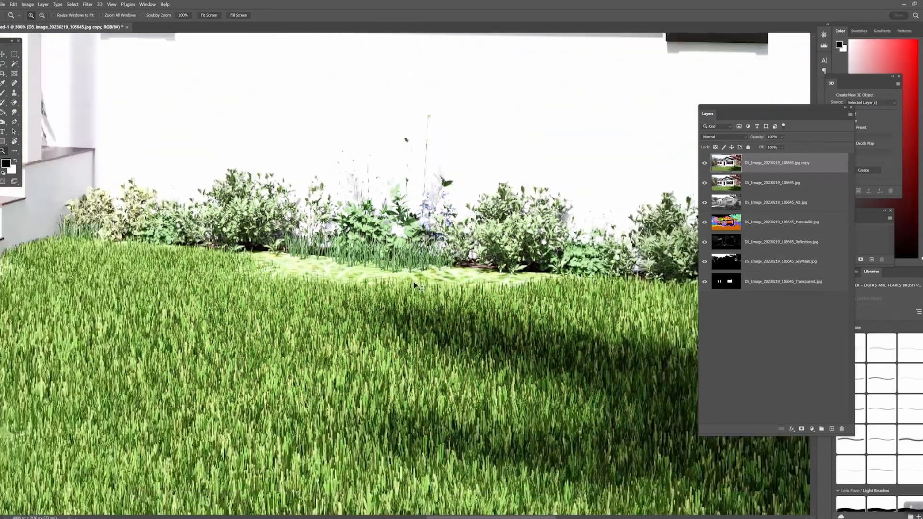
Cover the bright strip along the flower bed below the large window with sampled grass using a smaller Clone Stamp brush
key(s)
alt+click(415, 283)
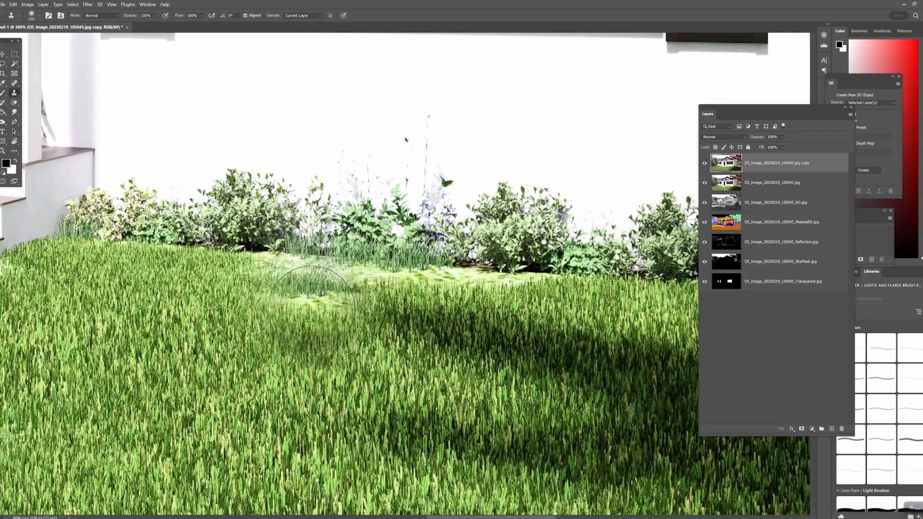
key(bracketleft)
key(bracketleft)
key(bracketleft)
key(bracketleft)
key(bracketleft)
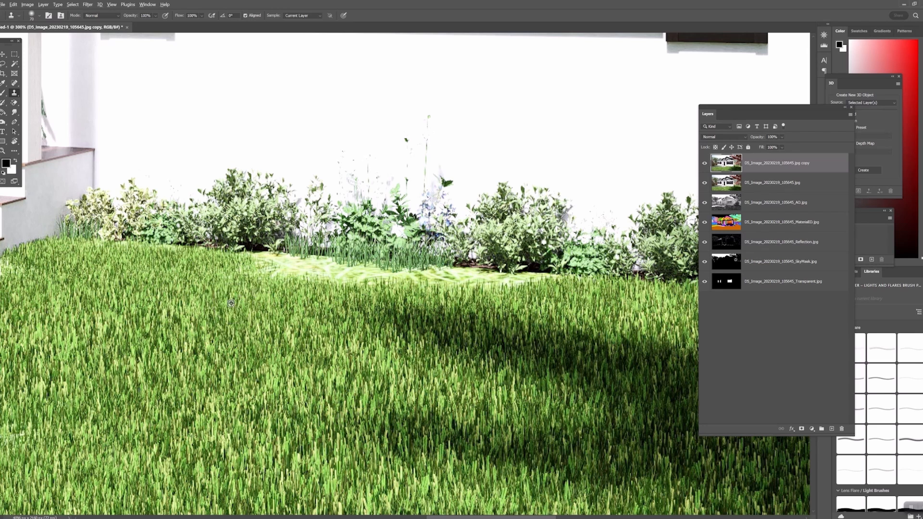
alt+click(231, 304)
click(268, 269)
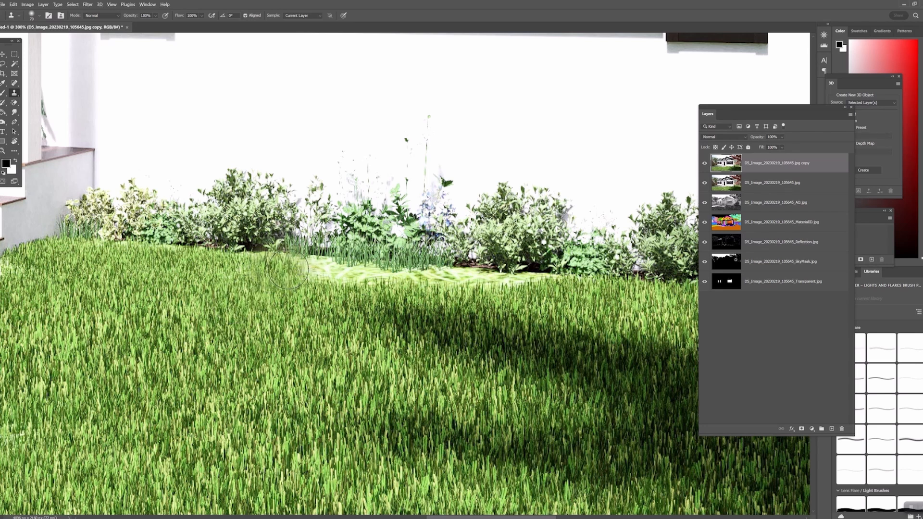
drag(288, 269, 411, 281)
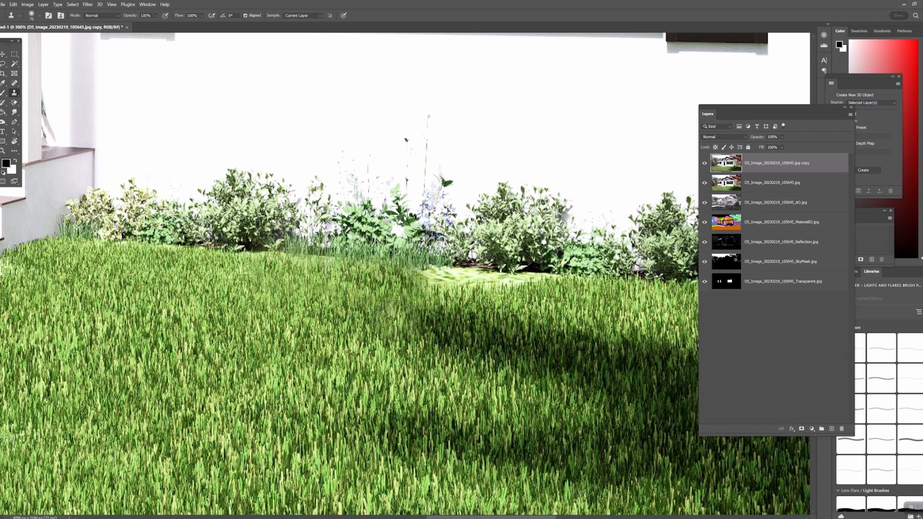
alt+click(661, 305)
mouse_move(434, 279)
mouse_down()
mouse_move(511, 289)
mouse_move(107, 269)
mouse_move(1, 328)
mouse_move(1, 278)
mouse_up()
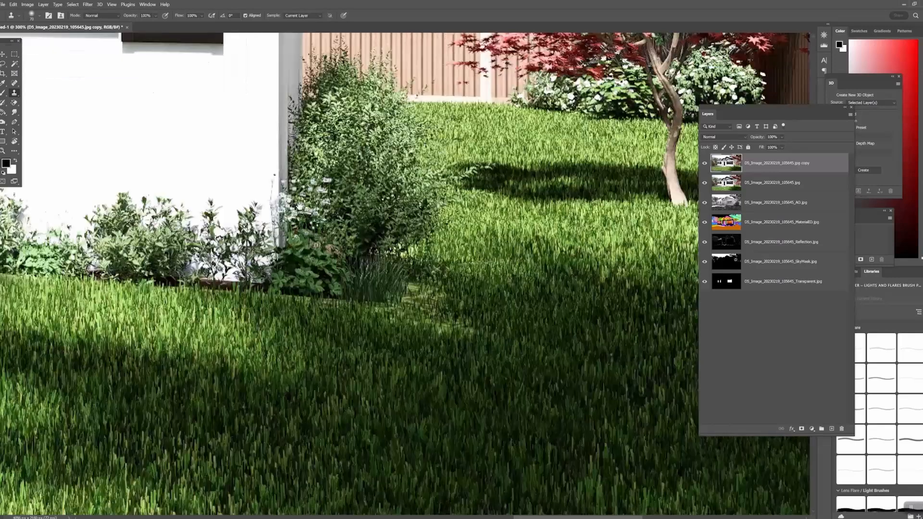
Clone grass sampled from the surrounding lawn over the remaining pale spots in front of the entrance steps
drag(308, 481, 682, 384)
drag(84, 115, 478, 235)
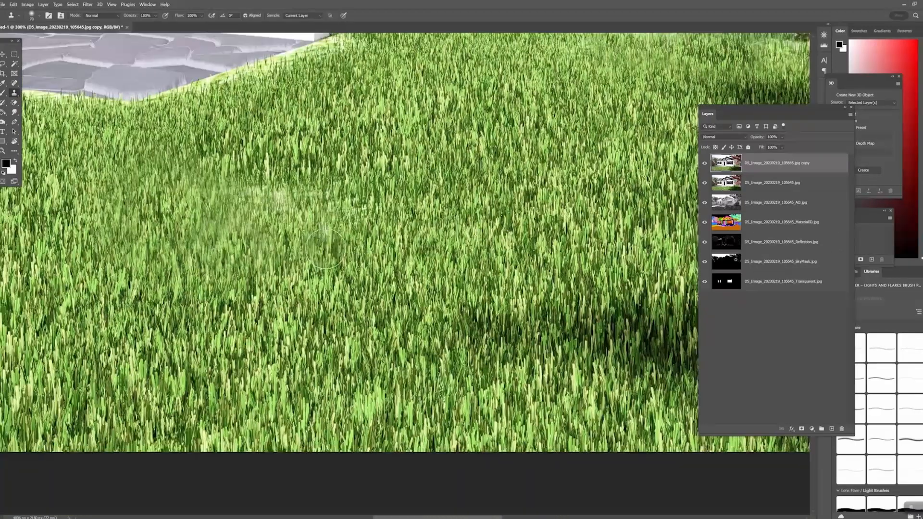
alt+click(410, 243)
drag(284, 202, 251, 195)
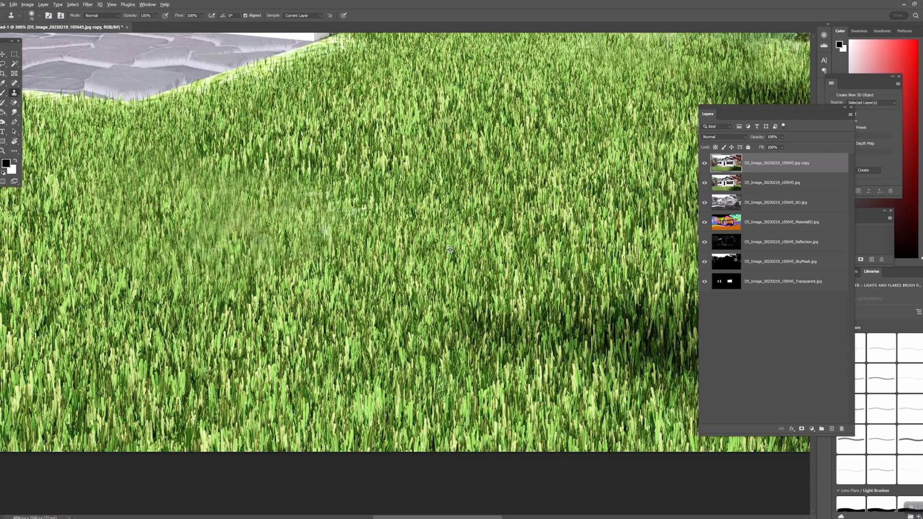
alt+click(432, 250)
drag(317, 226, 327, 240)
key(z)
alt+click(322, 254)
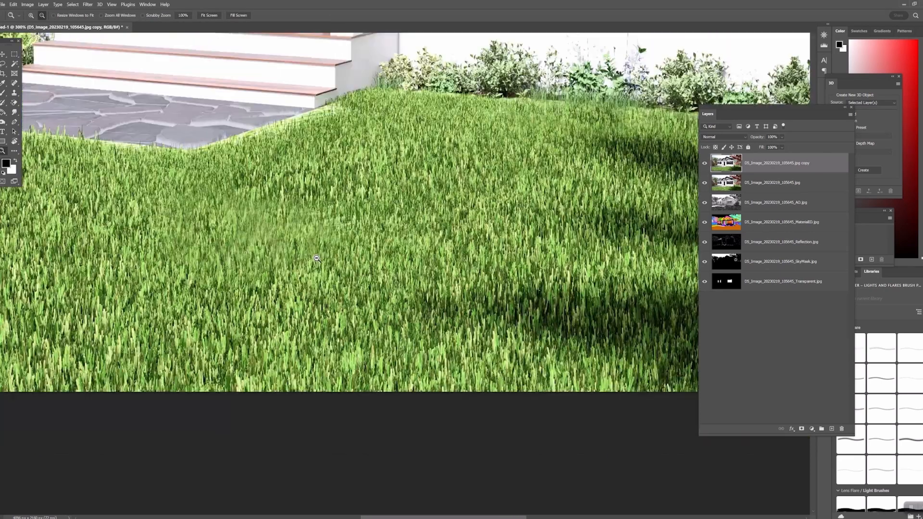
alt+click(323, 254)
Cover the bright lawn edge along the stone path with cloned grass blades, from the entrance steps towards the driveway
click(92, 192)
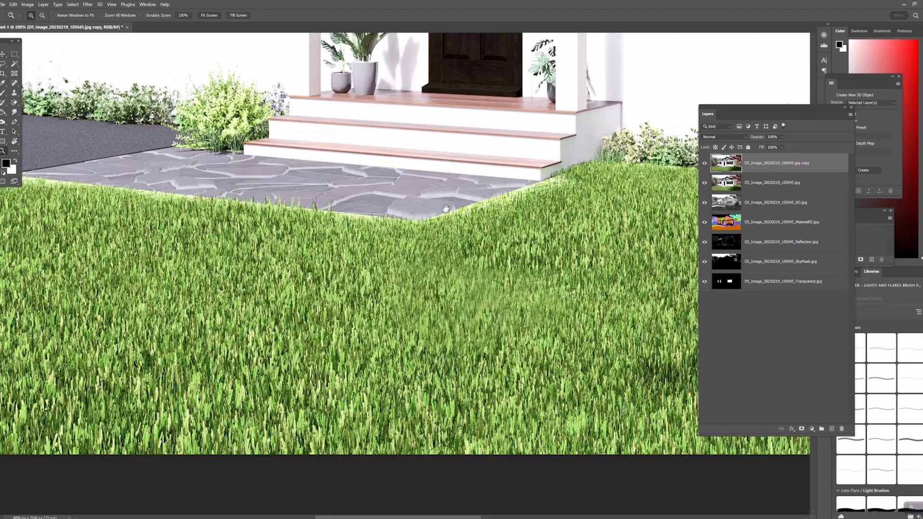
drag(446, 208, 390, 269)
alt+scroll(389, 269, up, 3)
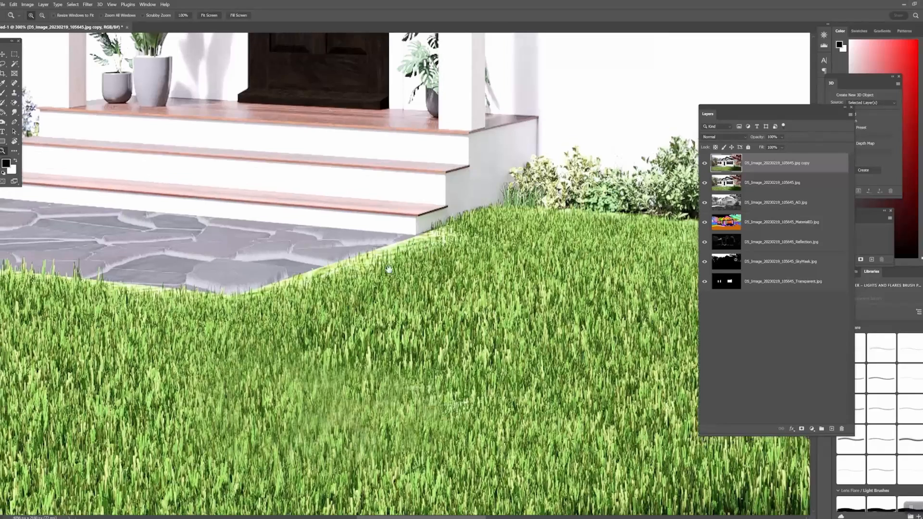
scroll(389, 269, up, 1)
key(b)
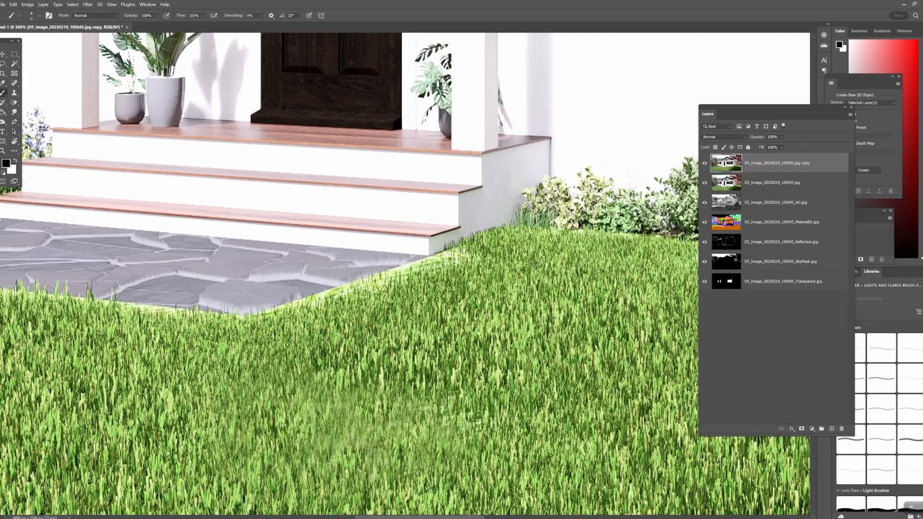
scroll(72, 182, up, 1)
click(14, 94)
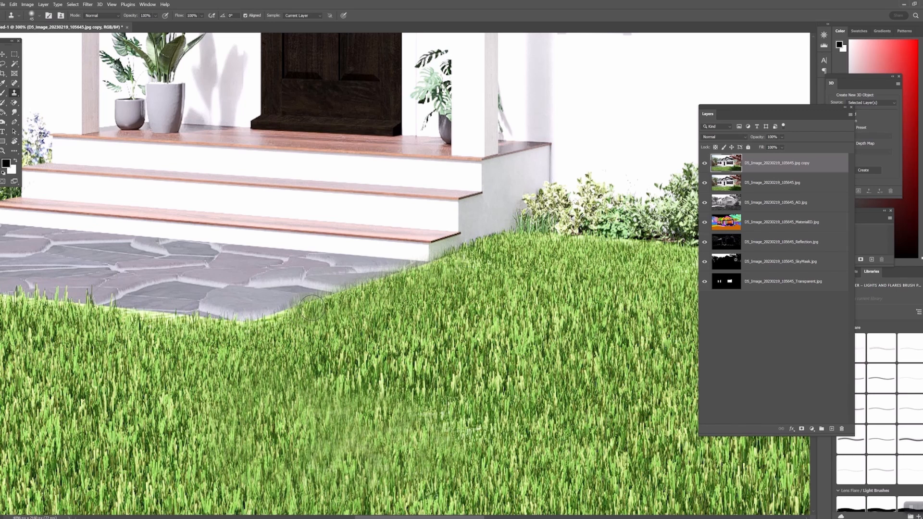
drag(176, 339, 342, 323)
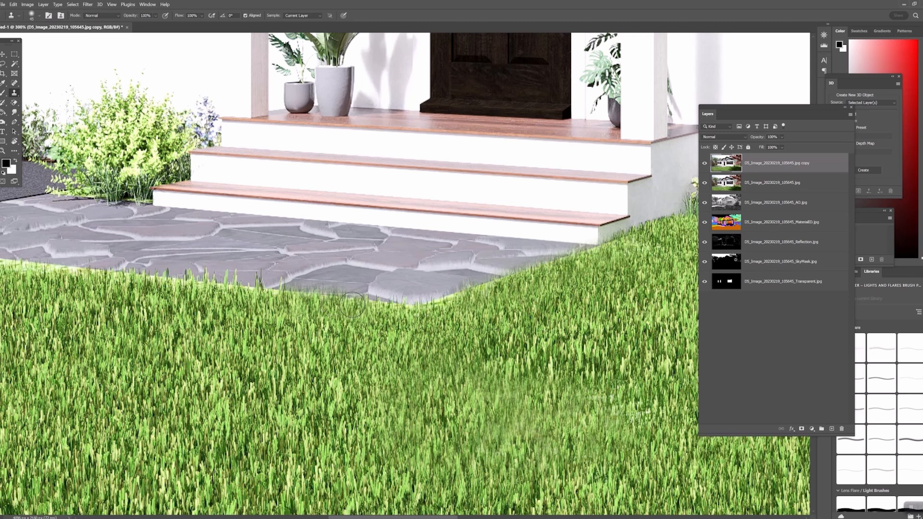
drag(223, 318, 456, 345)
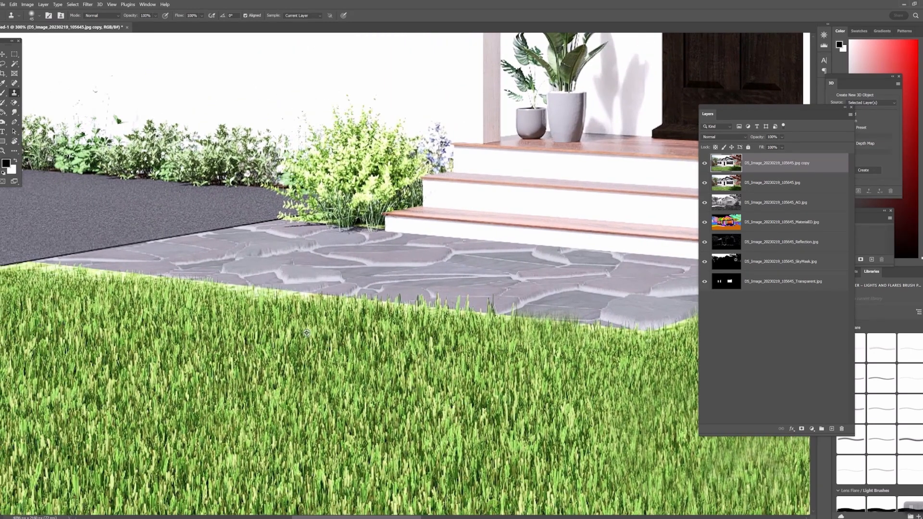
mouse_move(265, 294)
mouse_down()
mouse_move(216, 288)
mouse_move(452, 326)
mouse_up()
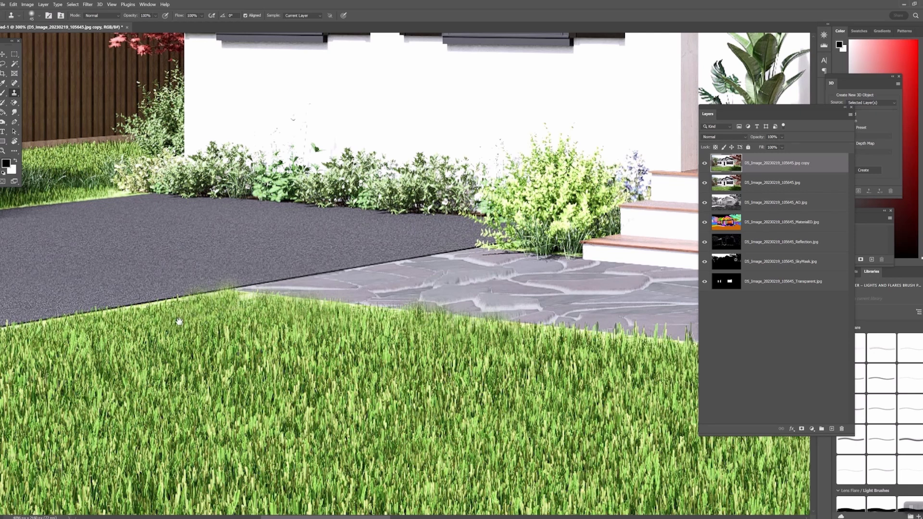
Clone grass tufts over the hard lawn border along the asphalt driveway
drag(186, 320, 402, 281)
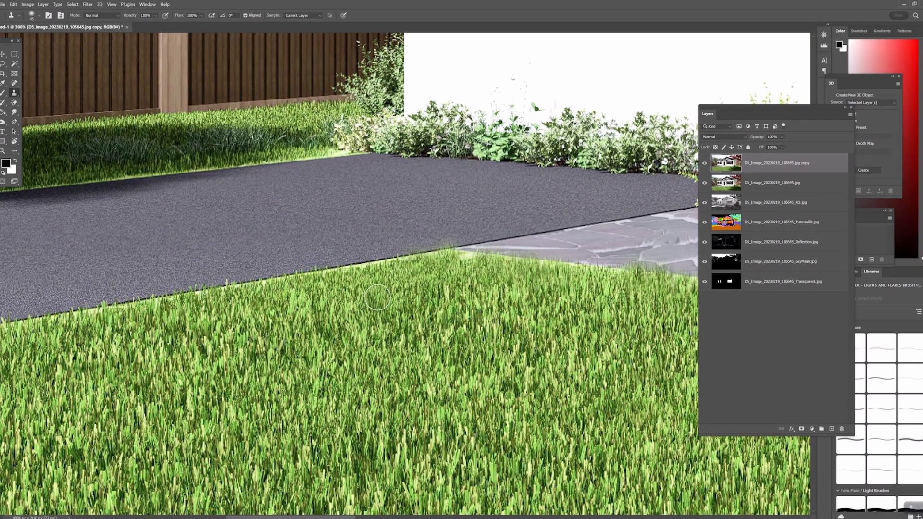
click(374, 265)
click(329, 278)
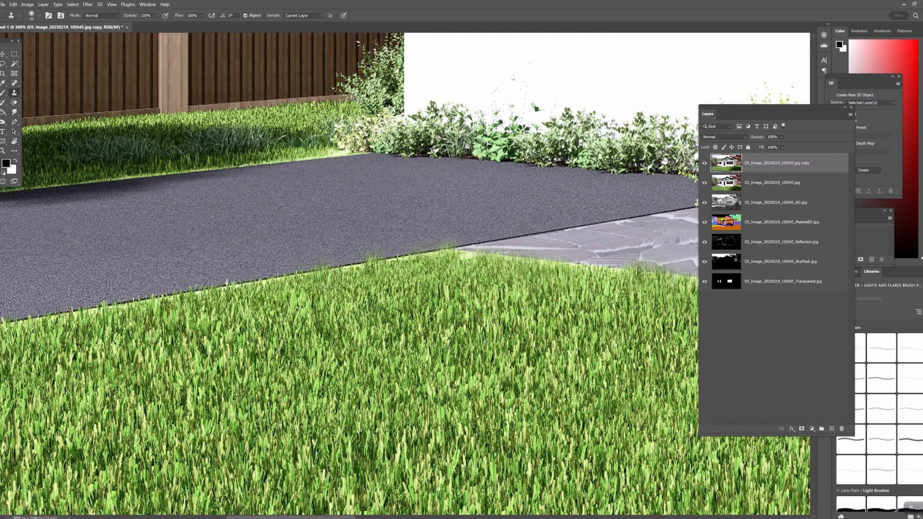
click(265, 286)
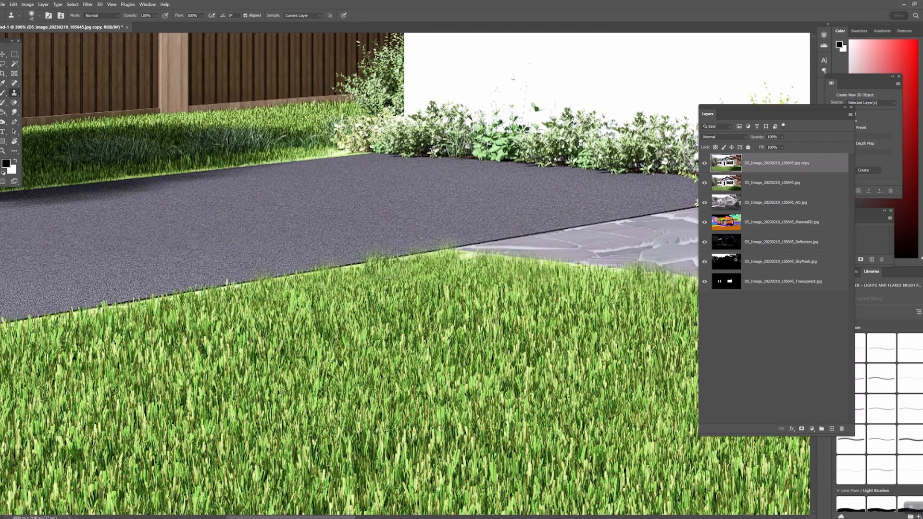
drag(323, 318, 562, 260)
click(215, 275)
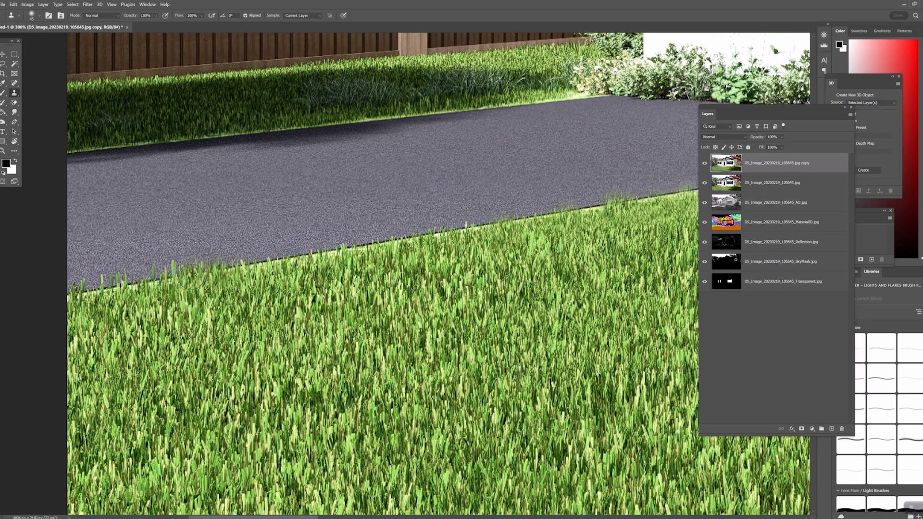
click(280, 260)
drag(297, 256, 442, 241)
Examine the retouched lawn edges up close and in the whole house image
key(z)
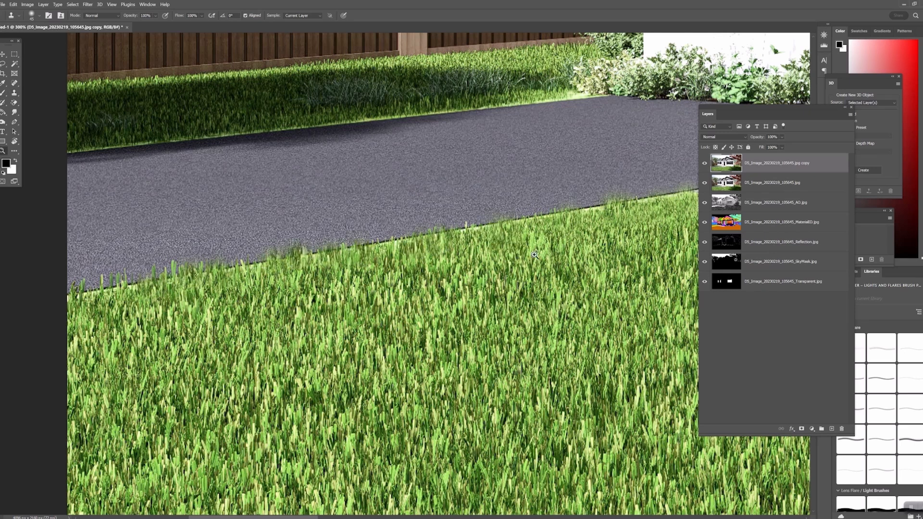
alt+click(561, 243)
alt+click(564, 243)
alt+click(564, 243)
alt+click(564, 243)
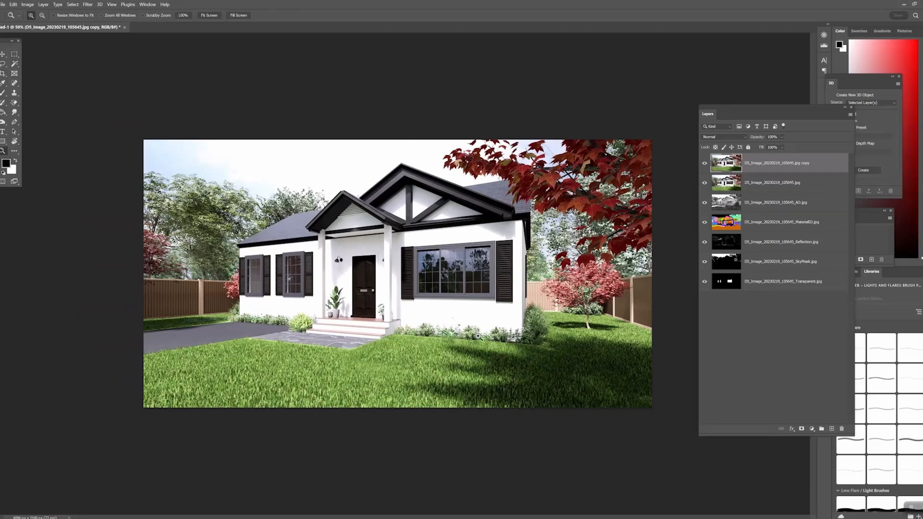
click(207, 337)
click(208, 337)
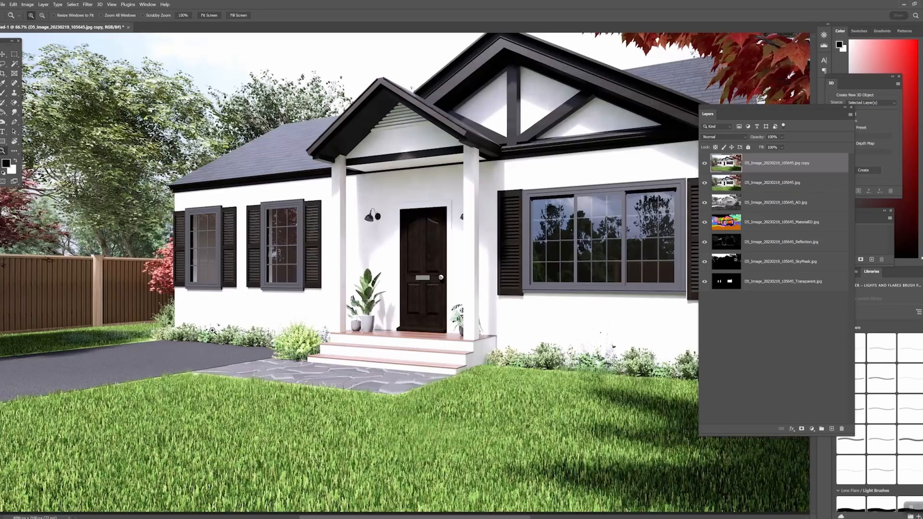
click(208, 337)
click(208, 336)
drag(96, 377, 70, 320)
alt+click(585, 303)
alt+click(586, 303)
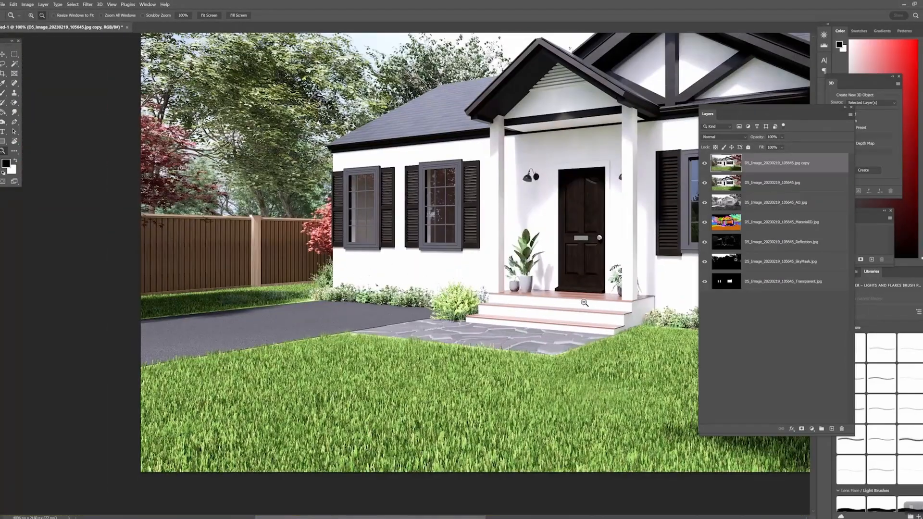
drag(586, 303, 360, 312)
drag(449, 283, 402, 322)
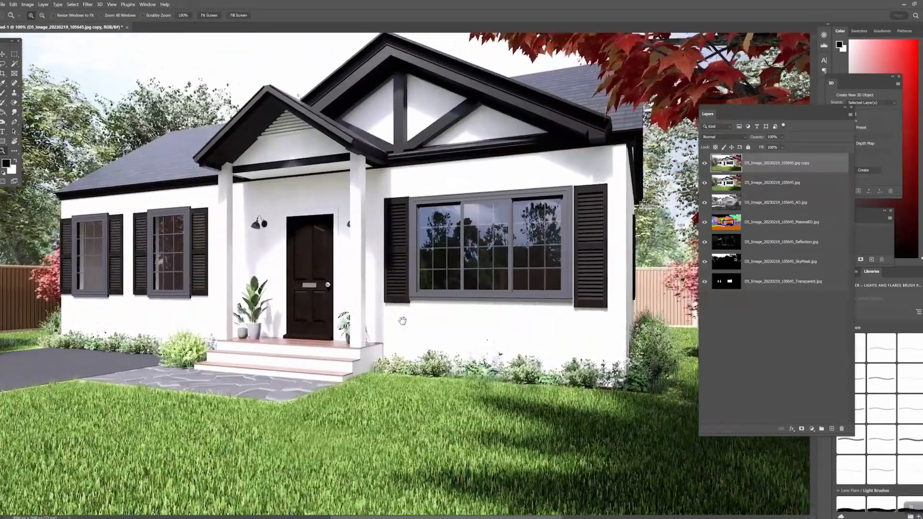
alt+click(428, 321)
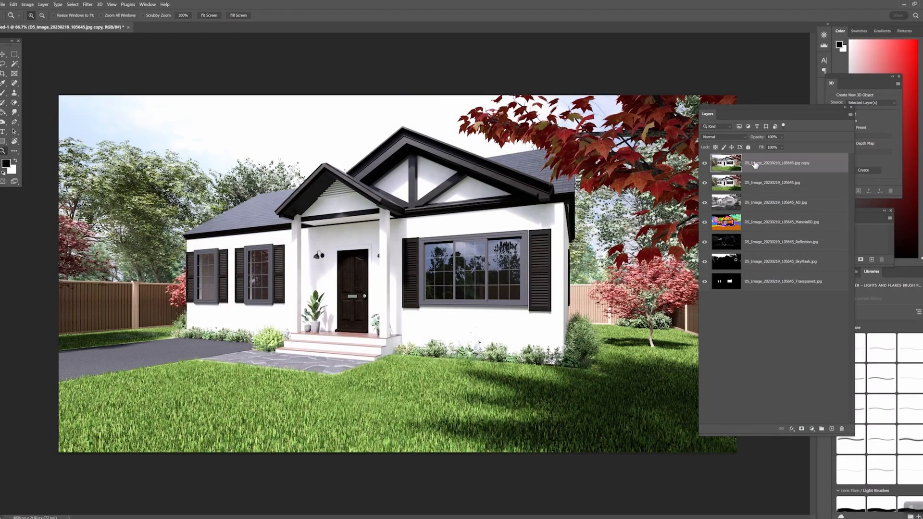
Duplicate the retouched D5_Image_20230219_105645.jpg copy layer as copy 2 and select the AO layer
right_click(755, 165)
click(790, 201)
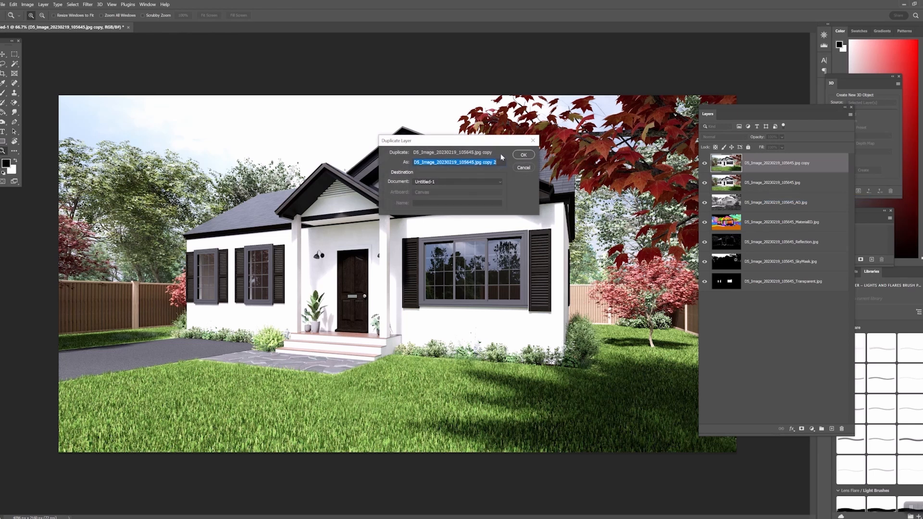
click(522, 156)
click(713, 223)
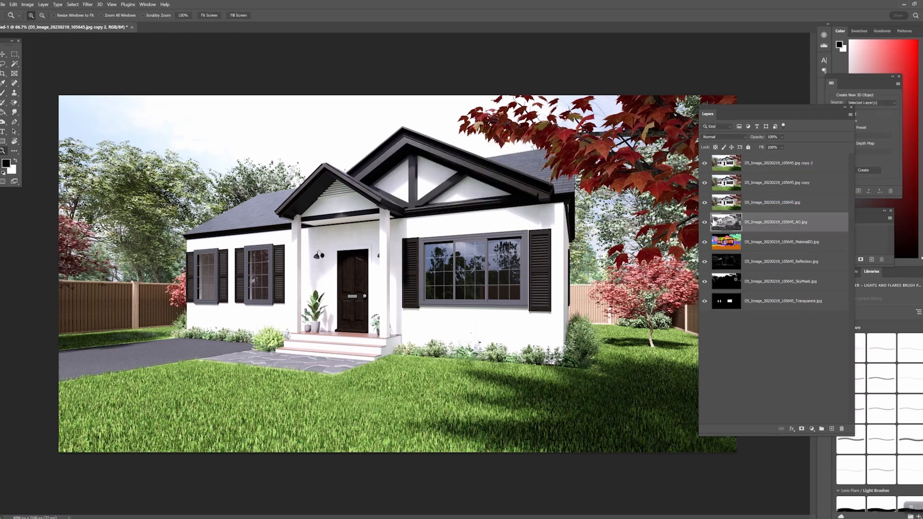
Move the AO layer to the top of the layer stack and blend it as Overlay at 30% opacity
drag(728, 222, 730, 165)
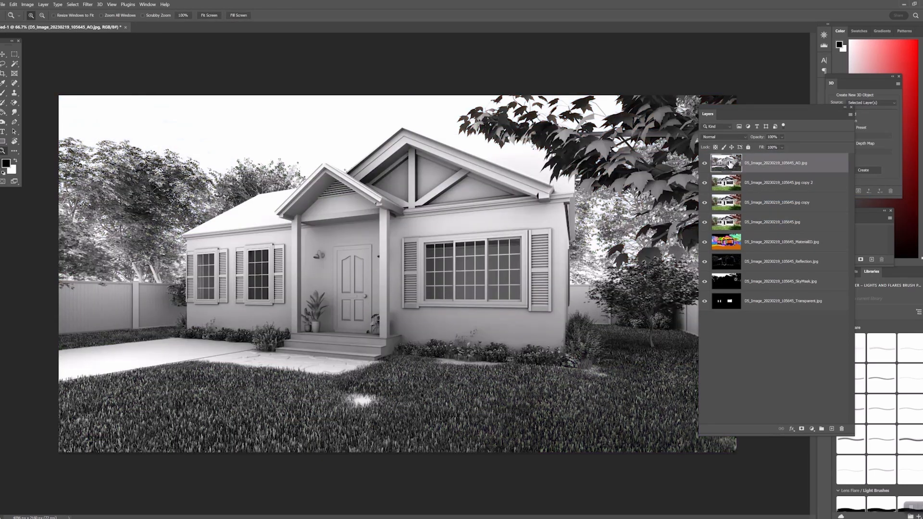
click(720, 138)
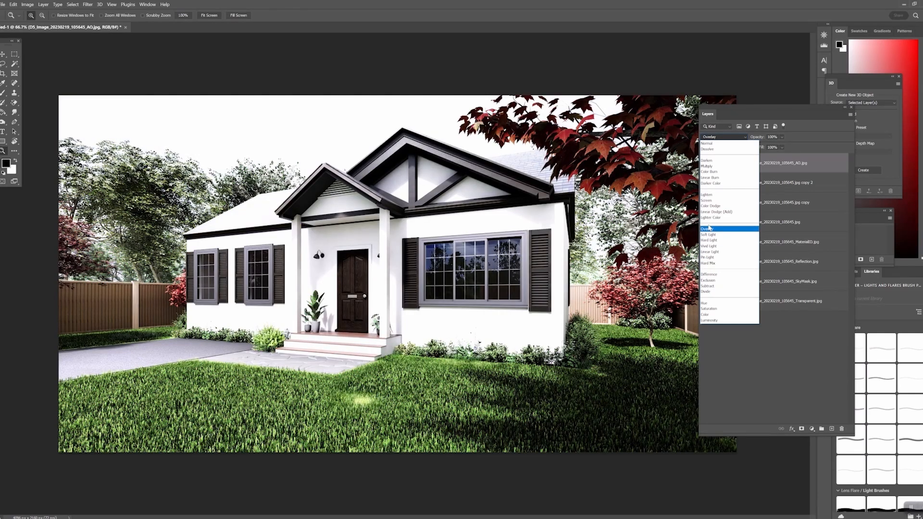
click(708, 229)
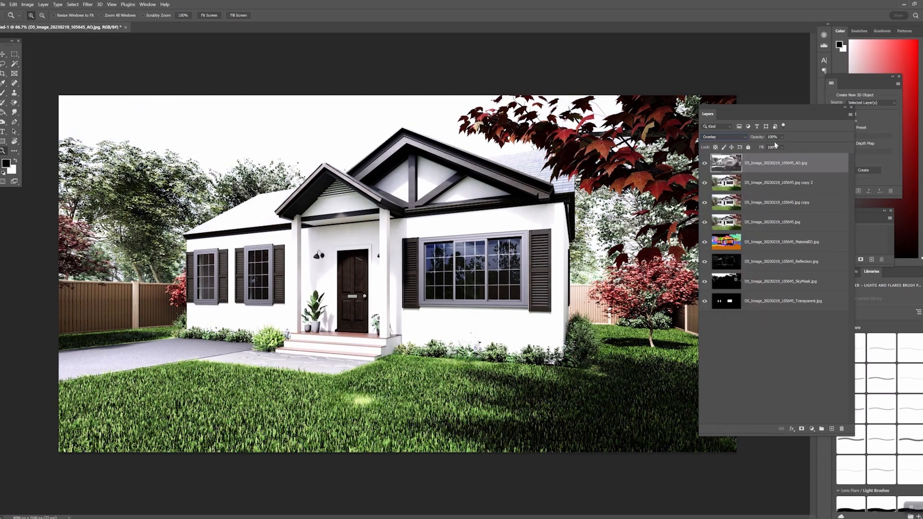
drag(784, 147, 775, 149)
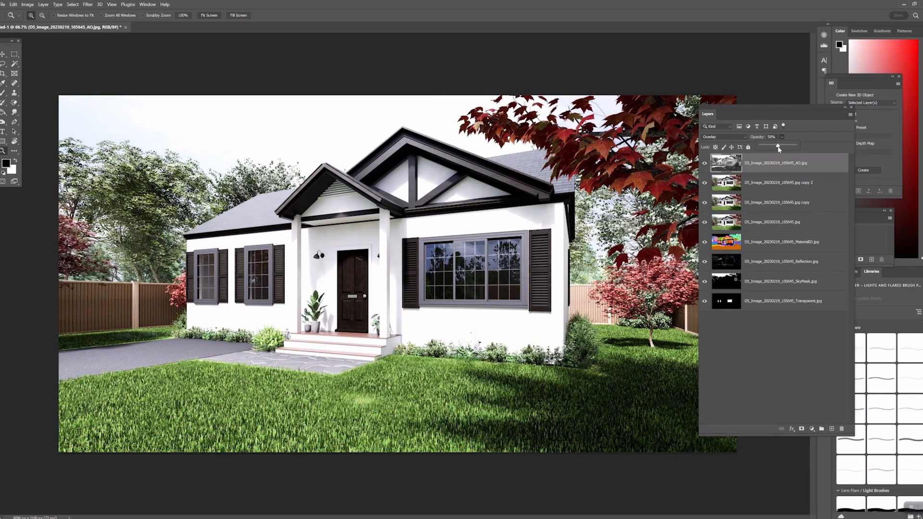
drag(782, 149, 781, 148)
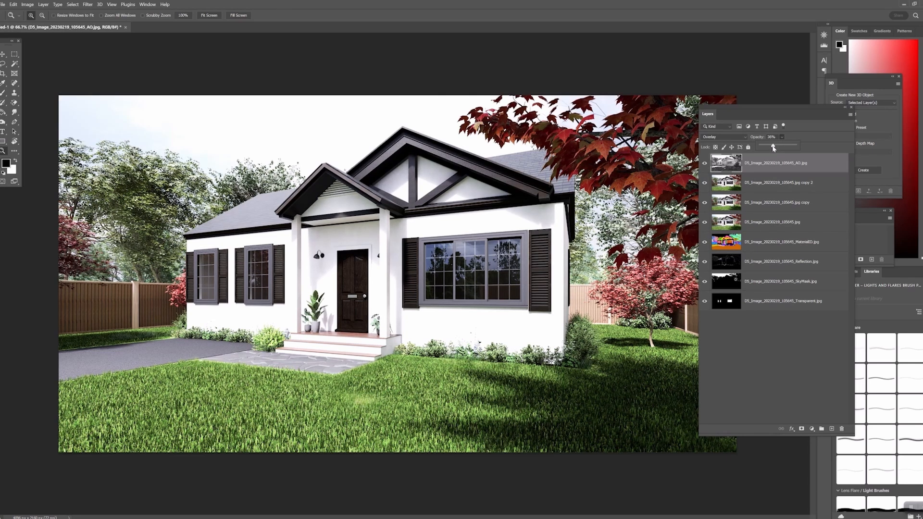
Move the Reflection layer above the AO layer, blend it as Screen at 34% opacity, and compare the image with and without it
click(772, 262)
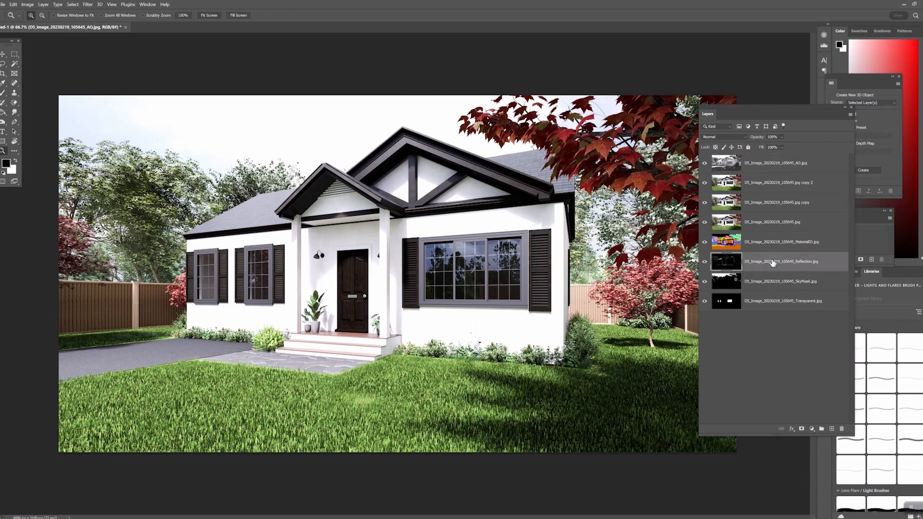
drag(734, 267, 722, 153)
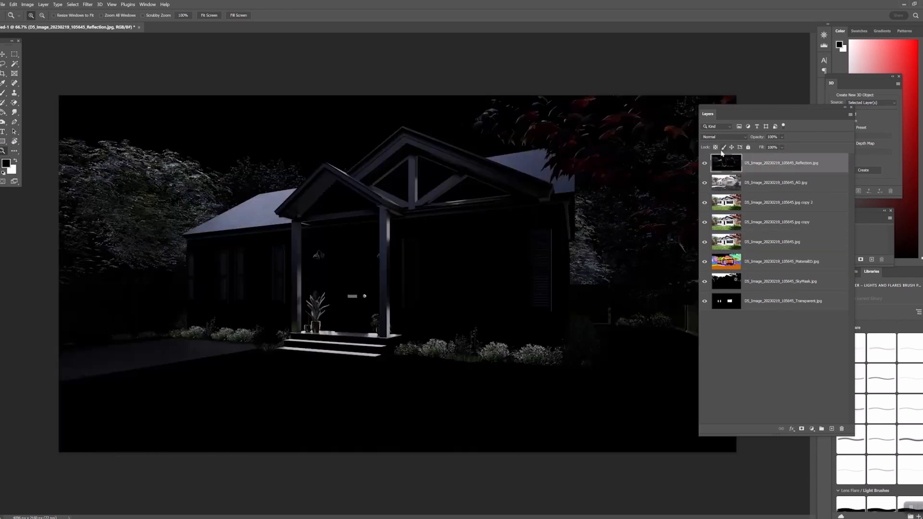
click(724, 137)
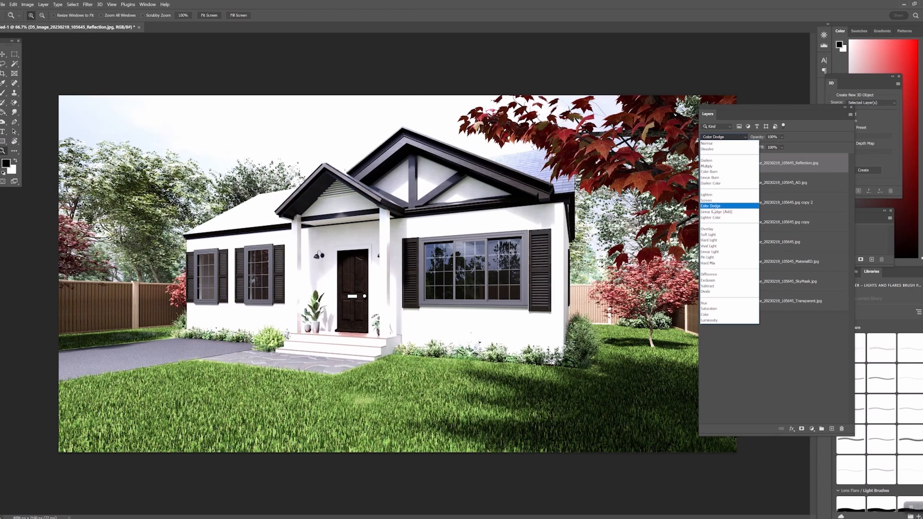
click(707, 200)
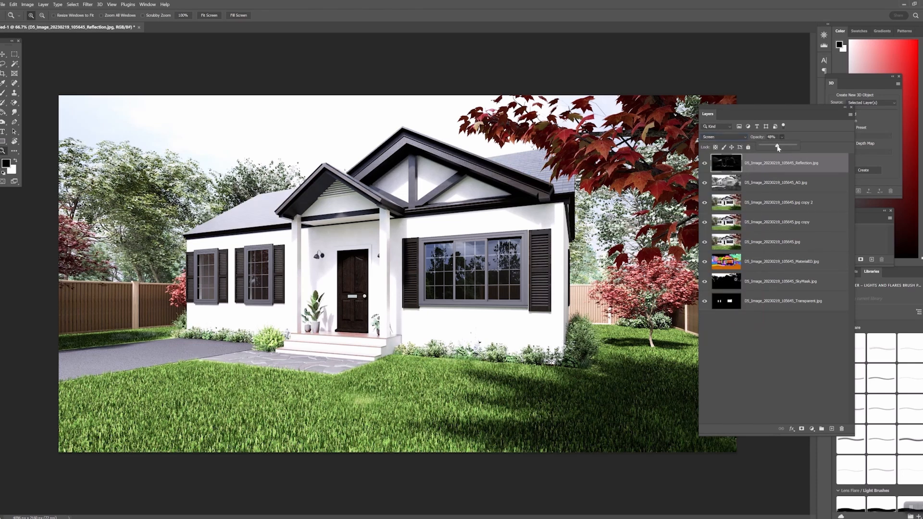
drag(778, 148, 774, 148)
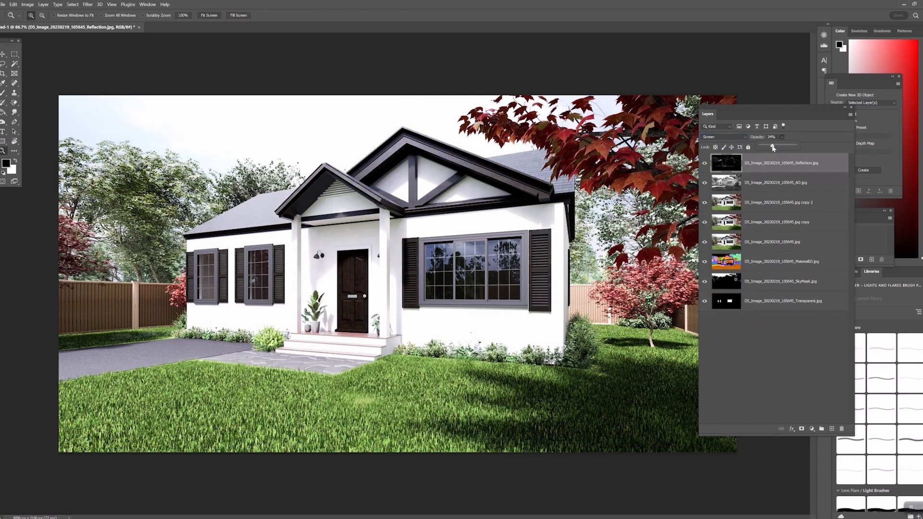
click(702, 165)
click(702, 165)
click(702, 164)
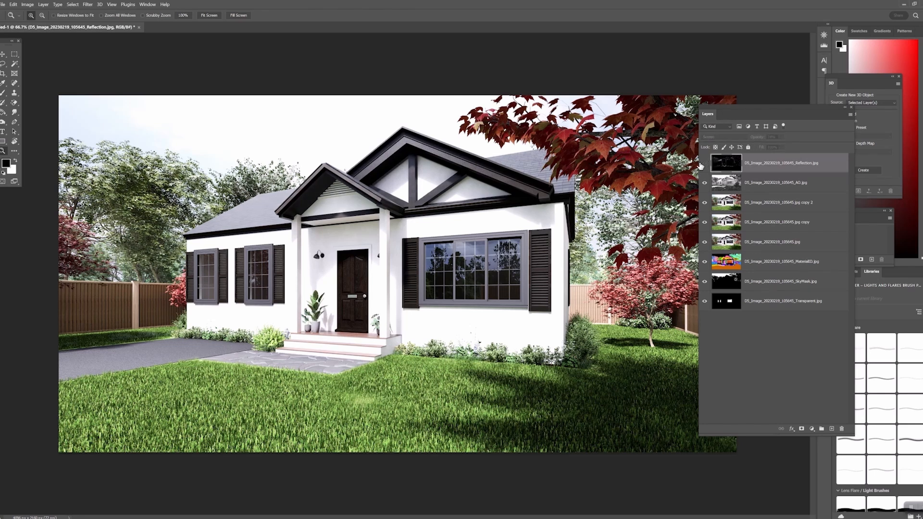
click(703, 164)
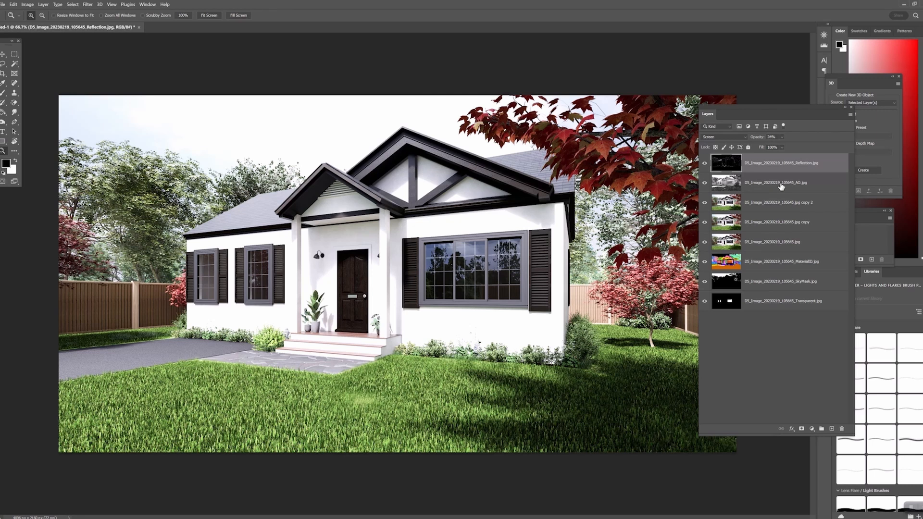
Duplicate the five layers from Reflection down to the base D5_Image_20230219_105645.jpg render and merge the duplicates into one layer
shift+click(799, 243)
right_click(788, 164)
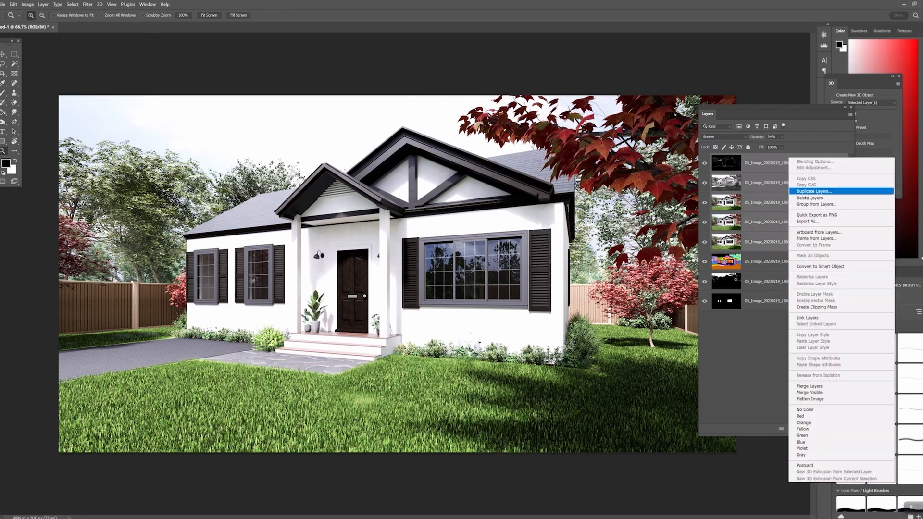
click(812, 194)
click(524, 154)
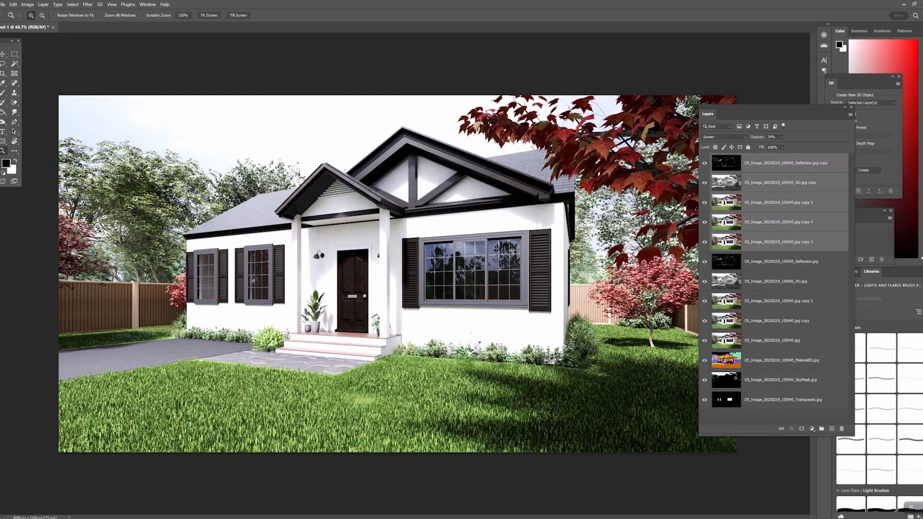
right_click(774, 167)
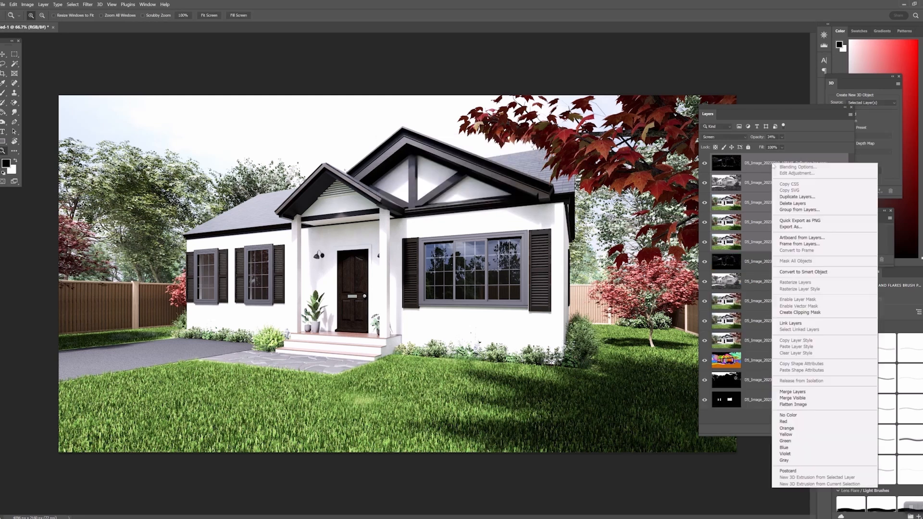
click(793, 392)
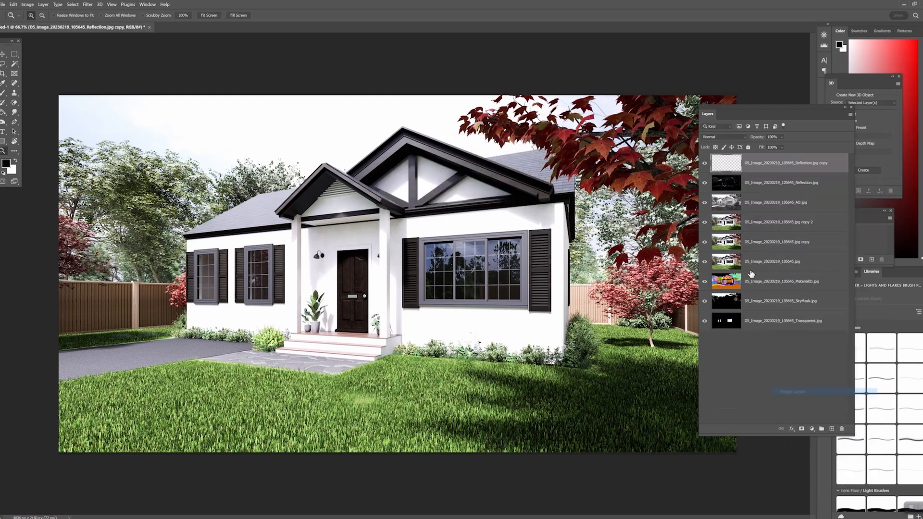
Group the original Reflection, AO, copy 2 and copy layers, leaving the merged layer and base render outside
click(759, 187)
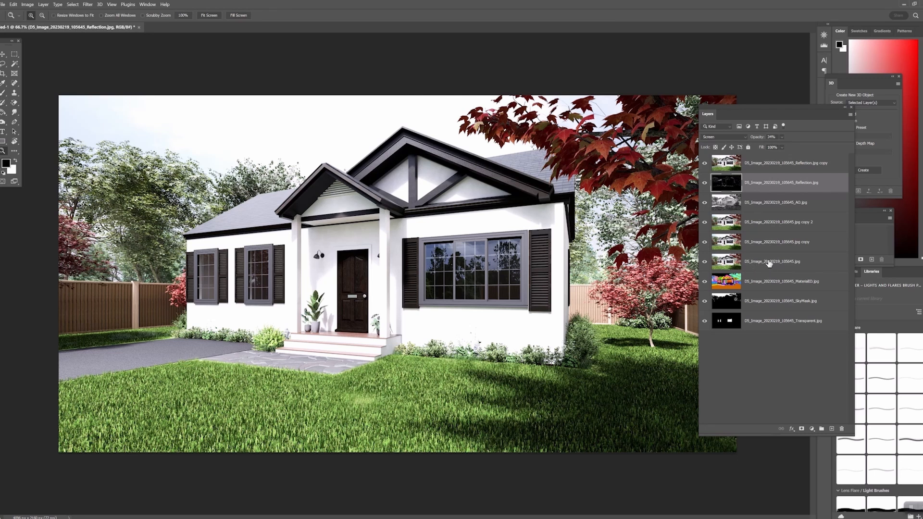
shift+click(772, 242)
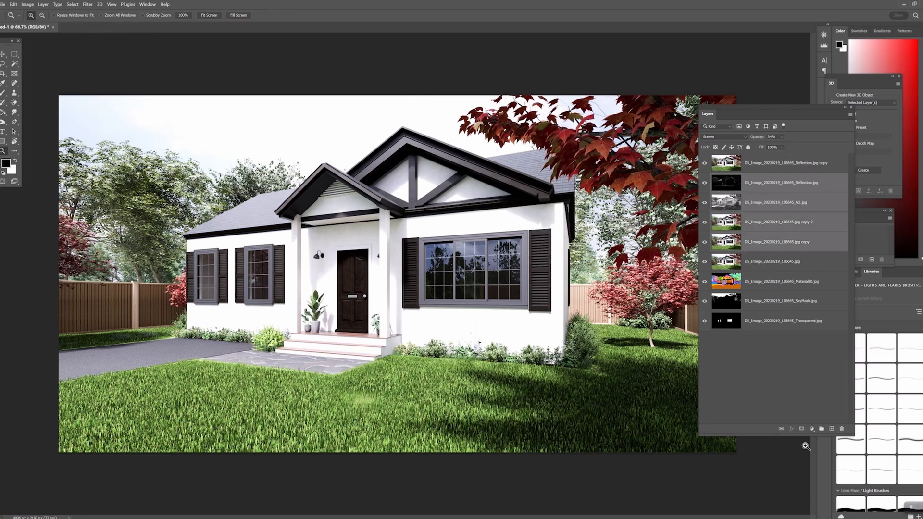
click(822, 429)
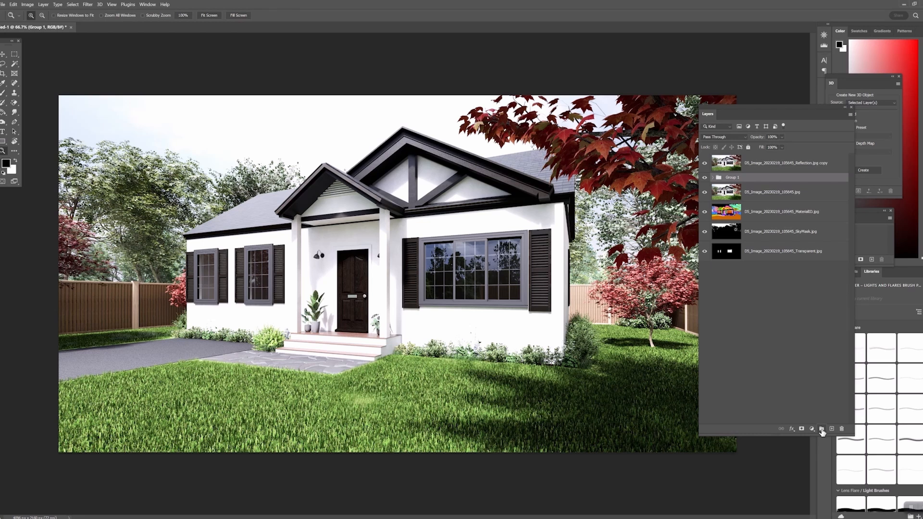
Move the base render layer above the group and rename it Default
drag(724, 197, 719, 177)
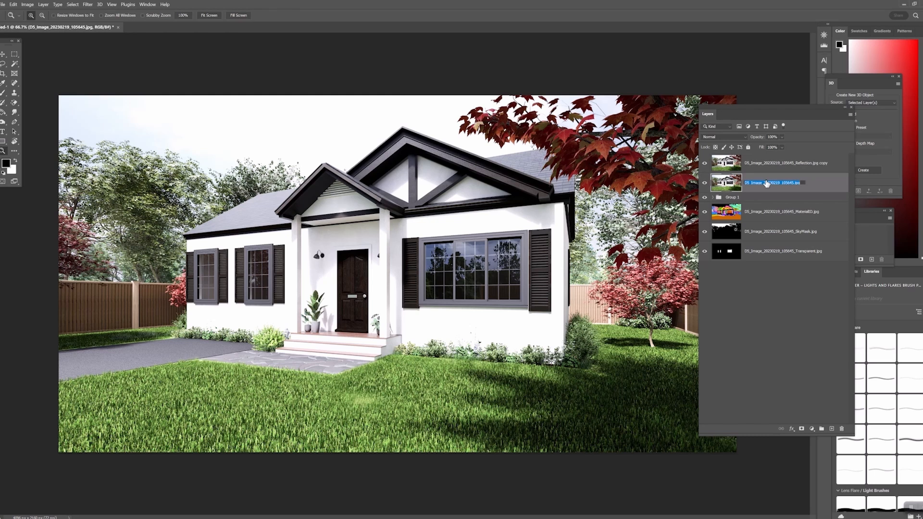
text(Default)
click(787, 351)
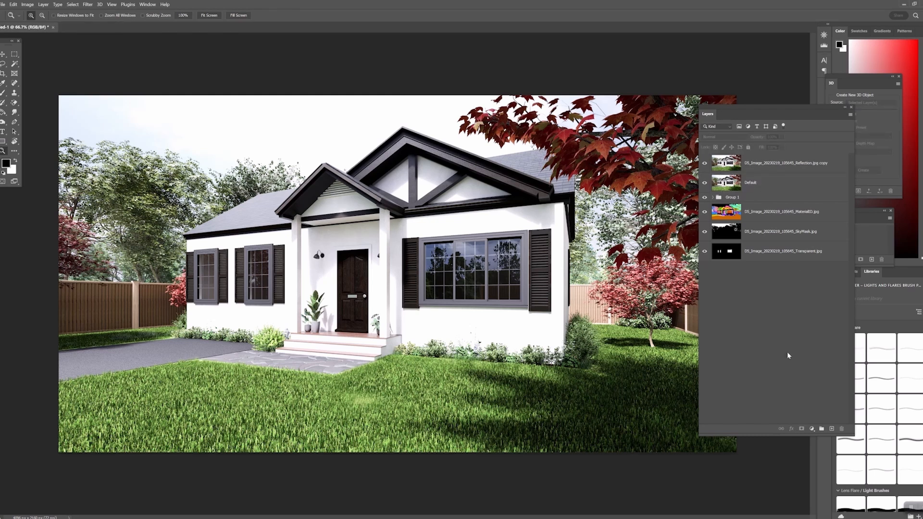
Move the MaterialID layer above Group 1, directly beneath the Default layer
click(718, 214)
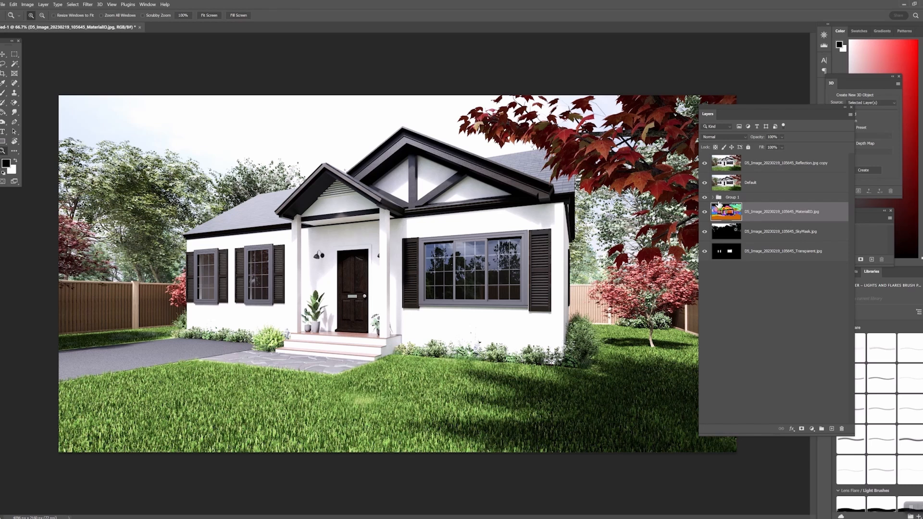
double_click(722, 211)
click(773, 210)
key(ctrl+0)
key(alt)
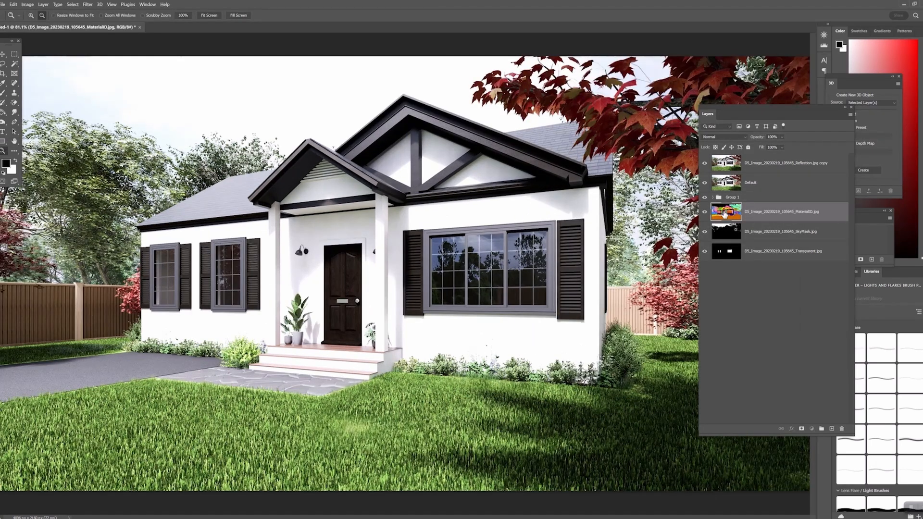
mouse_move(725, 214)
mouse_down()
mouse_move(727, 163)
mouse_move(729, 211)
mouse_up()
key(ctrl+z)
key(s)
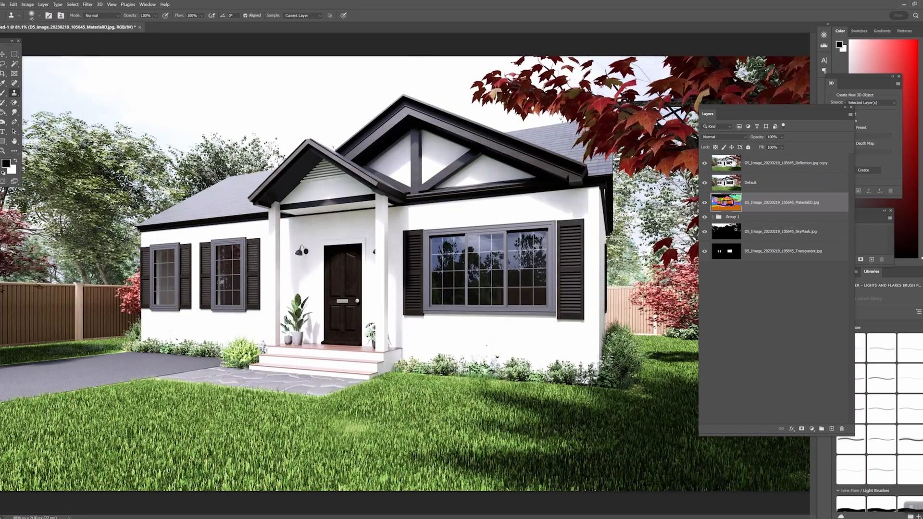
Add a Levels adjustment layer above the merged Reflection copy layer
click(731, 165)
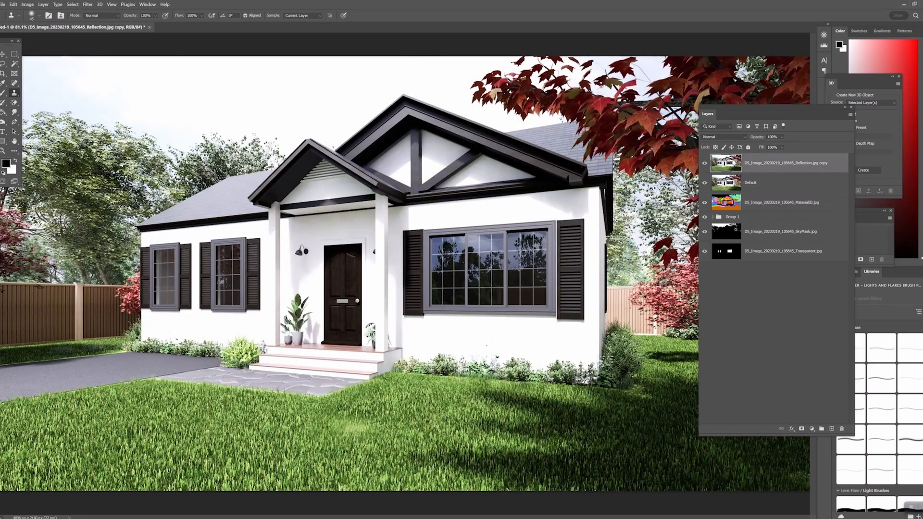
click(812, 431)
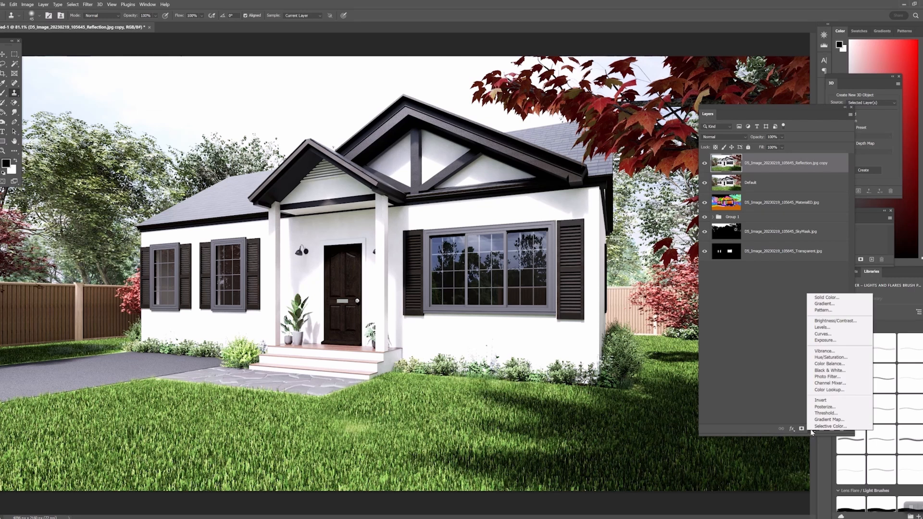
click(823, 327)
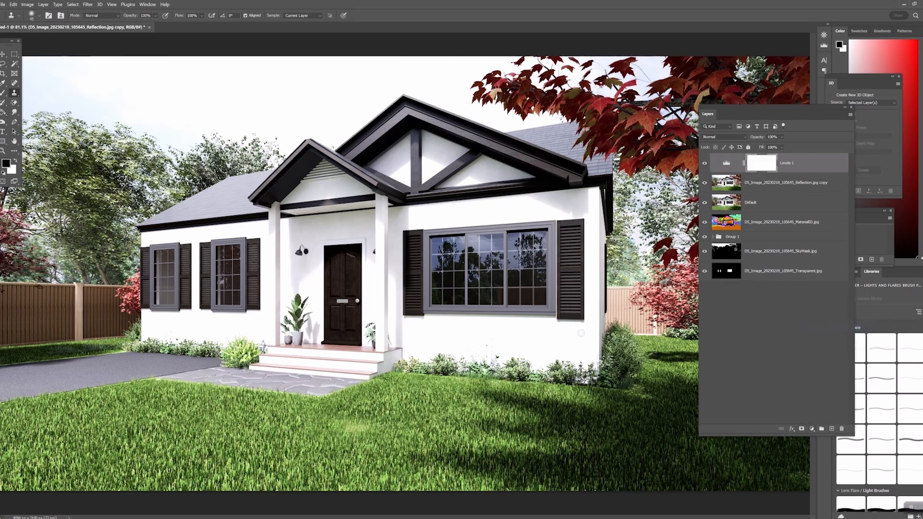
key(z)
key(ctrl+minus)
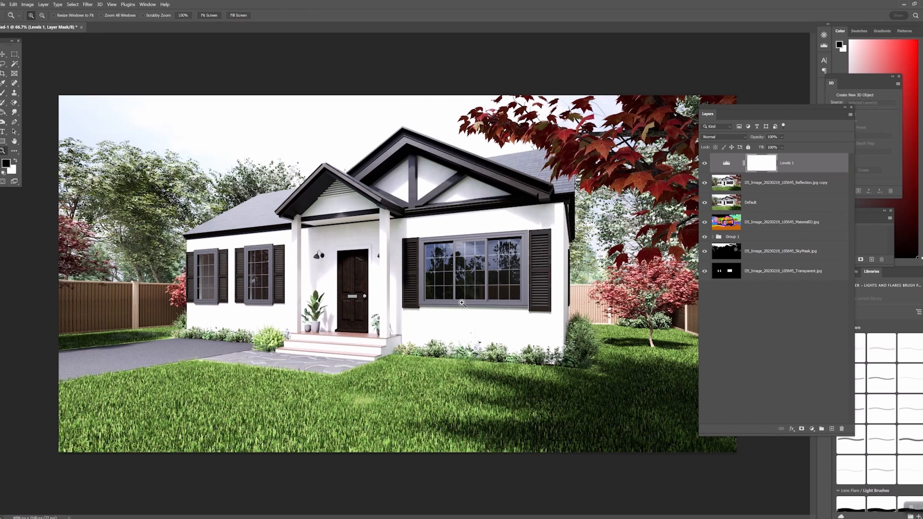
Apply the automatic Levels correction and merge the adjustment down into the Reflection copy layer
drag(747, 108, 646, 99)
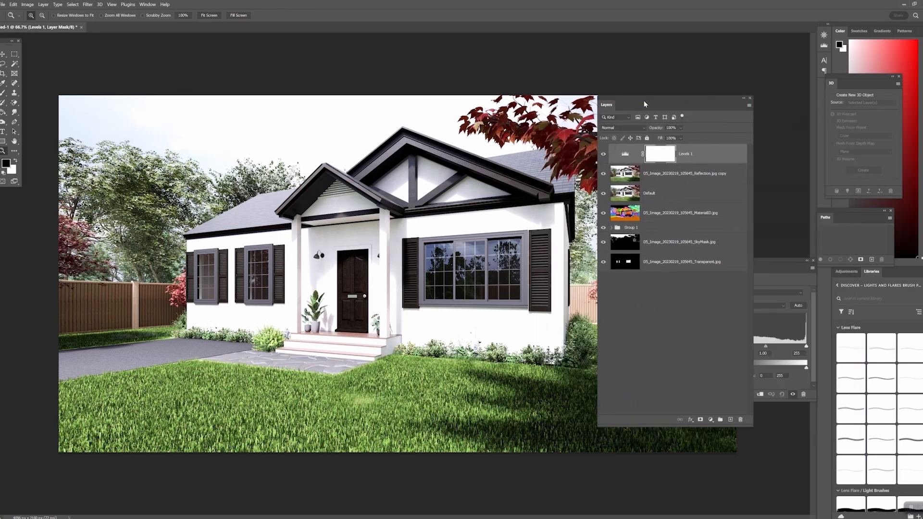
drag(786, 269, 146, 227)
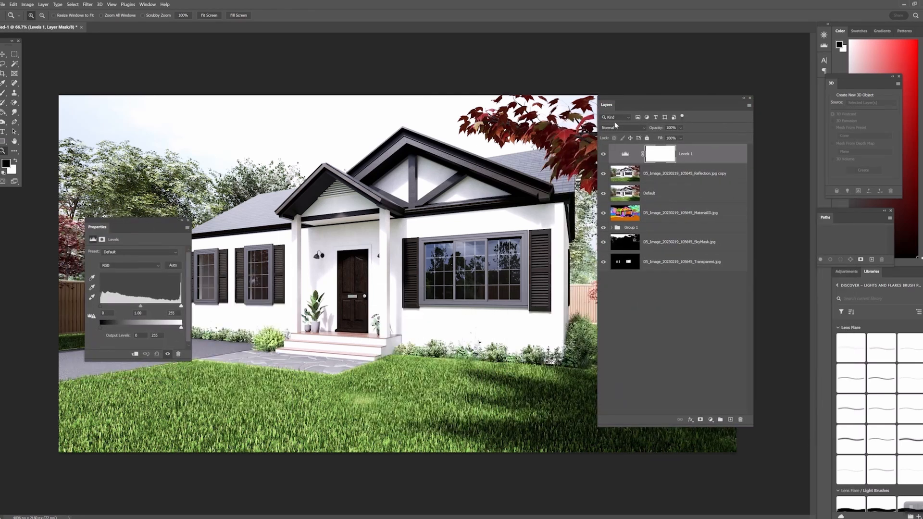
drag(635, 102, 720, 95)
drag(152, 228, 702, 302)
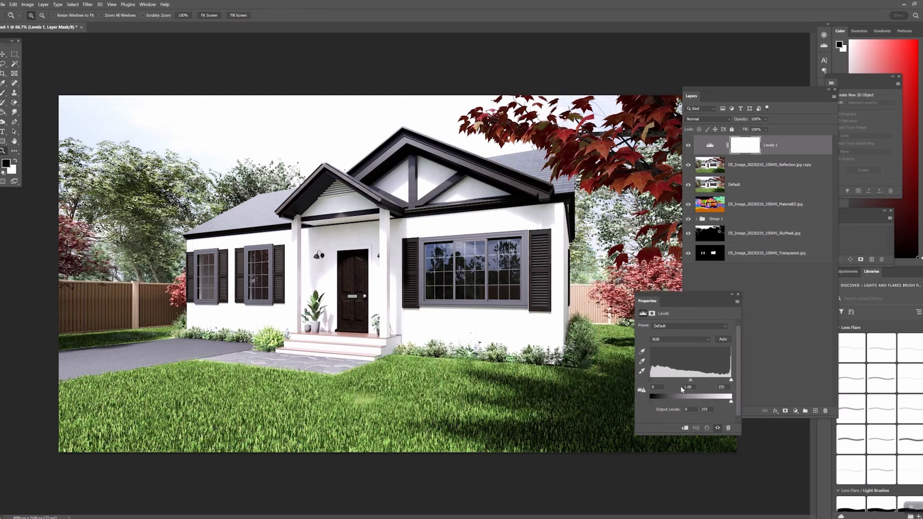
click(645, 388)
click(721, 340)
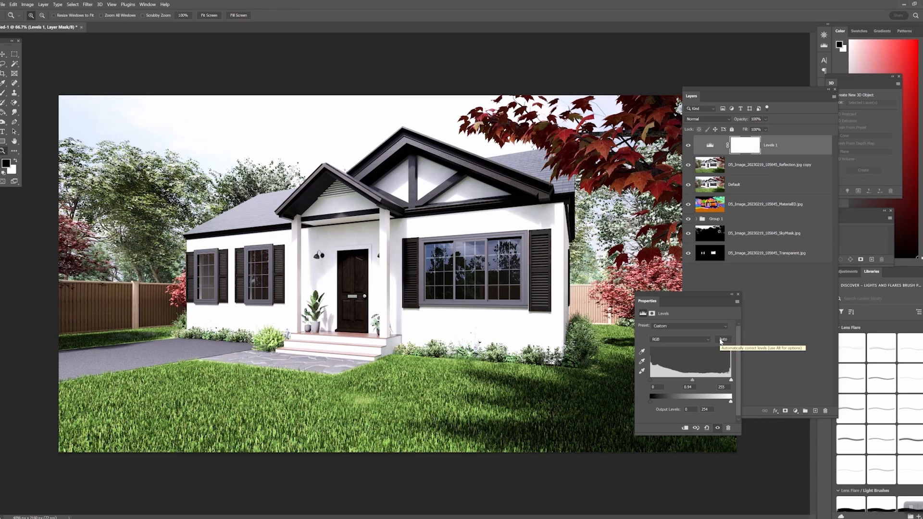
right_click(775, 145)
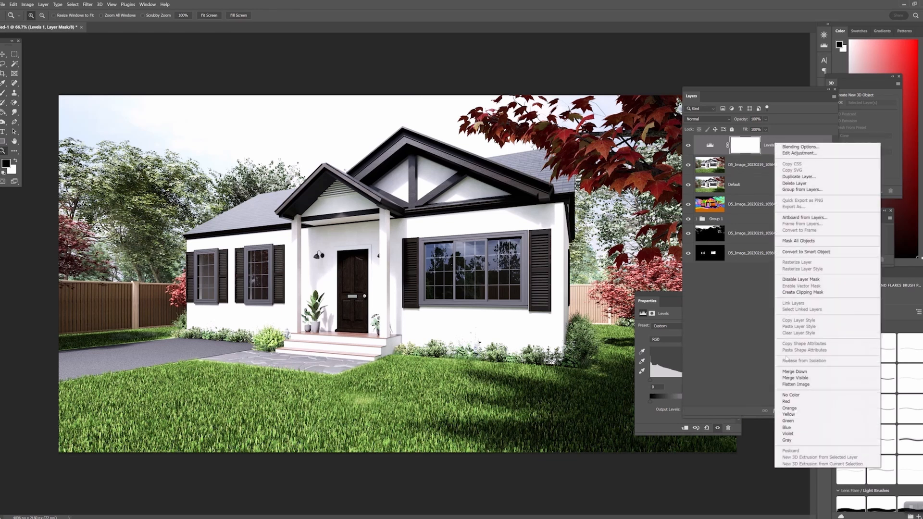
click(794, 372)
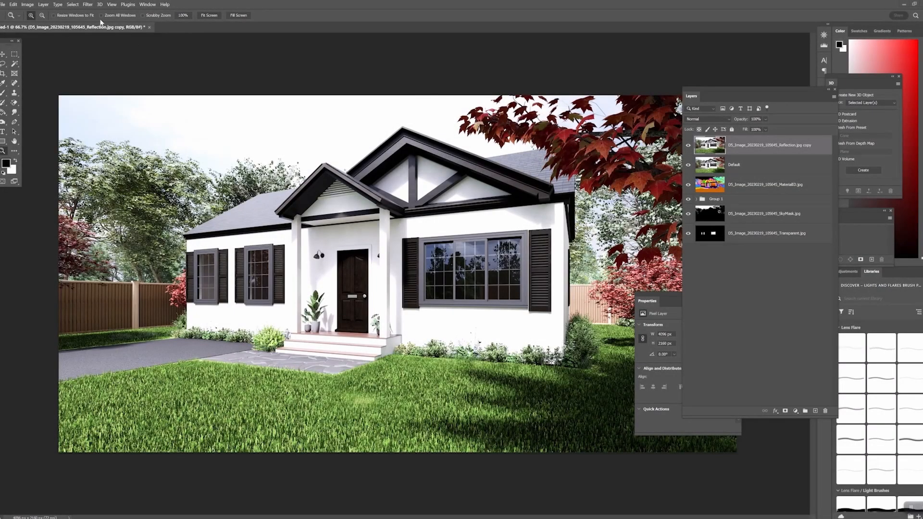
Try the Camera Raw Filter's Modern 08 profile on the Reflection copy layer after previewing the B&W and Modern profiles
click(88, 5)
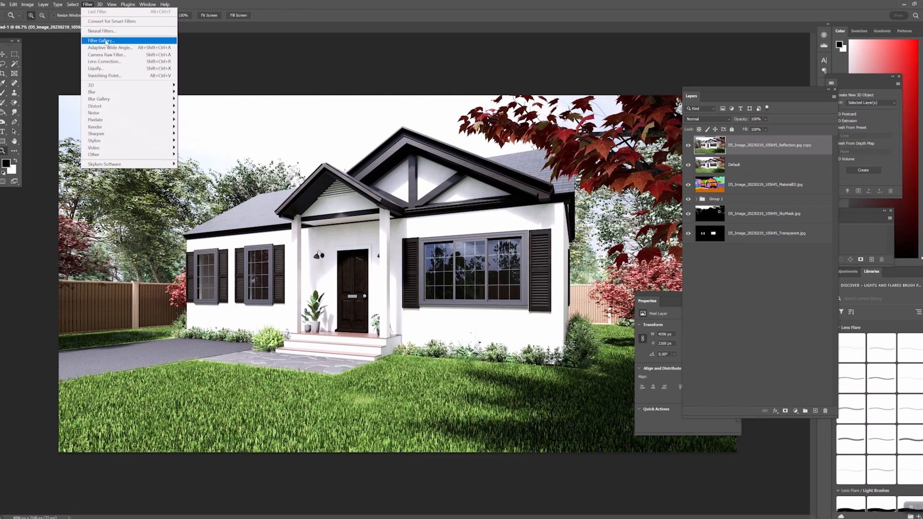
click(107, 54)
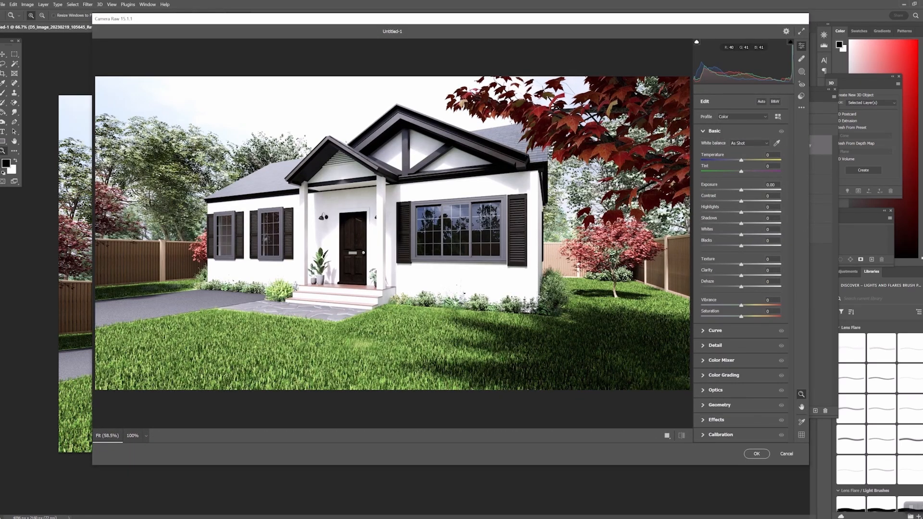
click(735, 117)
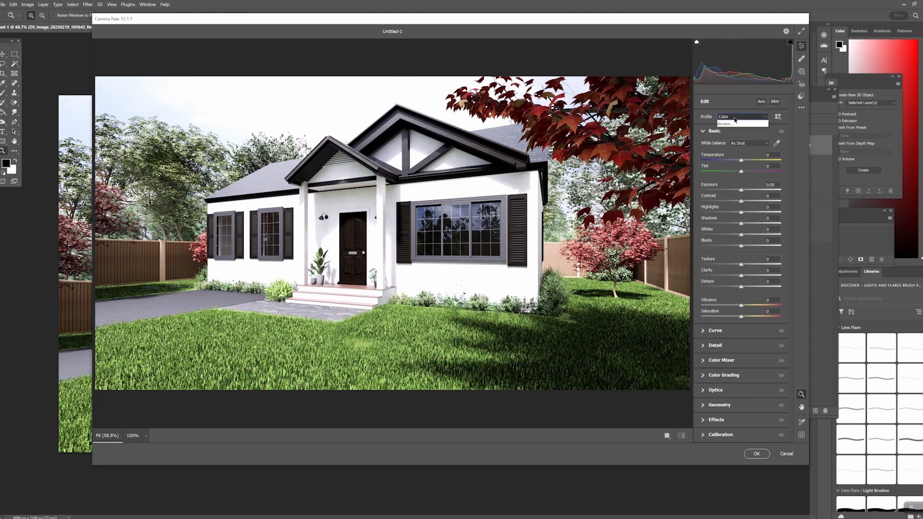
click(738, 119)
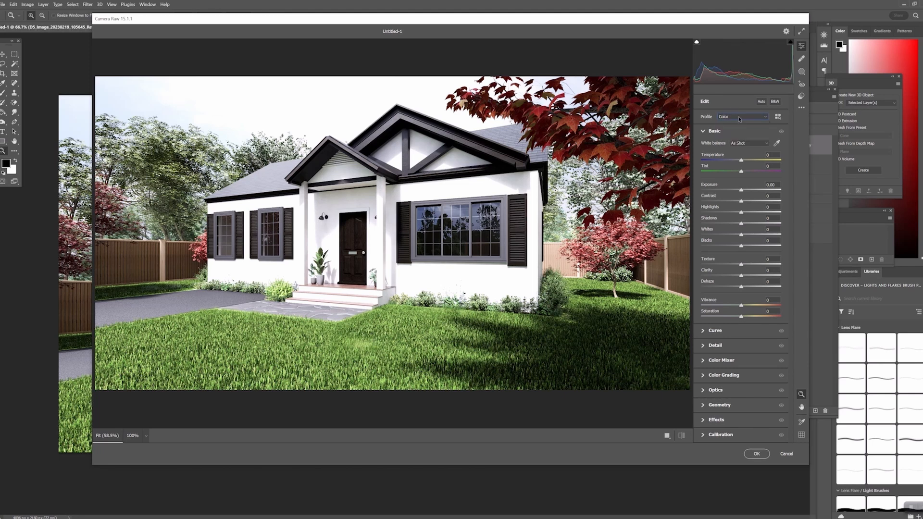
click(739, 119)
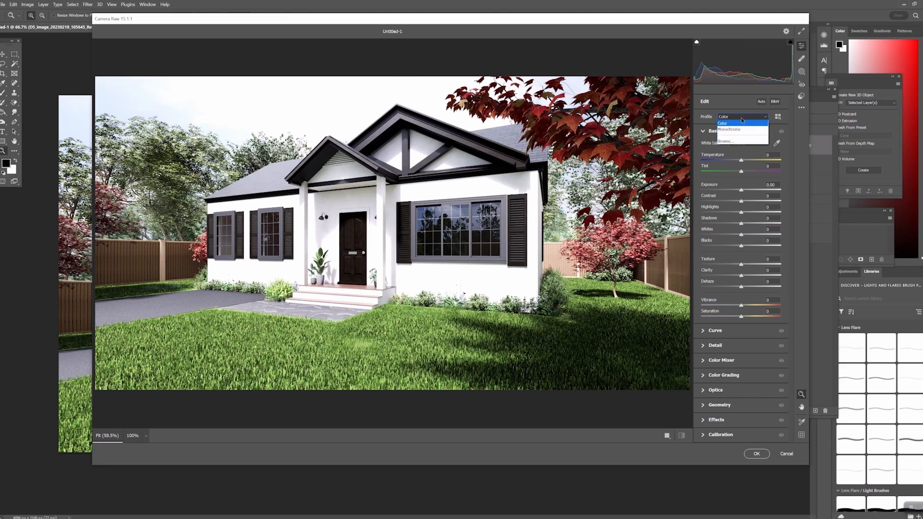
click(730, 145)
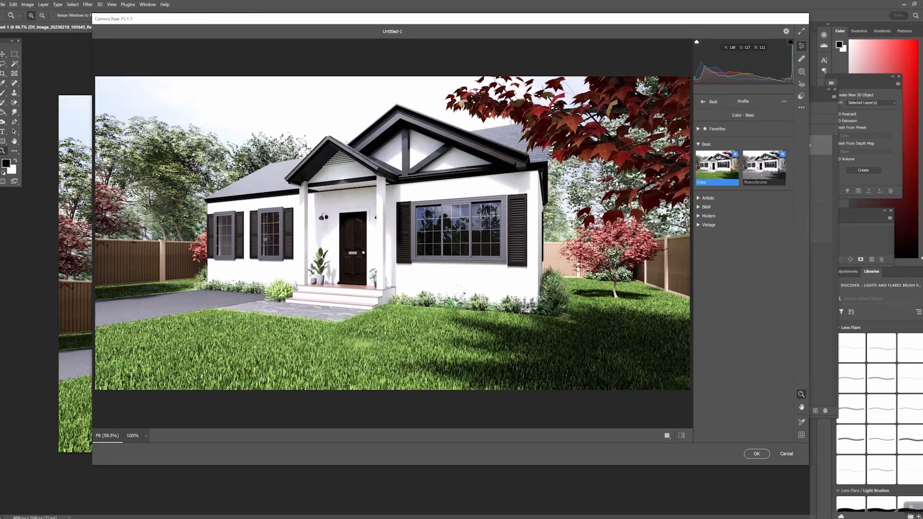
click(706, 207)
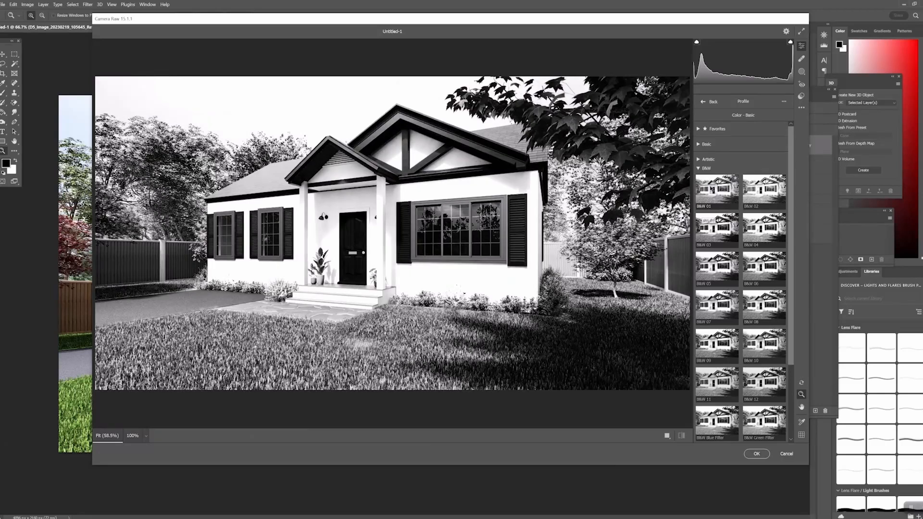
click(705, 168)
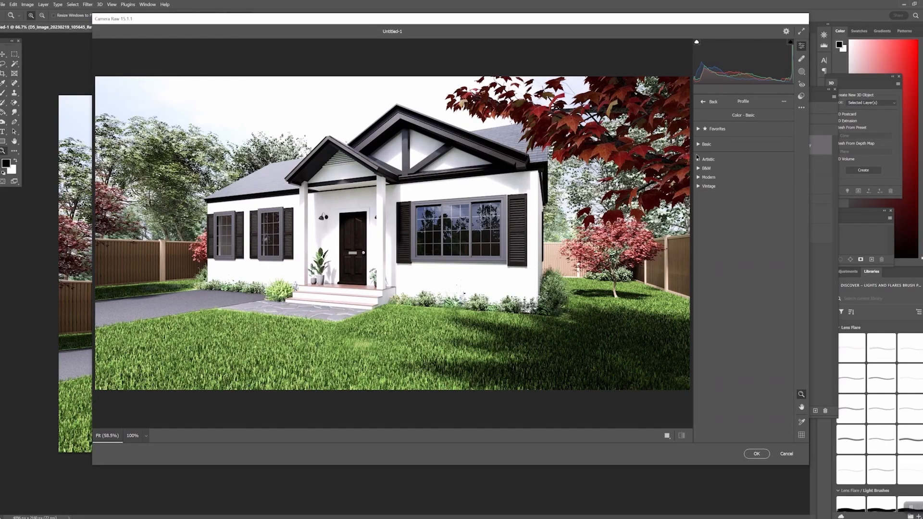
click(699, 178)
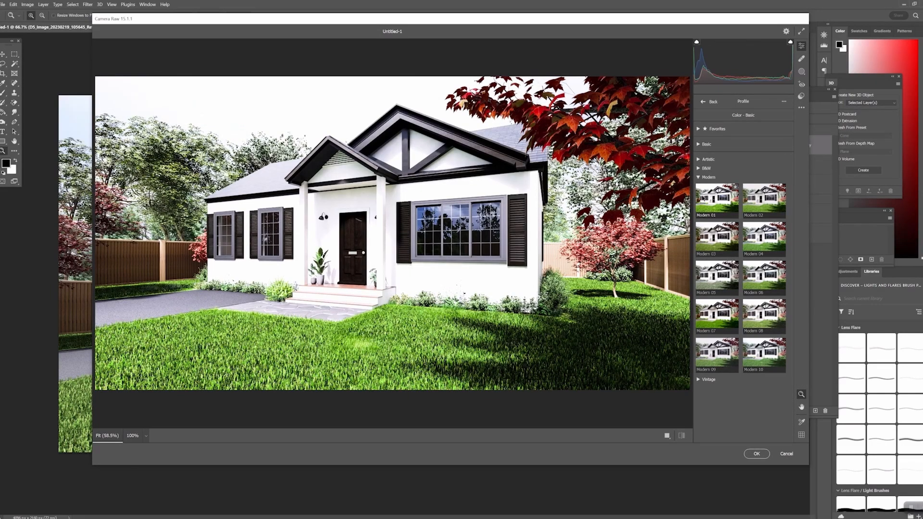
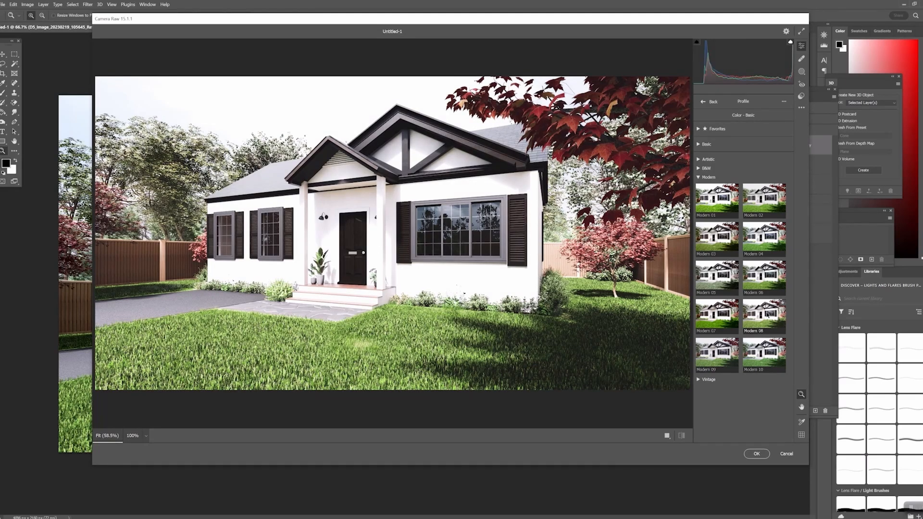
click(768, 317)
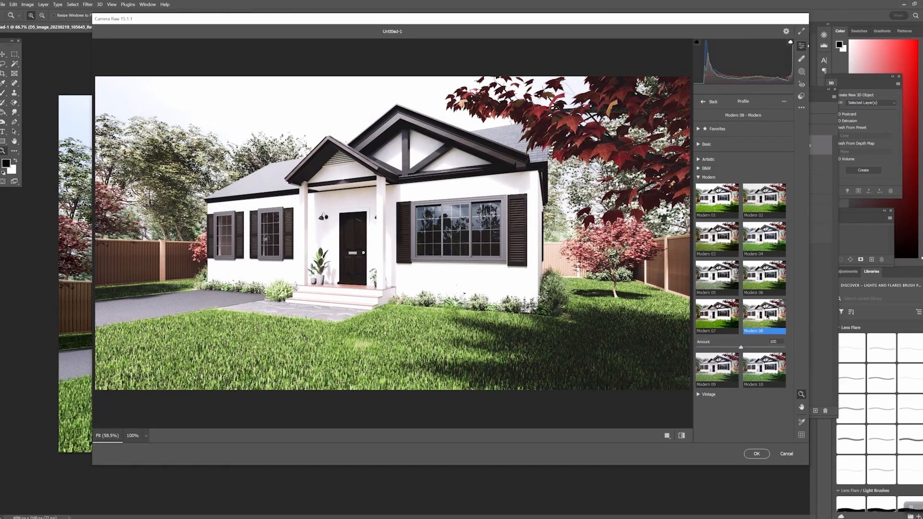
click(759, 455)
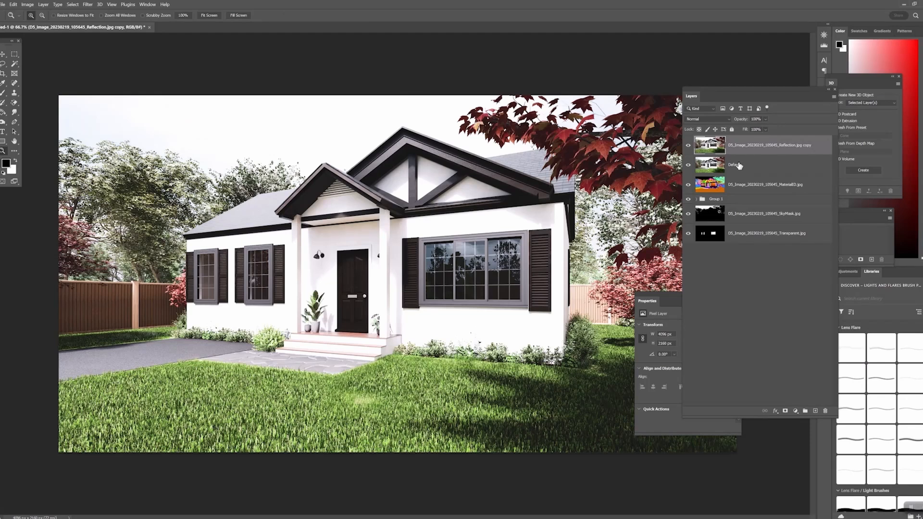
key(s)
Duplicate the corrected Reflection copy layer twice, creating two further copies at the top of the layer stack
right_click(750, 149)
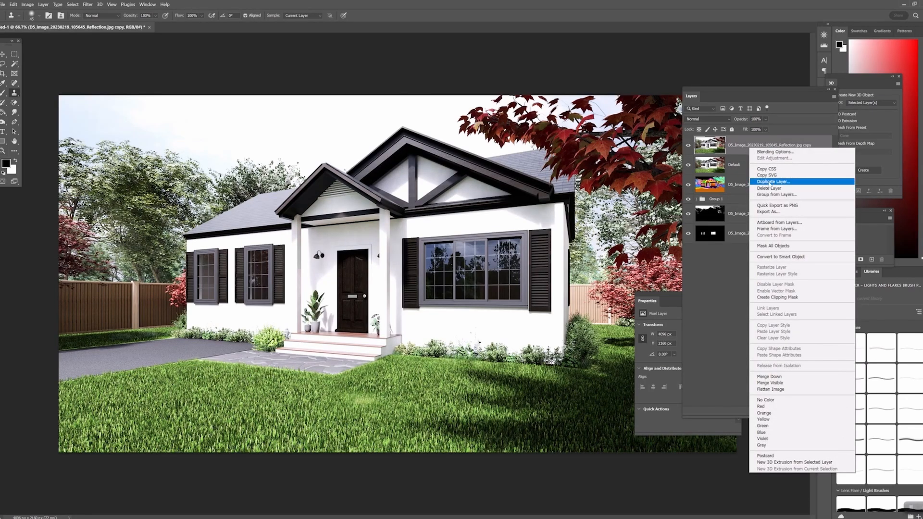
click(765, 184)
click(524, 154)
right_click(766, 143)
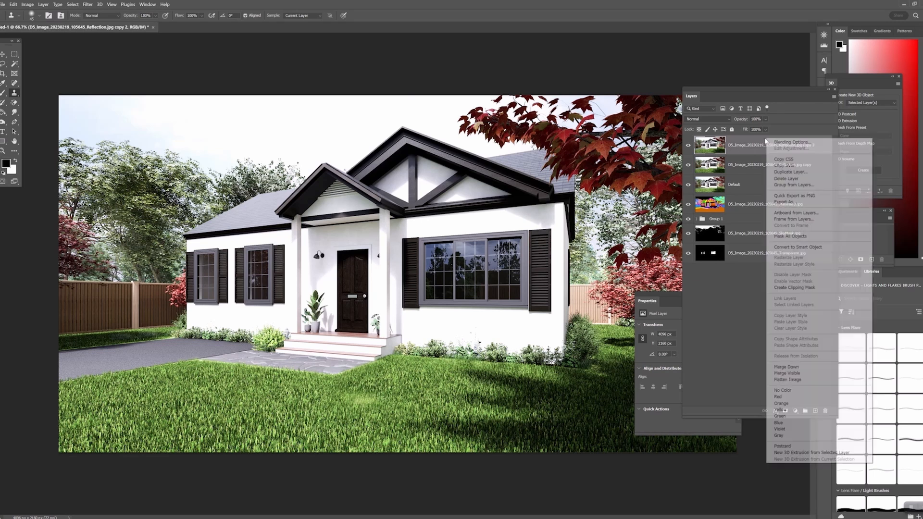
click(788, 172)
click(523, 154)
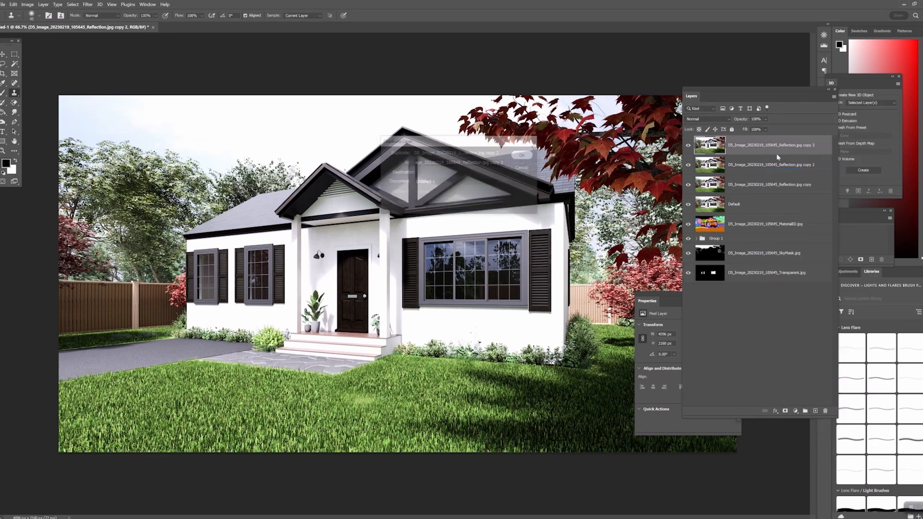
Hide the Reflection copy 3 layer and make the Reflection copy 2 layer active
click(747, 185)
click(740, 151)
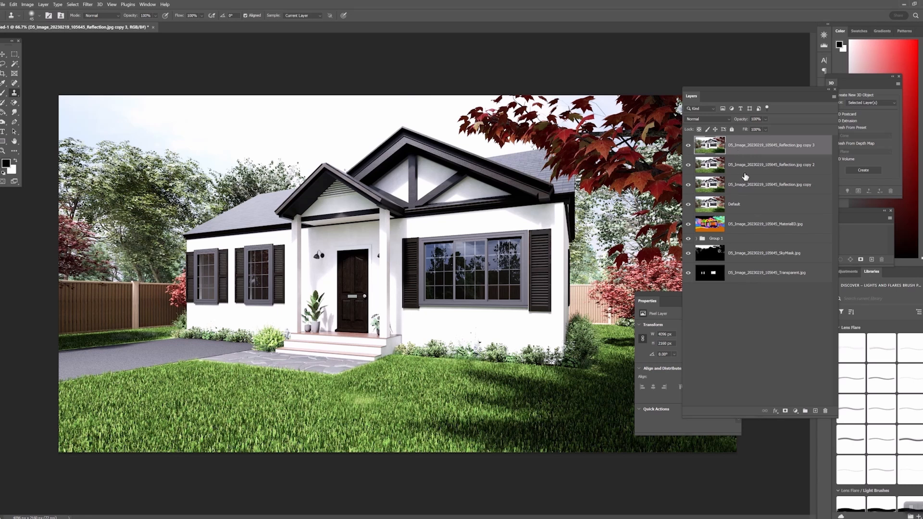
click(745, 179)
click(745, 165)
click(746, 146)
click(688, 145)
click(712, 166)
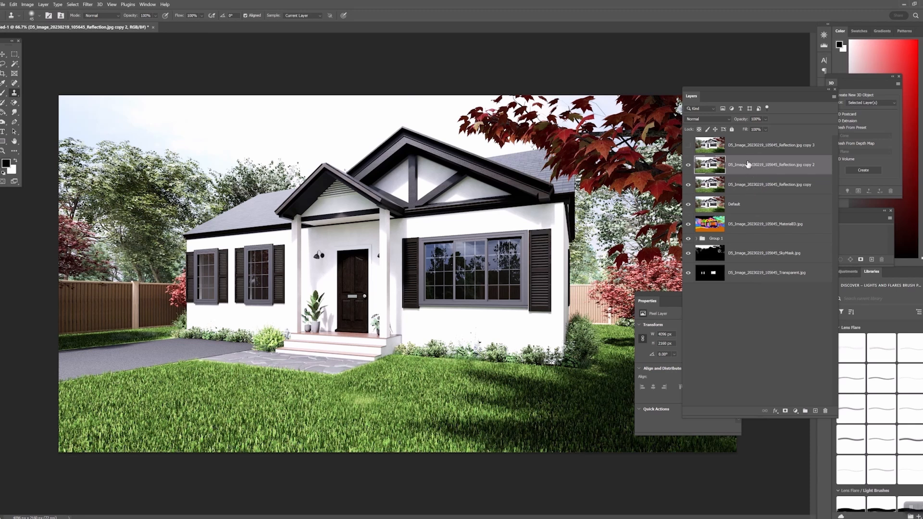
Apply the Camera Raw Filter to the Reflection copy 2 layer with the Modern 08 profile
click(89, 6)
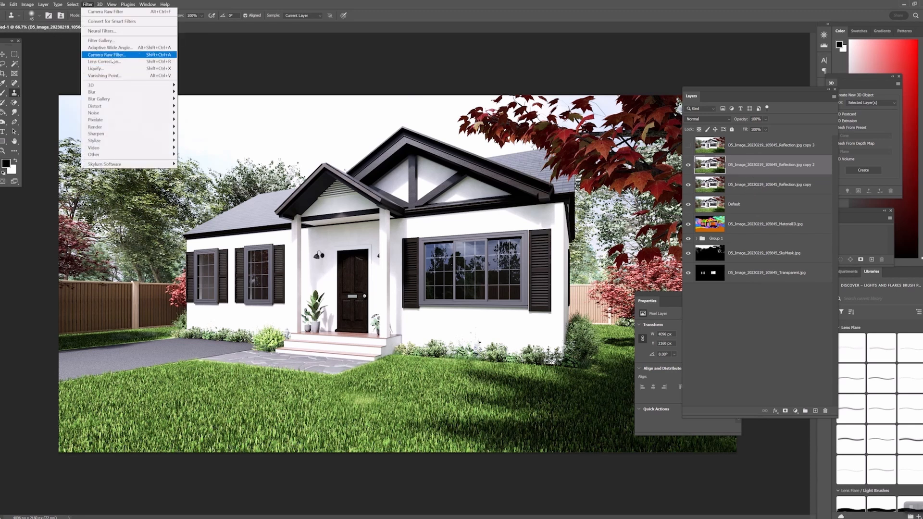
click(99, 55)
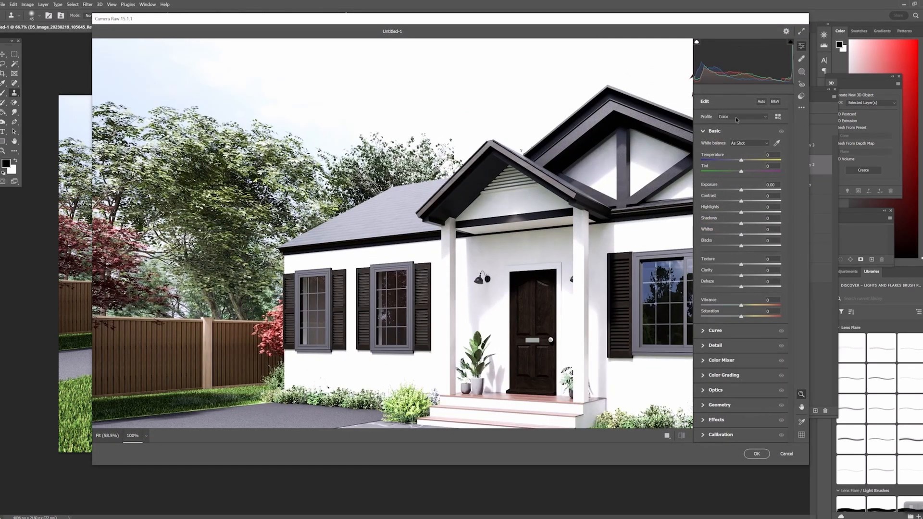
click(736, 120)
click(726, 141)
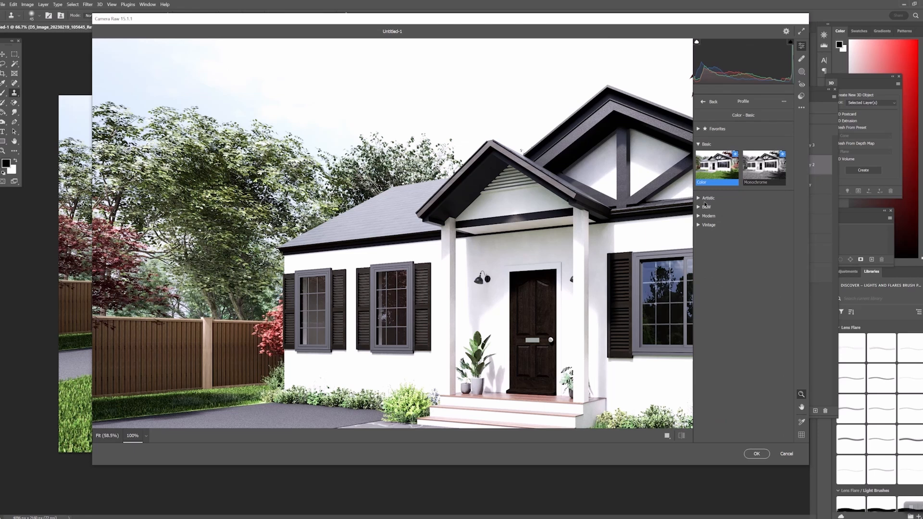
click(707, 216)
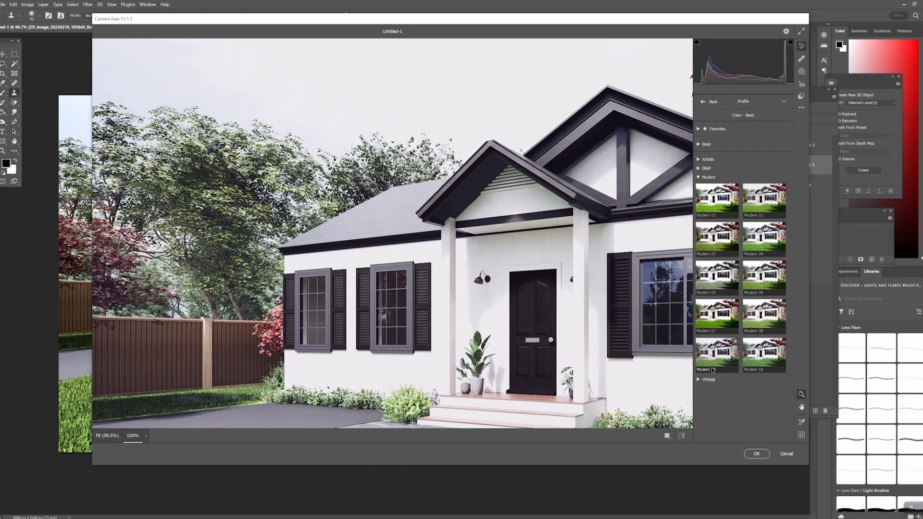
click(760, 314)
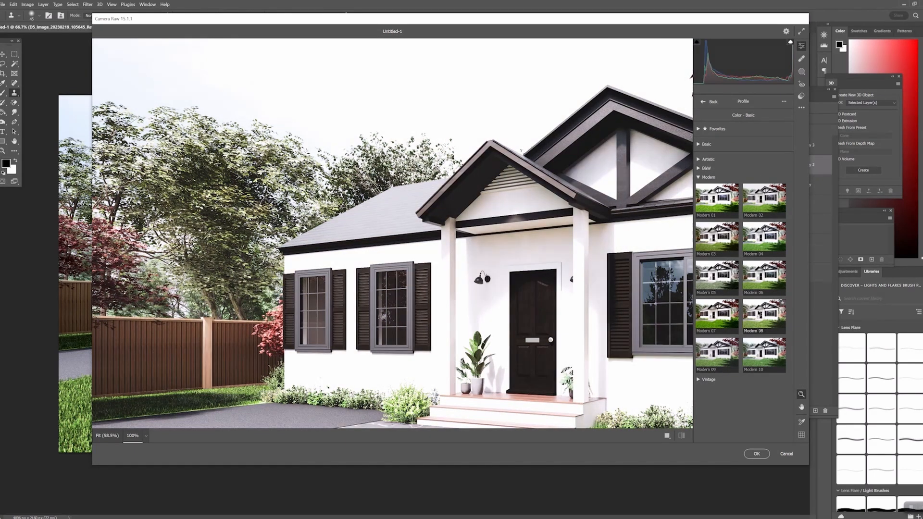
click(764, 314)
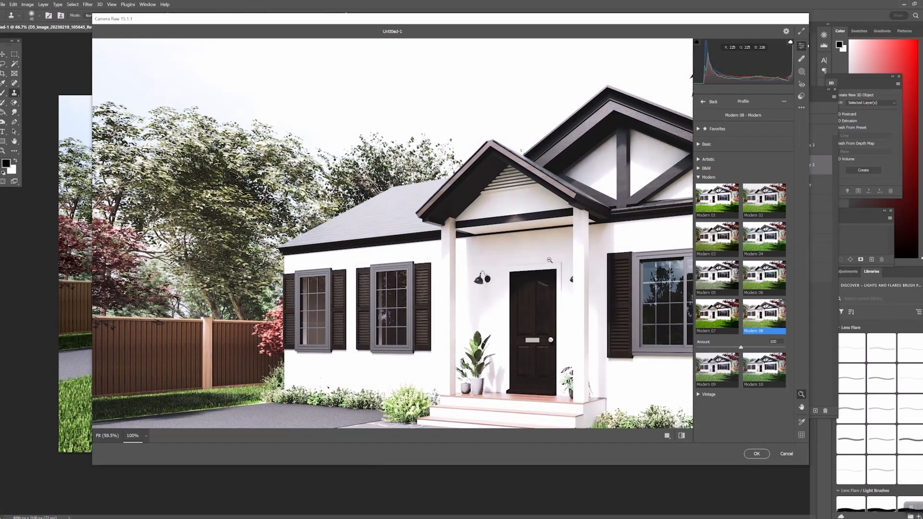
click(759, 452)
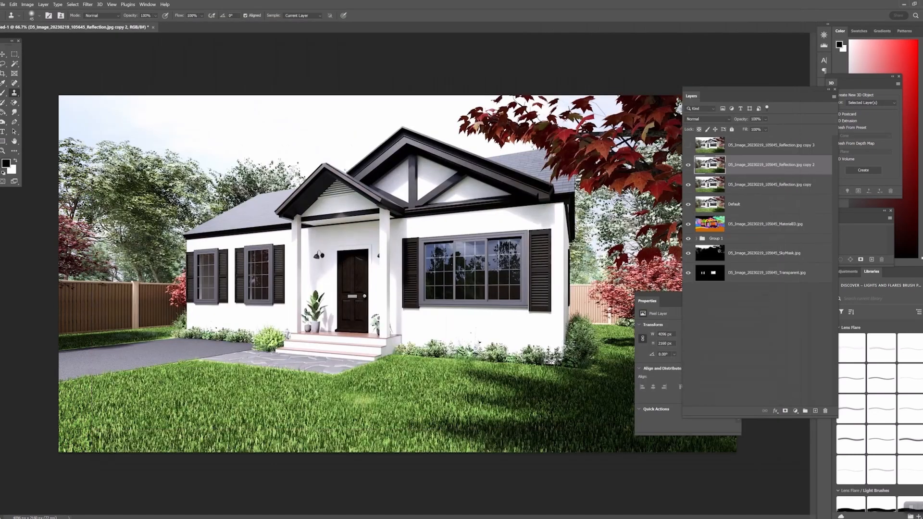
Compare the image with and without the Reflection copy 2 layer, and make the Reflection copy 3 layer visible and active
click(689, 166)
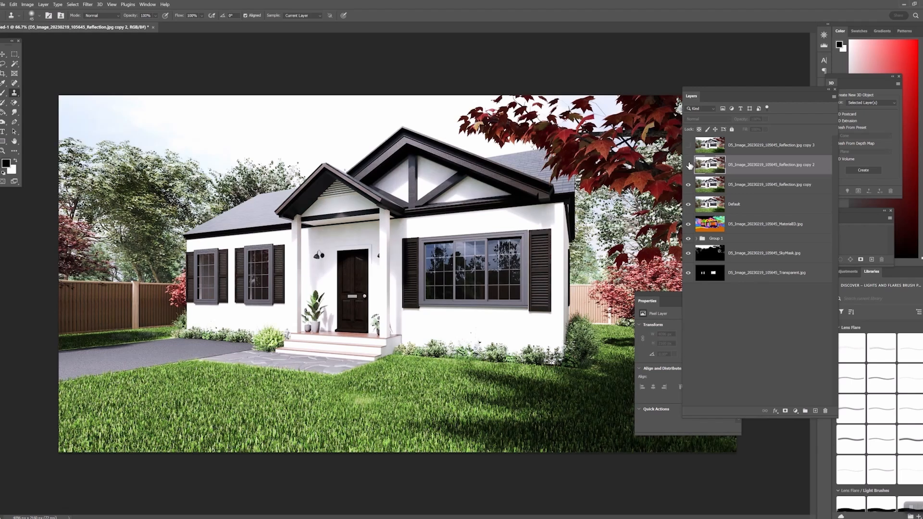
click(689, 165)
click(689, 145)
click(770, 147)
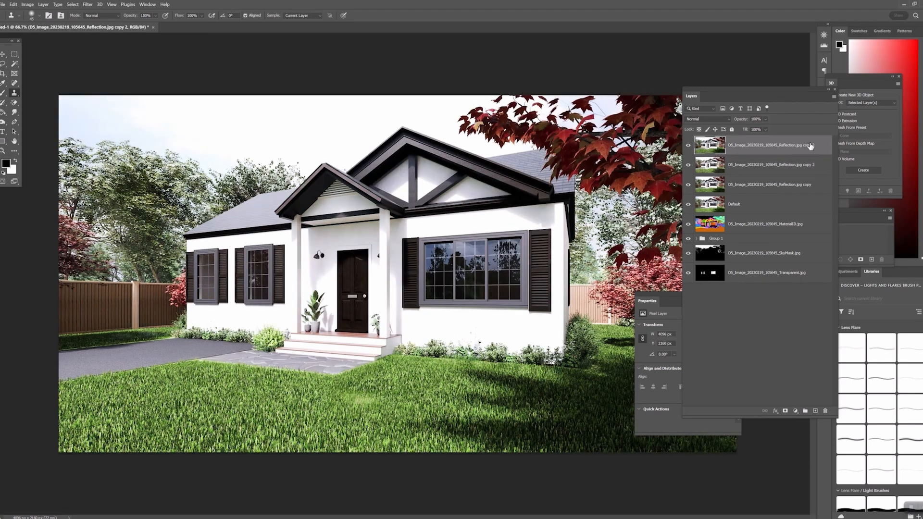
Apply the Camera Raw Filter to the Reflection copy 3 layer with the Modern 09 profile
click(88, 5)
click(107, 55)
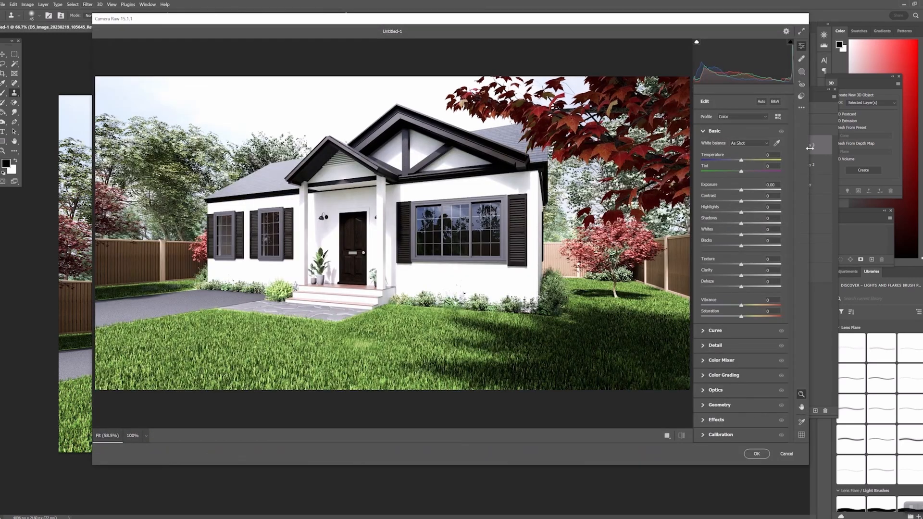
click(736, 121)
click(734, 139)
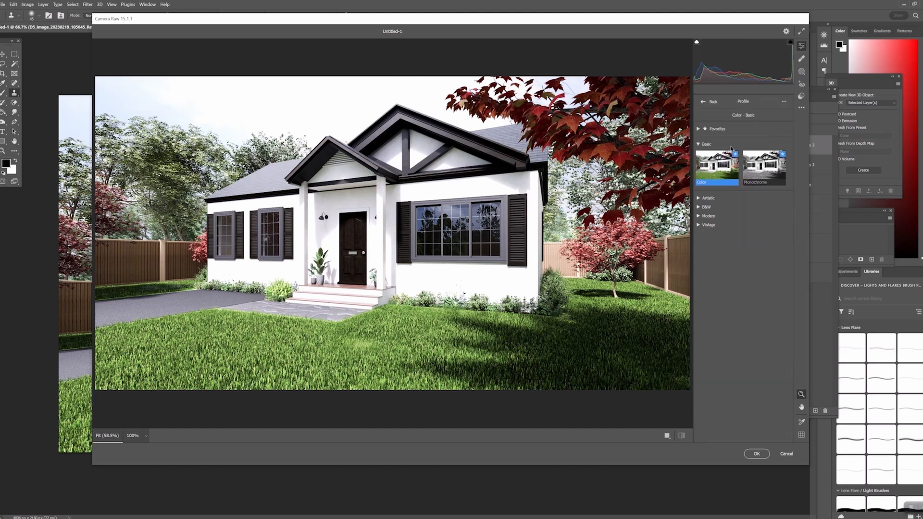
click(703, 217)
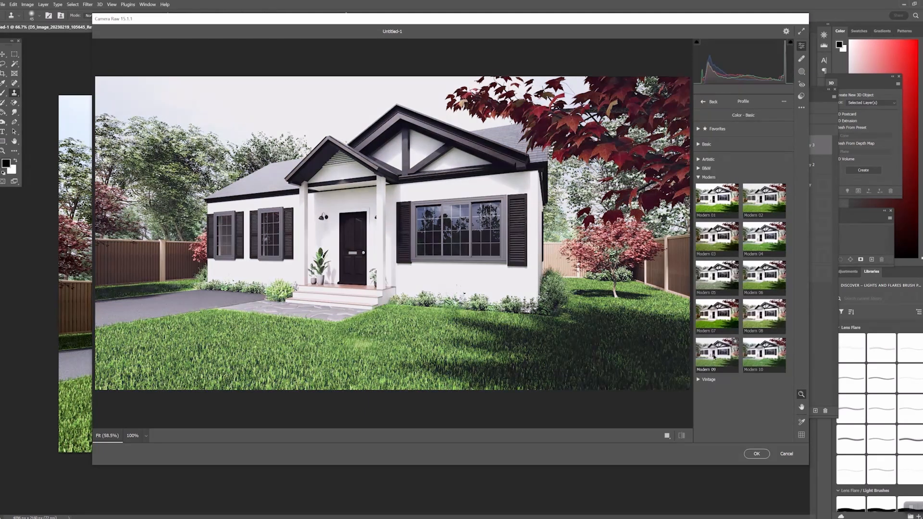
click(717, 353)
click(762, 457)
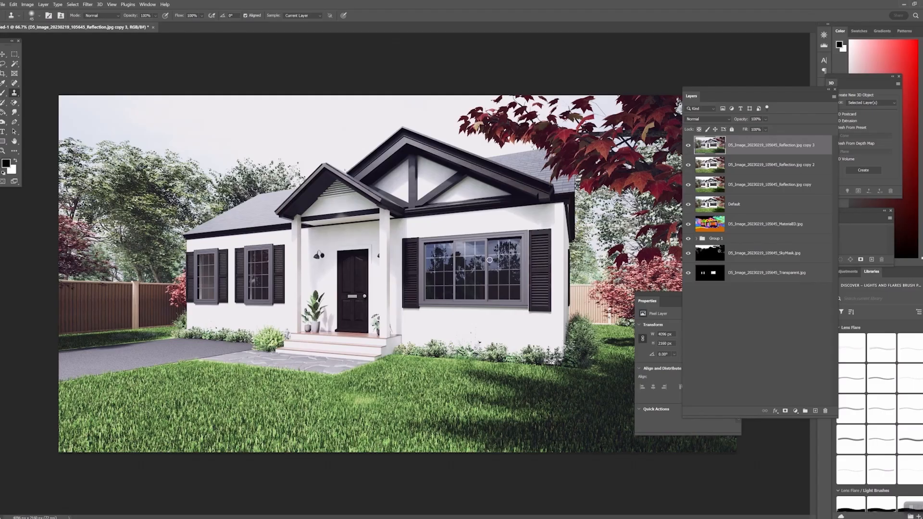
key(alt+z)
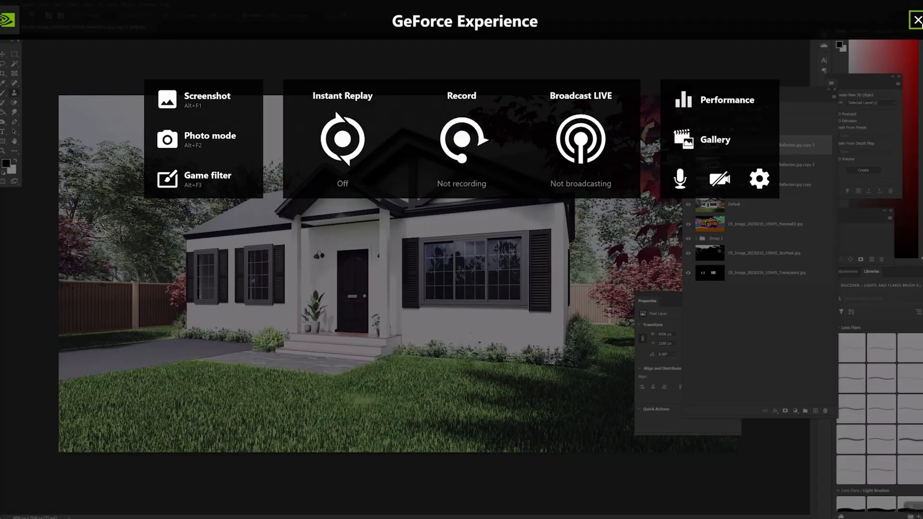
click(918, 20)
Hide the Reflection copy 3 and copy 2 layers and select the unfiltered Reflection copy layer beneath them
alt+click(558, 294)
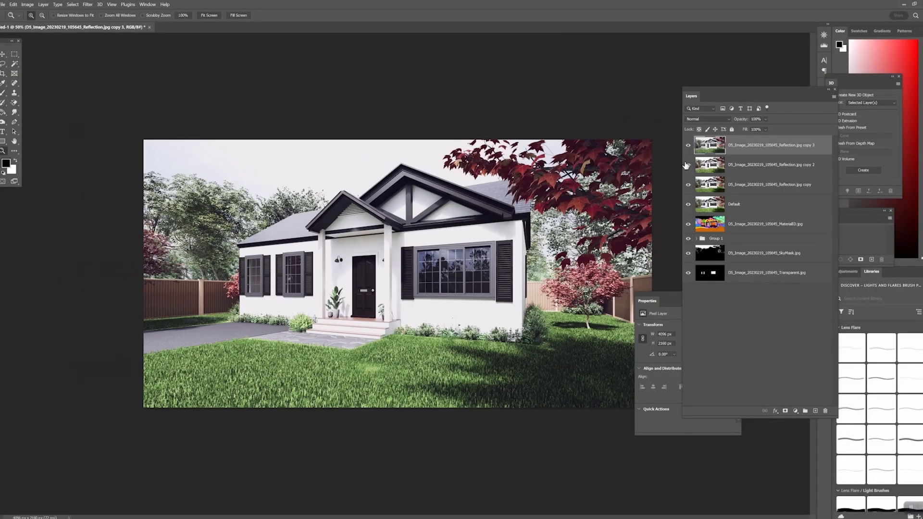
click(688, 145)
click(688, 164)
click(705, 188)
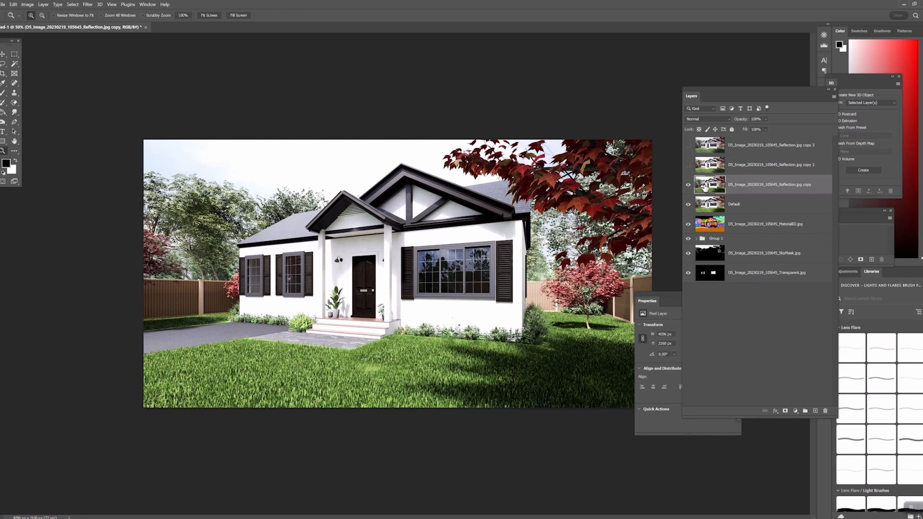
Show the Reflection copy 2 layer and move it above the Reflection copy 3 layer
click(689, 166)
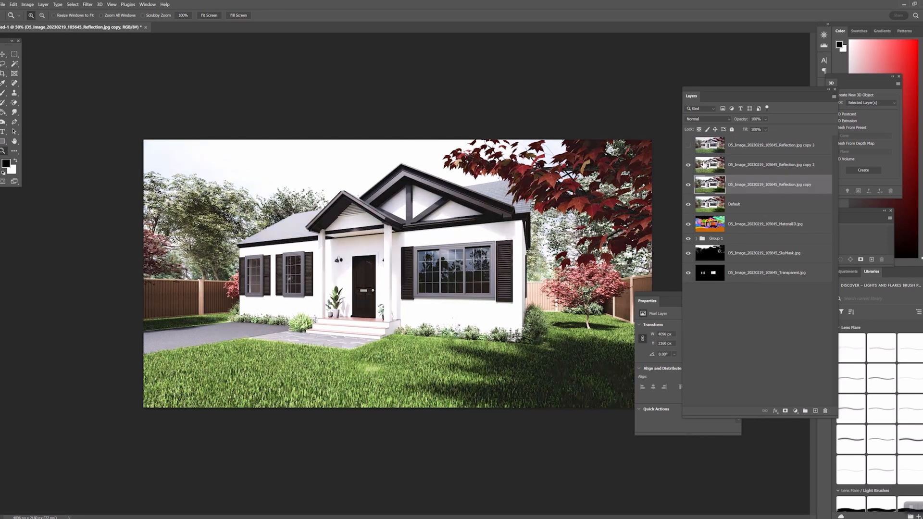
click(707, 165)
drag(707, 165, 715, 146)
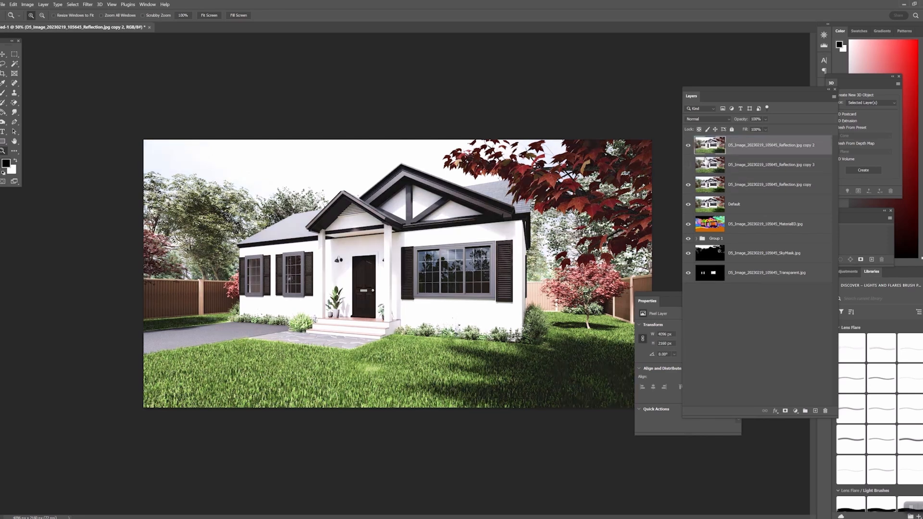
Hide Reflection copy 2, show Reflection copy 3, and rename the two layers 8 and 9 respectively
click(689, 146)
click(701, 168)
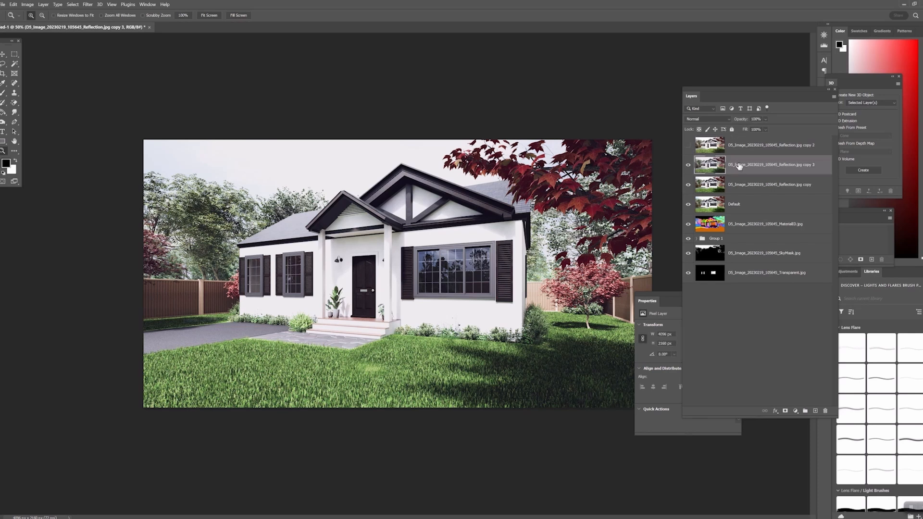
double_click(732, 165)
text(9)
double_click(754, 145)
text(8)
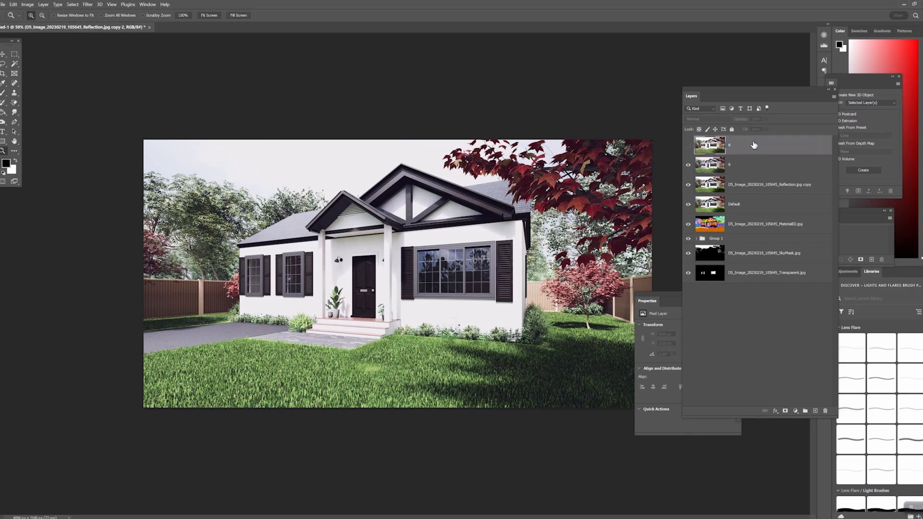
key(Return)
Reduce the opacity of layer 9 to about 59% and hide that layer
click(753, 166)
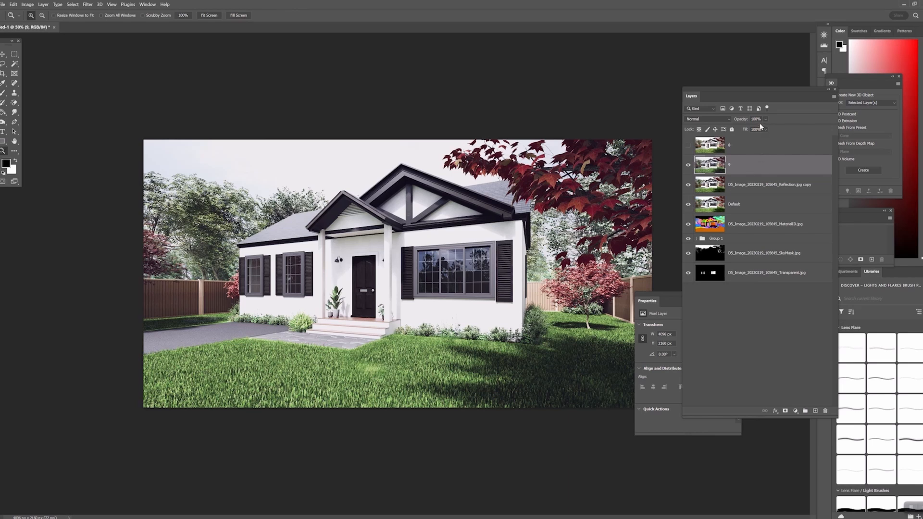
drag(767, 121, 764, 128)
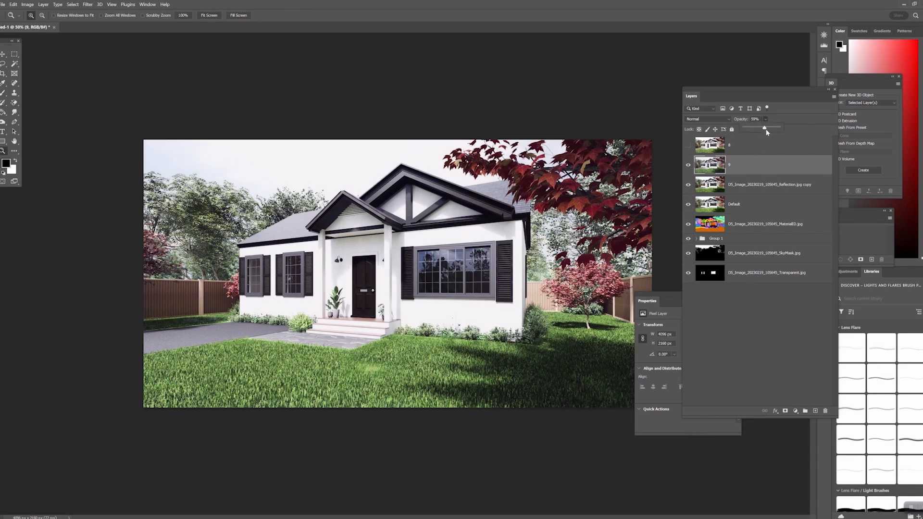
click(689, 165)
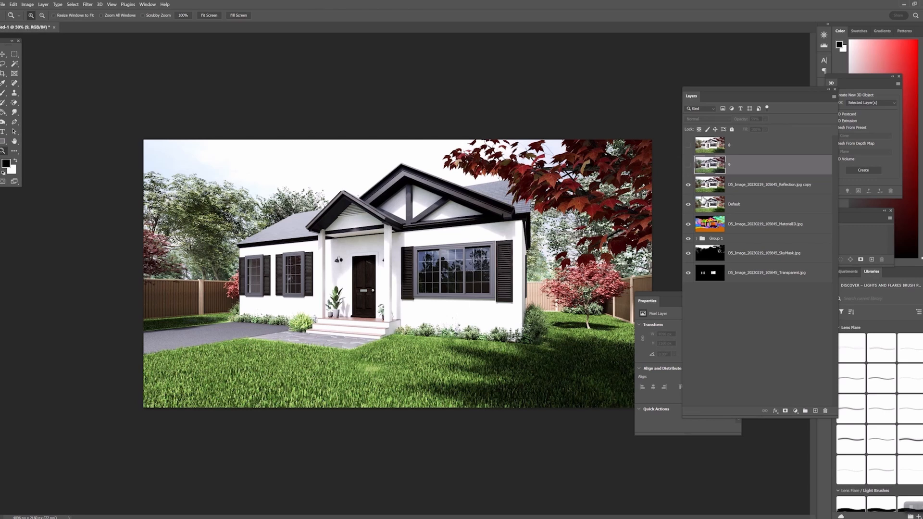
Rename the unfiltered Reflection copy layer as NEW BKG
click(729, 187)
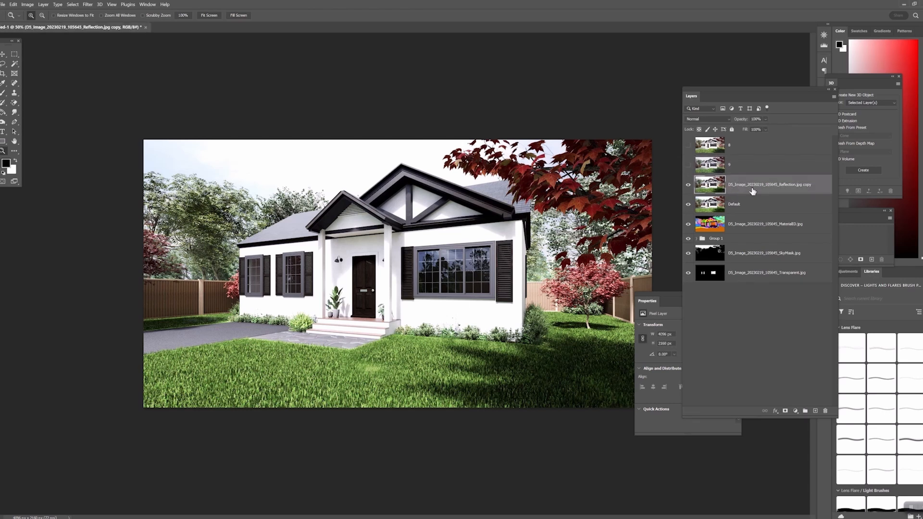
double_click(751, 186)
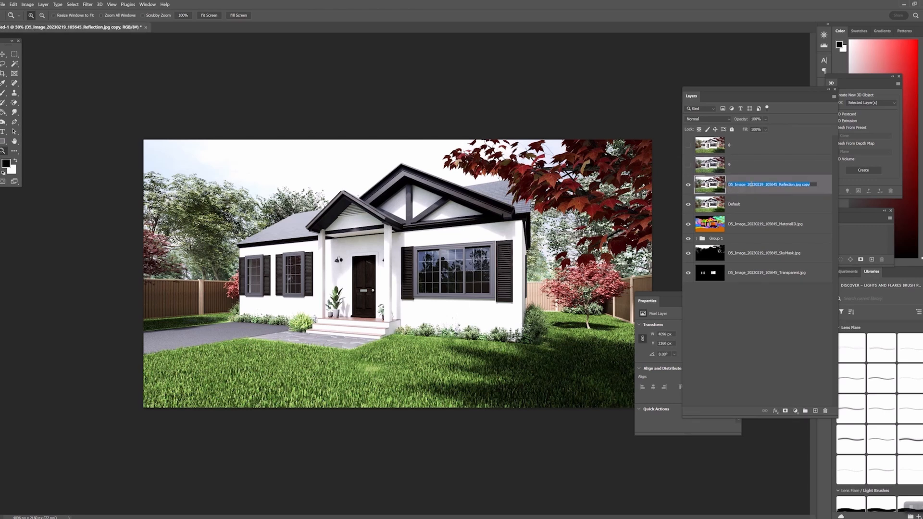
text(8)
Show layers 9 and 8 again and set the opacity of layer 8 to 51%
click(688, 165)
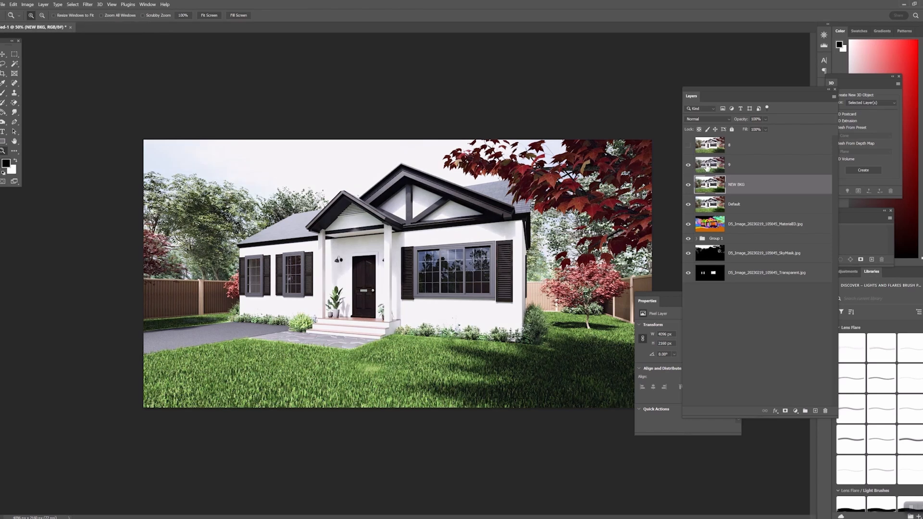
click(711, 168)
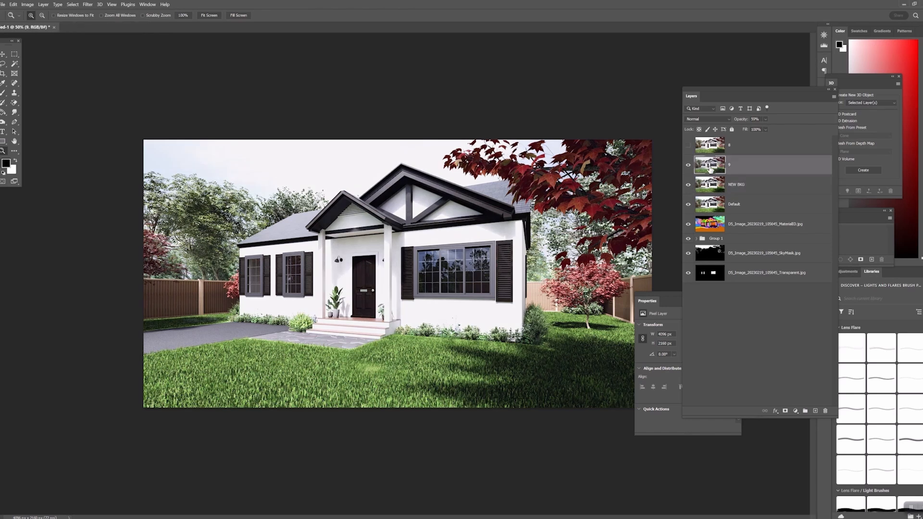
click(688, 145)
click(711, 145)
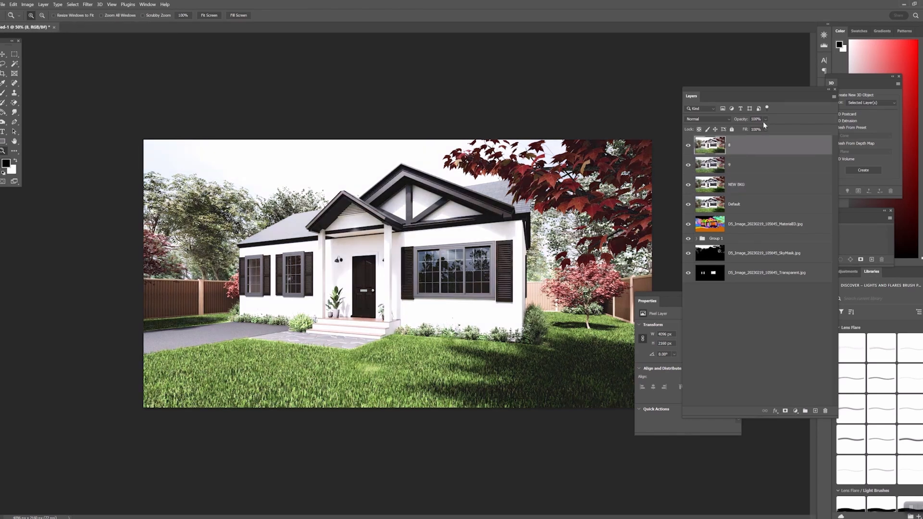
click(765, 120)
drag(780, 127, 762, 127)
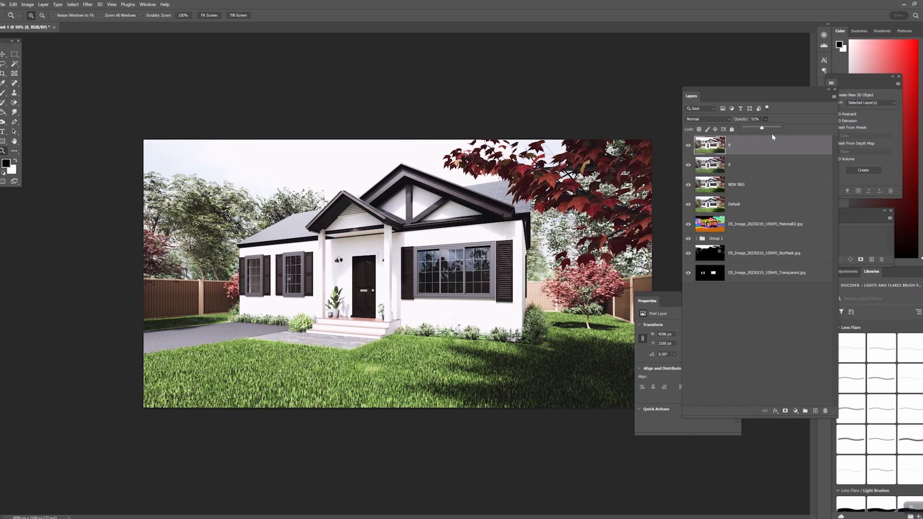
Duplicate layers 8, 9 and NEW BKG together and merge the three copies into one layer
click(750, 189)
shift+click(751, 189)
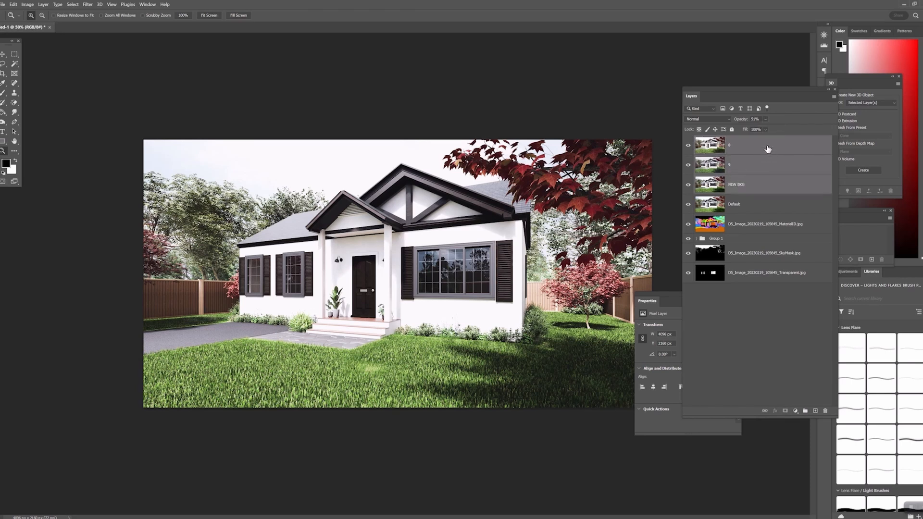
right_click(769, 146)
click(795, 180)
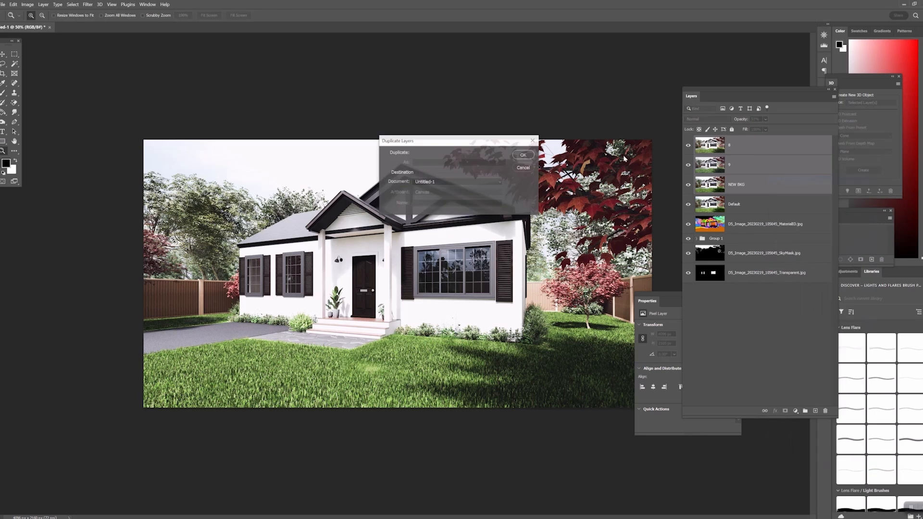
click(527, 157)
right_click(774, 148)
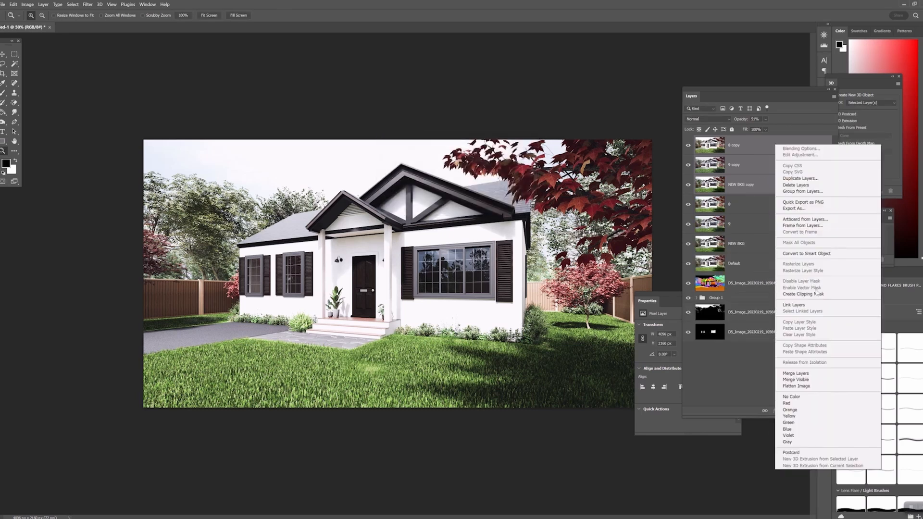
click(796, 373)
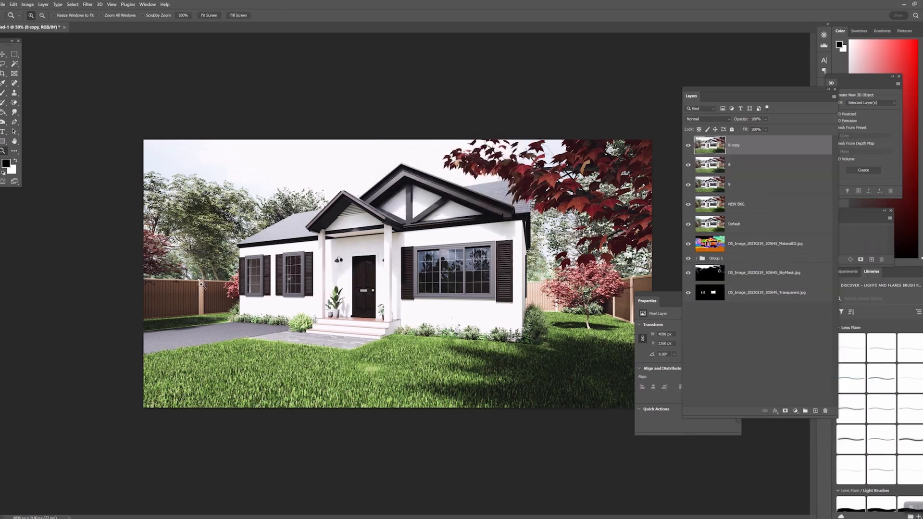
Group the original 8, 9 and NEW BKG layers beneath the merged layer
click(759, 165)
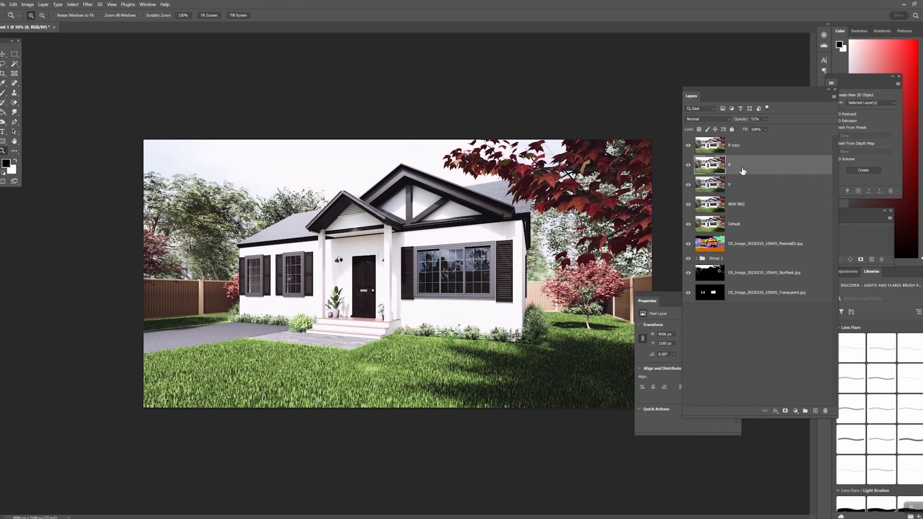
shift+click(753, 205)
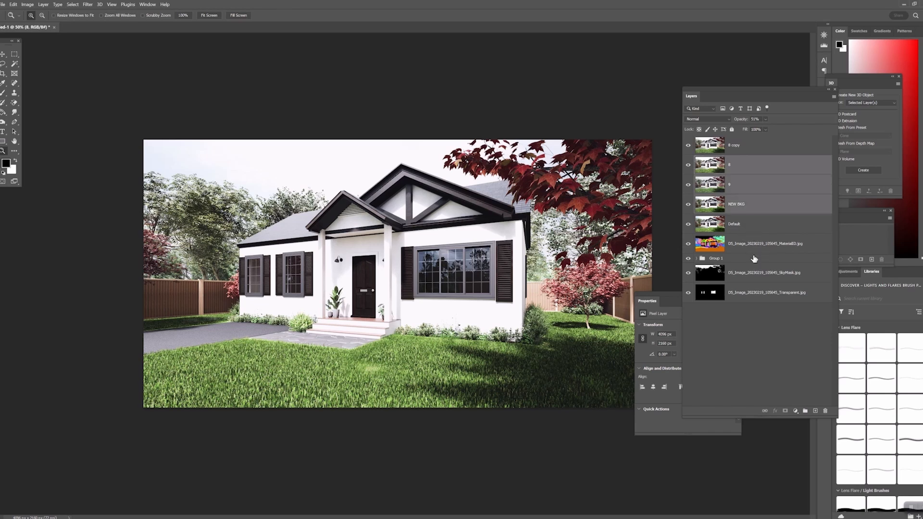
click(806, 411)
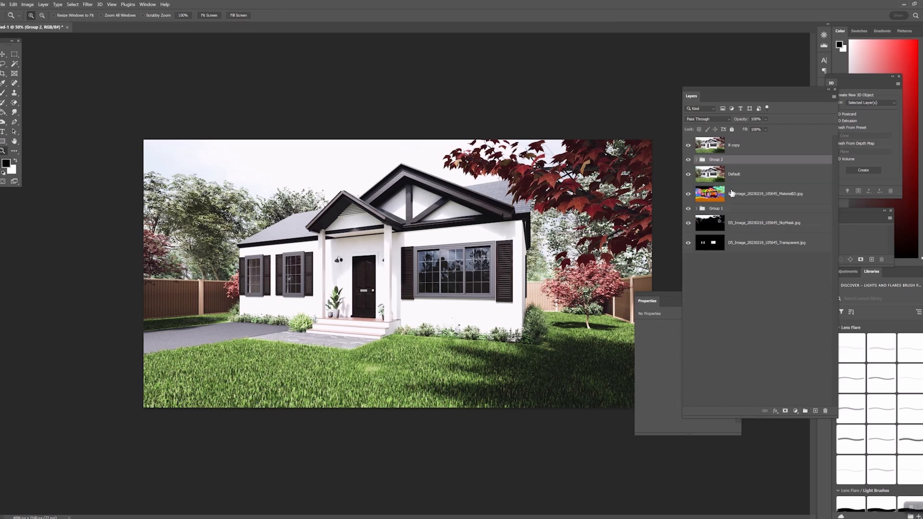
Hide the new layer group and toggle the merged 8 copy layer to compare it with the layers beneath
click(714, 150)
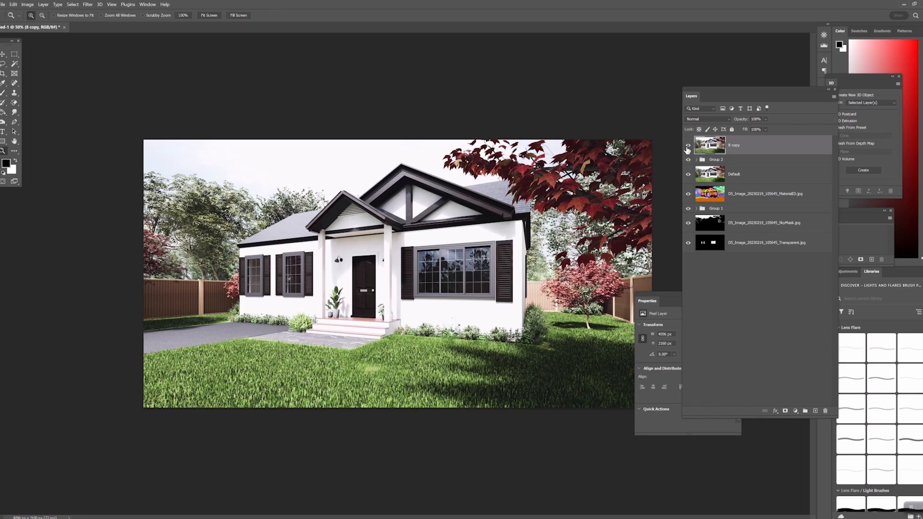
click(688, 175)
click(688, 145)
click(688, 174)
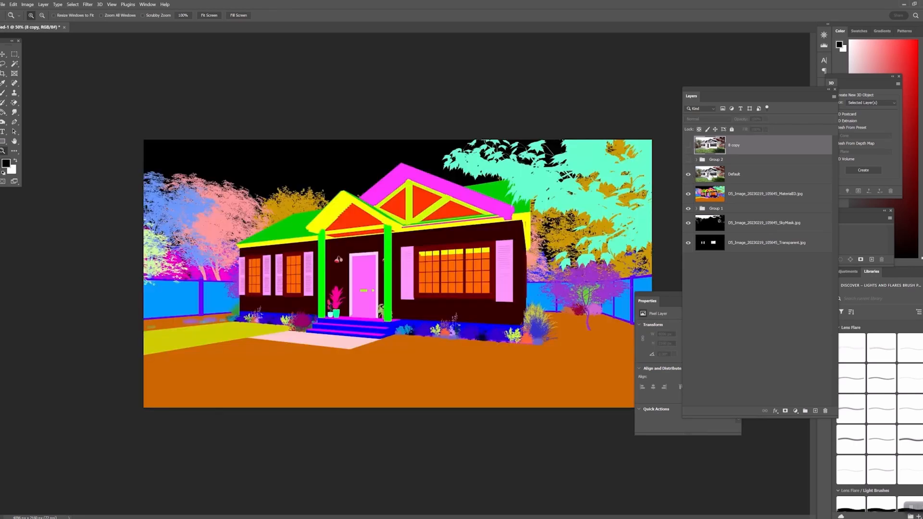
click(688, 145)
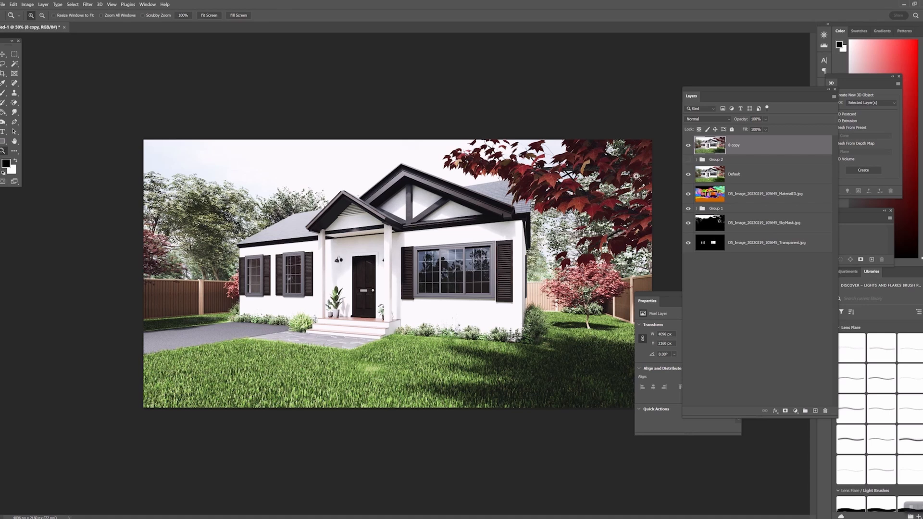
Duplicate the merged 8 copy layer as 8 copy 2 in the same document
right_click(754, 150)
click(773, 183)
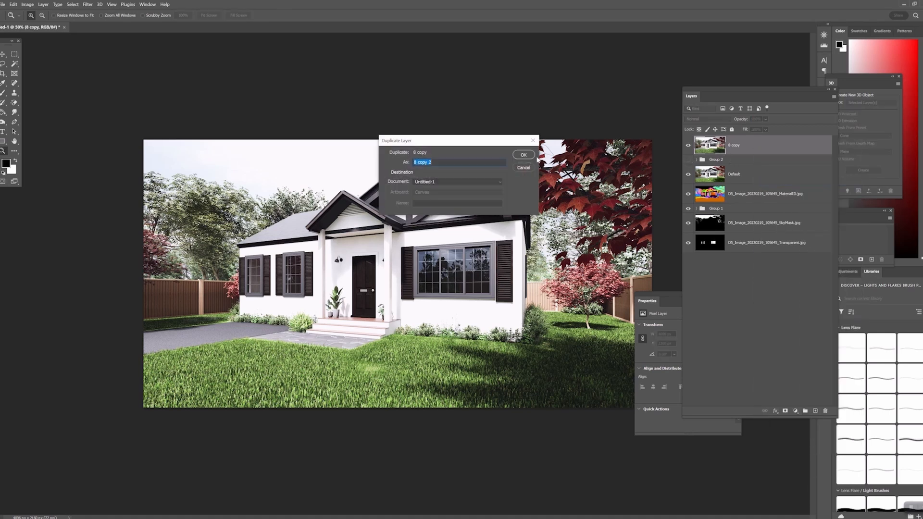
click(523, 153)
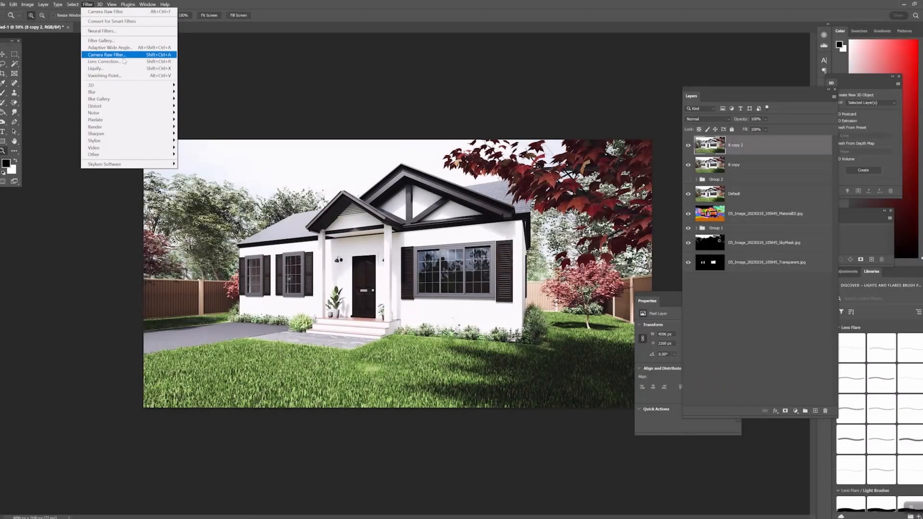
Start the Camera Raw Filter on 8 copy 2 and set Contrast +9, Highlights -39, Shadows -15 and Whites -16
click(122, 56)
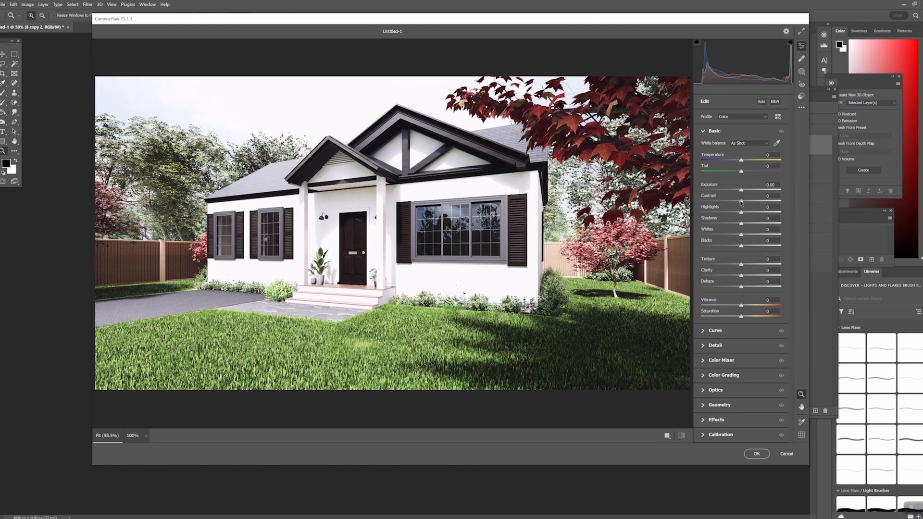
mouse_move(741, 202)
mouse_down()
mouse_move(823, 210)
mouse_move(728, 209)
mouse_move(756, 209)
mouse_up()
mouse_move(741, 215)
mouse_down()
mouse_move(721, 215)
mouse_move(797, 217)
mouse_move(725, 219)
mouse_move(736, 226)
mouse_up()
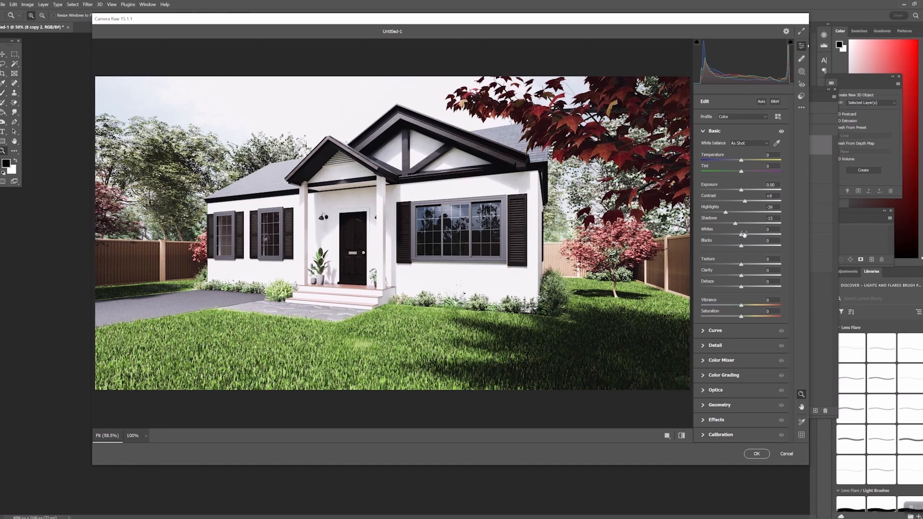
mouse_move(740, 236)
mouse_down()
mouse_move(699, 237)
mouse_move(810, 240)
mouse_move(810, 261)
mouse_move(732, 248)
mouse_move(740, 234)
mouse_move(708, 235)
mouse_move(734, 237)
mouse_move(728, 248)
mouse_move(681, 257)
mouse_move(811, 257)
mouse_move(740, 250)
mouse_up()
click(769, 240)
click(748, 255)
Set Texture to +13 and Clarity to +17, try strong Dehaze values both ways, and settle Dehaze at -6
drag(743, 265, 751, 276)
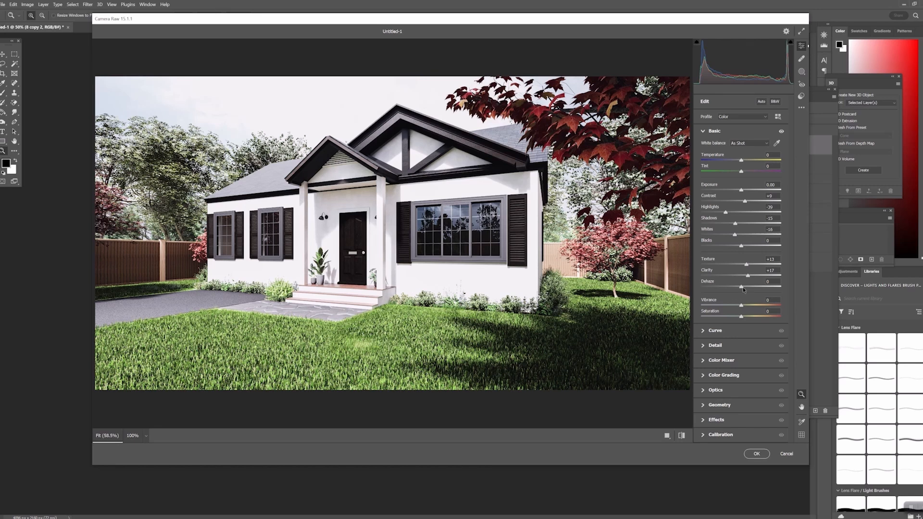
drag(743, 289, 660, 291)
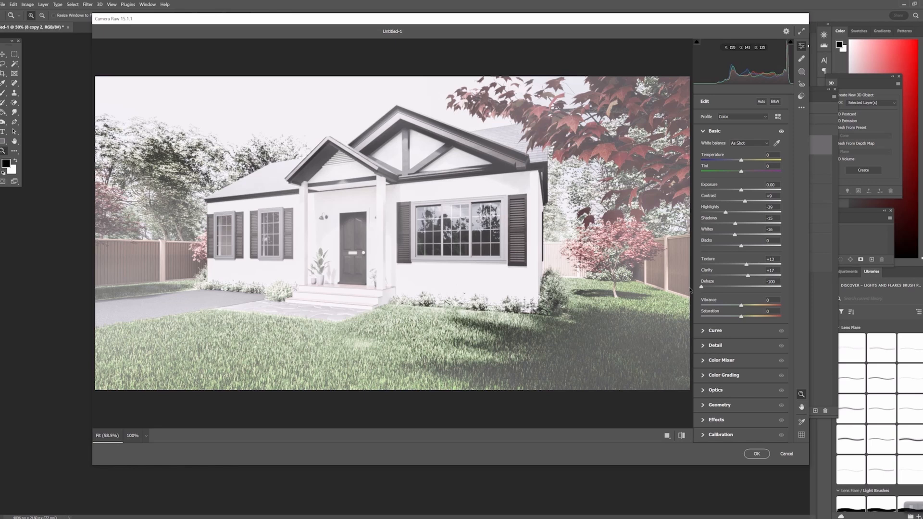
drag(691, 291, 753, 292)
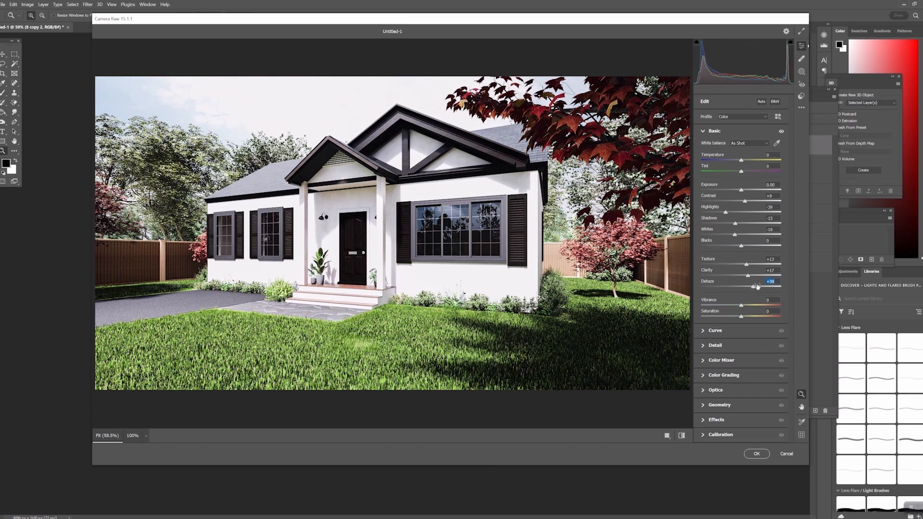
drag(753, 292, 697, 296)
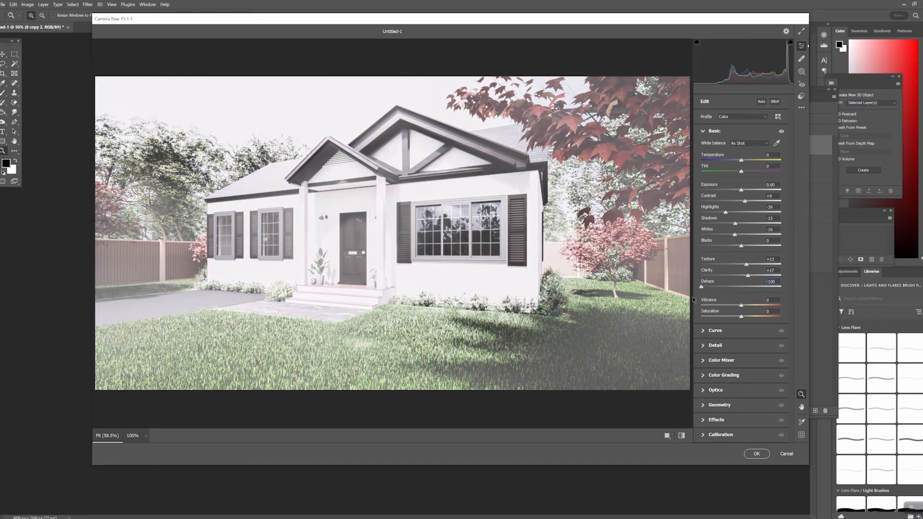
drag(693, 296, 746, 295)
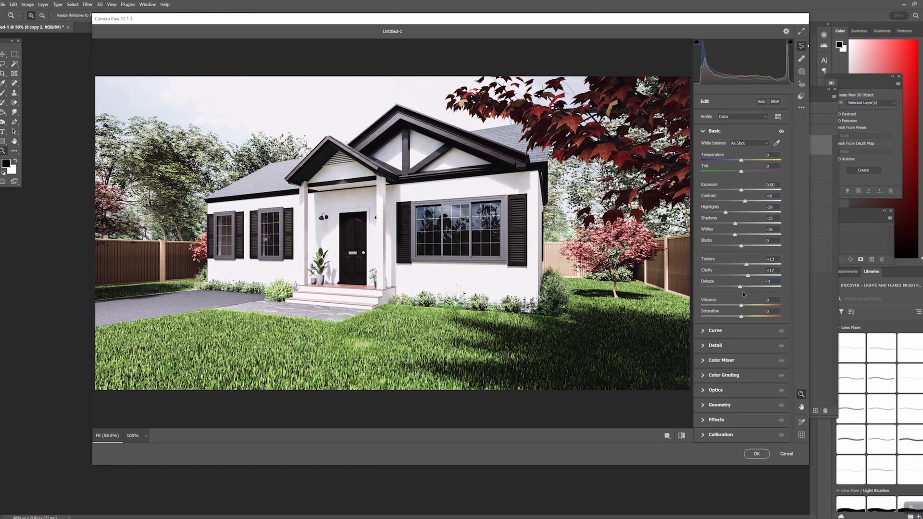
drag(745, 288, 739, 288)
Try high and low color intensity, settle Vibrance at about +8, and bring Saturation back close to neutral
mouse_move(744, 307)
mouse_down()
mouse_move(779, 307)
mouse_move(737, 317)
mouse_up()
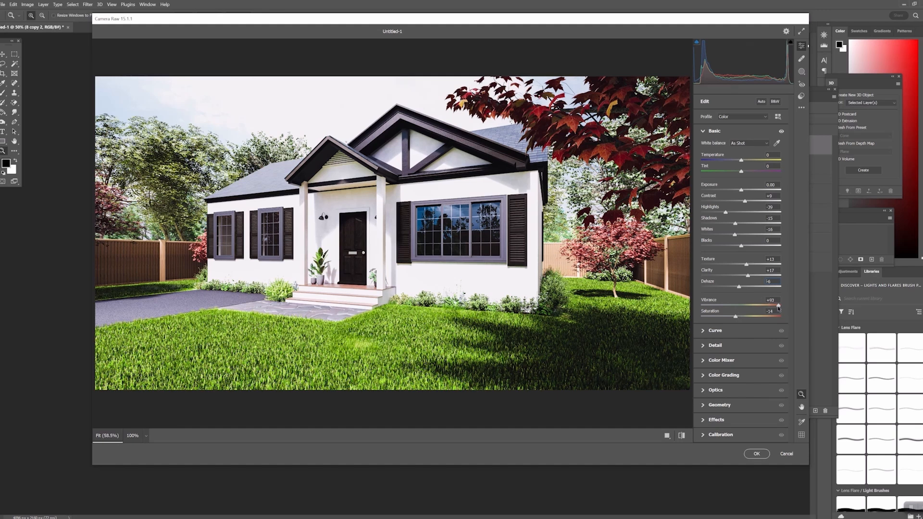
drag(778, 308, 746, 310)
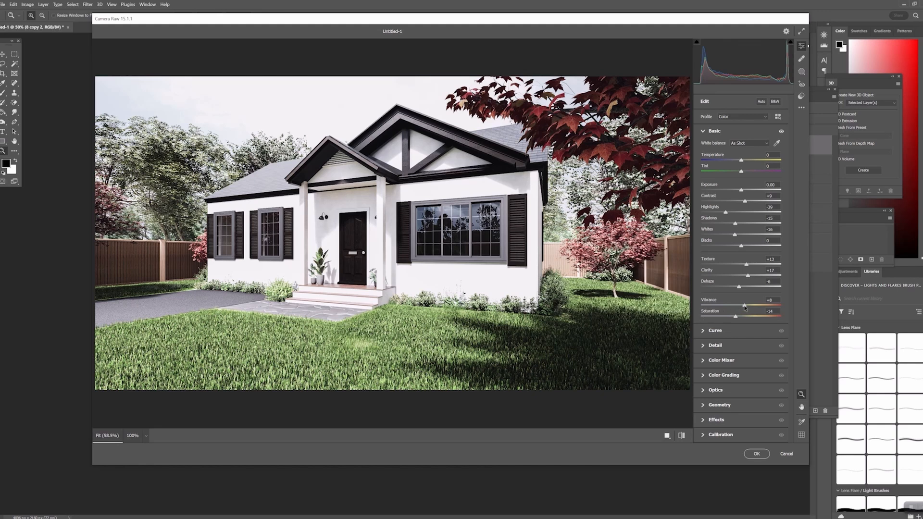
drag(745, 308, 746, 307)
drag(735, 317, 741, 317)
Set the parametric curve to Lights -1, Darks +6 and Shadows -23, and open the Detail settings
click(714, 332)
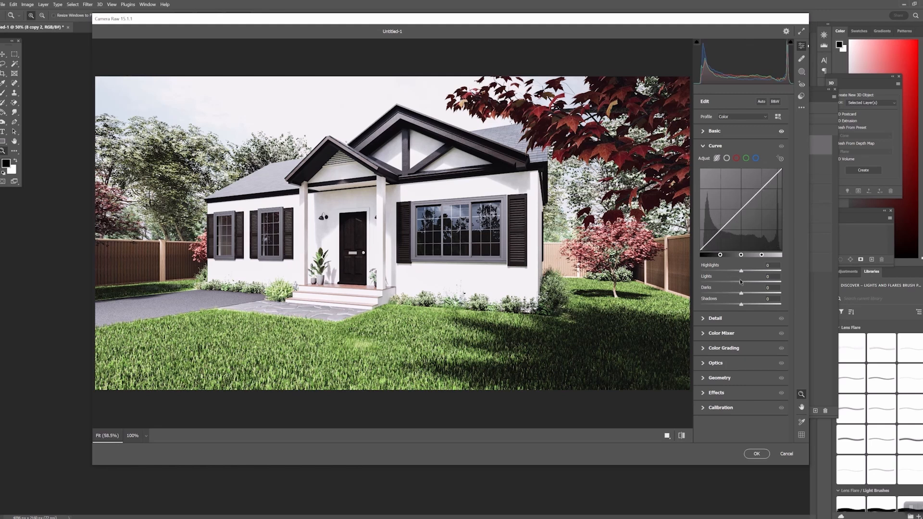
drag(741, 283, 732, 306)
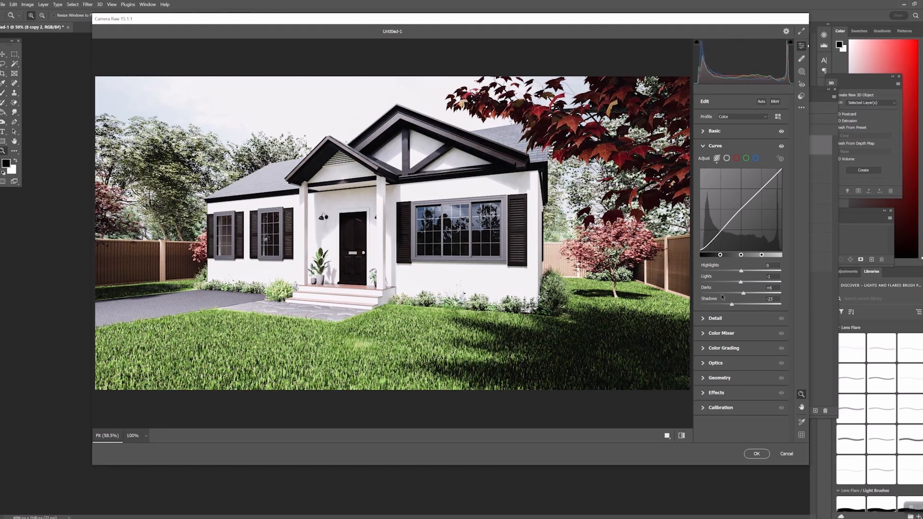
click(710, 325)
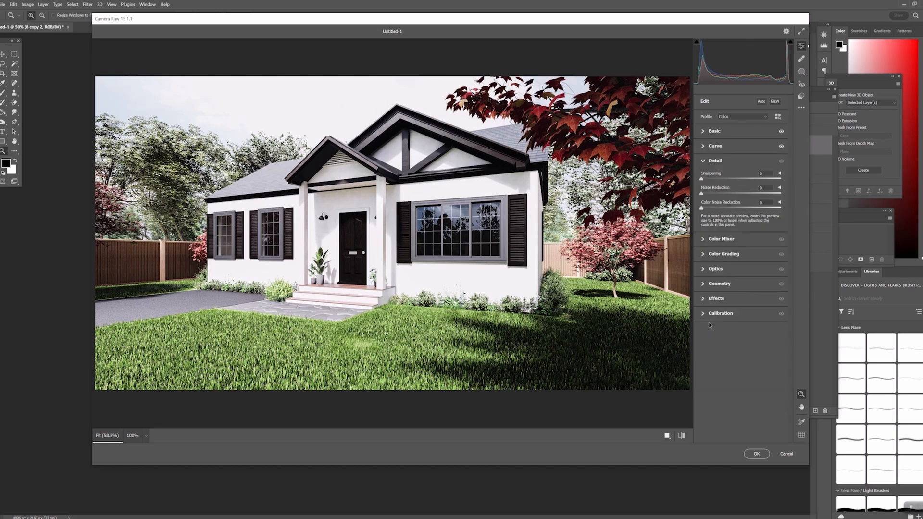
In the Color Mixer, set Red Saturation +31 and Luminance -94, and Green Saturation +20 and Luminance -15
click(722, 239)
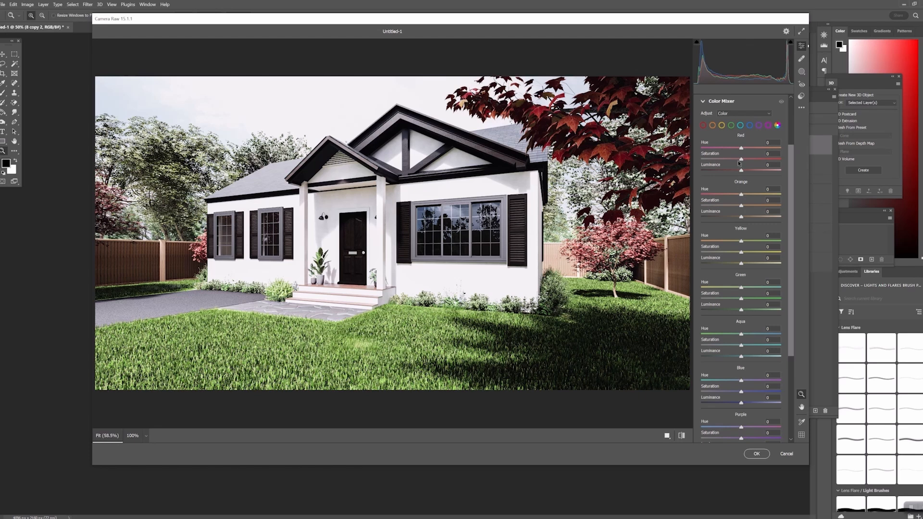
drag(743, 161, 708, 177)
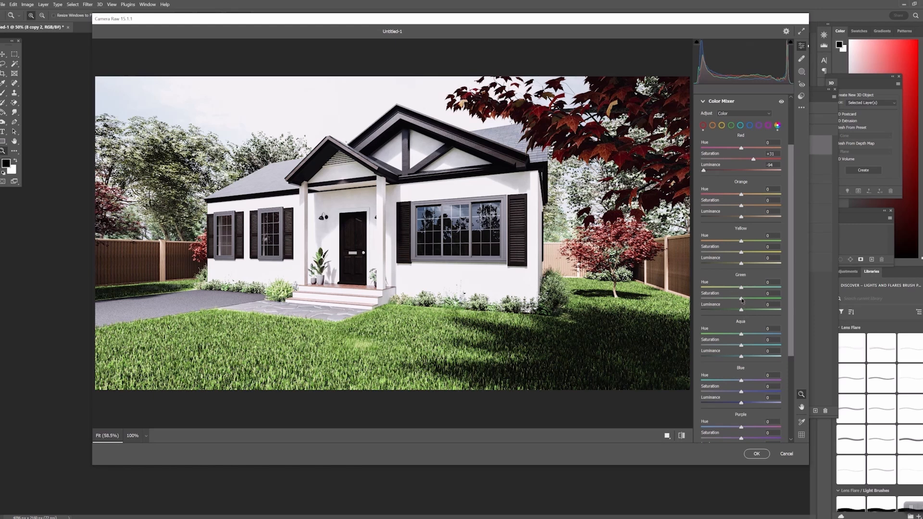
mouse_move(741, 299)
mouse_down()
mouse_move(791, 301)
mouse_move(746, 300)
mouse_up()
mouse_move(743, 300)
mouse_down()
mouse_move(736, 311)
mouse_move(751, 310)
mouse_move(727, 311)
mouse_move(738, 311)
mouse_up()
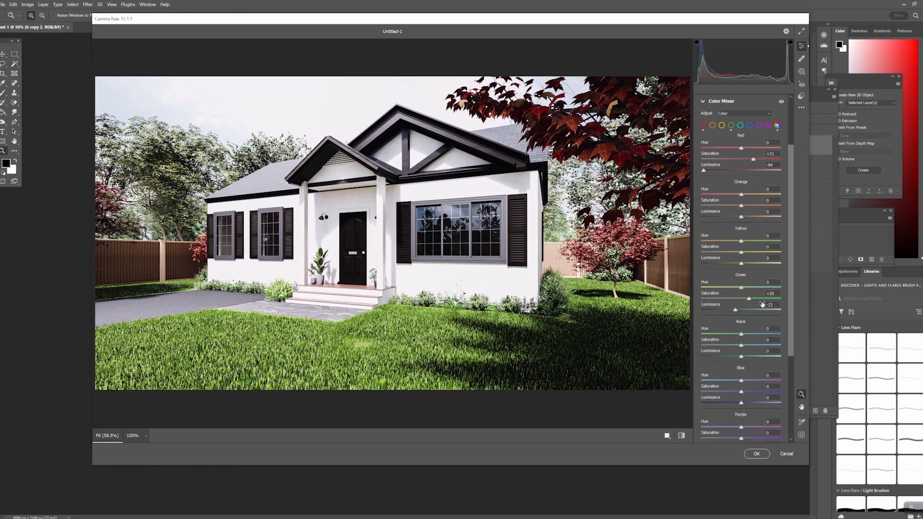
scroll(762, 305, down, 5)
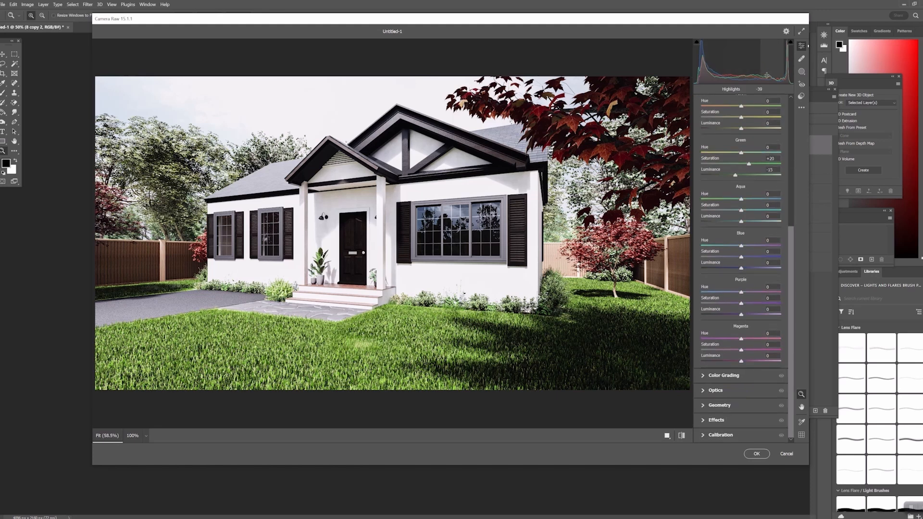
Fine-tune the highlights and the green color mix, and apply the Camera Raw Filter to 8 copy 2
mouse_move(785, 61)
mouse_down()
mouse_move(772, 60)
mouse_move(802, 60)
mouse_move(782, 60)
mouse_up()
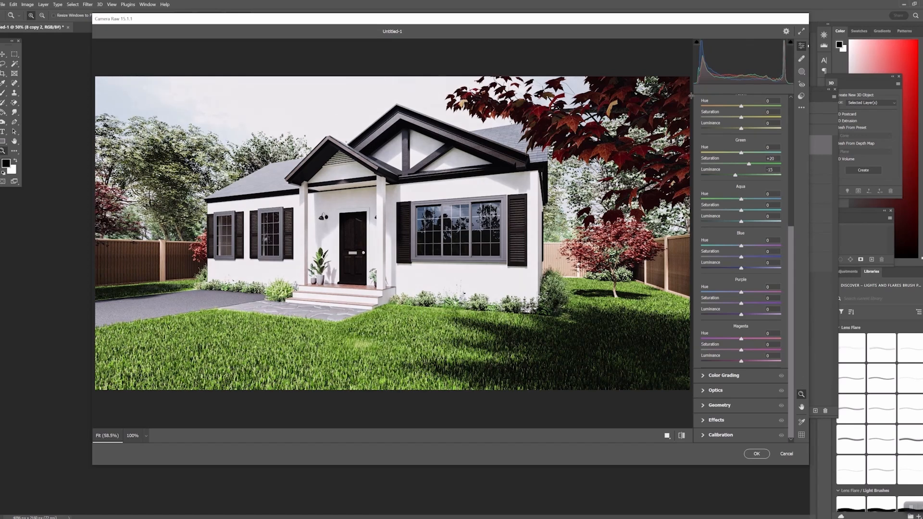
scroll(691, 96, up, 7)
scroll(478, 299, down, 12)
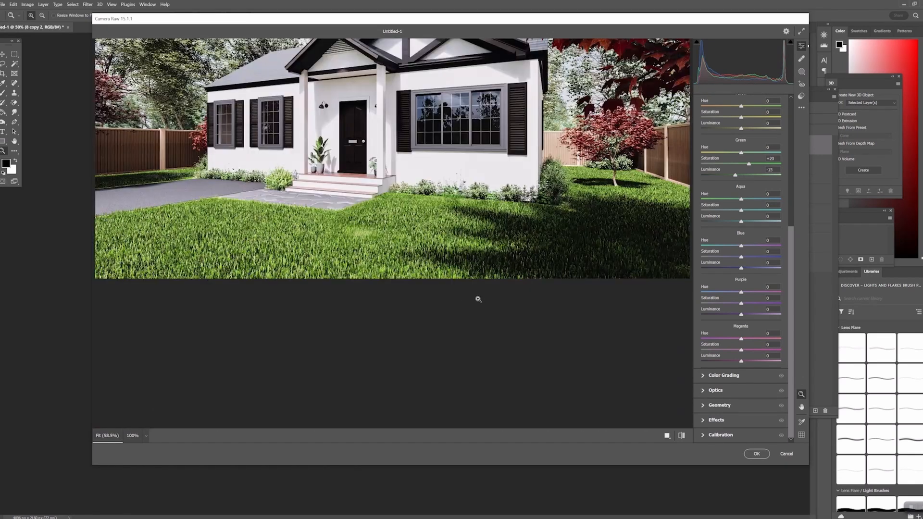
scroll(467, 299, up, 6)
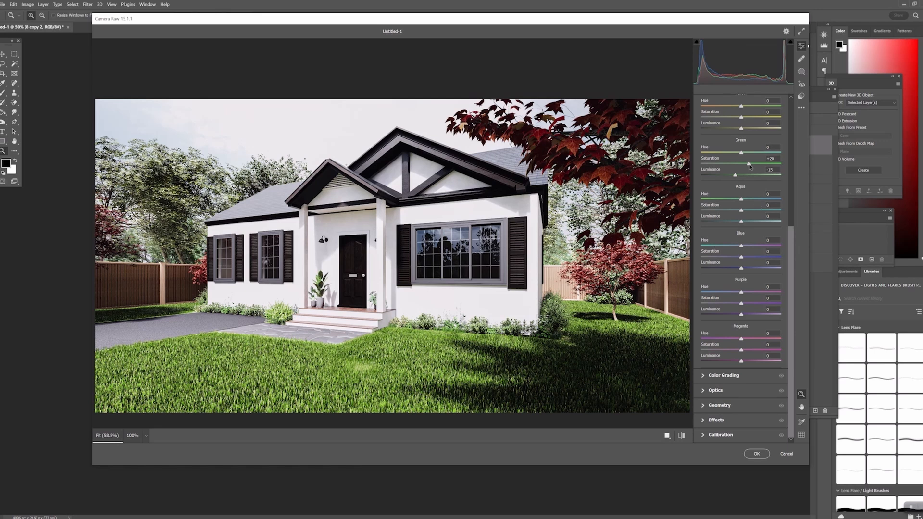
drag(749, 165, 740, 178)
click(756, 454)
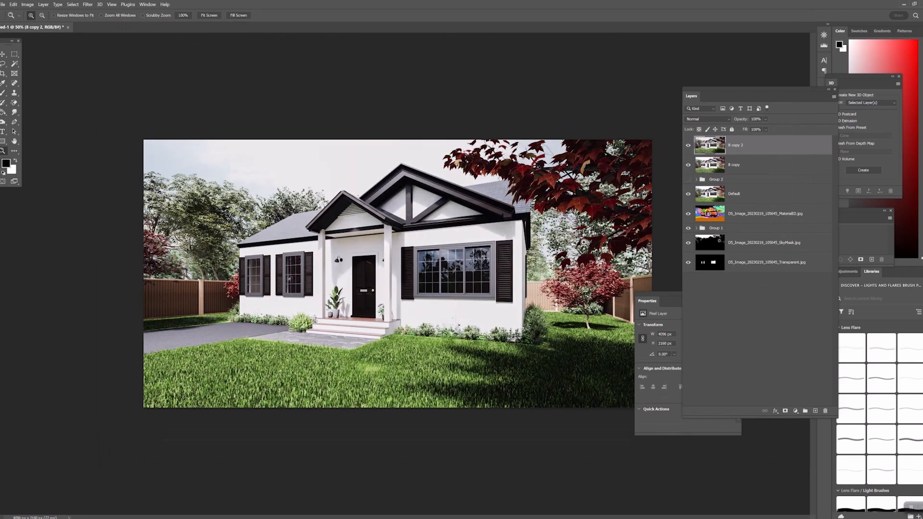
Compare the original Default layer with the edited versions by hiding and showing 8 copy 2 and 8 copy
click(688, 145)
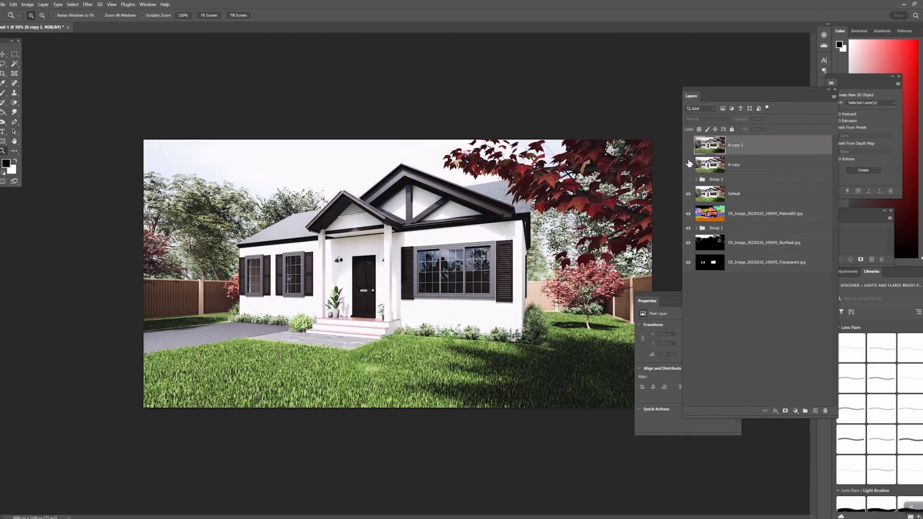
click(688, 164)
click(725, 195)
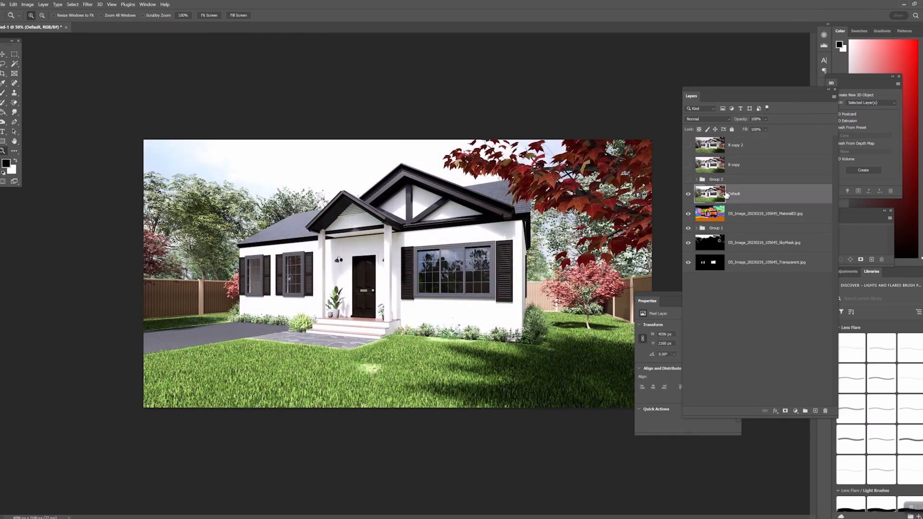
click(689, 165)
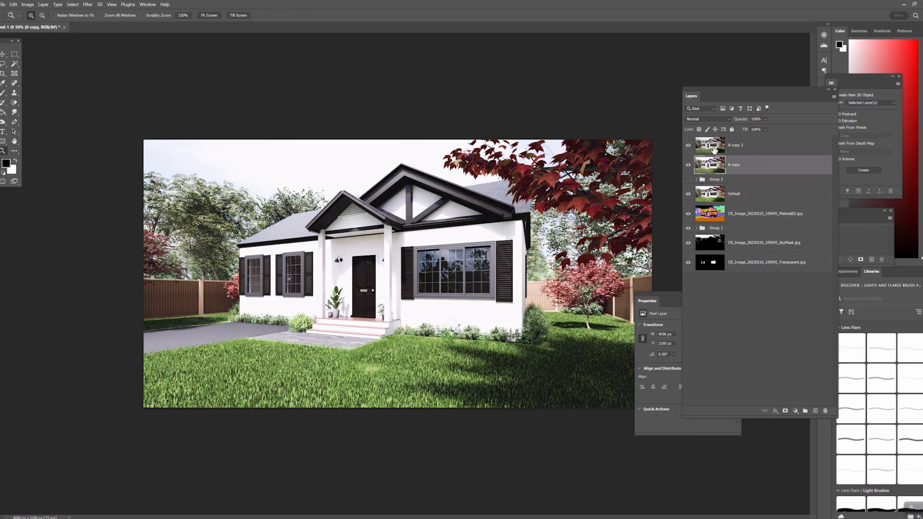
Compare 8 copy 2 with the layer beneath it and lower its opacity to 73%
click(688, 145)
click(688, 145)
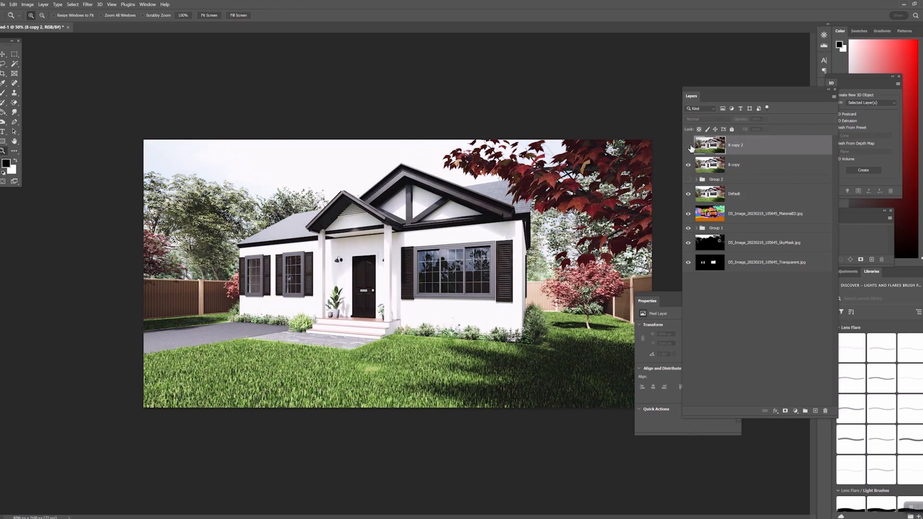
click(688, 146)
click(689, 146)
click(688, 145)
click(766, 119)
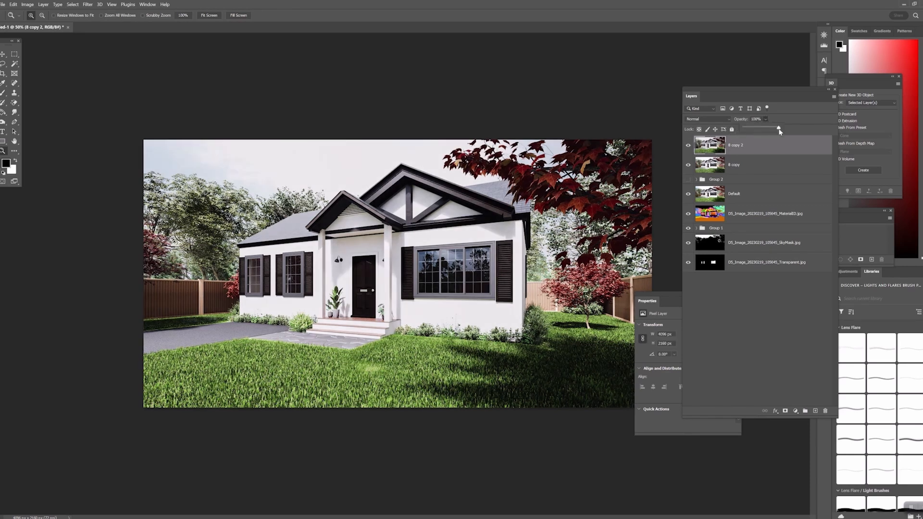
drag(779, 130, 770, 130)
Duplicate the Default layer within the document as Default copy
click(760, 213)
click(758, 192)
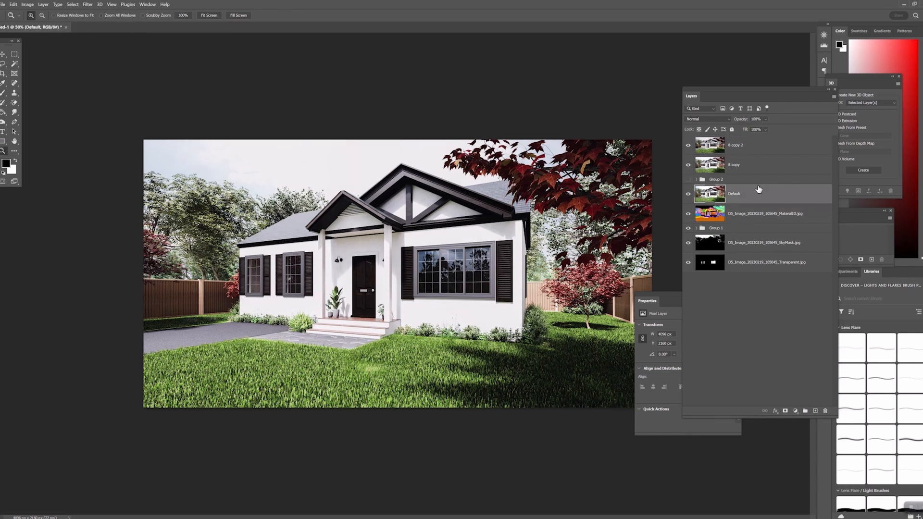
right_click(737, 191)
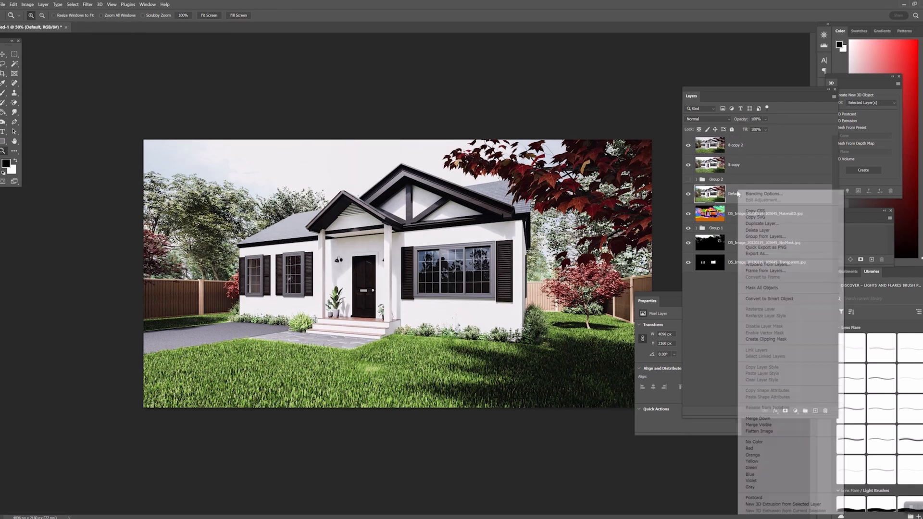
click(764, 224)
click(525, 156)
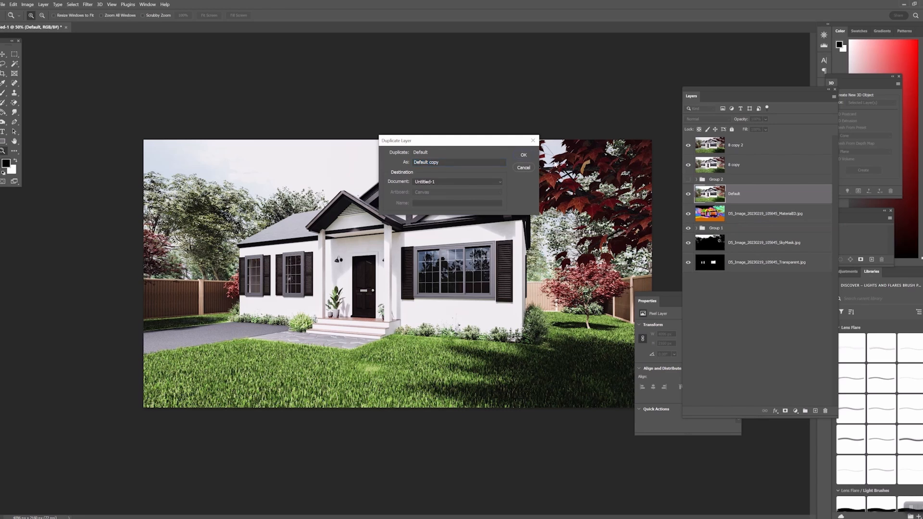
click(524, 155)
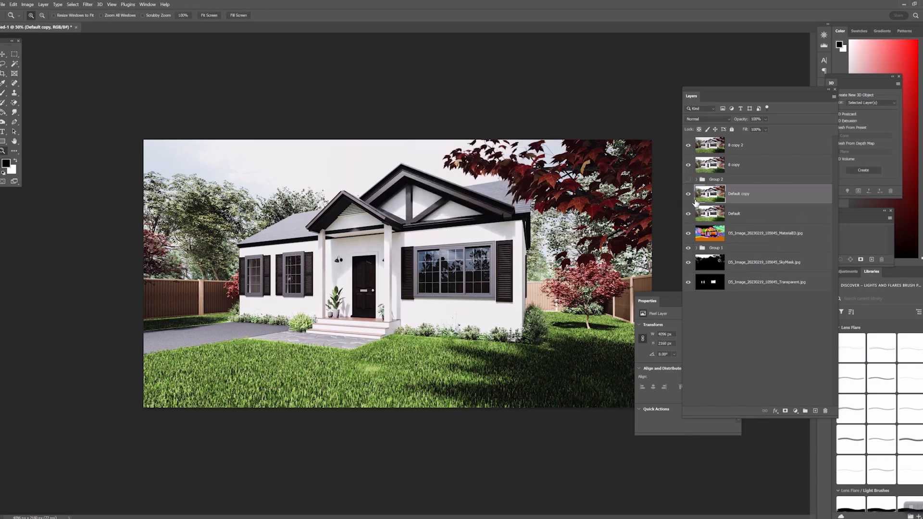
Move Default copy above Group 2 and merge it with 8 copy and 8 copy 2
drag(712, 200, 763, 177)
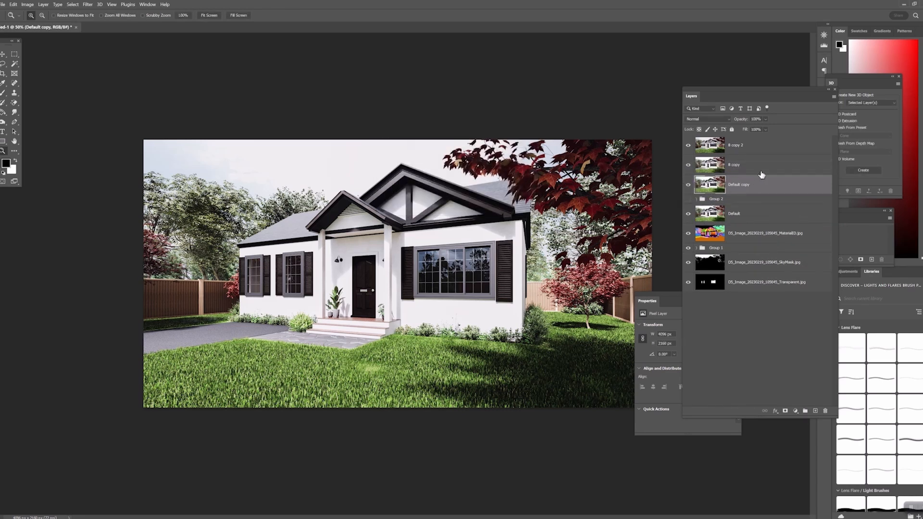
shift+click(769, 150)
right_click(769, 151)
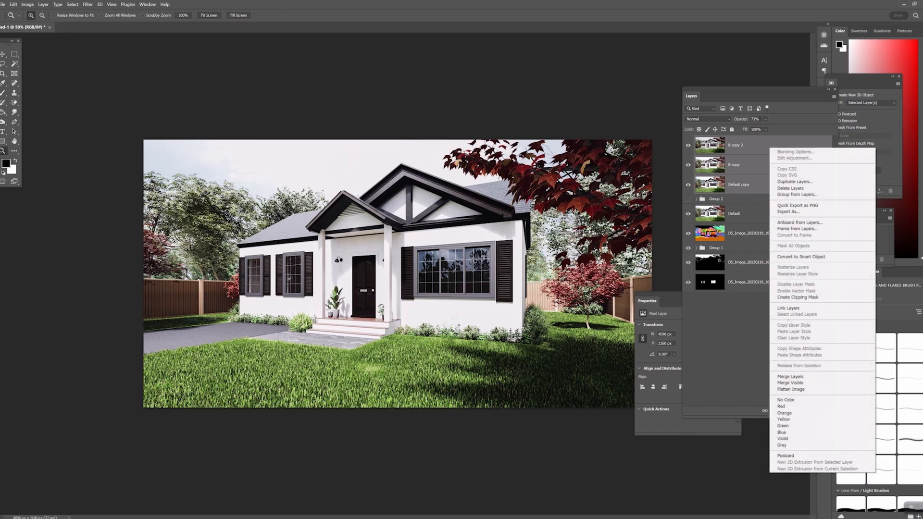
click(793, 377)
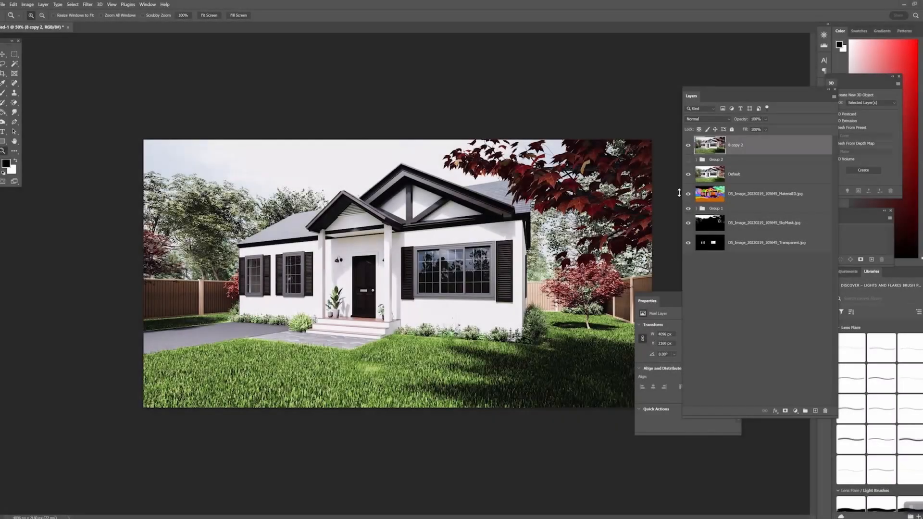
Duplicate the merged layer 8 copy 2 as 8 copy 3
right_click(748, 146)
click(776, 180)
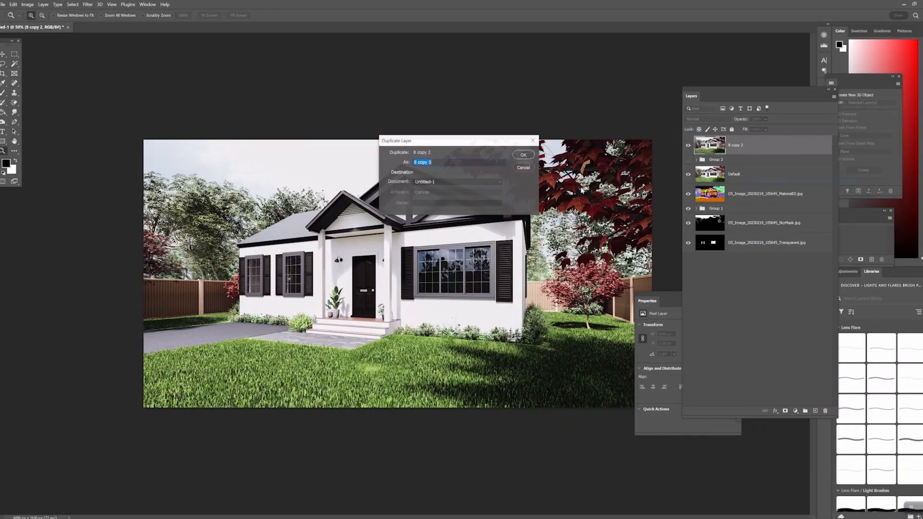
click(524, 157)
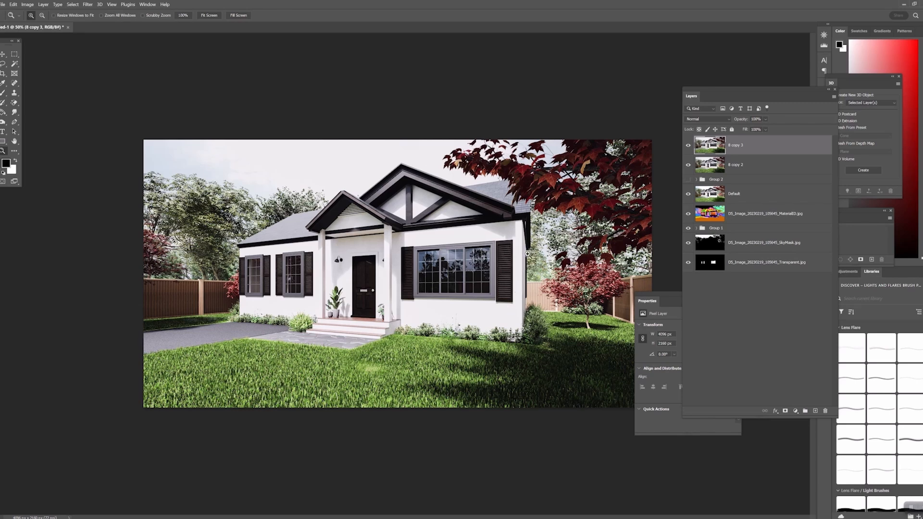
Choose the Blur tool for detail work on 8 copy 3 and reduce its brush to a small size
alt+scroll(529, 255, up, 4)
drag(589, 218, 348, 334)
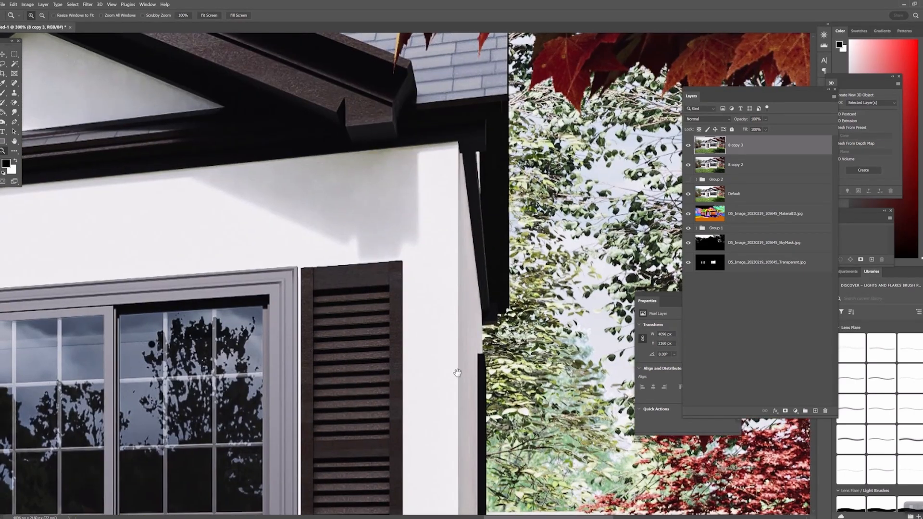
drag(458, 374, 441, 189)
alt+scroll(438, 197, down, 1)
drag(444, 223, 447, 394)
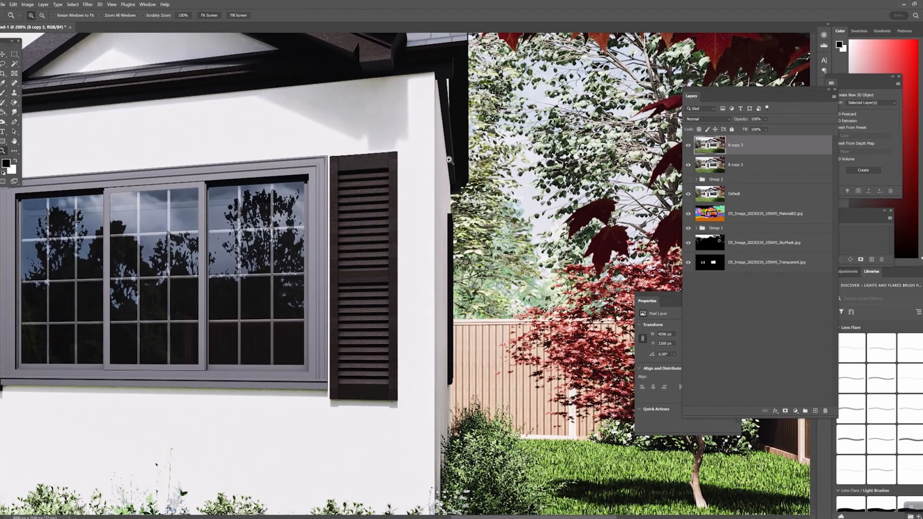
click(3, 122)
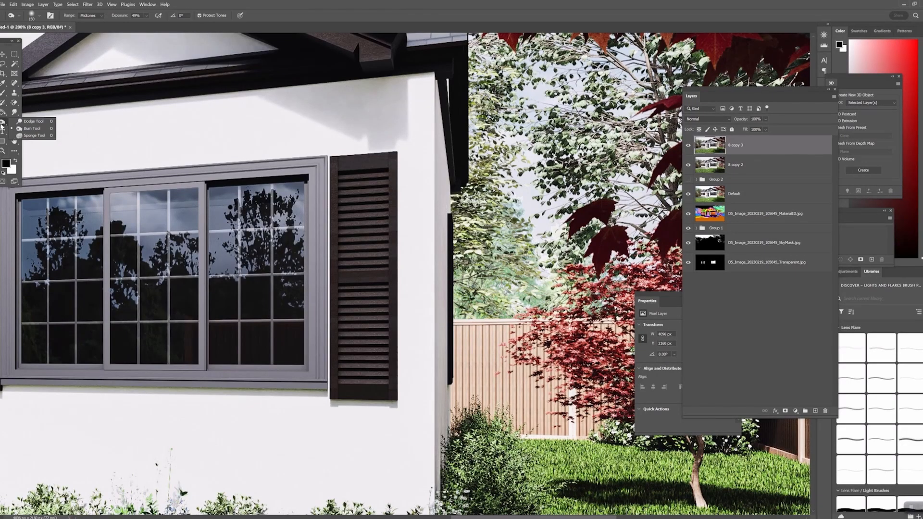
click(13, 113)
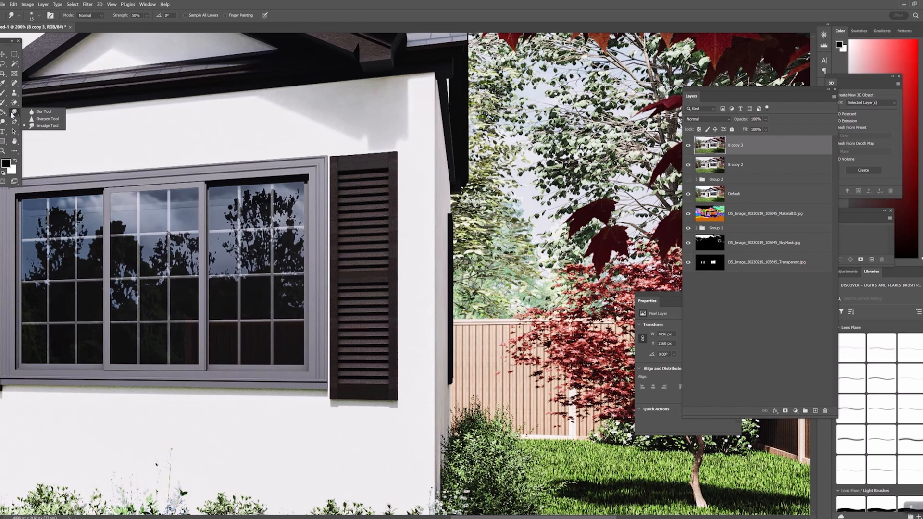
click(43, 112)
key(bracketleft)
key(bracketleft)
key(bracketleft)
key(bracketleft)
key(bracketleft)
key(bracketleft)
key(bracketleft)
key(bracketleft)
key(bracketleft)
key(bracketleft)
key(bracketleft)
key(bracketleft)
key(bracketleft)
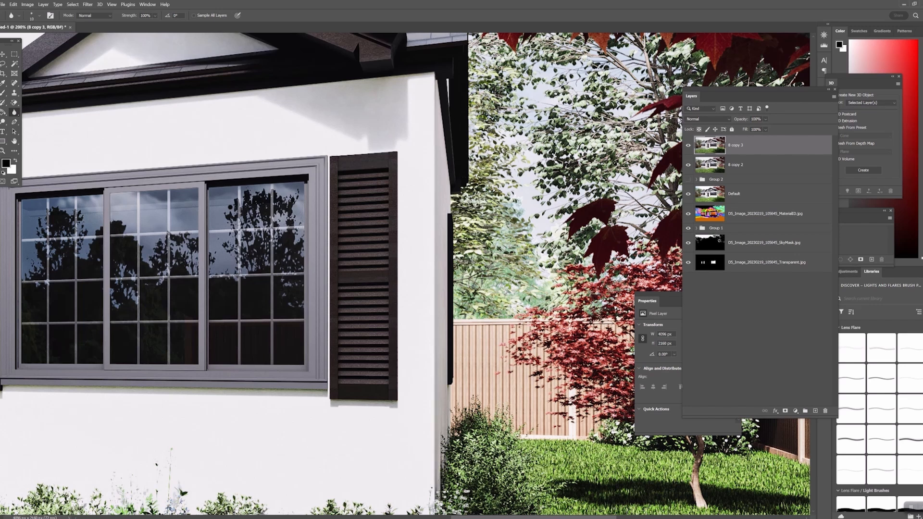
Examine the house walls, windows and planting up close and return to a view of the whole house
drag(472, 333, 458, 194)
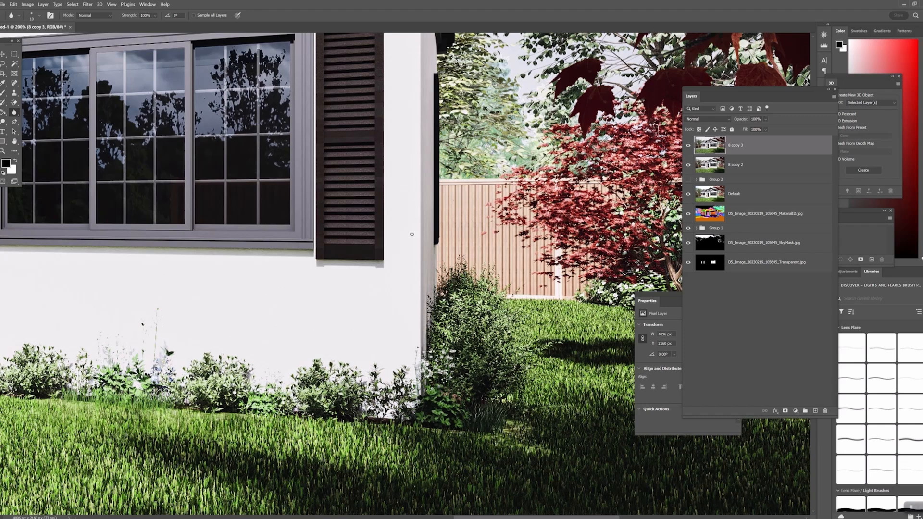
drag(253, 323, 381, 439)
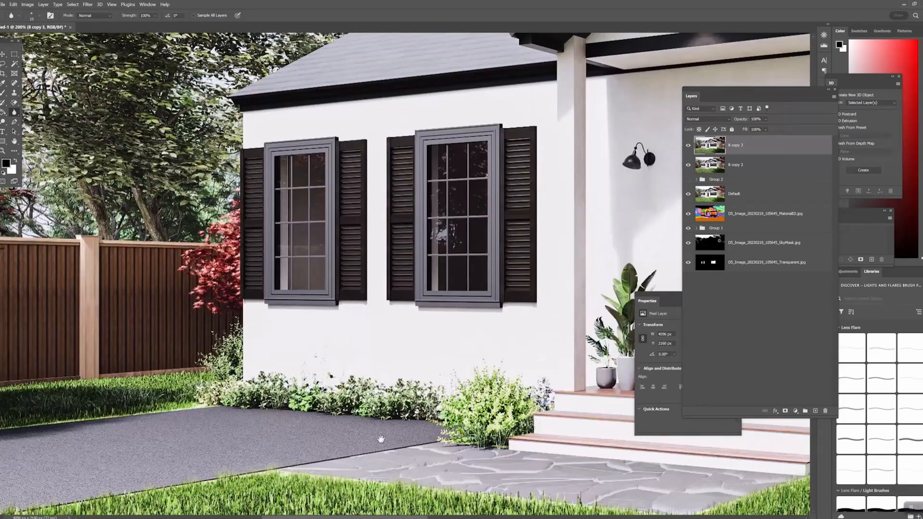
drag(338, 223, 359, 278)
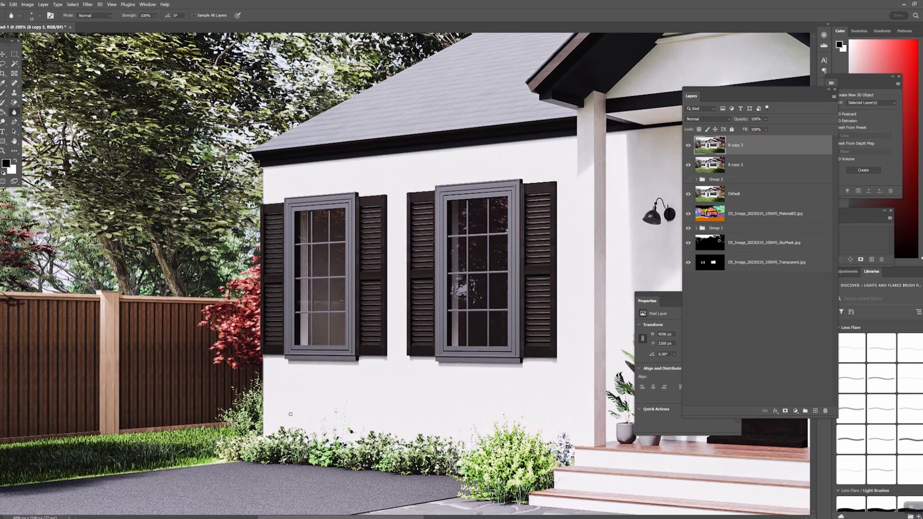
key(z)
alt+click(478, 398)
alt+click(481, 394)
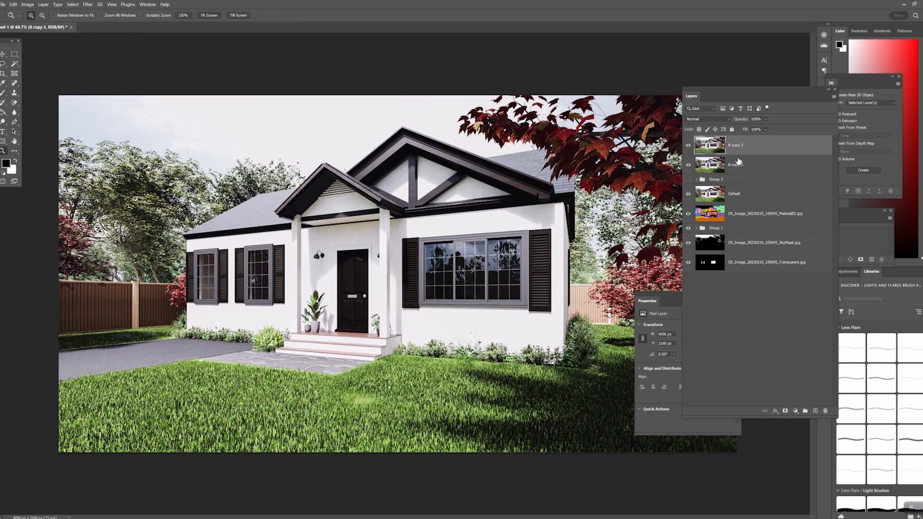
Duplicate layer 8 copy 3 as 8 copy 4
right_click(782, 142)
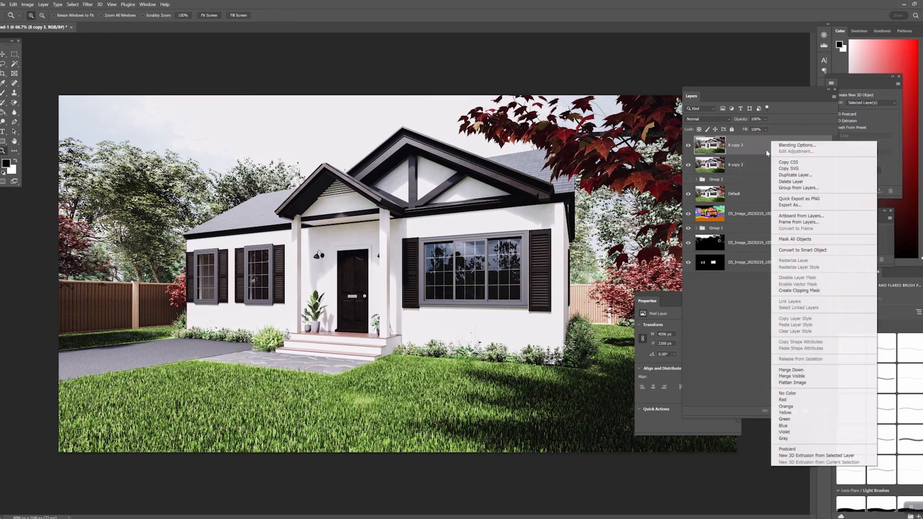
click(798, 176)
click(518, 157)
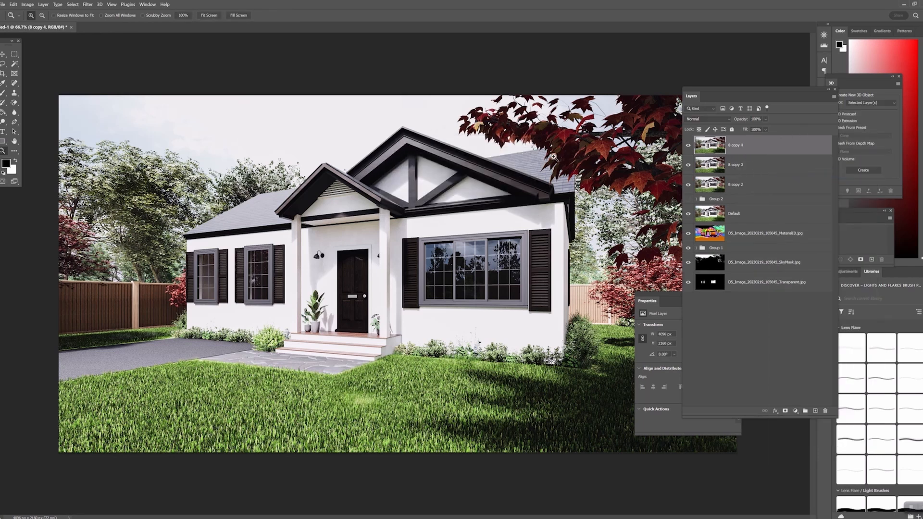
Apply a High Pass filter with a 1.0-pixel radius to 8 copy 4 and set its blend mode to Overlay
click(90, 6)
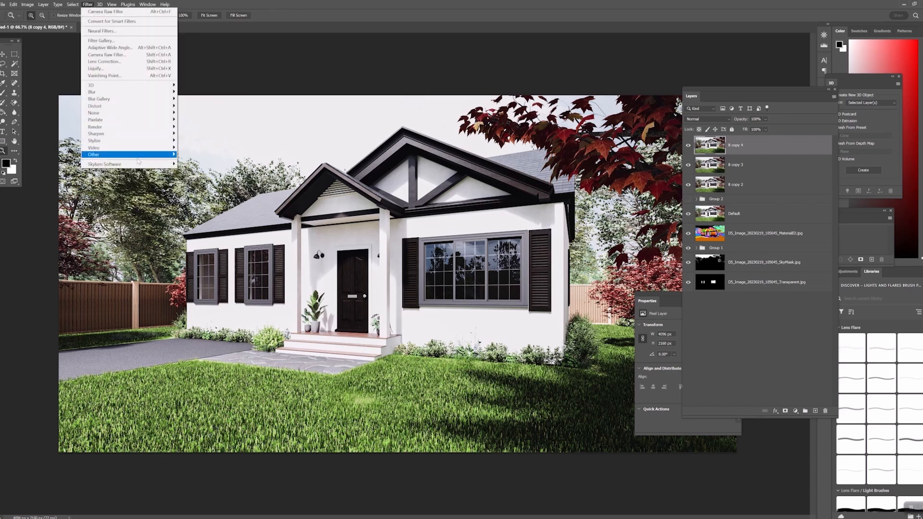
mouse_move(140, 160)
click(194, 162)
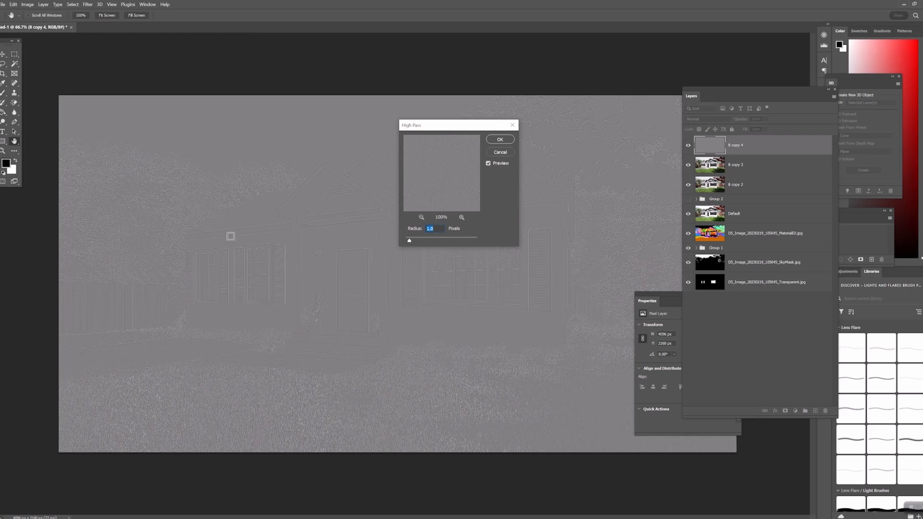
click(500, 139)
key(z)
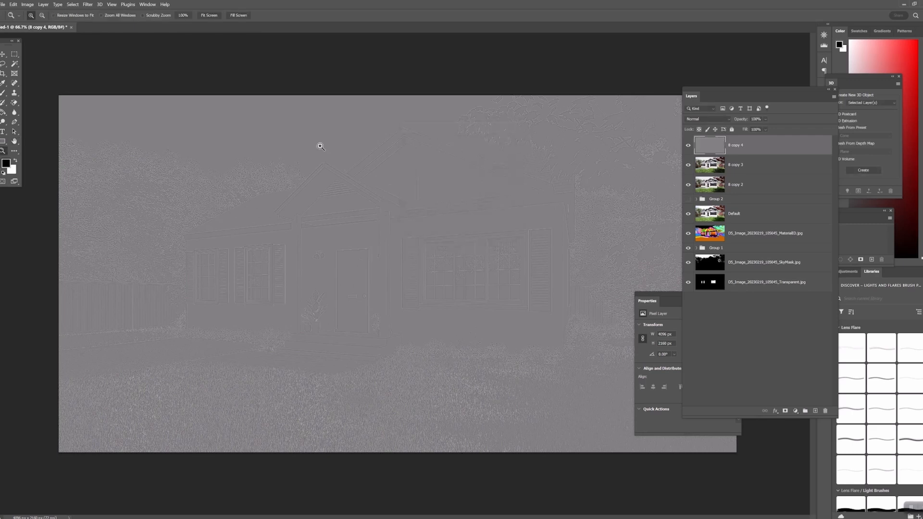
click(714, 117)
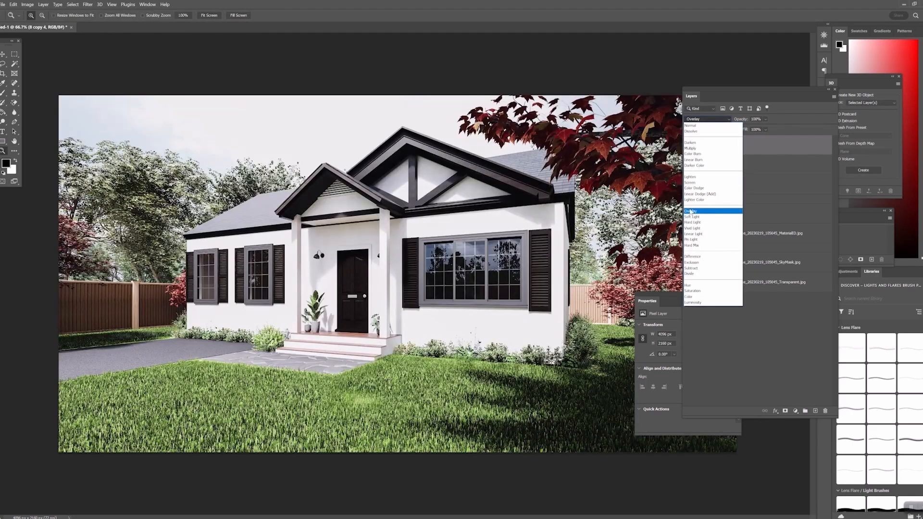
click(690, 212)
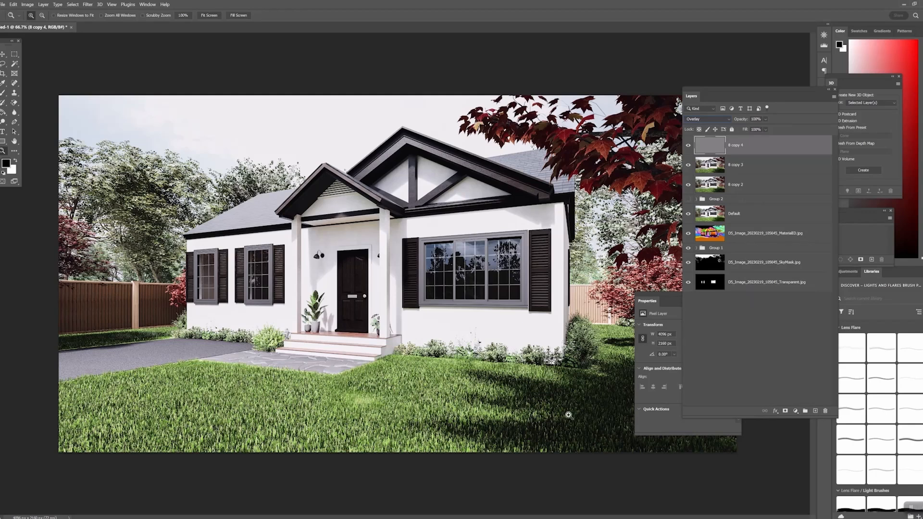
Compare the sharpening on and off around the potted plants, and merge 8 copy 4 down into 8 copy 3
click(306, 325)
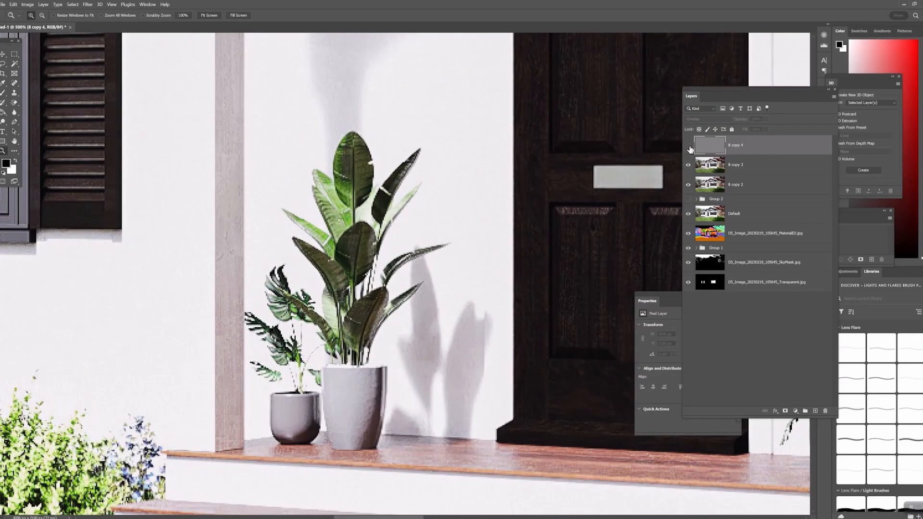
click(689, 145)
click(688, 145)
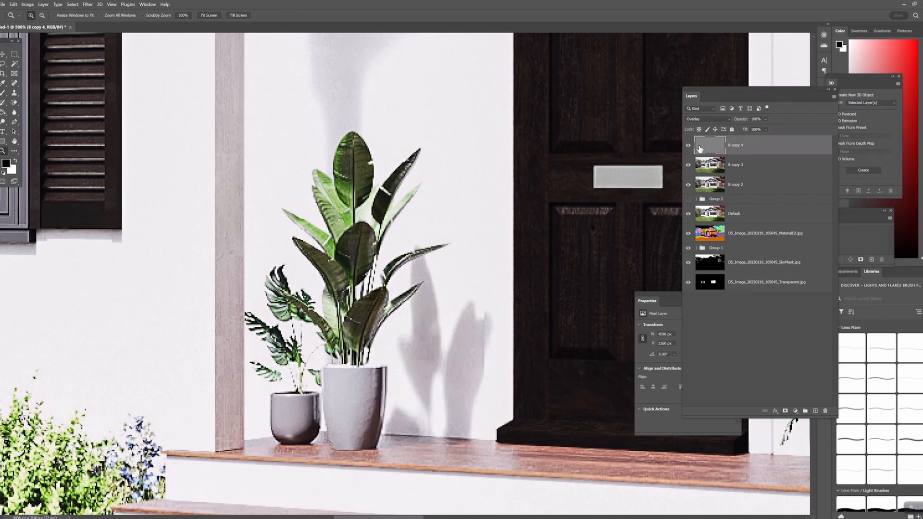
click(768, 120)
drag(773, 127, 769, 128)
right_click(764, 147)
click(784, 372)
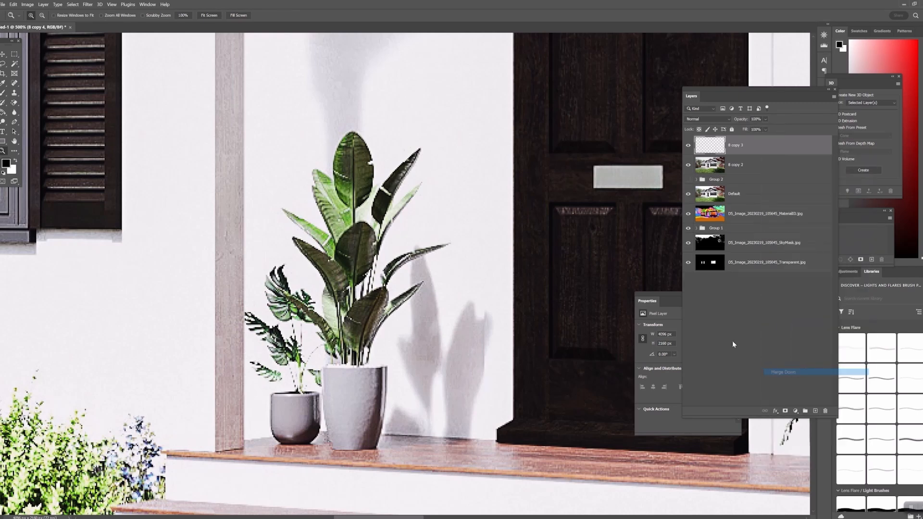
Move the MaterialID layer to the top of the layer stack, above 8 copy 3
alt+click(503, 238)
alt+click(503, 238)
alt+click(503, 239)
alt+click(503, 239)
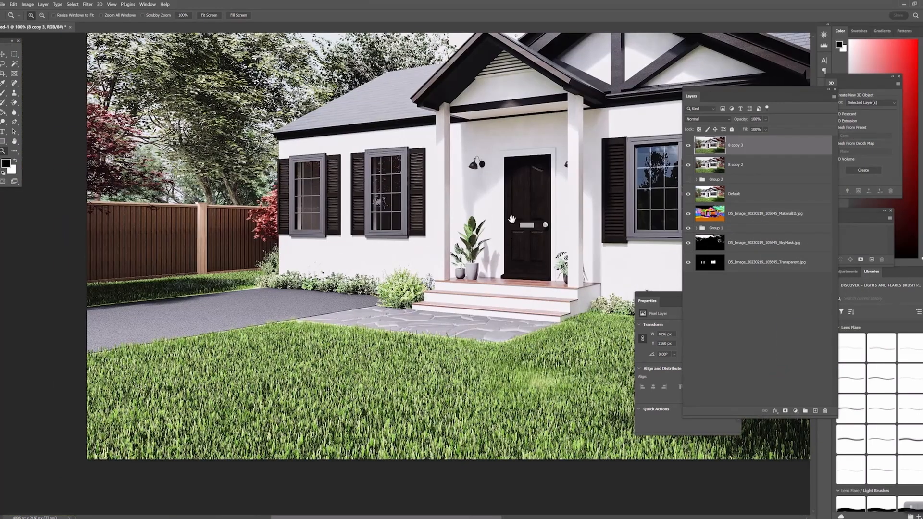
drag(519, 222, 316, 299)
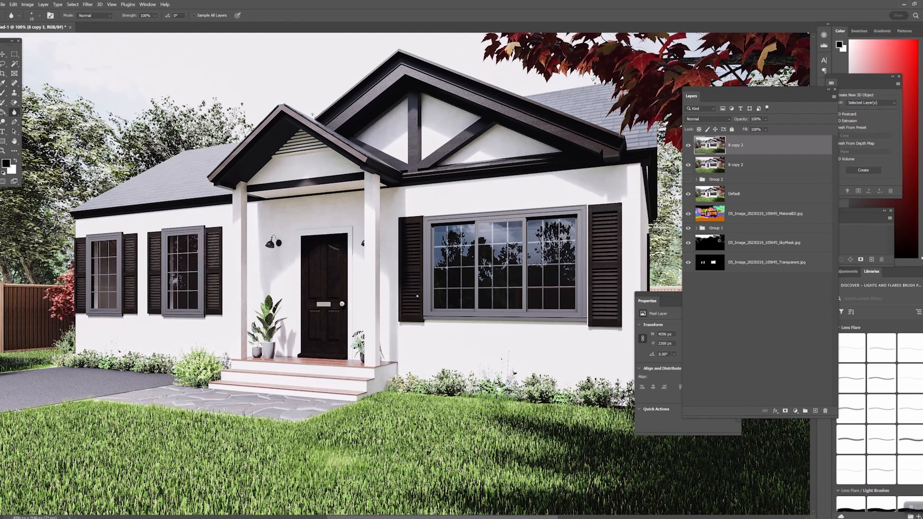
alt+click(421, 295)
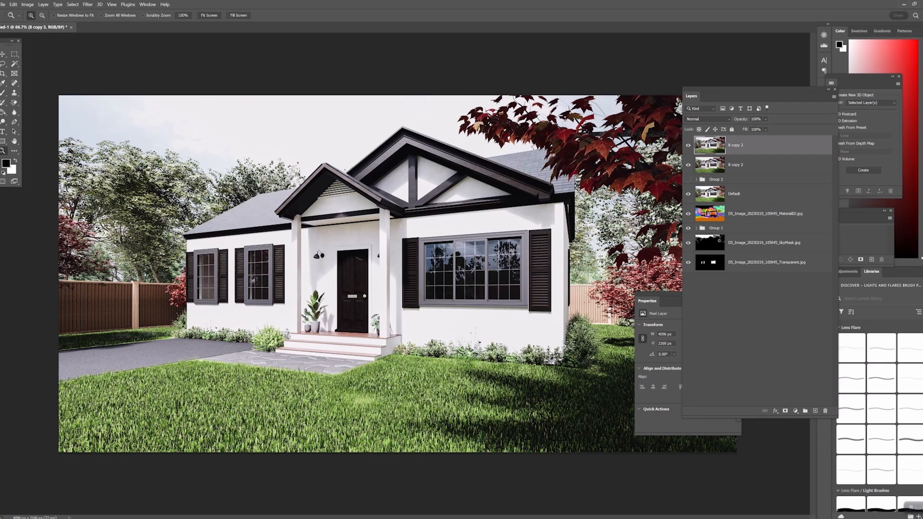
click(712, 216)
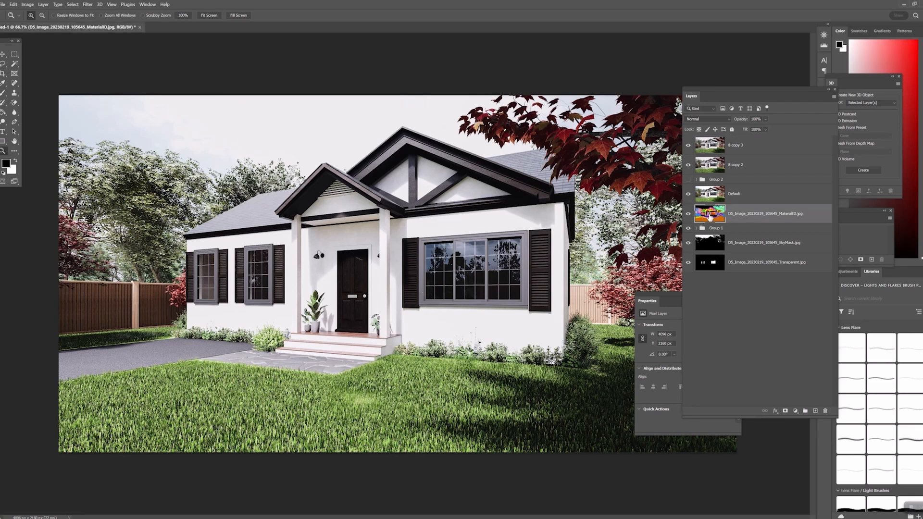
drag(708, 219, 709, 145)
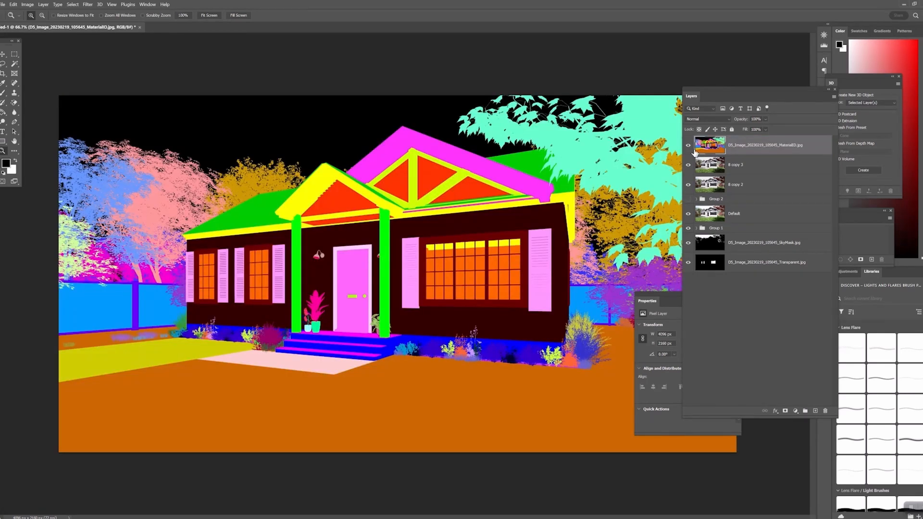
Select the overhanging foreground maple foliage by its colour on the MaterialID layer with the Magic Wand, and hide that layer
click(15, 64)
right_click(14, 65)
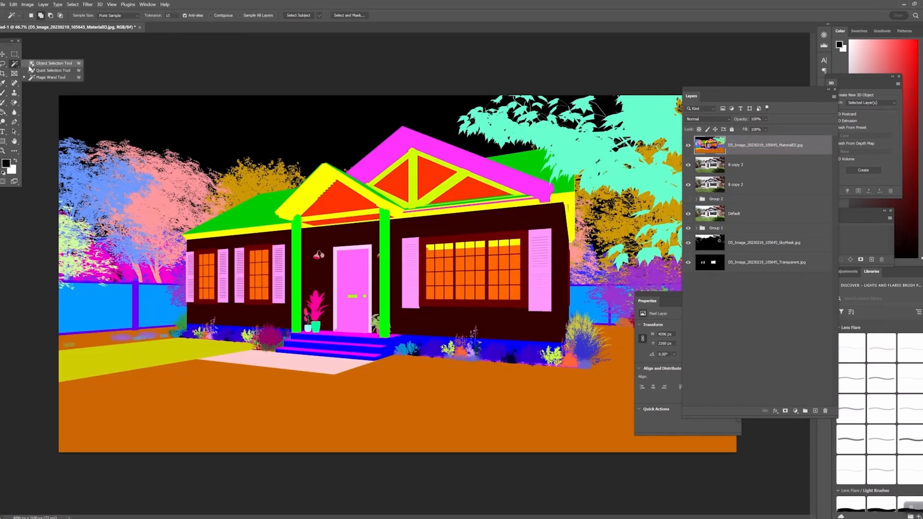
click(47, 78)
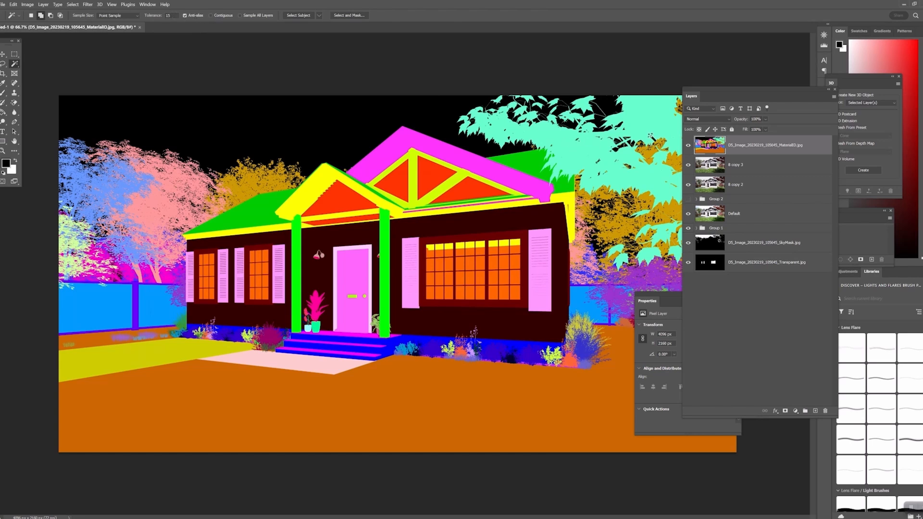
click(649, 129)
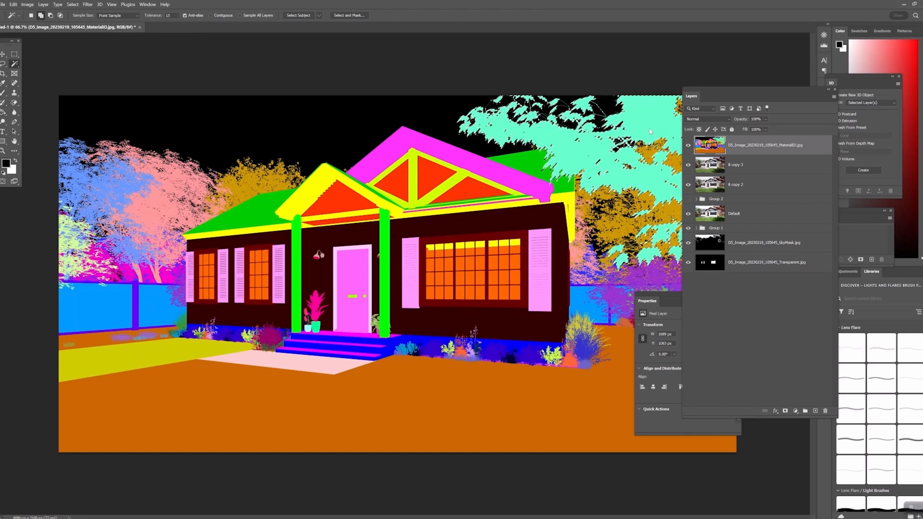
click(688, 146)
Duplicate layer 8 copy 3 as 8 copy 4 while keeping the foliage selection
click(720, 164)
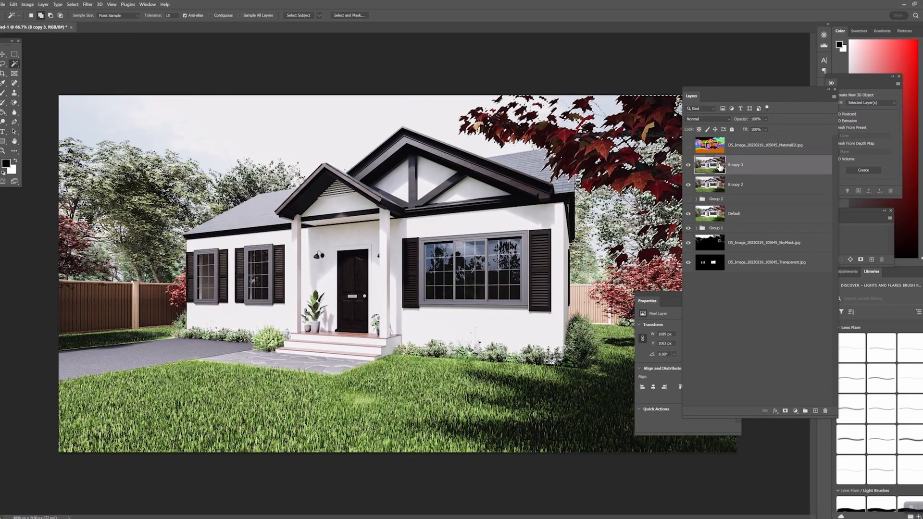
right_click(745, 166)
click(772, 198)
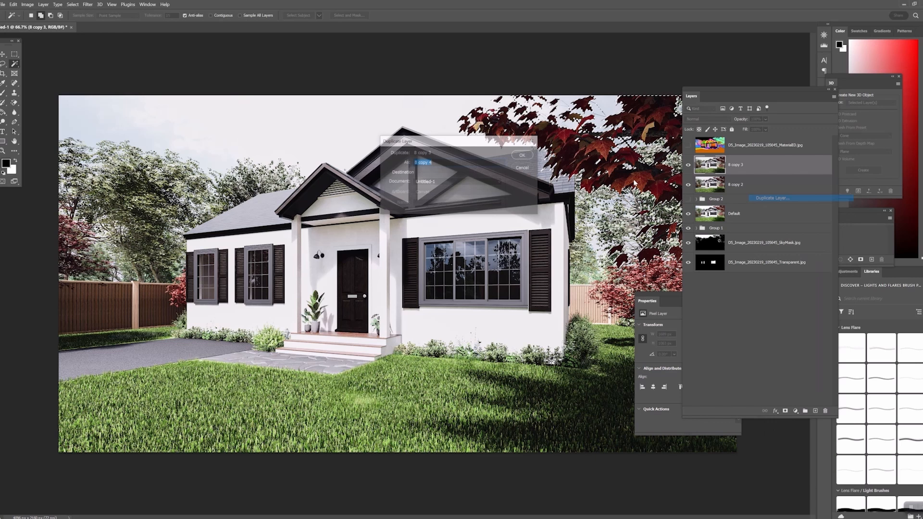
click(523, 156)
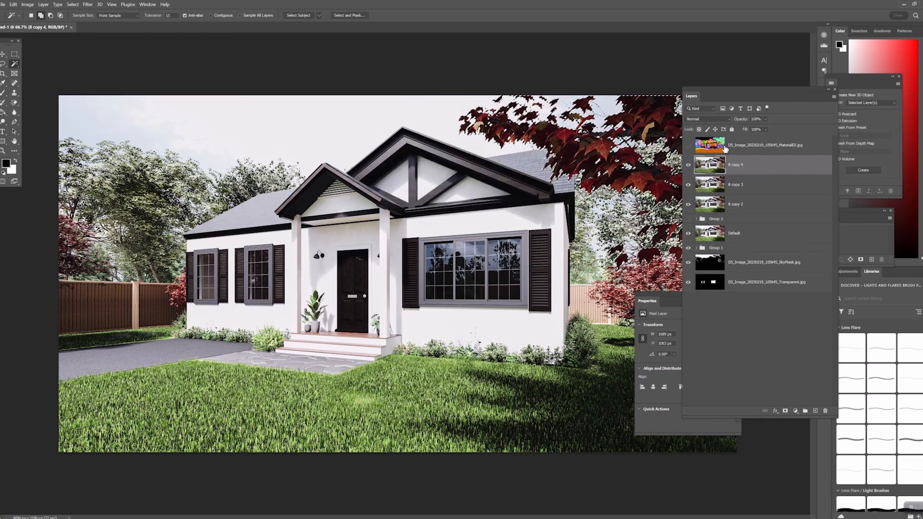
Apply a Gaussian Blur to the selected maple foliage on 8 copy 4, accepting the offered radius
click(88, 4)
mouse_move(144, 92)
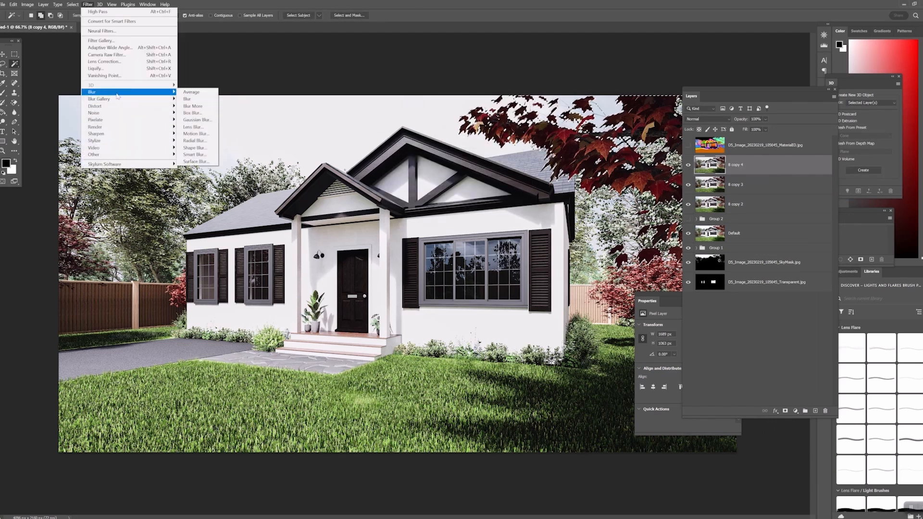
click(195, 119)
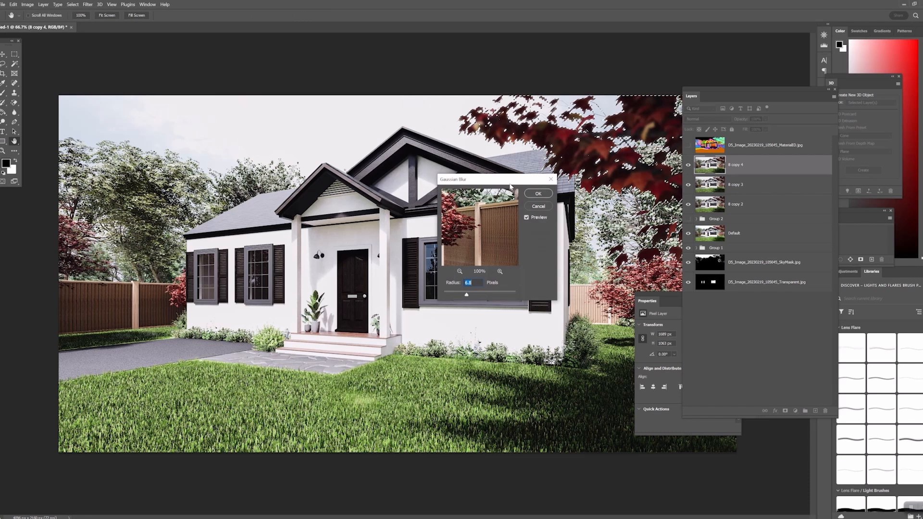
click(537, 194)
key(w)
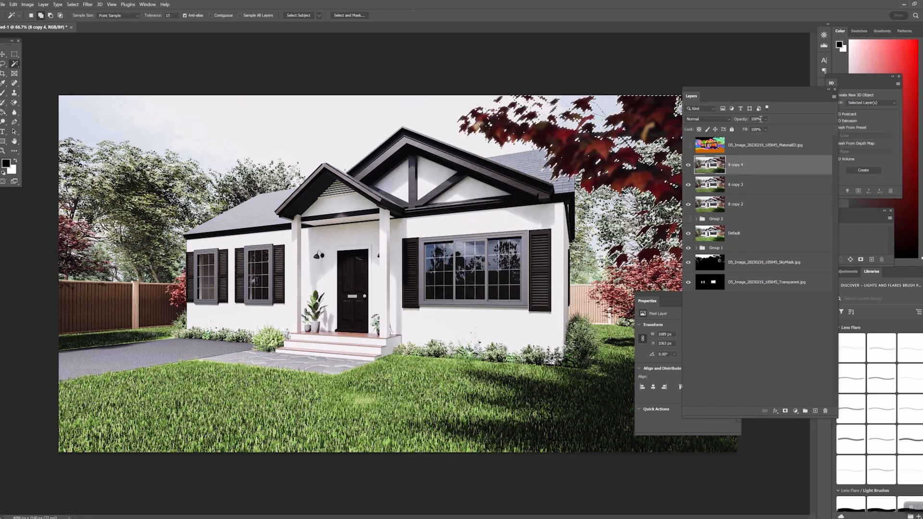
Lower the opacity of 8 copy 4 to 34% and compare the foliage with and without the blur up close
click(766, 119)
drag(766, 125, 757, 128)
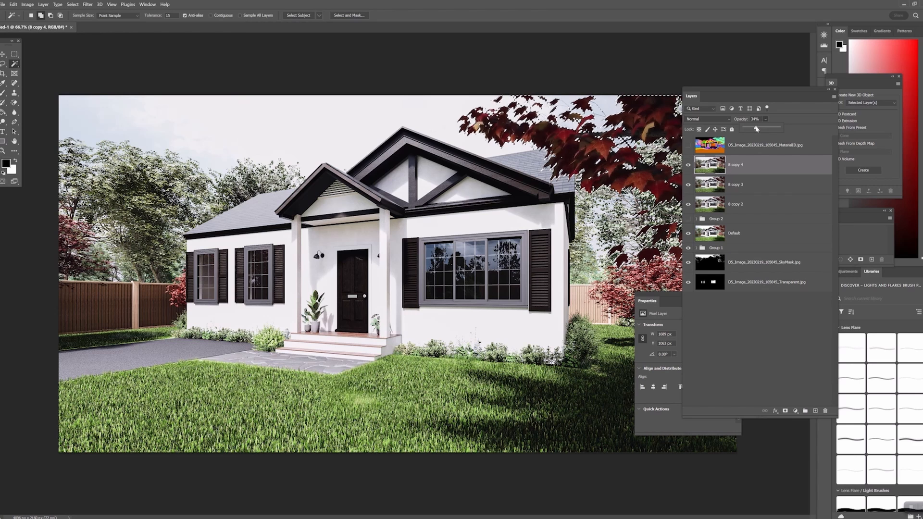
click(689, 165)
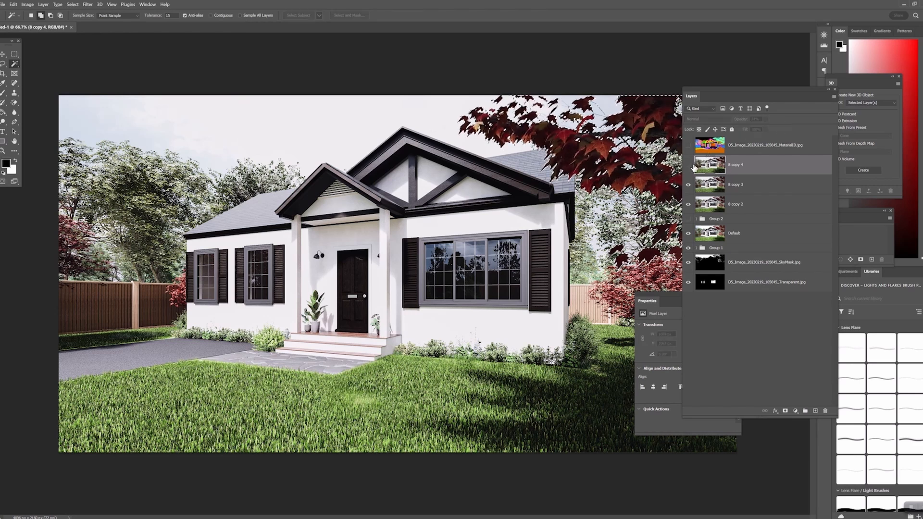
click(689, 165)
key(z)
click(640, 175)
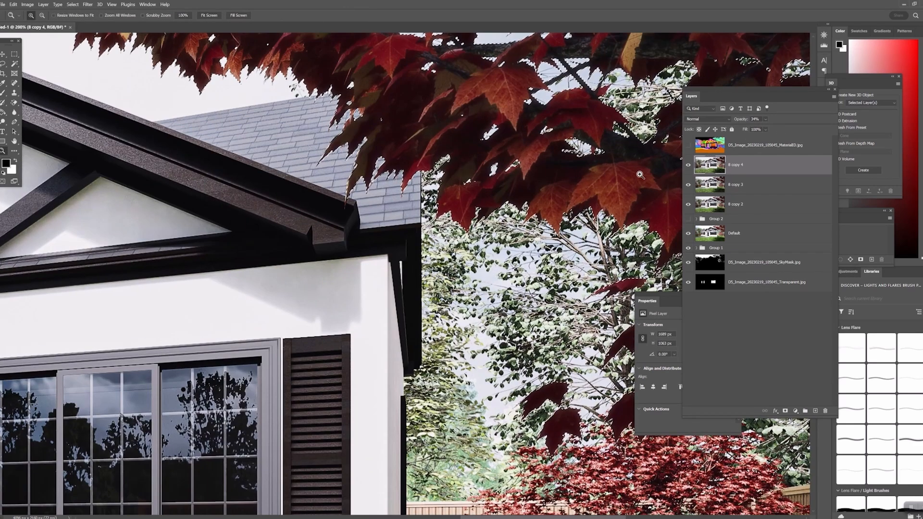
click(688, 165)
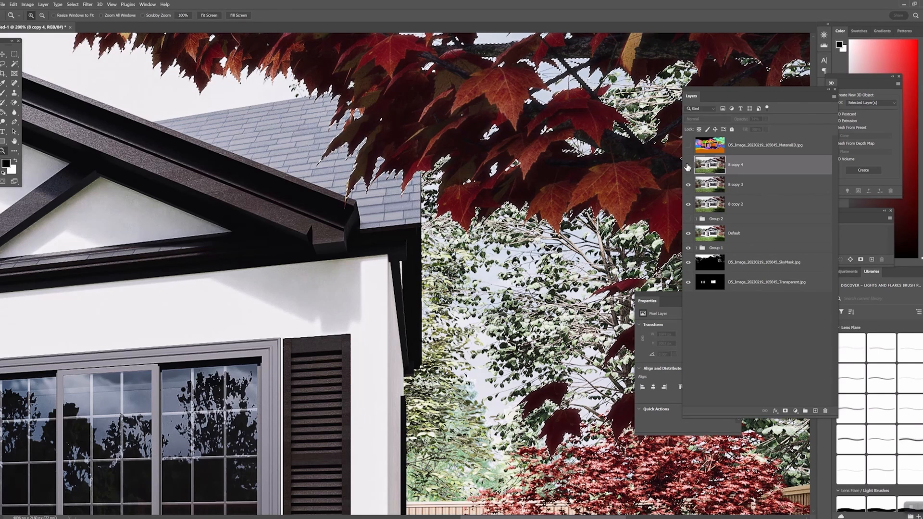
click(688, 165)
Readjust the foliage blur by setting the opacity of 8 copy 4 to 25%, and clear the foliage selection
click(766, 130)
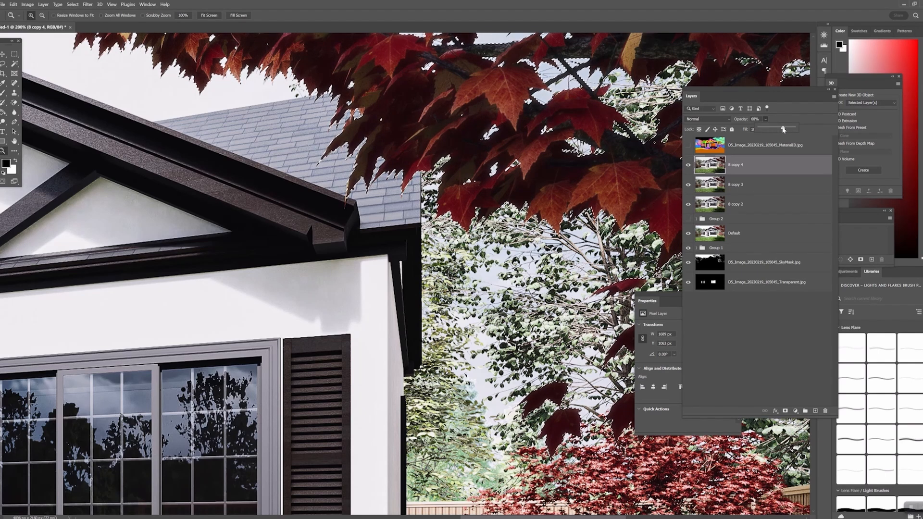
drag(784, 130, 782, 130)
key(ctrl+minus)
key(ctrl+minus)
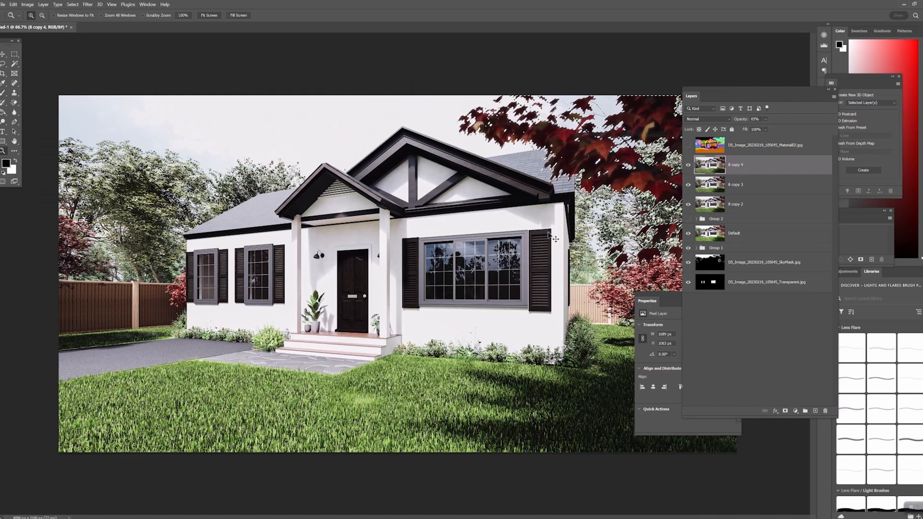
key(ctrl+d)
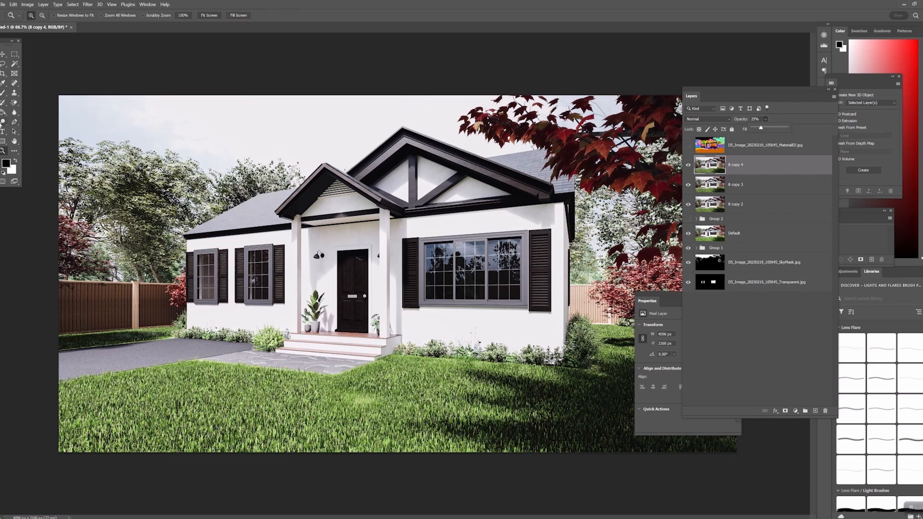
Choose the Blur tool and enlarge its brush considerably
click(15, 112)
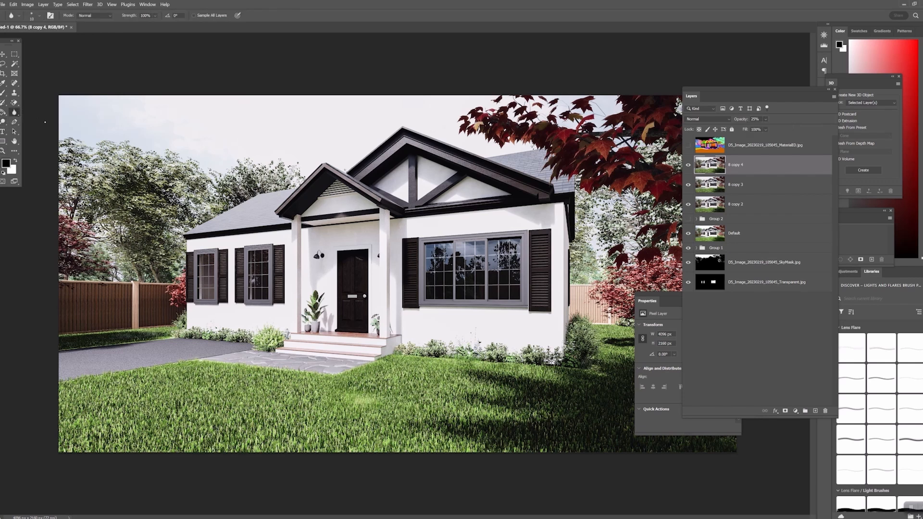
key(bracketright)
key(bracketright)
key(bracketright)
key(bracketright)
key(bracketright)
key(bracketright)
key(bracketright)
key(bracketright)
key(bracketright)
key(bracketright)
key(bracketright)
key(bracketright)
key(bracketright)
key(bracketright)
key(bracketright)
key(bracketright)
key(bracketright)
key(bracketright)
key(bracketright)
key(bracketright)
Check the whole house image and merge the blurred 8 copy 4 down into 8 copy 3
key(z)
alt+click(500, 320)
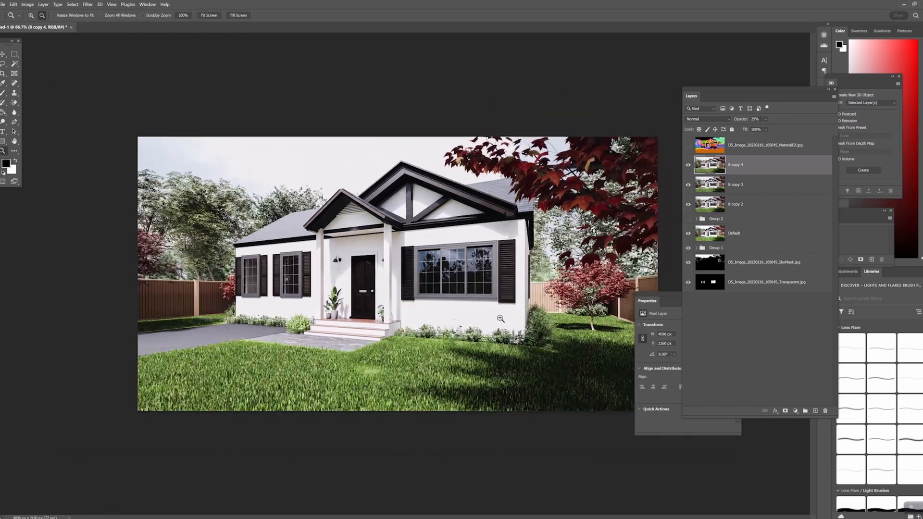
click(510, 319)
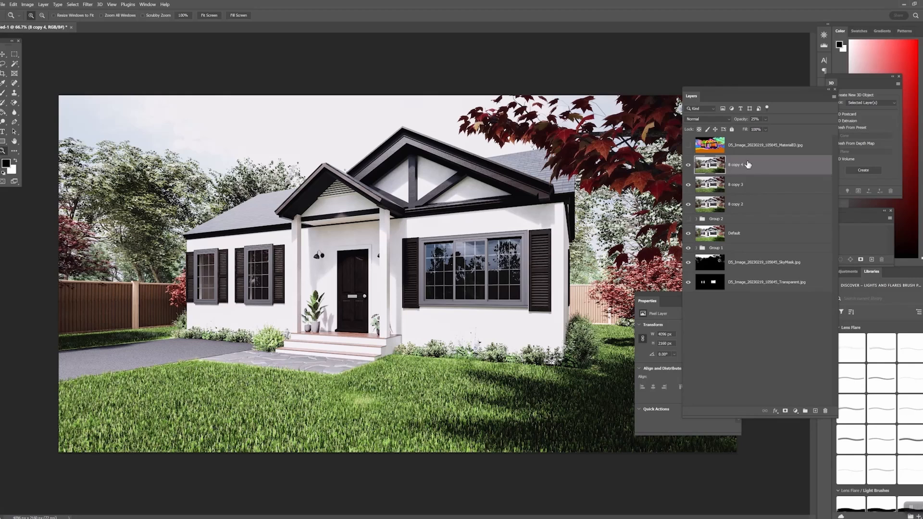
right_click(767, 163)
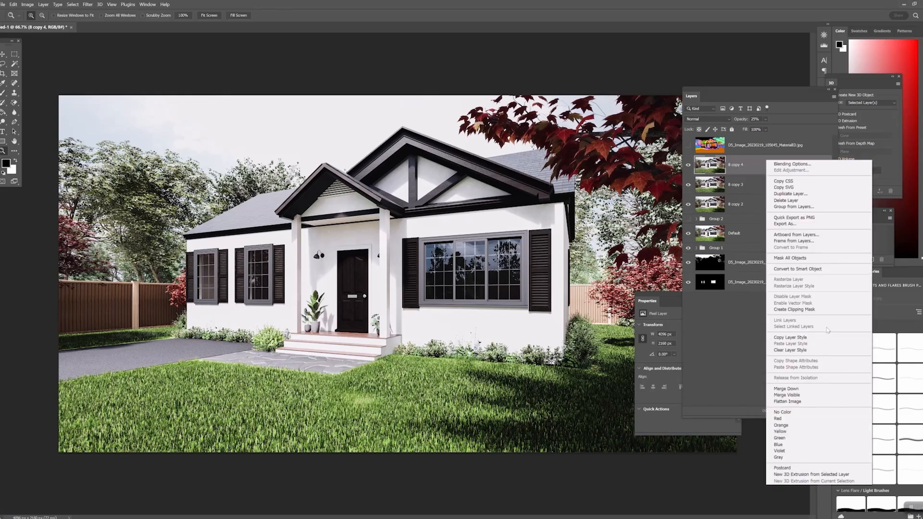
click(820, 391)
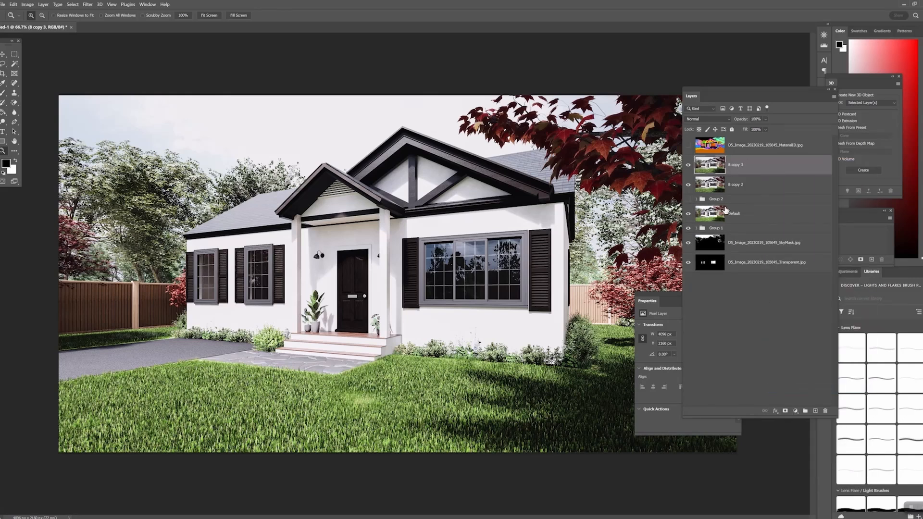
click(709, 245)
click(725, 219)
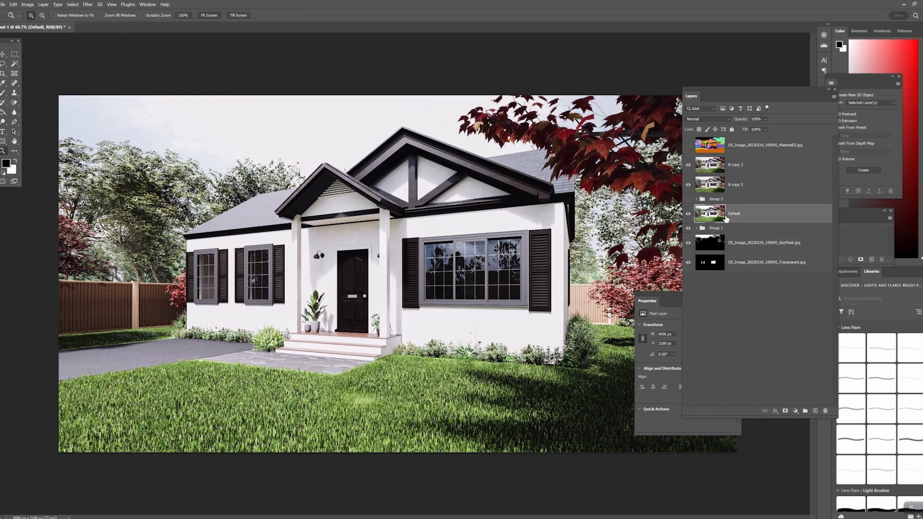
shift+click(766, 166)
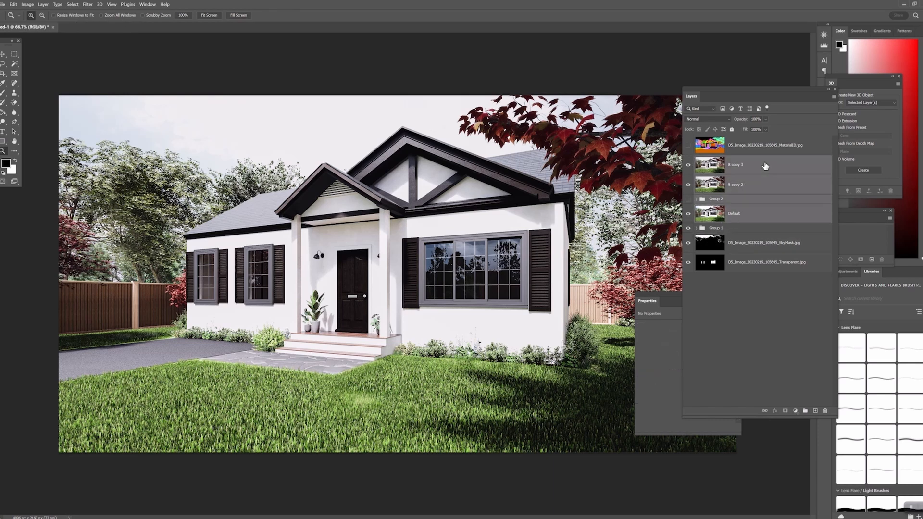
Duplicate 8 copy 3 and 8 copy 2 together and merge the two duplicates into one layer
click(751, 171)
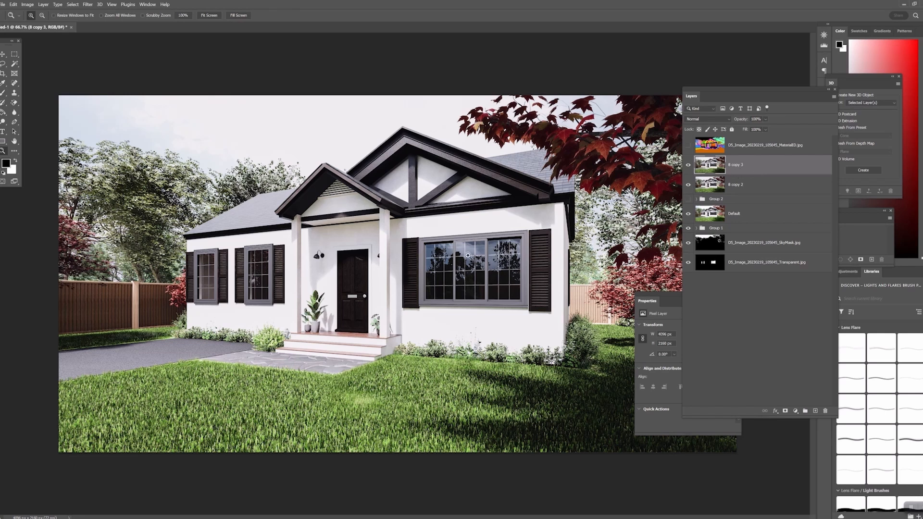
alt+click(443, 305)
click(443, 304)
shift+click(763, 184)
right_click(769, 184)
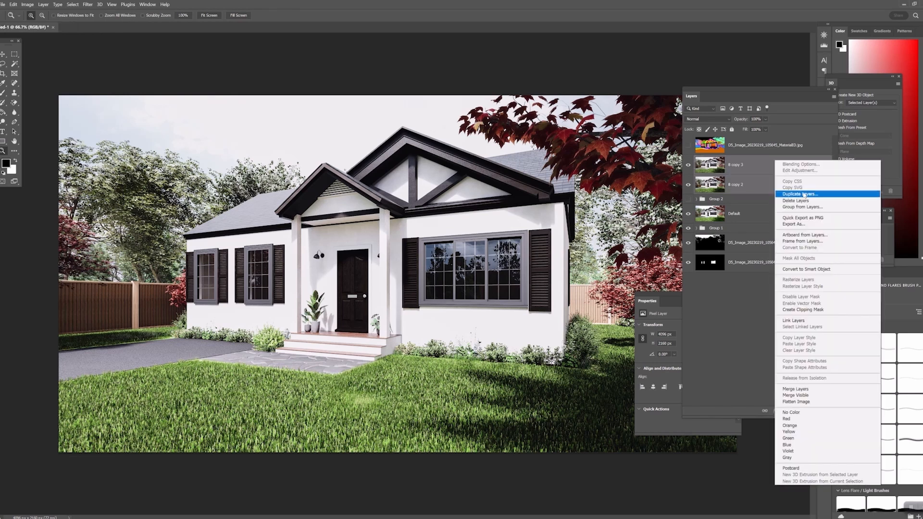
click(808, 195)
click(523, 155)
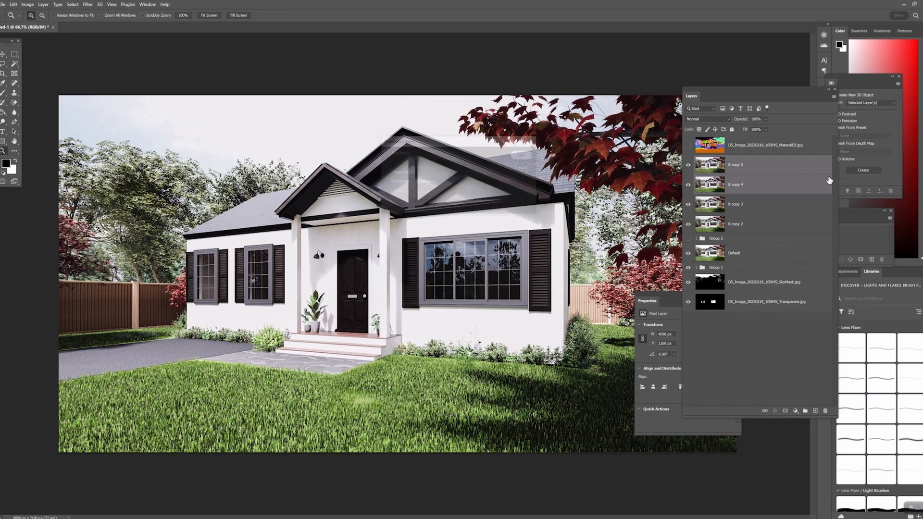
right_click(799, 164)
click(851, 394)
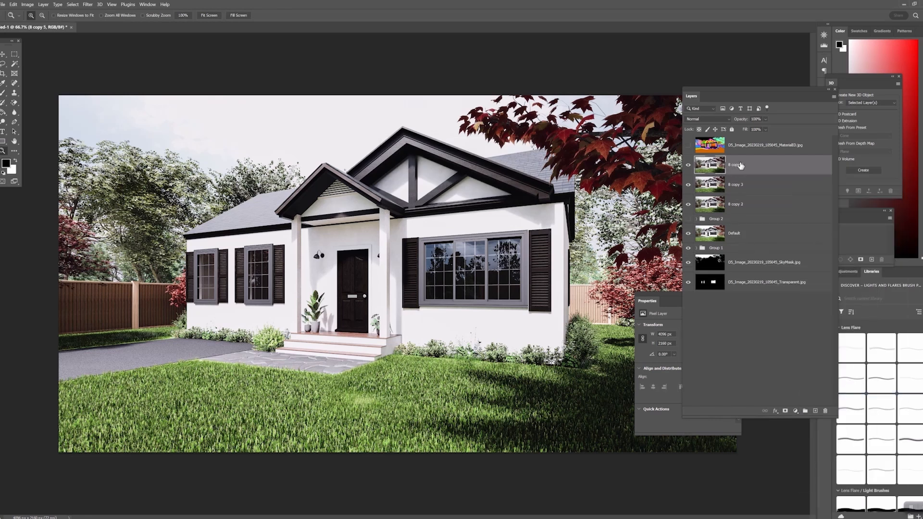
Duplicate the merged layer 8 copy 5 as 8 copy 6
right_click(769, 160)
click(798, 193)
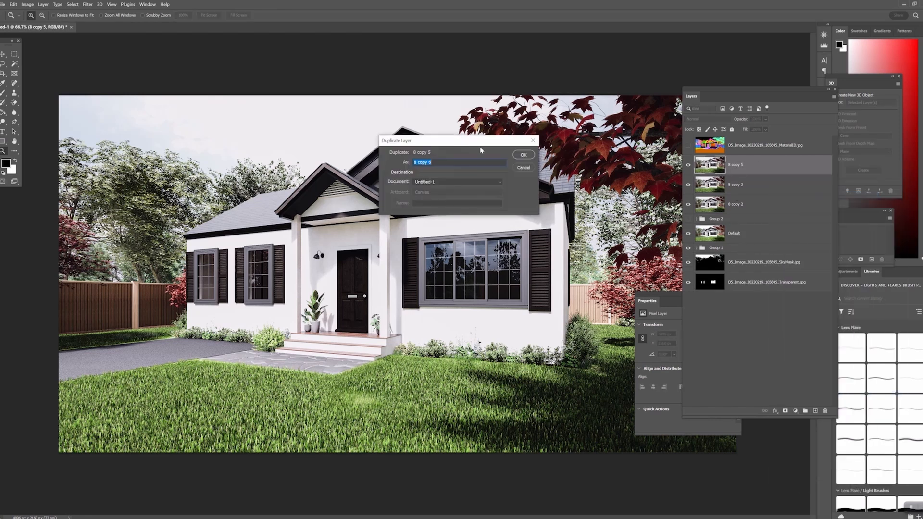
click(531, 155)
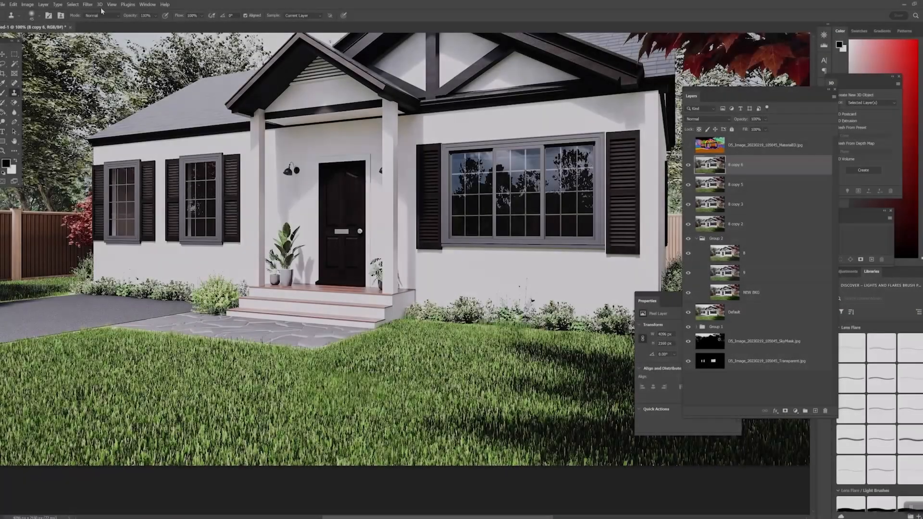
Apply the Camera Raw Filter to 8 copy 6 with the Modern 08 profile at an amount of 20
click(87, 4)
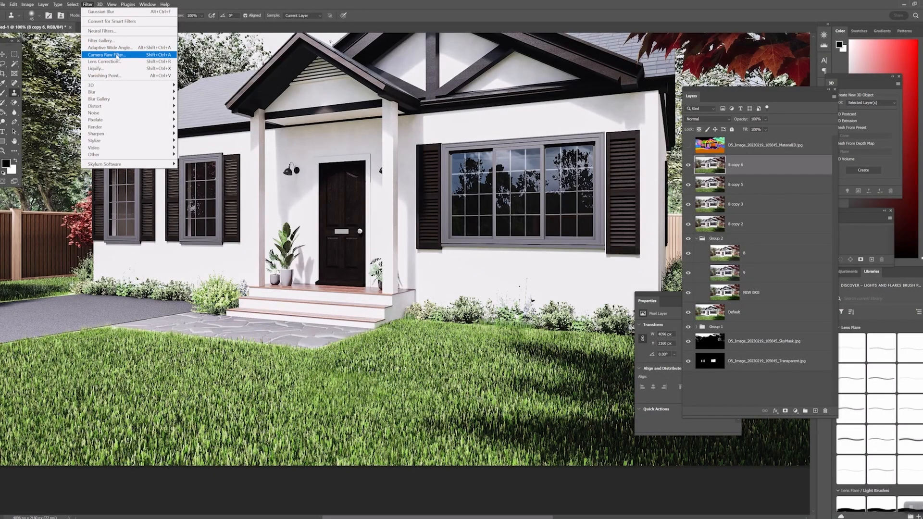
click(114, 54)
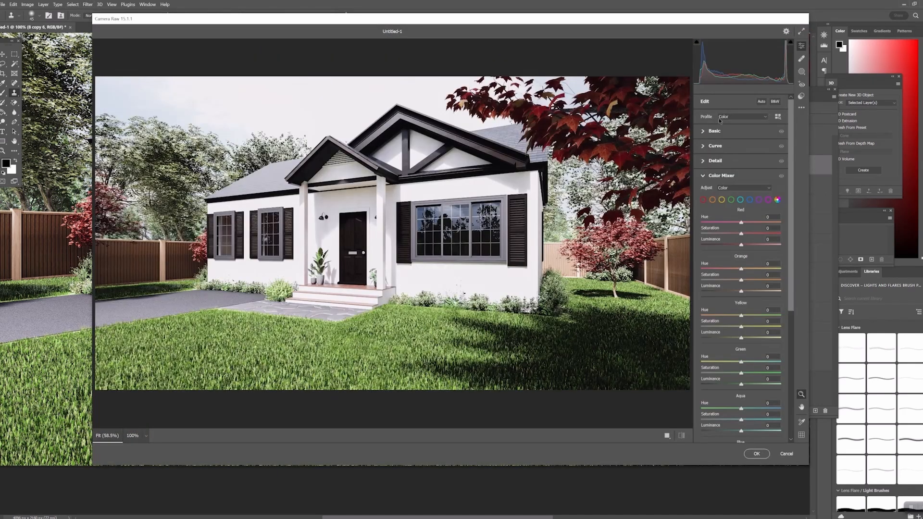
click(731, 118)
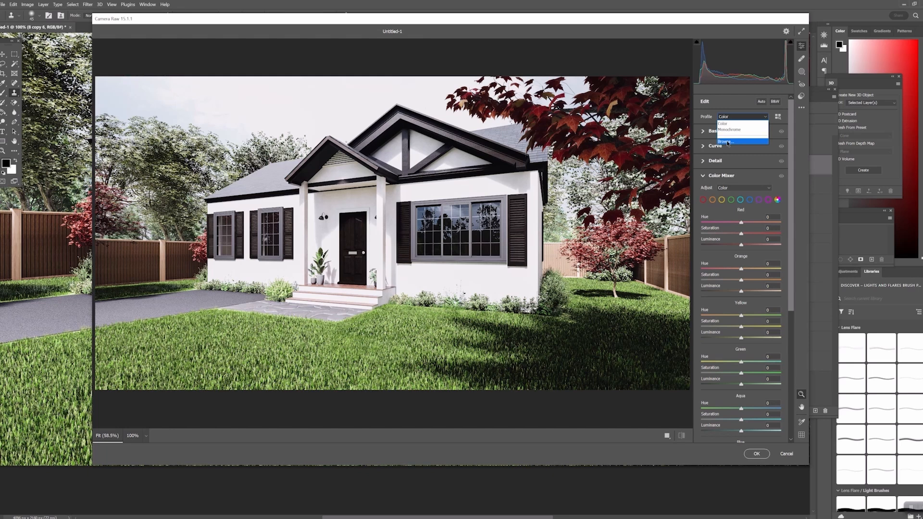
click(728, 142)
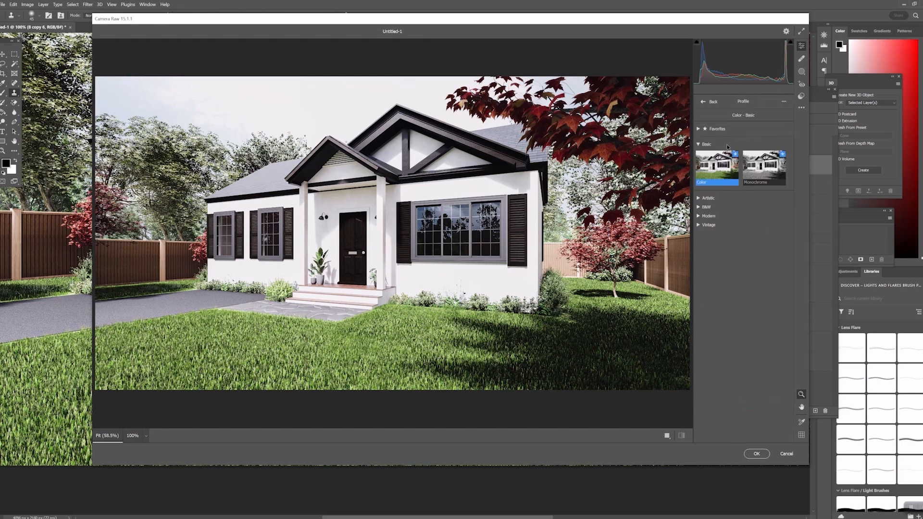
click(699, 216)
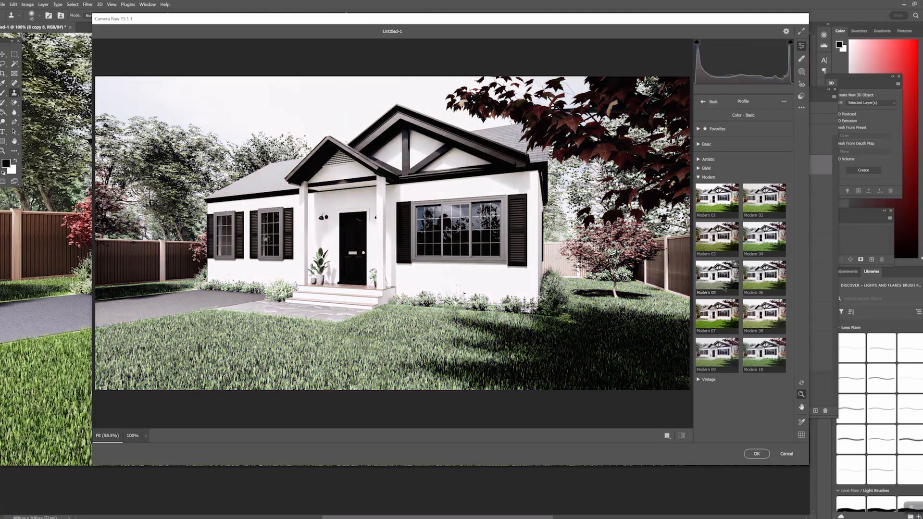
click(760, 325)
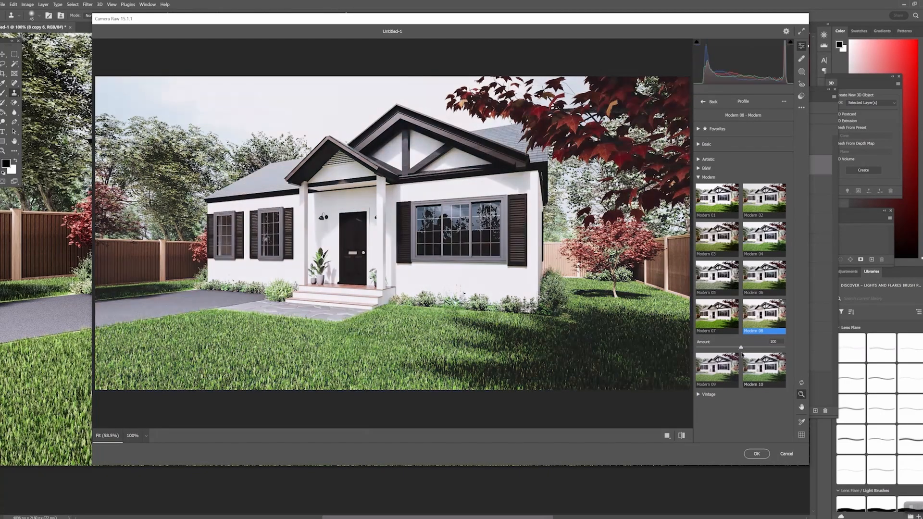
drag(736, 347, 706, 347)
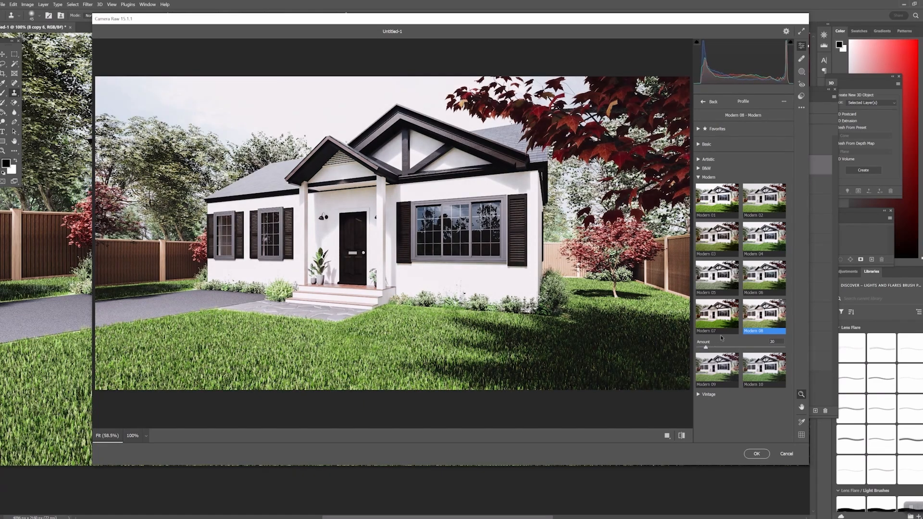
click(757, 453)
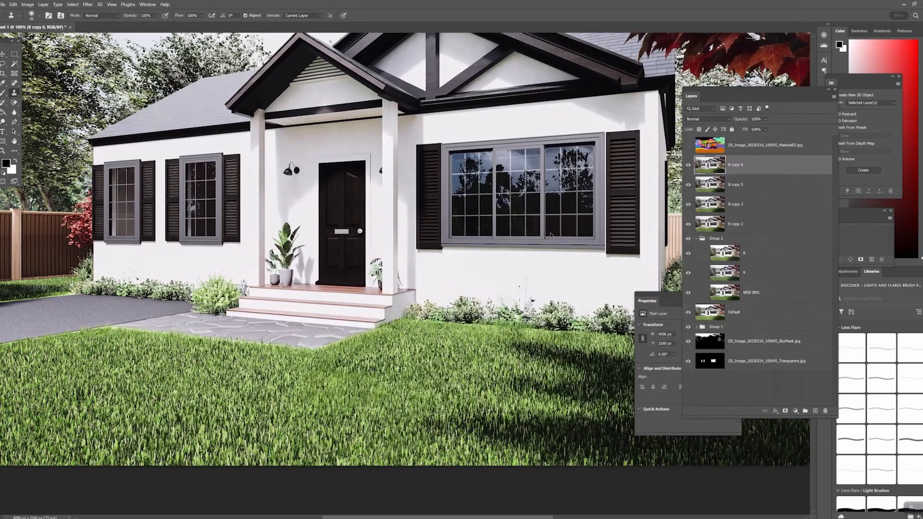
Apply a custom Lens Correction to 8 copy 6 with Remove Distortion at -1.00 and a slight red/cyan fringe adjustment
click(88, 7)
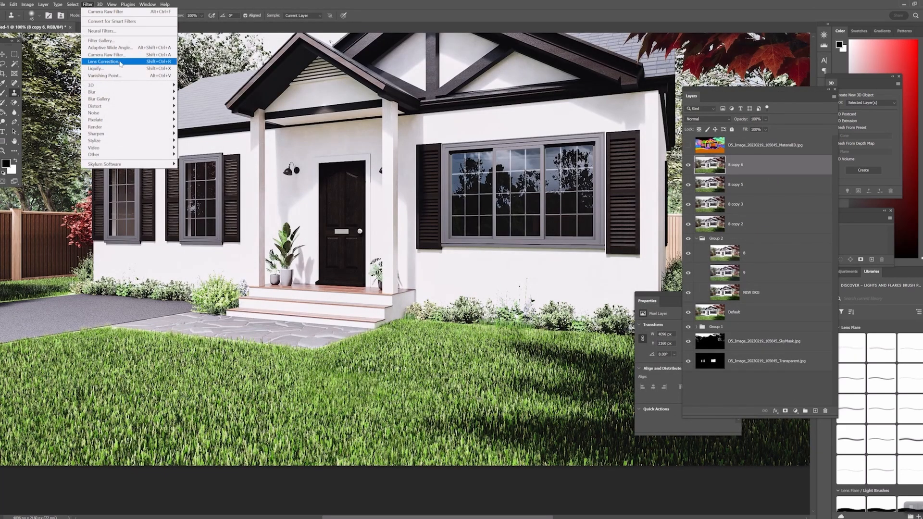
click(103, 62)
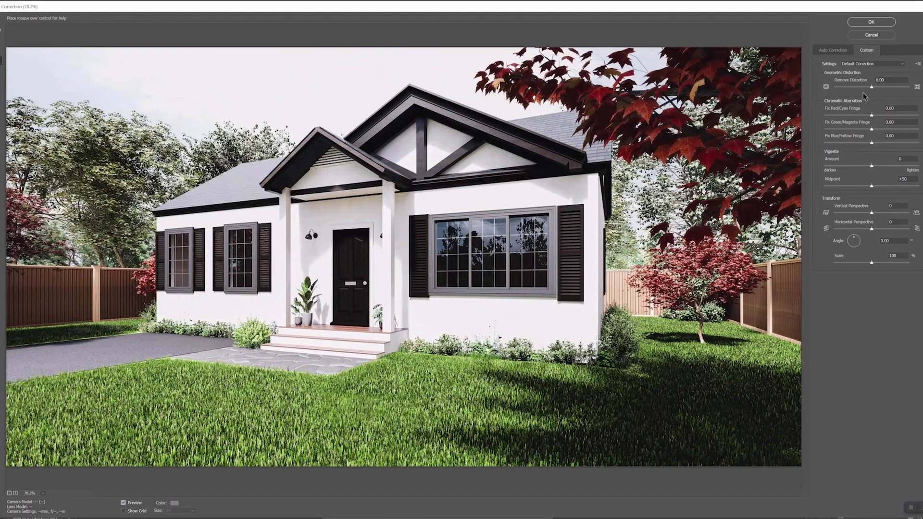
click(872, 87)
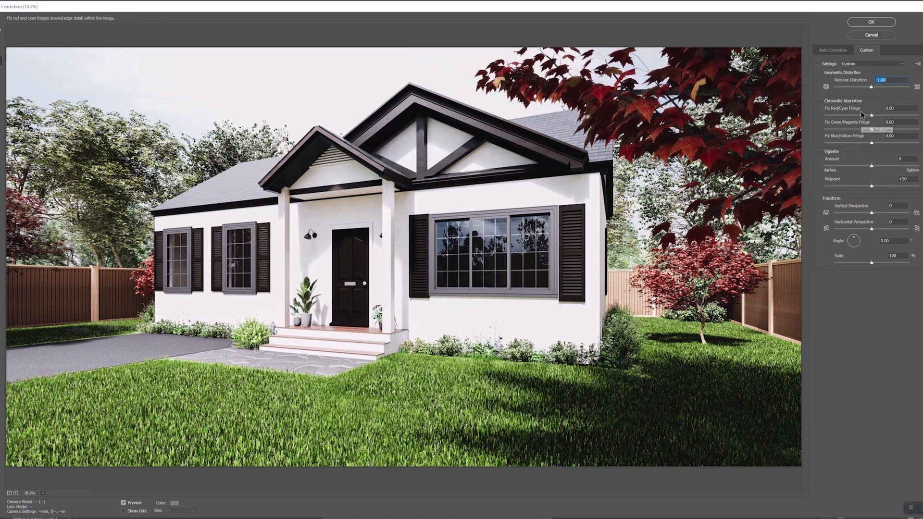
drag(861, 115, 857, 114)
click(872, 23)
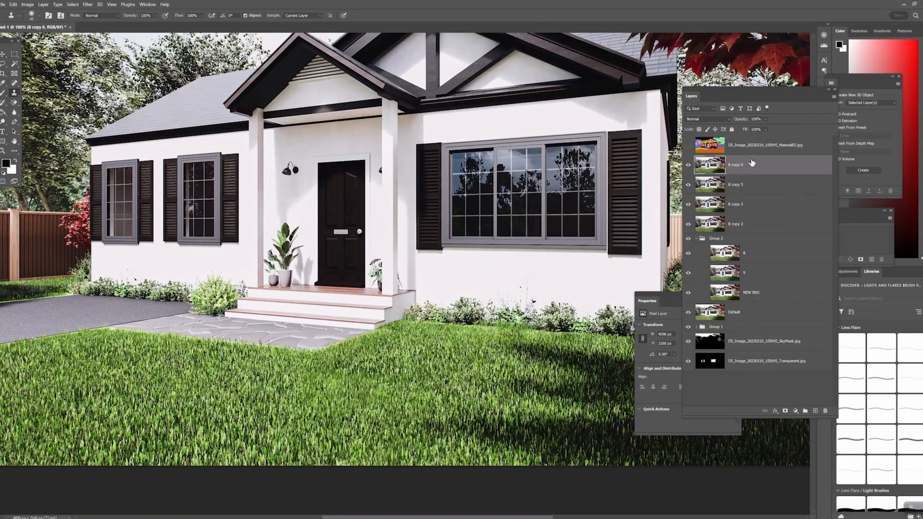
Flatten the document into a single background layer and check the whole house image
right_click(760, 167)
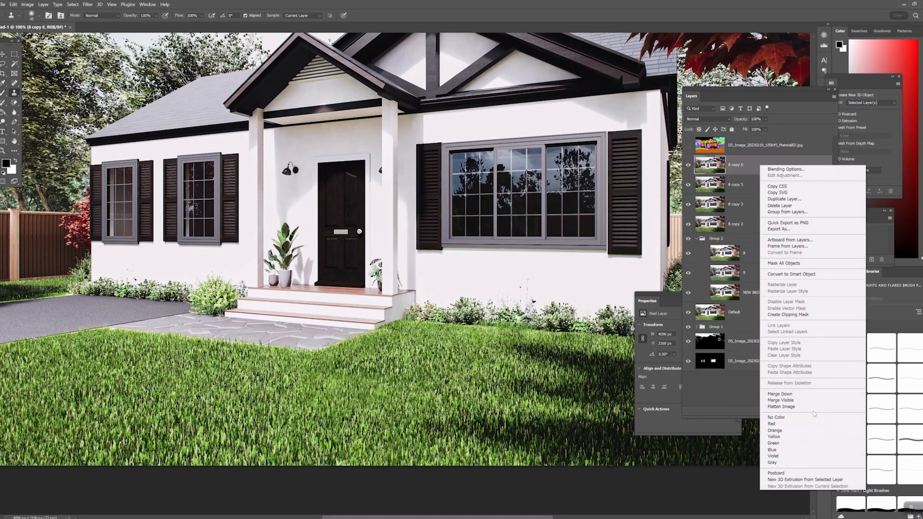
click(815, 408)
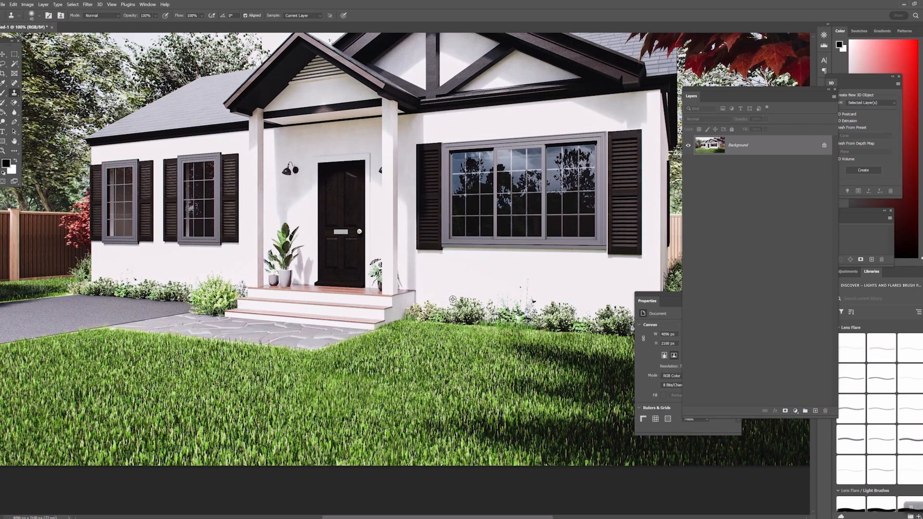
key(v)
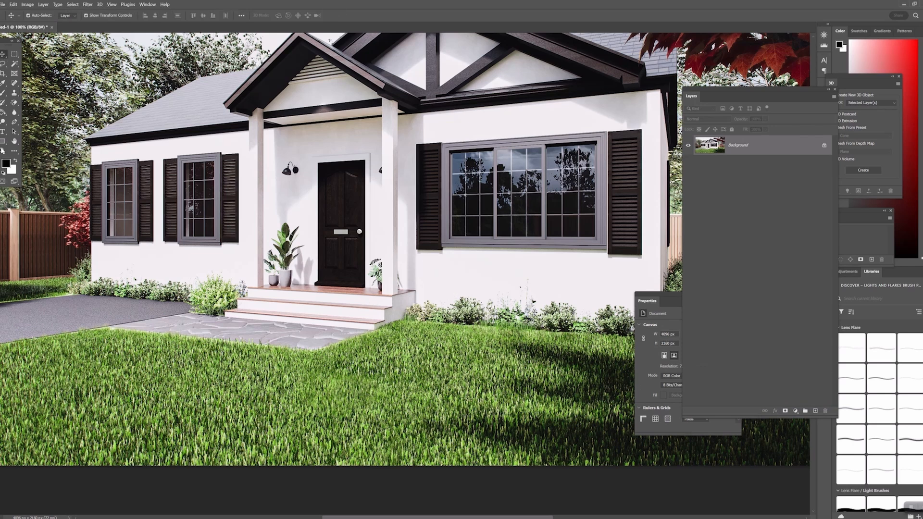
key(z)
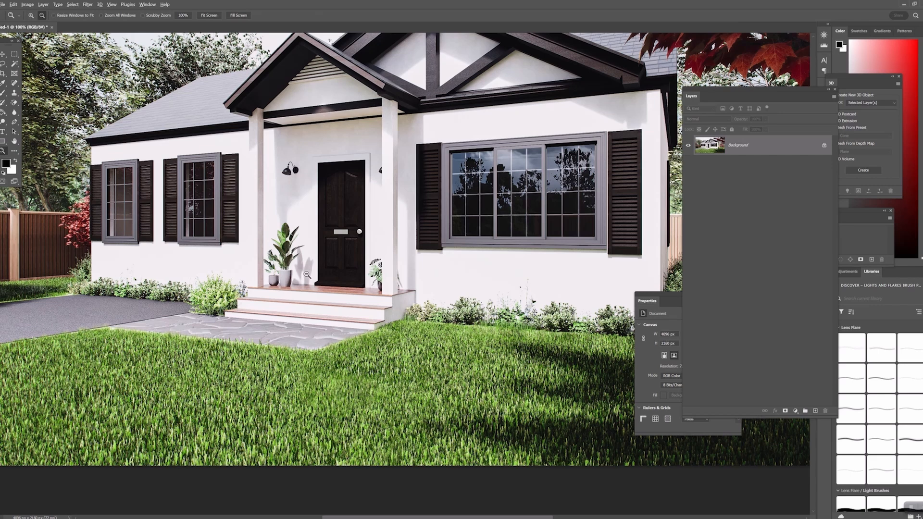
alt+click(307, 274)
alt+click(307, 274)
click(369, 277)
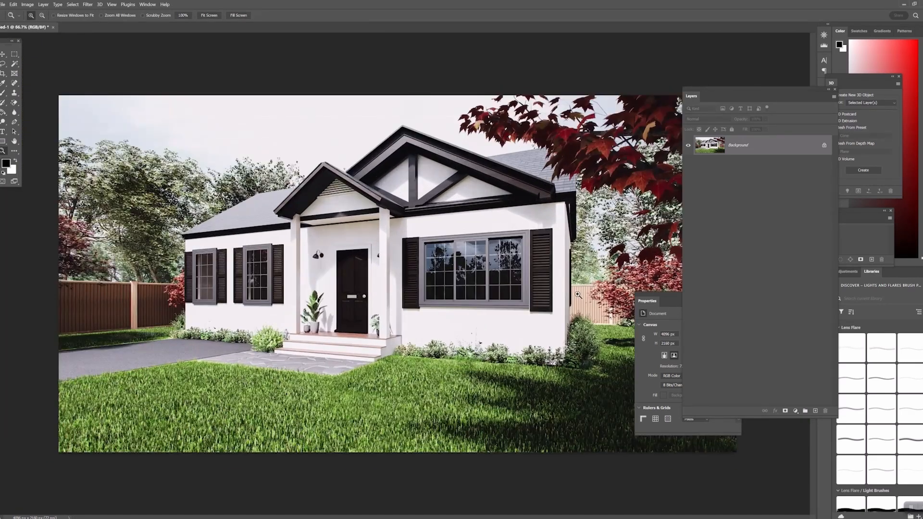
Move the Properties and Layers panels off the image and examine the finished house render up close and as a whole
drag(648, 301, 827, 408)
drag(724, 90, 922, 192)
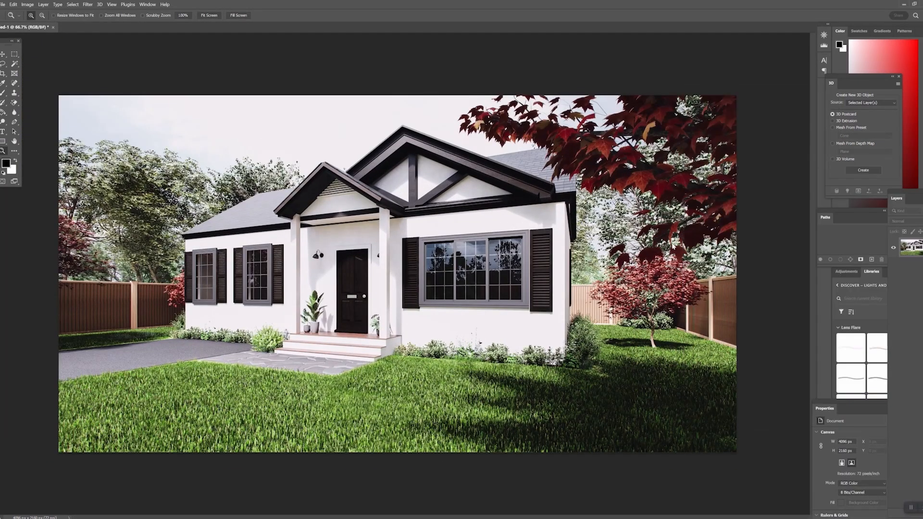
click(450, 344)
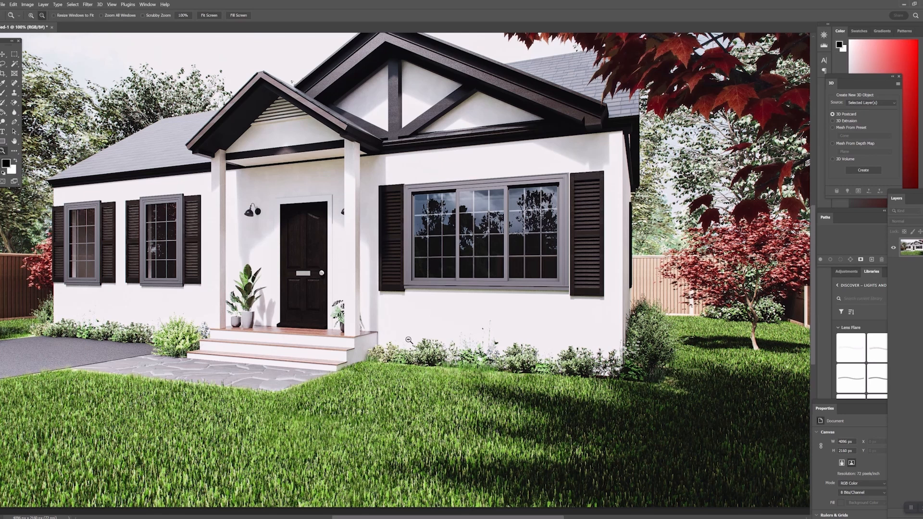
alt+click(409, 341)
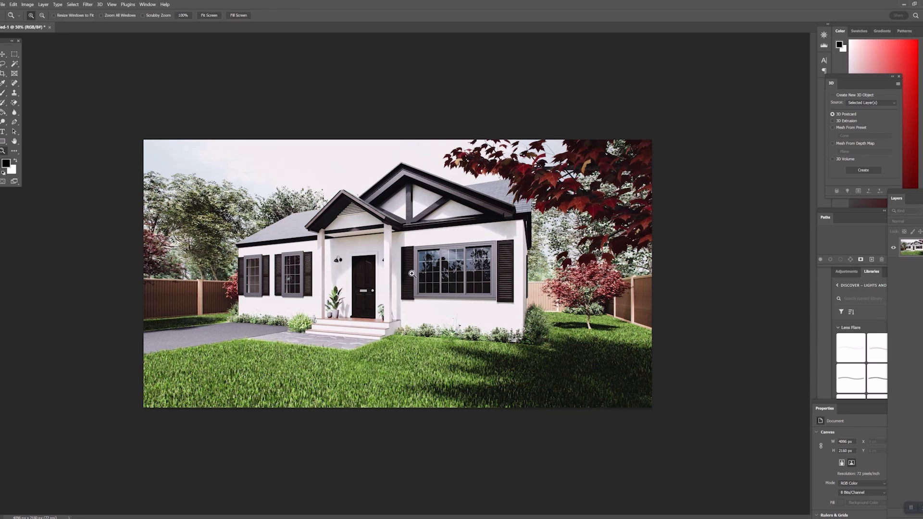
click(433, 258)
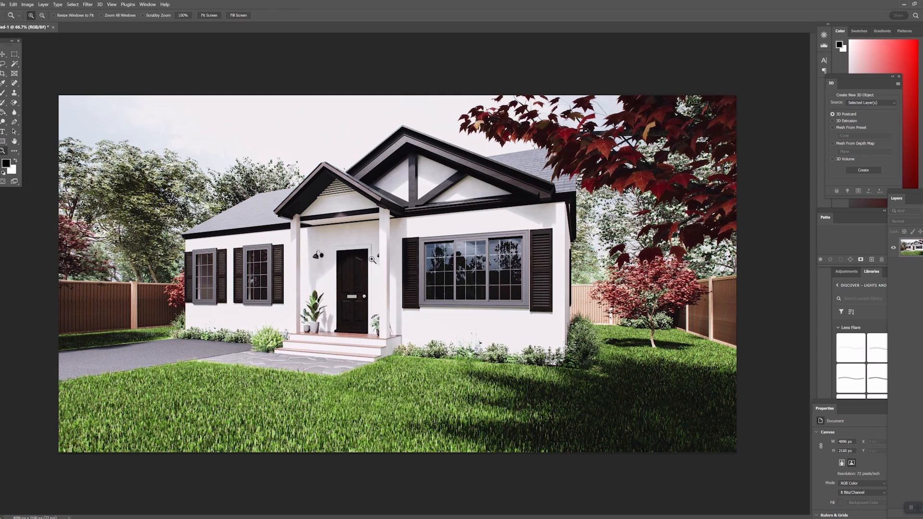
alt+click(358, 238)
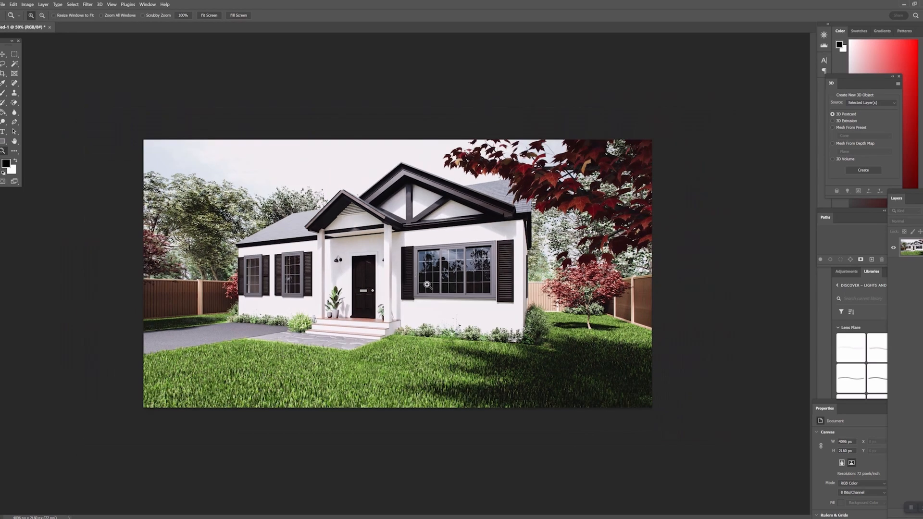